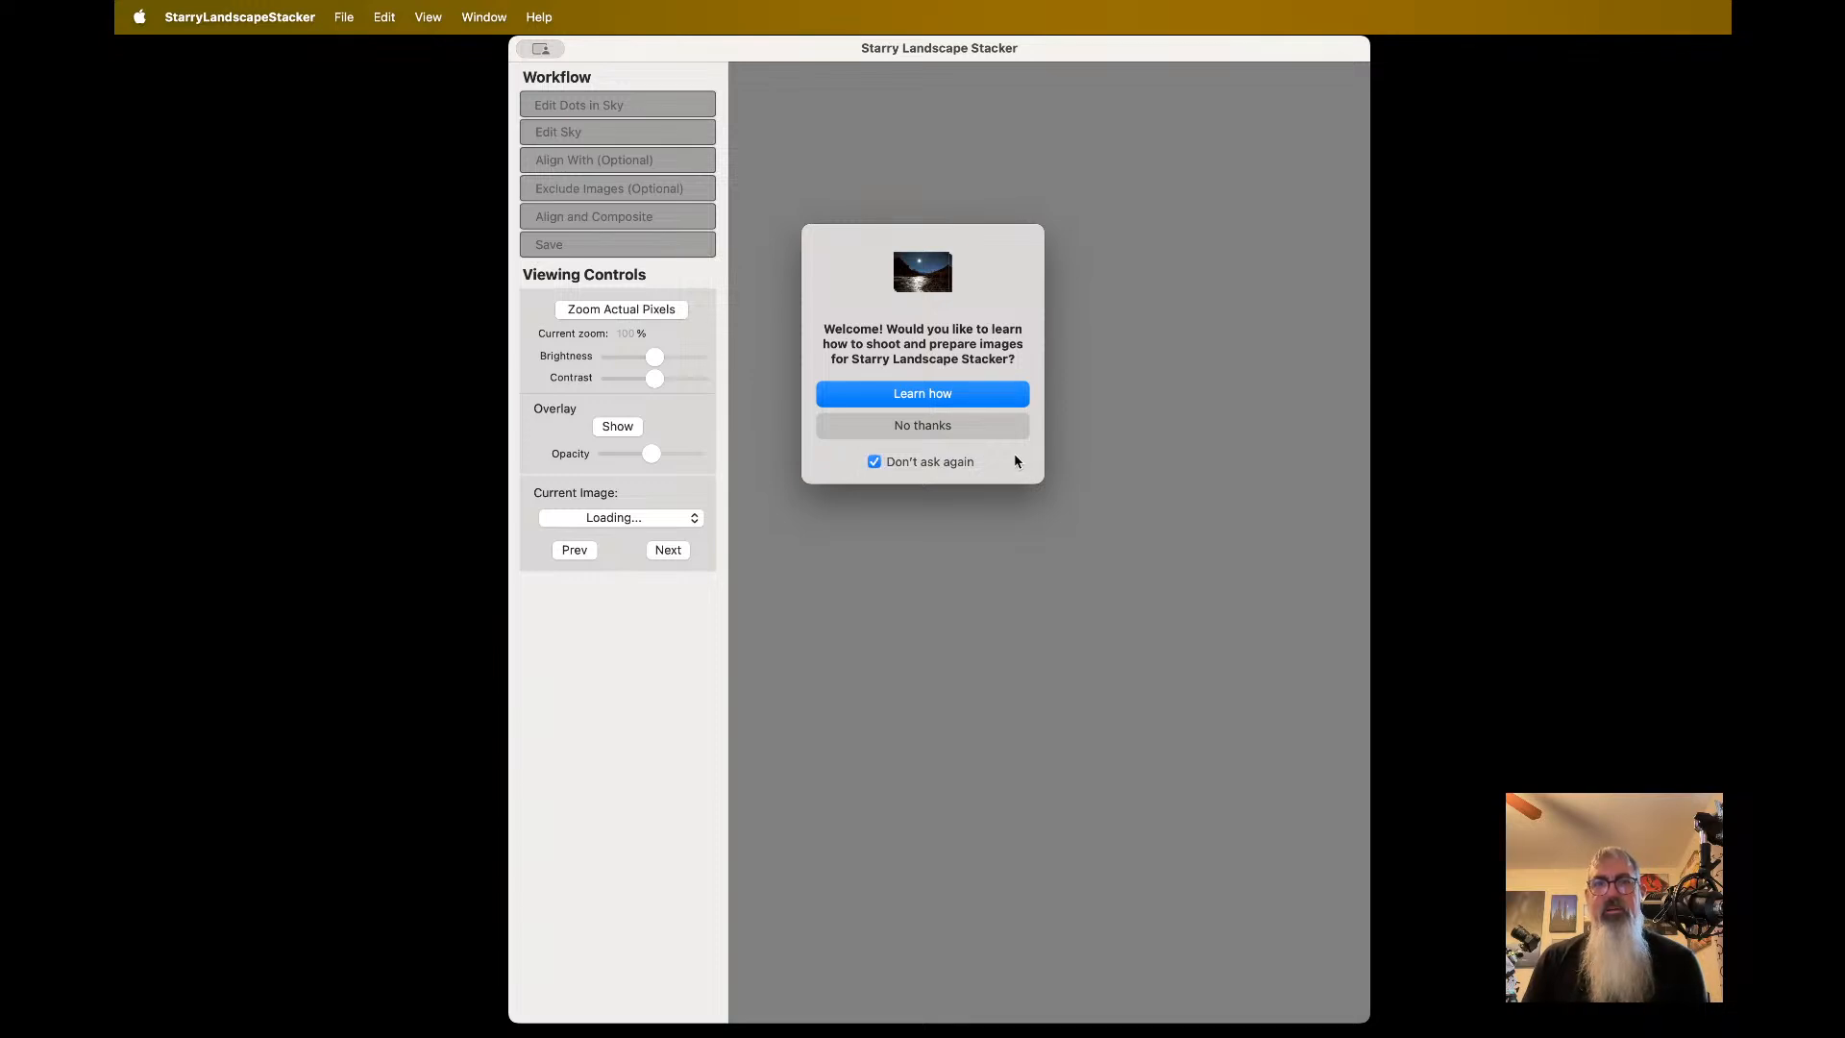
# - Decline the welcome guide and open the RAW files R4M08765.ARW through R4M08775.ARW from the panos + singles folder
pyautogui.click(943, 425)
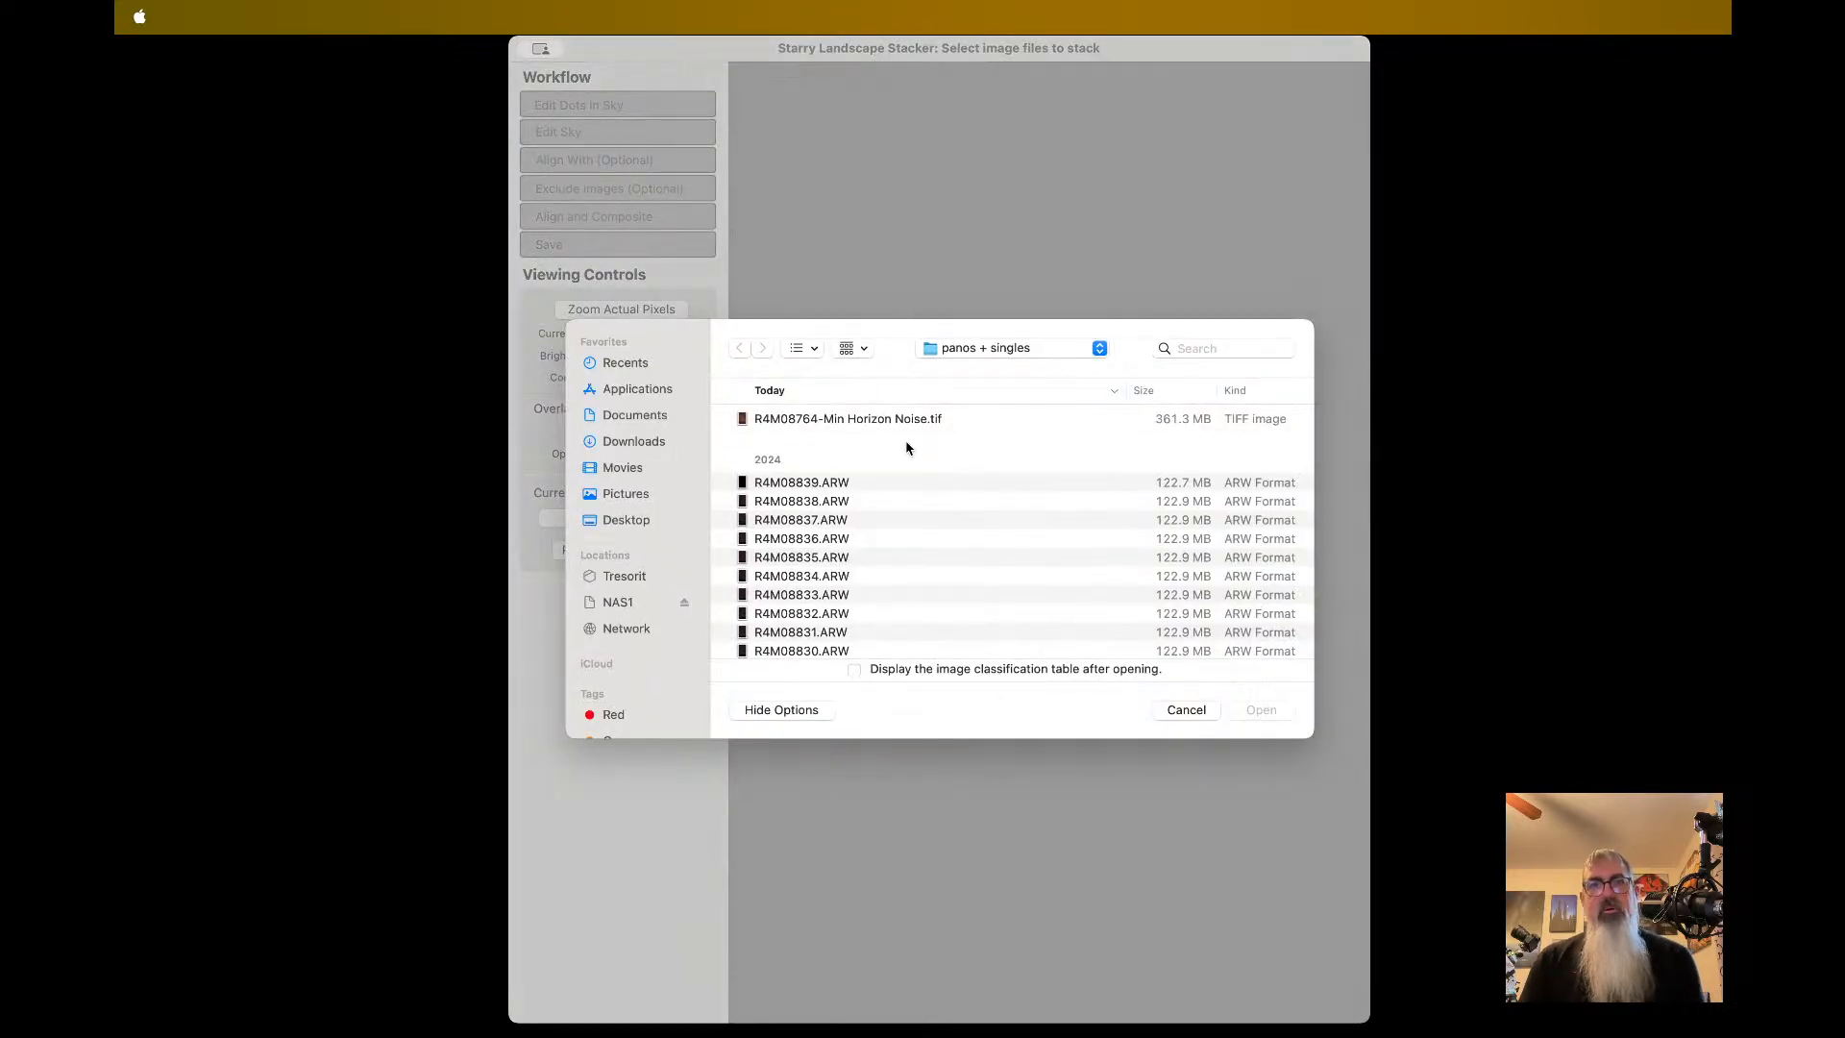
pyautogui.scroll(-1, 909, 446)
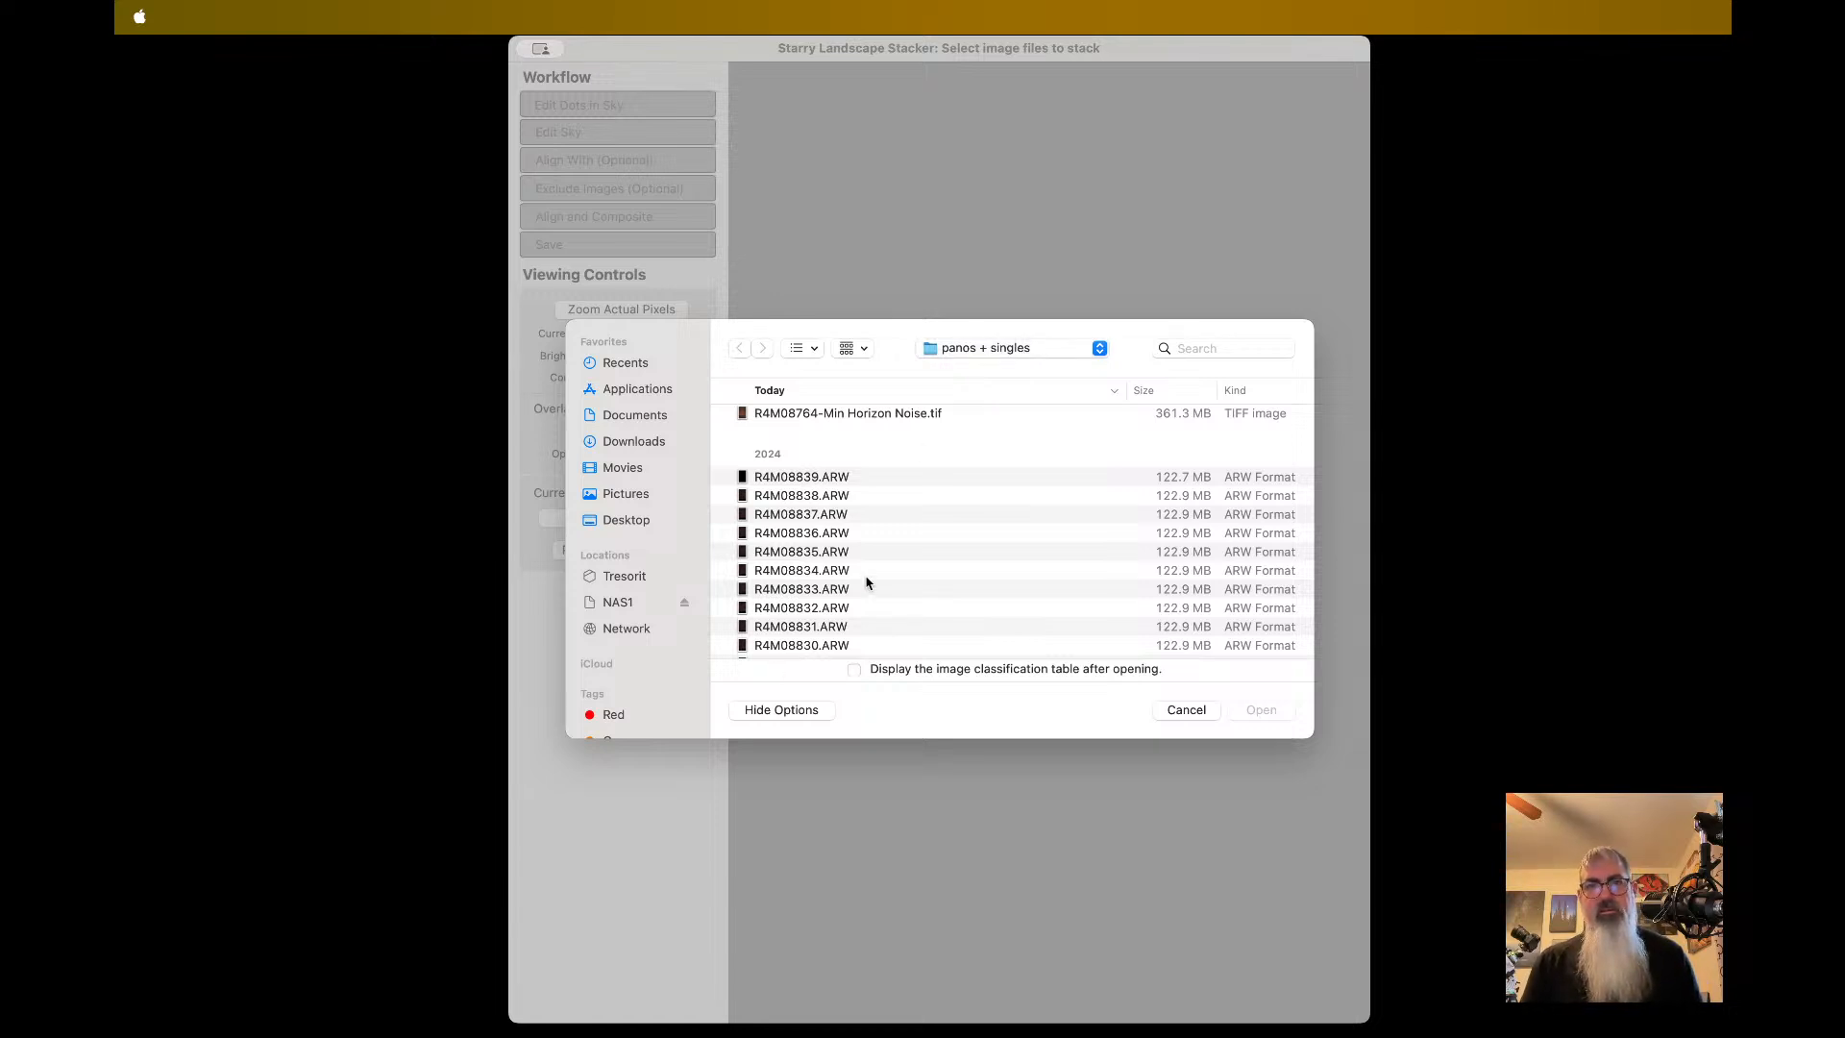
pyautogui.scroll(-1, 866, 582)
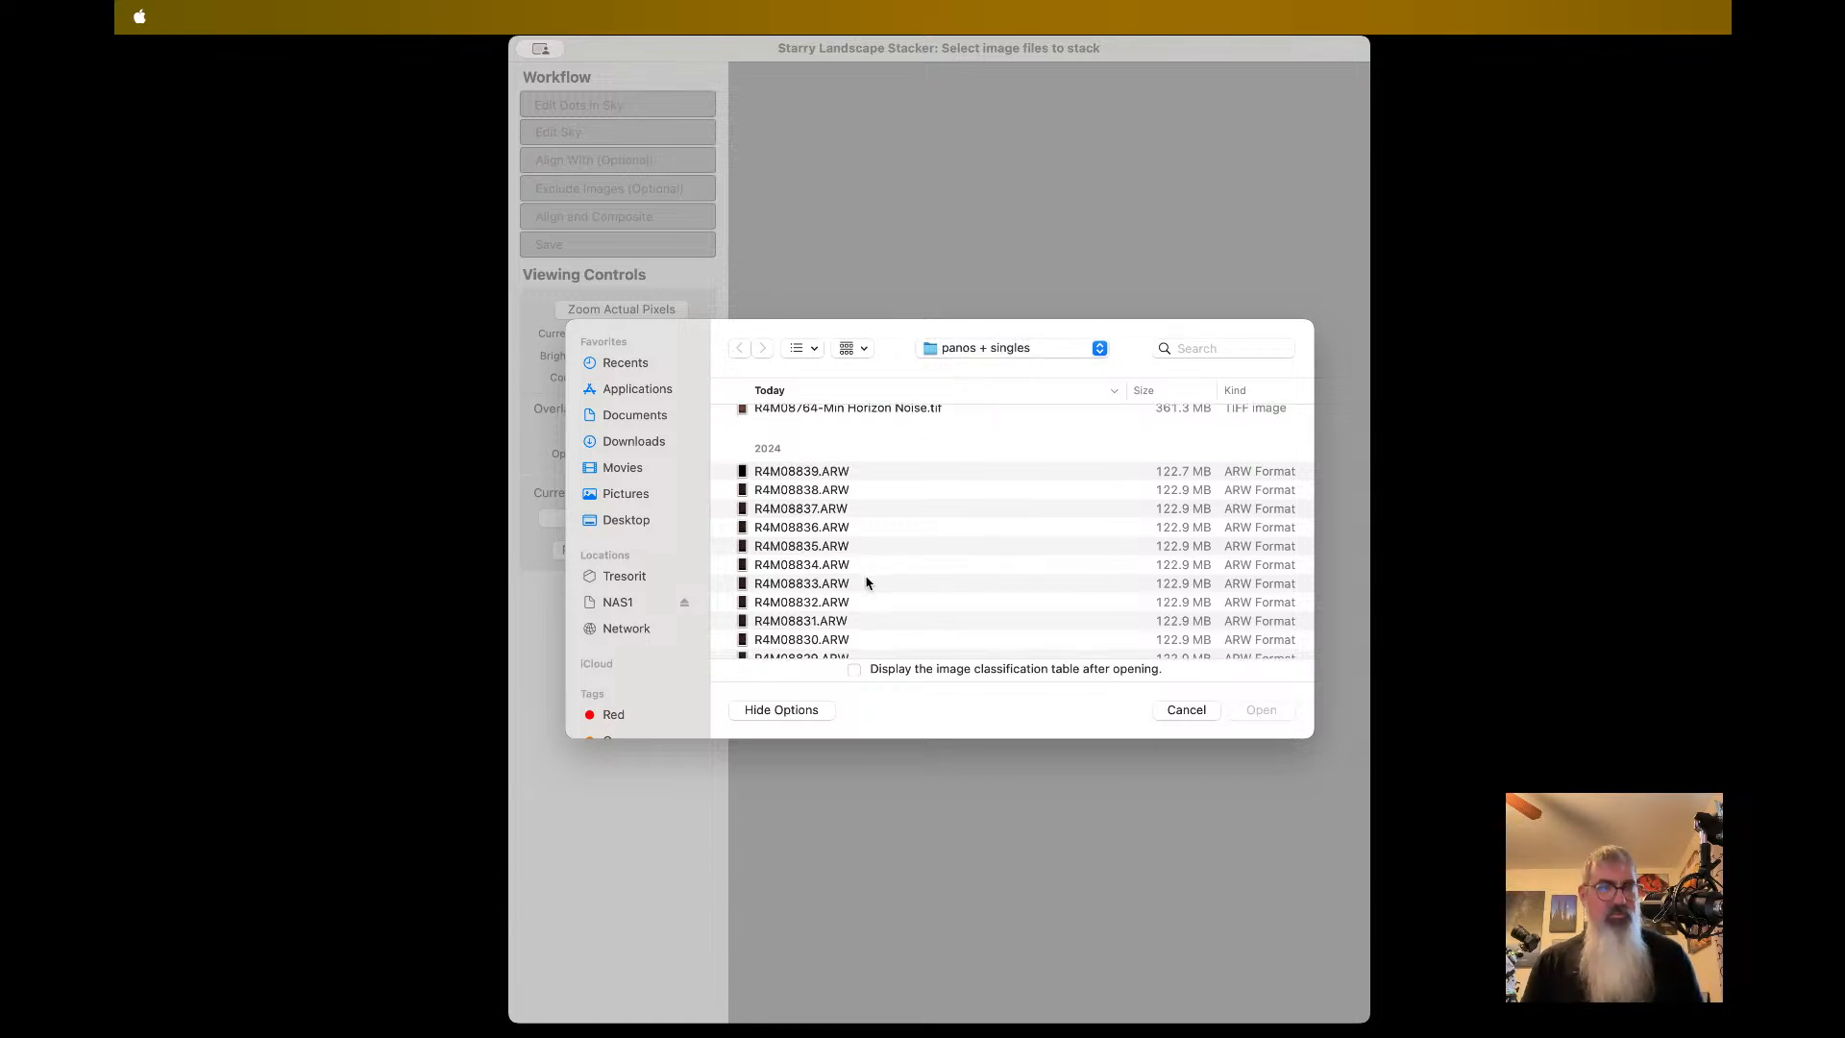
pyautogui.scroll(-1, 866, 582)
pyautogui.scroll(-5, 866, 583)
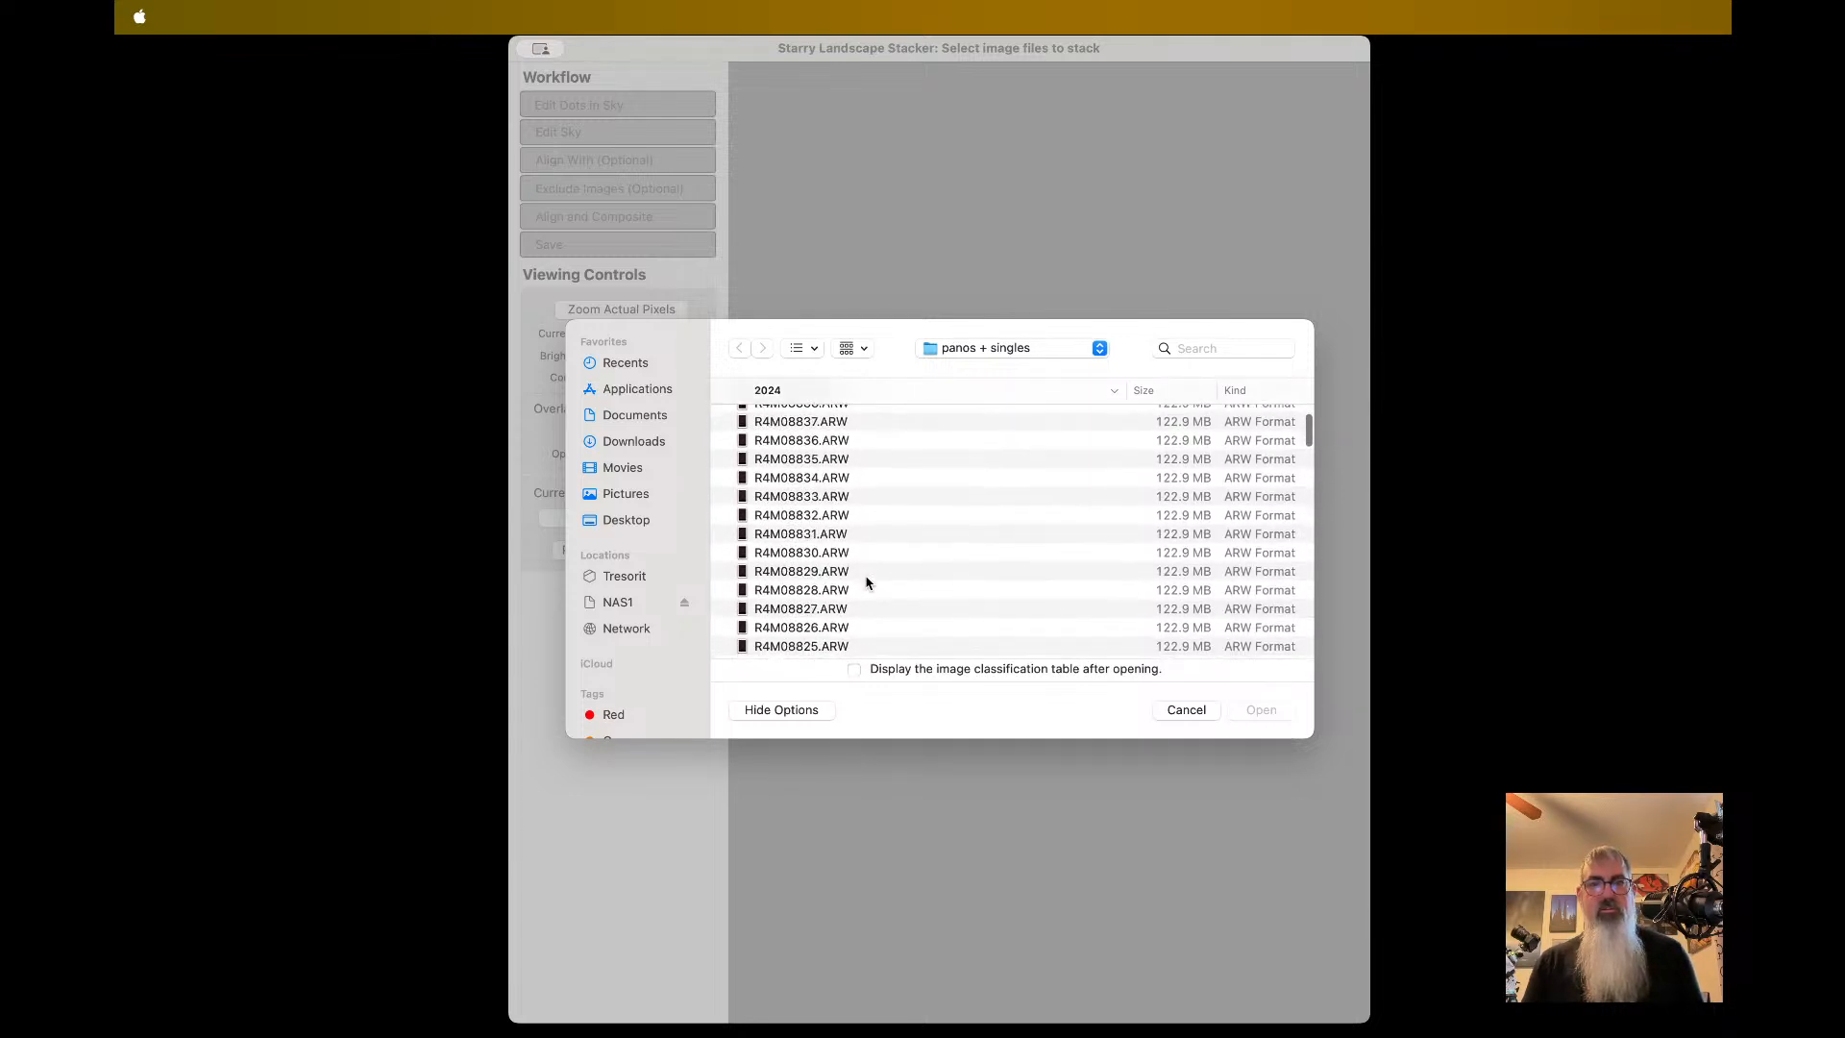
pyautogui.scroll(-5, 866, 583)
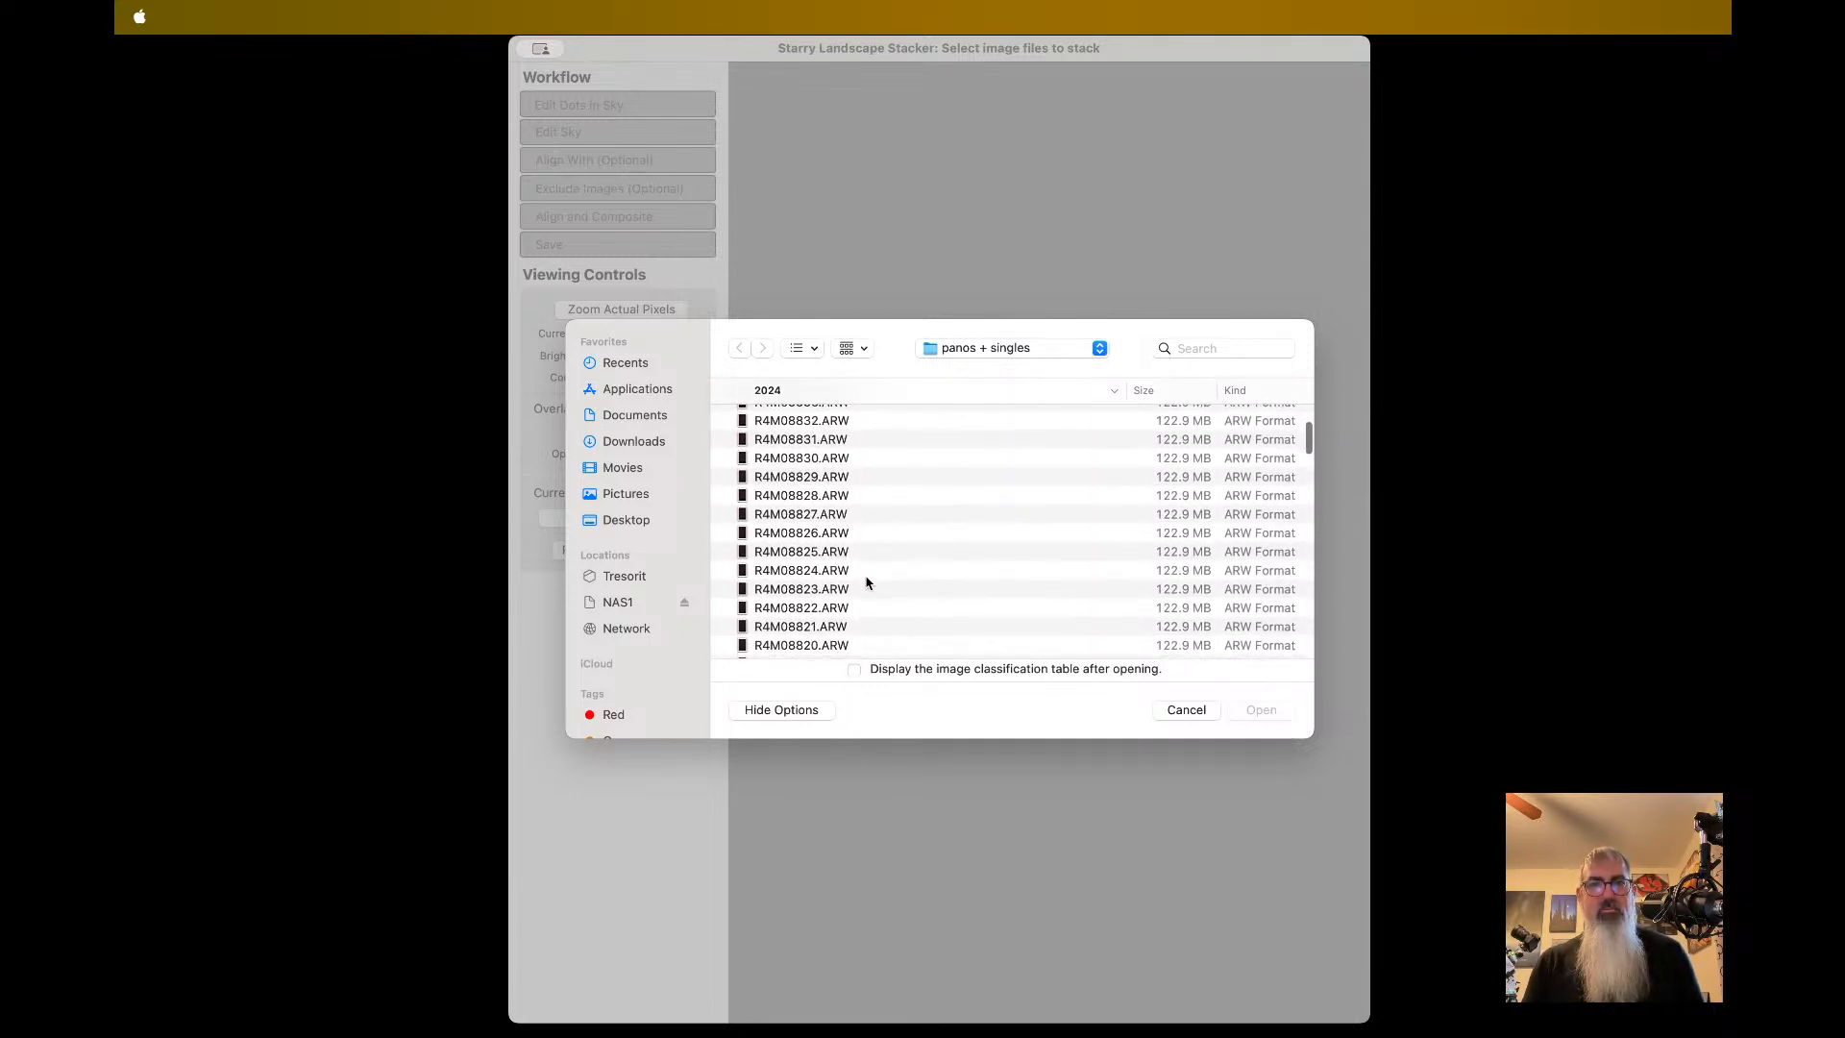
pyautogui.scroll(-3, 866, 582)
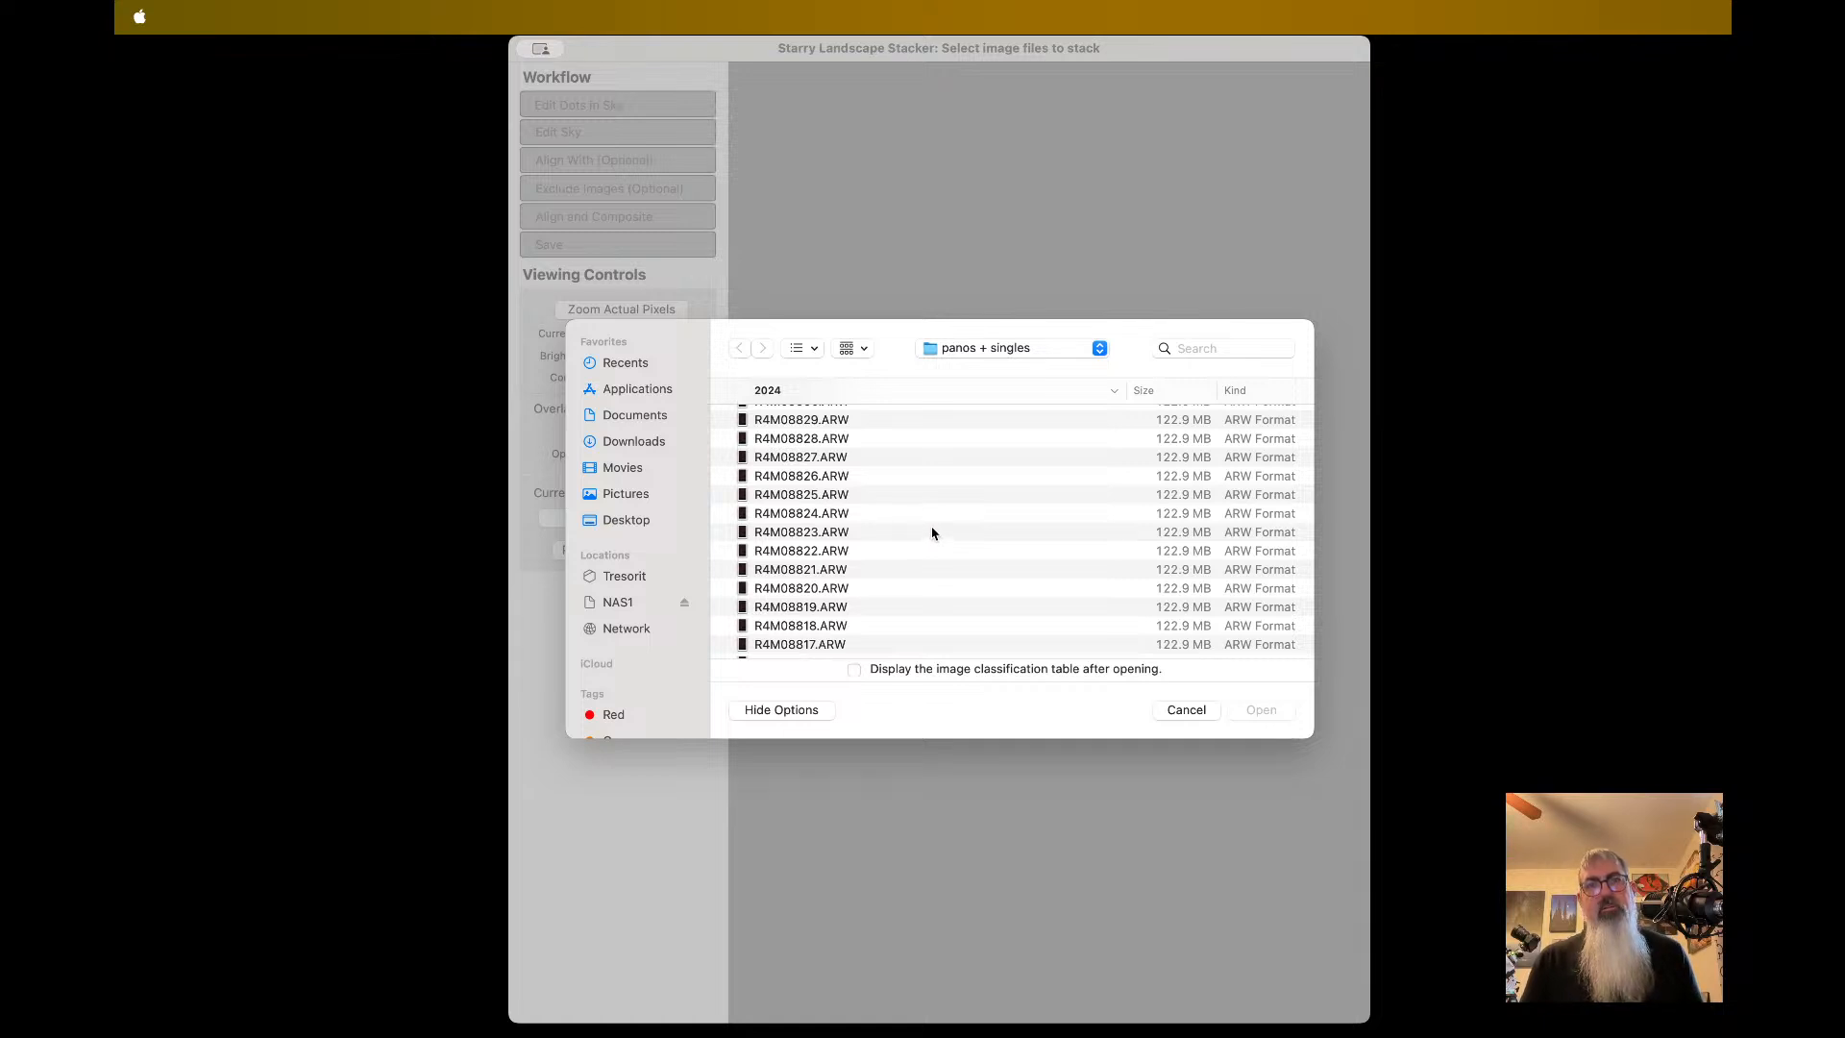
pyautogui.scroll(-1, 866, 533)
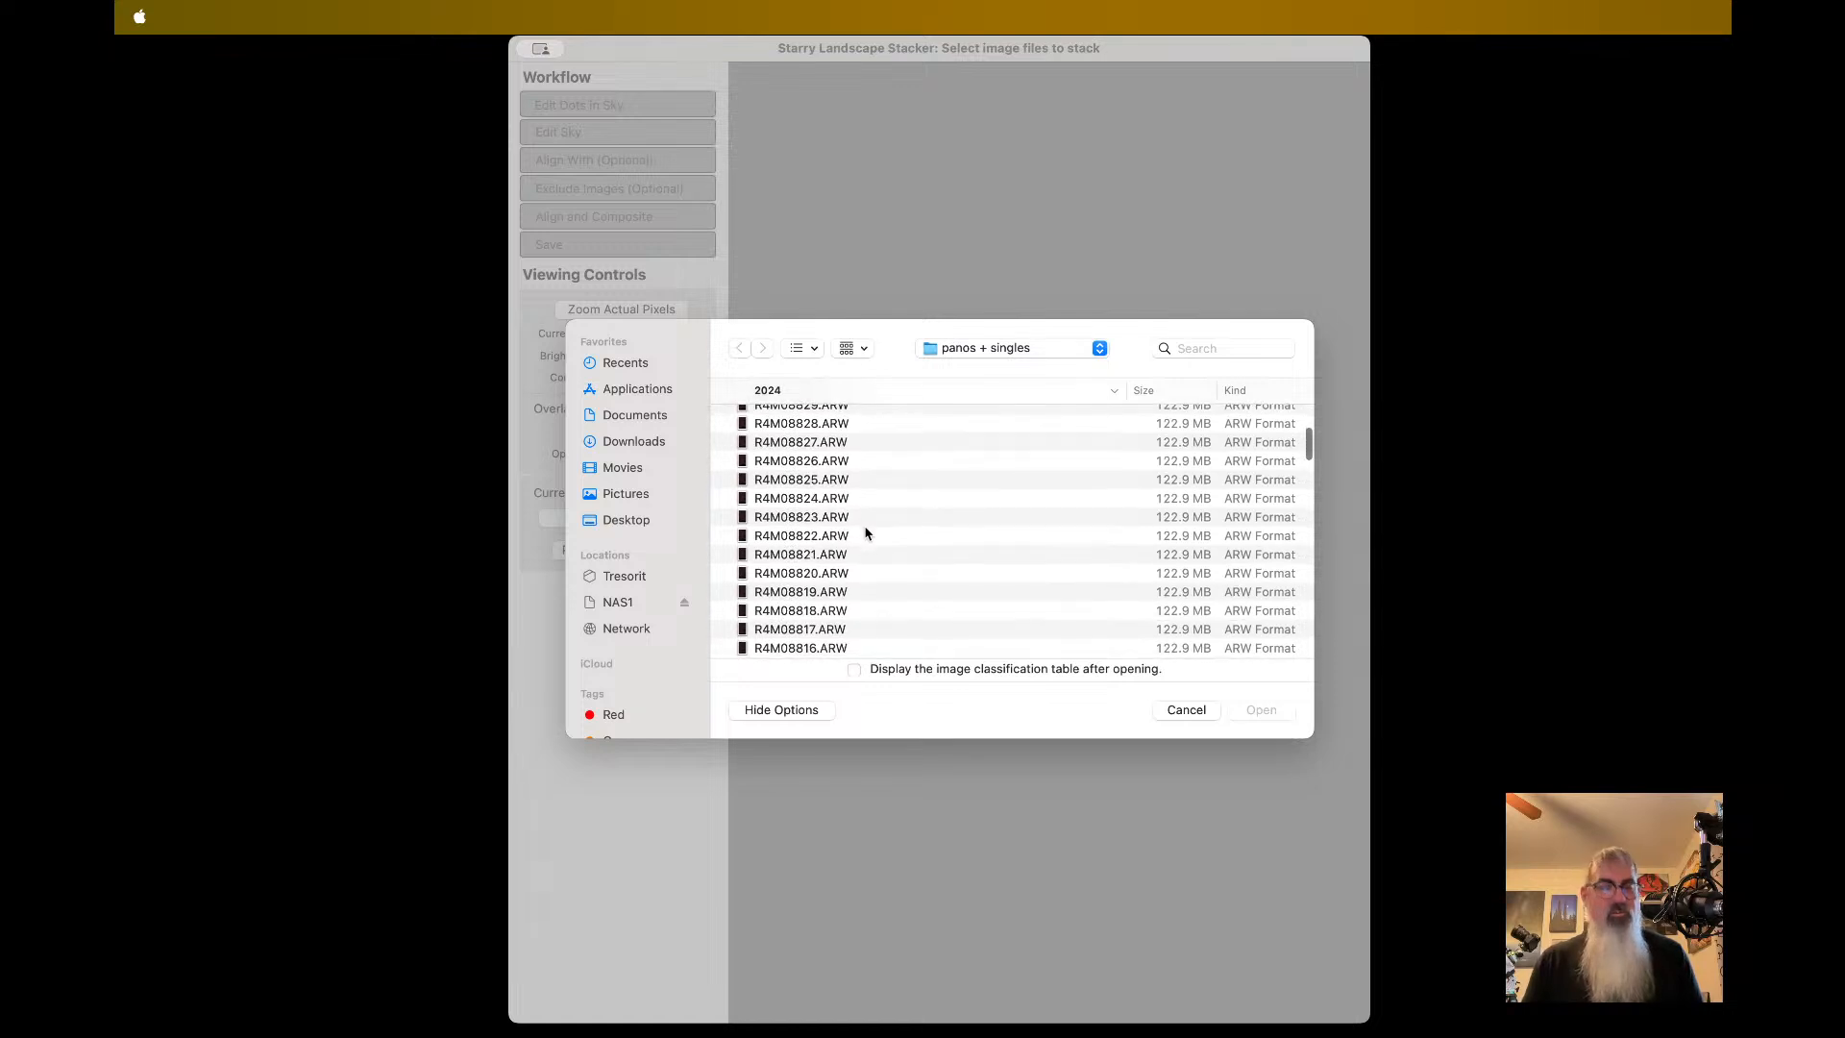
pyautogui.scroll(1, 867, 533)
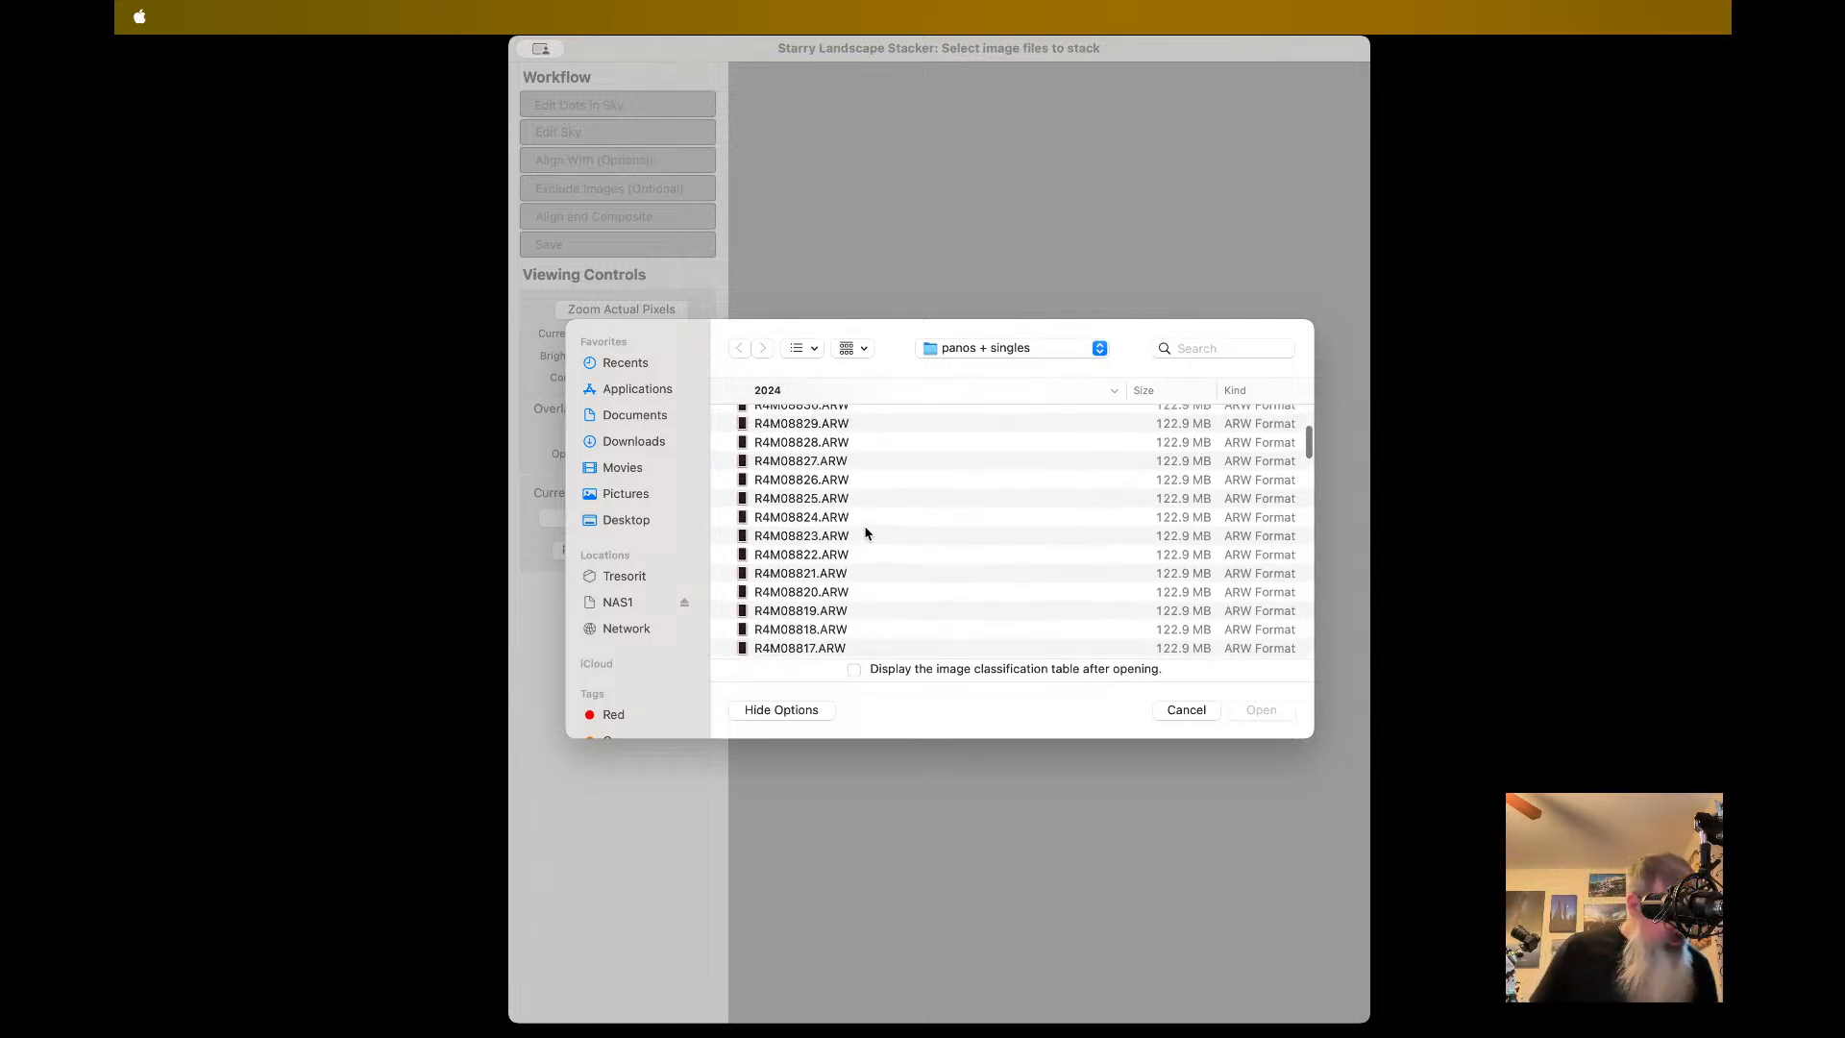
pyautogui.scroll(-3, 866, 533)
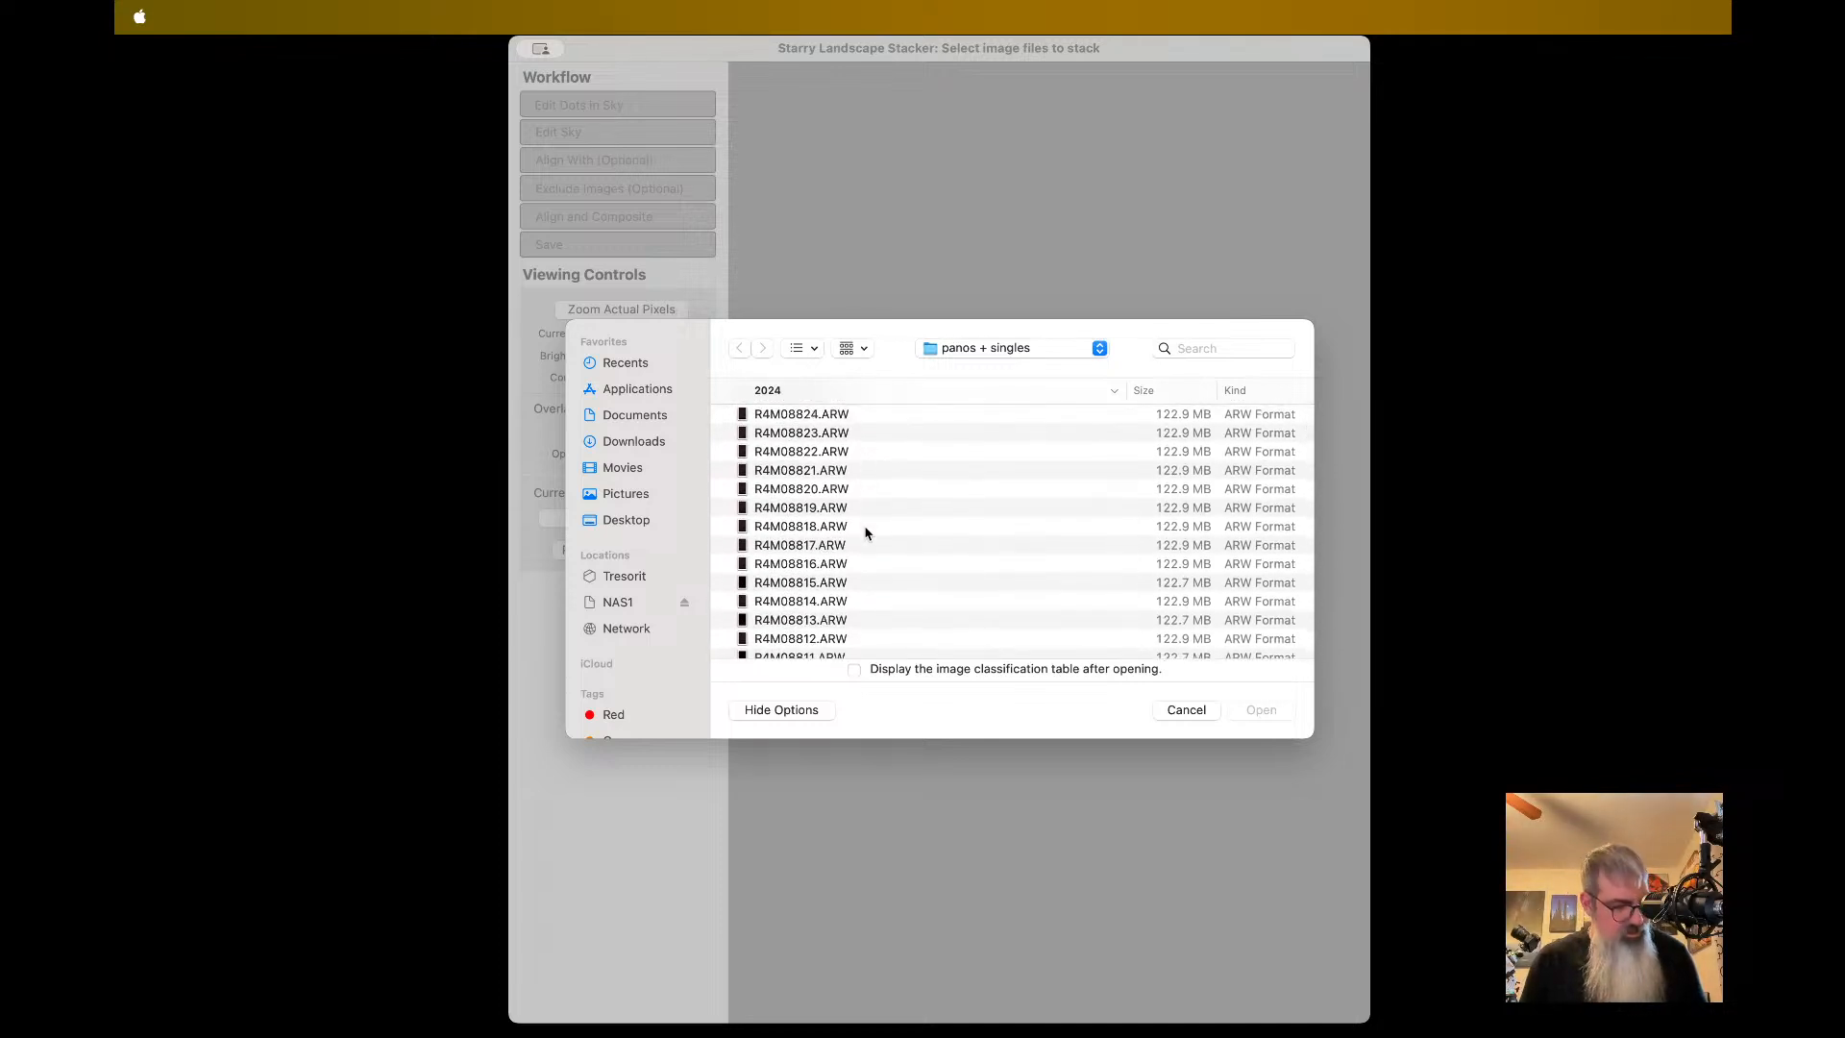
pyautogui.scroll(-15, 866, 533)
pyautogui.scroll(-8, 866, 533)
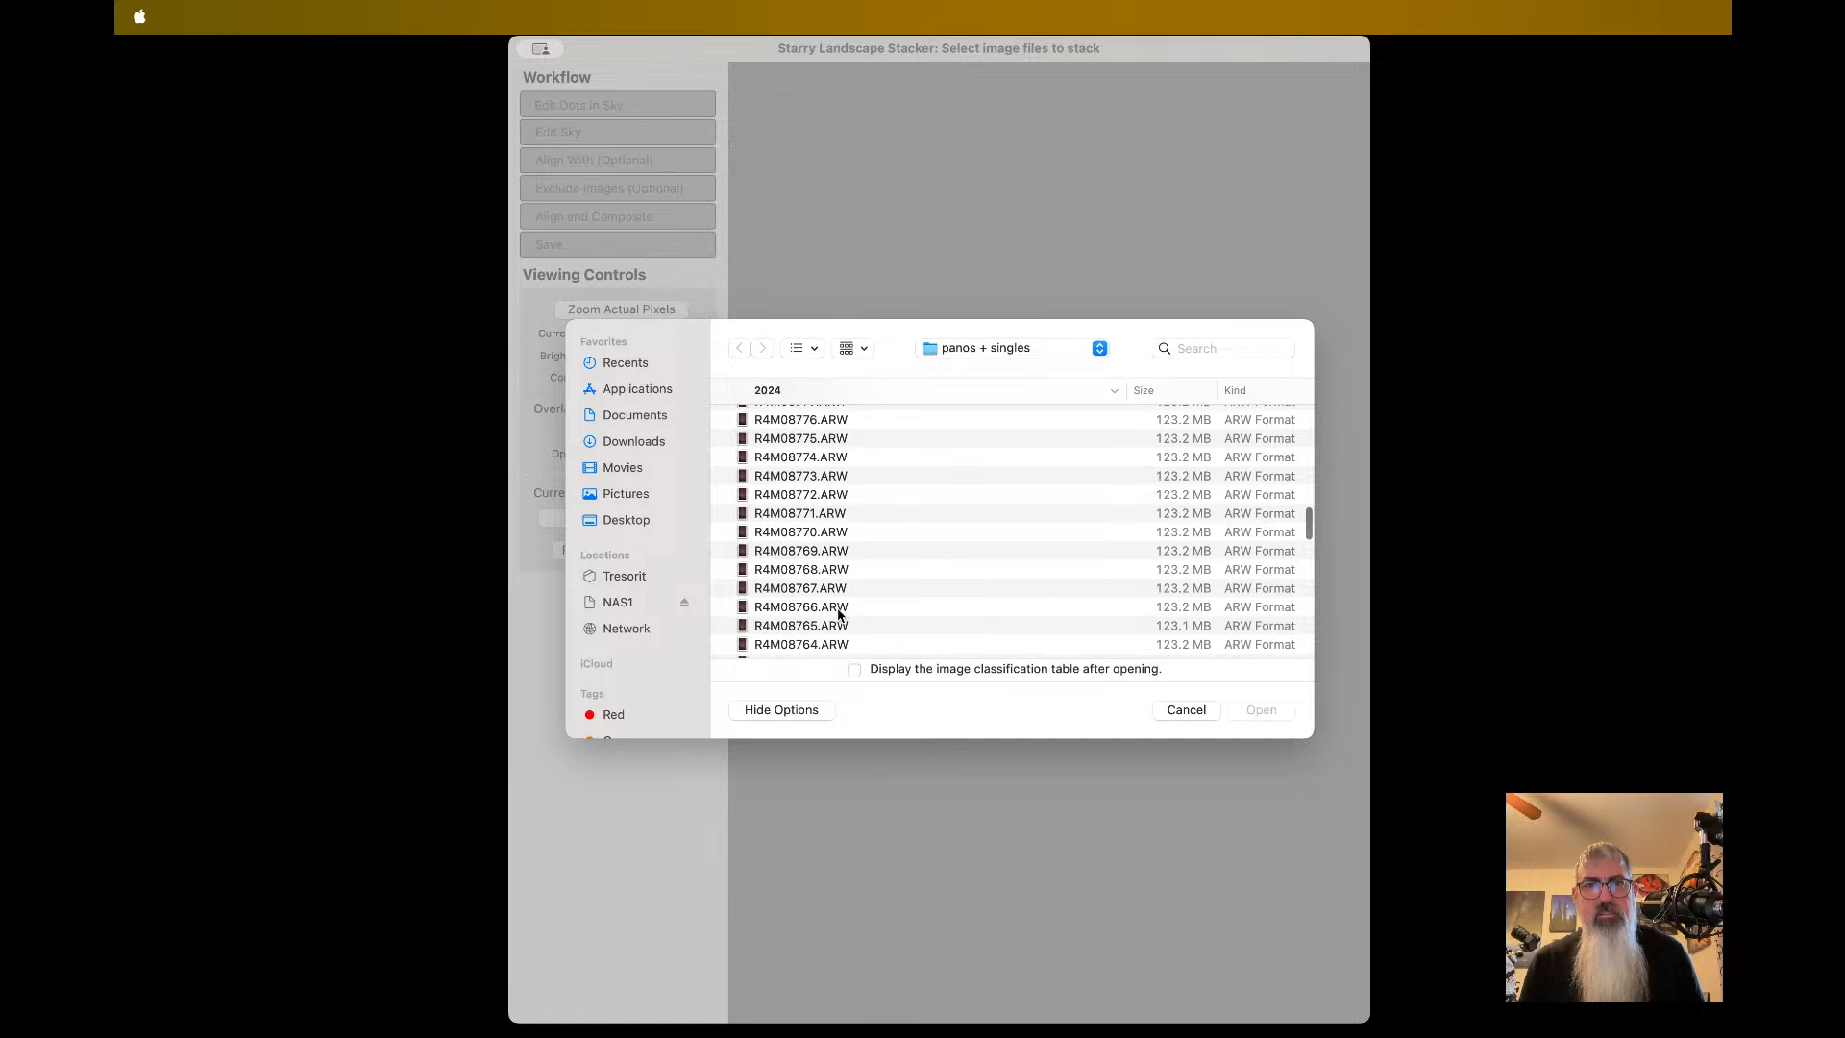
pyautogui.click(840, 626)
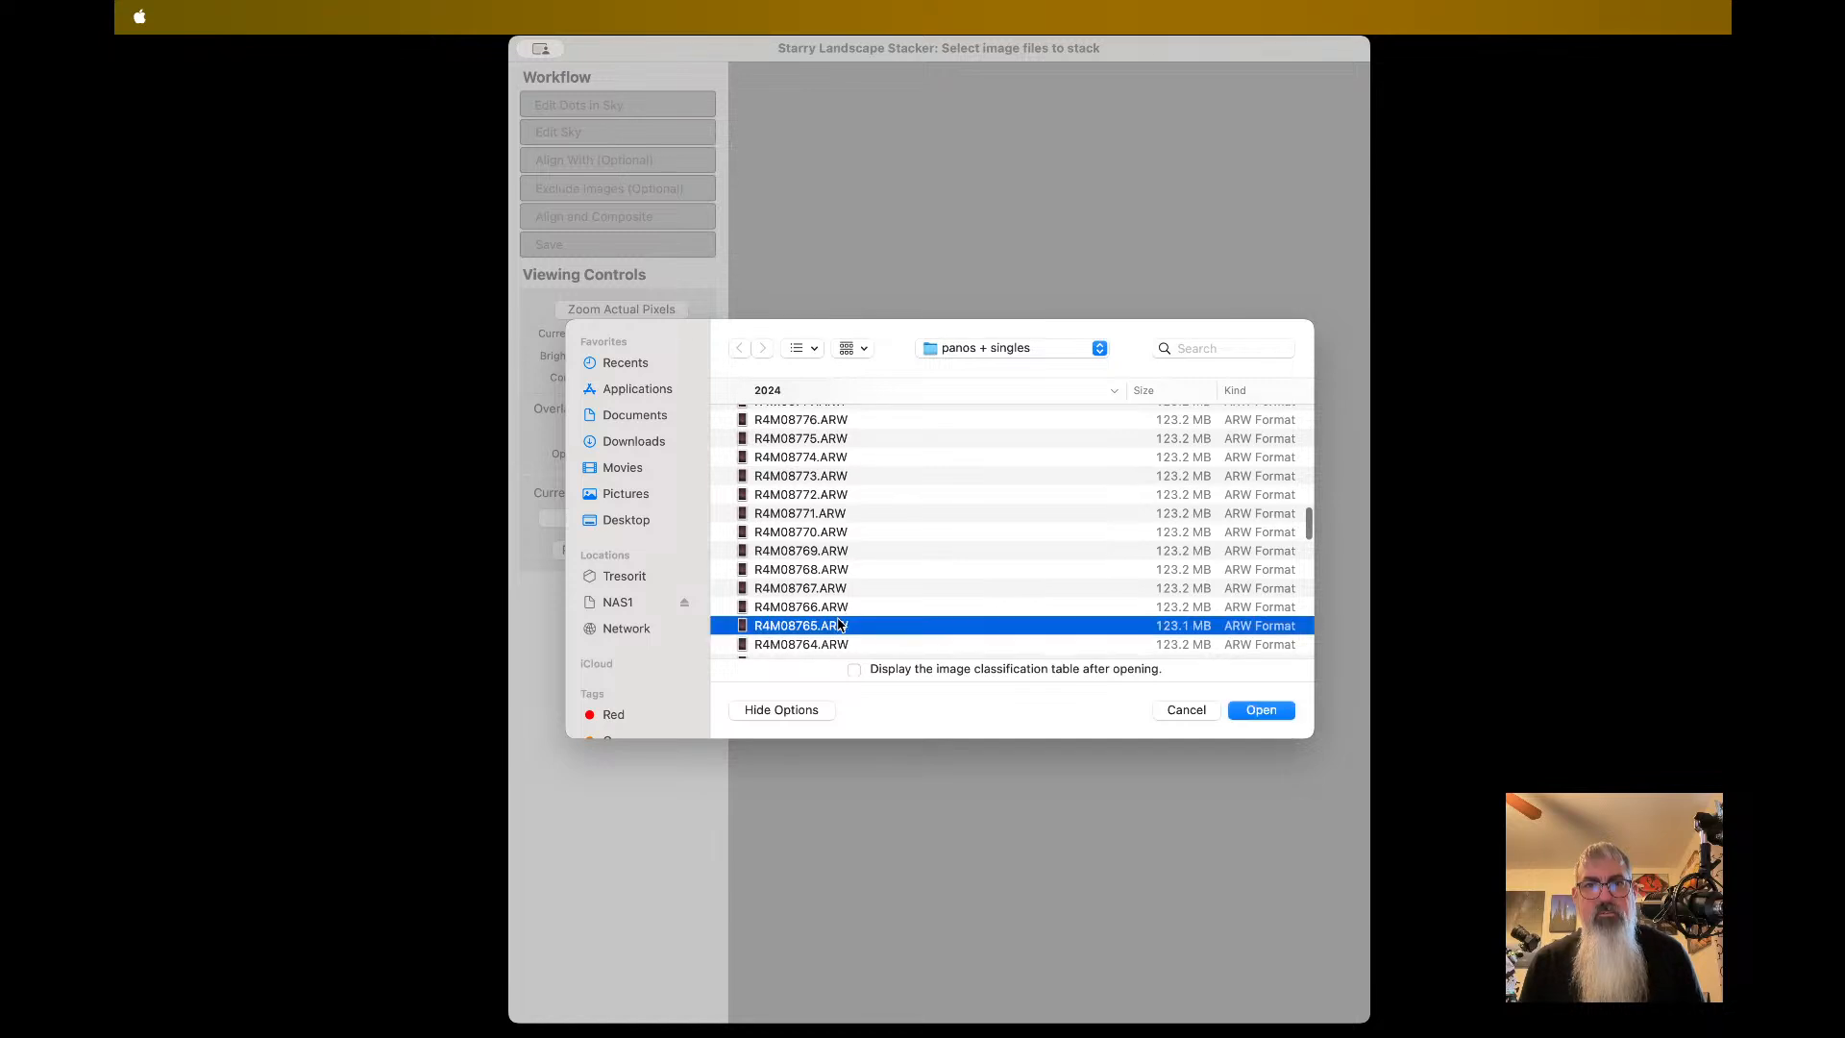
pyautogui.keyDown('shift'); pyautogui.click(837, 440); pyautogui.keyUp('shift')
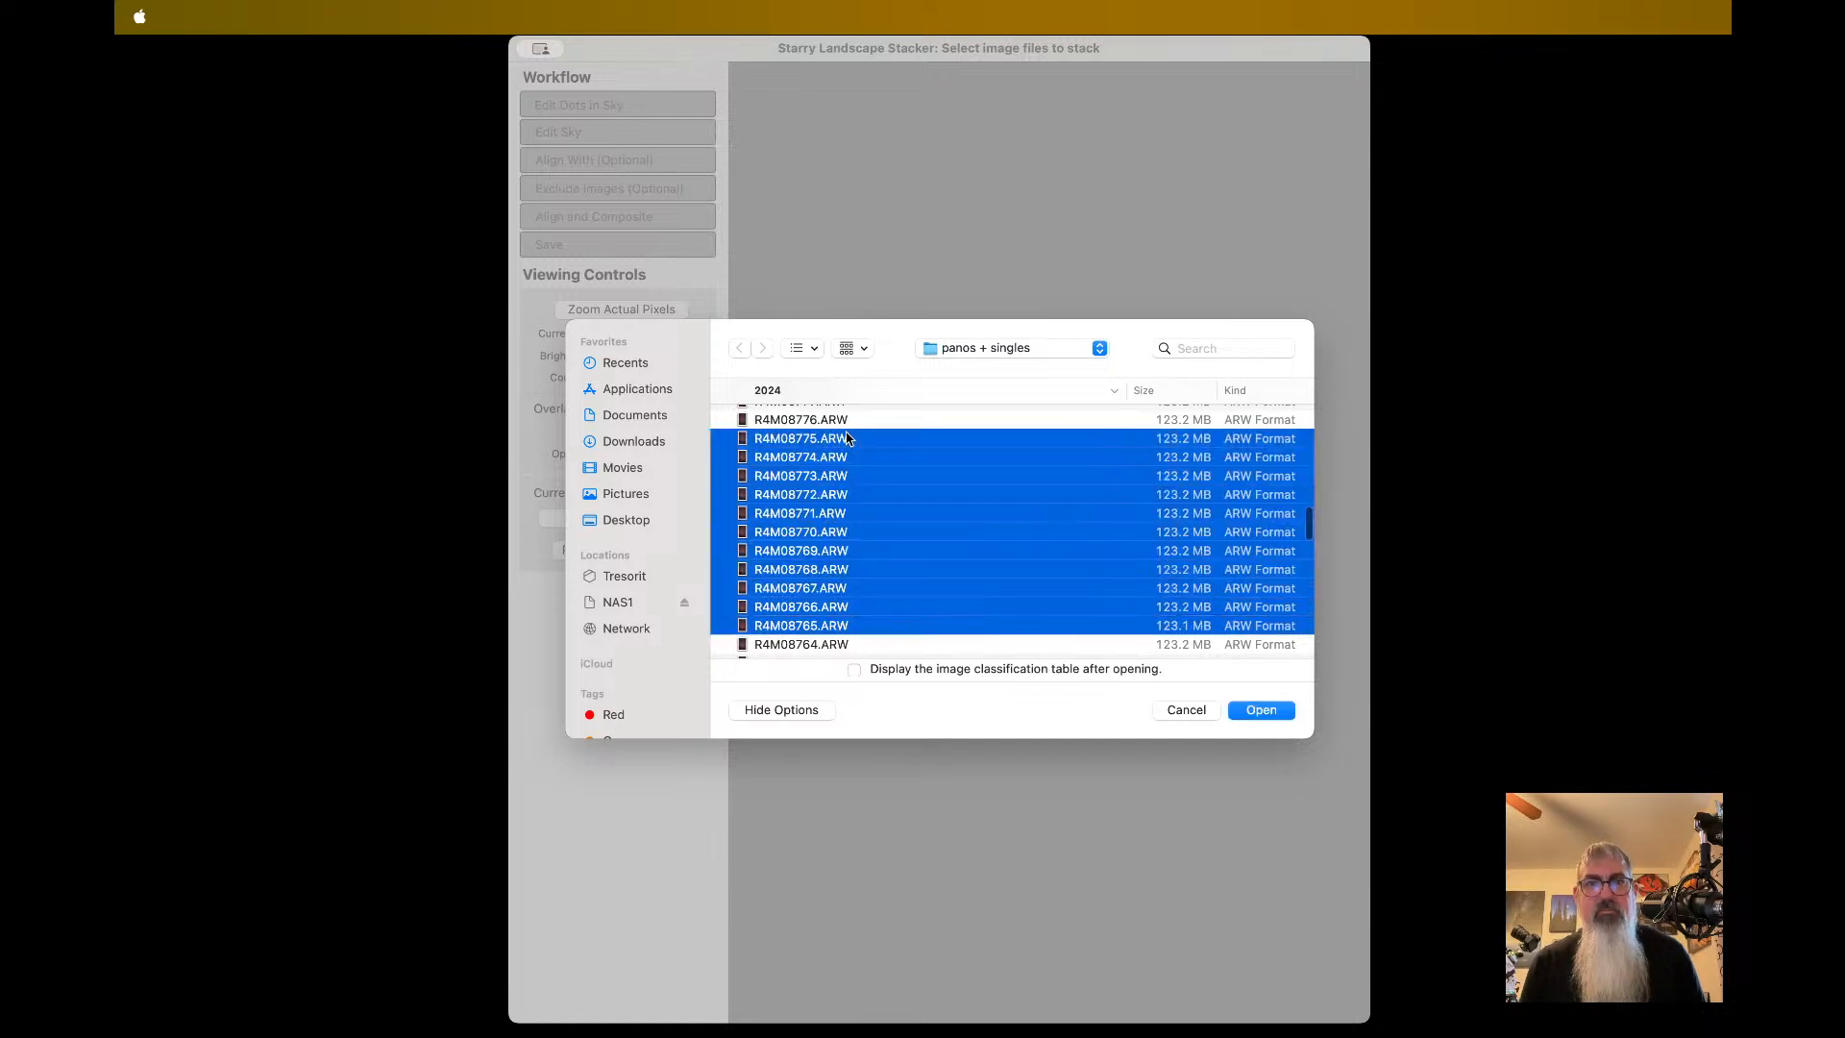
pyautogui.click(1274, 715)
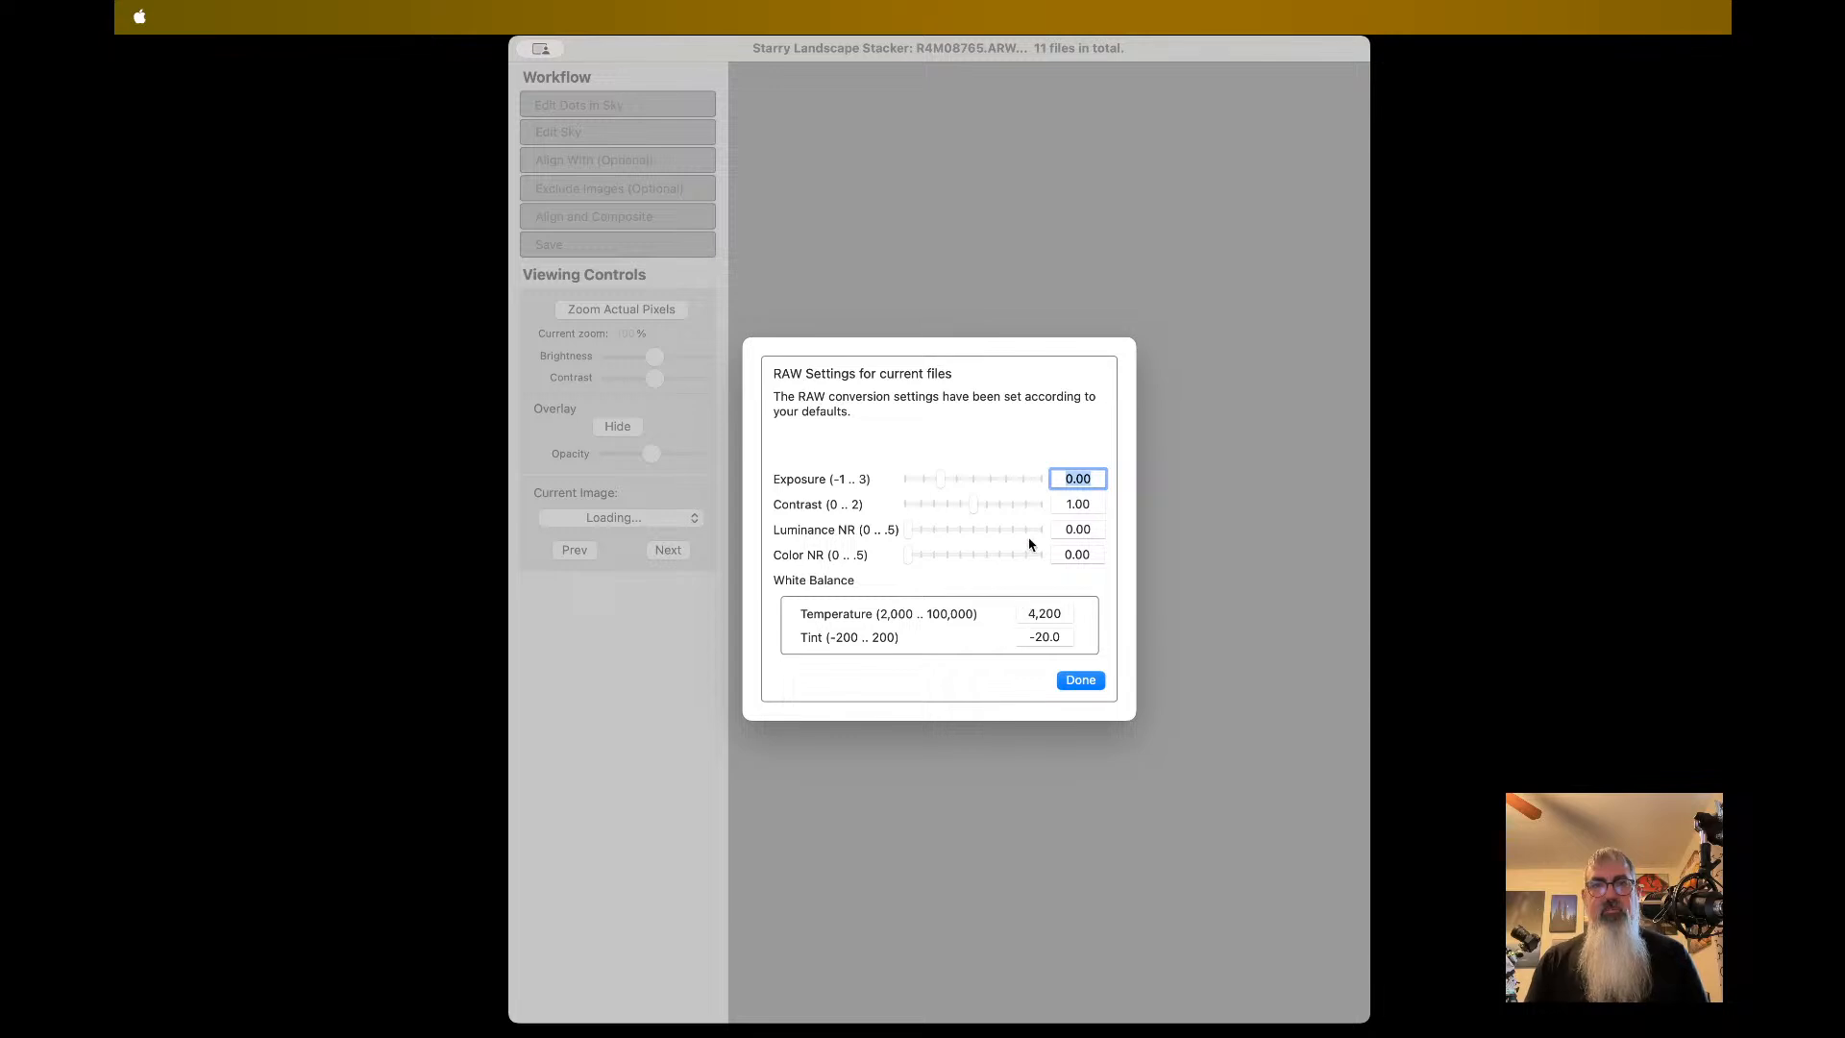
# - Set the contrast to 0.70 in the RAW settings for the current files
pyautogui.click(971, 510)
pyautogui.moveTo(970, 507); pyautogui.dragTo(951, 502)
pyautogui.moveTo(947, 501); pyautogui.dragTo(953, 501)
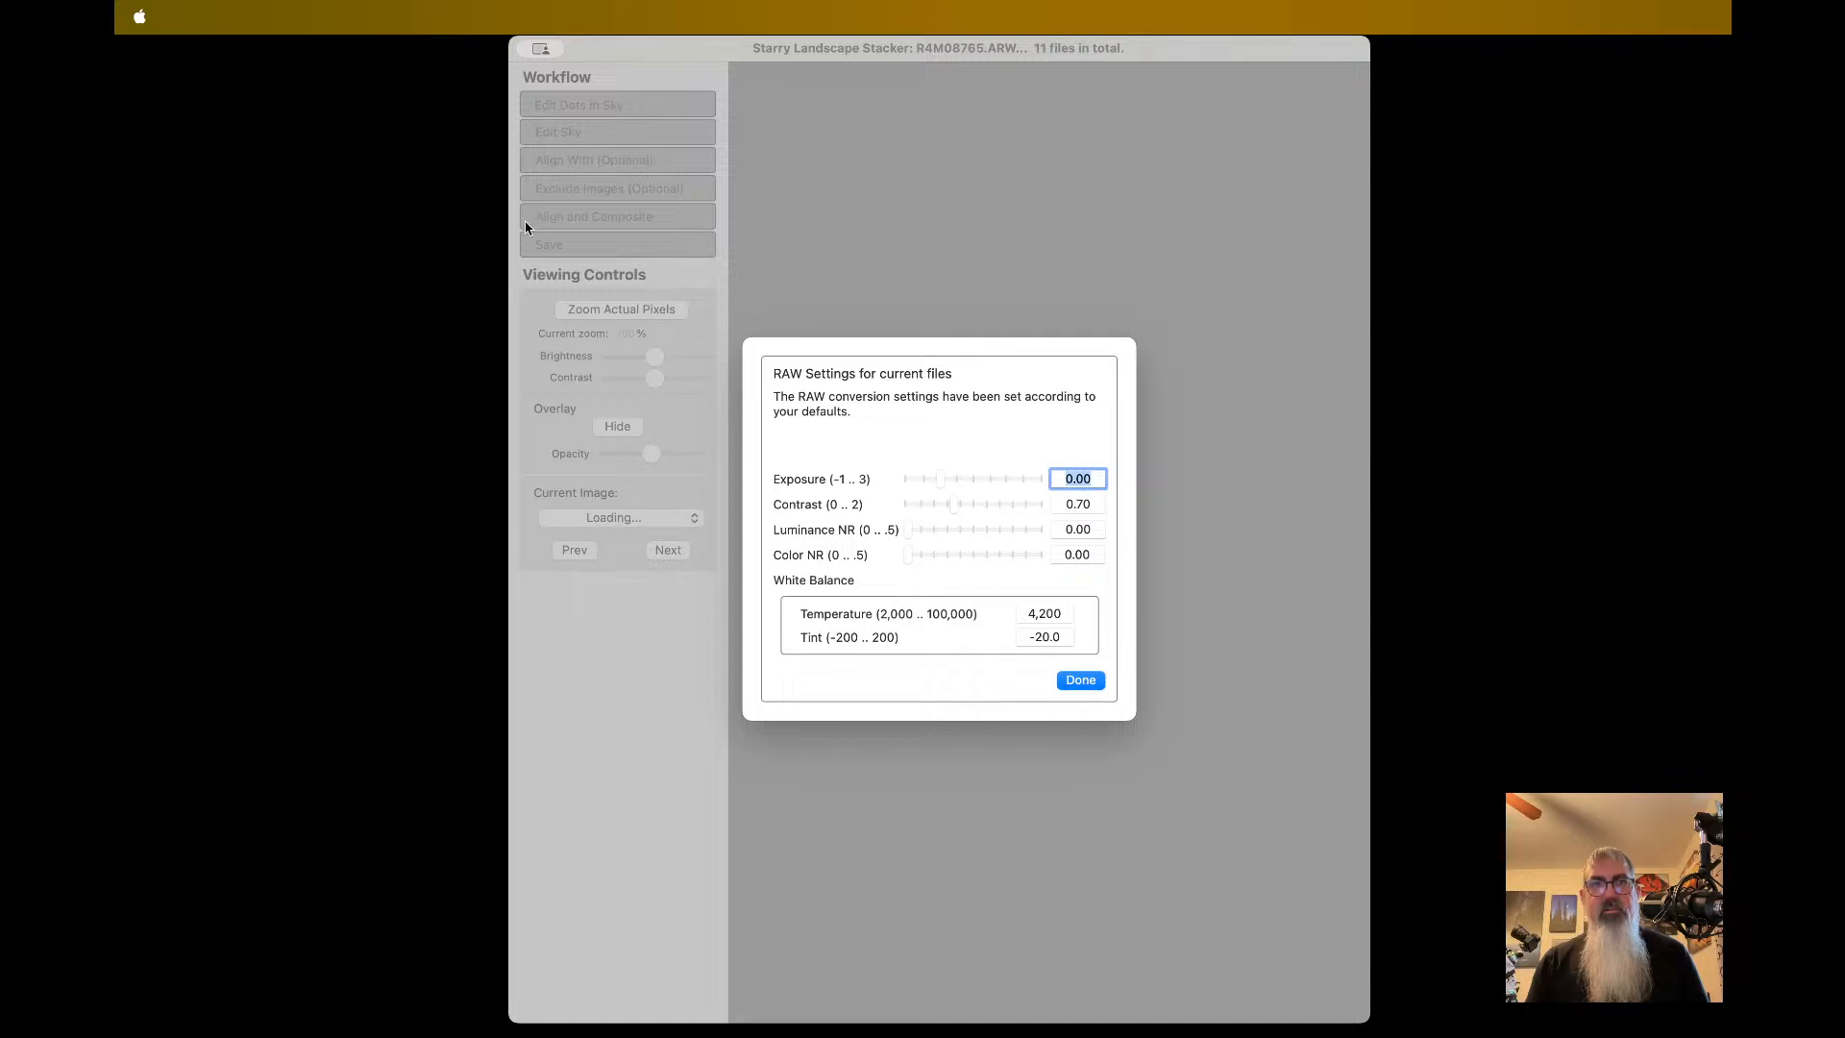
# - Open the preferences and check the working profile choices, keeping ProPhoto RGB for RAW files
pyautogui.click(366, 7)
pyautogui.click(276, 83)
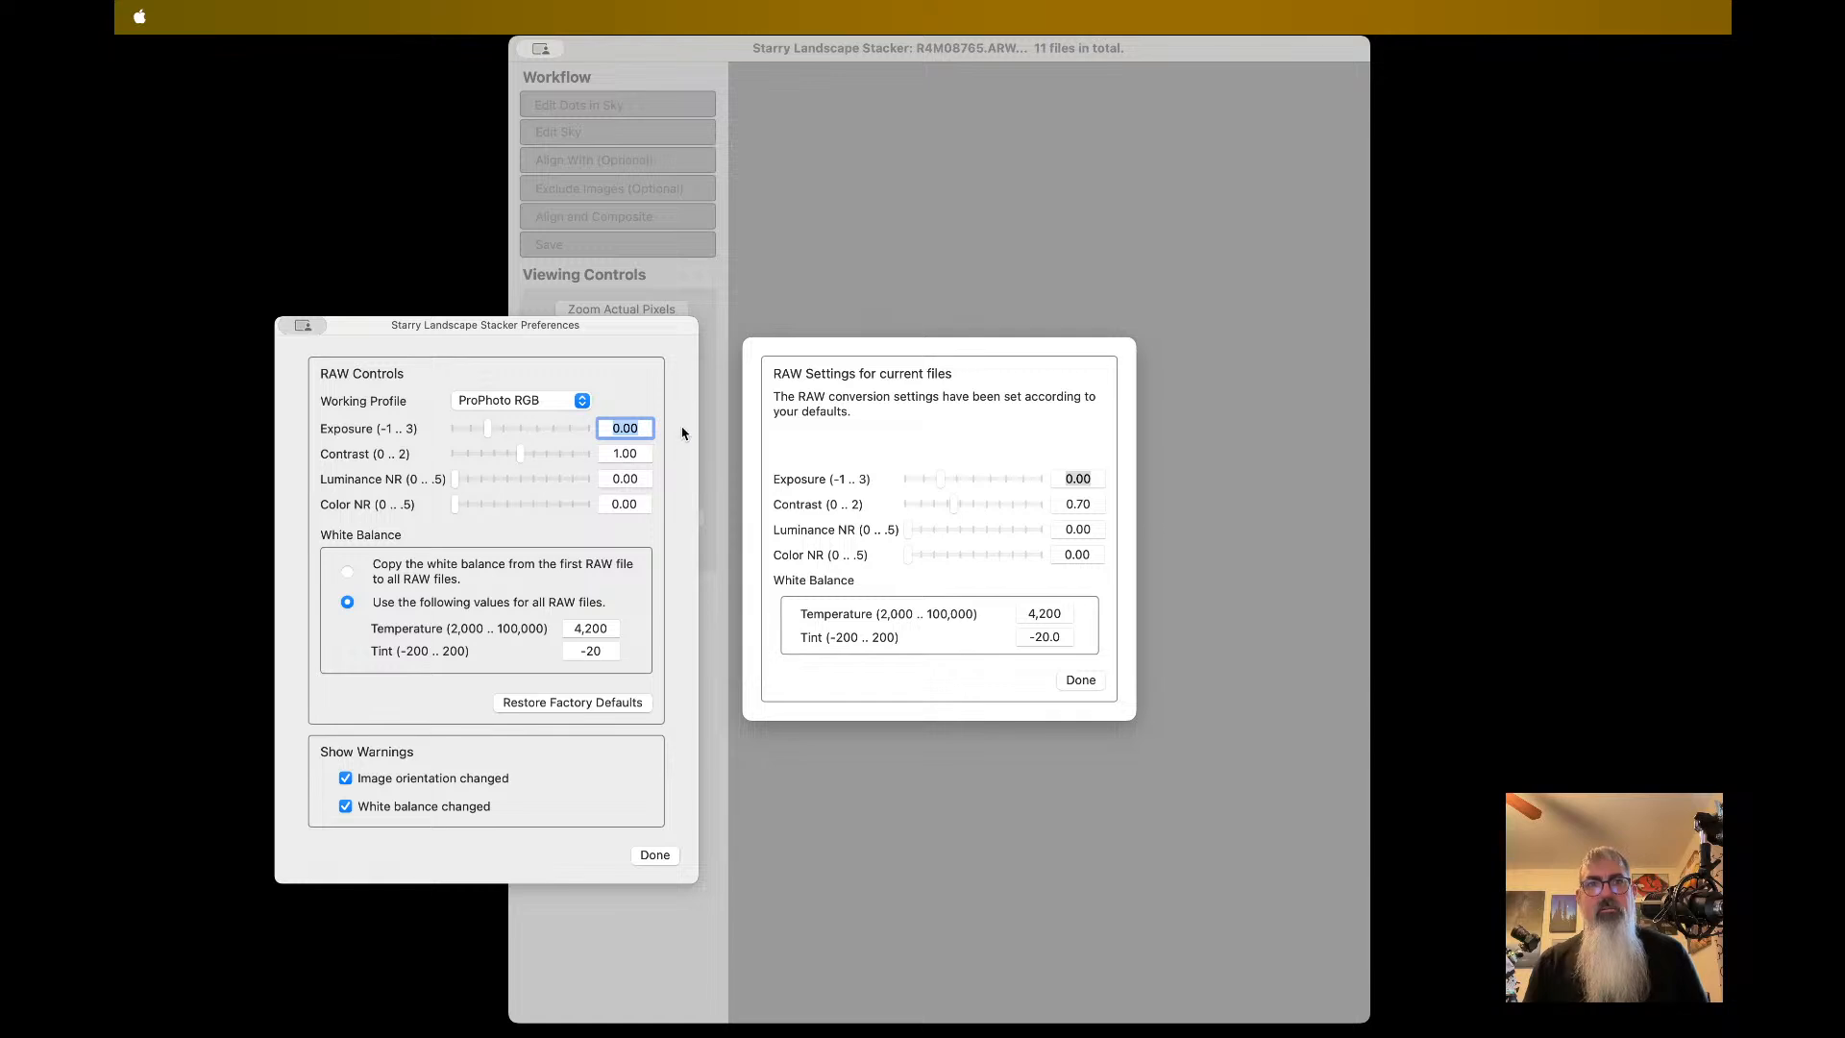
pyautogui.moveTo(665, 337); pyautogui.dragTo(677, 331)
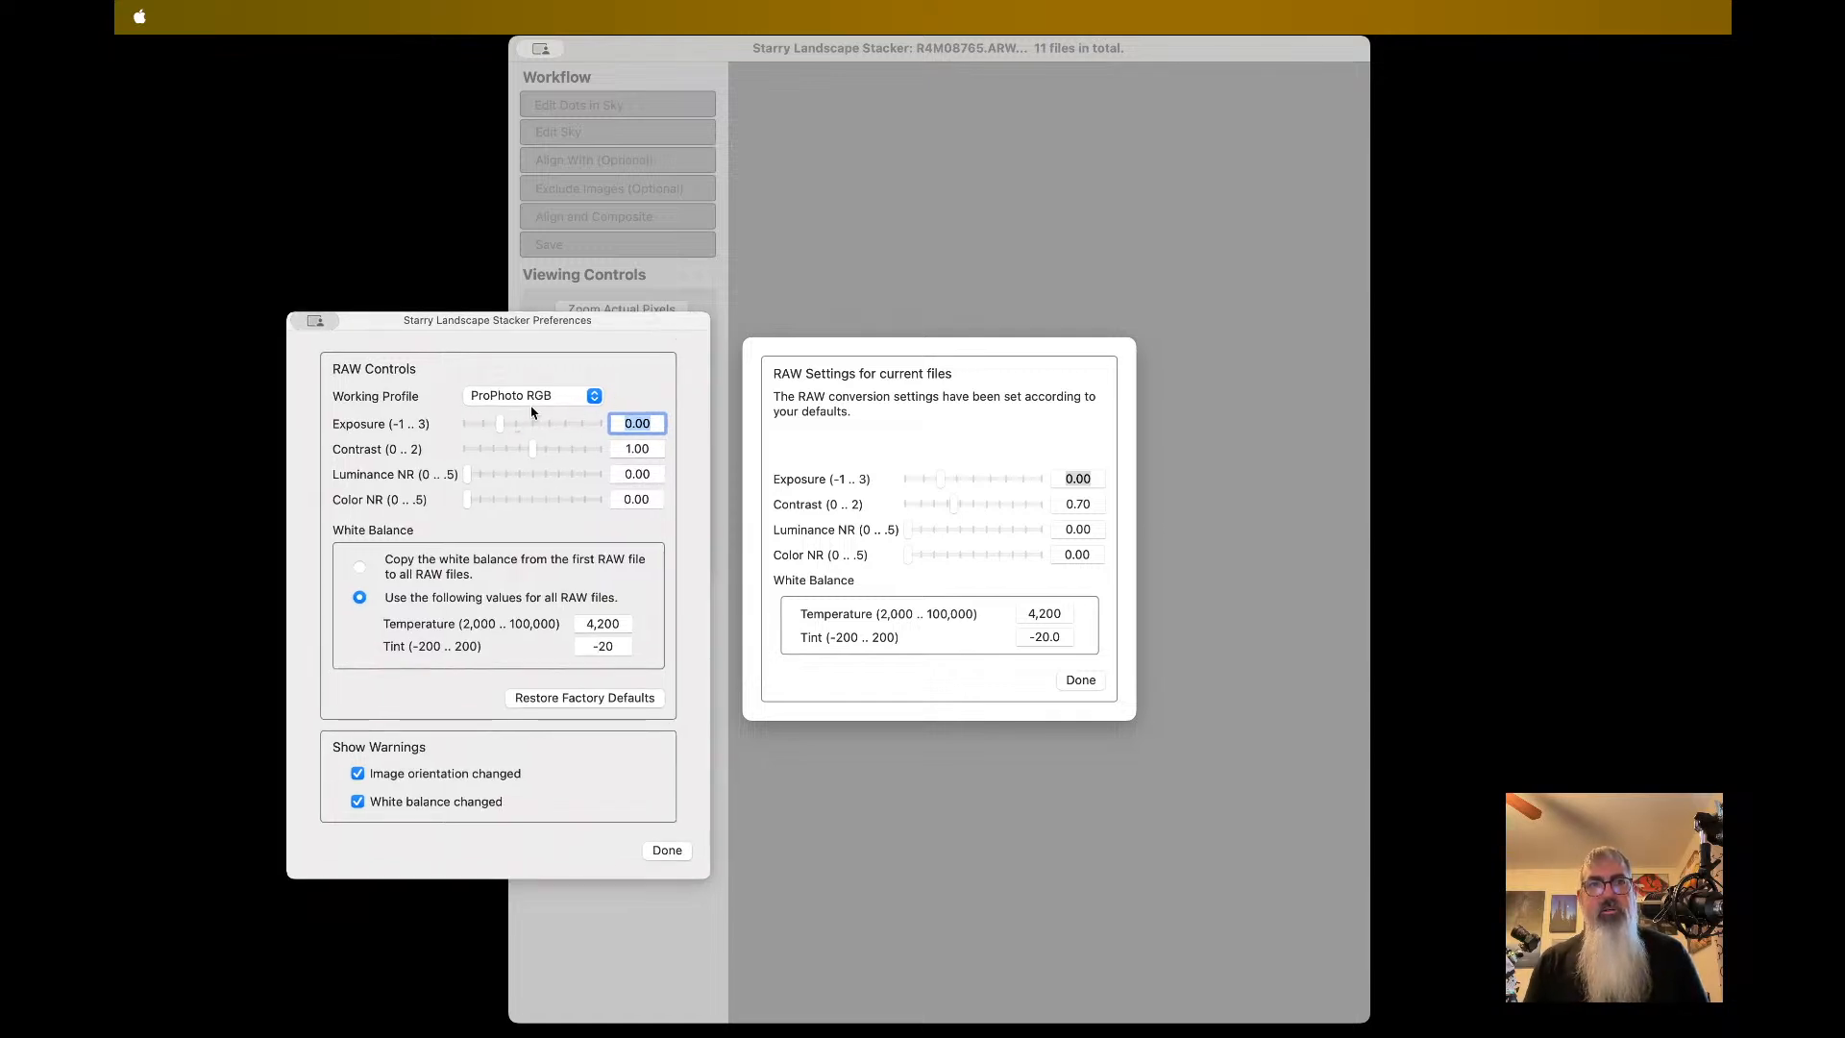
pyautogui.click(560, 398)
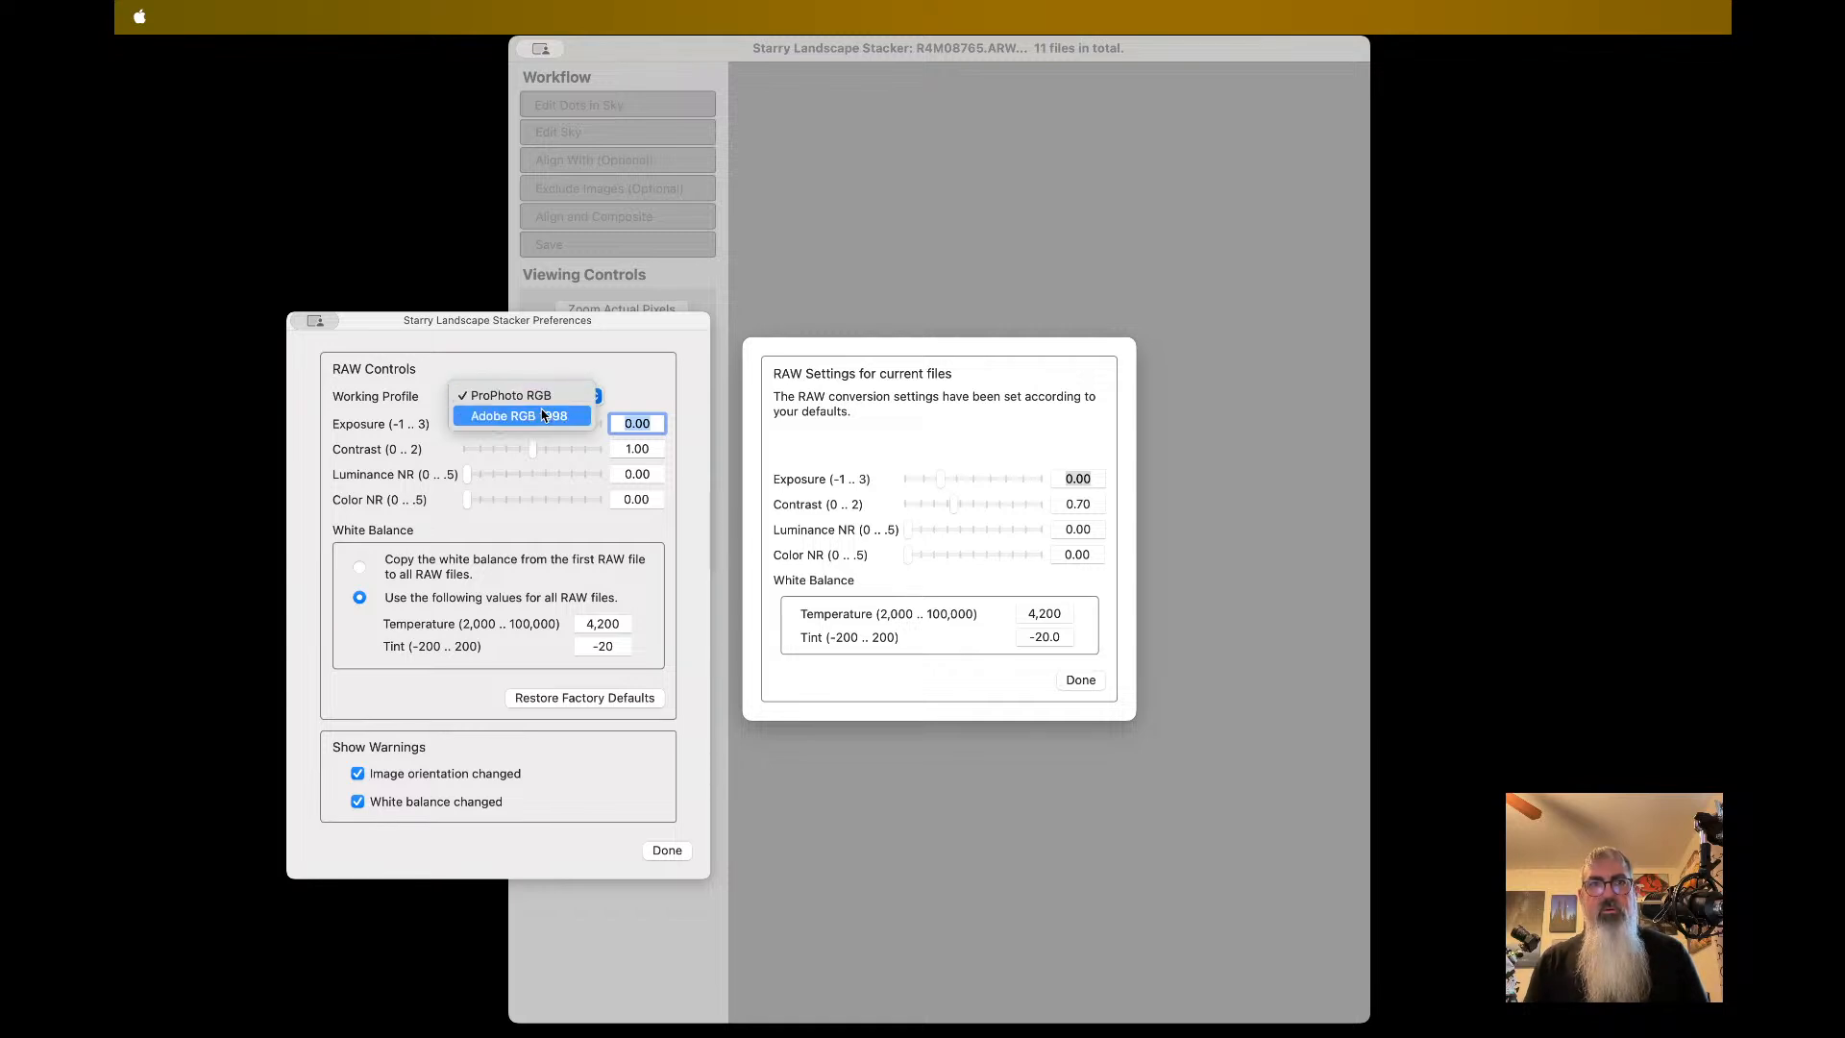
pyautogui.click(632, 398)
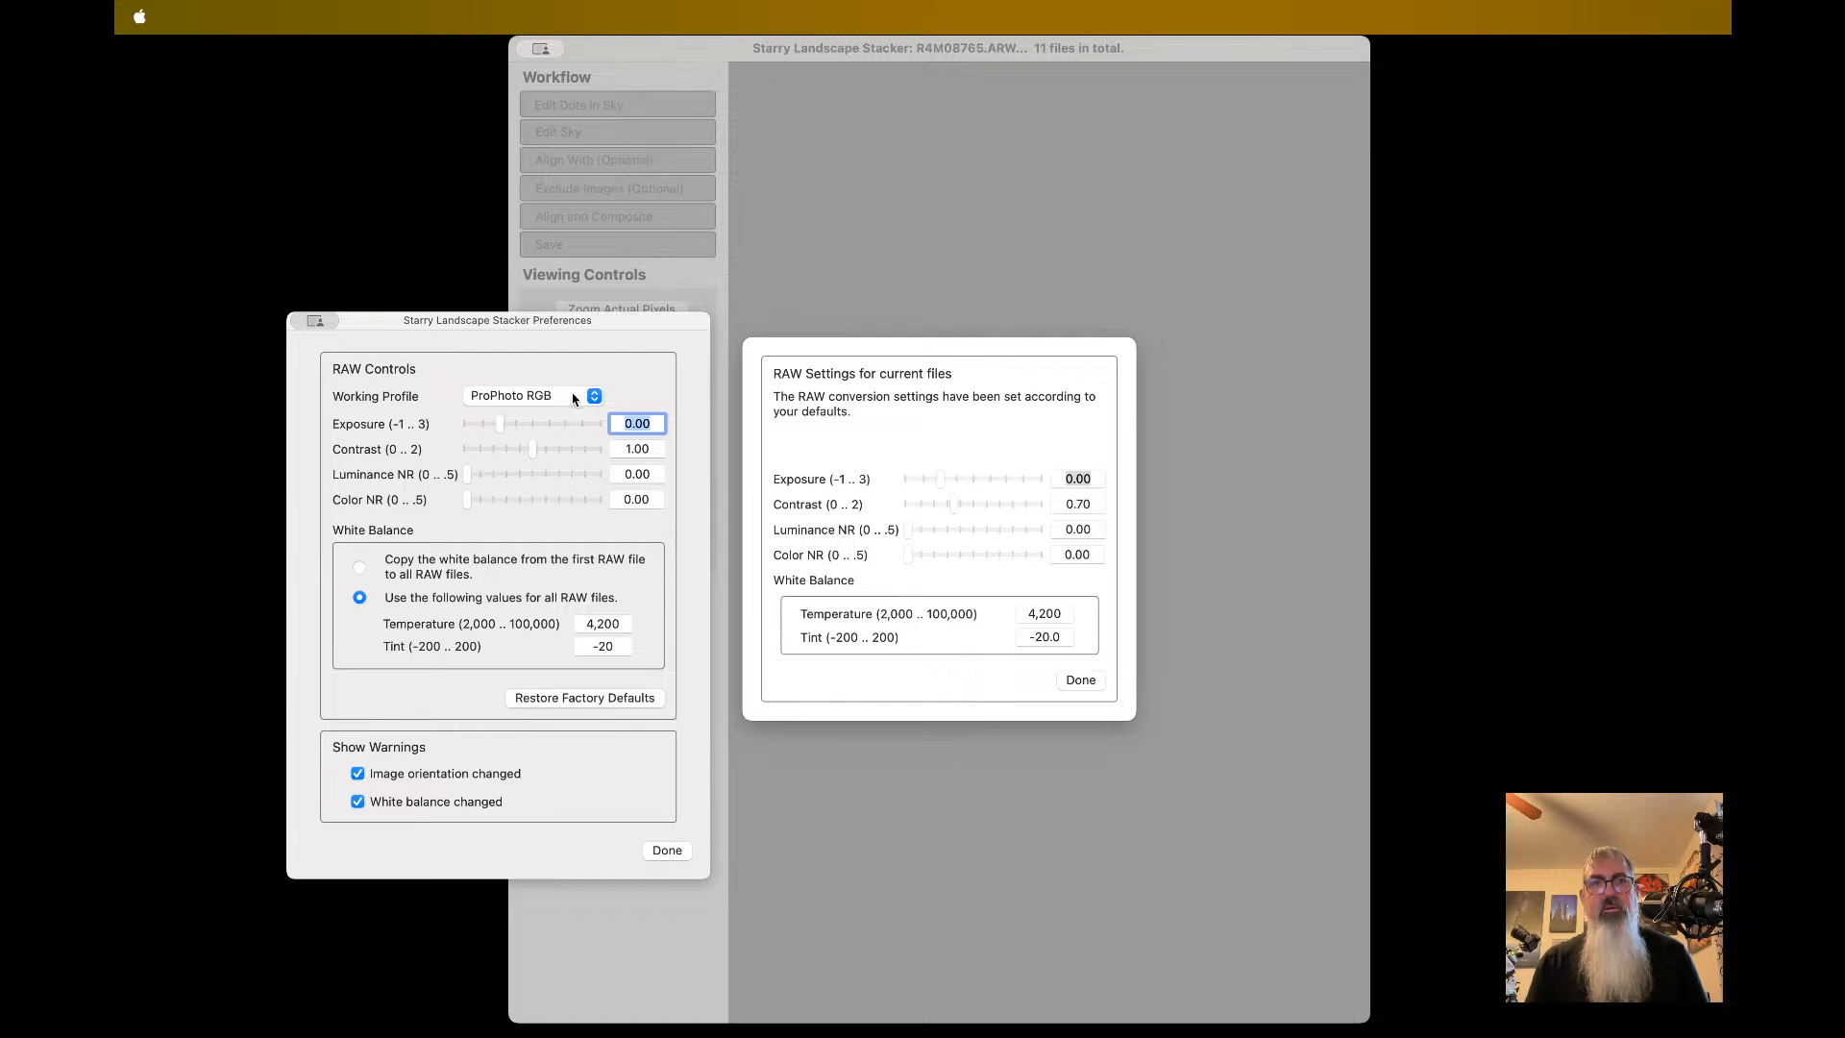
pyautogui.click(526, 403)
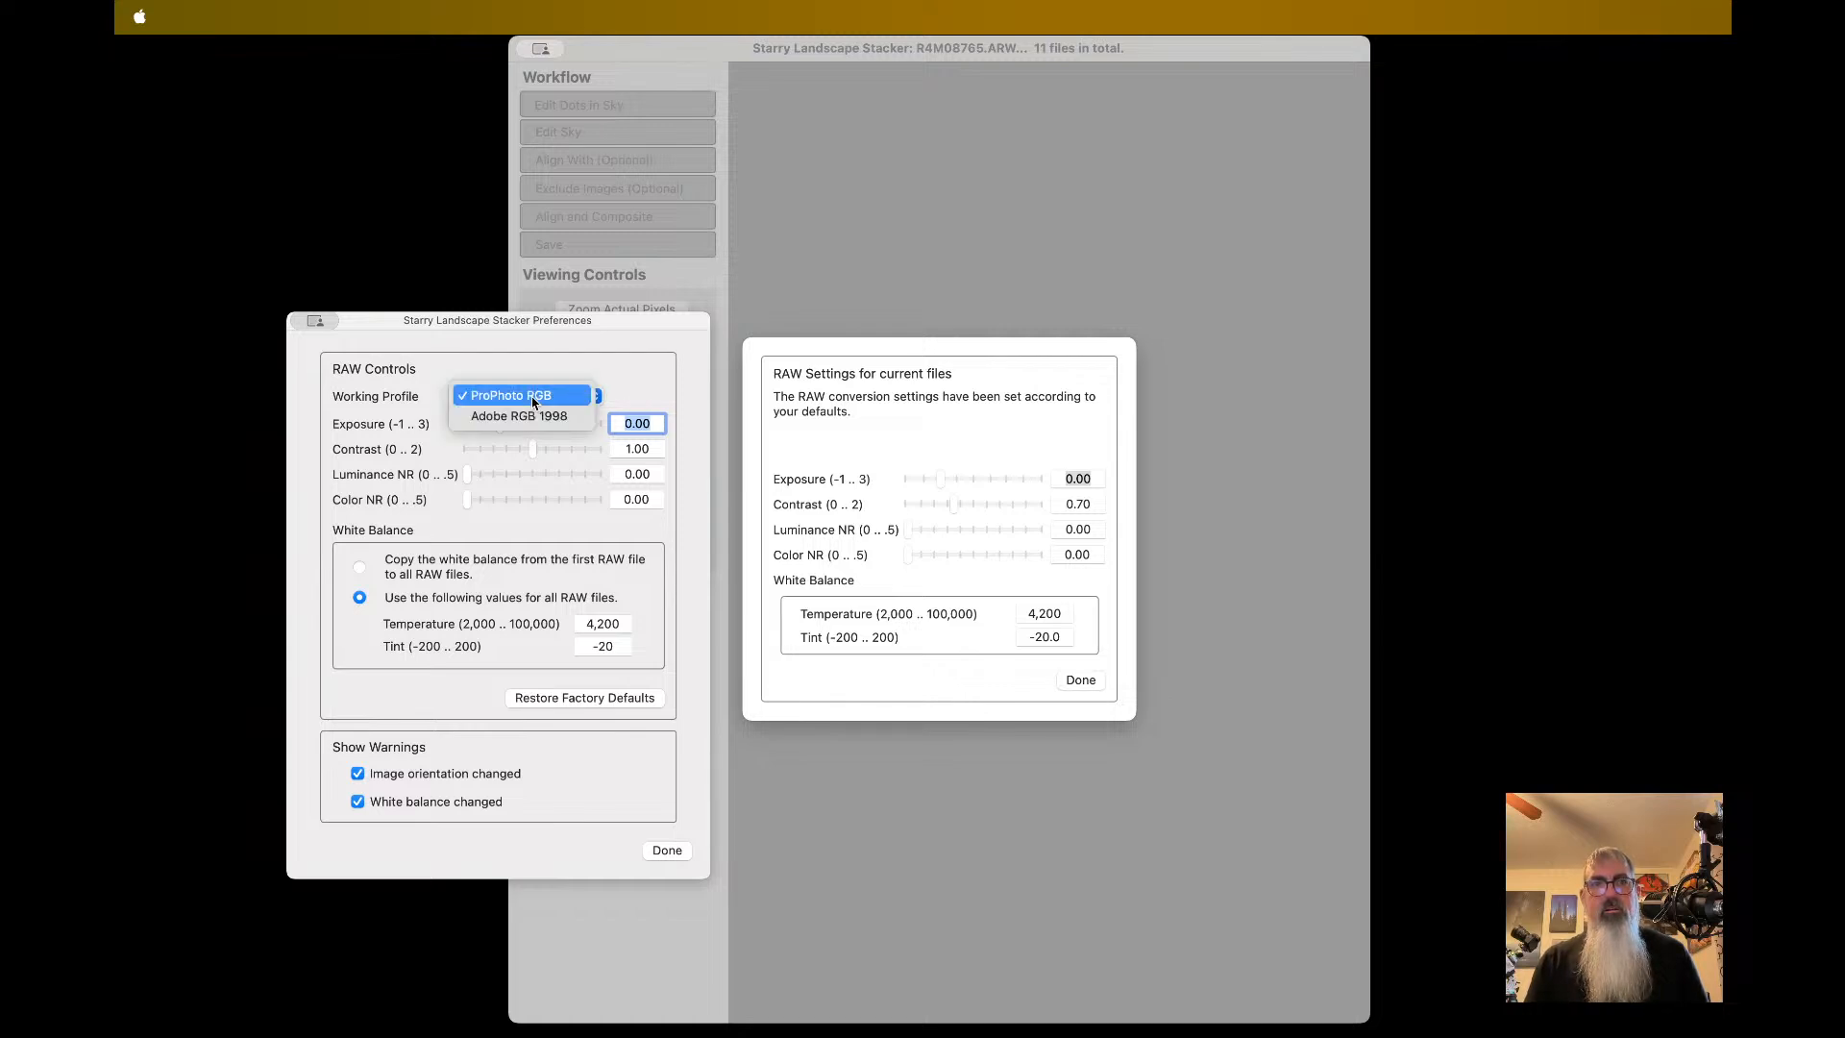
pyautogui.click(629, 398)
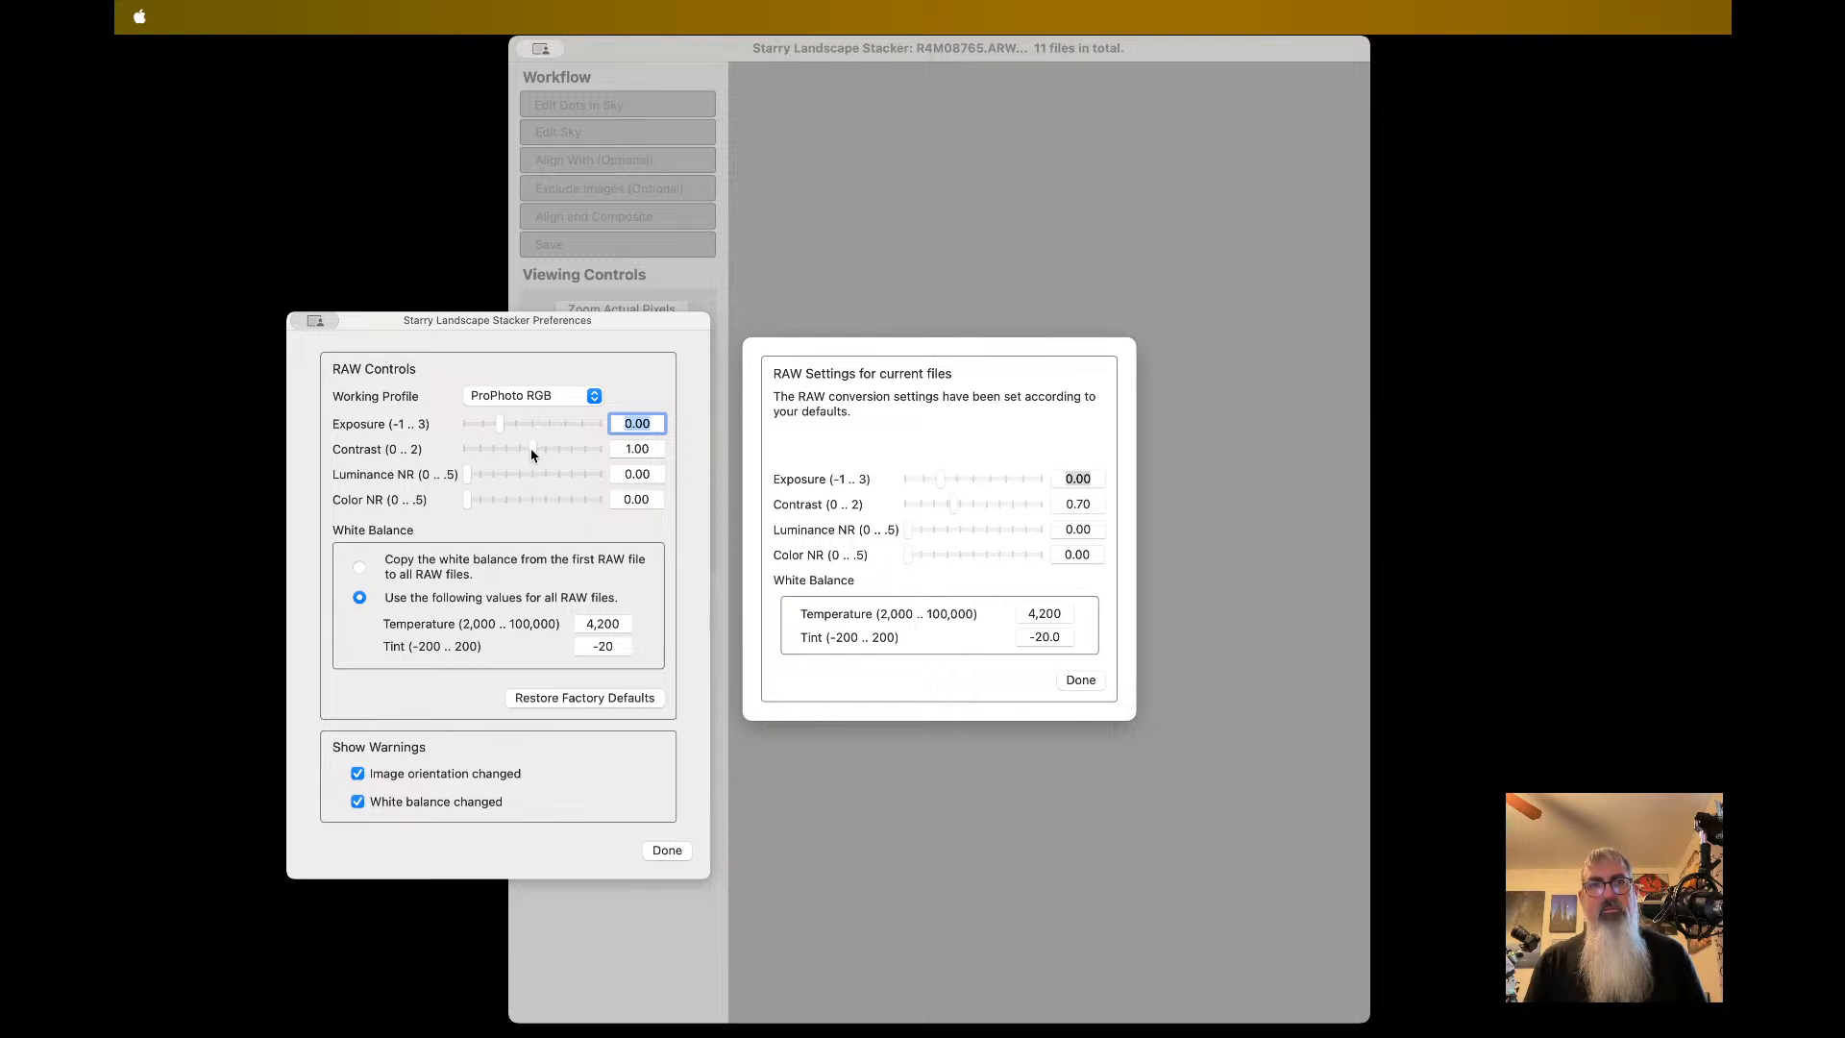
# - Set the default contrast to 0.70, copy the first RAW file's white balance to all files, and accept the preferences and RAW settings
pyautogui.moveTo(532, 449); pyautogui.dragTo(511, 449)
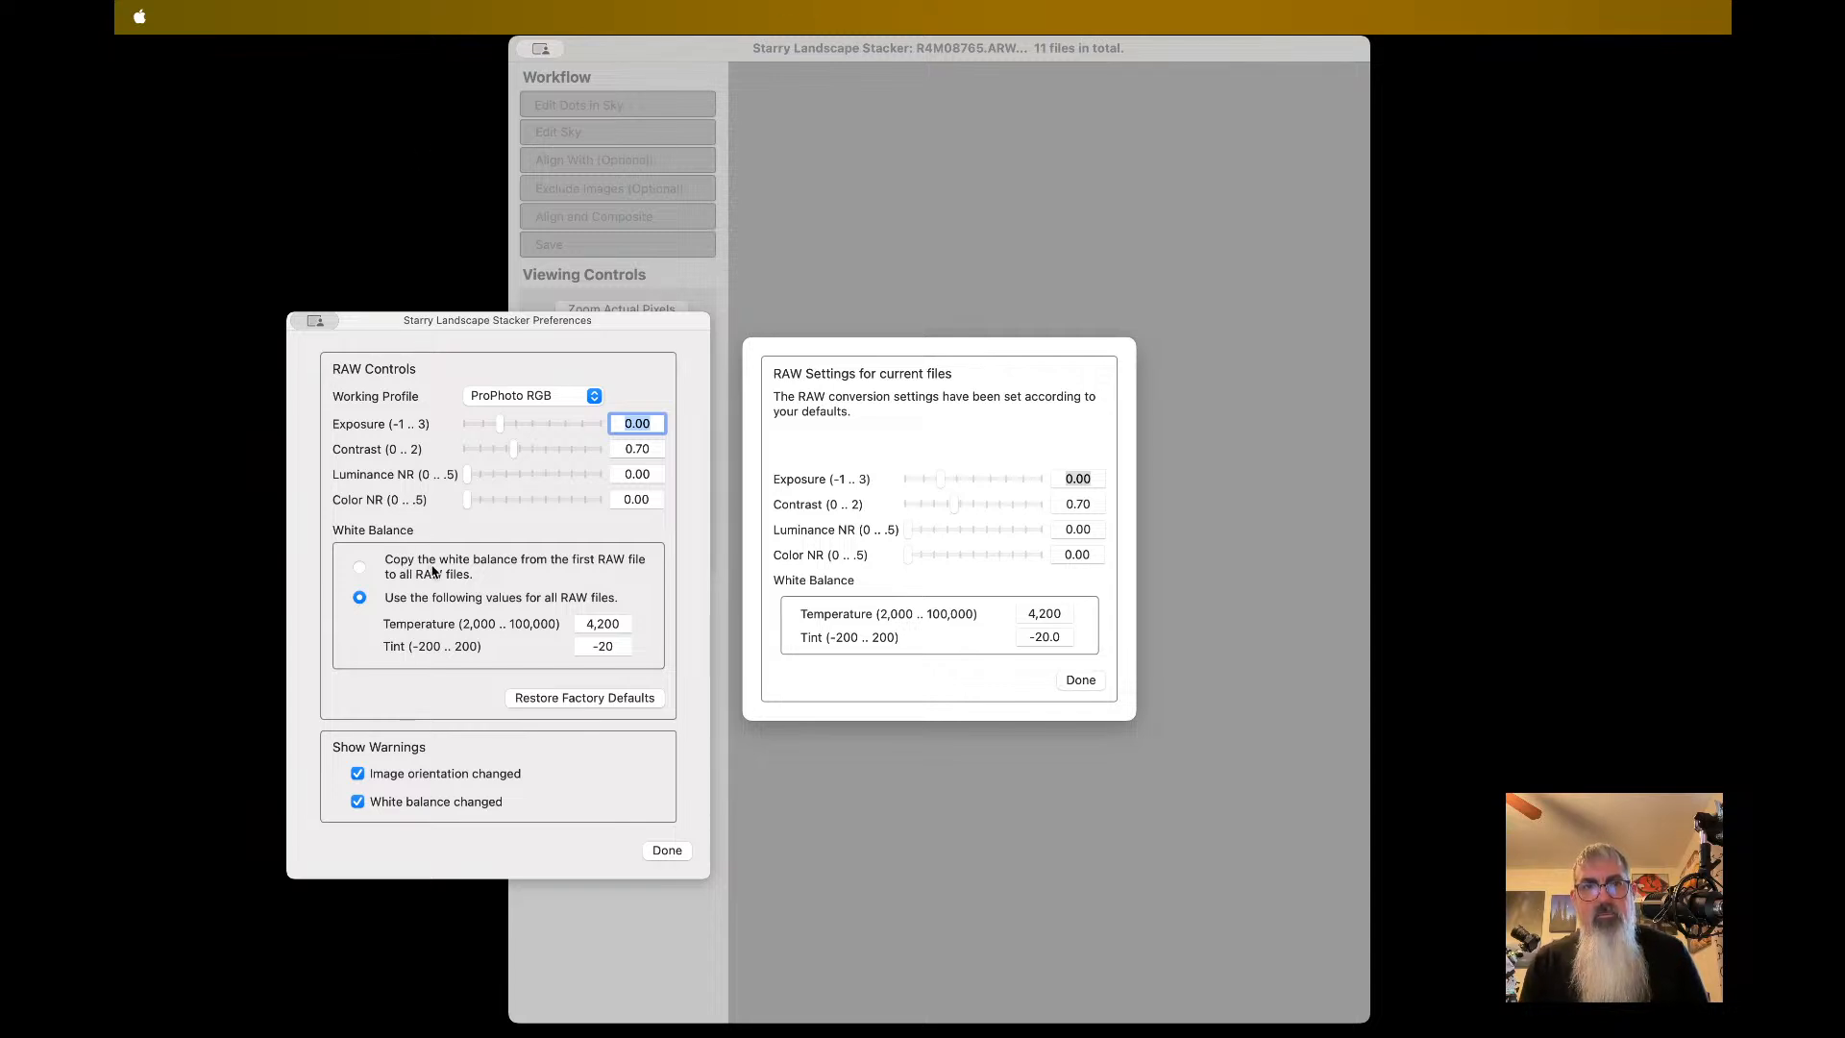
pyautogui.click(360, 568)
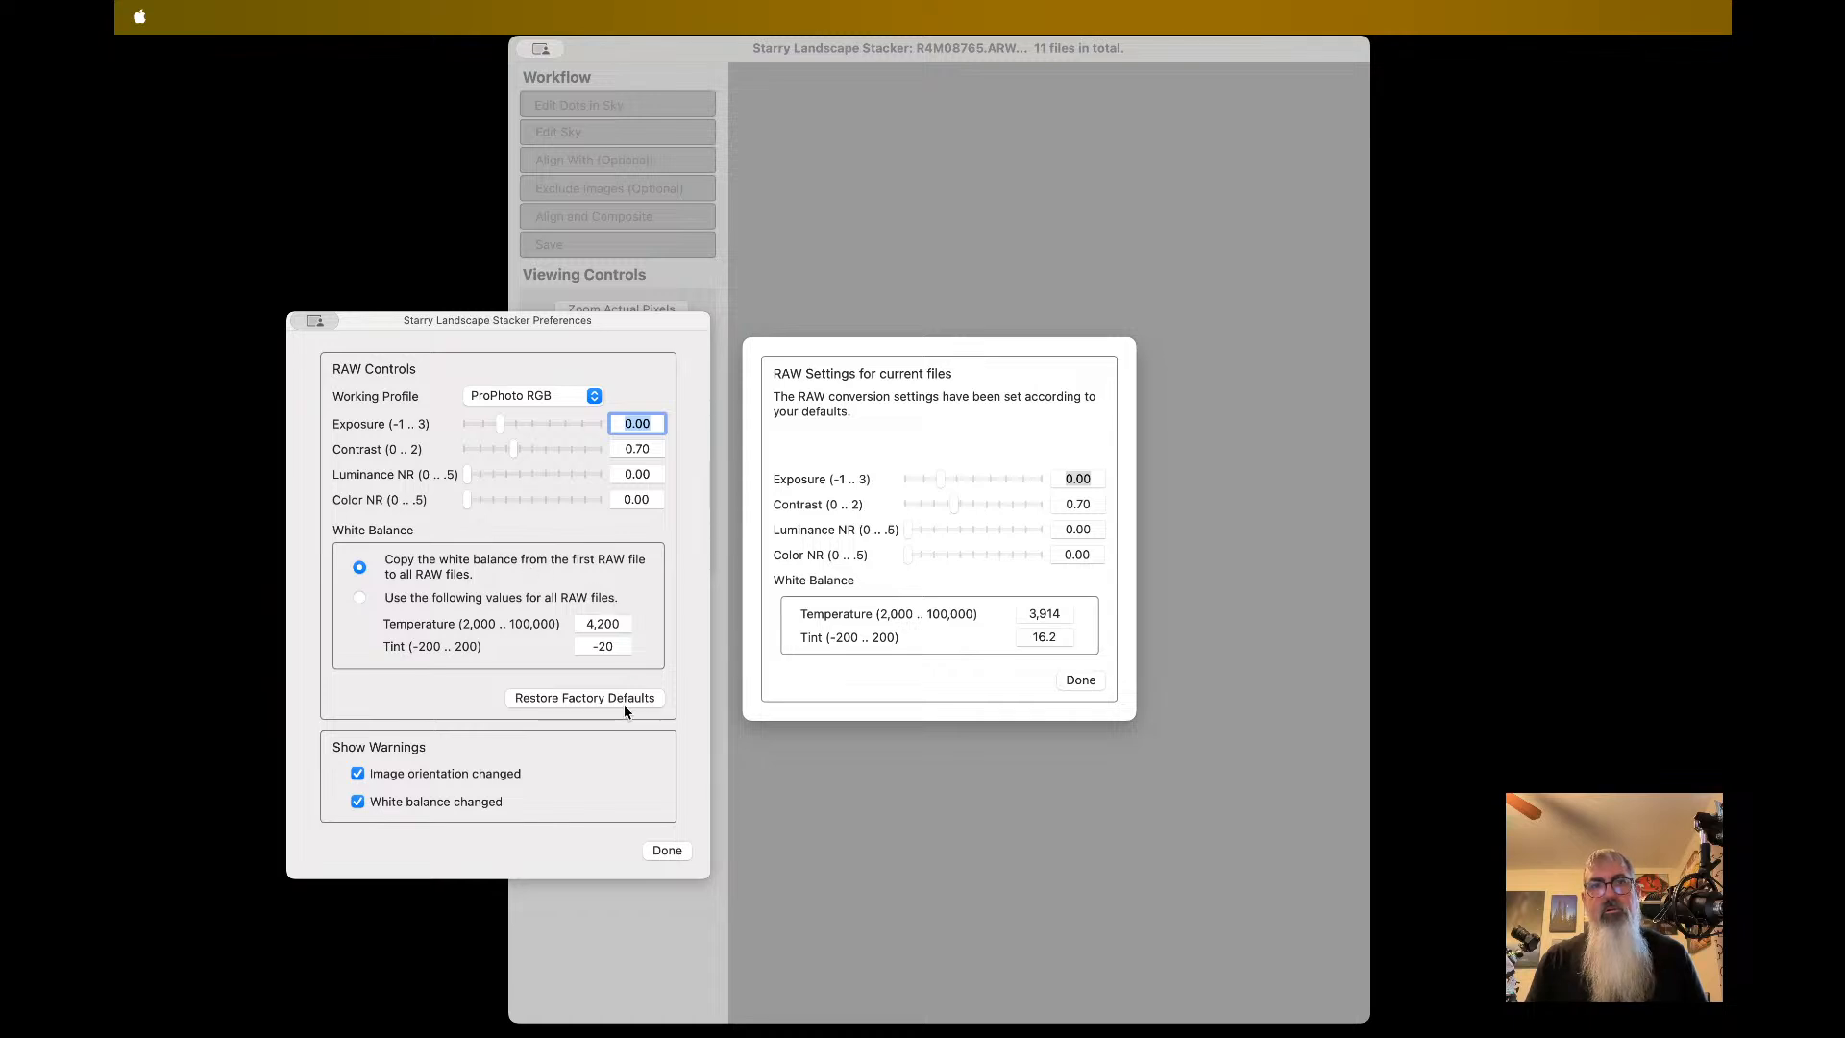
pyautogui.click(665, 851)
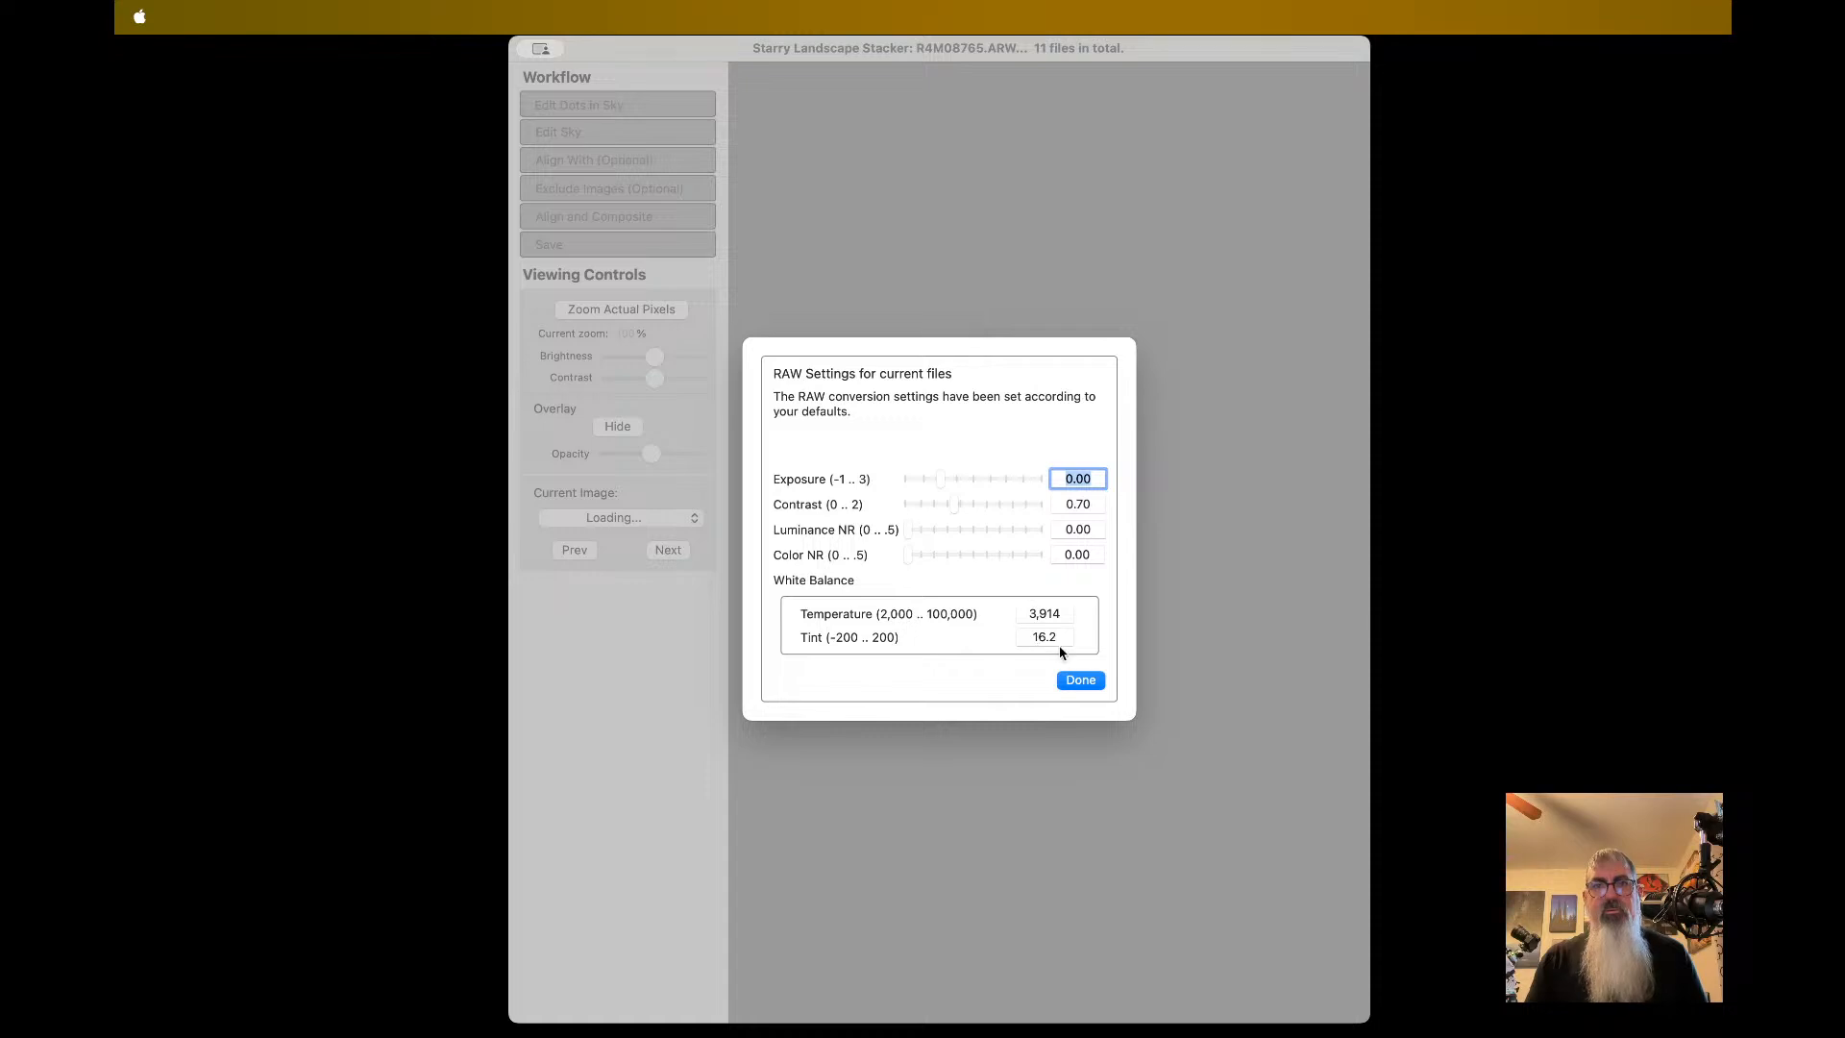
pyautogui.click(1092, 683)
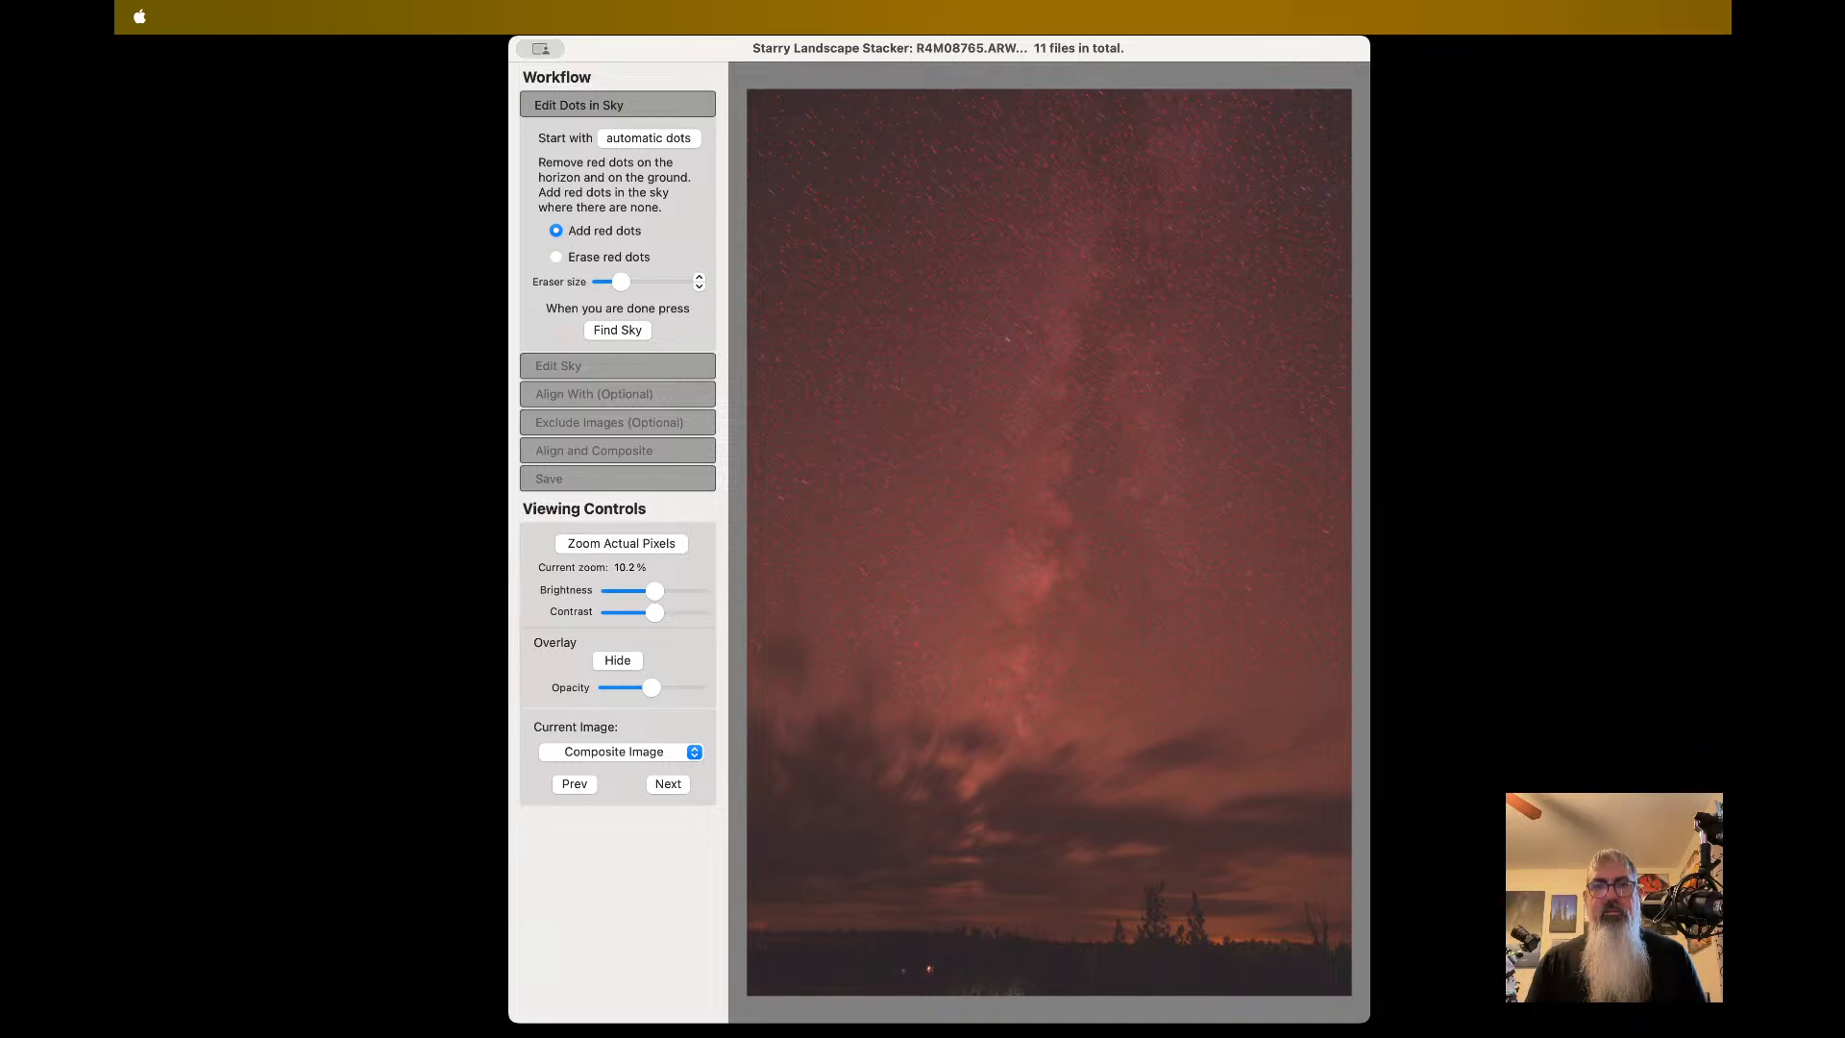
# - Examine the red dots across the sky, the clouds and the horizon of the composite image
pyautogui.scroll(5, 901, 740)
pyautogui.scroll(-2, 902, 740)
pyautogui.hscroll(-2, 902, 741)
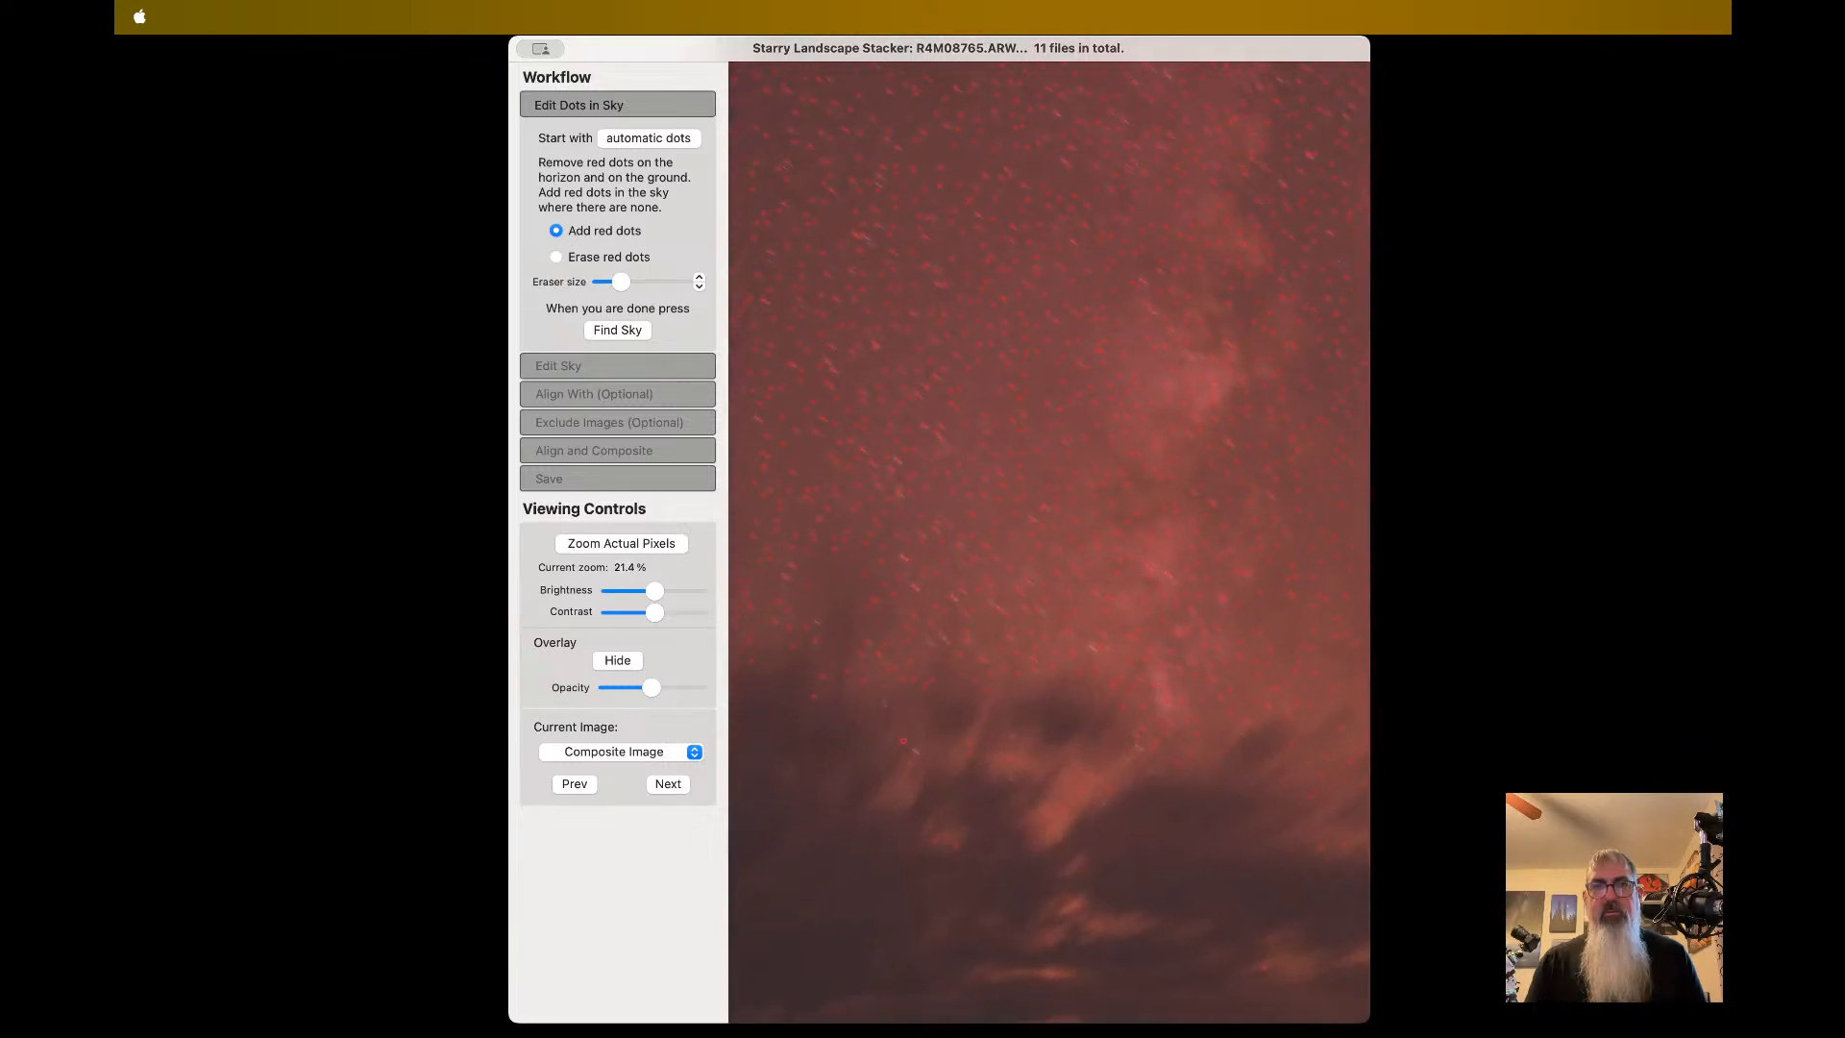
pyautogui.hscroll(-2, 902, 739)
pyautogui.scroll(2, 908, 374)
pyautogui.hscroll(-1, 907, 374)
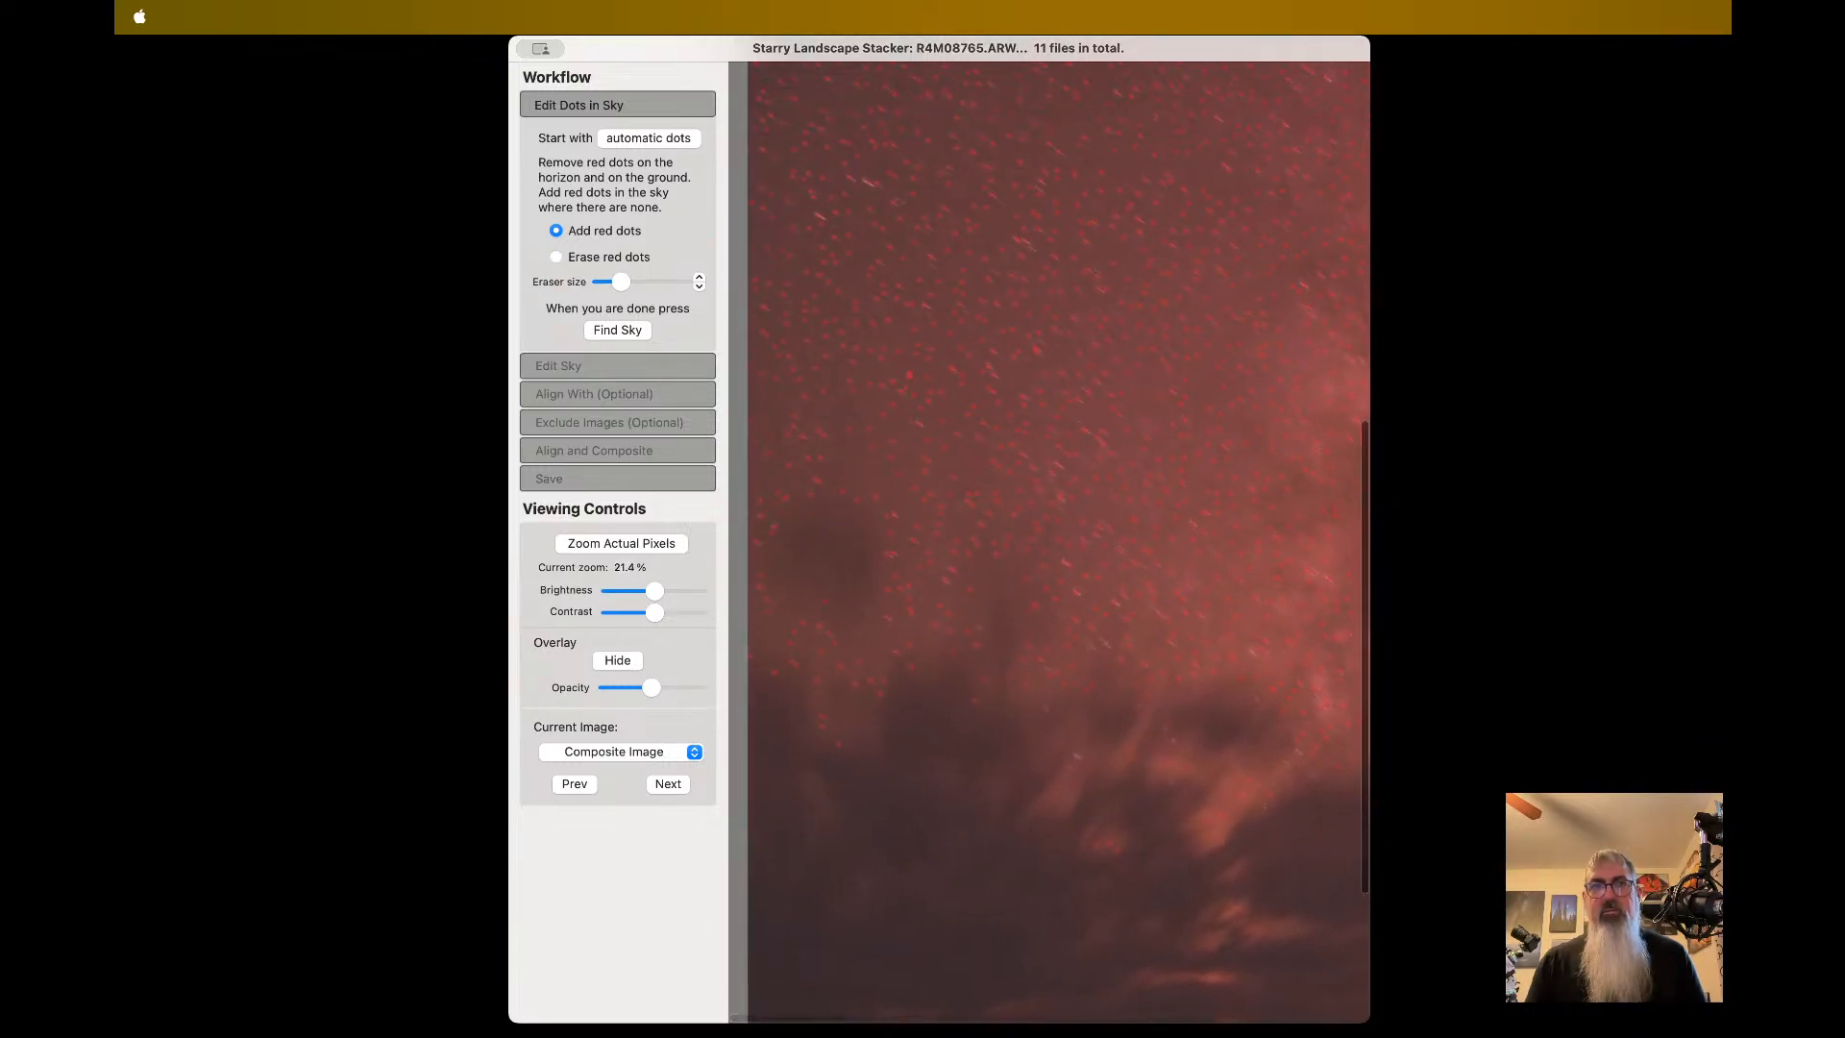
pyautogui.scroll(-5, 908, 374)
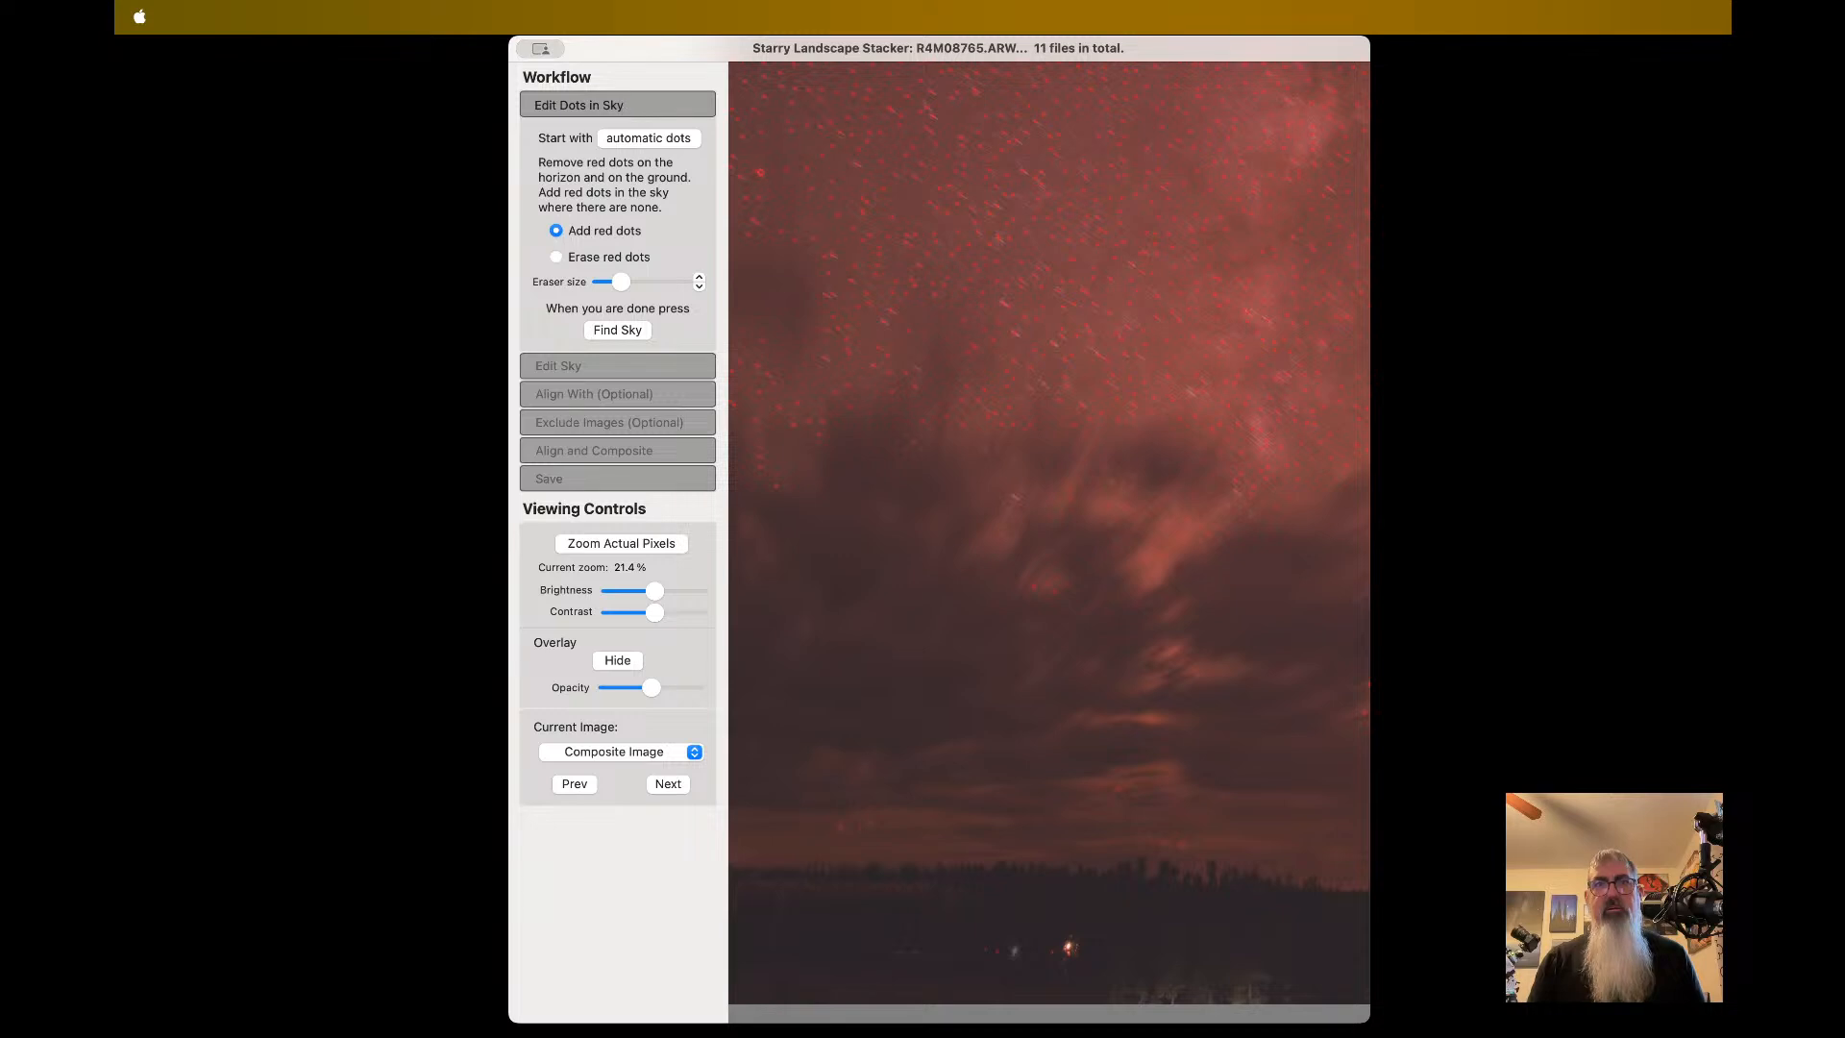
pyautogui.hscroll(-2, 884, 249)
pyautogui.scroll(-1, 885, 249)
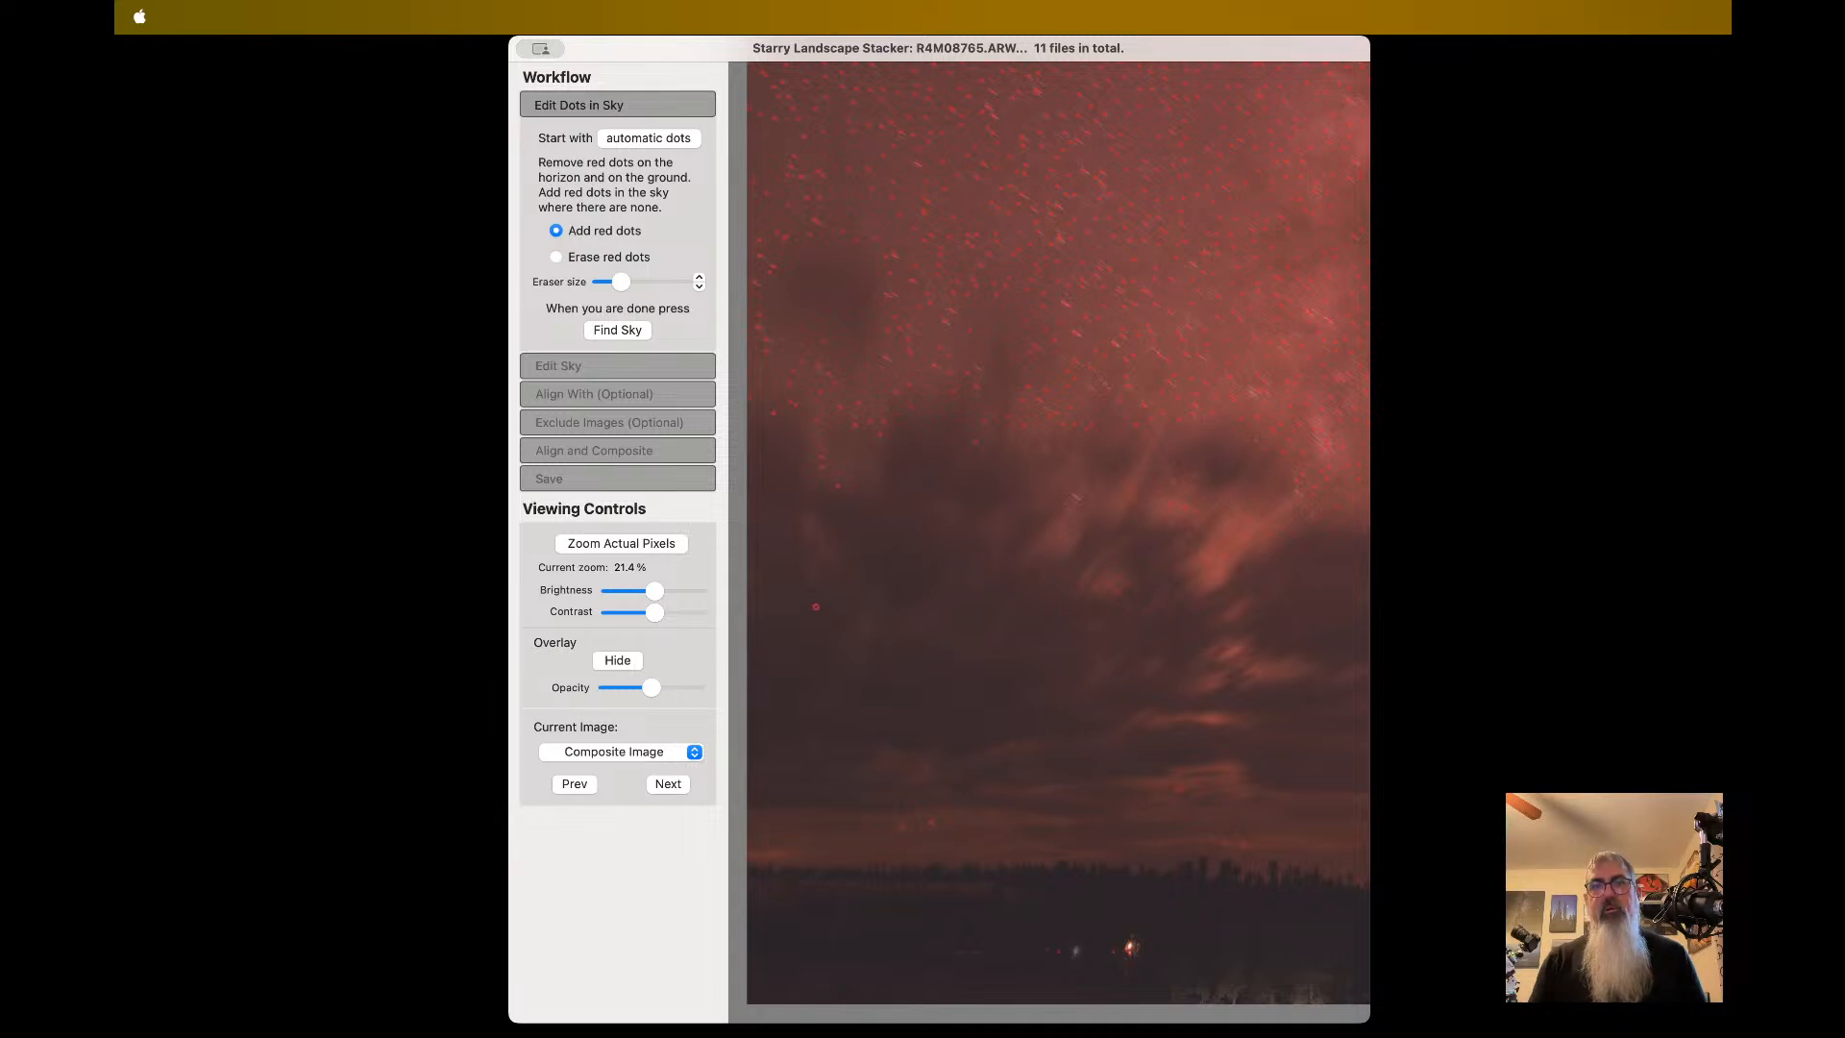
pyautogui.scroll(-3, 816, 607)
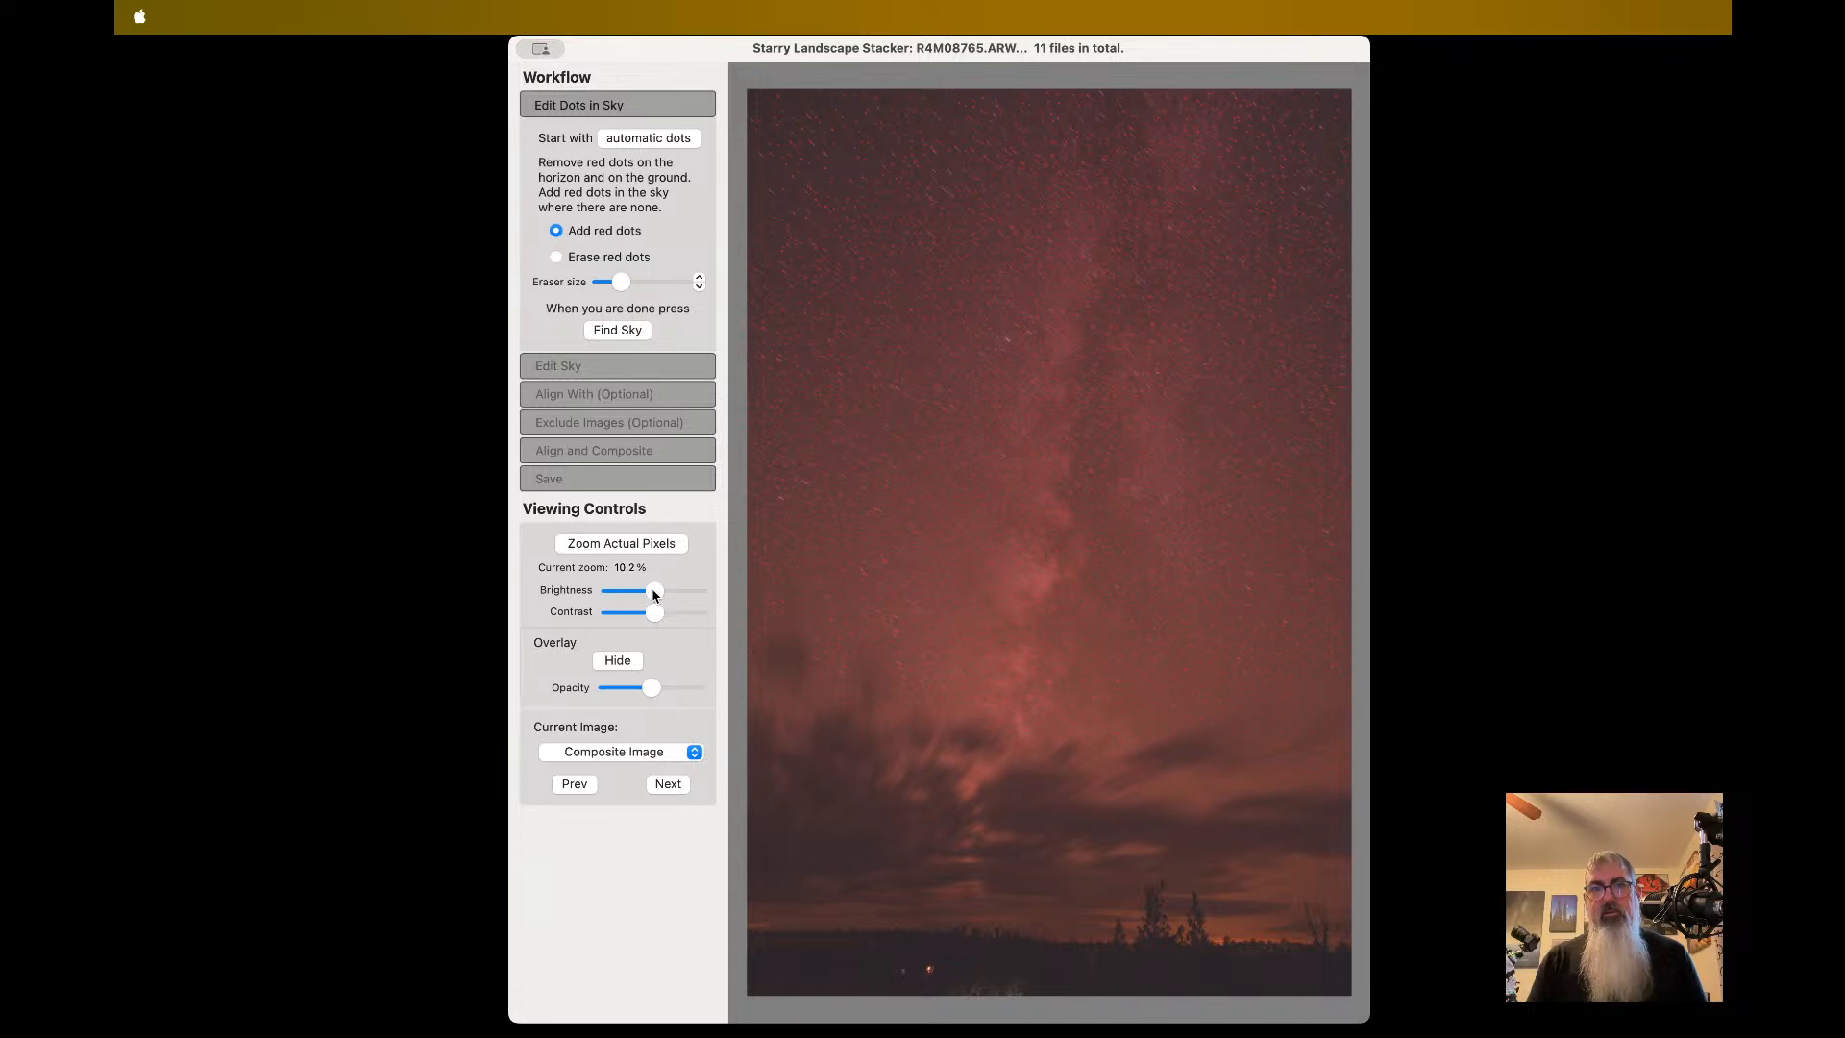
# - Try the viewing brightness at its maximum, and return brightness and contrast to the middle of their ranges
pyautogui.moveTo(659, 590); pyautogui.dragTo(724, 594)
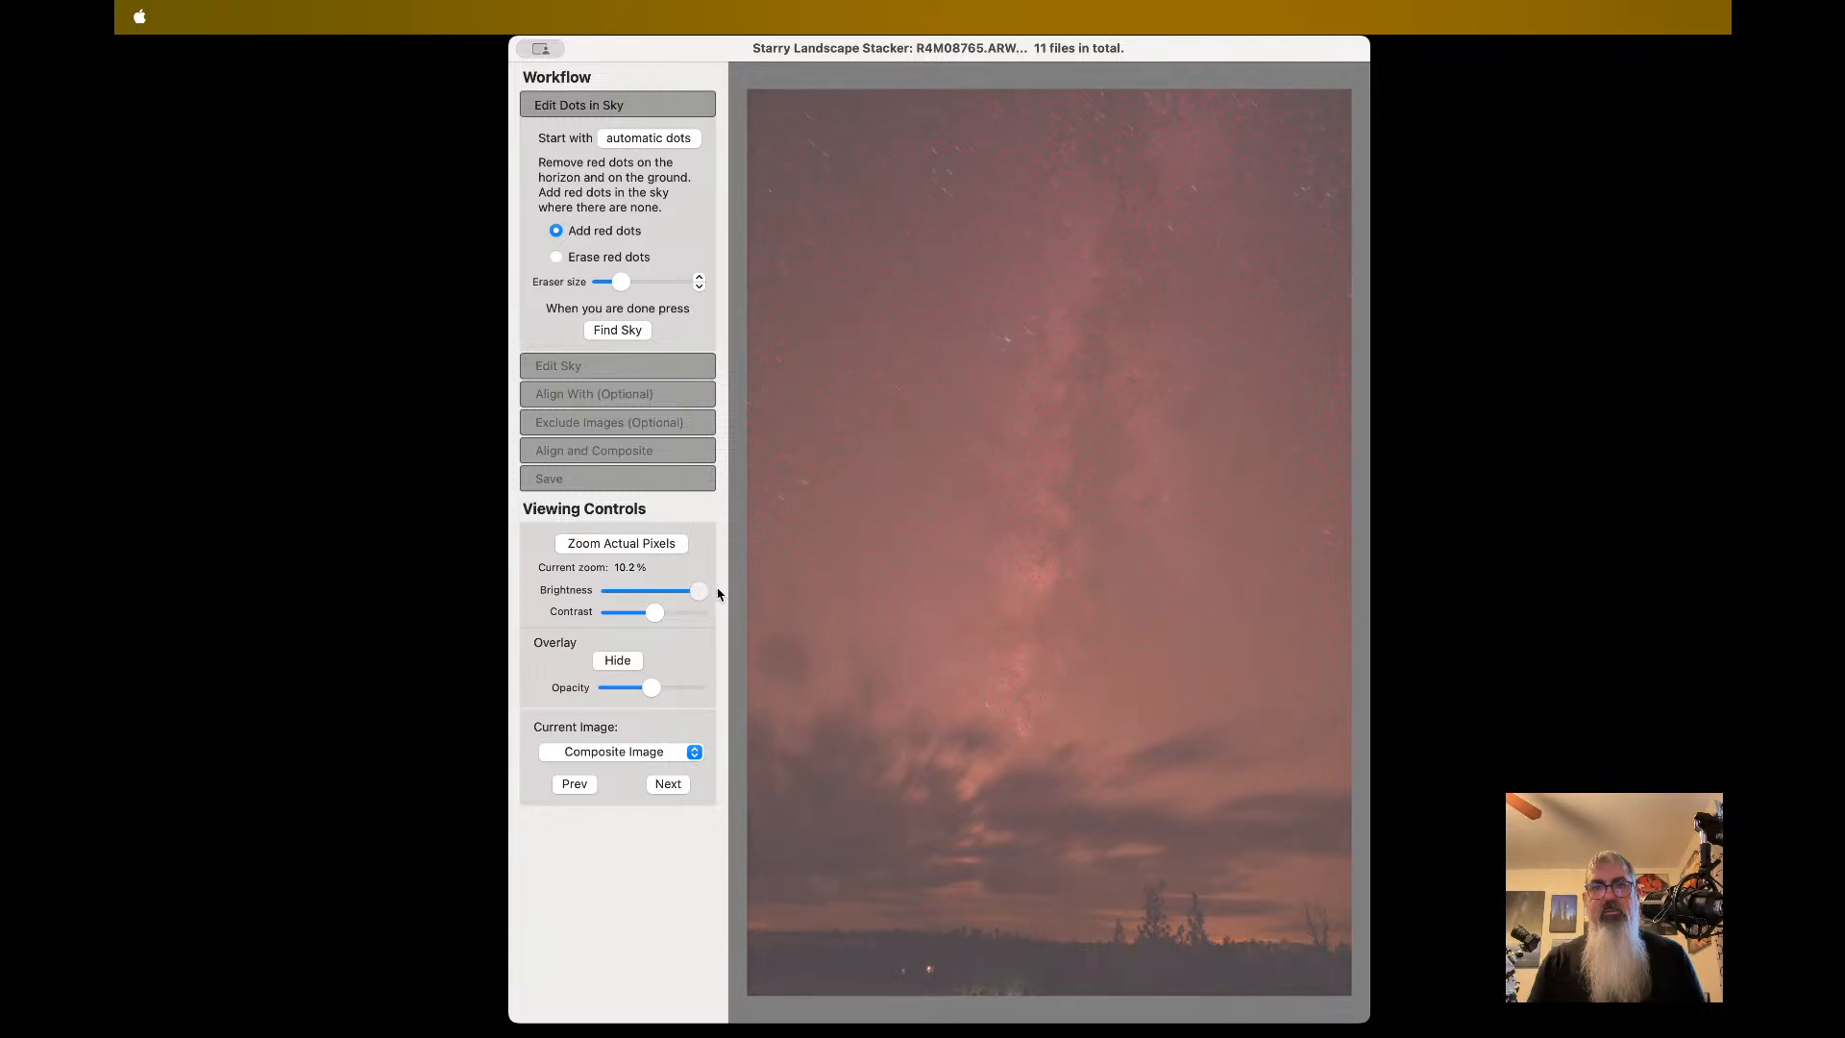
pyautogui.moveTo(704, 591); pyautogui.dragTo(650, 592)
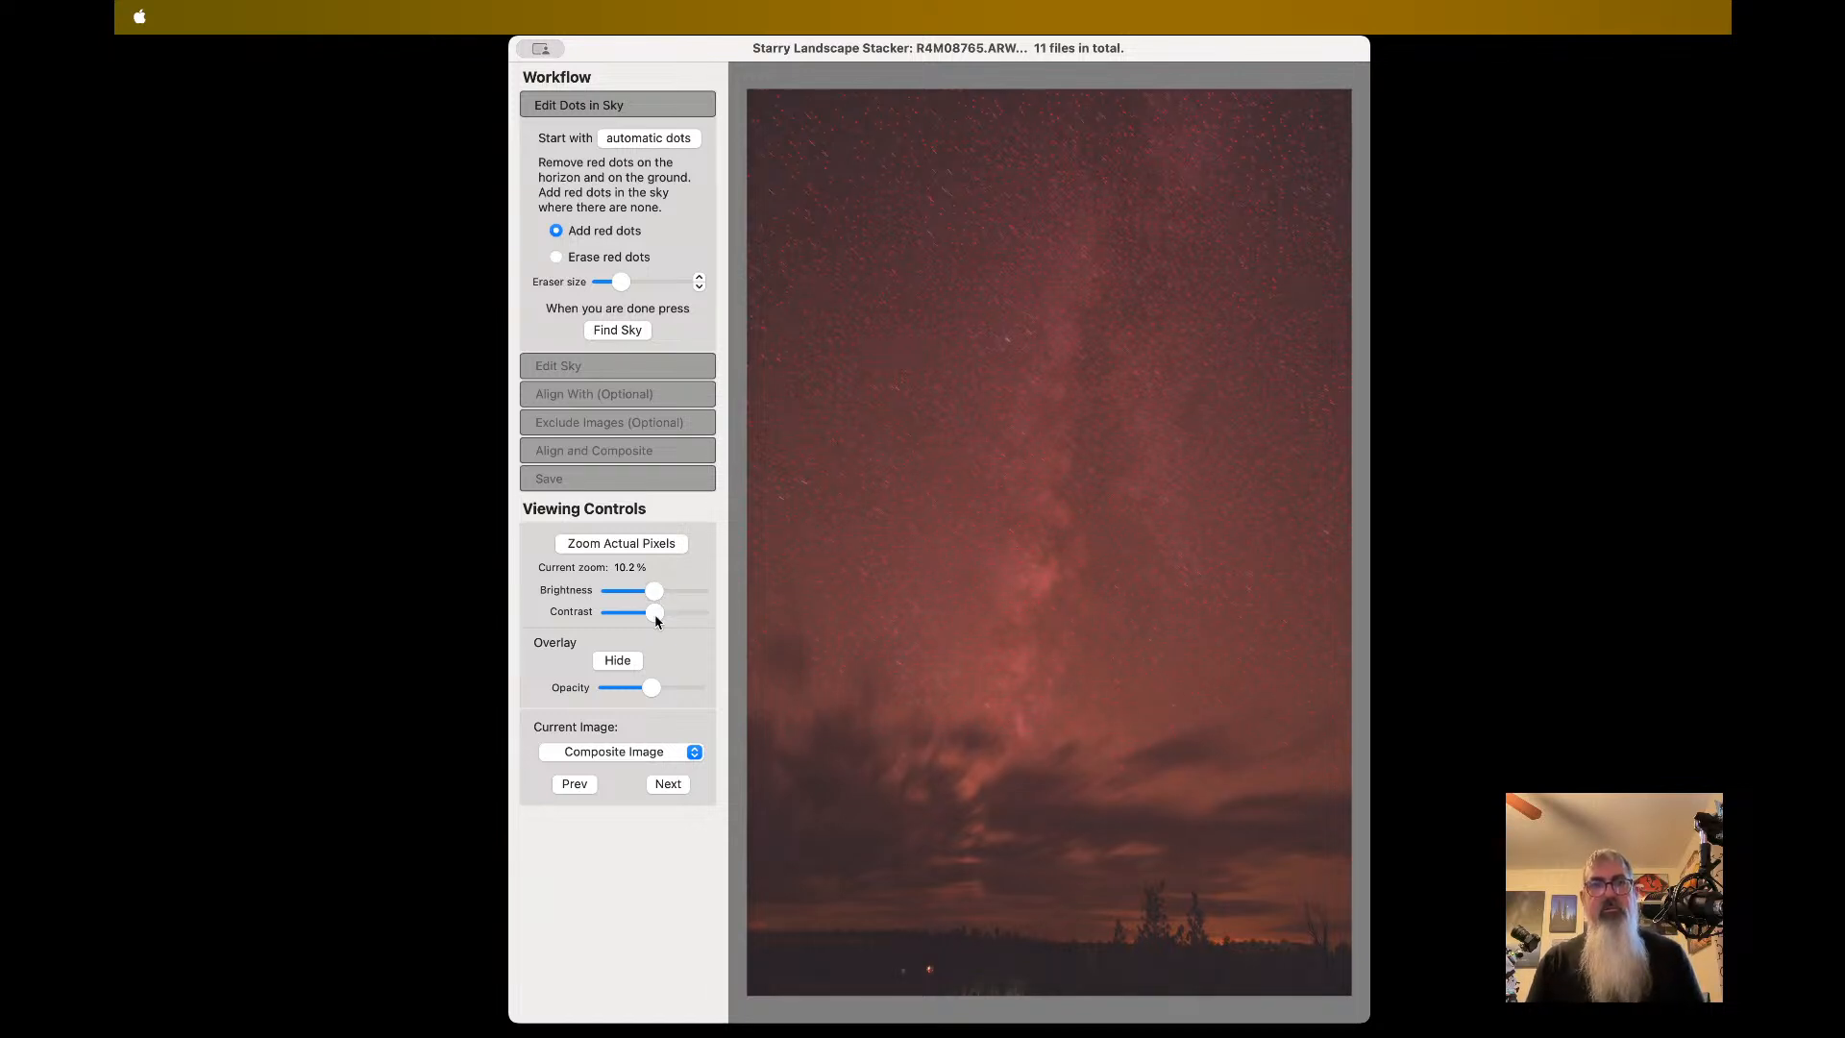
pyautogui.moveTo(658, 620)
pyautogui.mouseDown()
pyautogui.moveTo(711, 620)
pyautogui.moveTo(653, 616)
pyautogui.mouseUp()
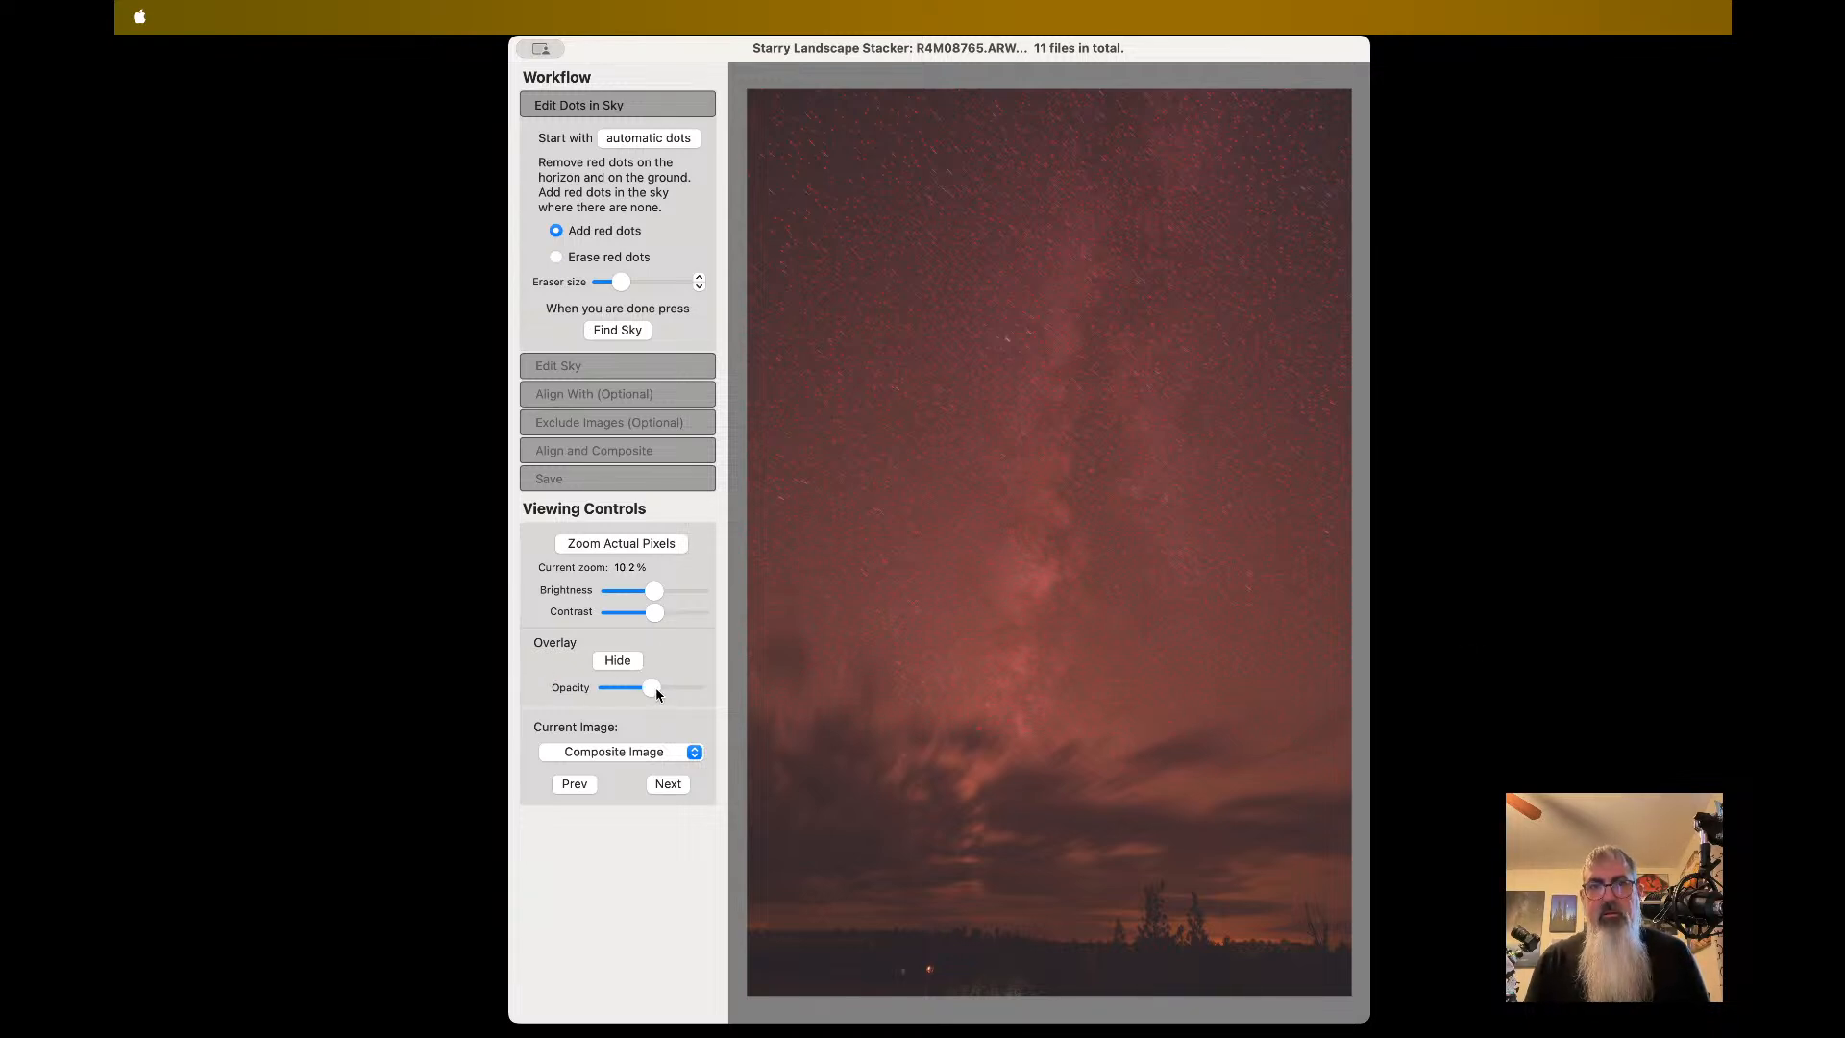
# - Raise the overlay opacity to about two thirds of its range to make the red dots stand out
pyautogui.moveTo(655, 688); pyautogui.dragTo(724, 699)
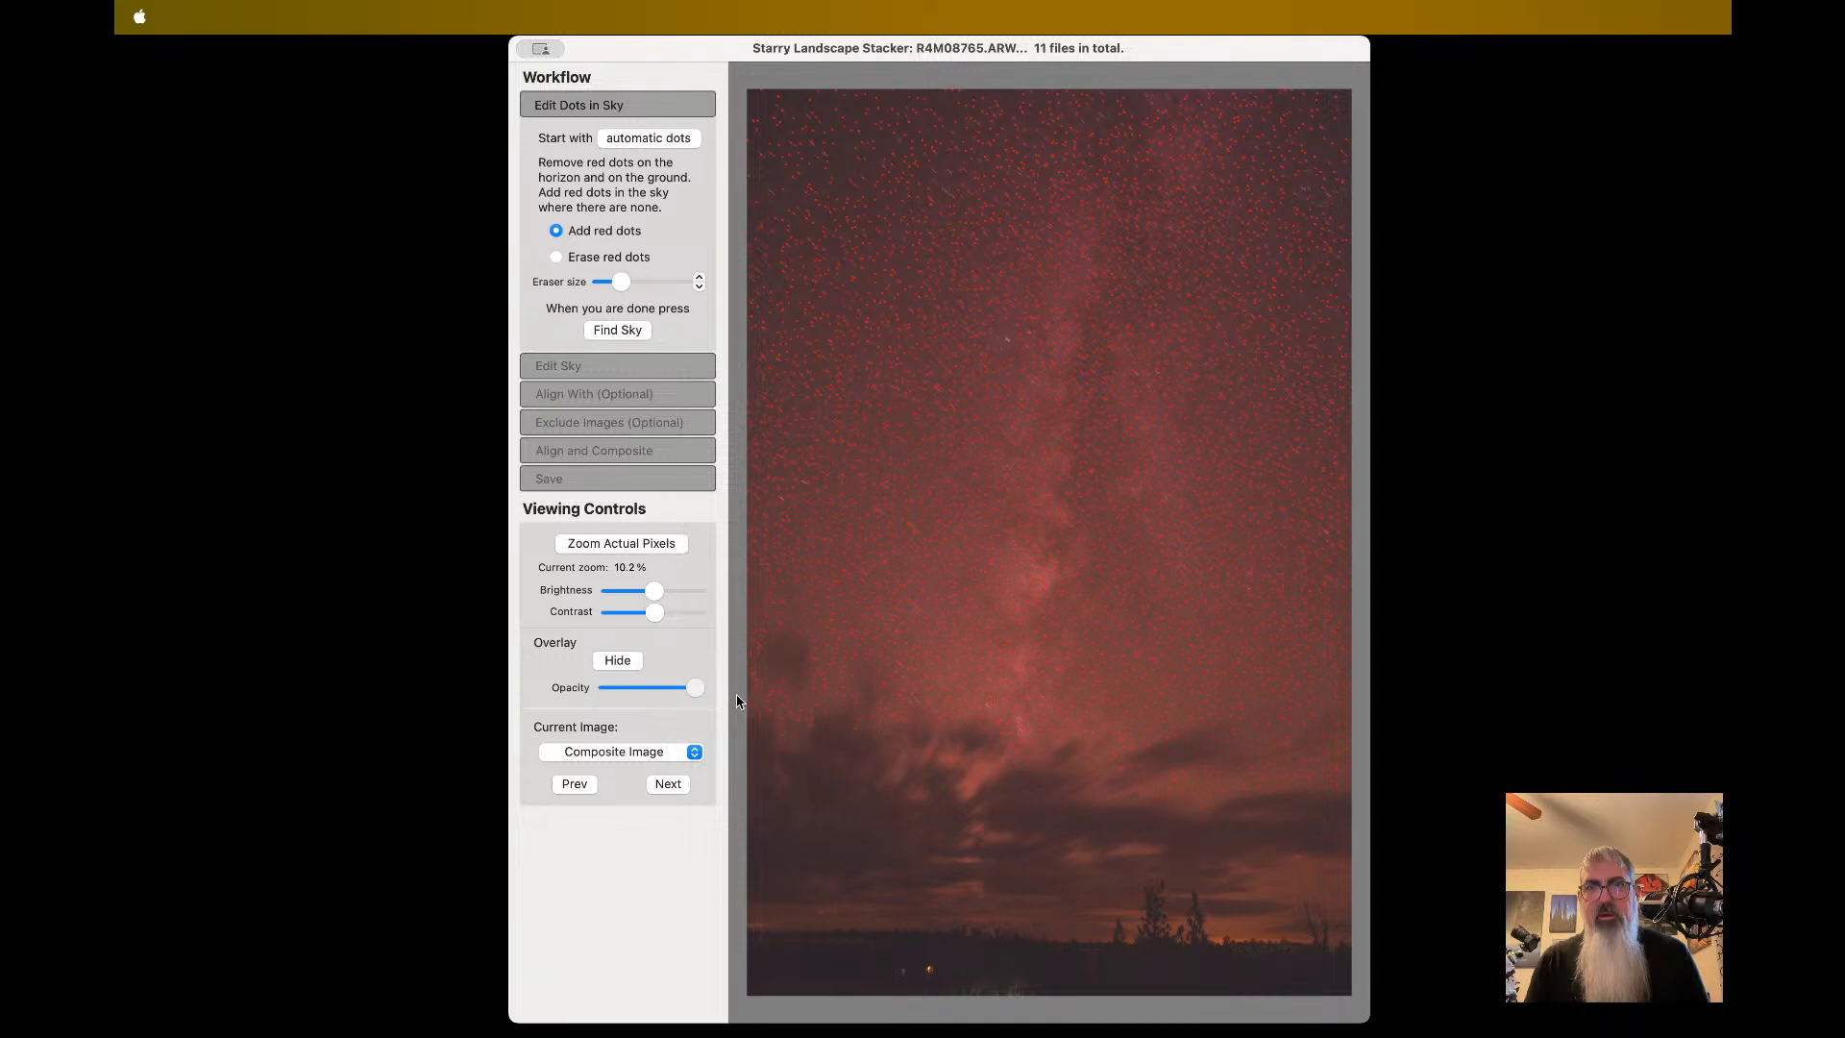
pyautogui.moveTo(699, 697)
pyautogui.mouseDown()
pyautogui.moveTo(717, 698)
pyautogui.moveTo(640, 701)
pyautogui.moveTo(684, 692)
pyautogui.mouseUp()
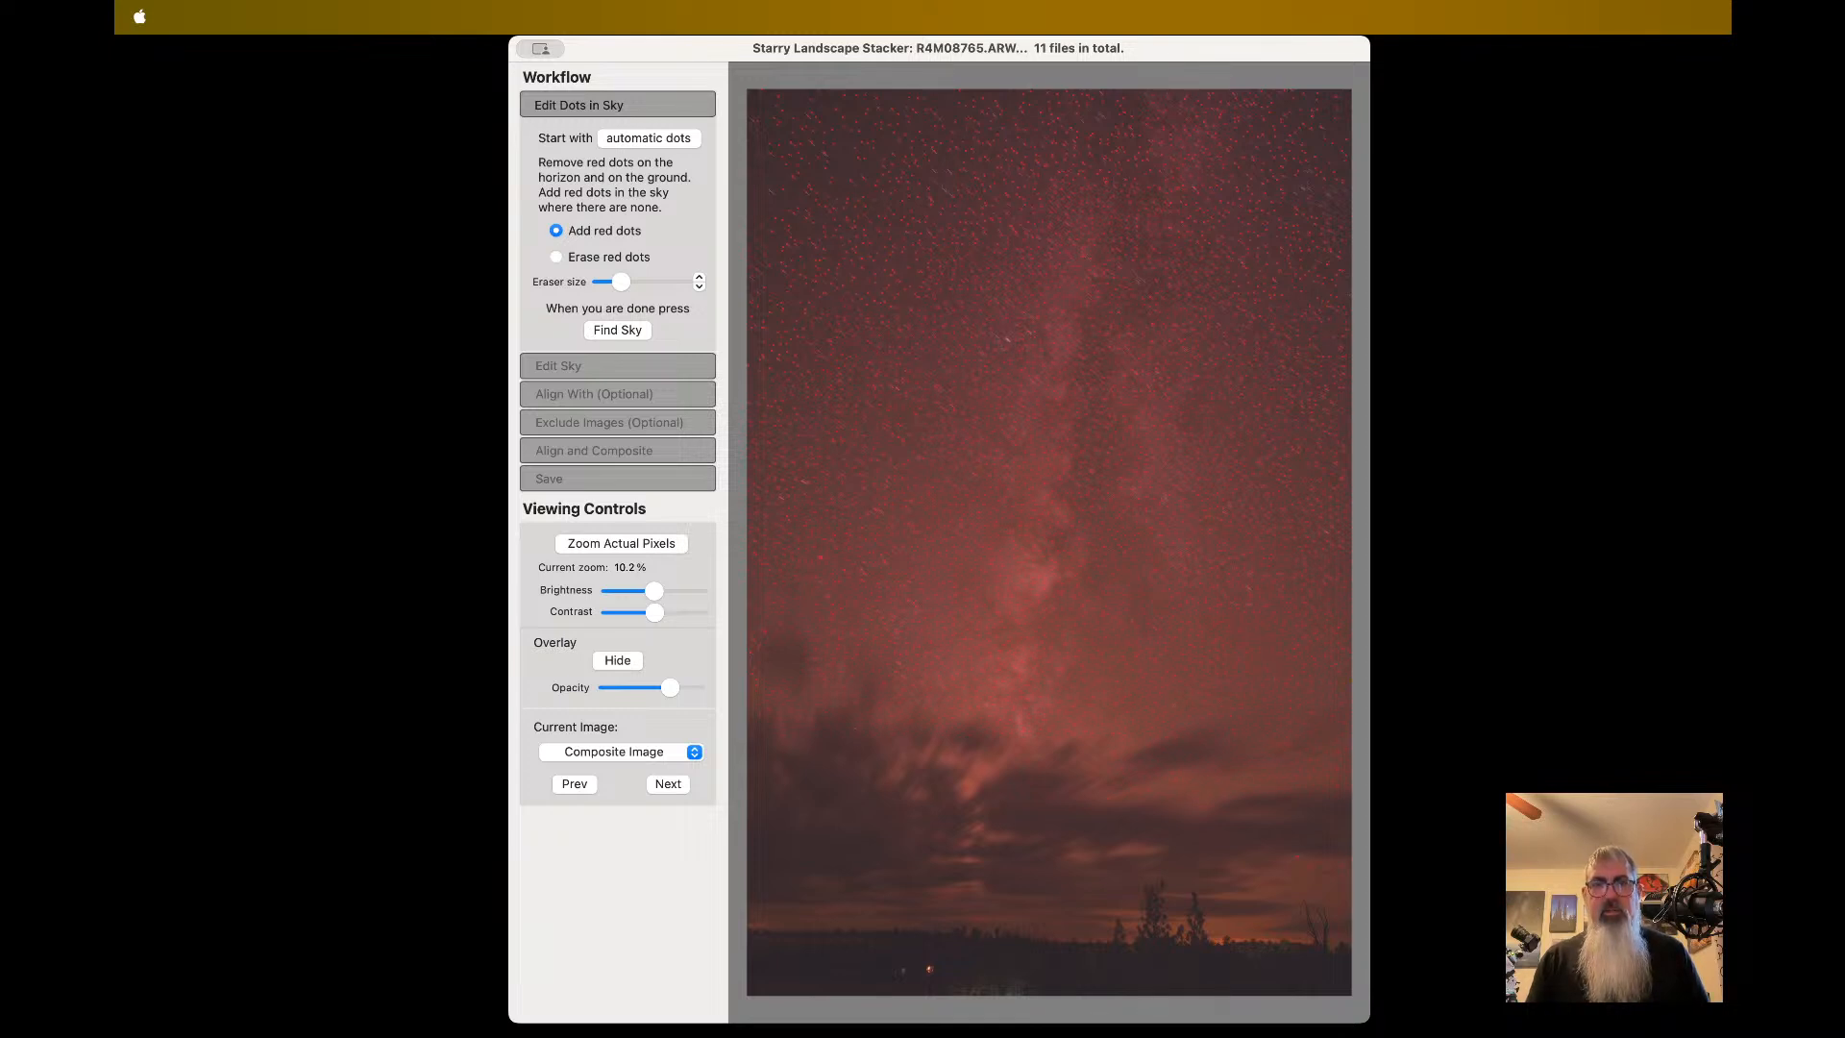
pyautogui.click(653, 752)
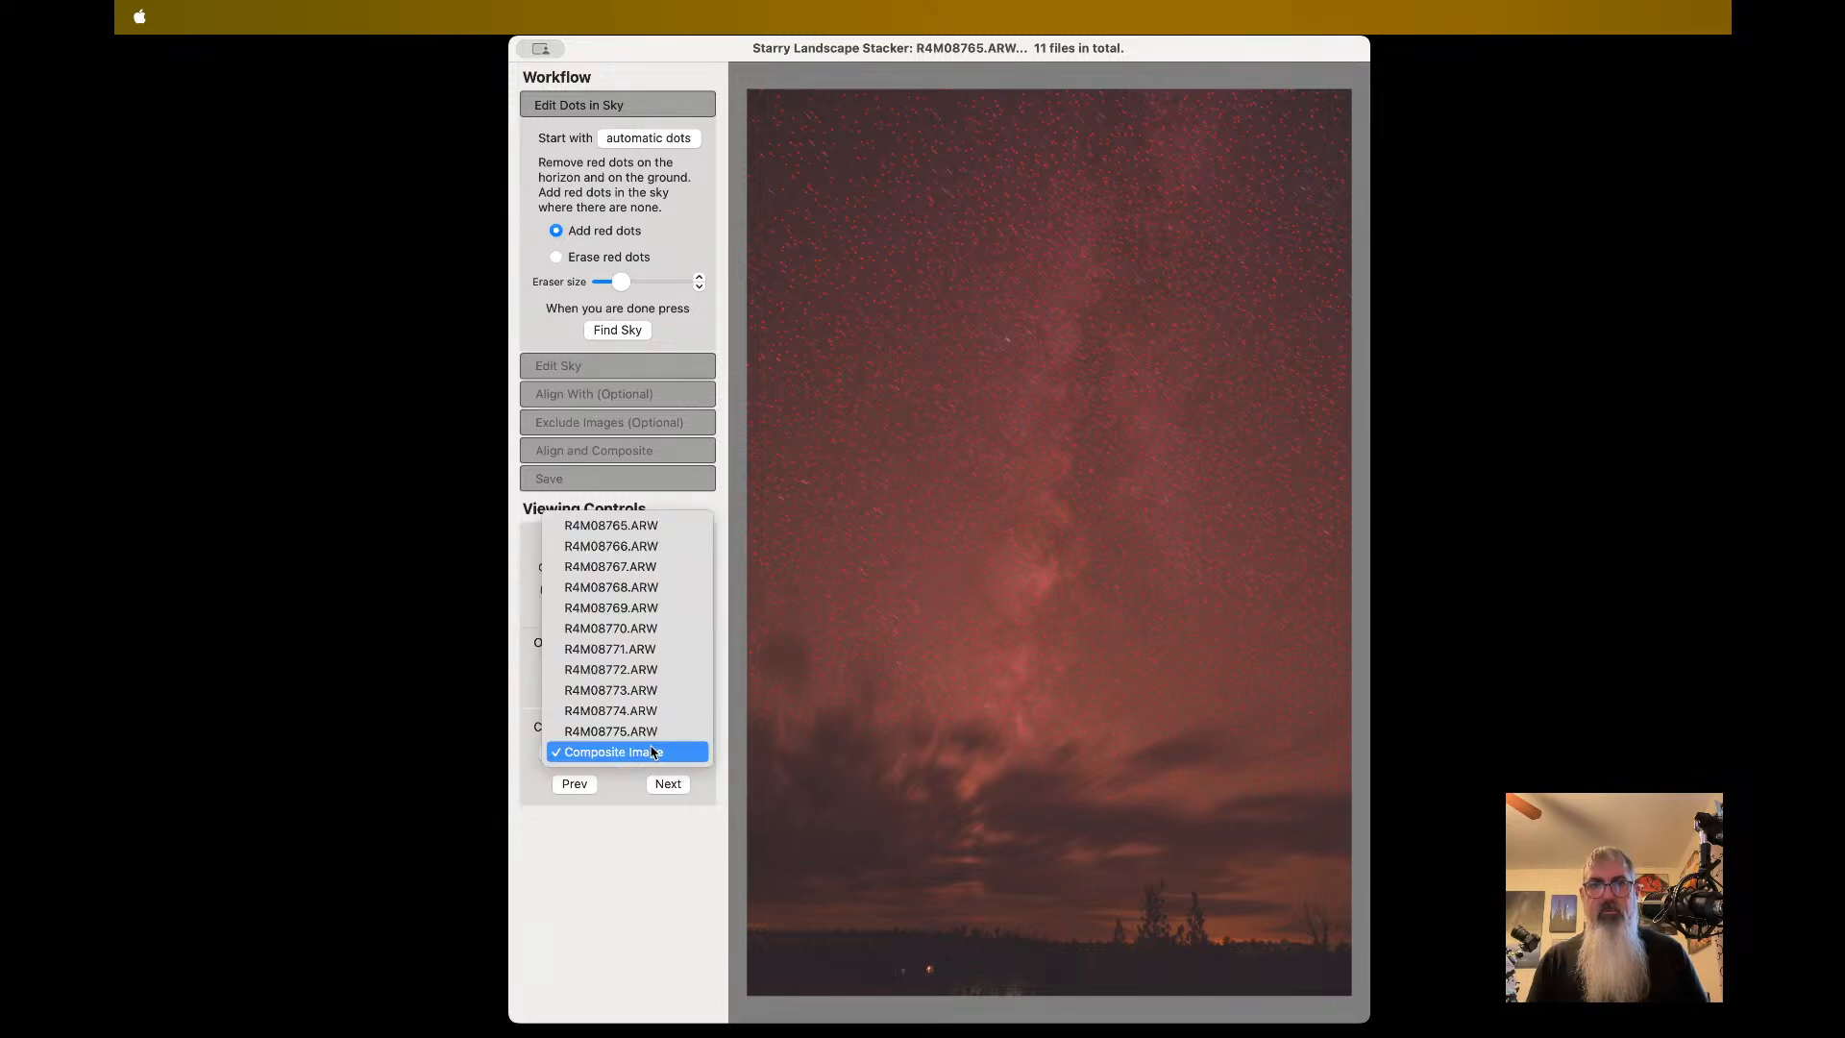
pyautogui.click(718, 760)
pyautogui.click(693, 752)
pyautogui.click(722, 748)
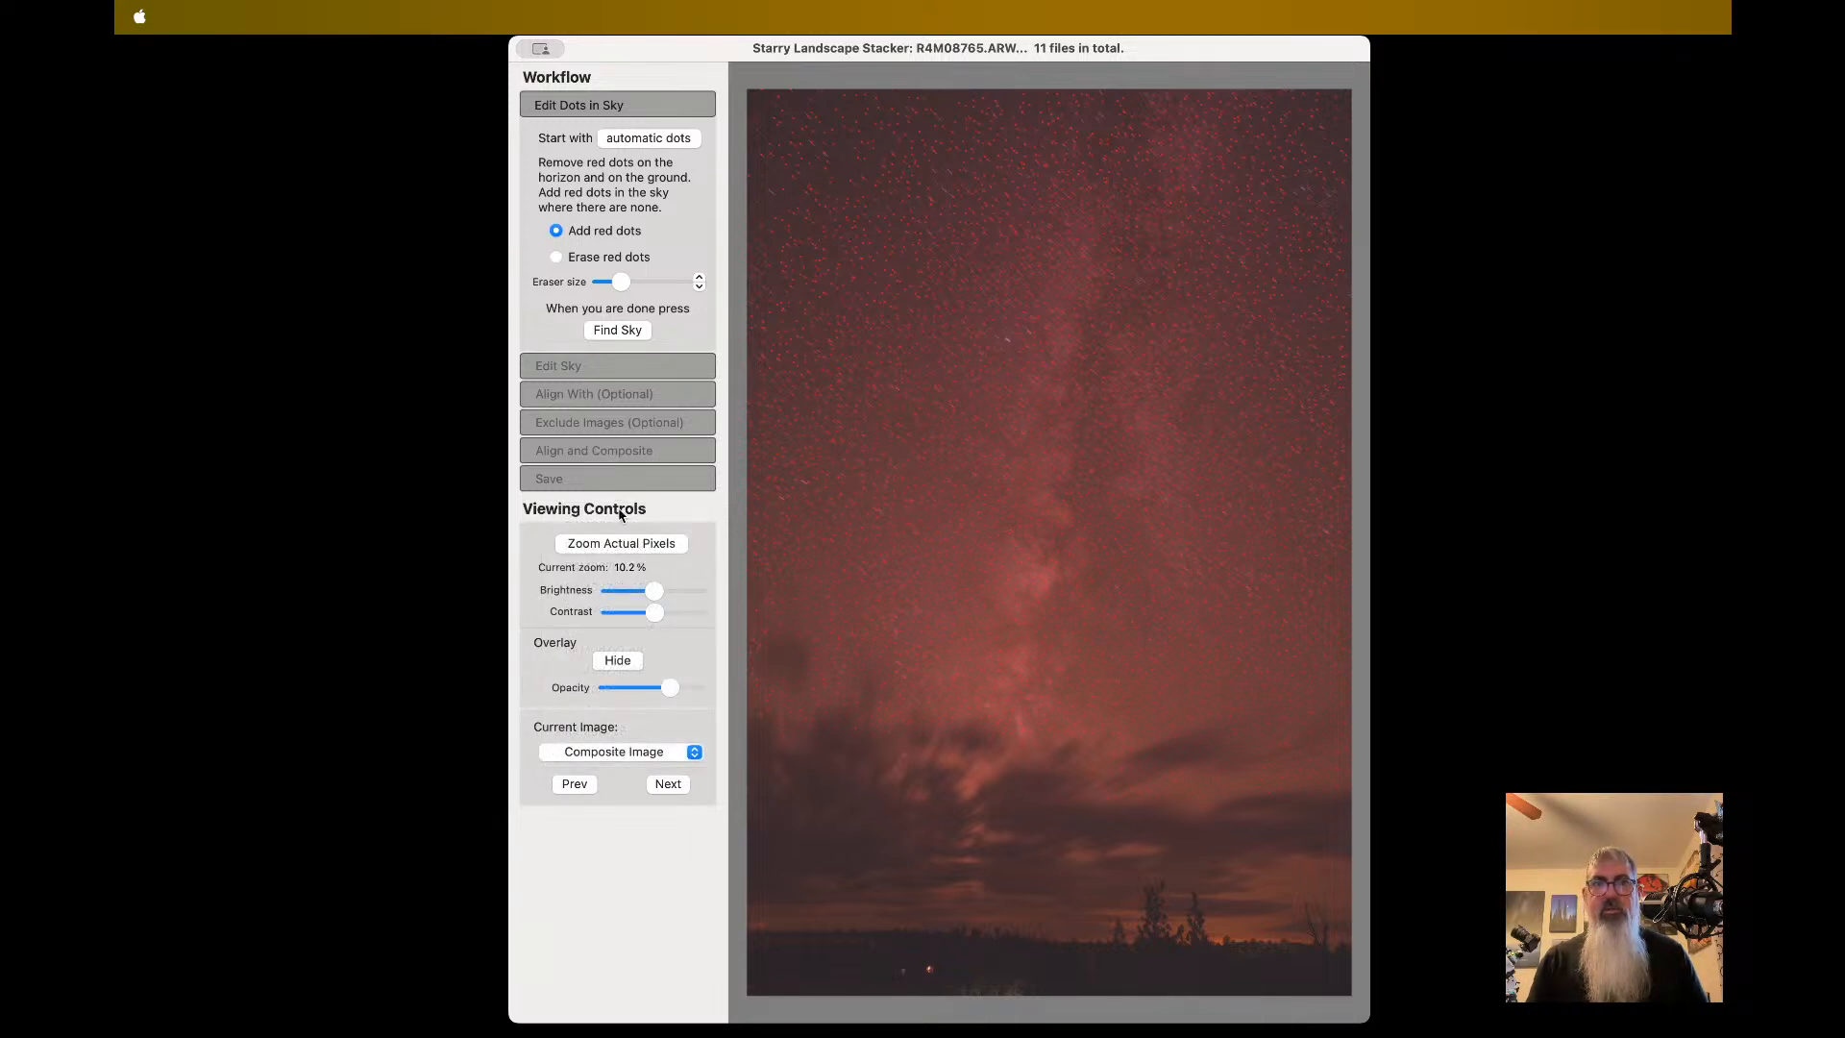
# - View the individual frames R4M08765.ARW, R4M08766.ARW and R4M08767.ARW, and return to the composite image
pyautogui.click(629, 754)
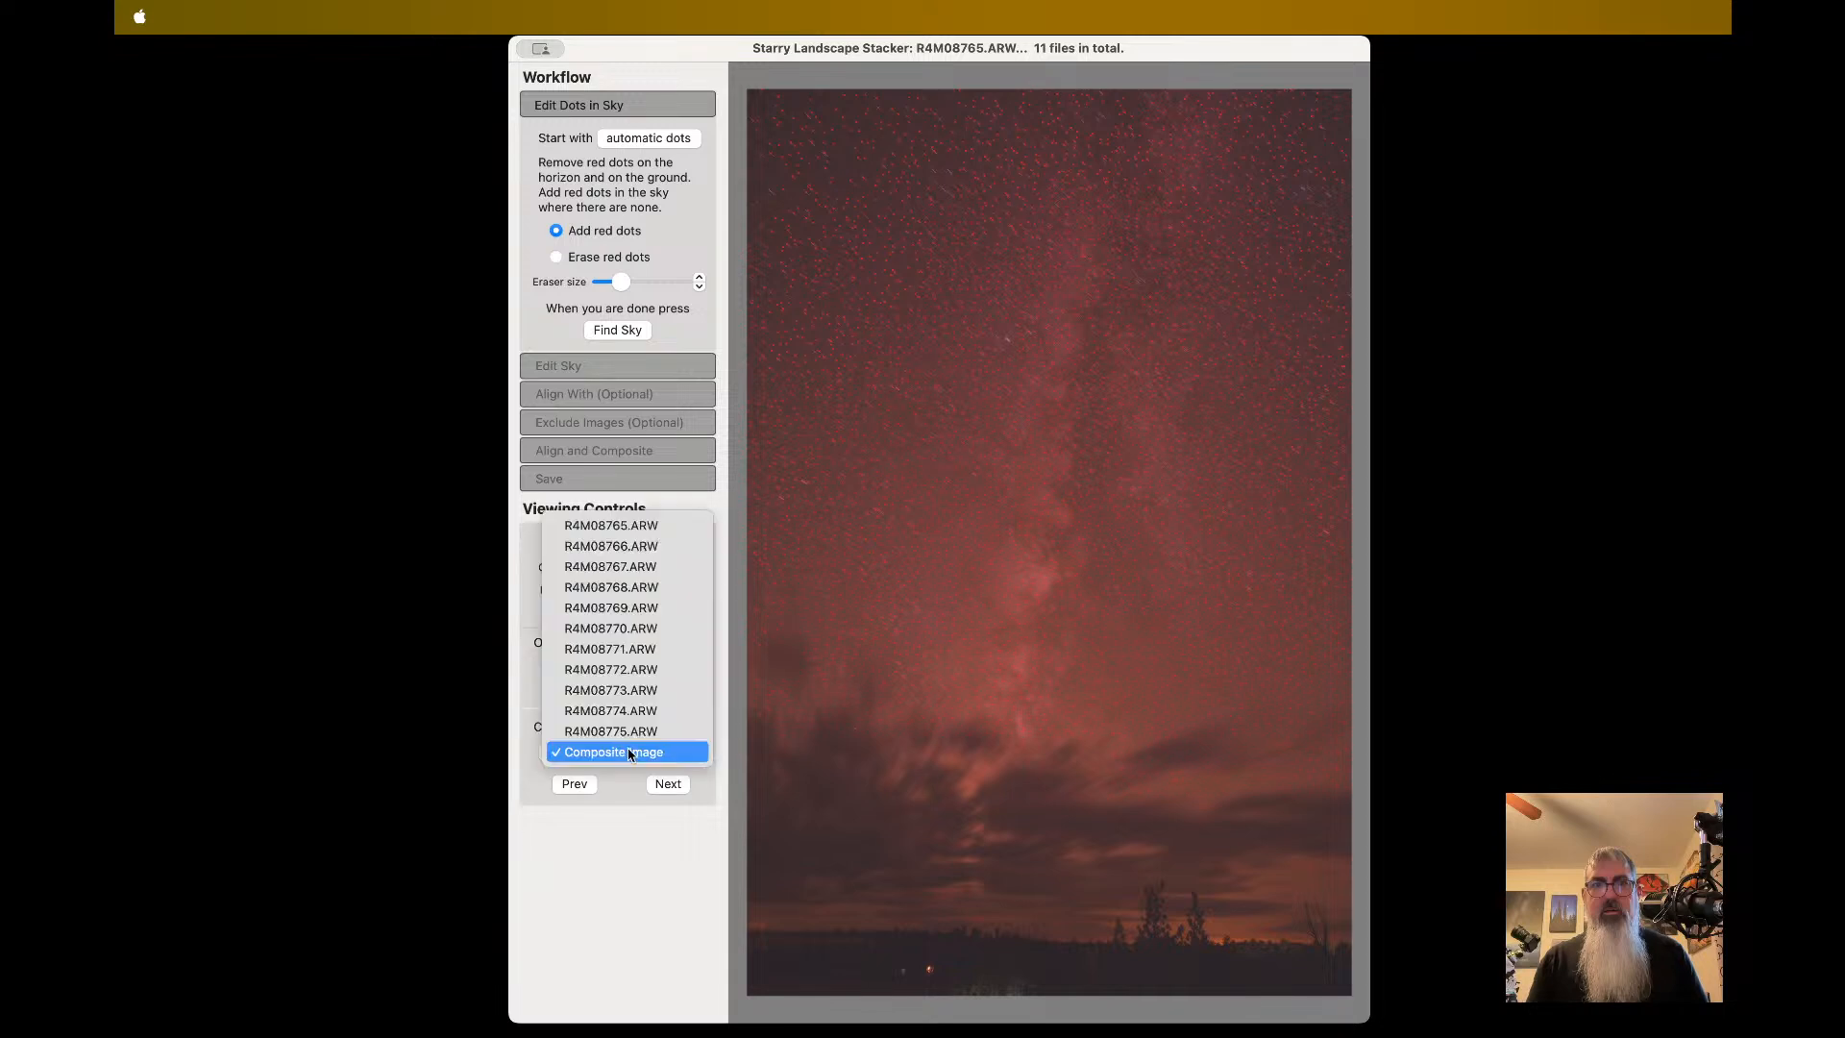
pyautogui.click(666, 526)
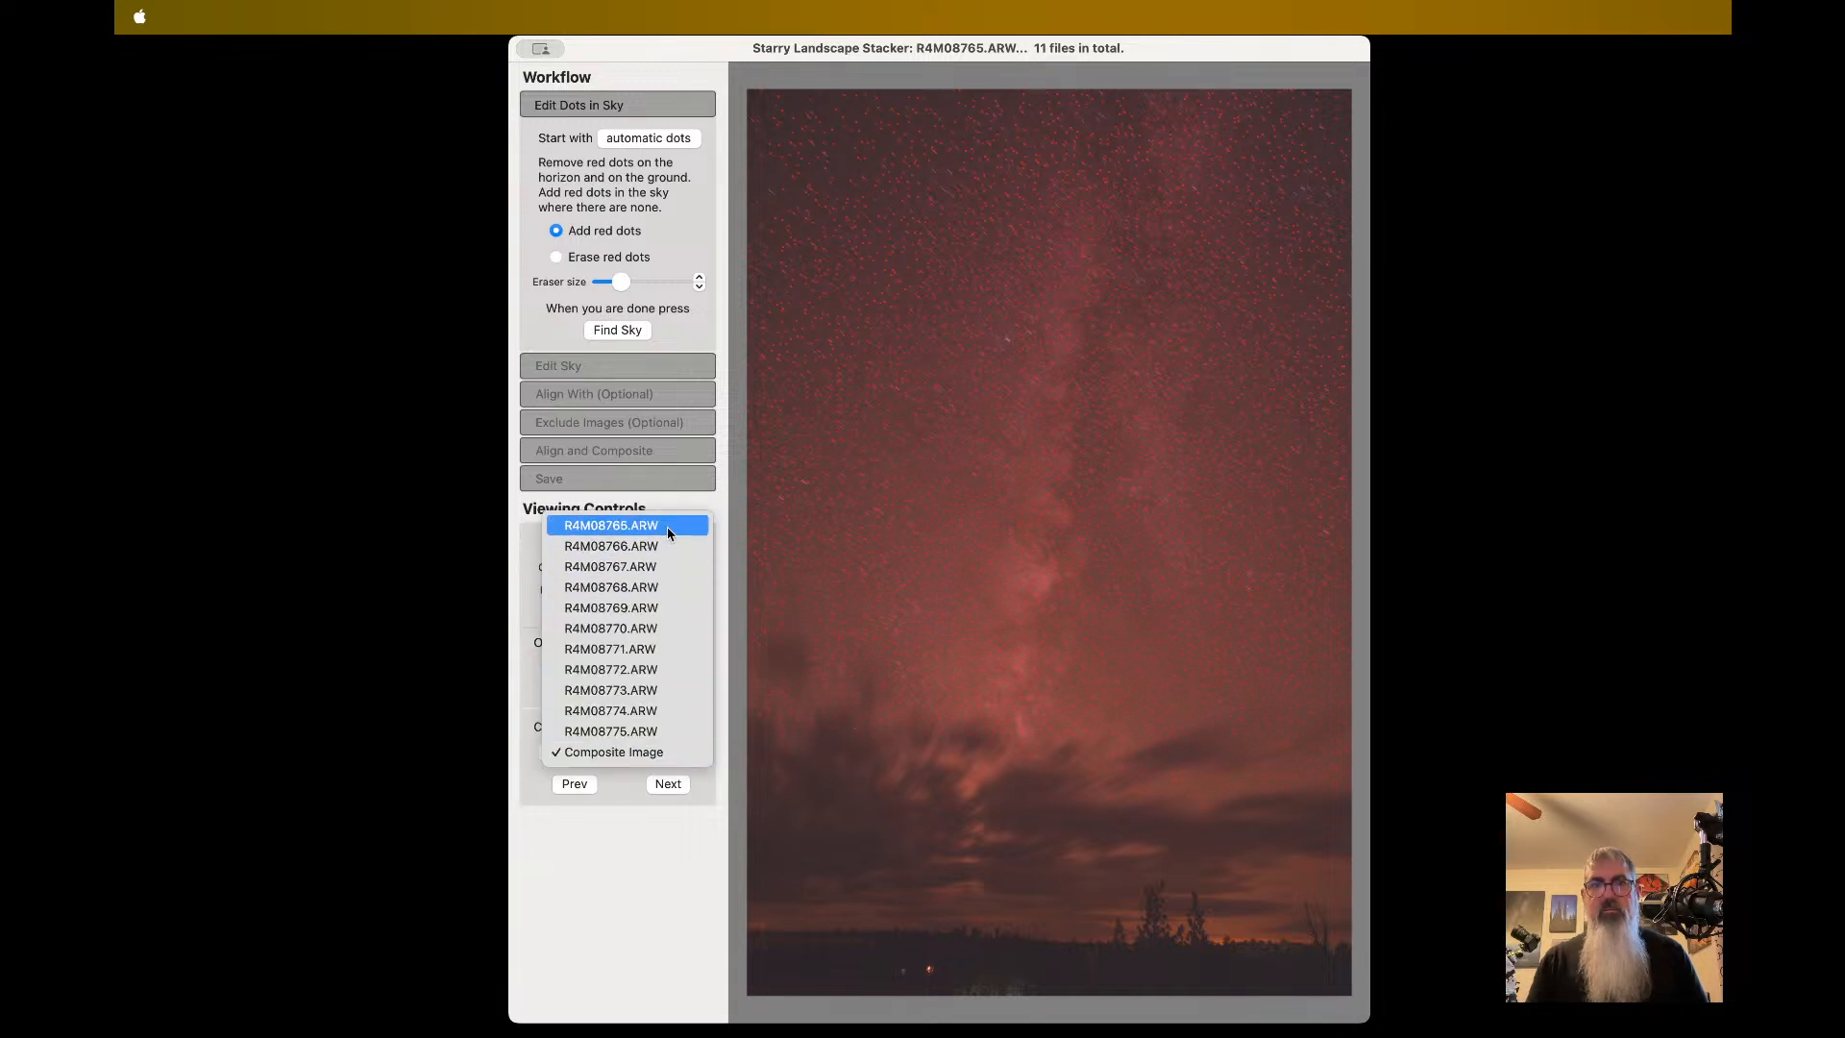
pyautogui.click(659, 751)
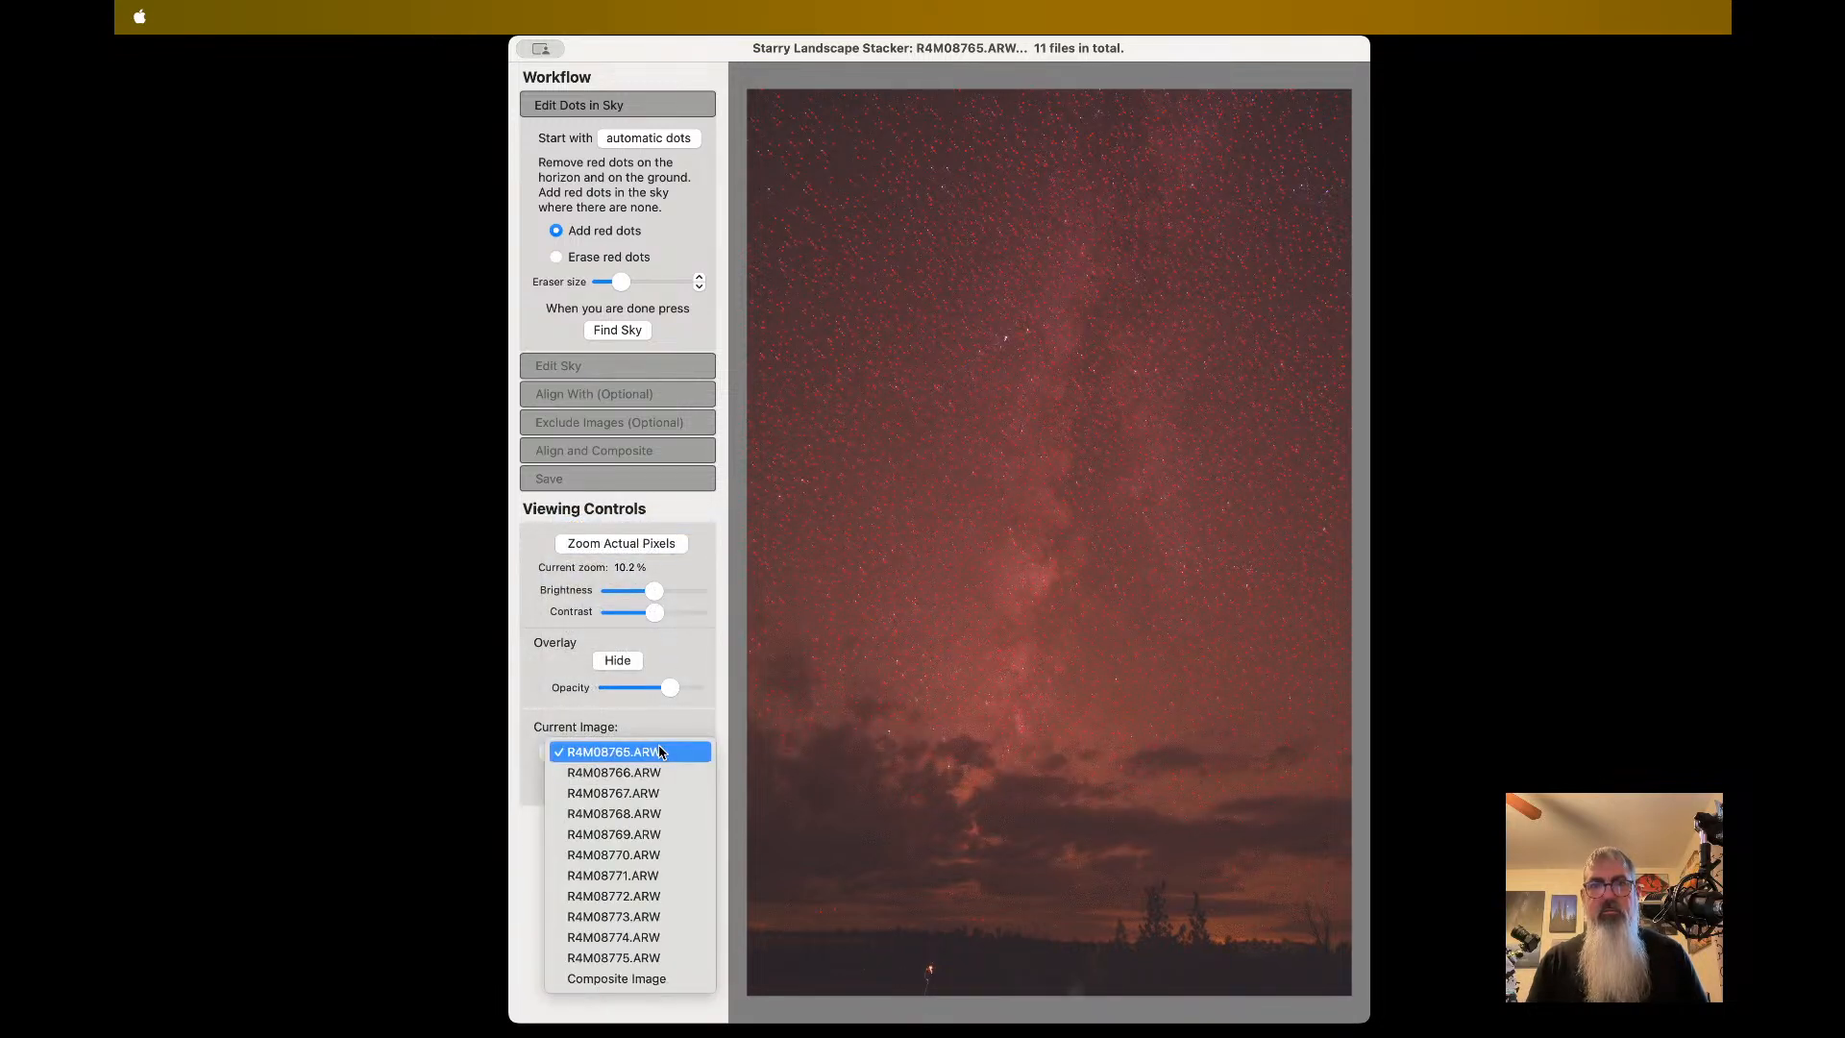
pyautogui.click(659, 774)
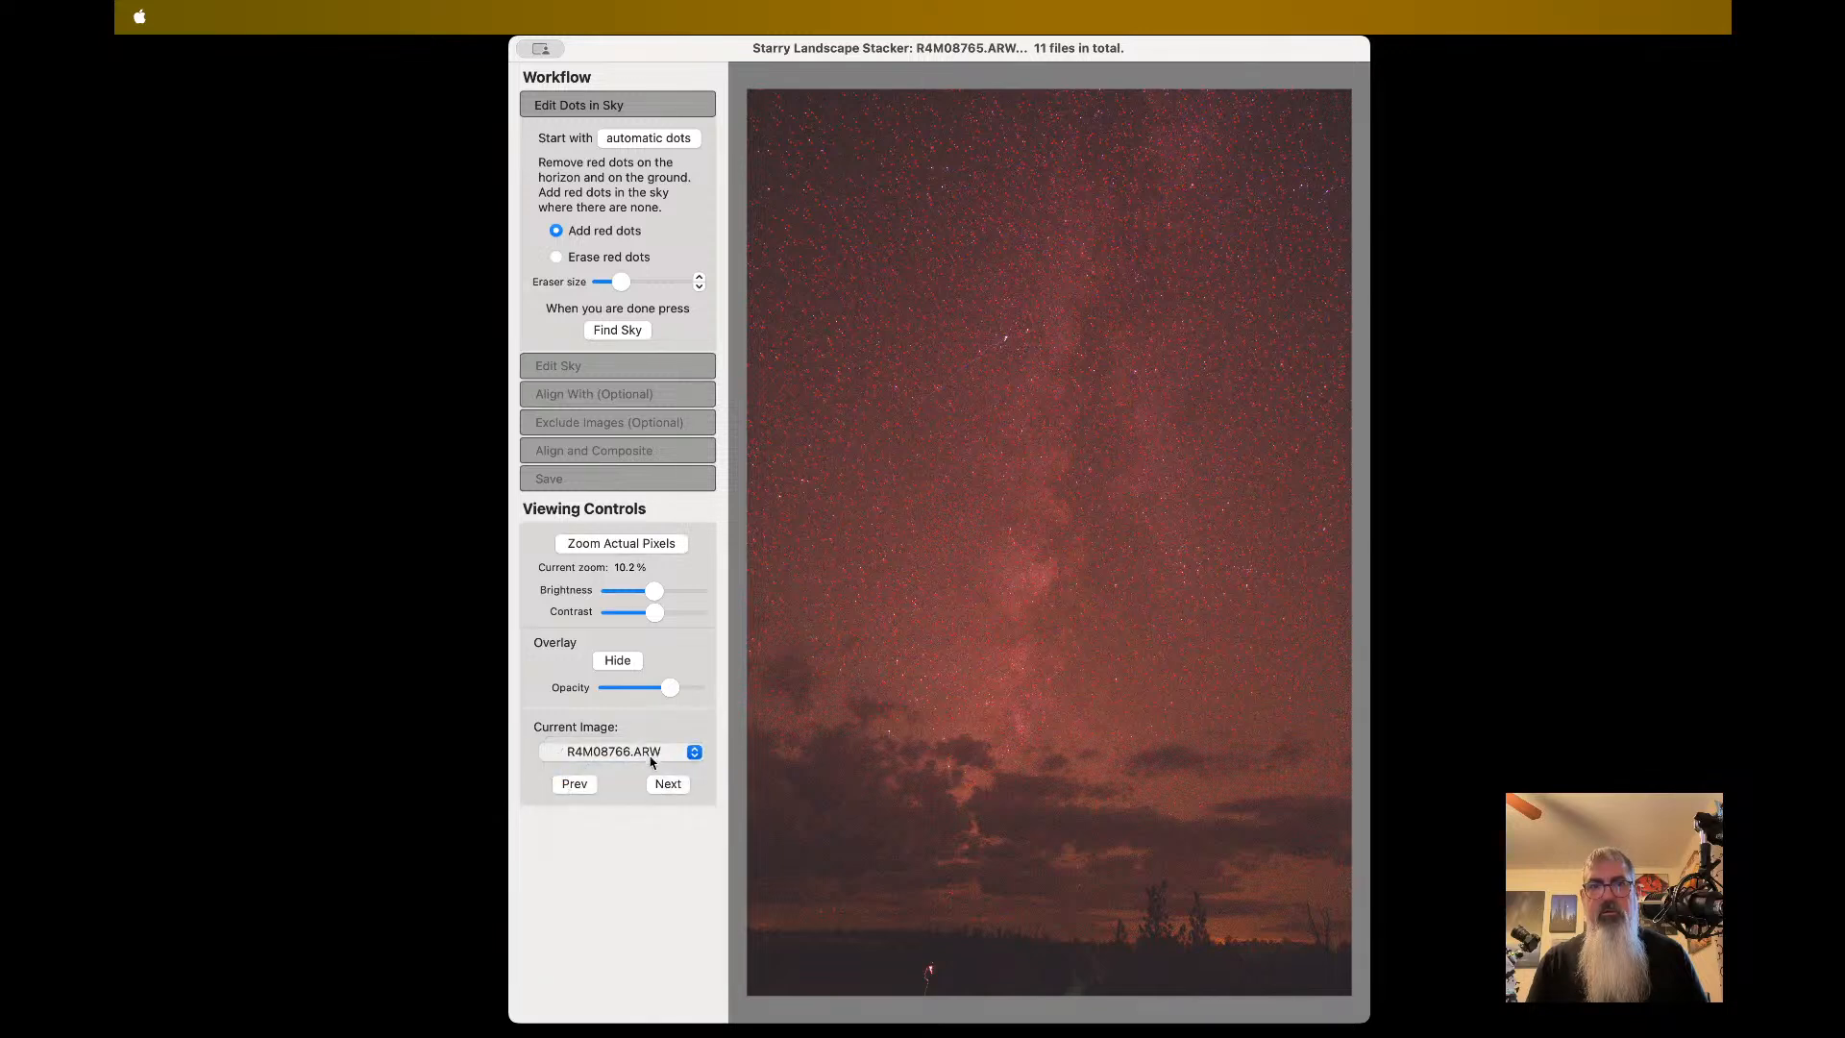
pyautogui.click(656, 752)
pyautogui.click(649, 771)
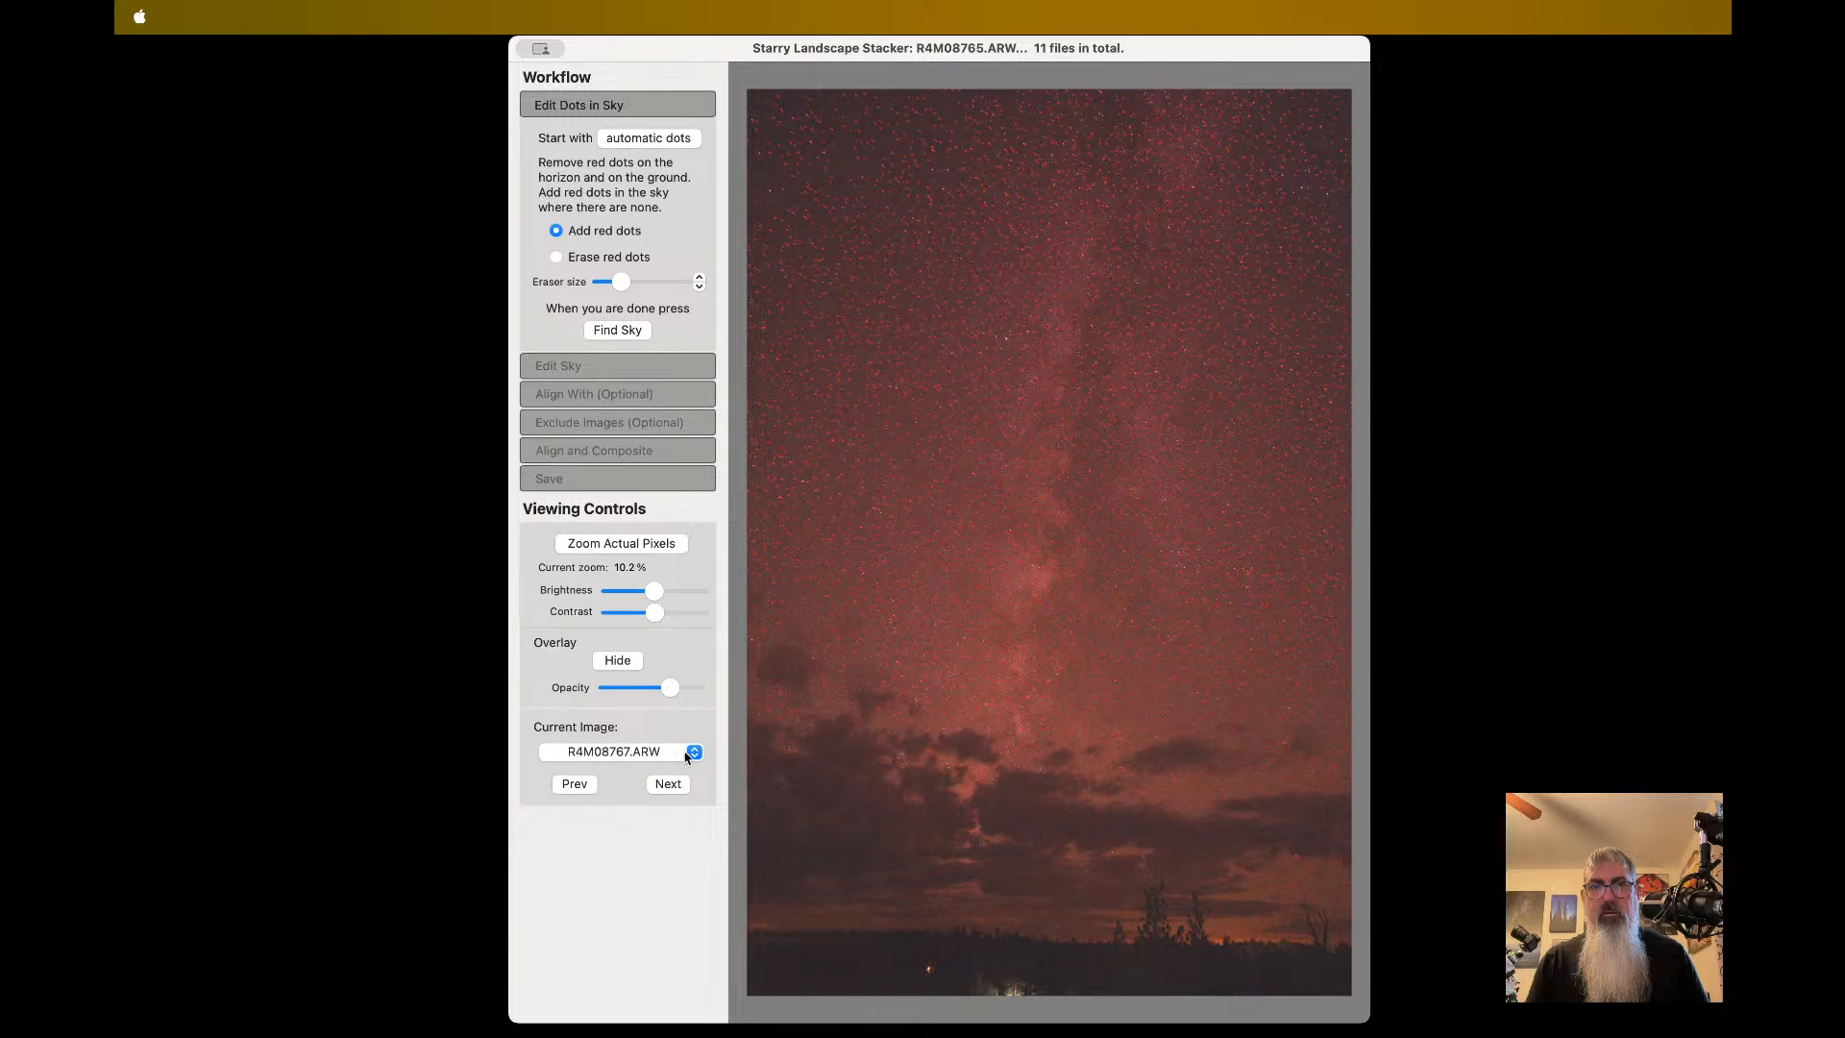
pyautogui.click(690, 754)
pyautogui.click(649, 937)
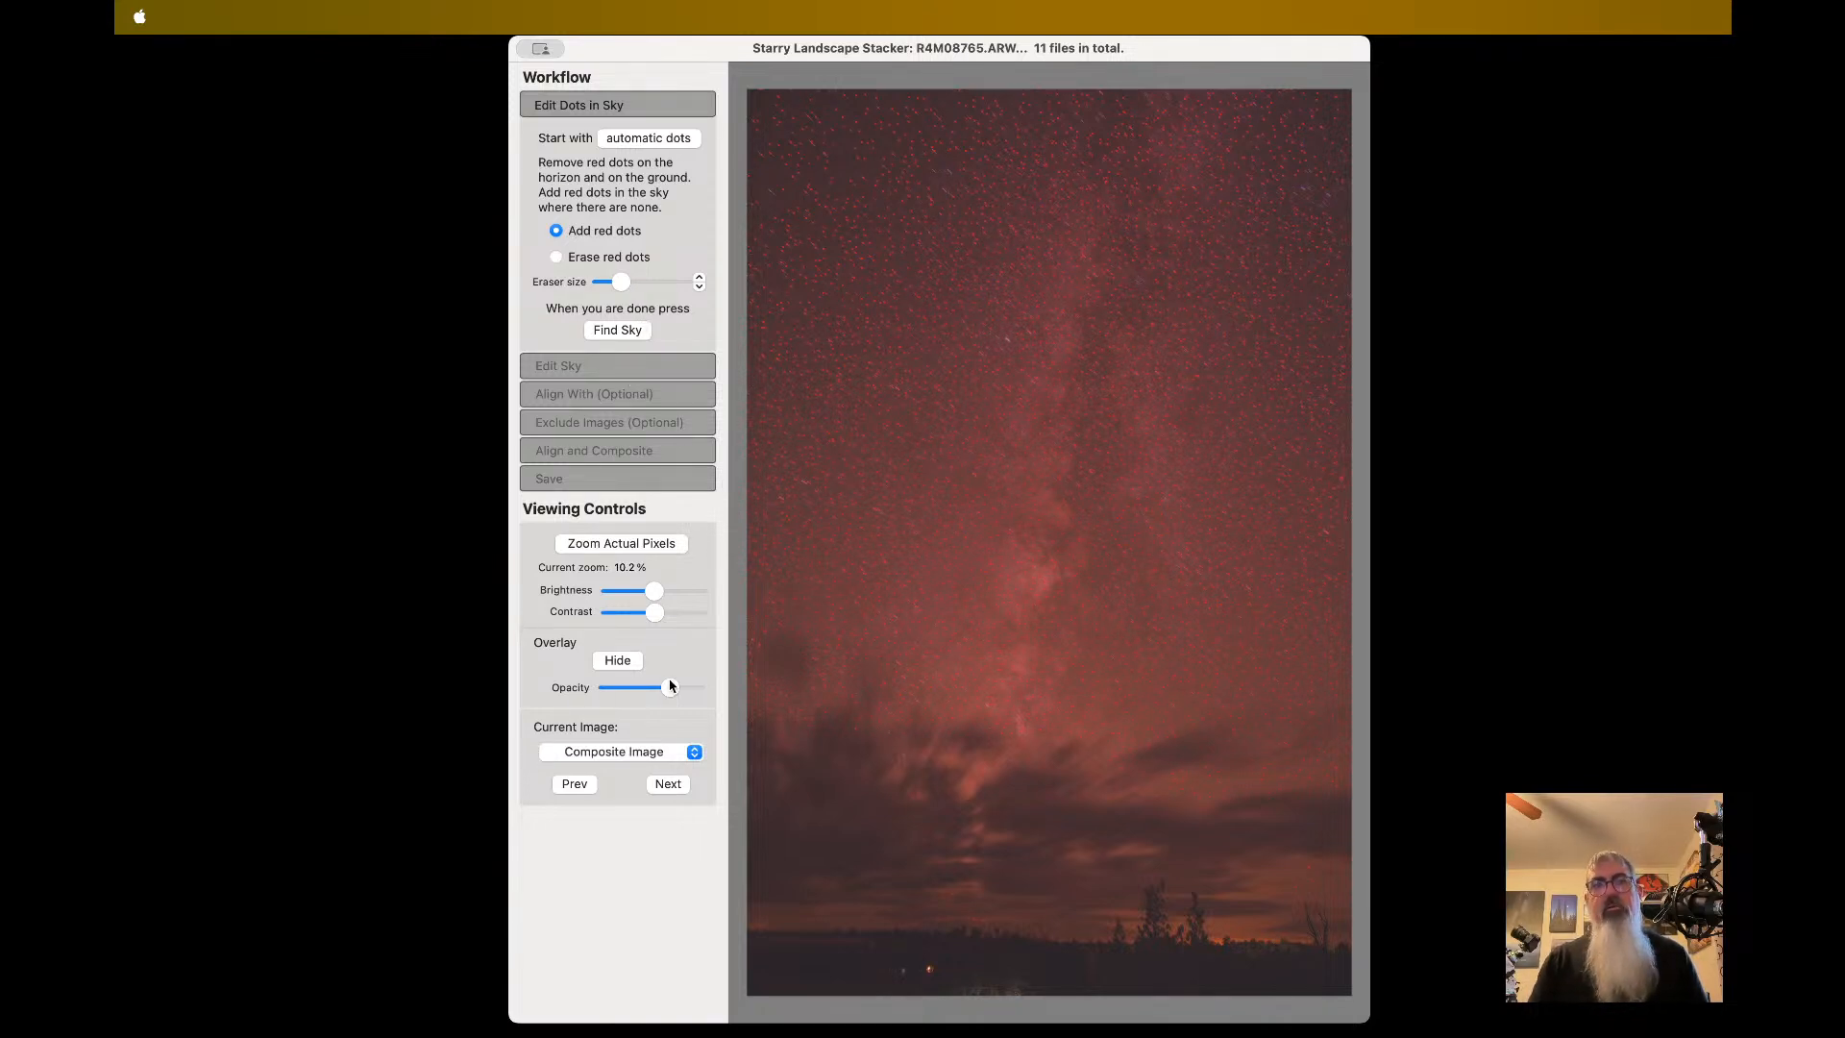
# - Add red dots over the dark clouds on the image's left side and centre, down to just above the horizon
pyautogui.scroll(3, 842, 531)
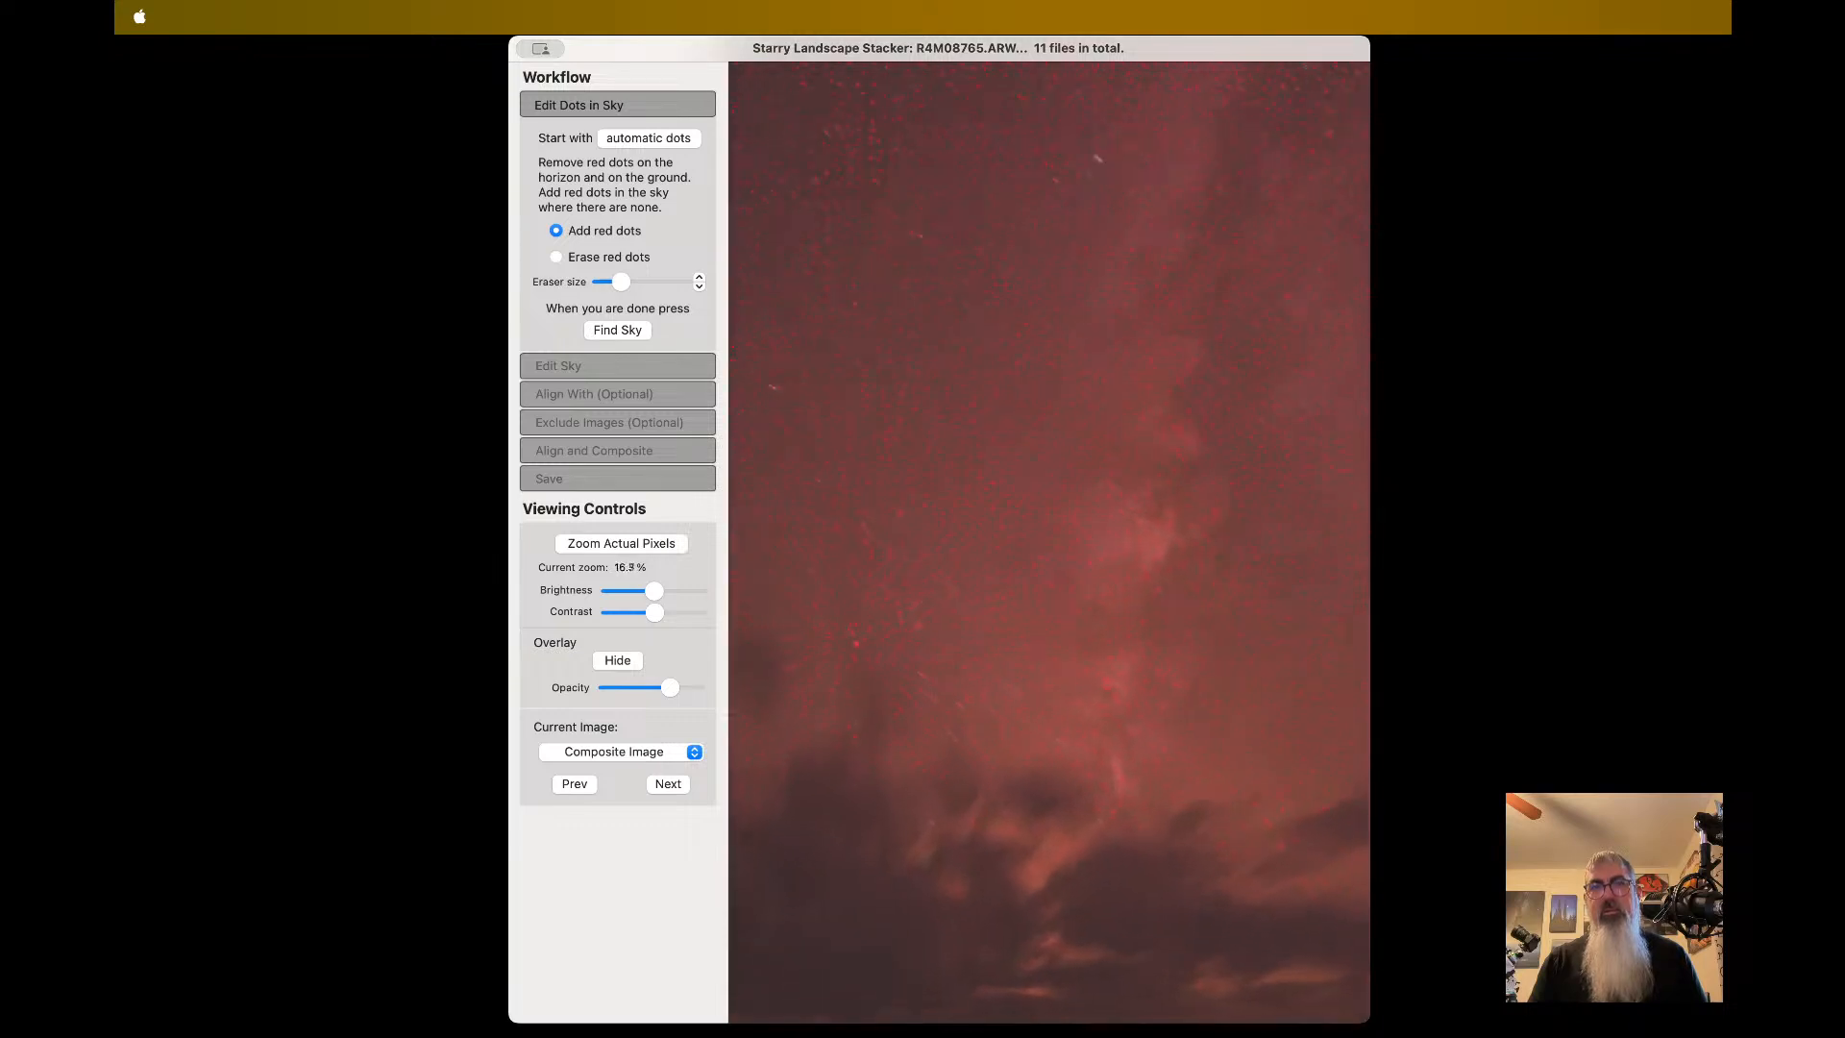
pyautogui.scroll(-3, 842, 532)
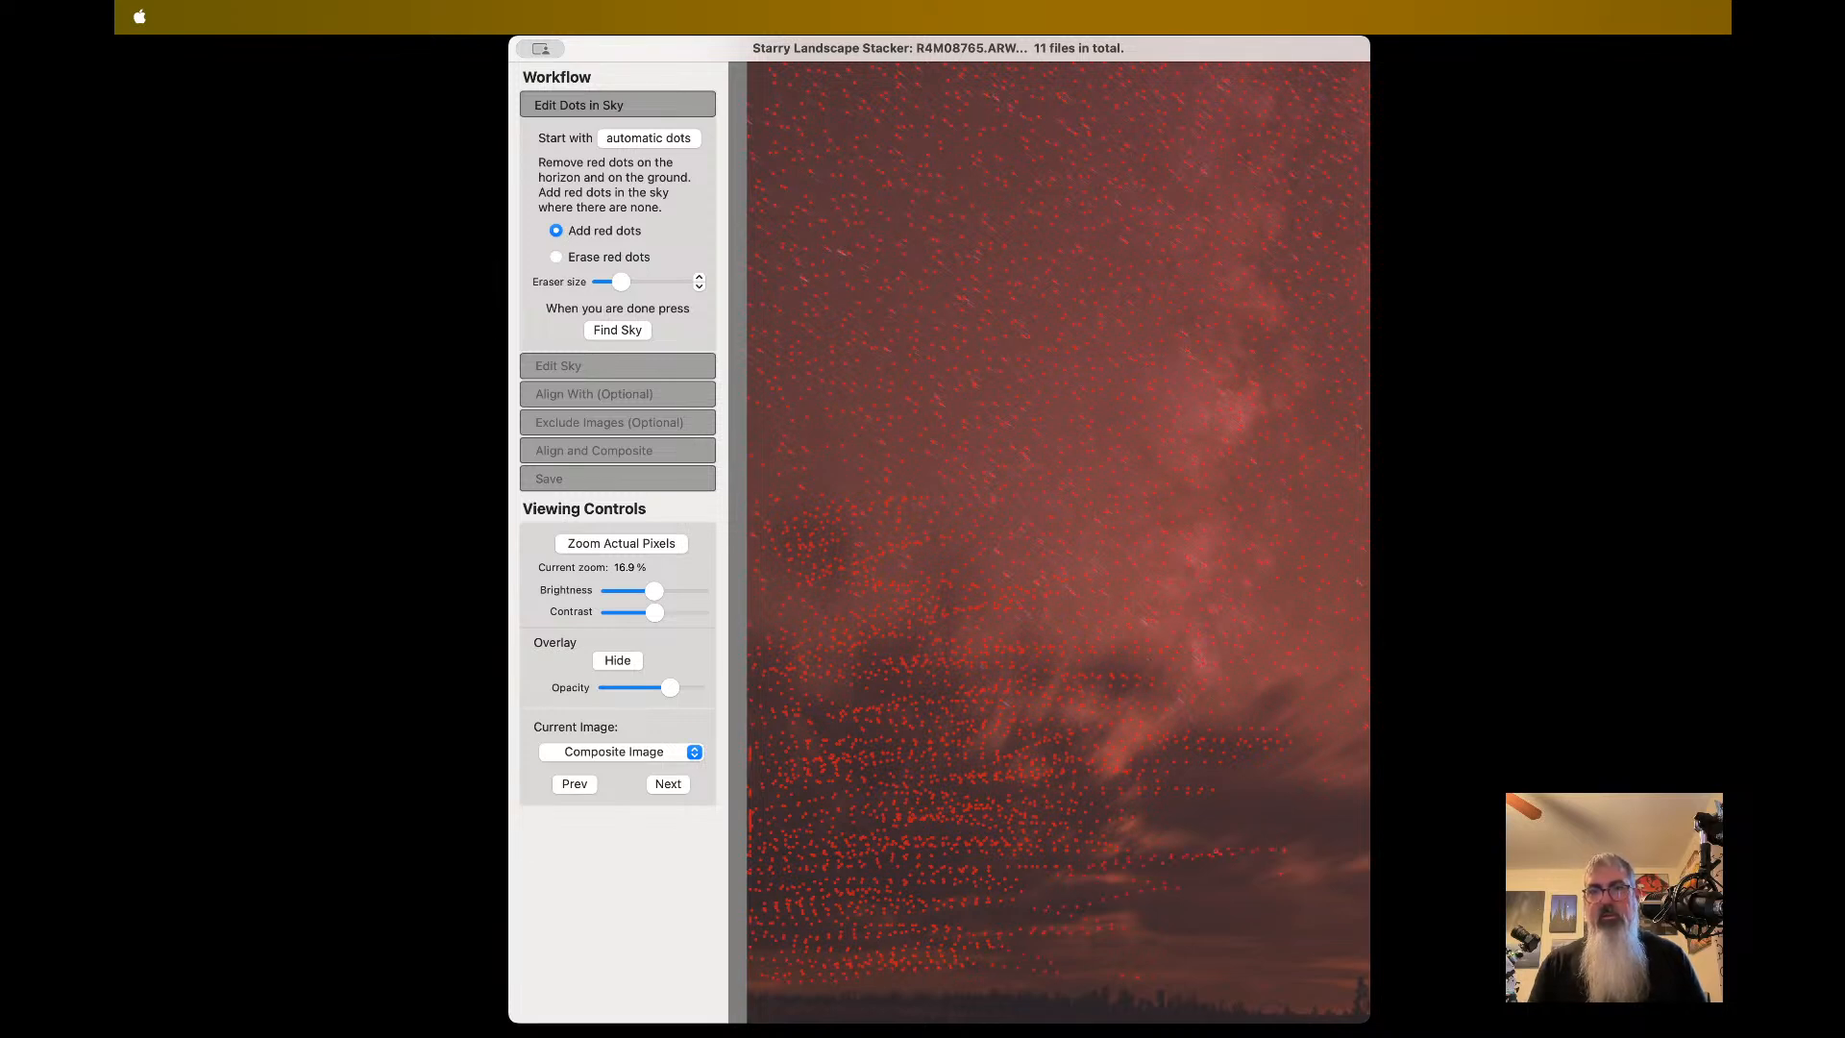
pyautogui.hscroll(3, 1231, 854)
pyautogui.scroll(-2, 1230, 854)
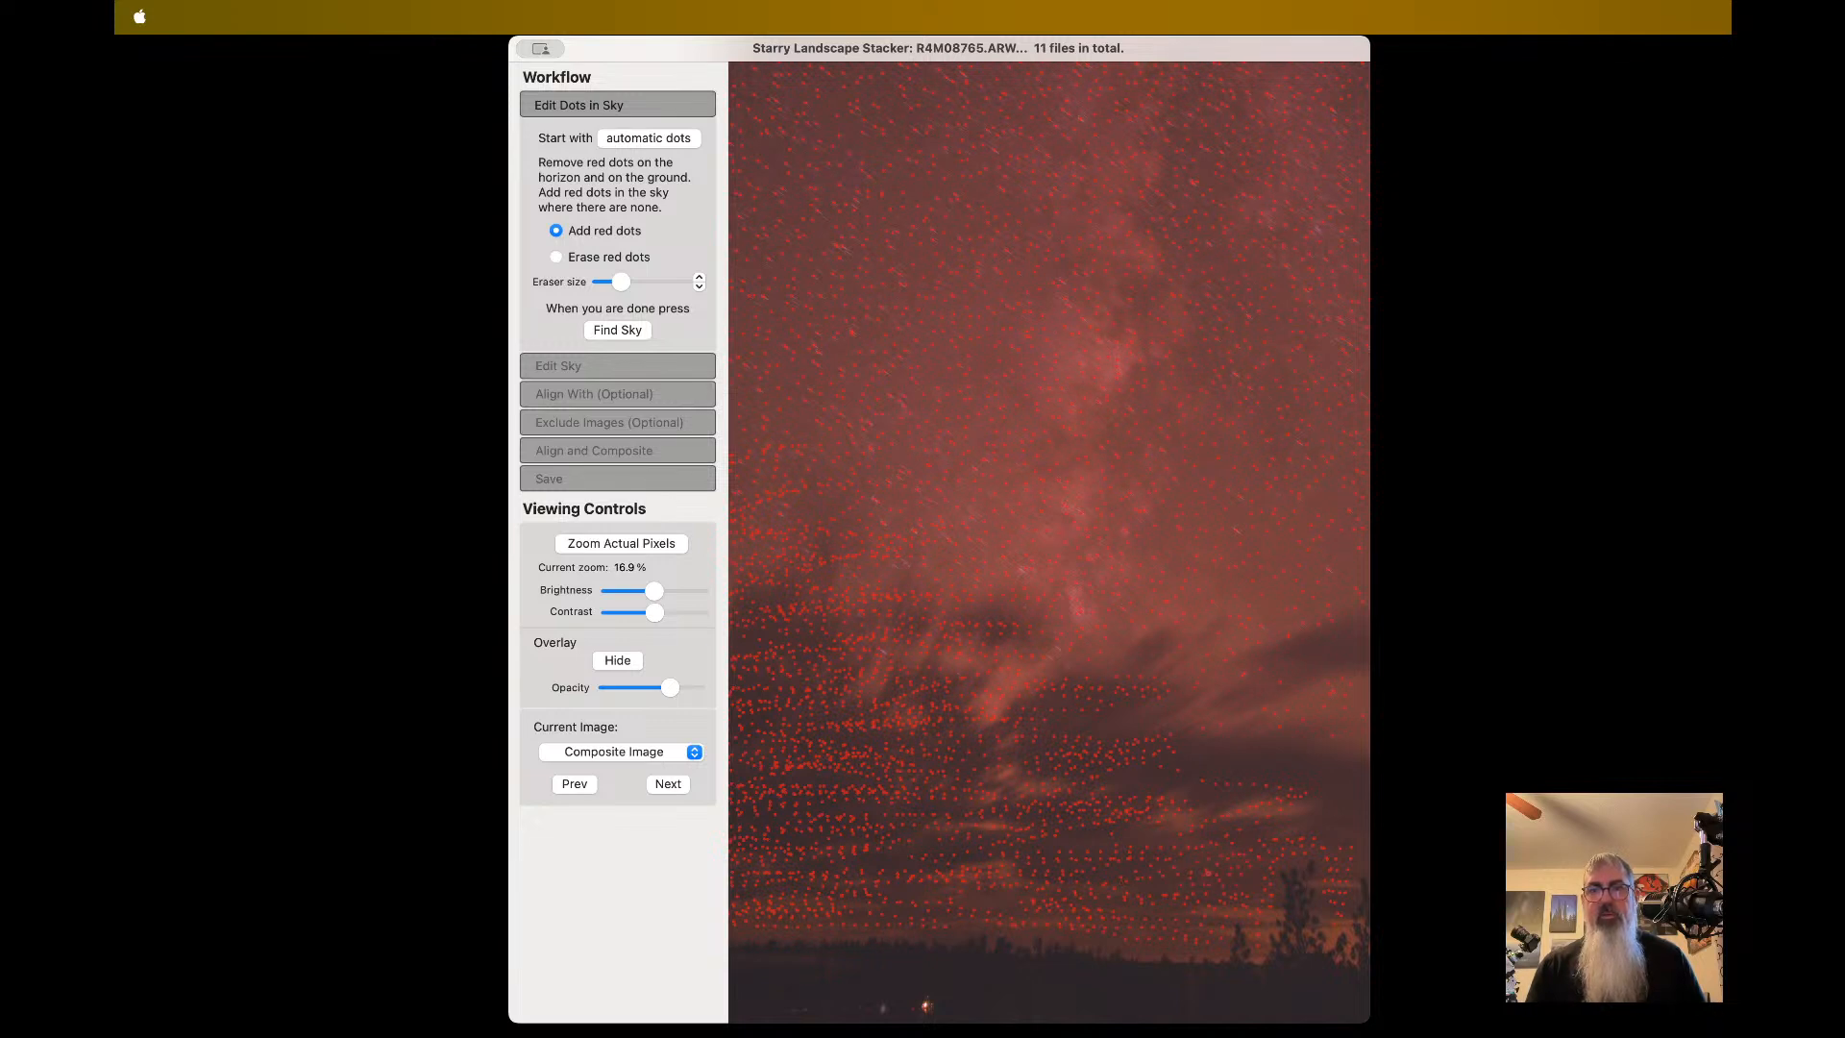
# - Add red dots over the clouds on the image's right side, out to the edge of the frame
pyautogui.hscroll(3, 1048, 542)
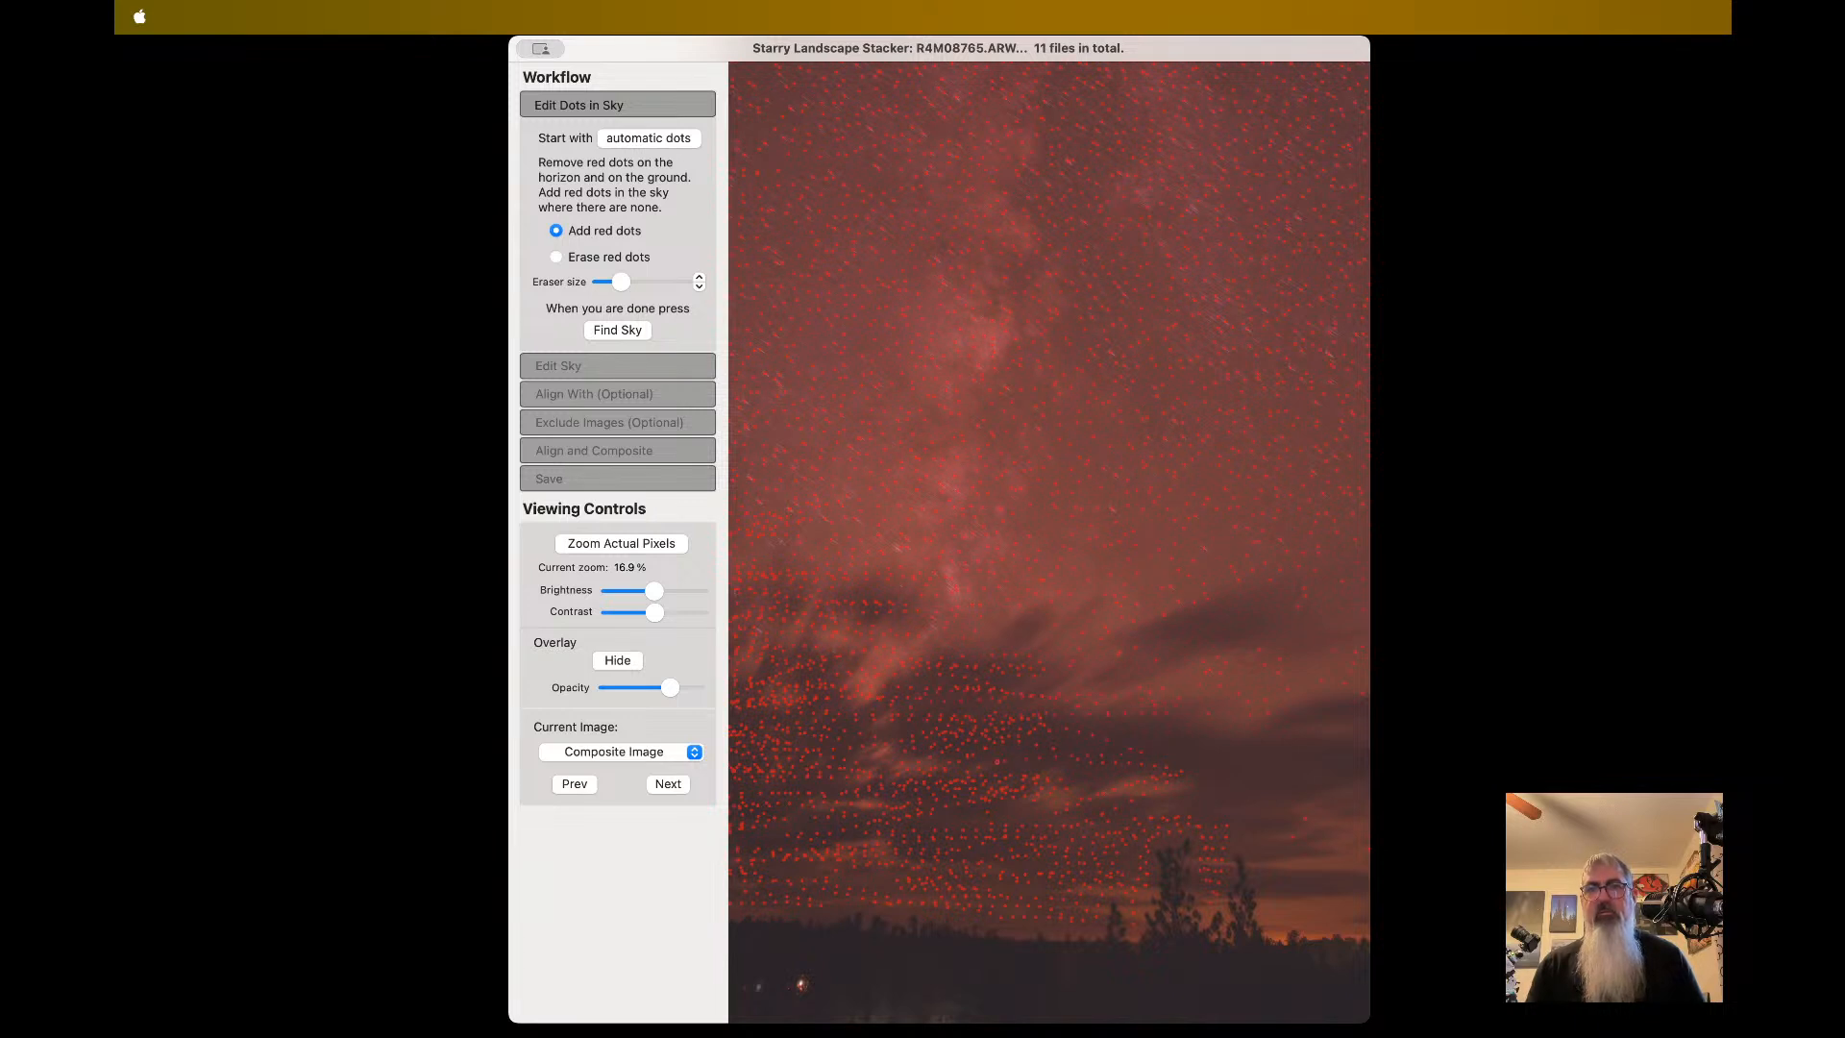
pyautogui.hscroll(3, 1048, 542)
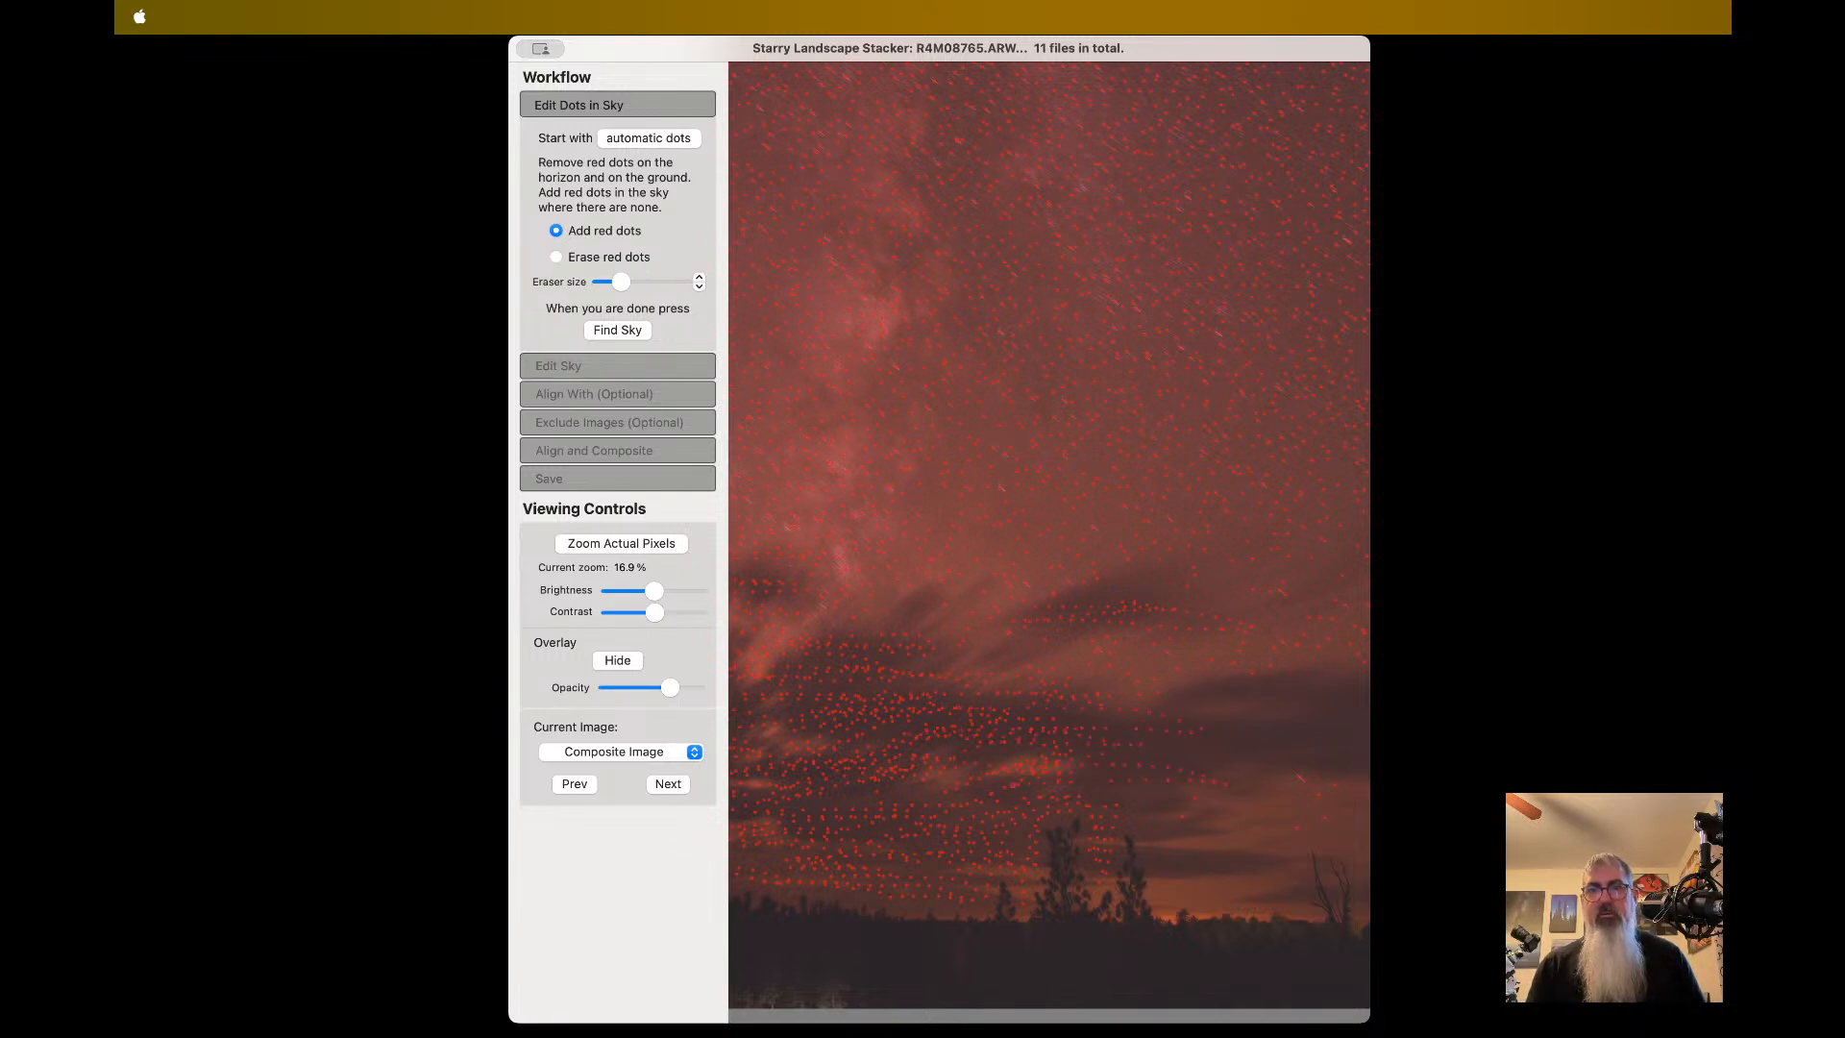
pyautogui.hscroll(2, 1048, 535)
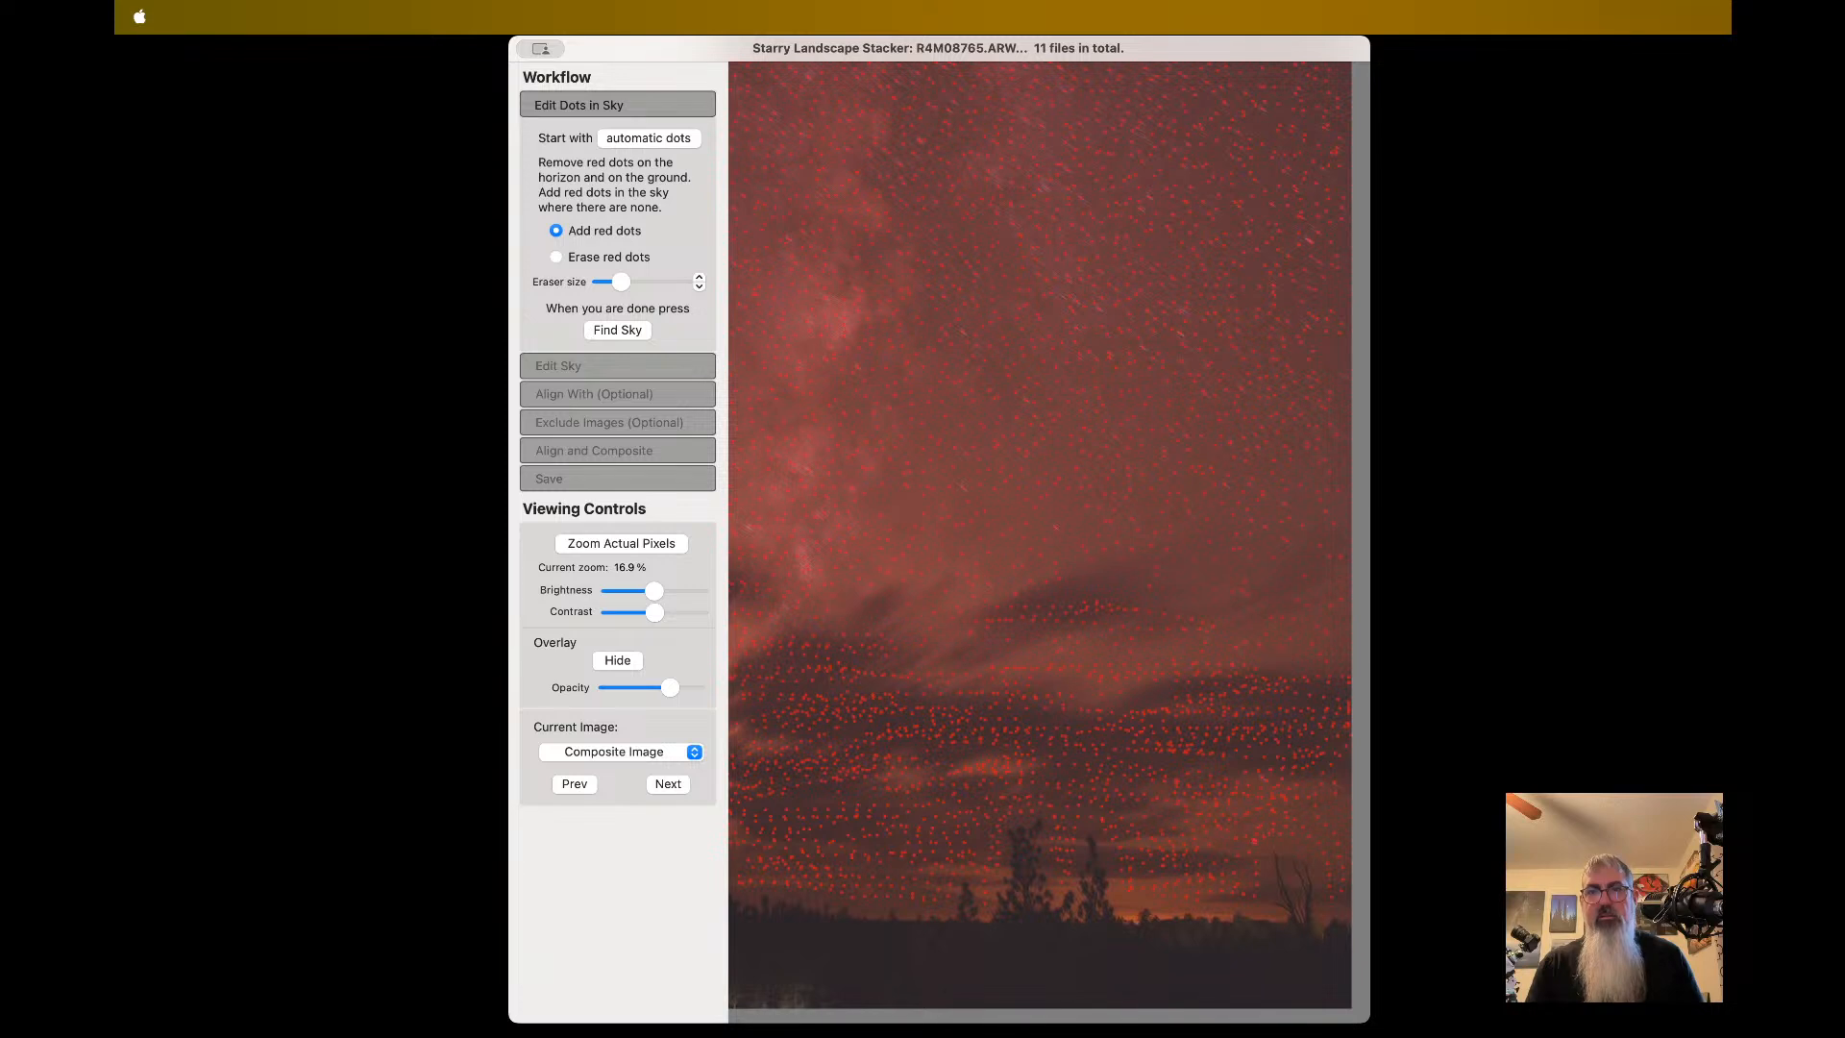
# - Add red dots in the low sky around the pines and the bare tree, keeping them off the ground
pyautogui.scroll(-1, 1184, 853)
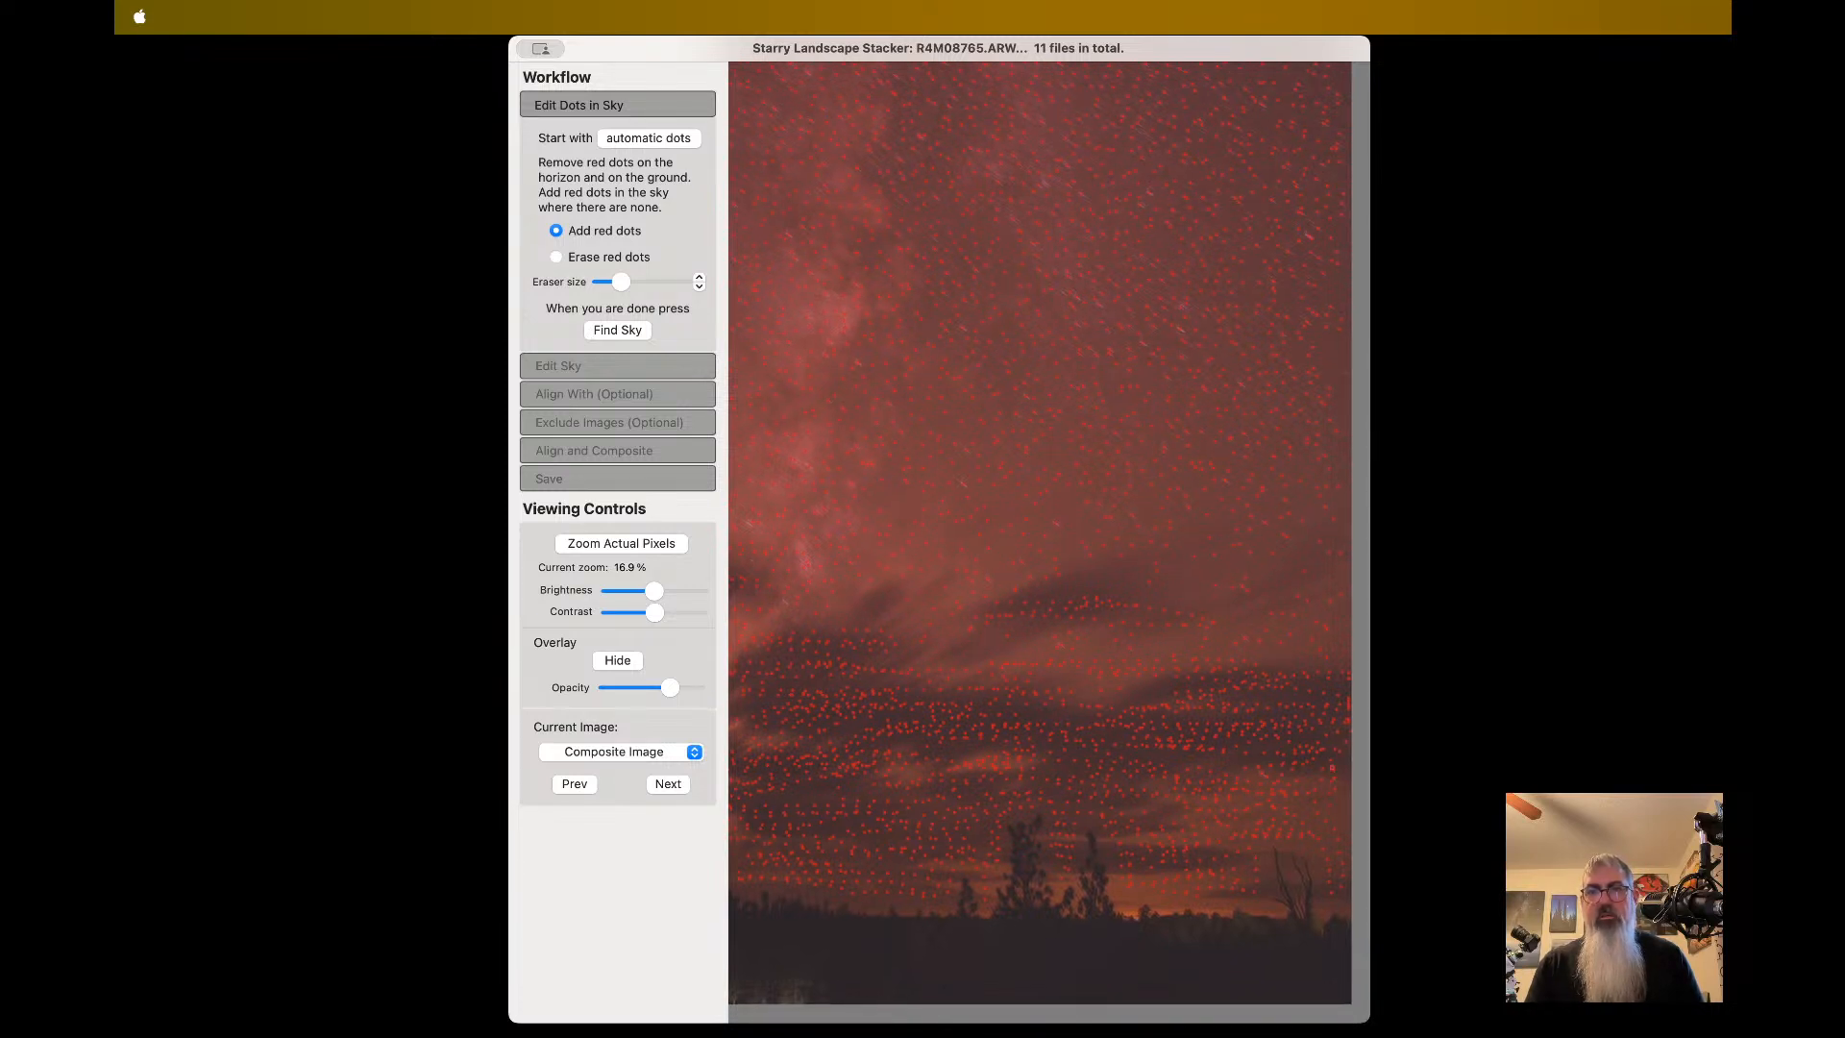
pyautogui.scroll(5, 1335, 818)
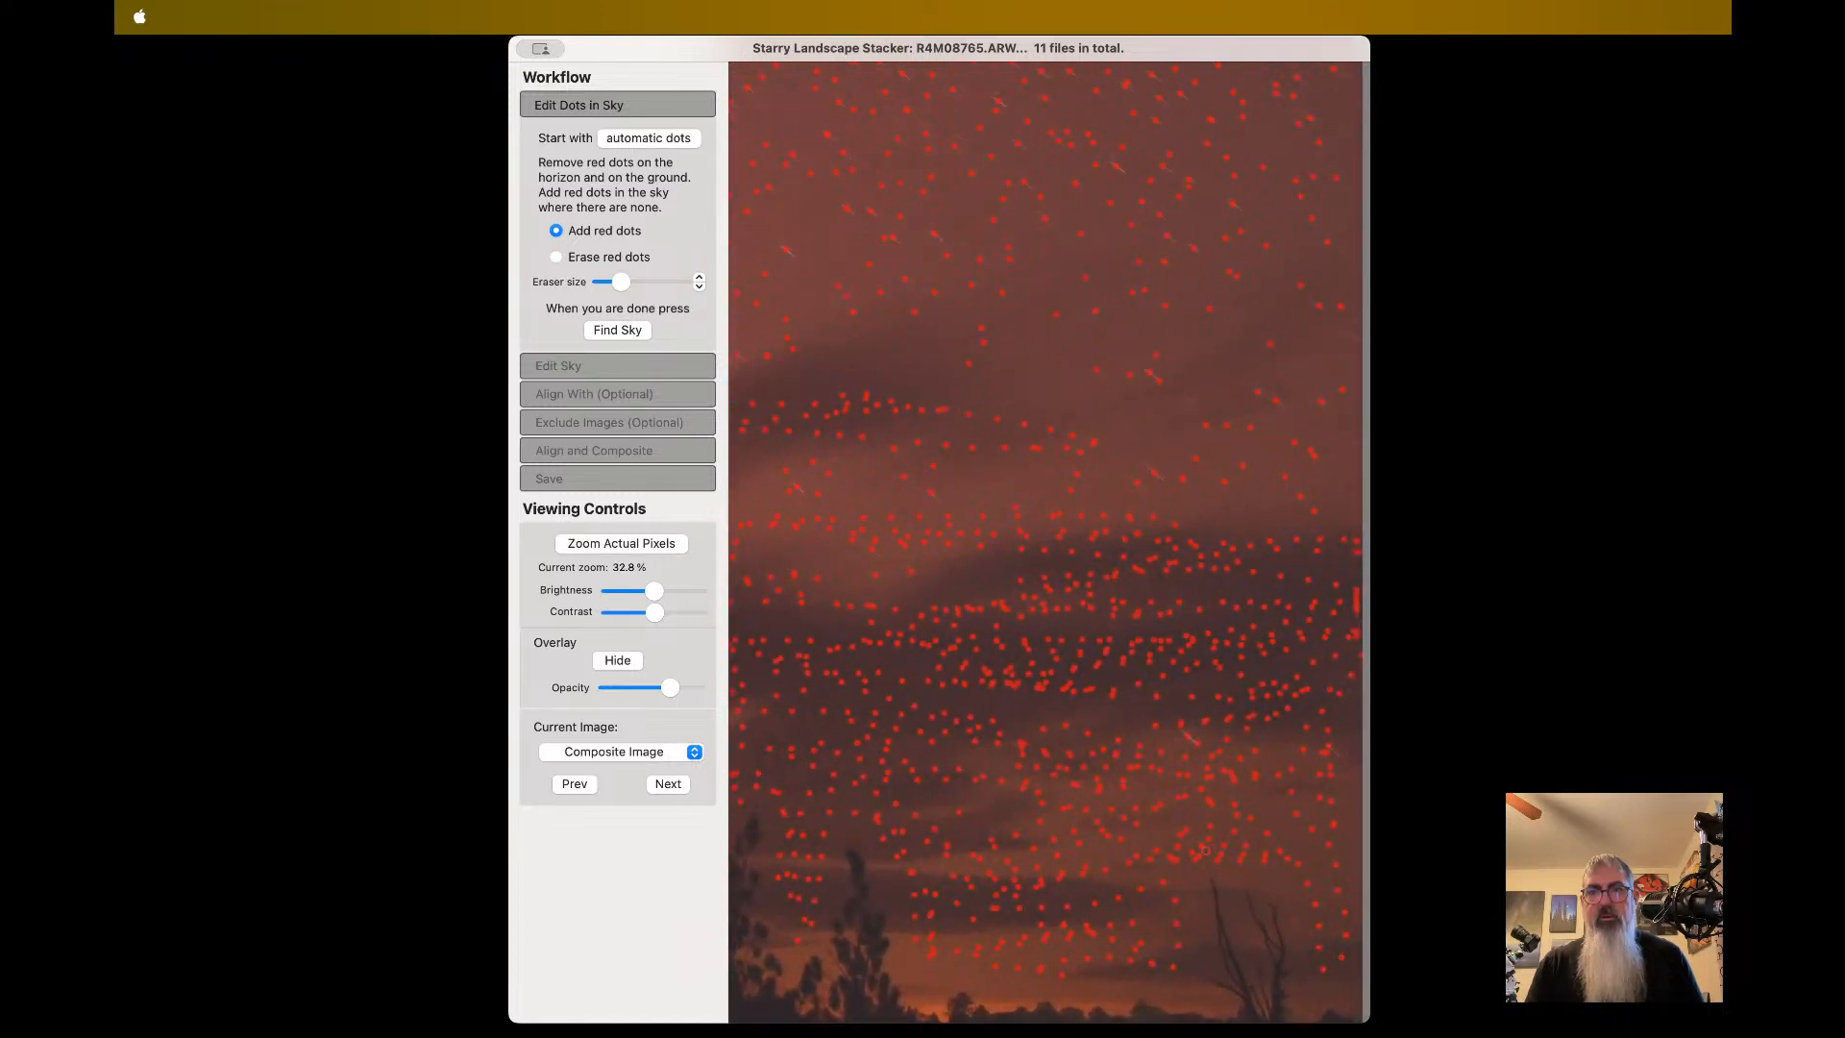
pyautogui.scroll(-2, 1204, 849)
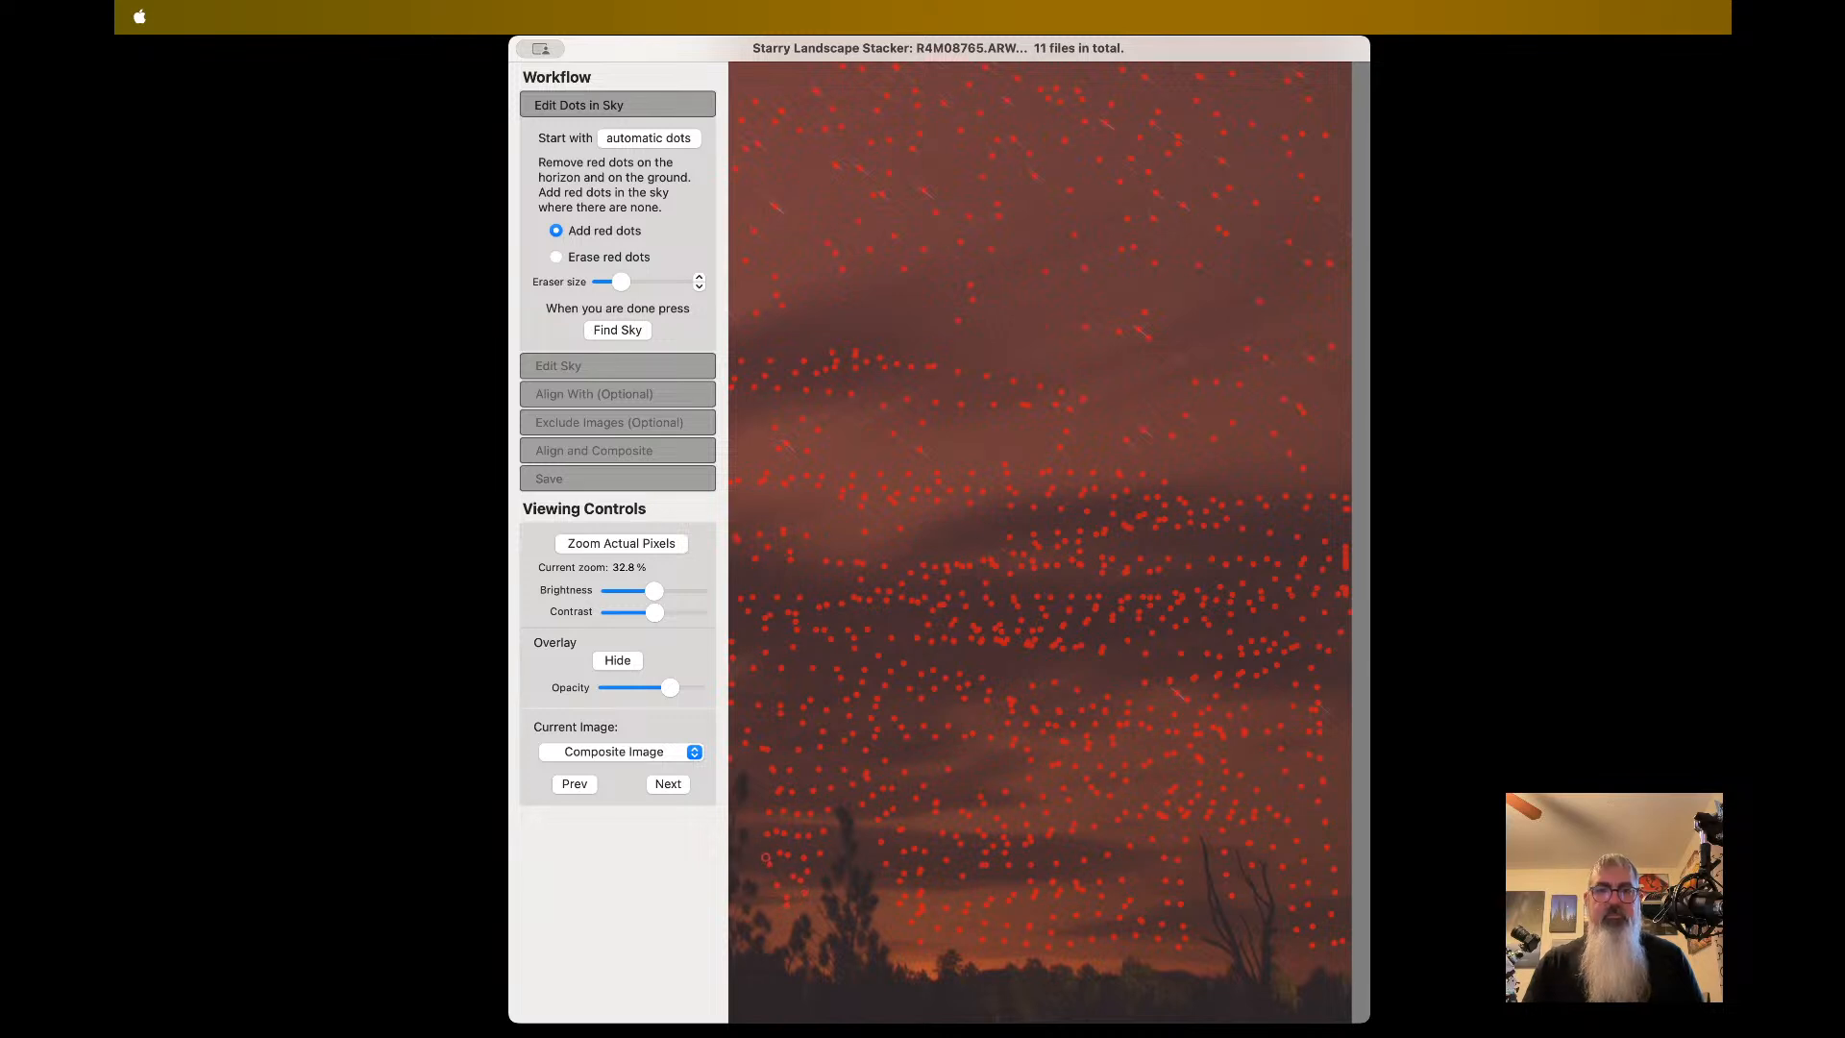
# - Fill sparse gaps in the upper clouds and the open sky with red dots, checking up to the image's top edge
pyautogui.scroll(5, 895, 774)
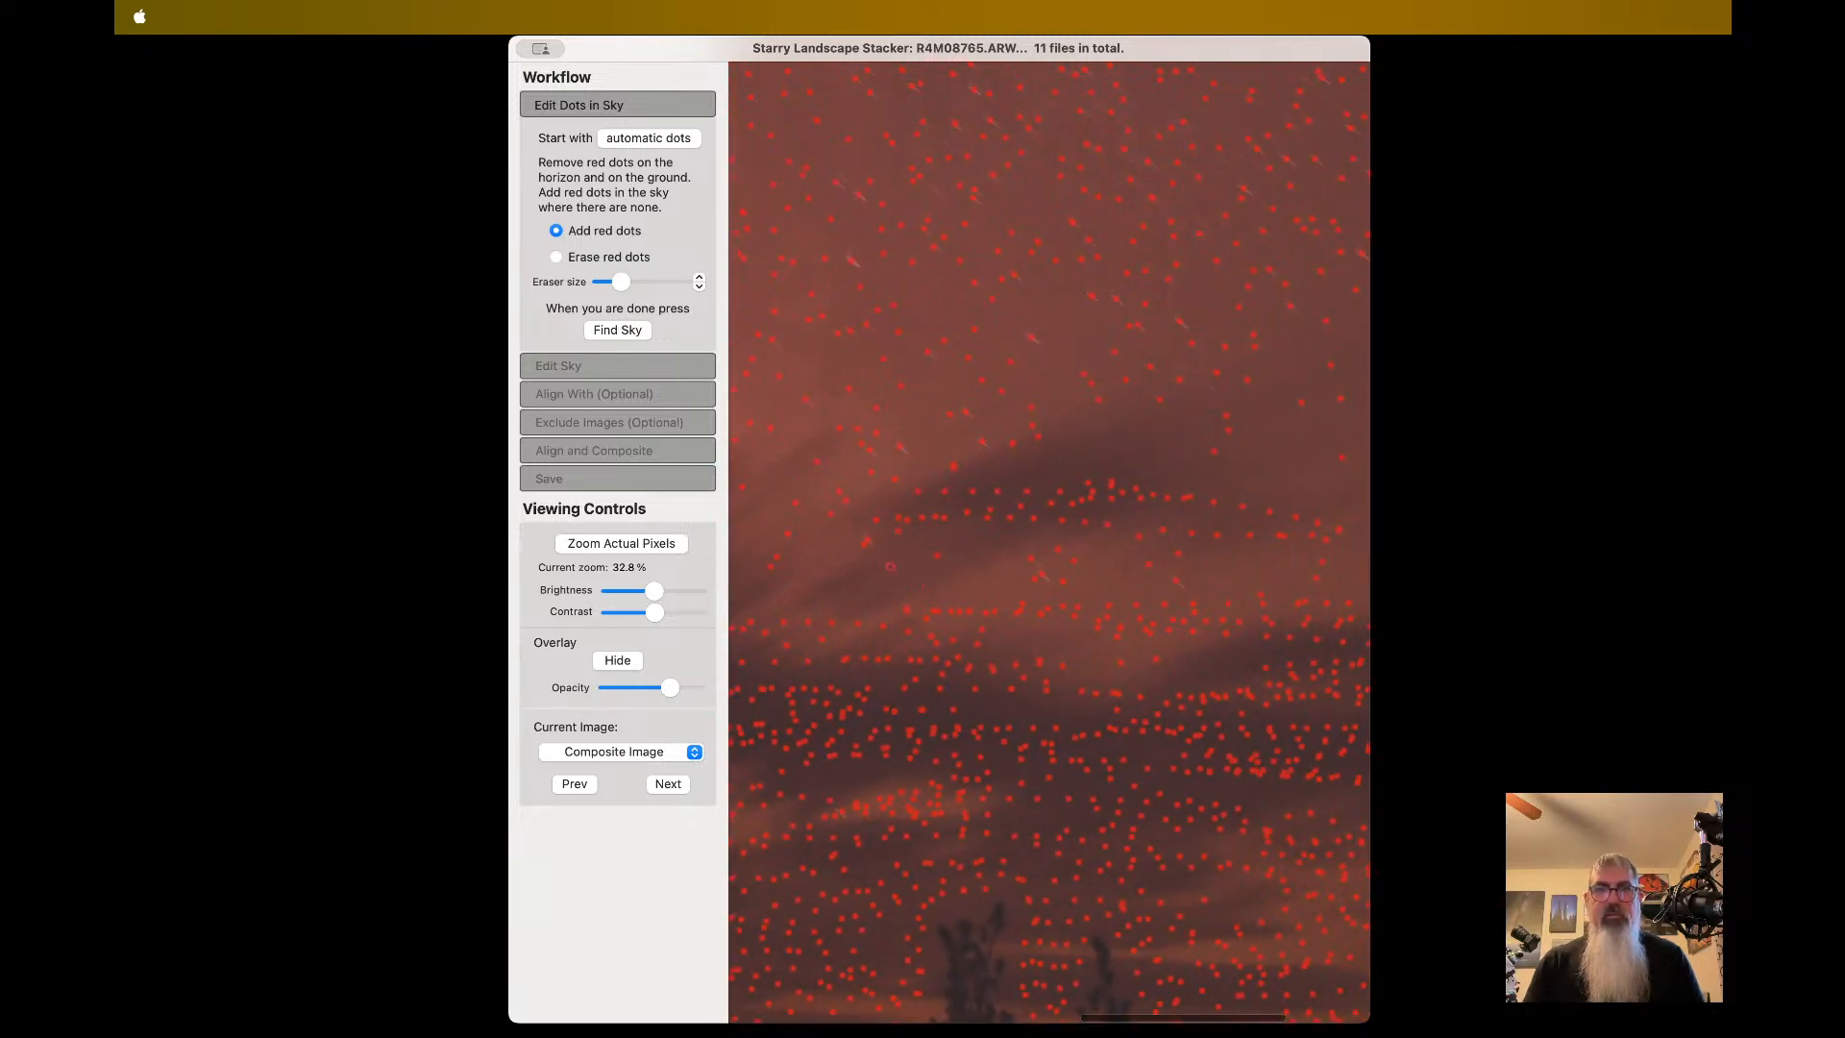
pyautogui.hscroll(3, 1029, 561)
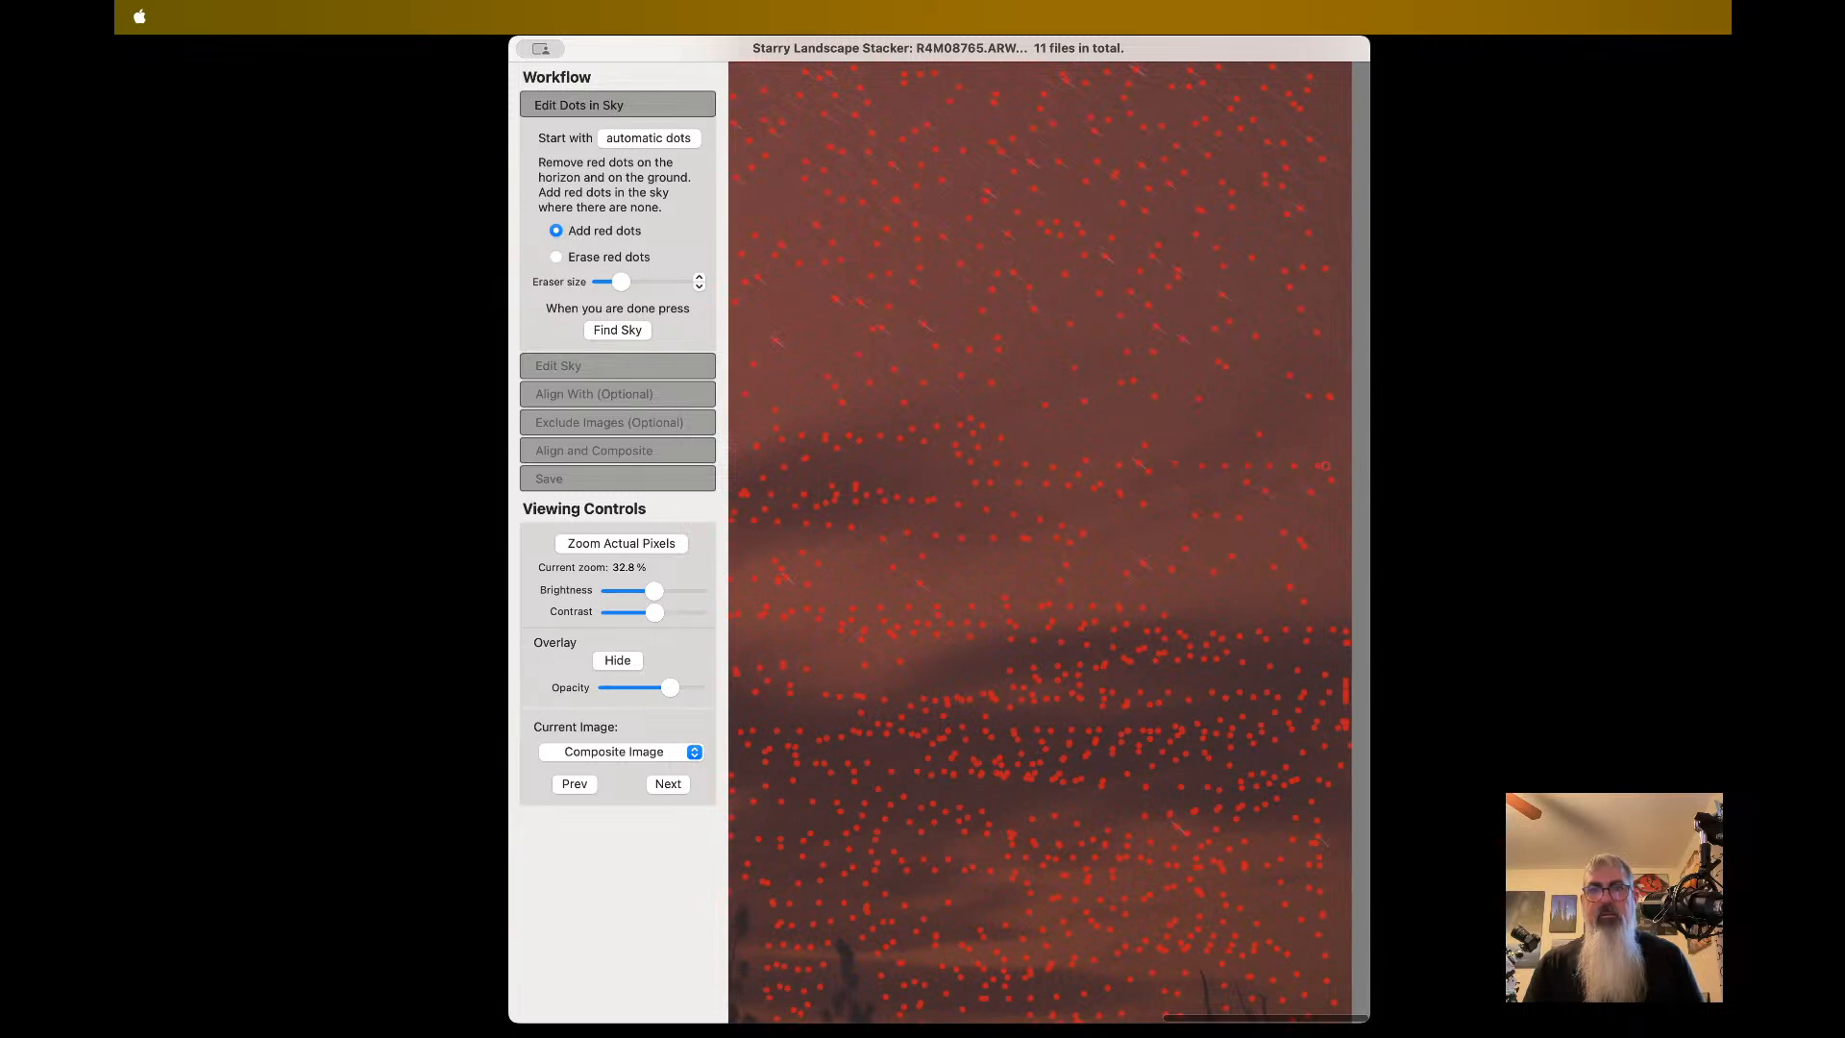
pyautogui.scroll(3, 1115, 459)
pyautogui.scroll(10, 1116, 455)
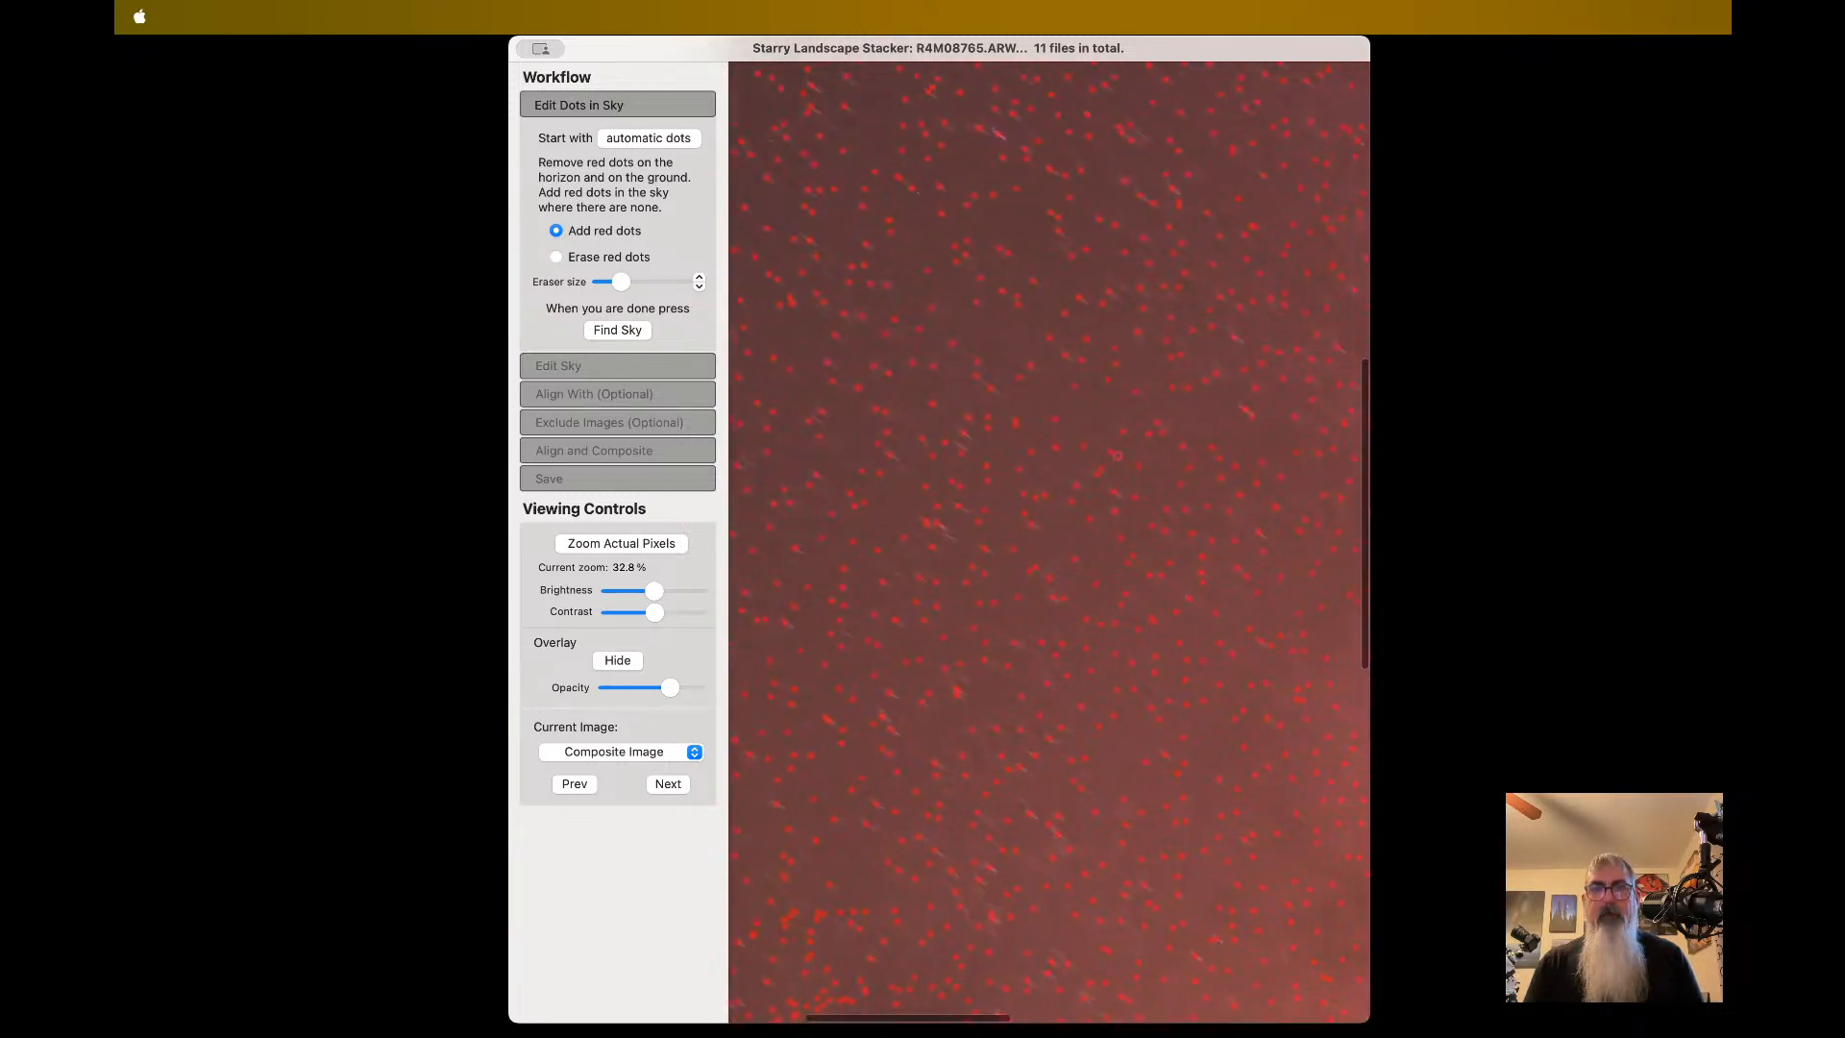
pyautogui.scroll(5, 1116, 455)
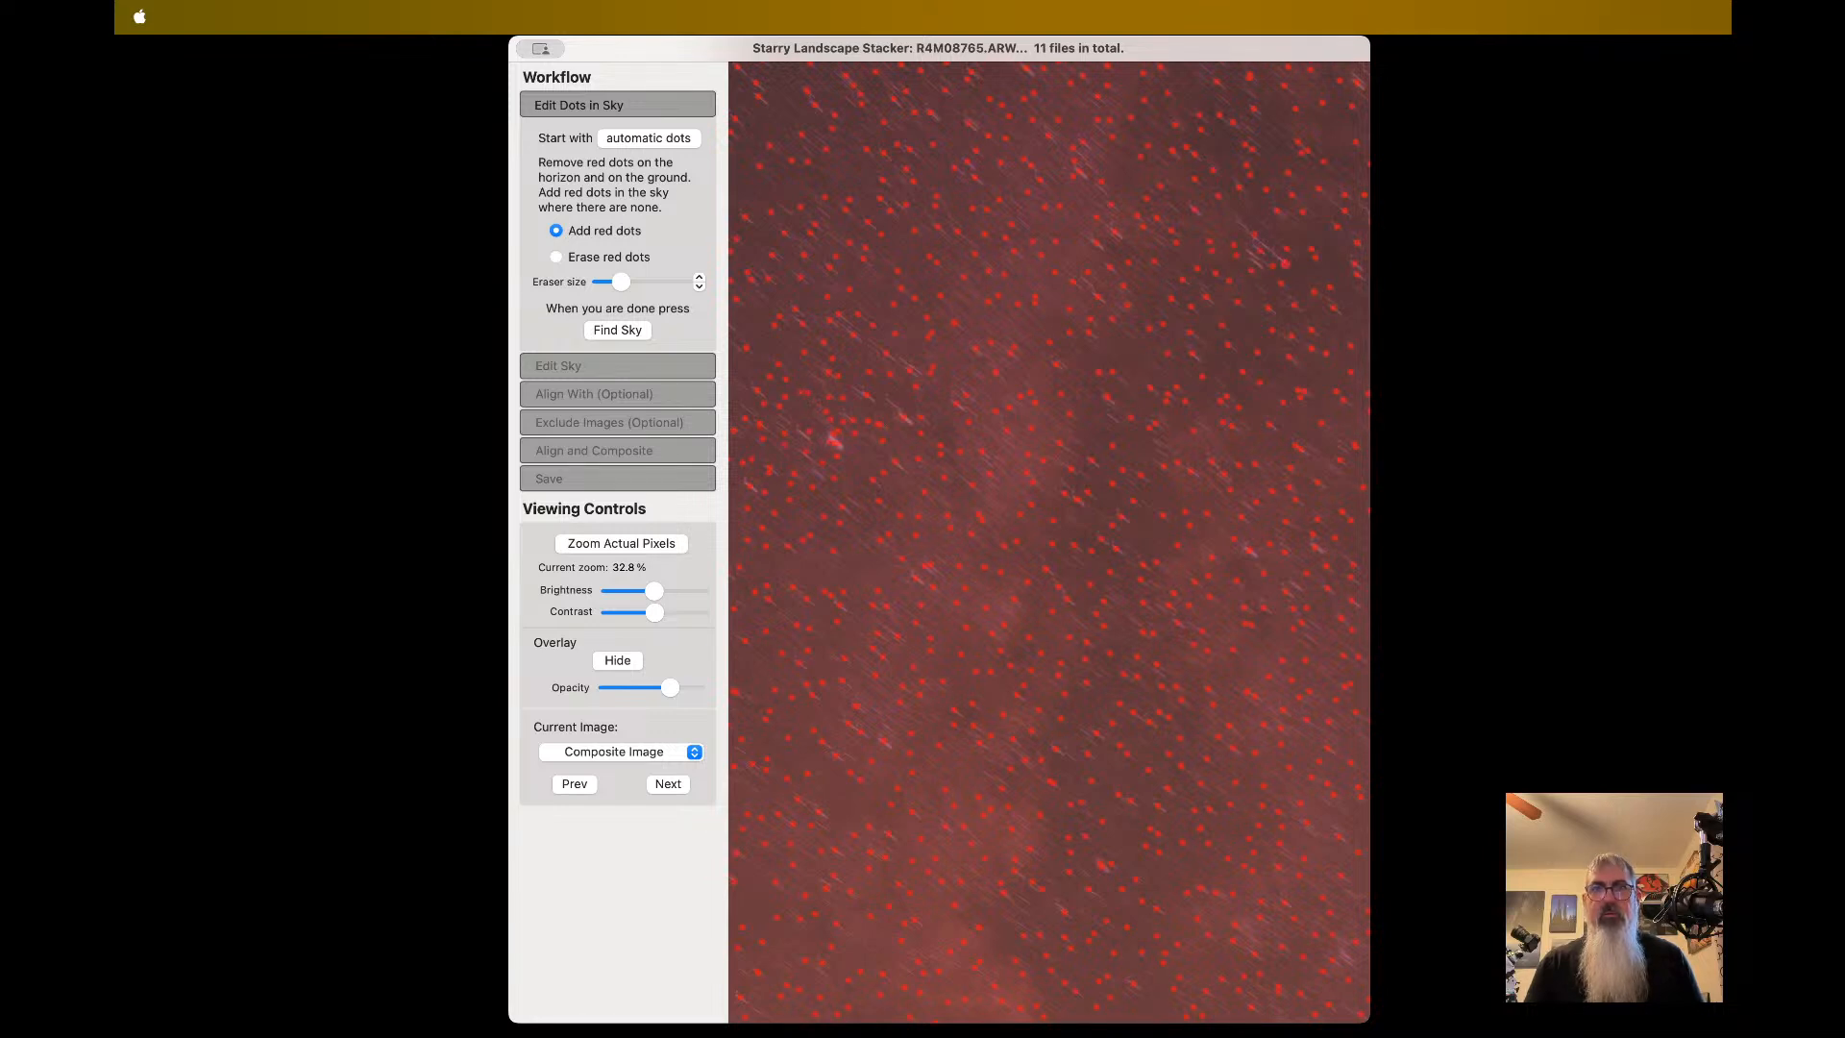
pyautogui.hscroll(5, 1270, 226)
pyautogui.scroll(4, 1270, 226)
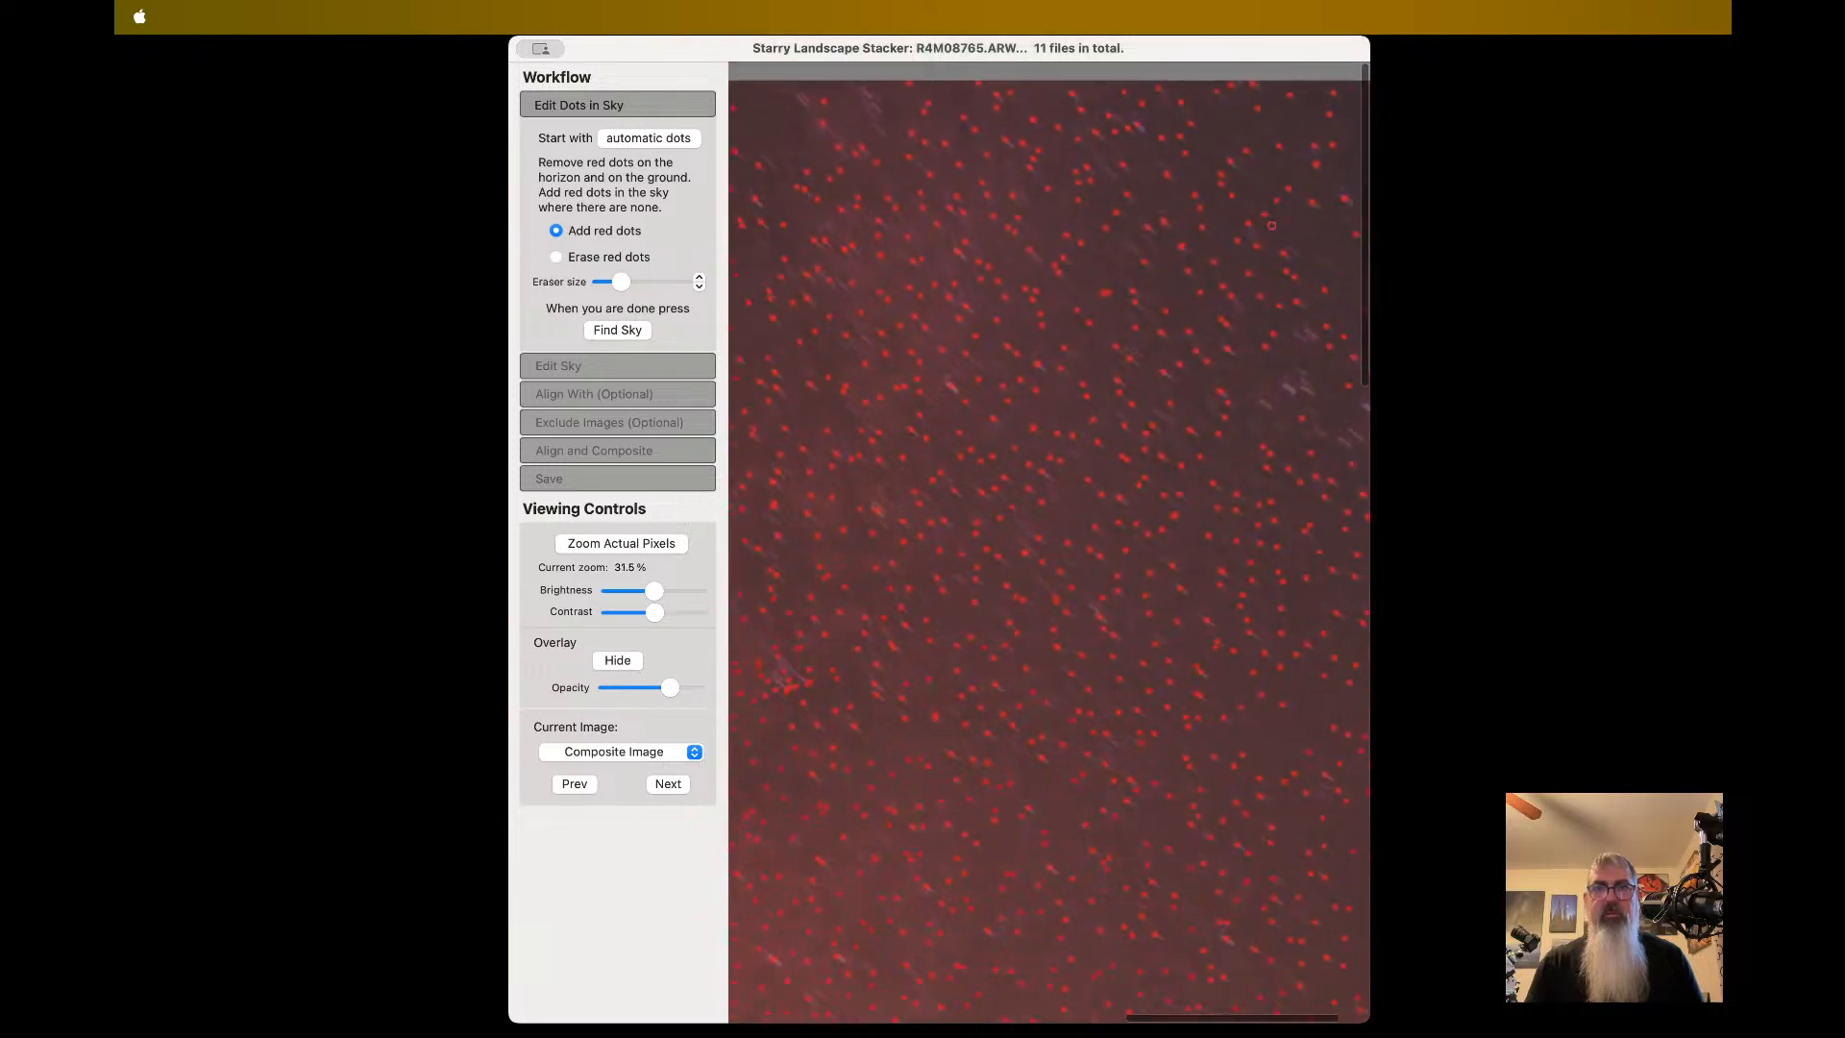
pyautogui.scroll(-5, 1271, 226)
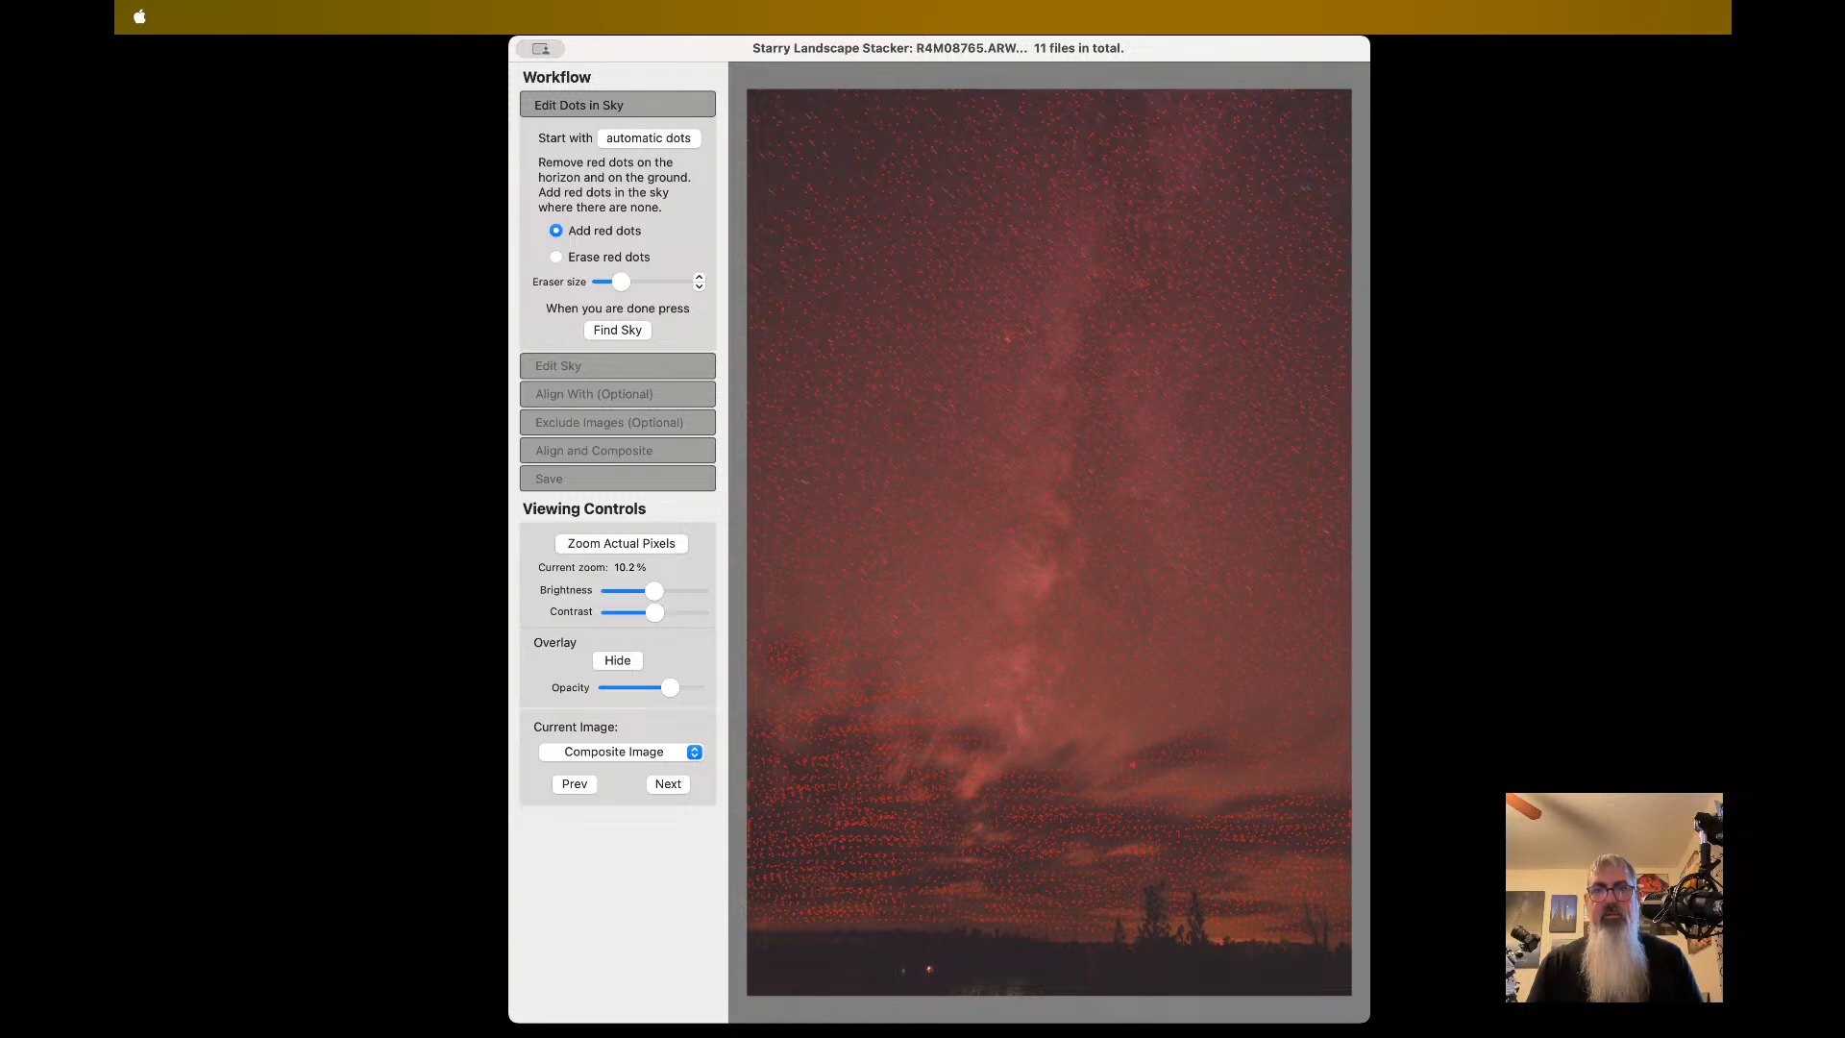
# - Run Find Sky to create the sky mask, and inspect its edge around the pines on the horizon
pyautogui.click(641, 332)
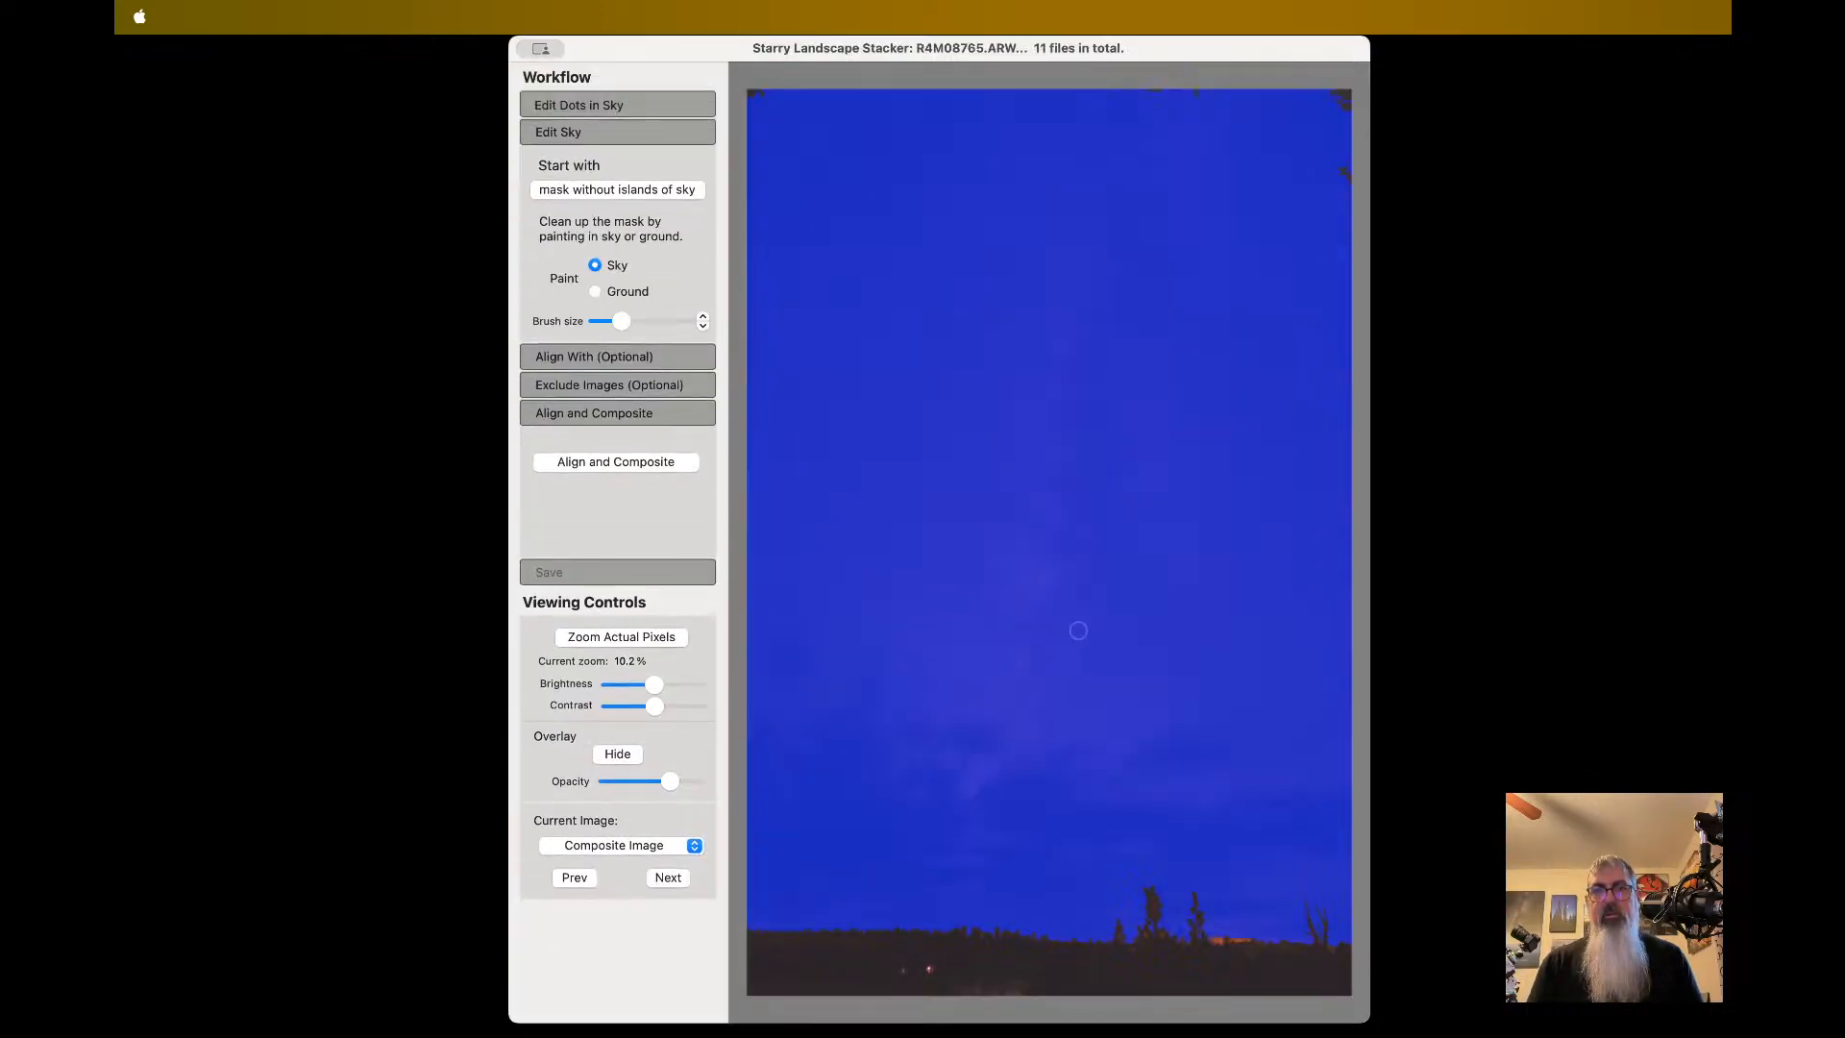
pyautogui.scroll(5, 1075, 633)
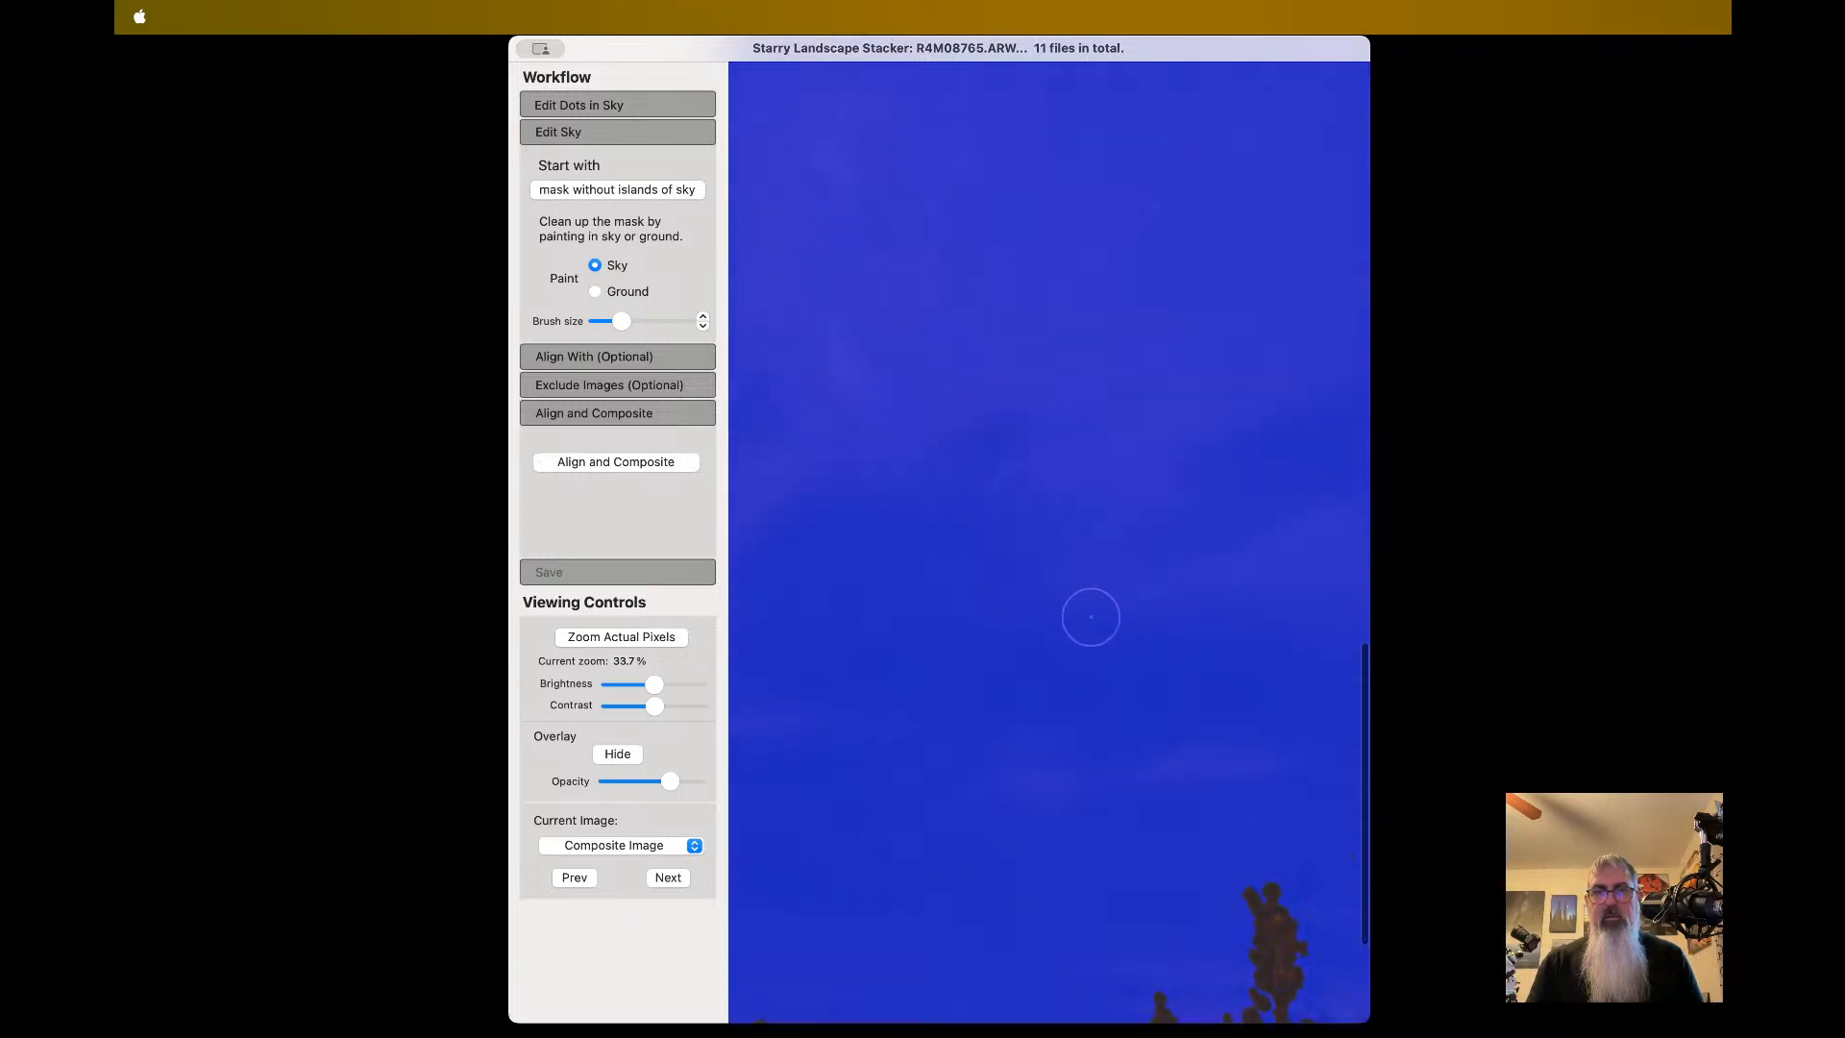
pyautogui.scroll(3, 1091, 617)
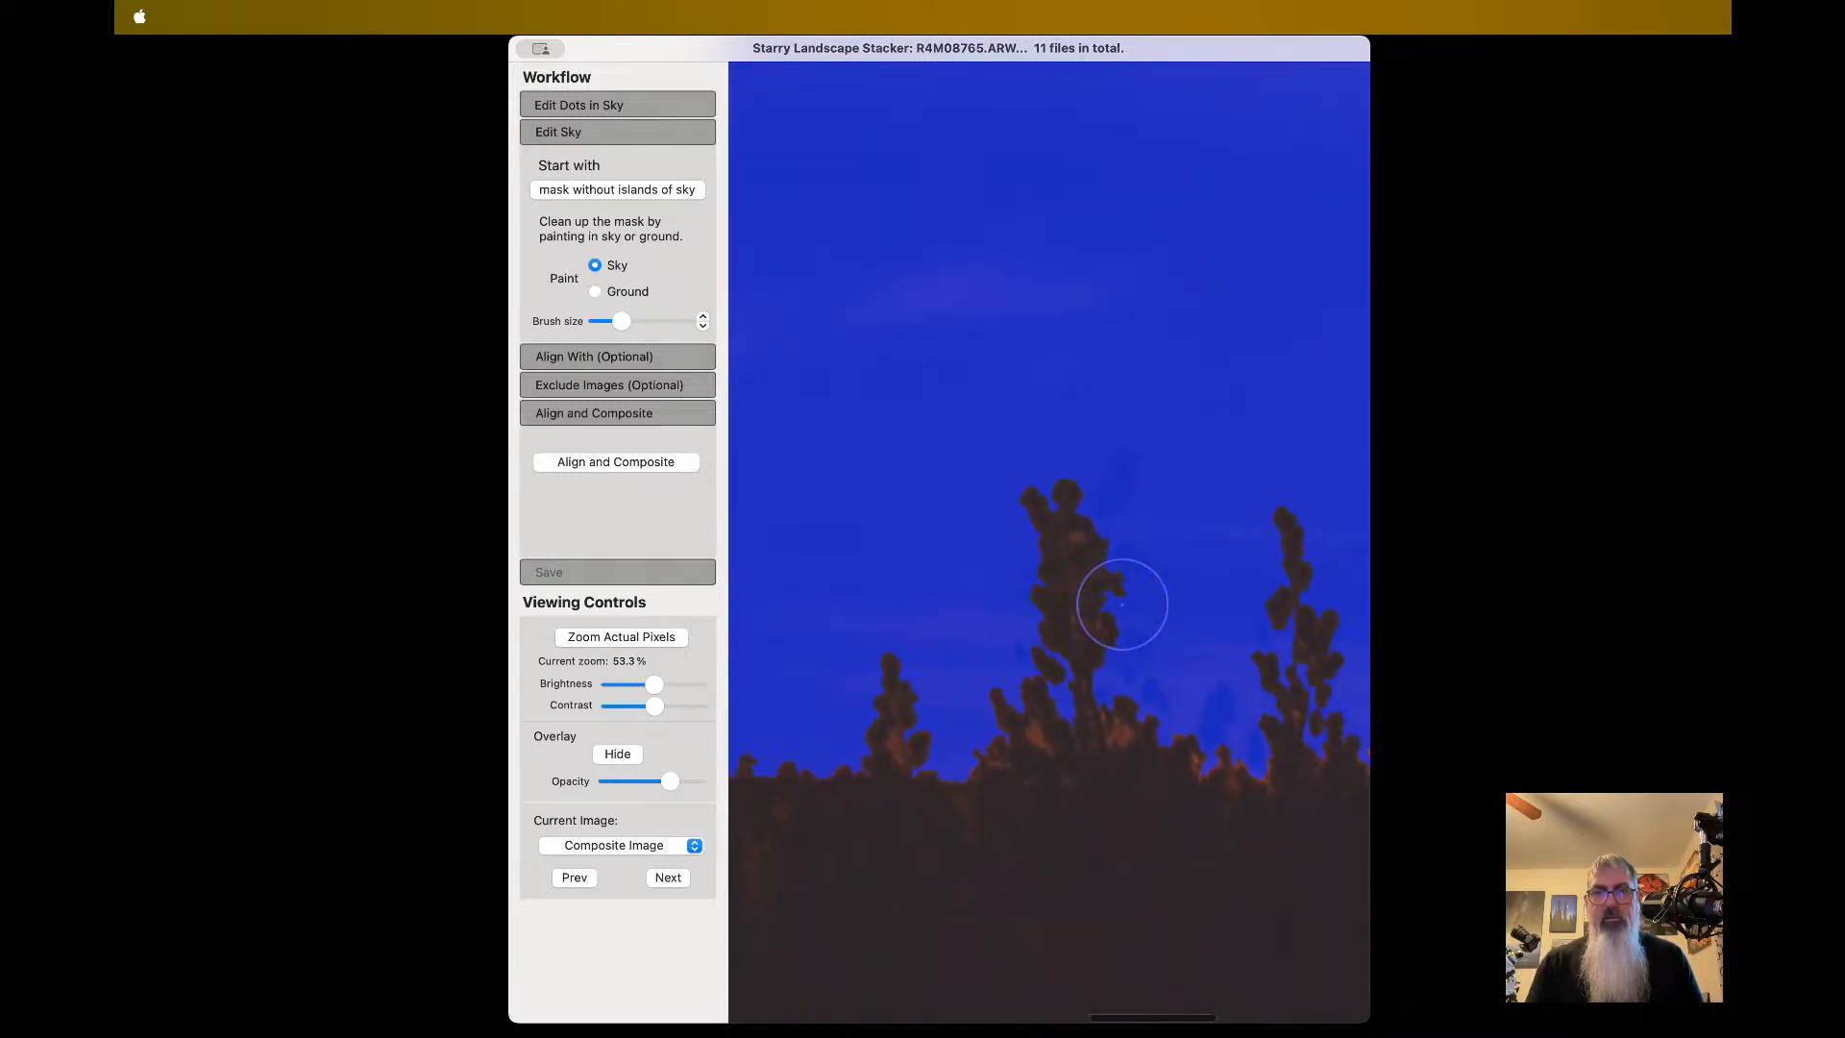
pyautogui.scroll(3, 1129, 595)
pyautogui.scroll(-6, 1119, 721)
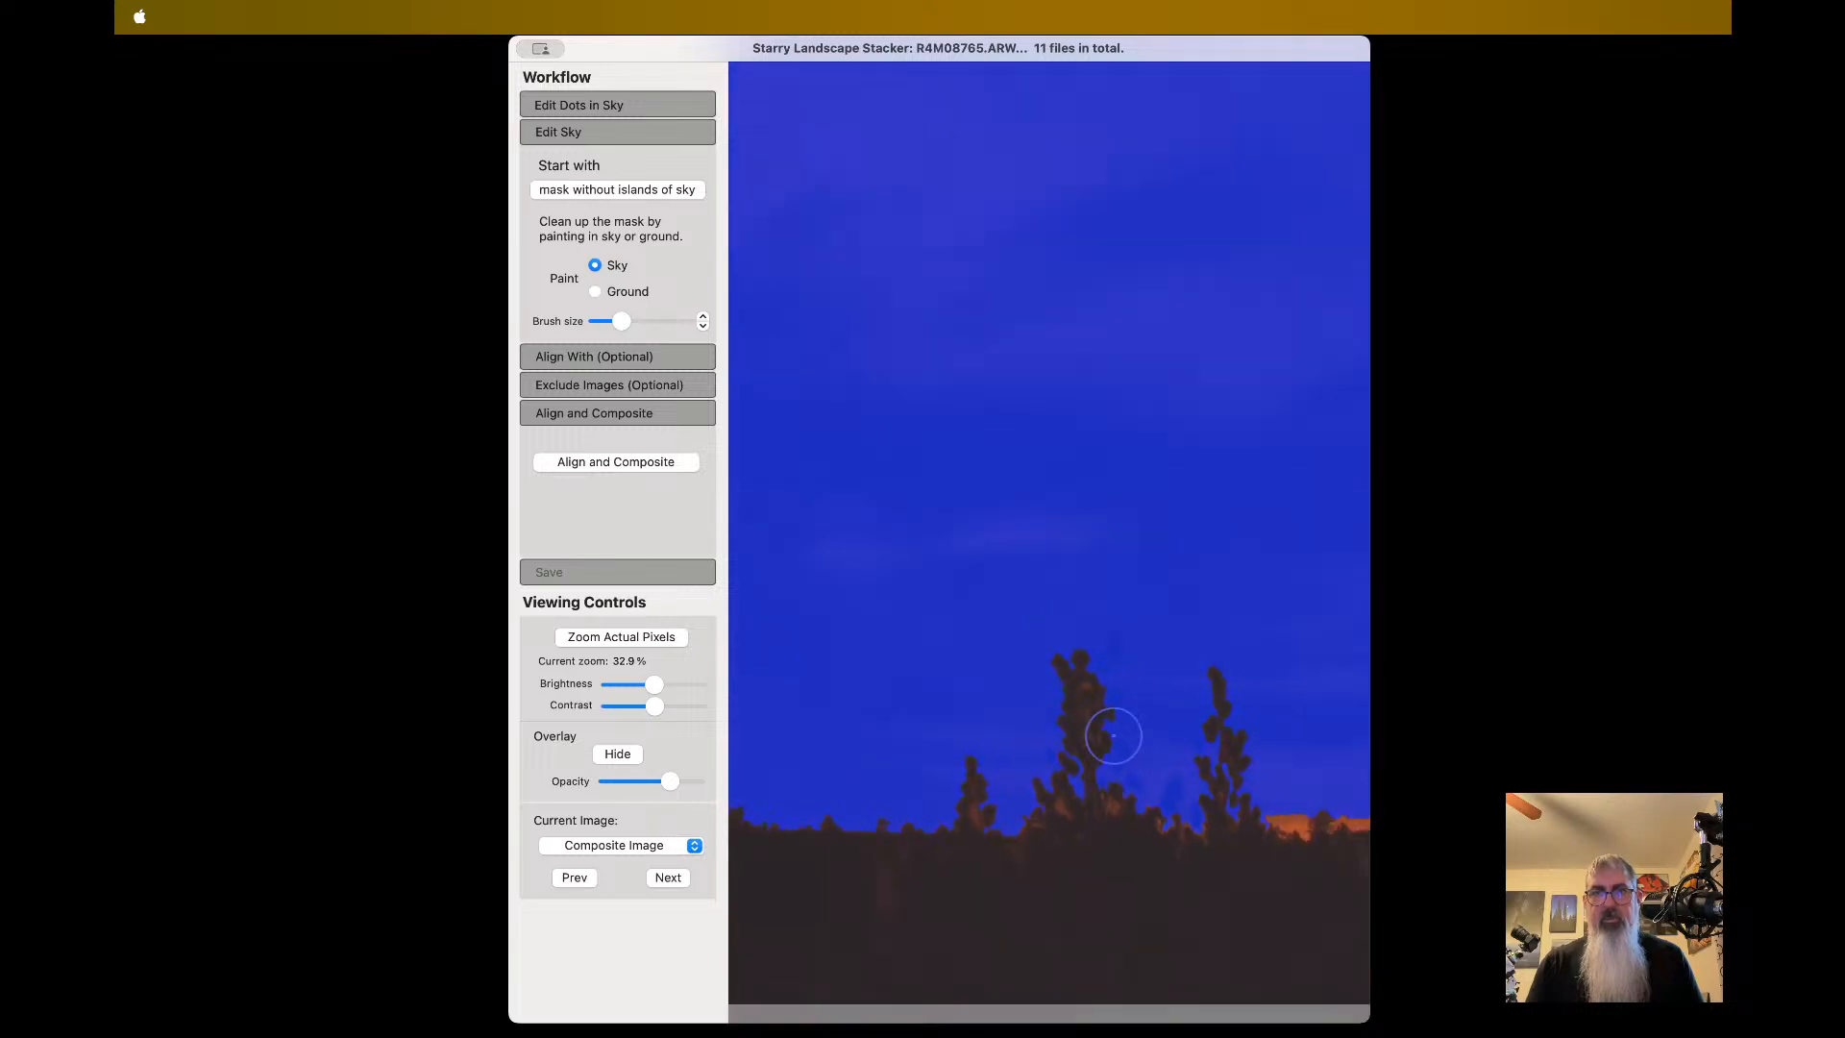
pyautogui.scroll(3, 1129, 721)
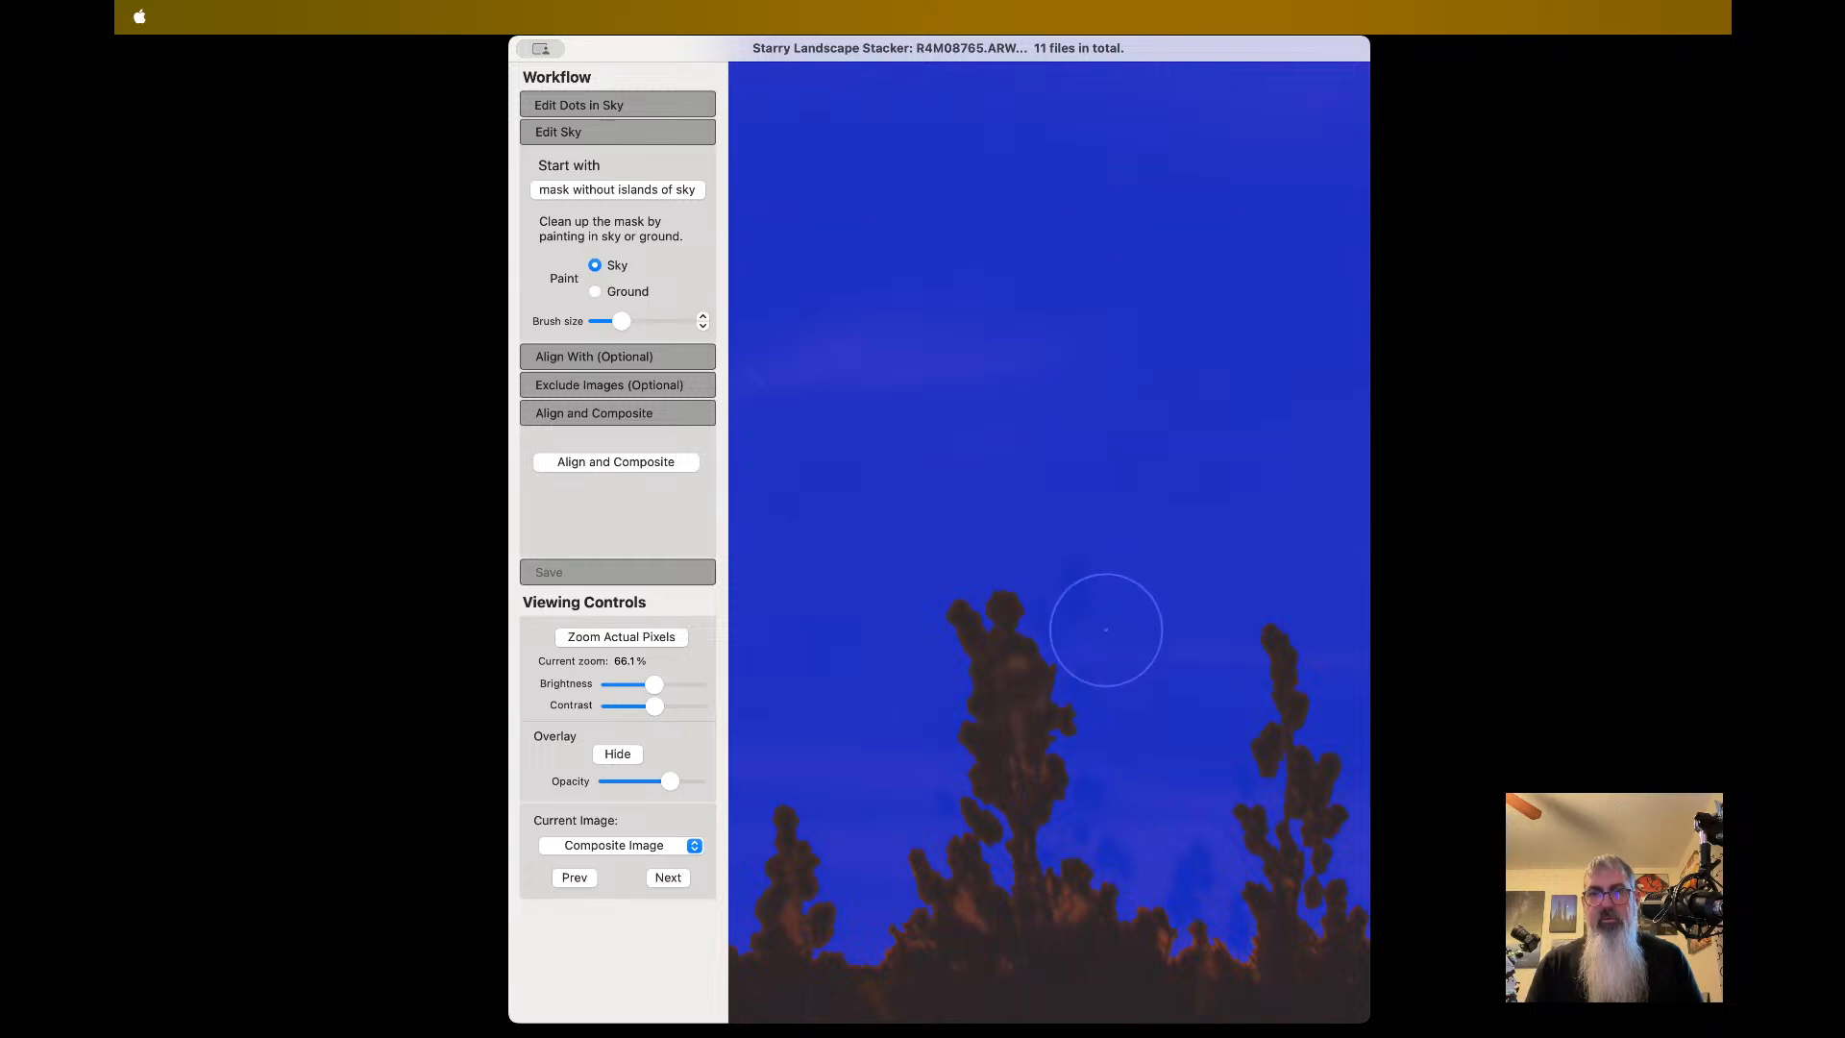
# - Examine the sky mask along the orange horizon strip and around the bare tree, and return to the full image view
pyautogui.scroll(-5, 1093, 759)
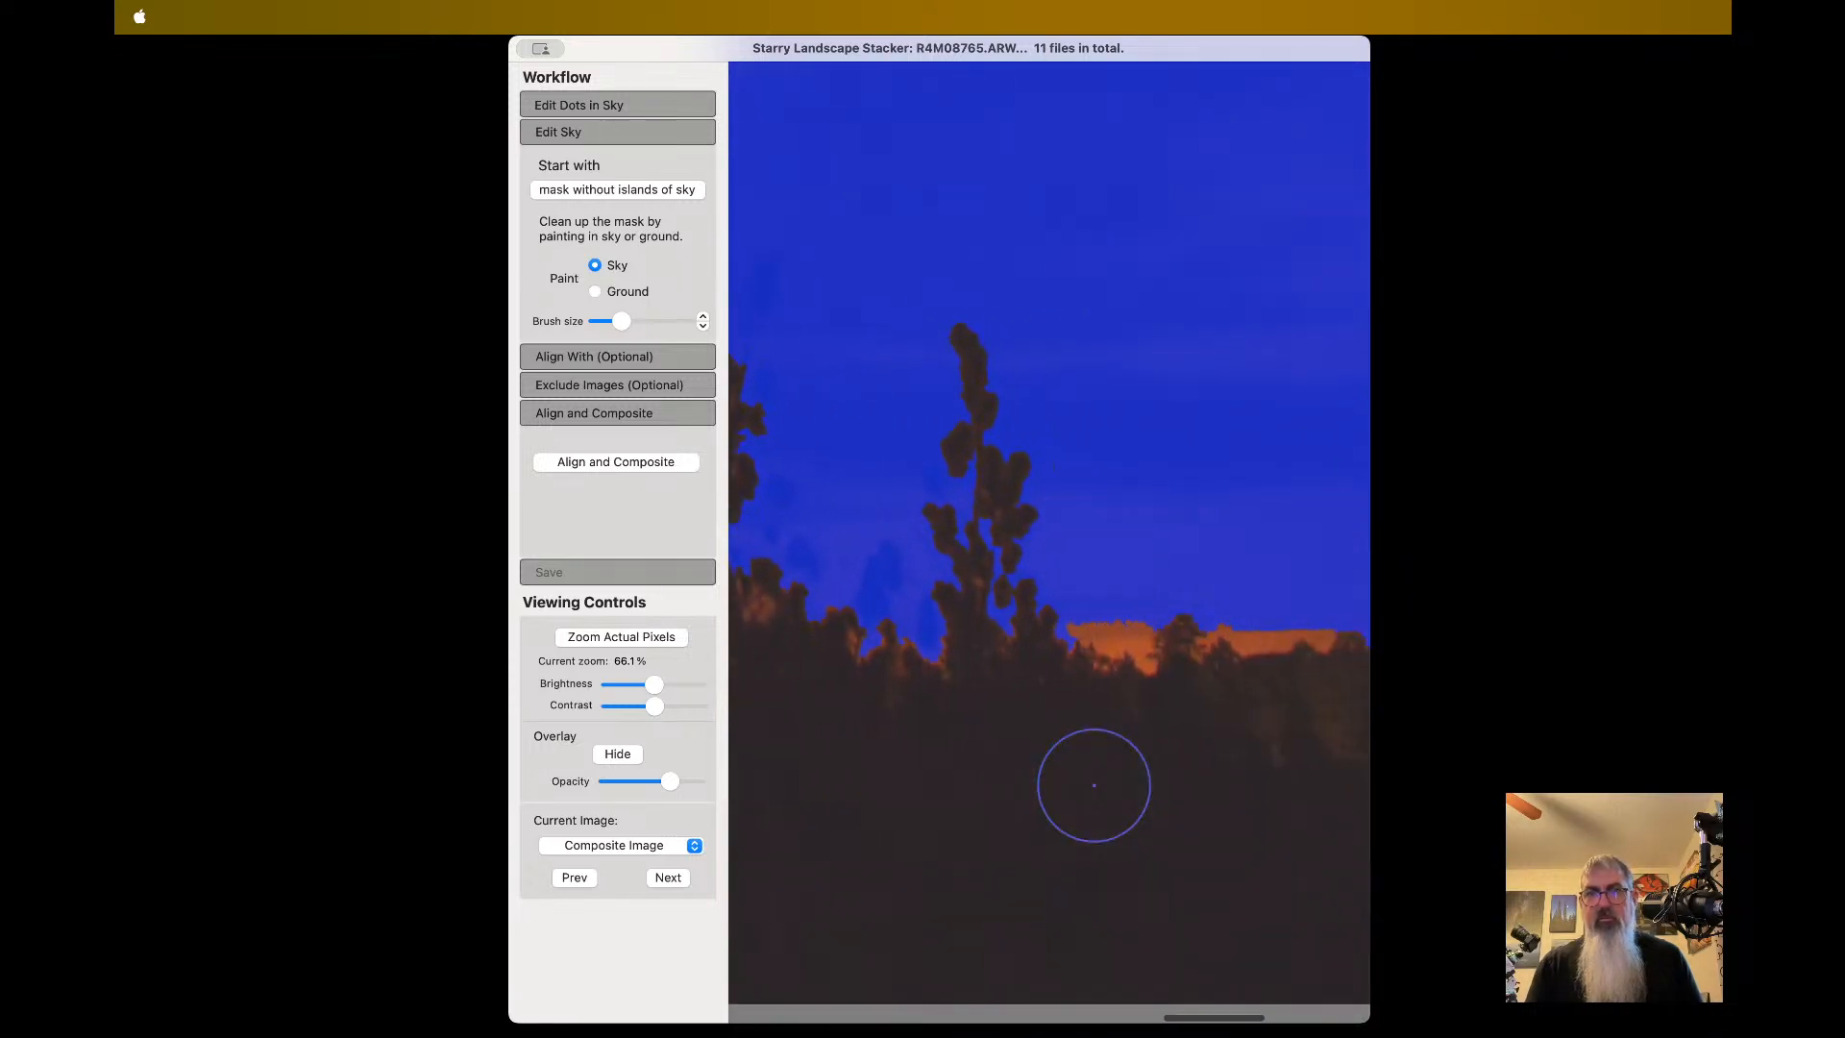
pyautogui.hscroll(5, 1093, 785)
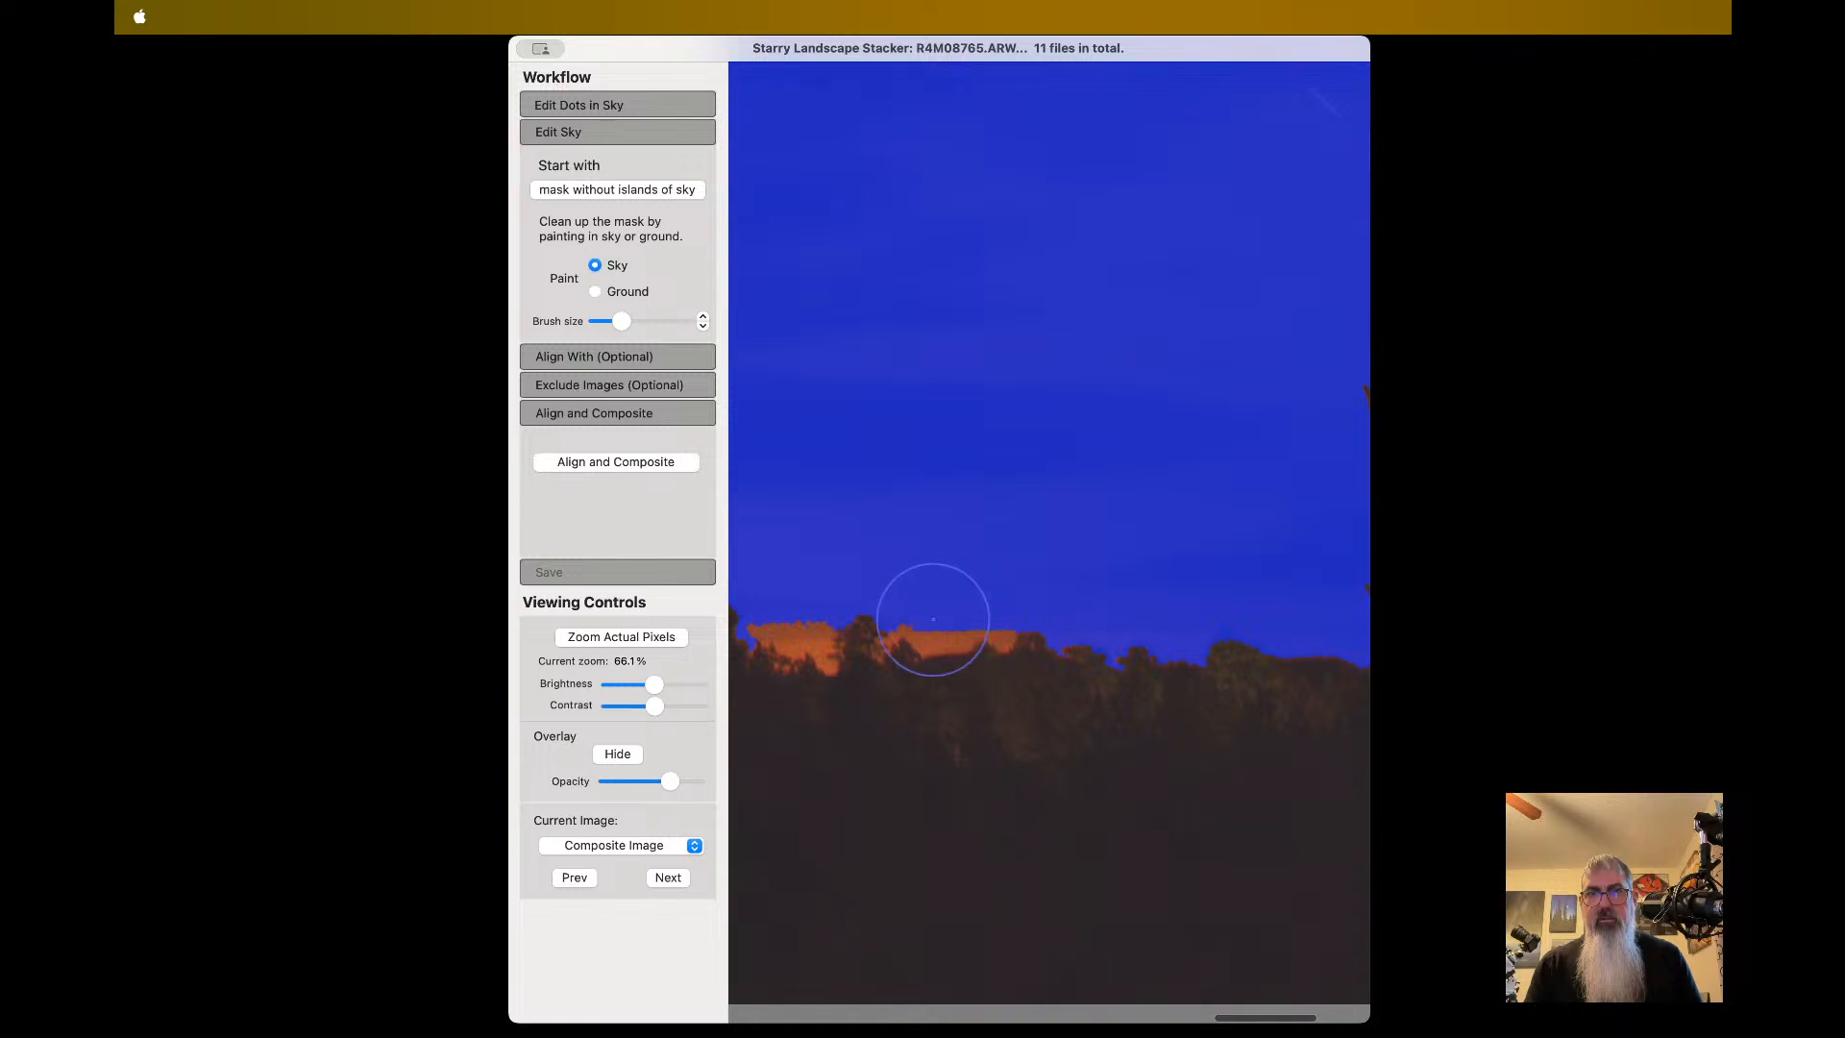
pyautogui.hscroll(5, 964, 607)
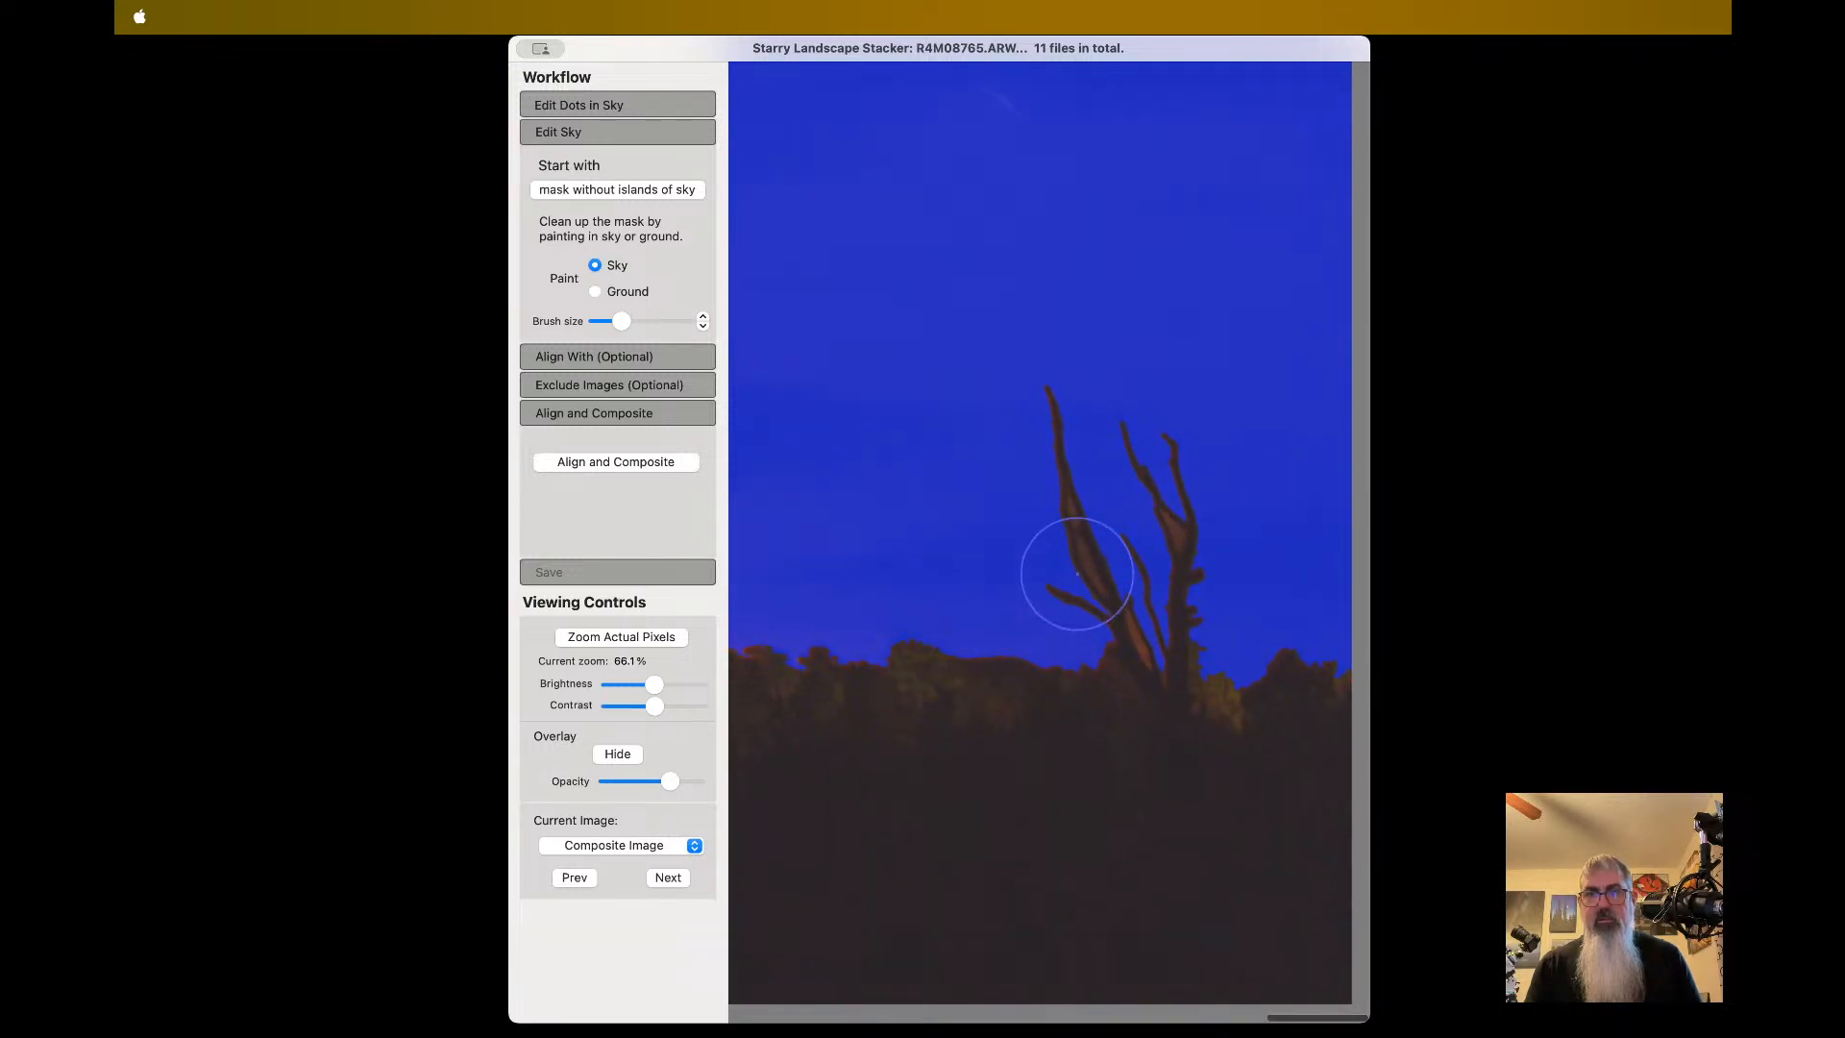
pyautogui.scroll(5, 1243, 688)
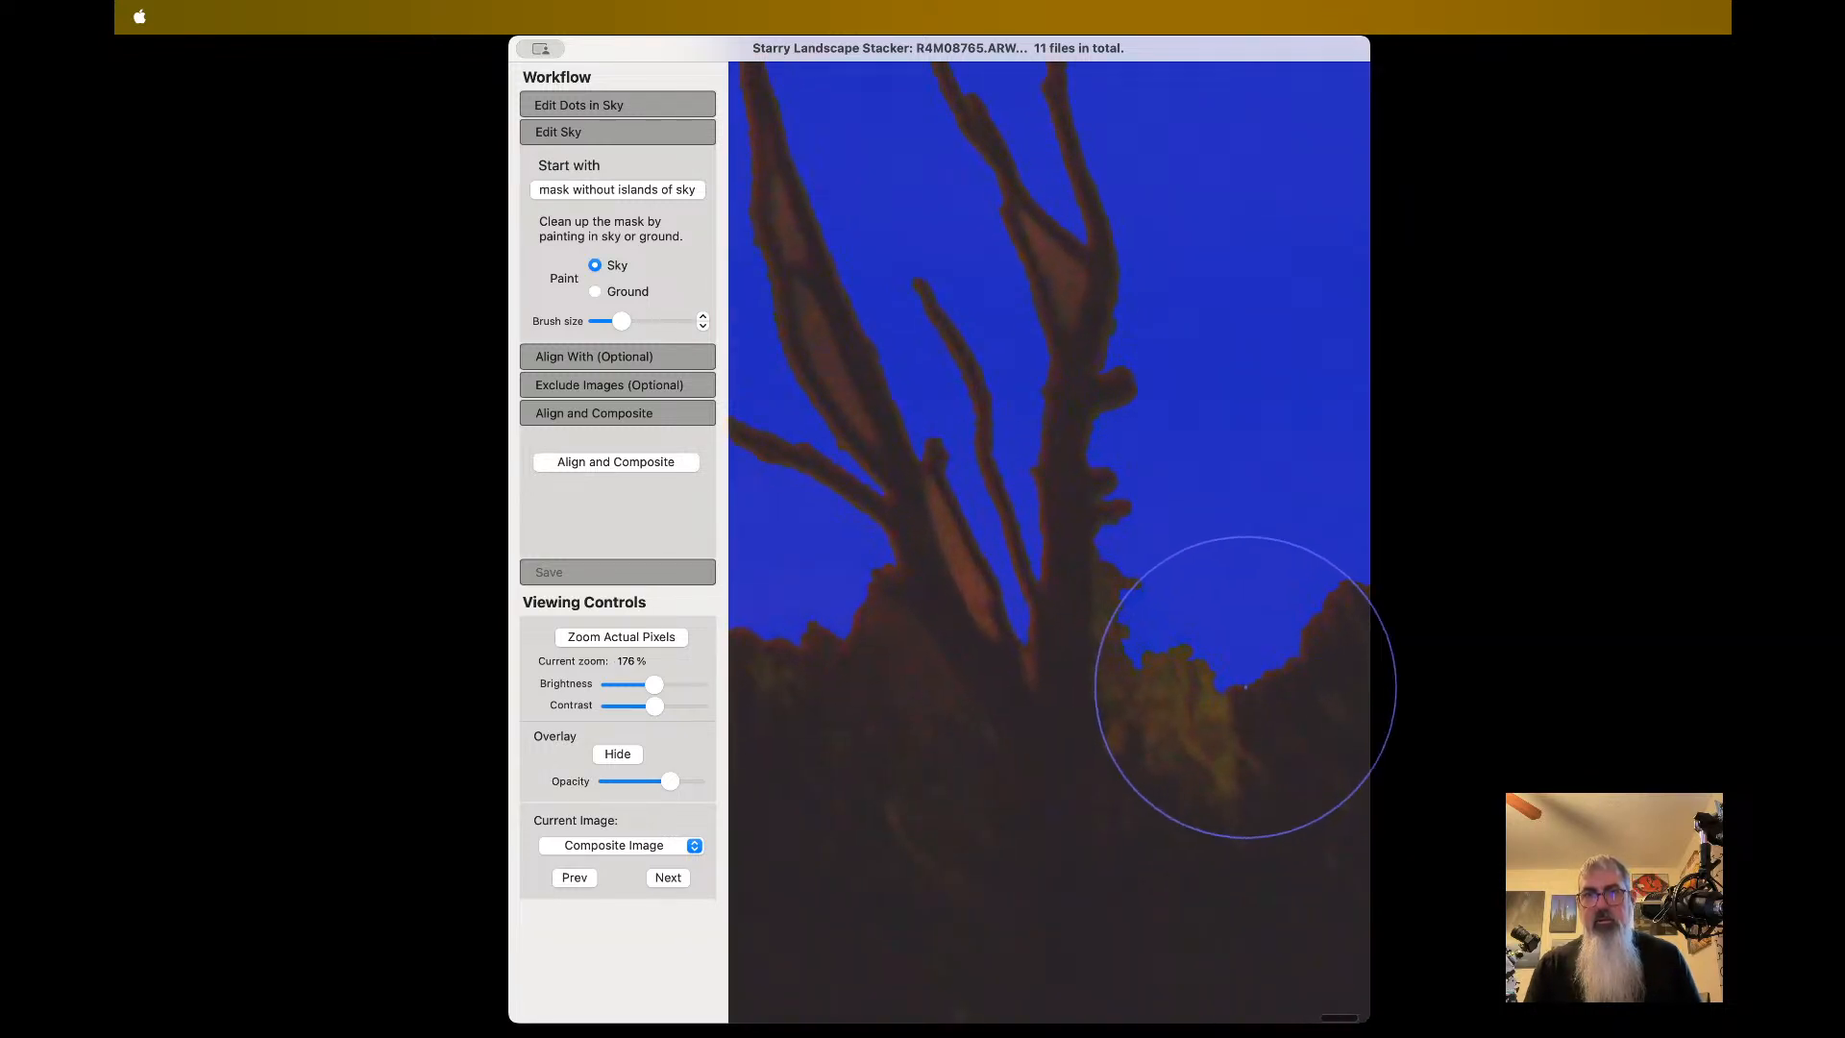
pyautogui.scroll(1, 1245, 687)
pyautogui.press('super+0')
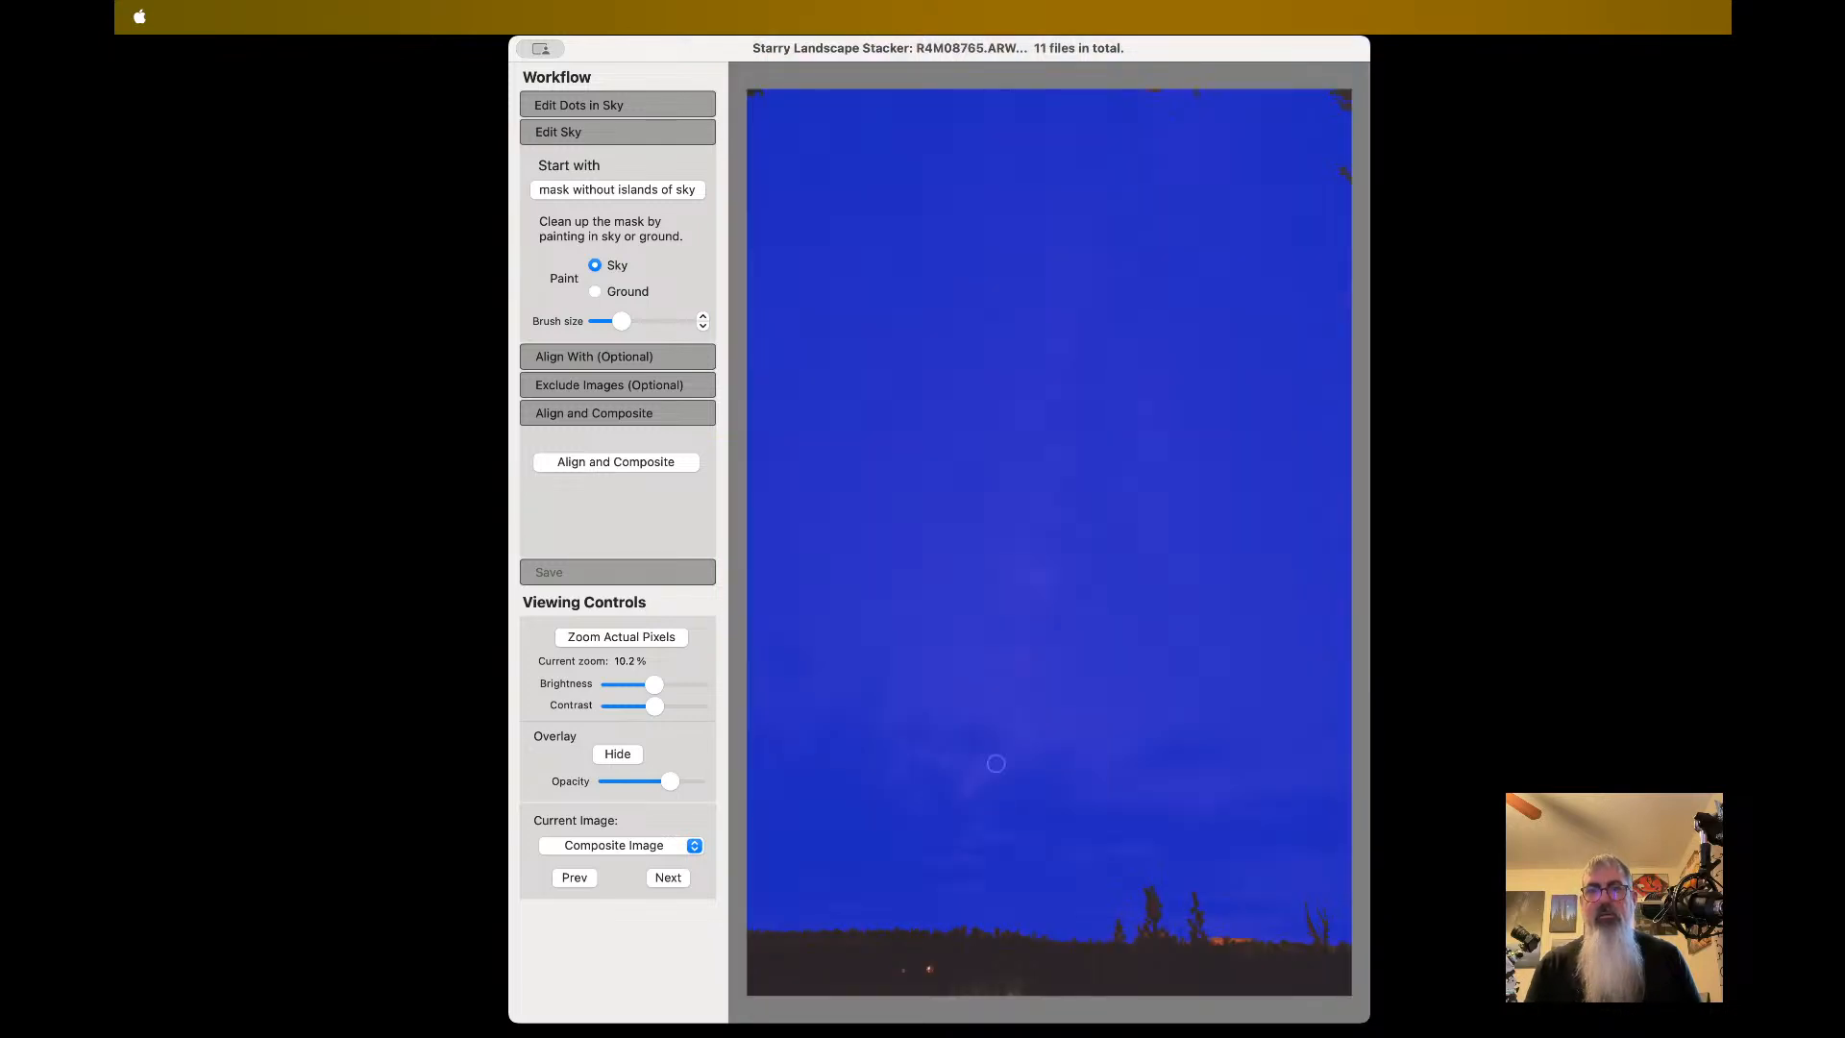
# - Check the sky mask across the open sky and down to the horizon, and run Align and Composite on the images
pyautogui.scroll(3, 995, 762)
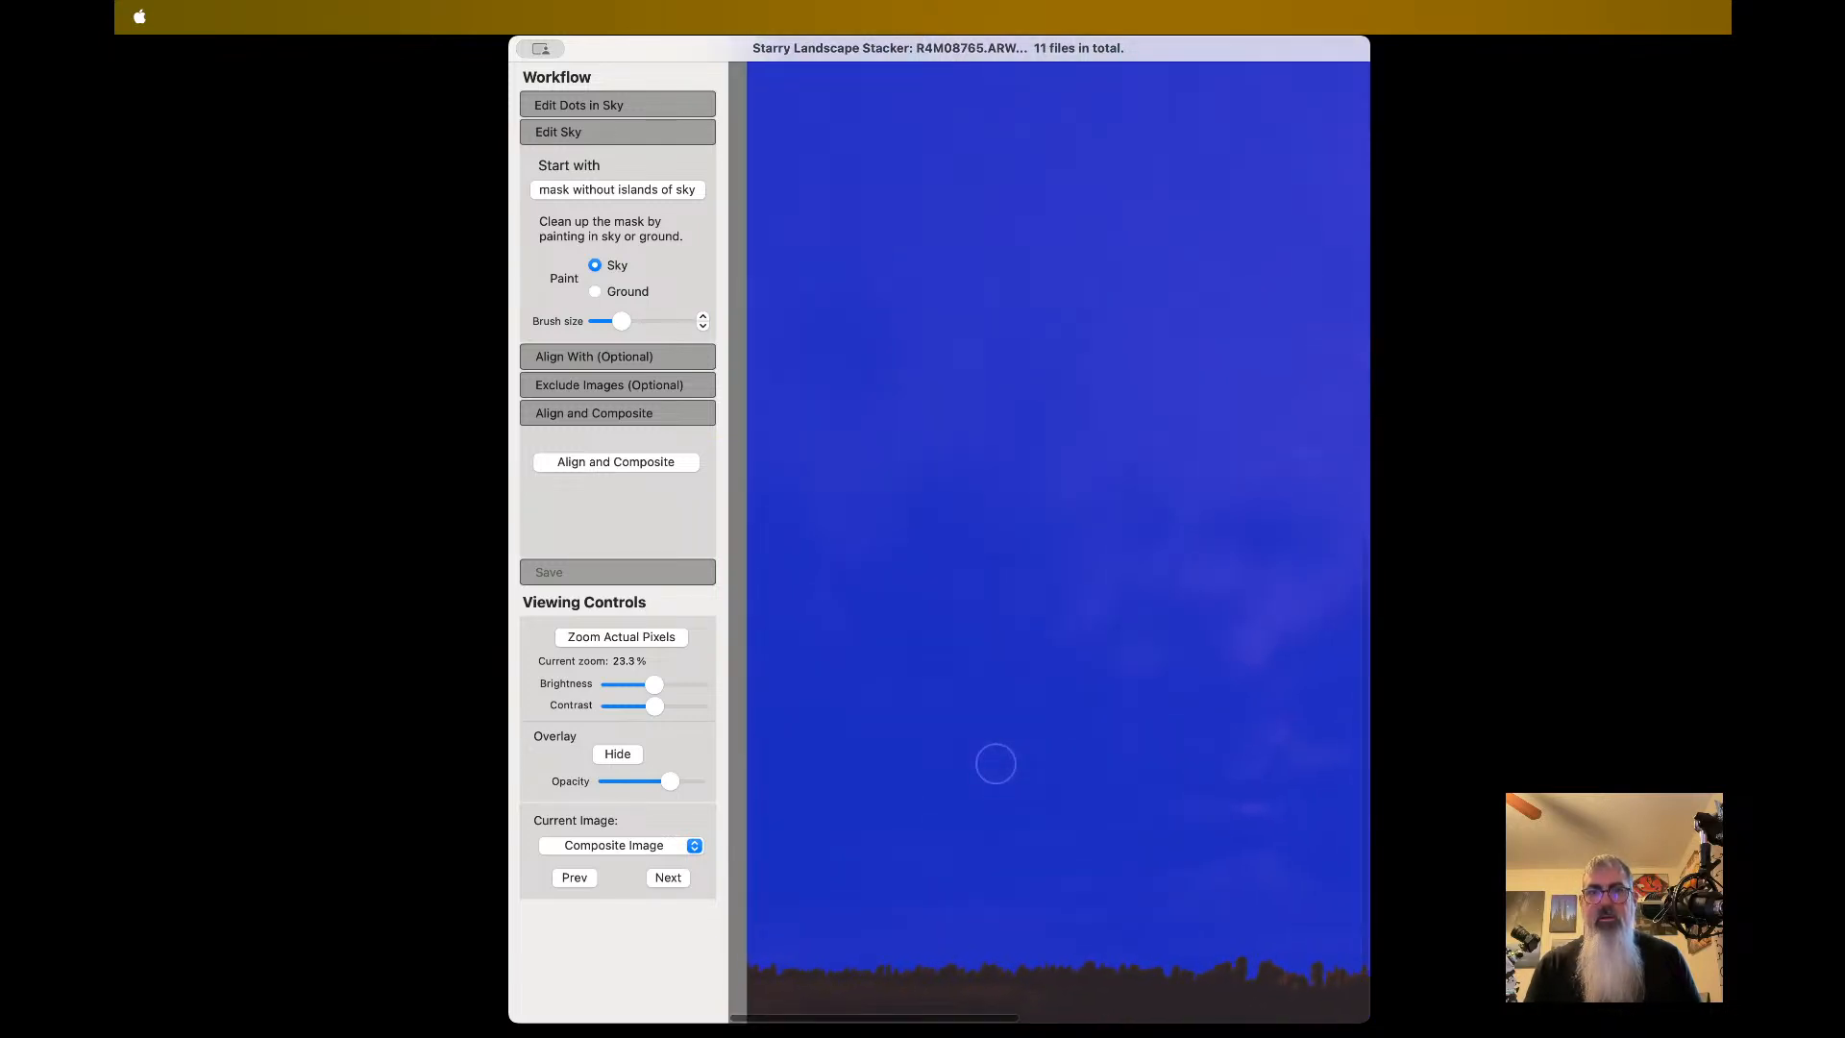
pyautogui.scroll(5, 995, 762)
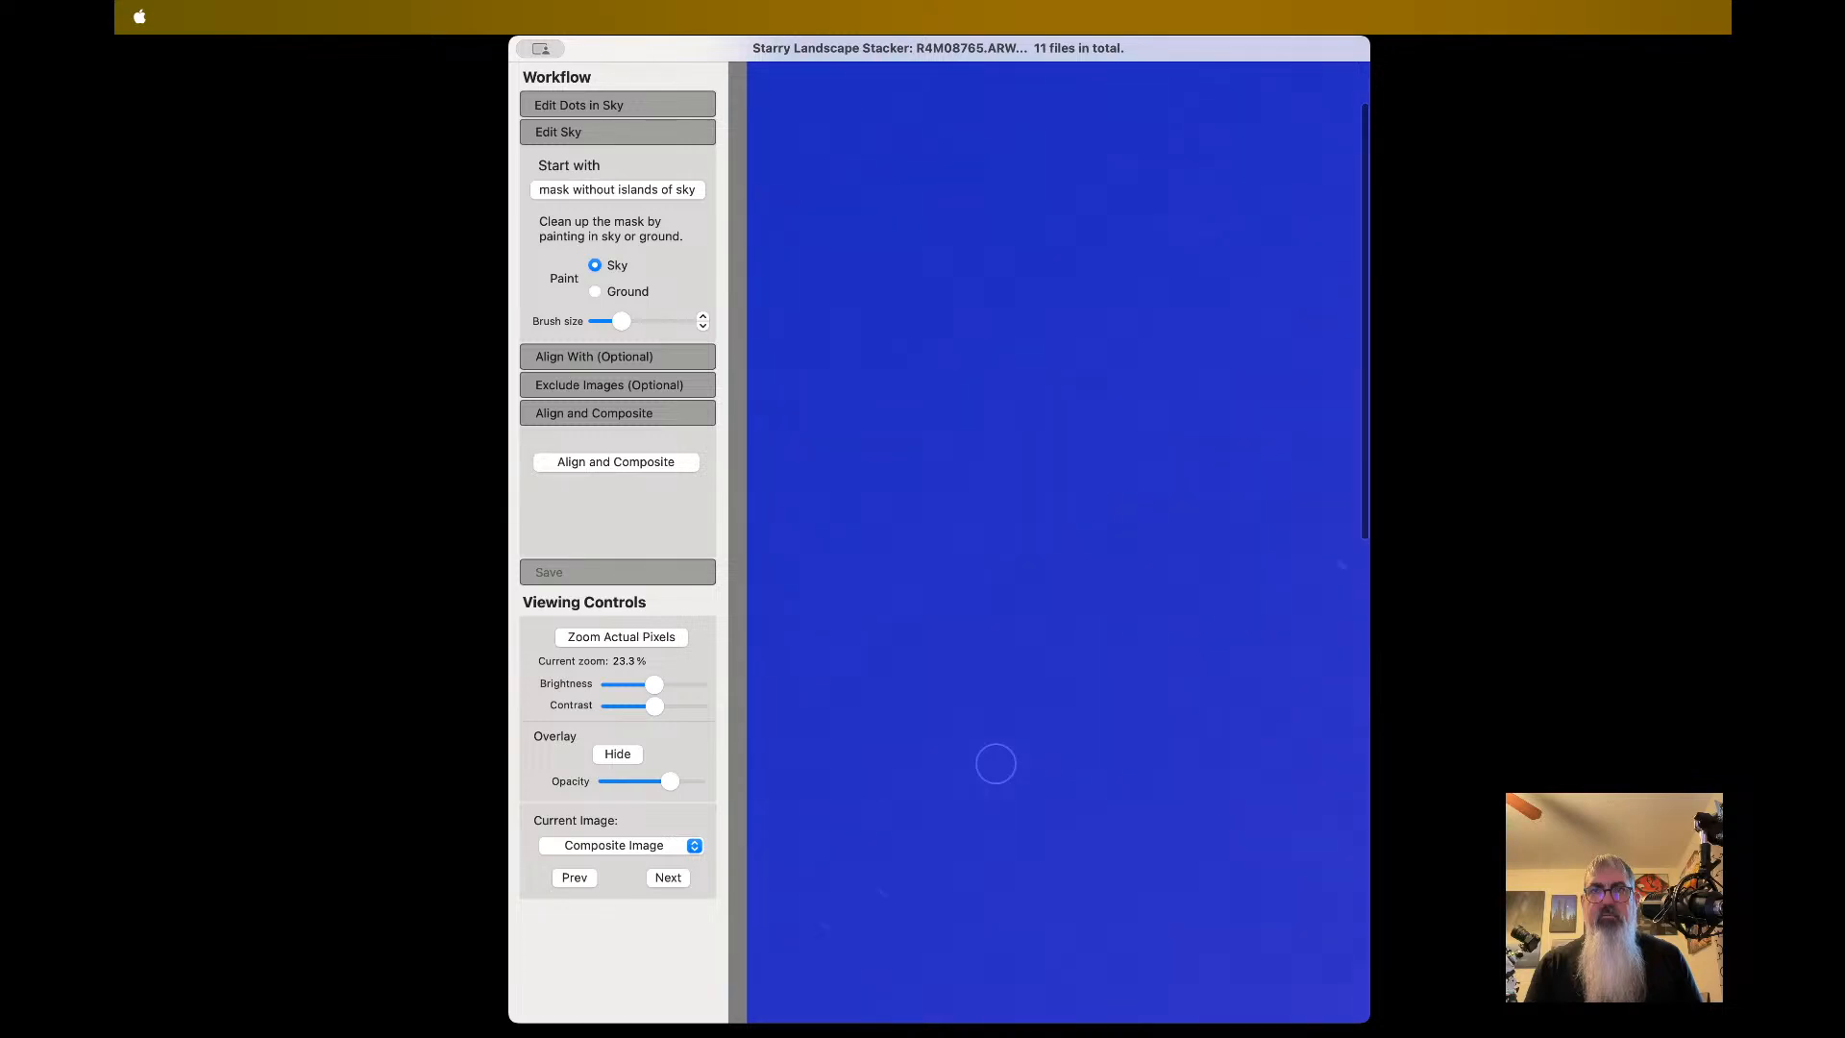
pyautogui.scroll(-3, 996, 763)
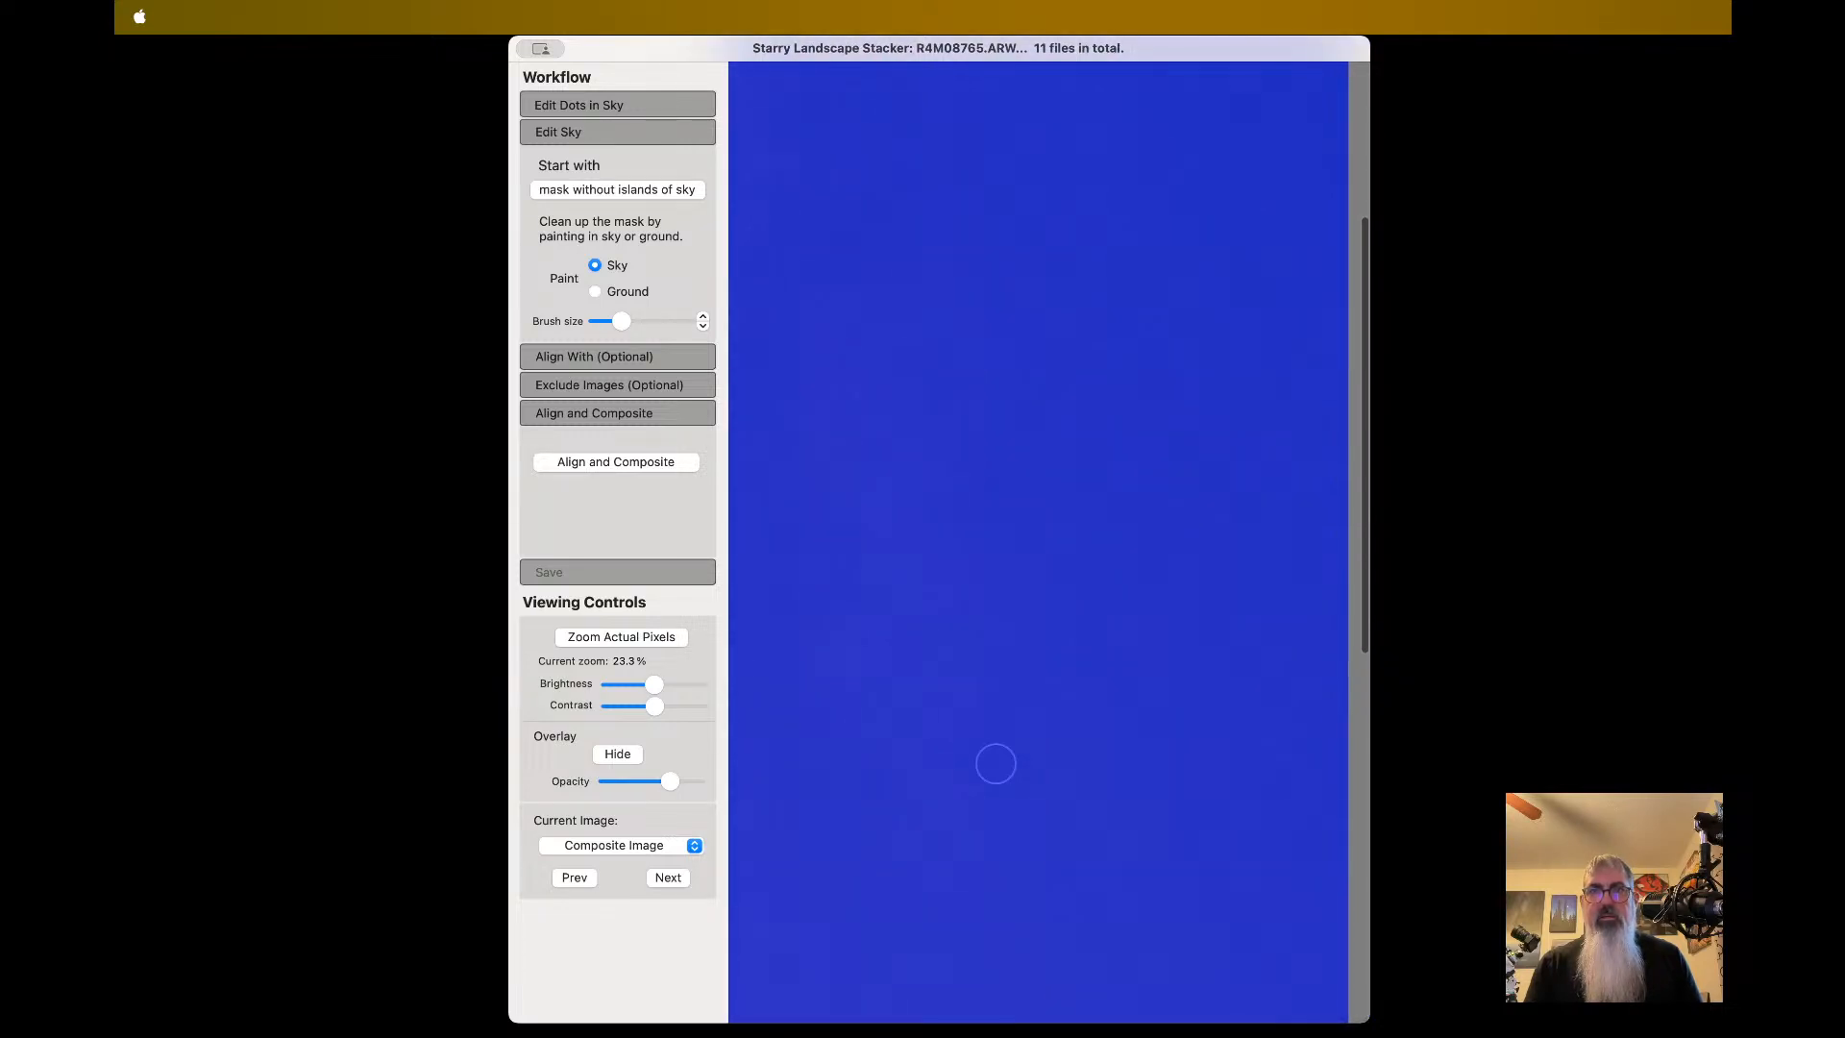
pyautogui.scroll(-5, 995, 763)
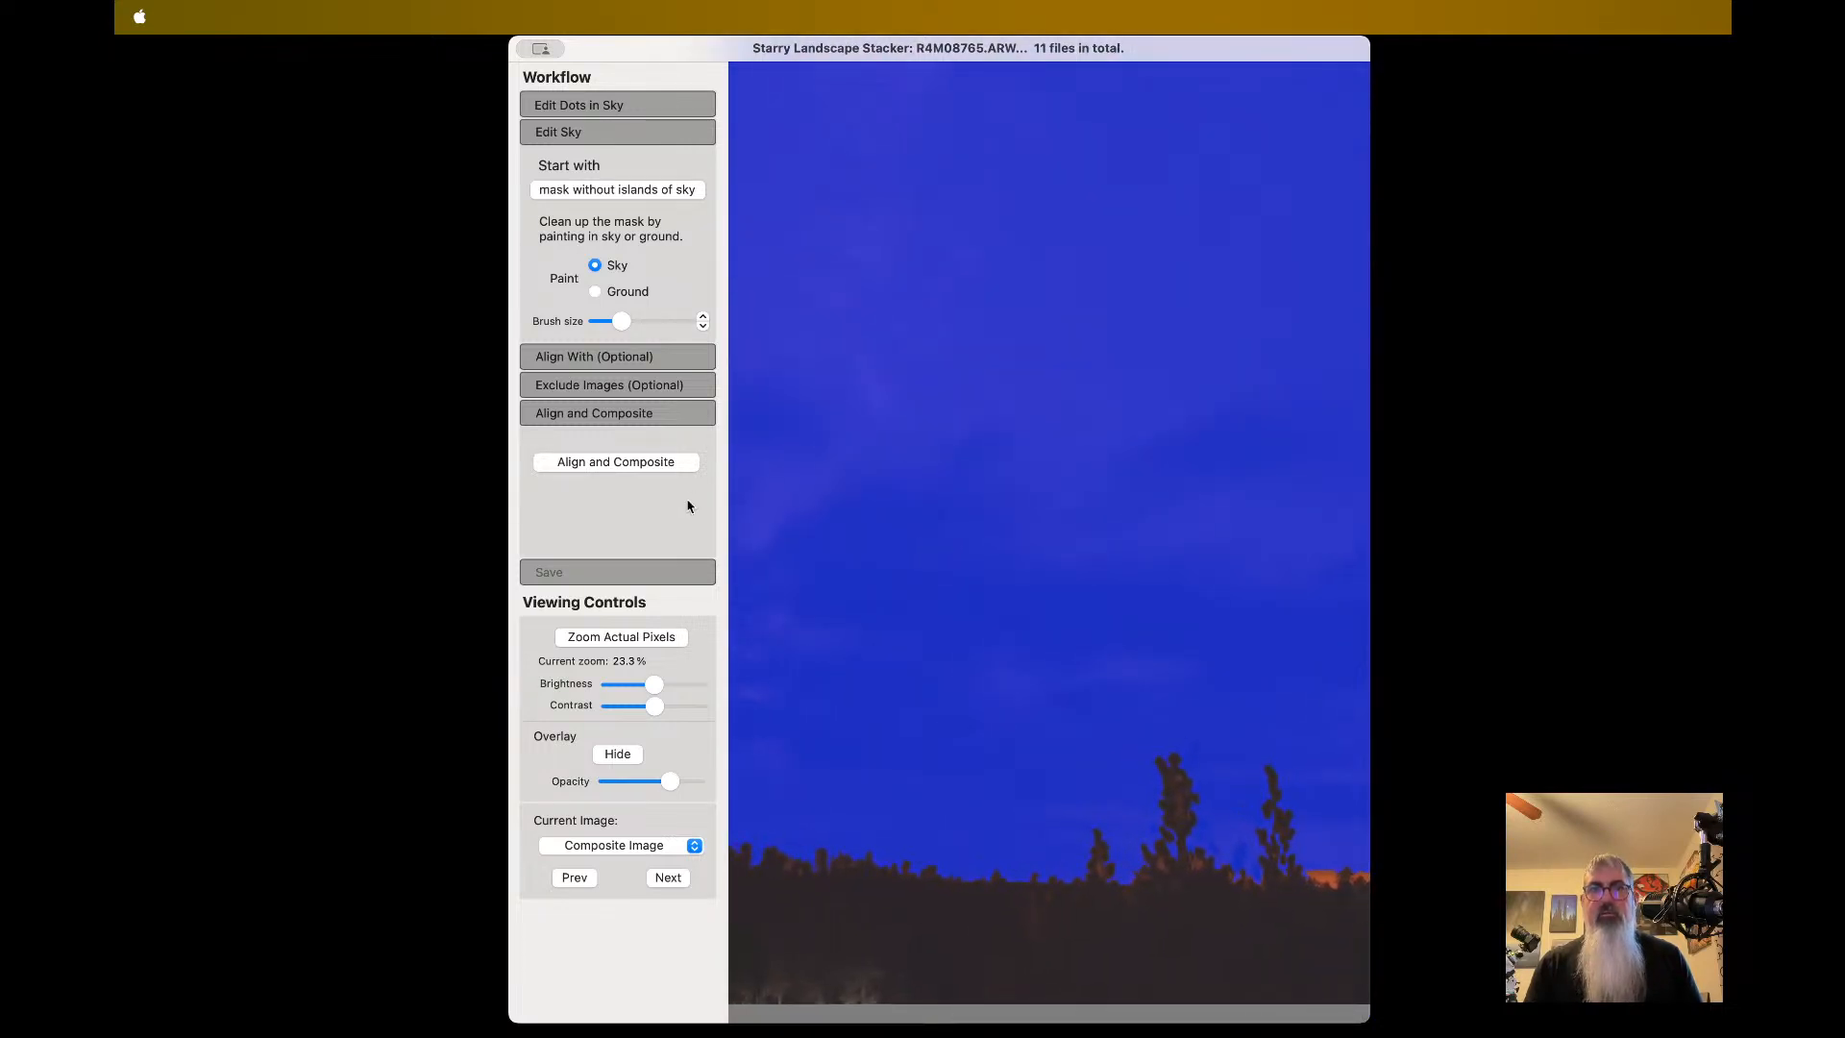
pyautogui.click(663, 462)
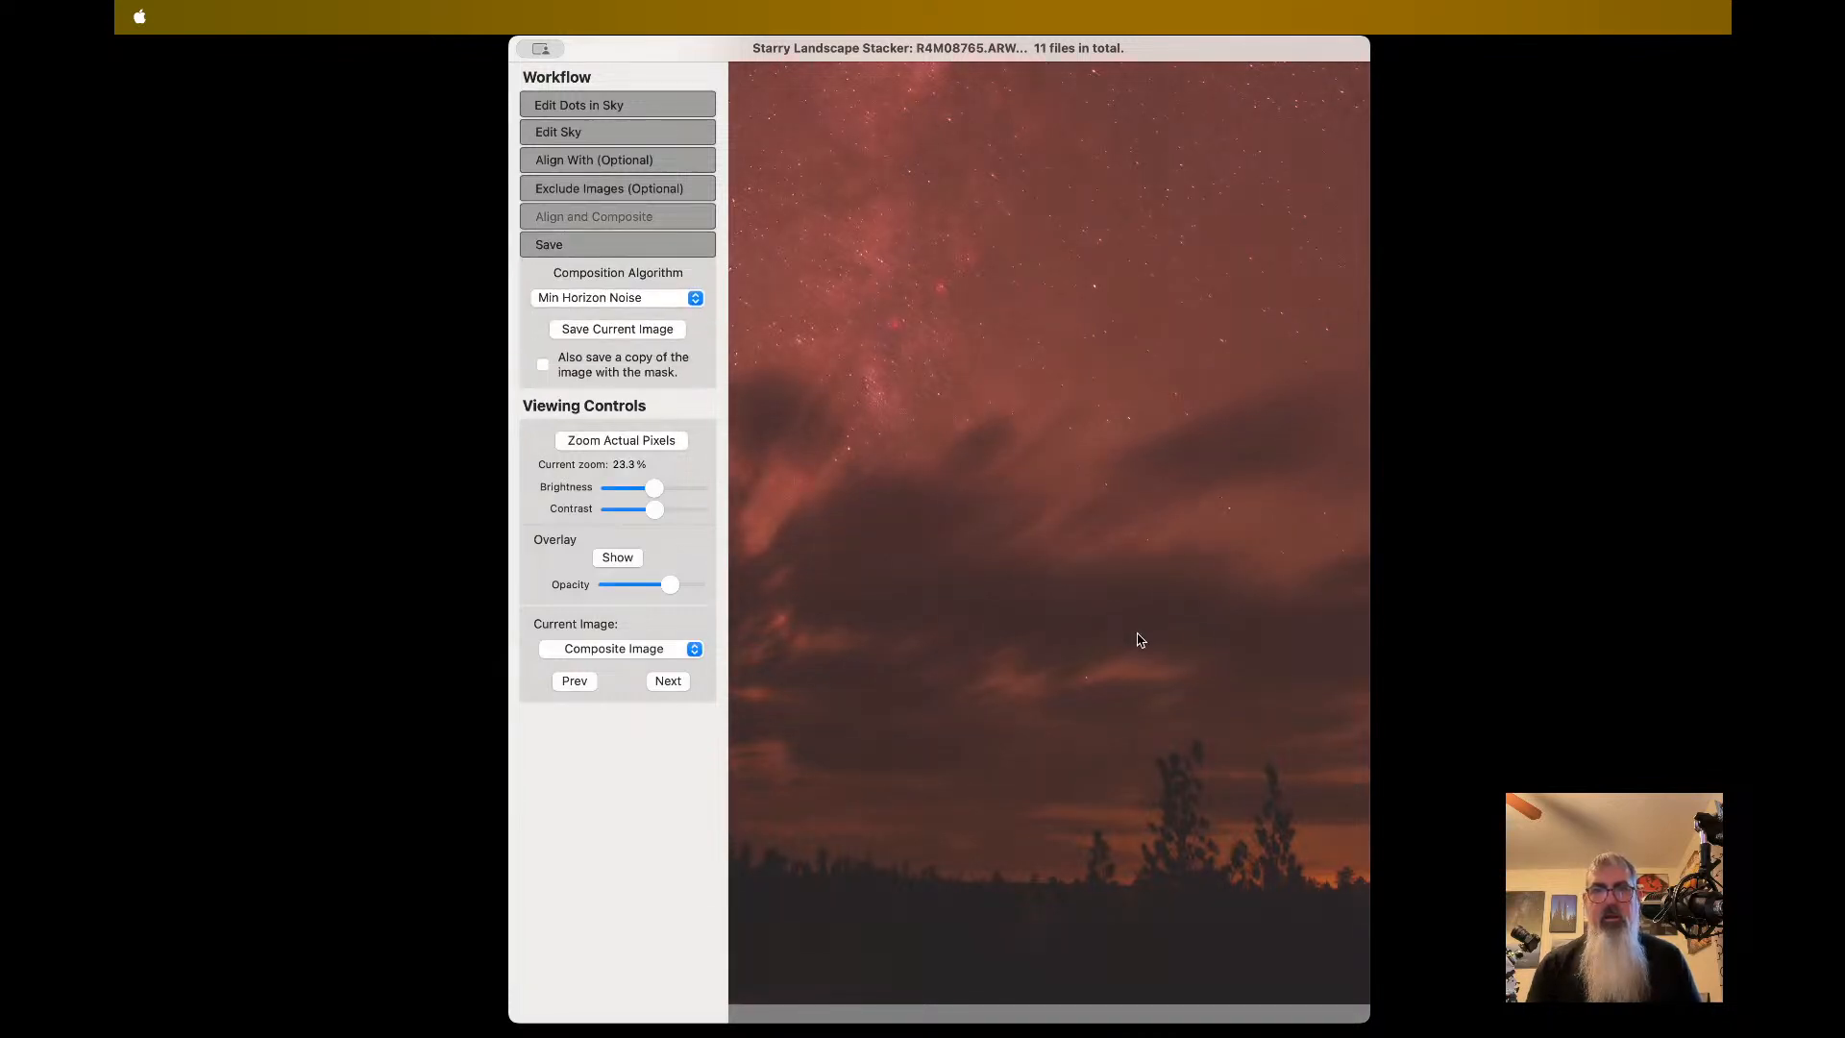
# - Examine the composite image's stars, Milky Way core and dark cloud bank for stacking quality
pyautogui.scroll(5, 1137, 633)
pyautogui.scroll(-5, 1131, 638)
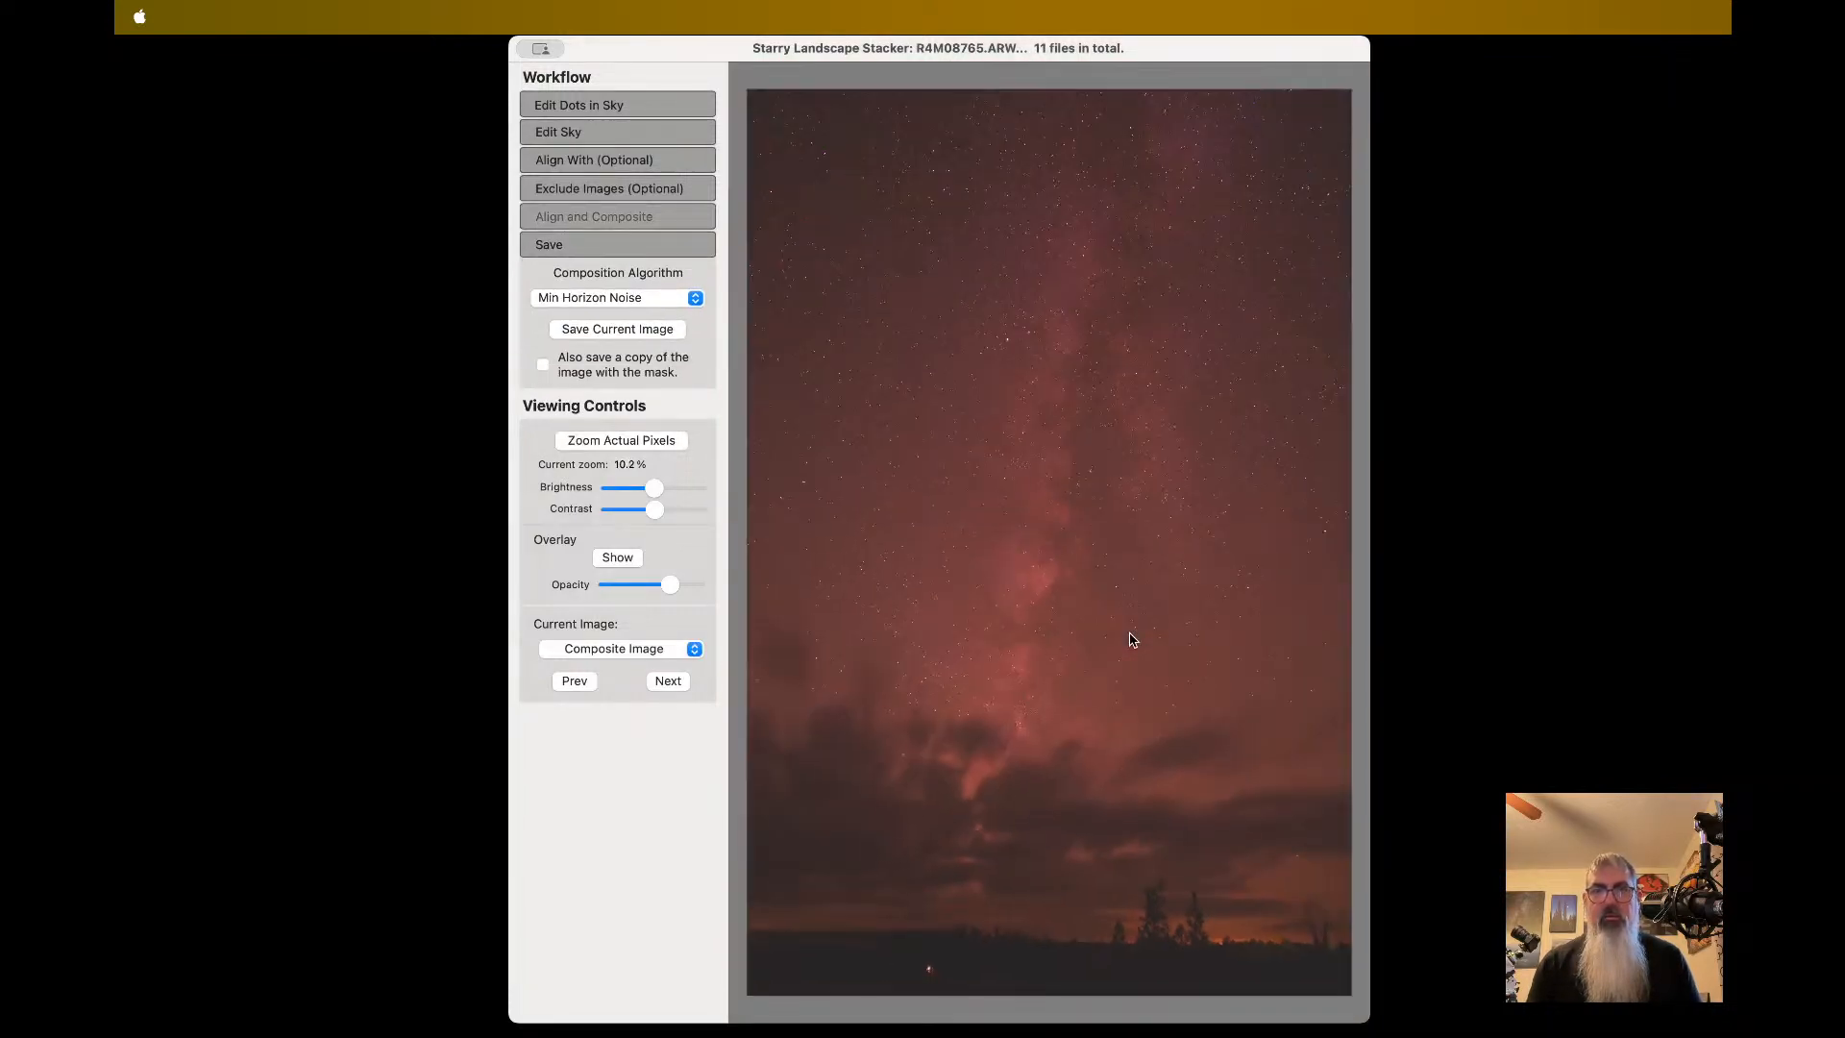
pyautogui.scroll(1, 1110, 756)
pyautogui.scroll(2, 1110, 756)
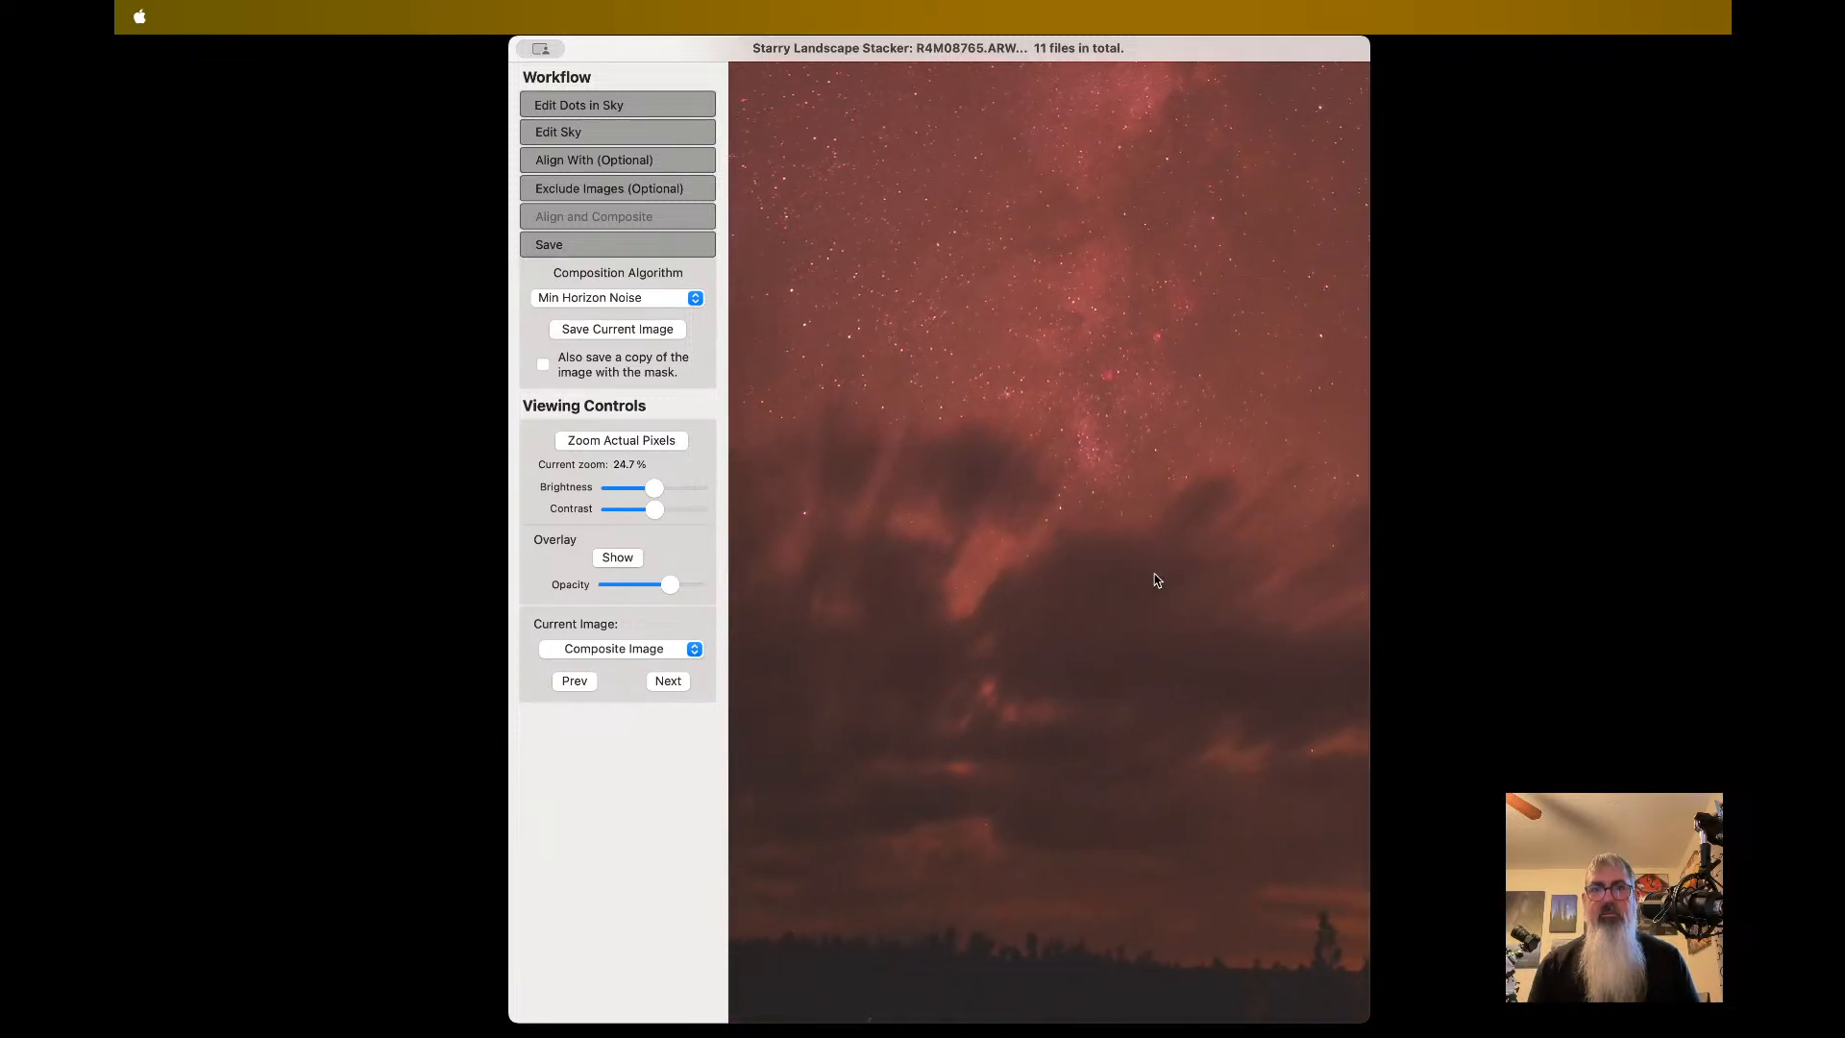
pyautogui.hscroll(-3, 1026, 613)
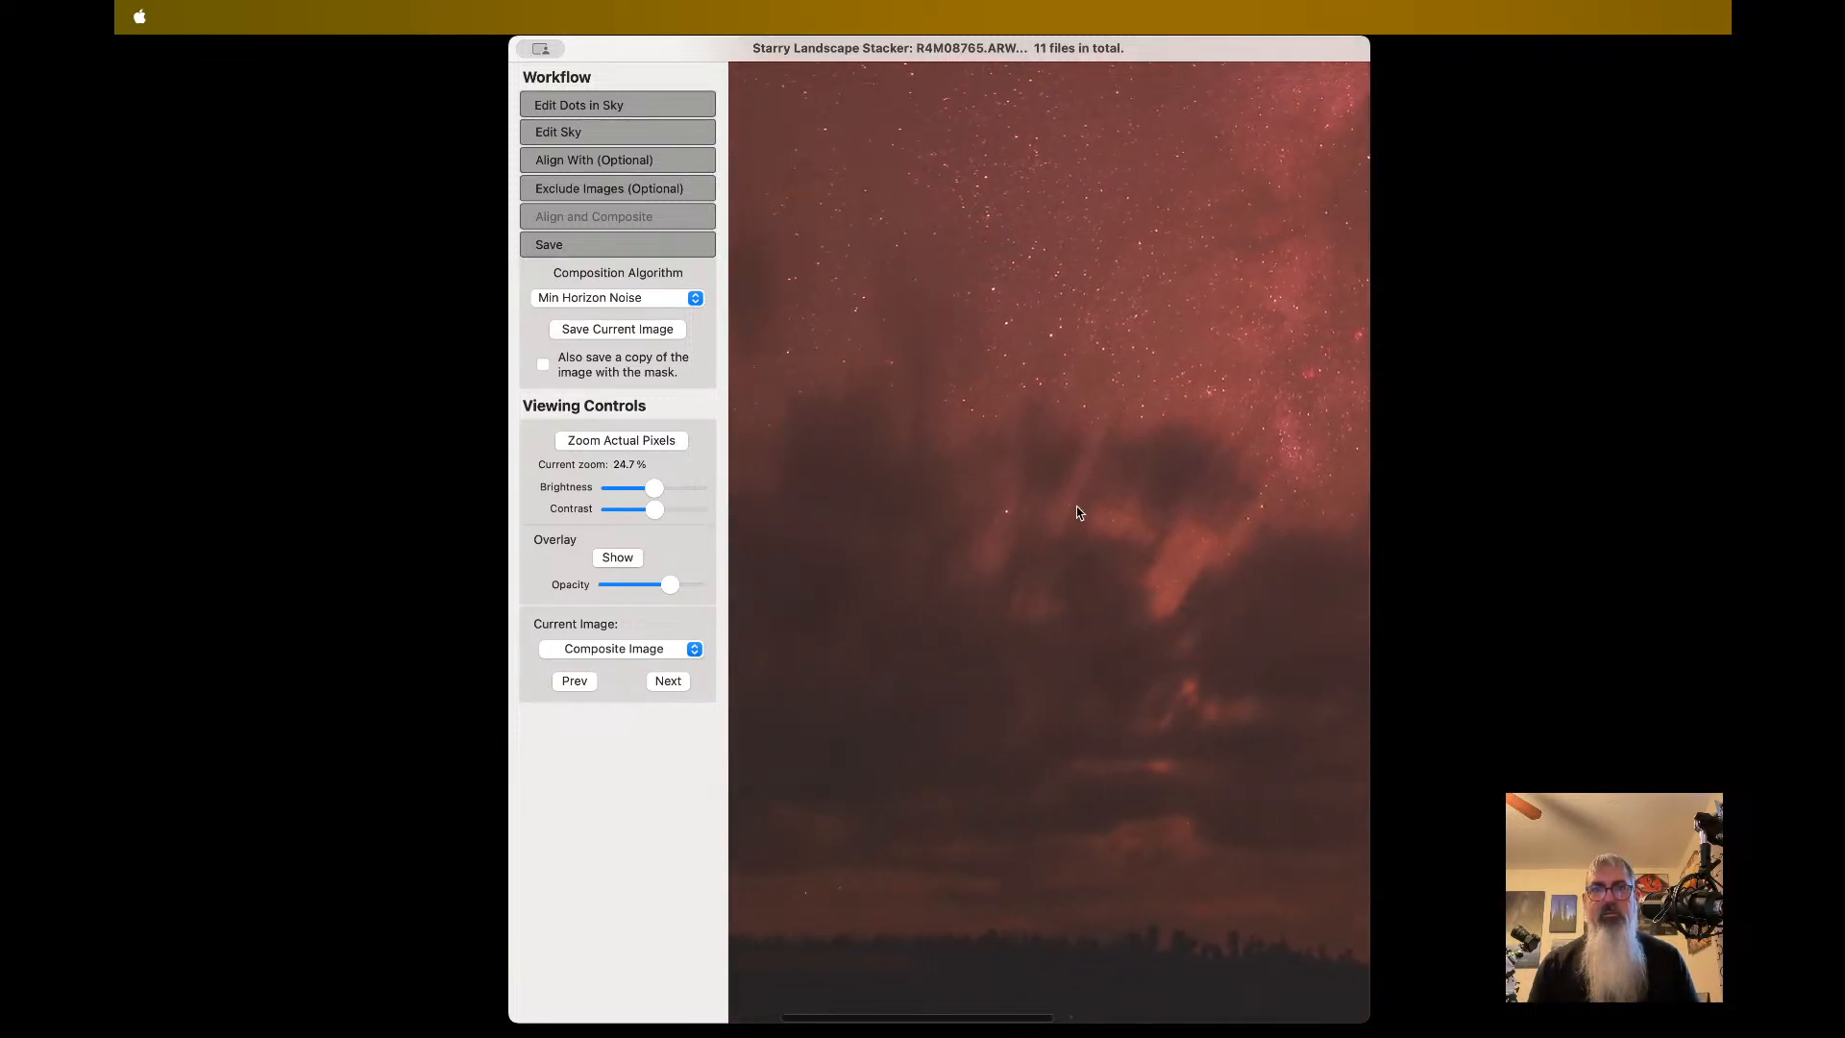
pyautogui.scroll(-2, 996, 576)
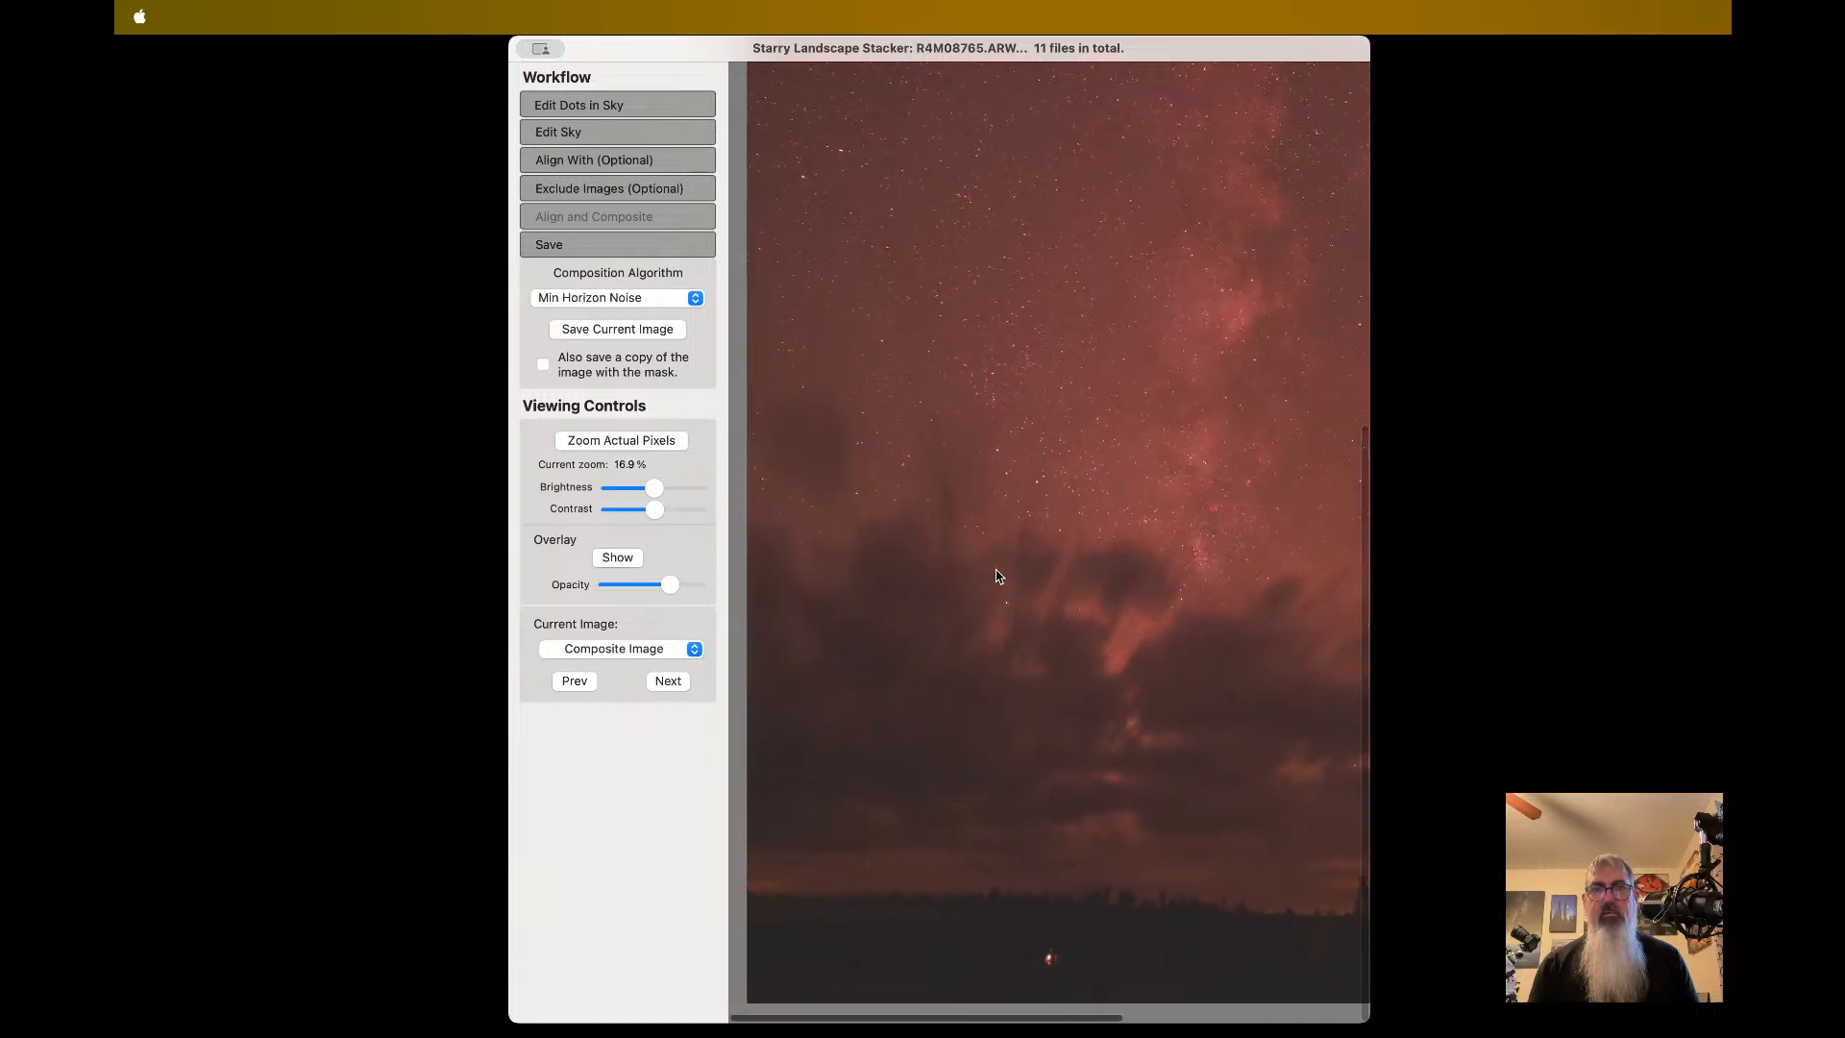
pyautogui.scroll(3, 996, 577)
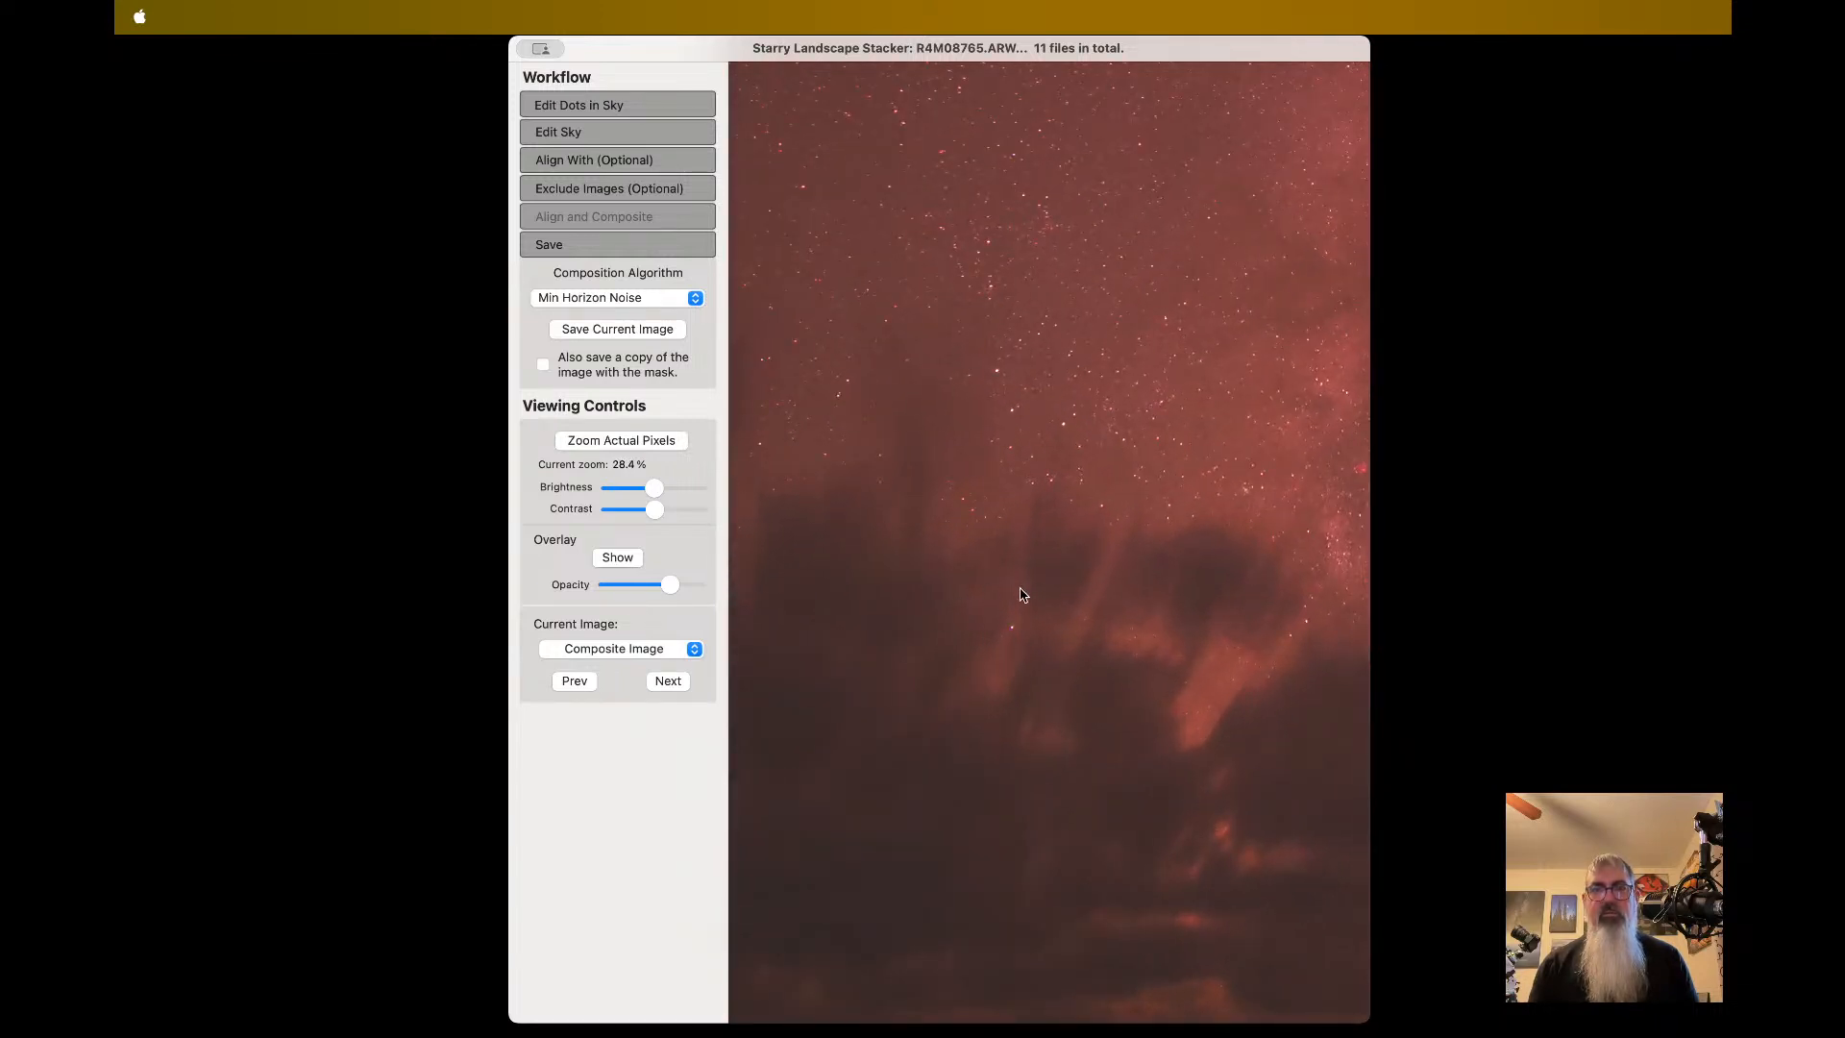
pyautogui.scroll(-5, 991, 651)
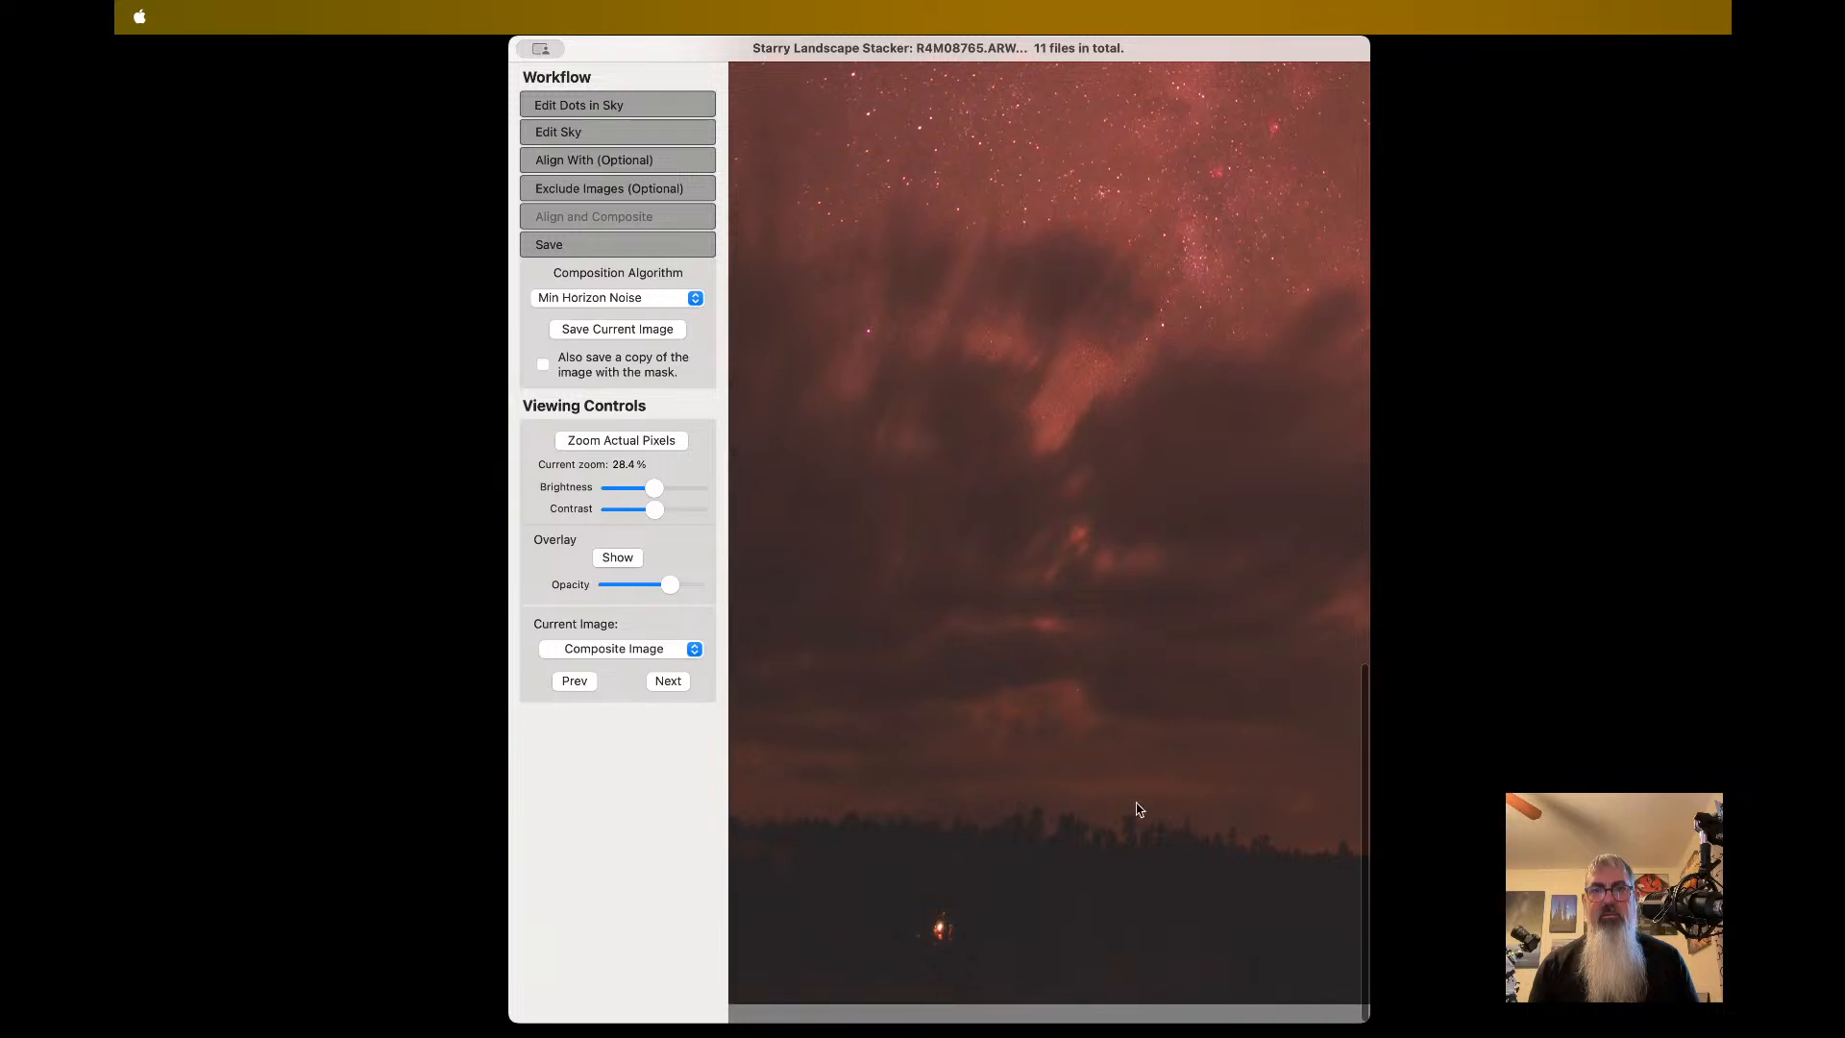
# - Inspect the pines, orange horizon and bare tree in the composite, and return to the full image view
pyautogui.hscroll(5, 1091, 803)
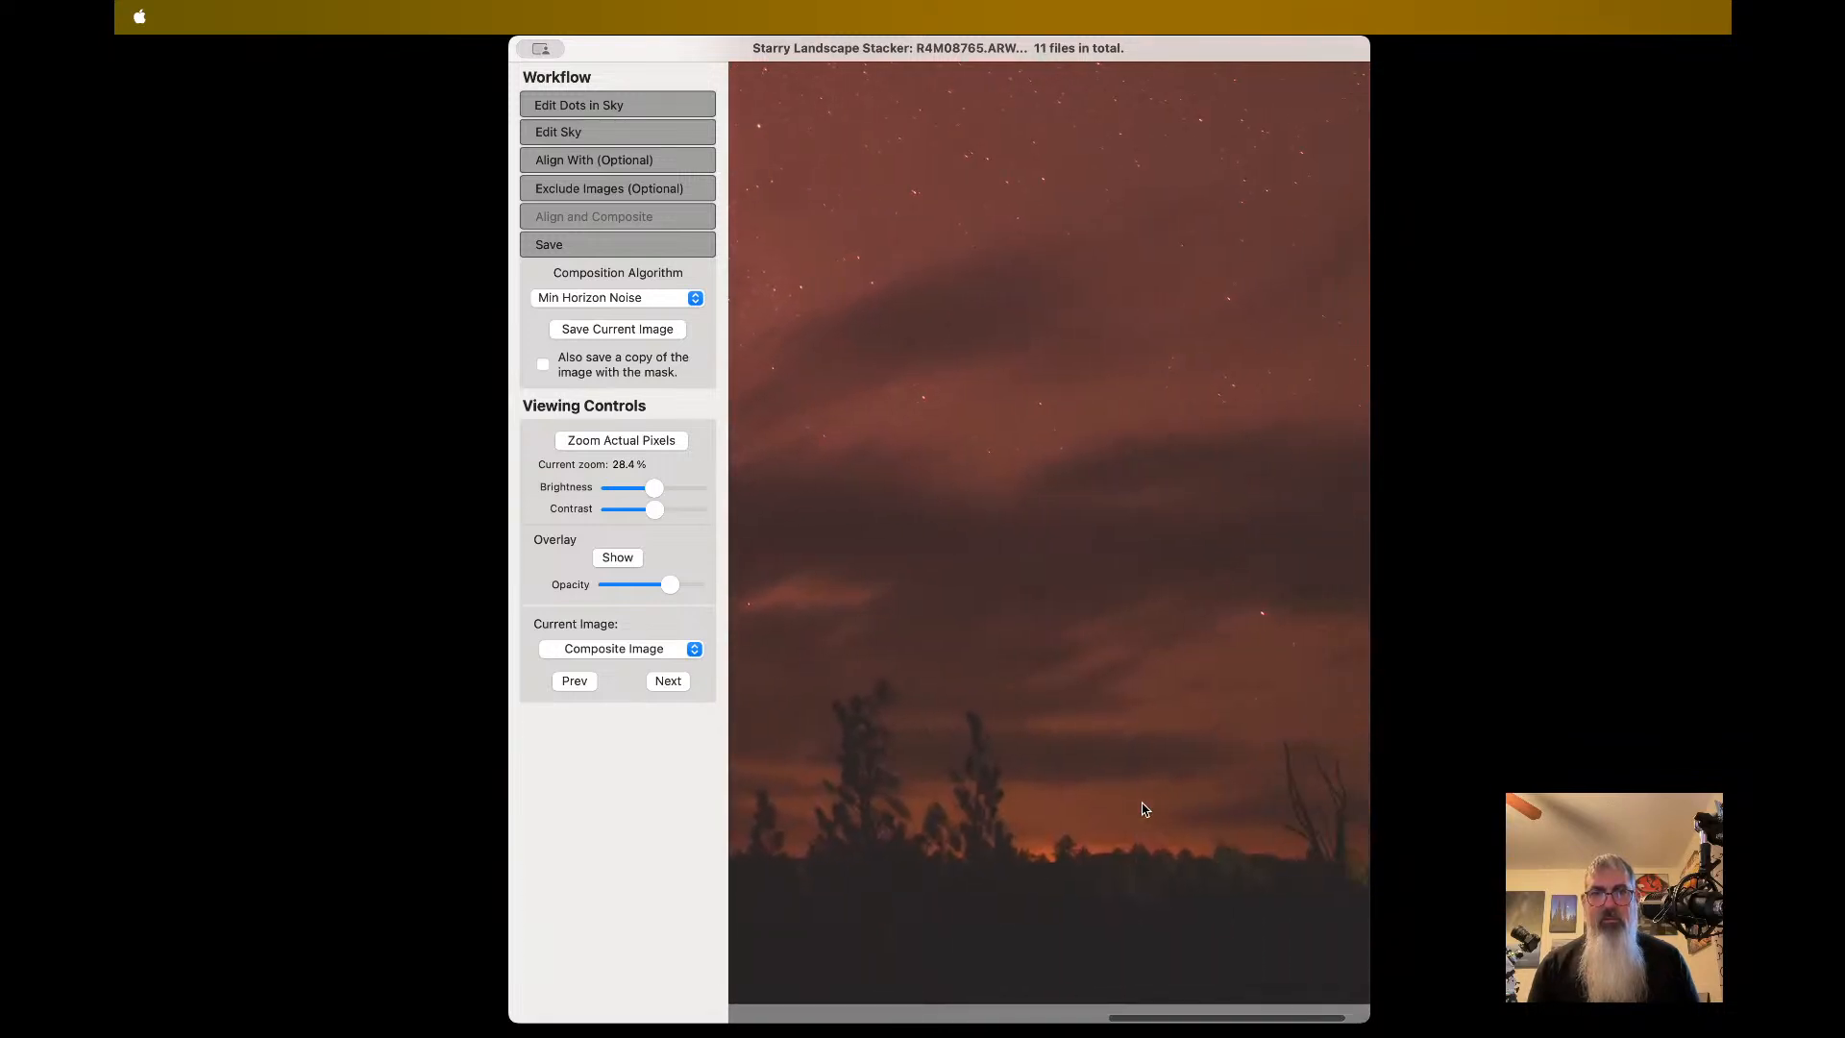
pyautogui.scroll(7, 916, 780)
pyautogui.scroll(-3, 916, 781)
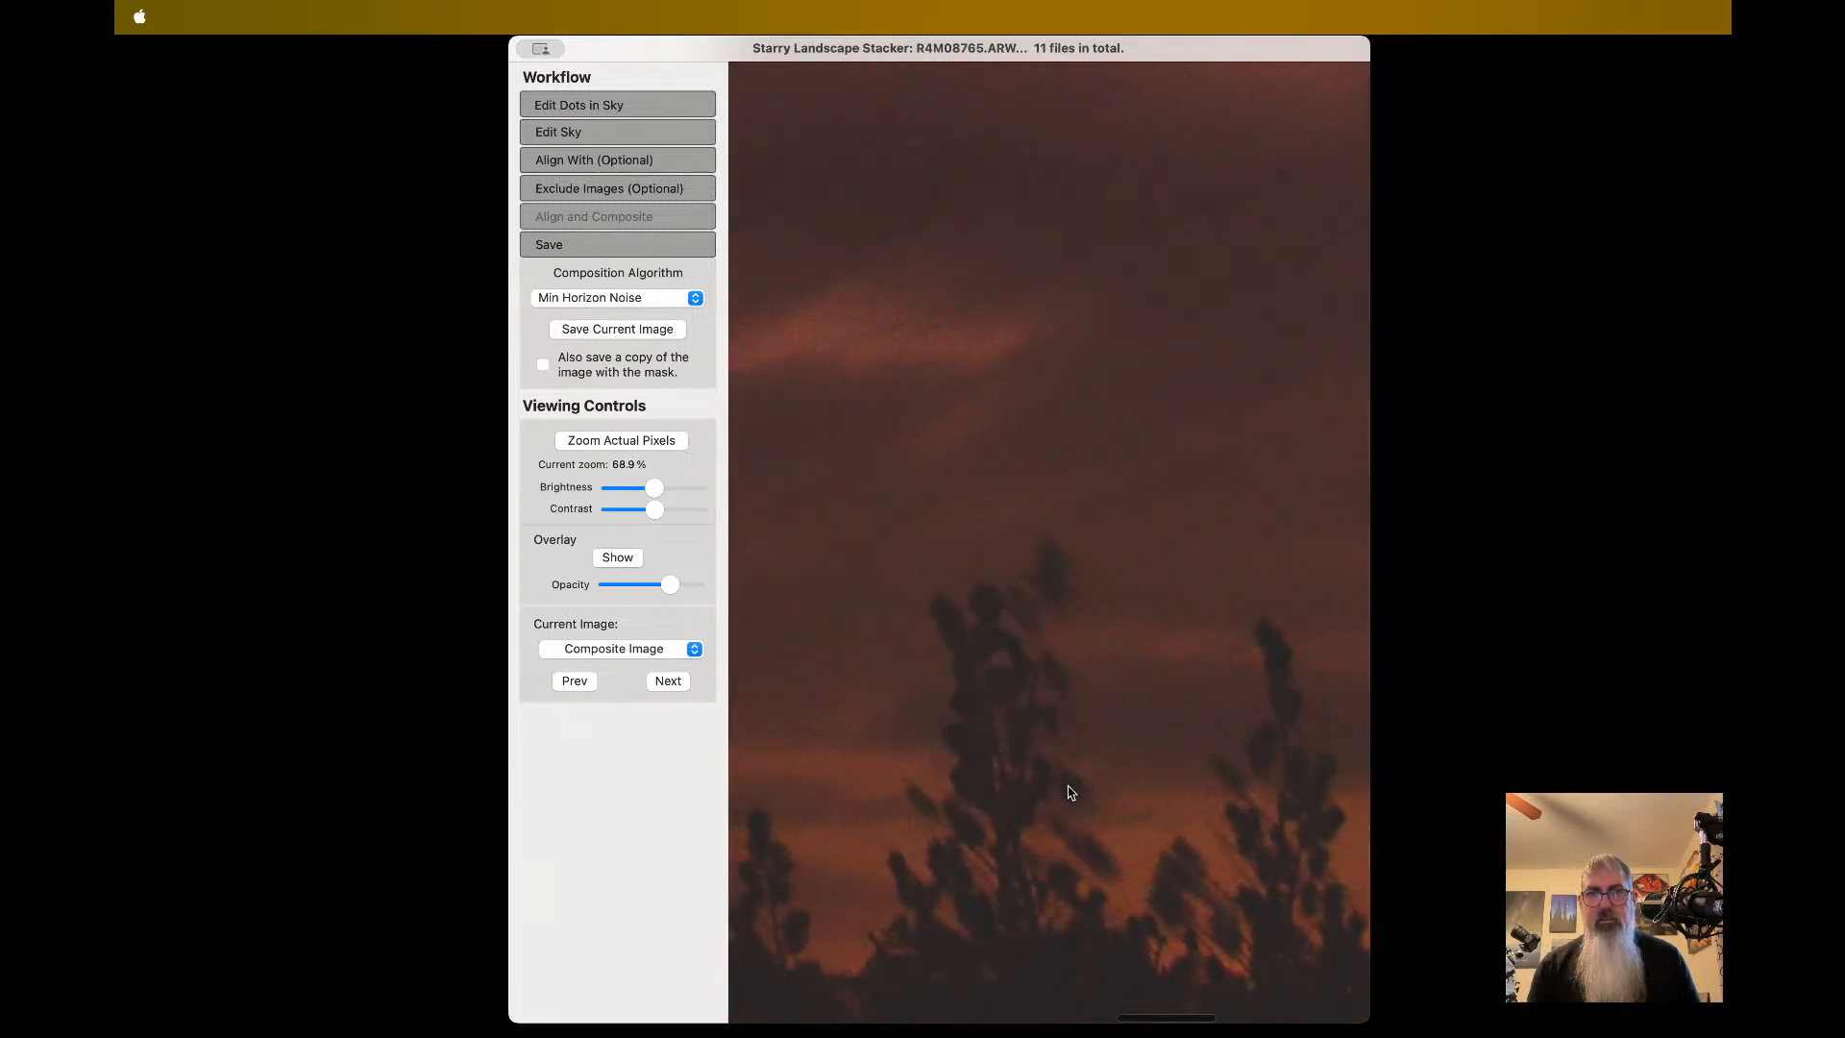
pyautogui.scroll(-1, 1144, 835)
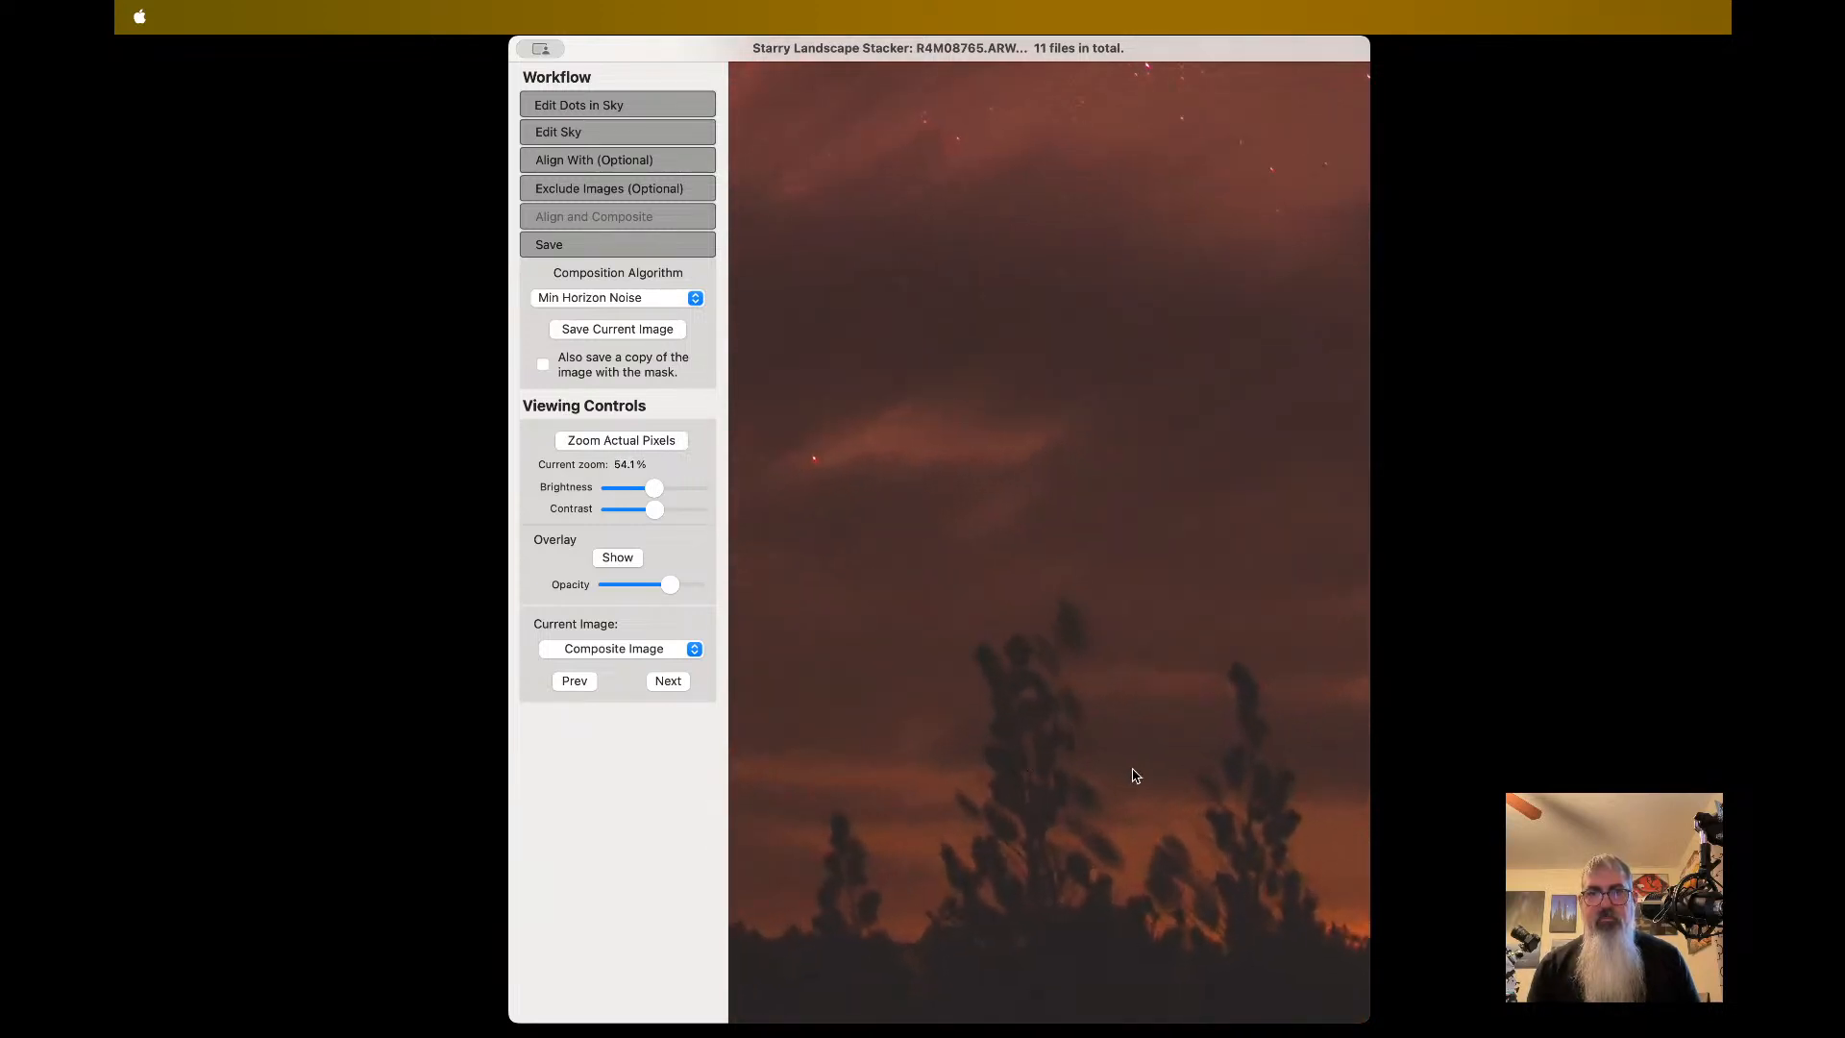
pyautogui.scroll(-1, 1135, 776)
pyautogui.hscroll(5, 1134, 776)
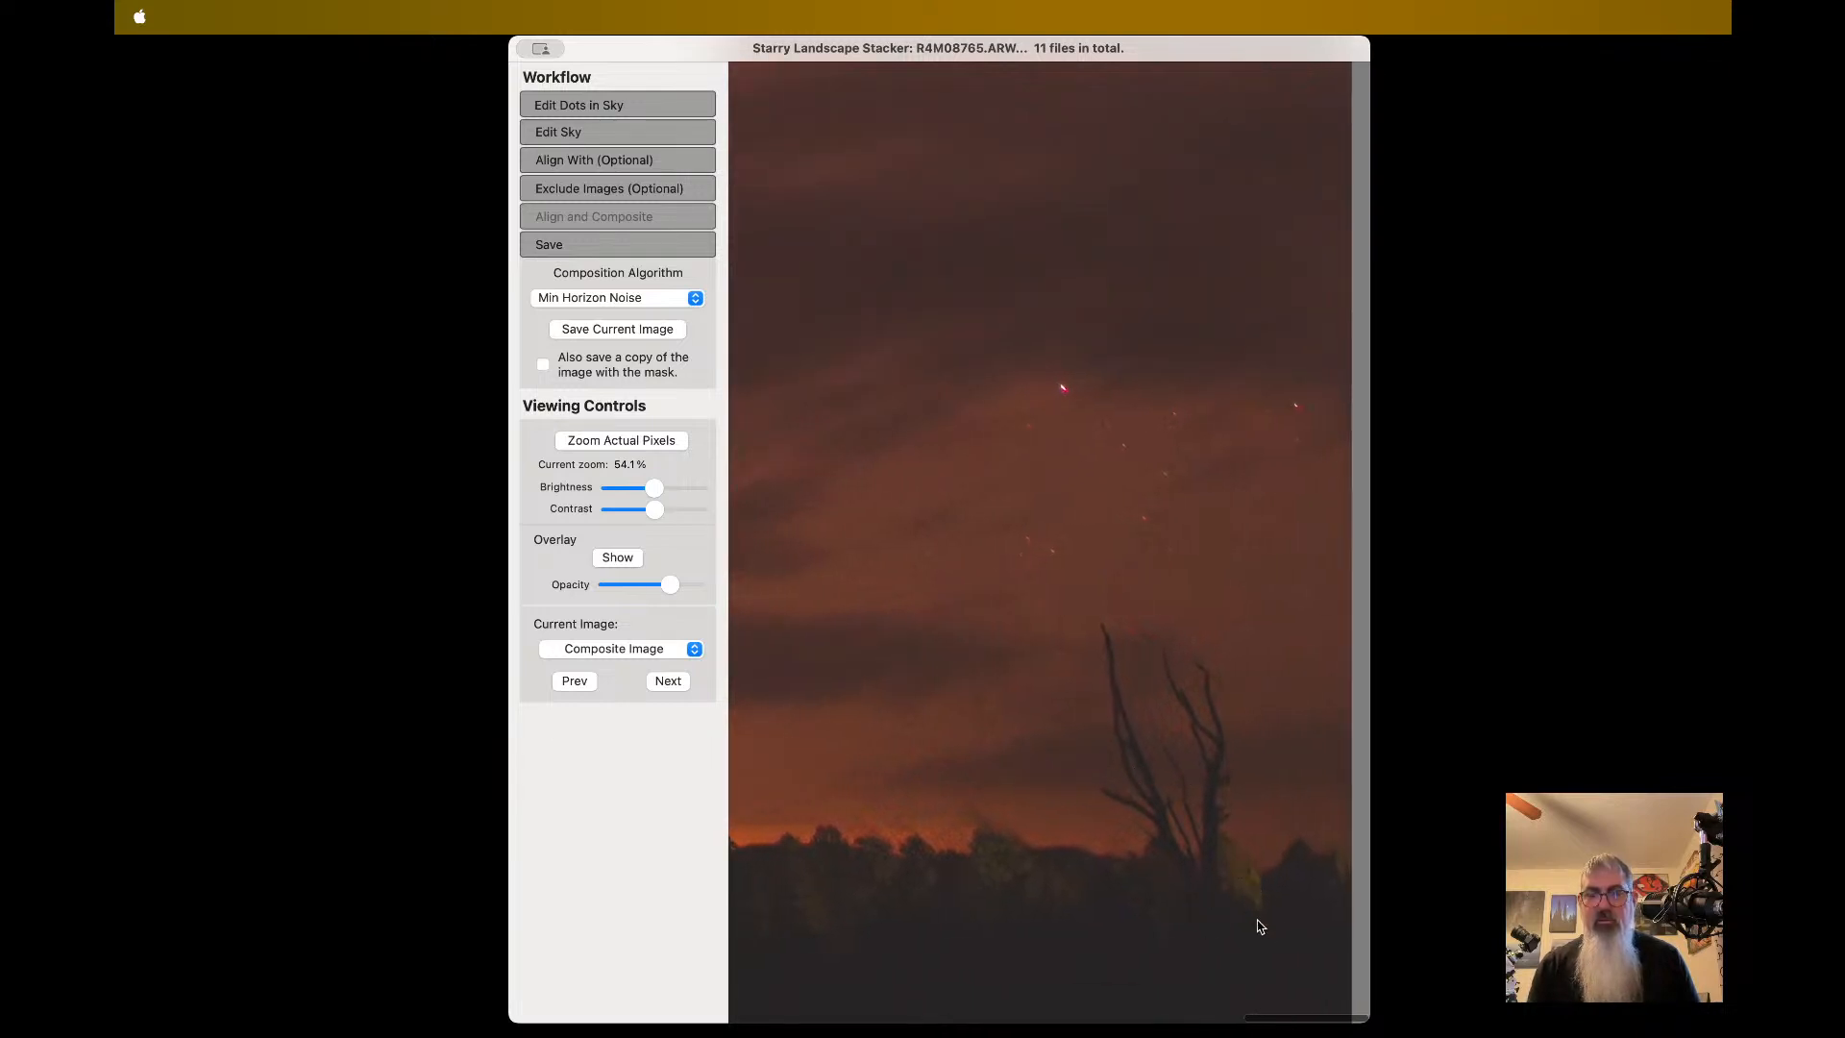
pyautogui.scroll(3, 1254, 924)
pyautogui.scroll(-3, 1104, 874)
pyautogui.scroll(-2, 1110, 882)
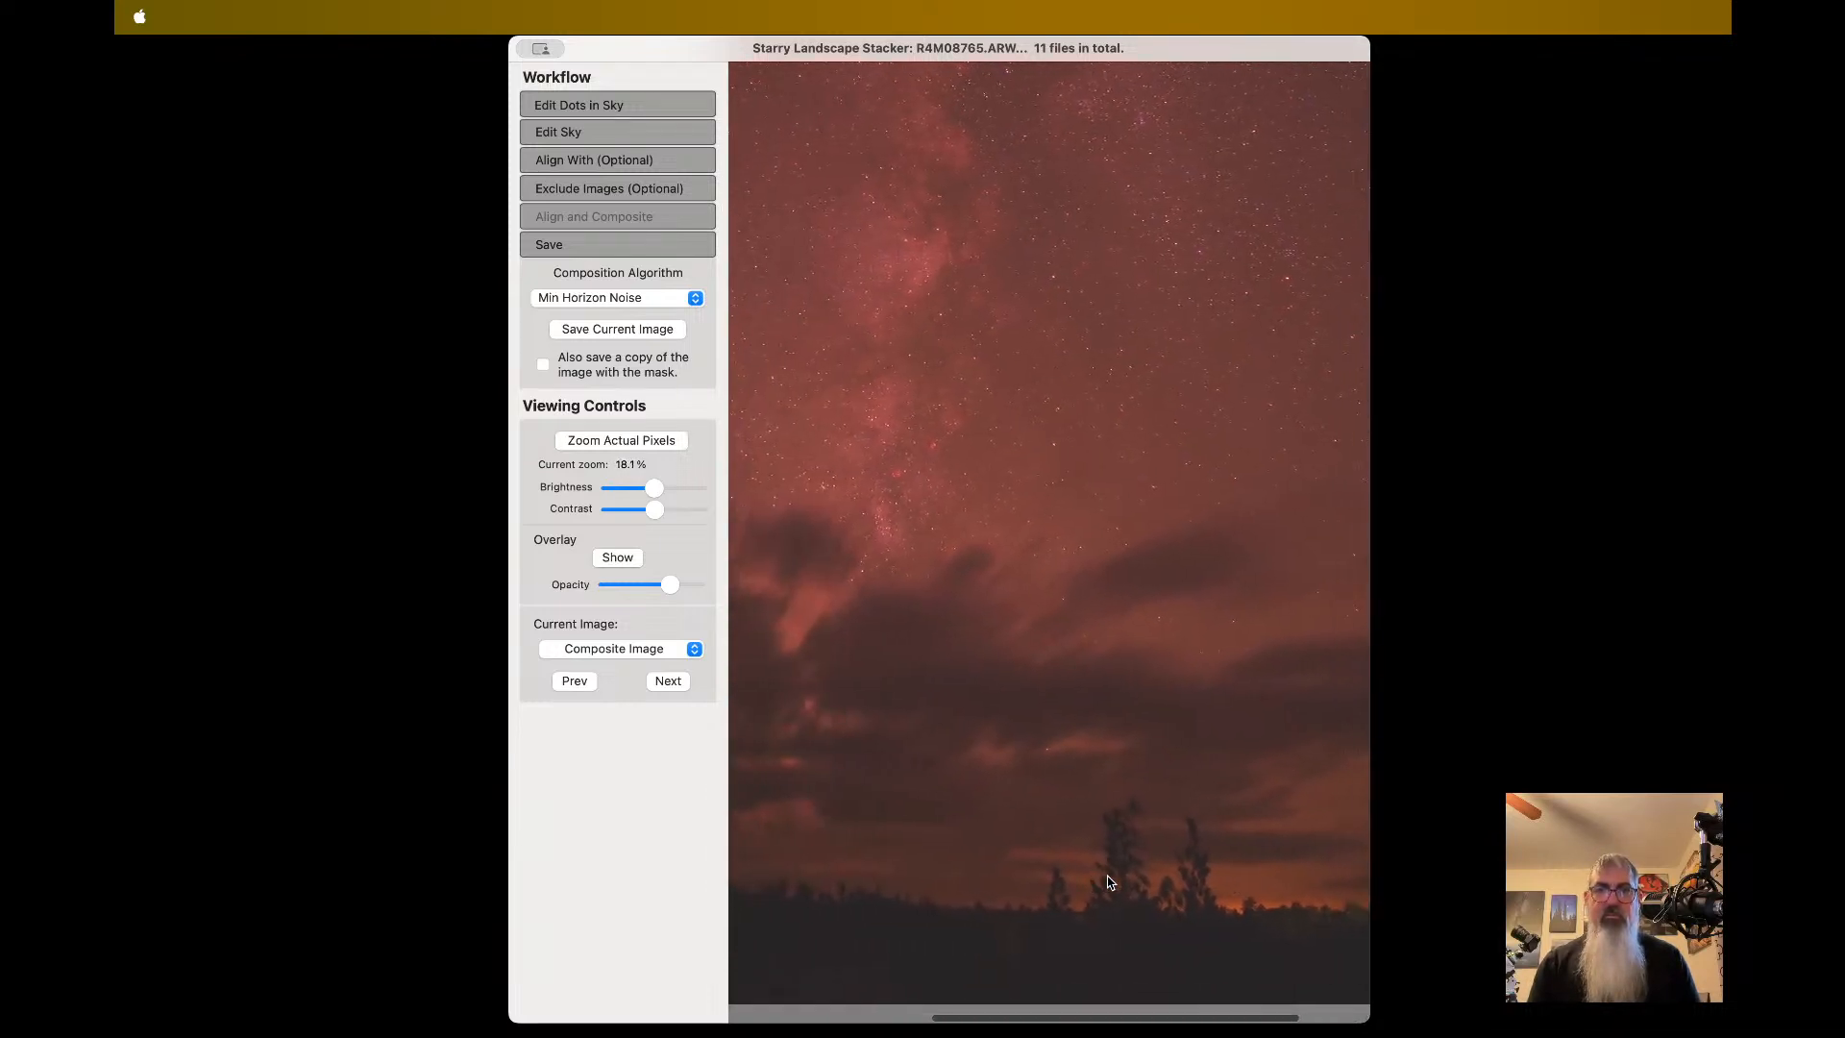
pyautogui.scroll(-3, 1109, 882)
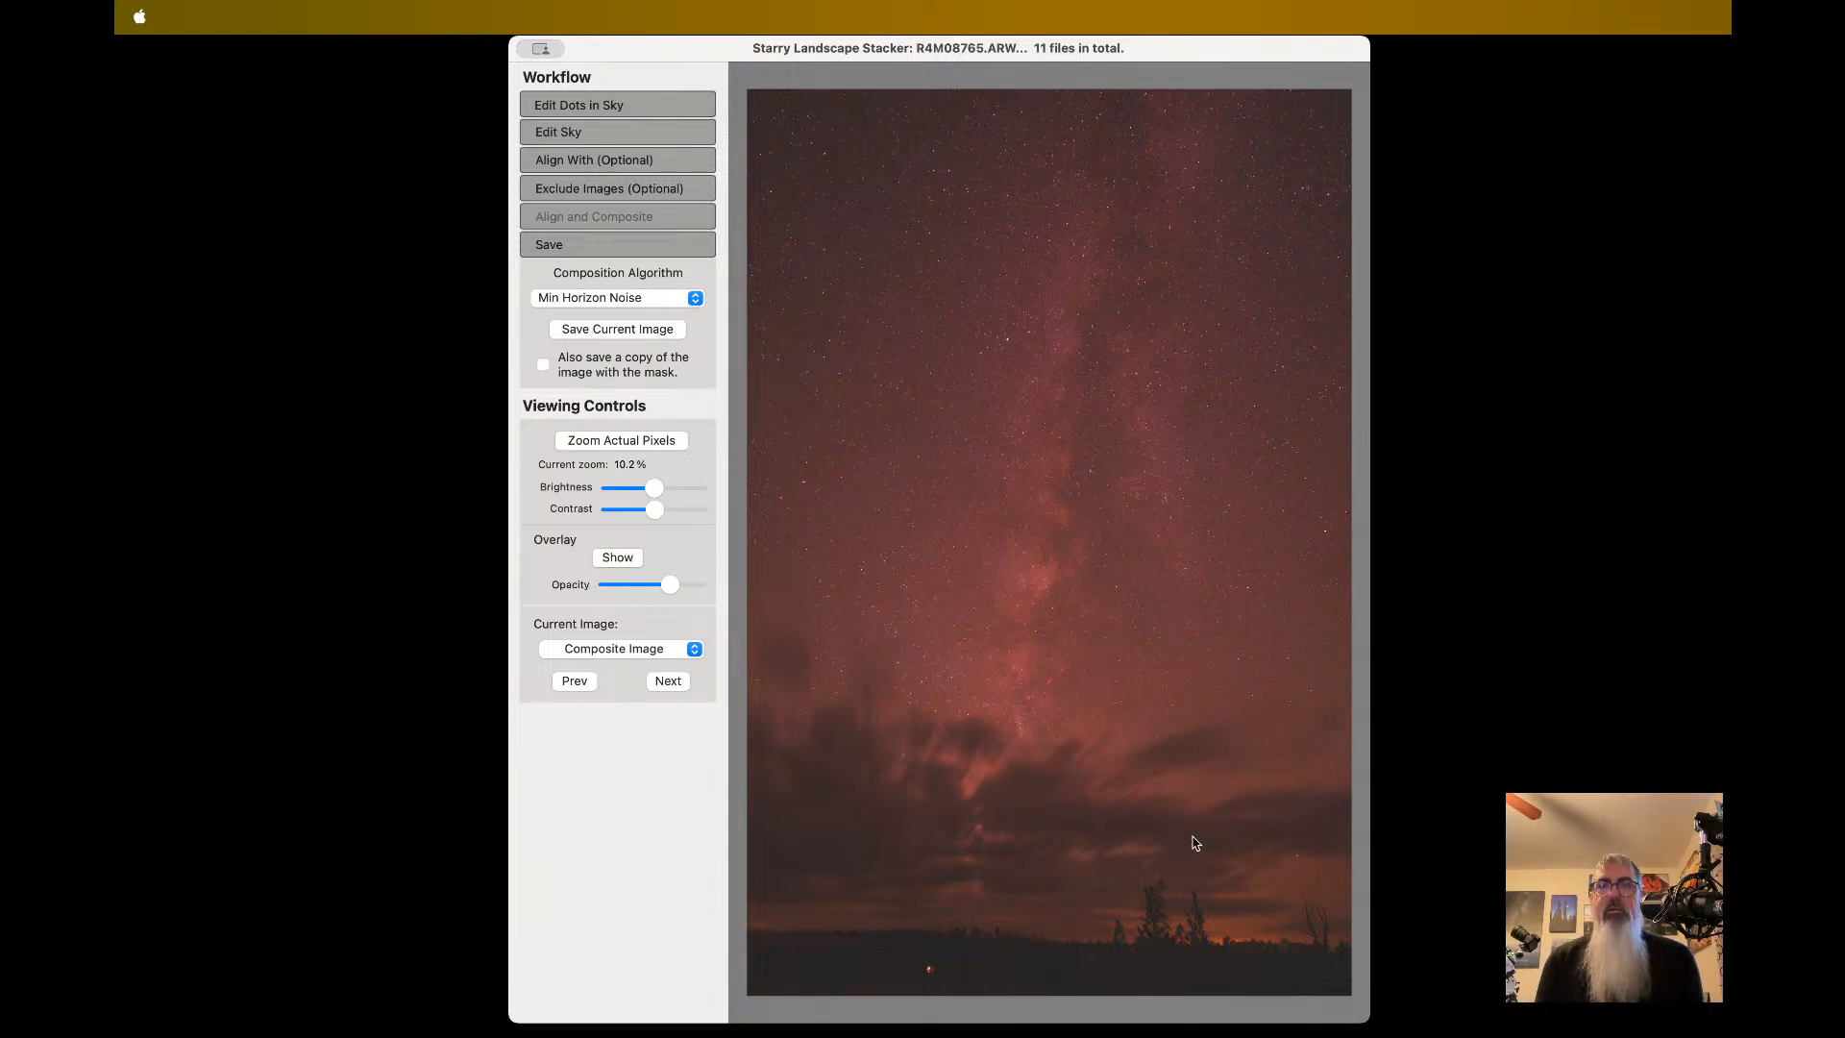
pyautogui.press('super+Tab')
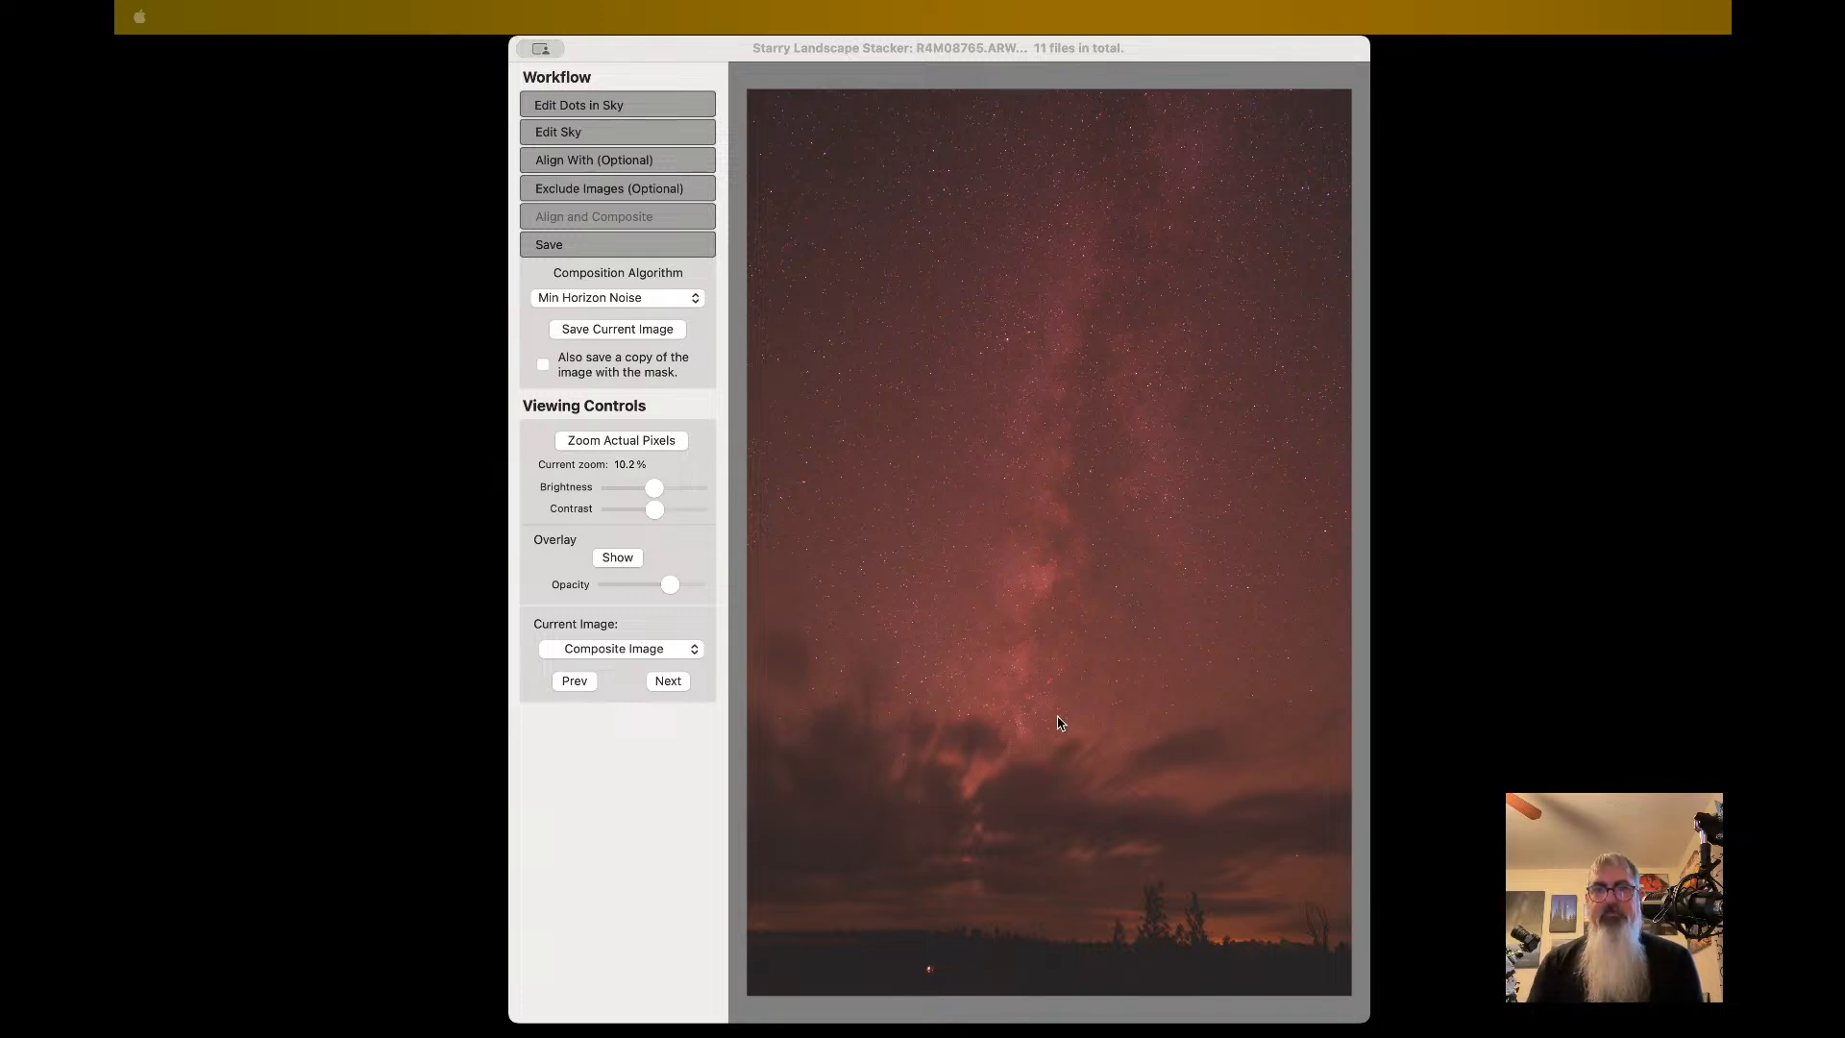
pyautogui.click(1105, 822)
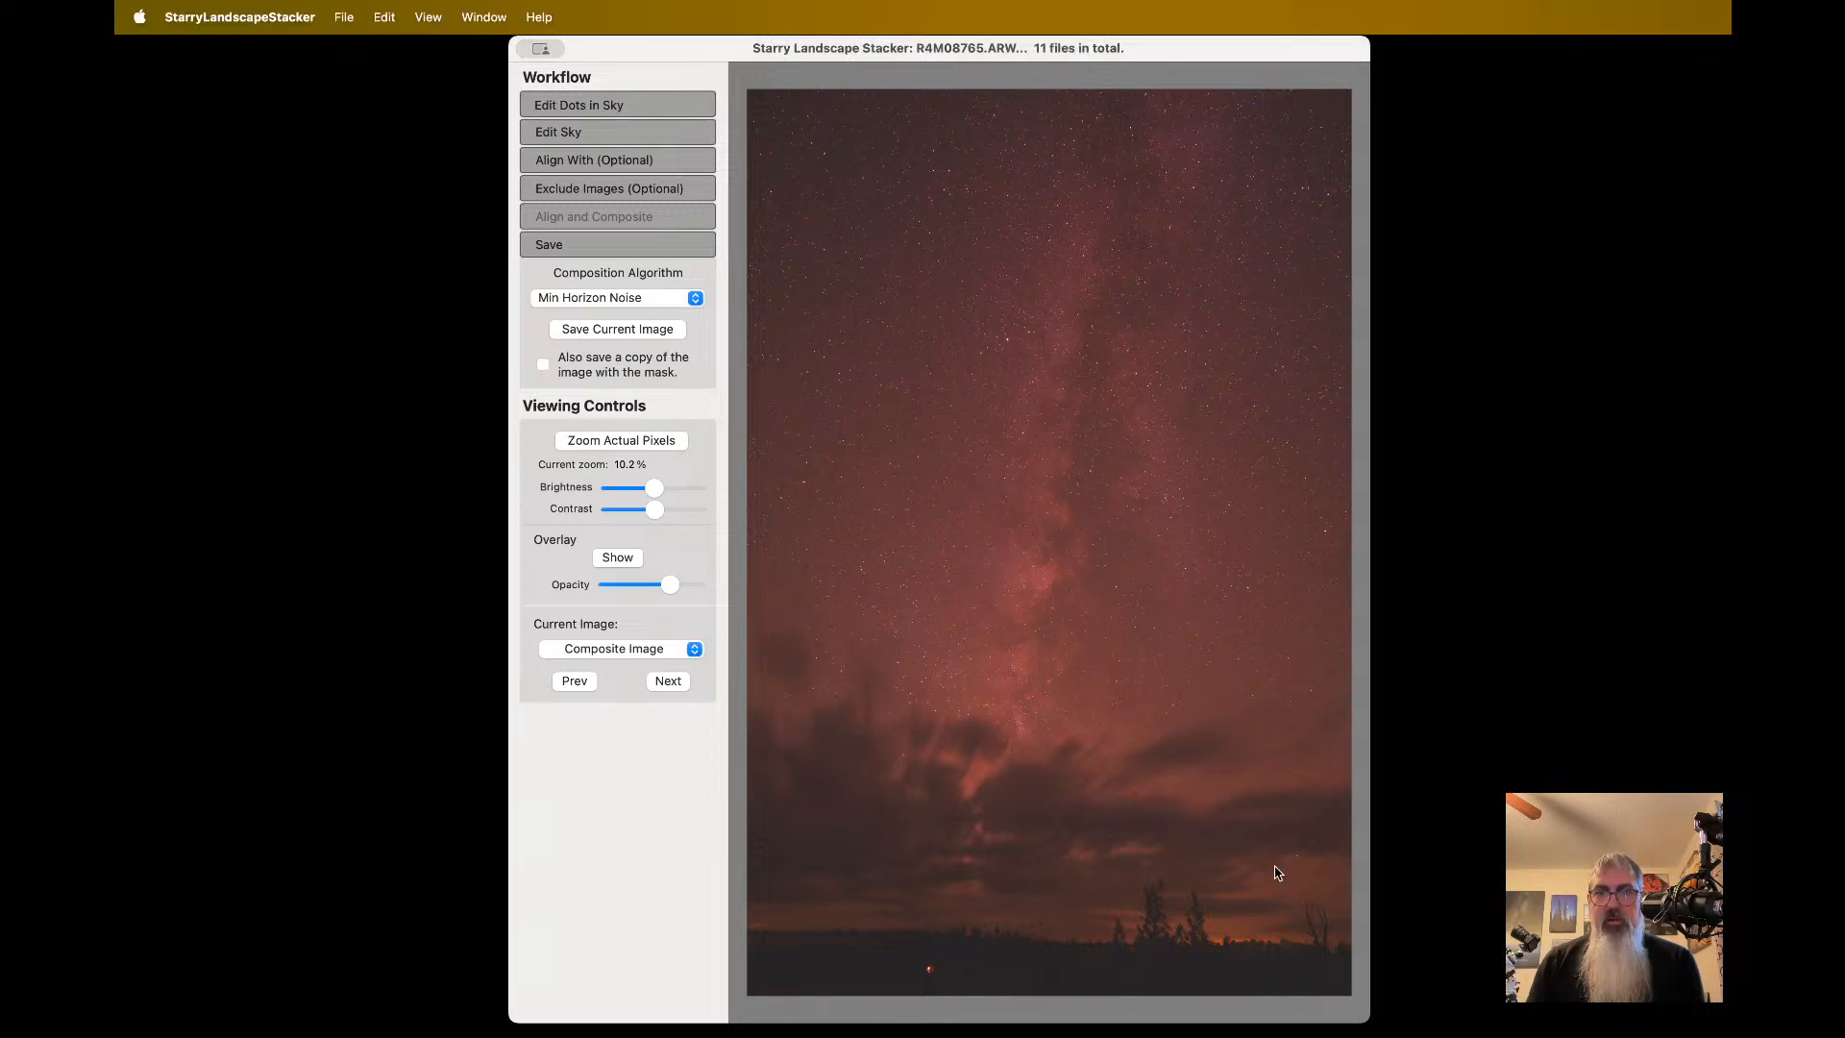
# - Compare star sharpness near the bare tree and horizon with the stars higher up near the Milky Way core
pyautogui.scroll(5, 1253, 850)
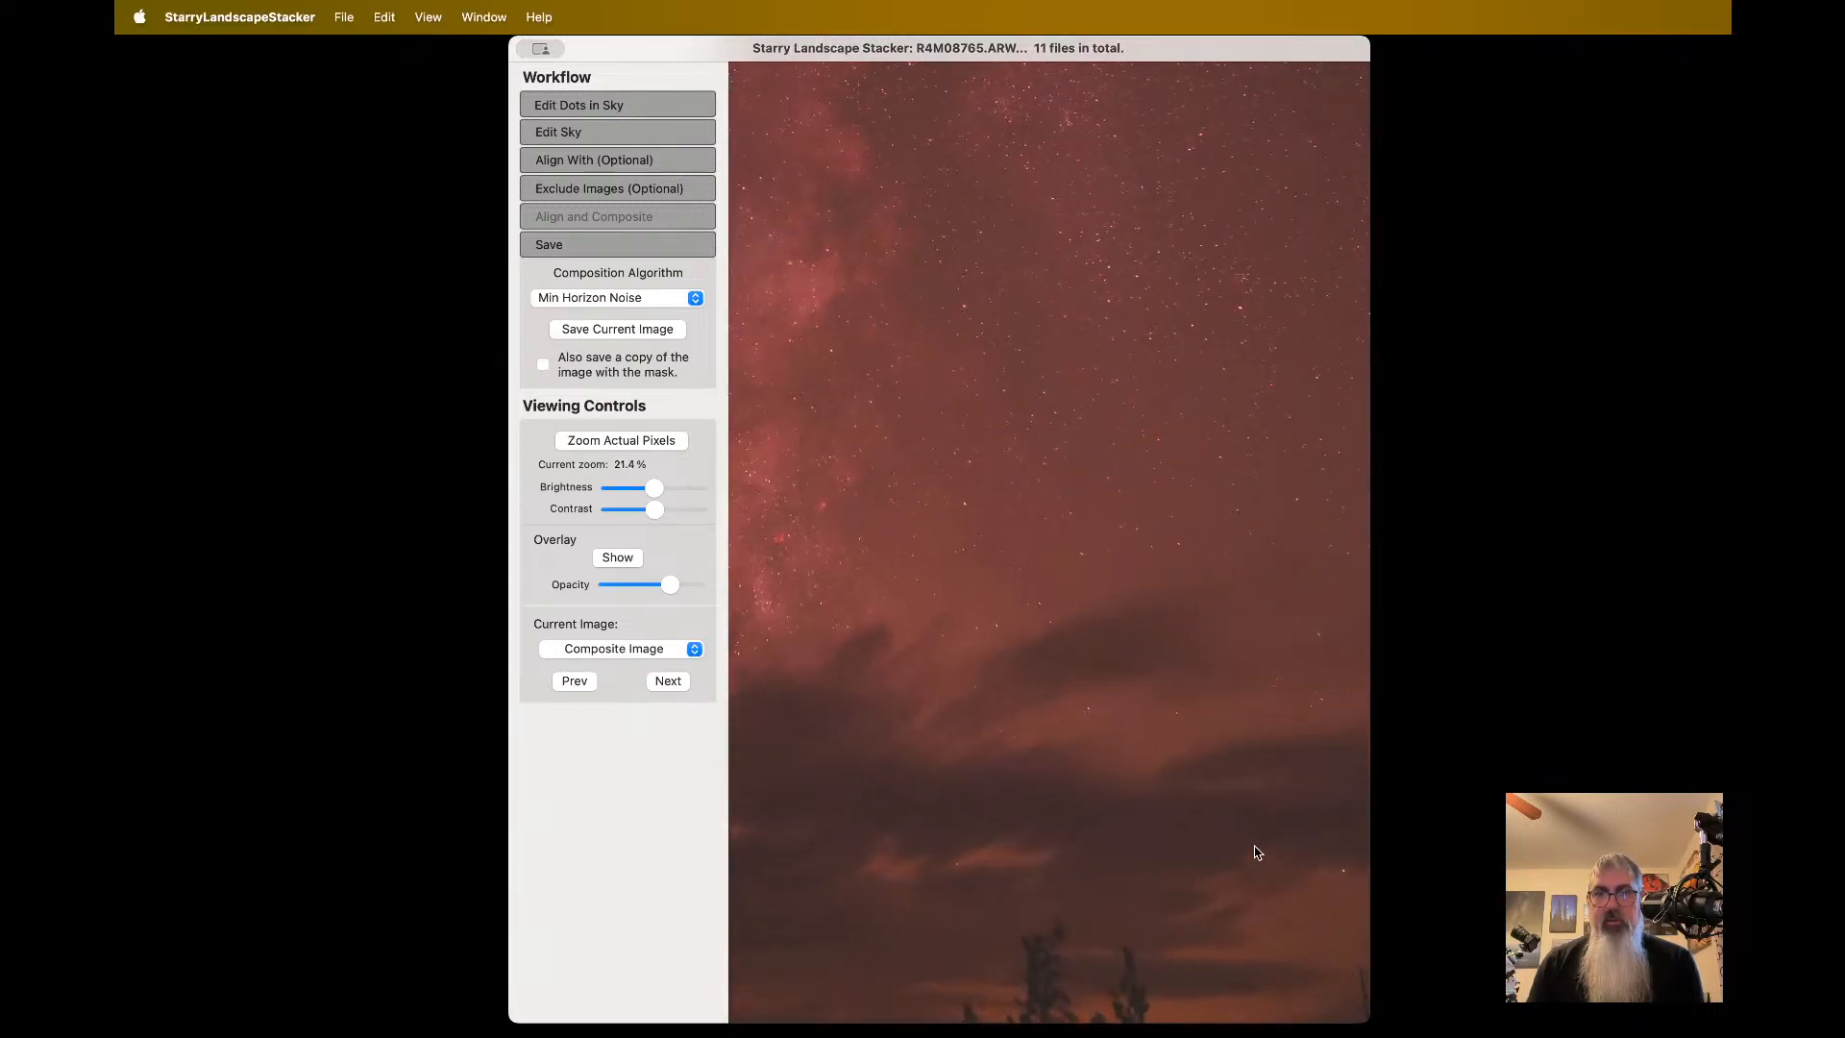
pyautogui.scroll(5, 1257, 851)
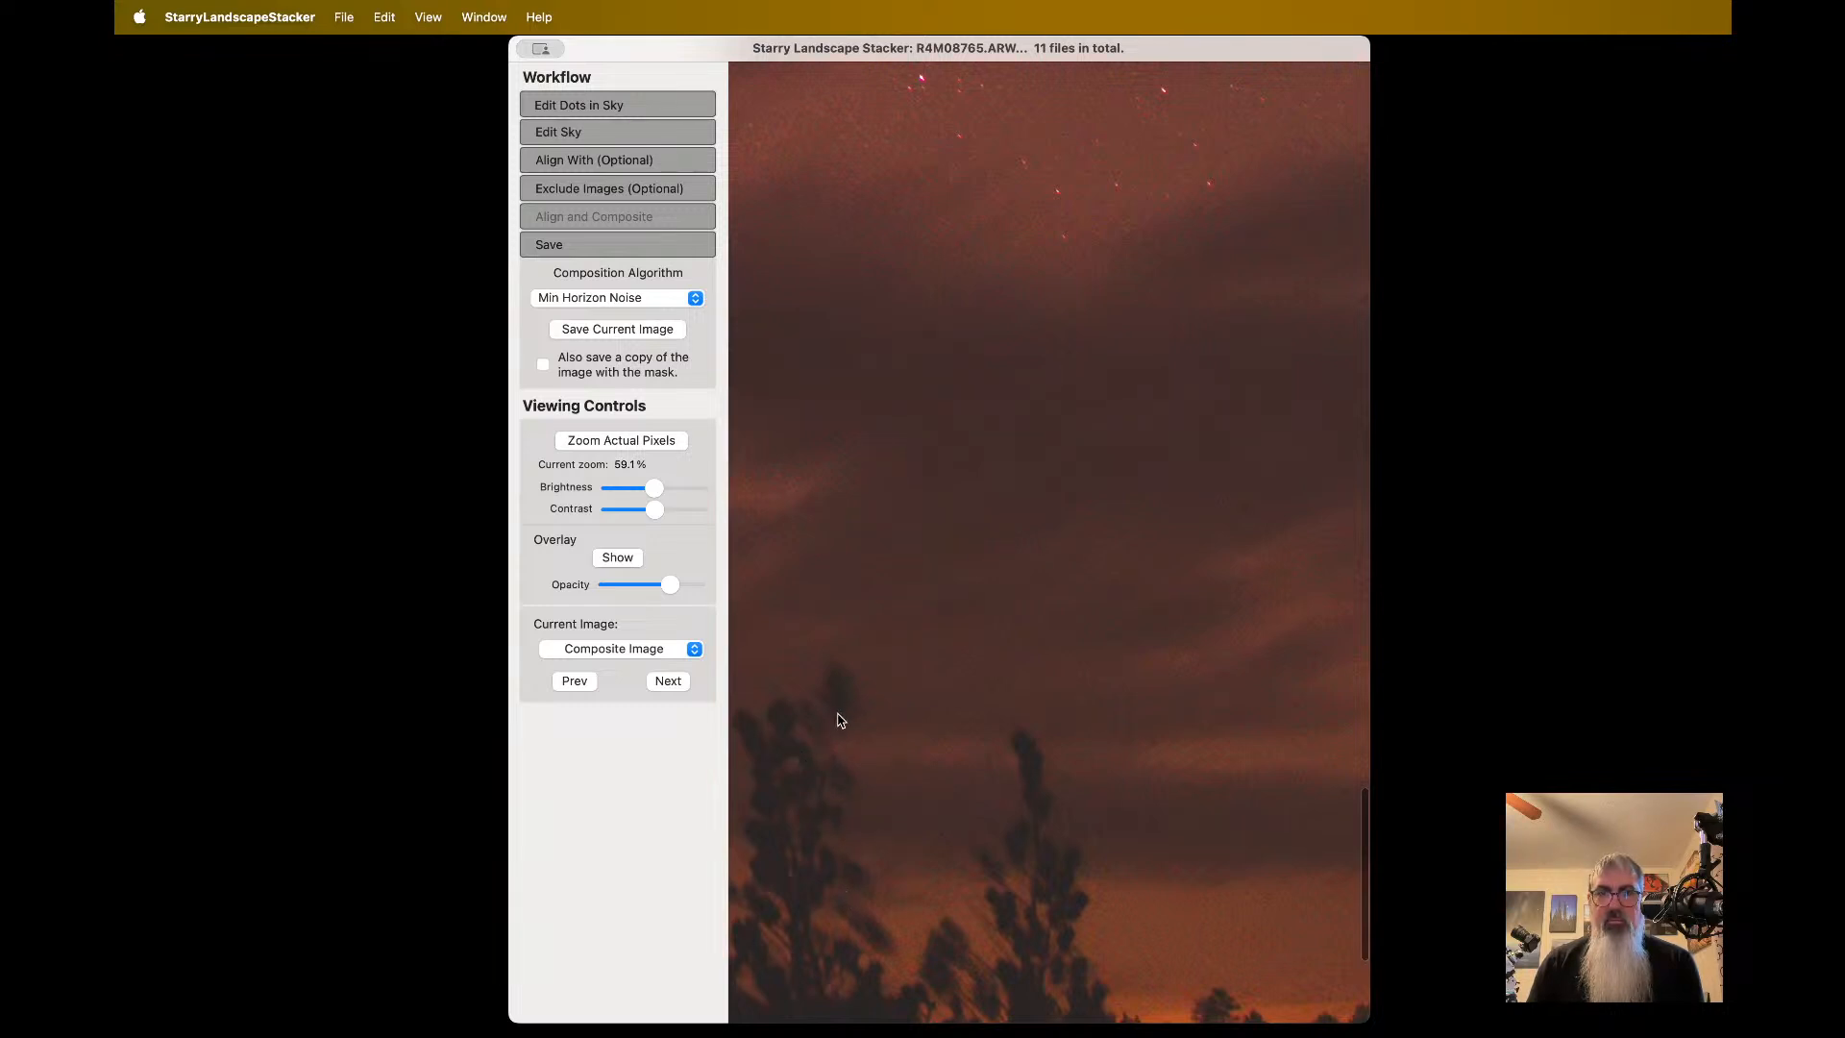
pyautogui.scroll(-5, 863, 882)
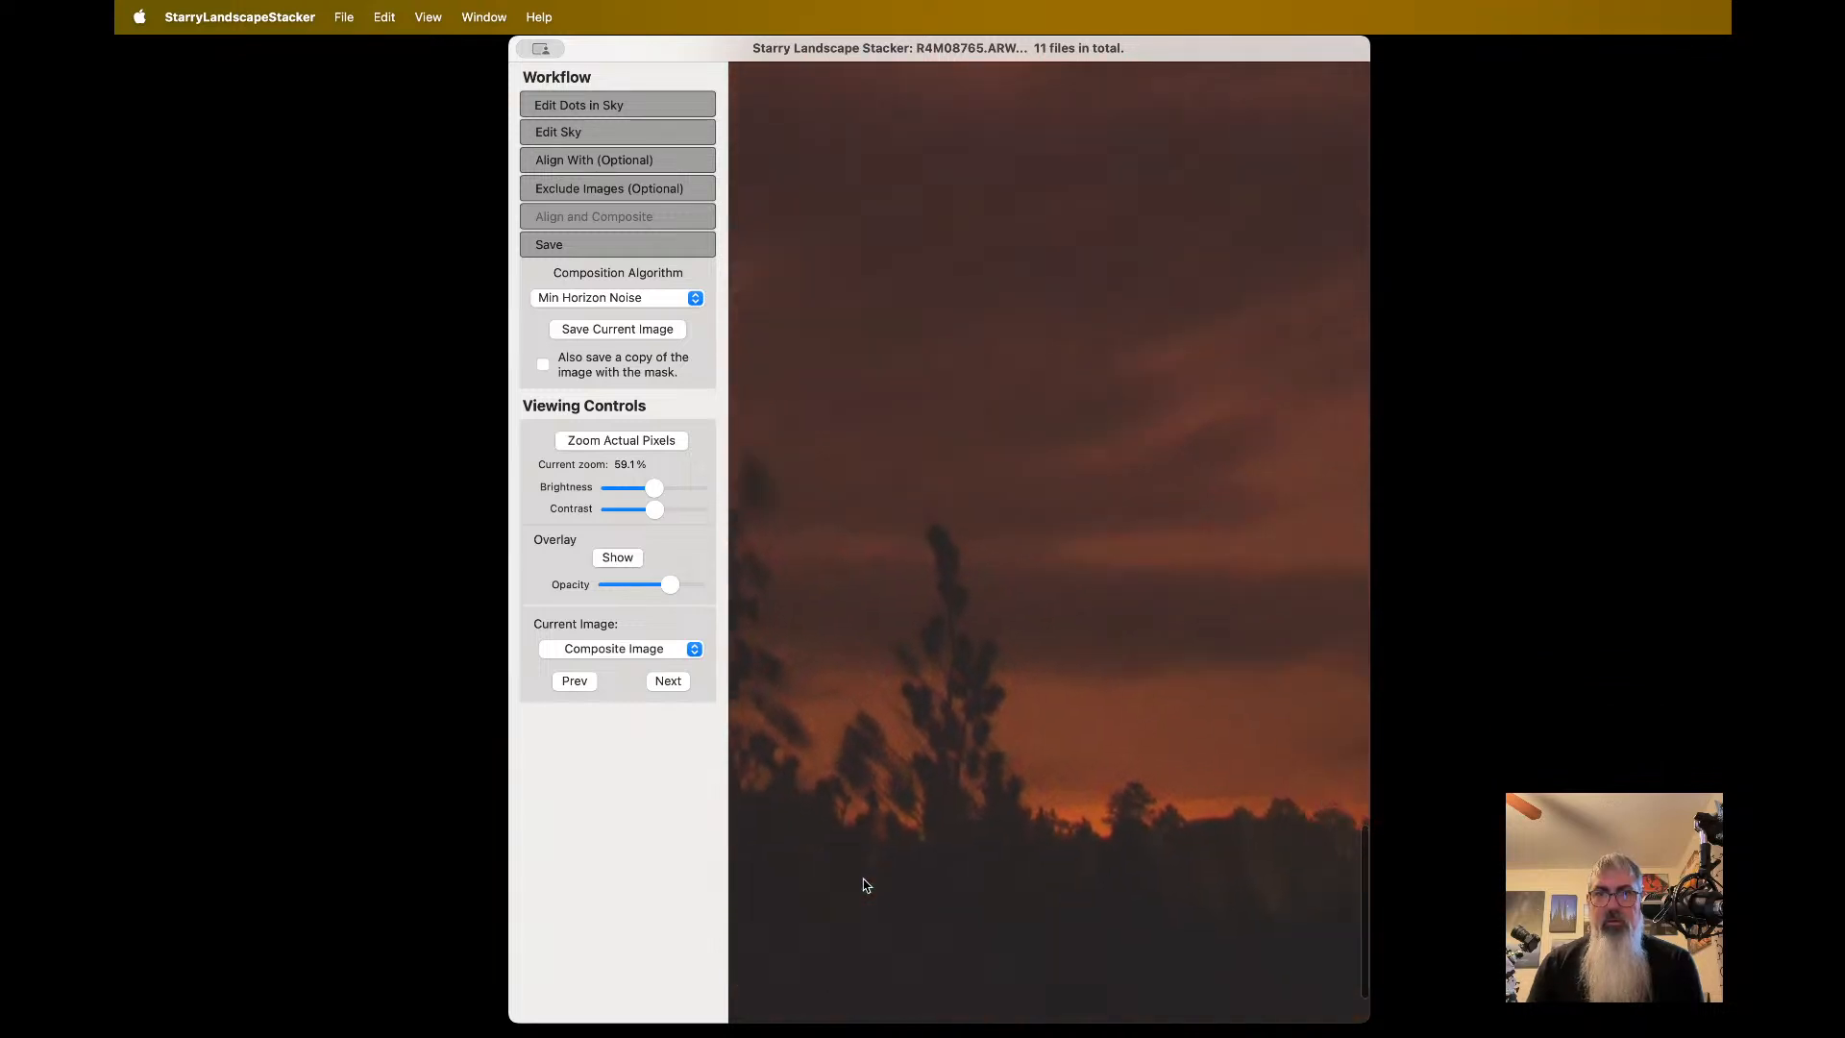
pyautogui.hscroll(2, 864, 884)
pyautogui.scroll(1, 864, 884)
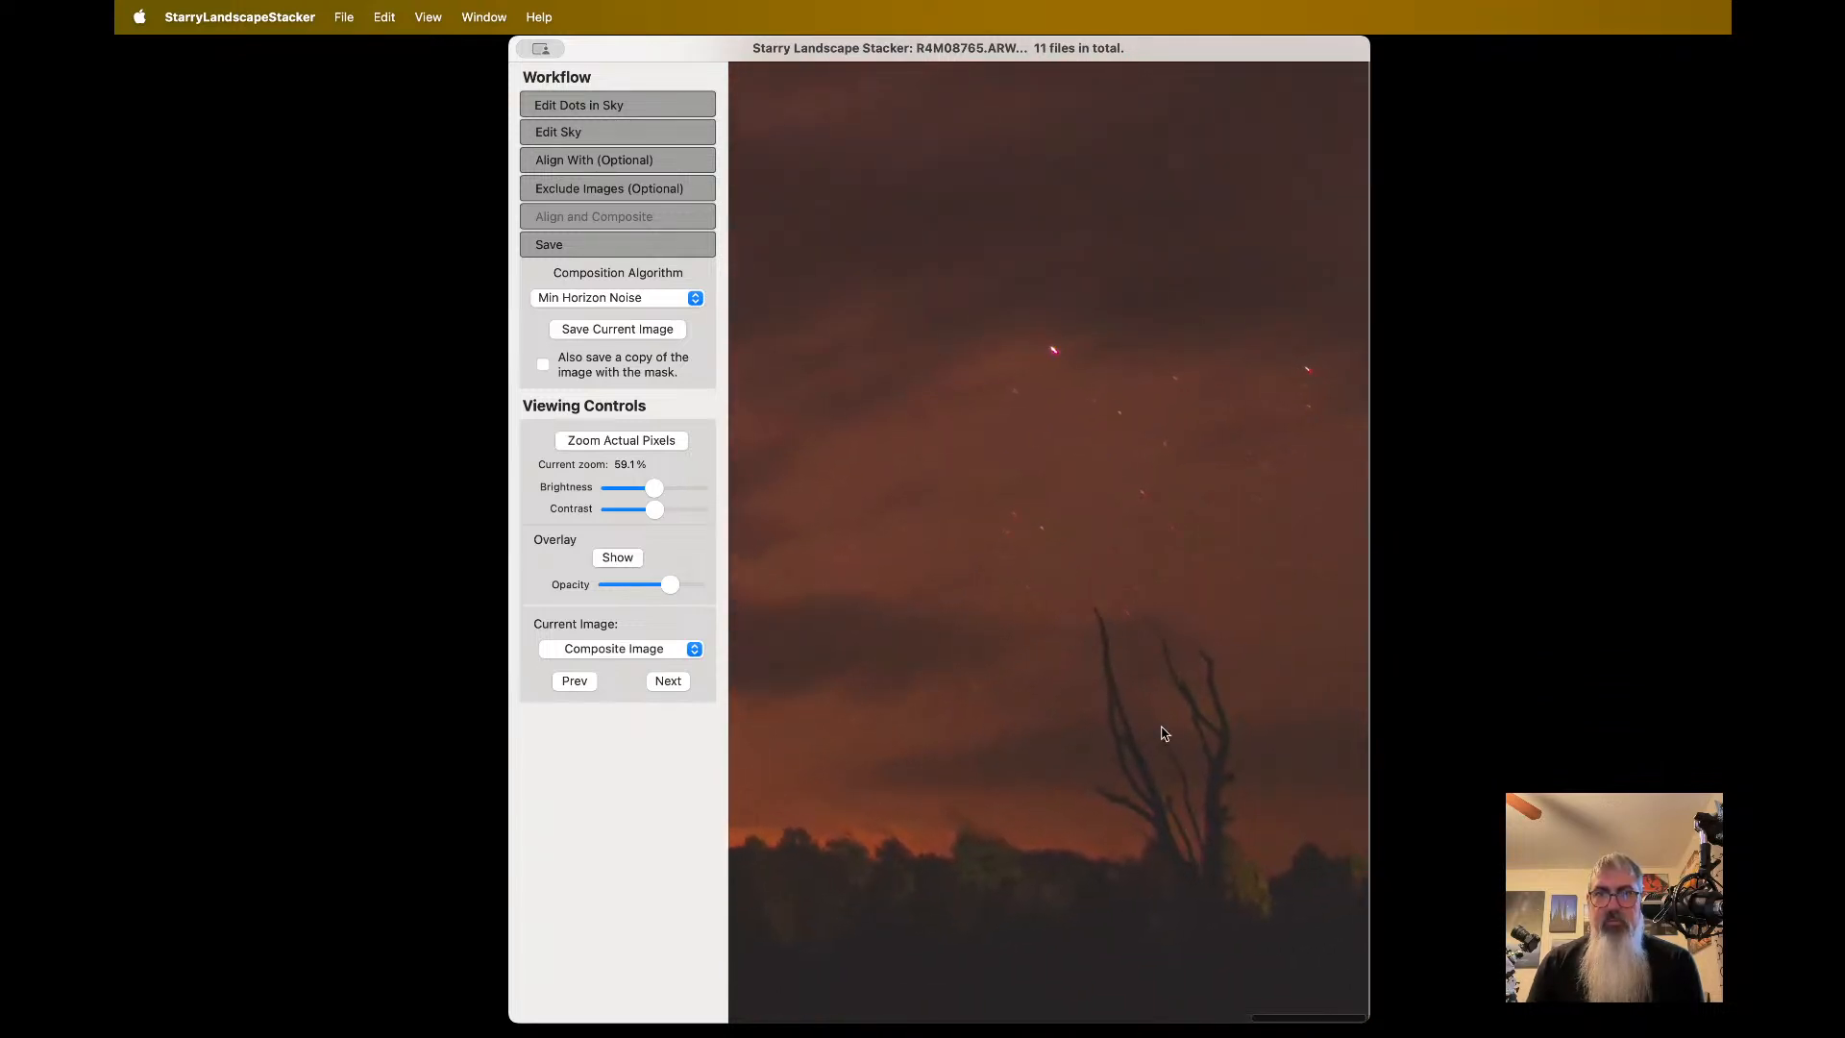
pyautogui.scroll(5, 1151, 672)
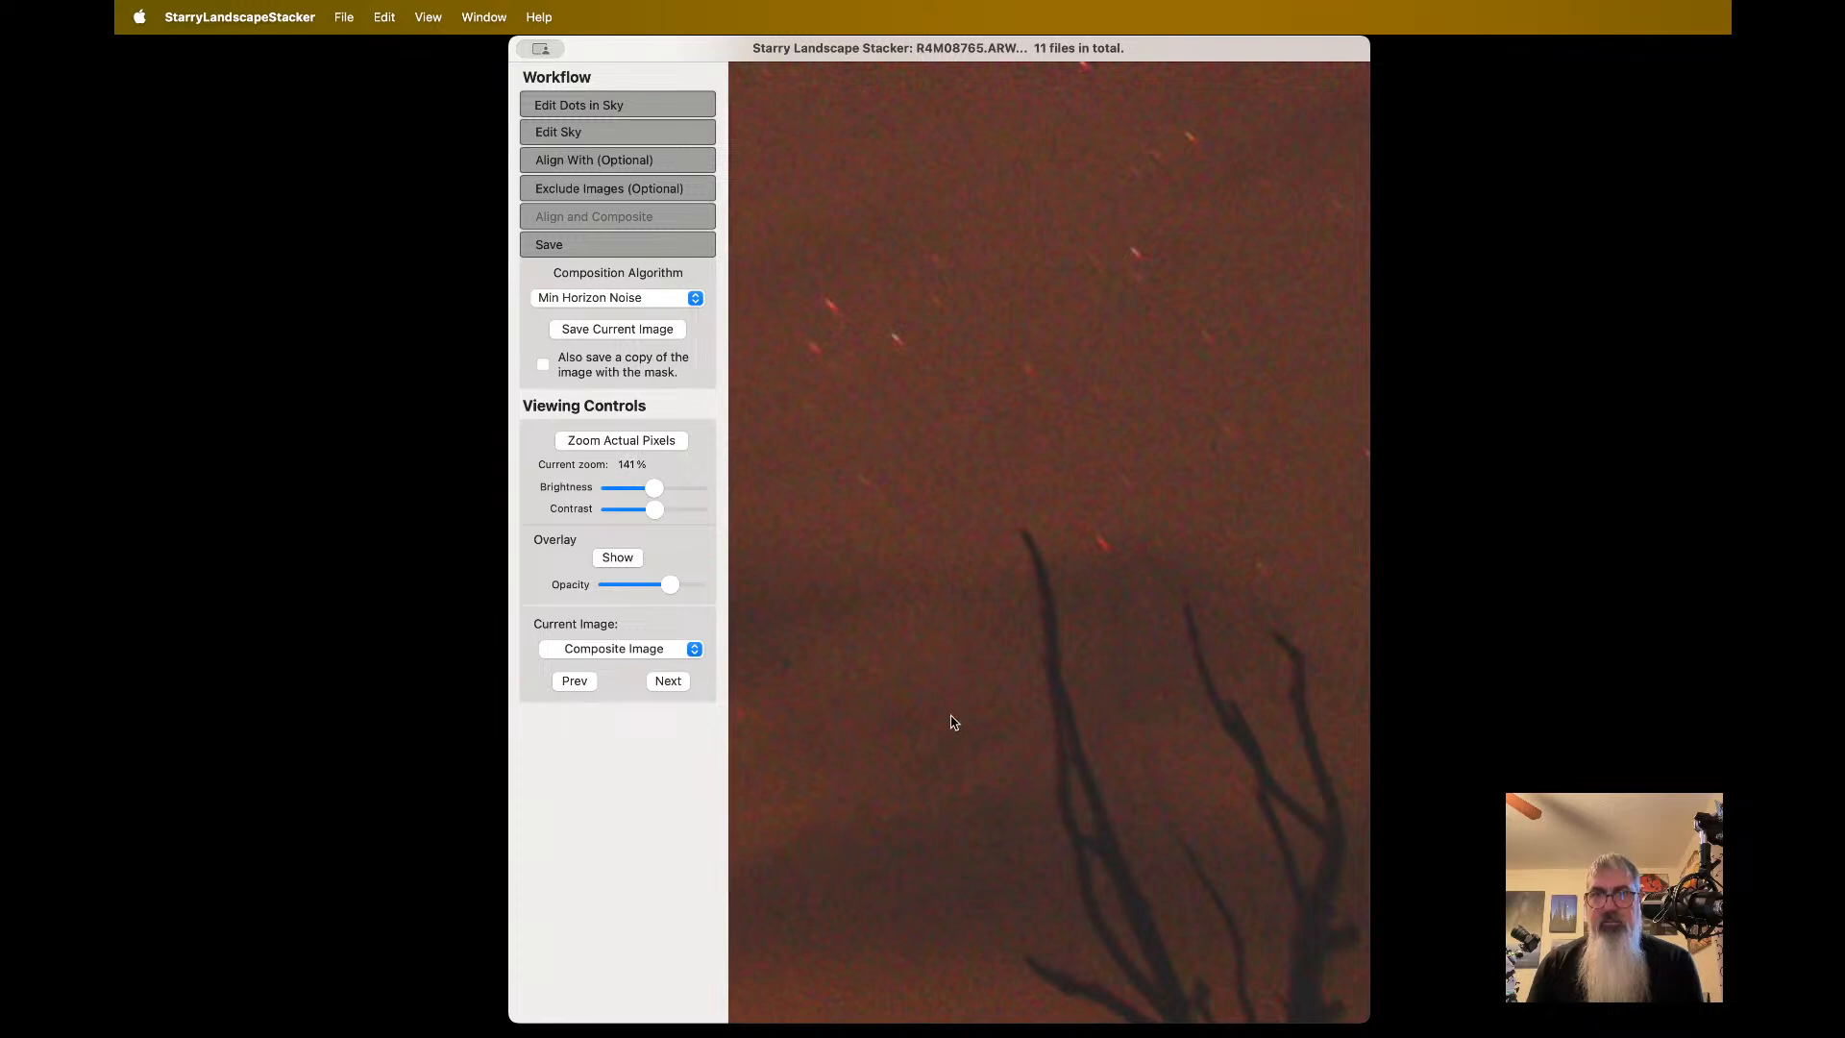
pyautogui.scroll(-5, 951, 723)
pyautogui.scroll(6, 937, 730)
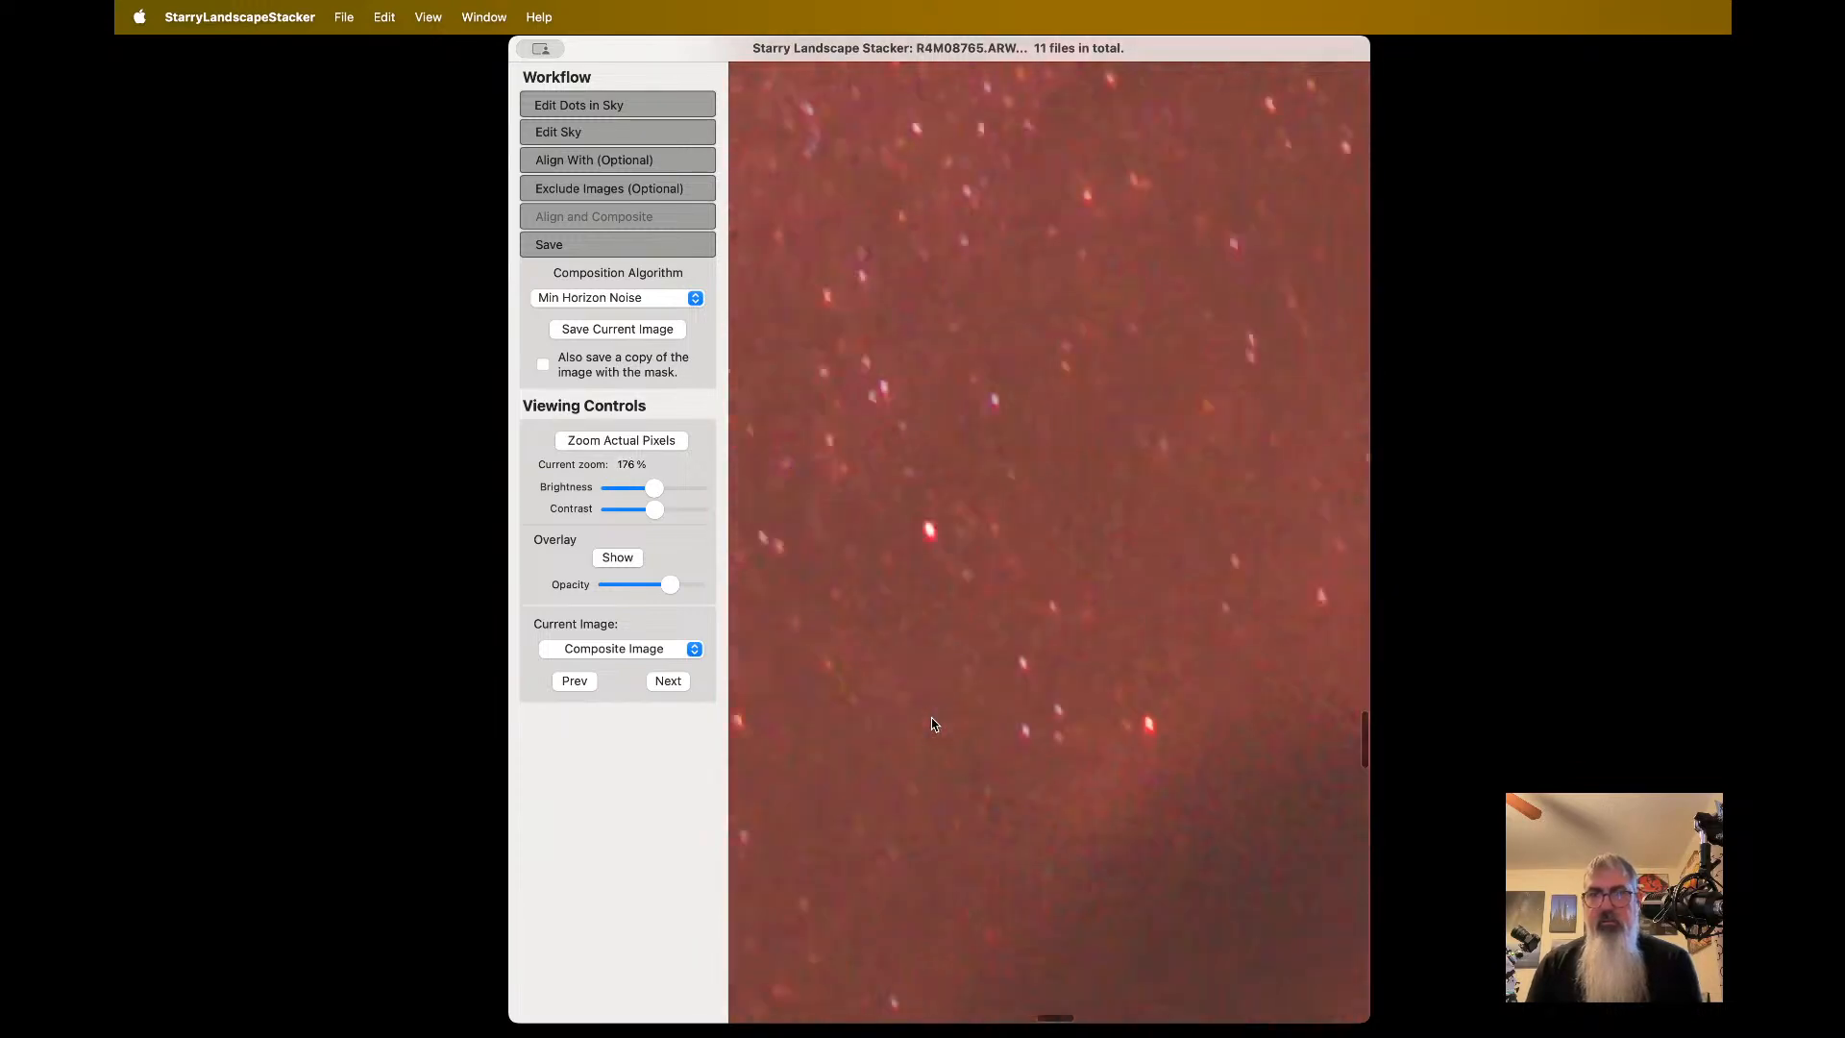
pyautogui.scroll(-8, 932, 724)
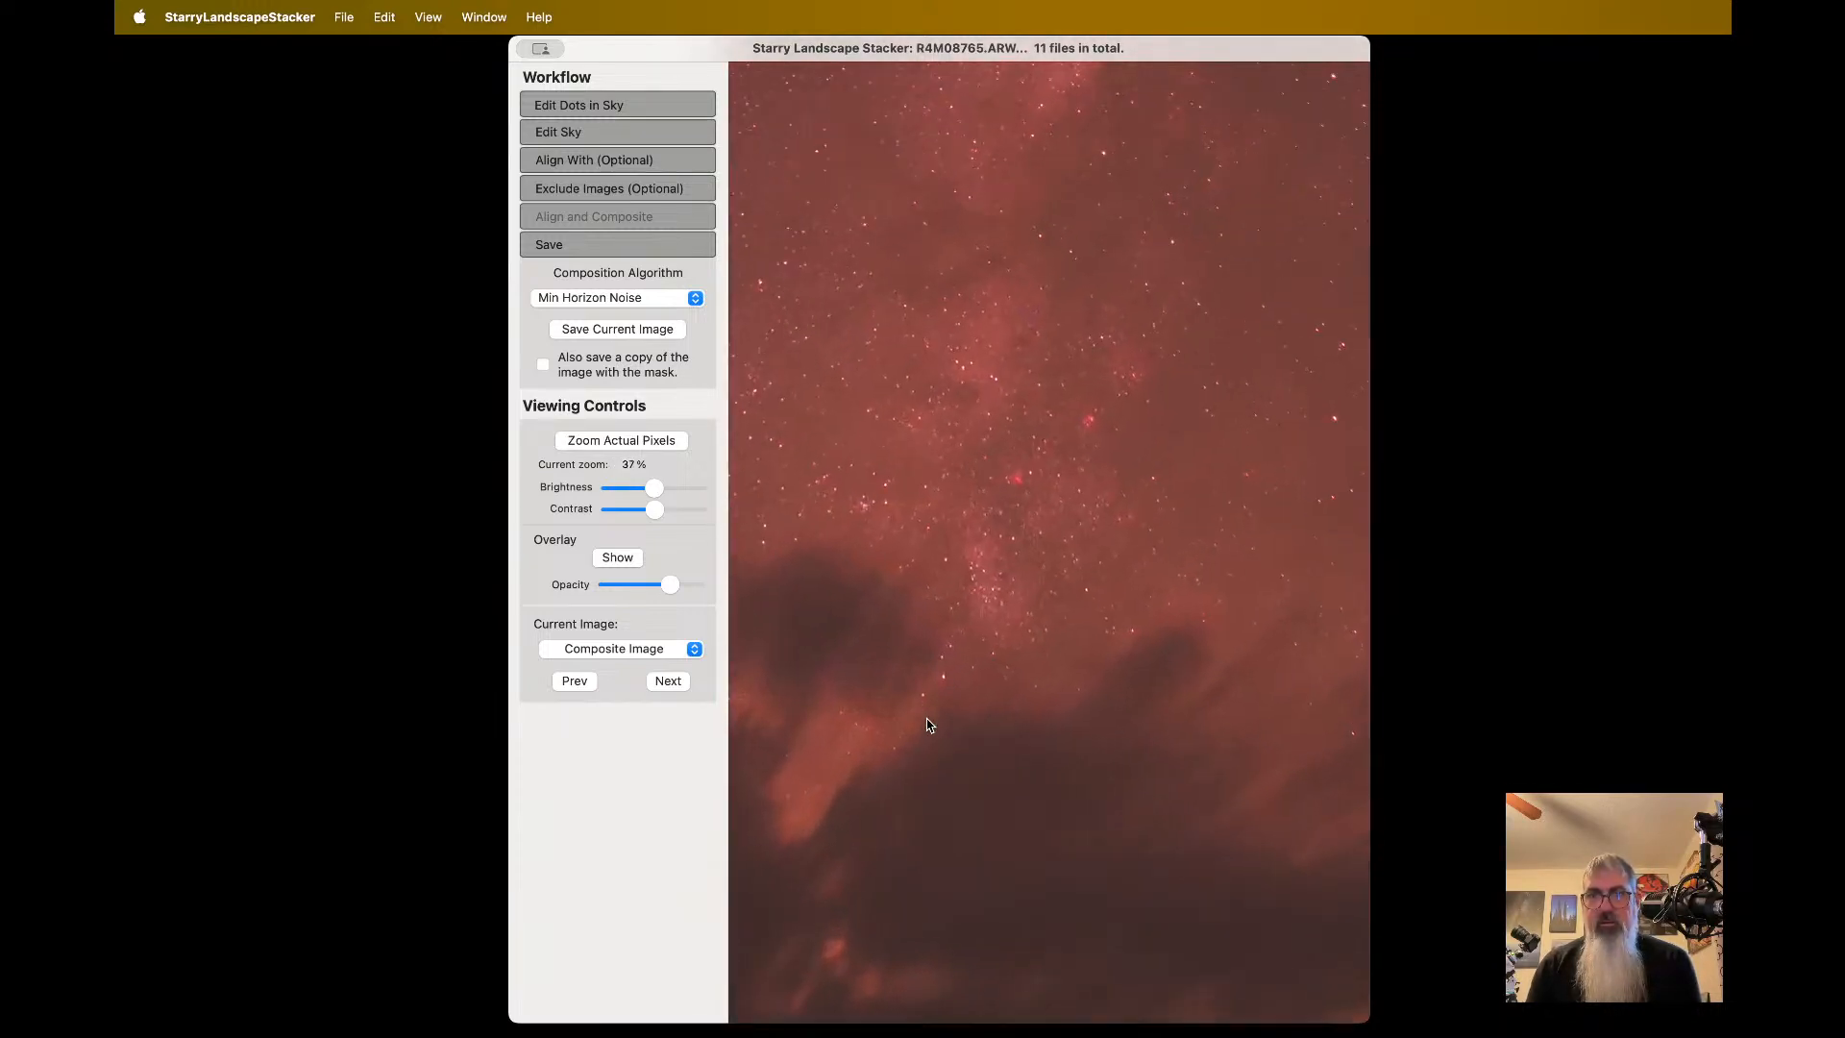
# - Examine the bare tree's branches and the surrounding sky at high magnification for blending artifacts in the composite
pyautogui.scroll(5, 928, 727)
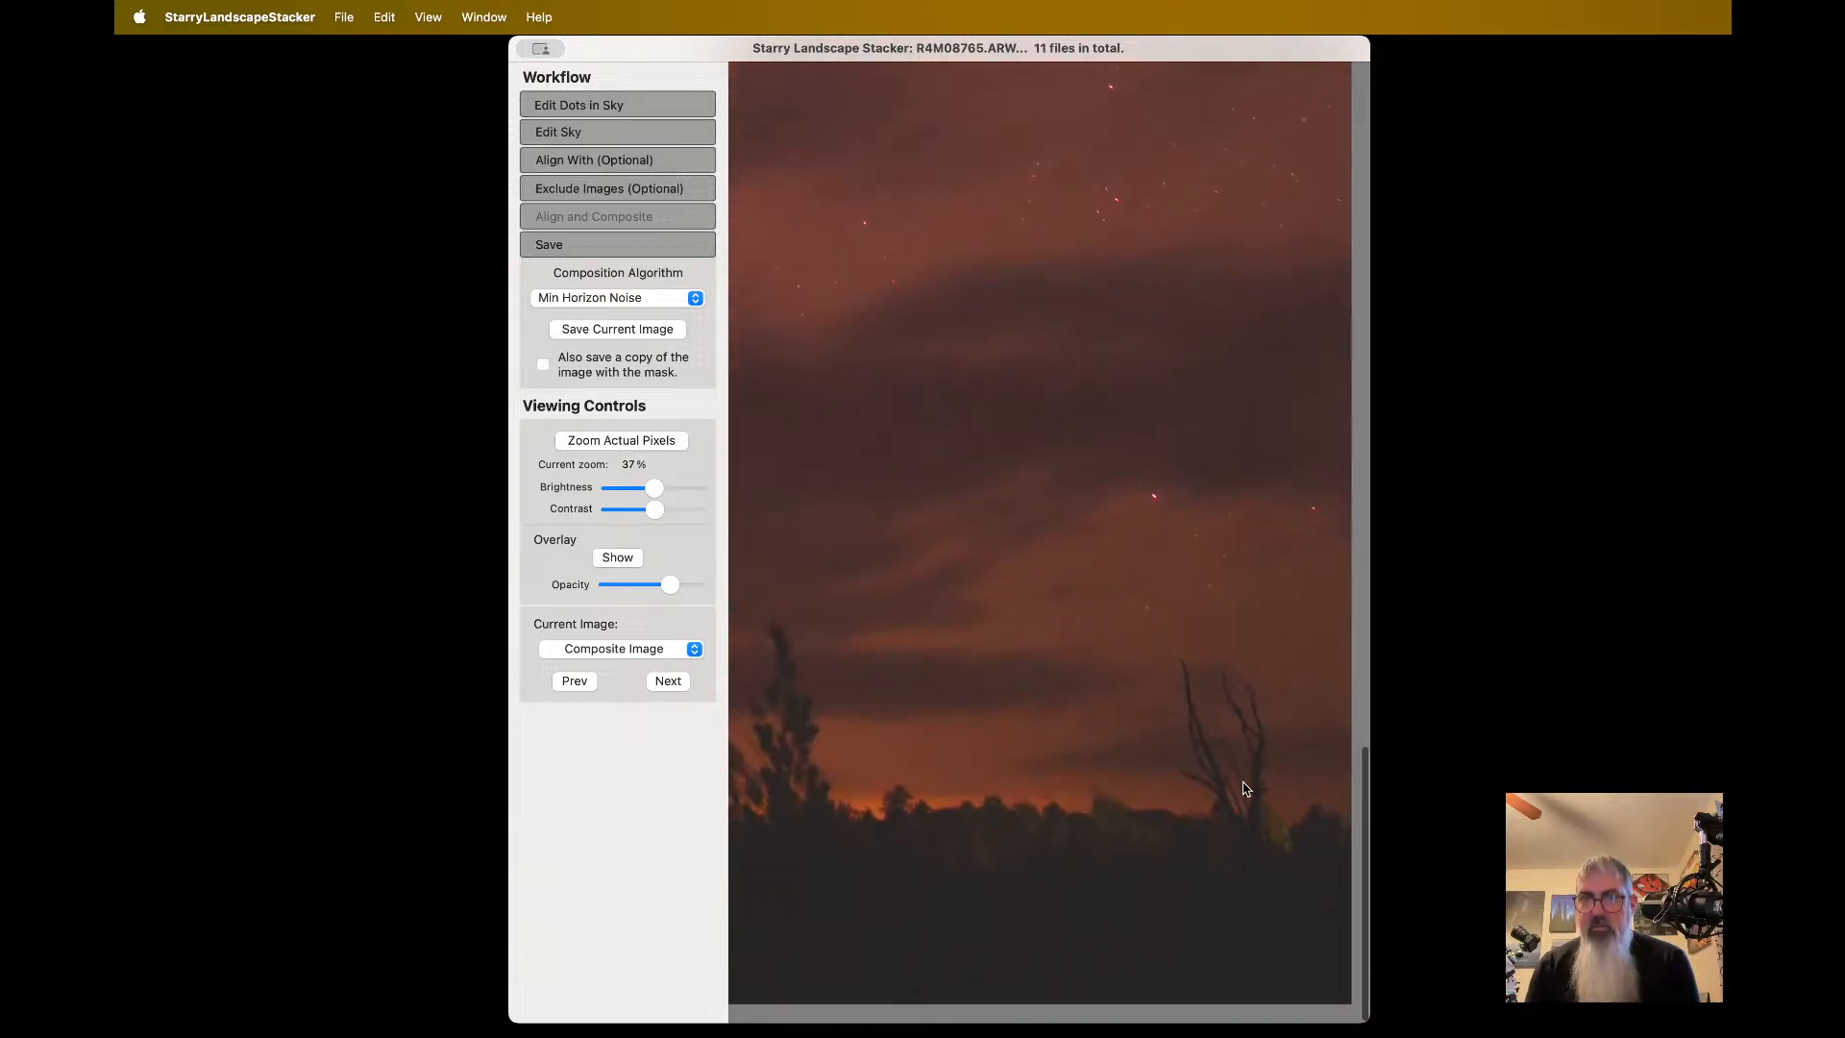
pyautogui.scroll(4, 1201, 759)
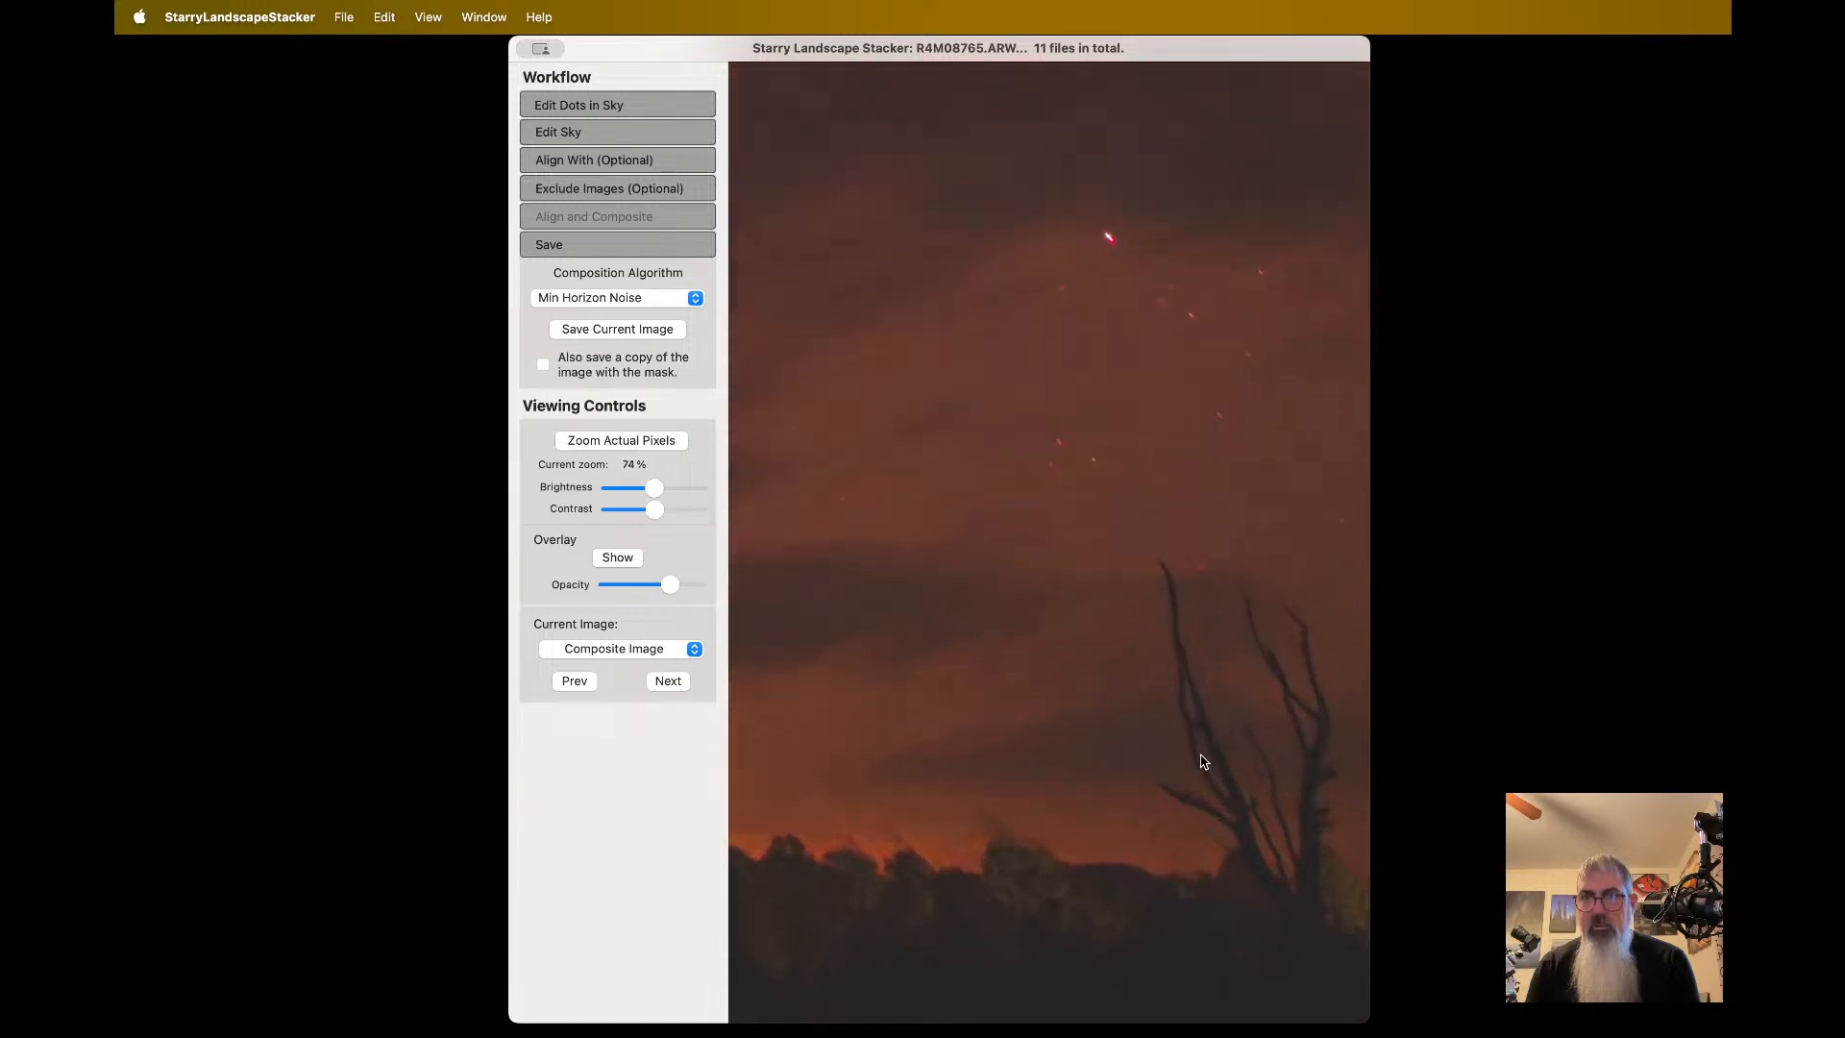
pyautogui.scroll(3, 1232, 828)
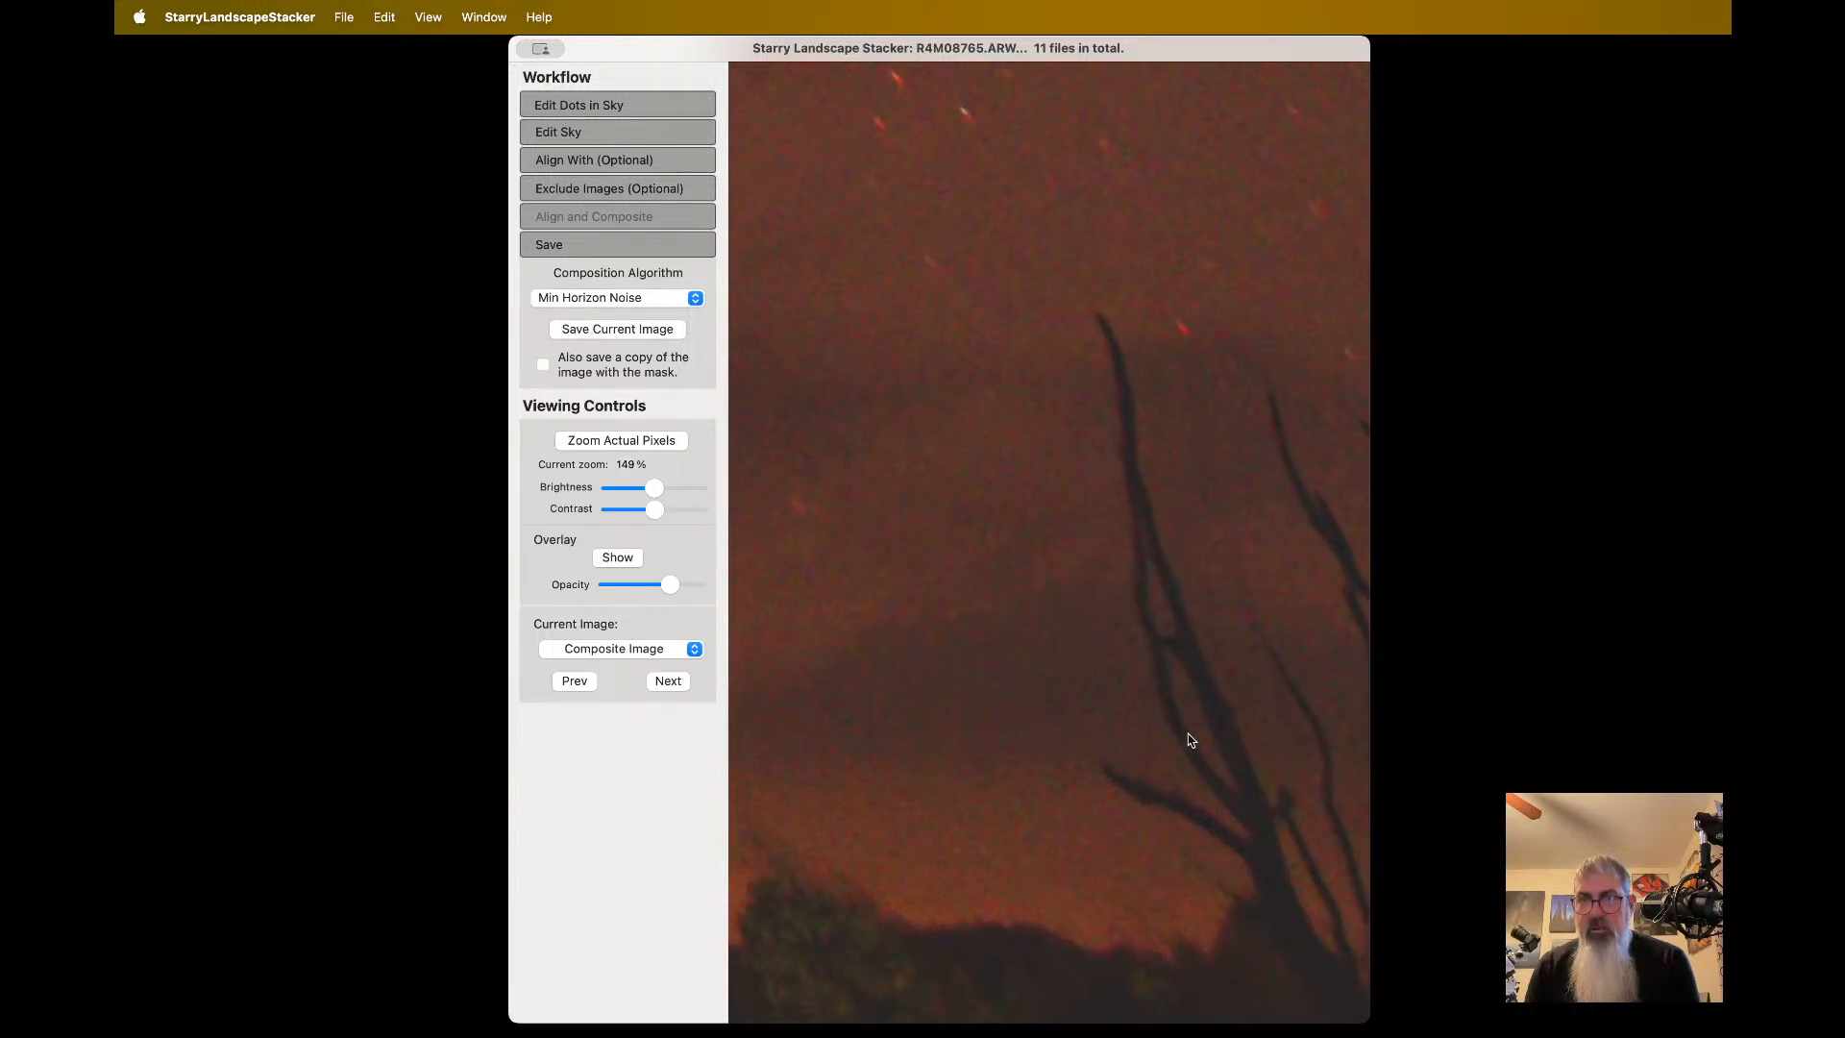
pyautogui.hscroll(5, 1162, 721)
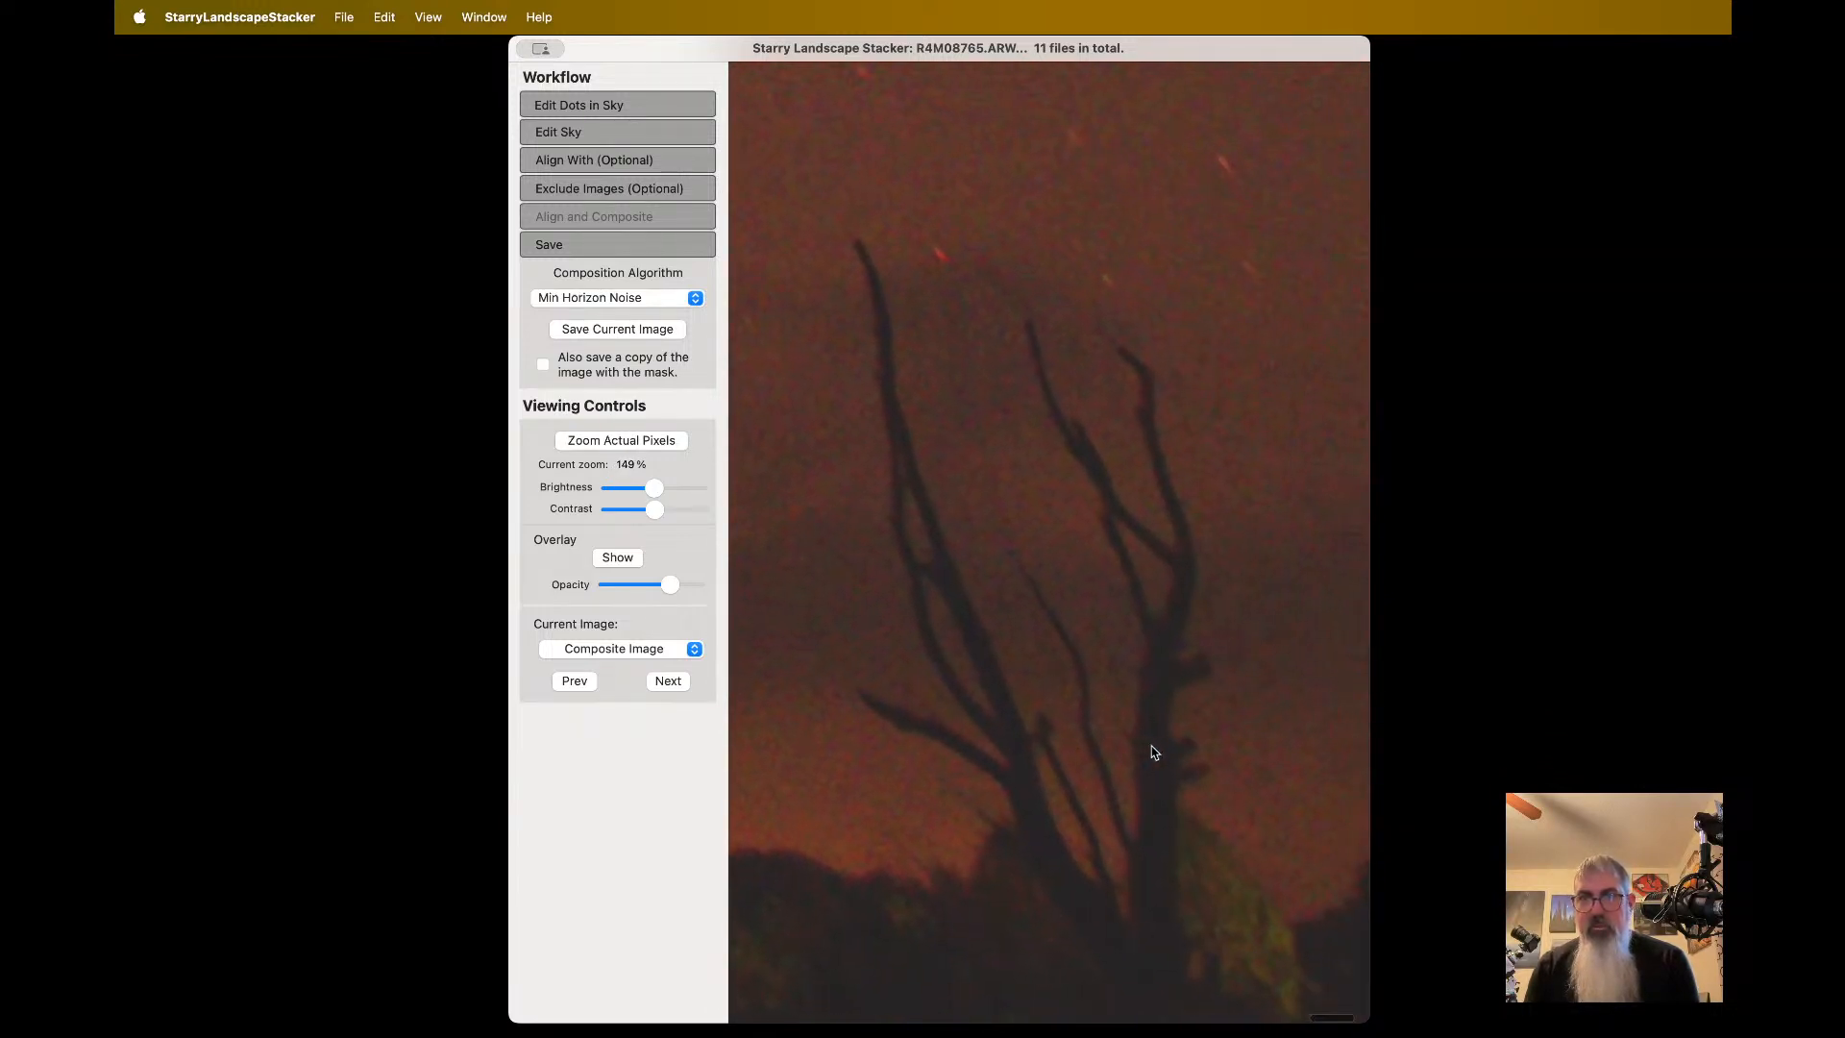
pyautogui.scroll(-3, 1106, 781)
pyautogui.hscroll(3, 1107, 782)
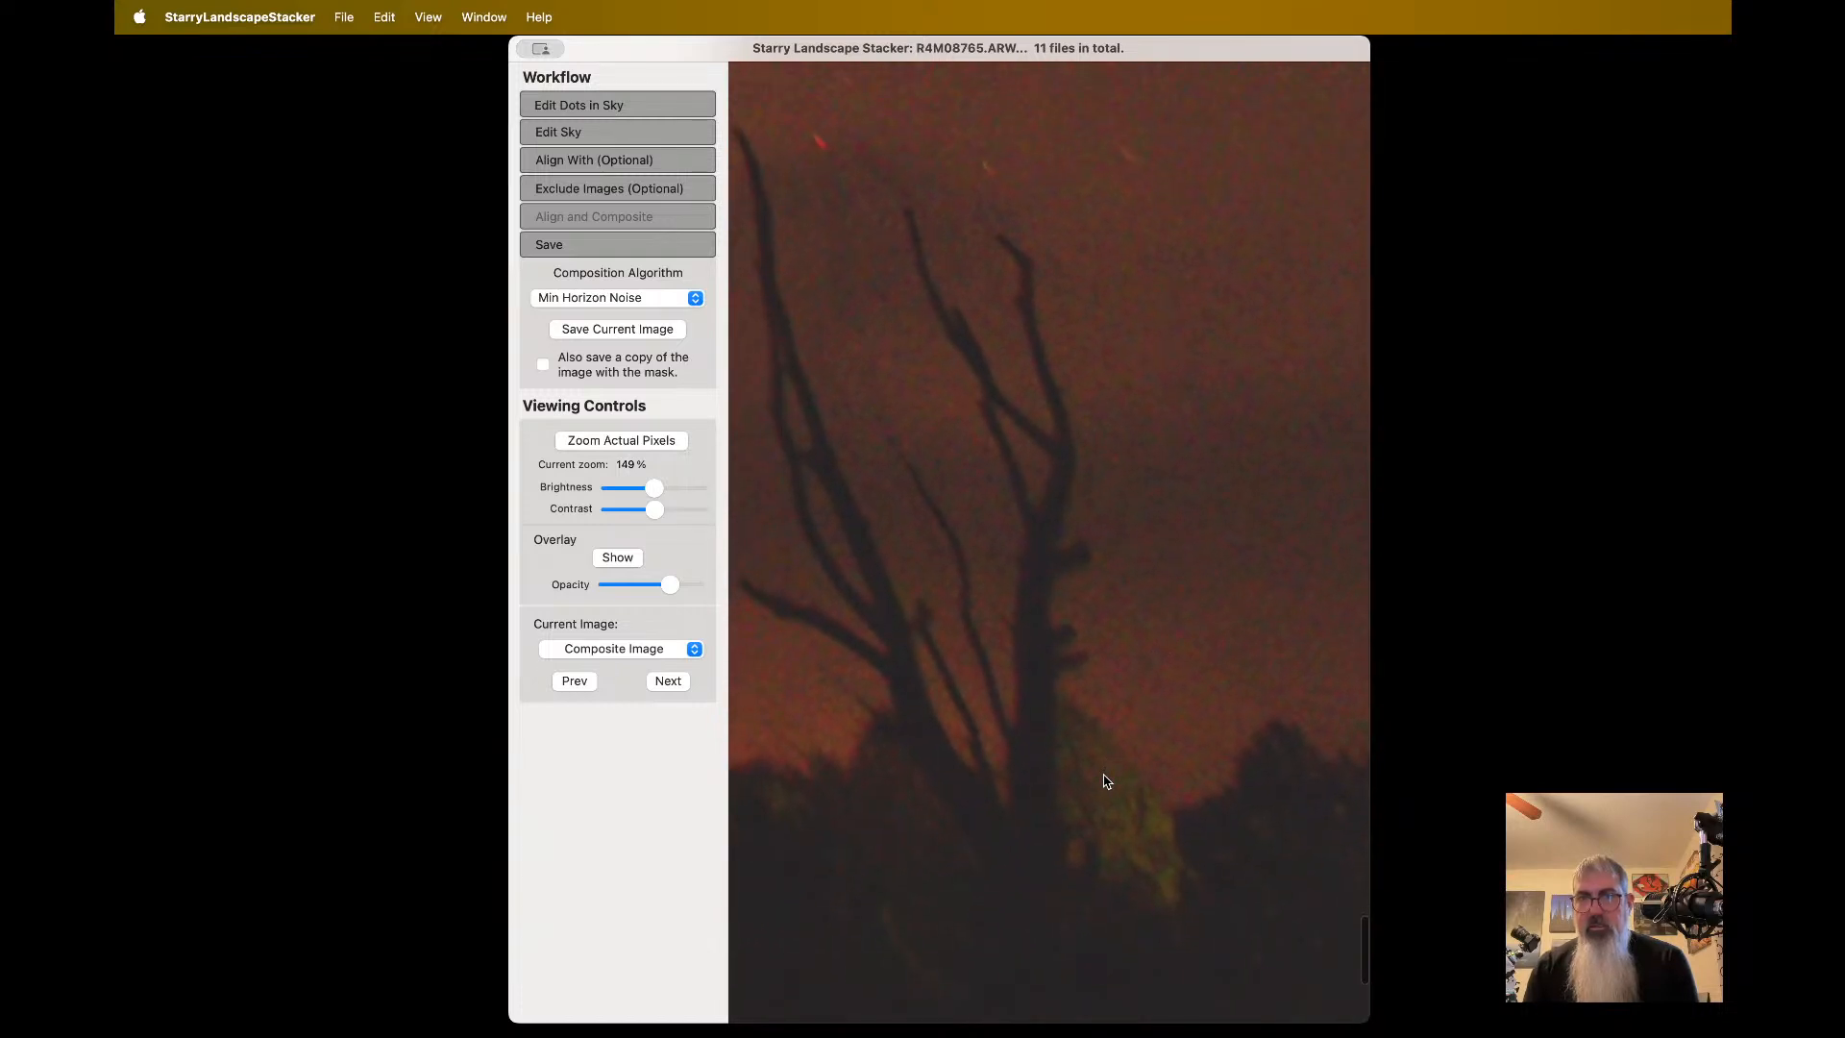
# - Examine the distant treeline and the tall pine's edges against the orange sky for motion blur or ghosting
pyautogui.hscroll(-5, 1107, 781)
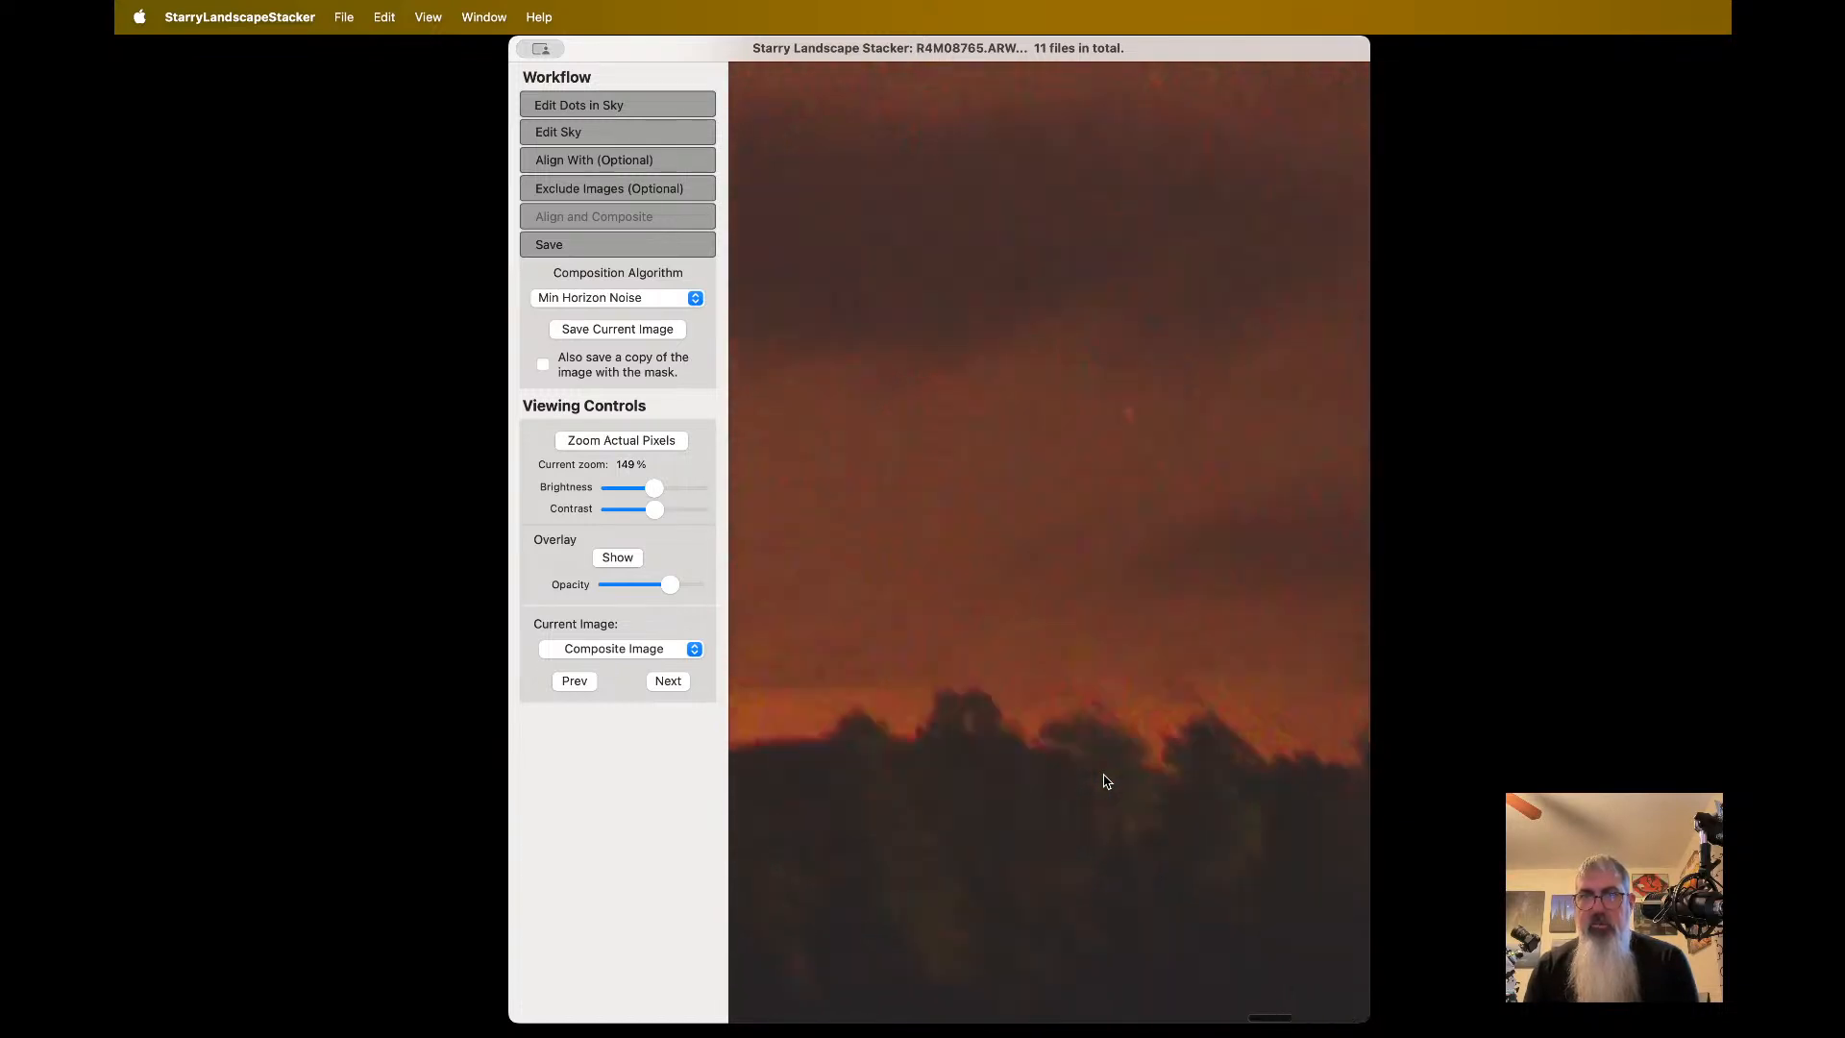
pyautogui.hscroll(2, 1107, 781)
pyautogui.scroll(3, 1106, 781)
pyautogui.scroll(-2, 1105, 781)
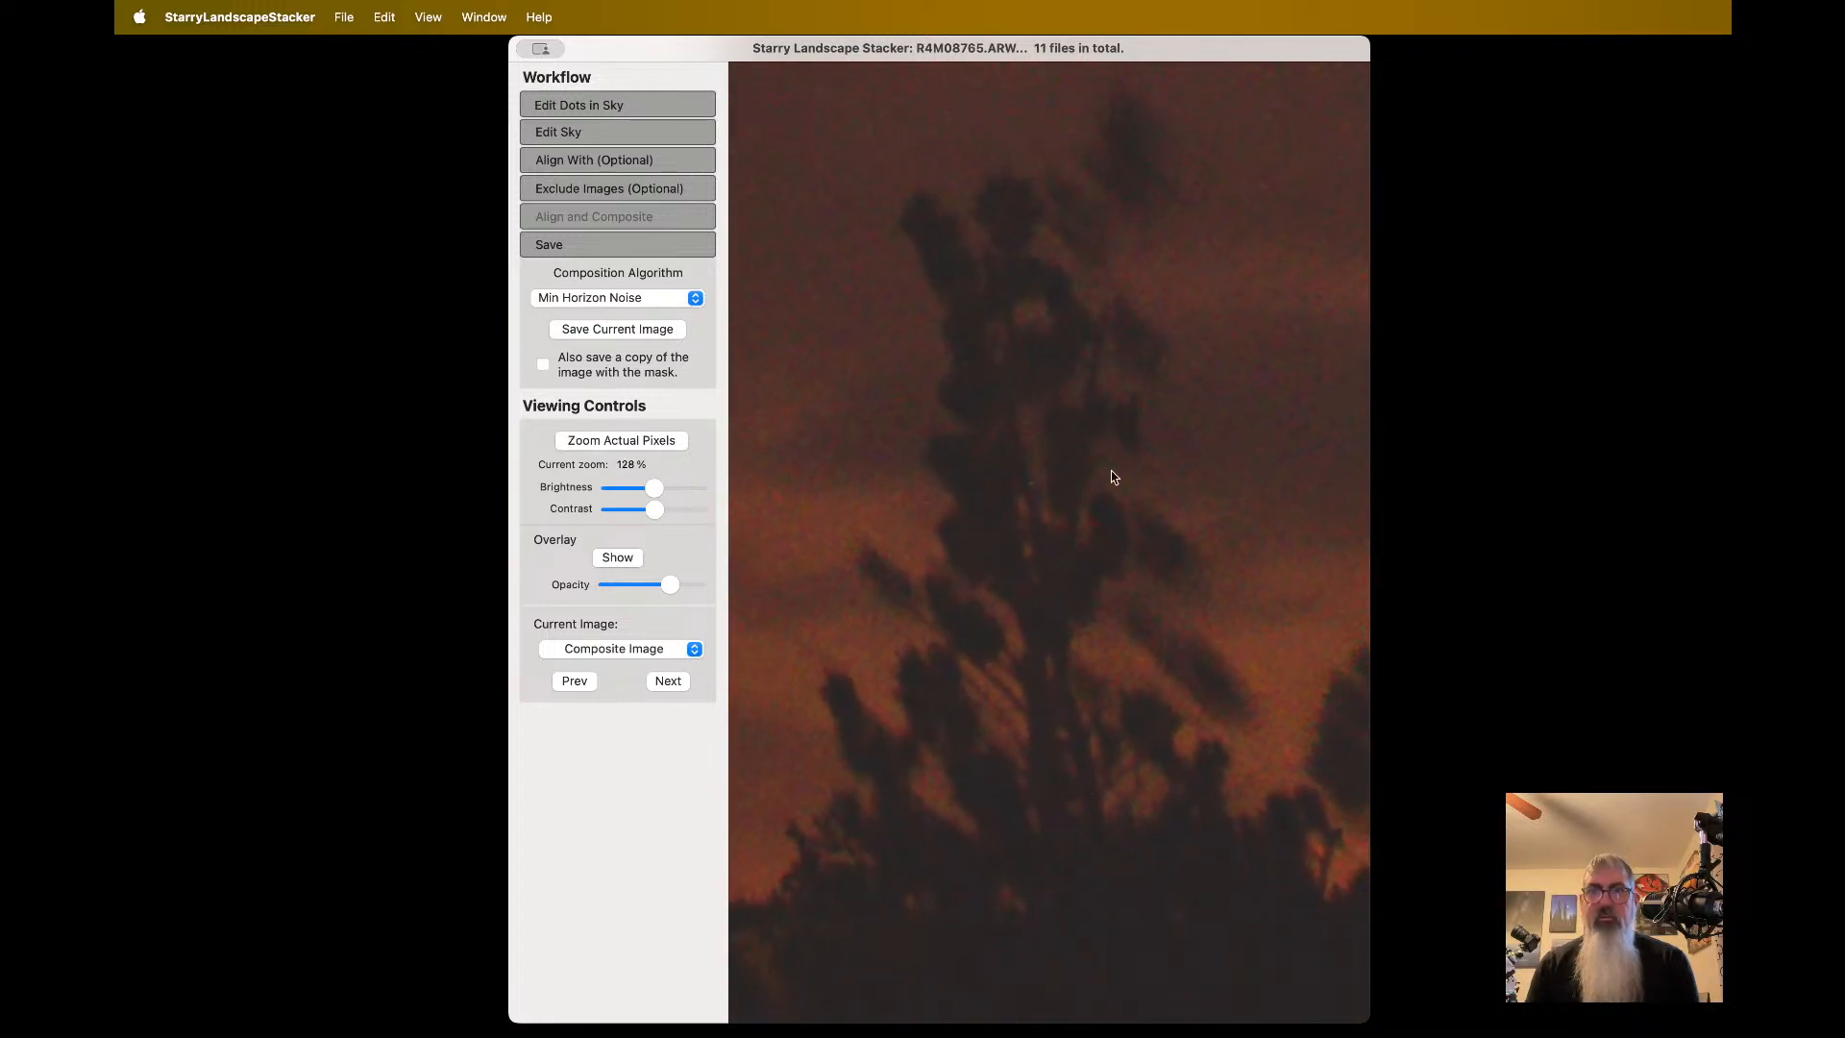
pyautogui.scroll(-3, 1170, 341)
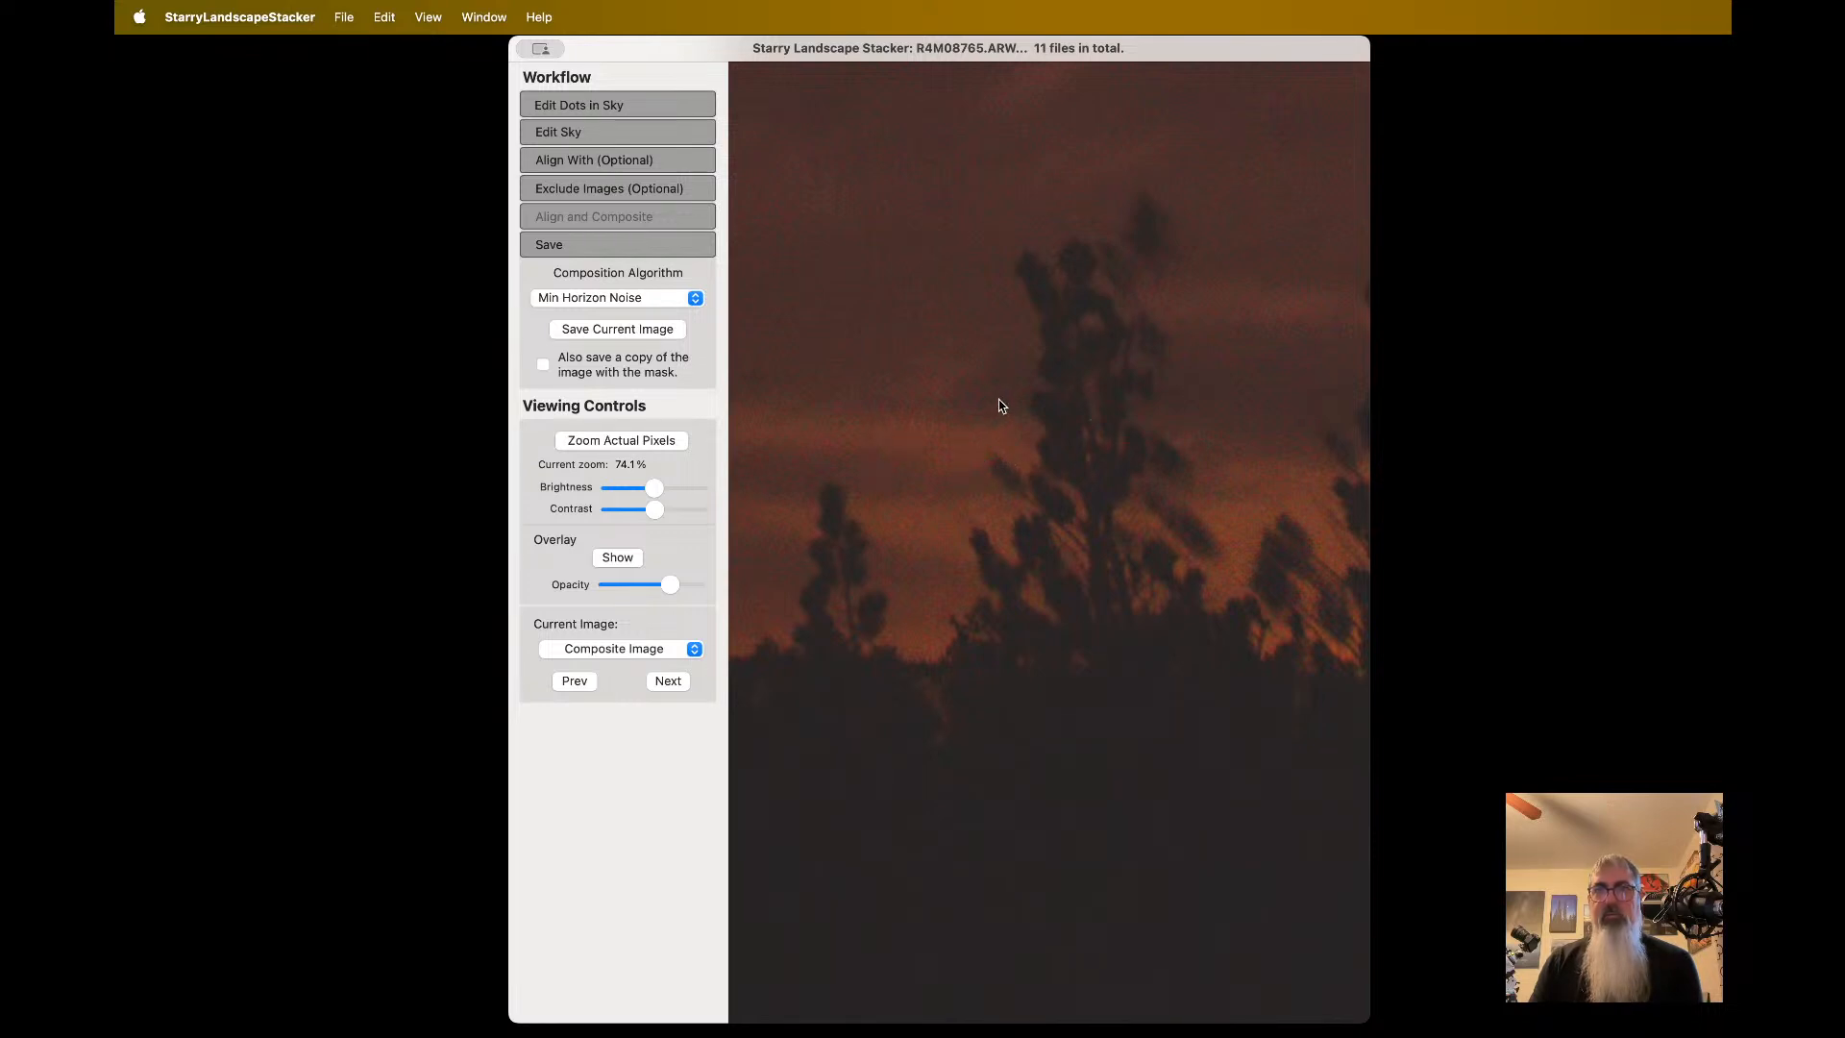
pyautogui.scroll(-5, 1028, 546)
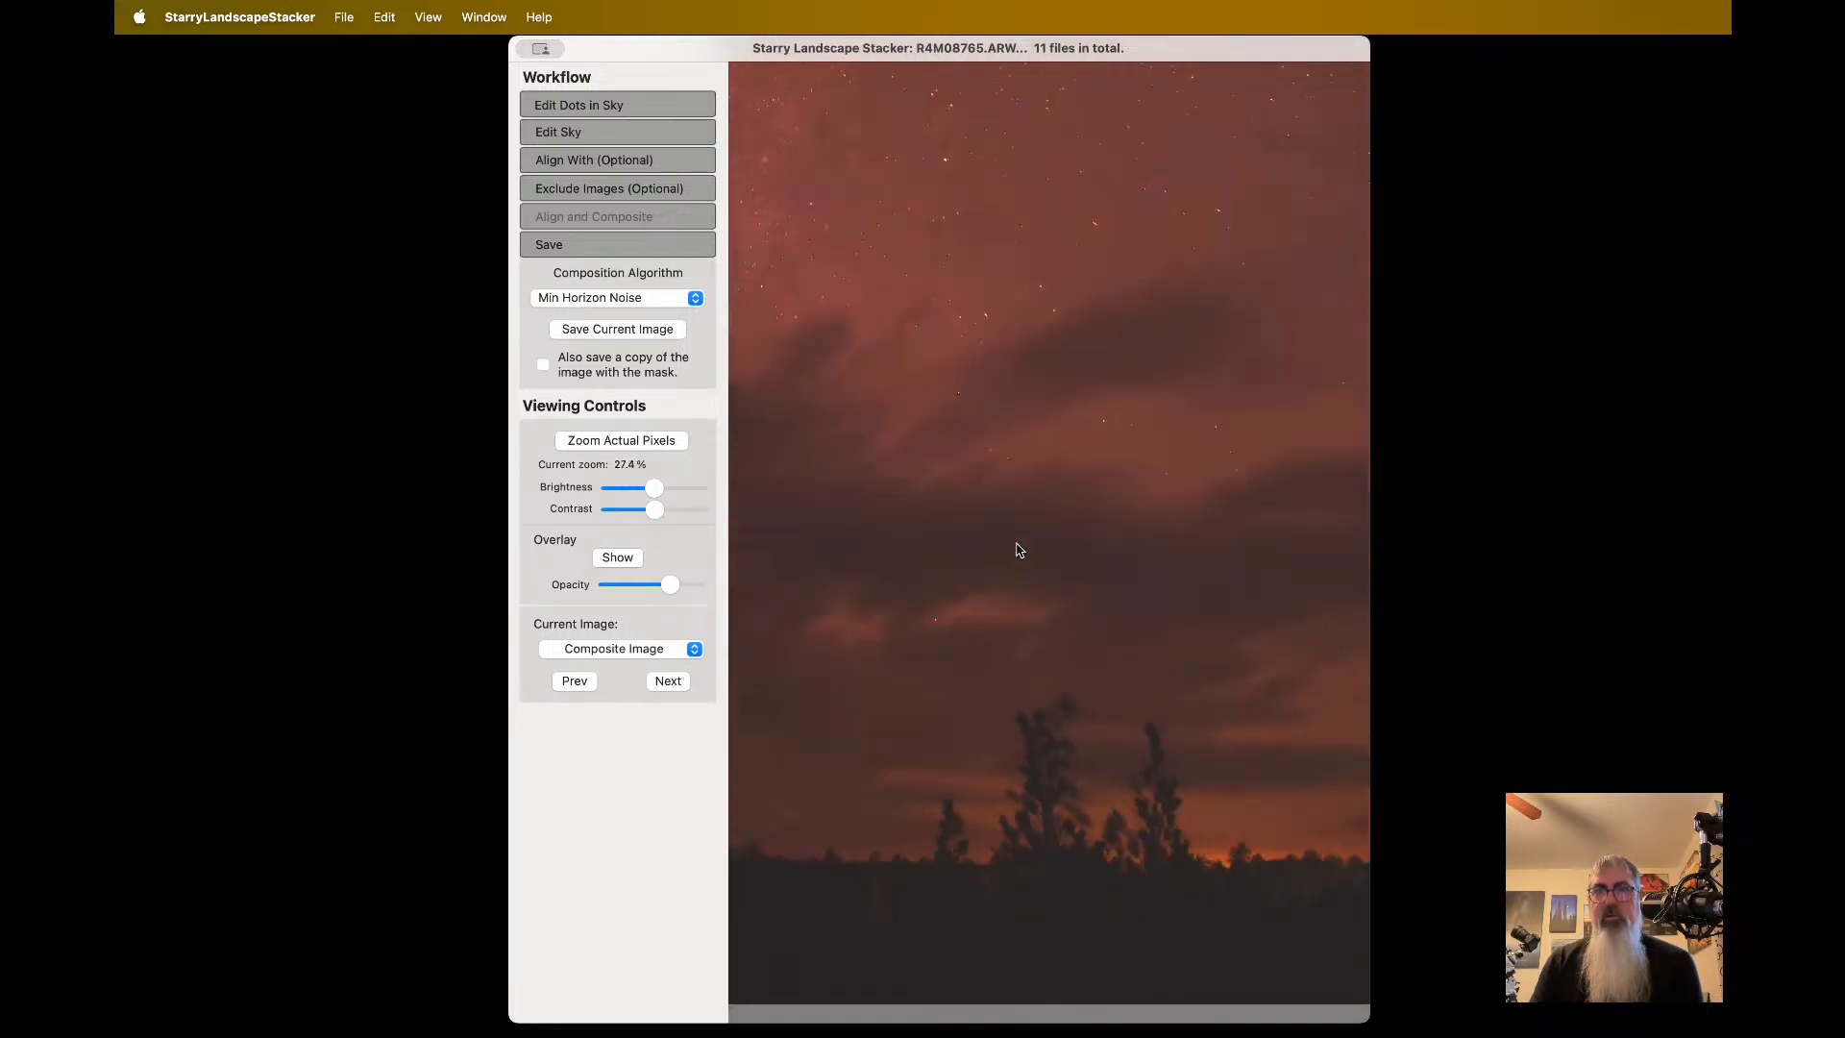
# - Look over the composite's clouds and treeline, and reopen the sky mask for editing
pyautogui.hscroll(-3, 1019, 550)
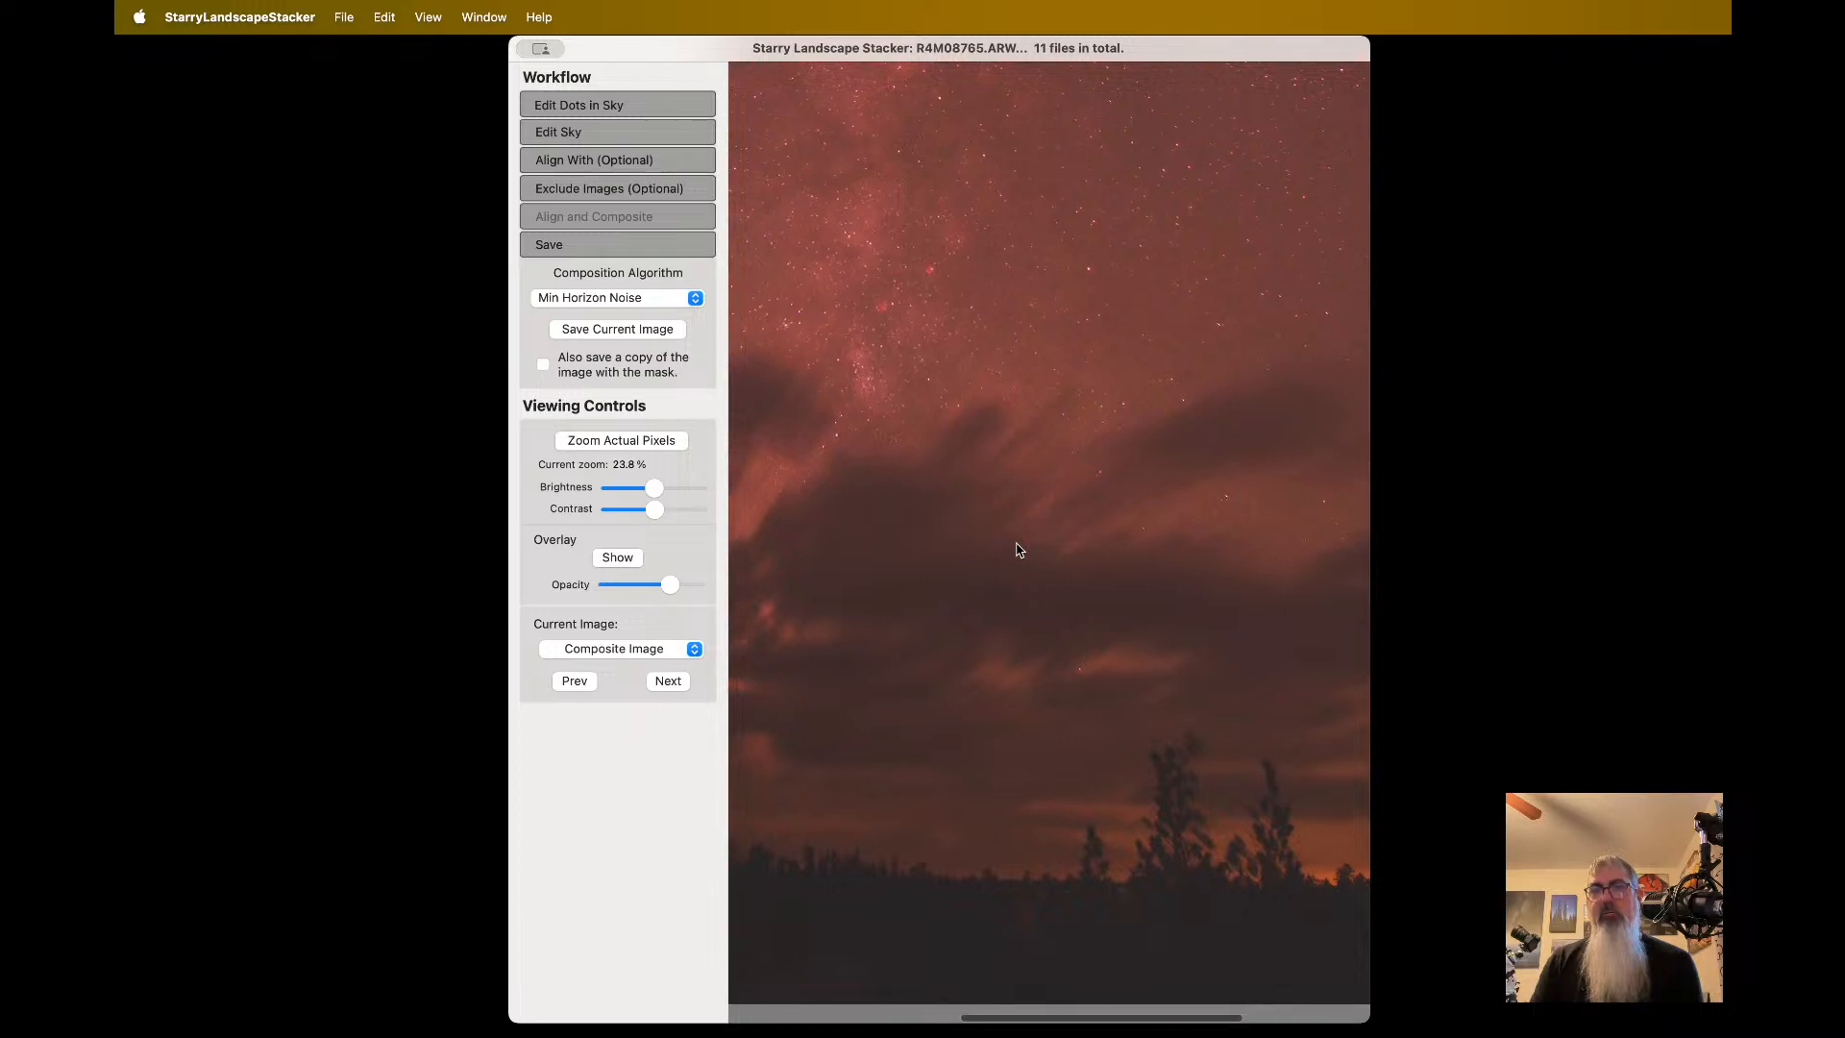
pyautogui.hscroll(3, 1020, 550)
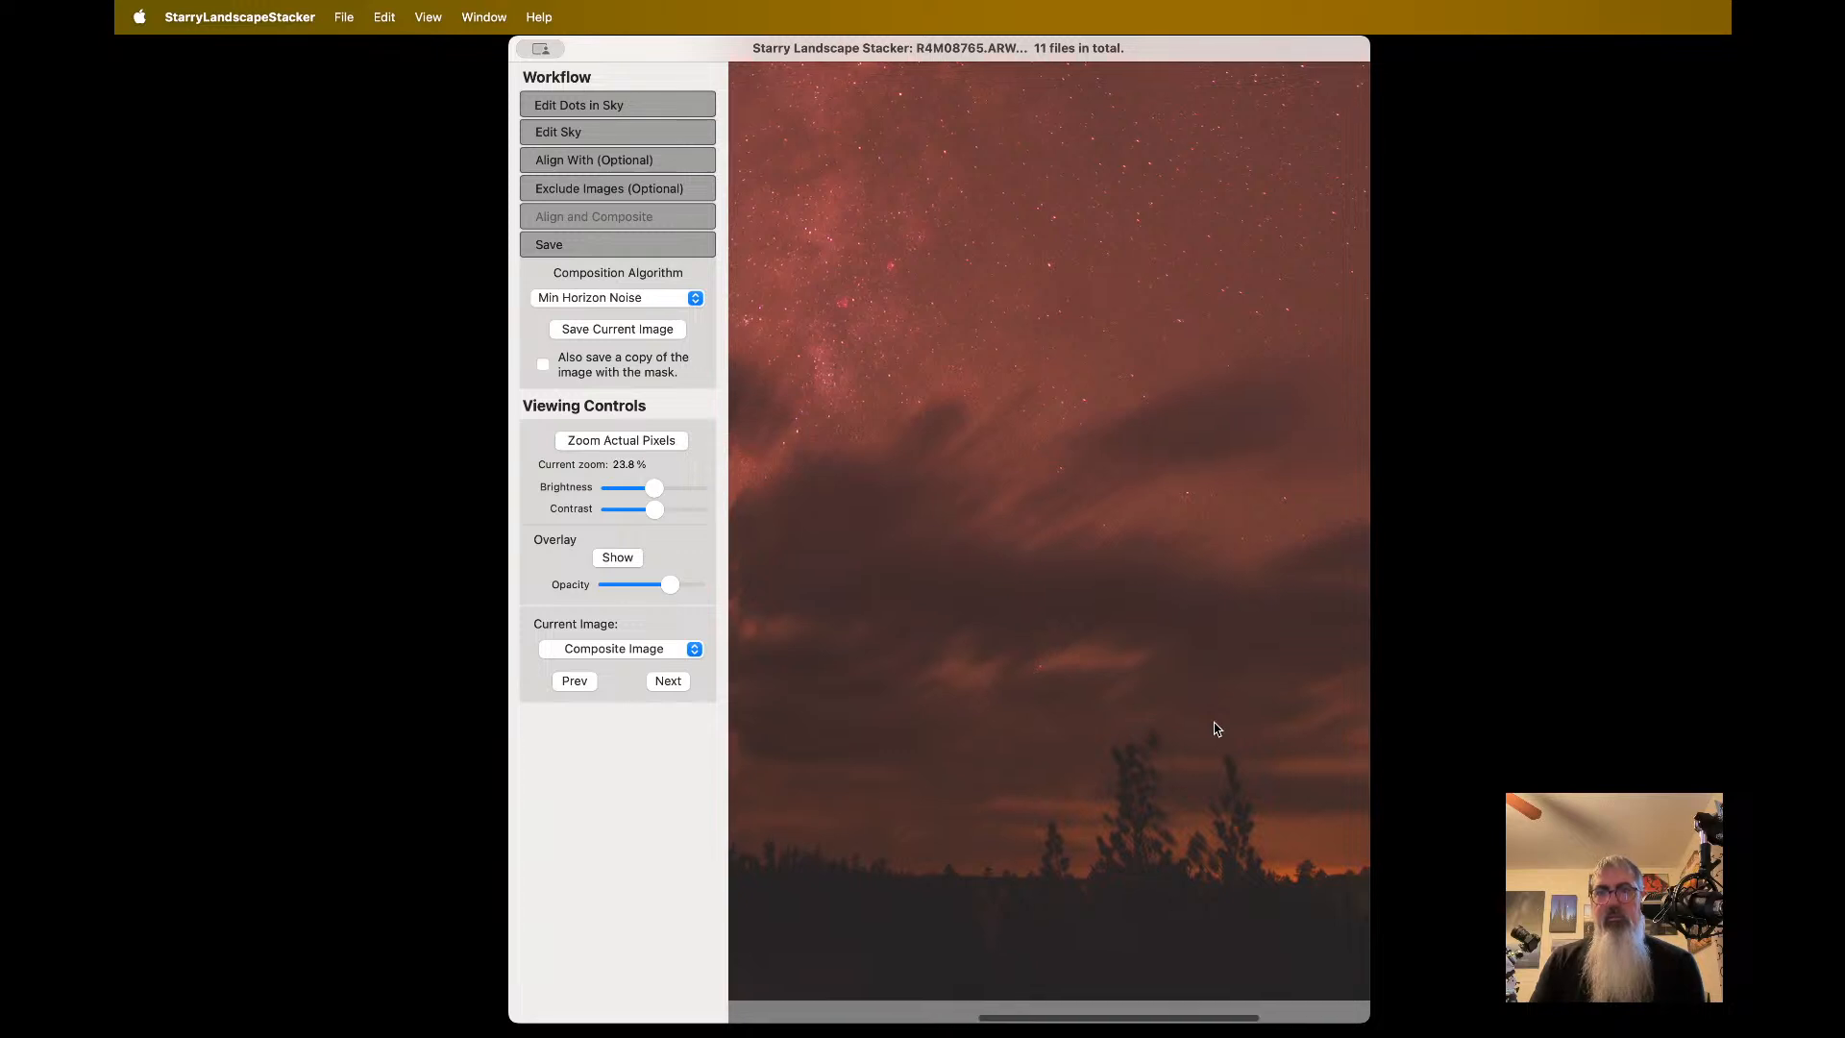
pyautogui.hscroll(5, 1214, 728)
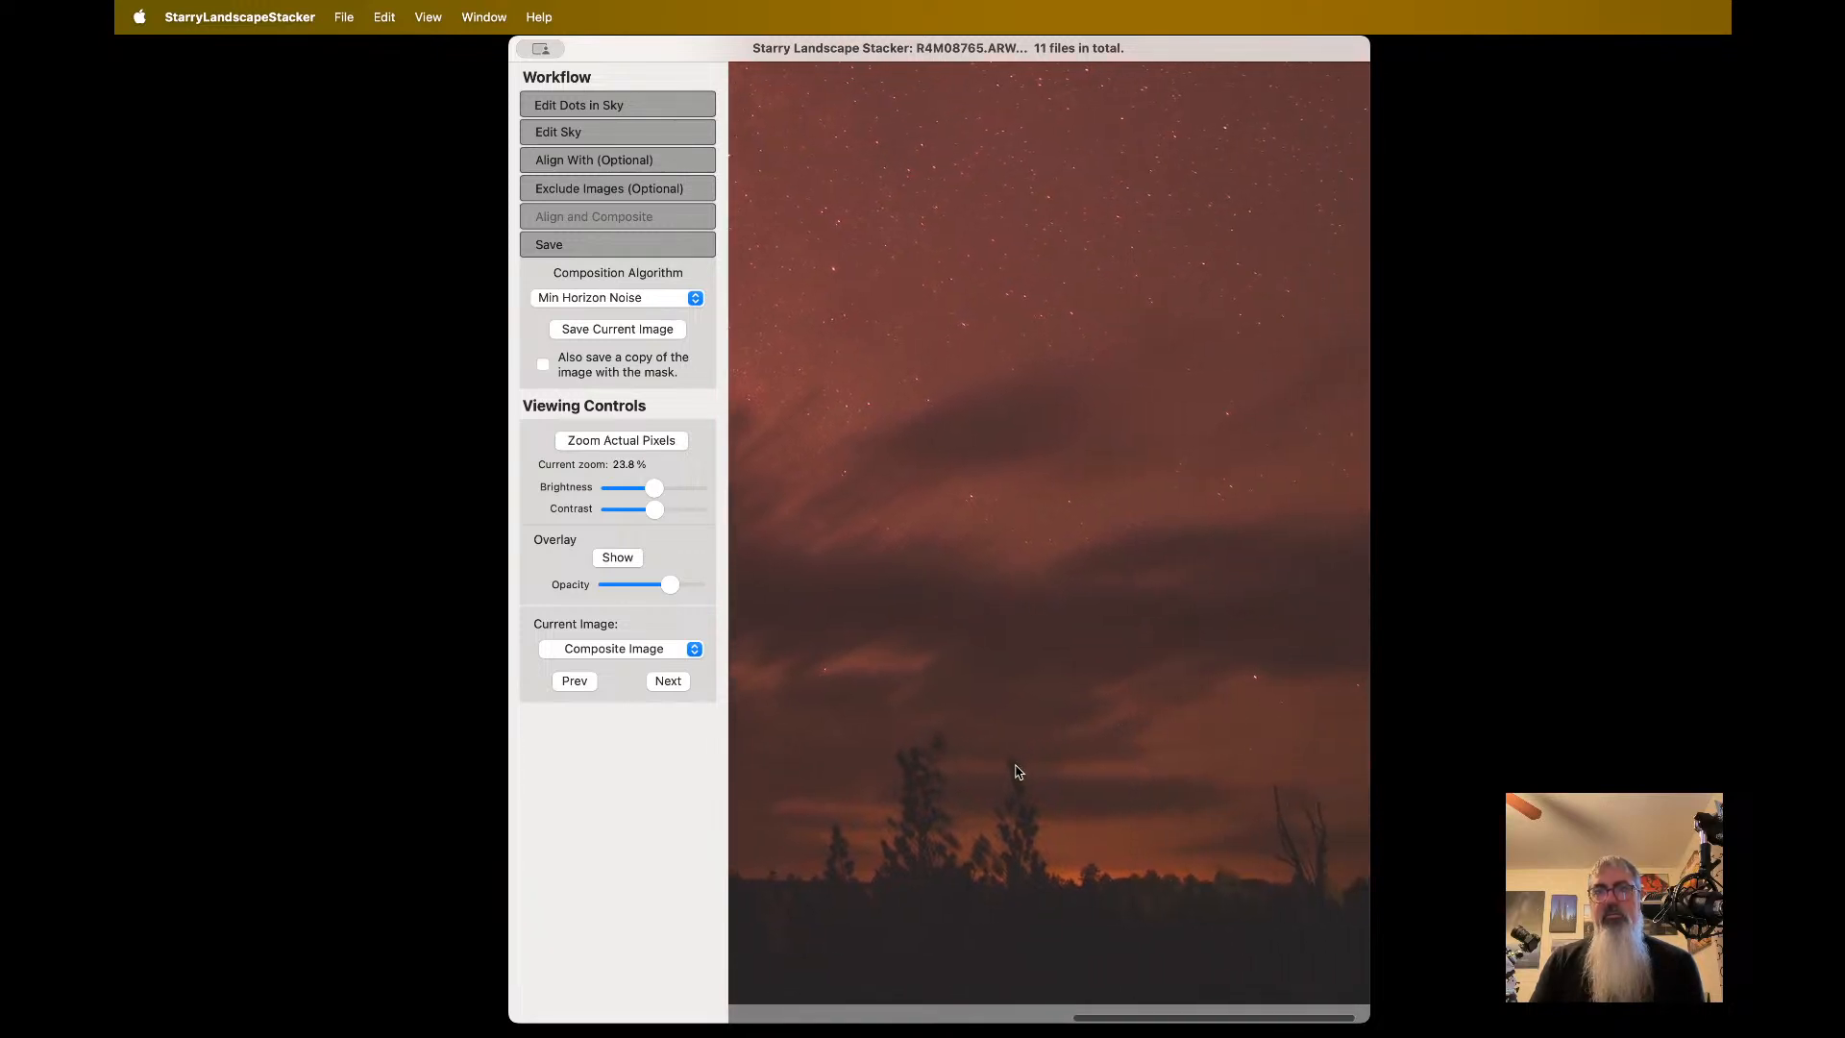
pyautogui.hscroll(1, 1019, 772)
pyautogui.hscroll(-2, 1018, 772)
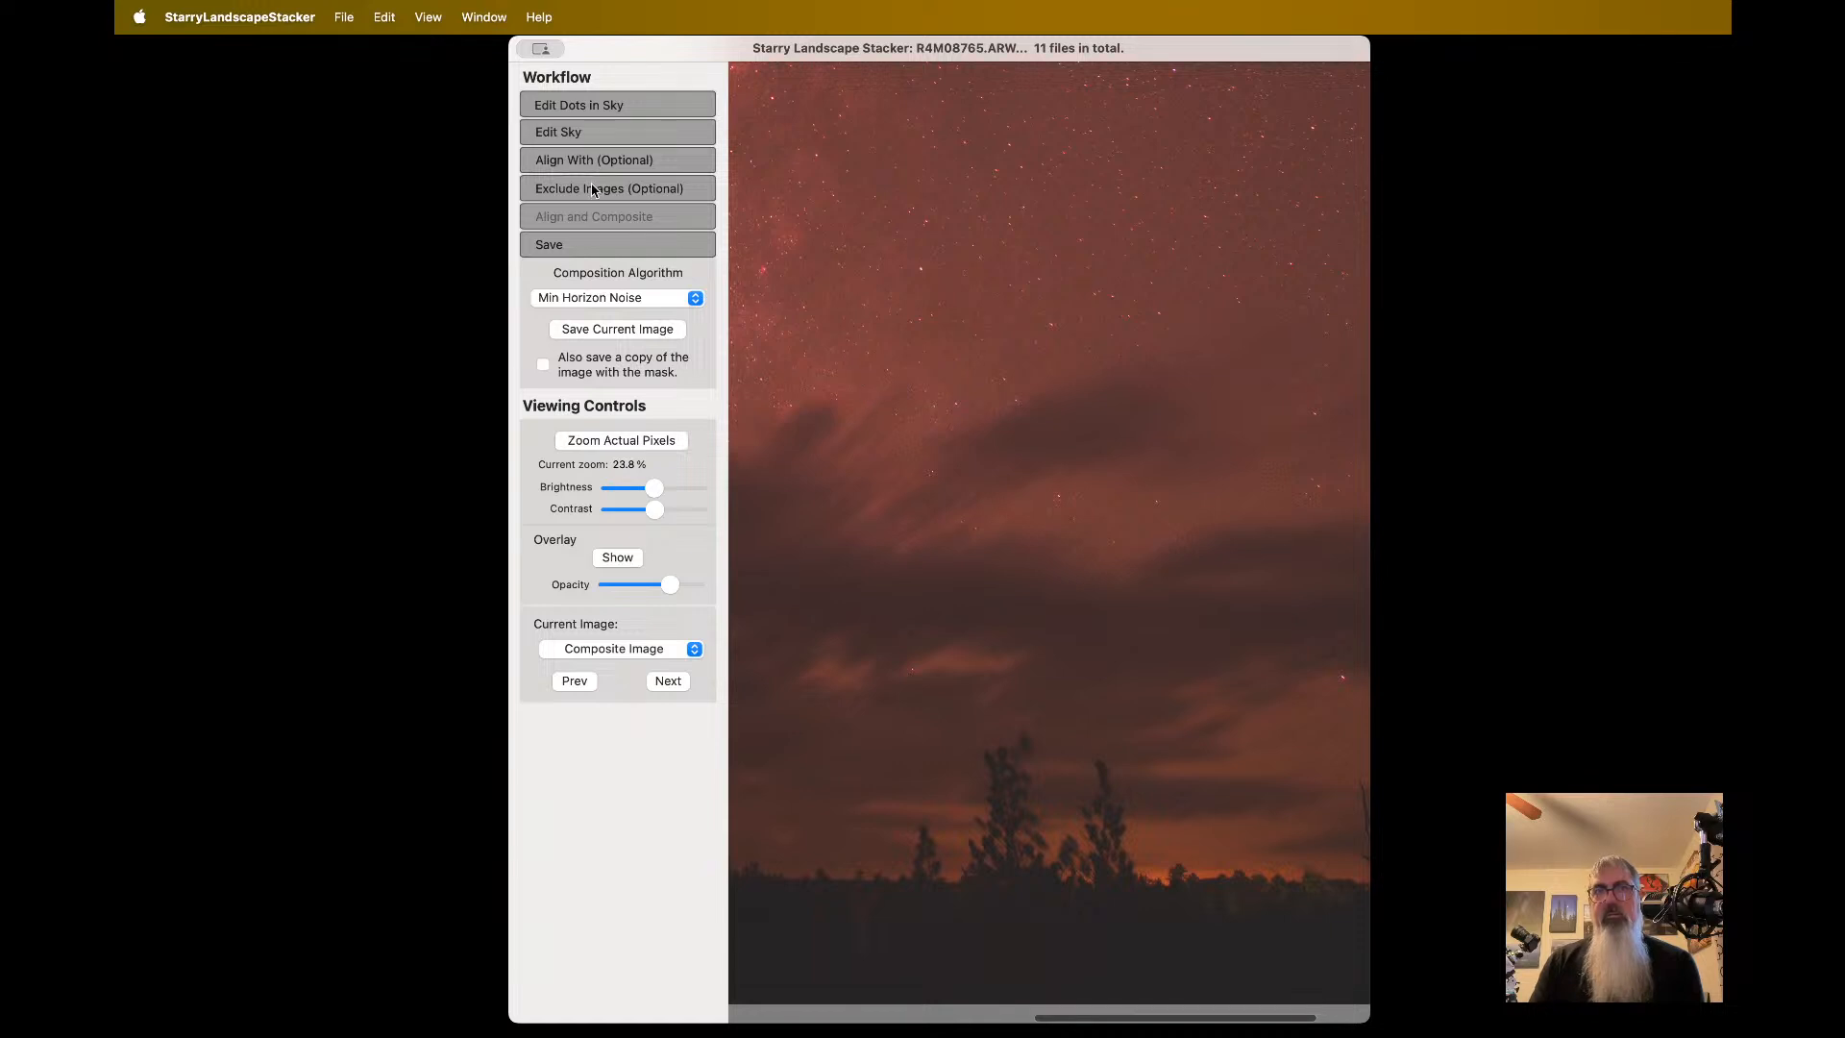
pyautogui.click(623, 135)
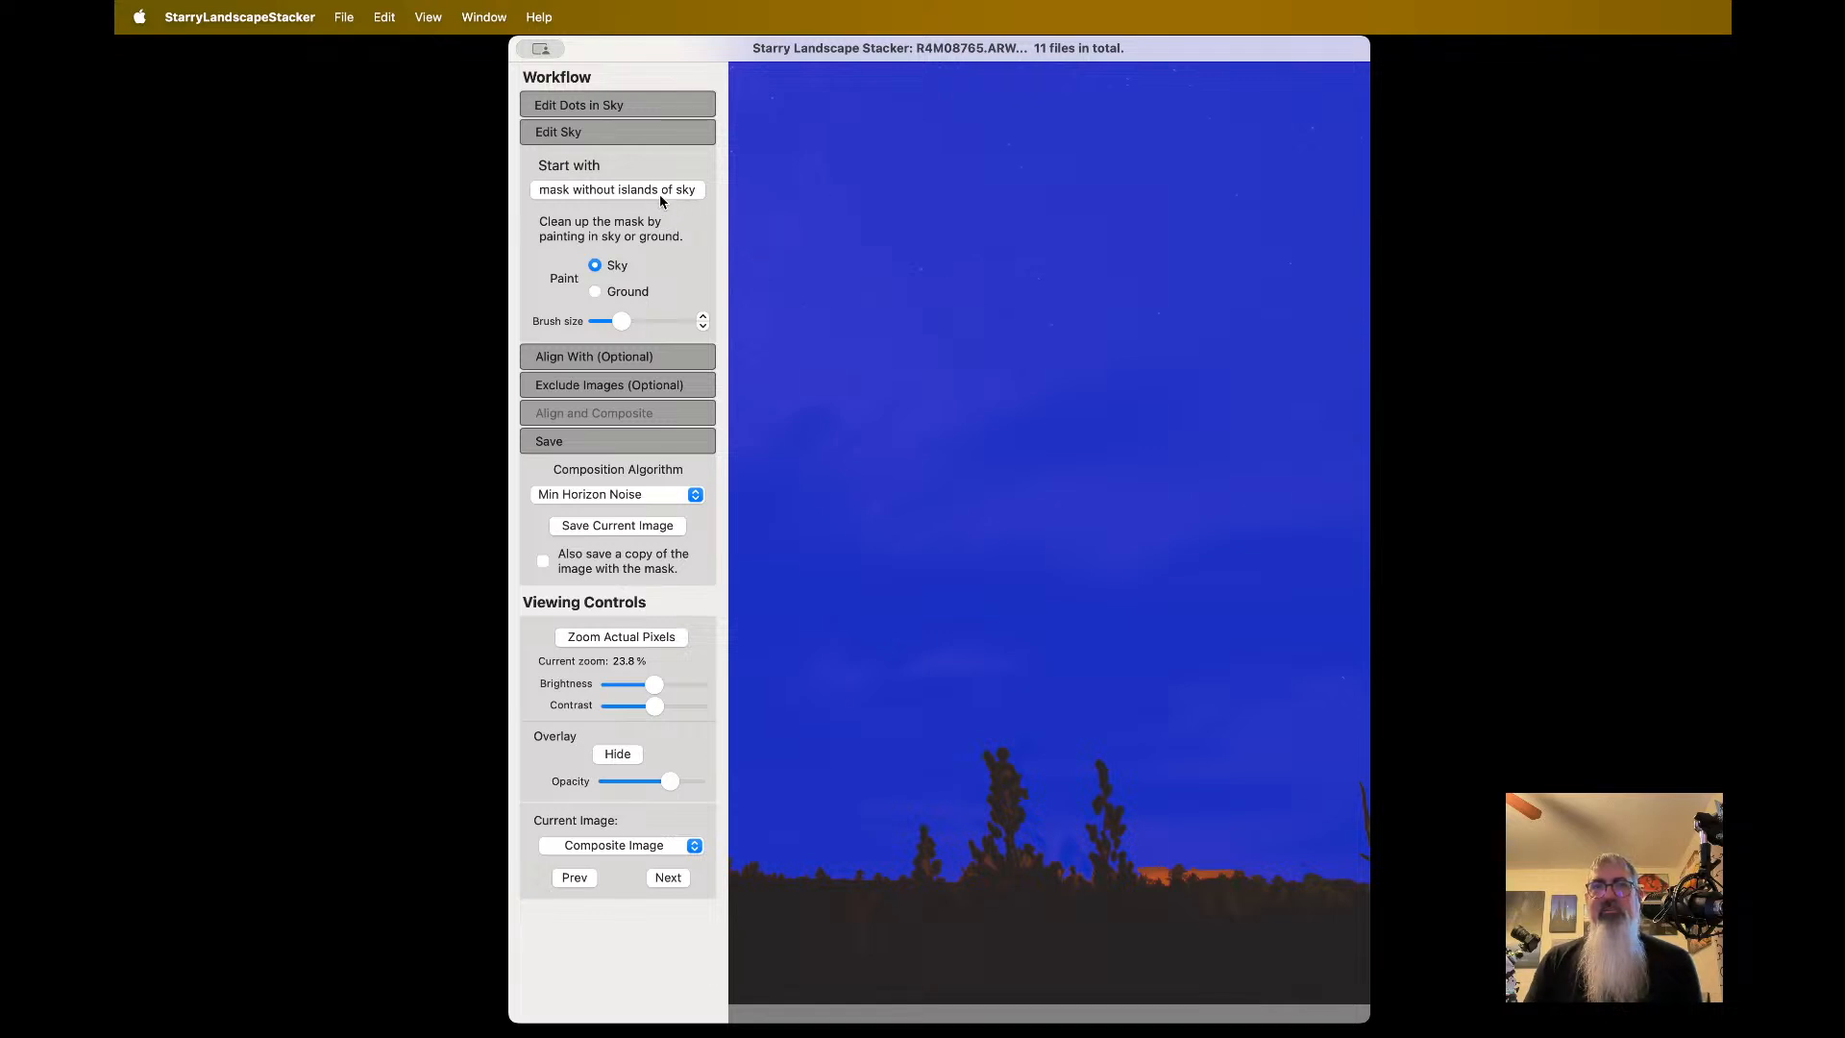
# - Paint the unmasked orange strip above the treeline beside the slender pine as sky, using a smaller brush
pyautogui.hscroll(-3, 908, 315)
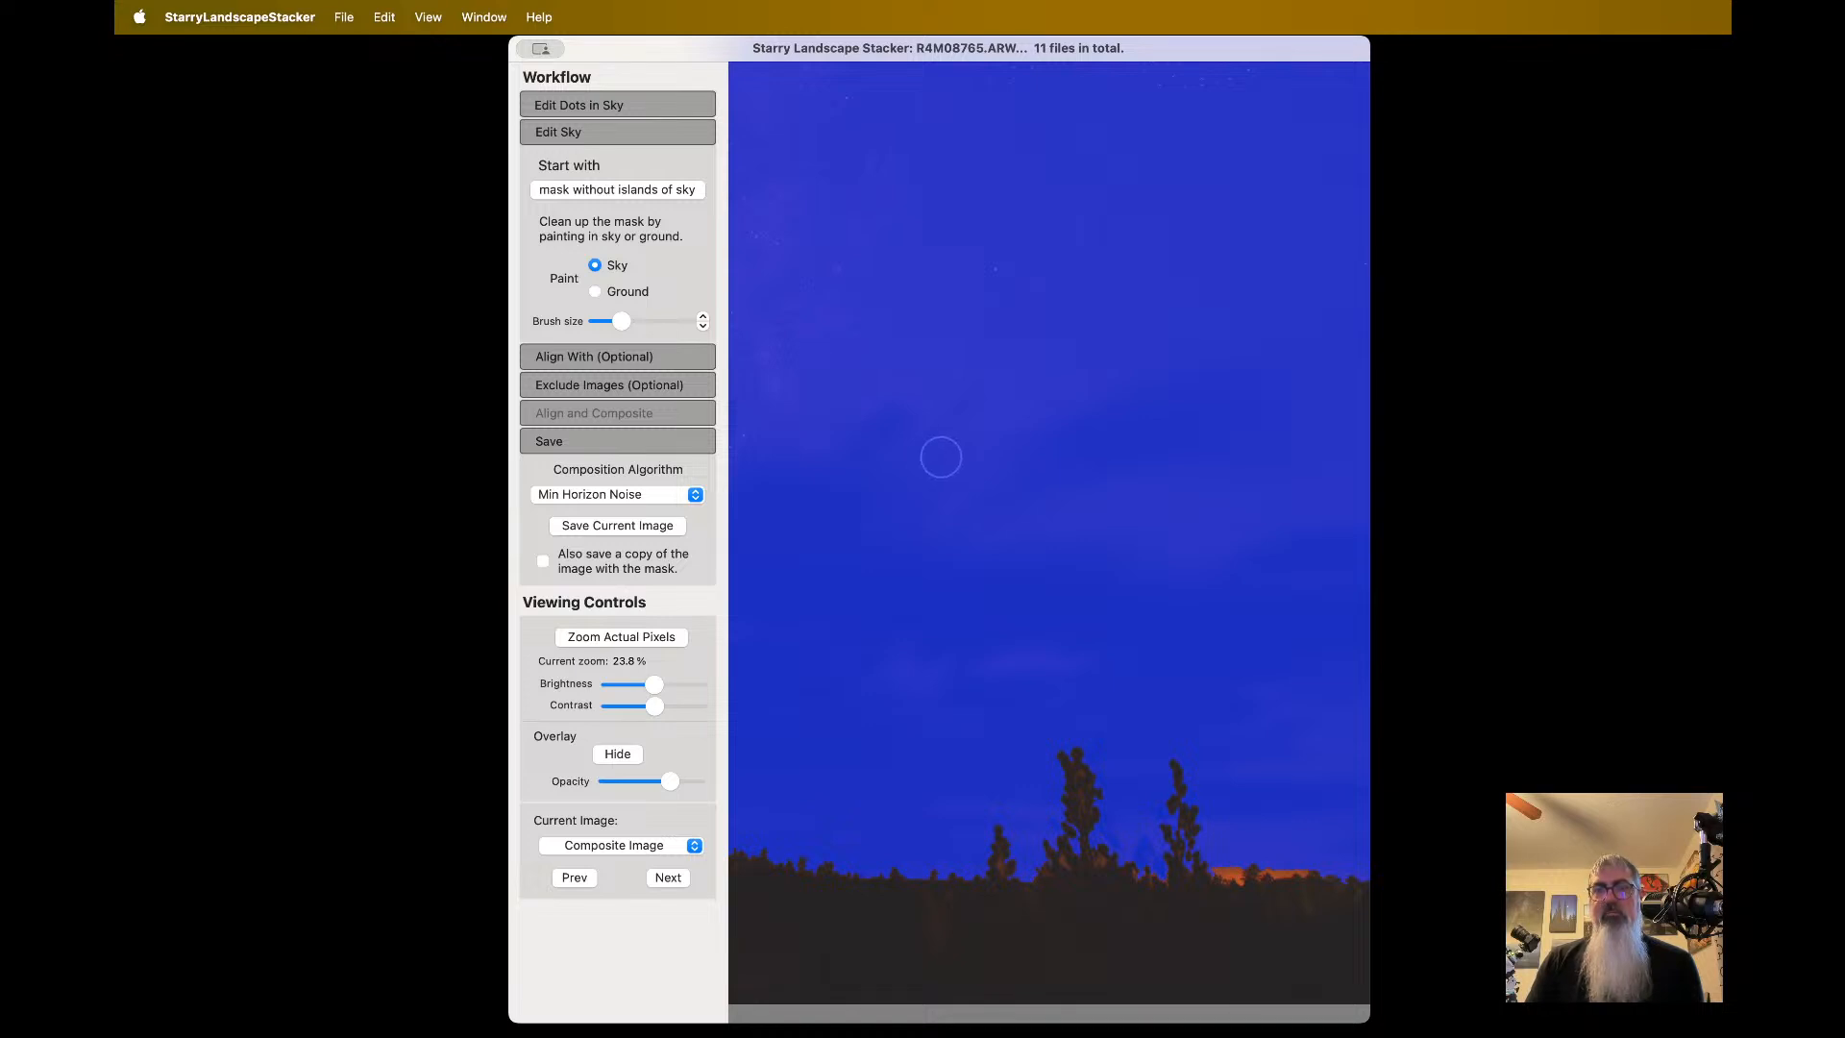
pyautogui.scroll(-2, 941, 457)
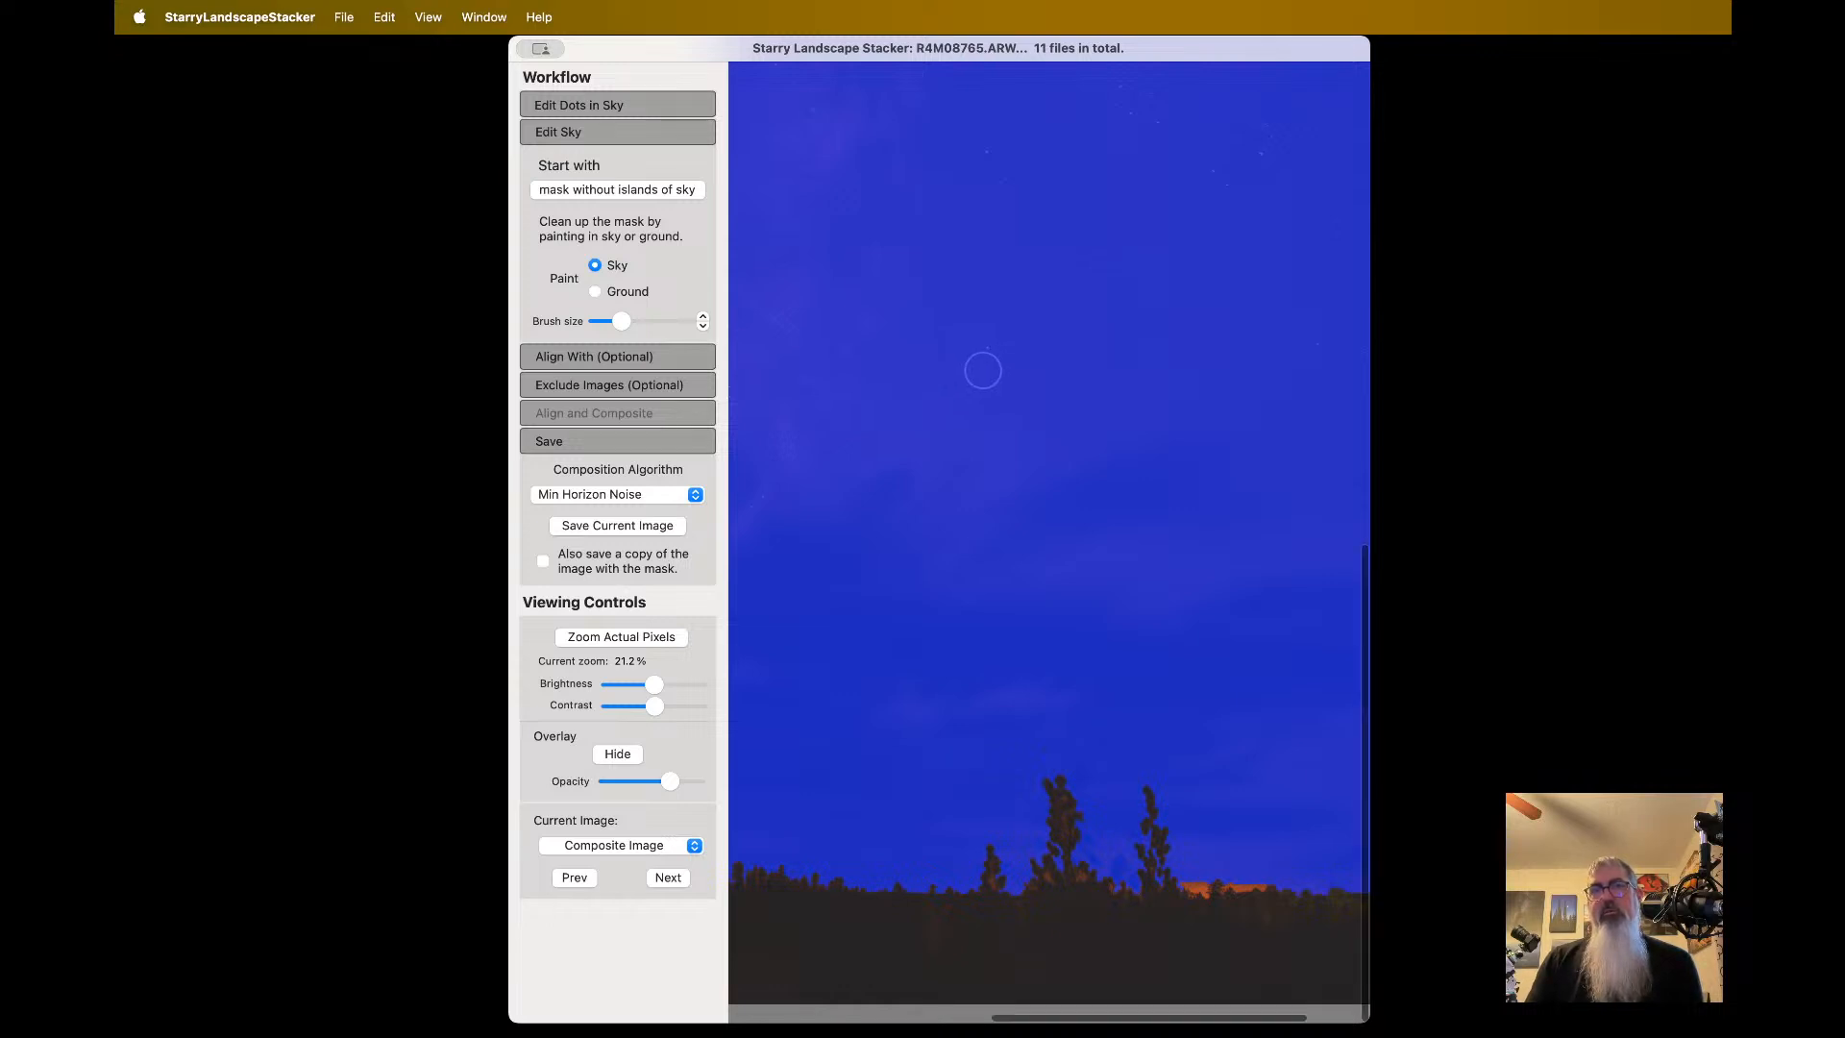
pyautogui.hscroll(-2, 981, 367)
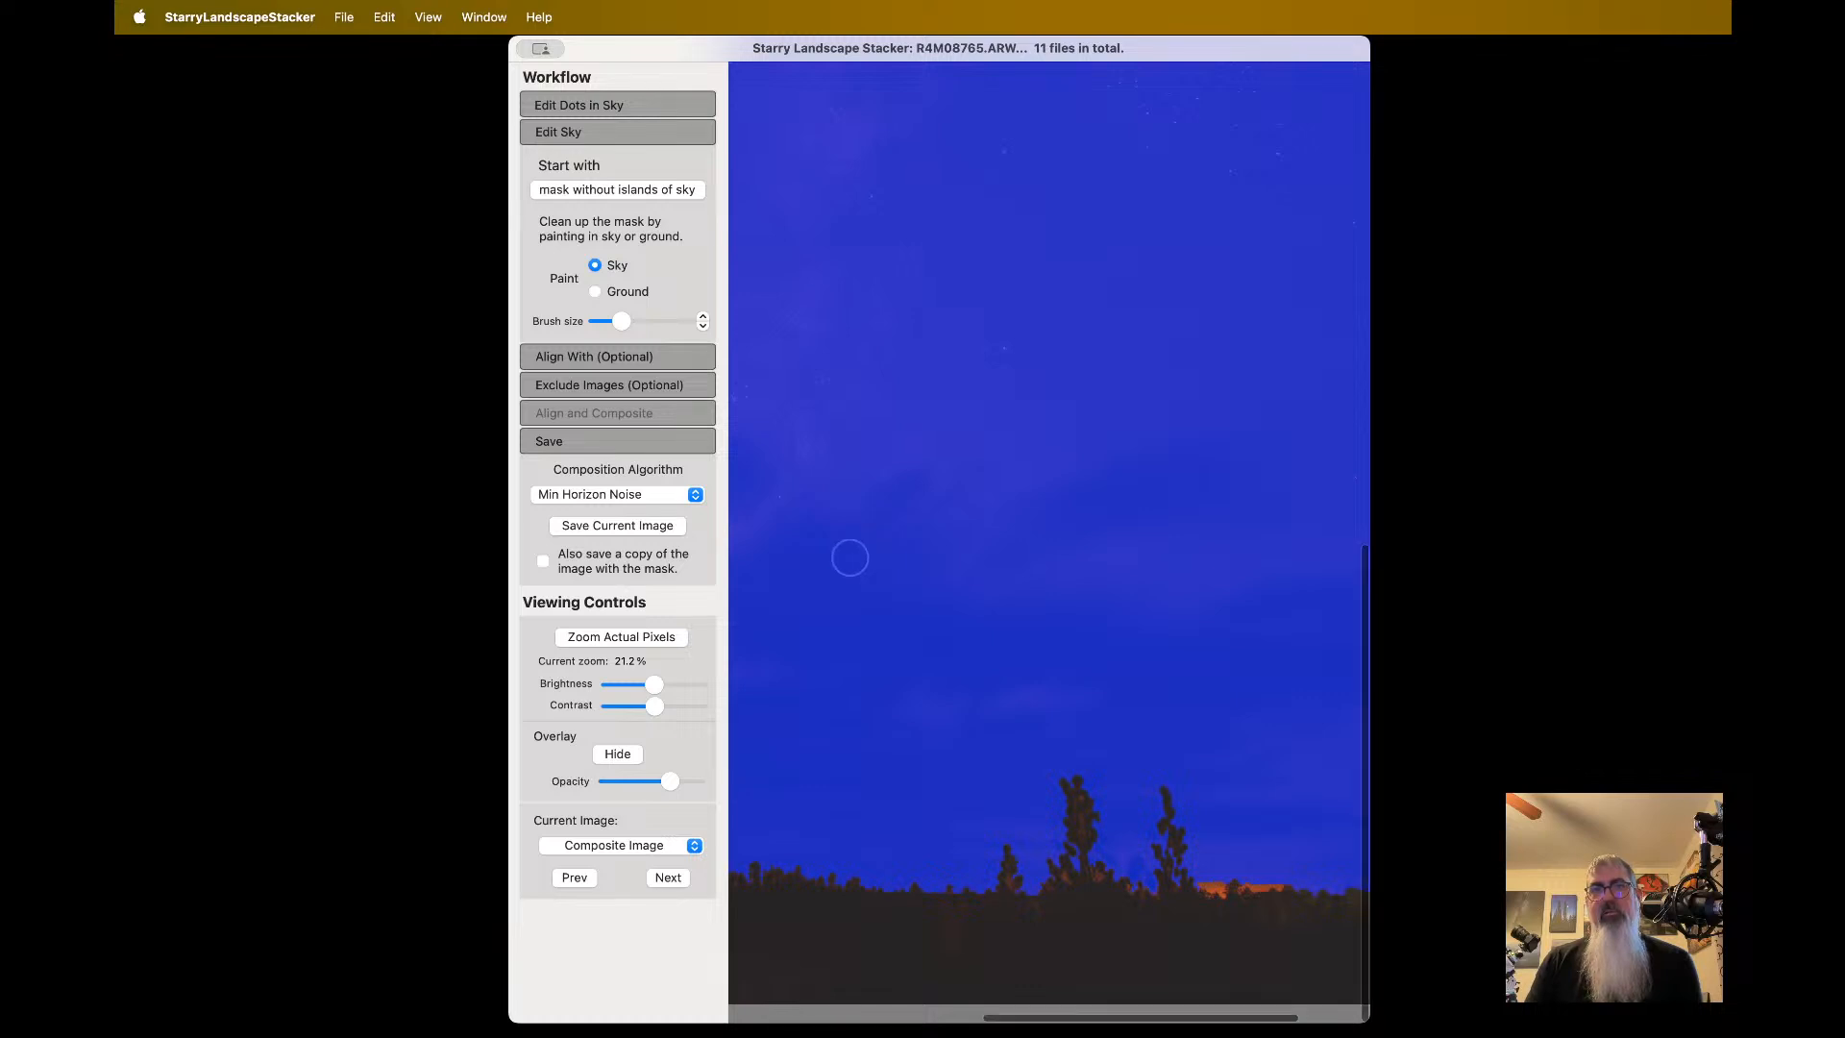
pyautogui.scroll(5, 849, 558)
pyautogui.scroll(2, 851, 557)
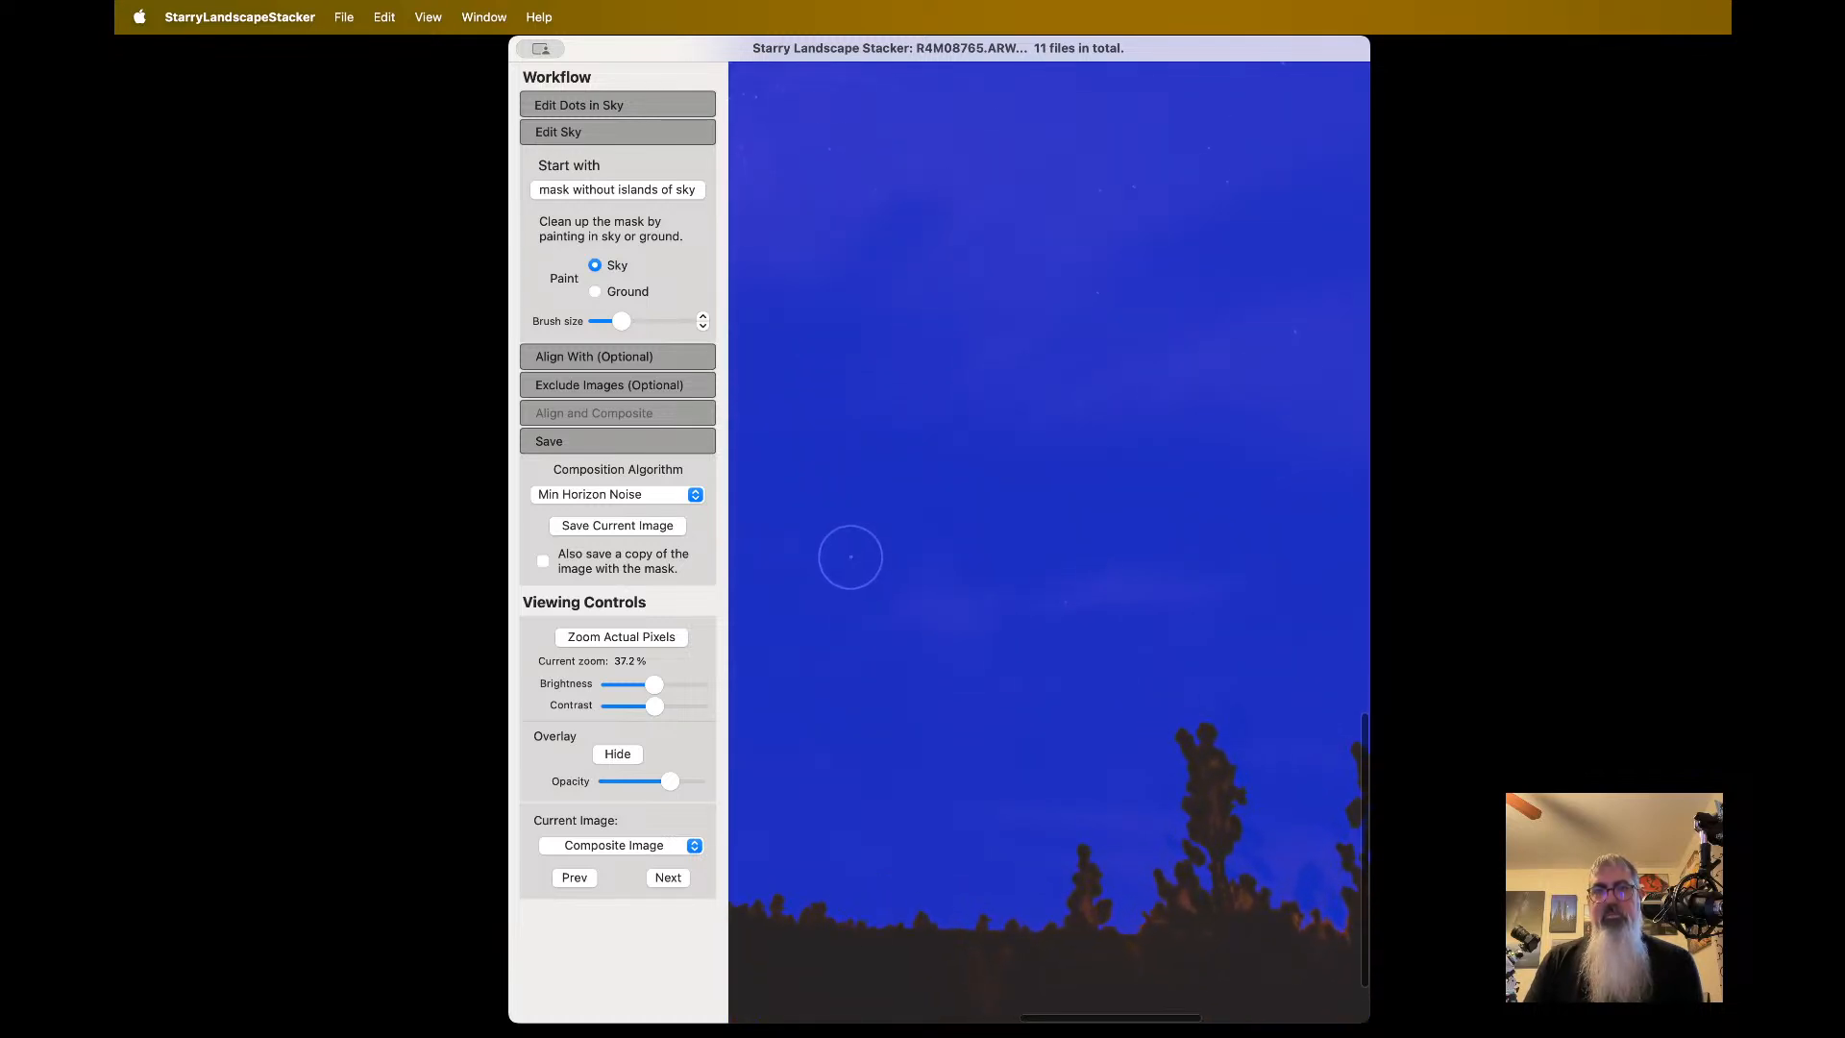
pyautogui.hscroll(-9, 850, 557)
pyautogui.scroll(-2, 850, 557)
pyautogui.hscroll(12, 851, 557)
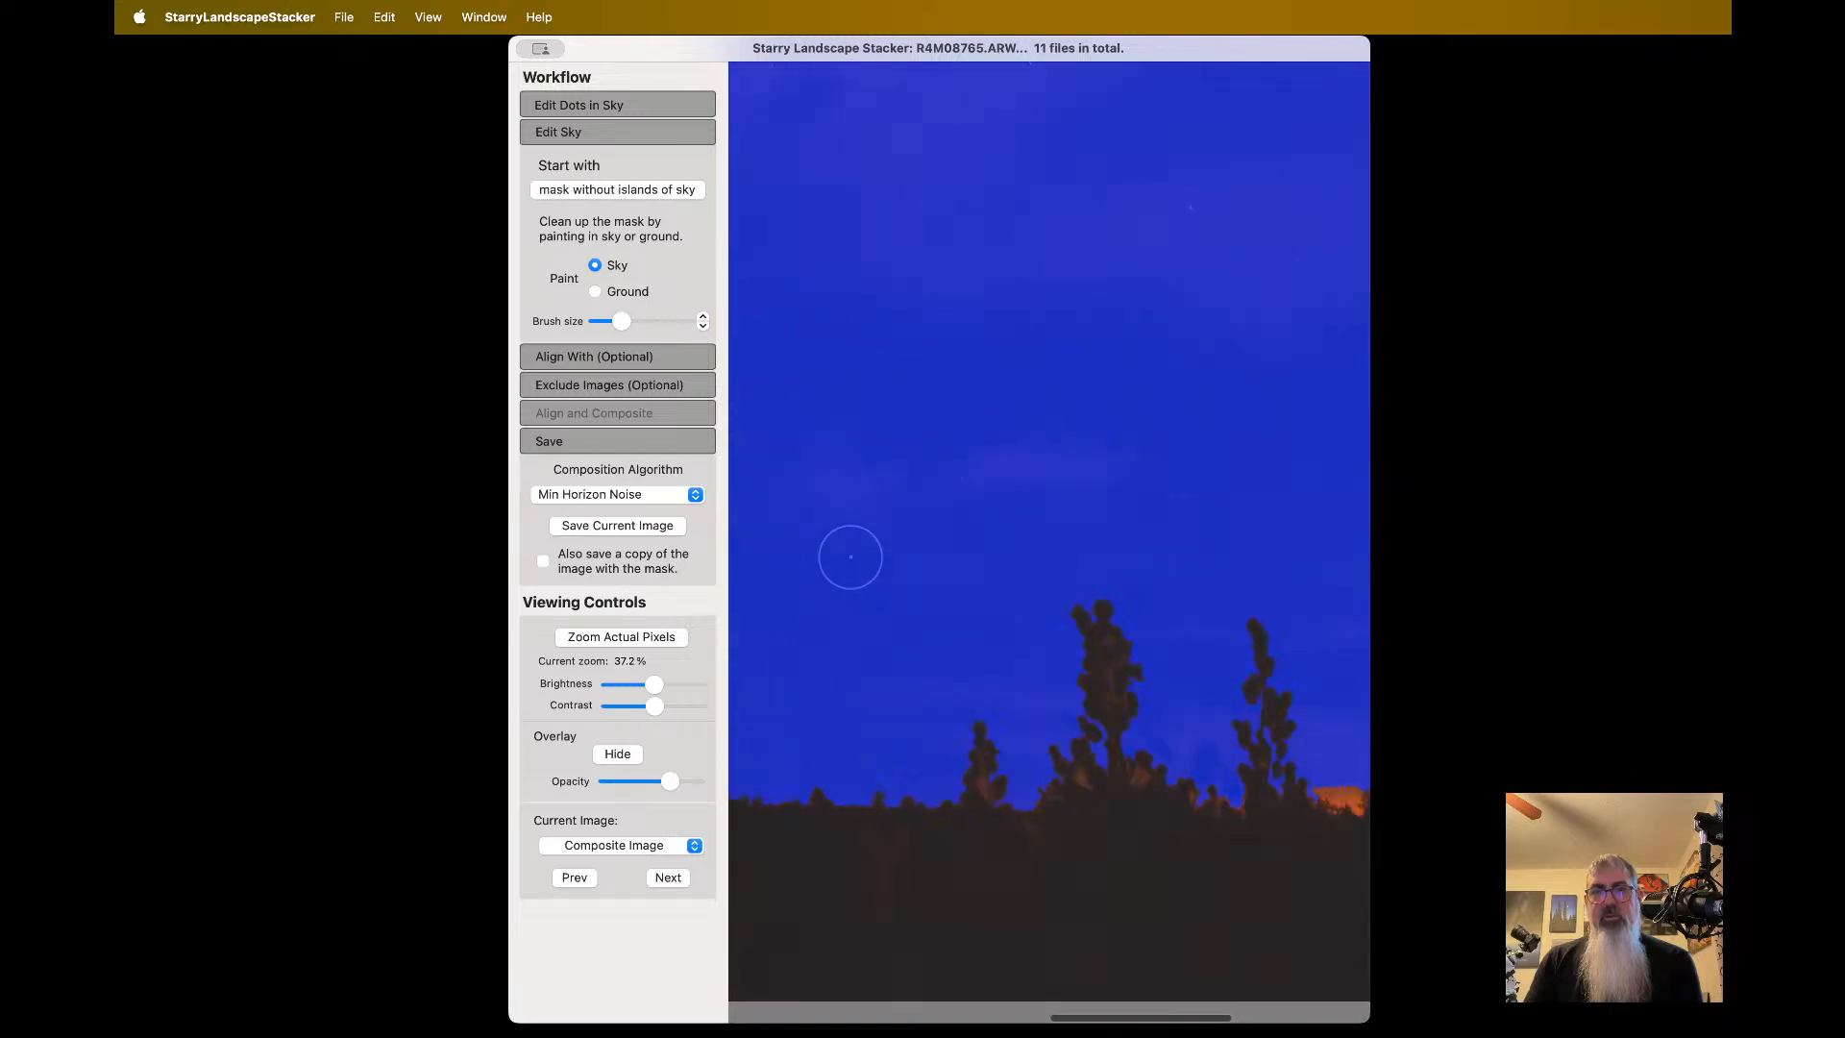
pyautogui.scroll(8, 991, 763)
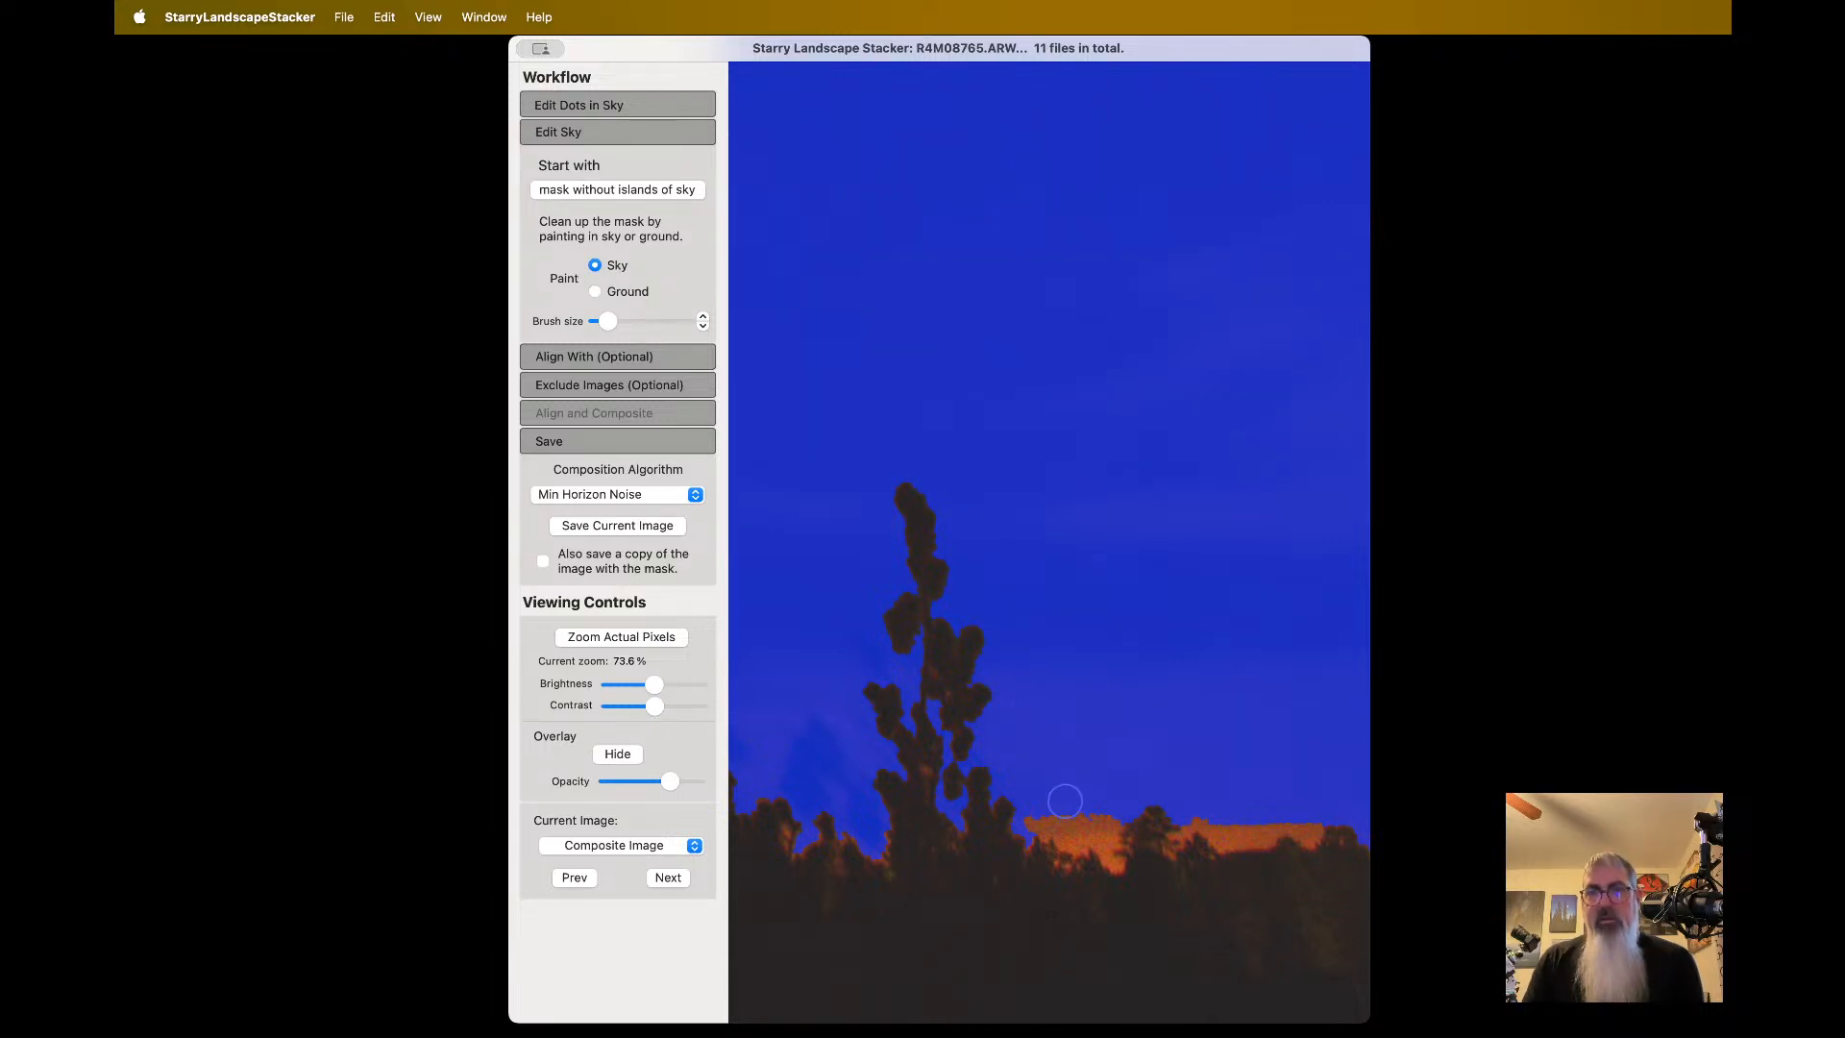
pyautogui.moveTo(1040, 808); pyautogui.dragTo(1101, 842)
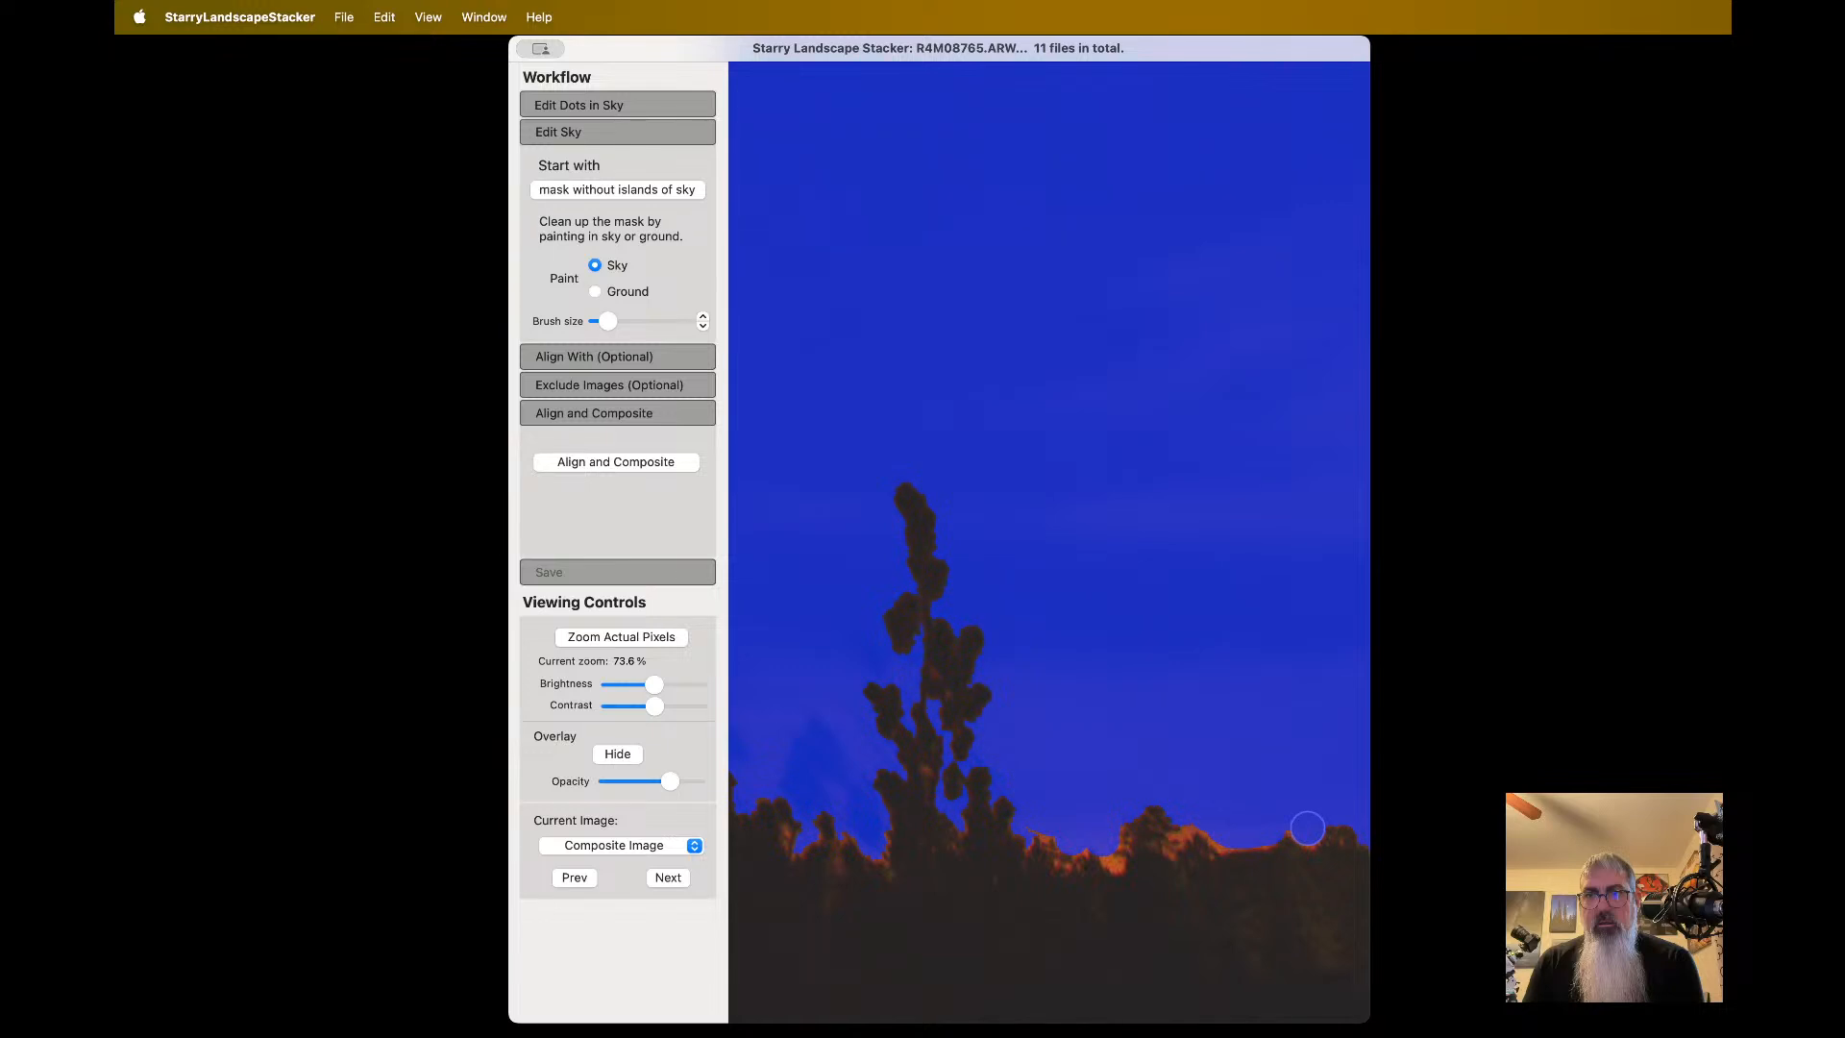
# - Examine the sky mask's edges around the bare tree's branches and along the neighbouring treeline
pyautogui.hscroll(10, 1307, 828)
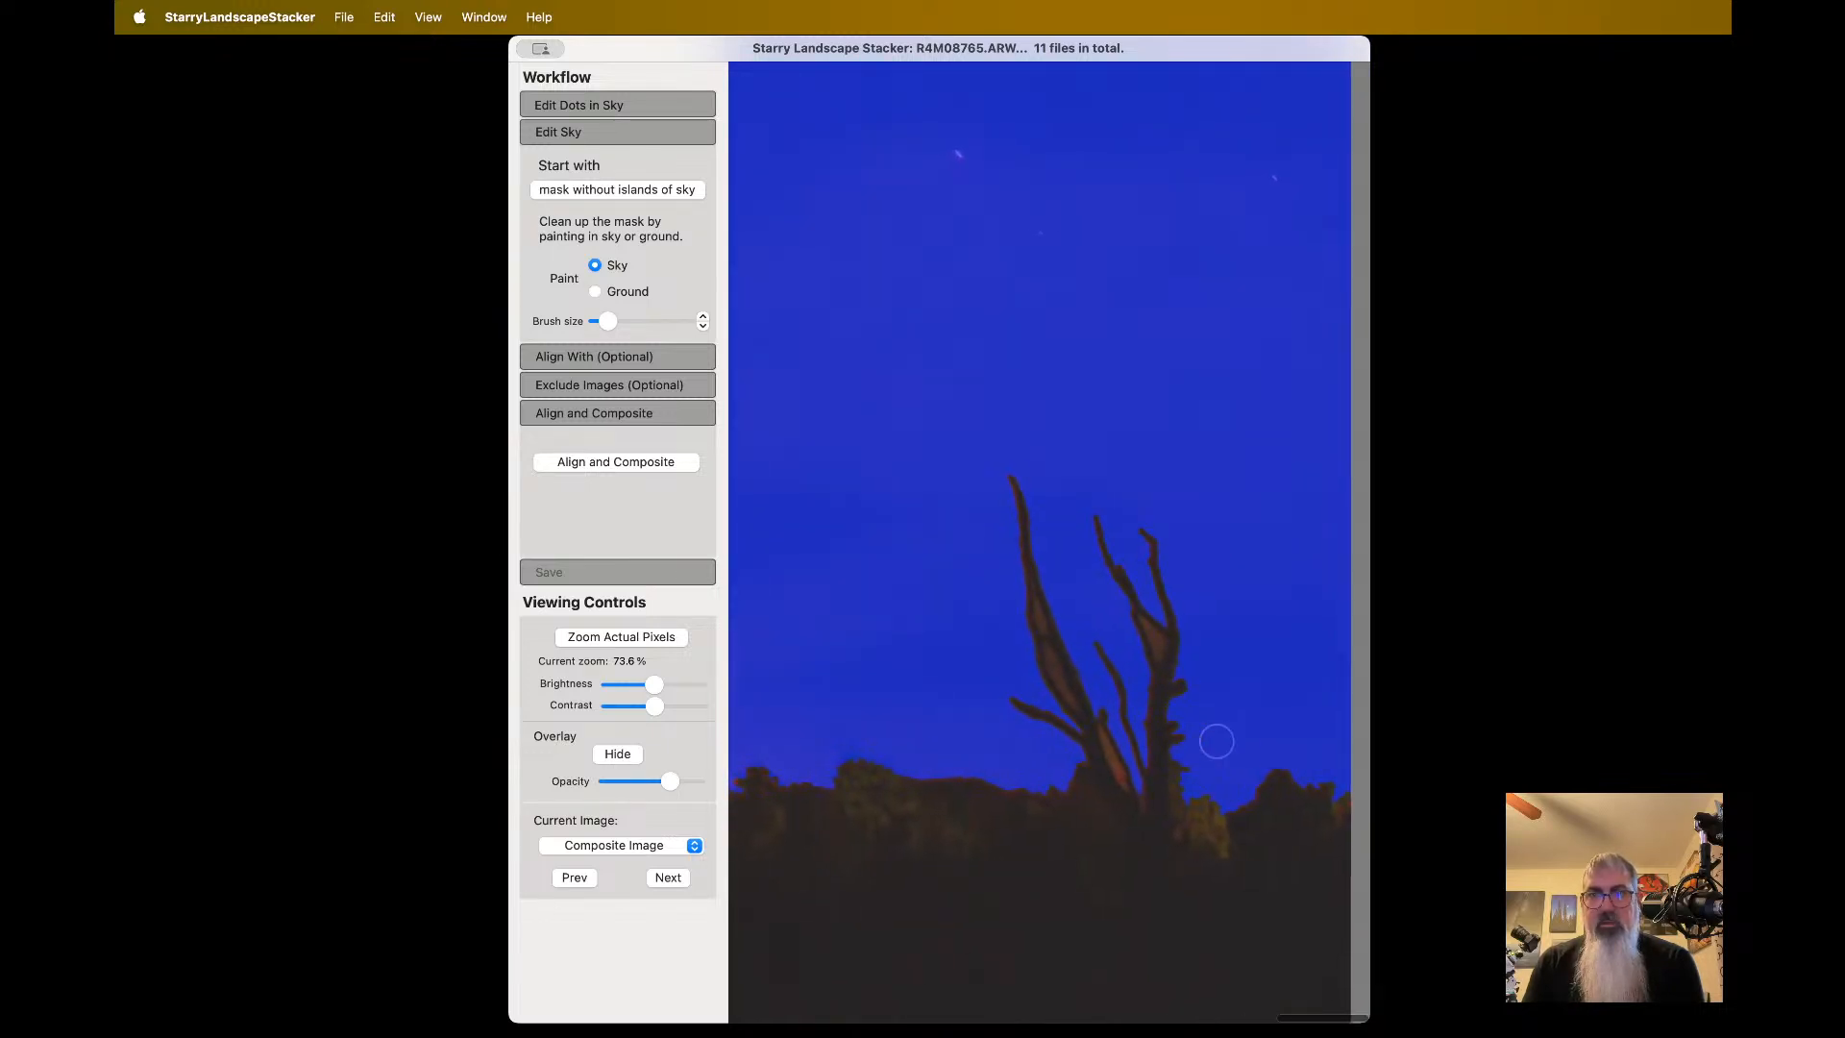
pyautogui.scroll(5, 1216, 741)
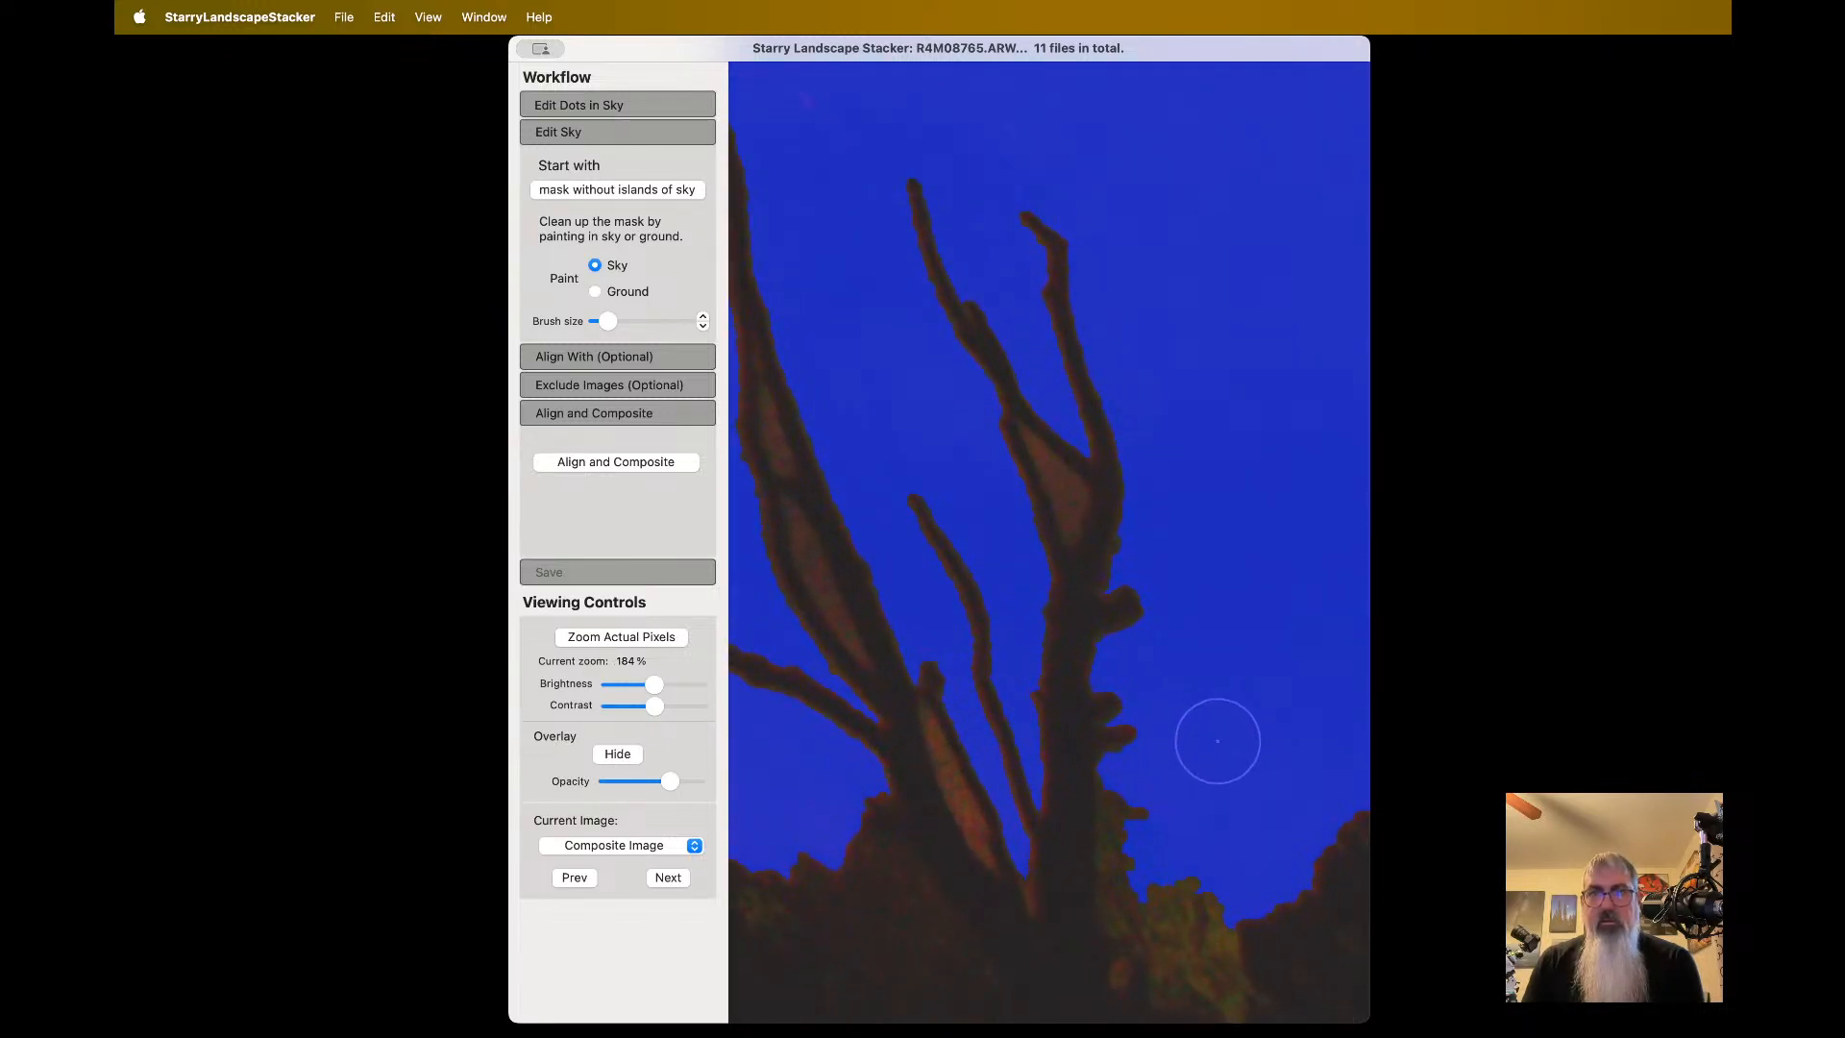
pyautogui.scroll(-3, 1217, 741)
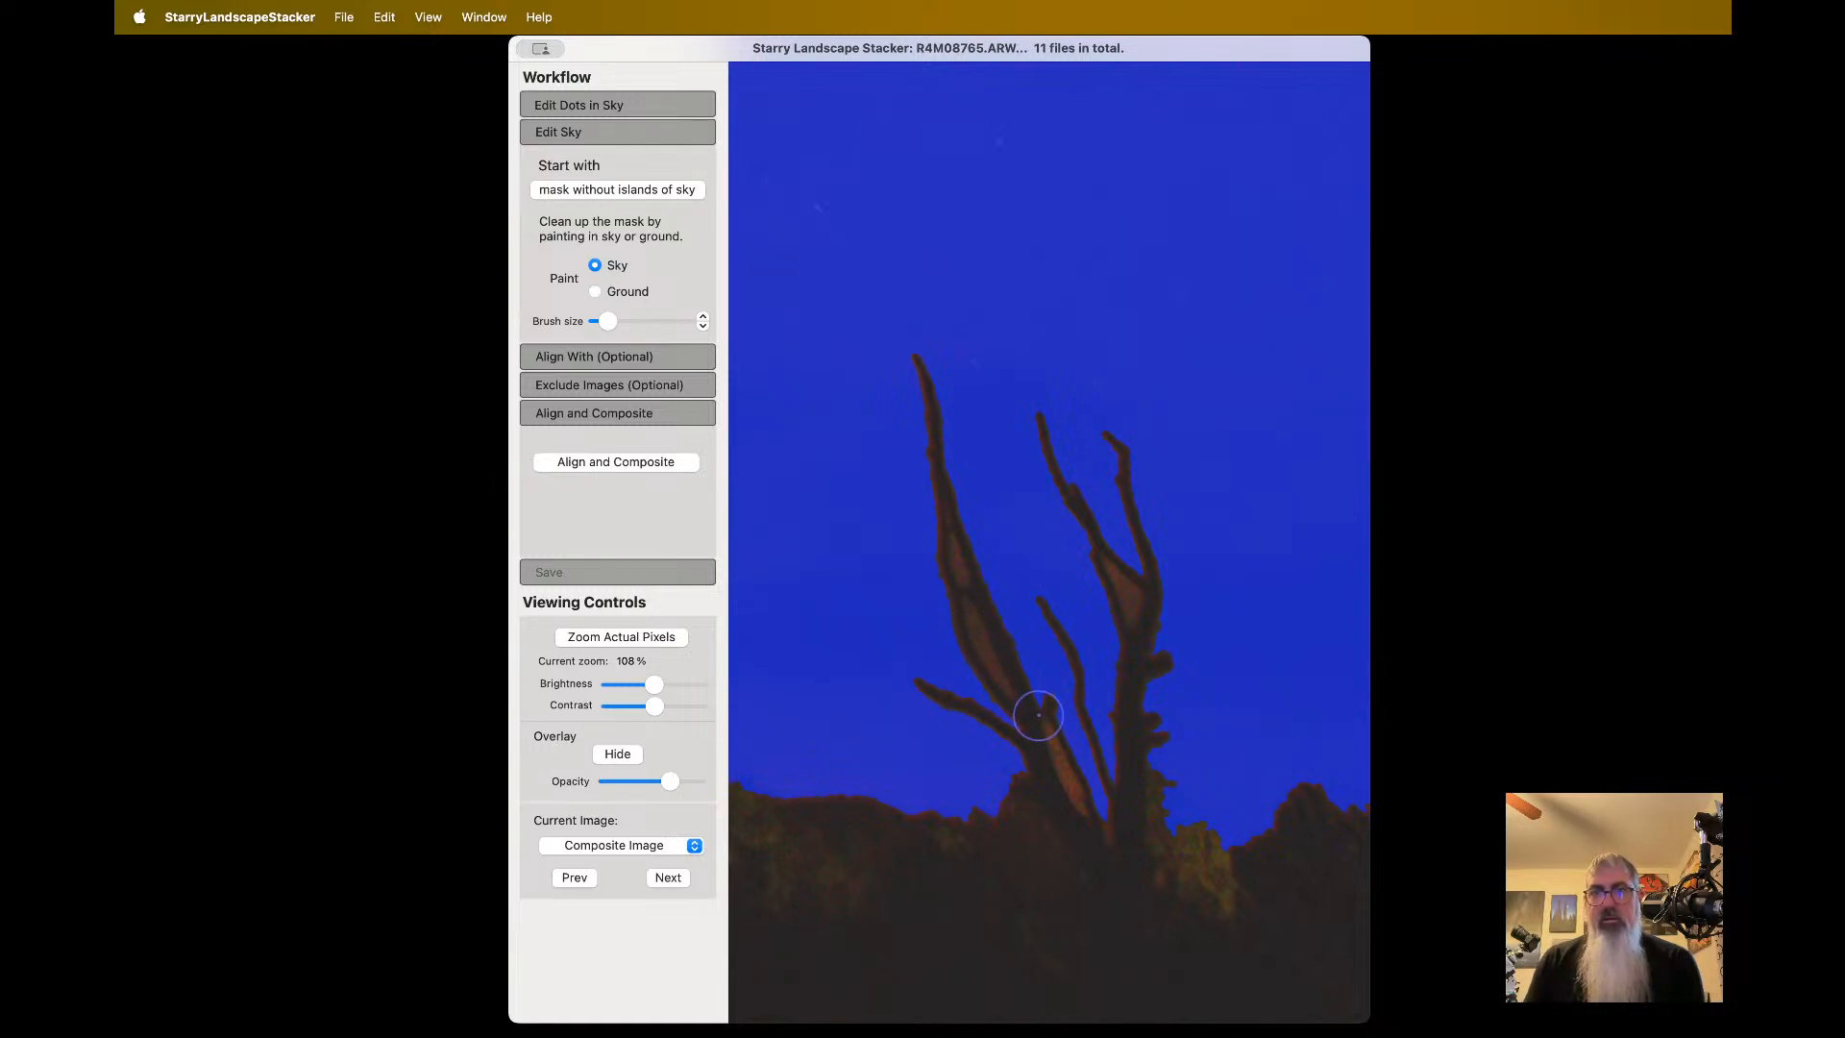
pyautogui.scroll(2, 960, 751)
pyautogui.scroll(2, 960, 750)
pyautogui.scroll(-2, 959, 750)
pyautogui.hscroll(-2, 959, 750)
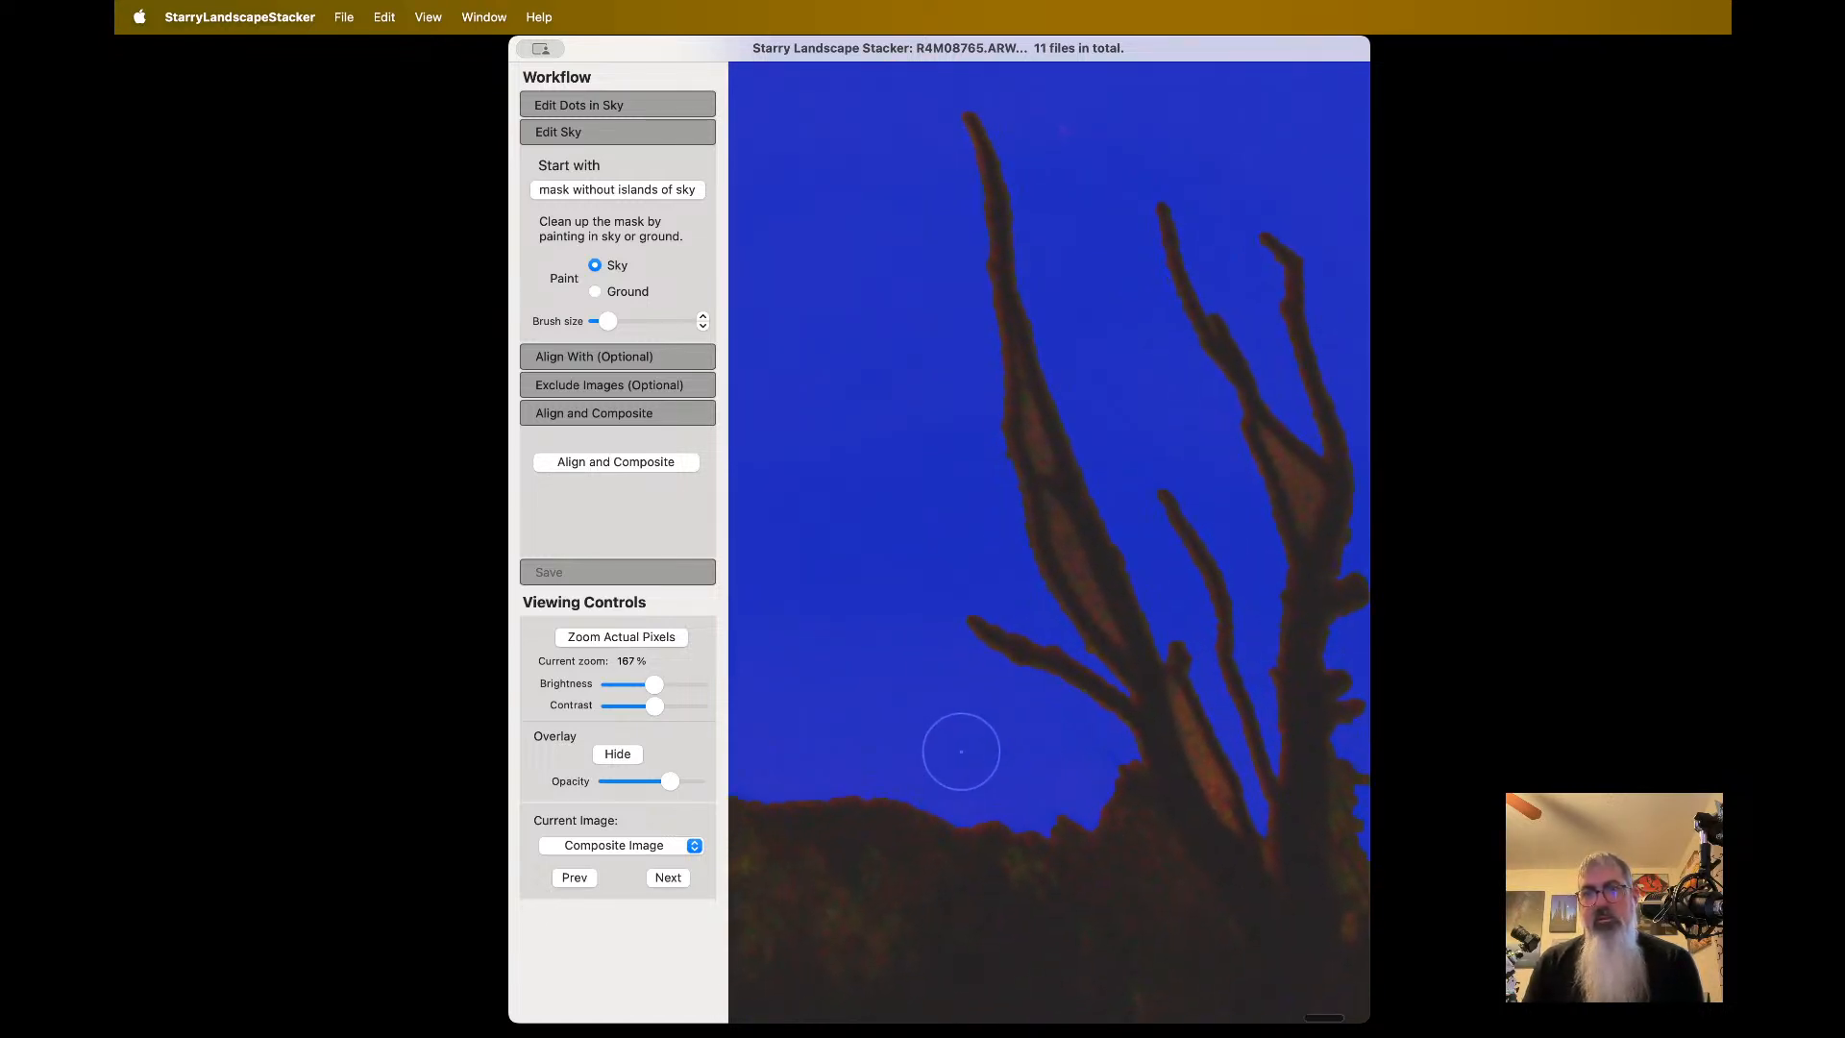
pyautogui.hscroll(-5, 903, 739)
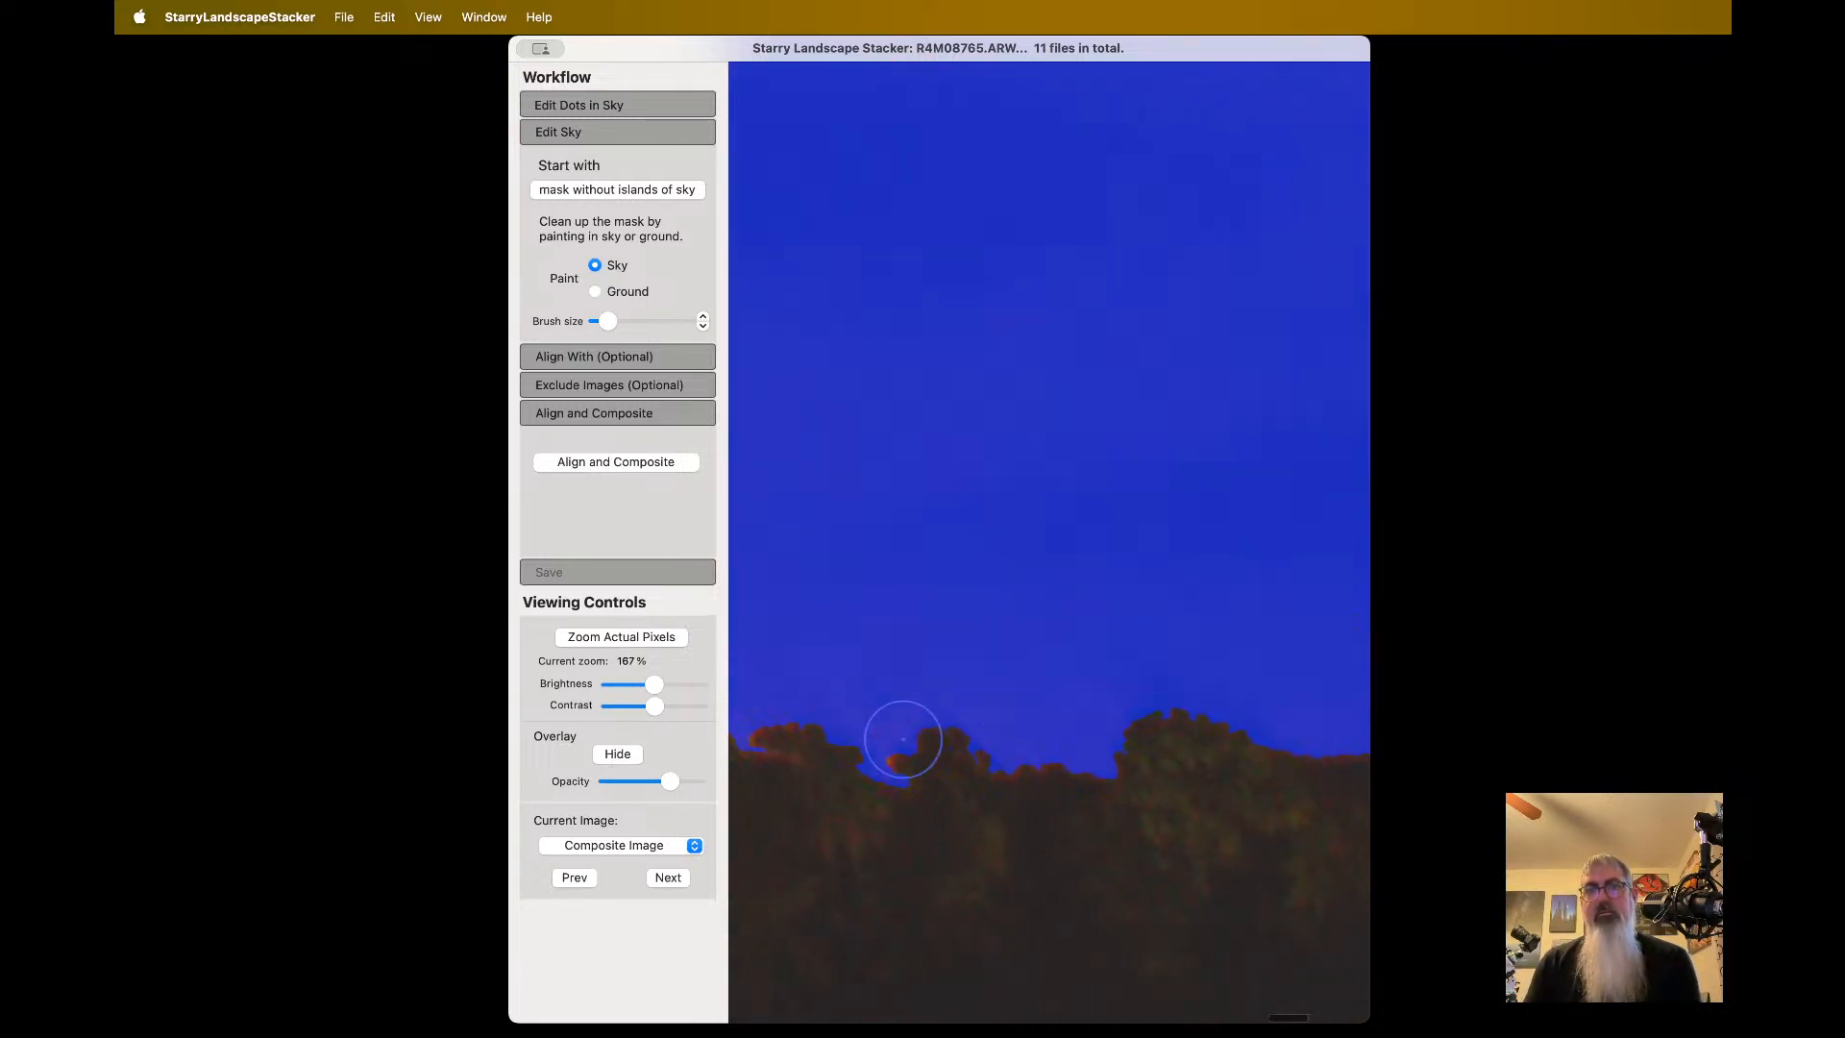
pyautogui.hscroll(-3, 904, 739)
pyautogui.scroll(2, 903, 739)
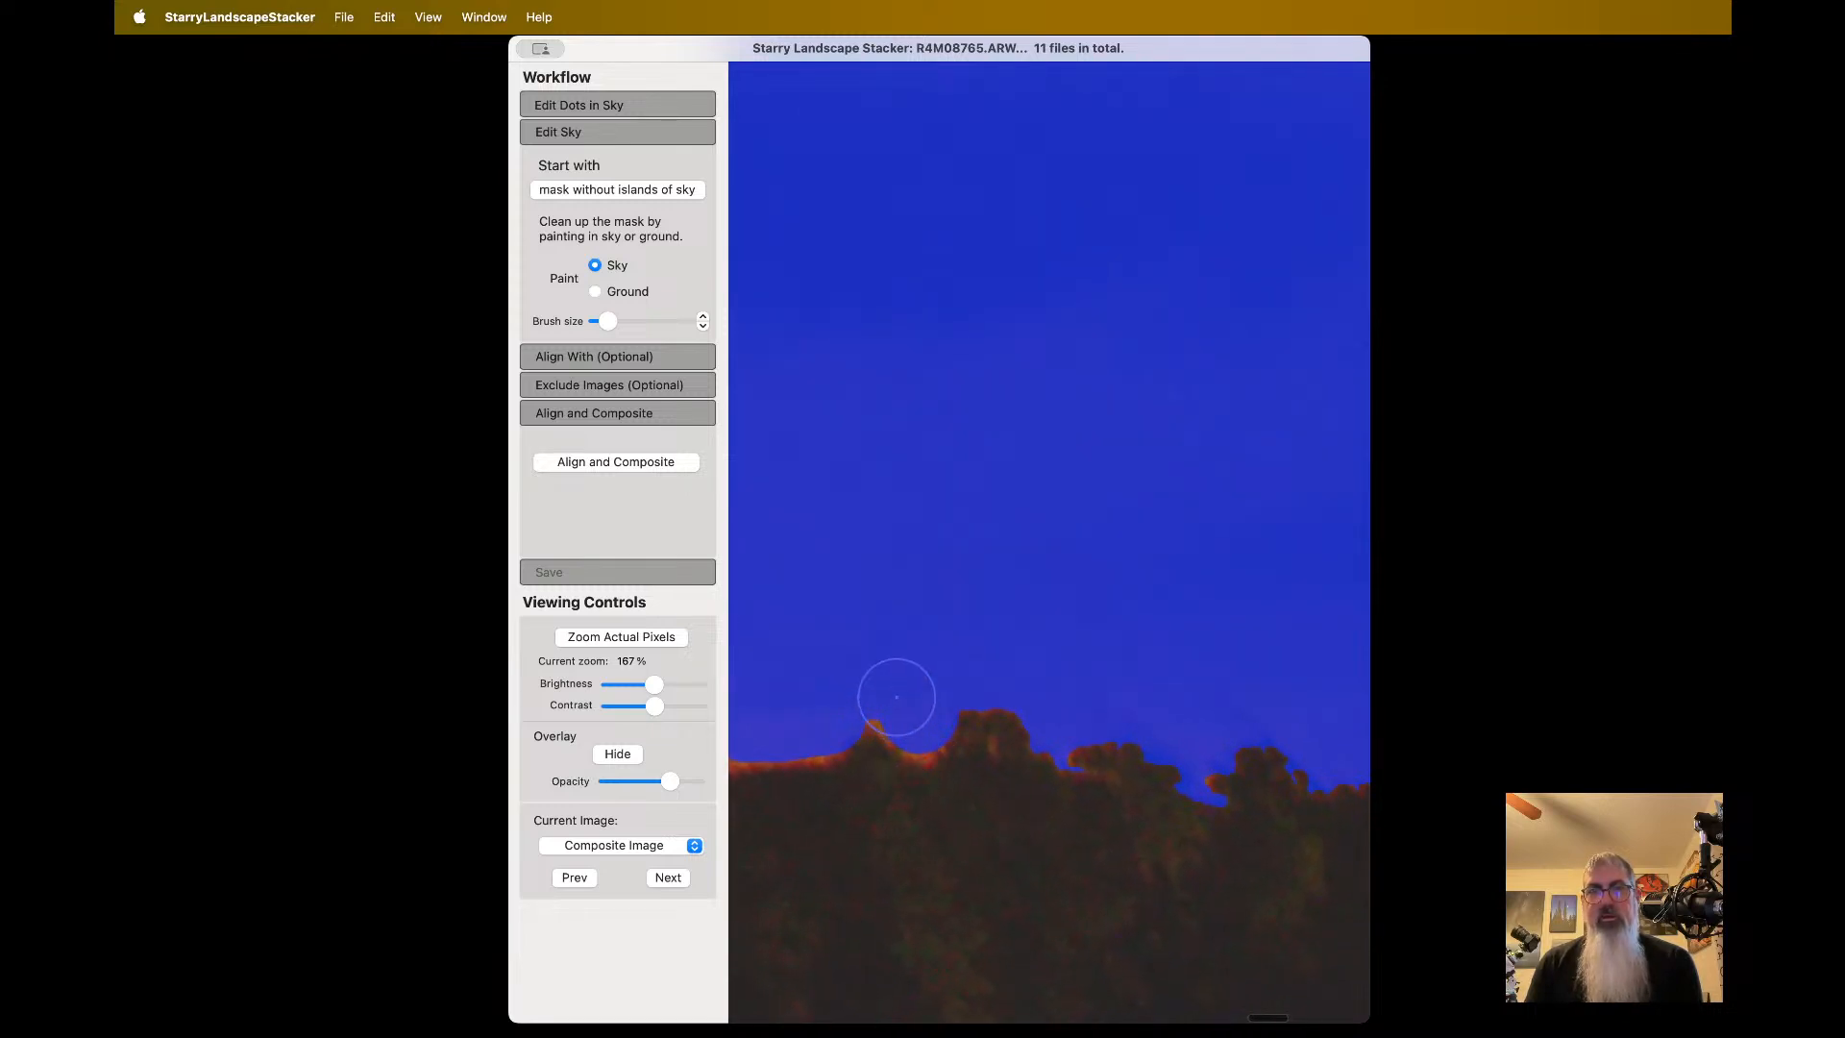
pyautogui.hscroll(10, 989, 663)
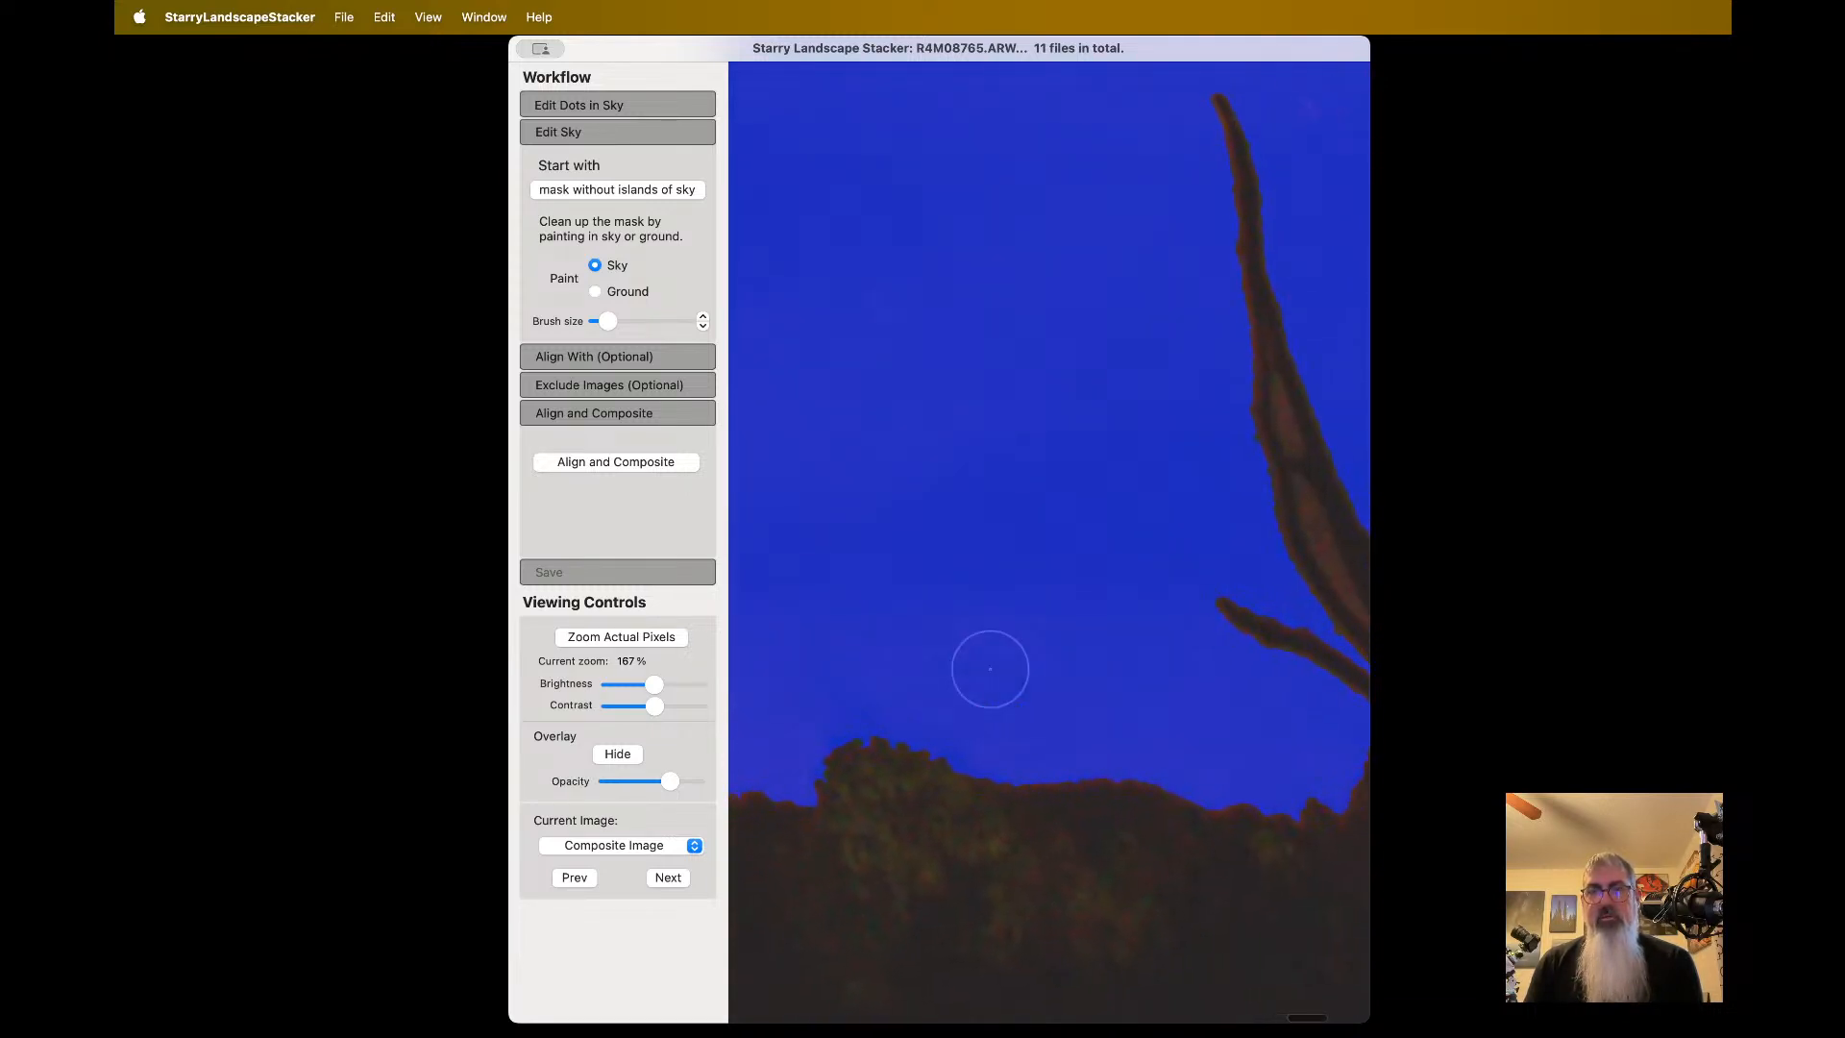
pyautogui.scroll(2, 999, 657)
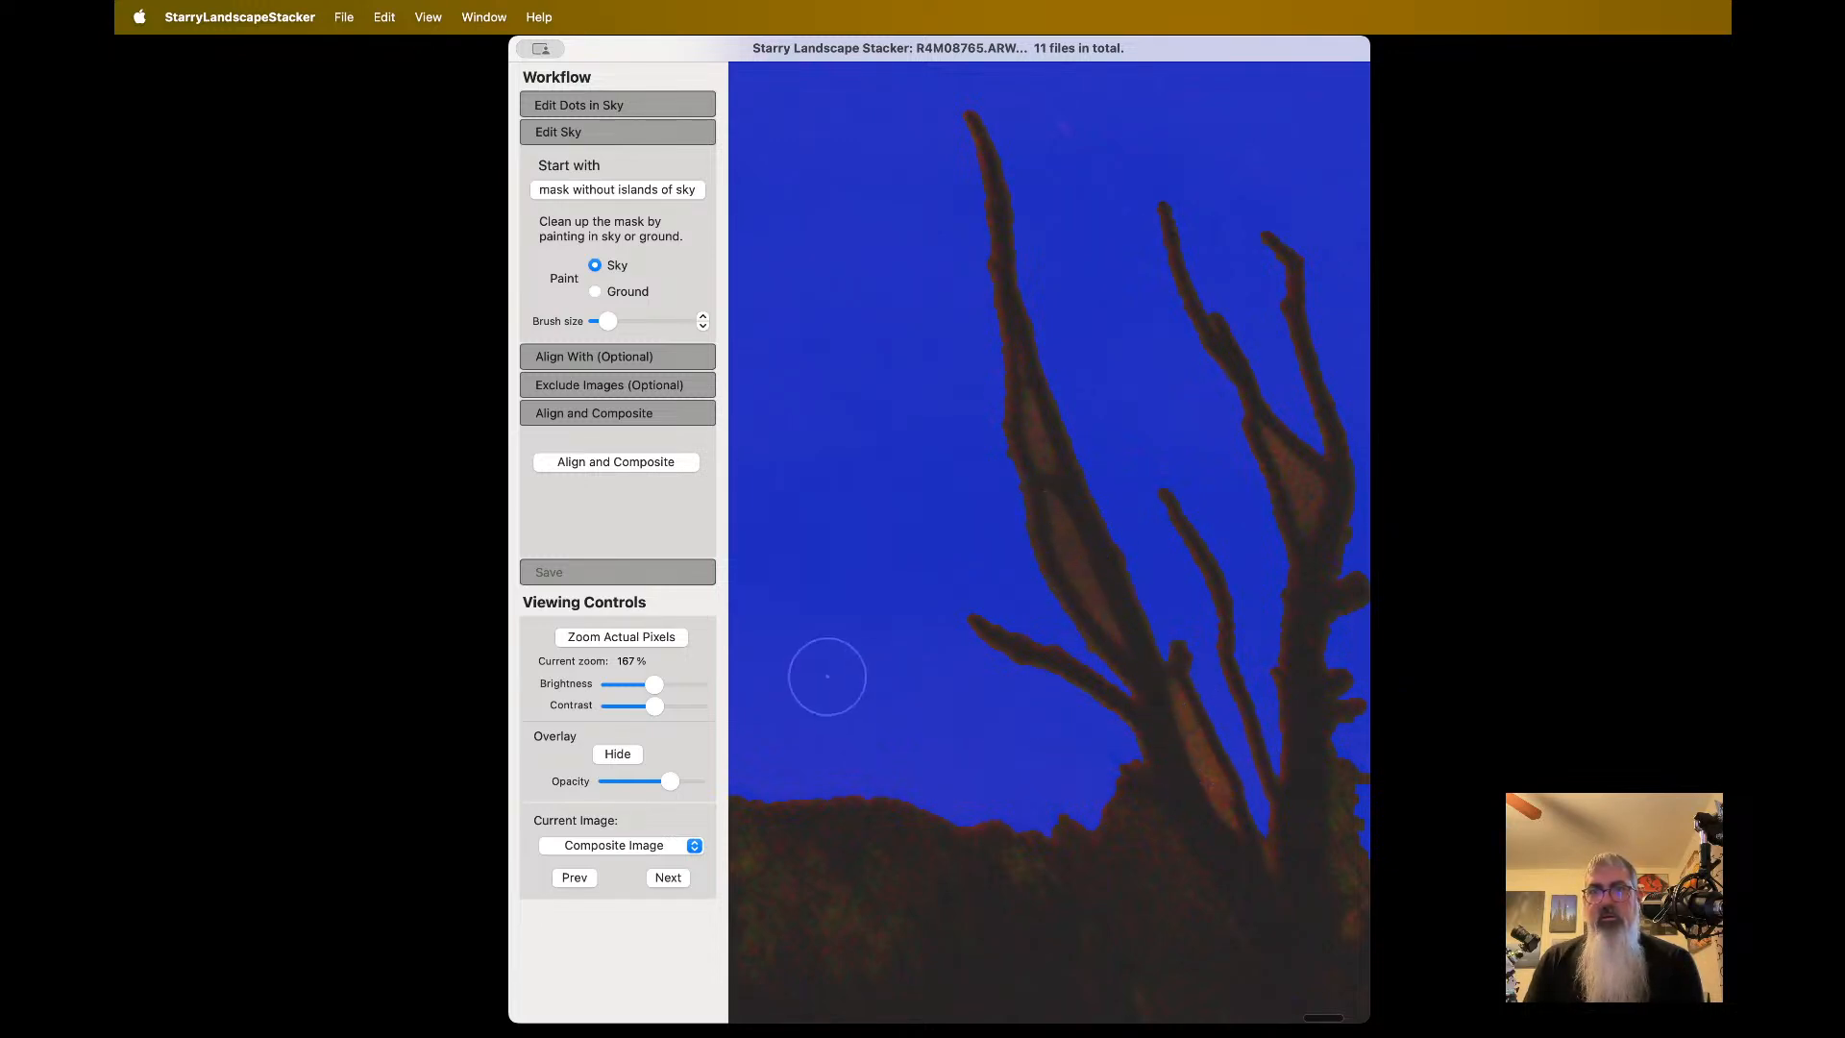
# - Examine the mask from the bare tree along the treeline to the dark ghosted patches between the two tall pines
pyautogui.hscroll(-10, 823, 672)
pyautogui.hscroll(-15, 827, 677)
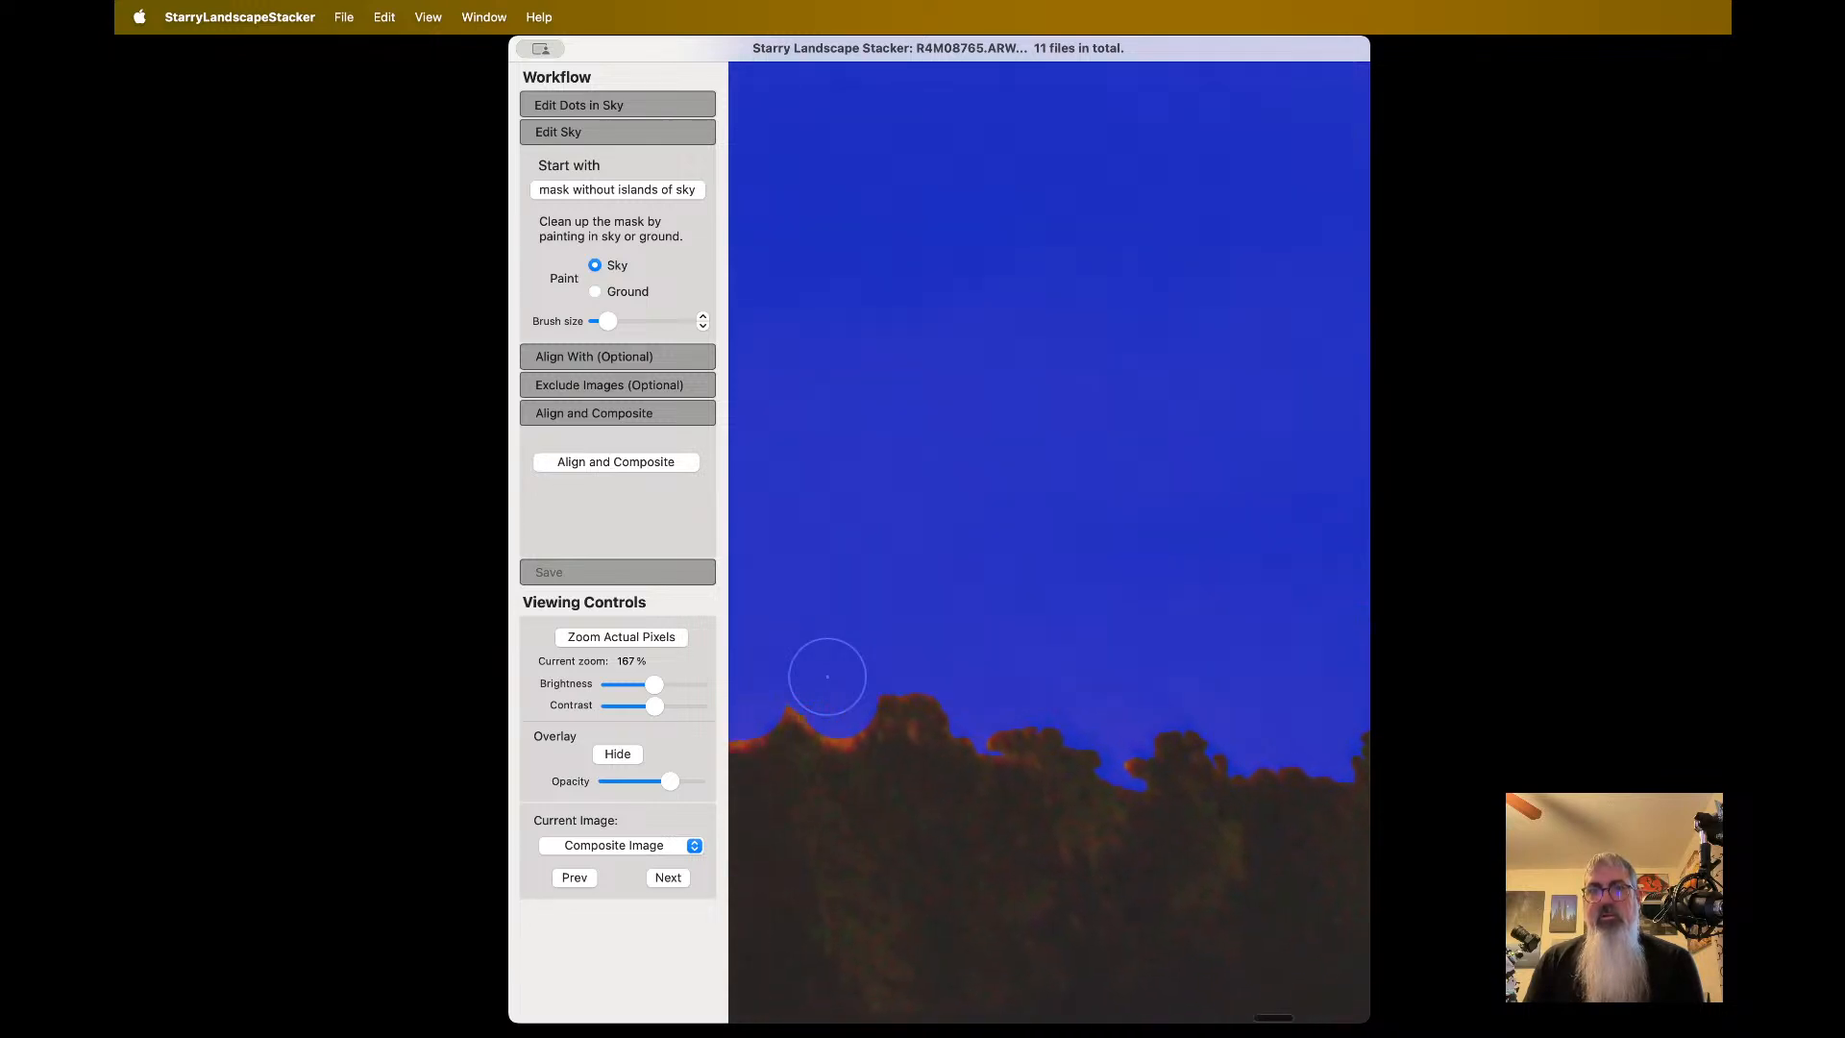
pyautogui.hscroll(-15, 827, 677)
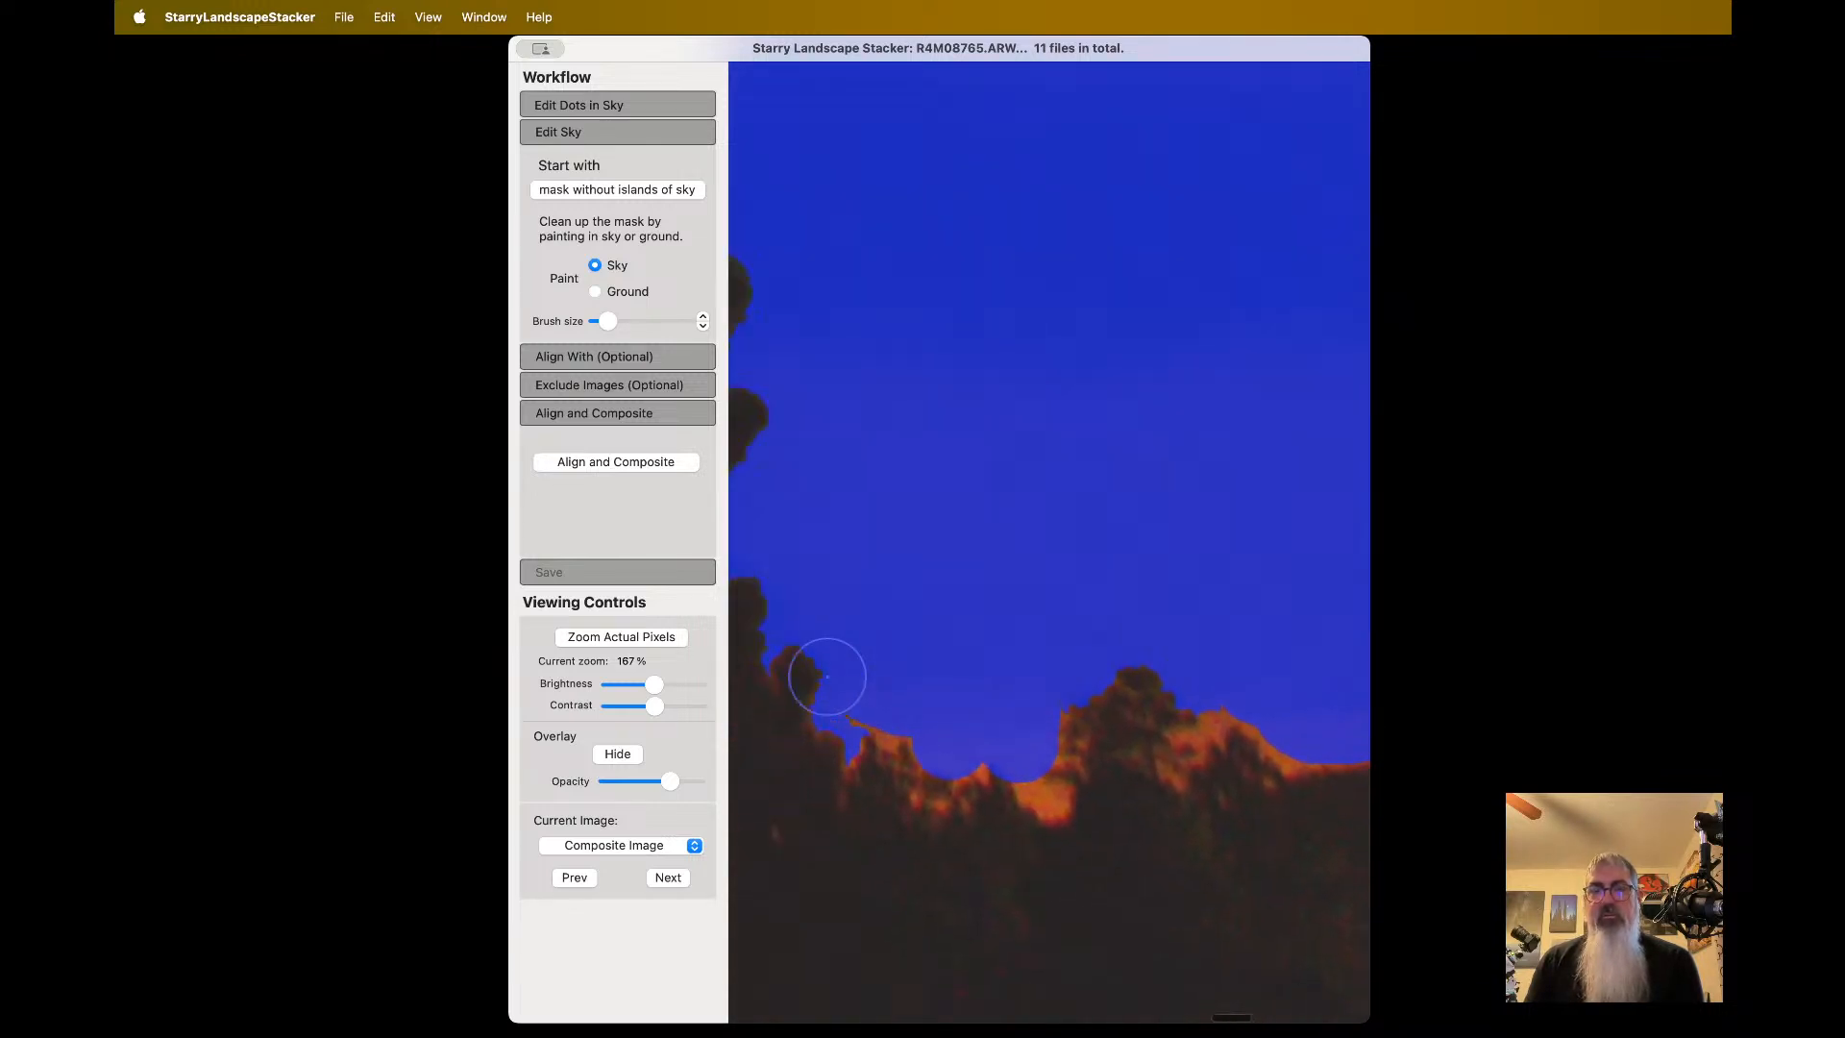
pyautogui.hscroll(3, 827, 676)
pyautogui.hscroll(-3, 827, 677)
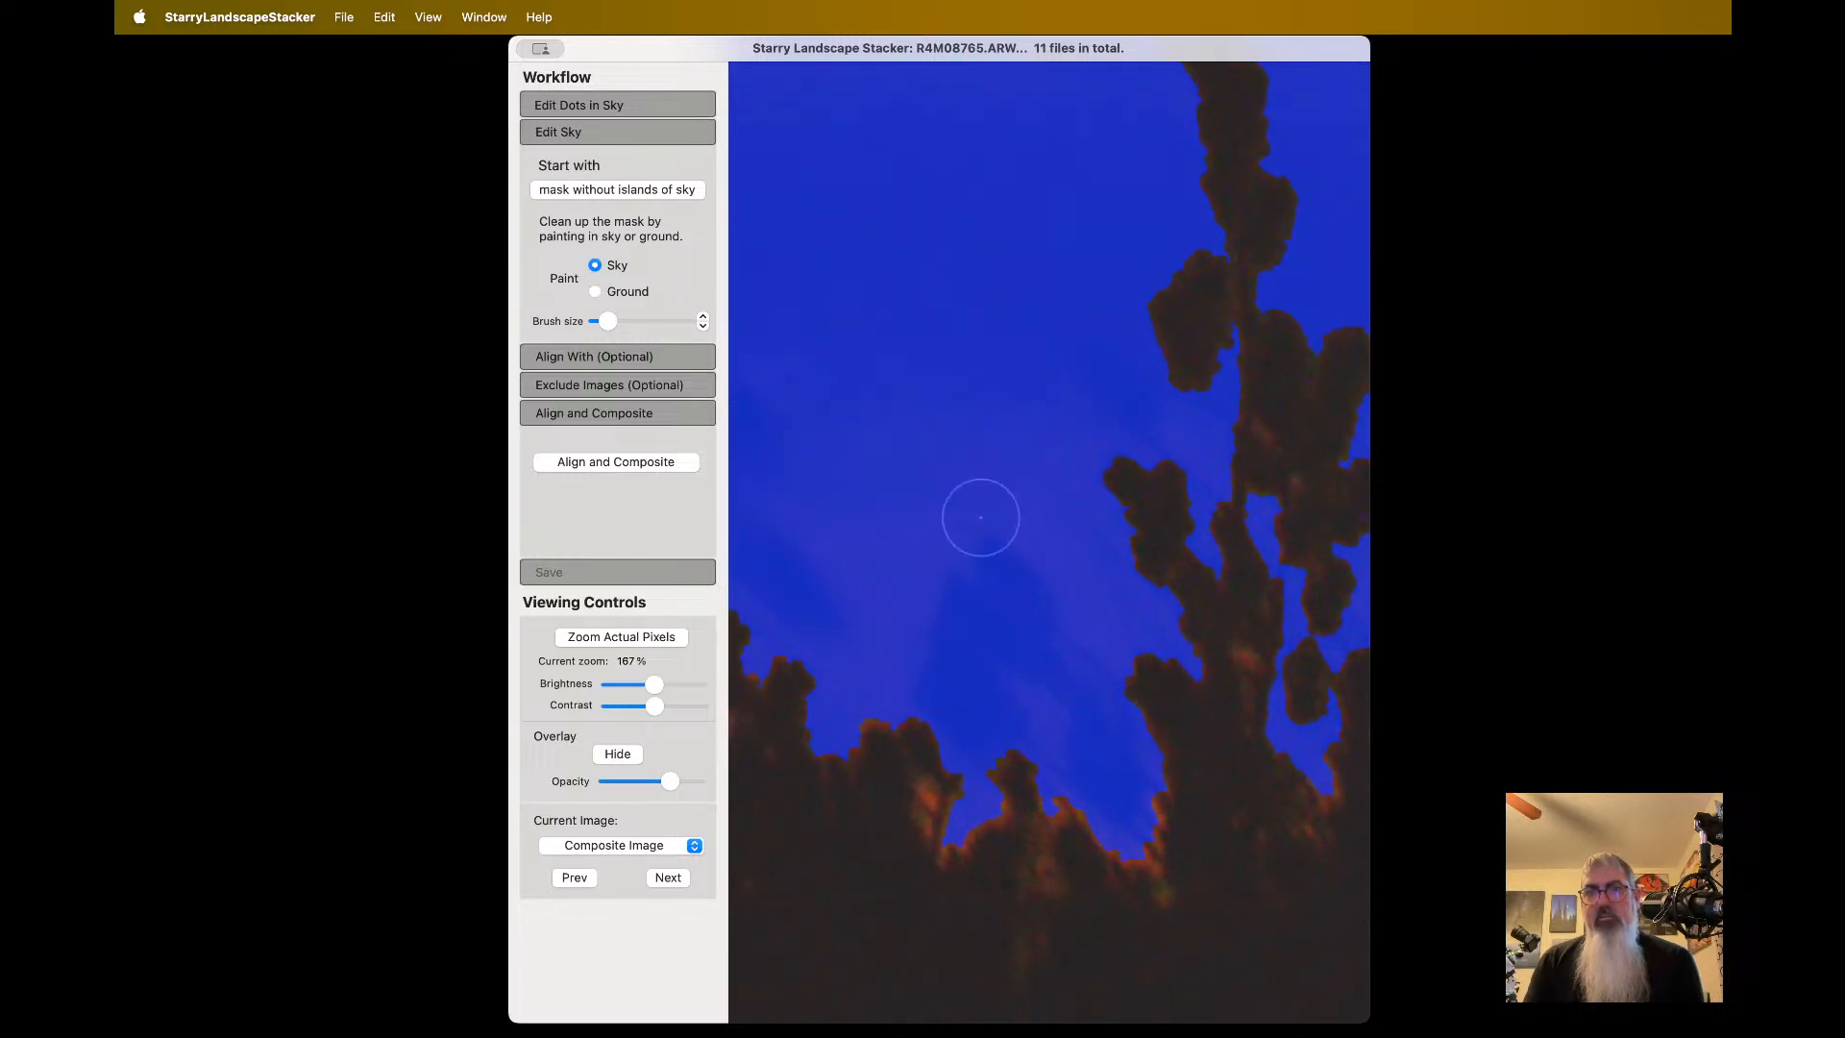
pyautogui.hscroll(-5, 1012, 576)
pyautogui.scroll(-5, 1013, 580)
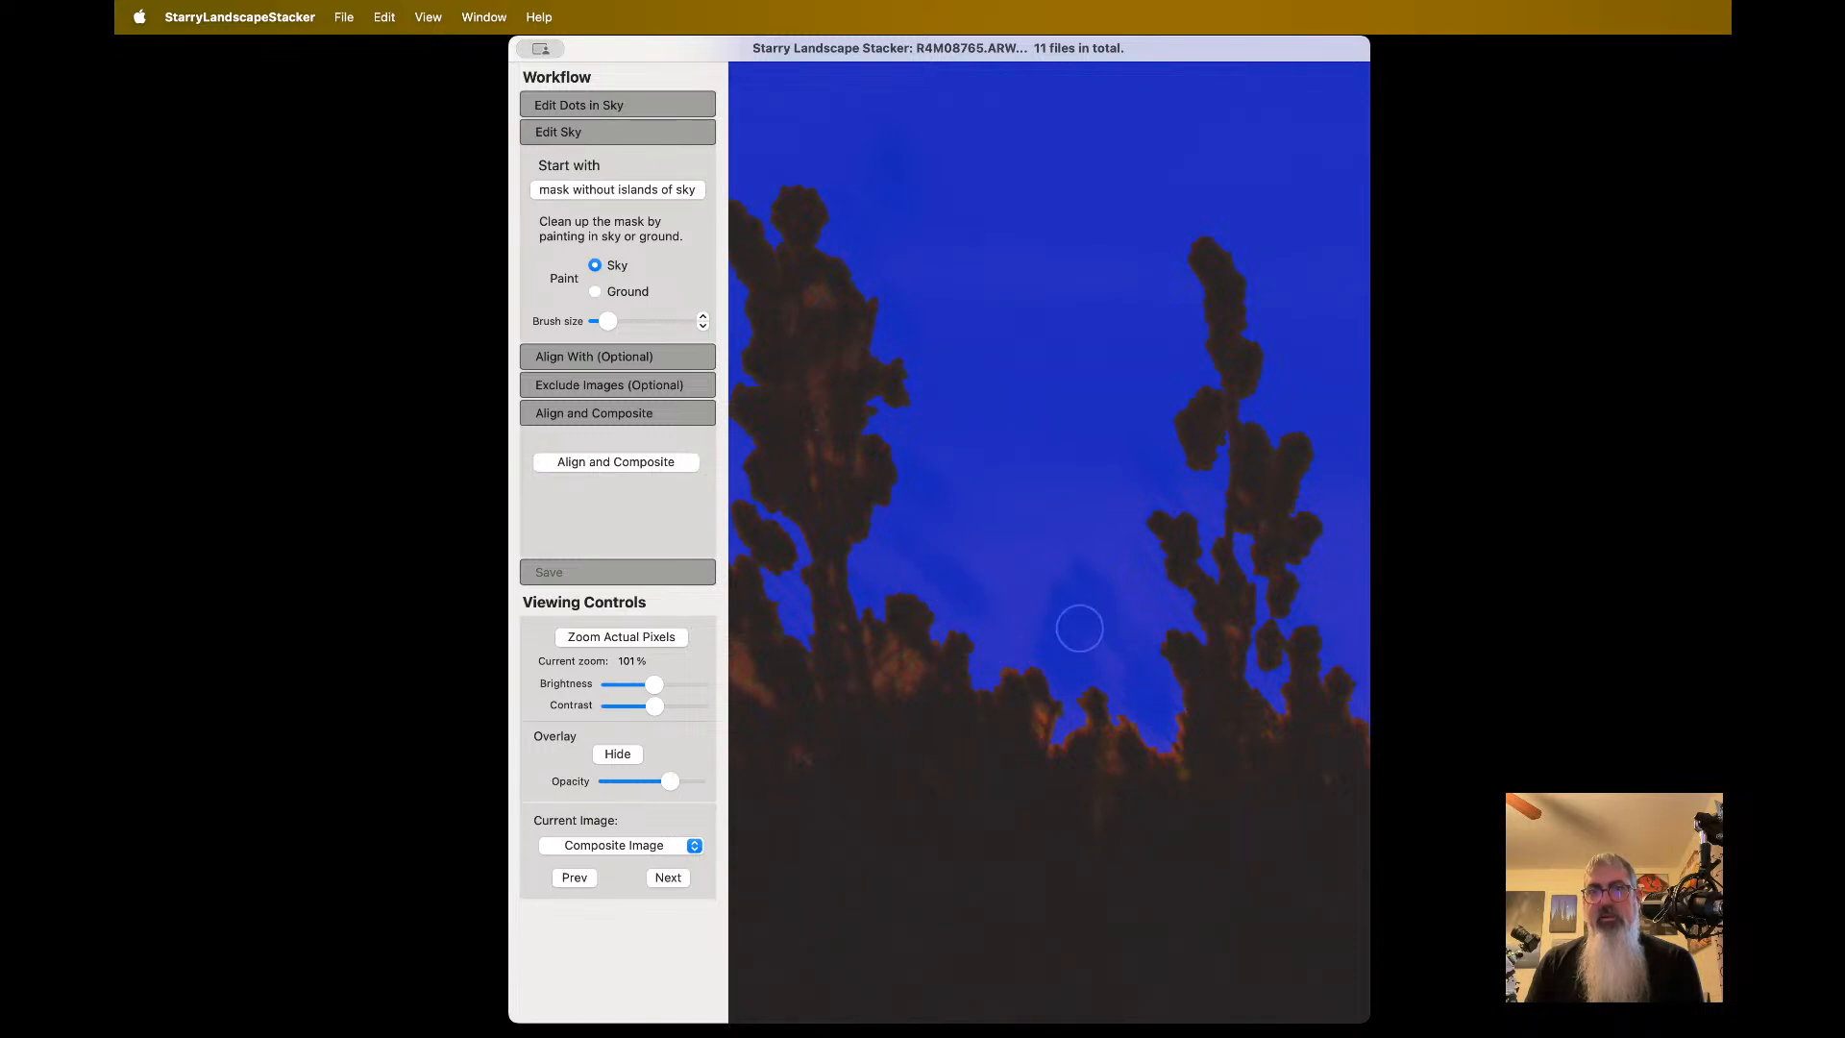
pyautogui.scroll(5, 1109, 651)
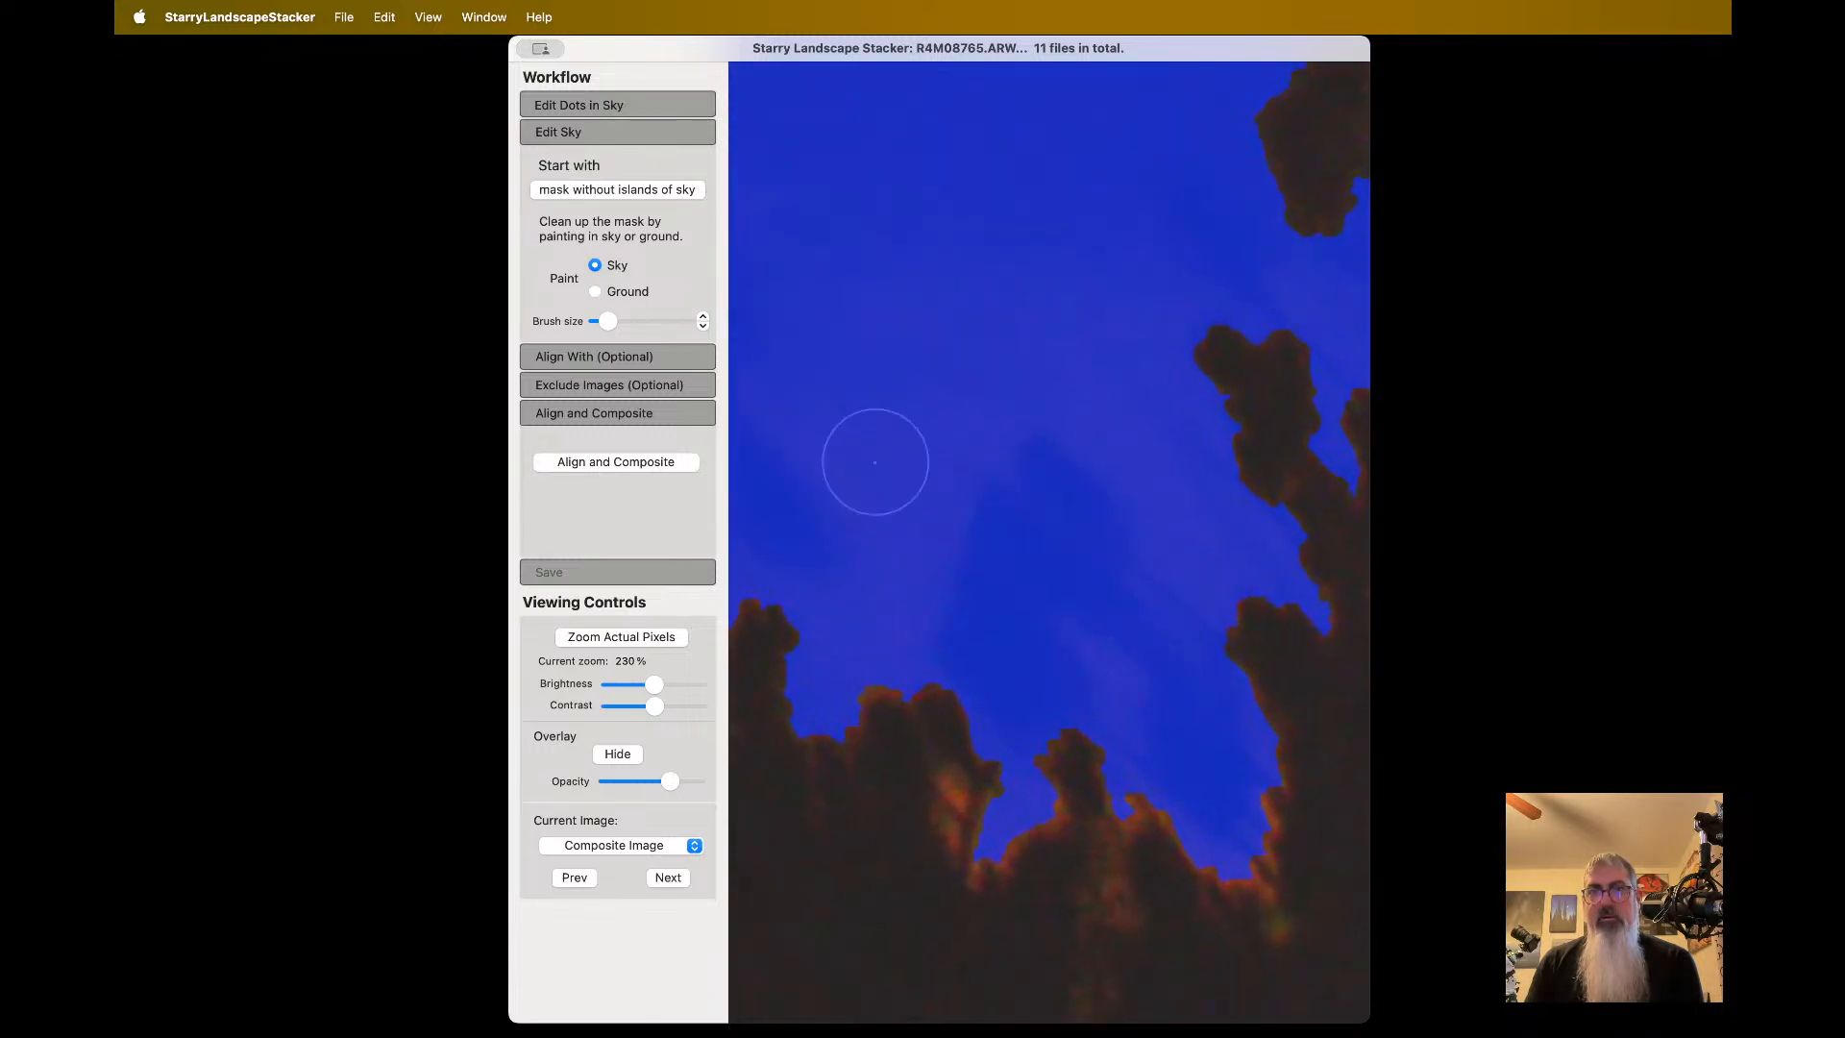
# - Switch the mask brush to Ground and paint over the sky along the lower side of the wider tall pine
pyautogui.click(595, 291)
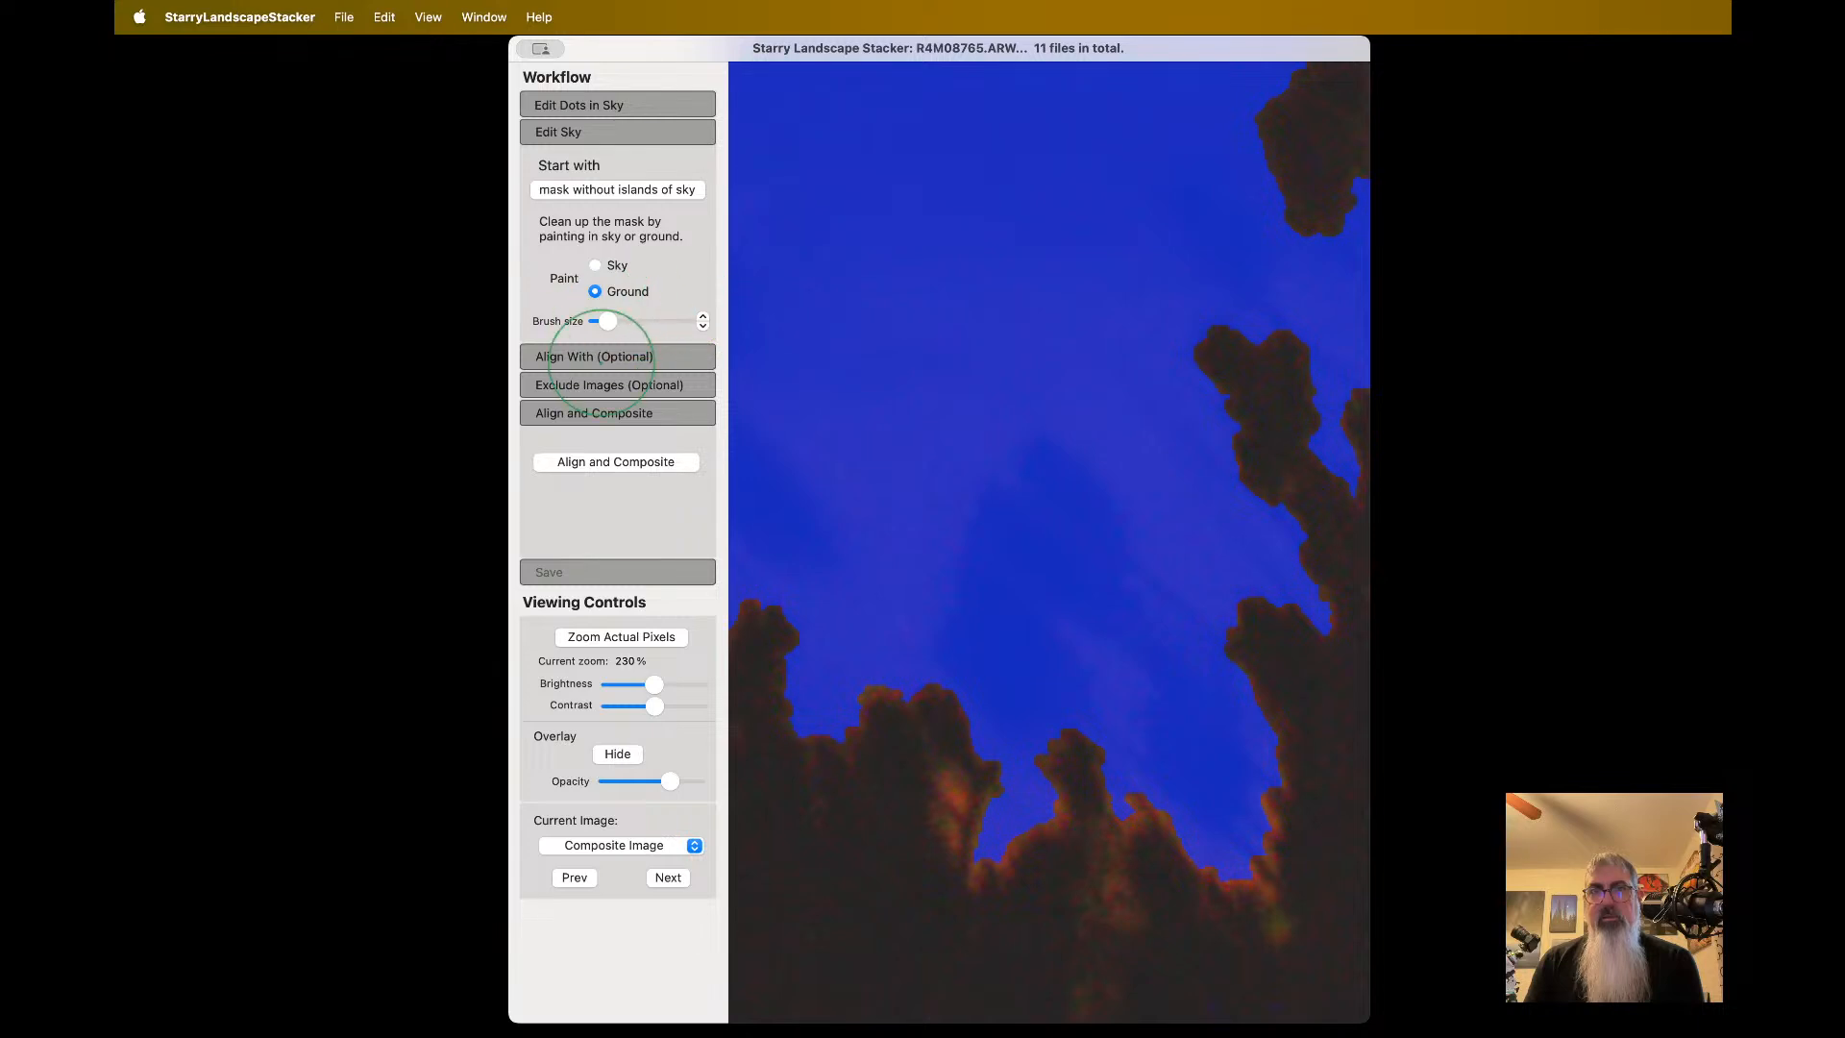
pyautogui.hscroll(5, 917, 637)
pyautogui.scroll(3, 1041, 667)
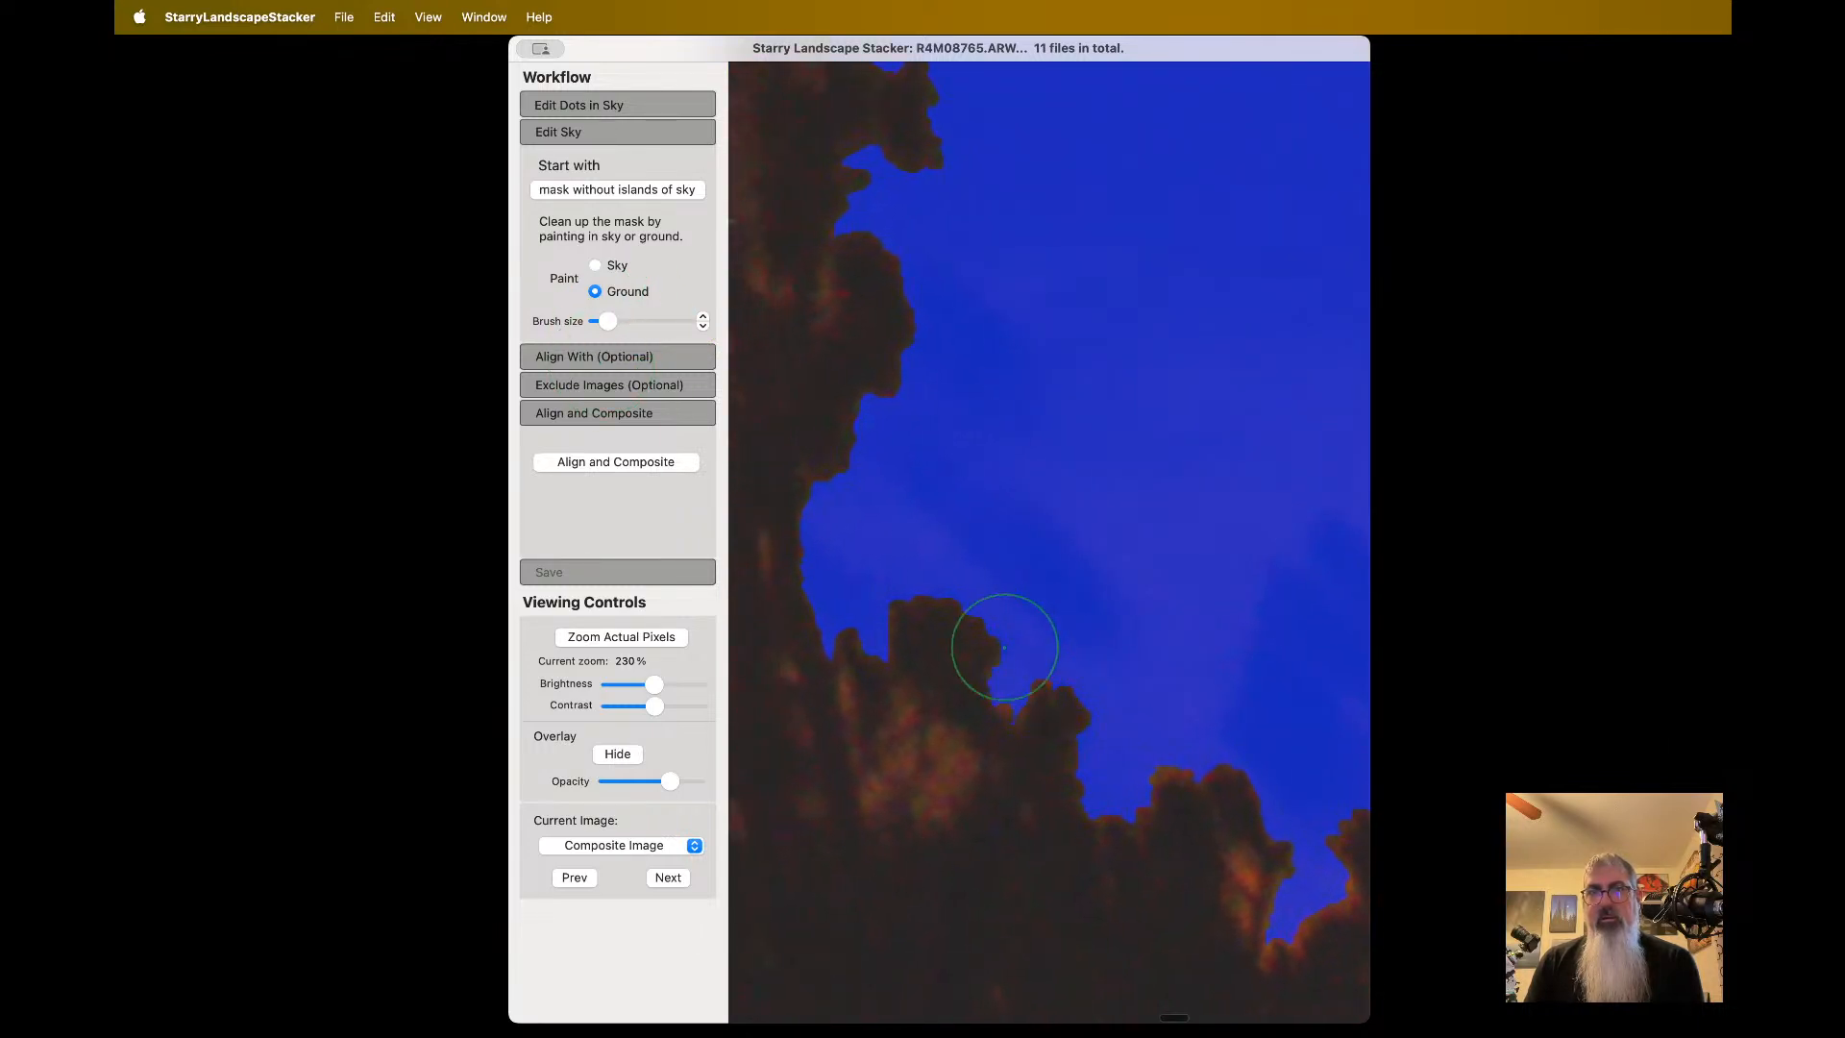
pyautogui.moveTo(980, 597)
pyautogui.mouseDown()
pyautogui.moveTo(1041, 573)
pyautogui.moveTo(1082, 638)
pyautogui.mouseUp()
pyautogui.moveTo(930, 550)
pyautogui.mouseDown()
pyautogui.moveTo(872, 571)
pyautogui.moveTo(830, 619)
pyautogui.moveTo(831, 603)
pyautogui.moveTo(887, 629)
pyautogui.moveTo(912, 614)
pyautogui.moveTo(848, 569)
pyautogui.moveTo(829, 512)
pyautogui.moveTo(877, 502)
pyautogui.moveTo(967, 545)
pyautogui.moveTo(882, 411)
pyautogui.moveTo(972, 440)
pyautogui.moveTo(1101, 624)
pyautogui.moveTo(1028, 468)
pyautogui.mouseUp()
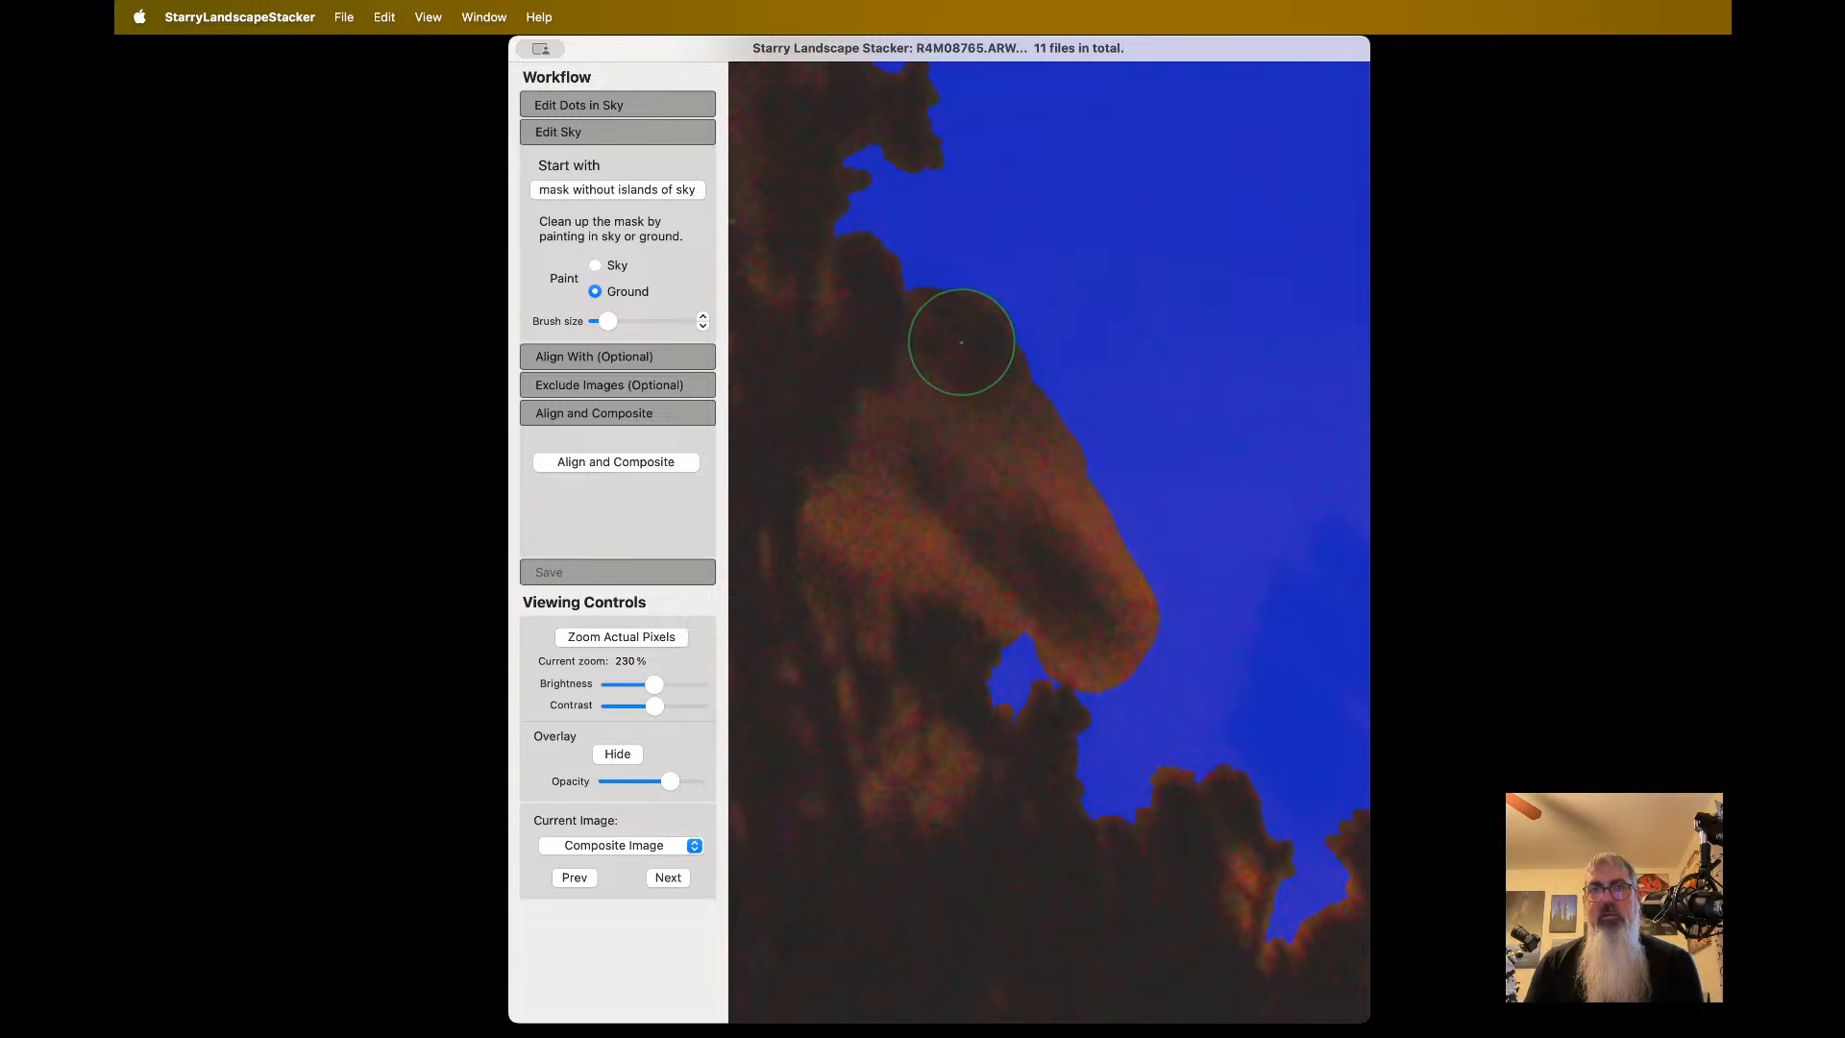
pyautogui.scroll(3, 965, 346)
pyautogui.moveTo(971, 357)
pyautogui.mouseDown()
pyautogui.moveTo(972, 383)
pyautogui.moveTo(980, 320)
pyautogui.moveTo(931, 279)
pyautogui.moveTo(946, 223)
pyautogui.moveTo(897, 310)
pyautogui.moveTo(943, 222)
pyautogui.mouseUp()
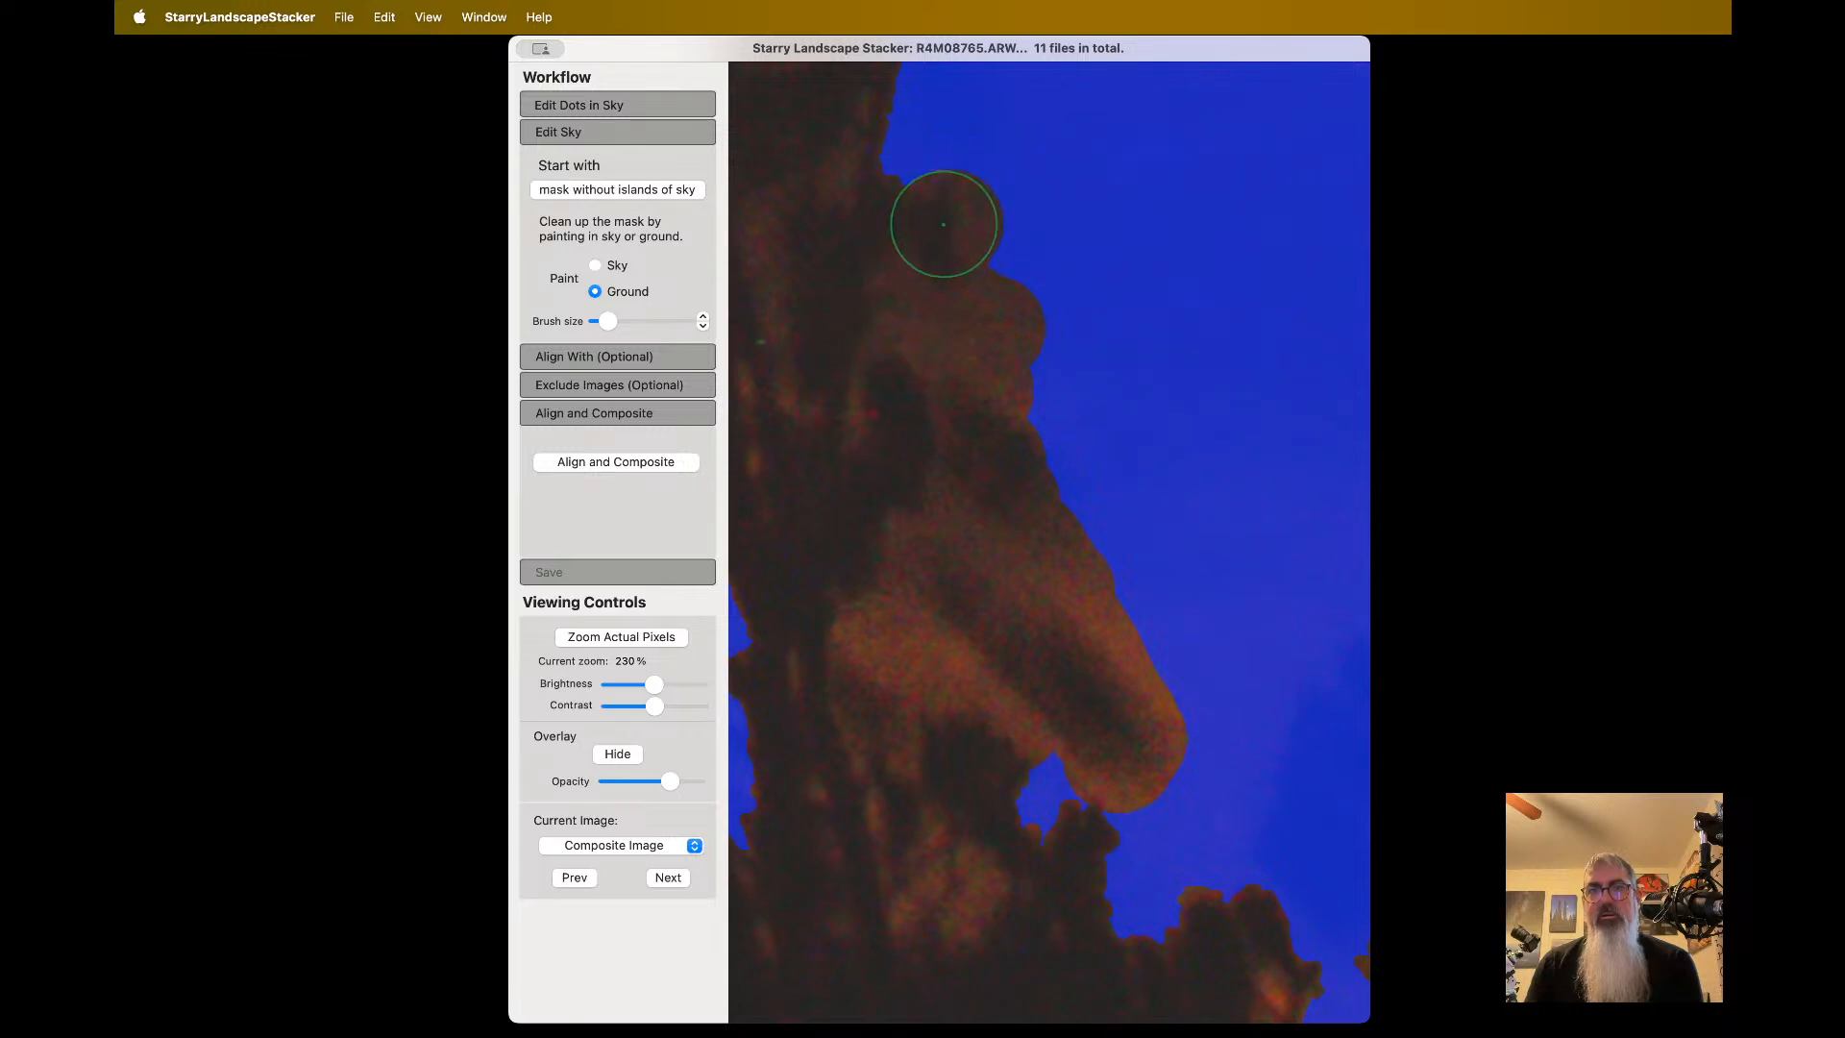
# - Extend the Ground painting up the wider pine's side and around its top
pyautogui.scroll(3, 942, 222)
pyautogui.moveTo(941, 324)
pyautogui.mouseDown()
pyautogui.moveTo(919, 257)
pyautogui.moveTo(916, 284)
pyautogui.moveTo(900, 176)
pyautogui.mouseUp()
pyautogui.moveTo(900, 176)
pyautogui.mouseDown()
pyautogui.moveTo(881, 288)
pyautogui.moveTo(919, 228)
pyautogui.moveTo(909, 204)
pyautogui.moveTo(835, 238)
pyautogui.moveTo(871, 233)
pyautogui.moveTo(851, 194)
pyautogui.moveTo(910, 185)
pyautogui.moveTo(831, 173)
pyautogui.moveTo(768, 193)
pyautogui.moveTo(779, 230)
pyautogui.moveTo(862, 249)
pyautogui.moveTo(830, 184)
pyautogui.moveTo(915, 161)
pyautogui.mouseUp()
pyautogui.scroll(1, 915, 161)
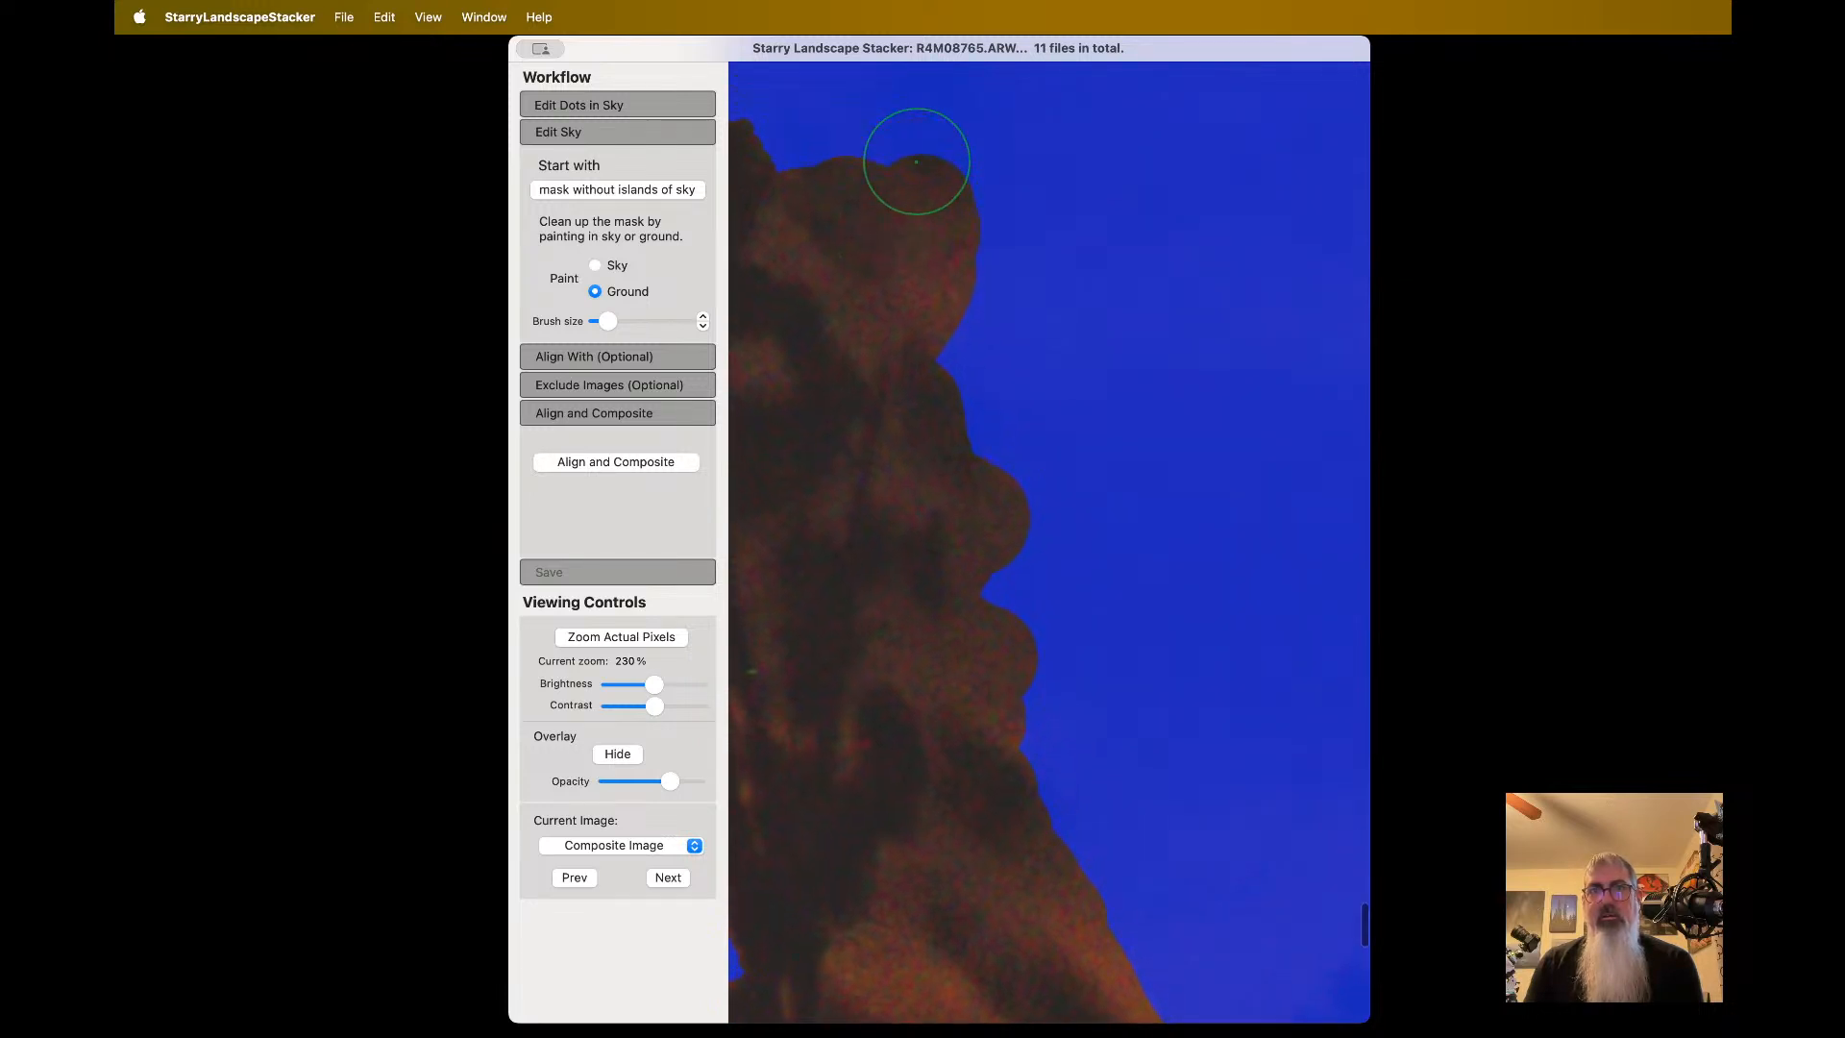
pyautogui.hscroll(-3, 978, 274)
pyautogui.scroll(1, 1007, 303)
pyautogui.moveTo(1000, 247)
pyautogui.mouseDown()
pyautogui.moveTo(1140, 264)
pyautogui.moveTo(1034, 199)
pyautogui.moveTo(1108, 215)
pyautogui.moveTo(1076, 226)
pyautogui.moveTo(1050, 330)
pyautogui.moveTo(1031, 306)
pyautogui.moveTo(1082, 285)
pyautogui.moveTo(1017, 254)
pyautogui.moveTo(1096, 222)
pyautogui.moveTo(980, 190)
pyautogui.moveTo(1010, 233)
pyautogui.moveTo(943, 359)
pyautogui.mouseUp()
pyautogui.scroll(3, 1051, 331)
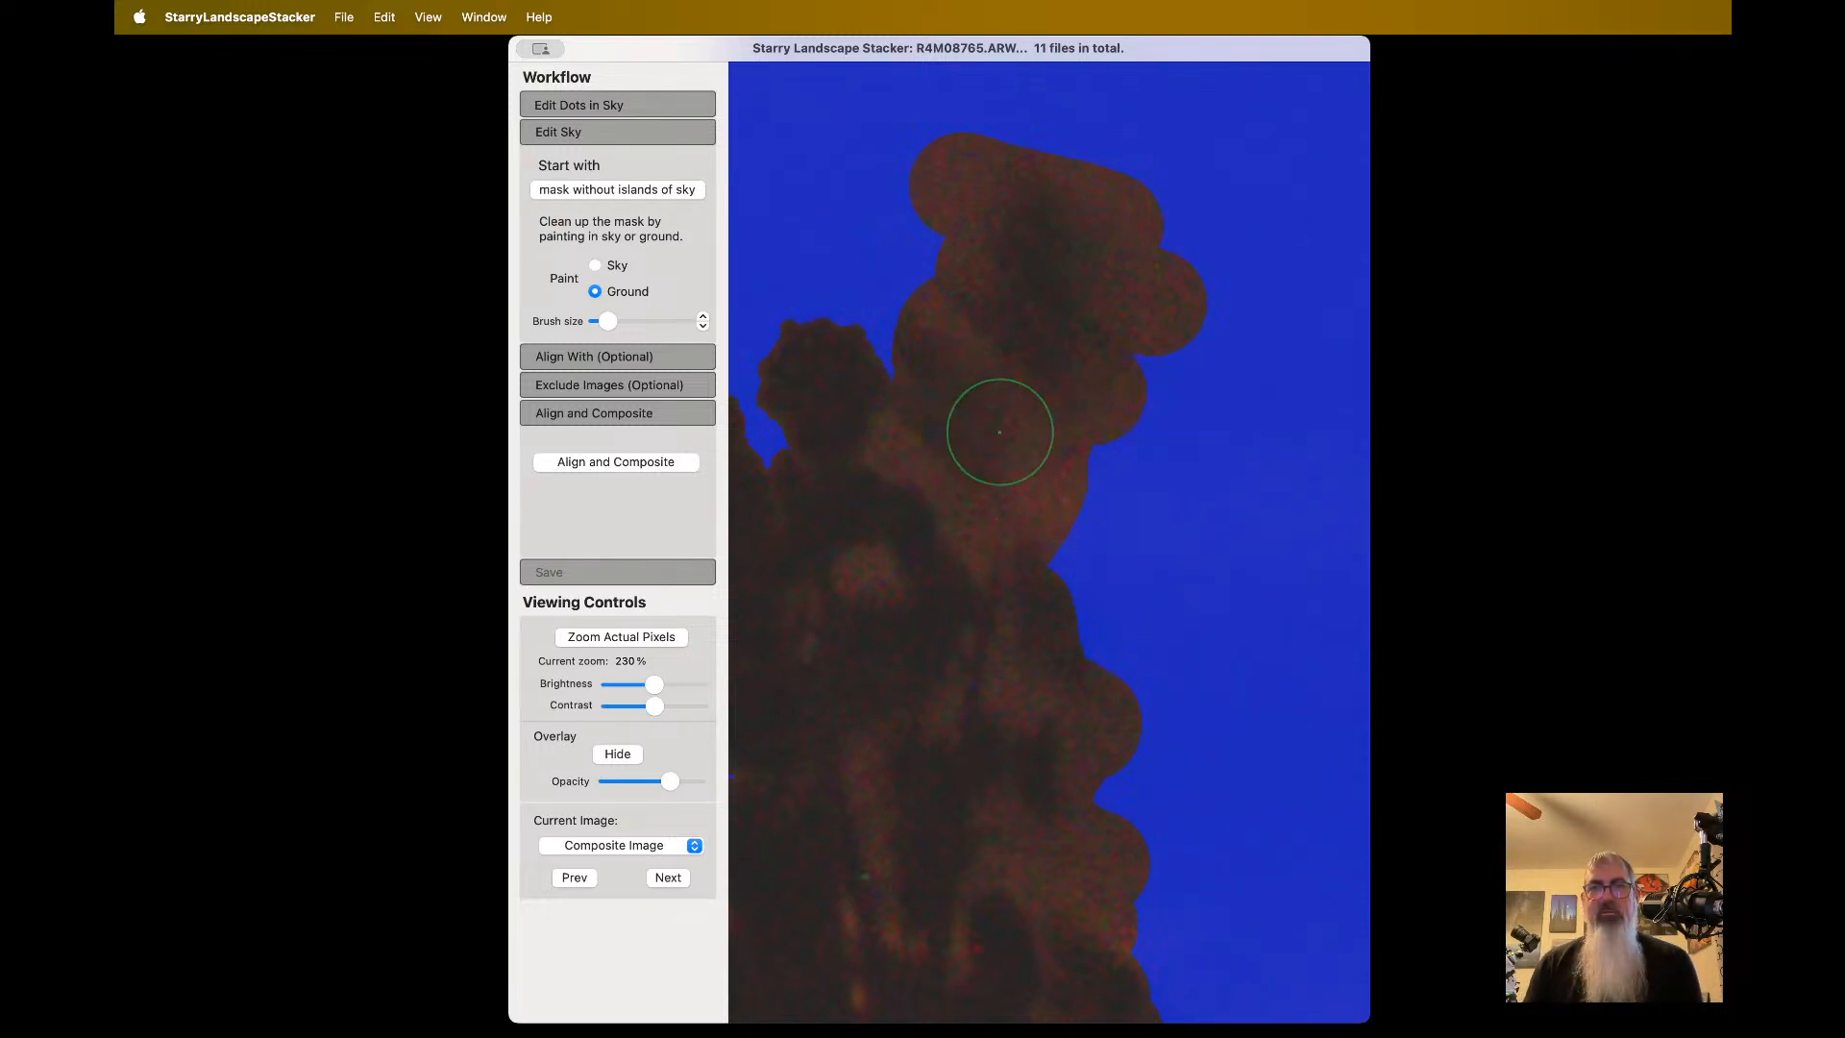
# - Review the enlarged ground area around the wider pine and the dark patch in the gap between the two pines
pyautogui.scroll(-3, 982, 421)
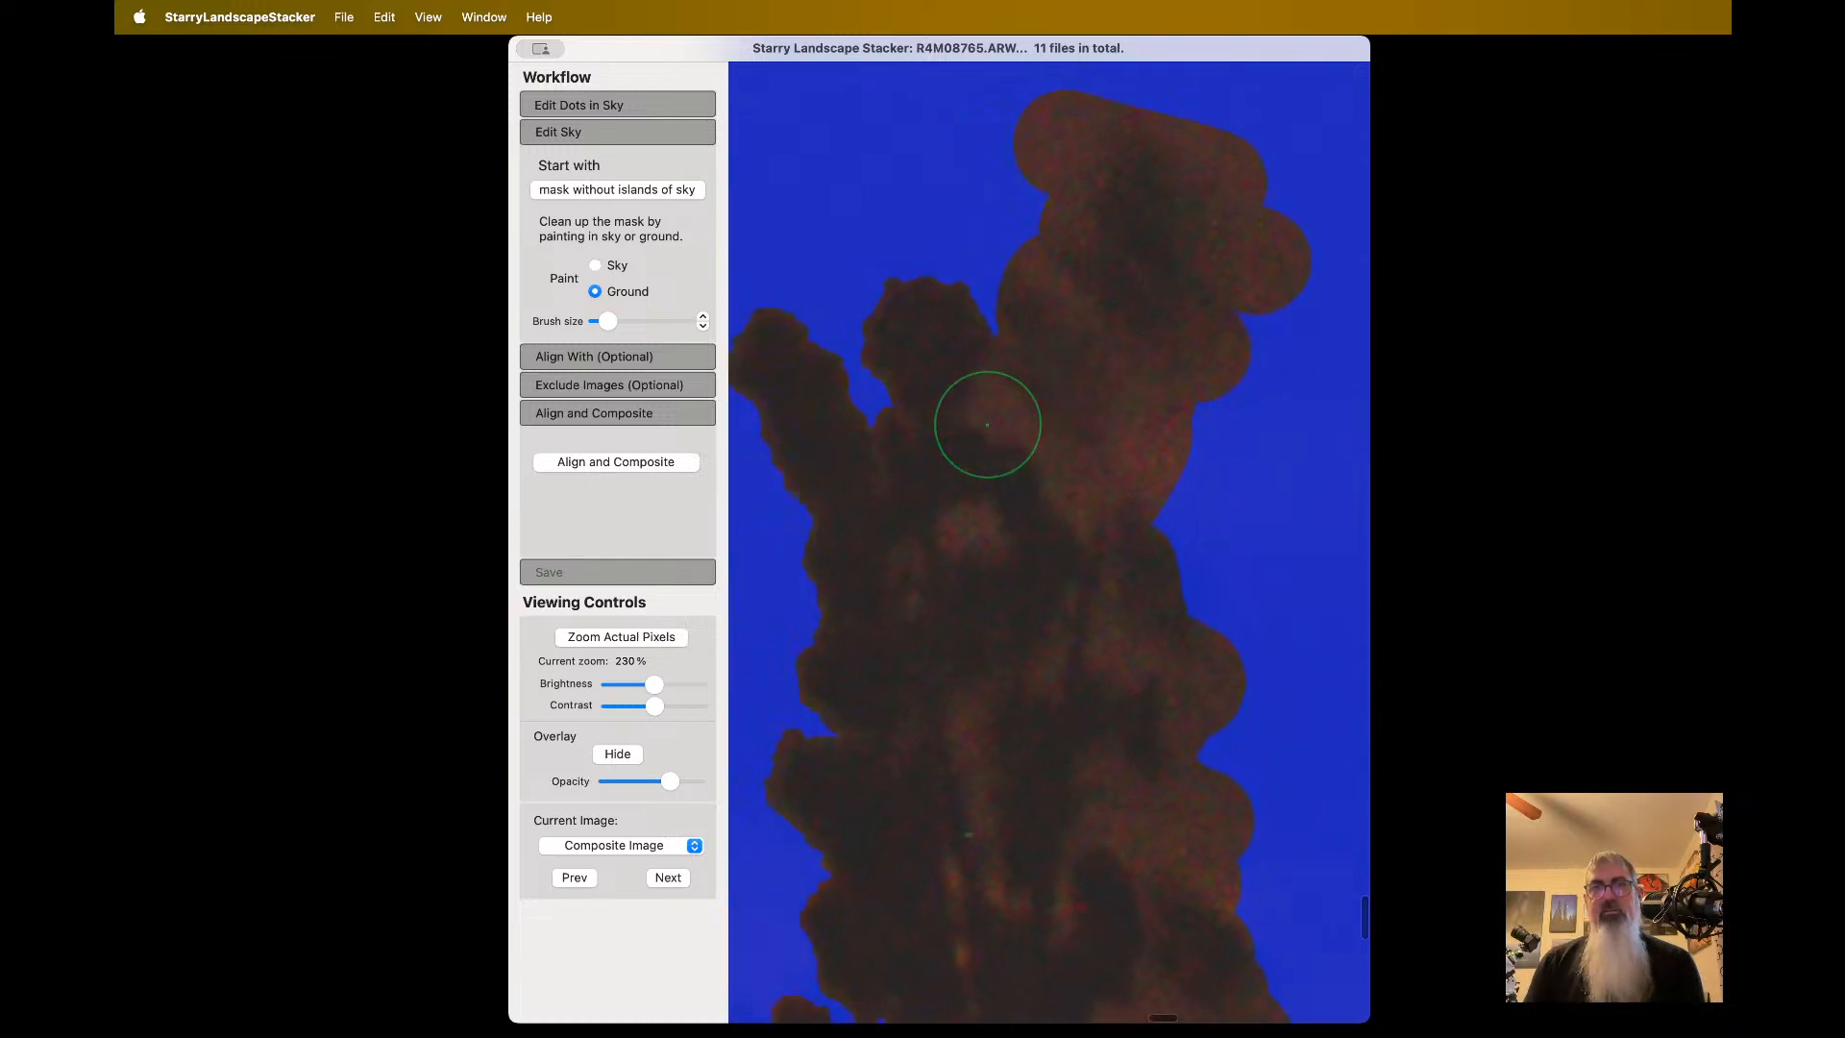
pyautogui.scroll(-8, 986, 423)
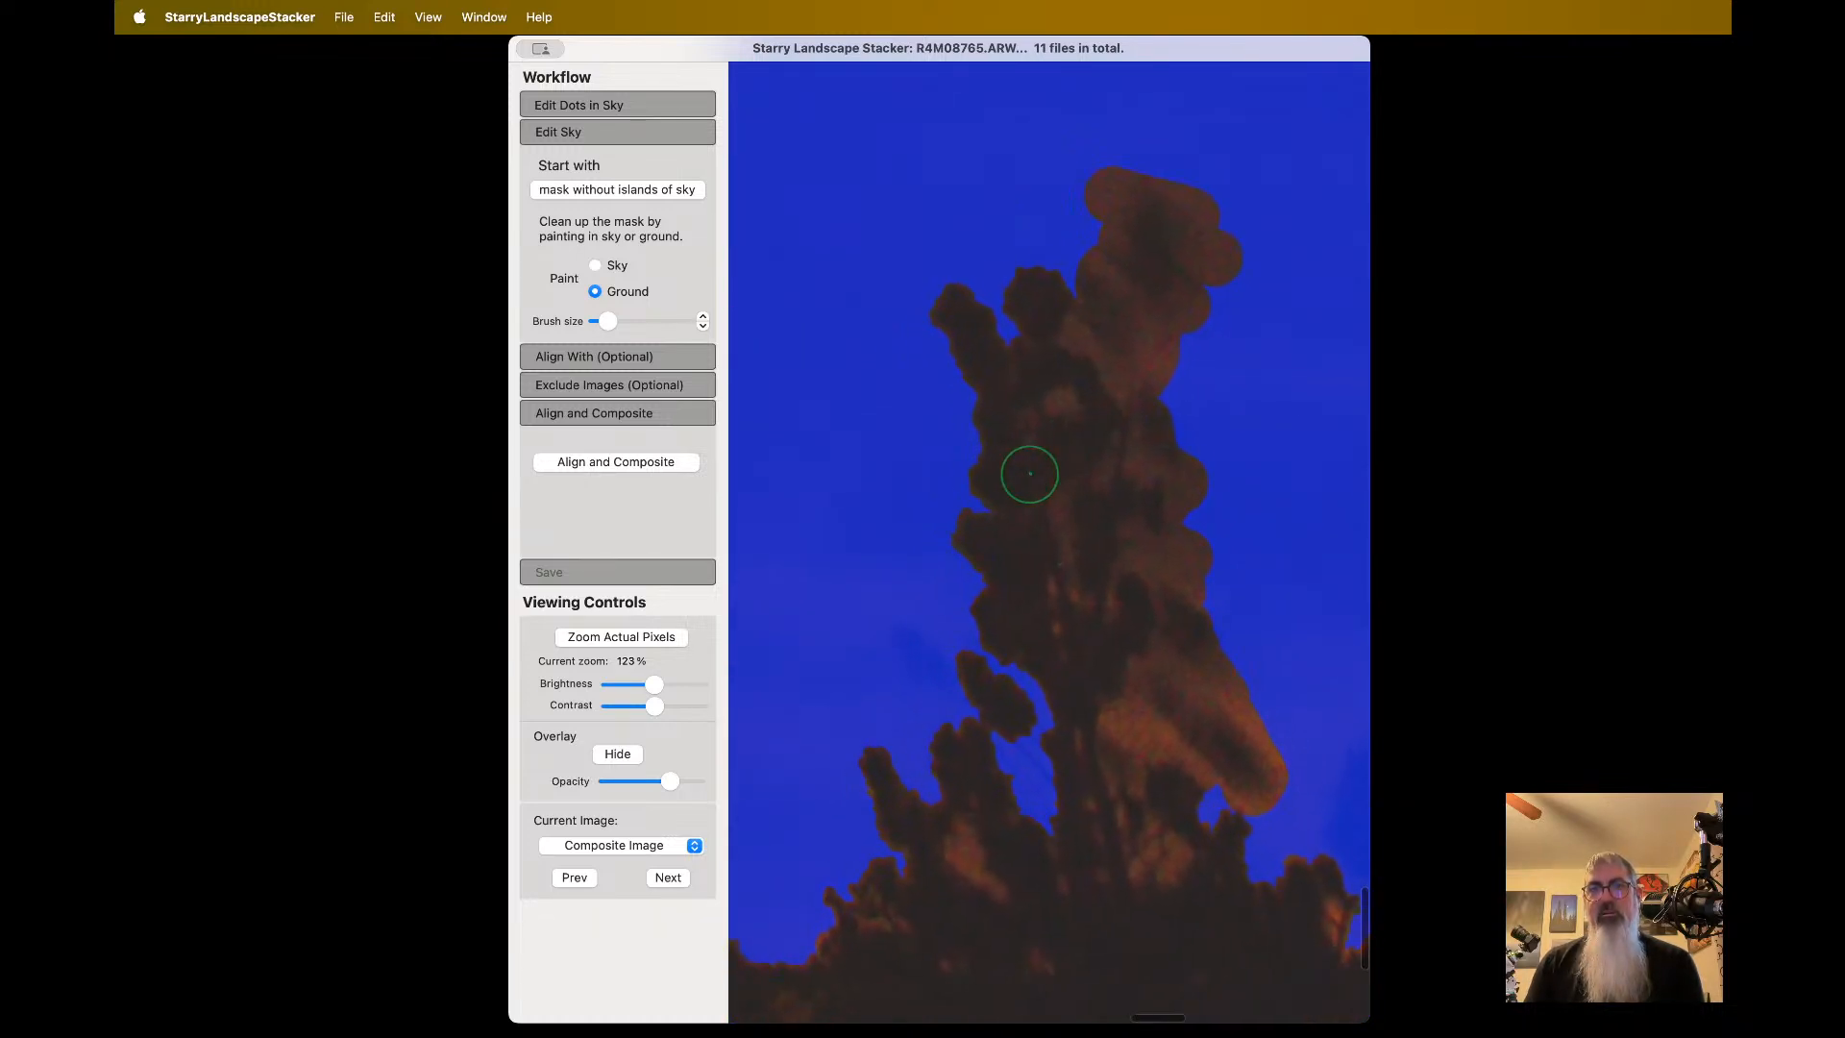
pyautogui.hscroll(3, 1029, 474)
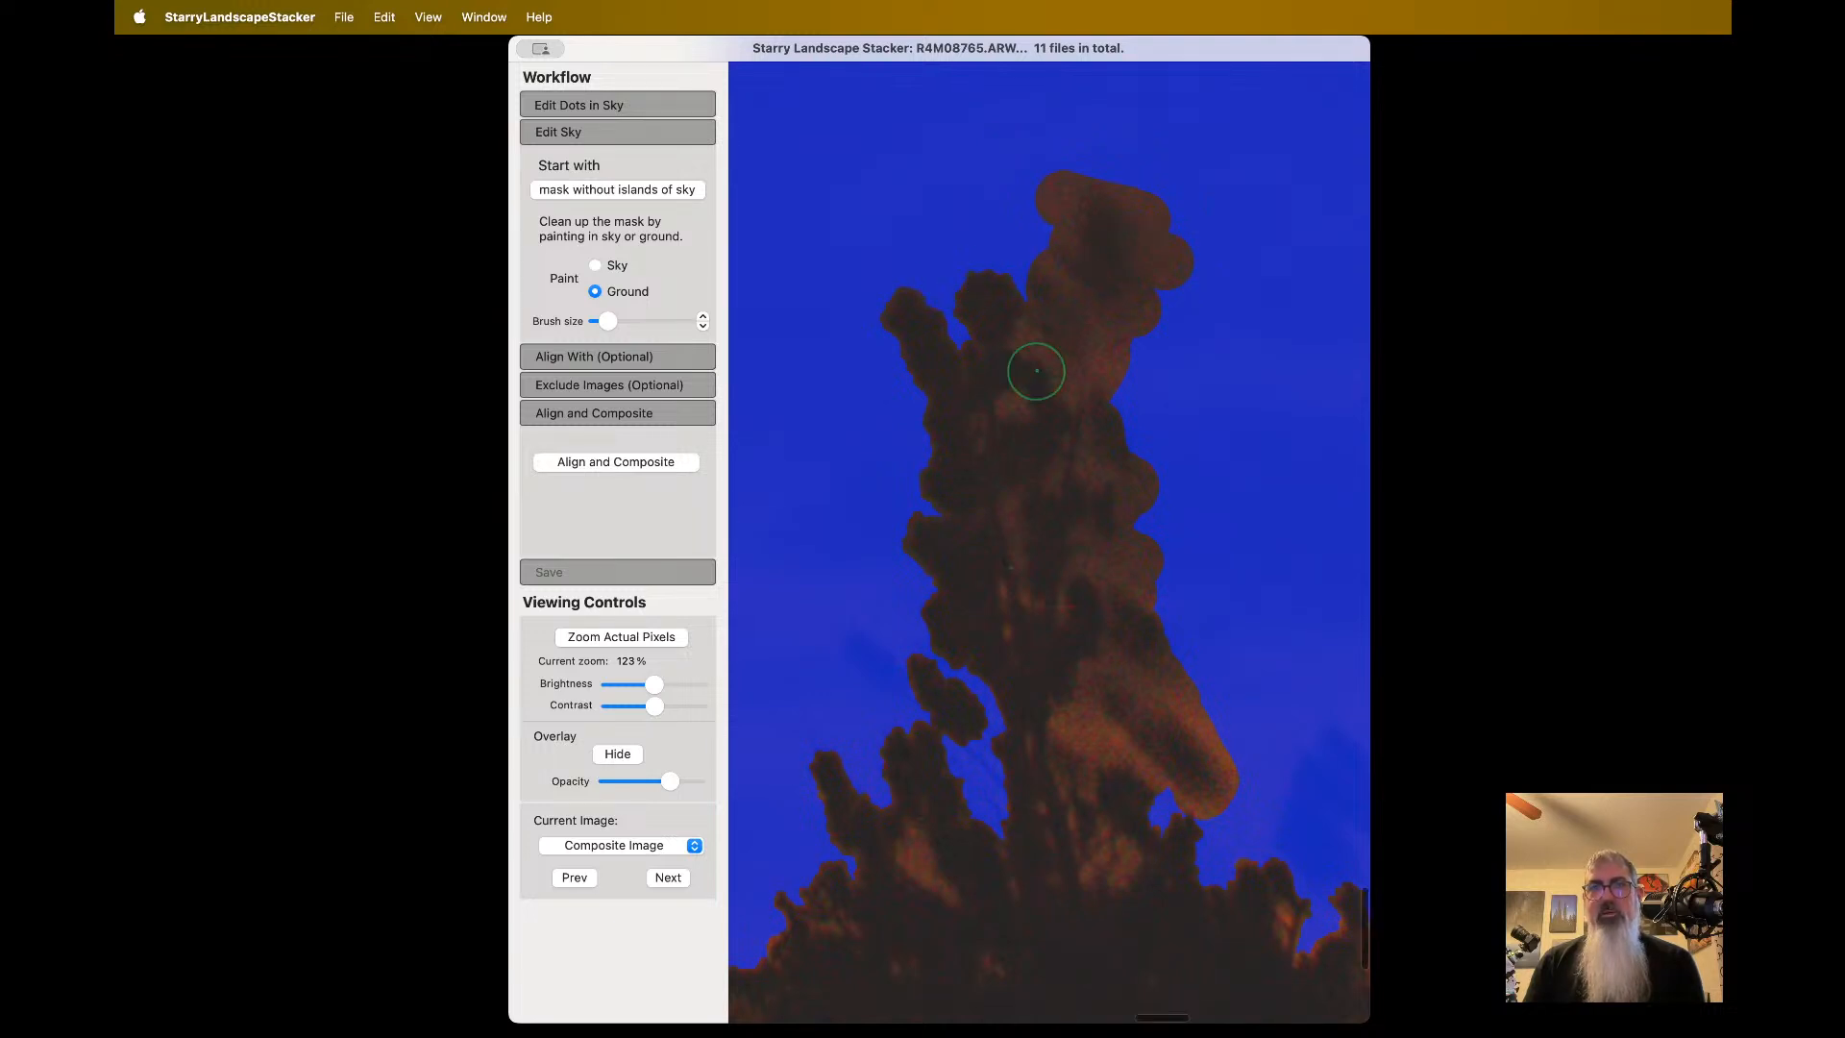
pyautogui.scroll(-3, 1030, 371)
pyautogui.hscroll(3, 1030, 371)
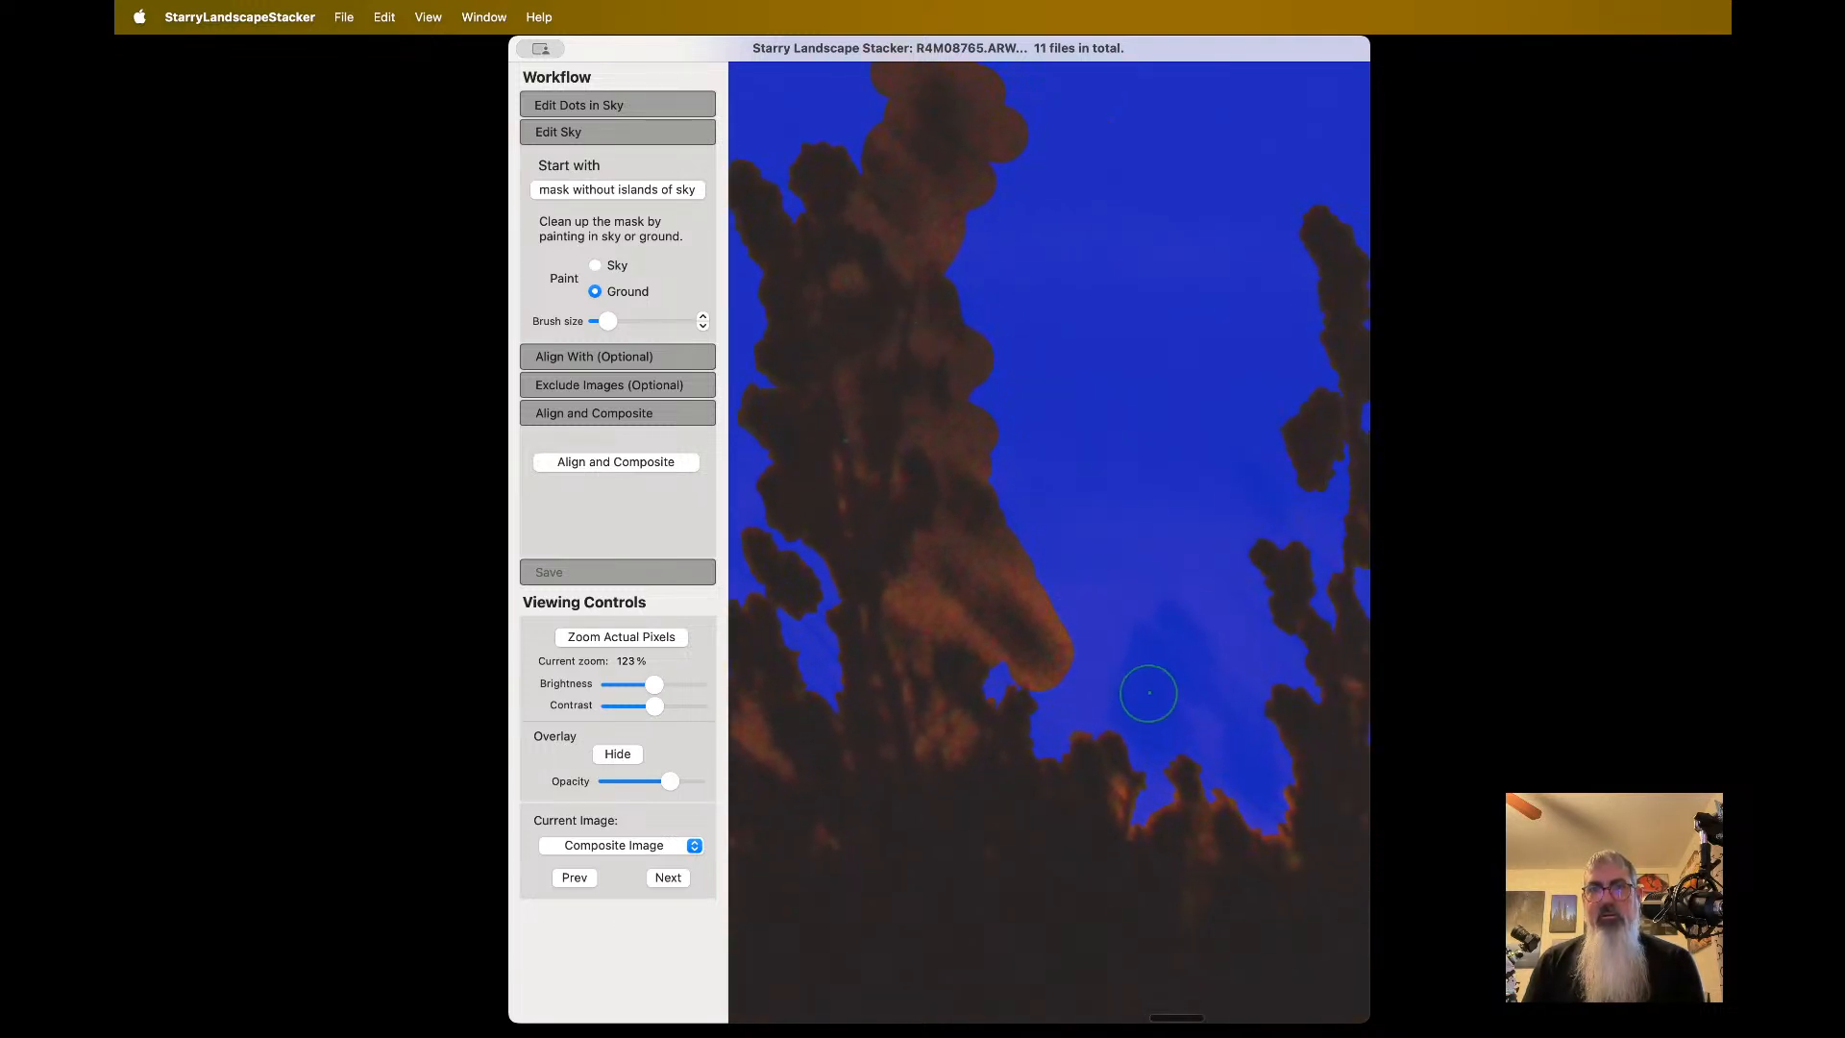
# - Paint Ground over the sky in the lower gap between the two tall pines and through the openings in the narrower pine's lower branches
pyautogui.scroll(2, 1146, 686)
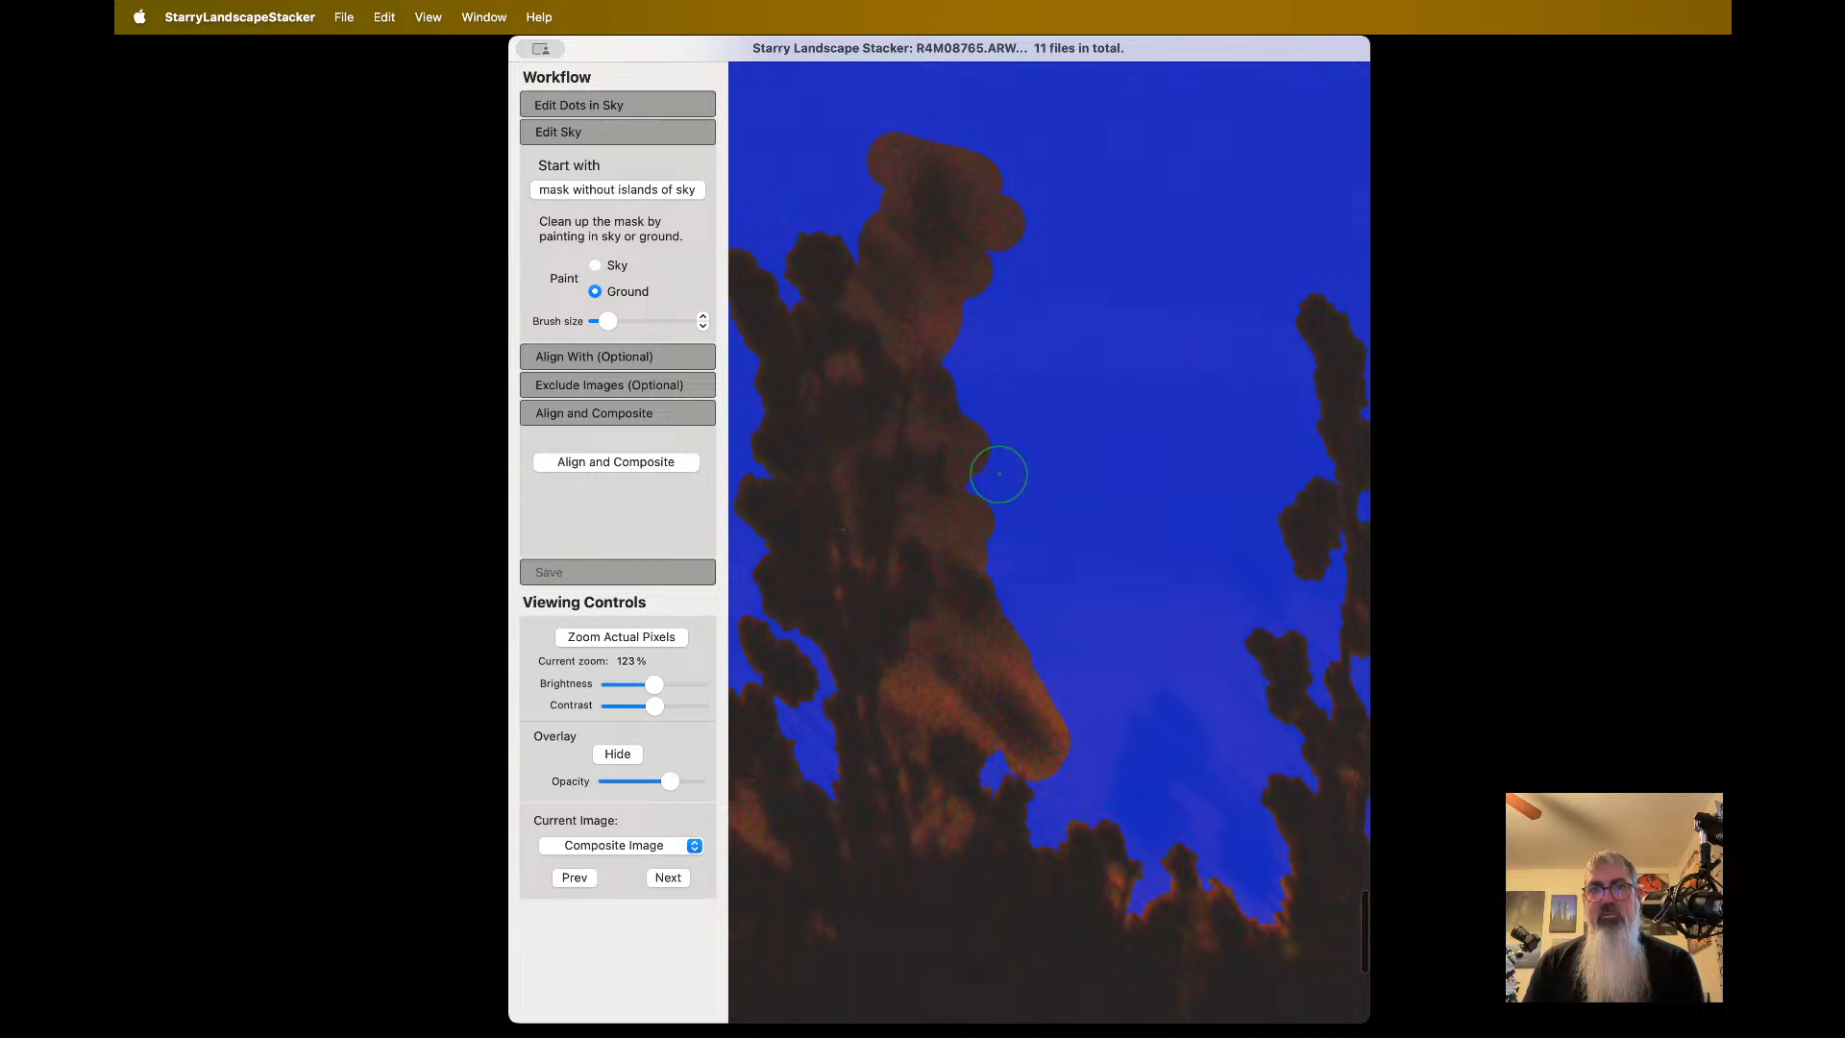
pyautogui.moveTo(986, 601)
pyautogui.mouseDown()
pyautogui.moveTo(1013, 713)
pyautogui.moveTo(1000, 786)
pyautogui.moveTo(979, 763)
pyautogui.moveTo(1066, 821)
pyautogui.moveTo(1042, 822)
pyautogui.moveTo(1184, 857)
pyautogui.moveTo(1125, 816)
pyautogui.moveTo(1170, 799)
pyautogui.moveTo(1131, 766)
pyautogui.moveTo(1156, 716)
pyautogui.mouseUp()
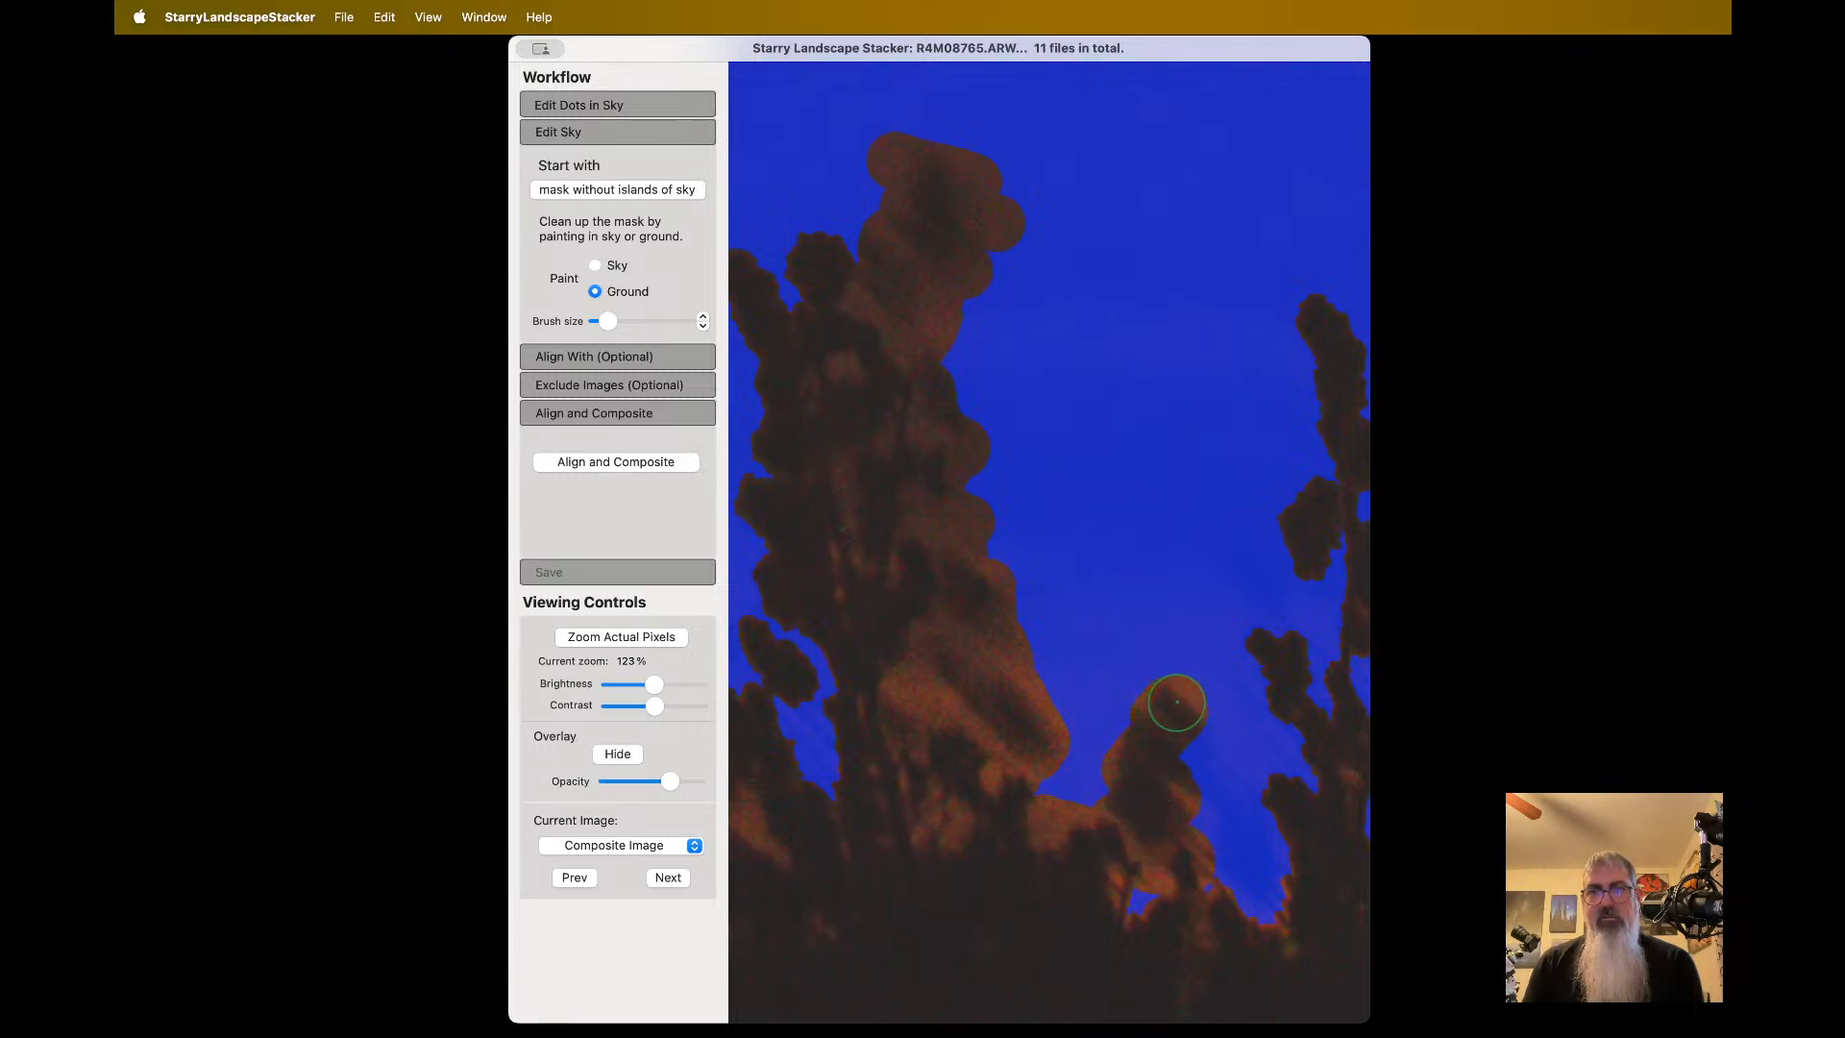
pyautogui.moveTo(1235, 589)
pyautogui.mouseDown()
pyautogui.moveTo(1249, 576)
pyautogui.moveTo(1312, 643)
pyautogui.moveTo(1227, 551)
pyautogui.moveTo(1322, 649)
pyautogui.mouseUp()
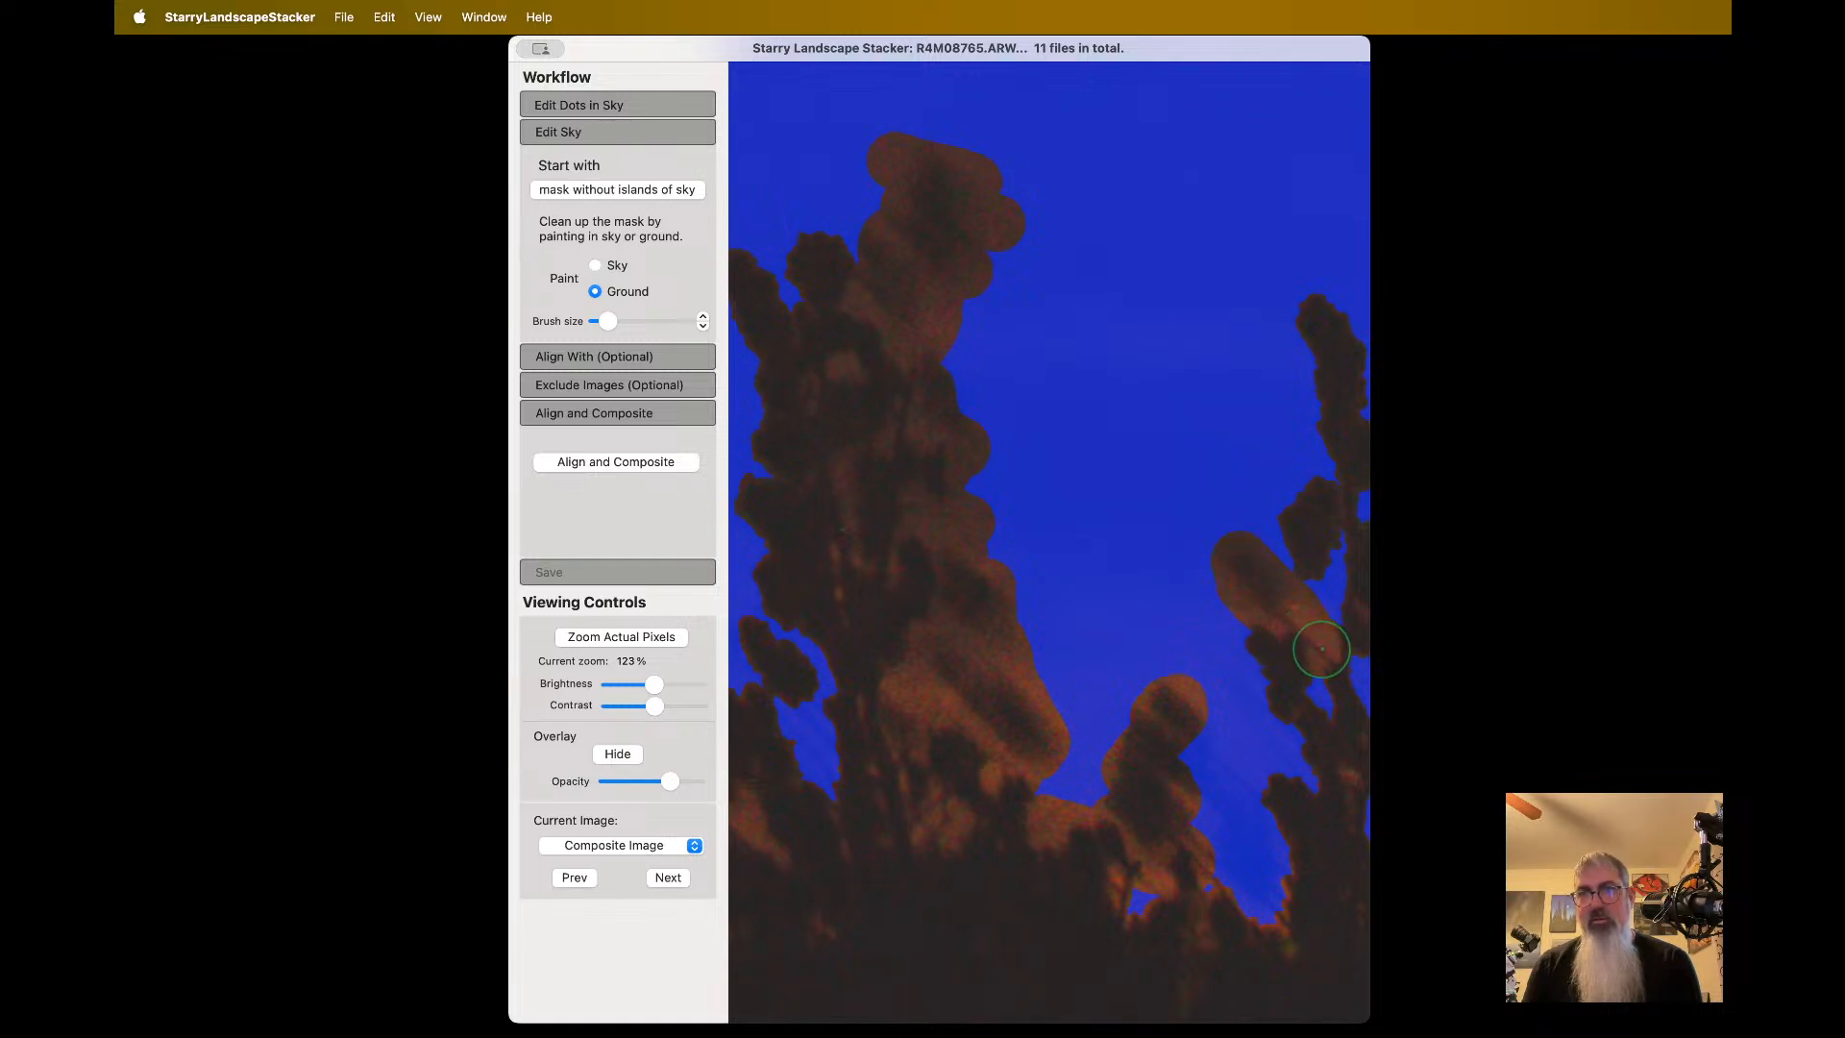
pyautogui.moveTo(1239, 708)
pyautogui.mouseDown()
pyautogui.moveTo(1185, 857)
pyautogui.moveTo(1211, 860)
pyautogui.moveTo(1201, 770)
pyautogui.moveTo(1276, 811)
pyautogui.moveTo(1221, 763)
pyautogui.moveTo(1263, 737)
pyautogui.moveTo(1305, 747)
pyautogui.moveTo(1255, 683)
pyautogui.moveTo(1251, 857)
pyautogui.moveTo(1253, 830)
pyautogui.moveTo(1271, 868)
pyautogui.moveTo(1256, 930)
pyautogui.moveTo(1235, 904)
pyautogui.moveTo(1288, 908)
pyautogui.moveTo(1131, 902)
pyautogui.moveTo(1154, 897)
pyautogui.moveTo(1104, 856)
pyautogui.mouseUp()
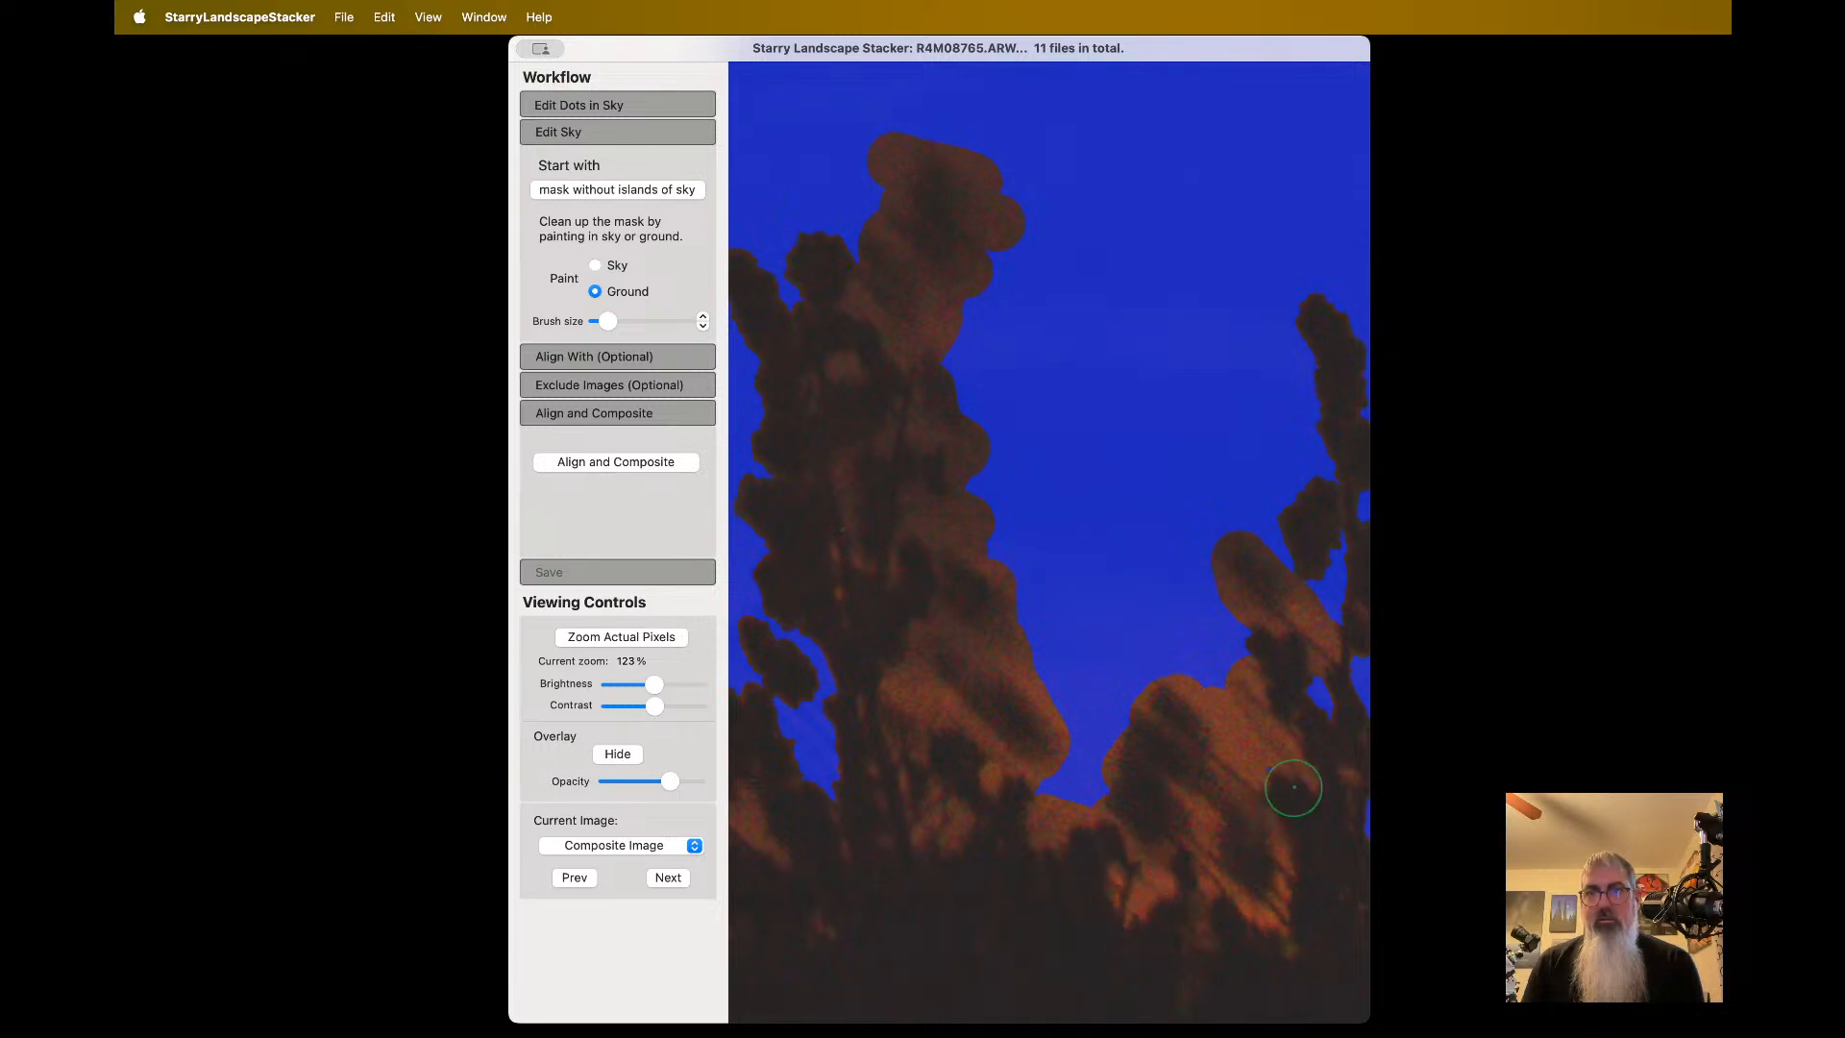
pyautogui.hscroll(3, 1309, 785)
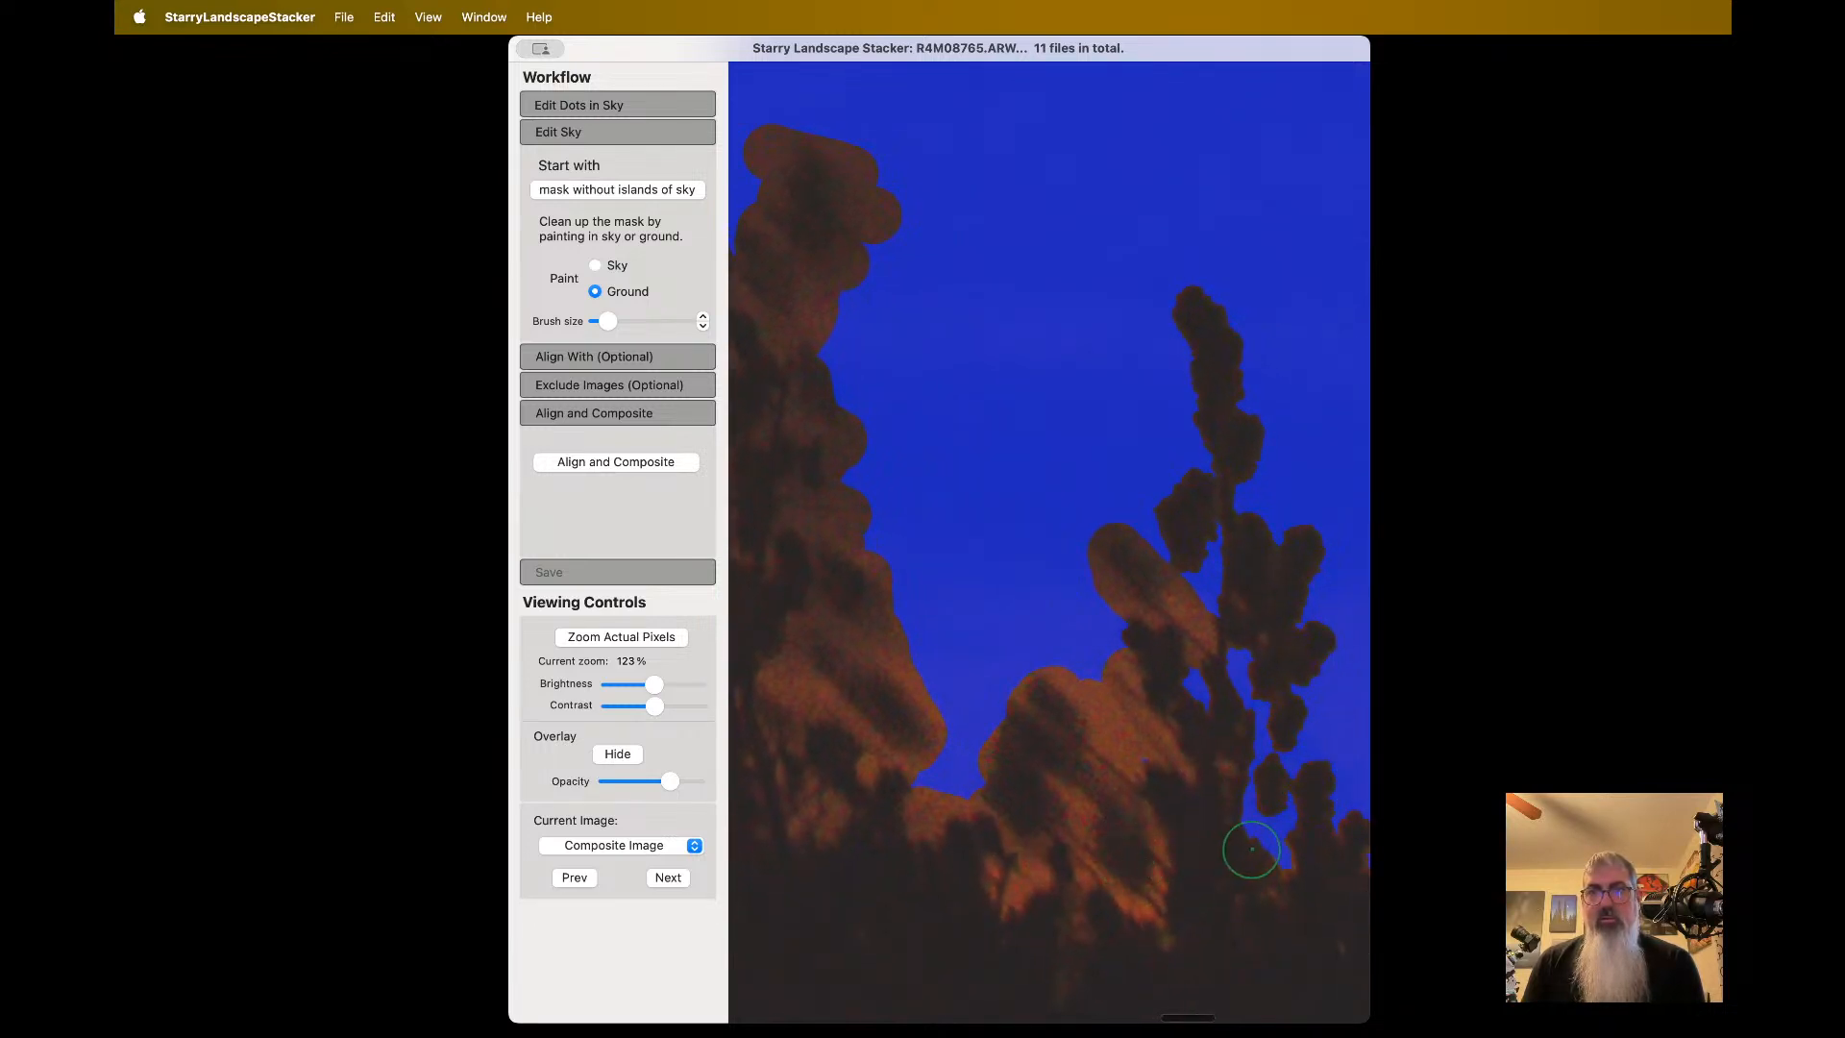
pyautogui.moveTo(1267, 836)
pyautogui.mouseDown()
pyautogui.moveTo(1267, 791)
pyautogui.moveTo(1268, 730)
pyautogui.moveTo(1227, 659)
pyautogui.mouseUp()
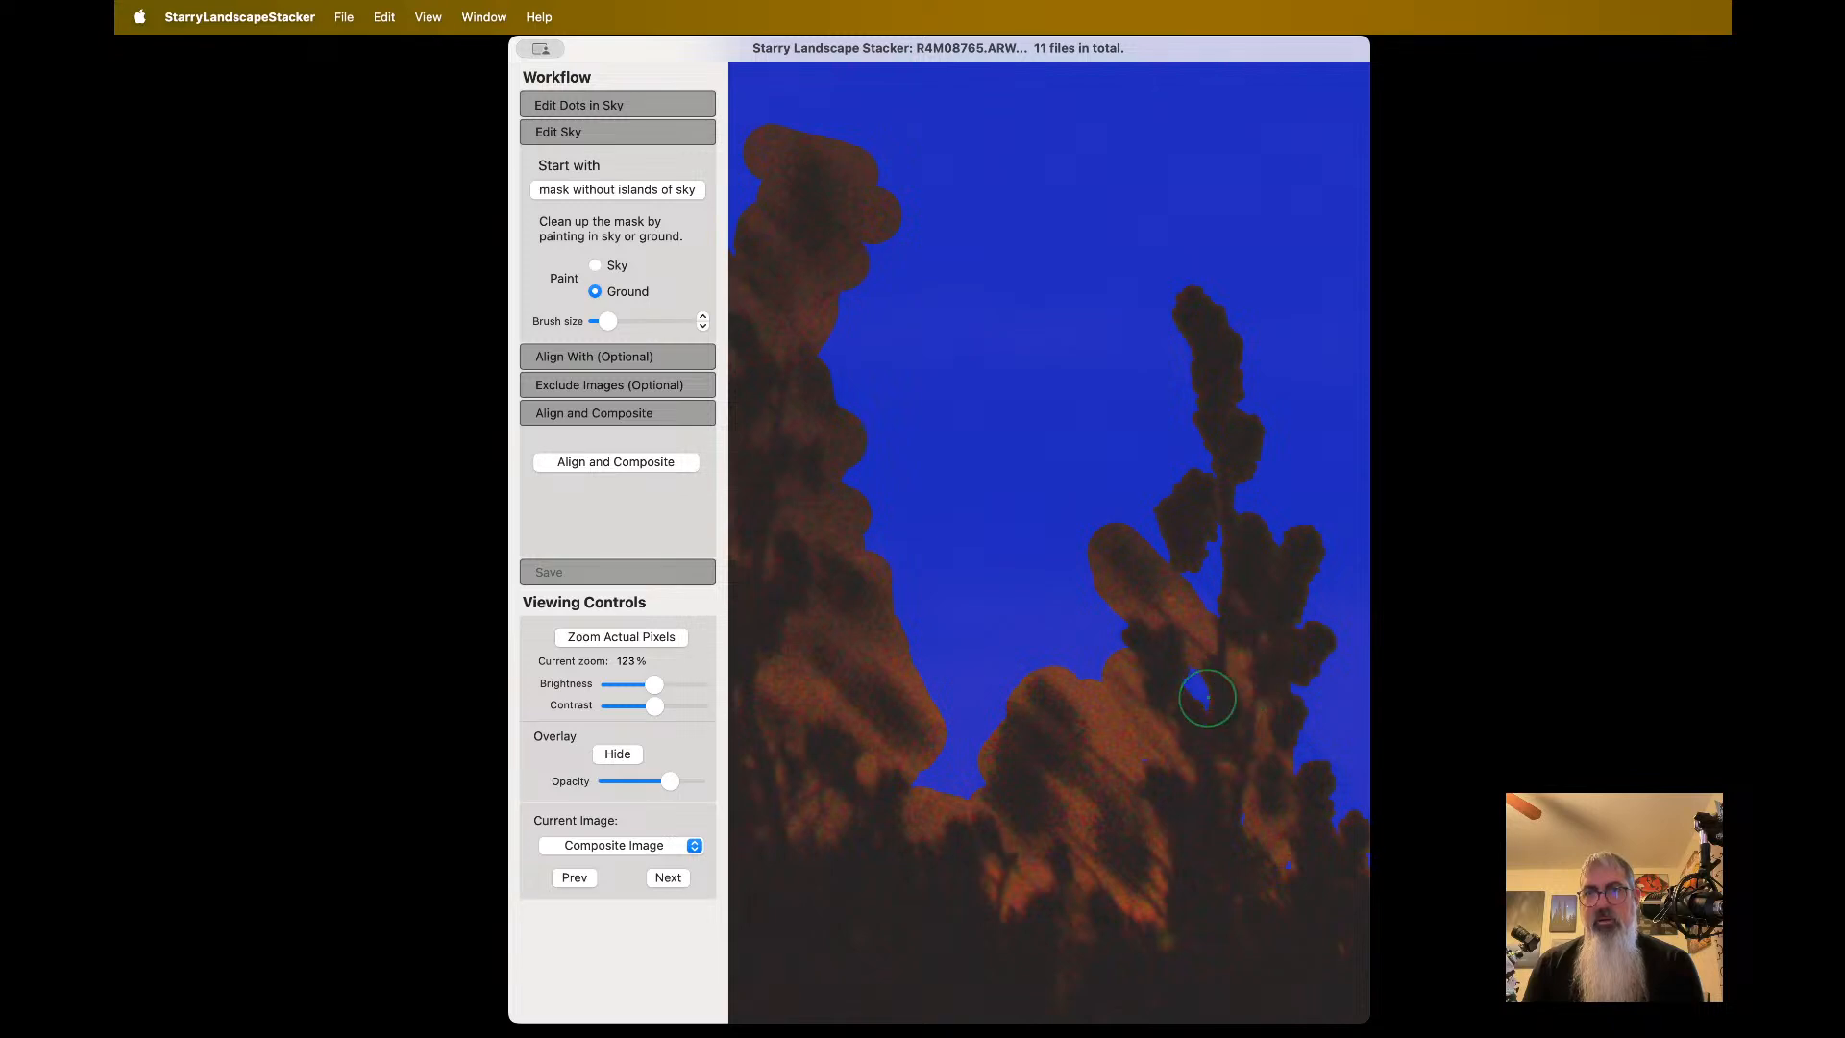
# - Paint Ground over the dark ghosted patch and the sky slivers beside the wider pine's lower branches, on the side facing the small pine
pyautogui.hscroll(5, 1202, 691)
pyautogui.scroll(-3, 1202, 691)
pyautogui.hscroll(-8, 1206, 697)
pyautogui.scroll(2, 1207, 698)
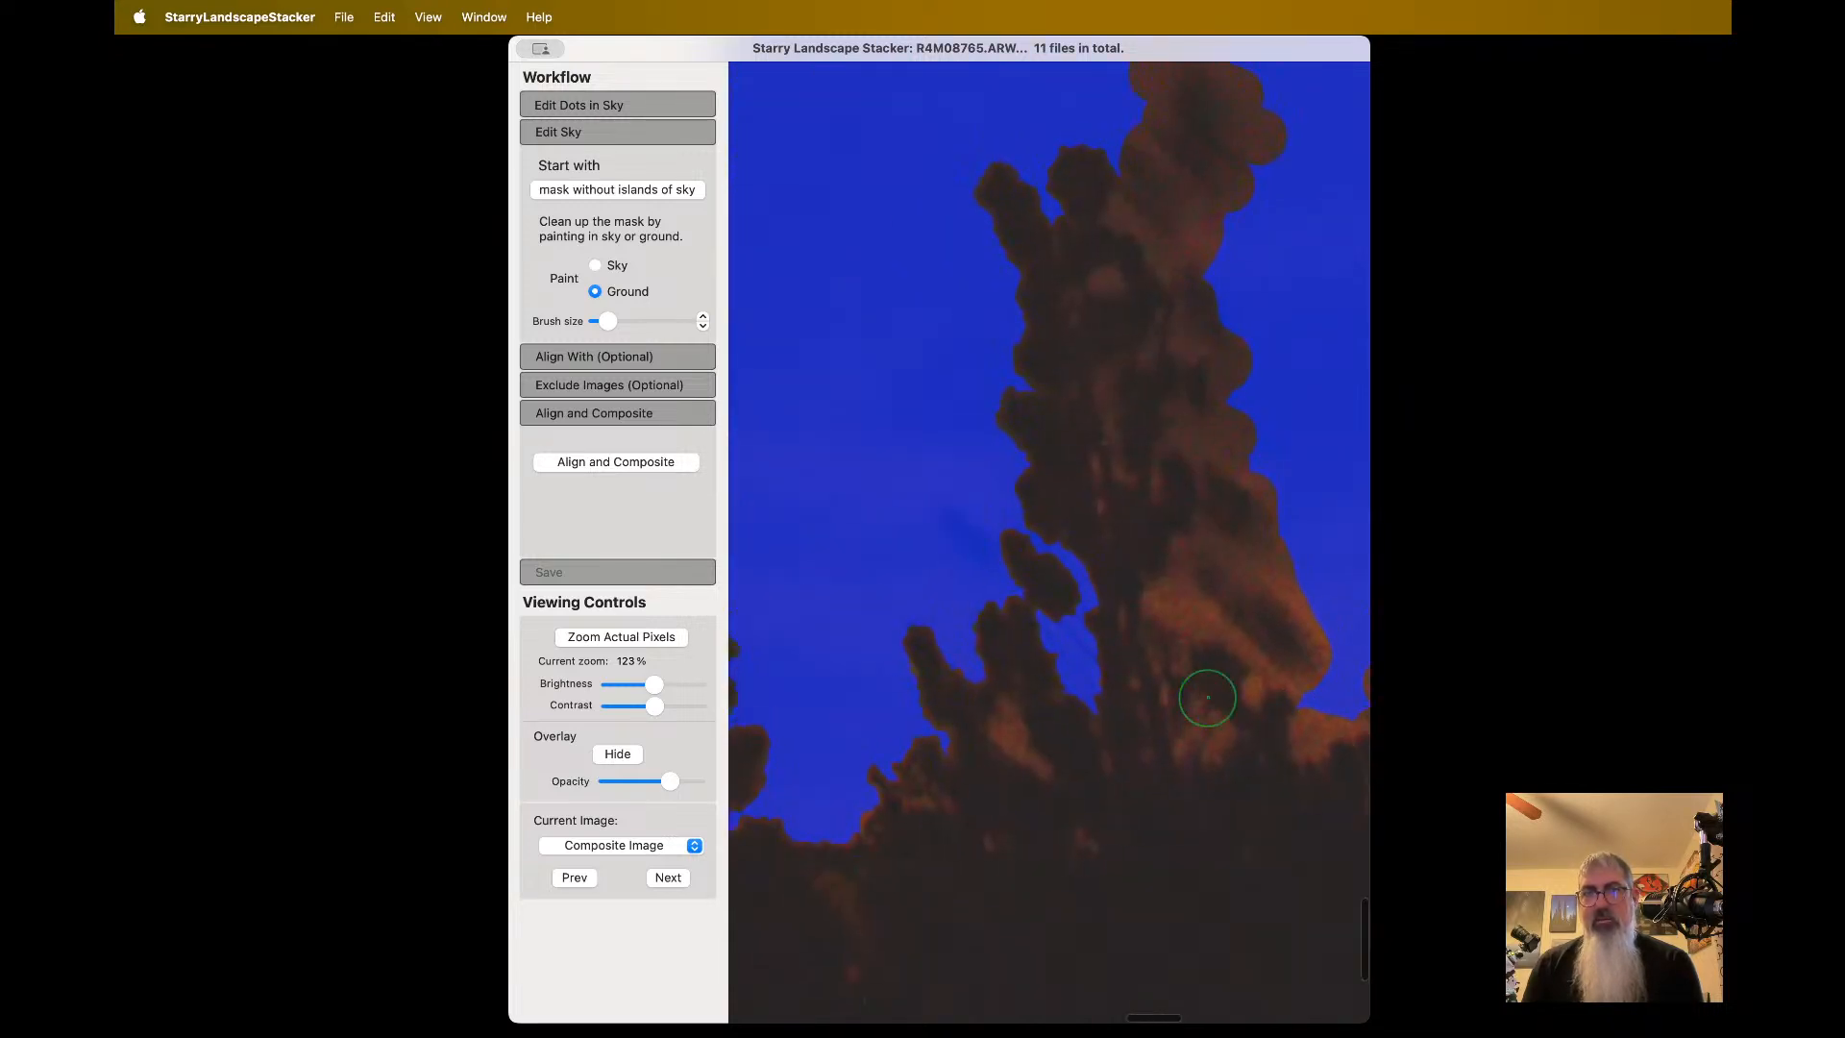
pyautogui.scroll(-2, 1208, 697)
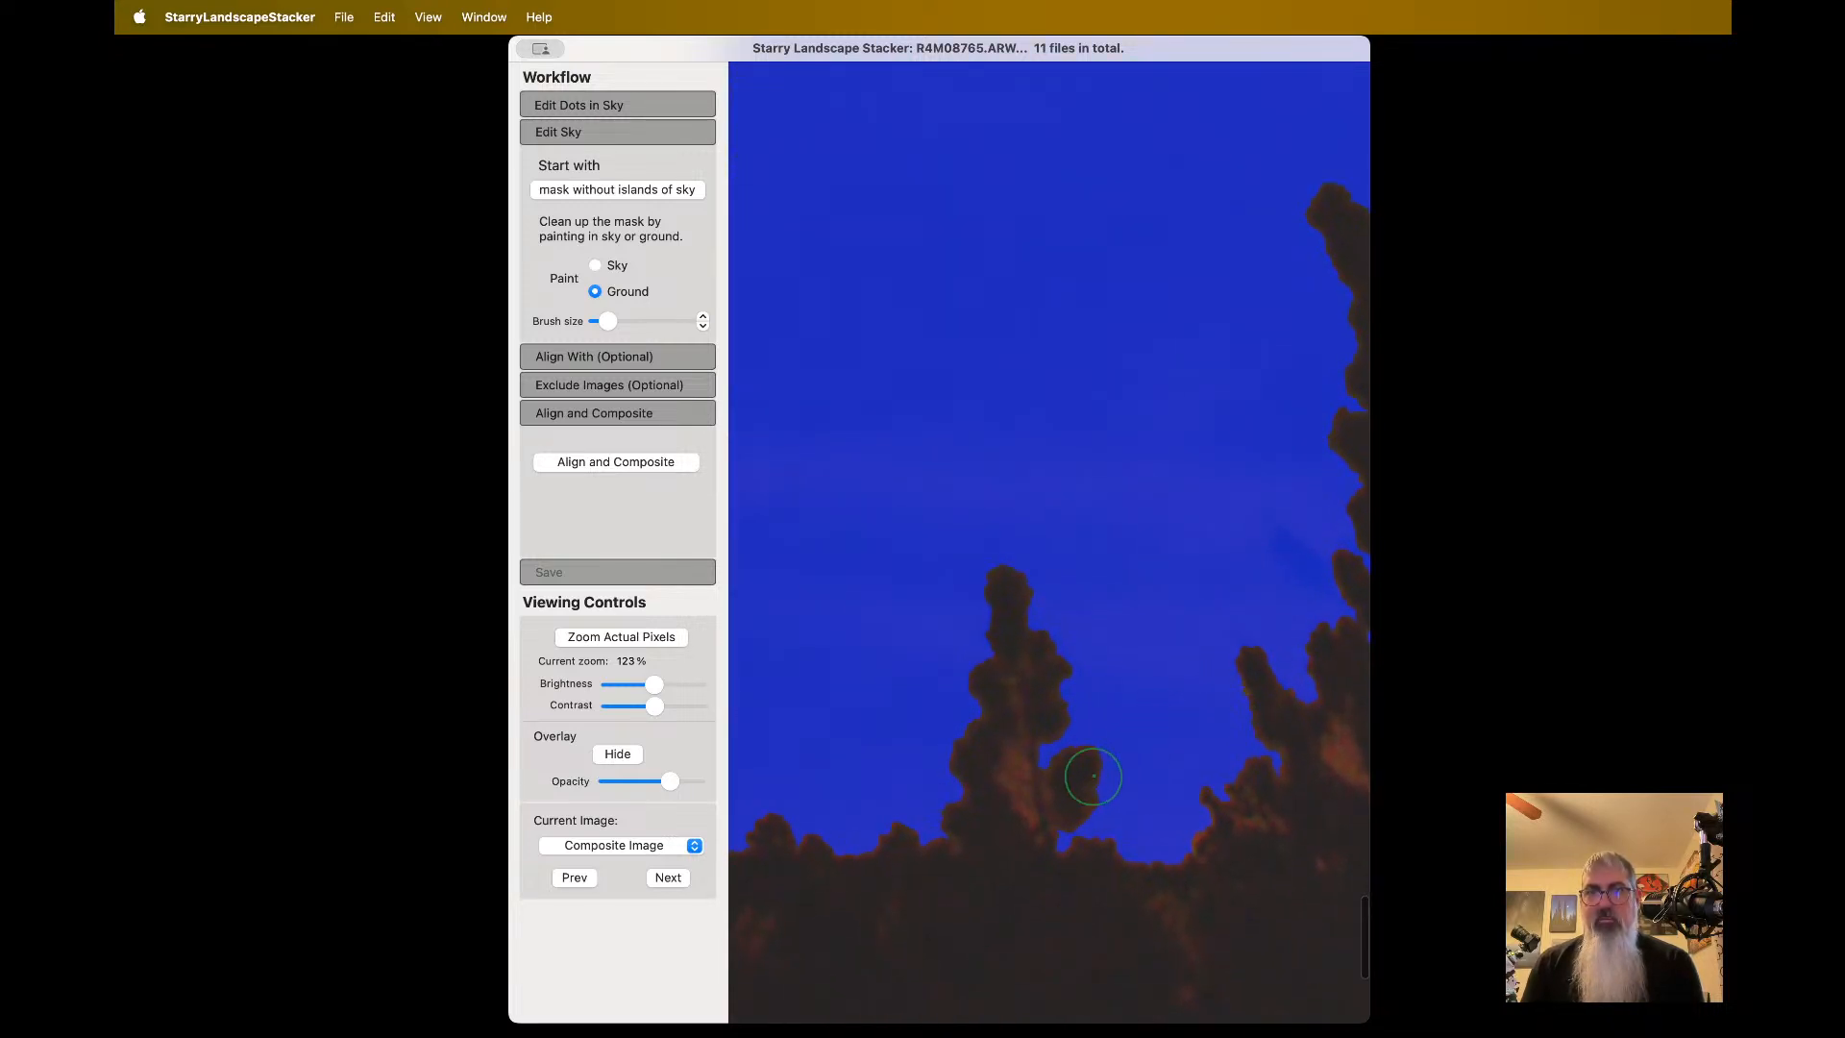
pyautogui.hscroll(6, 1196, 848)
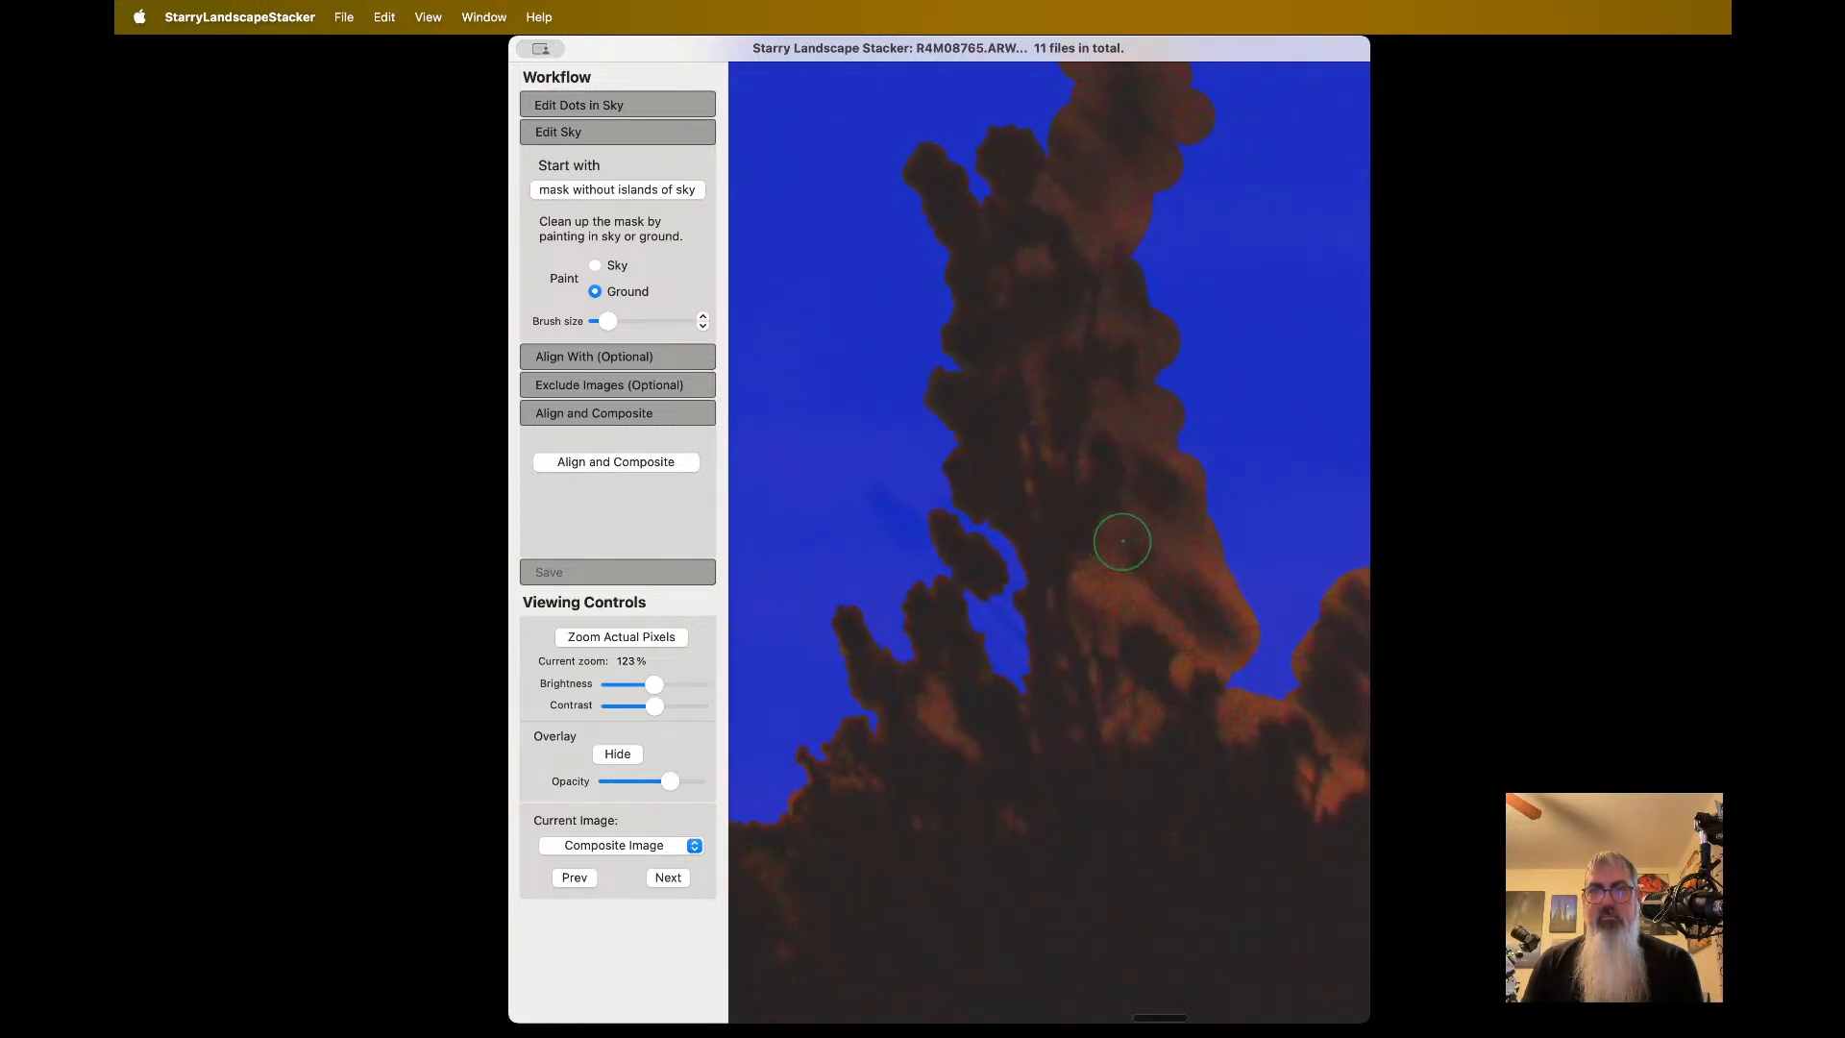
pyautogui.moveTo(883, 499)
pyautogui.mouseDown()
pyautogui.moveTo(1042, 651)
pyautogui.moveTo(1000, 618)
pyautogui.moveTo(1012, 672)
pyautogui.moveTo(1033, 676)
pyautogui.mouseUp()
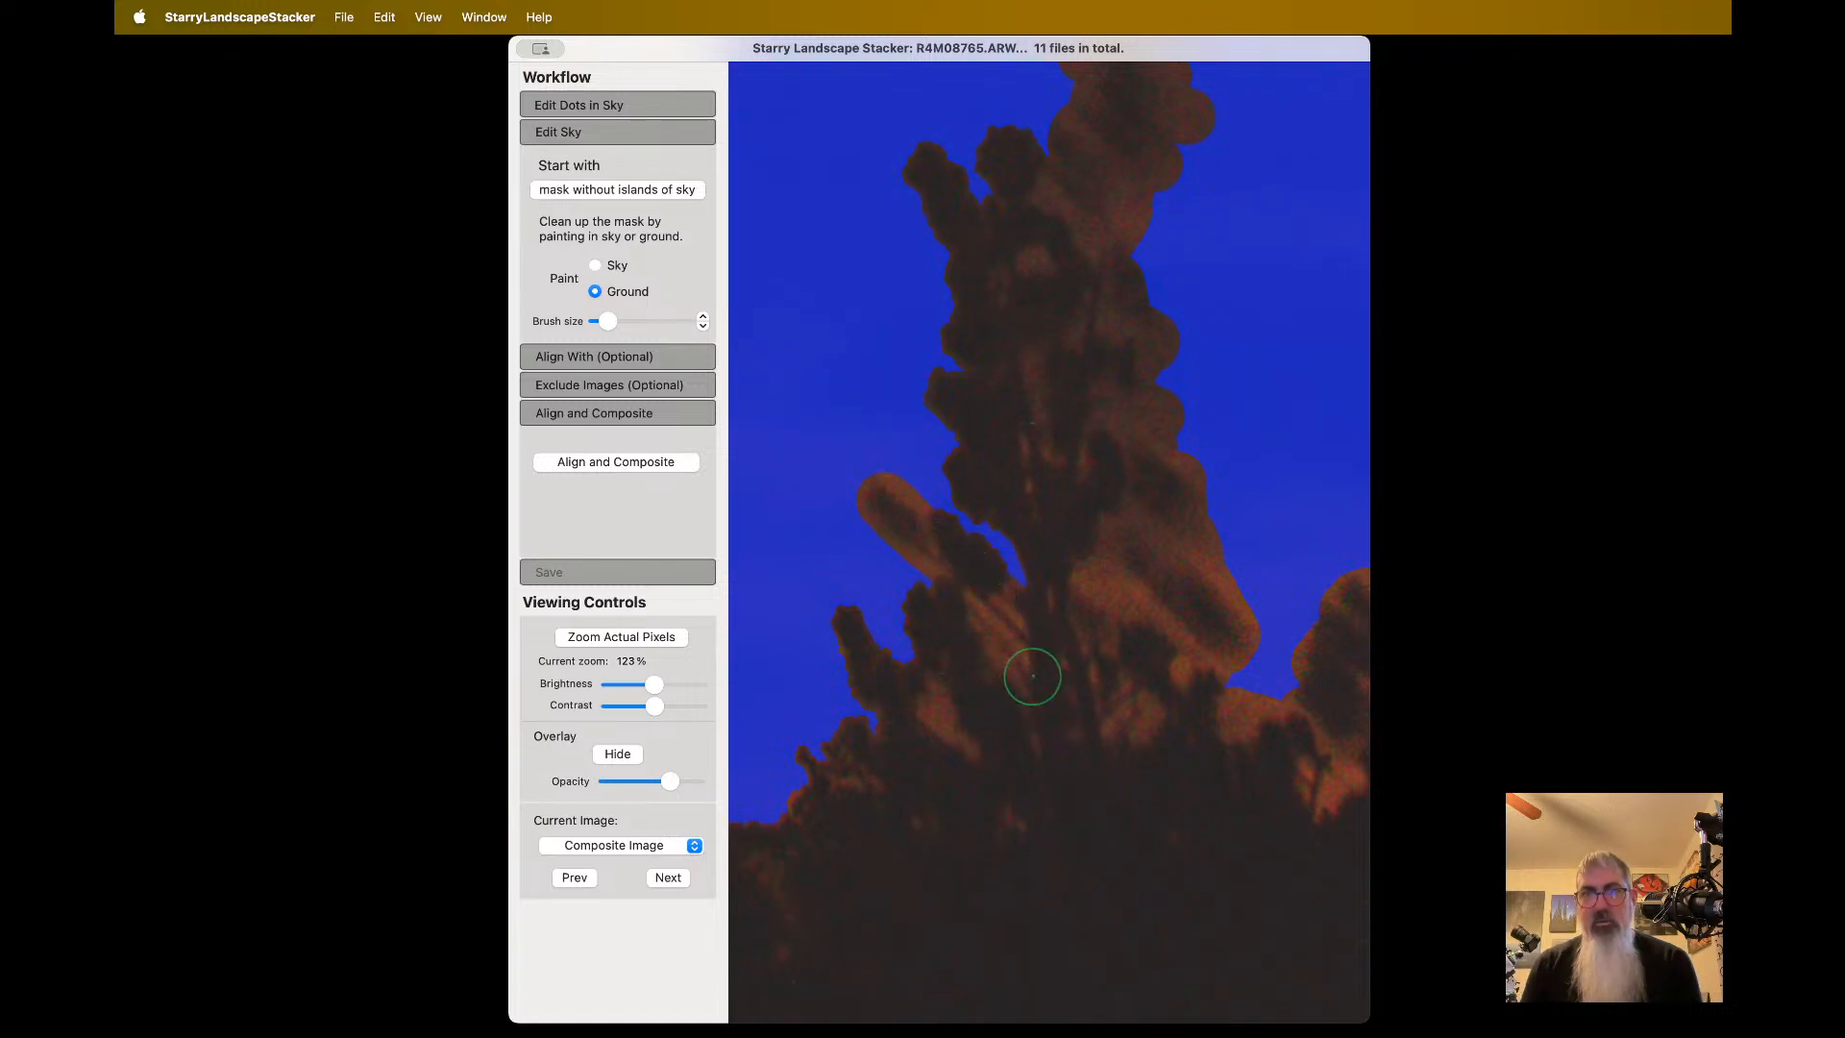
# - Align and composite the eleven images again with the refined sky mask
pyautogui.scroll(-3, 977, 672)
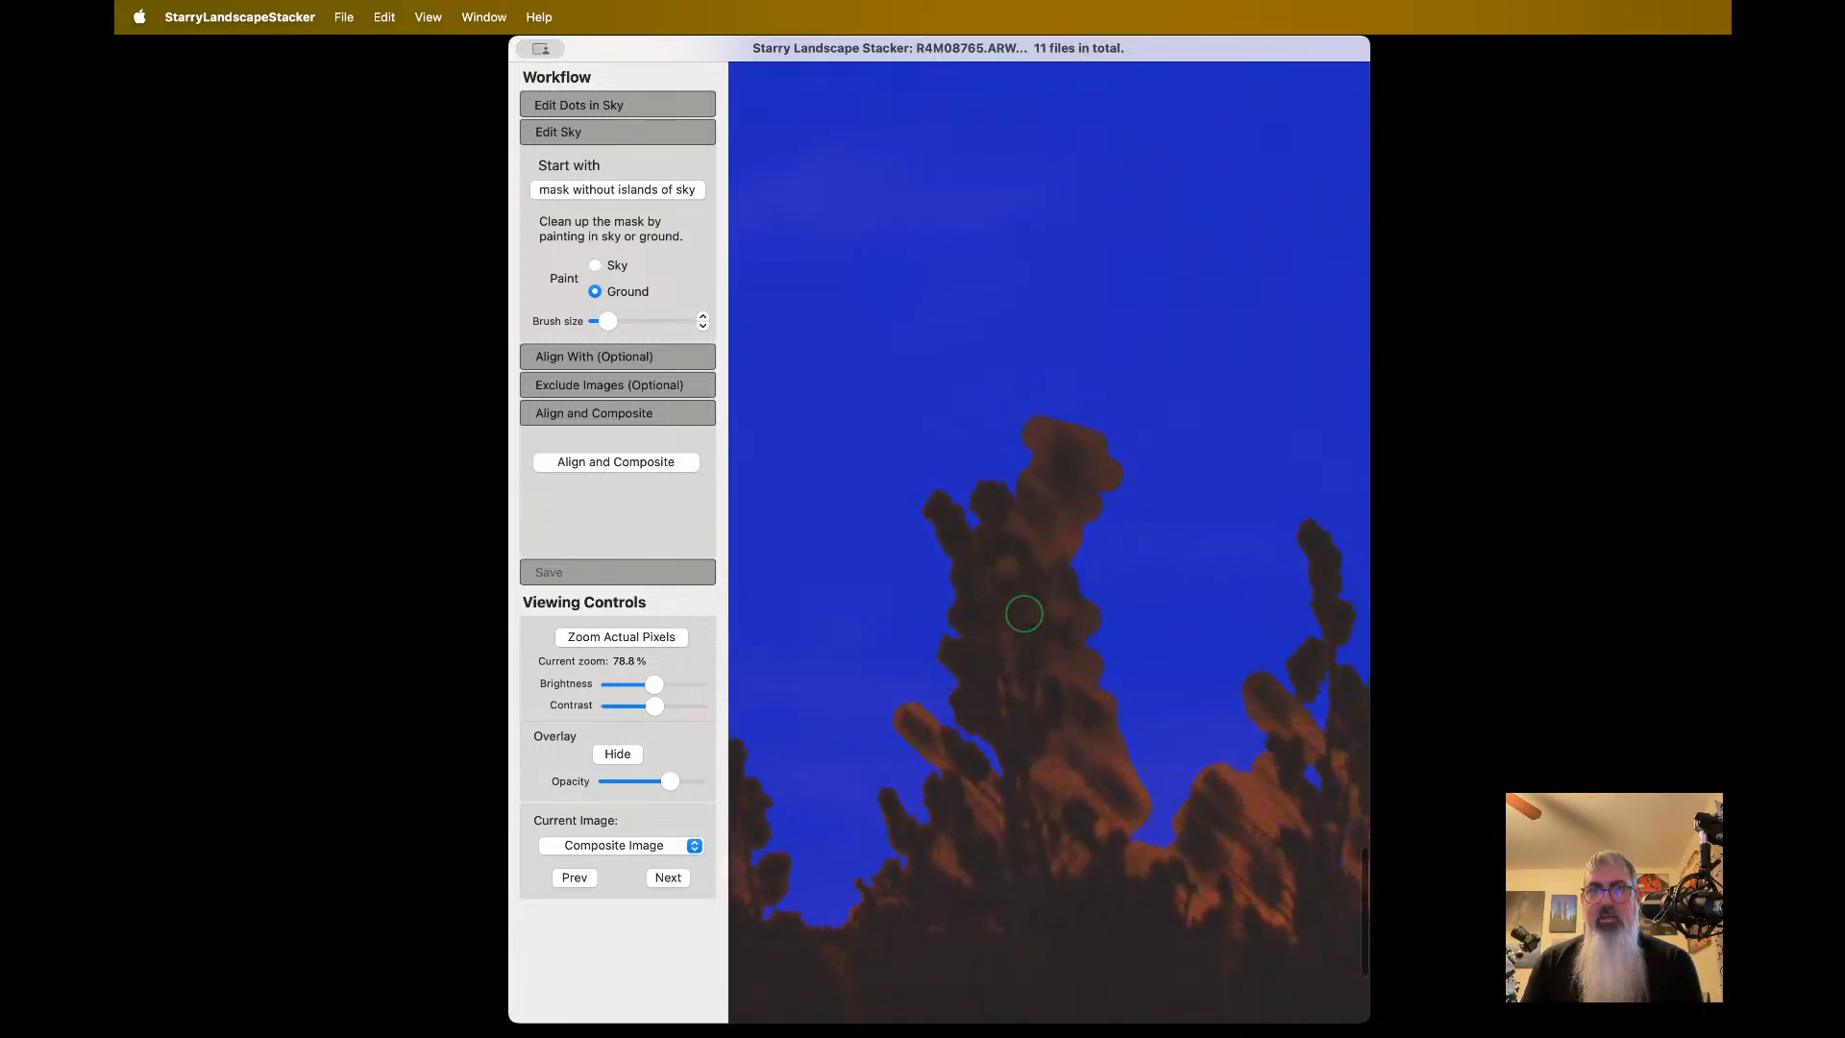
pyautogui.scroll(-3, 1024, 613)
pyautogui.scroll(-5, 1018, 701)
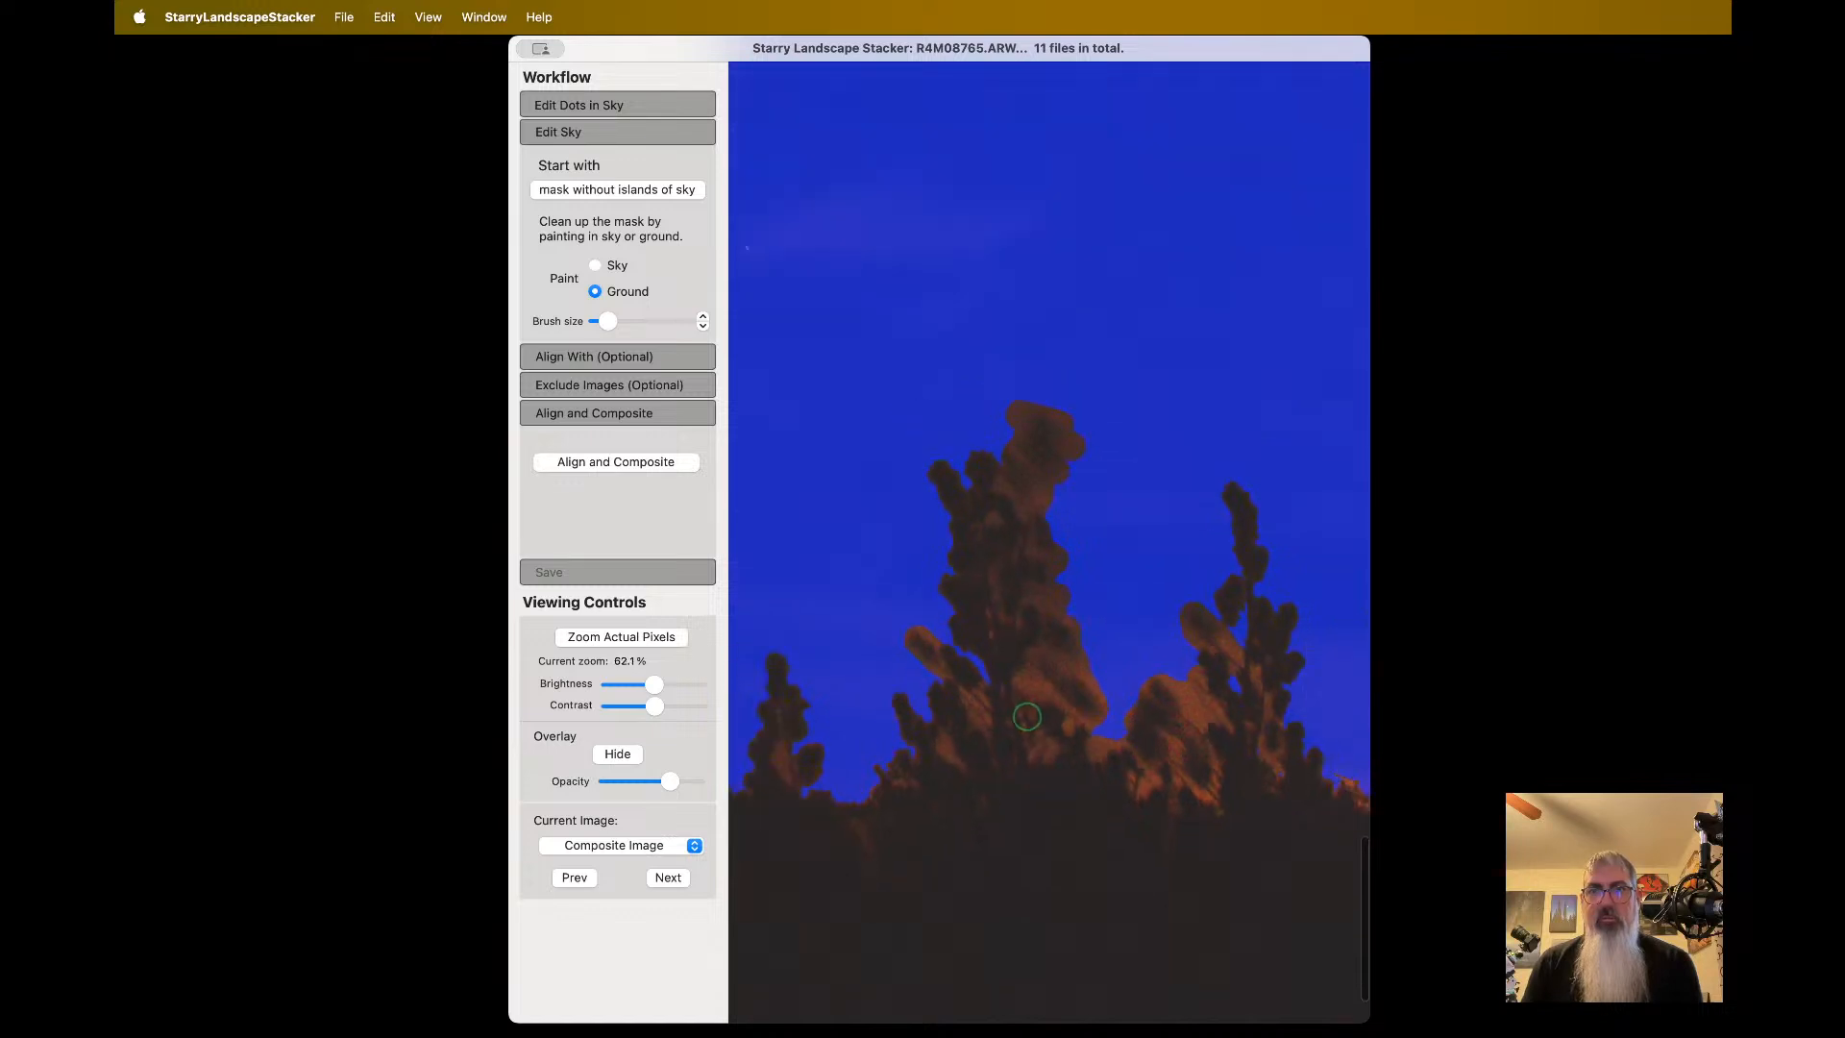
pyautogui.hscroll(3, 1067, 746)
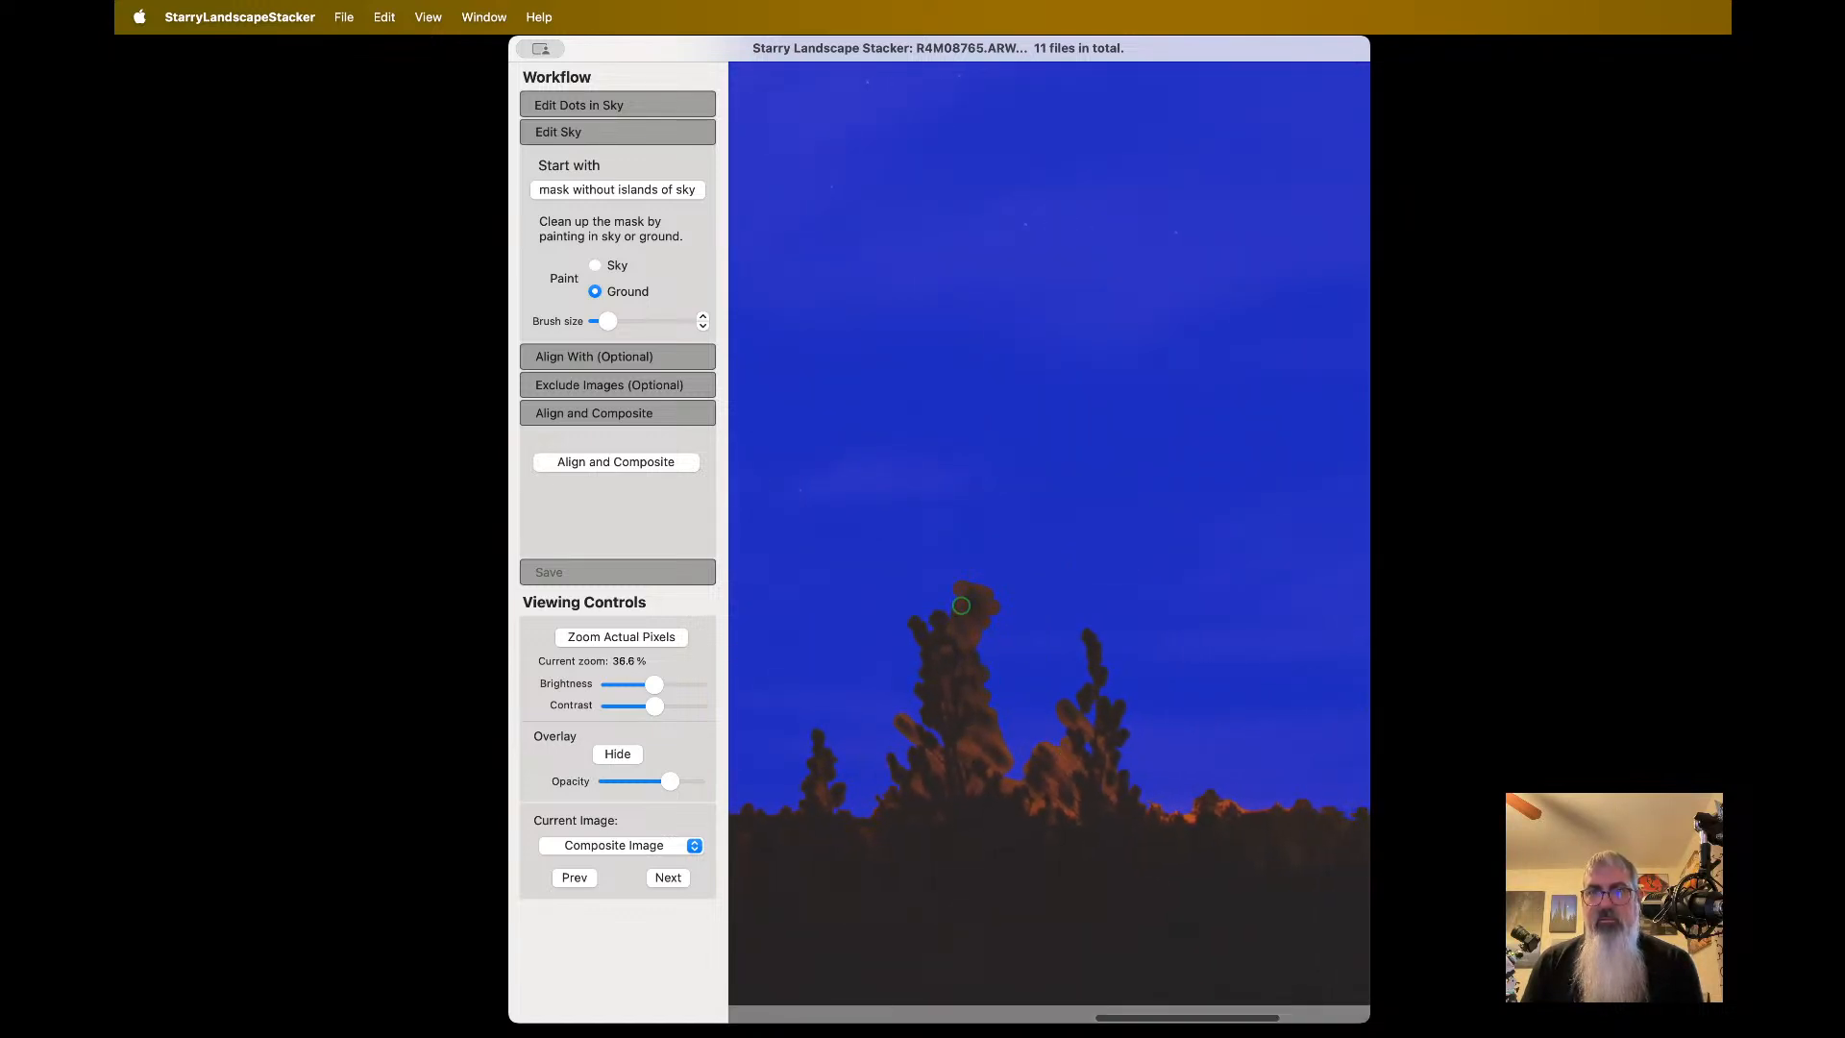
pyautogui.click(670, 463)
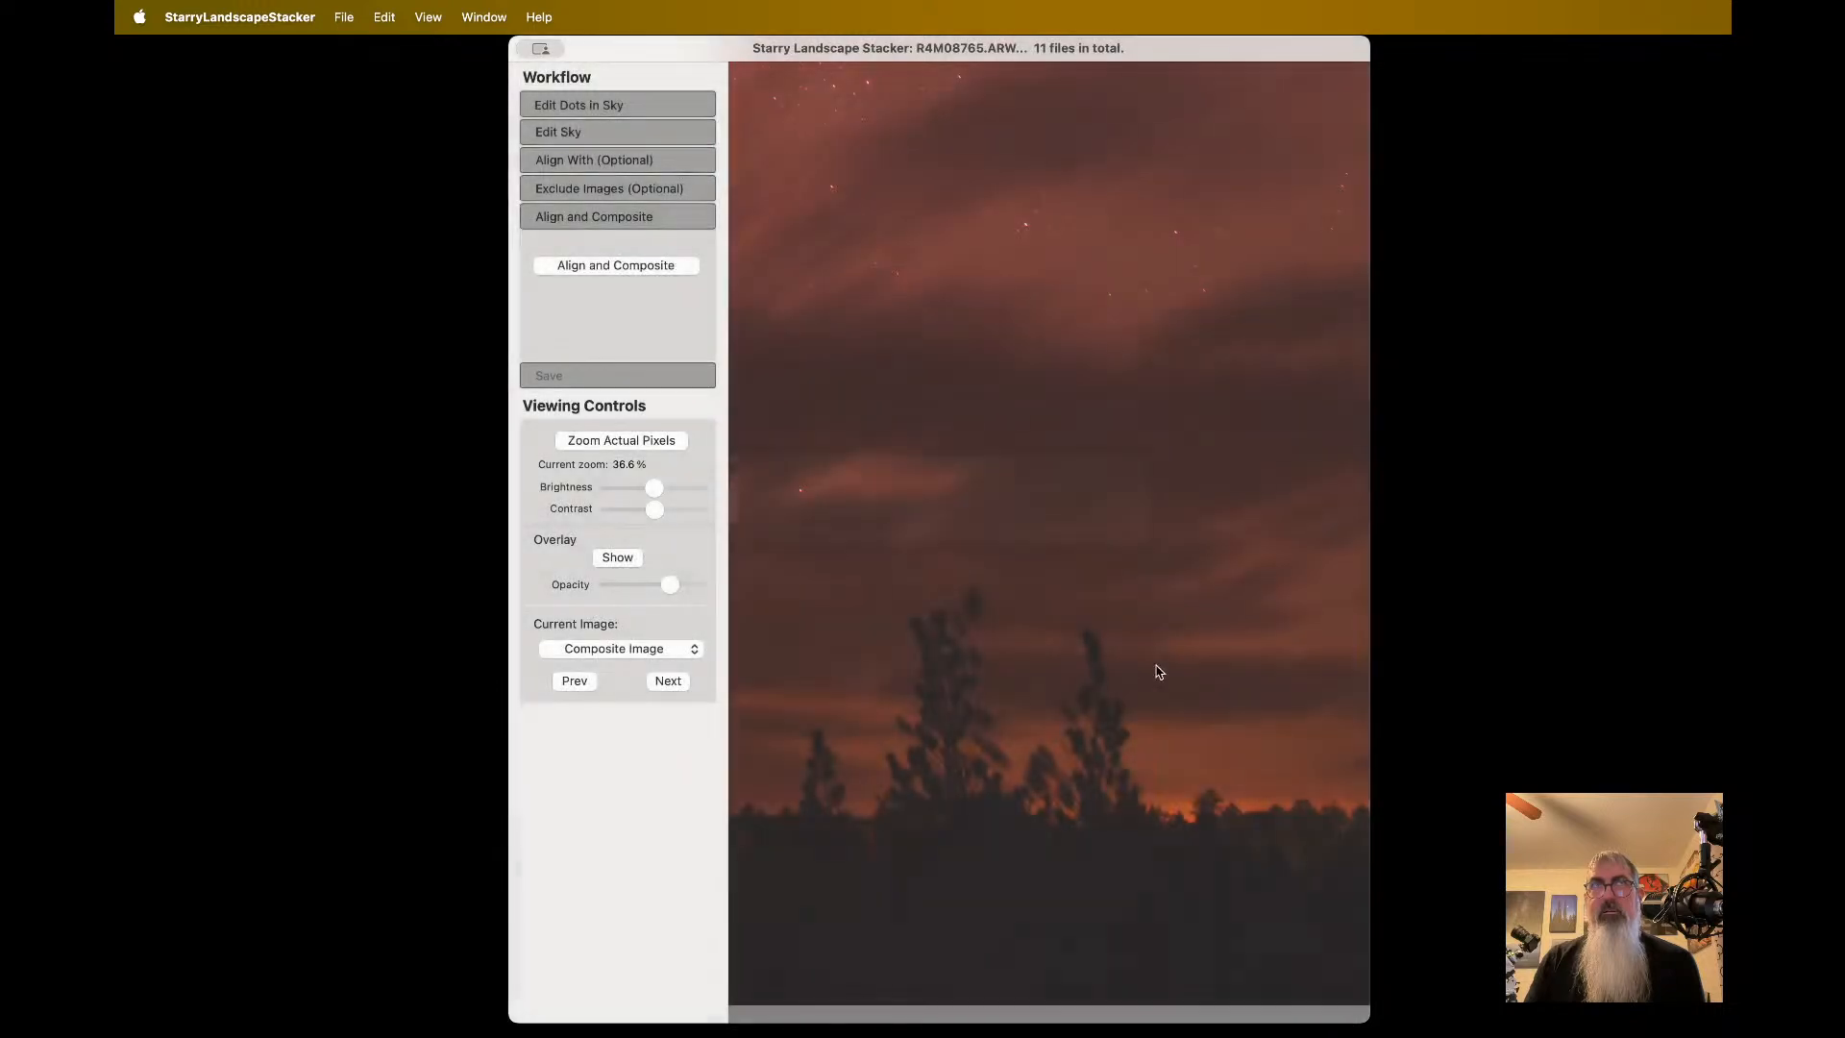
# - Examine the two tall pines and the gap between them in the new composite for ghosting
pyautogui.scroll(5, 1128, 677)
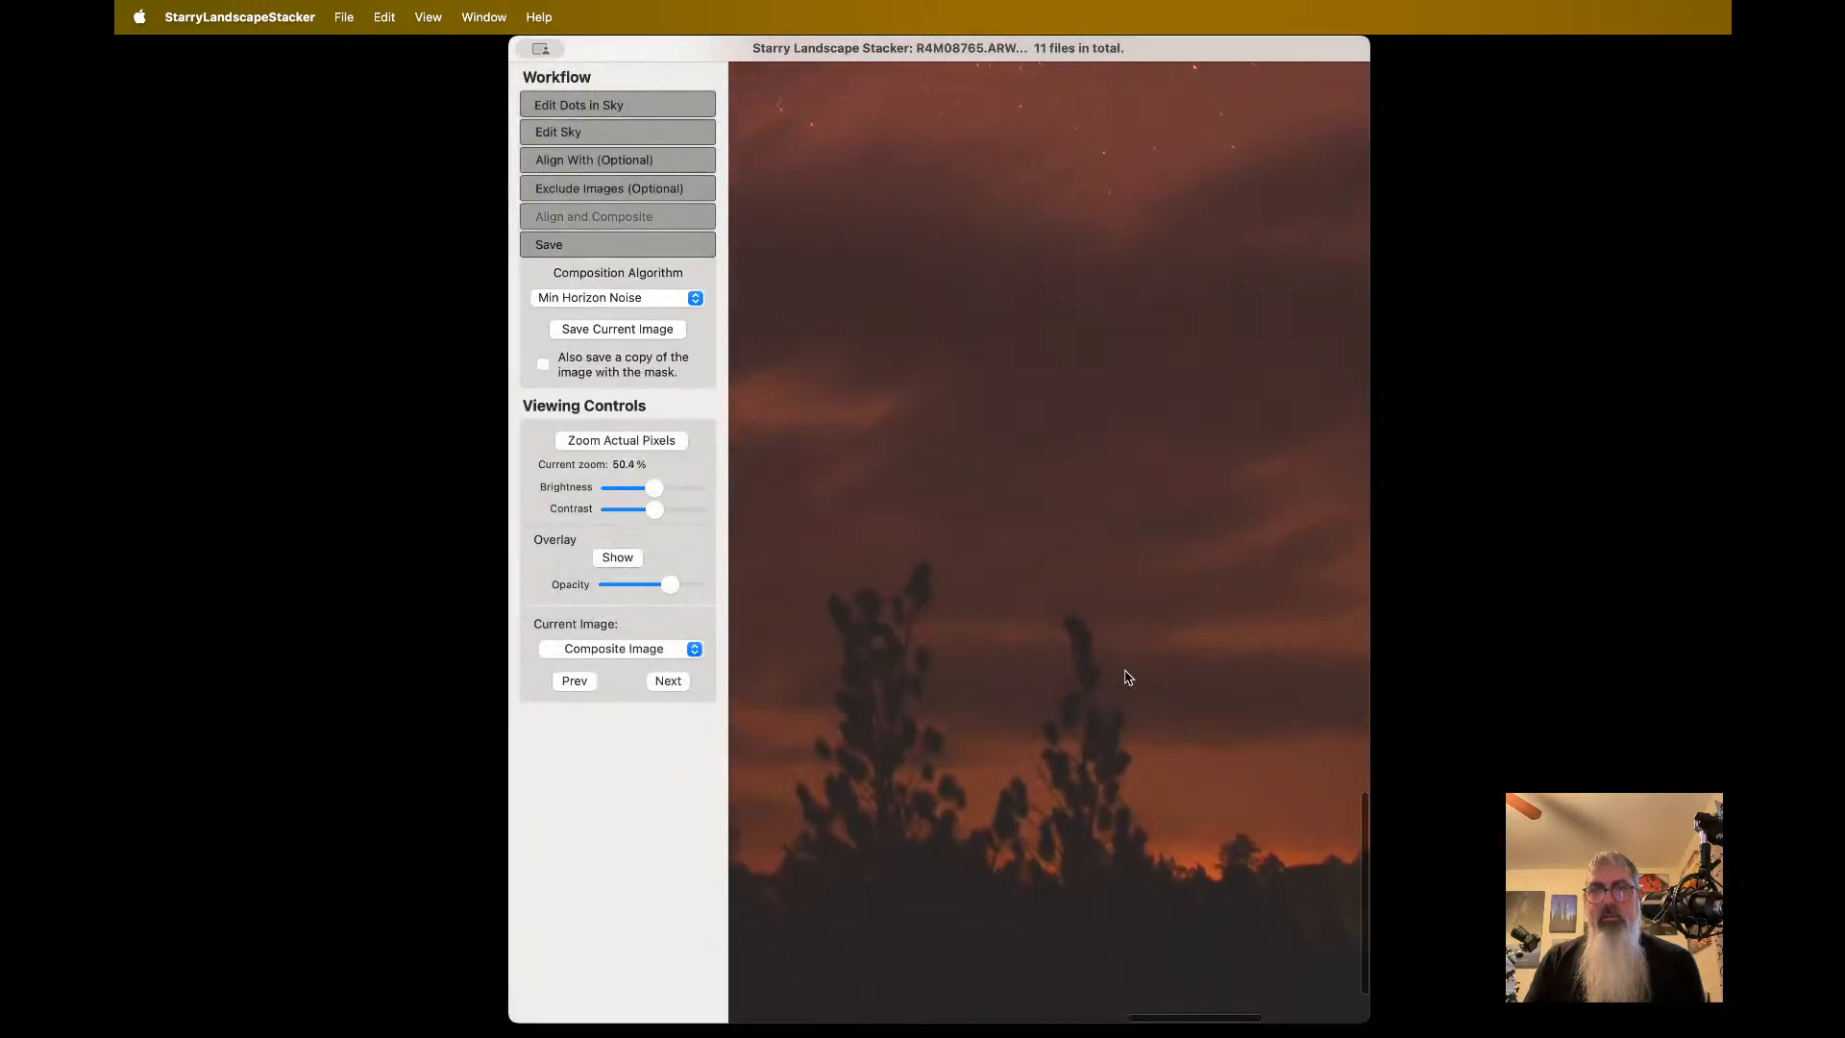
pyautogui.hscroll(-3, 1127, 677)
pyautogui.scroll(-2, 1128, 677)
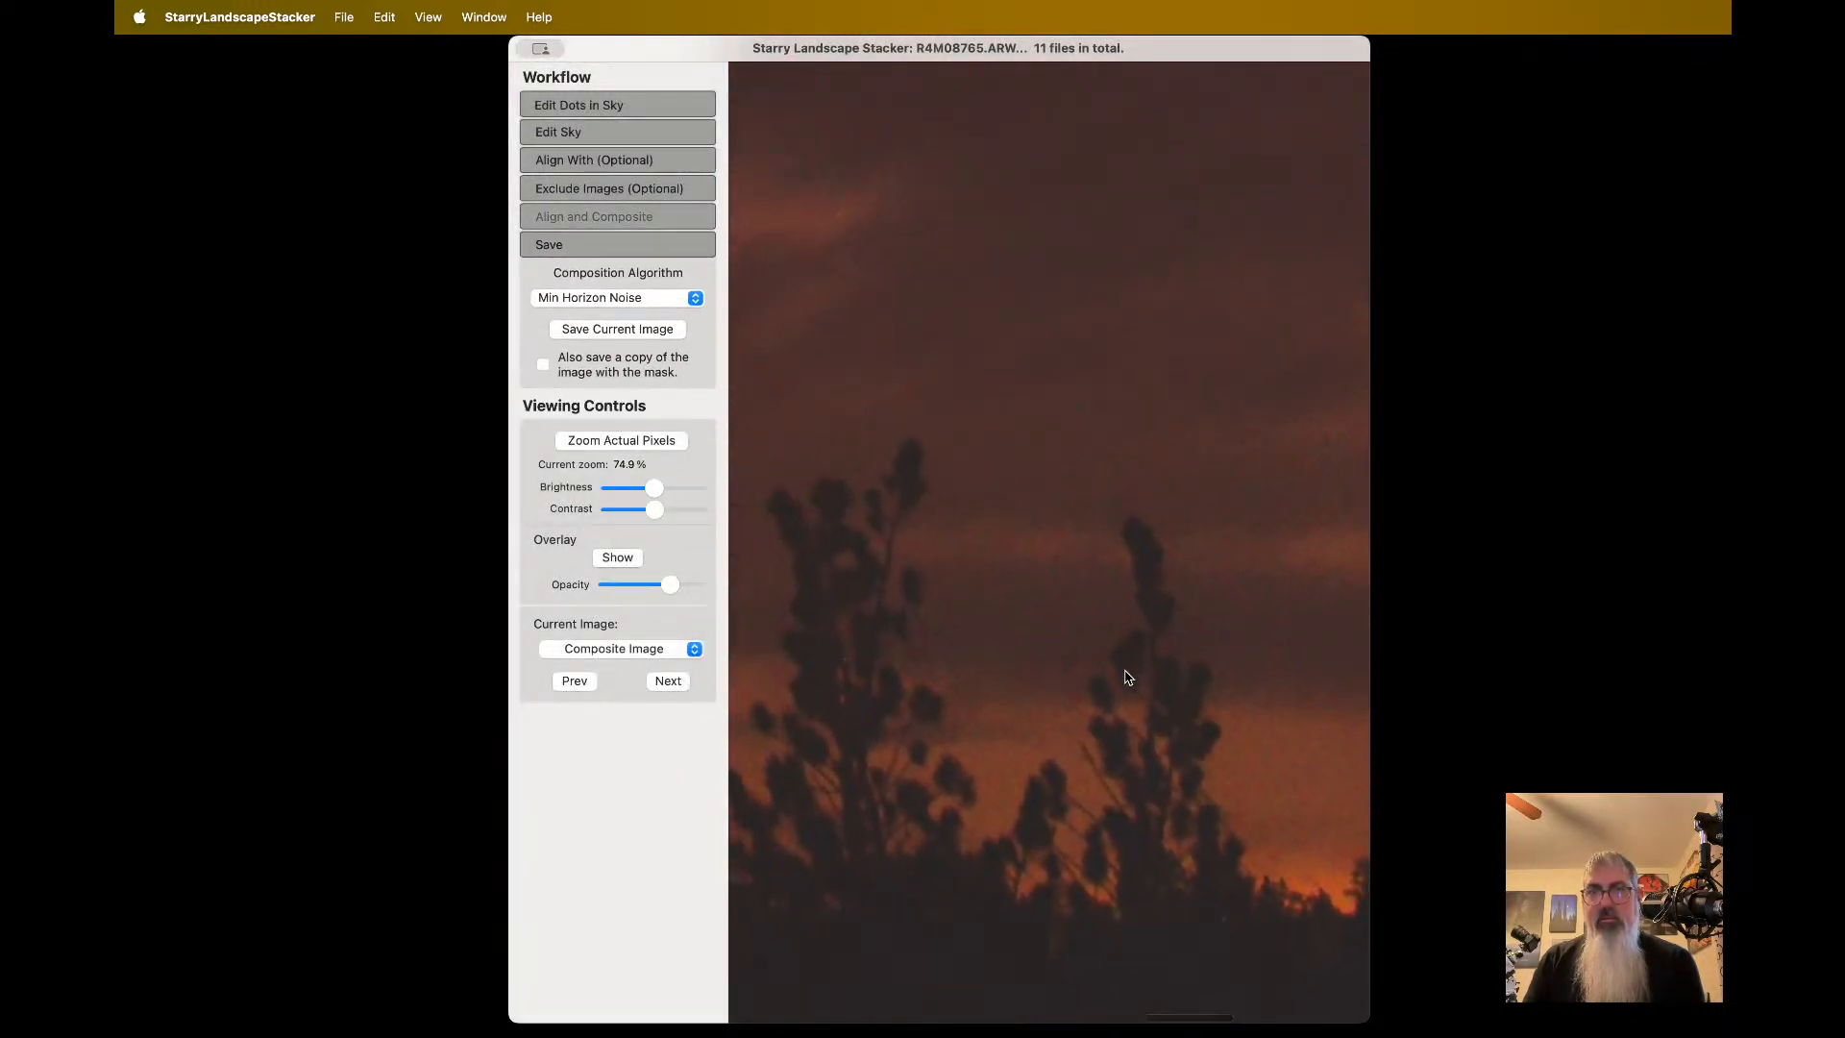
pyautogui.scroll(2, 937, 692)
pyautogui.hscroll(-2, 938, 691)
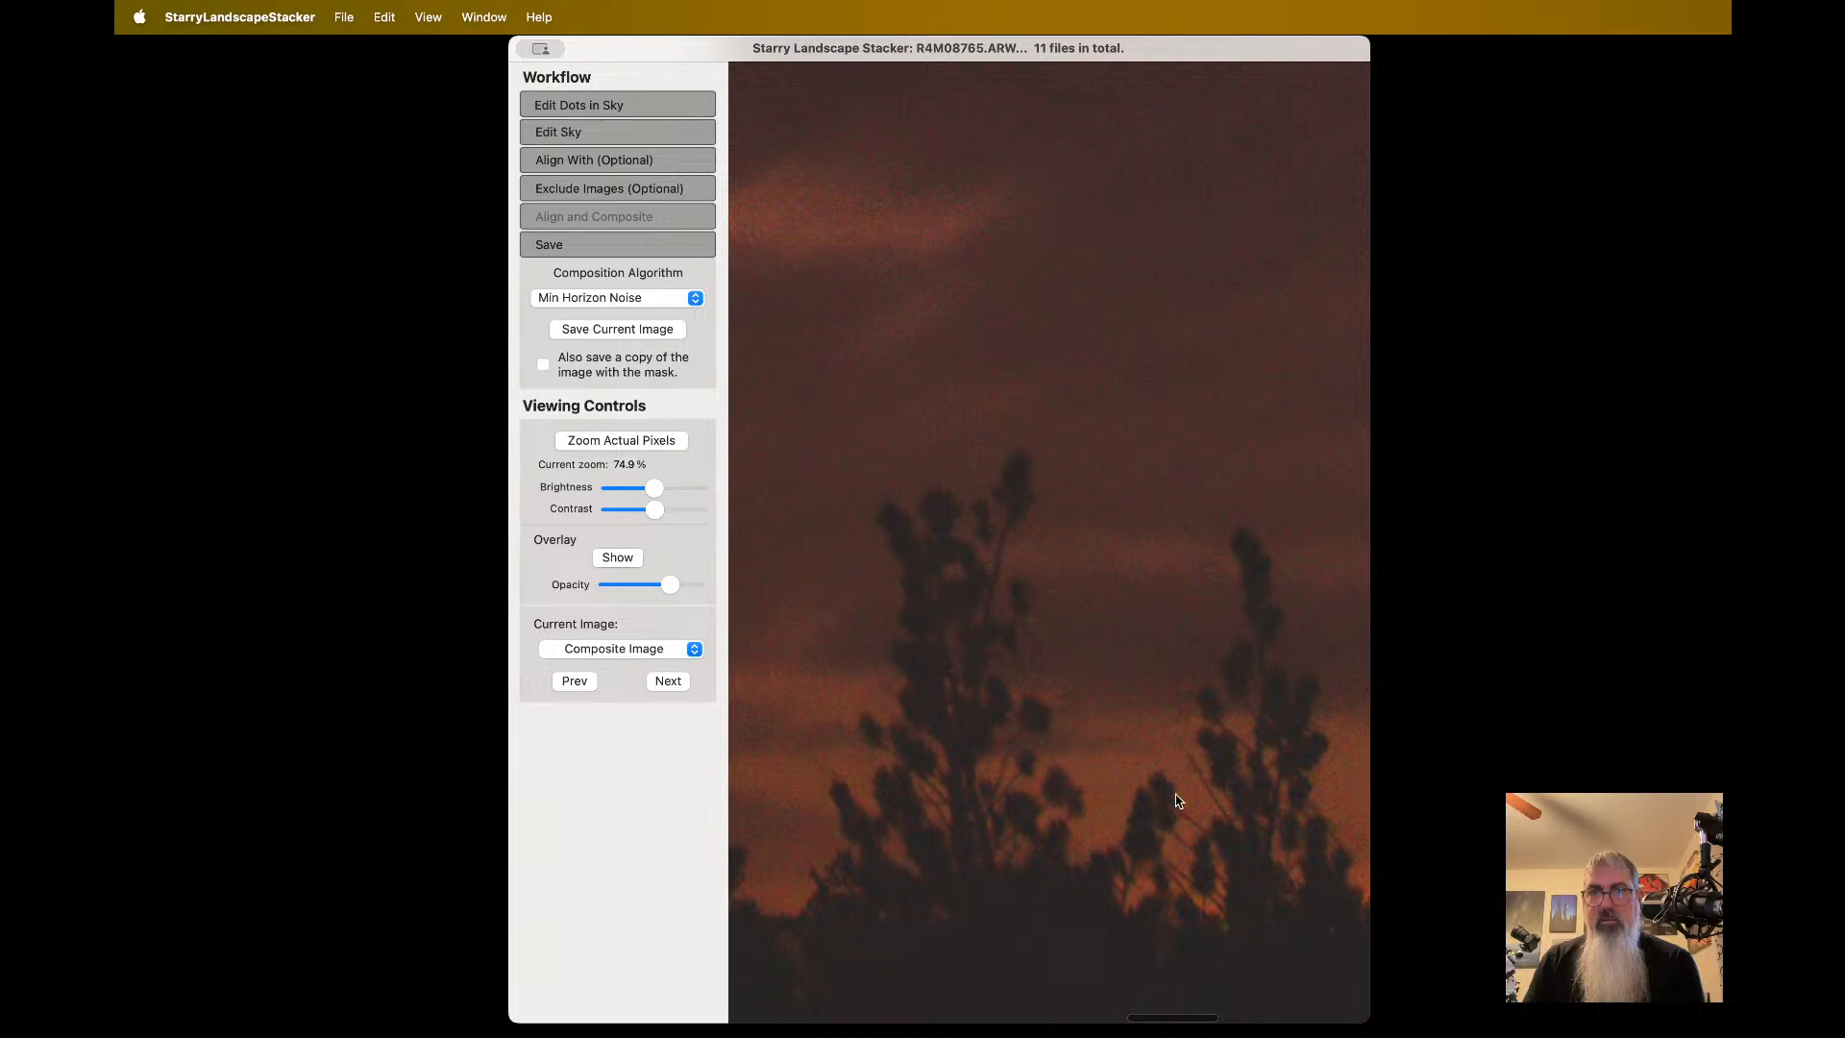
pyautogui.hscroll(2, 1197, 780)
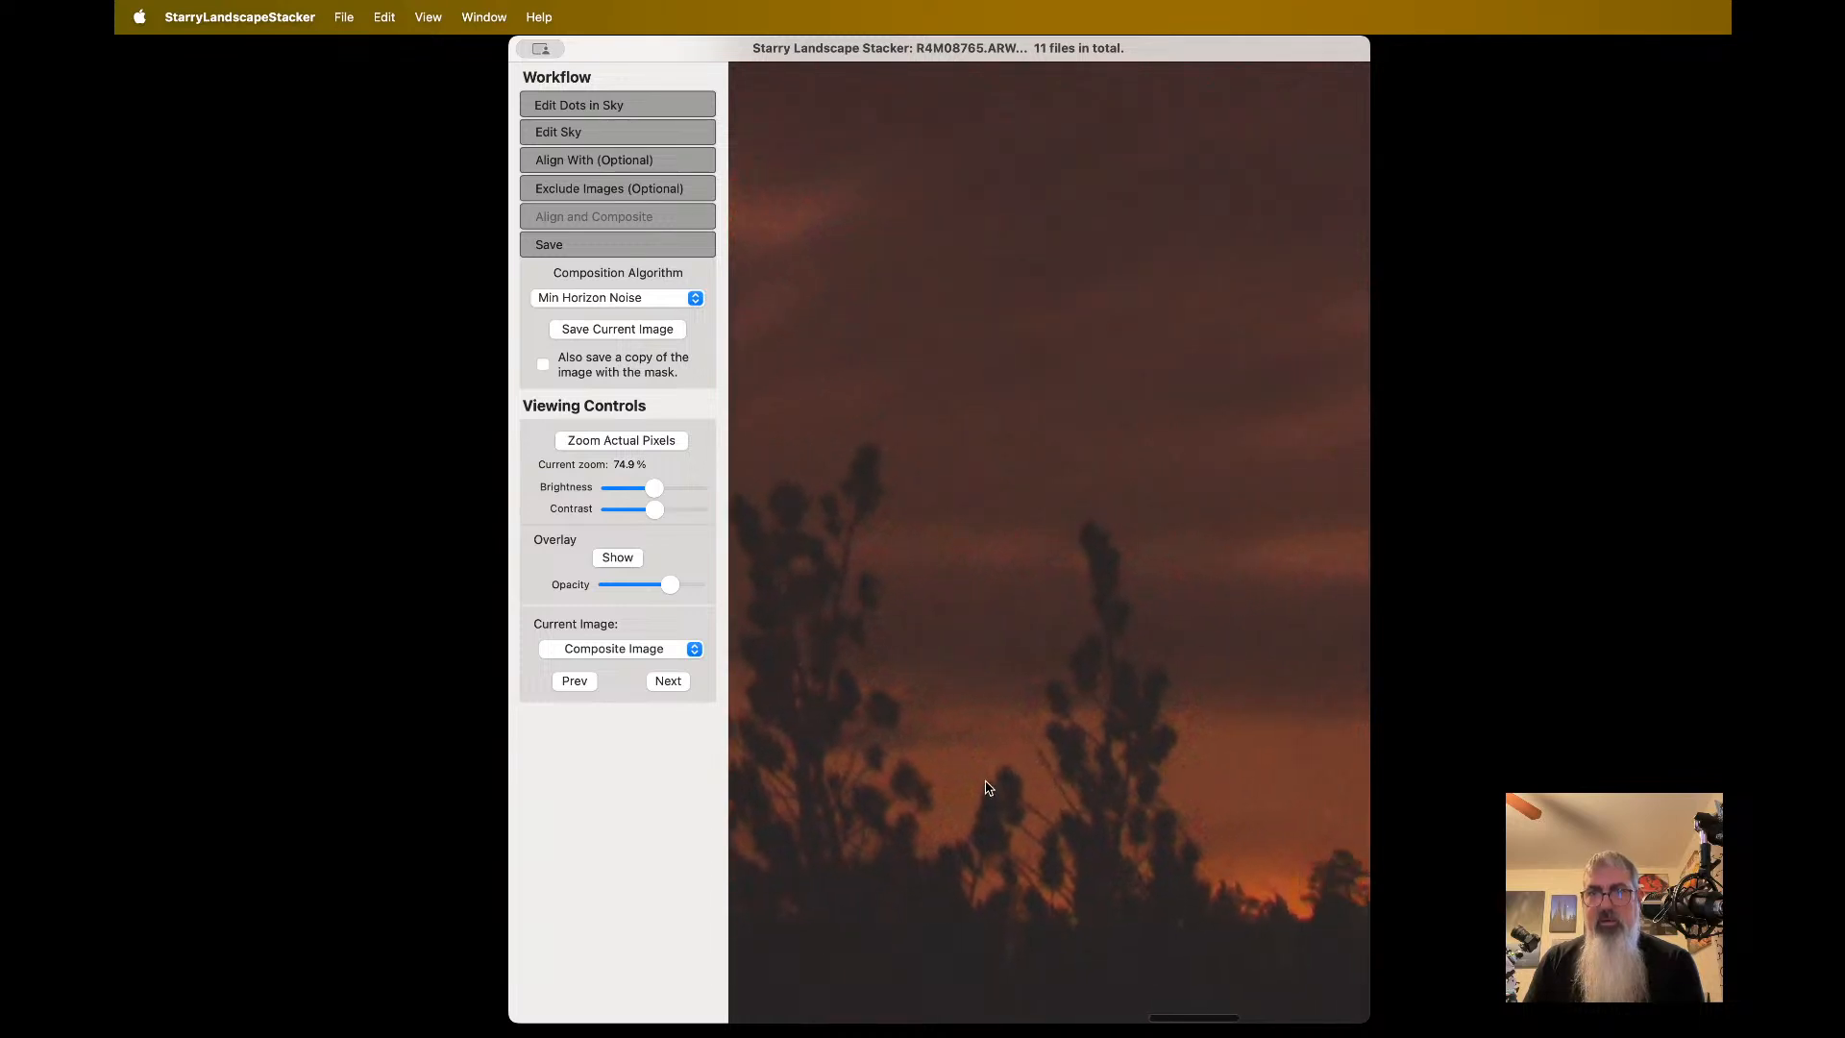
pyautogui.scroll(5, 989, 787)
pyautogui.scroll(-5, 988, 788)
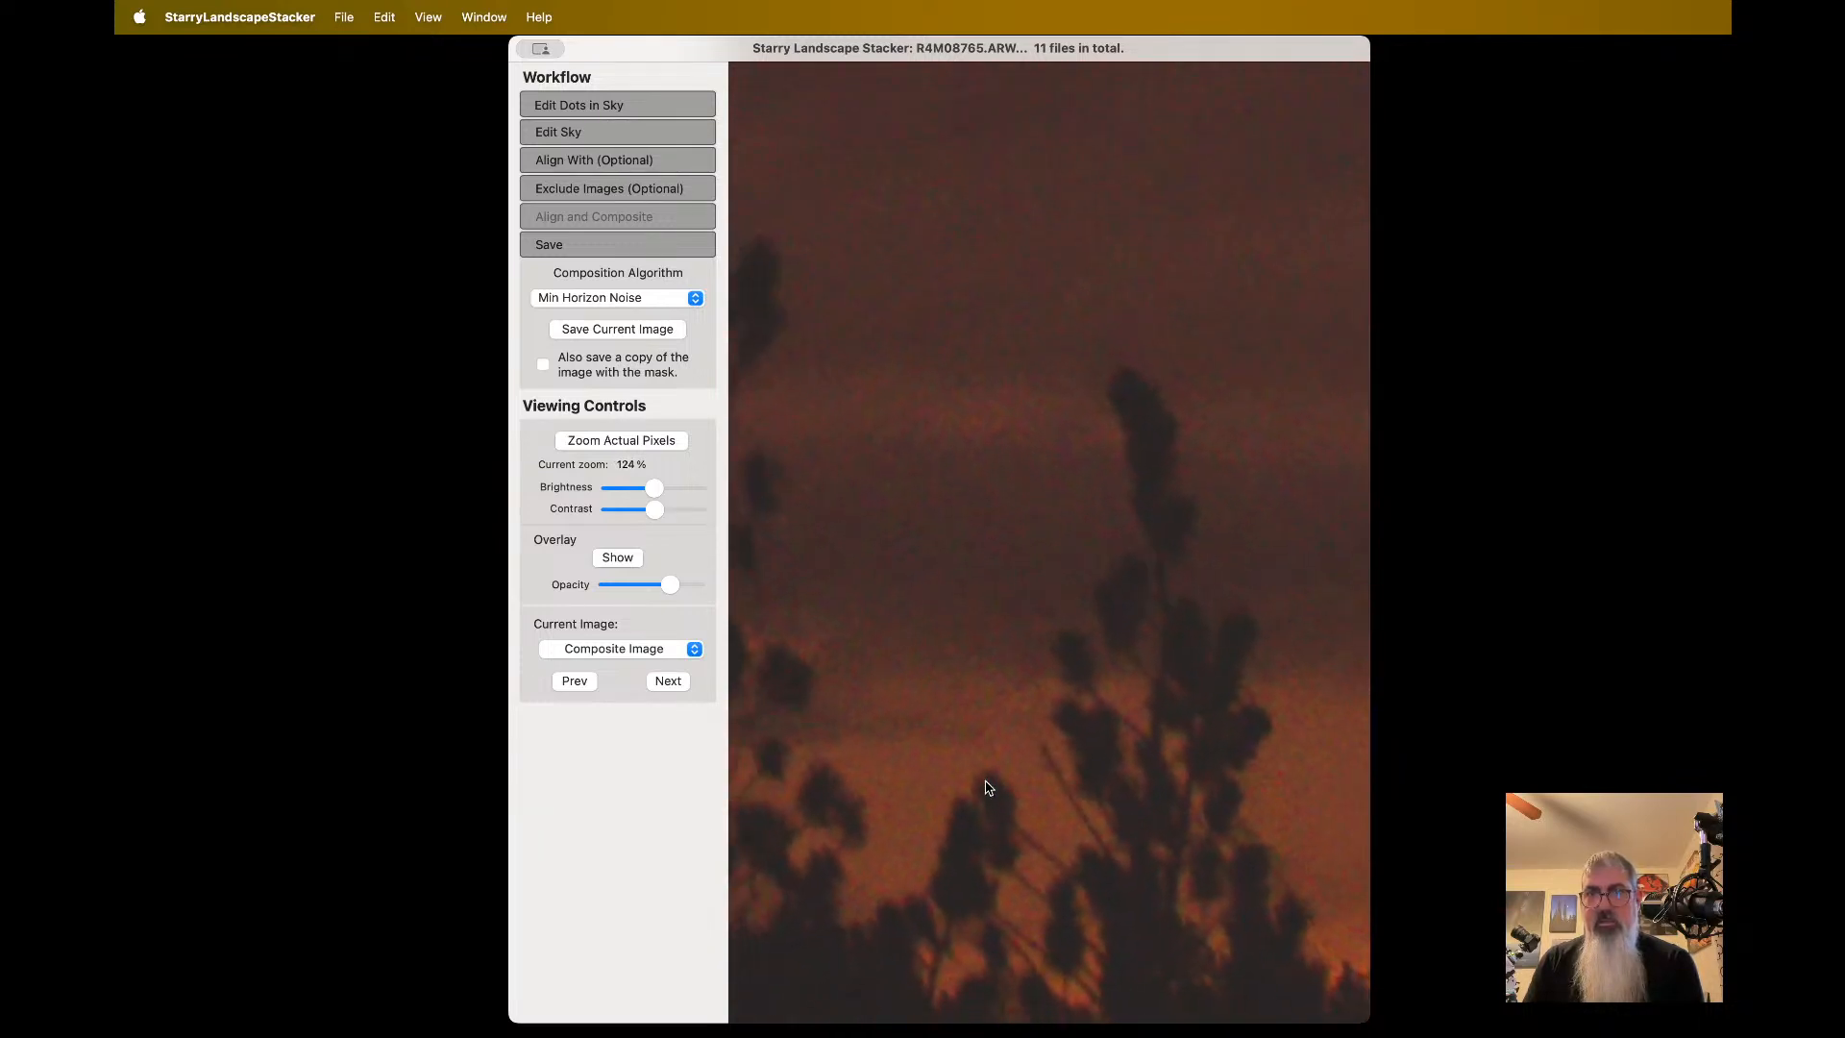
pyautogui.scroll(-5, 970, 785)
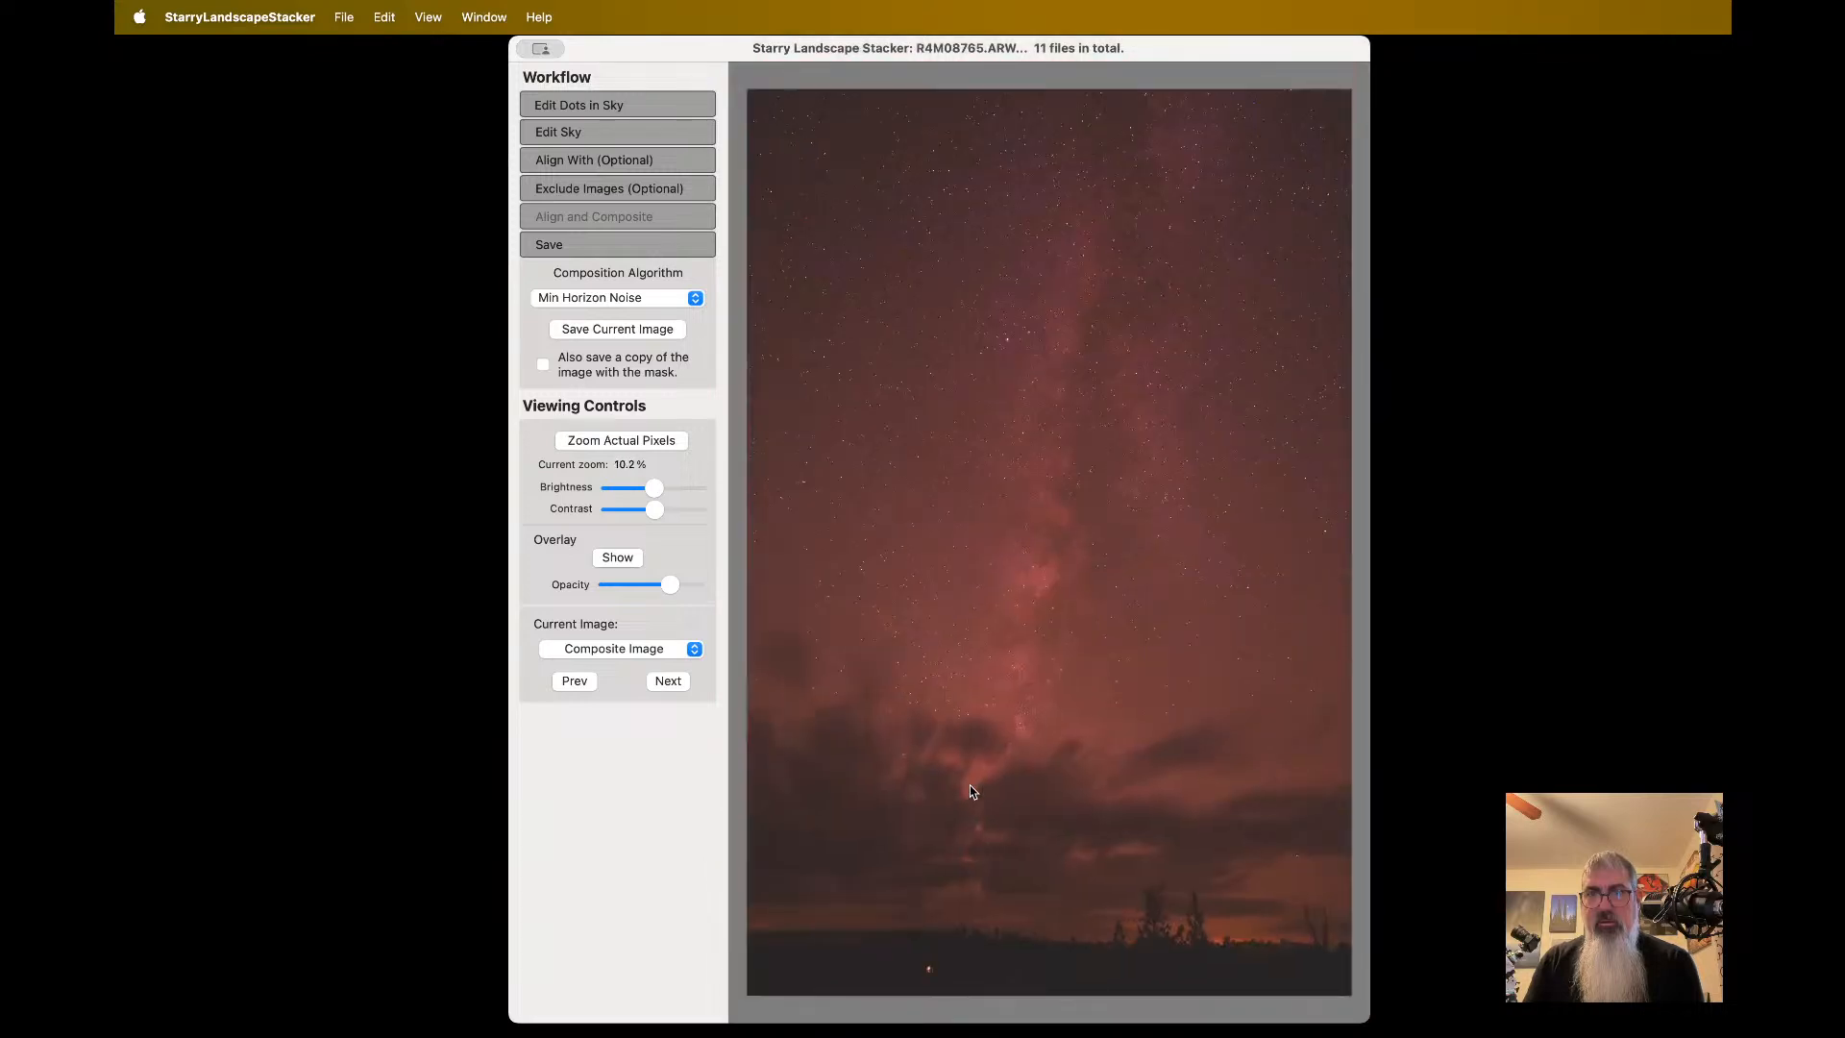
# - Inspect the bare tree and the sky around its branches, and compare it with the whole composite
pyautogui.scroll(3, 1312, 940)
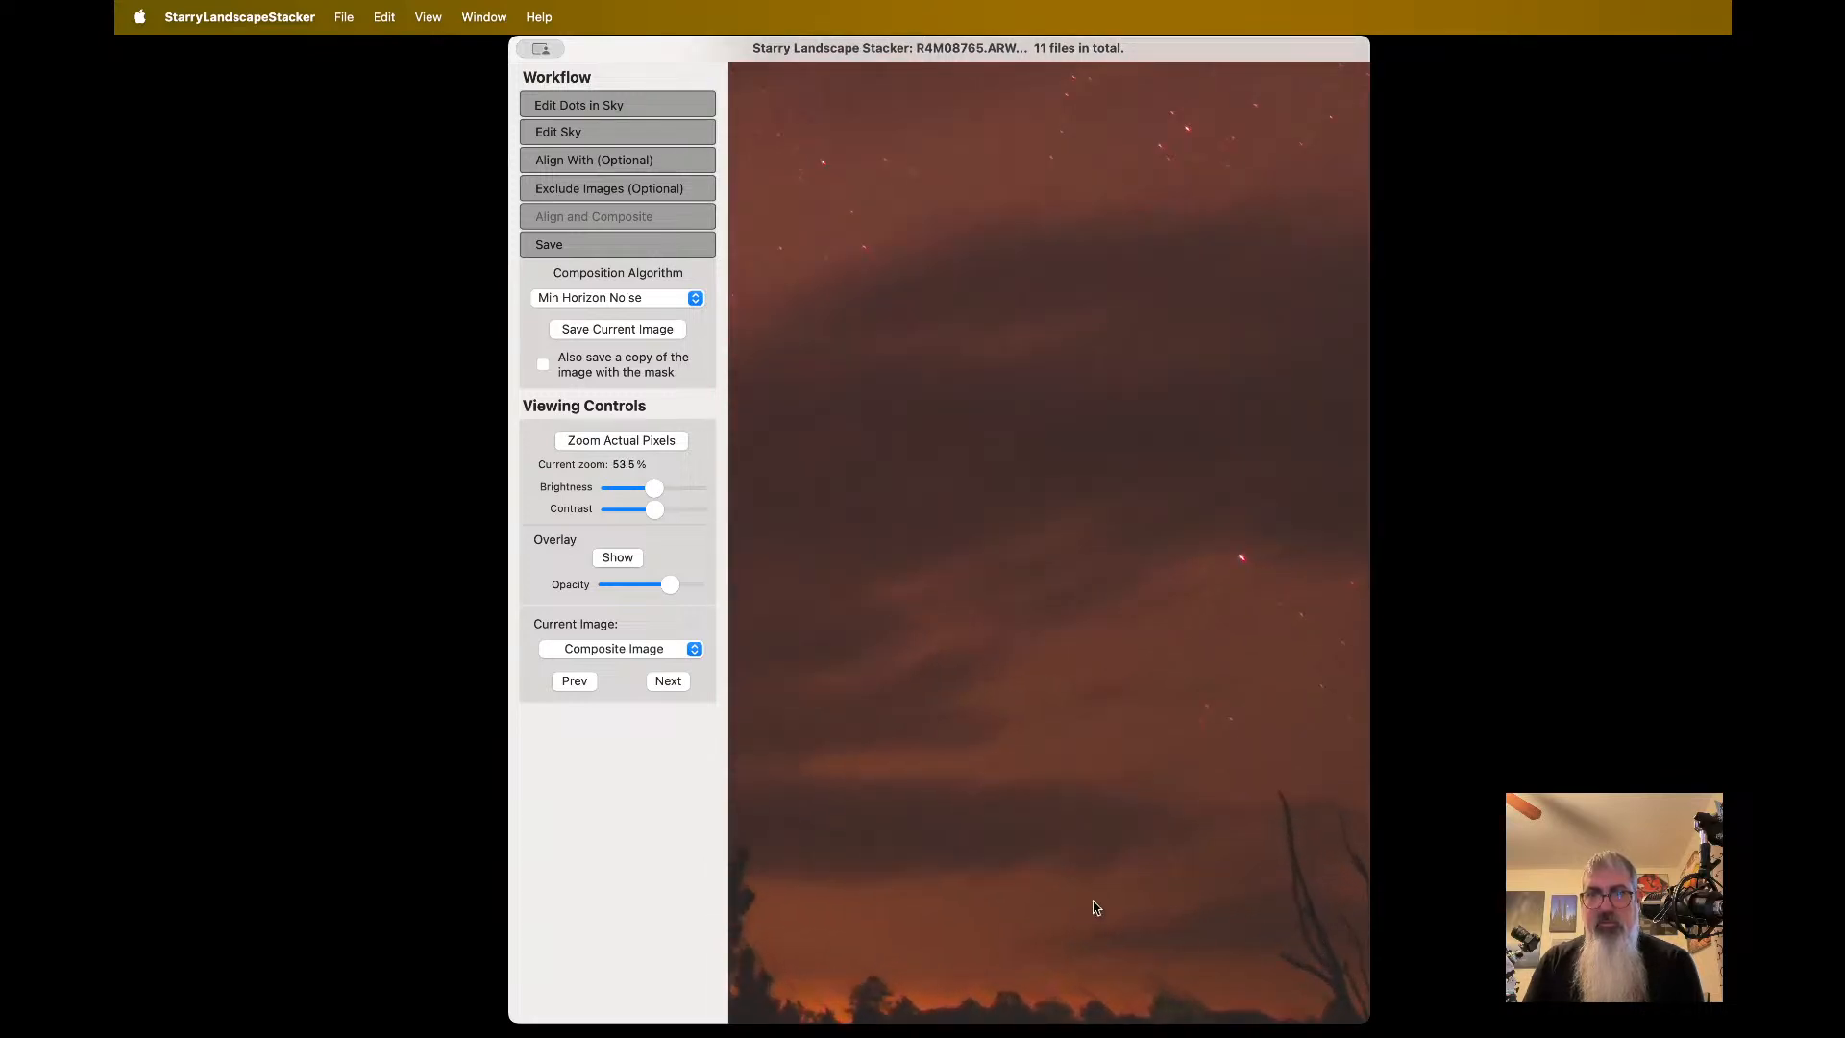
pyautogui.hscroll(5, 1080, 907)
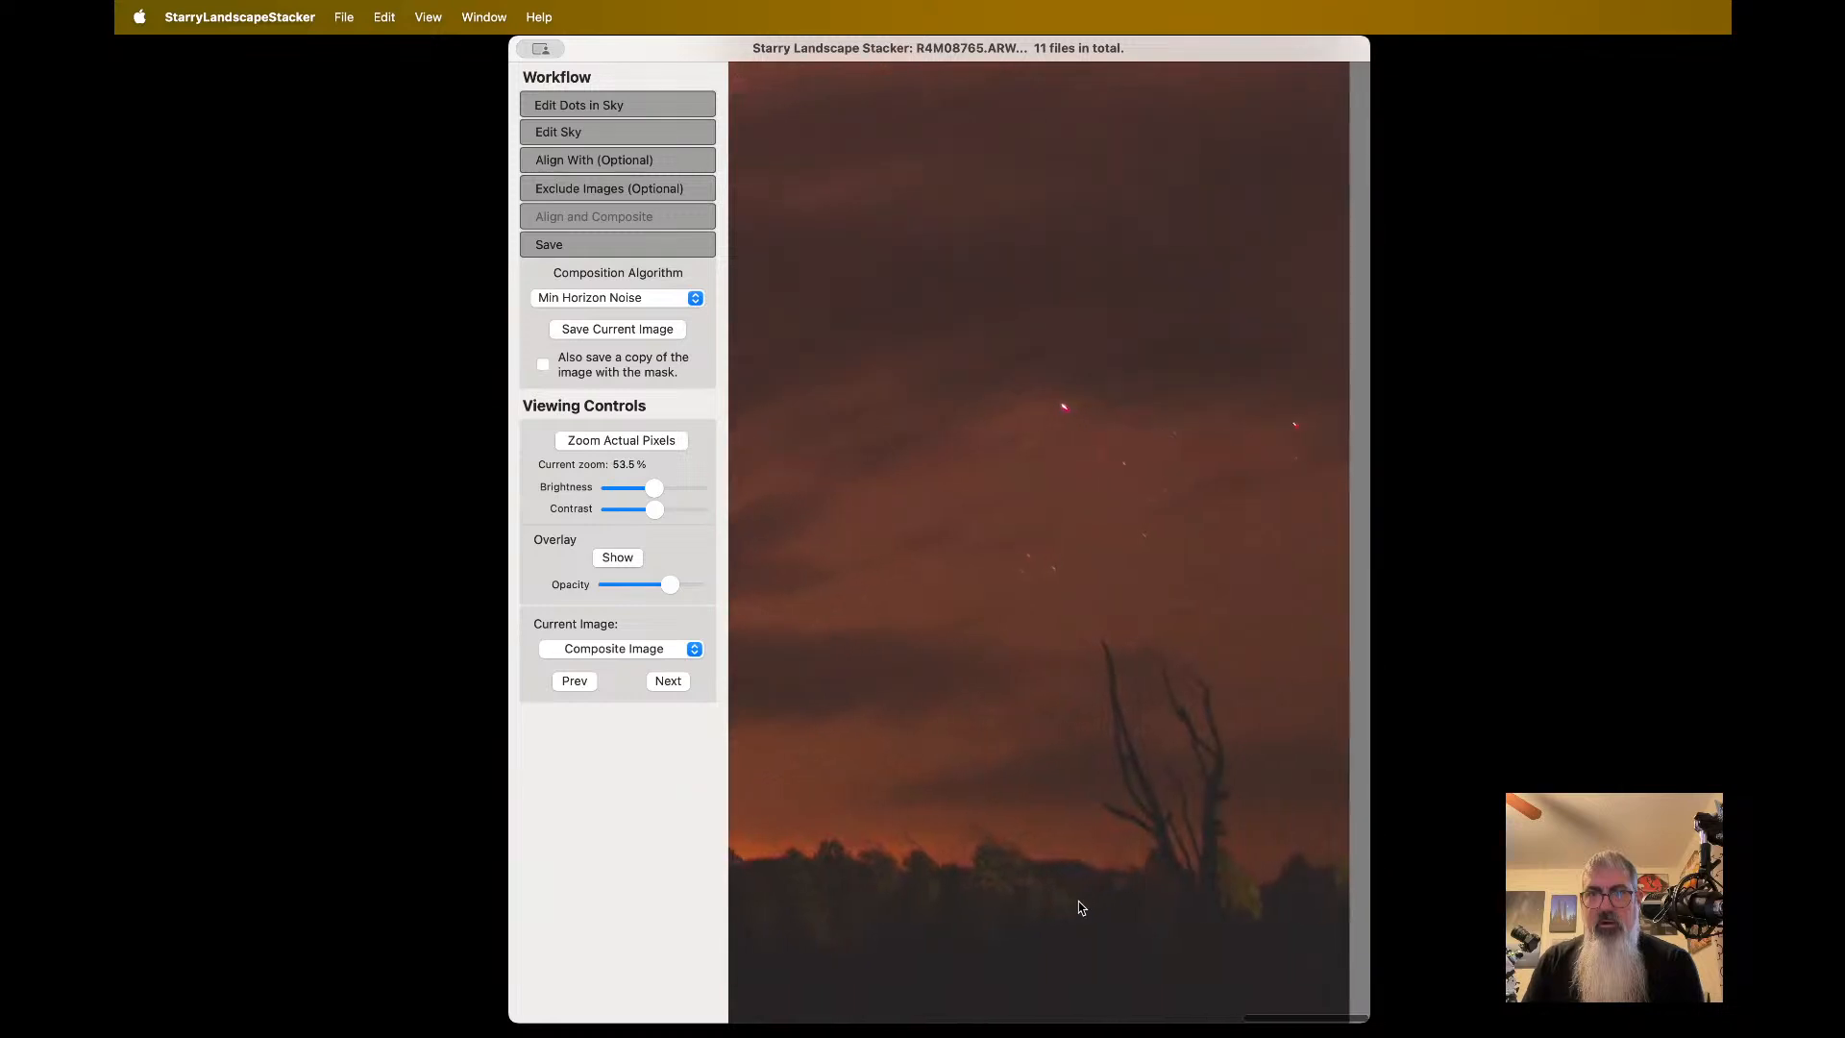
pyautogui.scroll(4, 1080, 907)
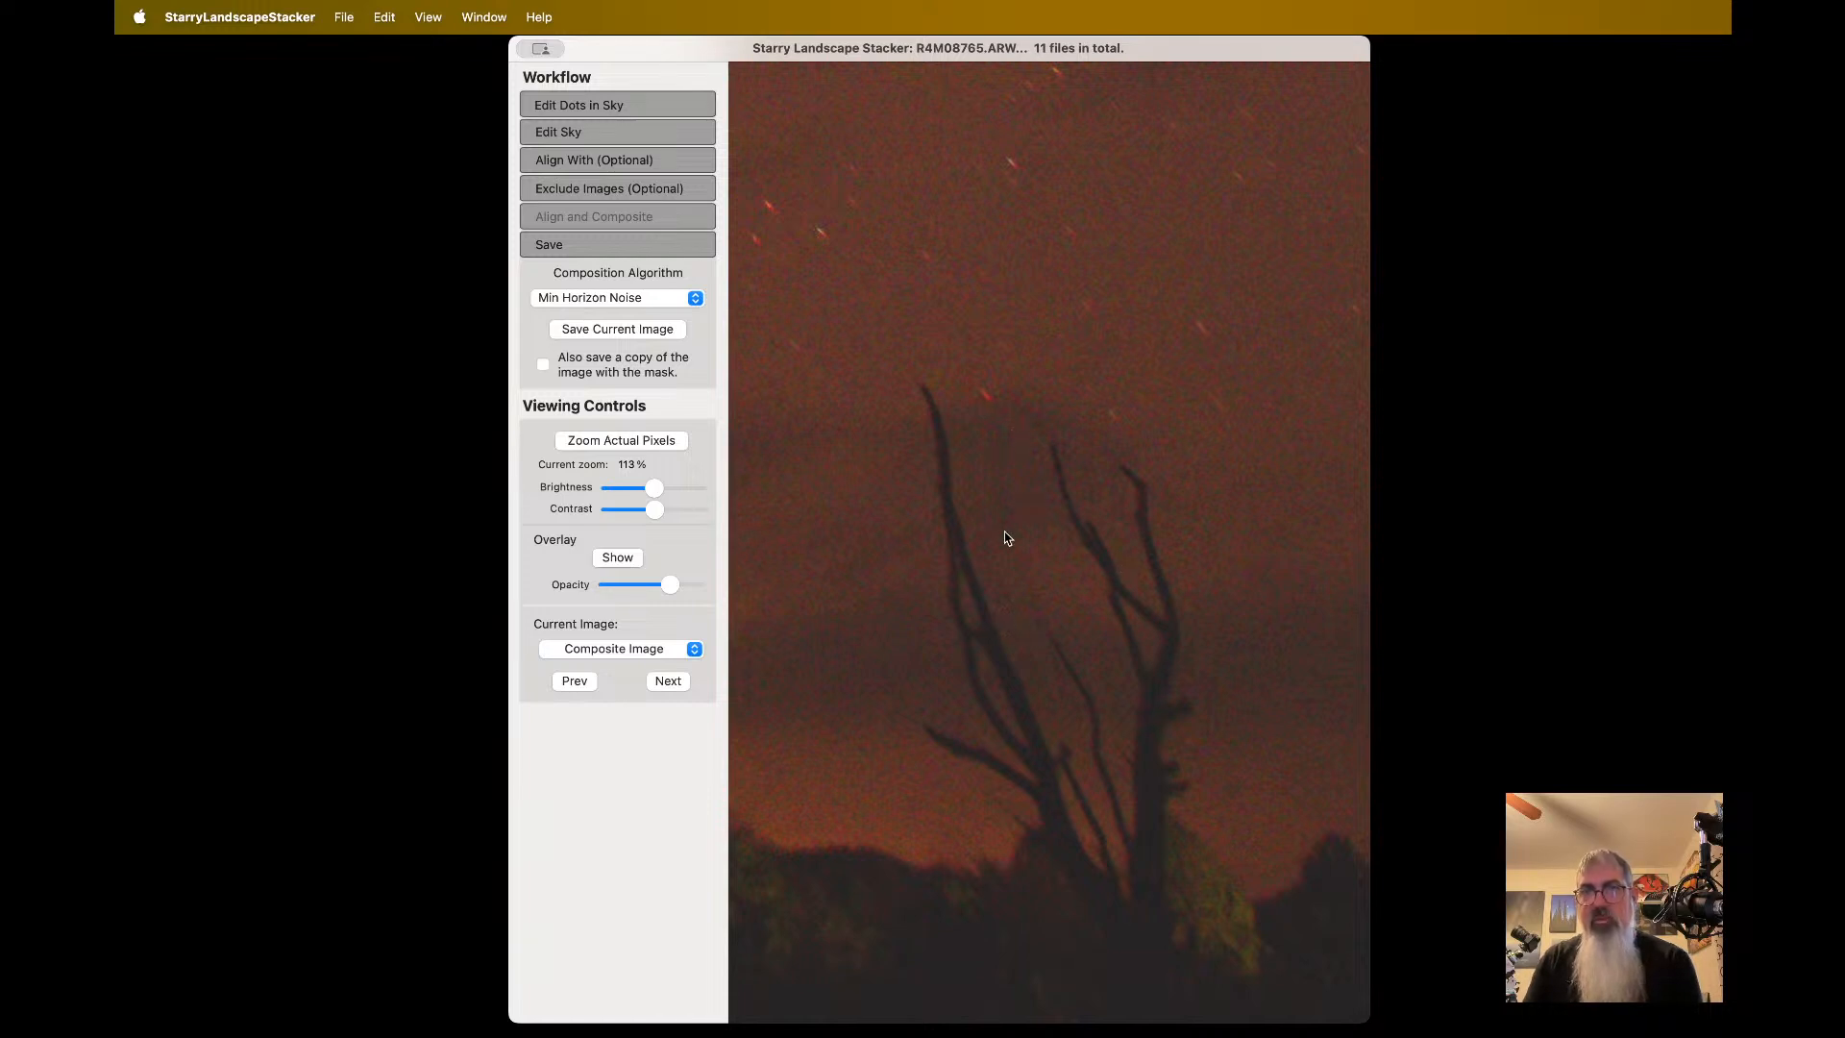
pyautogui.hscroll(-3, 824, 607)
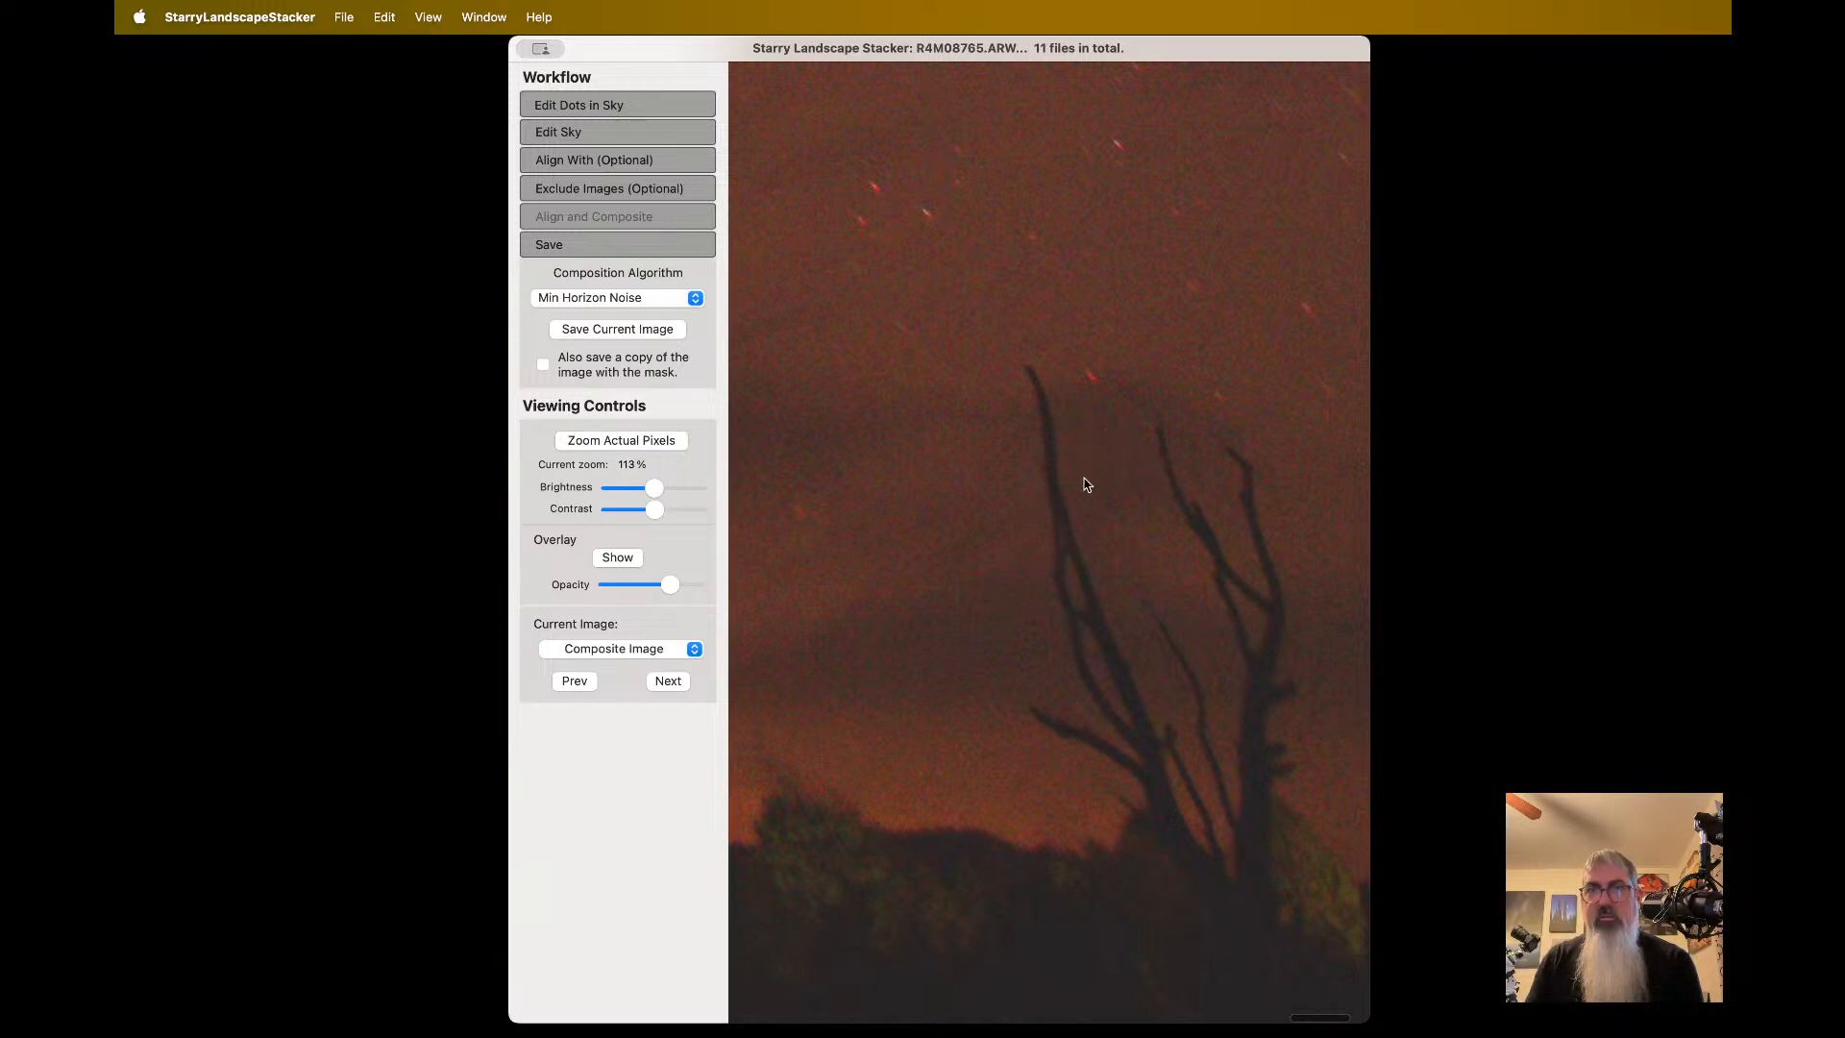
pyautogui.hscroll(3, 1023, 651)
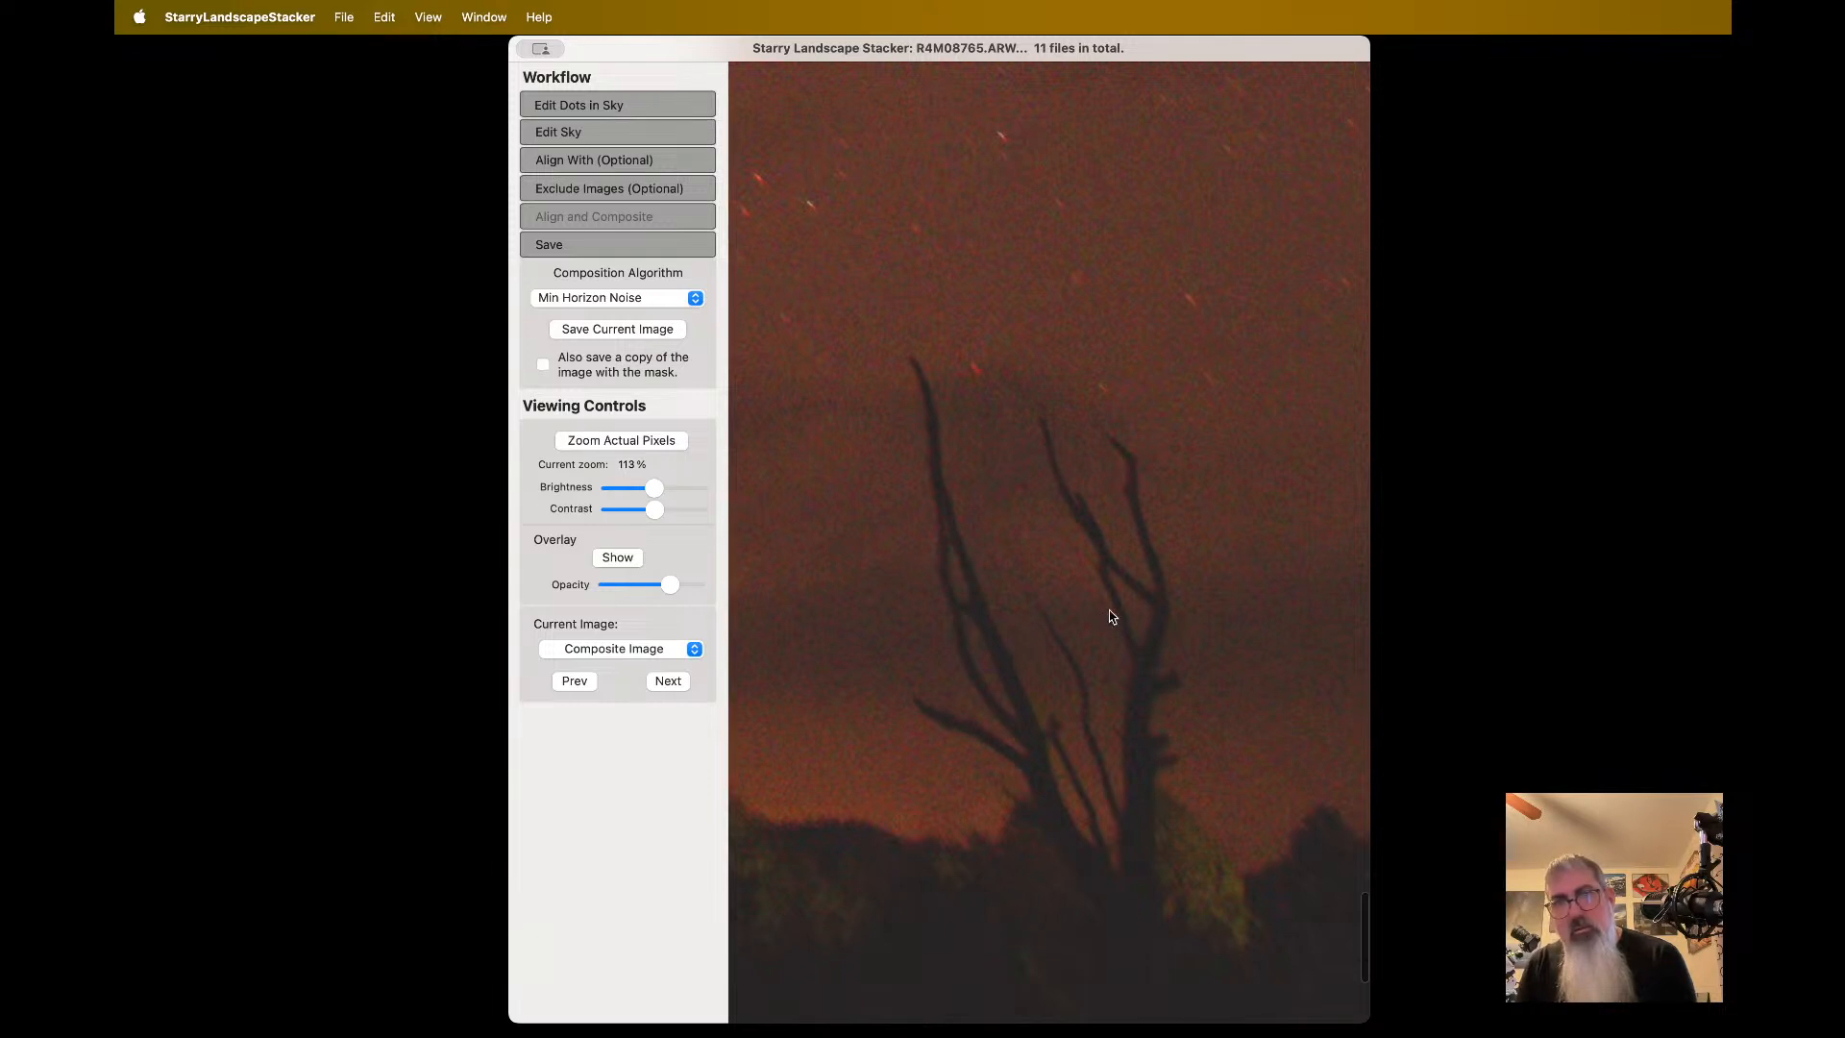
pyautogui.scroll(-5, 1143, 599)
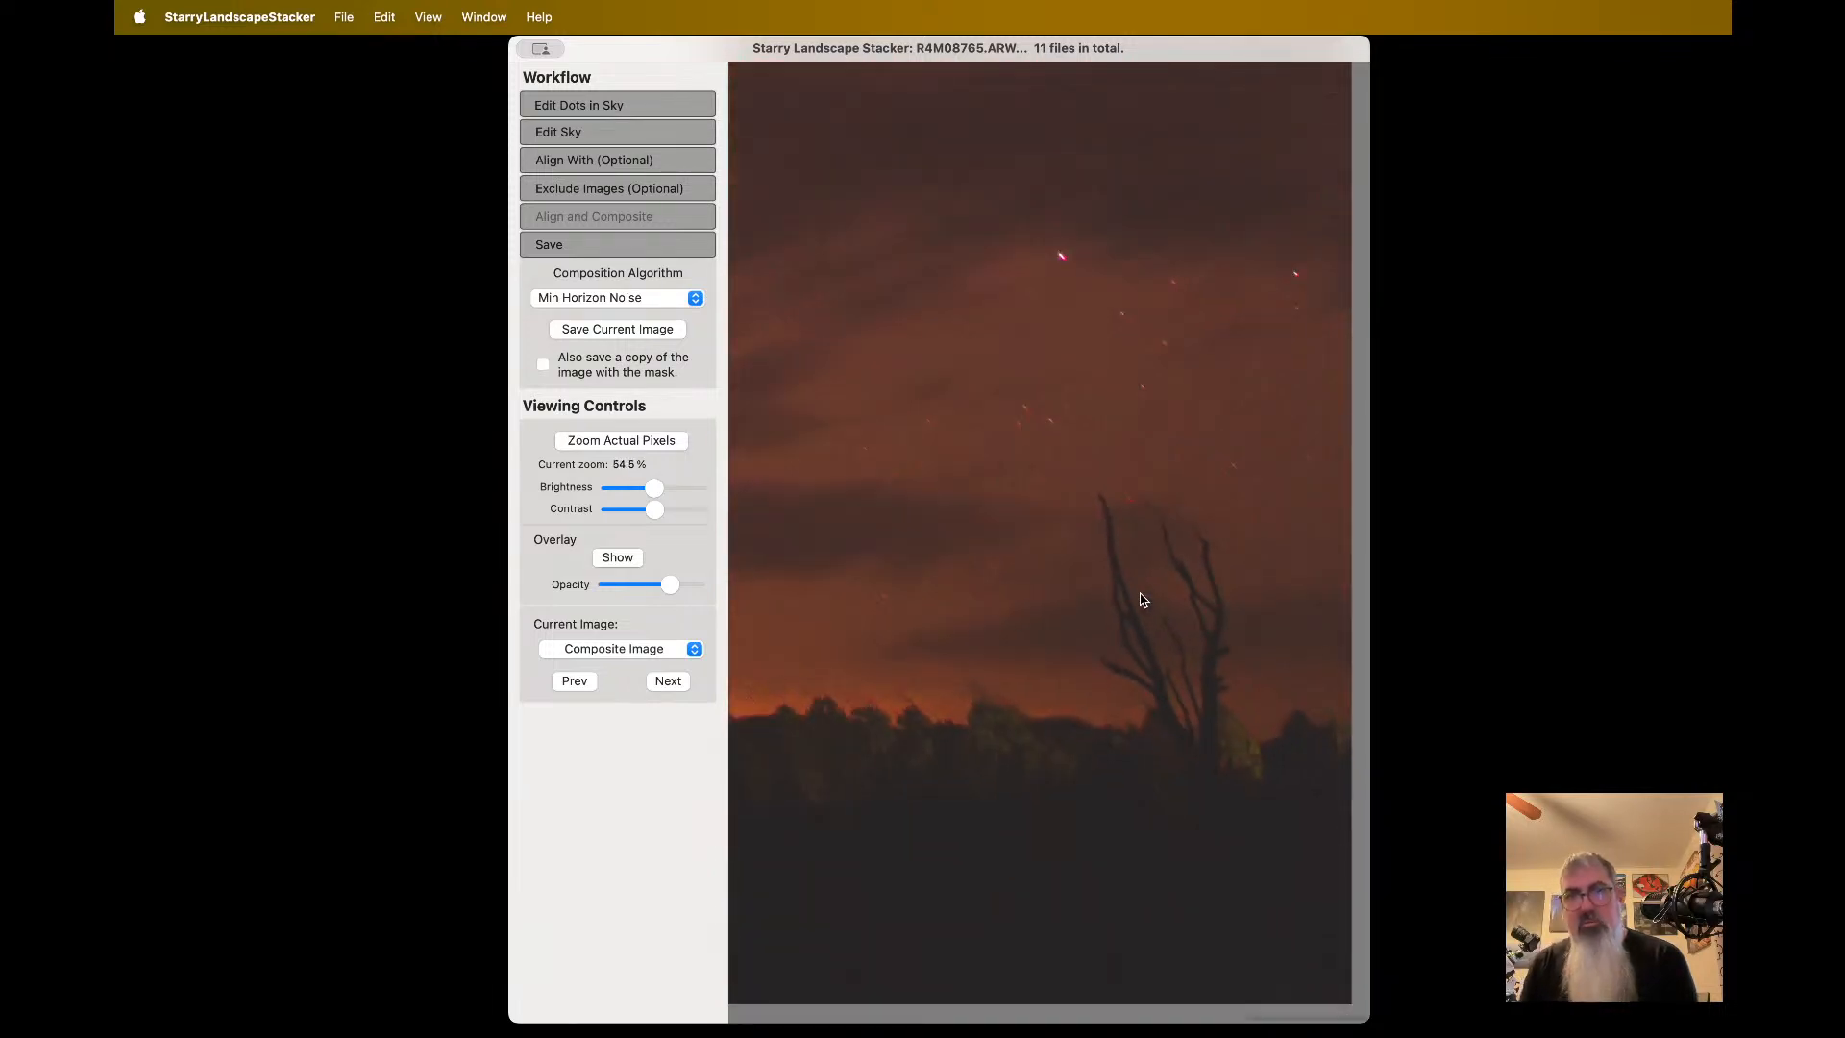
pyautogui.scroll(-5, 1041, 656)
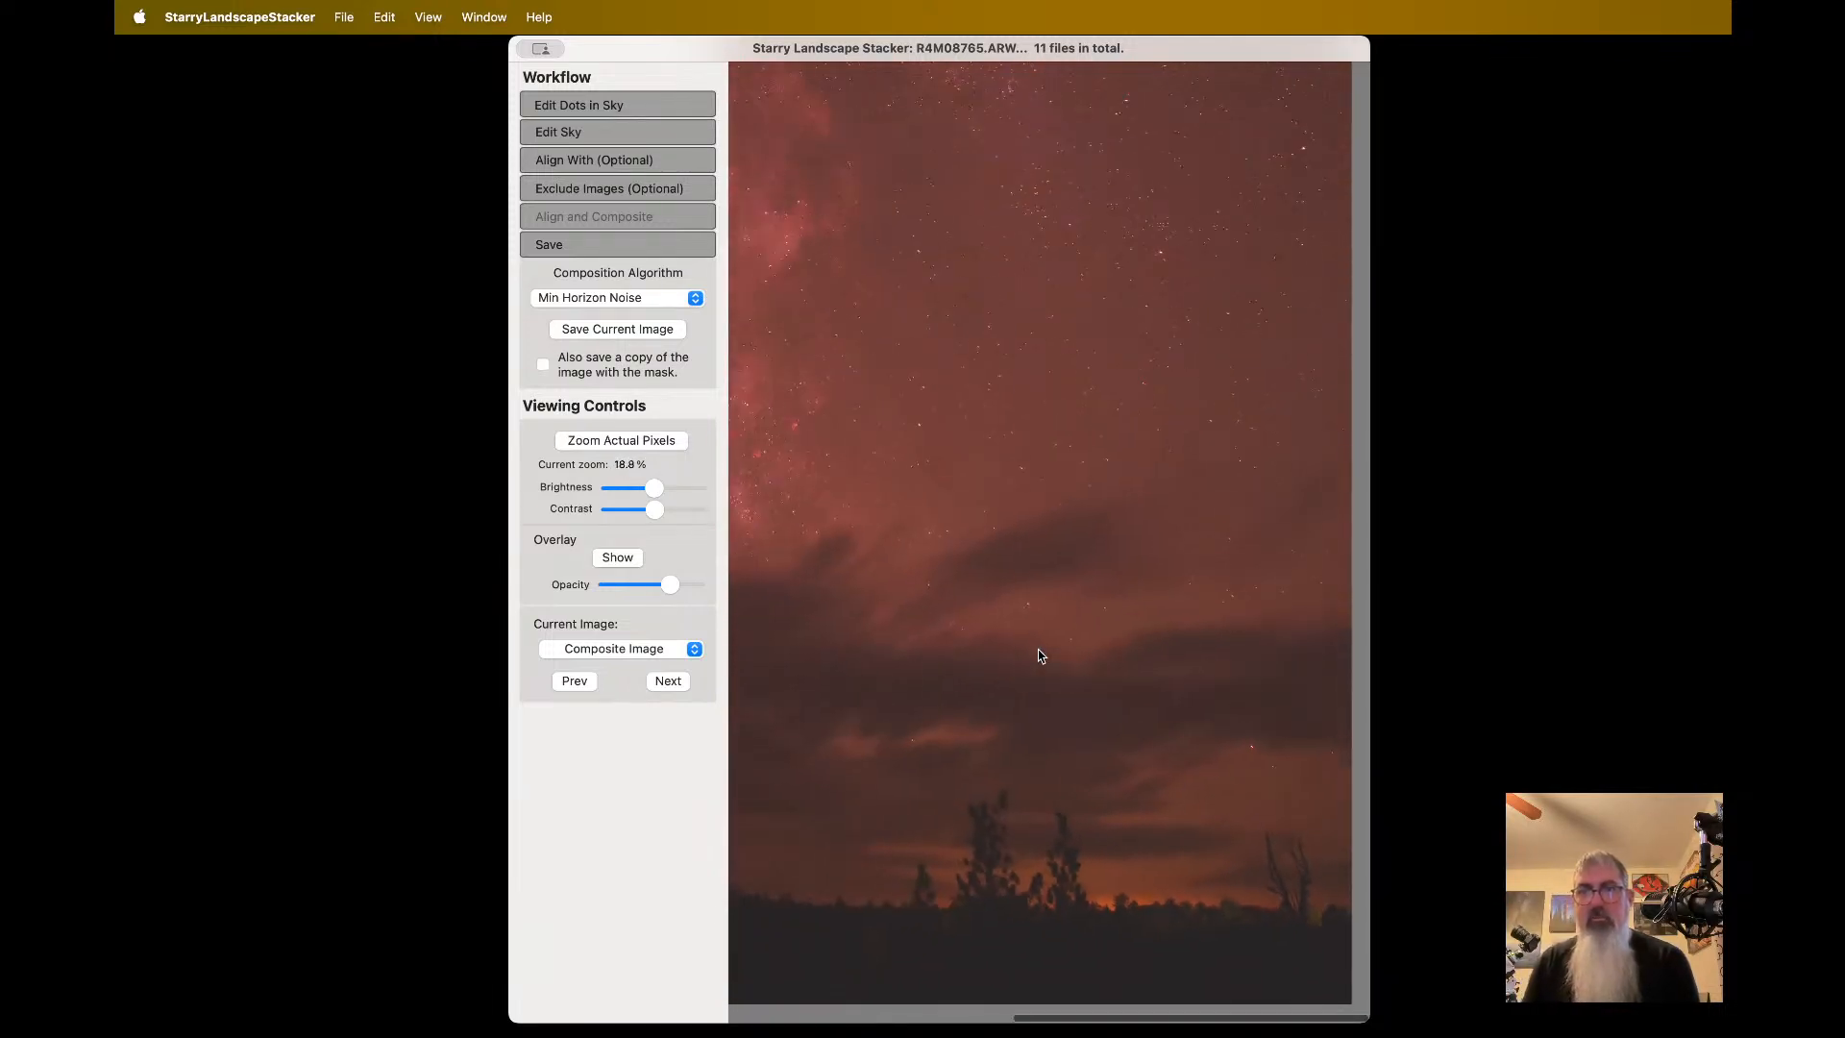
pyautogui.scroll(-3, 1040, 657)
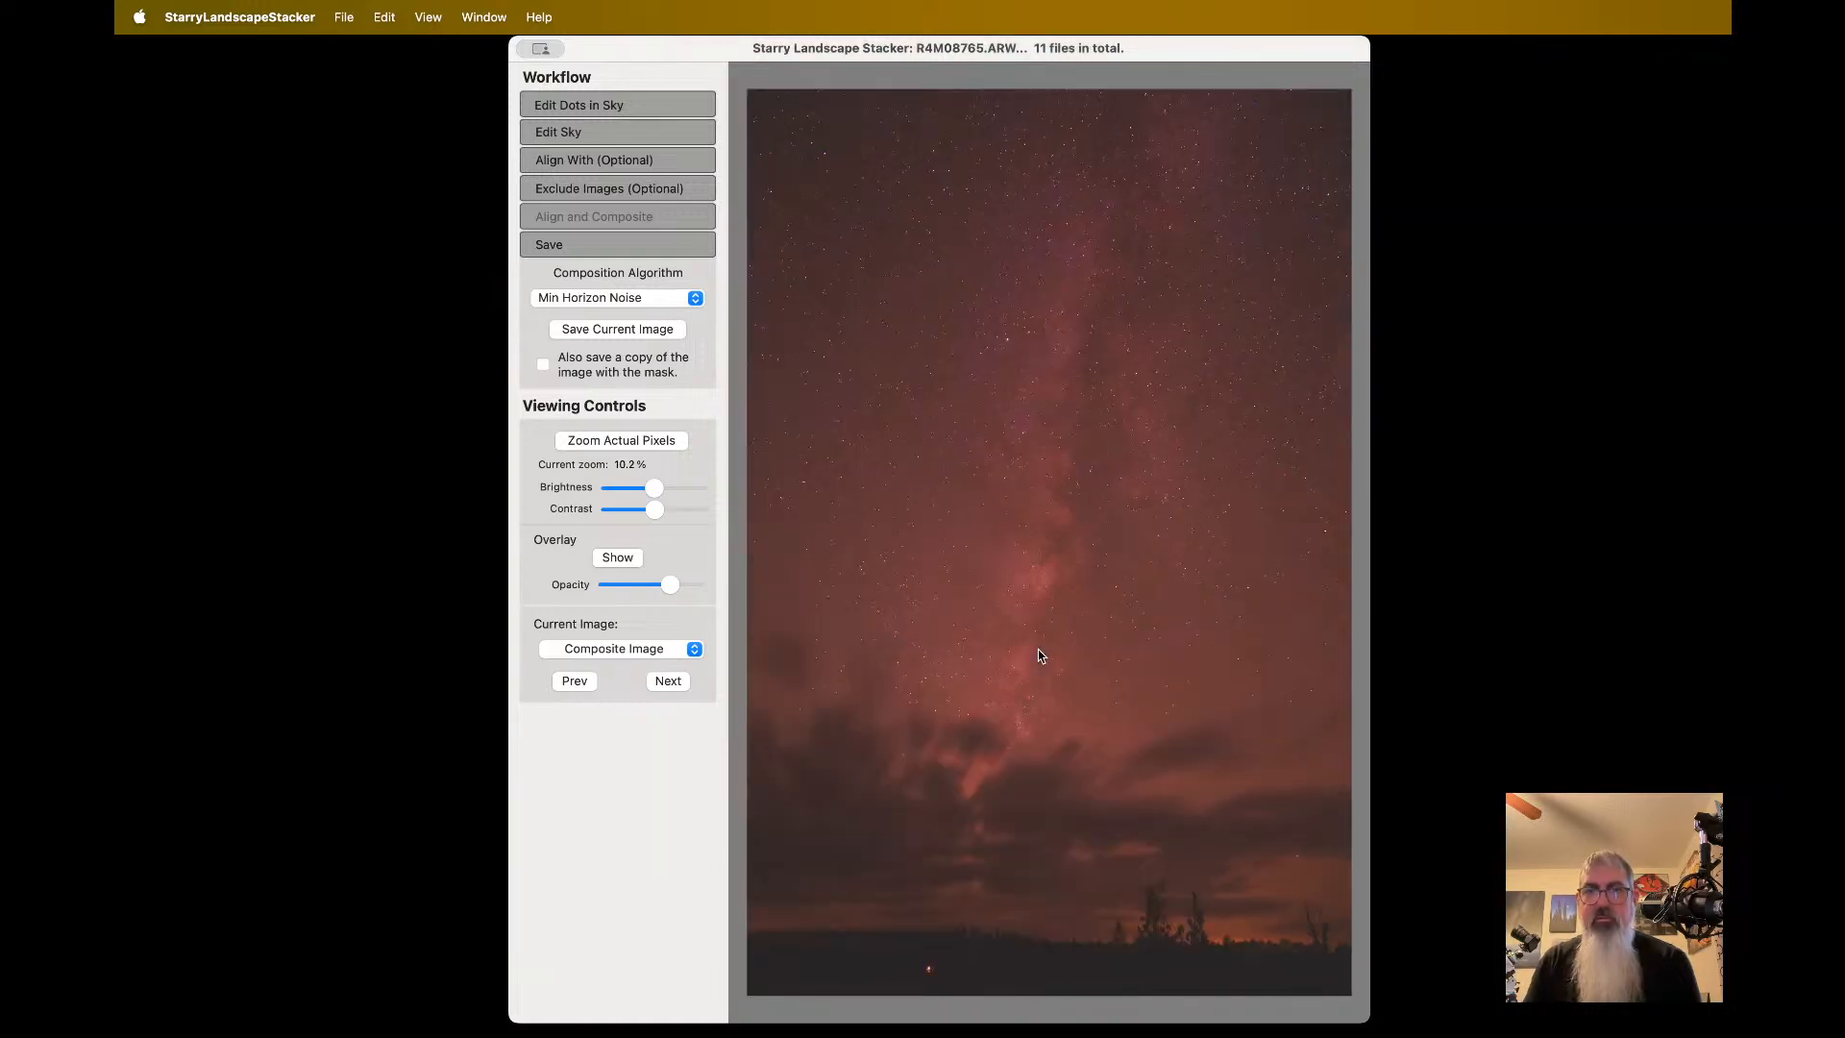
# - Check the entire horizon of the composite from the distant treeline past the pines to the bare tree
pyautogui.scroll(10, 812, 956)
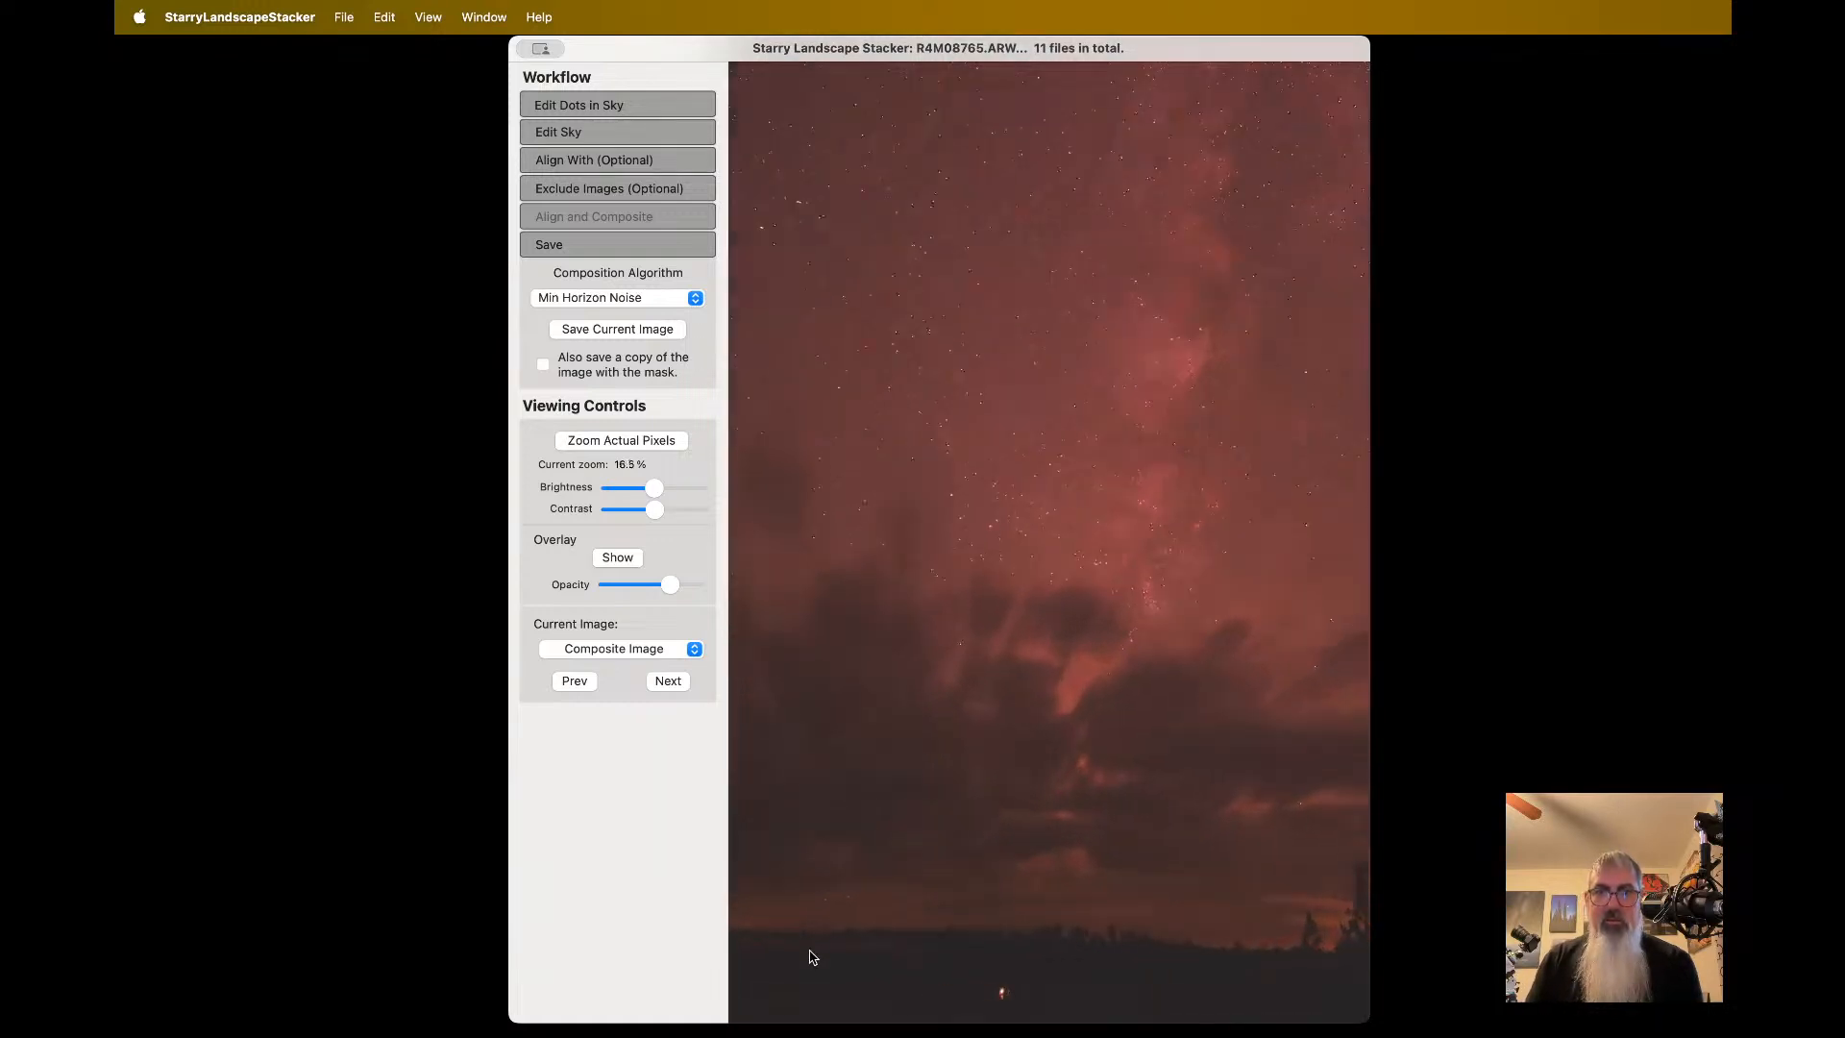
pyautogui.hscroll(3, 812, 956)
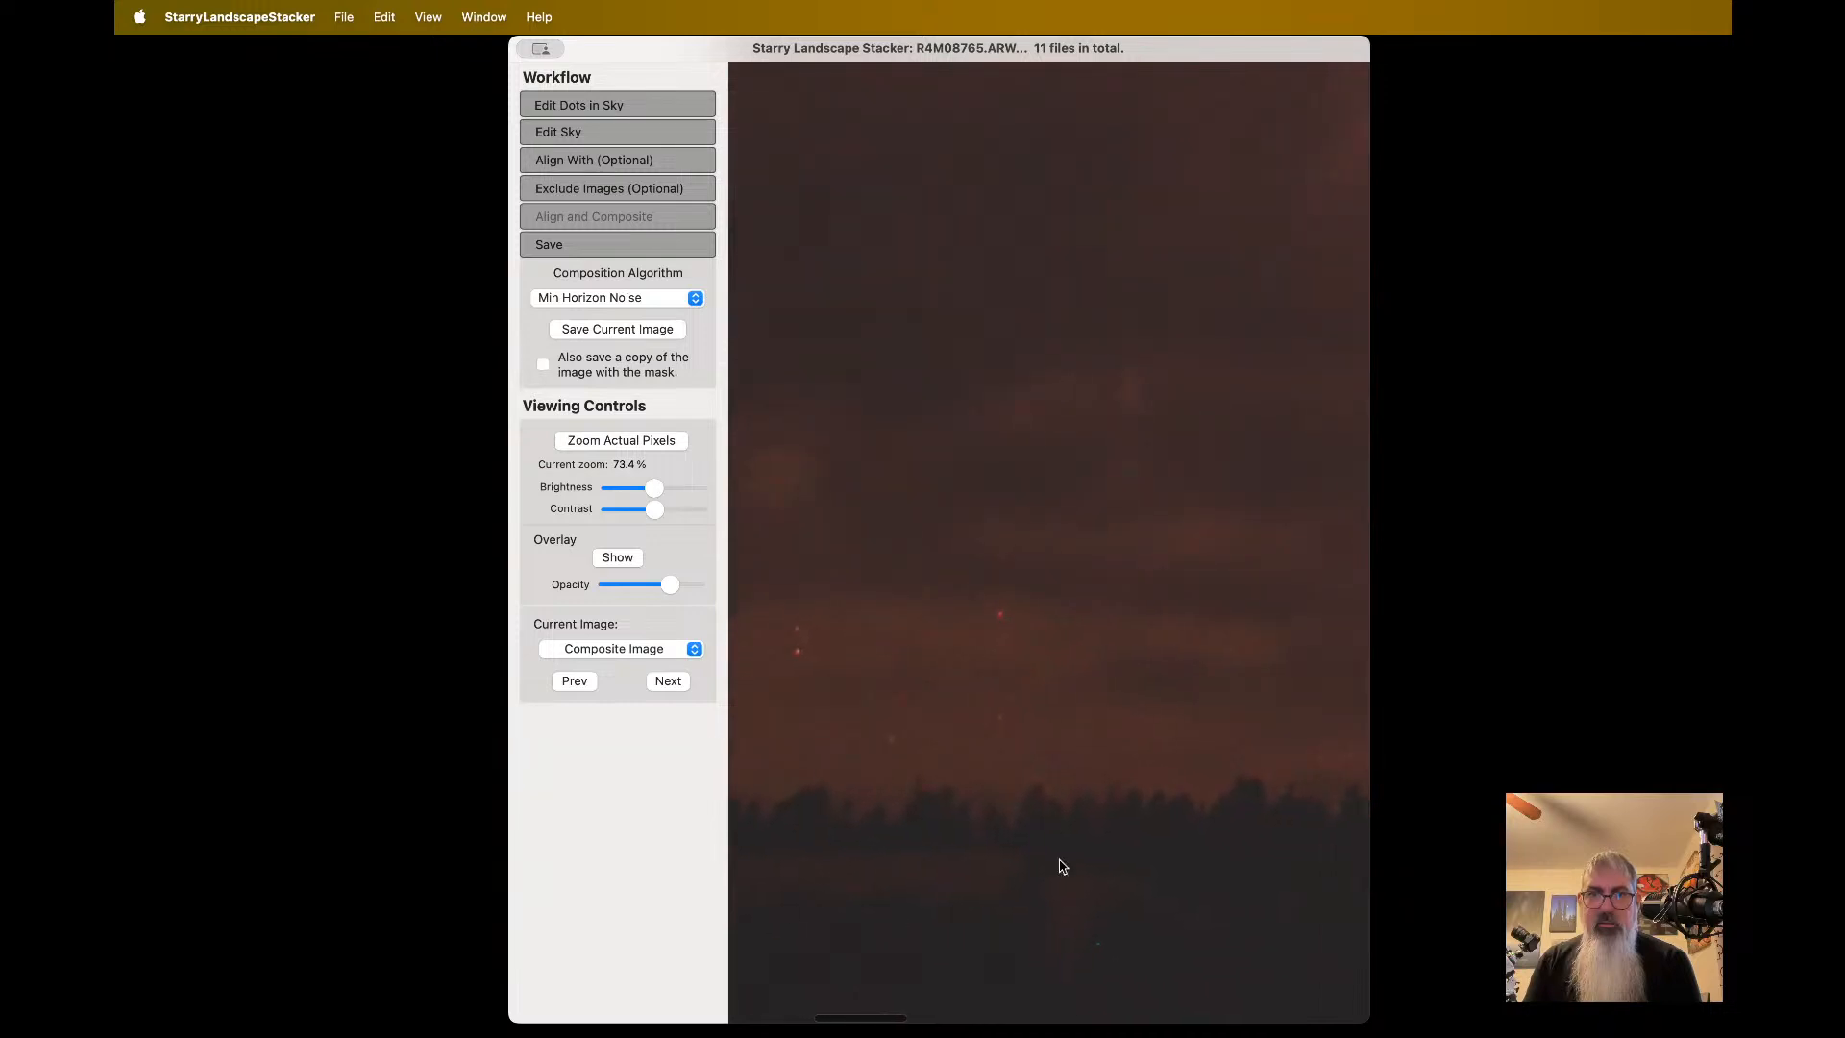
pyautogui.hscroll(6, 1218, 837)
pyautogui.hscroll(6, 1218, 837)
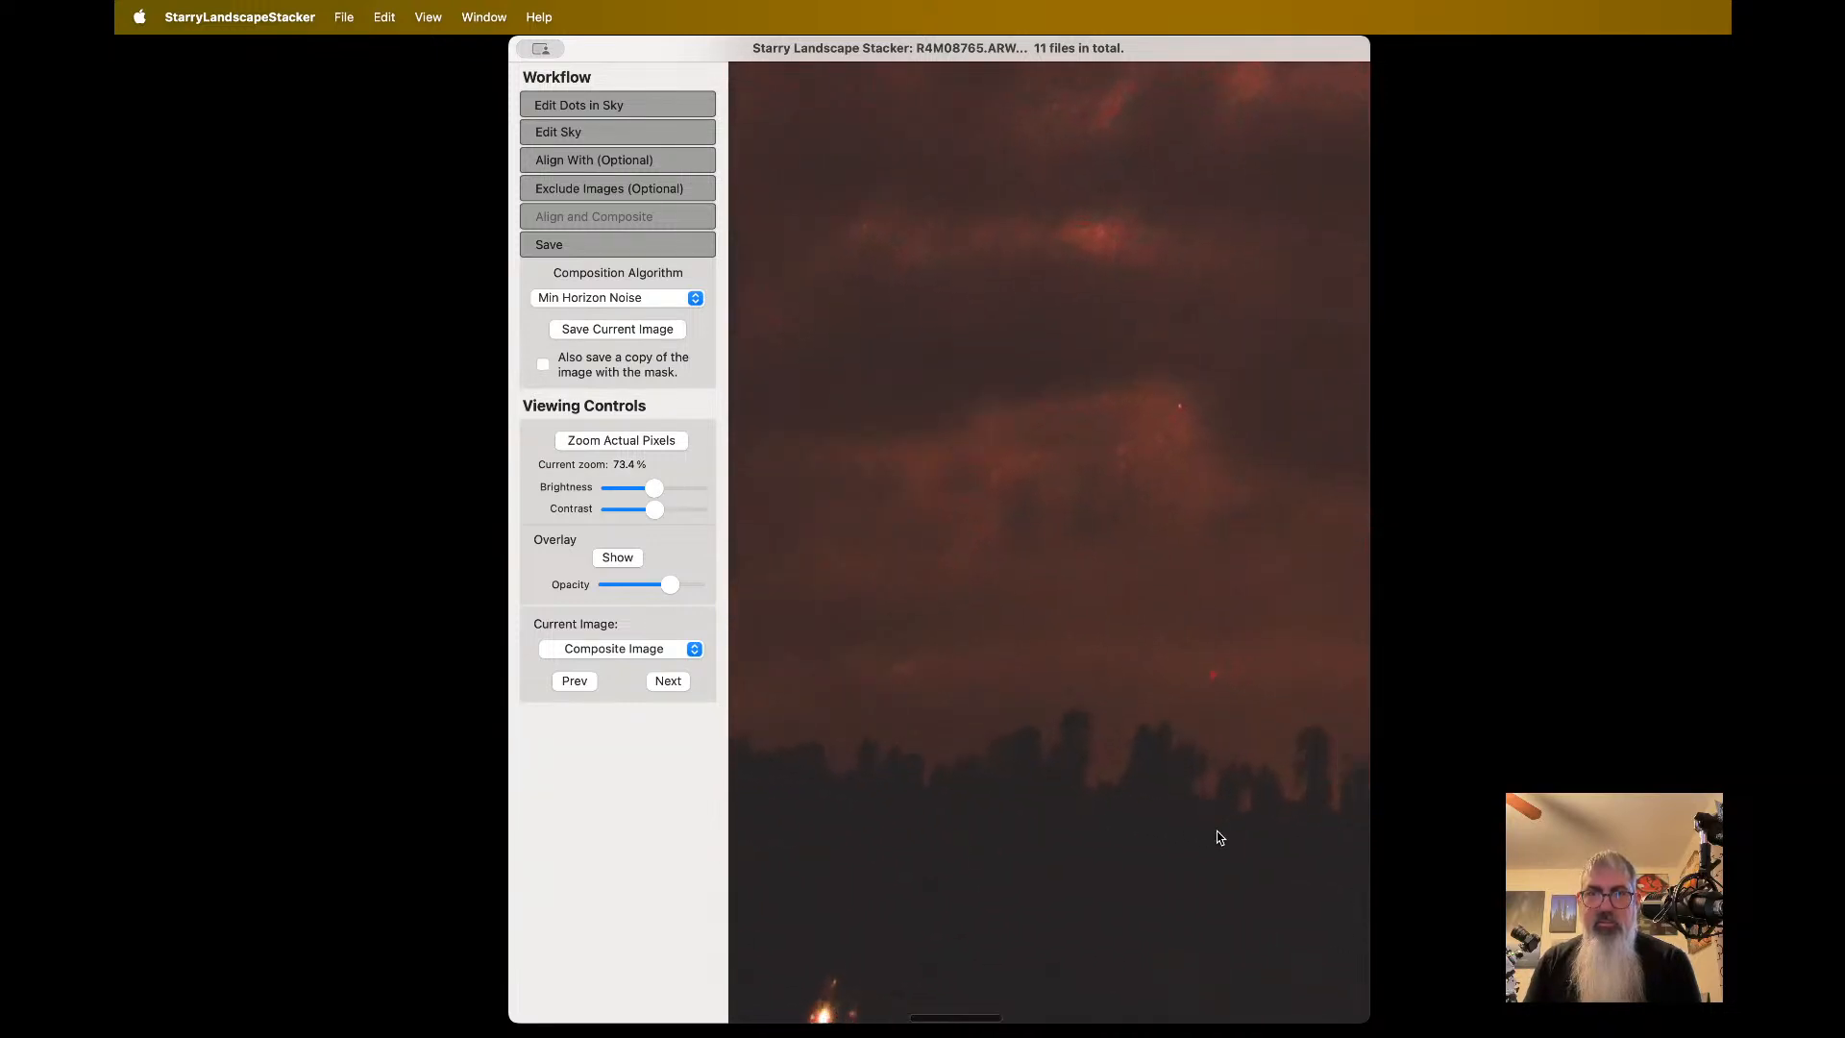
pyautogui.hscroll(6, 1219, 837)
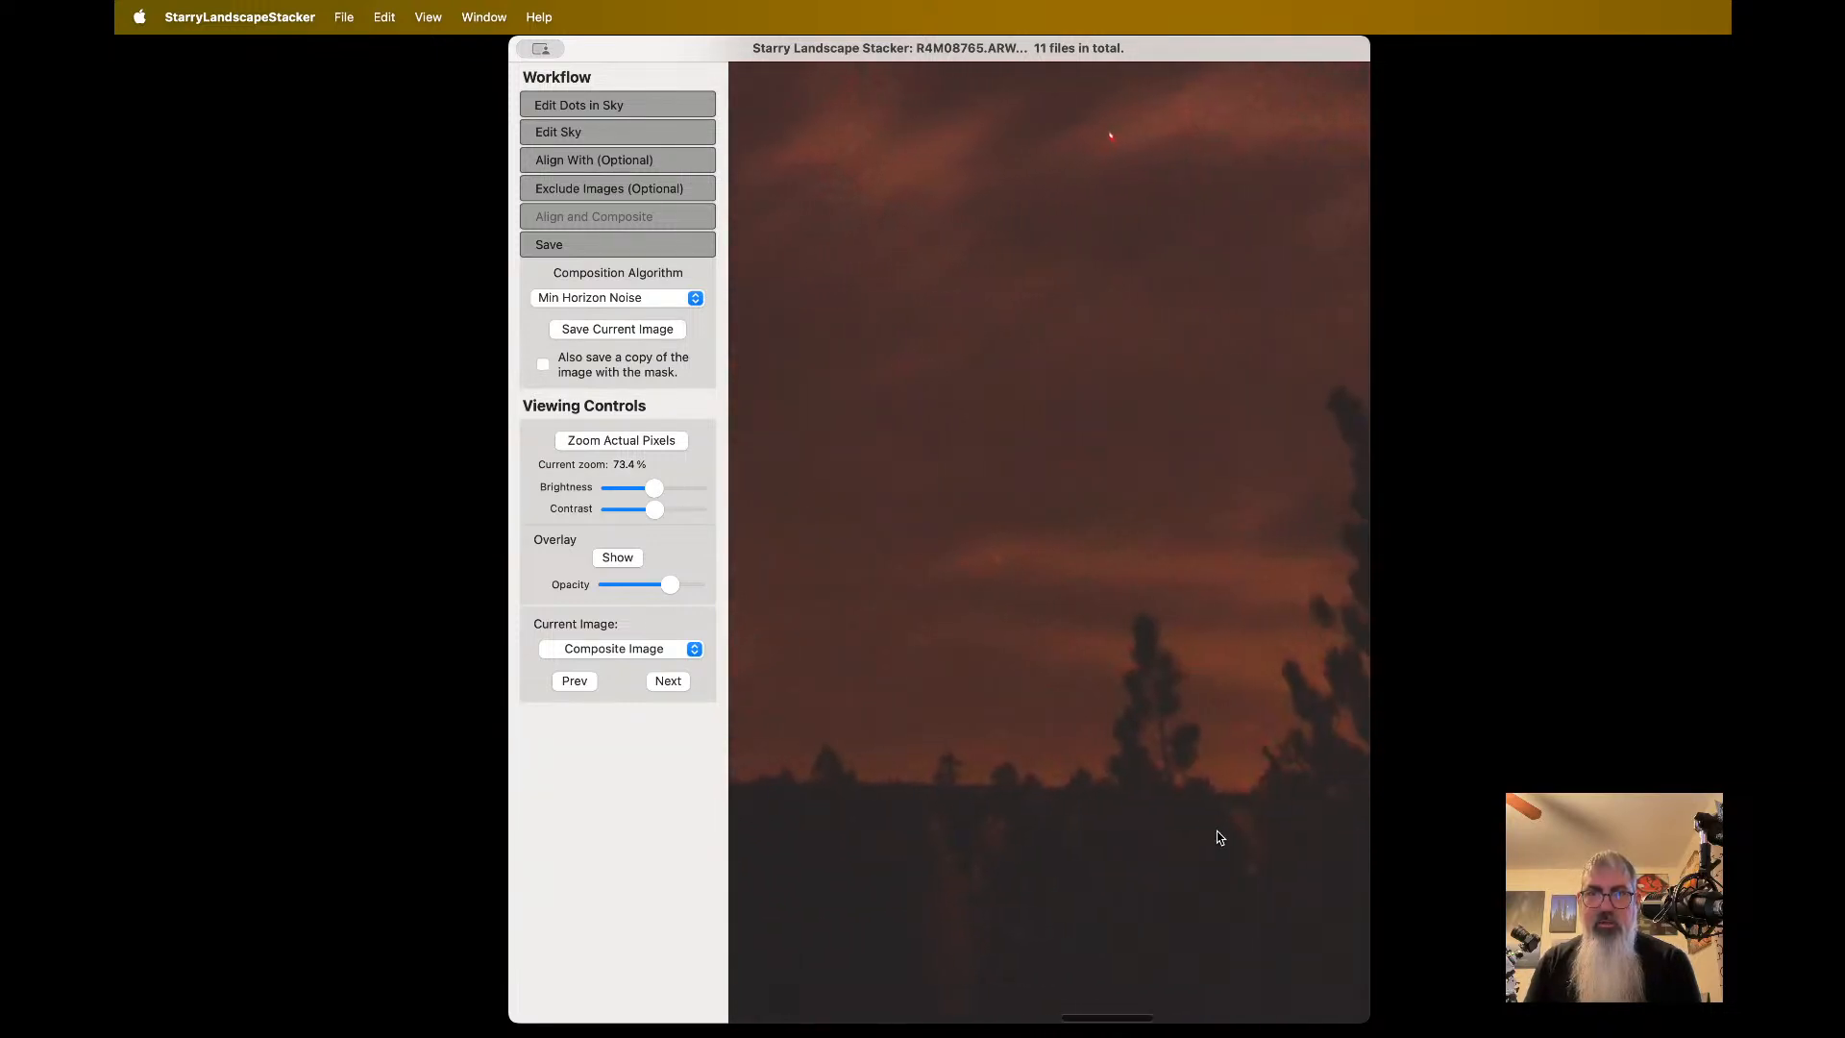
pyautogui.hscroll(6, 1219, 837)
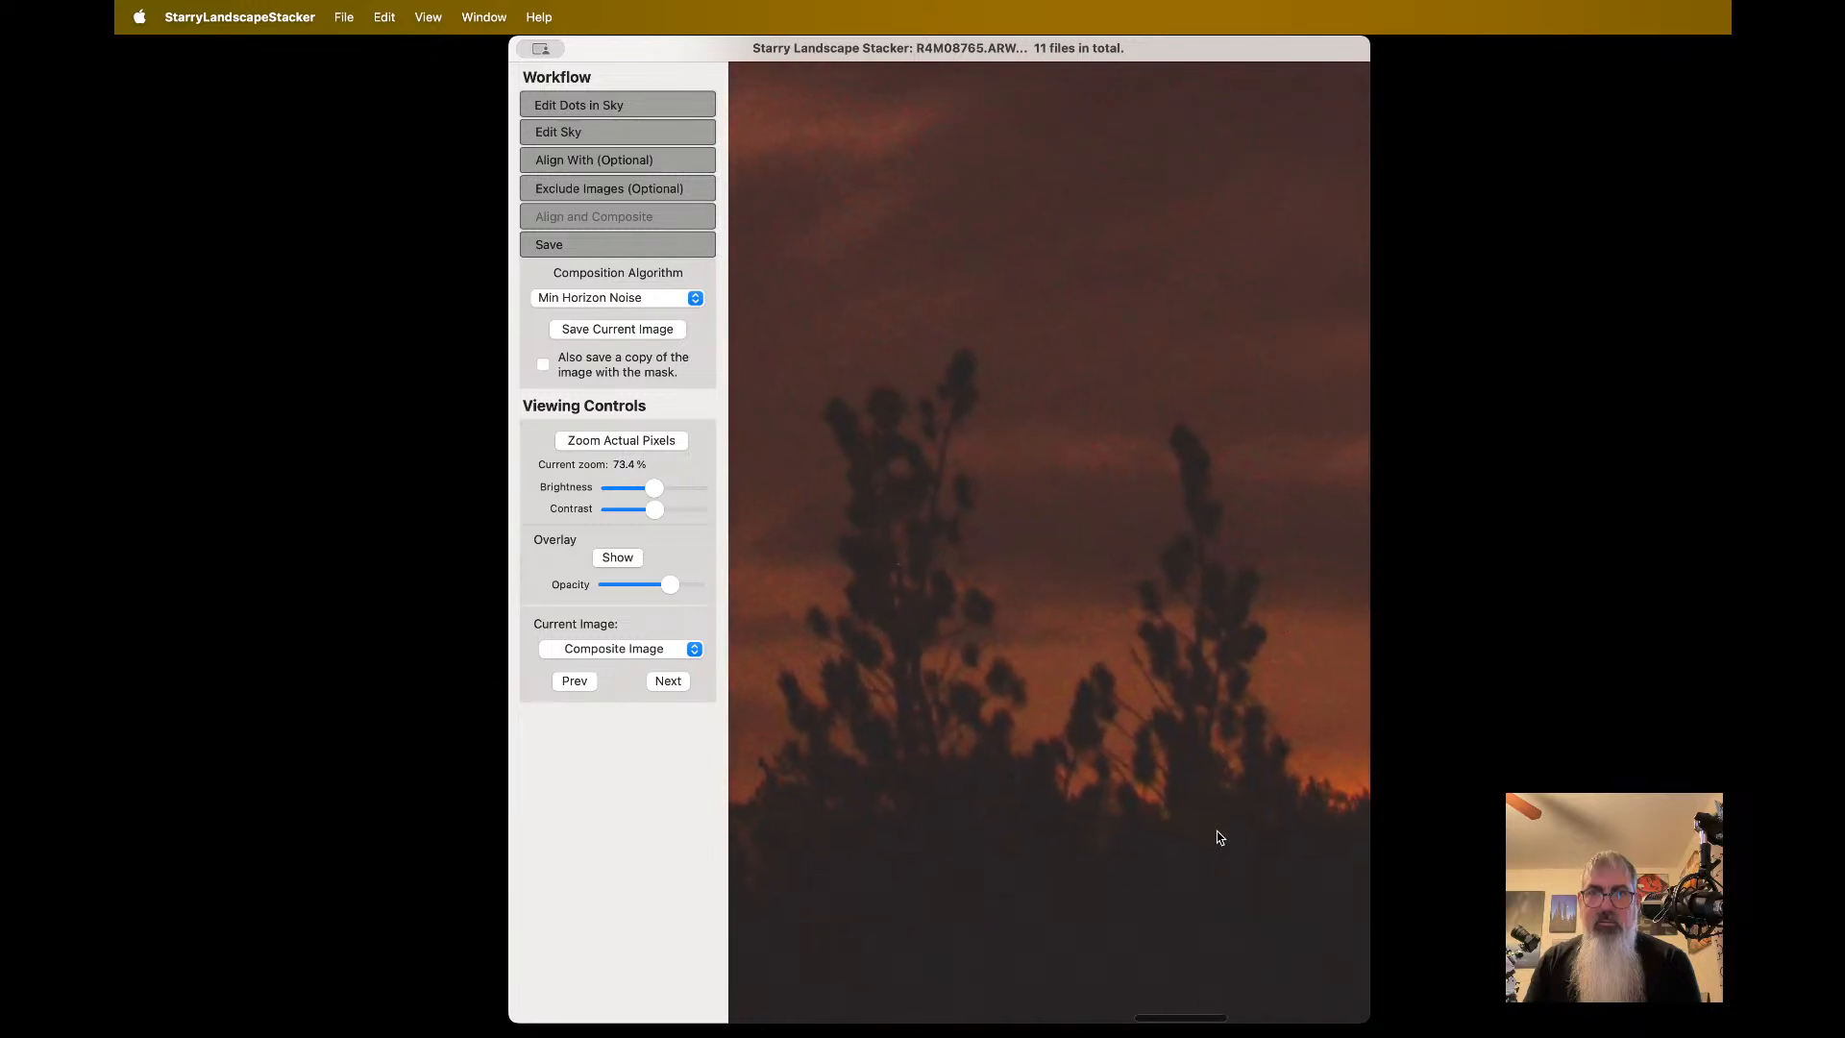
pyautogui.hscroll(6, 1218, 836)
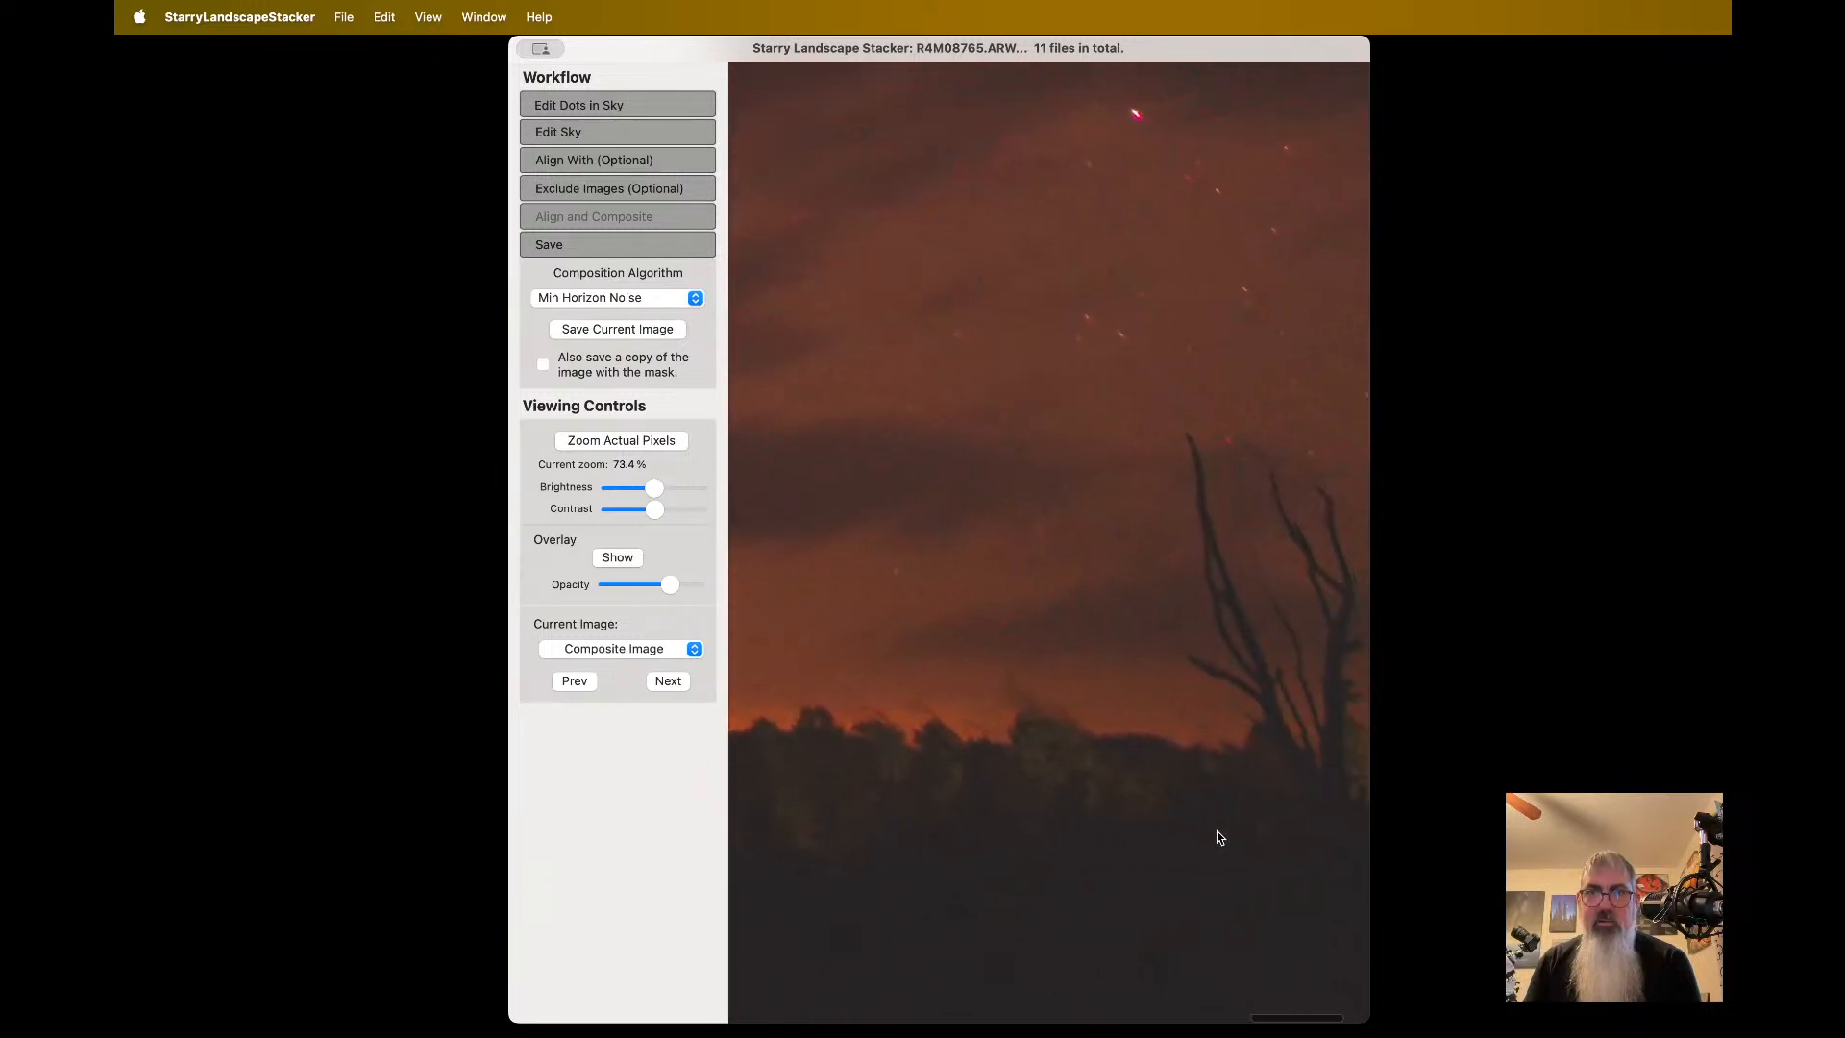
pyautogui.scroll(-10, 1133, 796)
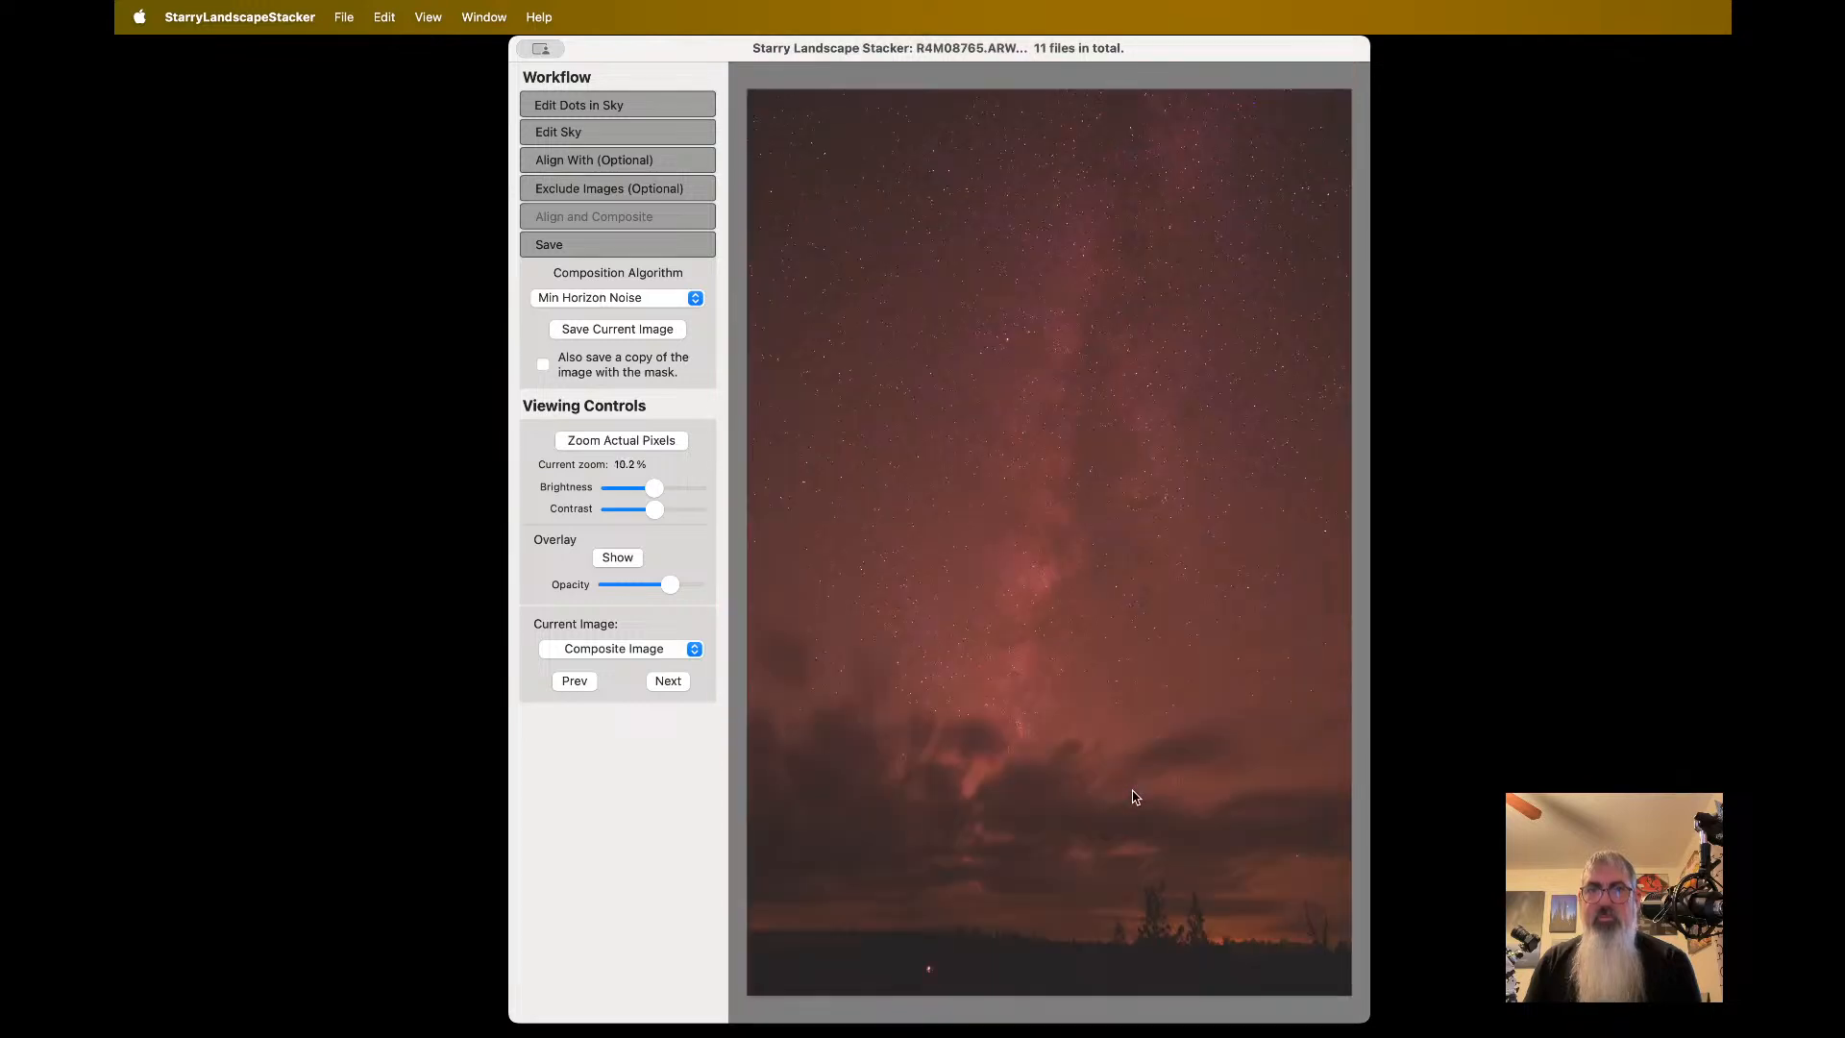
# - Save the current composite as "R4M08765-Min Horizon Noise2" in the "panos + singles" folder
pyautogui.click(670, 332)
pyautogui.hscroll(-3, 999, 603)
pyautogui.hscroll(3, 1000, 604)
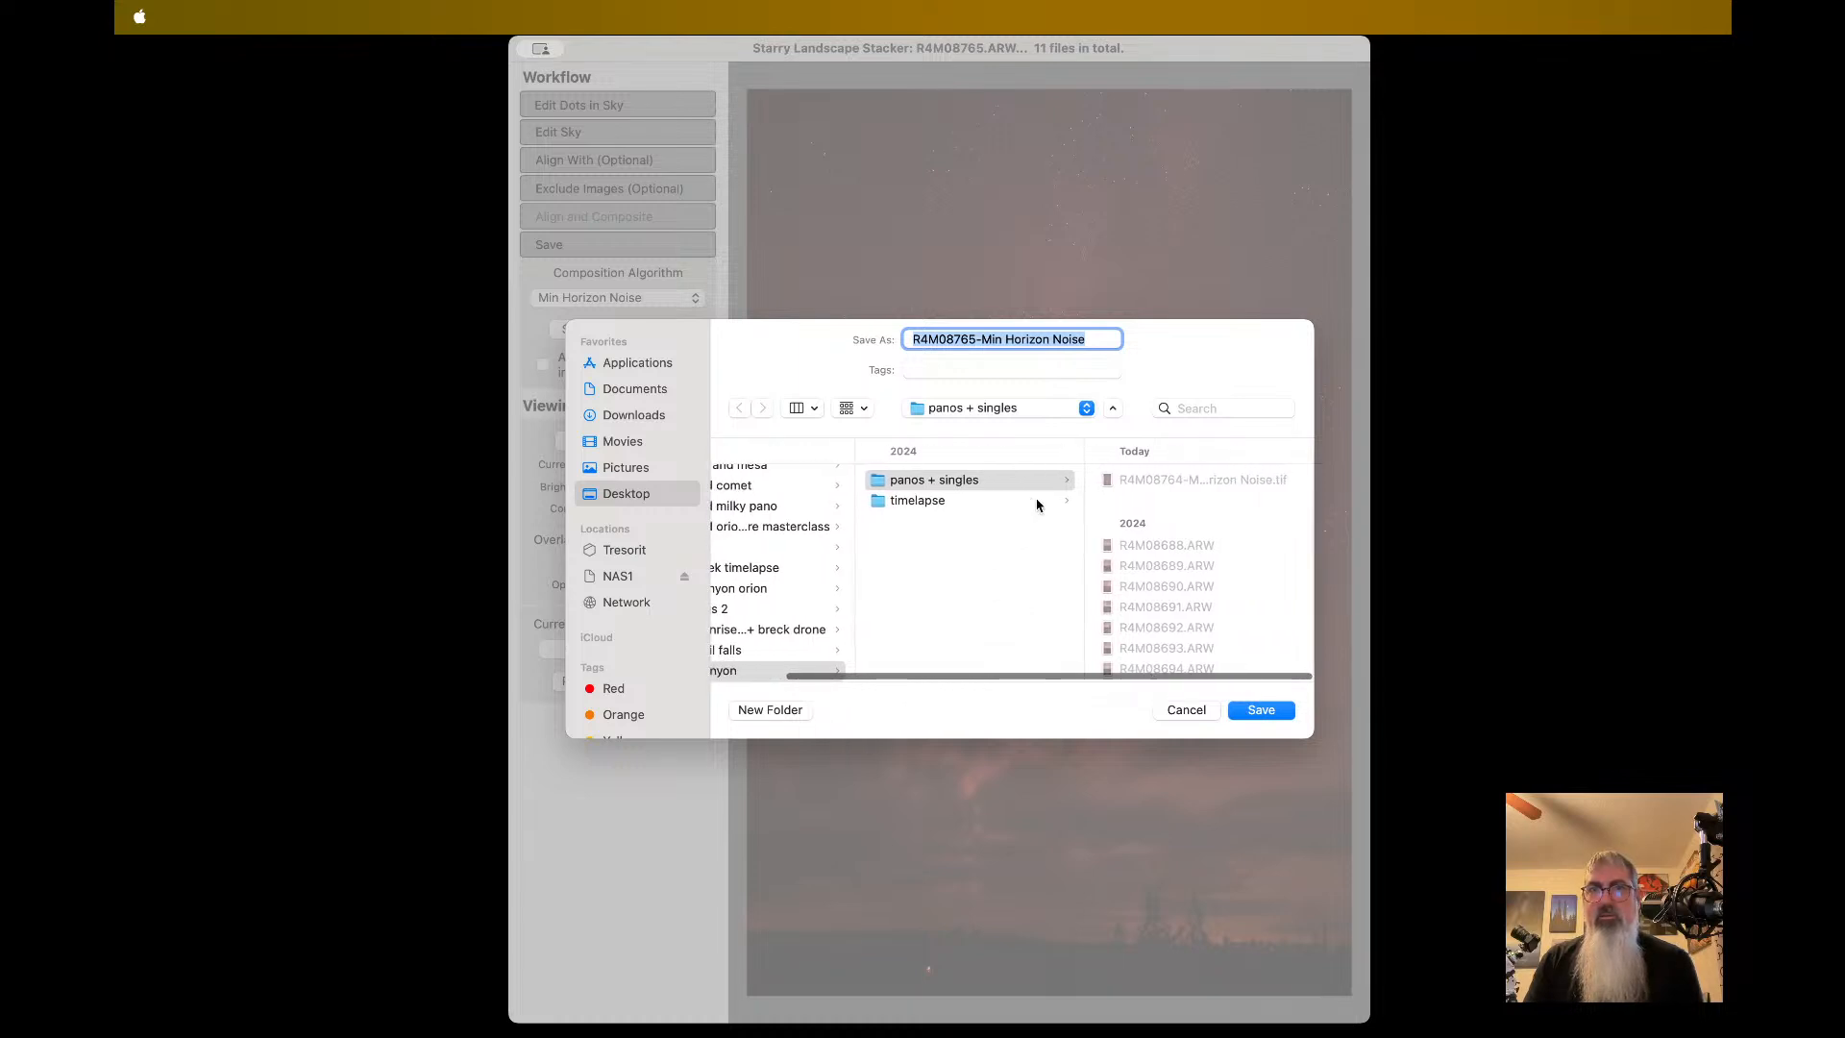
pyautogui.click(1098, 335)
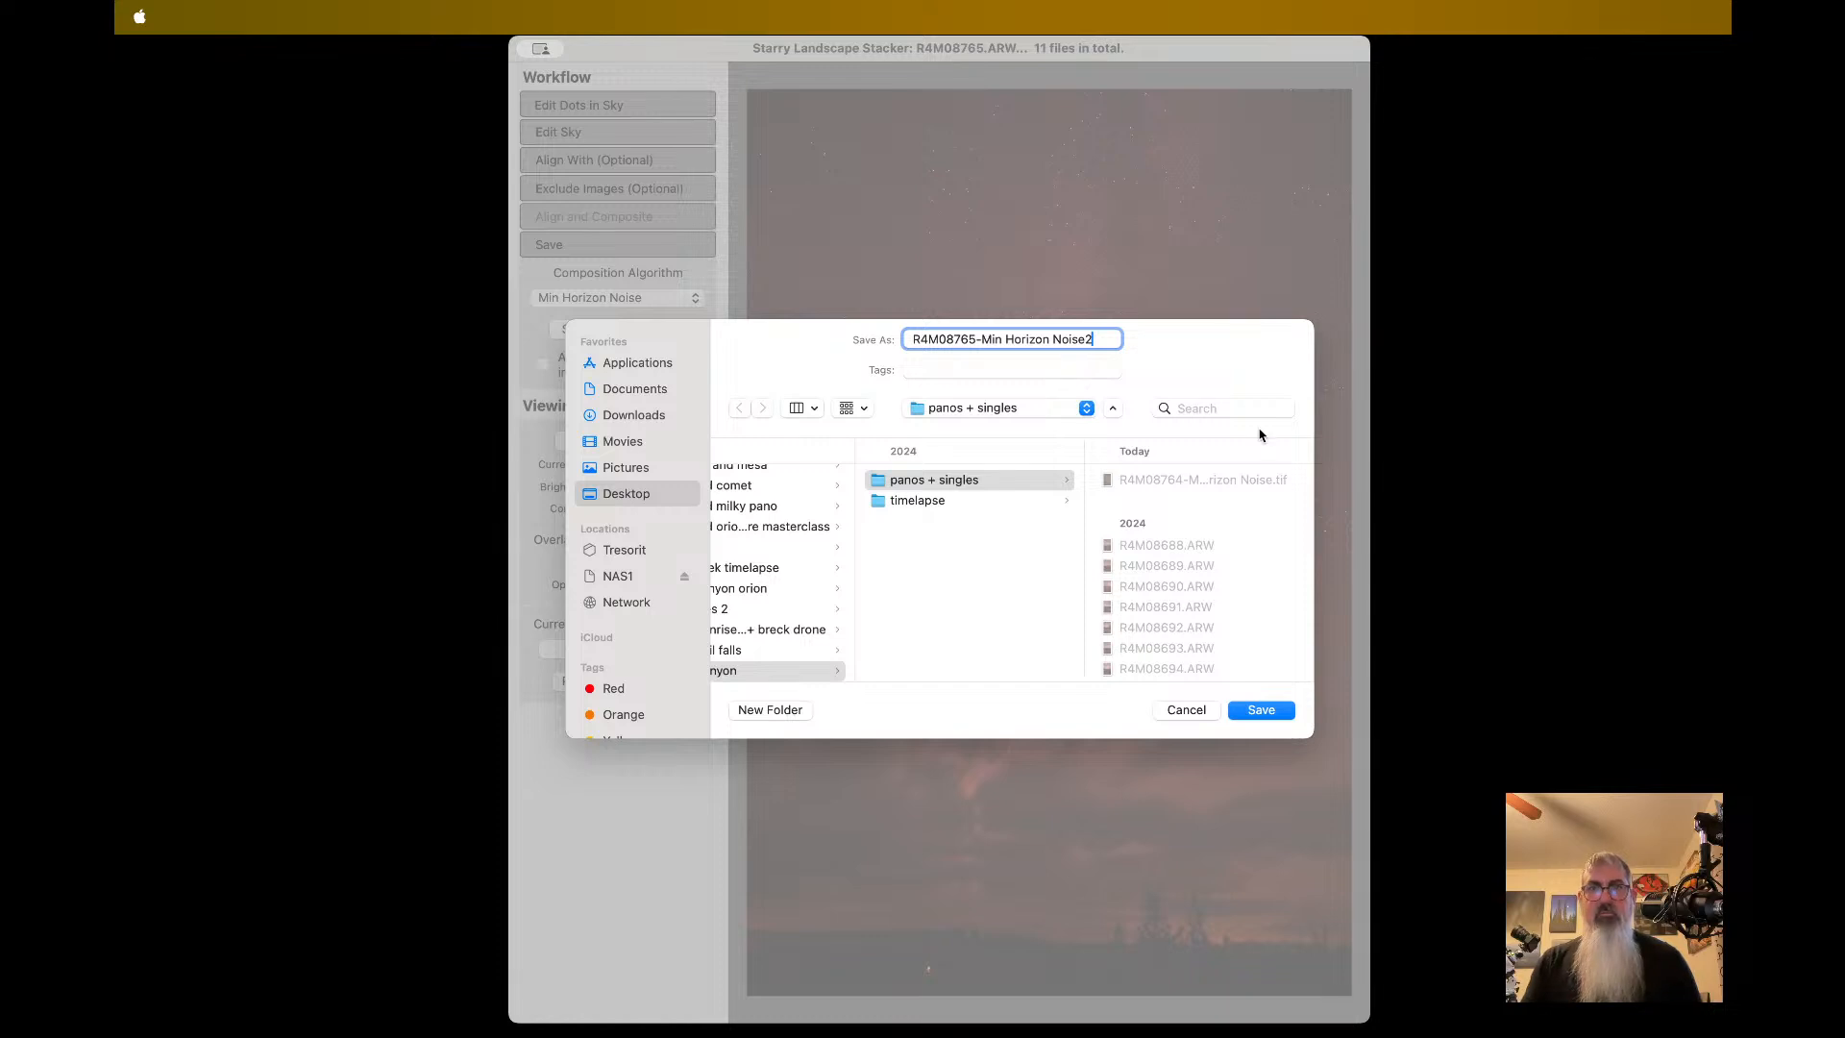
pyautogui.click(1269, 715)
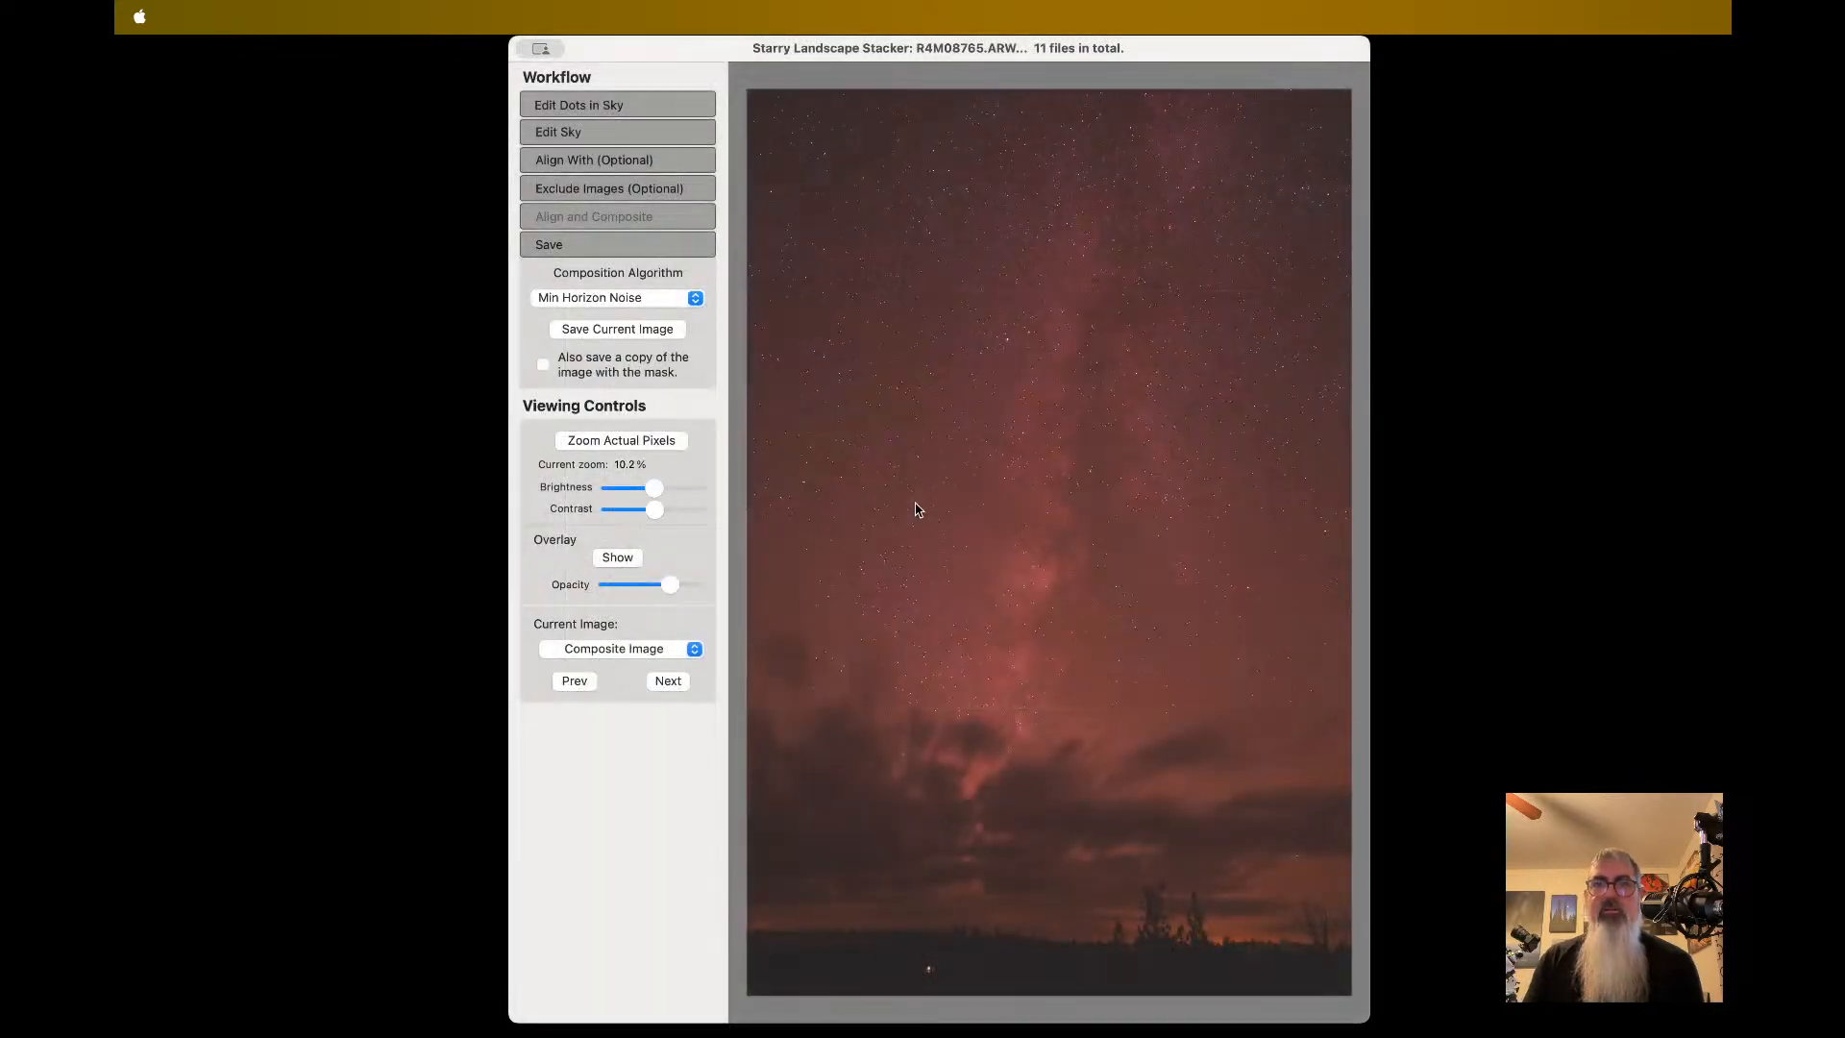
# - Try the Max Value composition algorithm and examine the lights in the foreground below the distant treeline
pyautogui.click(695, 300)
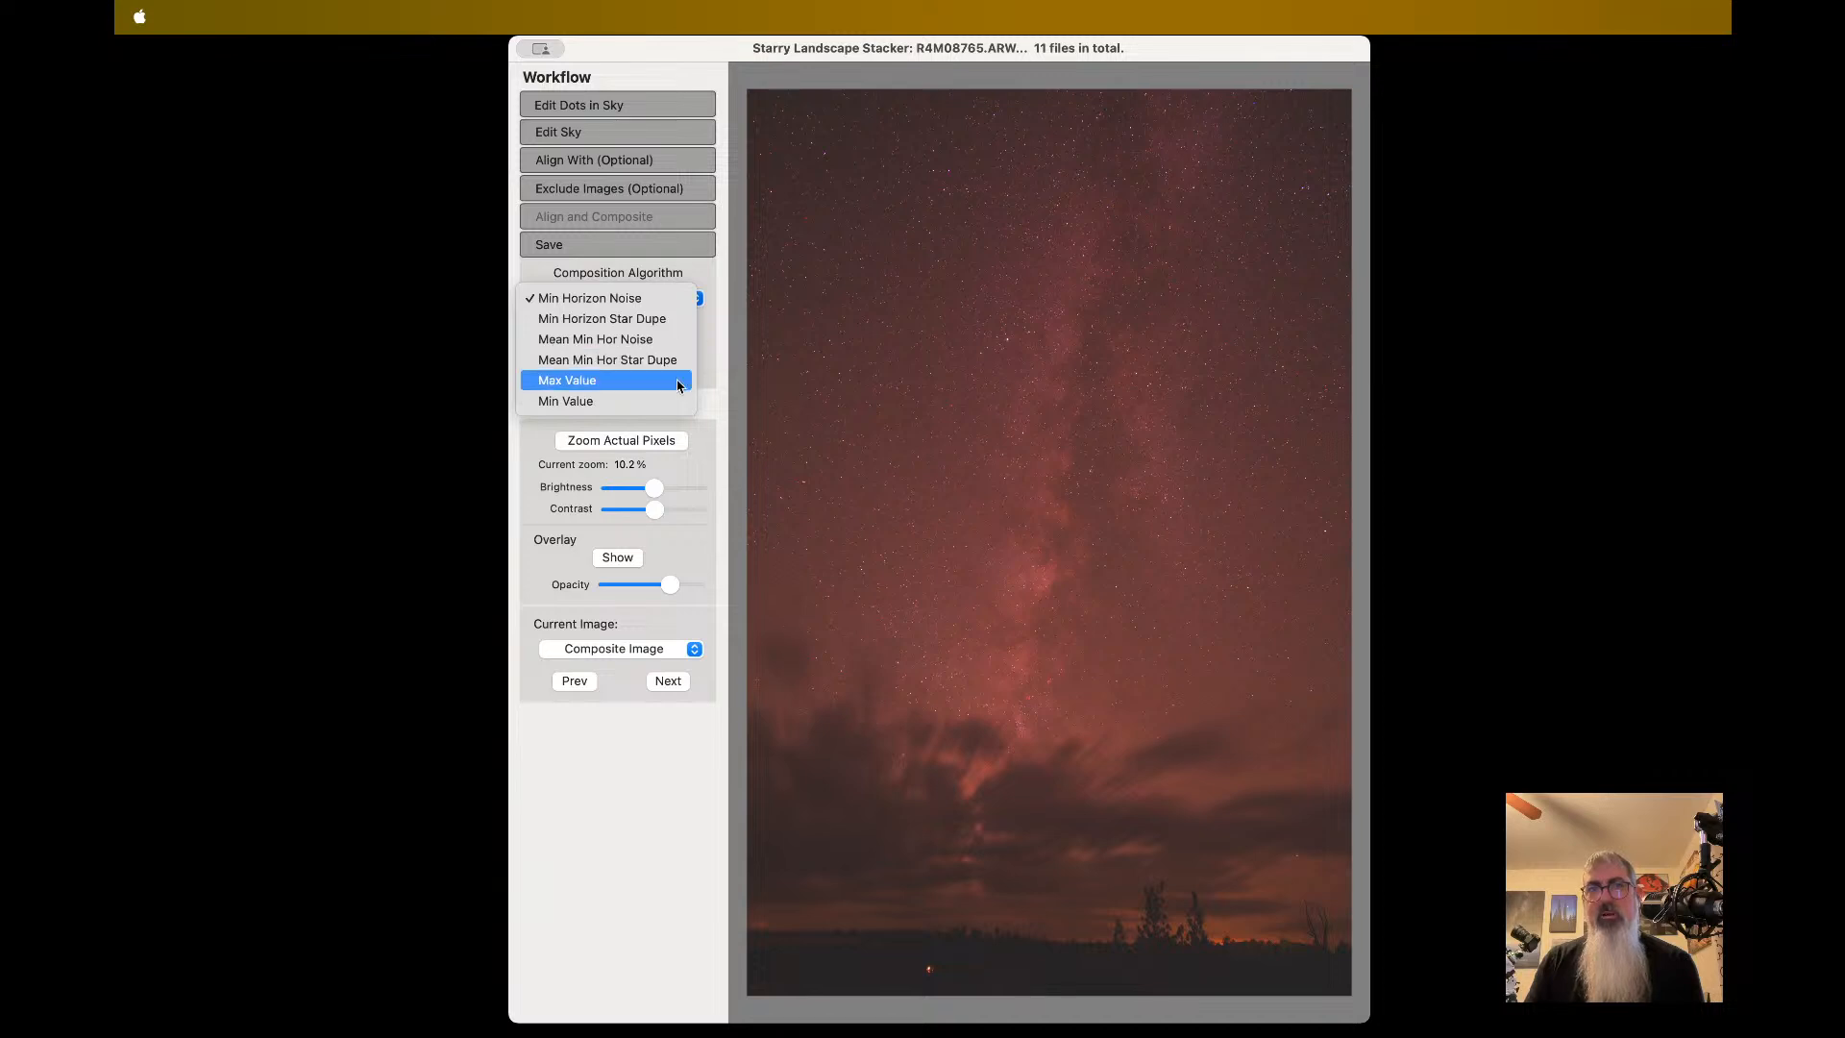
pyautogui.click(670, 386)
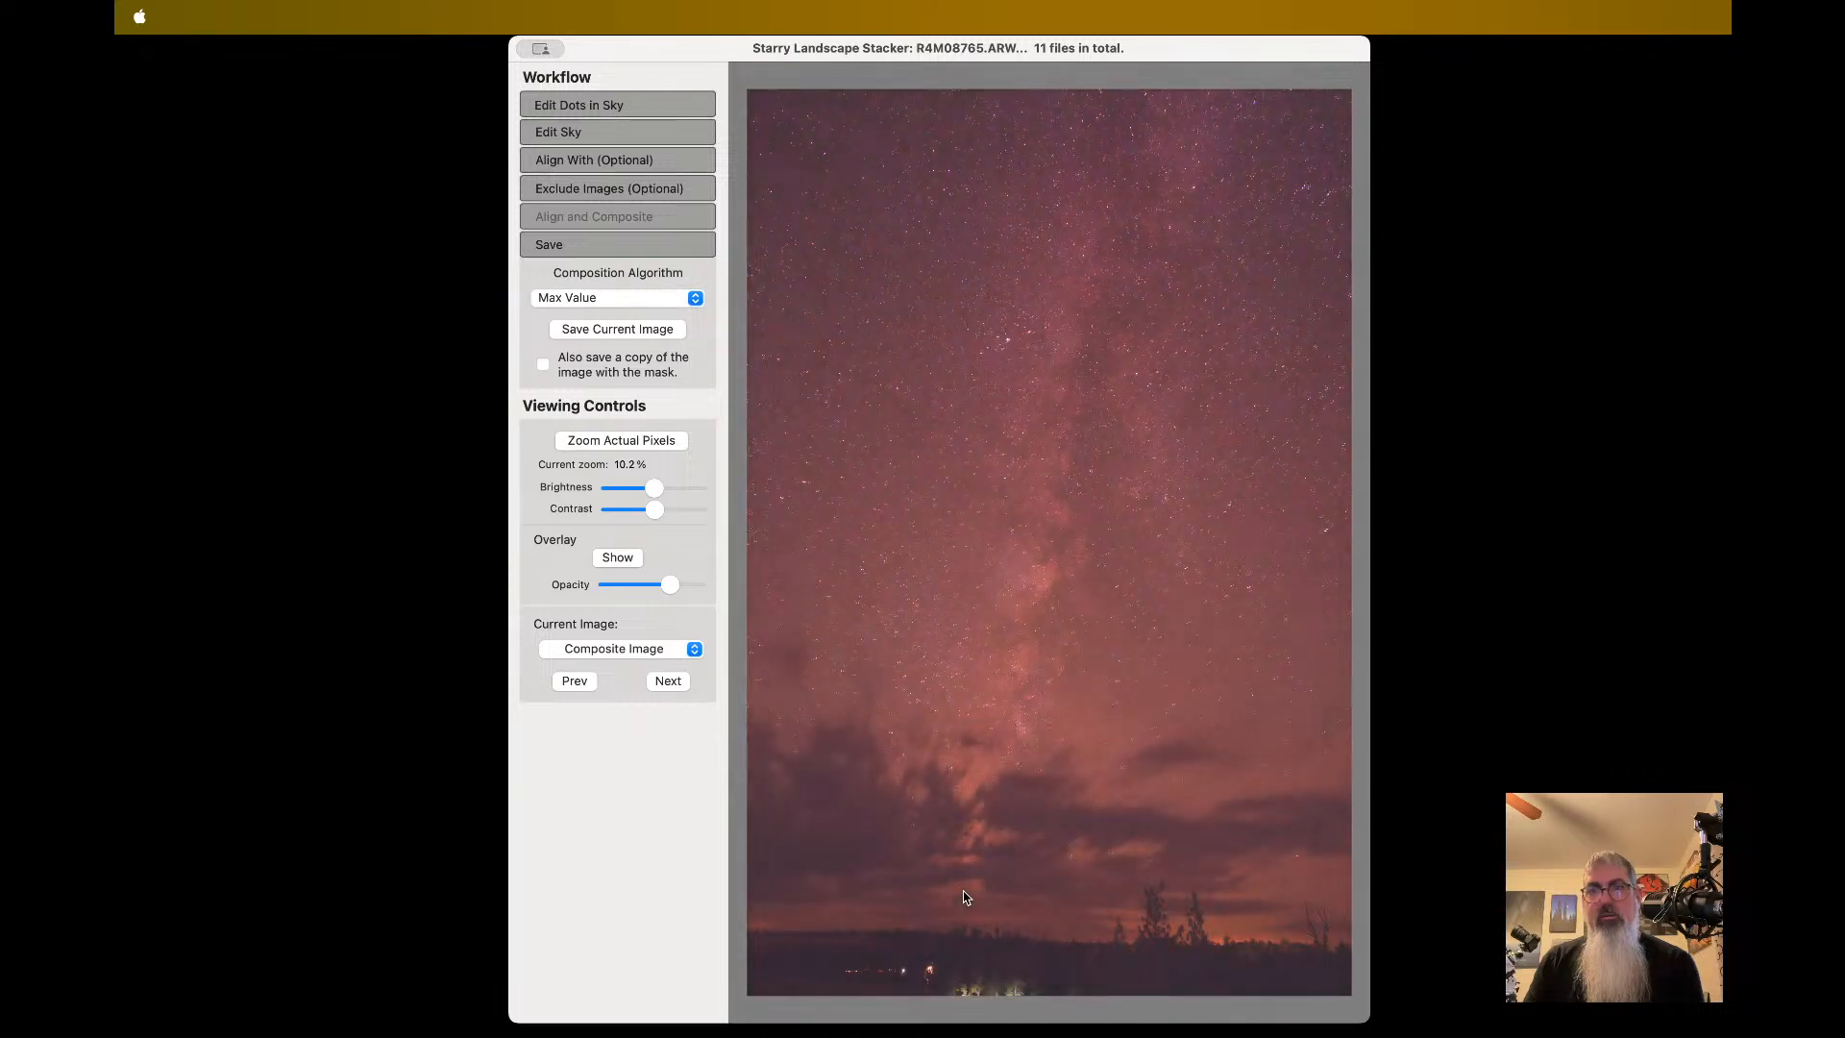
pyautogui.scroll(5, 966, 896)
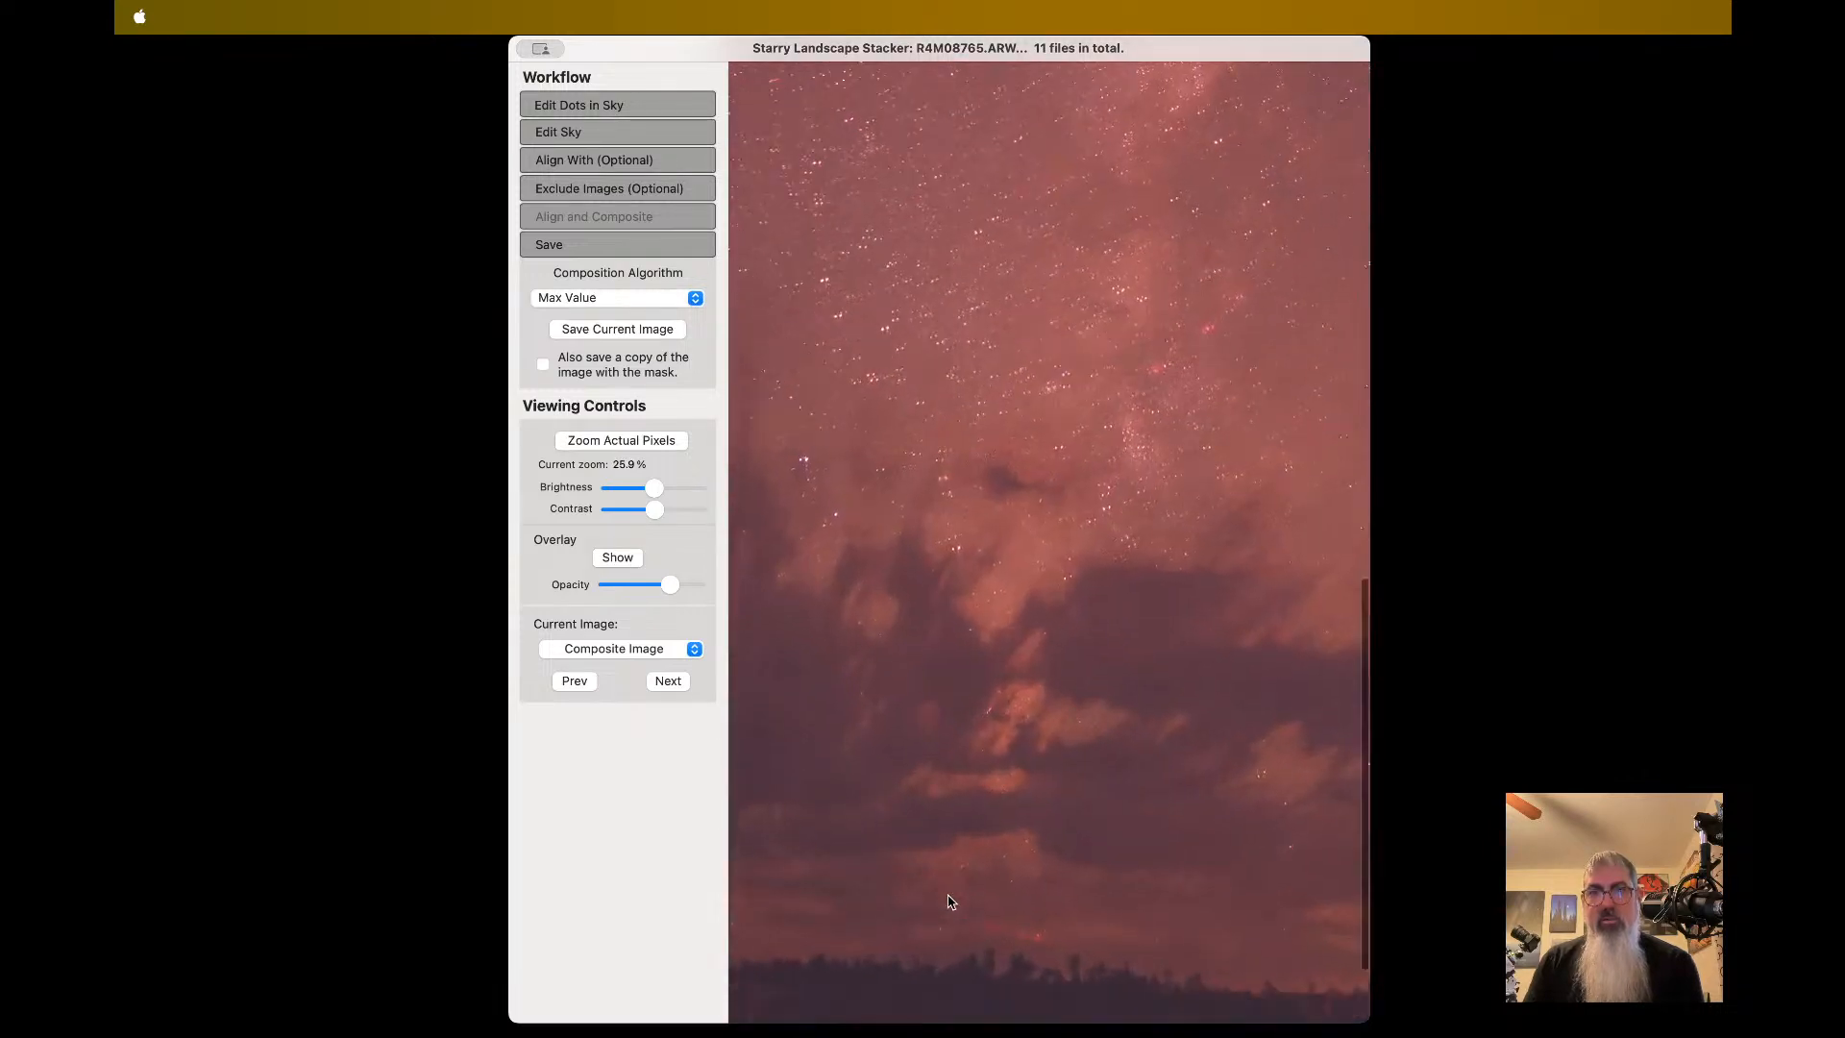
pyautogui.hscroll(2, 950, 901)
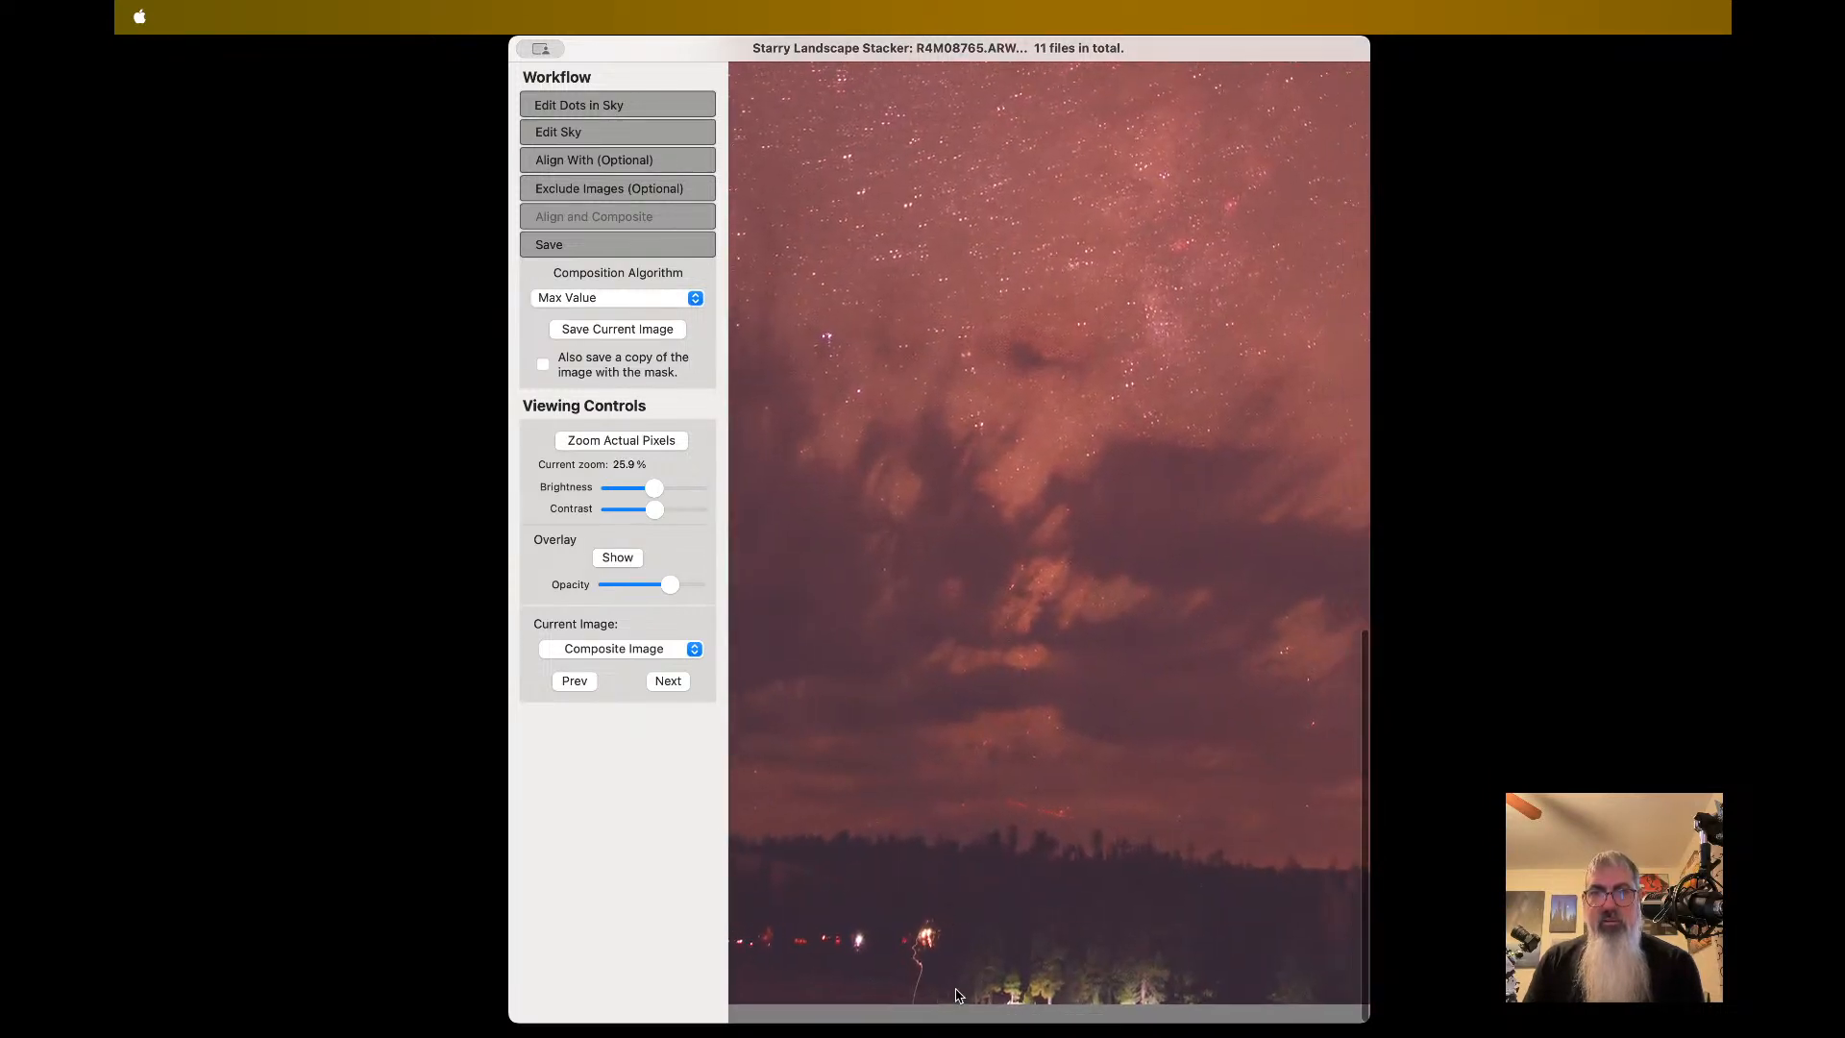
pyautogui.scroll(5, 956, 994)
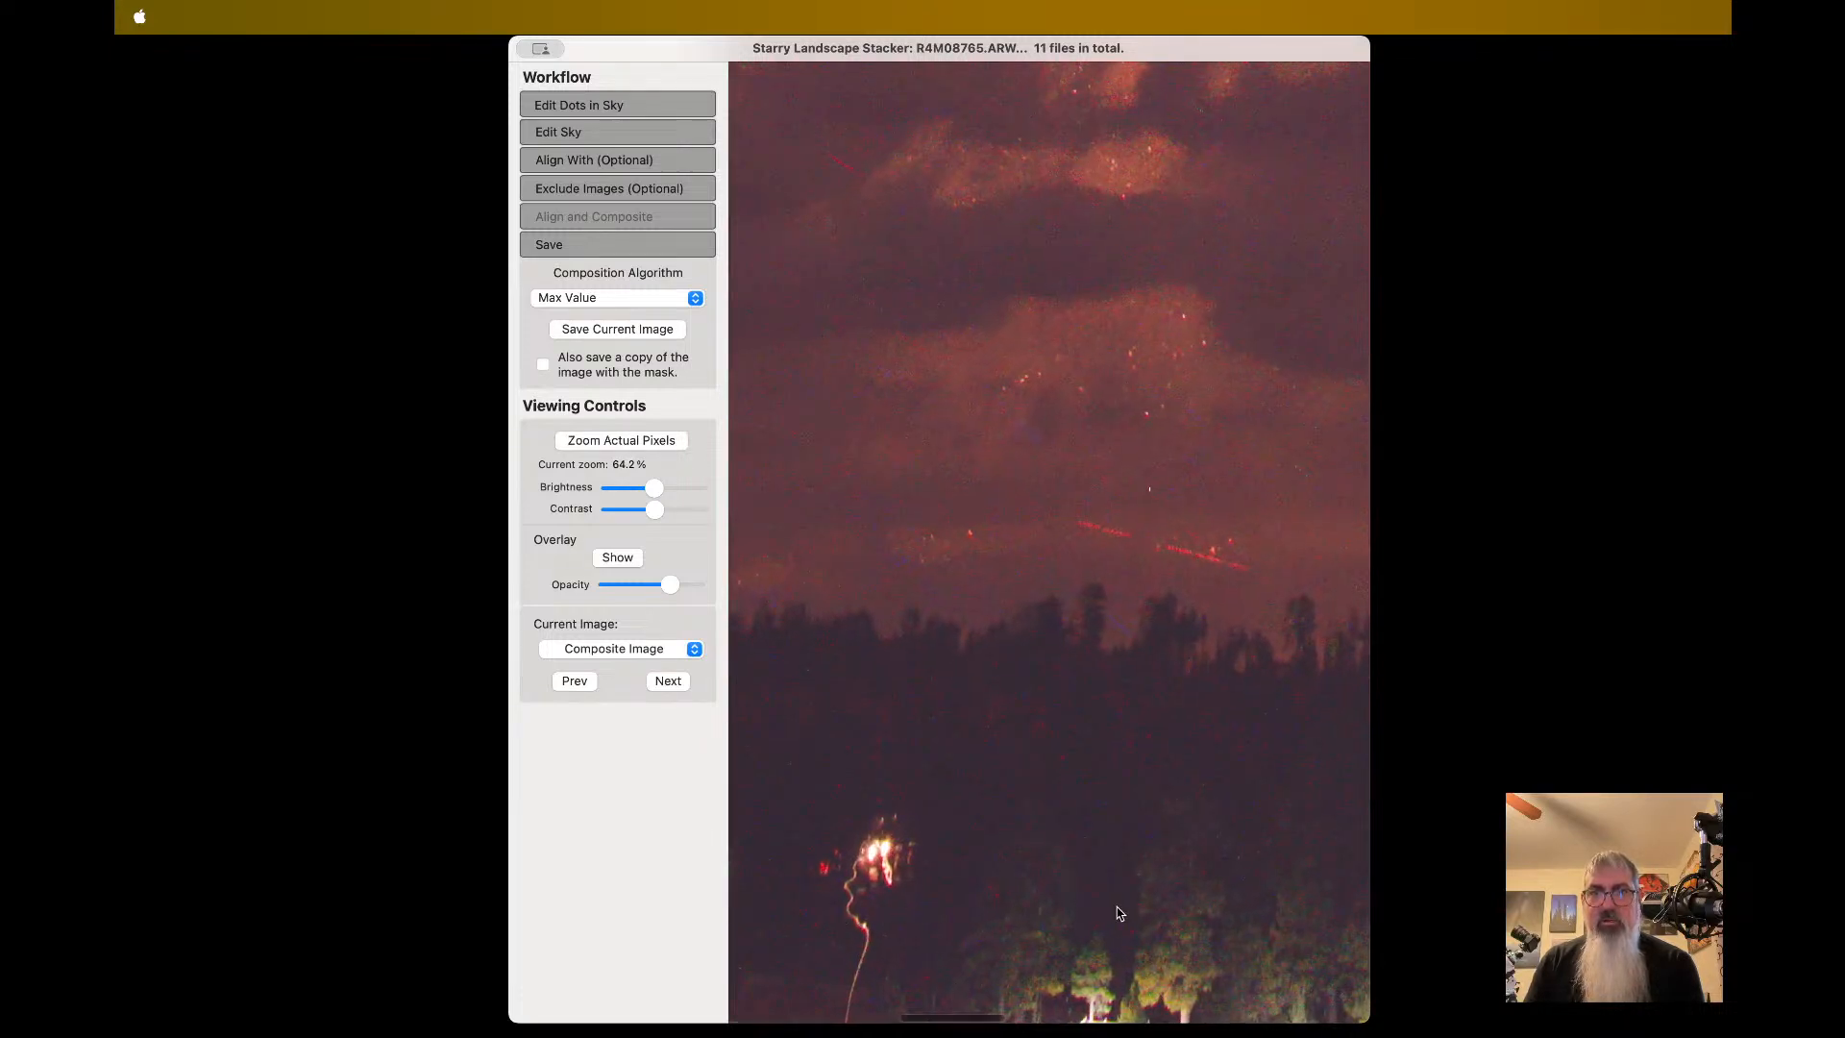
# - Inspect the horizon, bare tree and two tall pines in the Max Value composite for star streaks and blur
pyautogui.scroll(3, 1119, 912)
pyautogui.hscroll(3, 1120, 912)
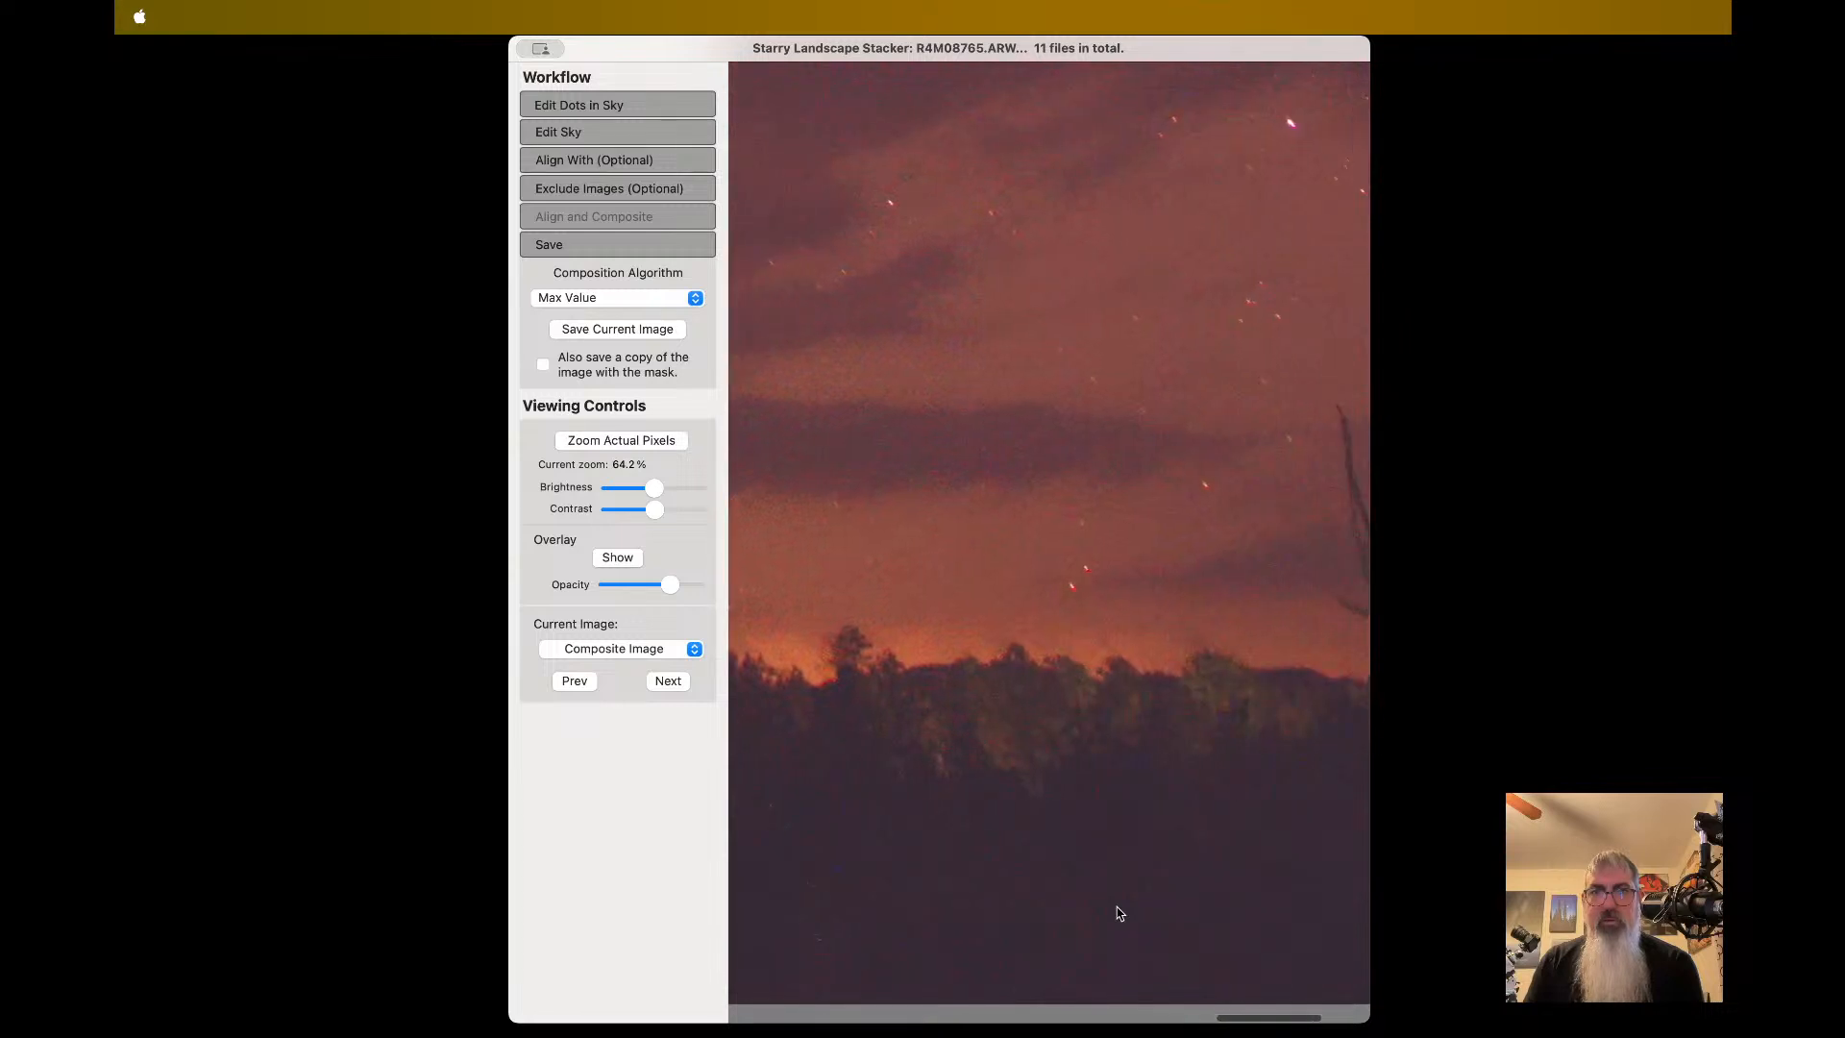
pyautogui.scroll(-2, 1120, 912)
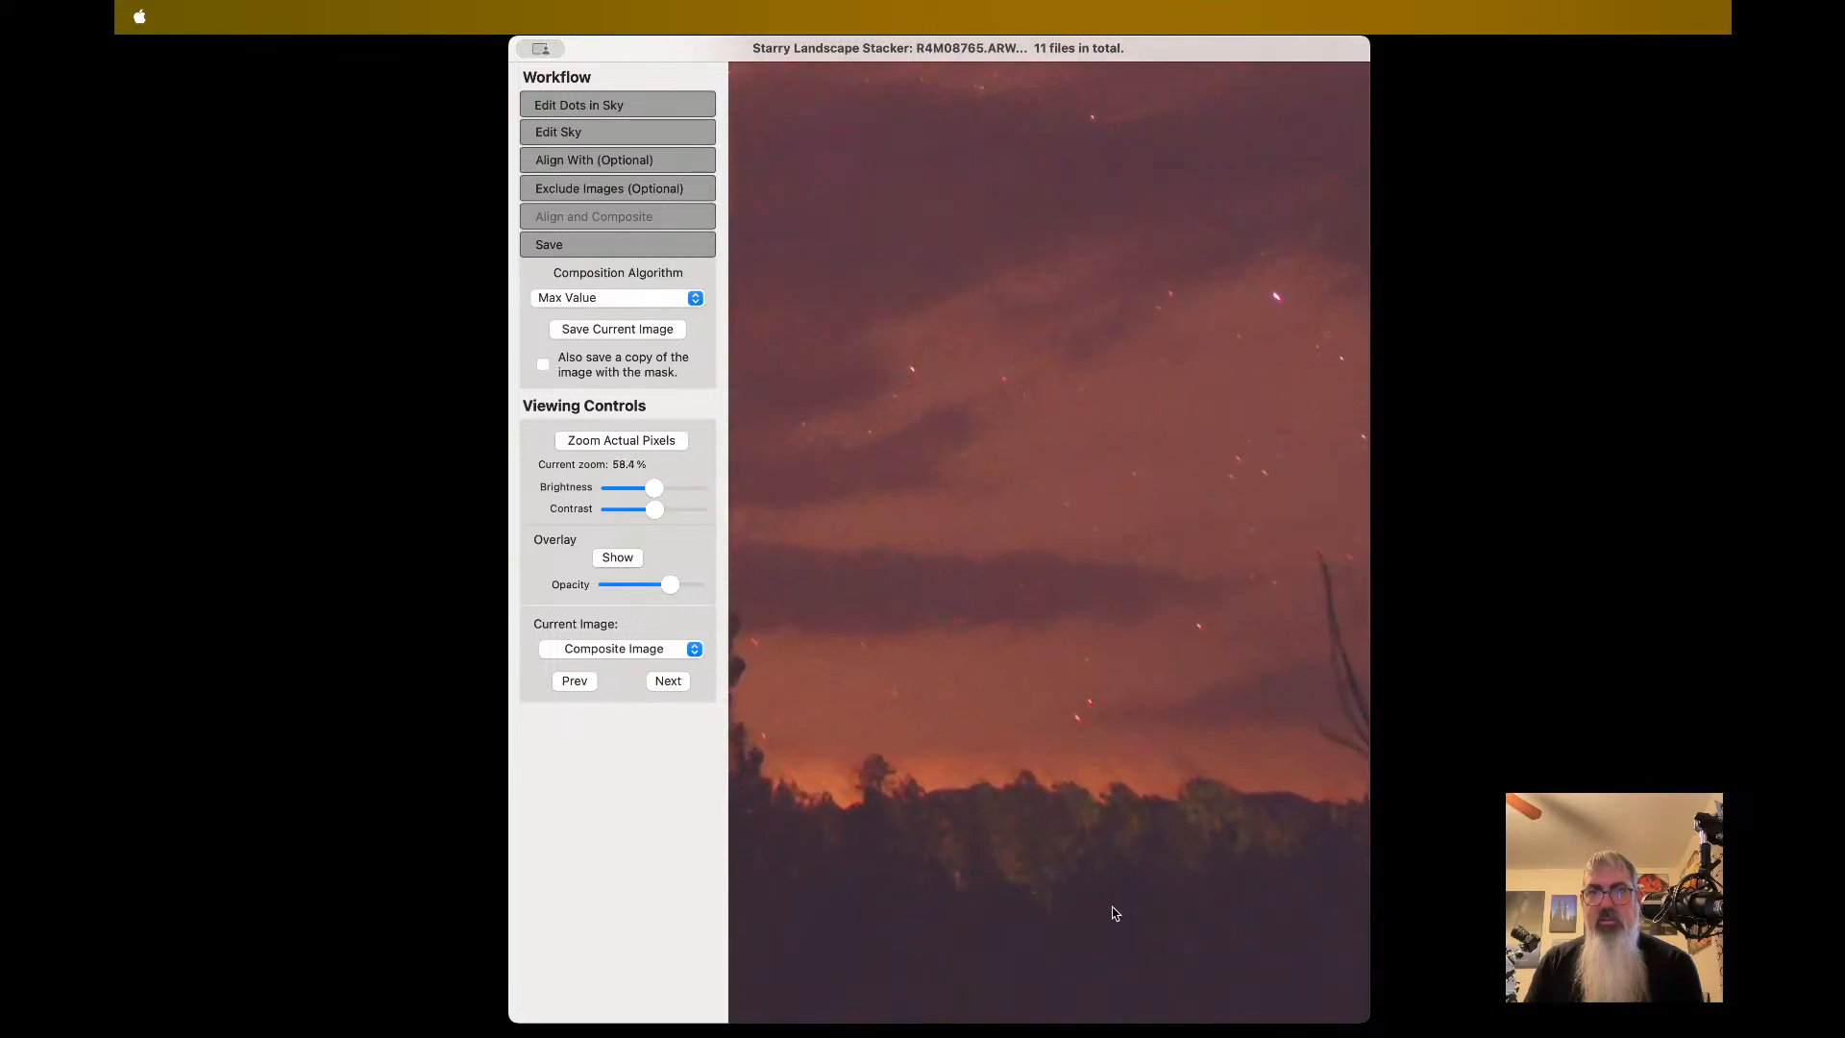
pyautogui.scroll(1, 1114, 912)
pyautogui.hscroll(2, 1114, 913)
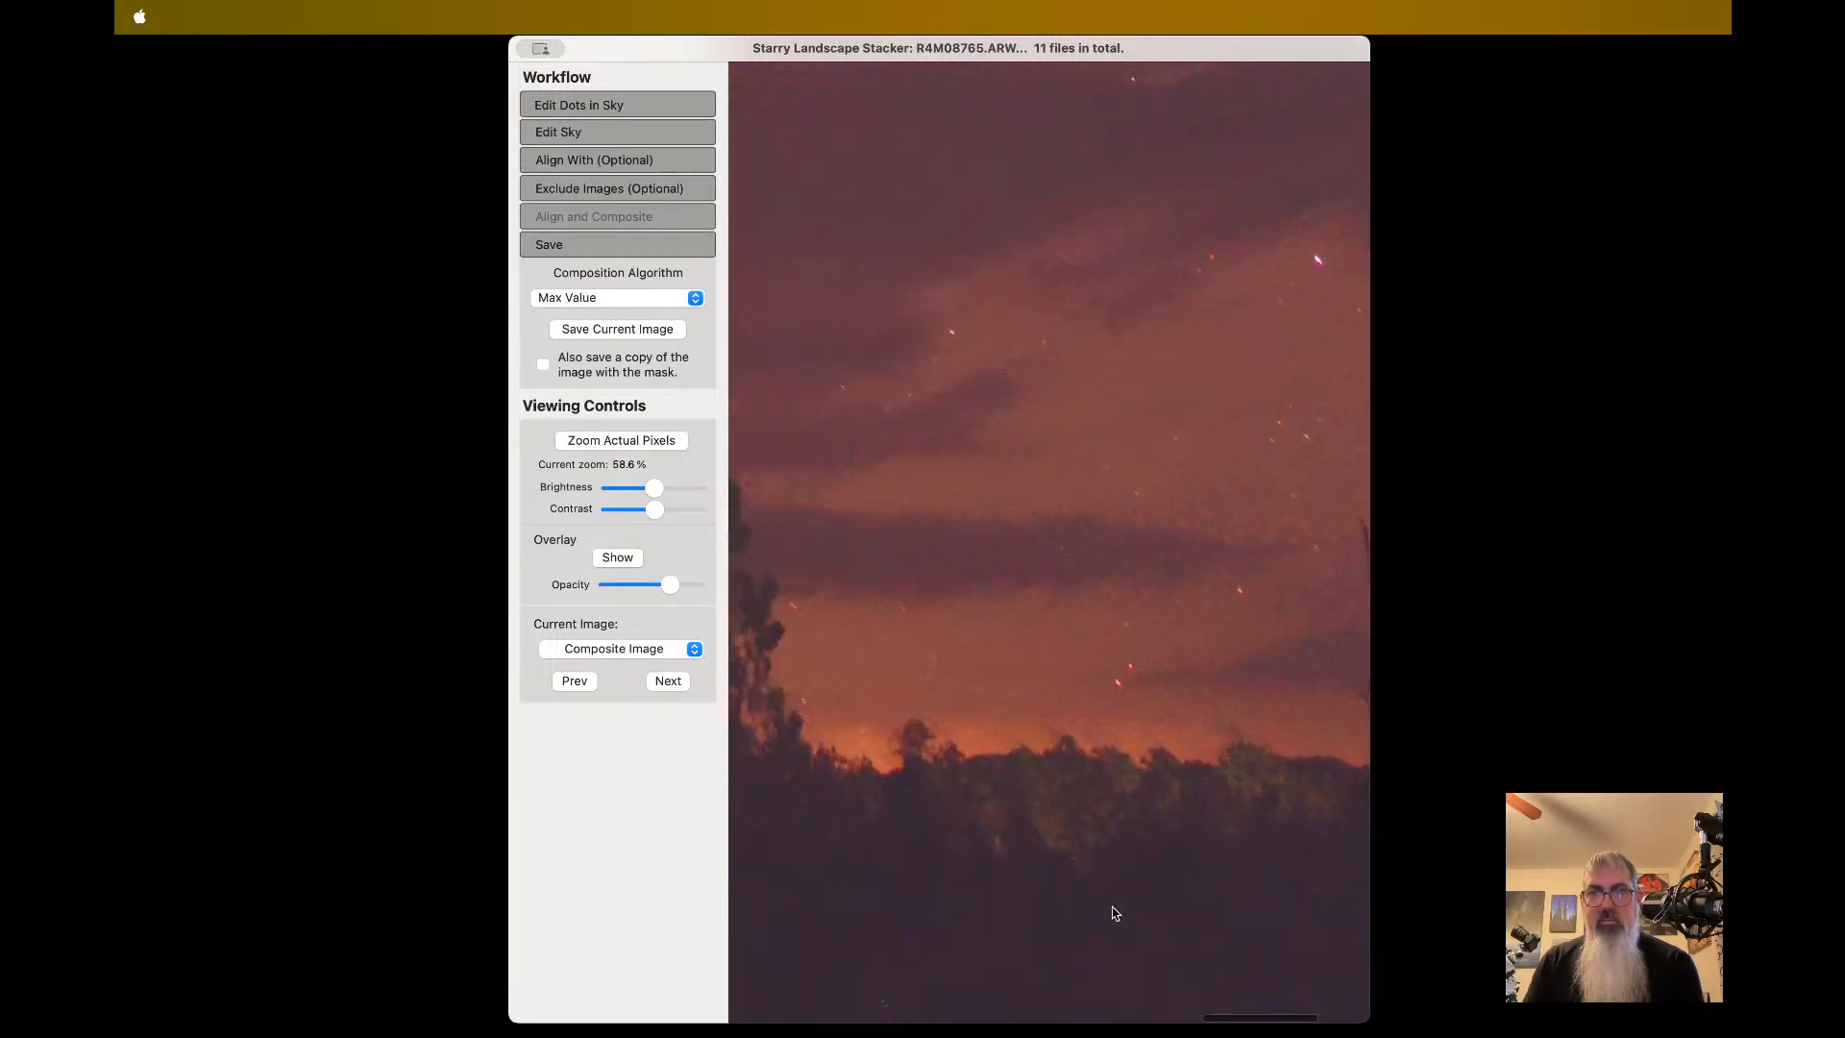
pyautogui.hscroll(-5, 1114, 913)
pyautogui.hscroll(-1, 791, 836)
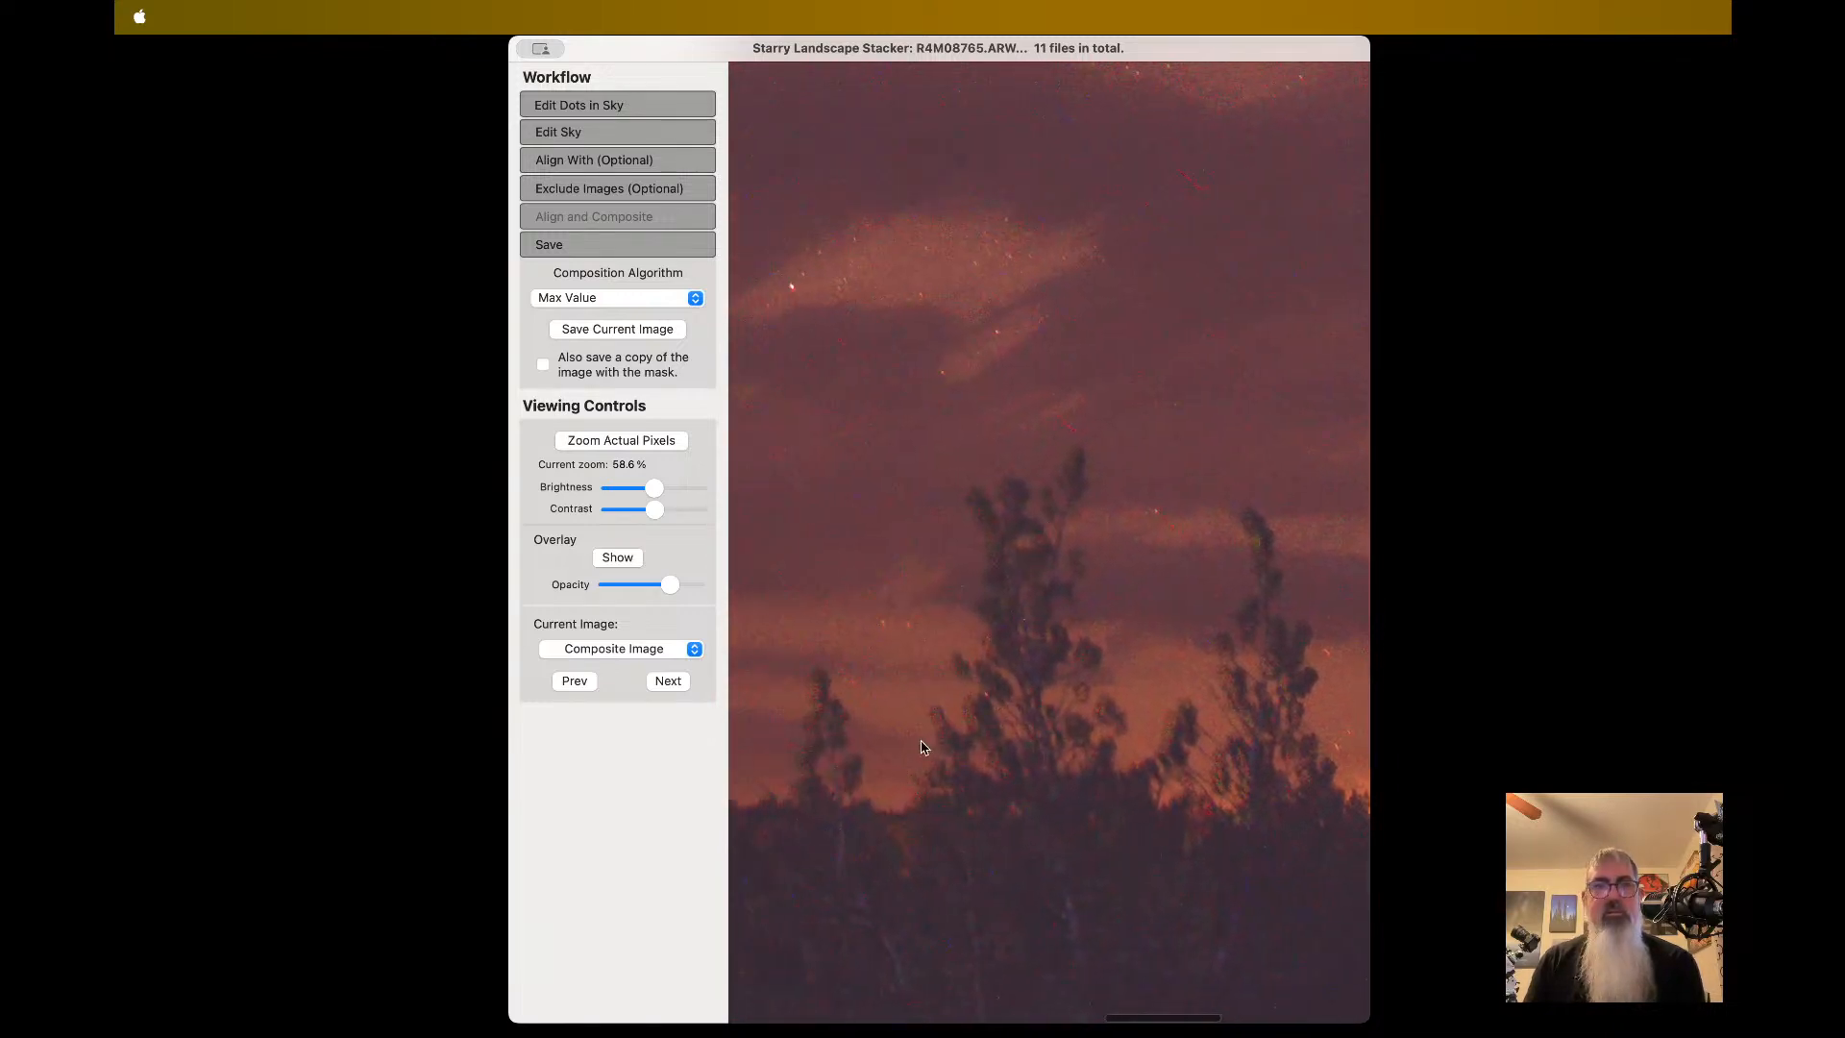
pyautogui.scroll(5, 1101, 652)
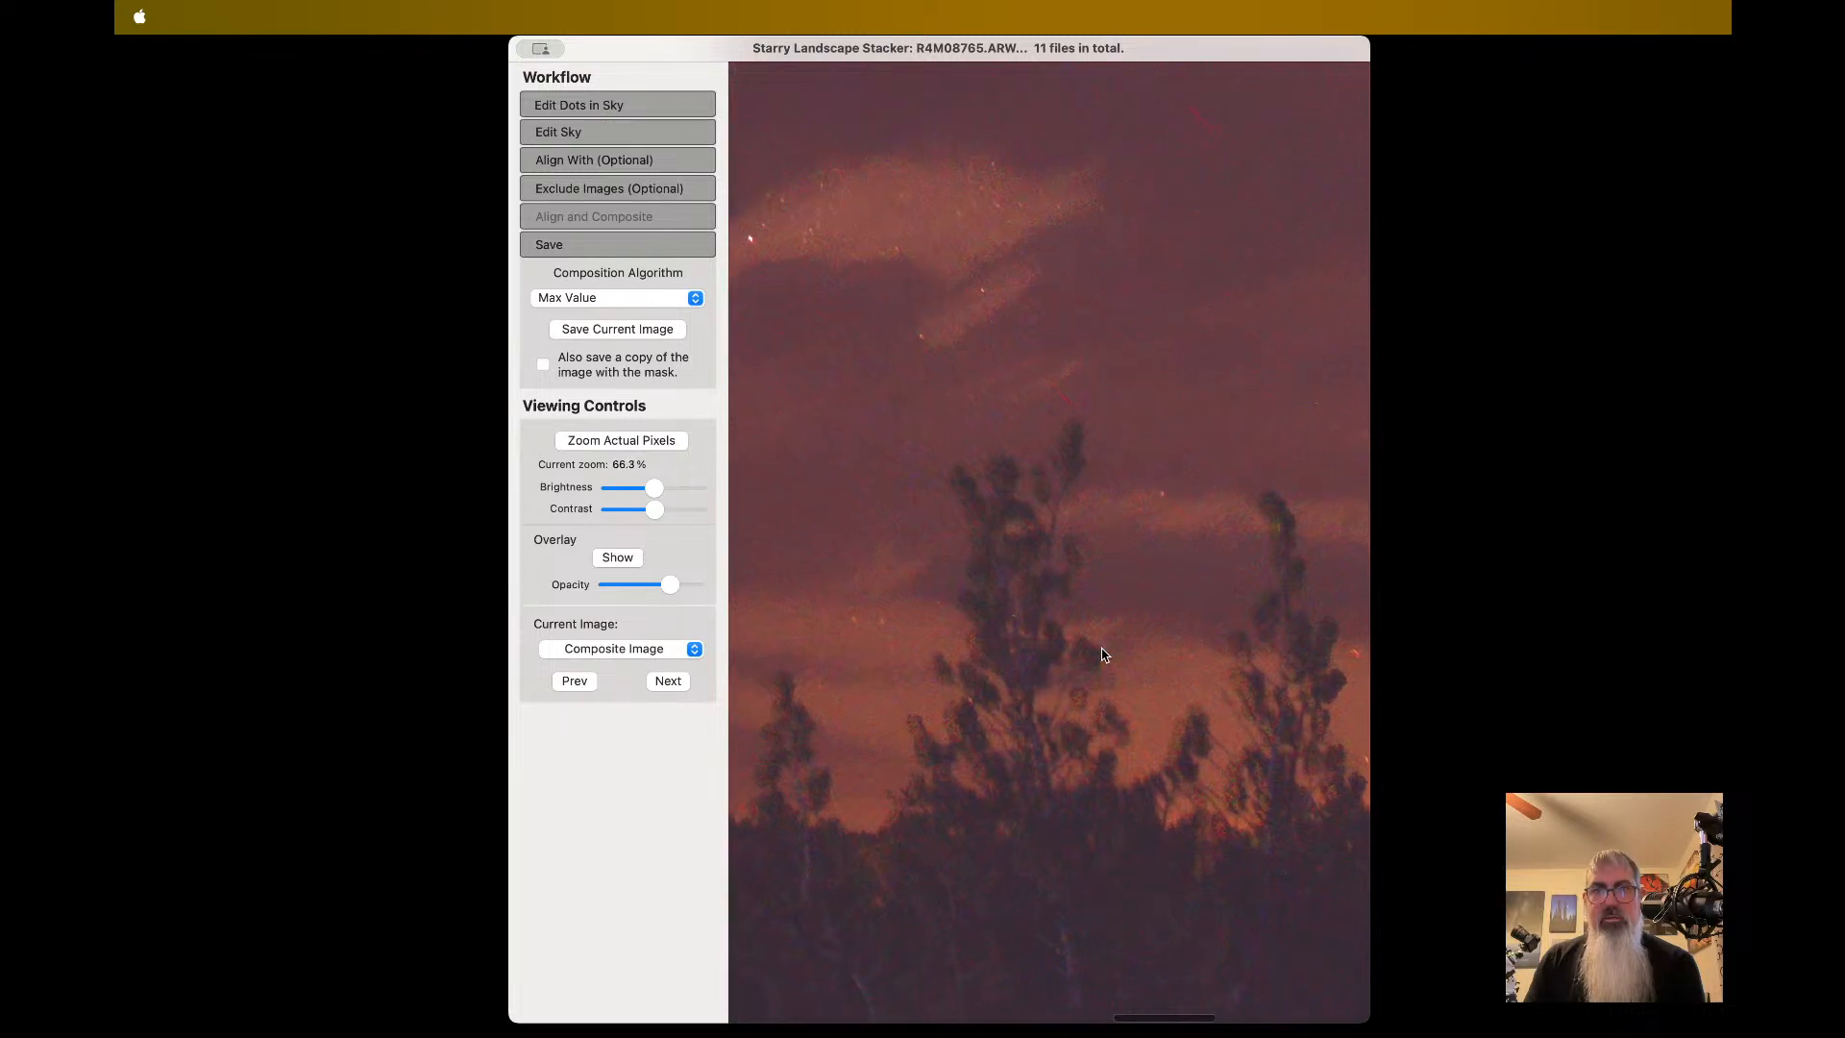
pyautogui.scroll(-3, 1101, 652)
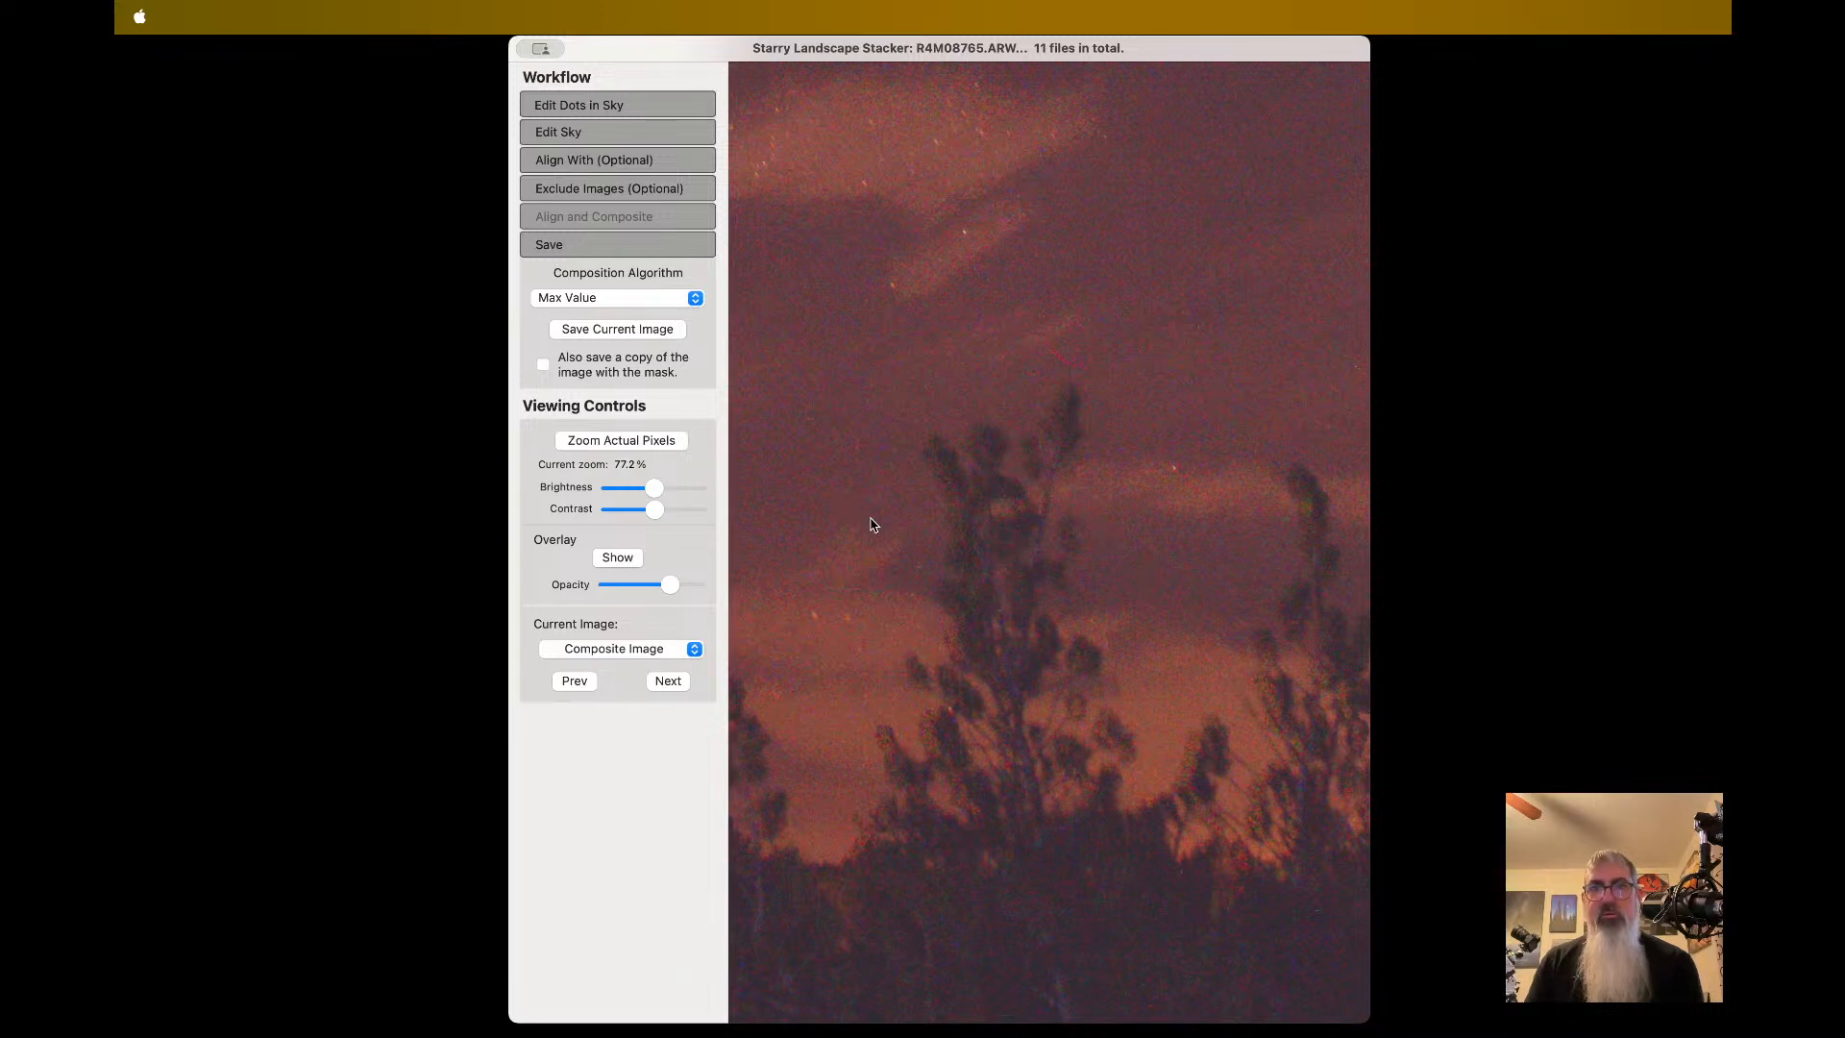
pyautogui.scroll(-4, 941, 658)
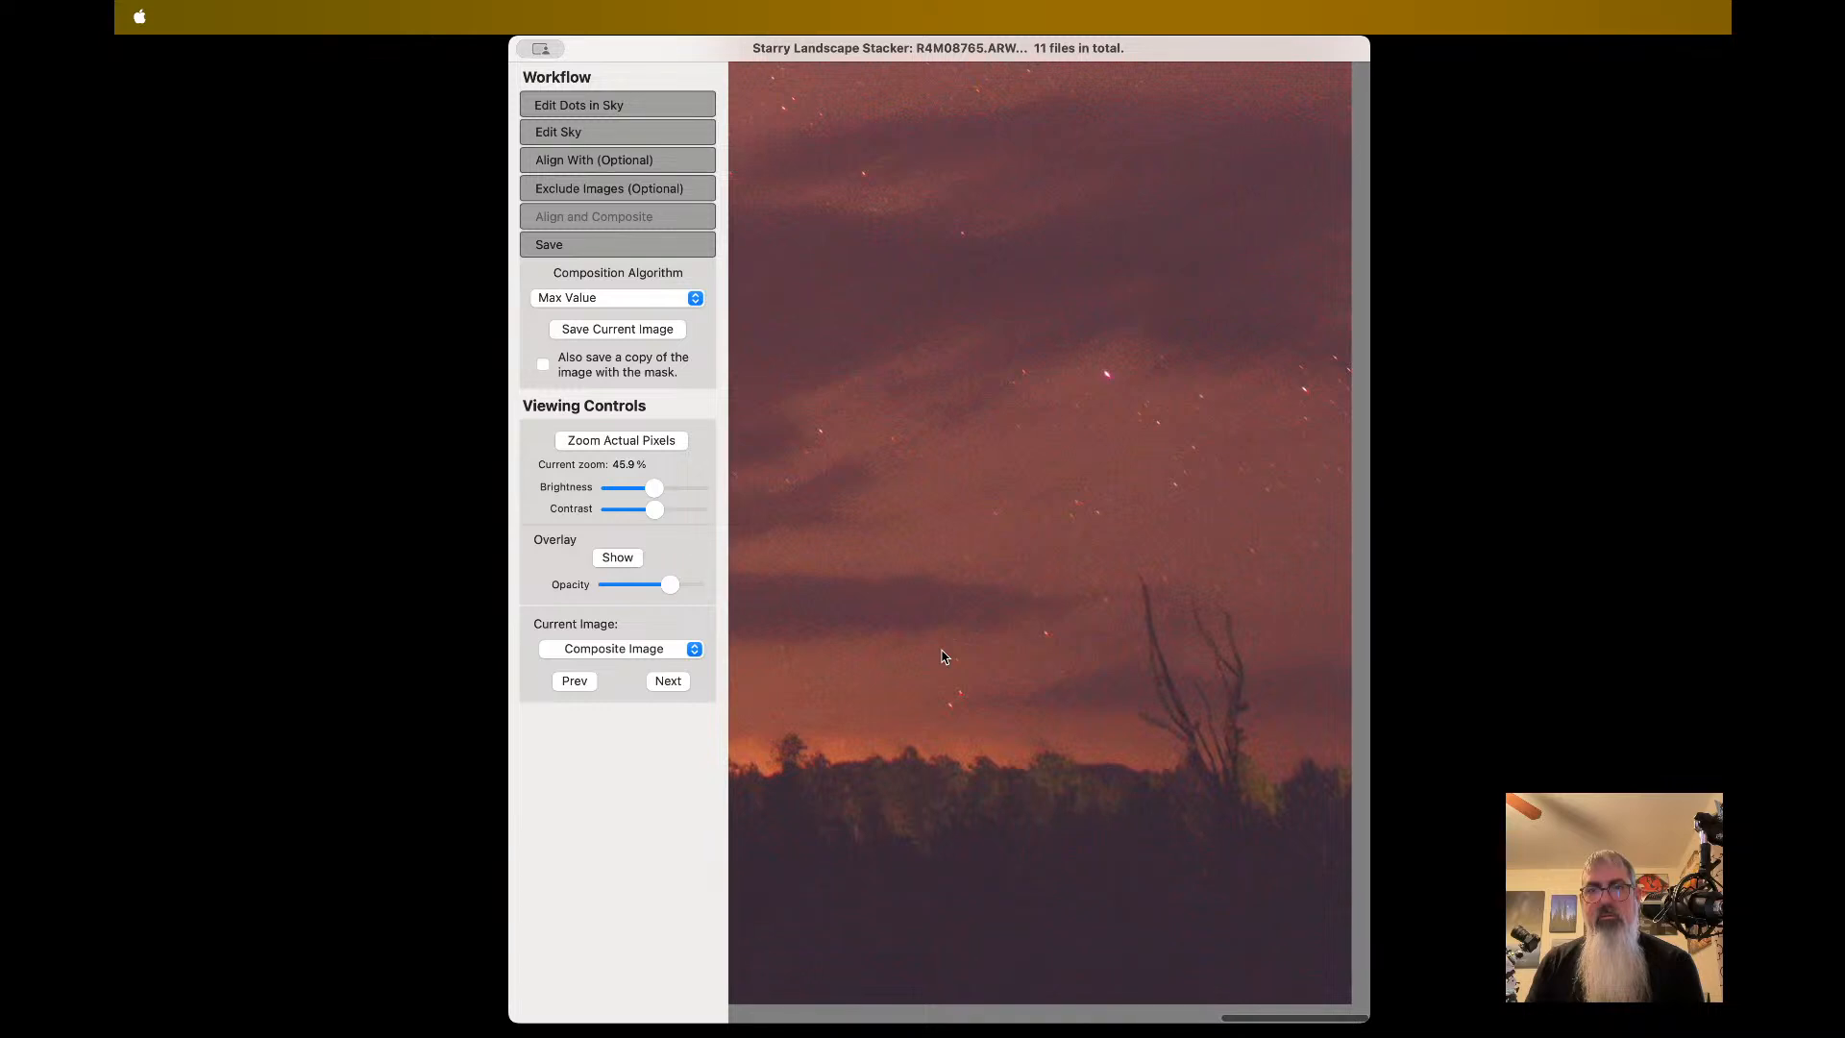
pyautogui.hscroll(-5, 941, 657)
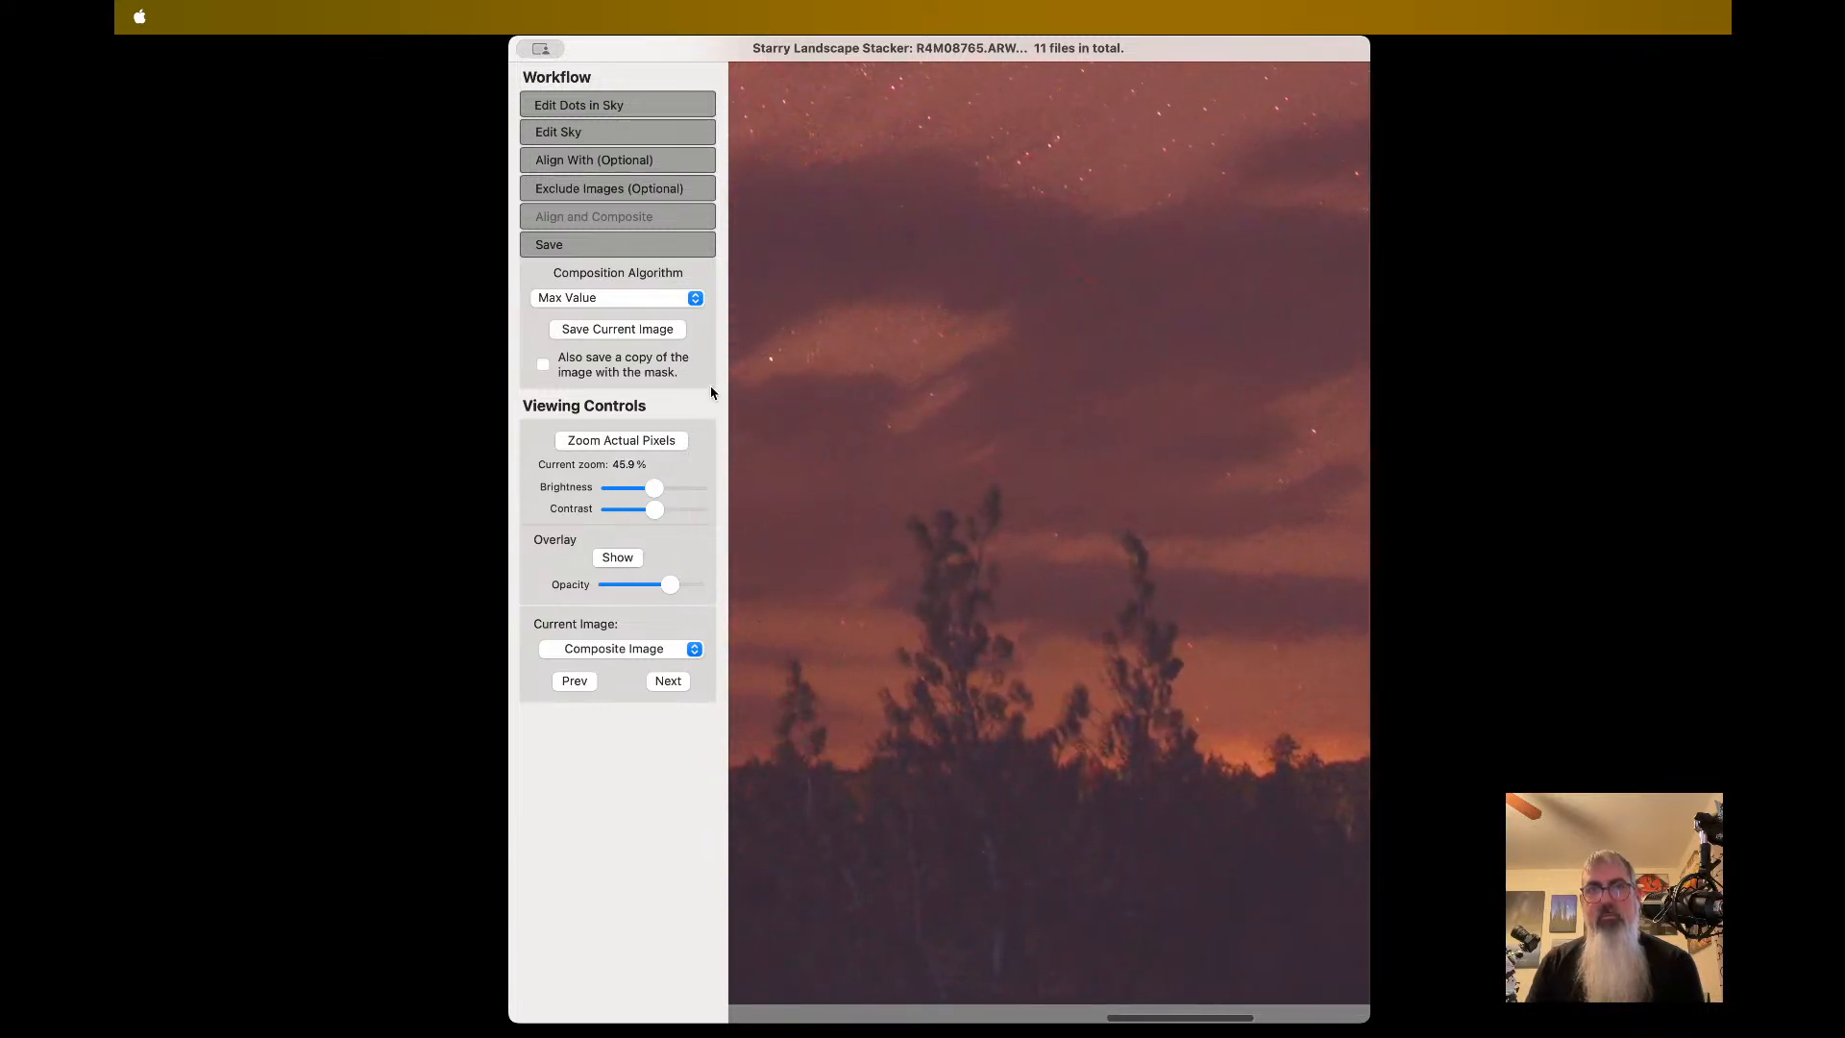
# - Try the Min Value composition algorithm and look over the whole sky and the horizon trees
pyautogui.click(695, 298)
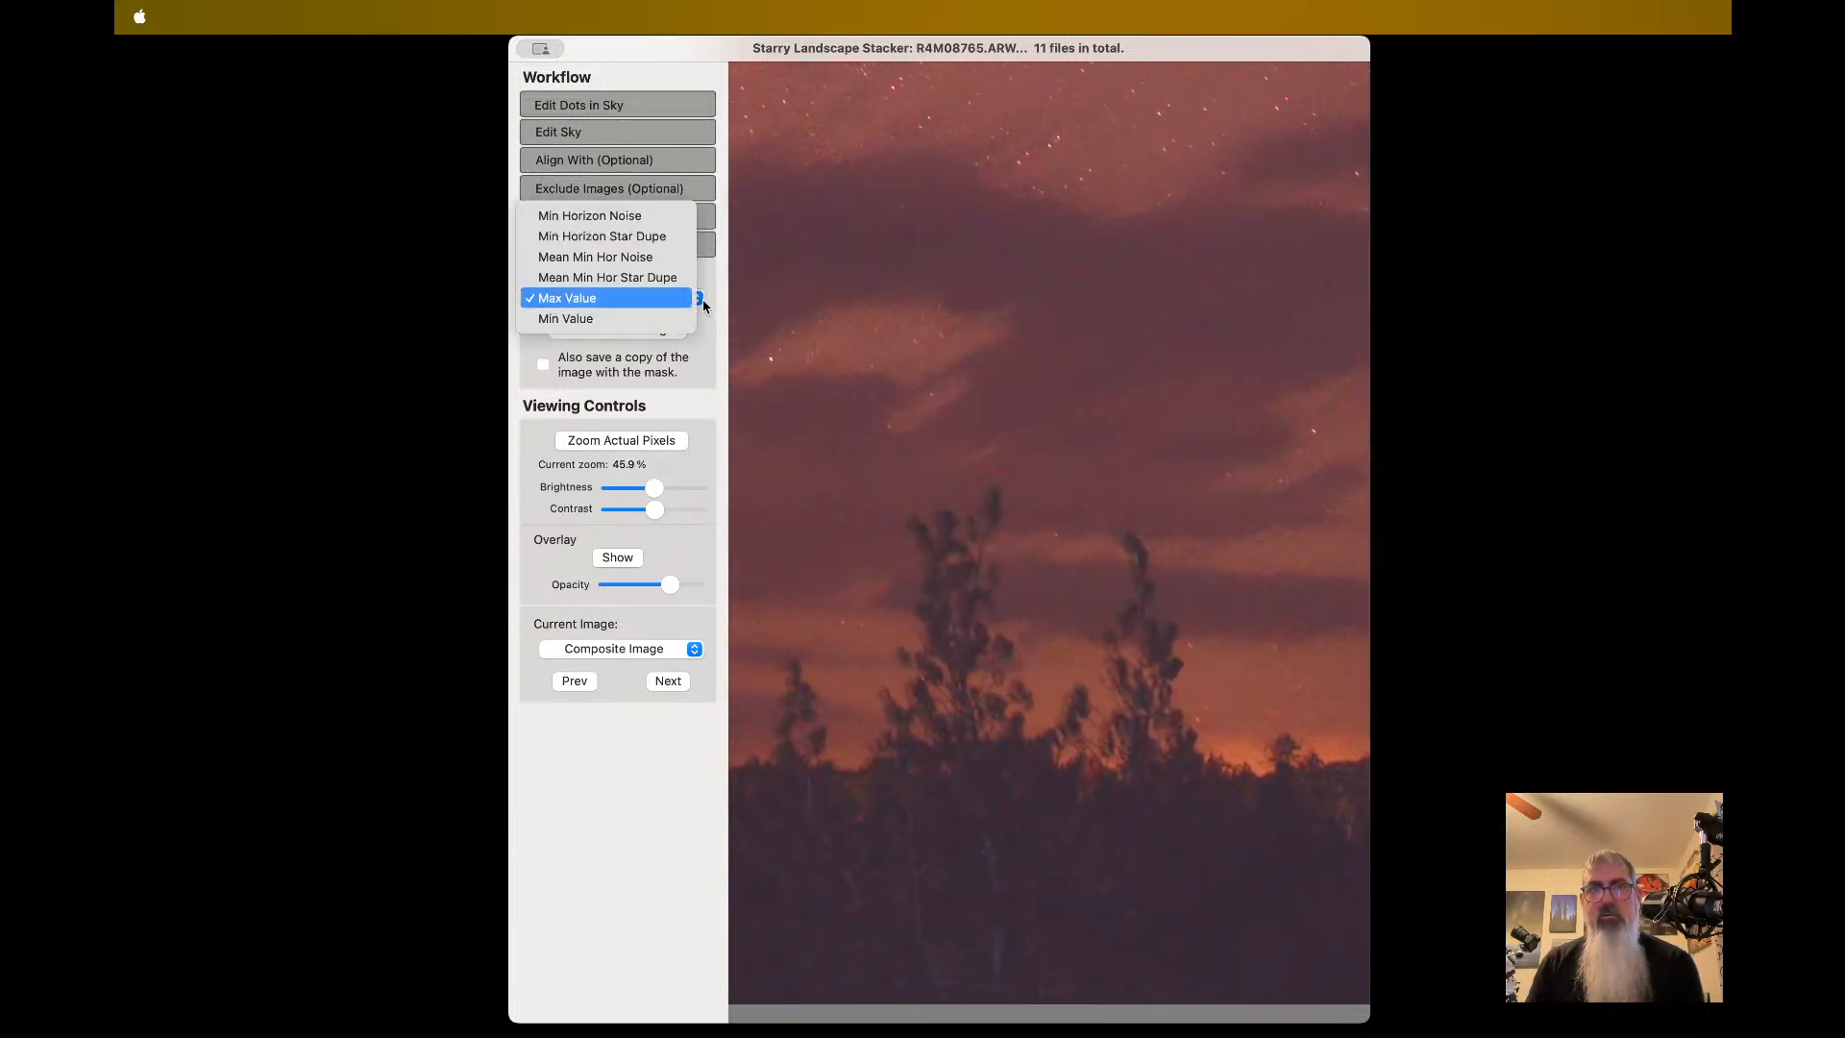
pyautogui.click(660, 323)
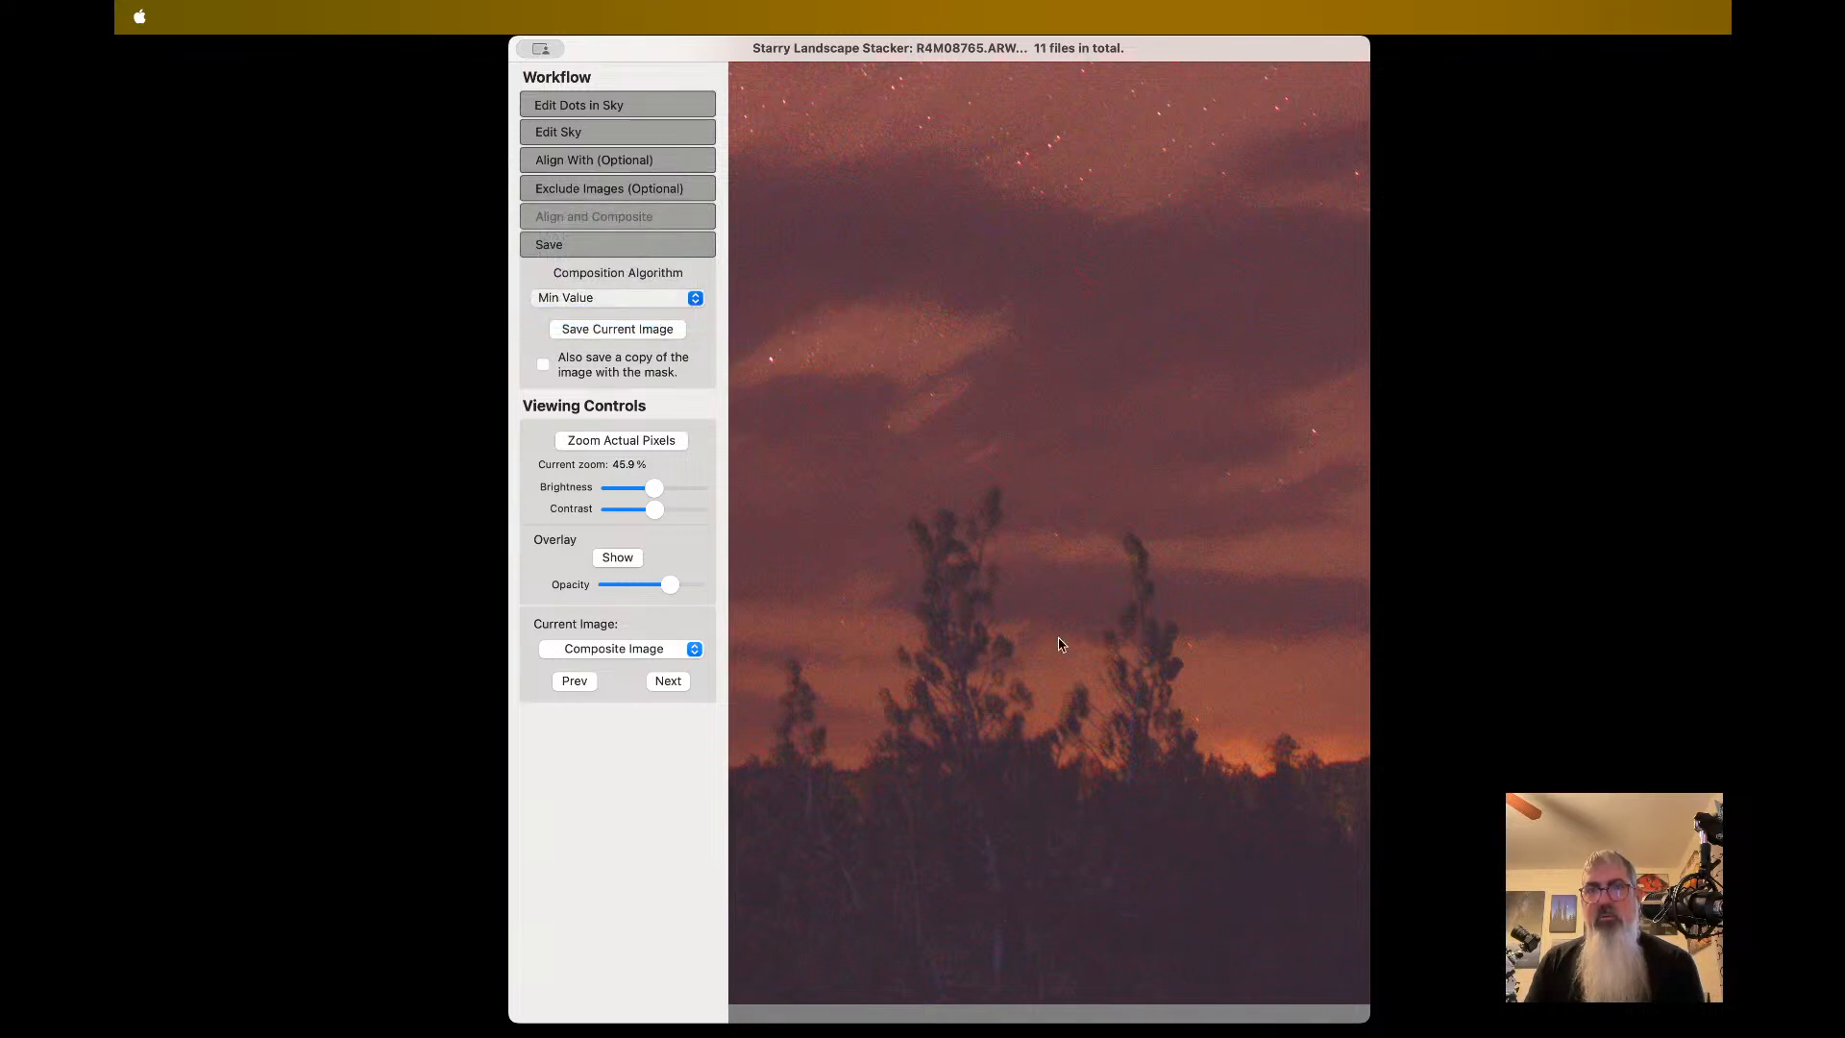
pyautogui.scroll(-8, 1149, 691)
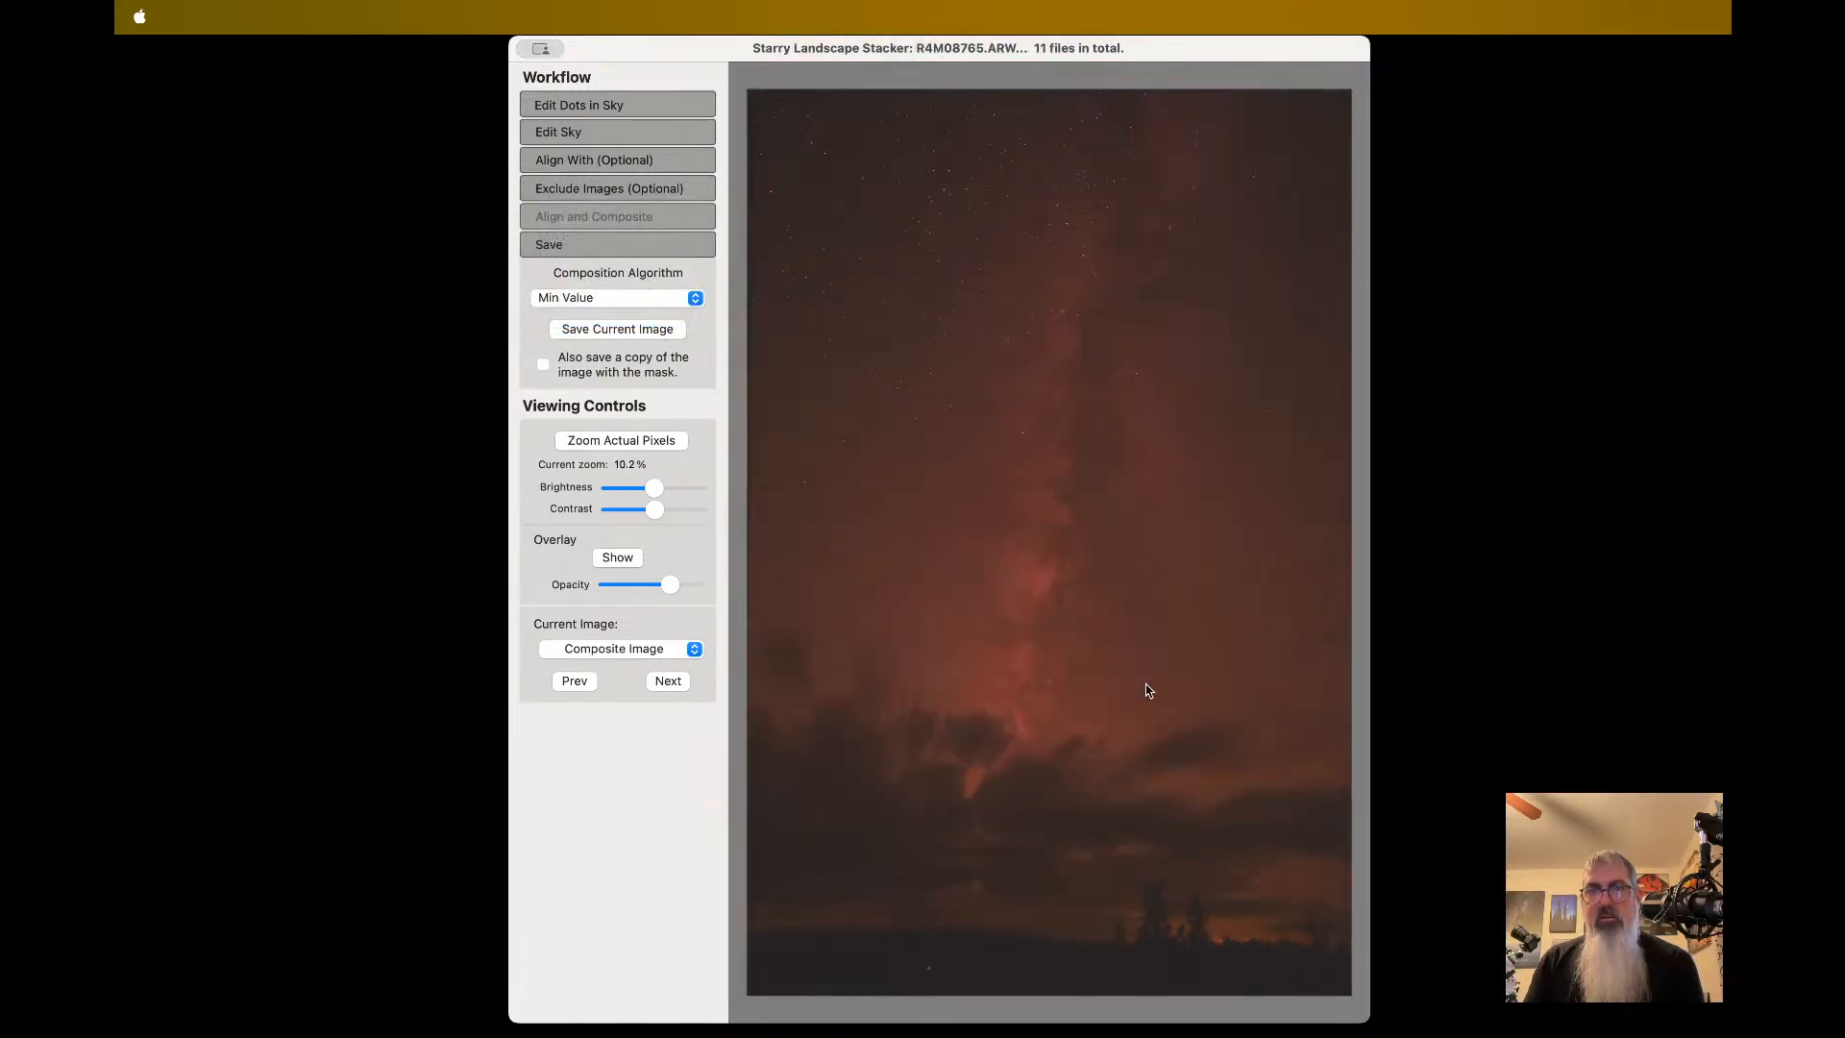
pyautogui.scroll(4, 1148, 691)
pyautogui.scroll(-5, 1149, 690)
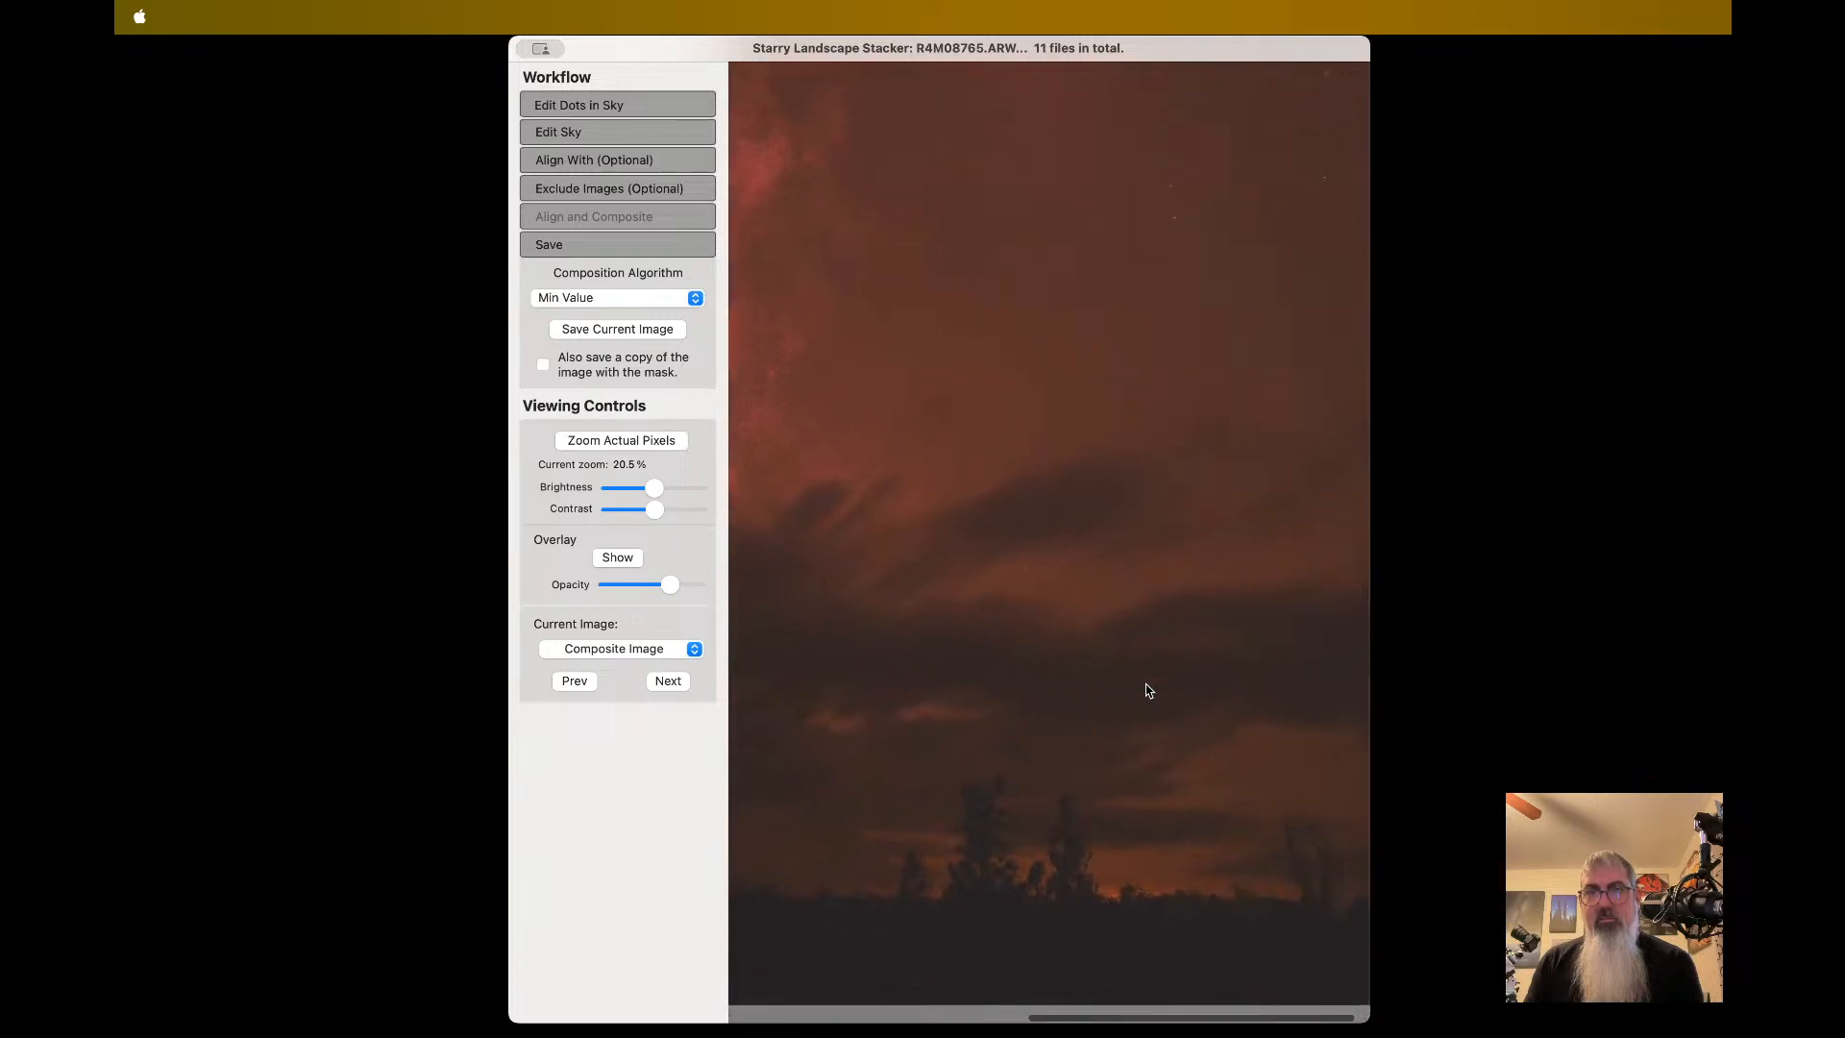
# - Try the Mean Min Hor Noise composition algorithm and examine the bare tree's branches up close
pyautogui.click(685, 303)
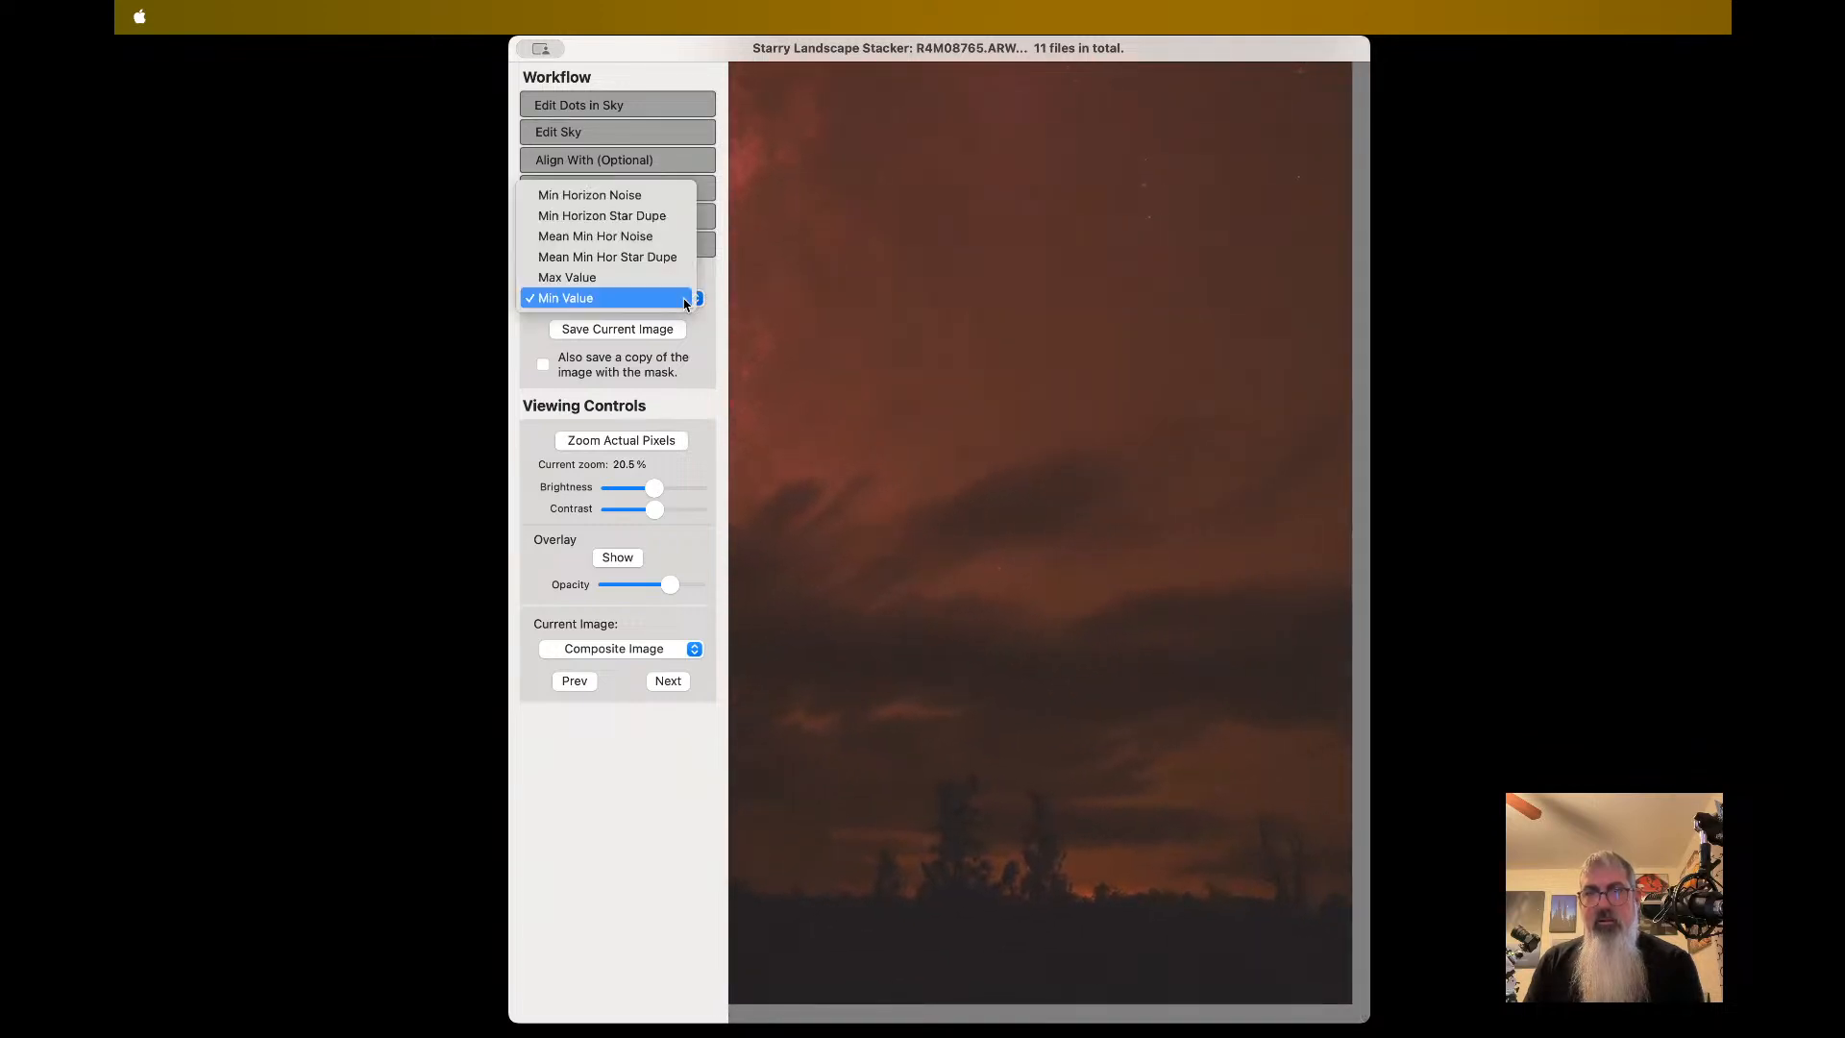
pyautogui.click(637, 240)
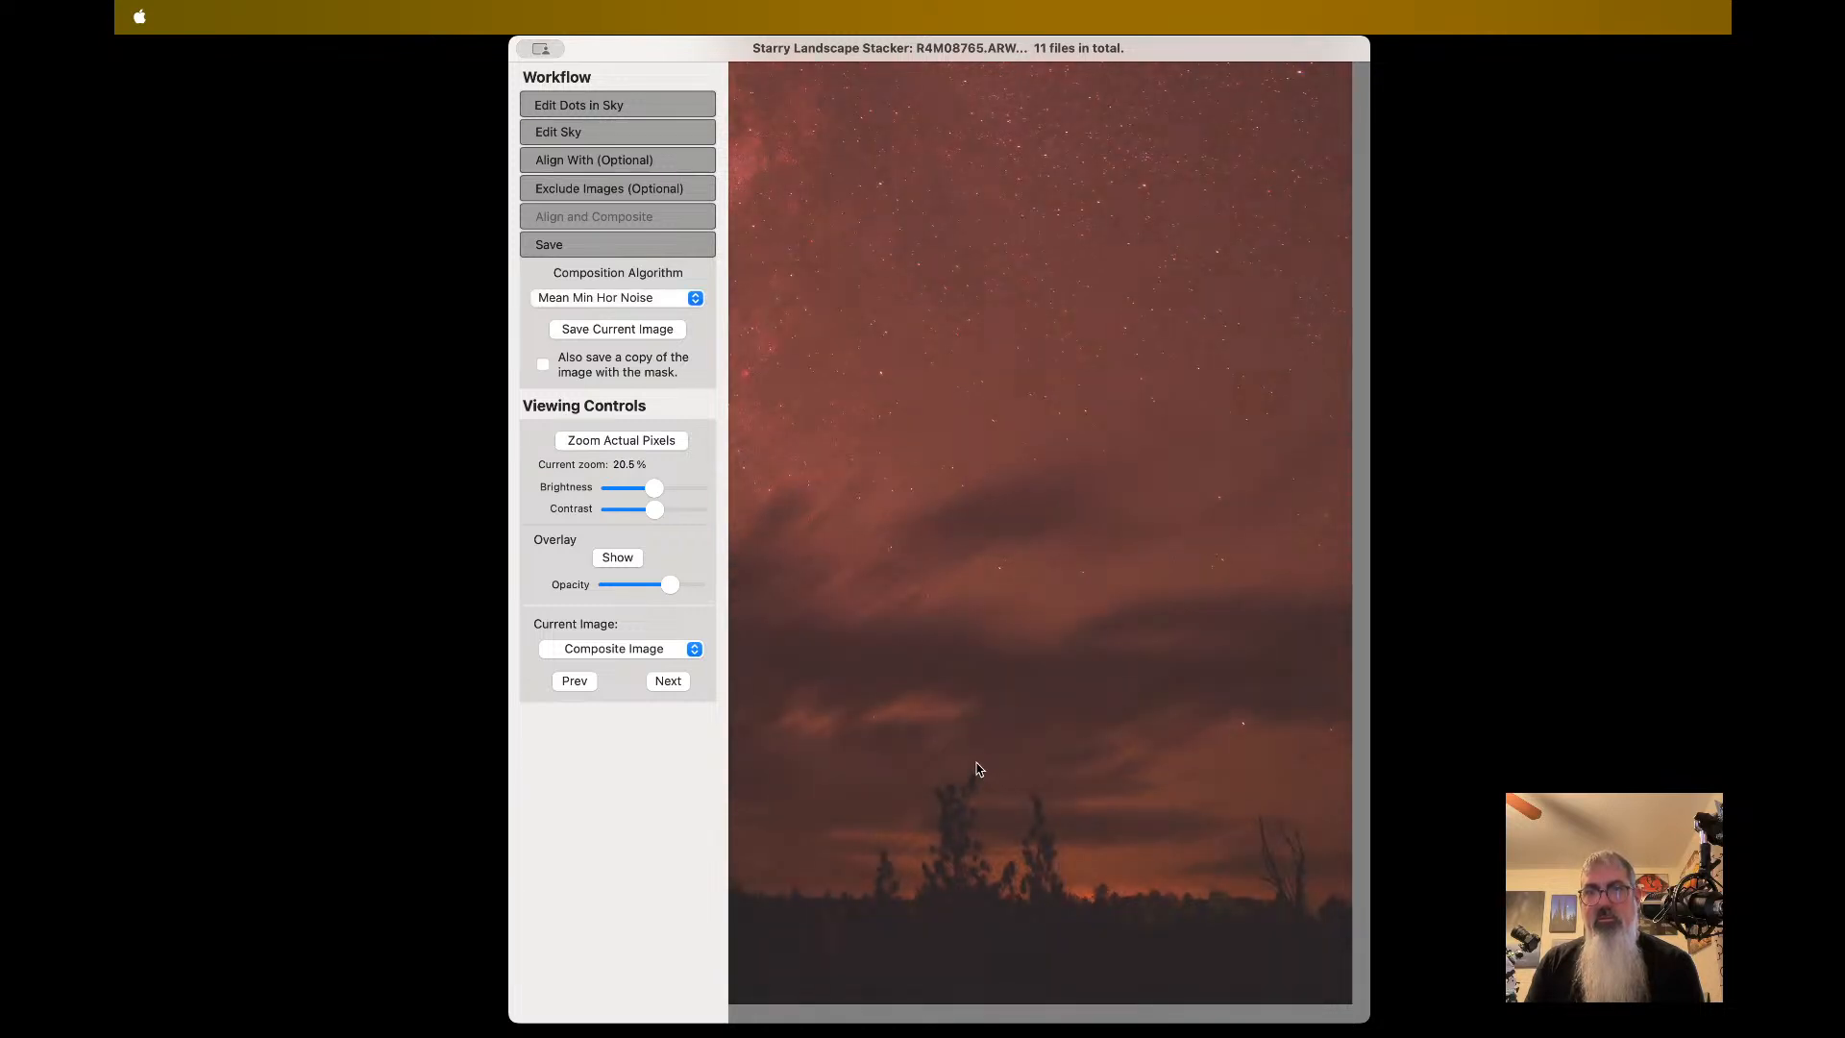
pyautogui.scroll(5, 1144, 684)
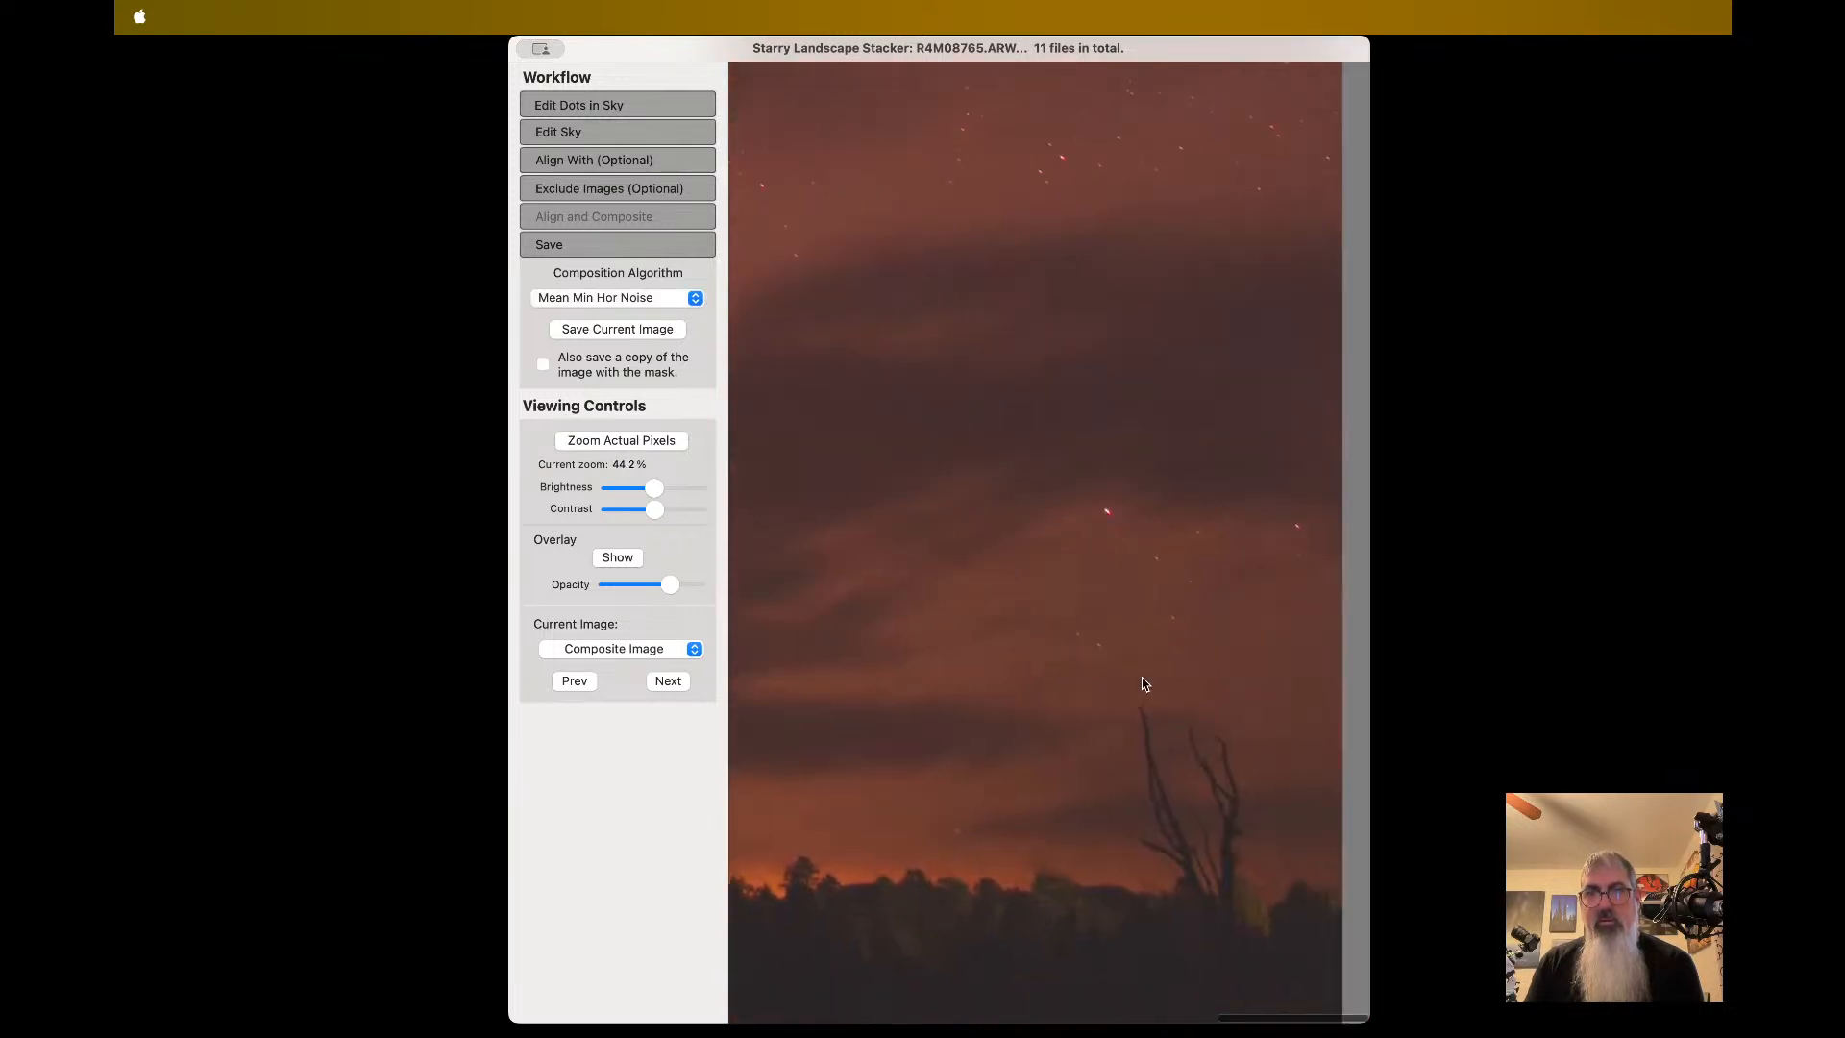
pyautogui.scroll(8, 1143, 684)
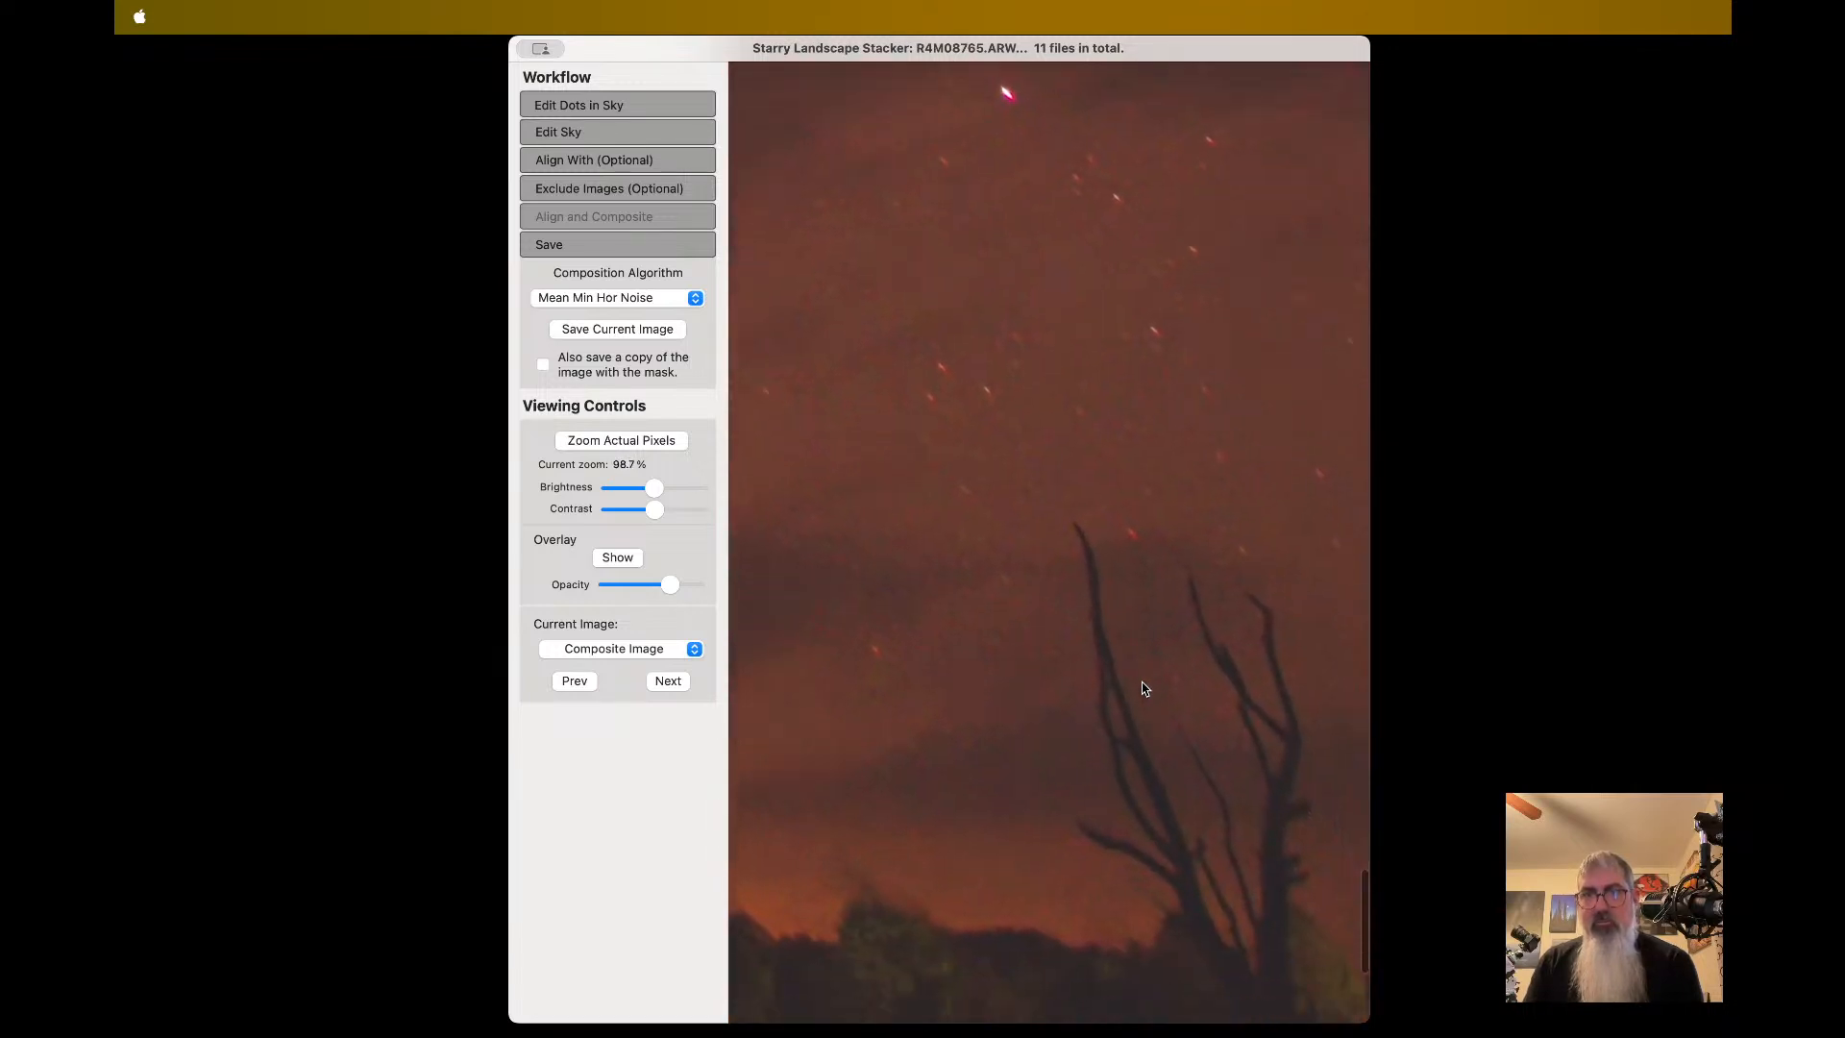
pyautogui.scroll(2, 1143, 689)
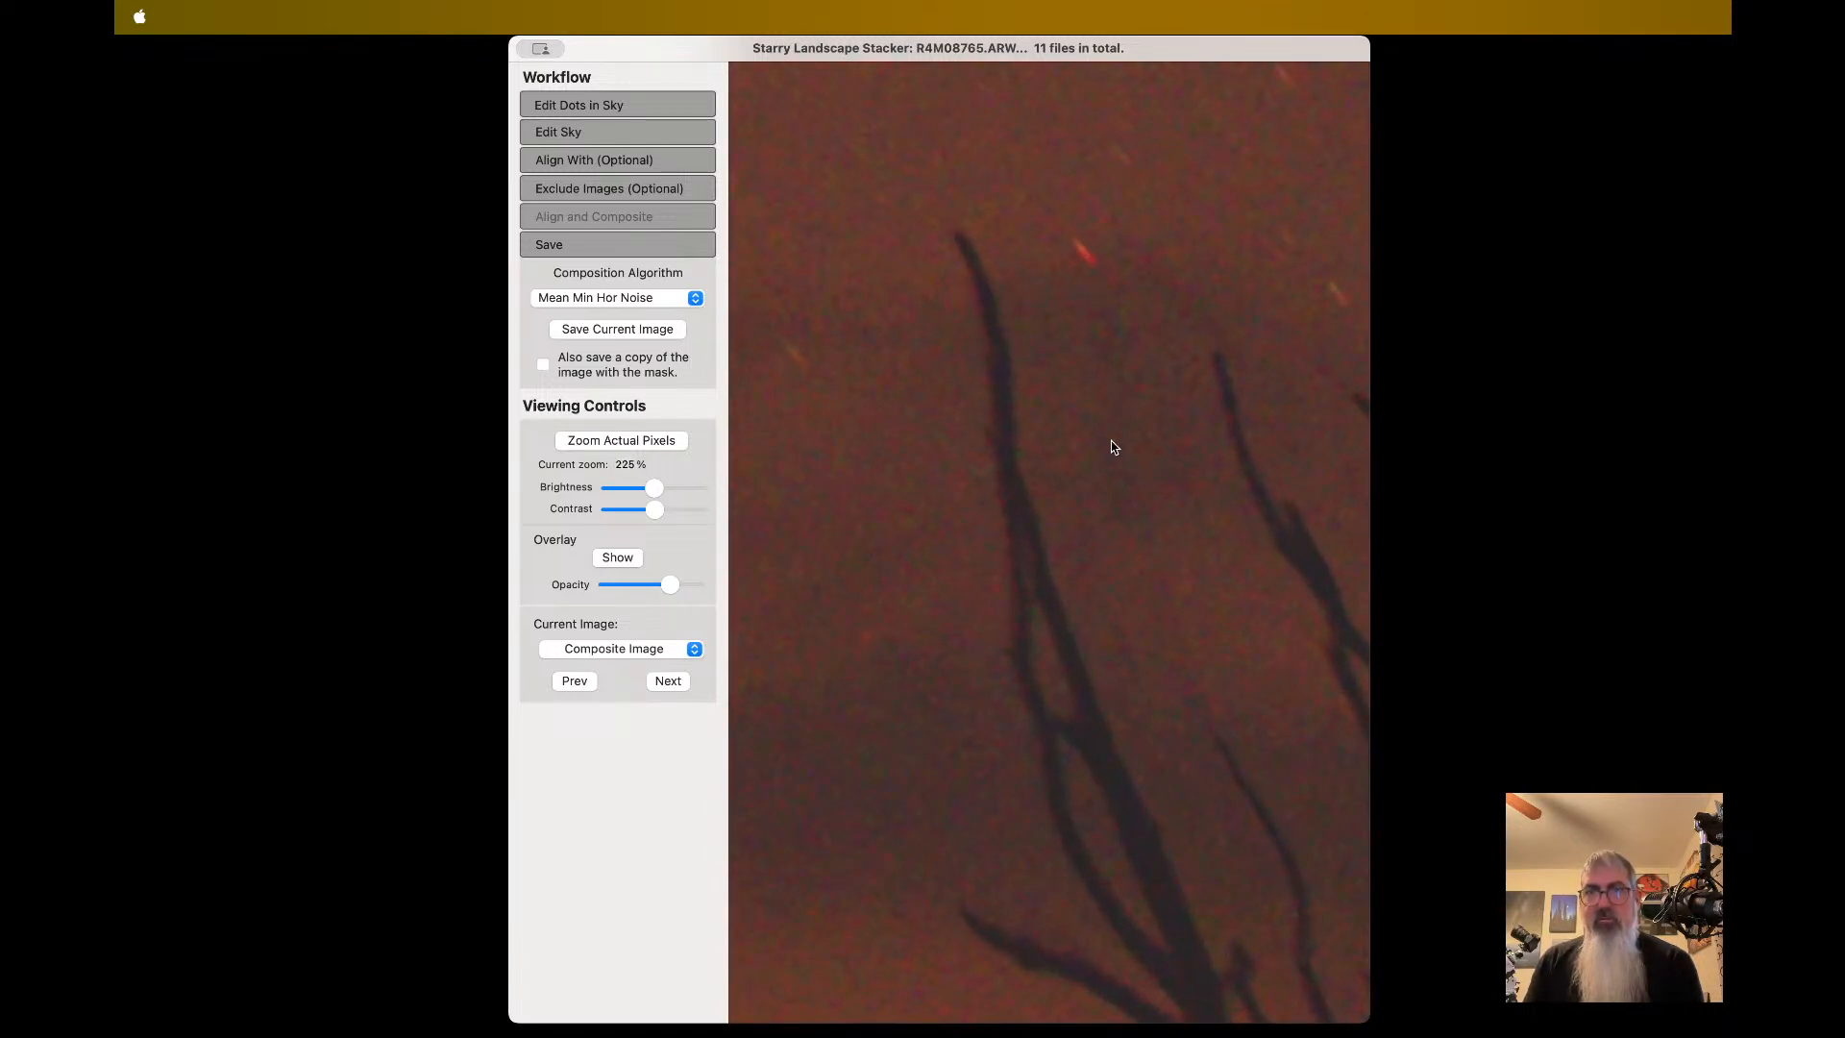
pyautogui.scroll(-15, 1110, 468)
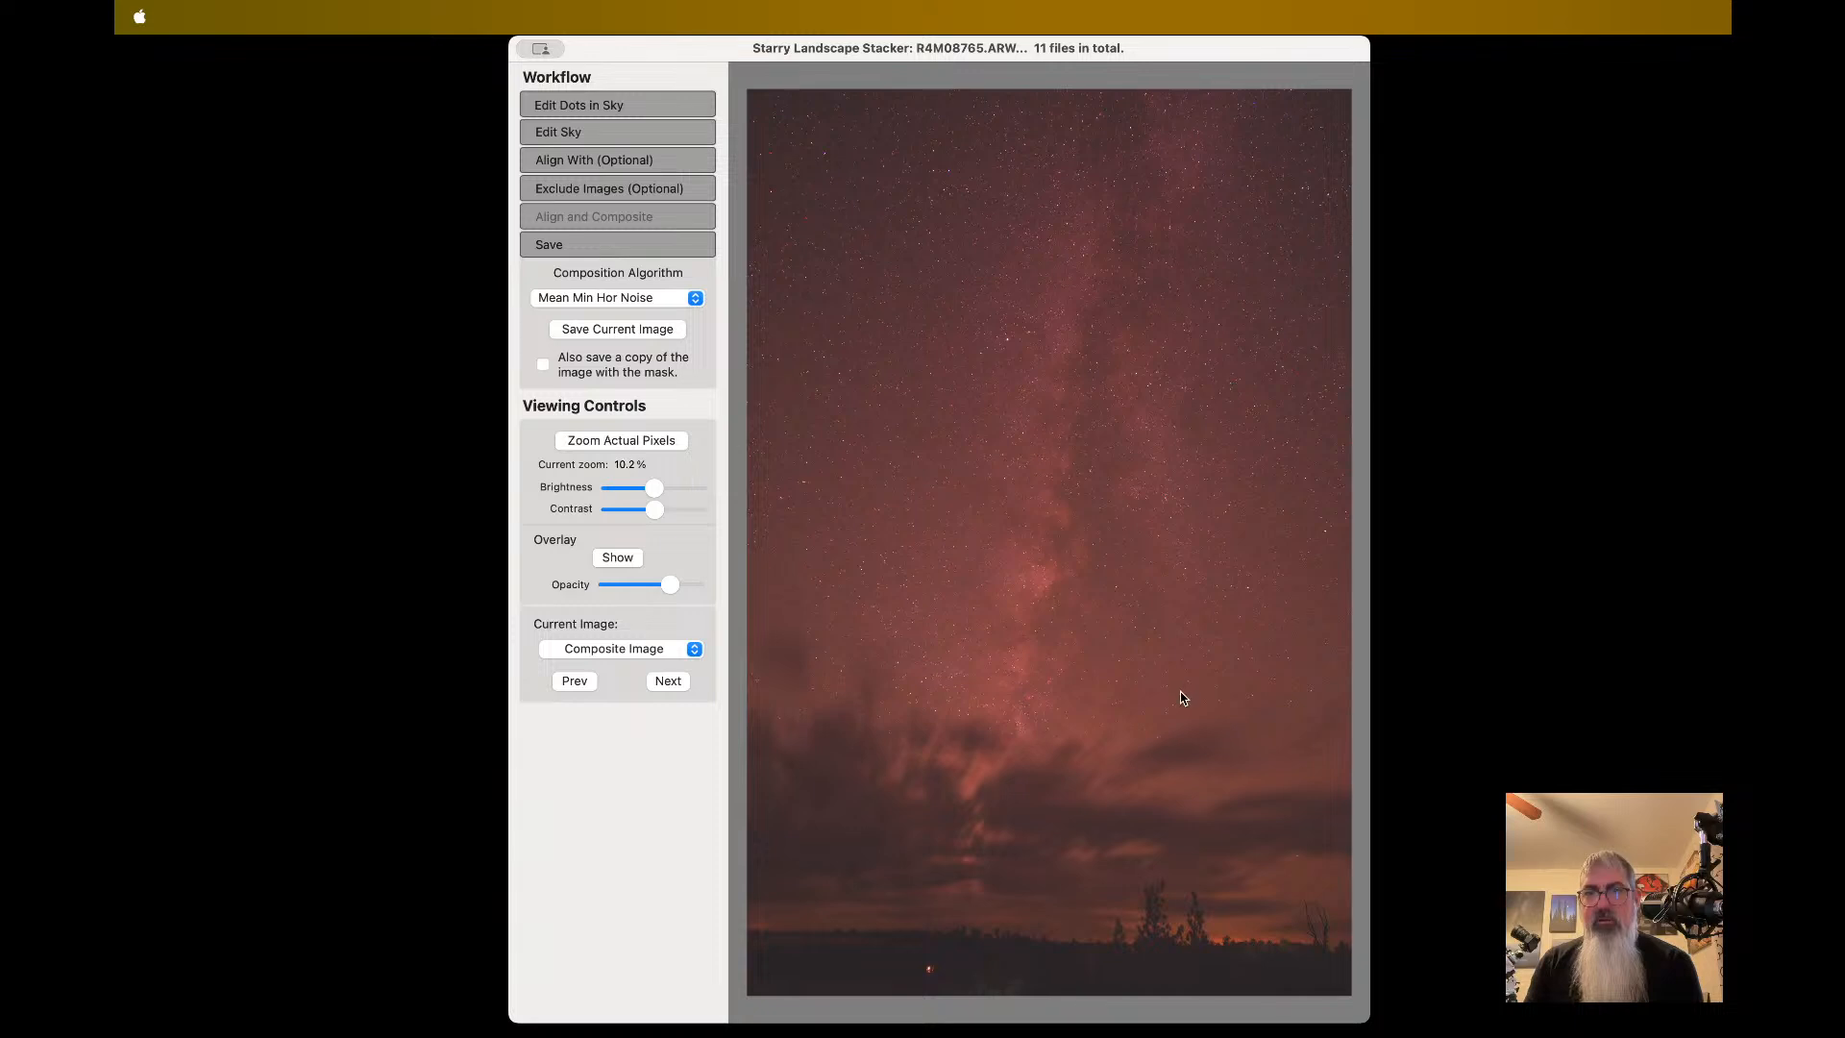
# - Inspect the tall pines and the distant treeline in the Mean Min Hor Noise composite
pyautogui.scroll(10, 1233, 914)
pyautogui.scroll(1, 1245, 902)
pyautogui.hscroll(-6, 1190, 902)
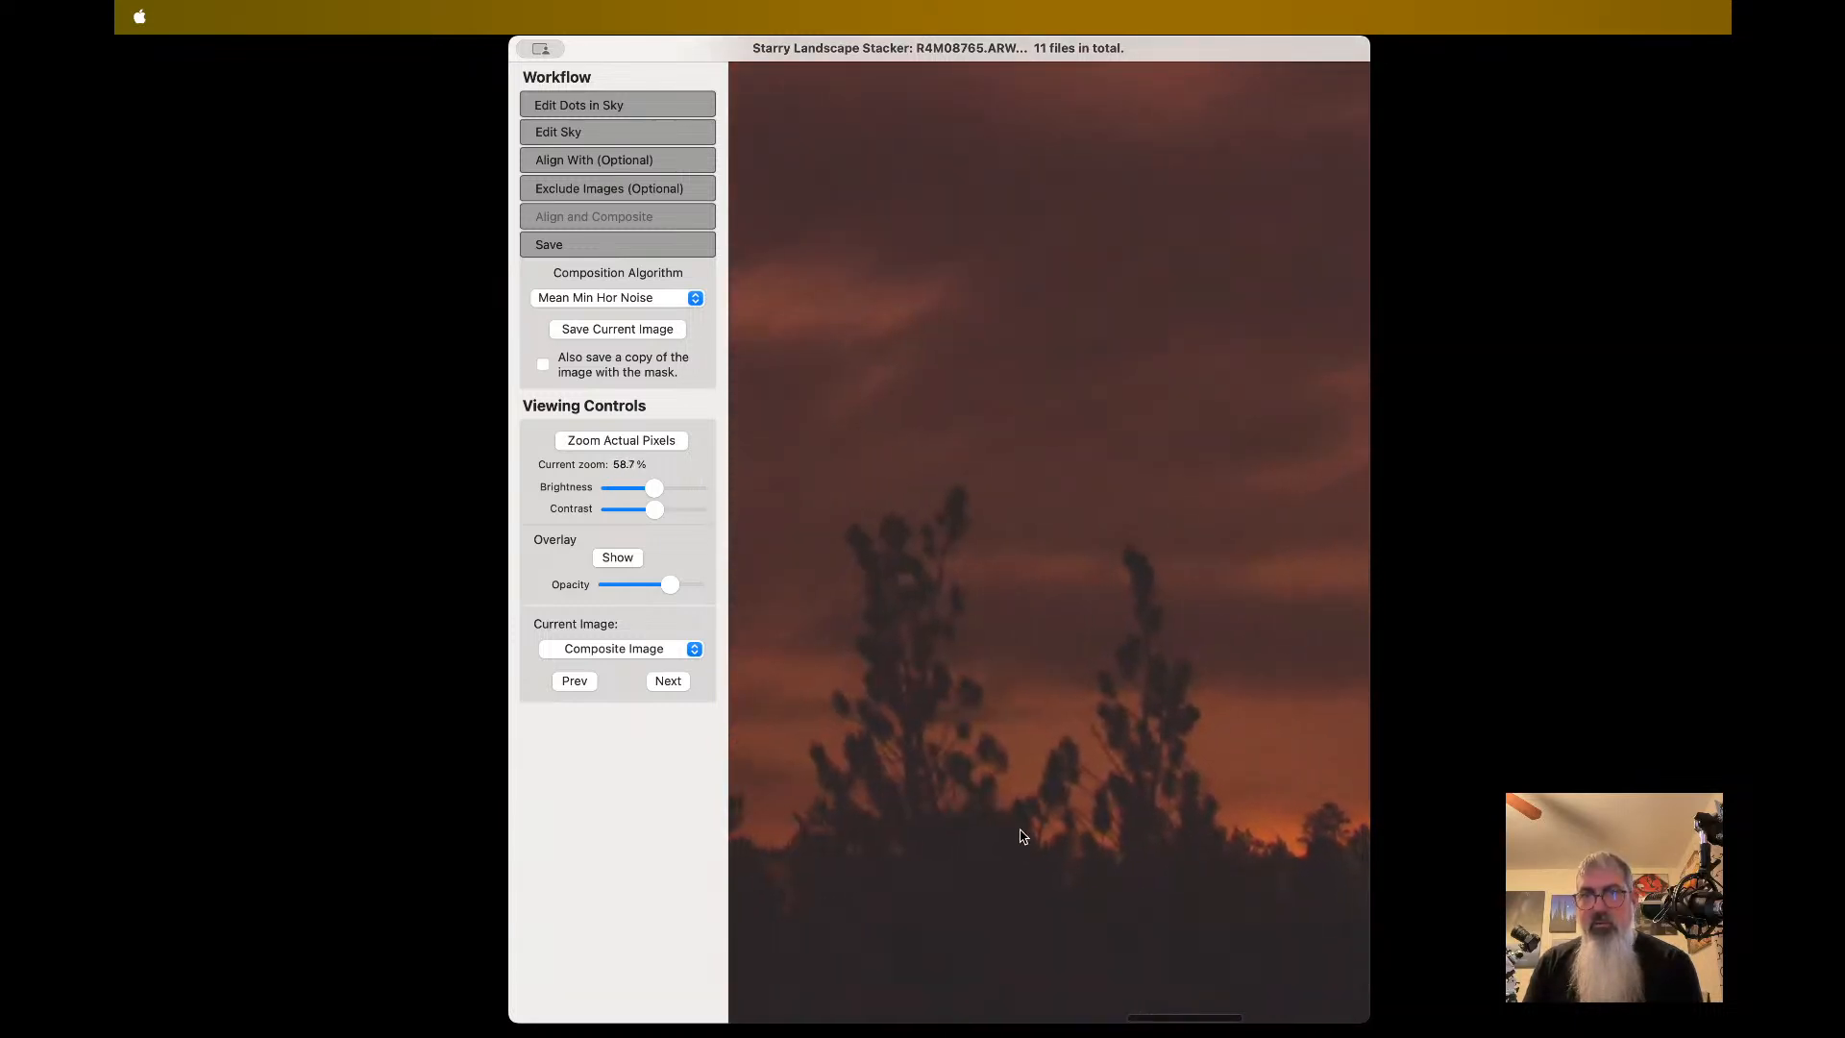
pyautogui.hscroll(-3, 1061, 784)
pyautogui.hscroll(-6, 1060, 784)
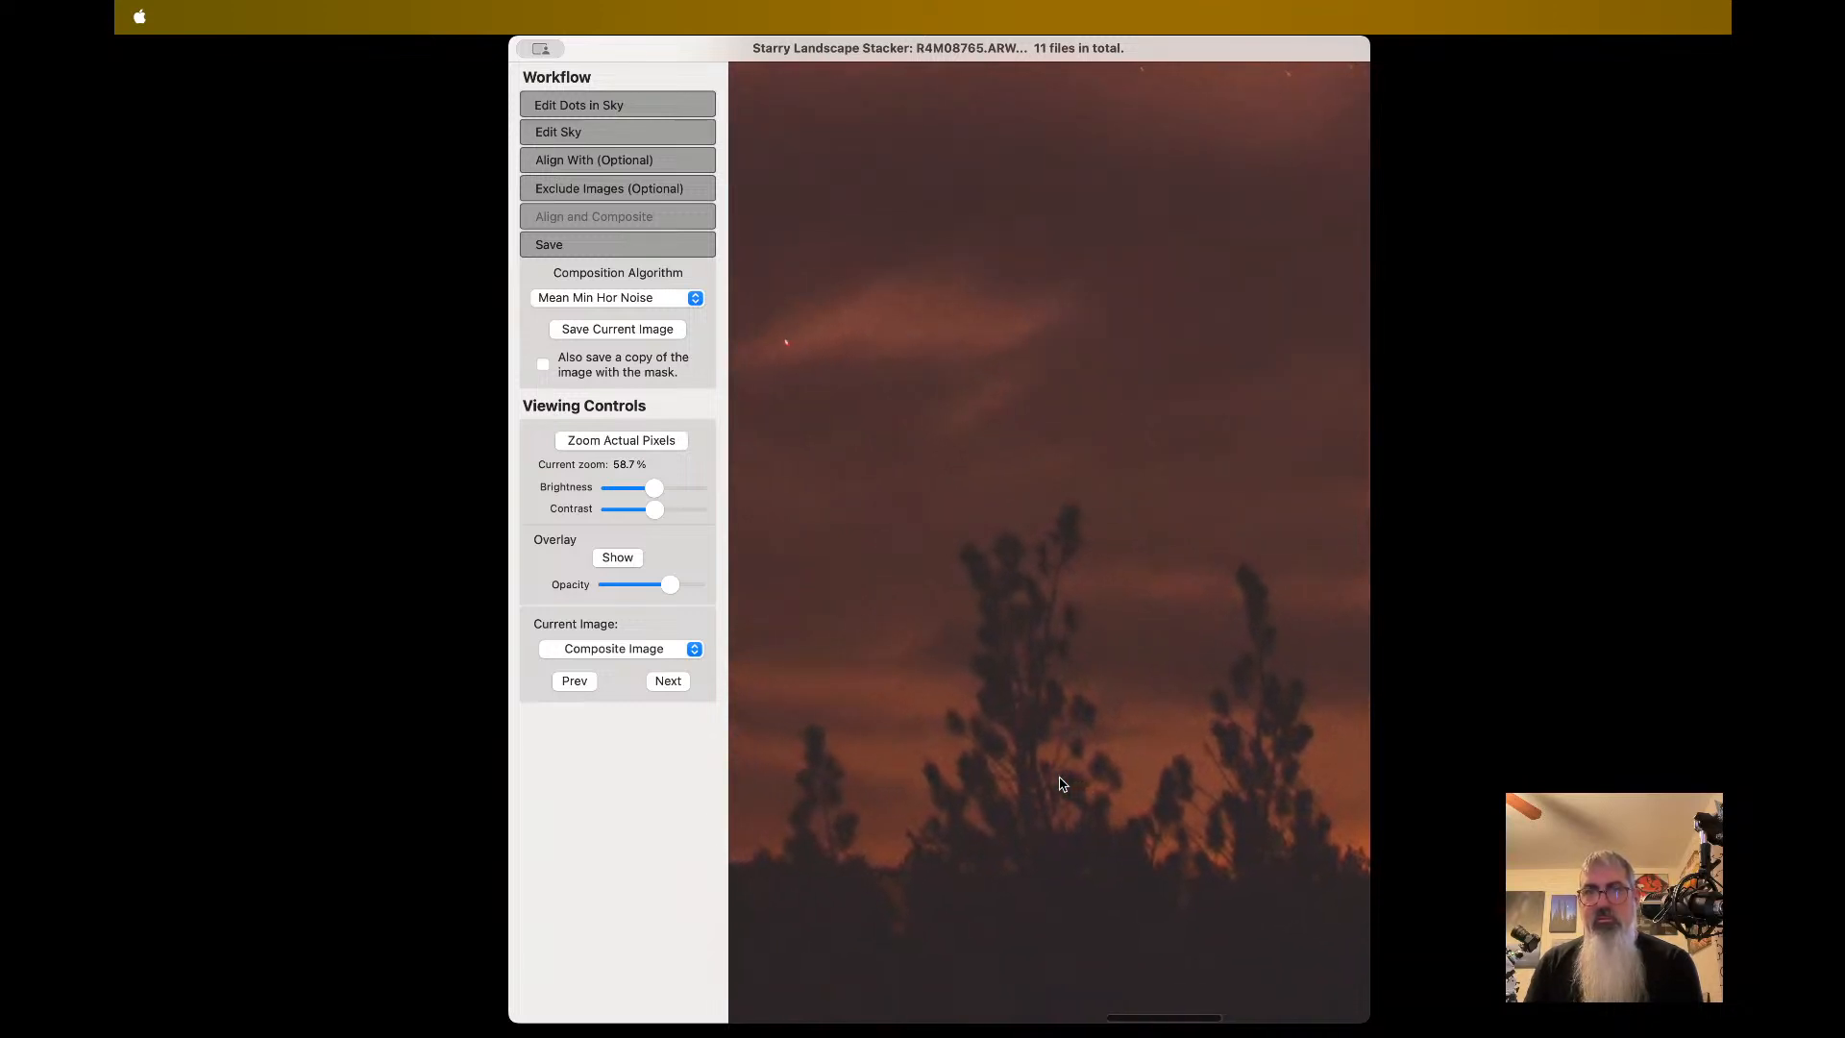
pyautogui.hscroll(-10, 1060, 783)
pyautogui.scroll(-2, 1061, 784)
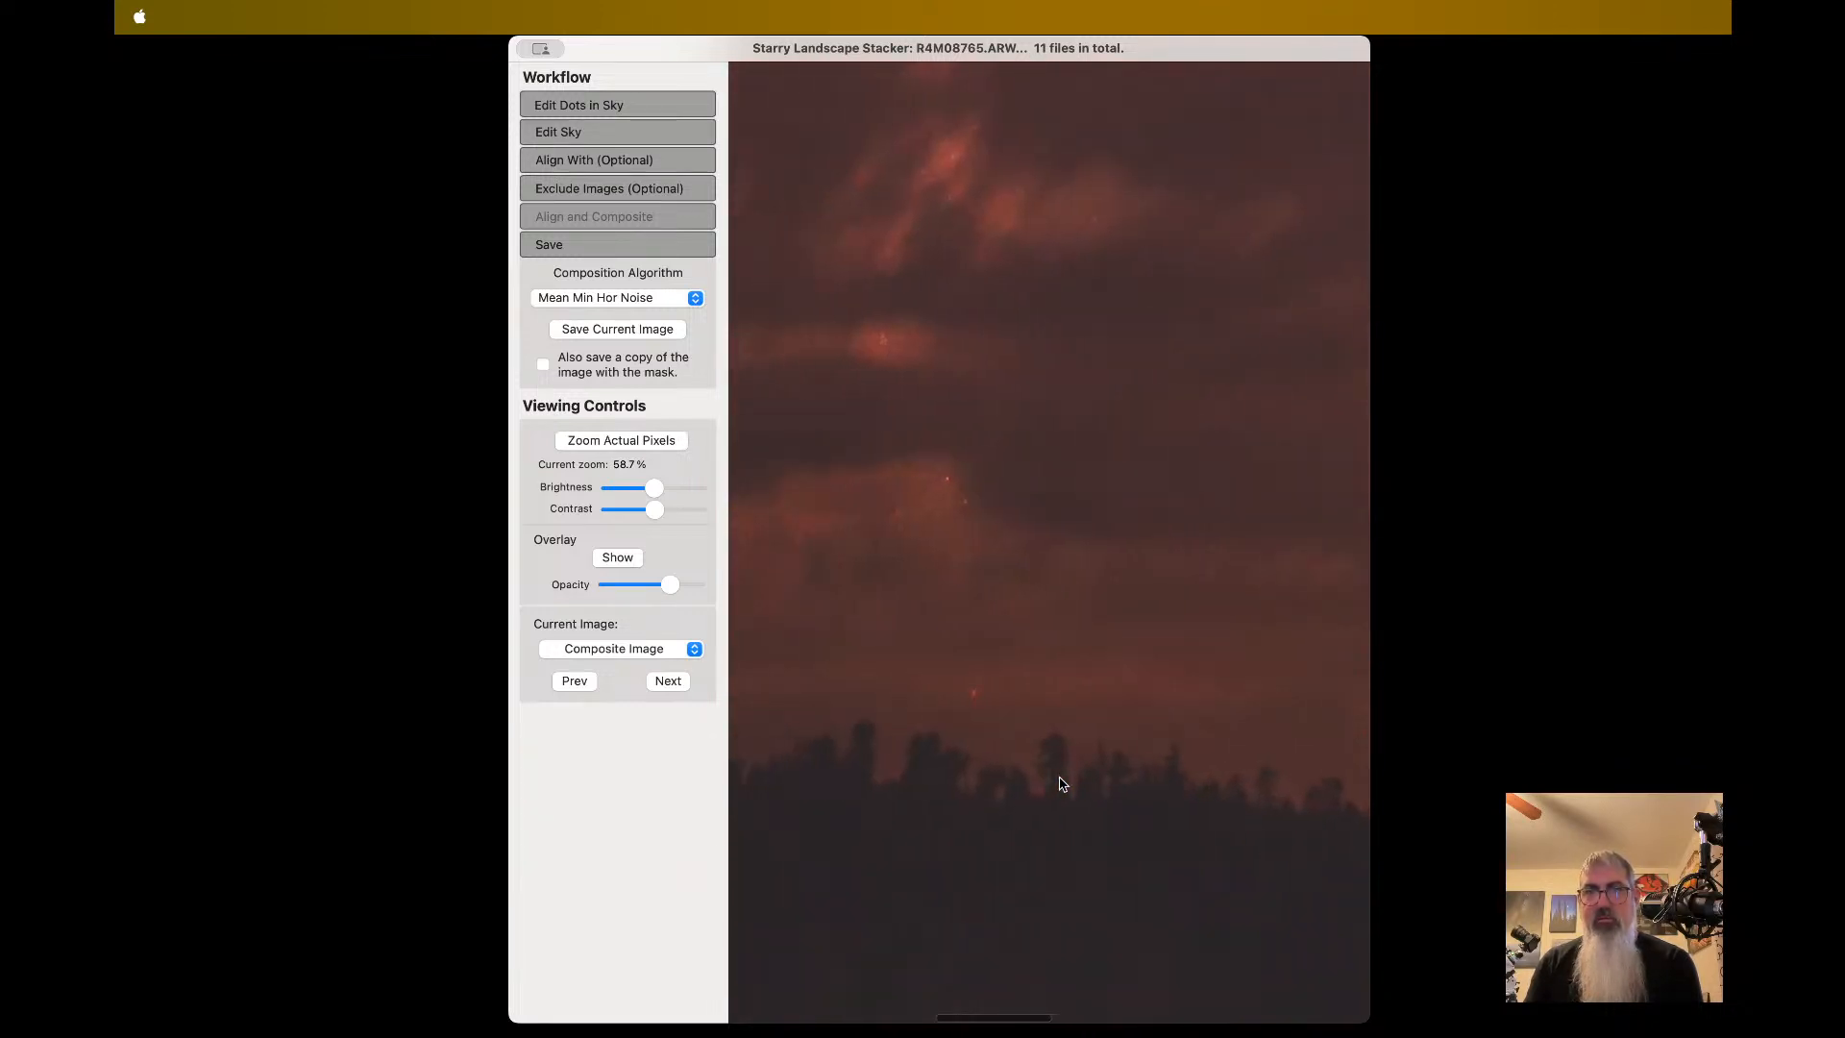
# - Return the composition algorithm to Min Horizon Noise and check the stars and noise in the Milky Way up close
pyautogui.click(672, 299)
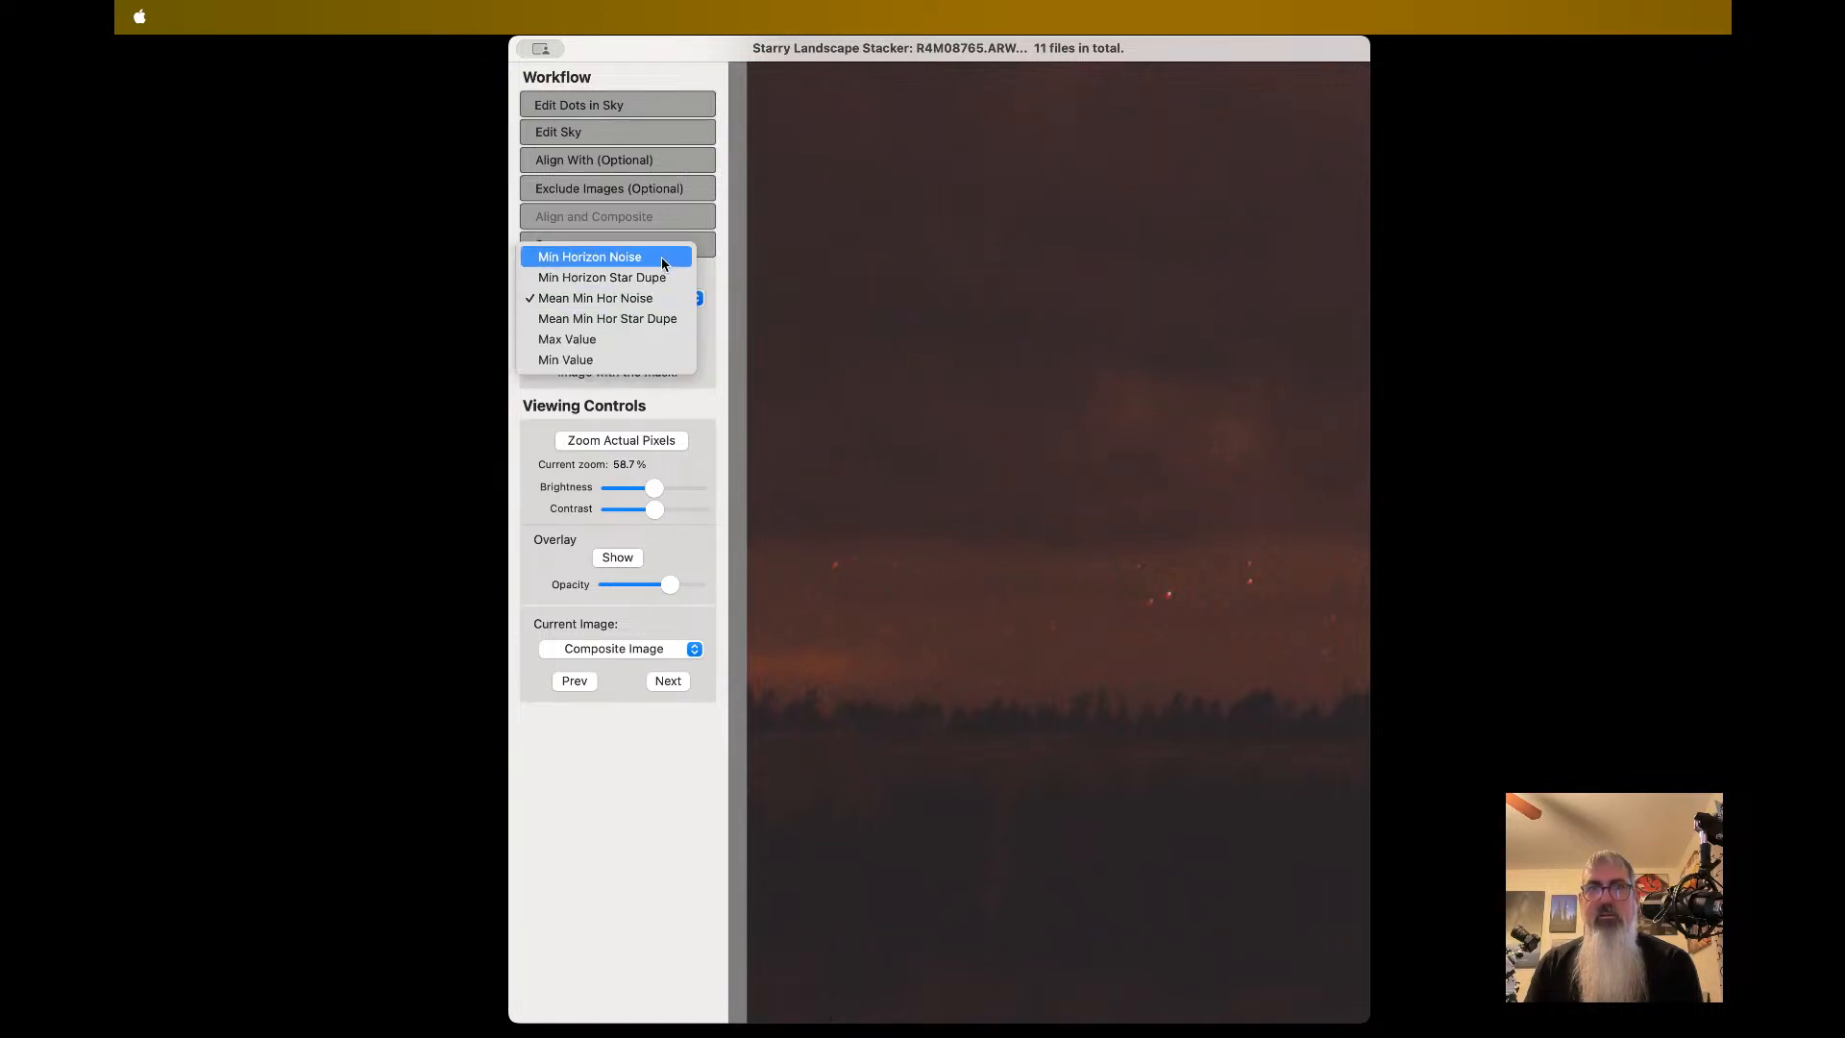
pyautogui.click(662, 259)
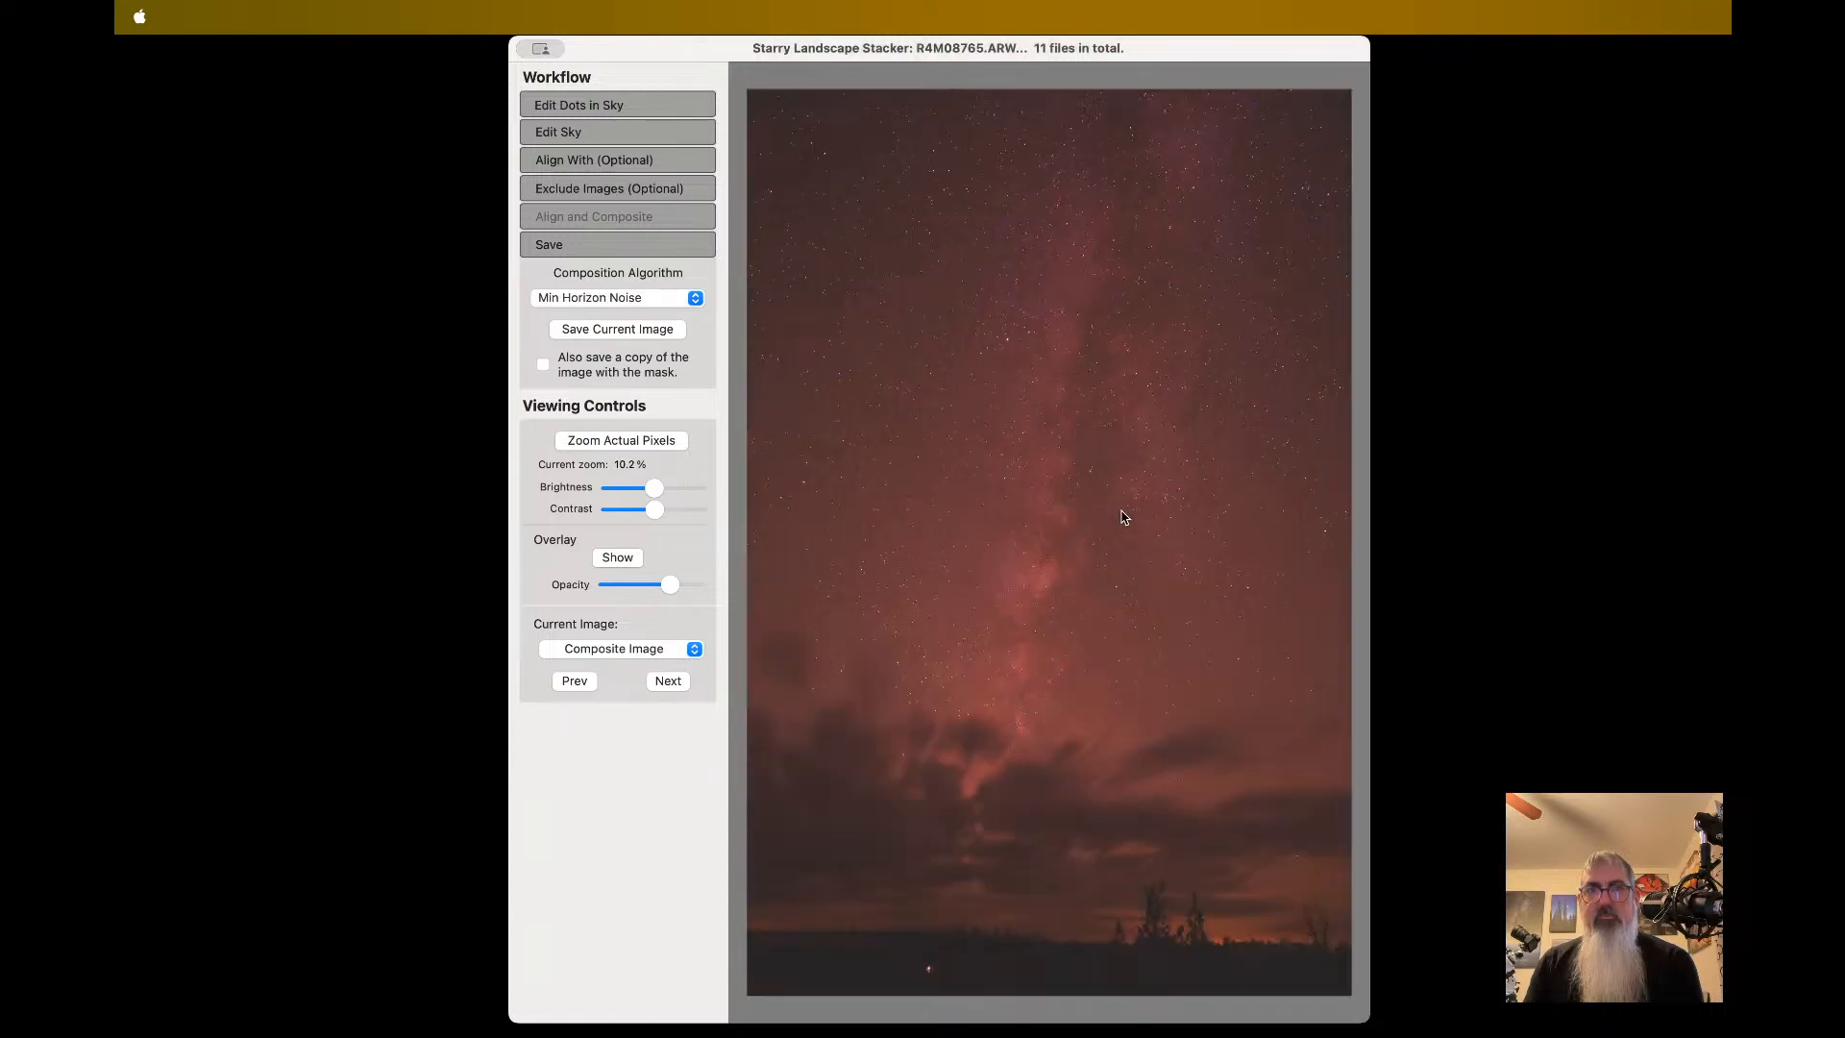
pyautogui.scroll(5, 1143, 526)
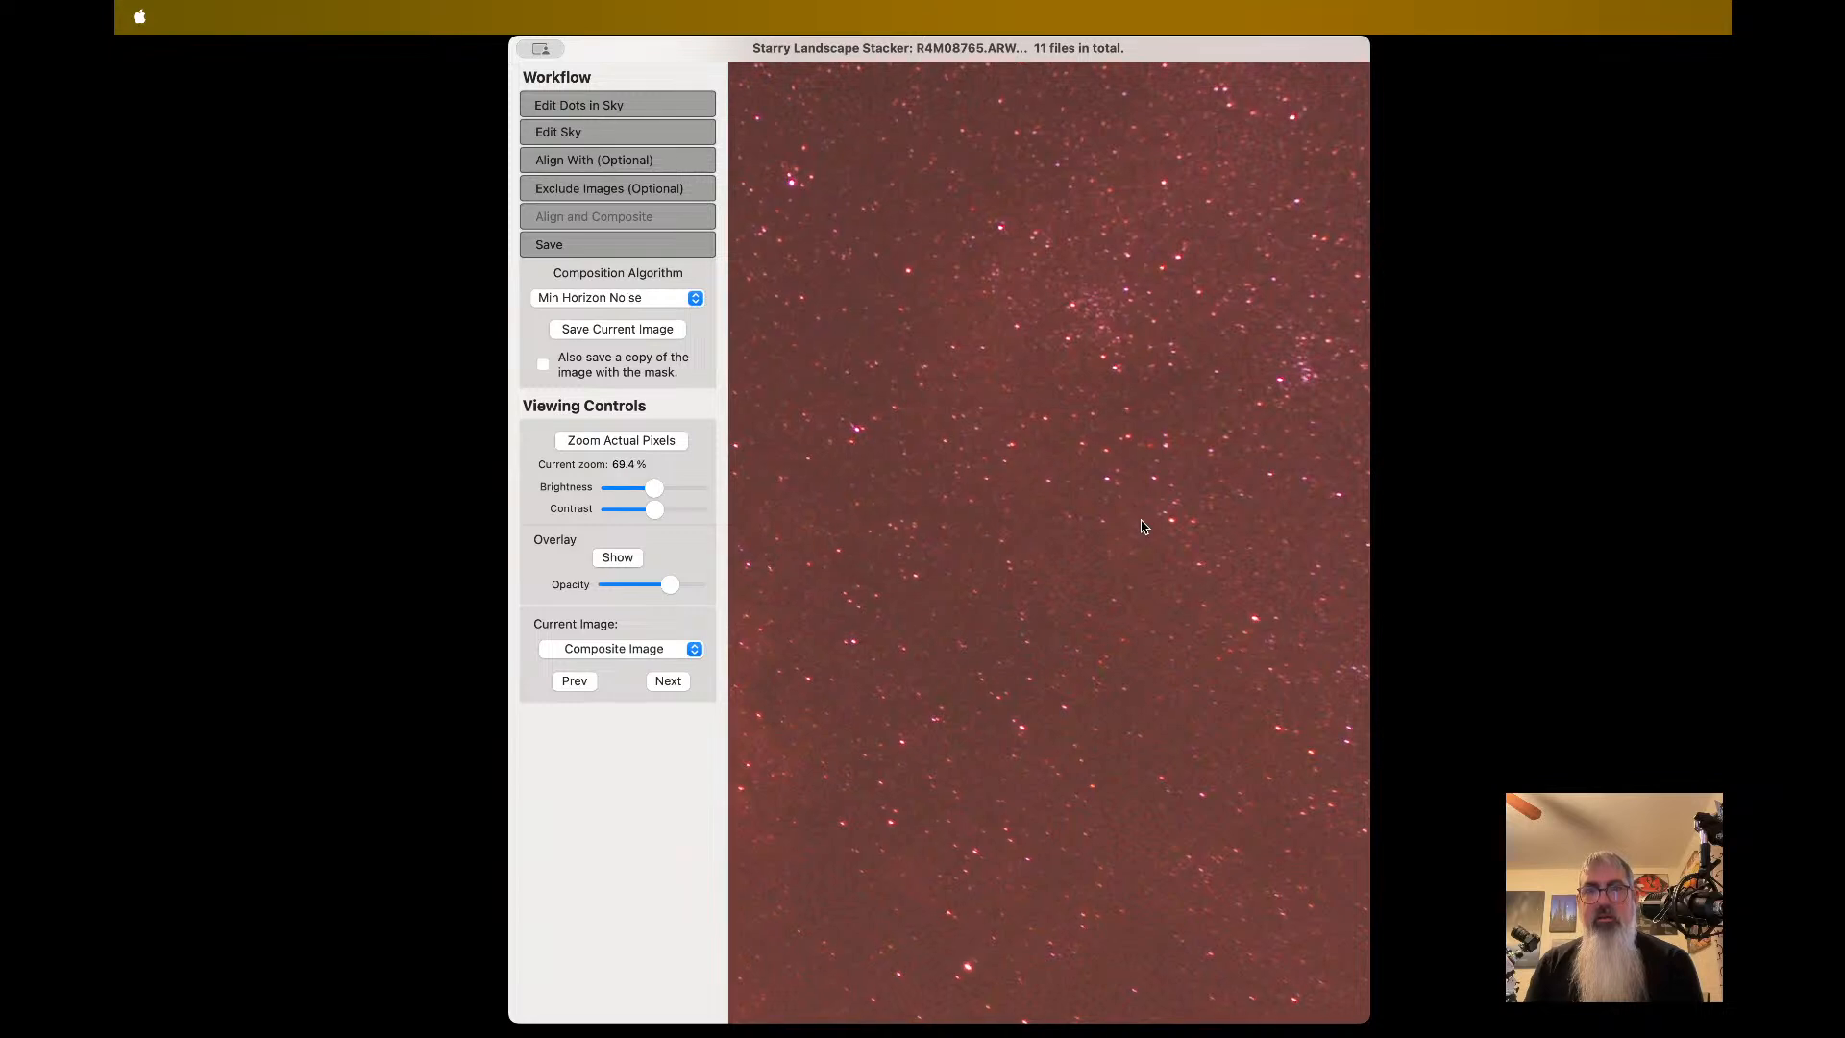
pyautogui.scroll(2, 1144, 526)
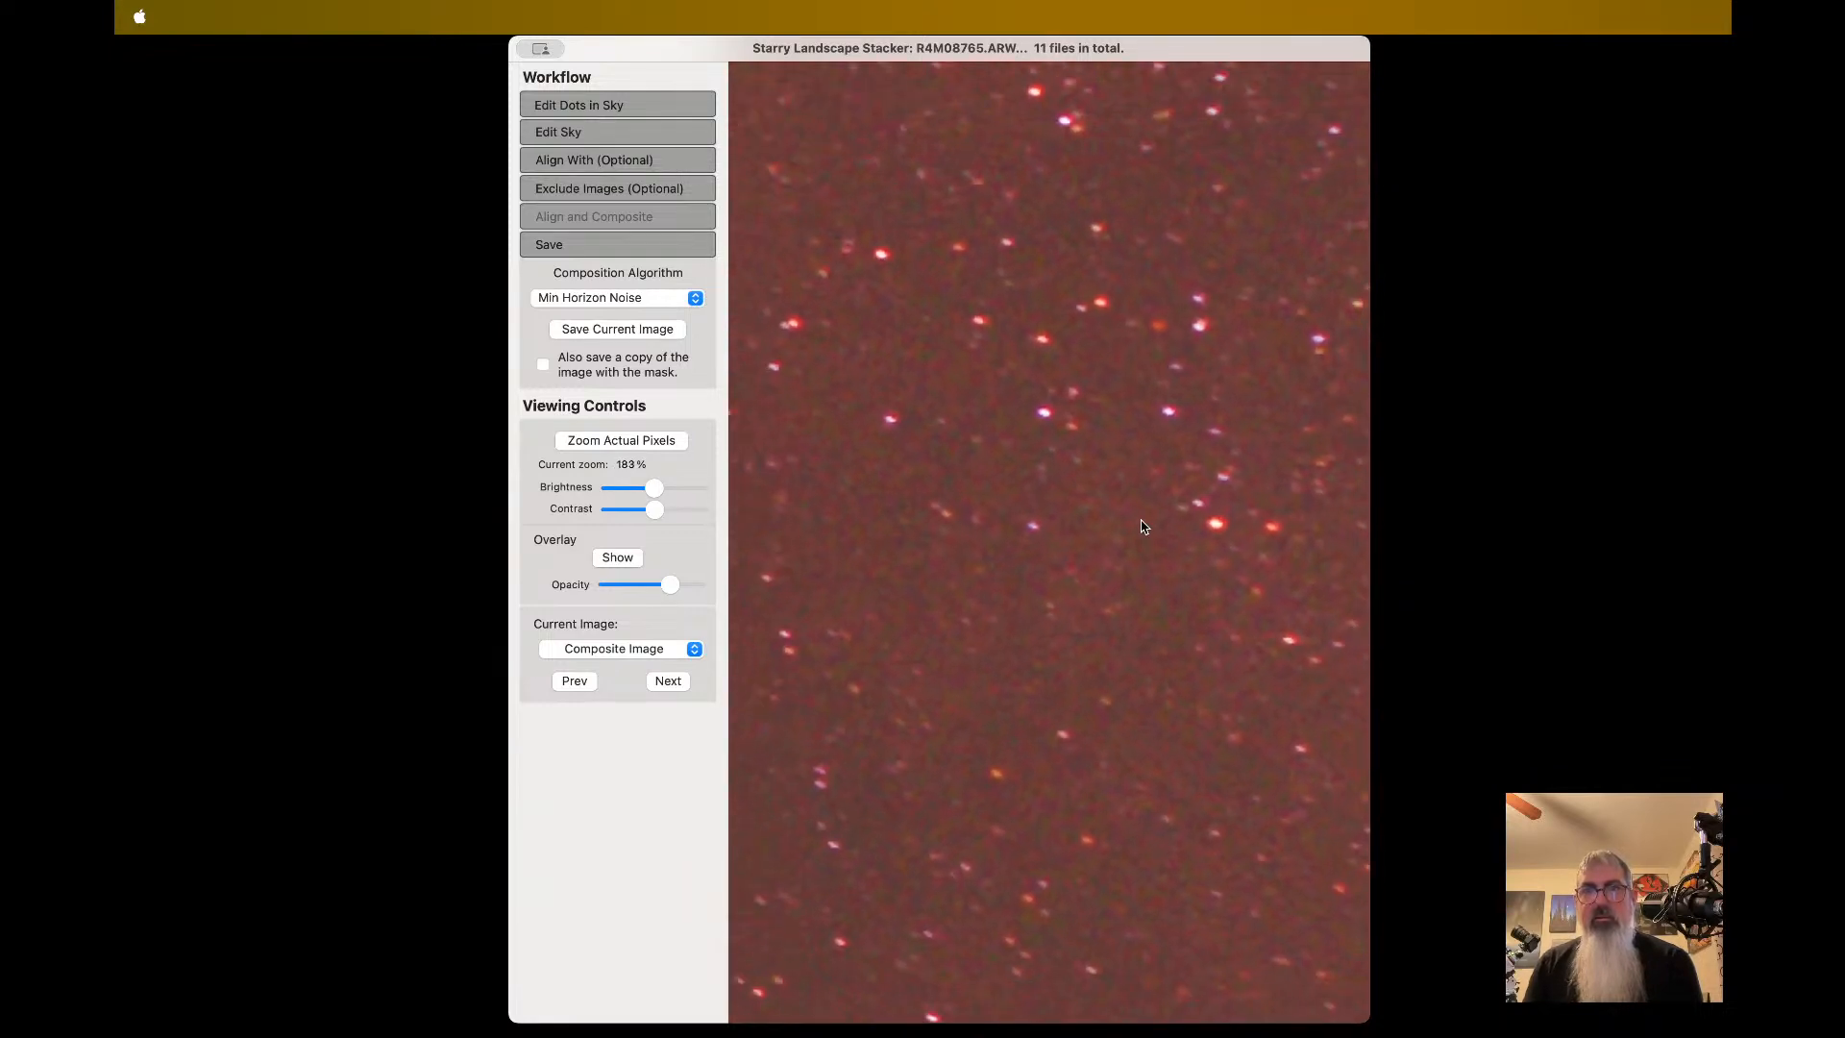
pyautogui.scroll(-1, 1141, 526)
pyautogui.hscroll(2, 1142, 527)
pyautogui.scroll(1, 1141, 526)
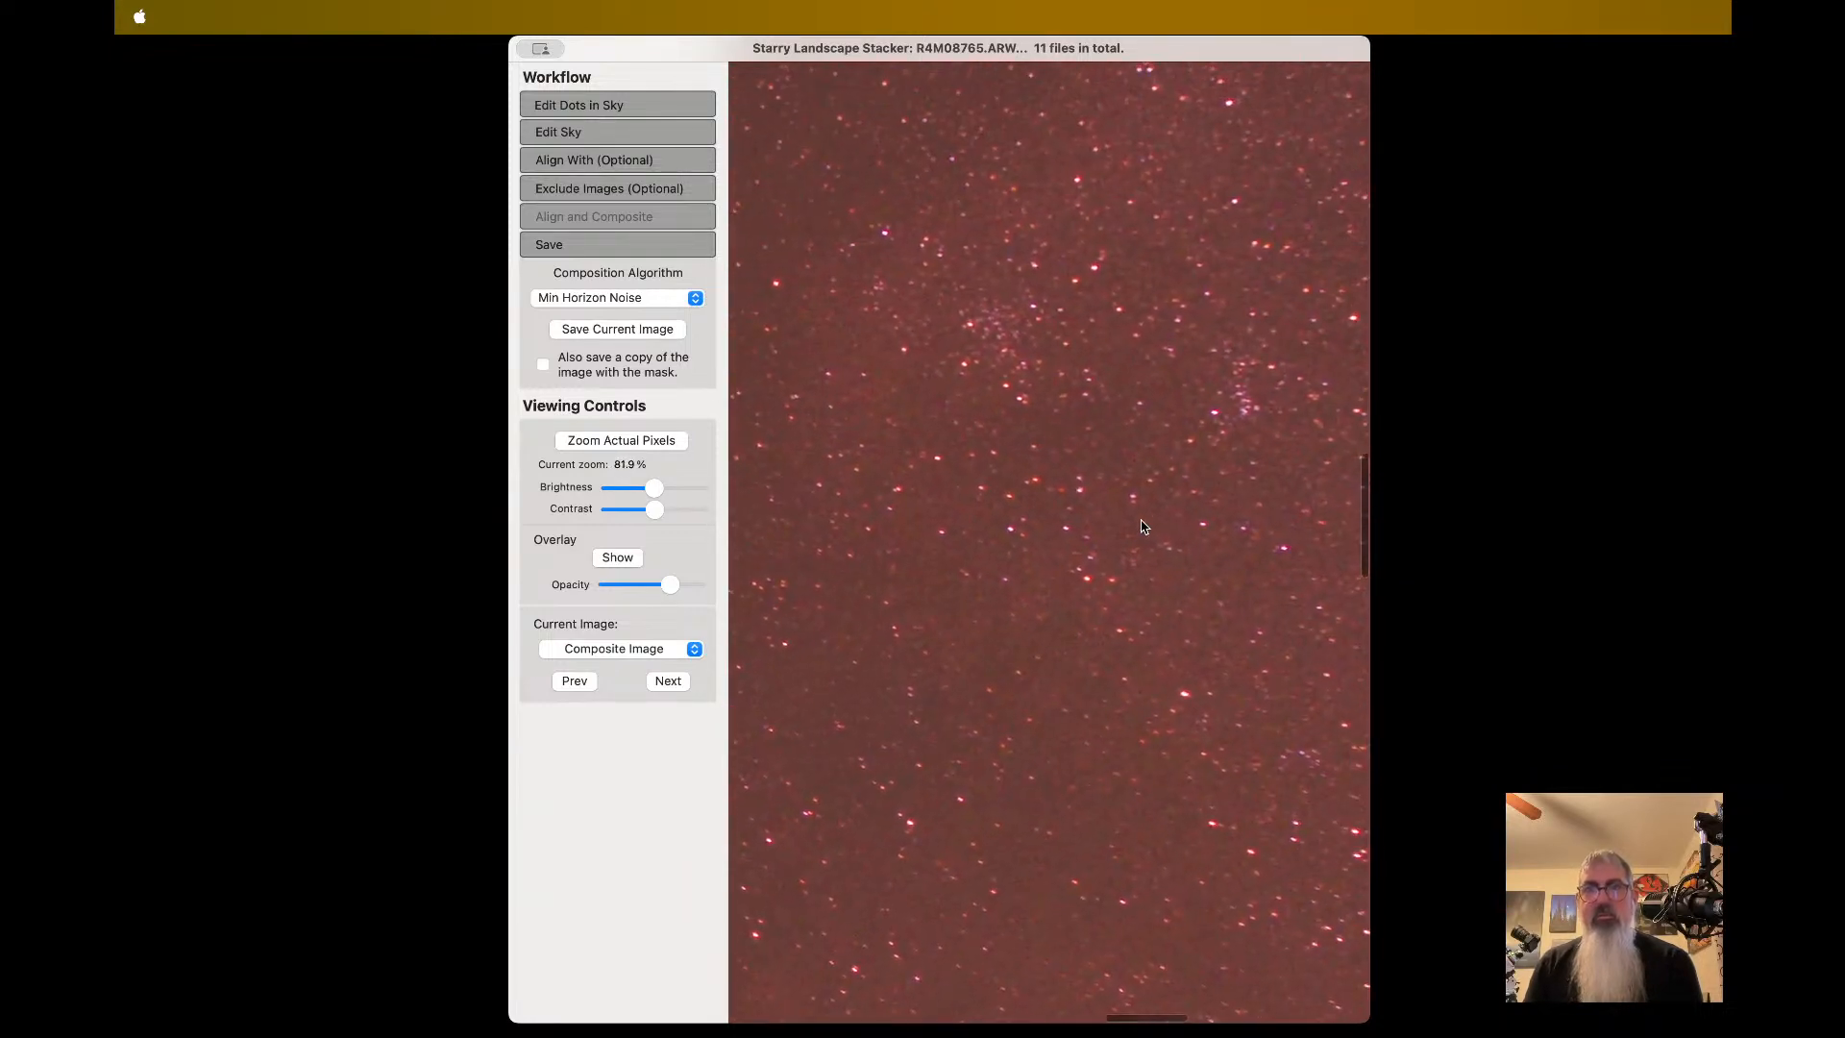
# - Display the single frame R4M08775.ARW and examine its sky noise and stars up close
pyautogui.click(678, 647)
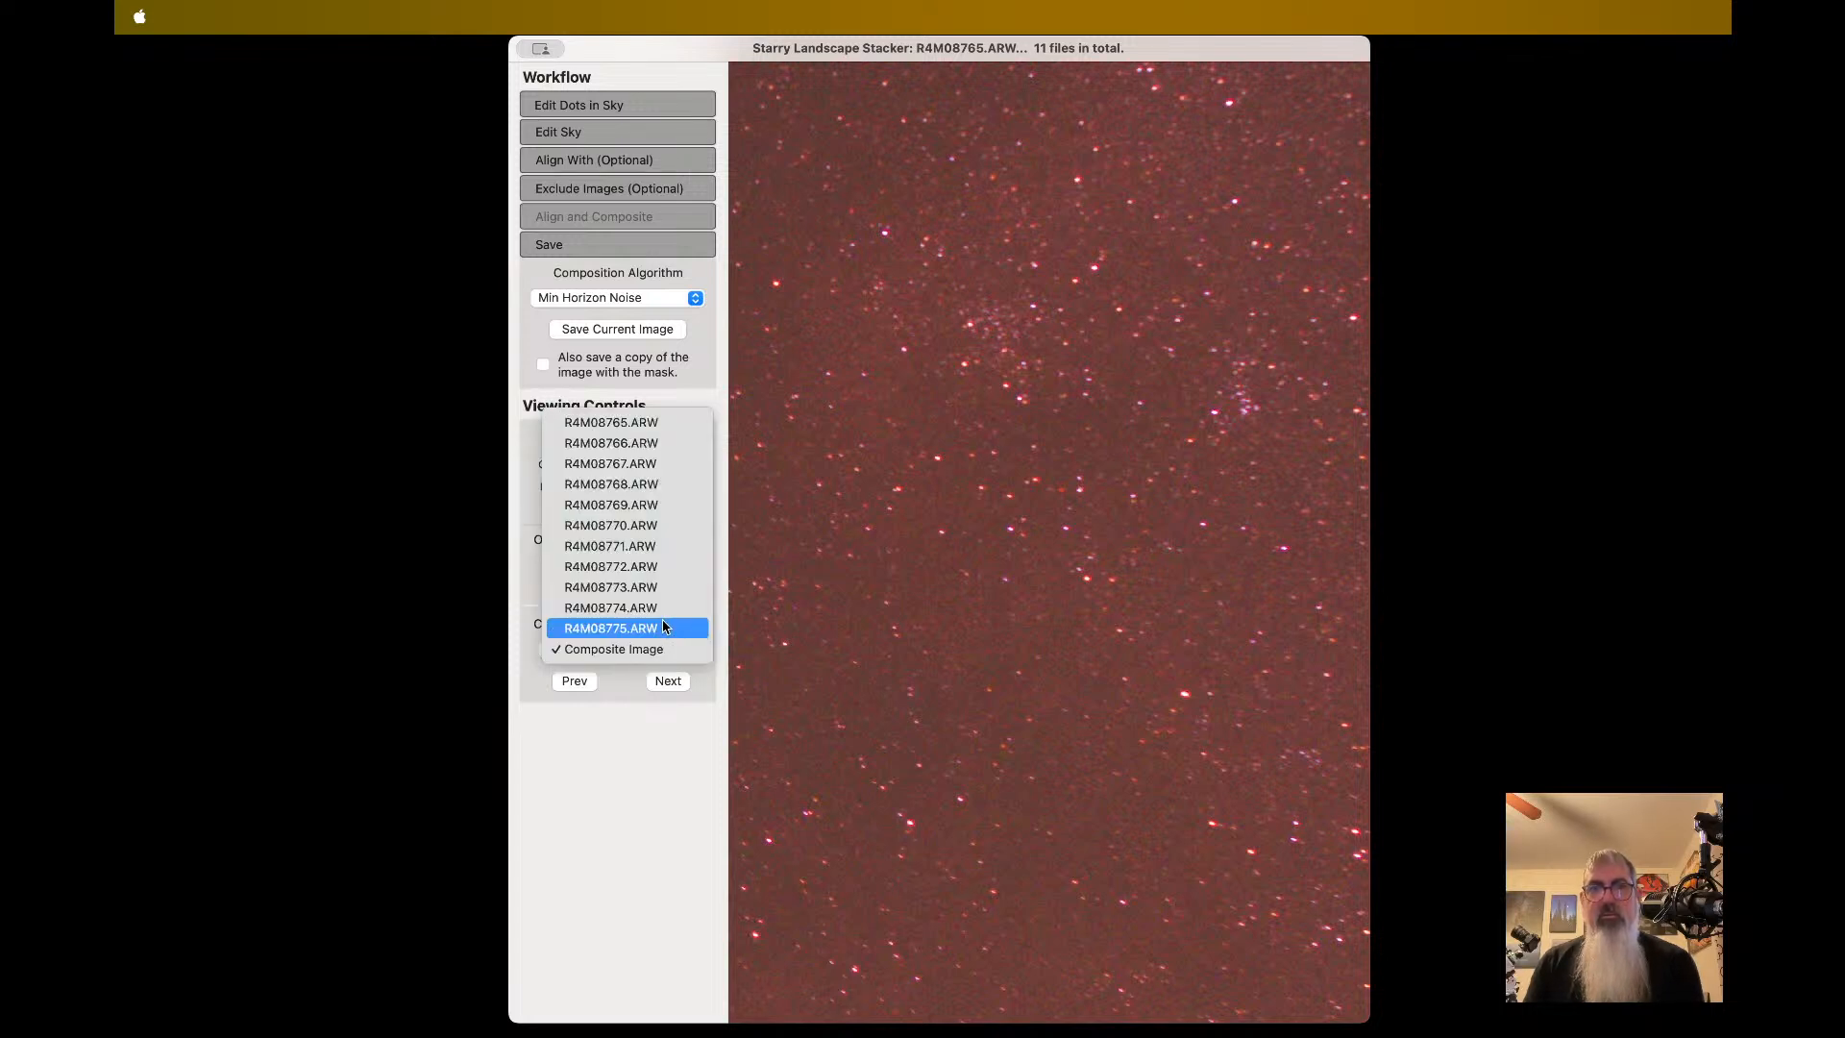
pyautogui.click(662, 625)
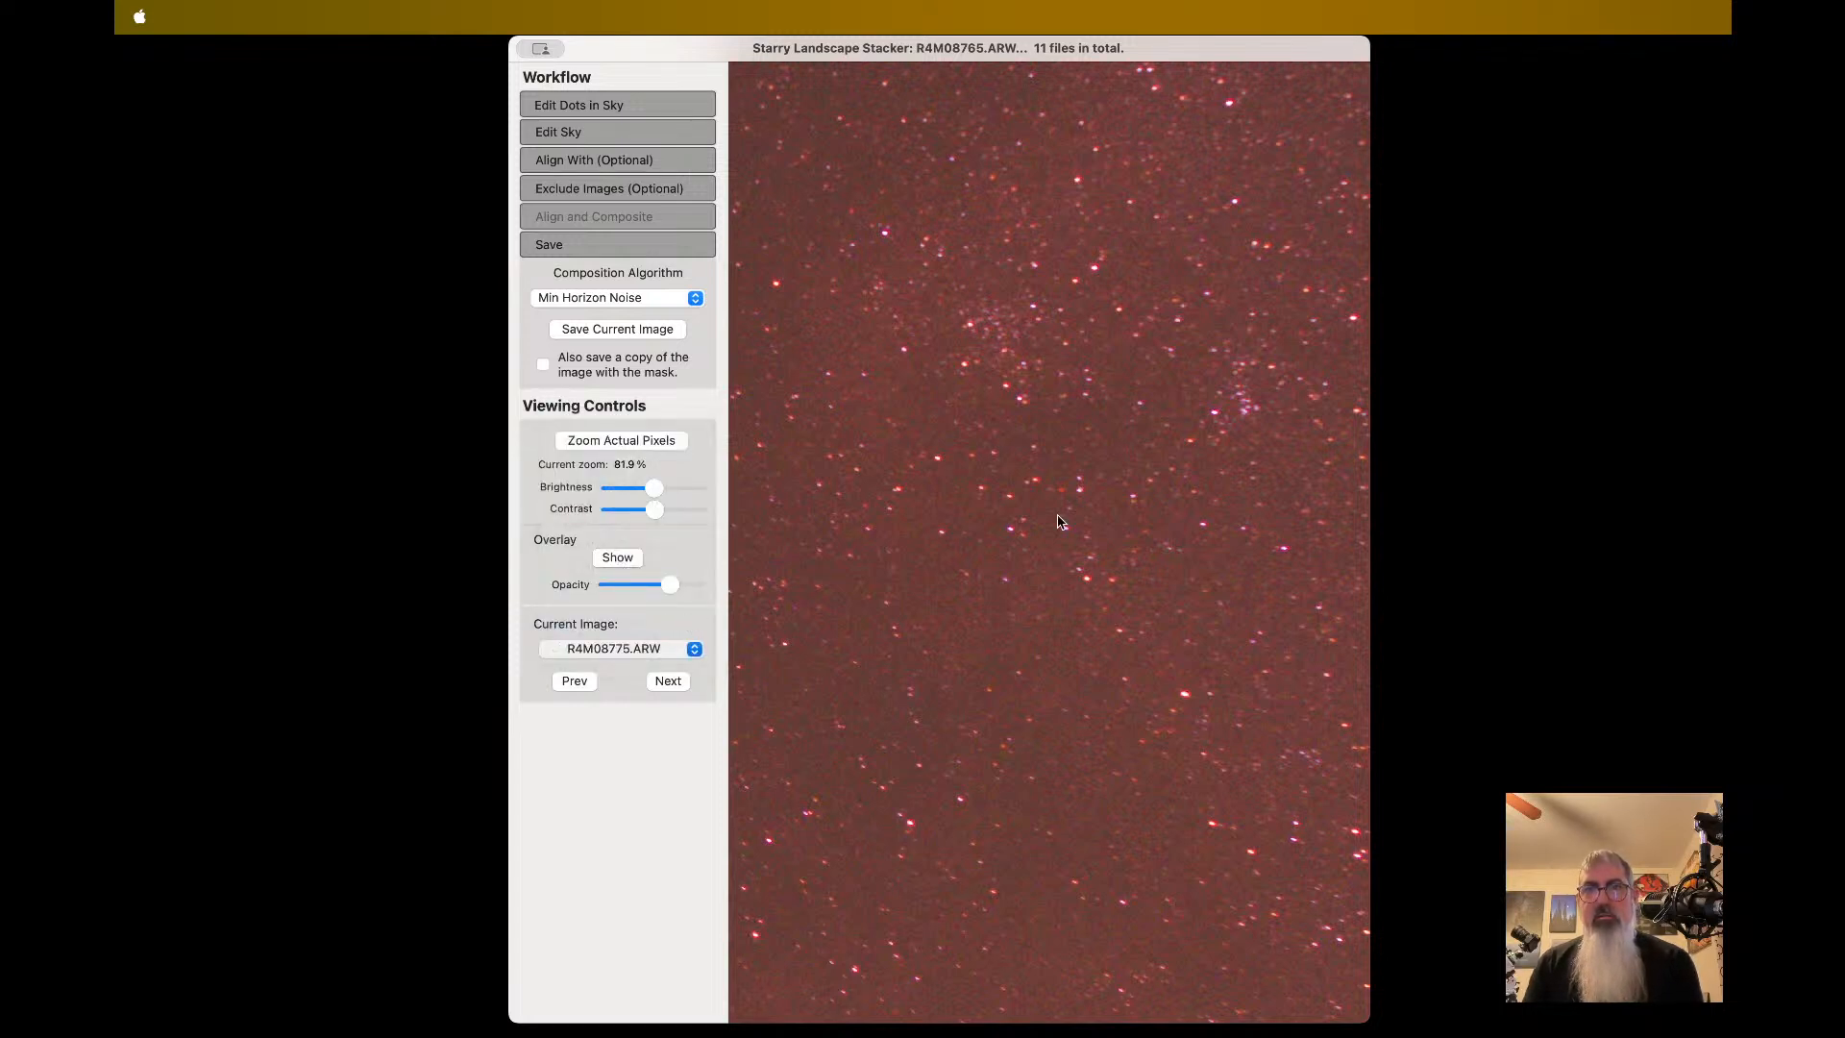
pyautogui.scroll(5, 1060, 517)
pyautogui.scroll(-10, 1057, 517)
pyautogui.scroll(5, 1052, 523)
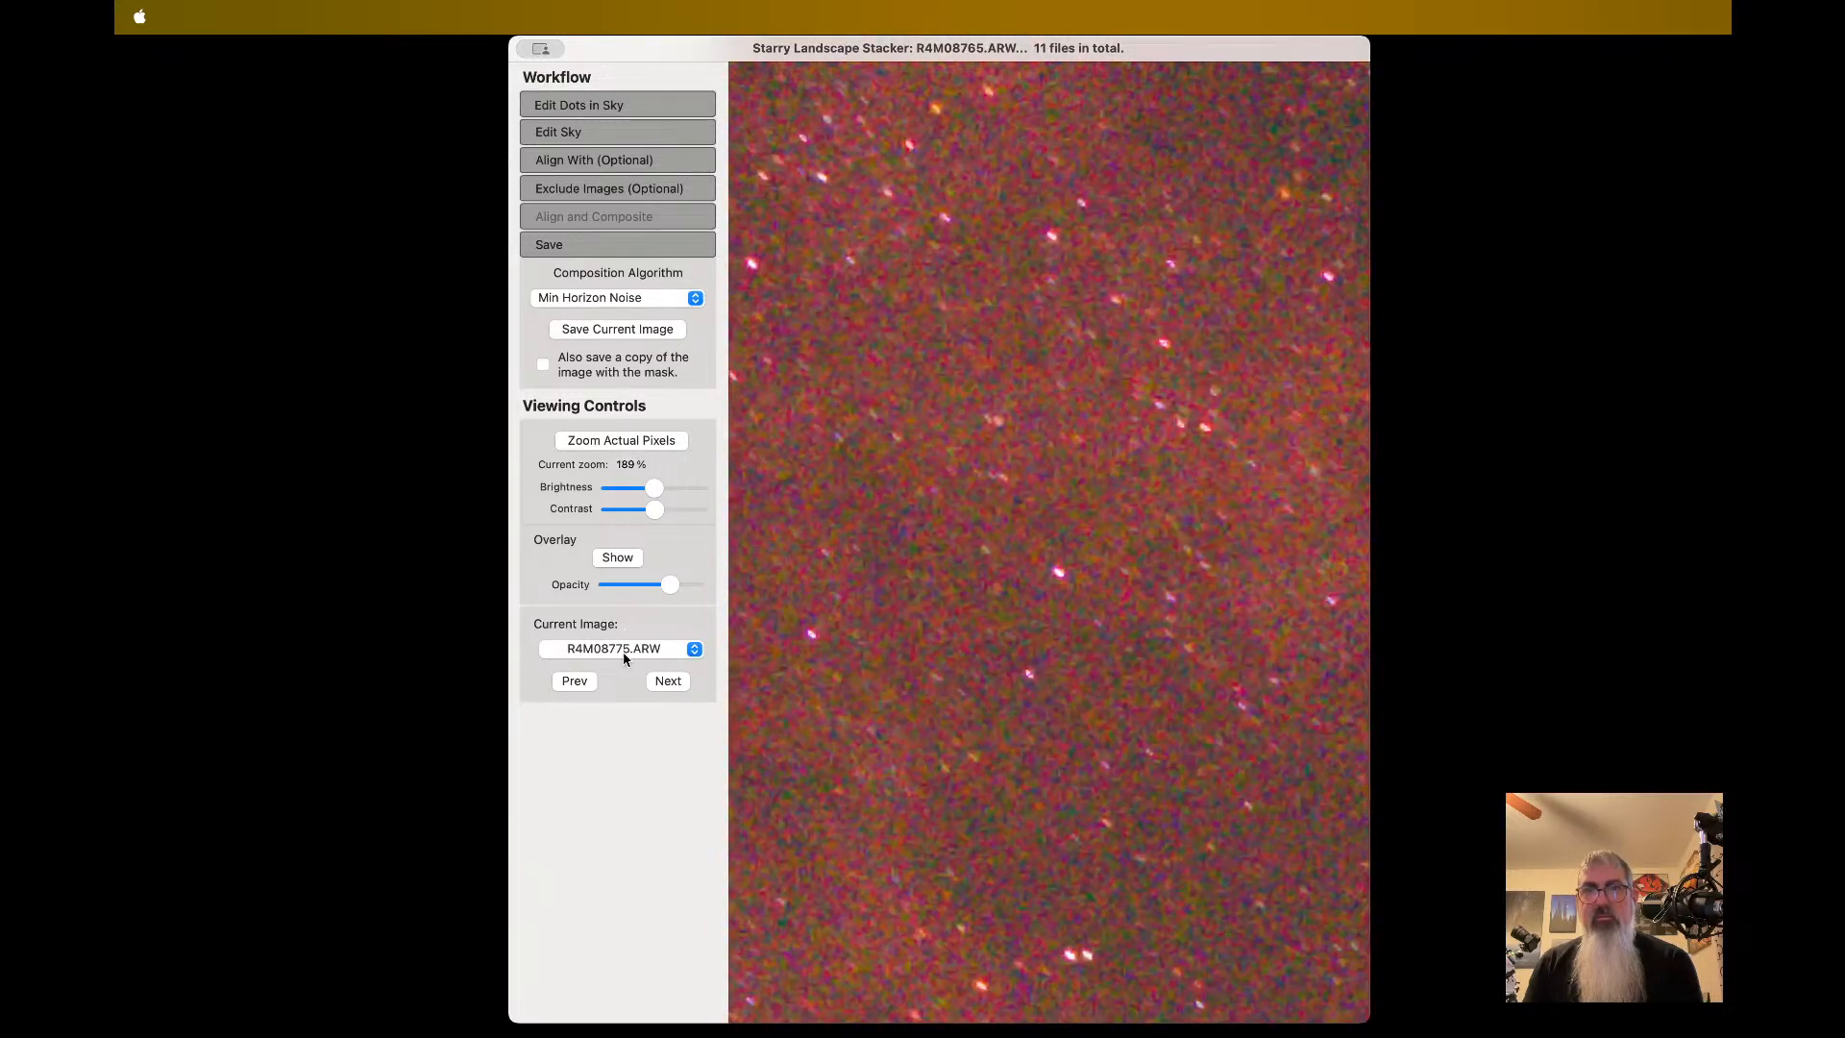
# - Switch back to the Composite Image and compare its noise in the same patch of sky and across the wider Milky Way
pyautogui.click(642, 650)
pyautogui.click(645, 670)
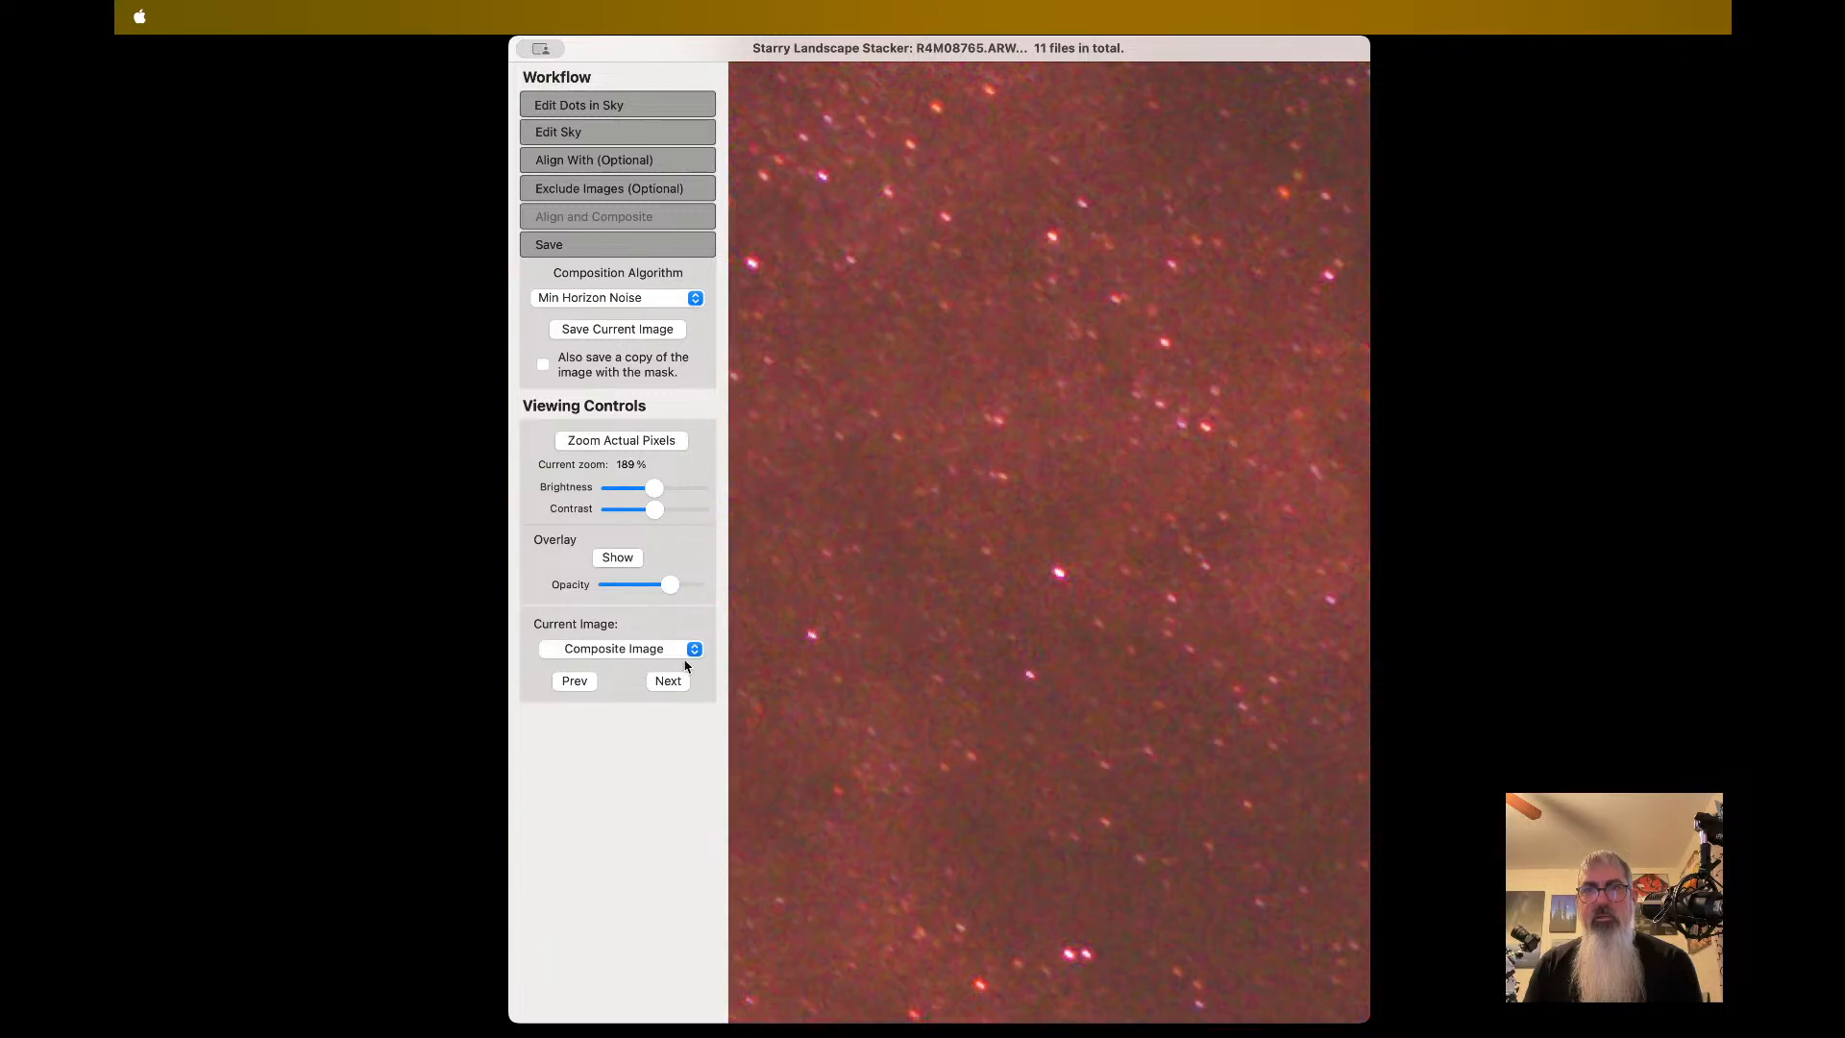
pyautogui.scroll(-10, 1154, 648)
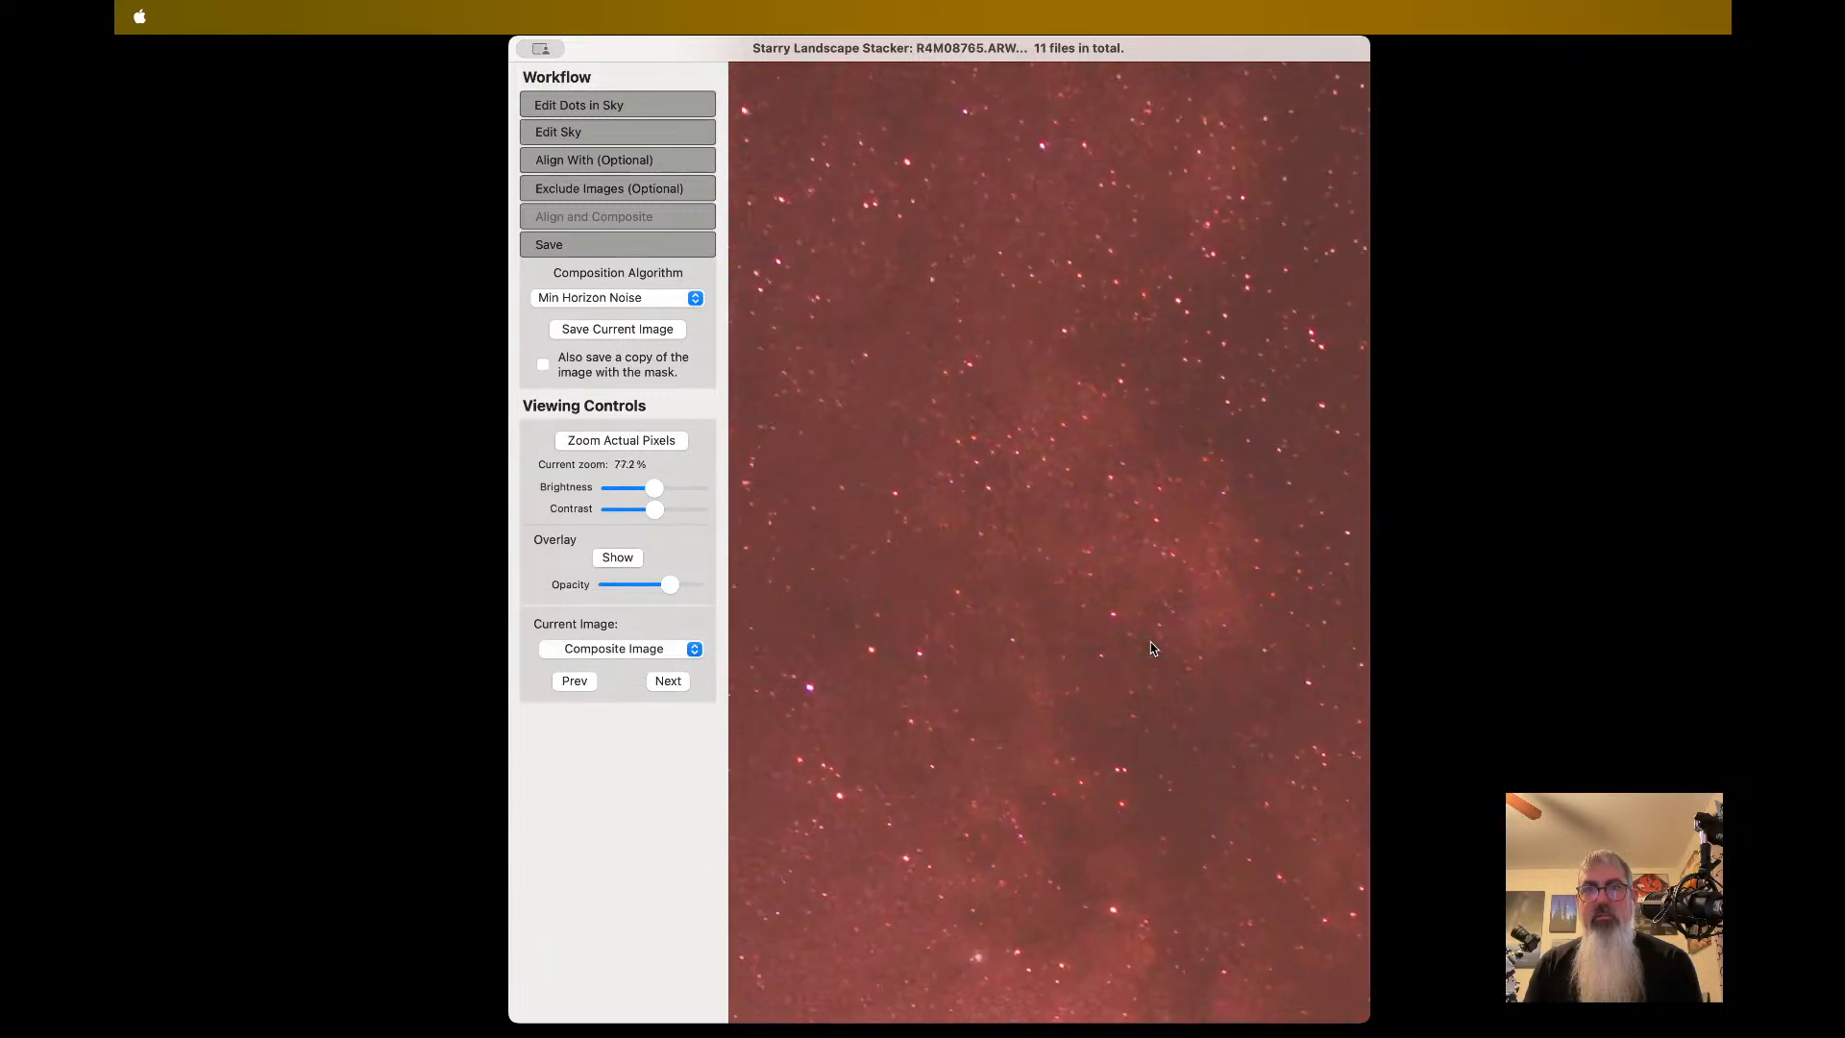
pyautogui.scroll(-2, 1151, 644)
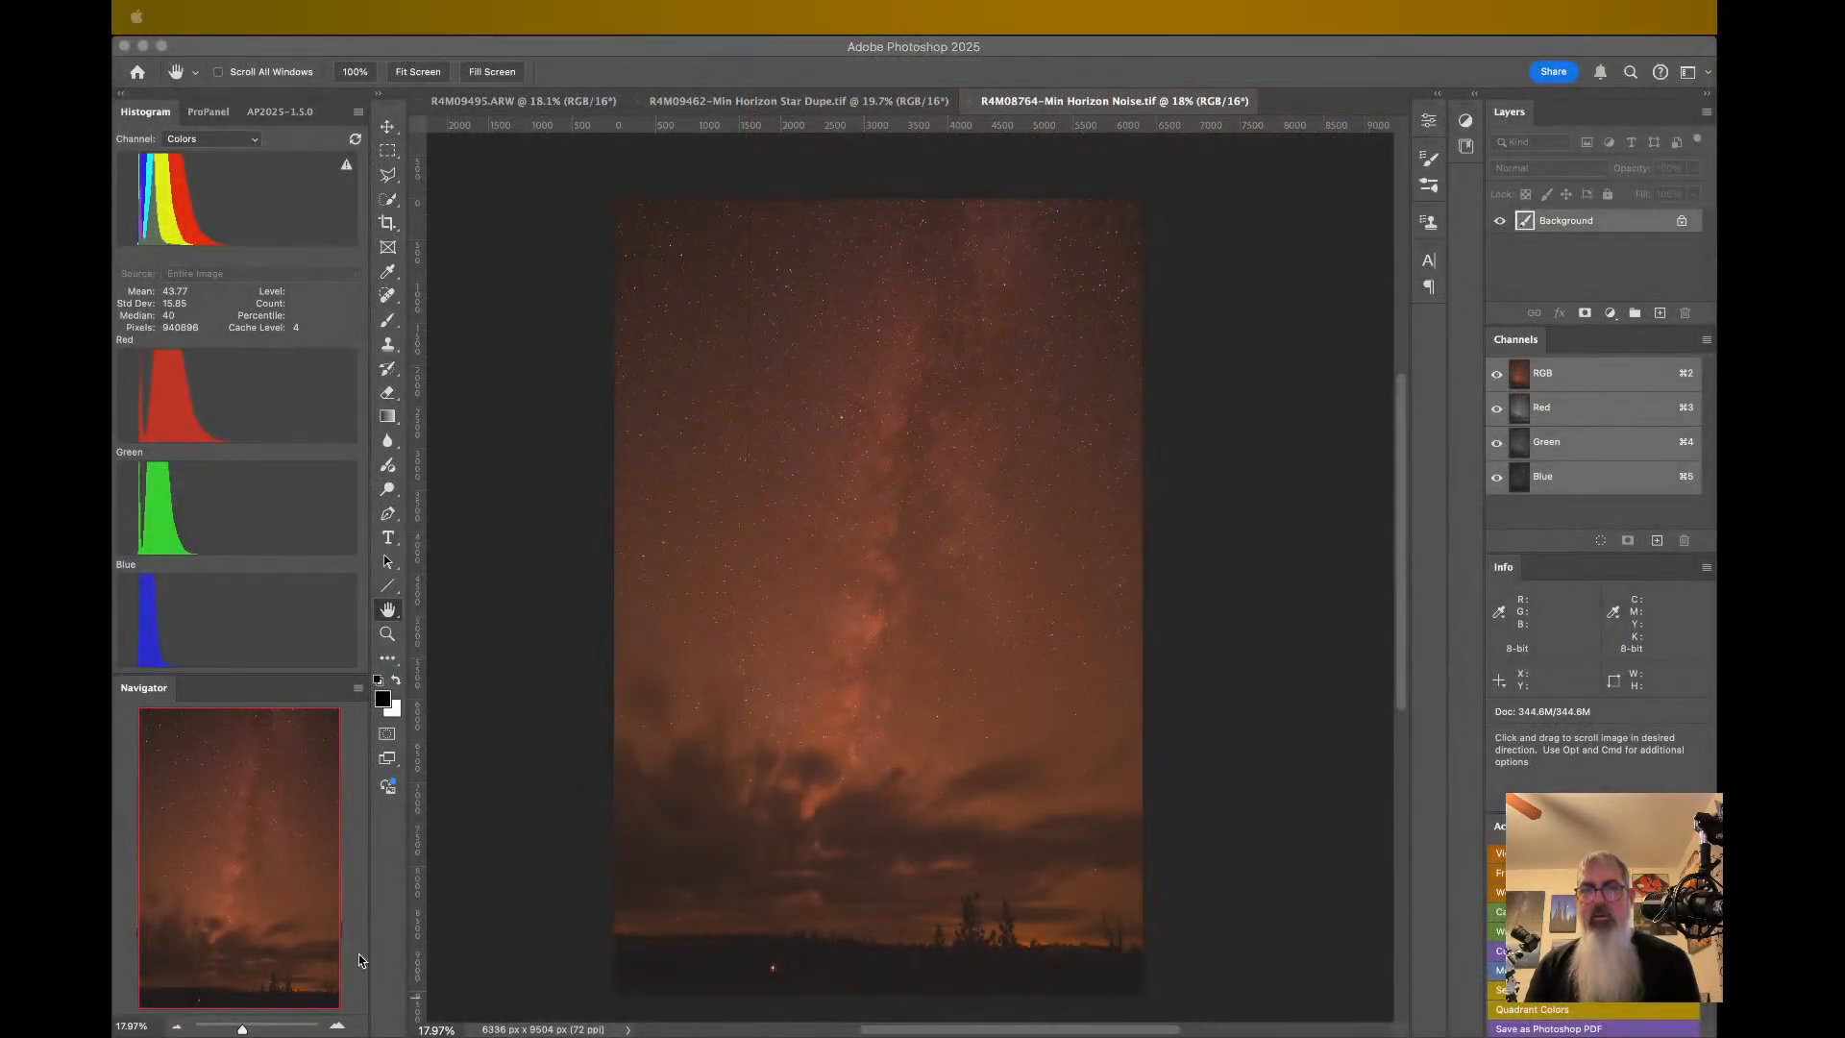
# - Switch to Photoshop and open R4M08765-Min Horizon Noise2.tif from the panos + singles folder
pyautogui.click(428, 16)
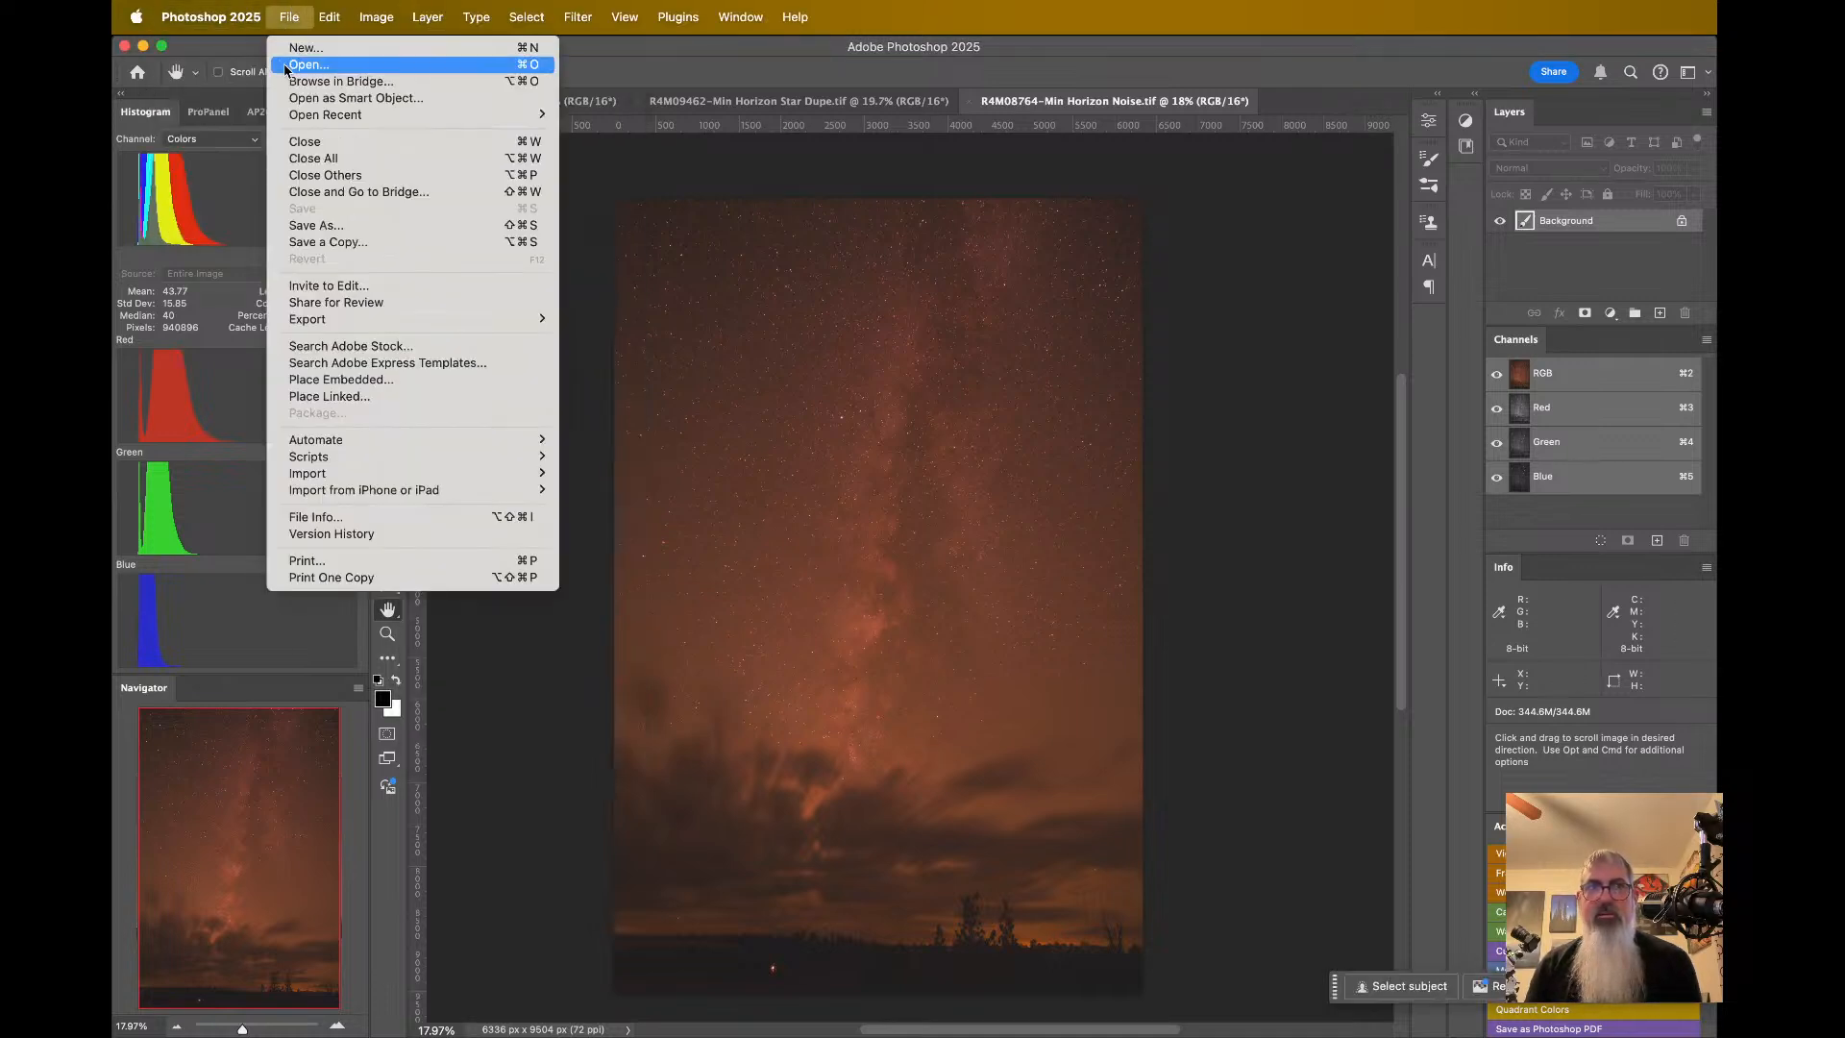
pyautogui.click(762, 173)
pyautogui.press('super+Tab')
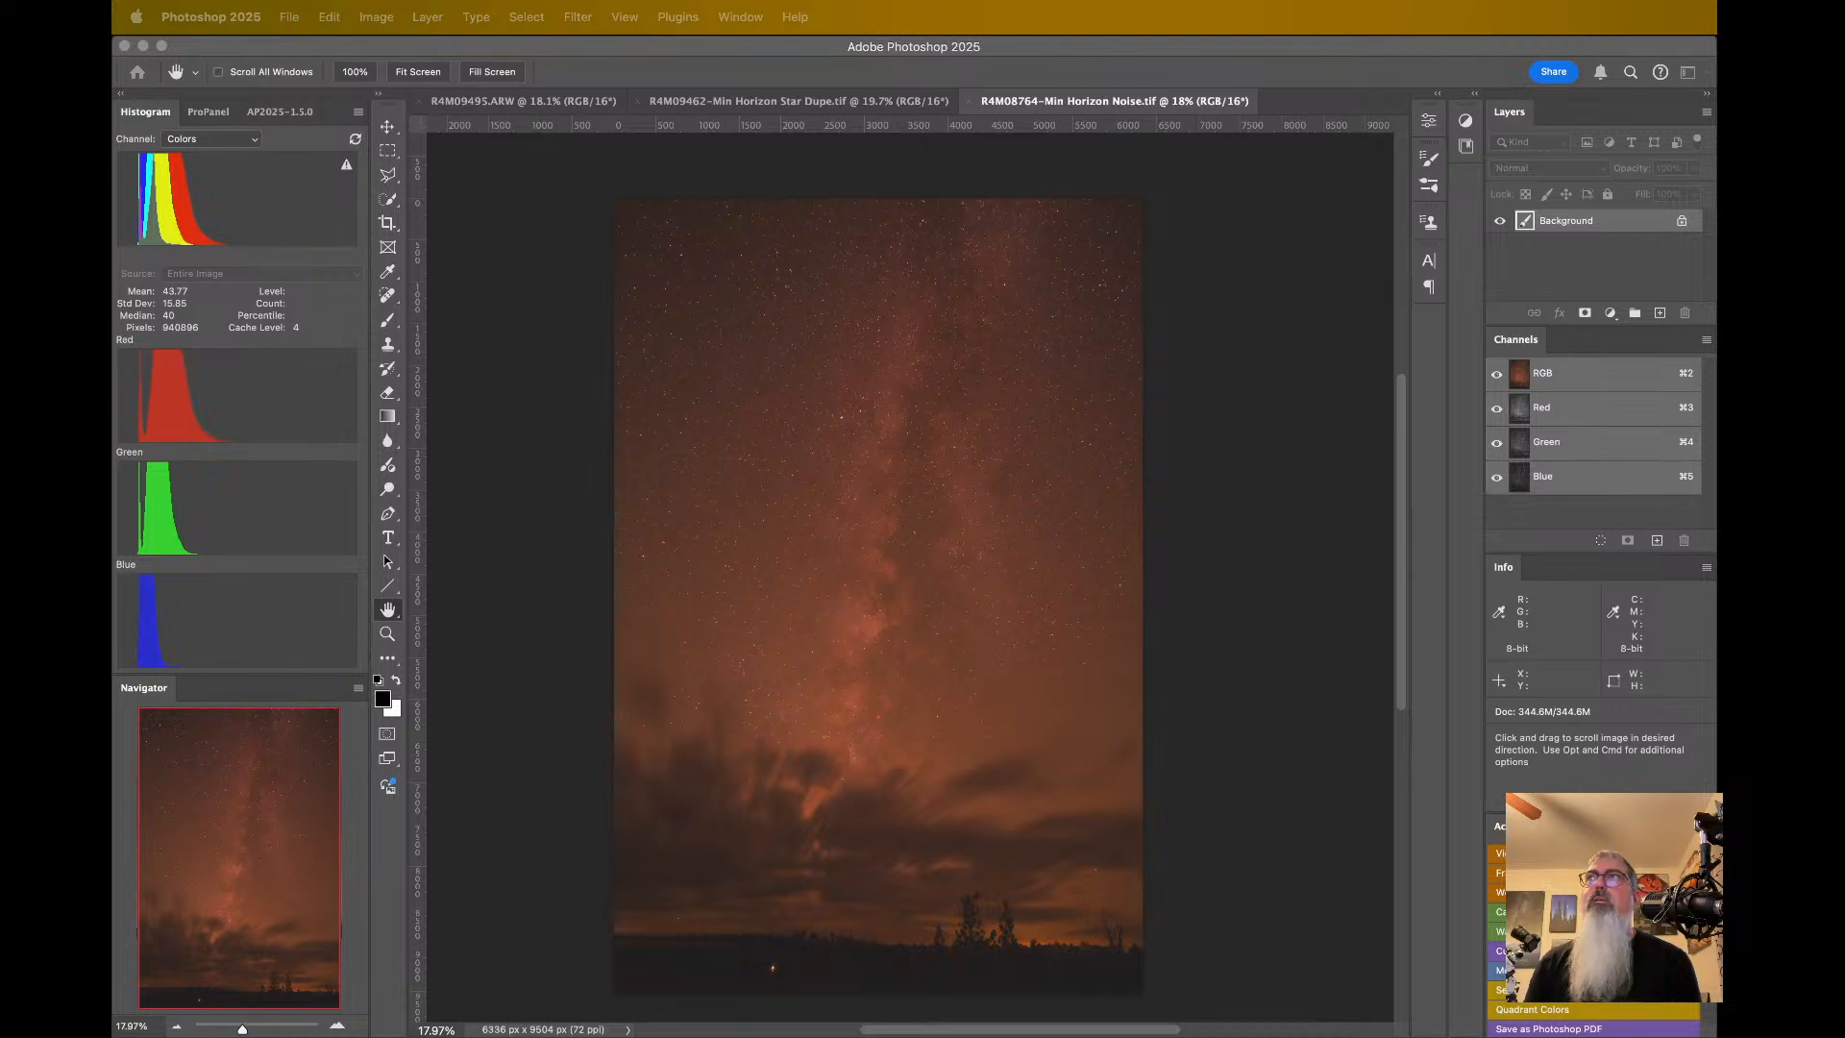
pyautogui.moveTo(1714, 280); pyautogui.dragTo(751, 366)
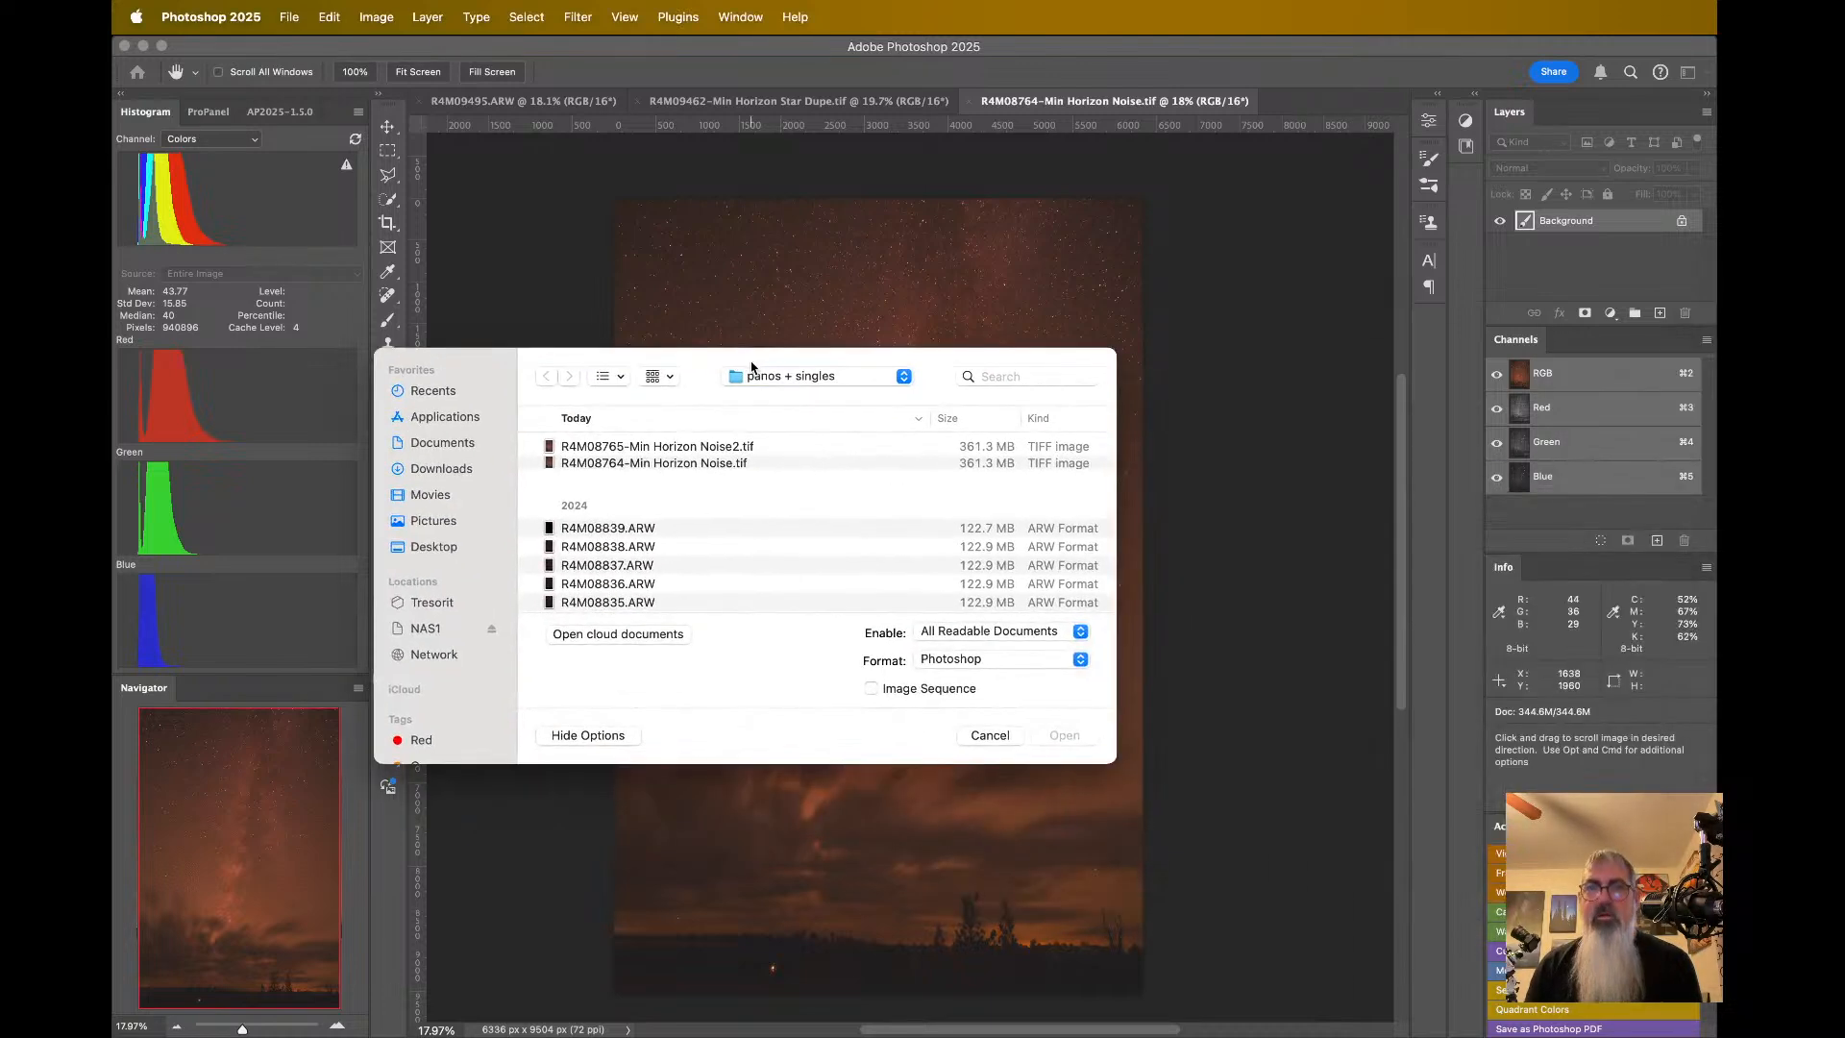
pyautogui.doubleClick(742, 447)
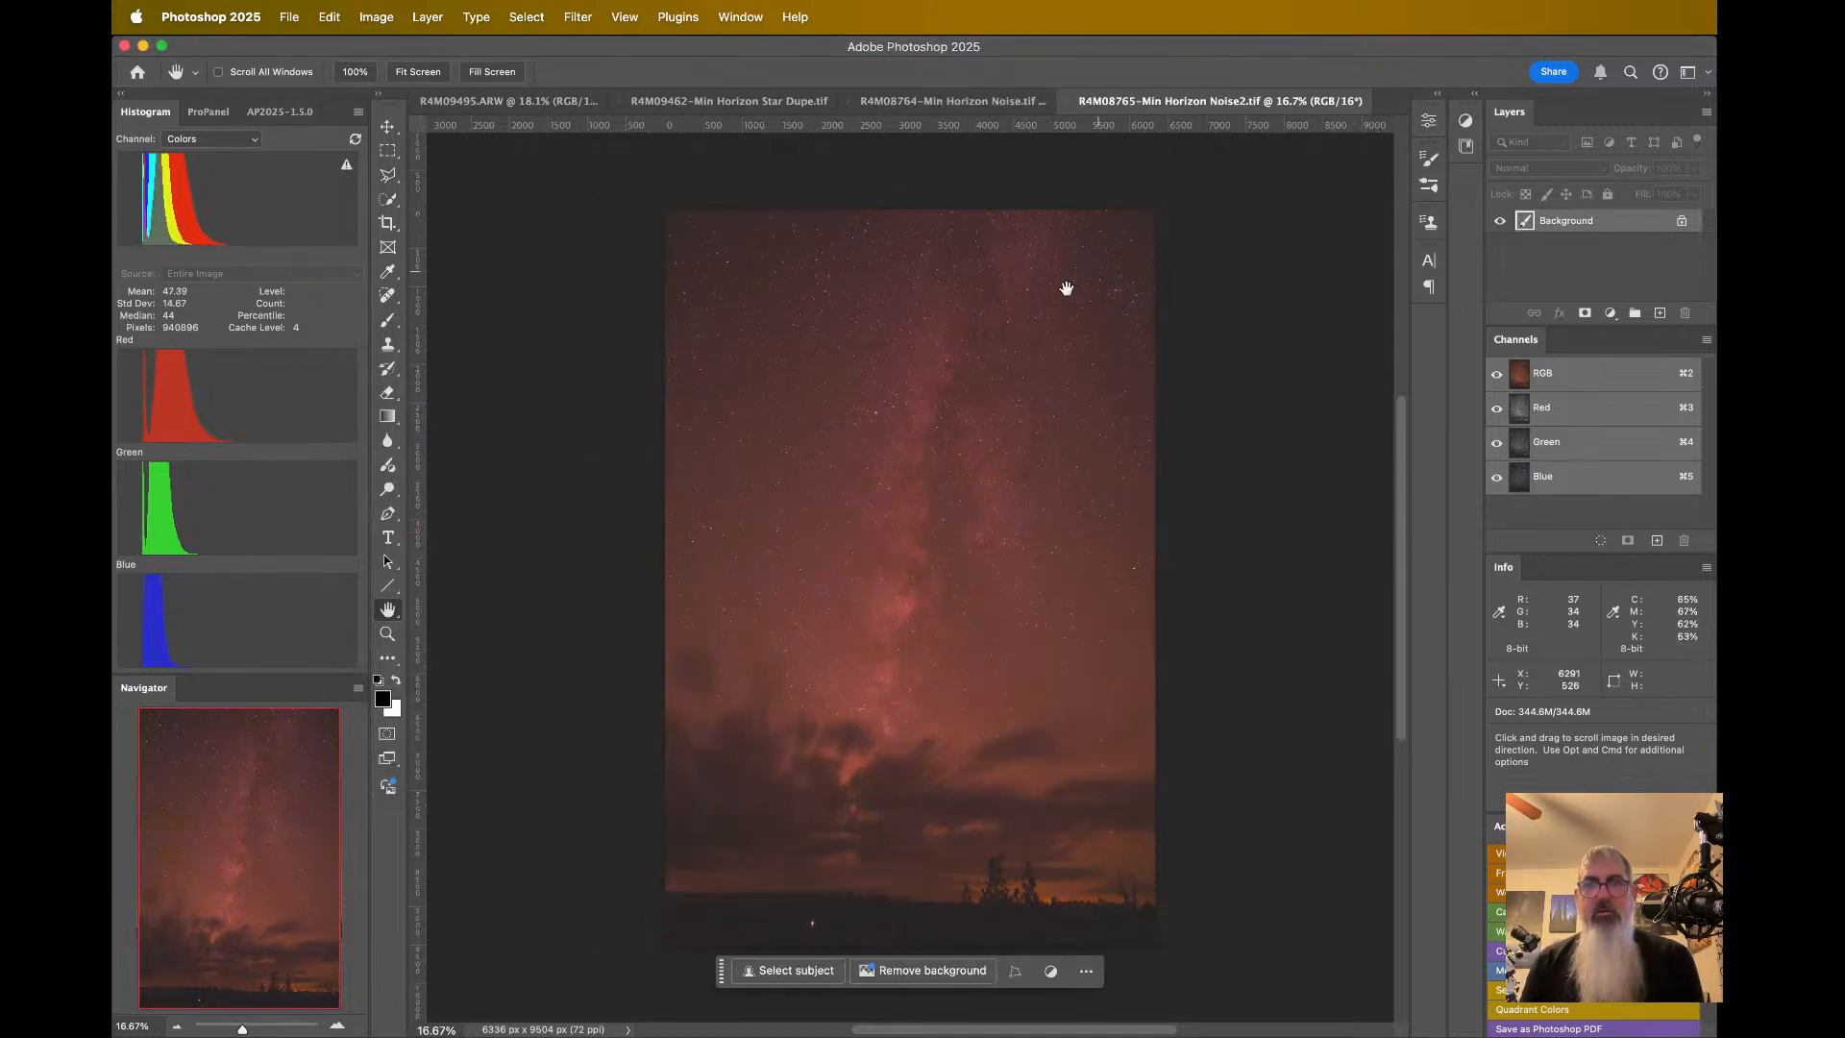
# - Inspect the opened composite's Milky Way, low clouds and the bare tree on the horizon up close
pyautogui.scroll(5, 1061, 600)
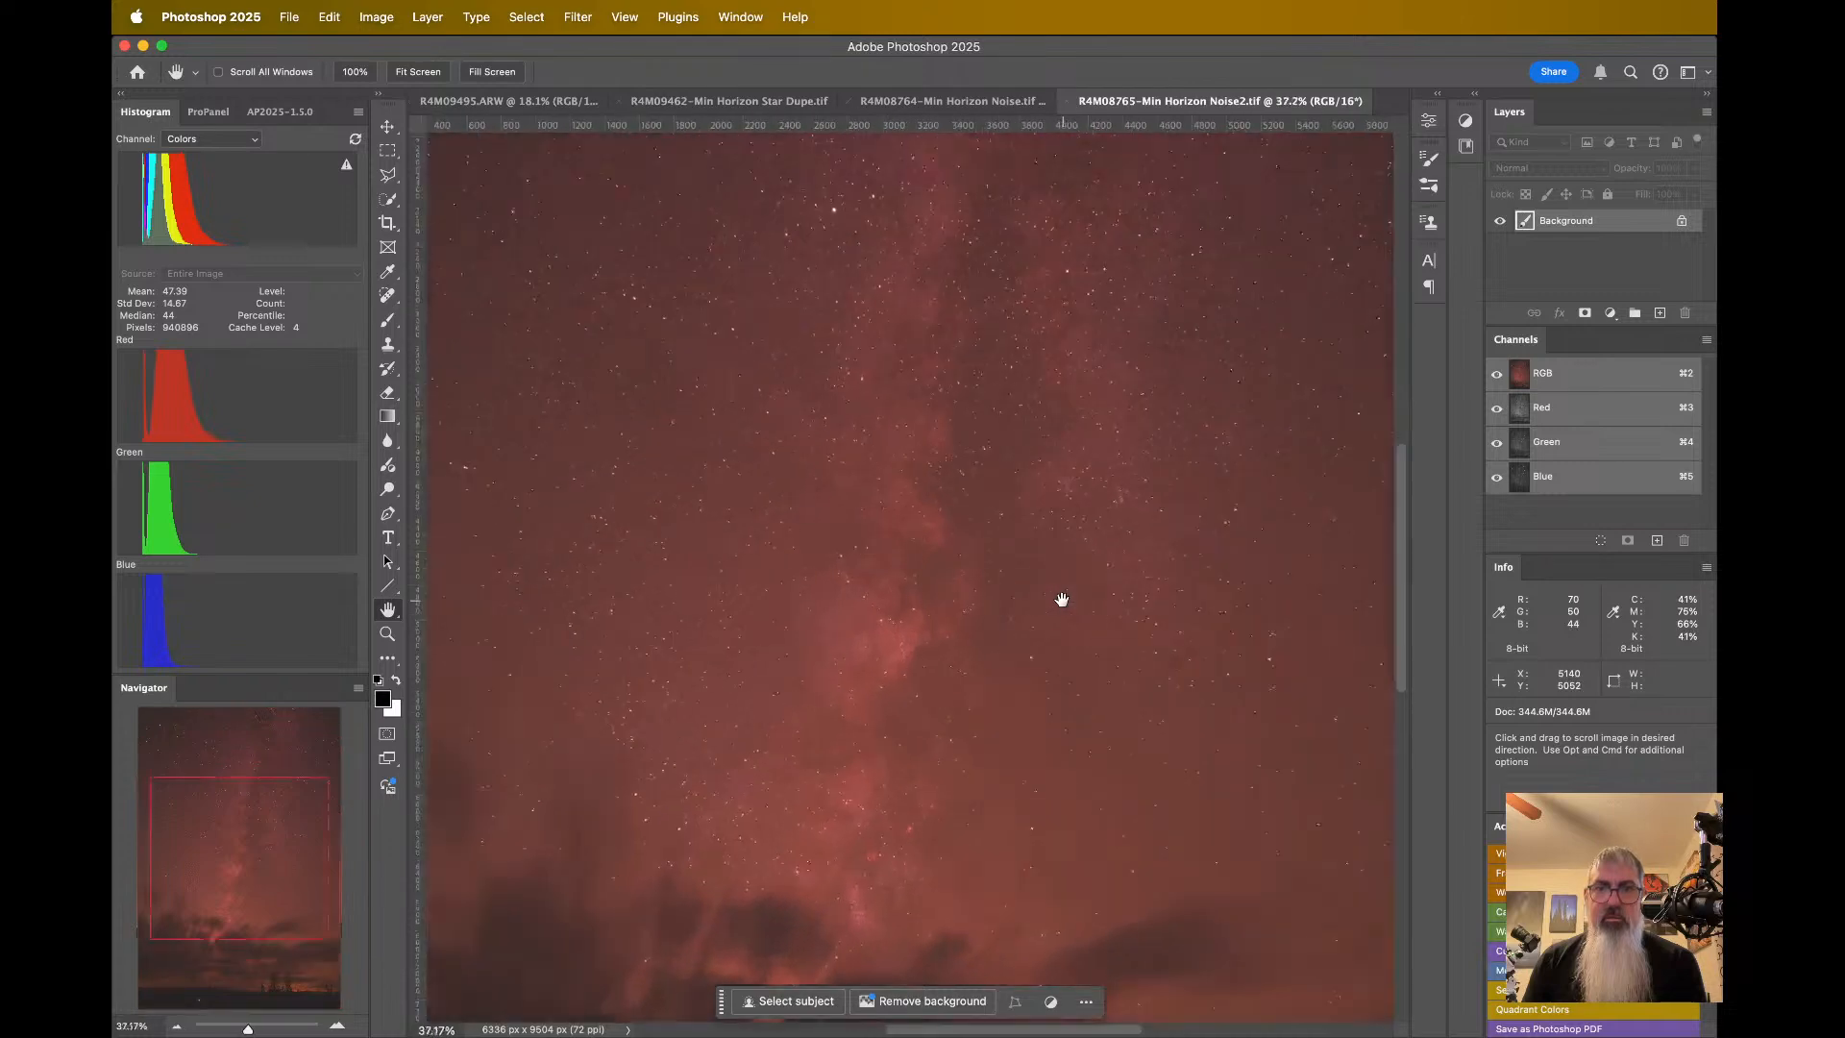
pyautogui.scroll(5, 1062, 599)
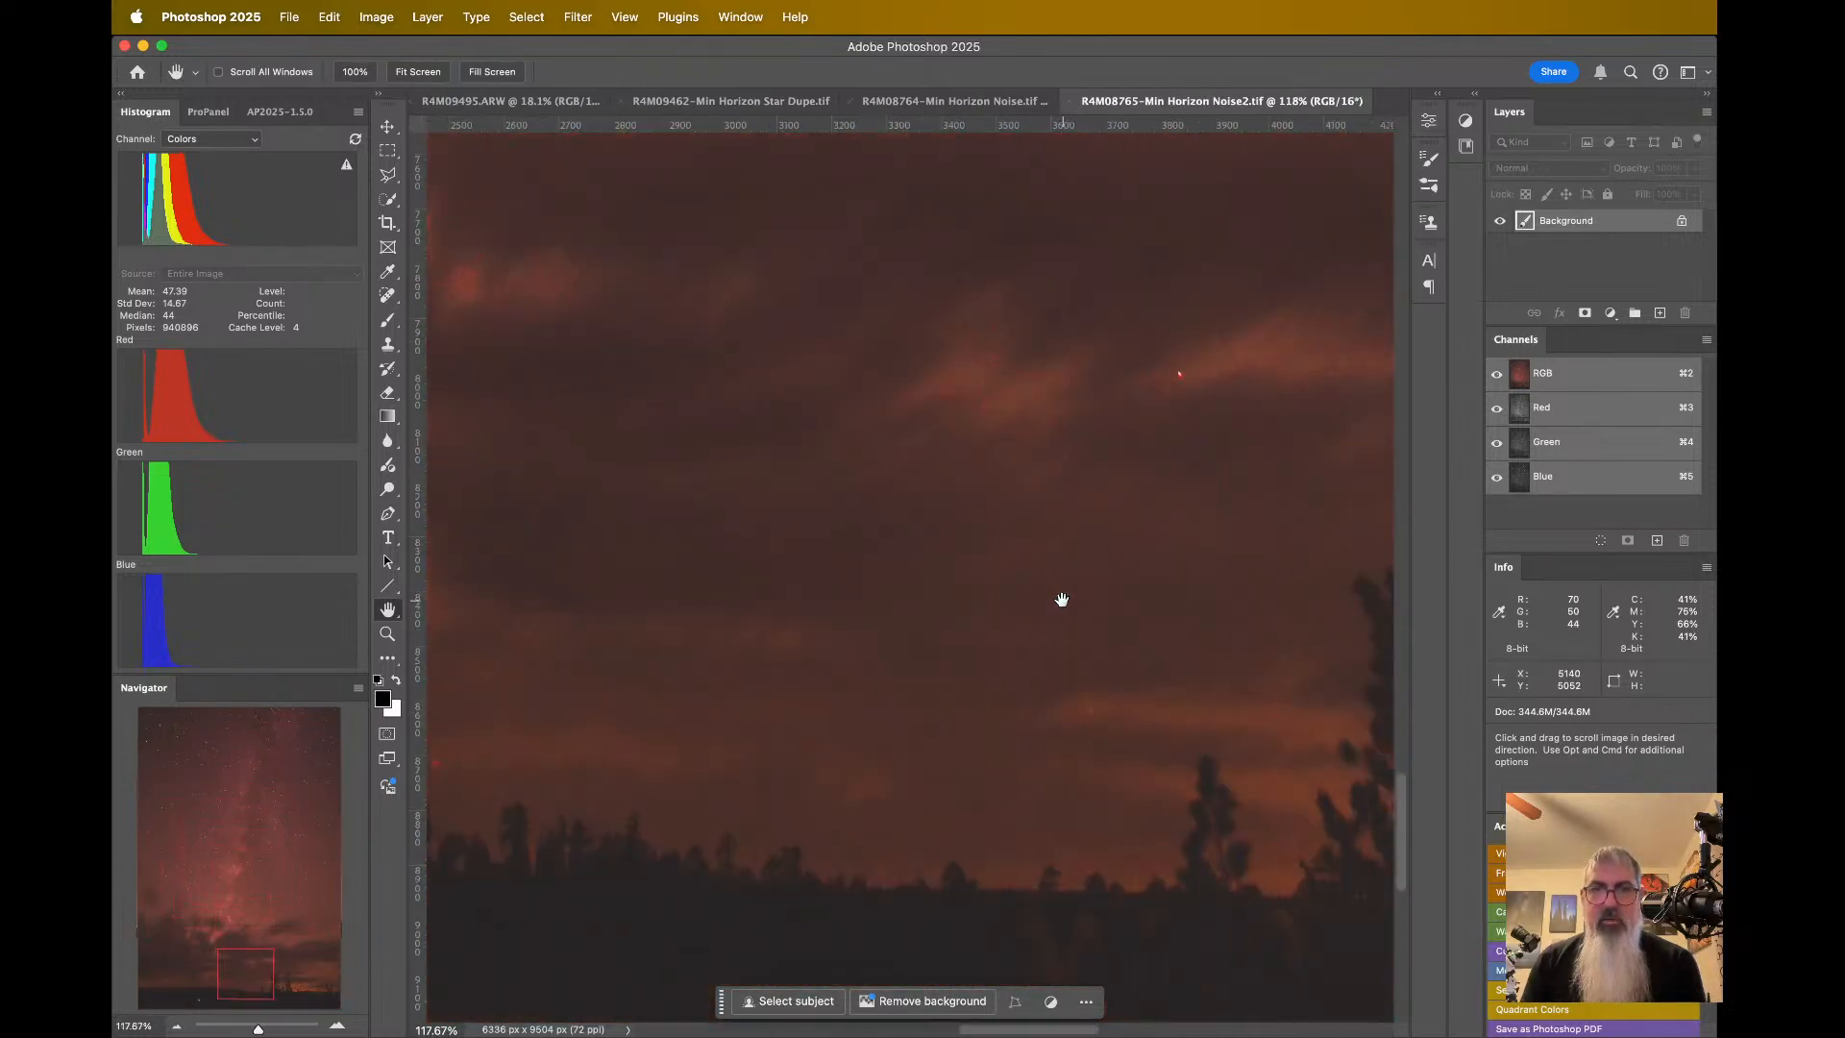
pyautogui.scroll(-6, 1061, 599)
pyautogui.hscroll(7, 1062, 599)
pyautogui.scroll(4, 1061, 599)
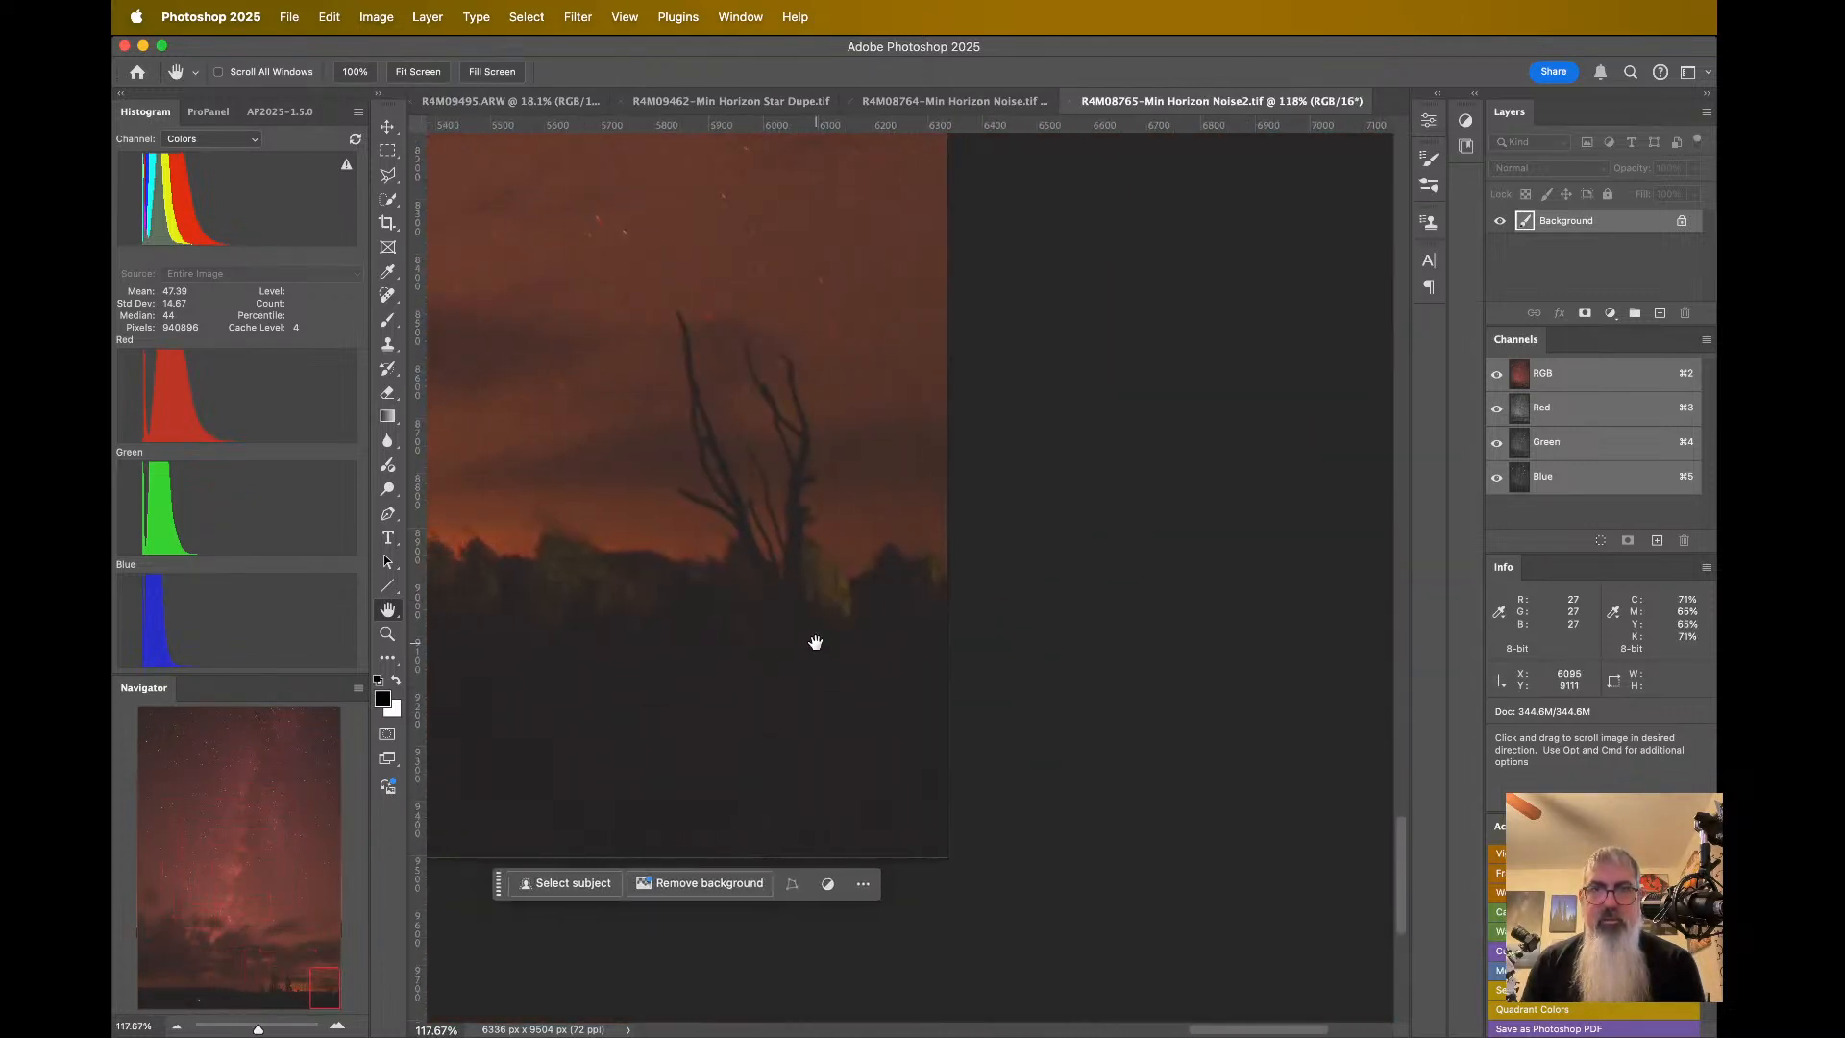
pyautogui.hscroll(-3, 731, 444)
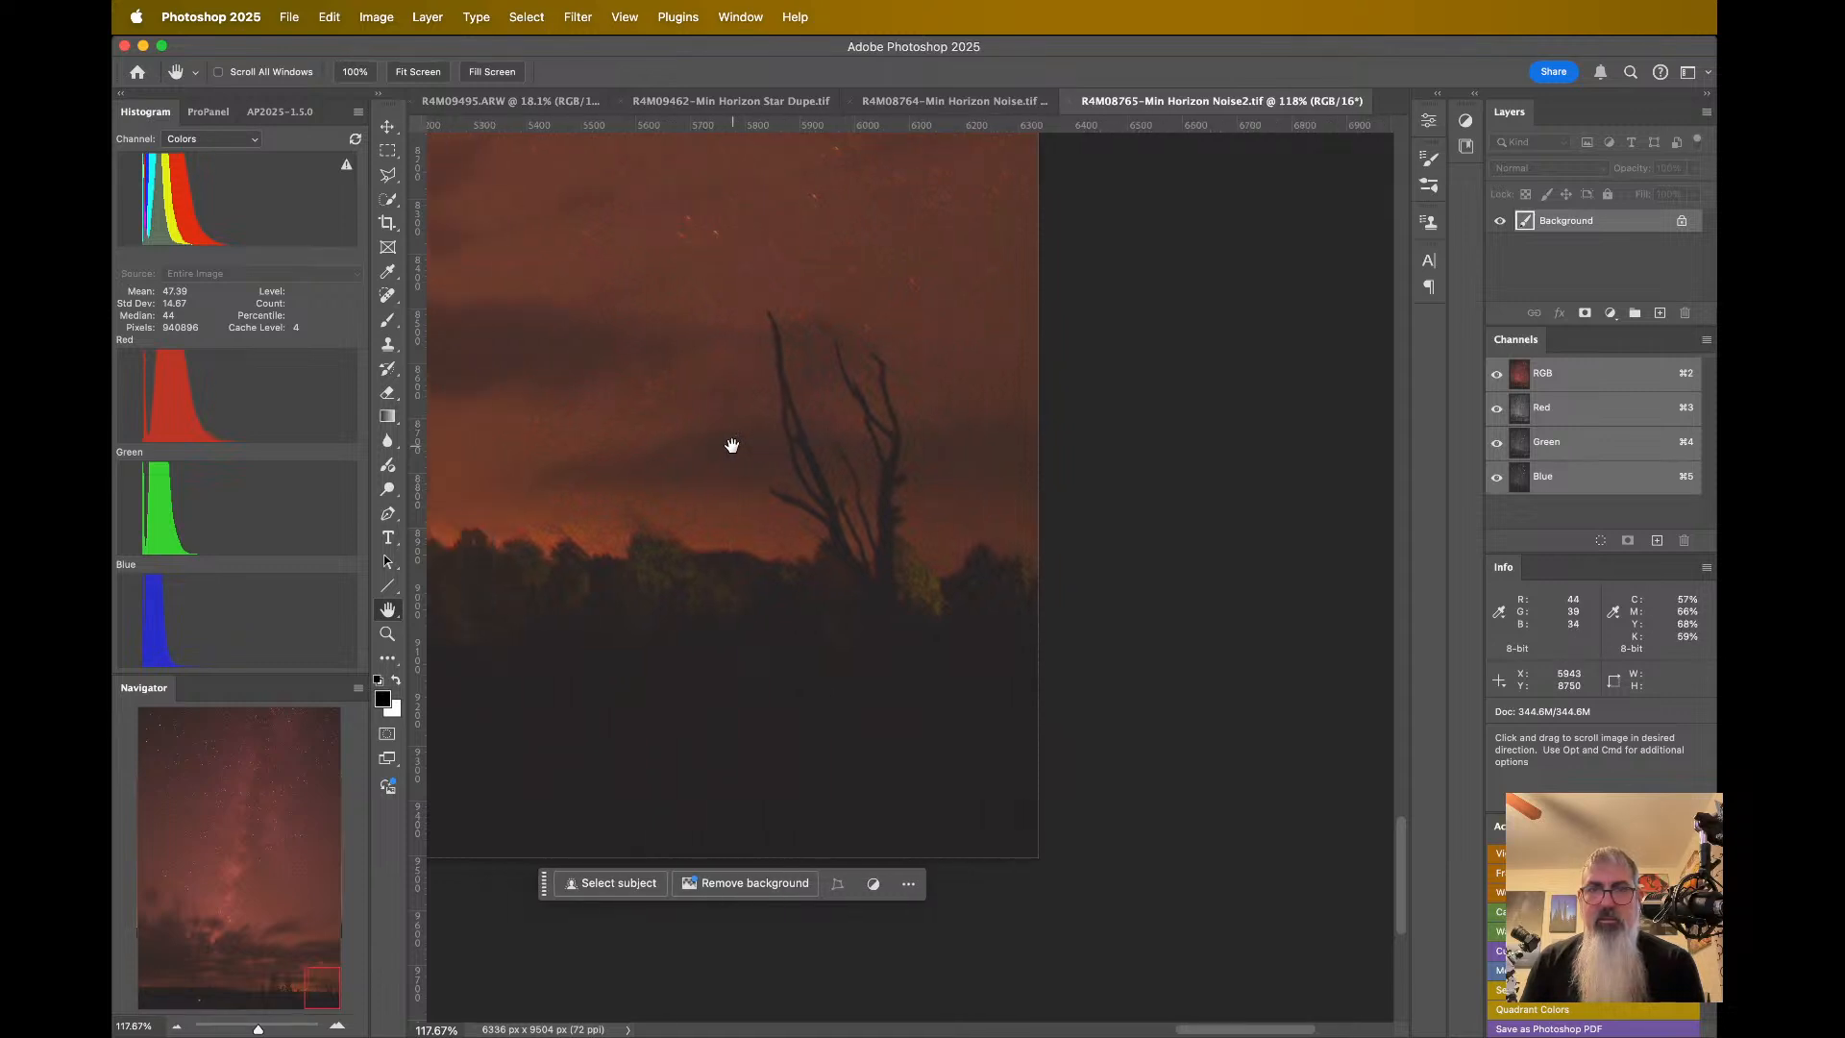
# - Examine the tall pines, the distant treeline and the bright light in the dark foreground for ghosting
pyautogui.hscroll(-15, 861, 436)
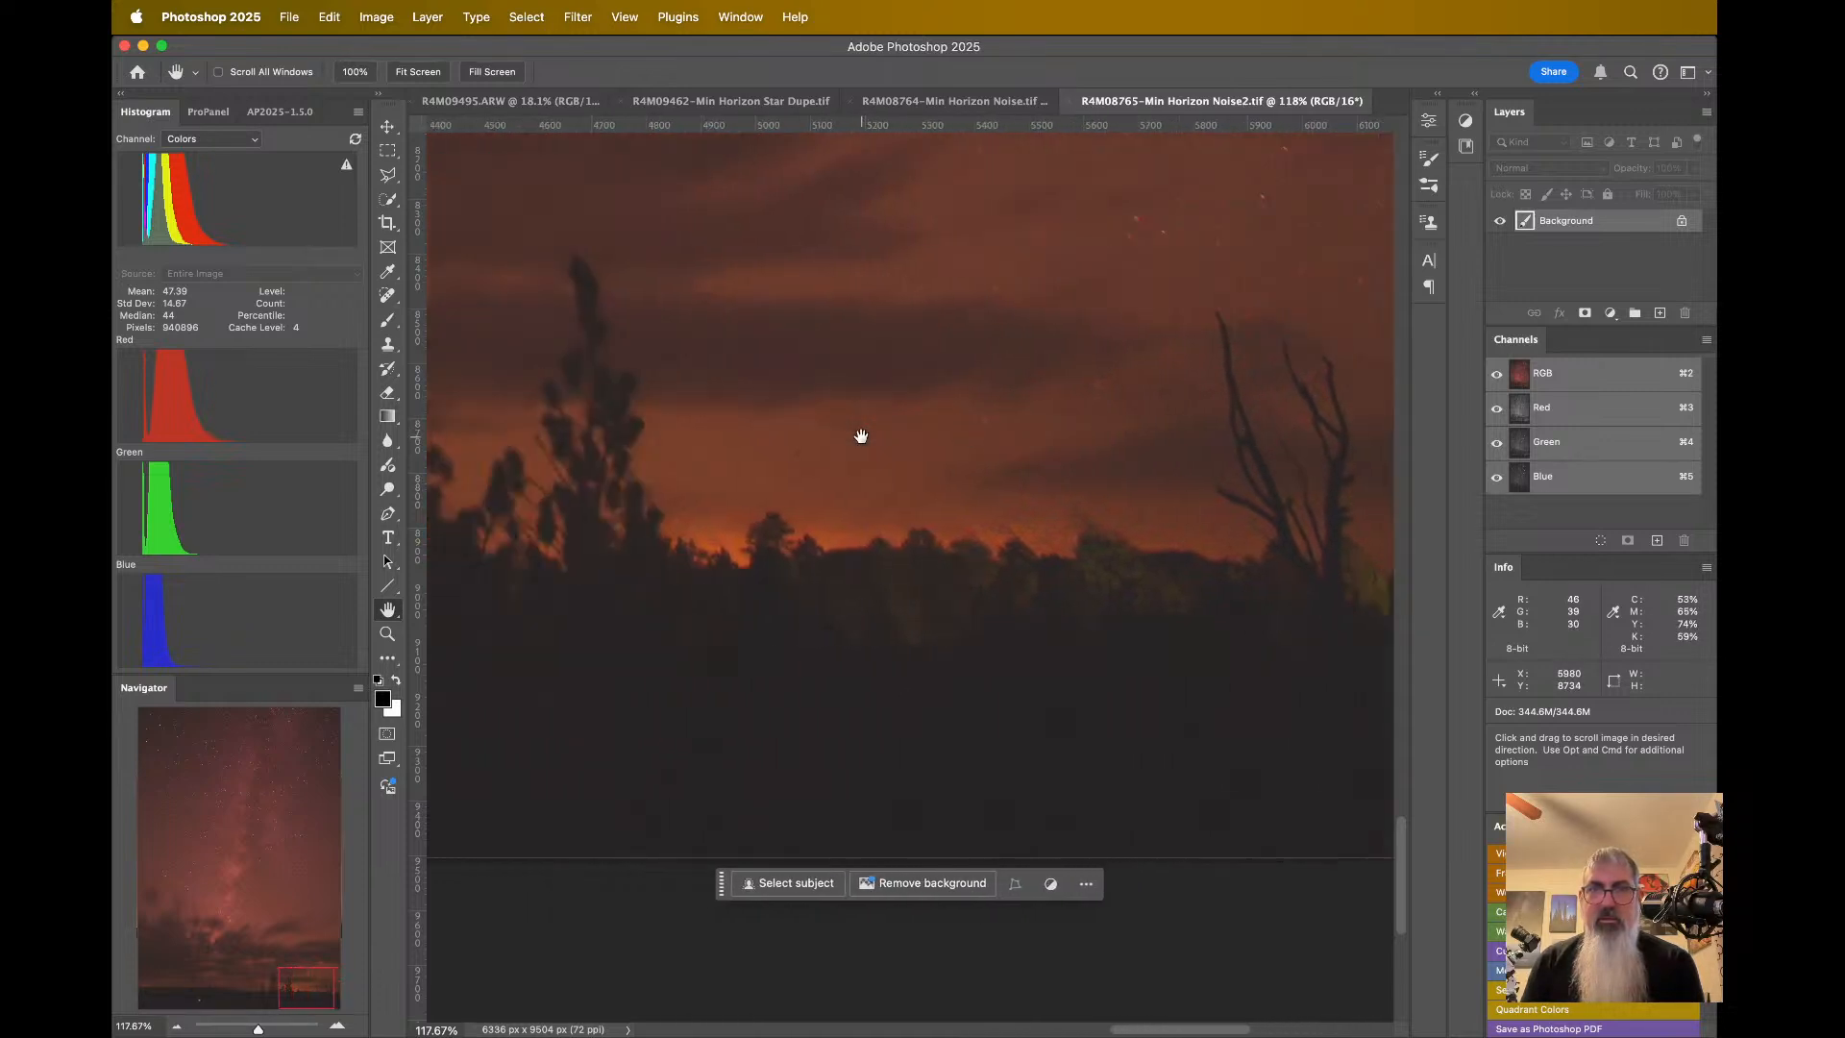
pyautogui.hscroll(-12, 860, 436)
pyautogui.scroll(-3, 861, 436)
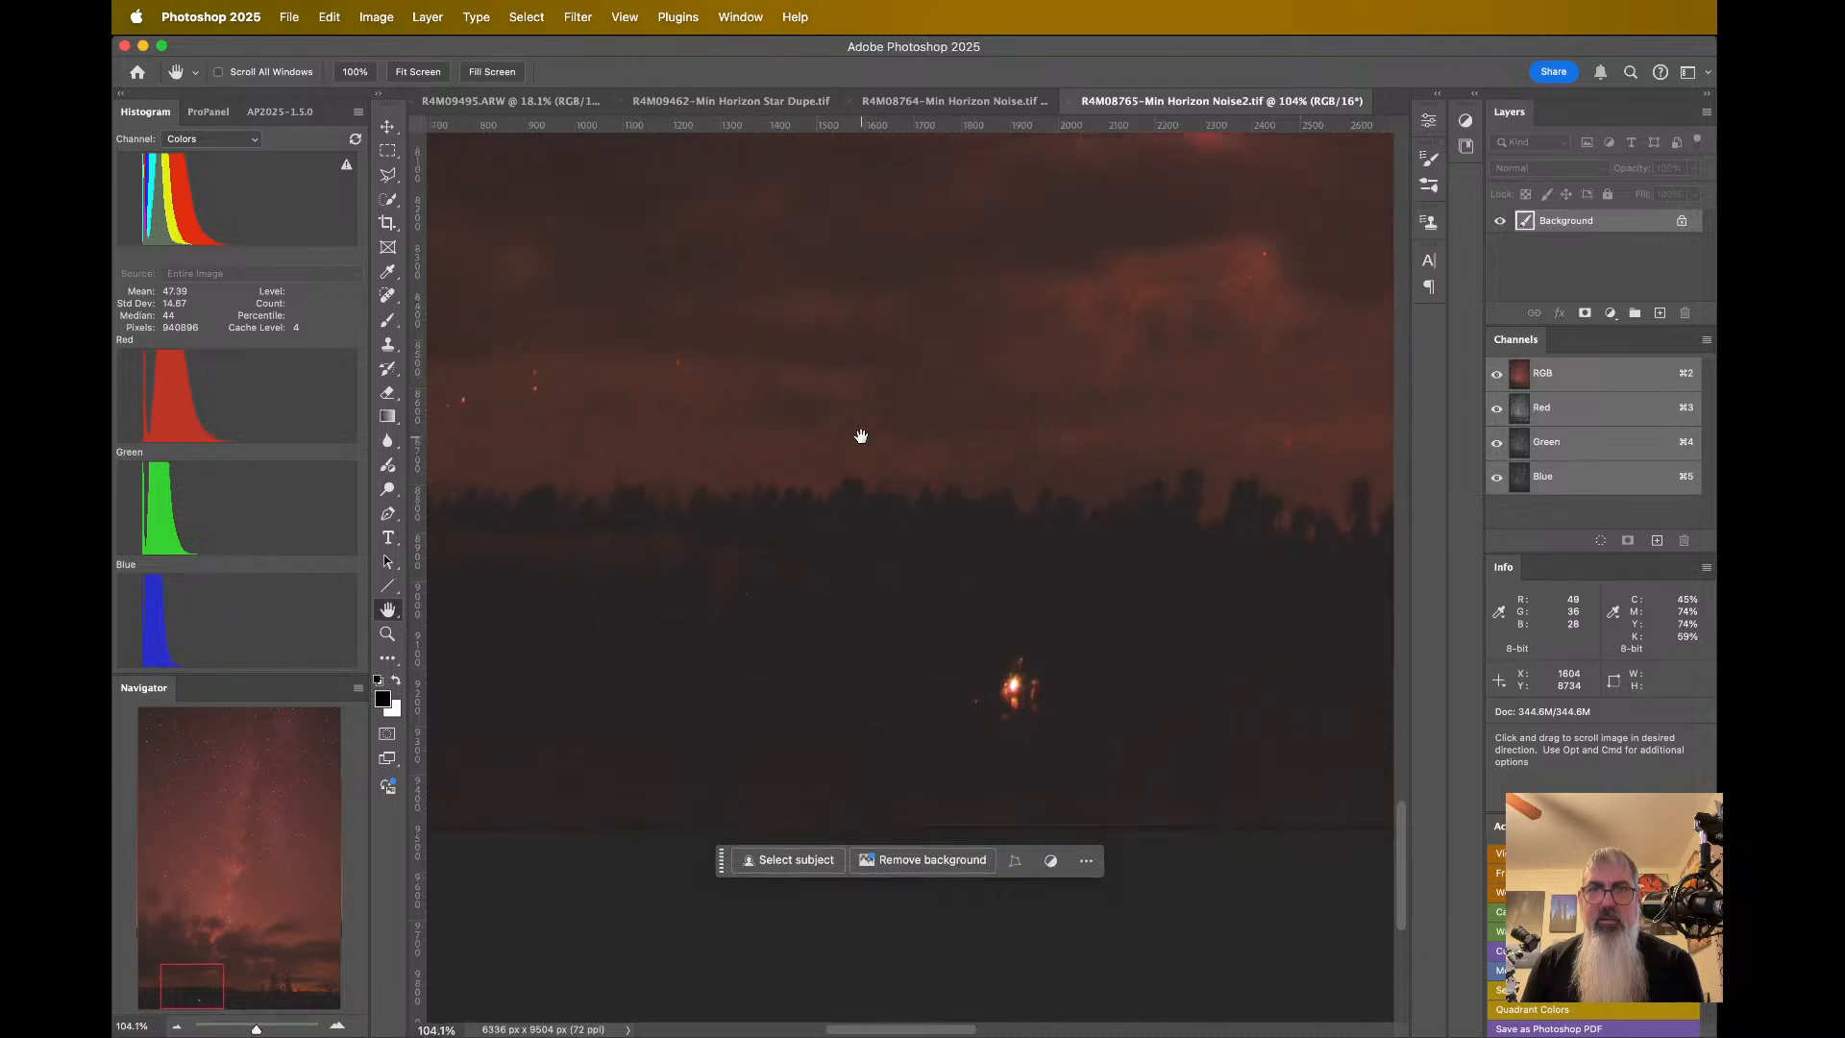
pyautogui.scroll(5, 861, 436)
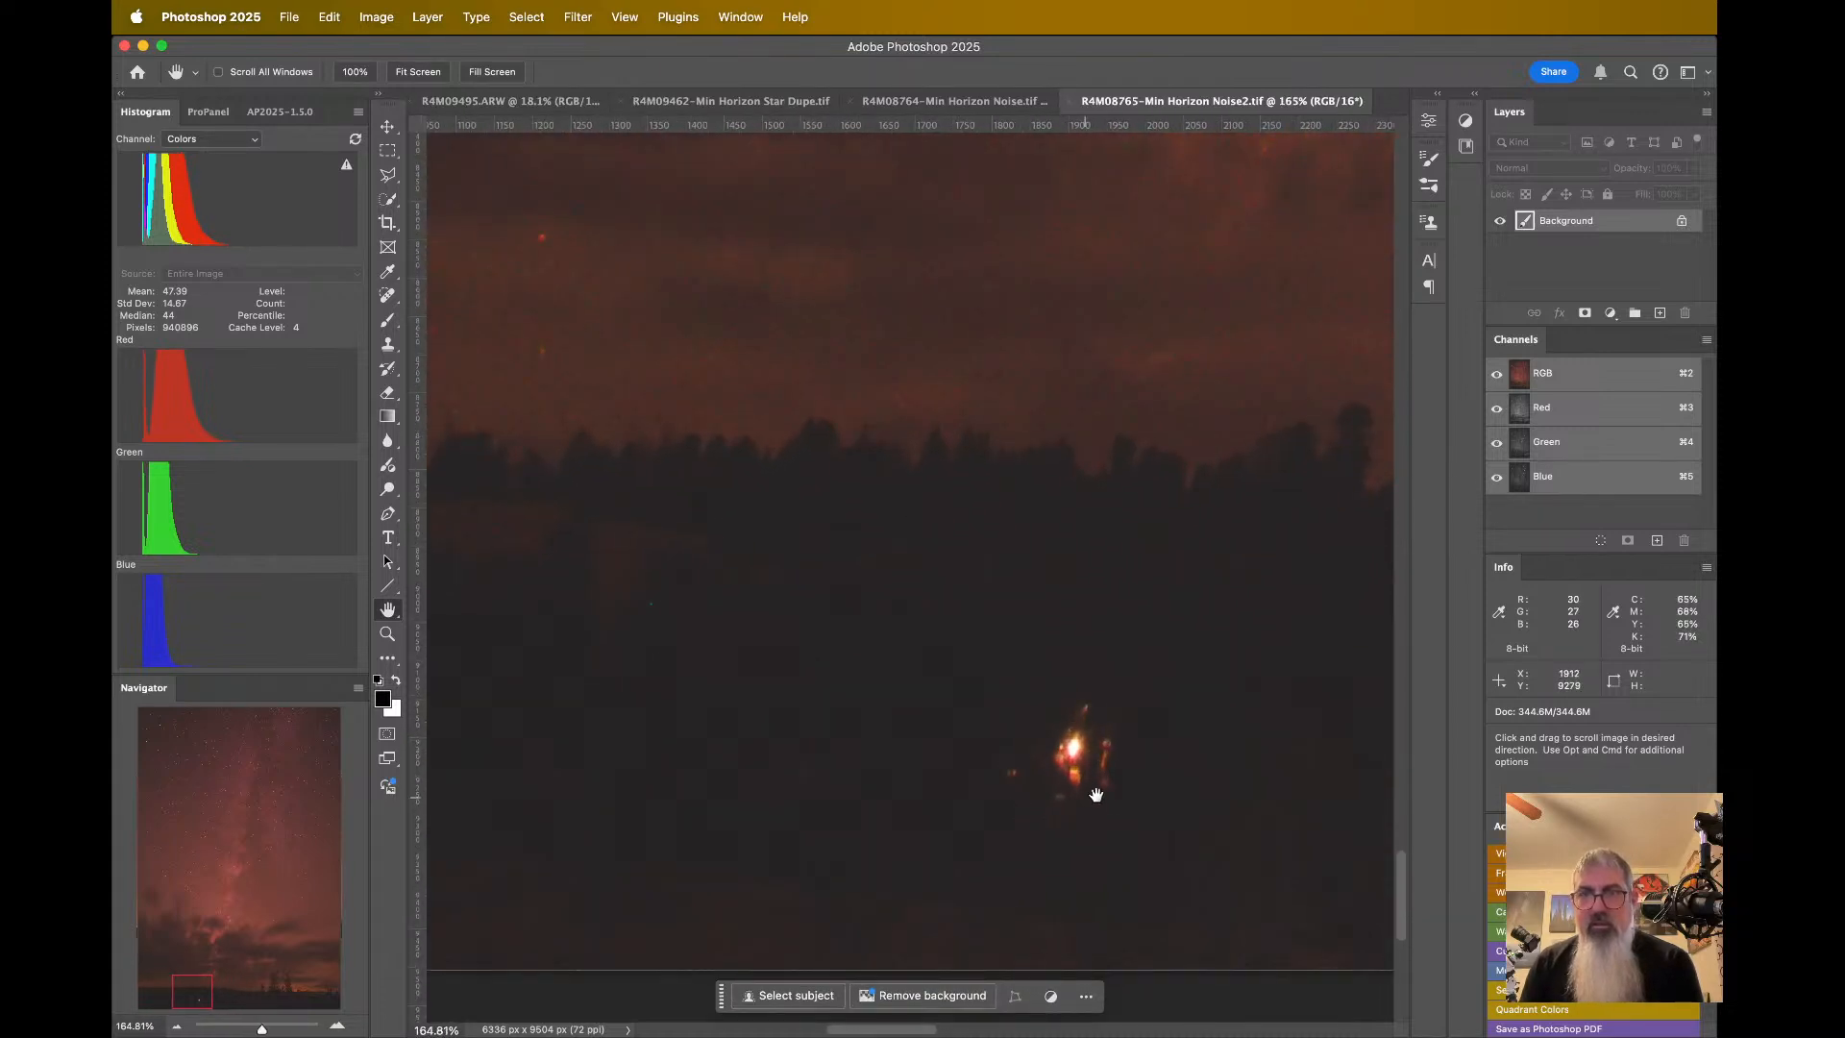
# - Examine the dark foreground, the bright light below the tree line and the Milky Way sky at various magnifications
pyautogui.scroll(4, 1065, 786)
pyautogui.scroll(1, 1066, 786)
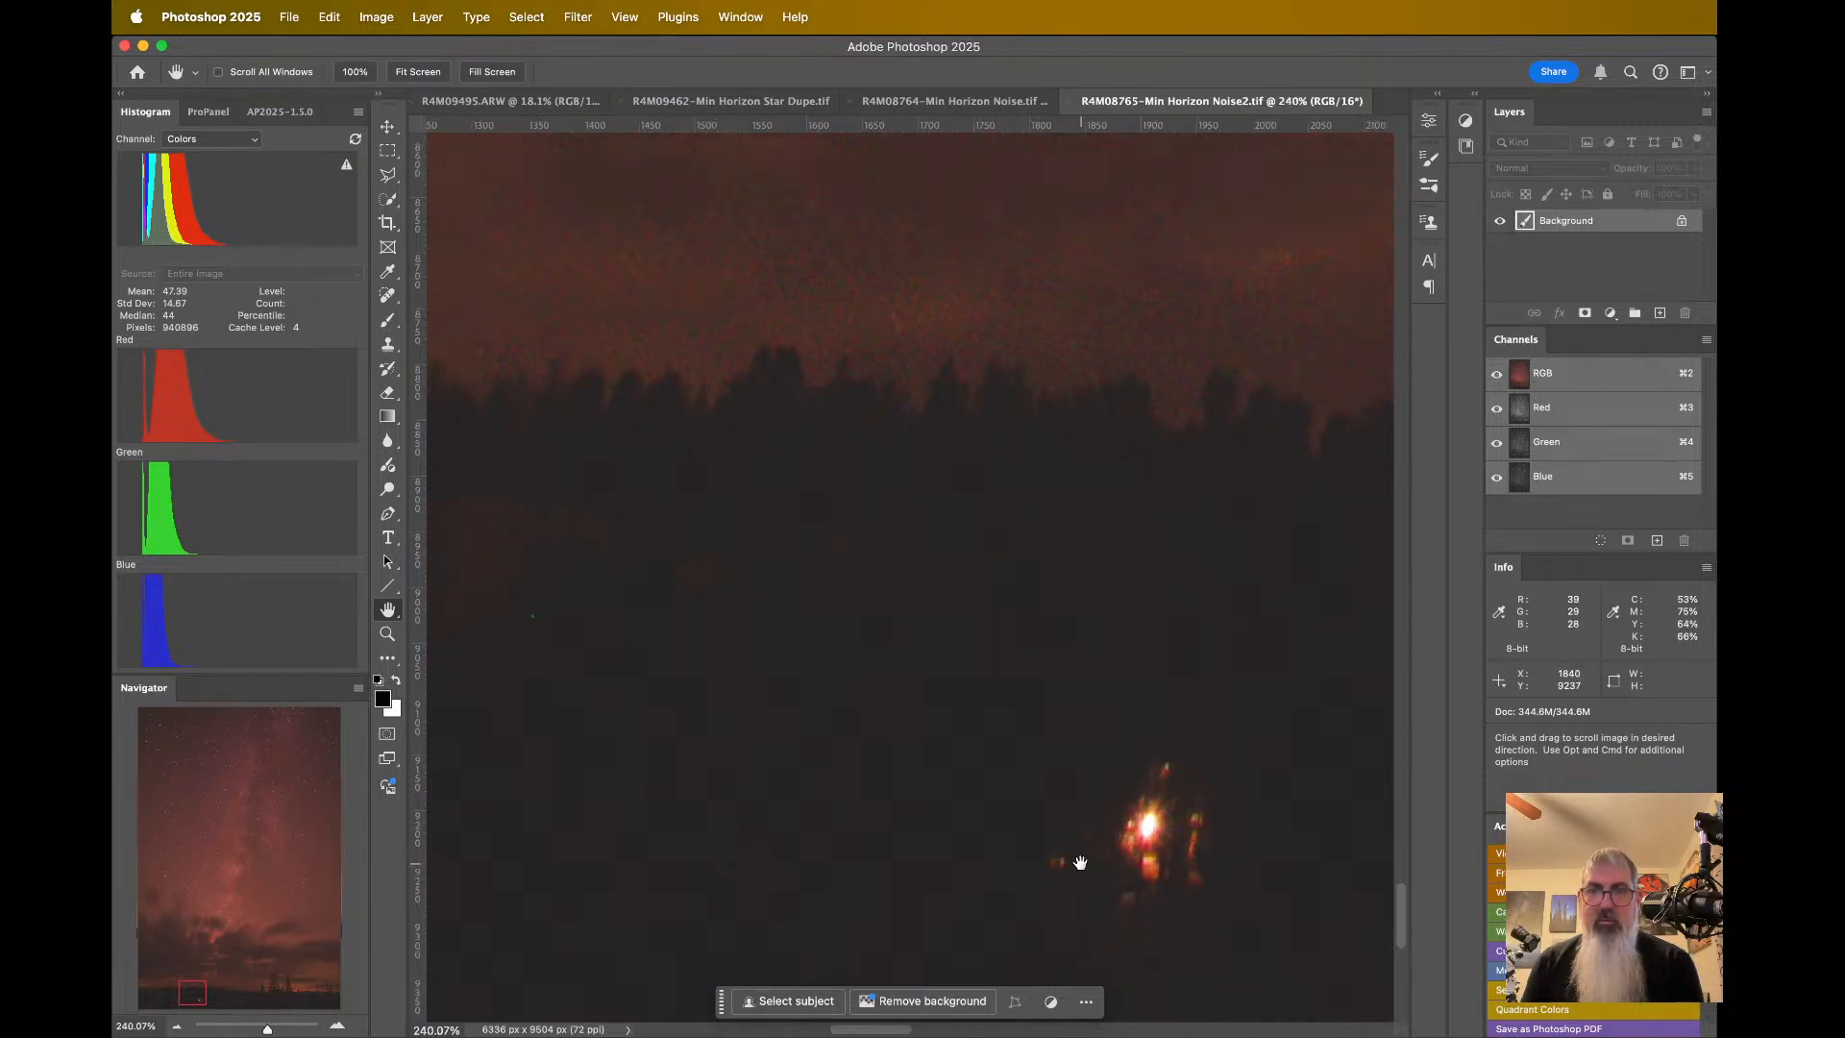
pyautogui.scroll(-3, 1080, 862)
pyautogui.scroll(-6, 1078, 863)
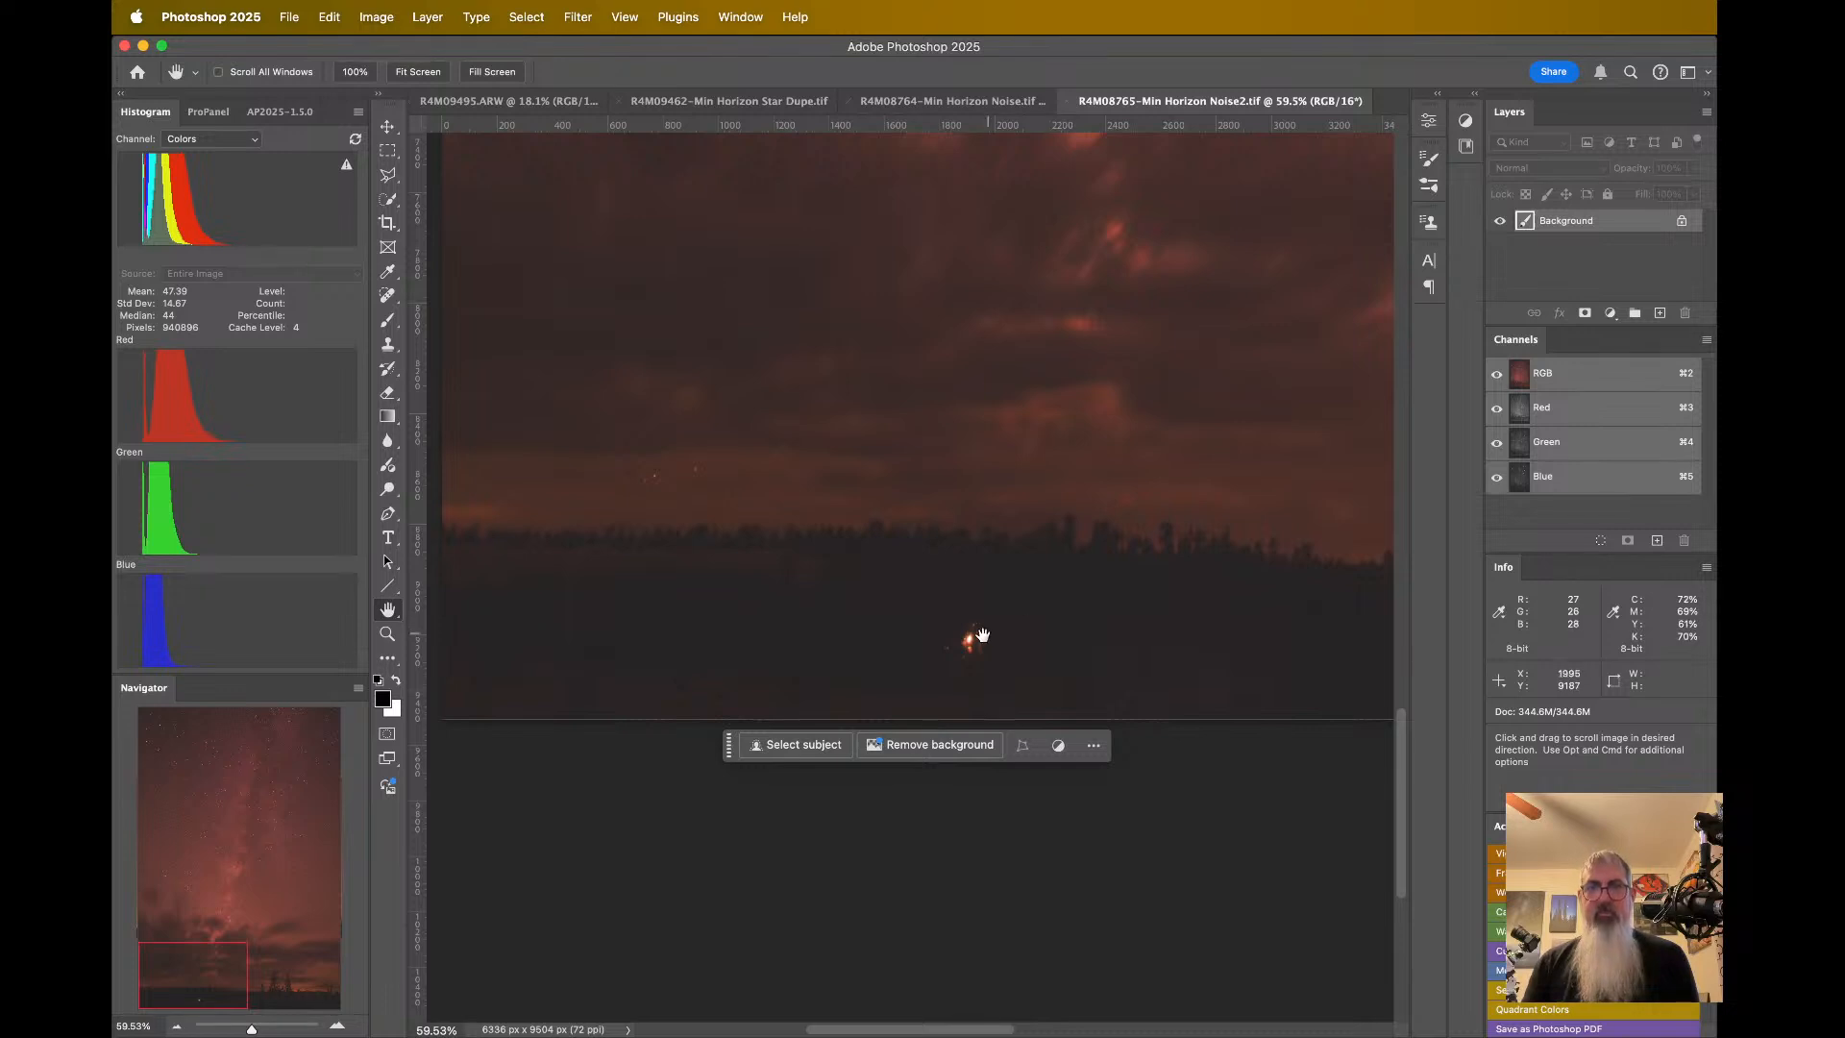
pyautogui.scroll(5, 996, 630)
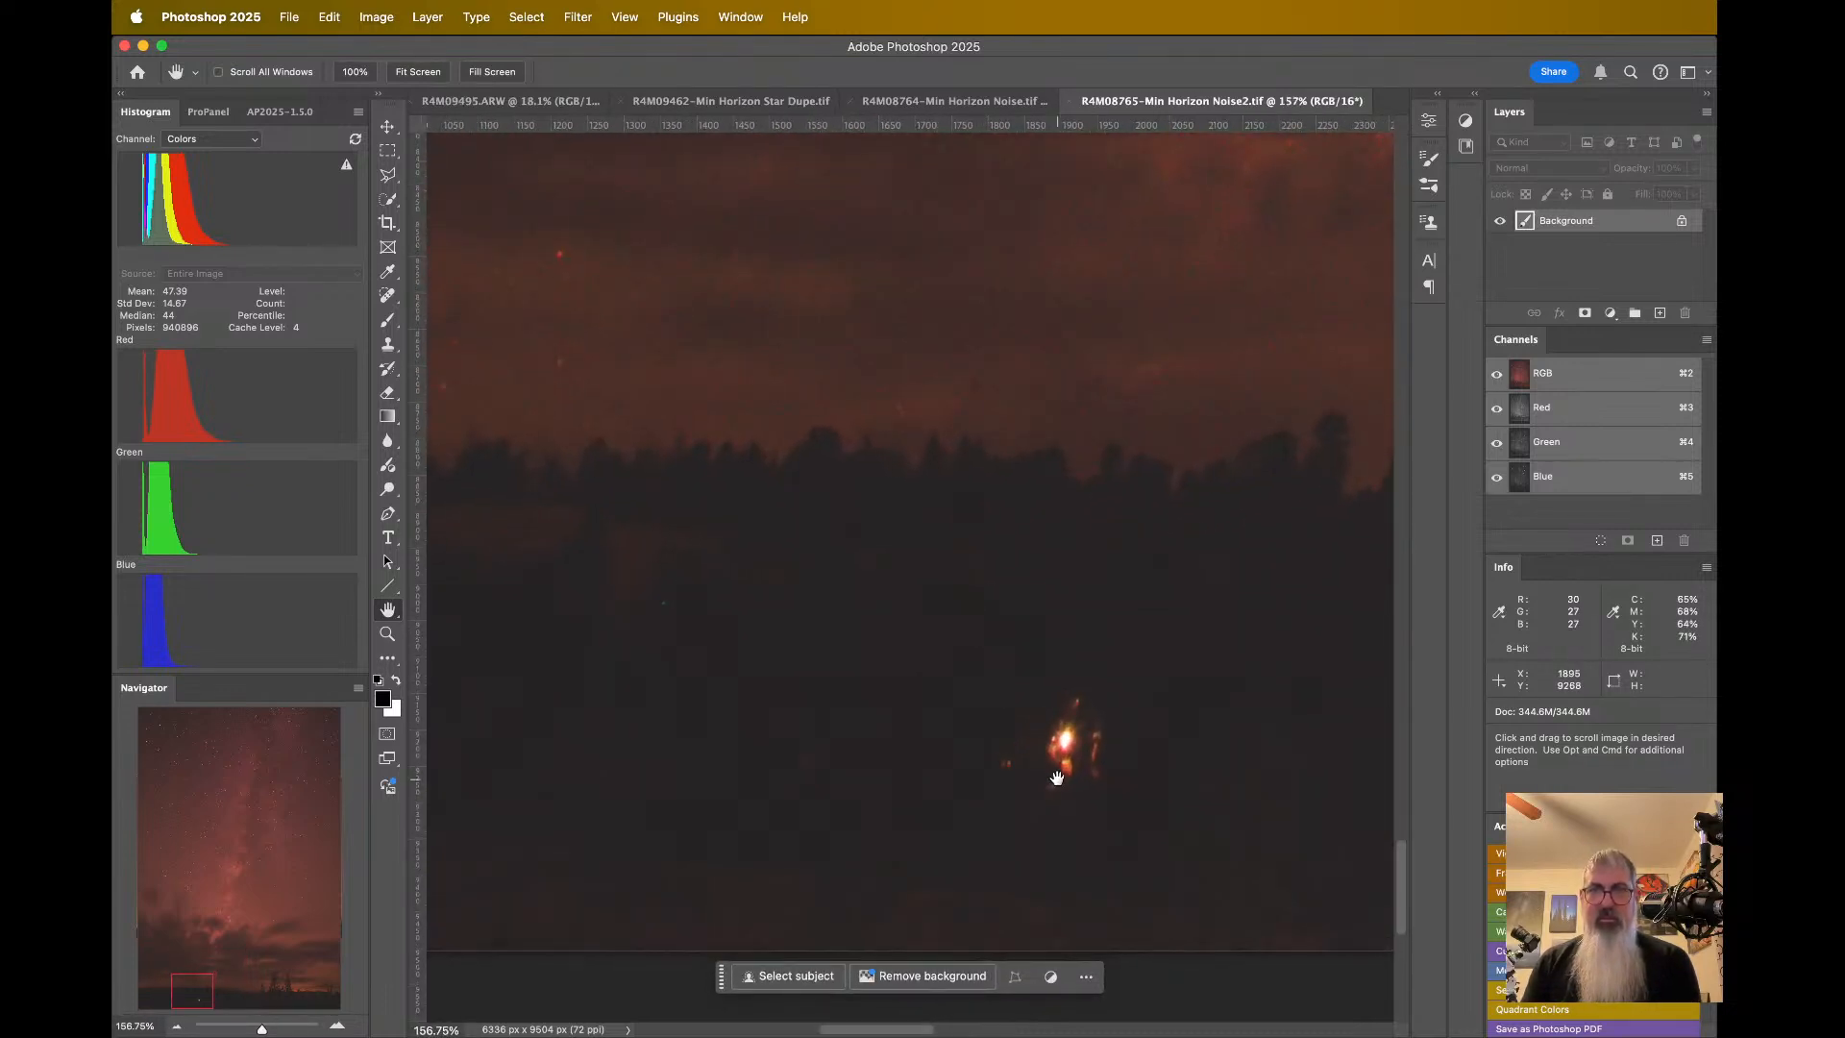
pyautogui.scroll(-5, 1083, 750)
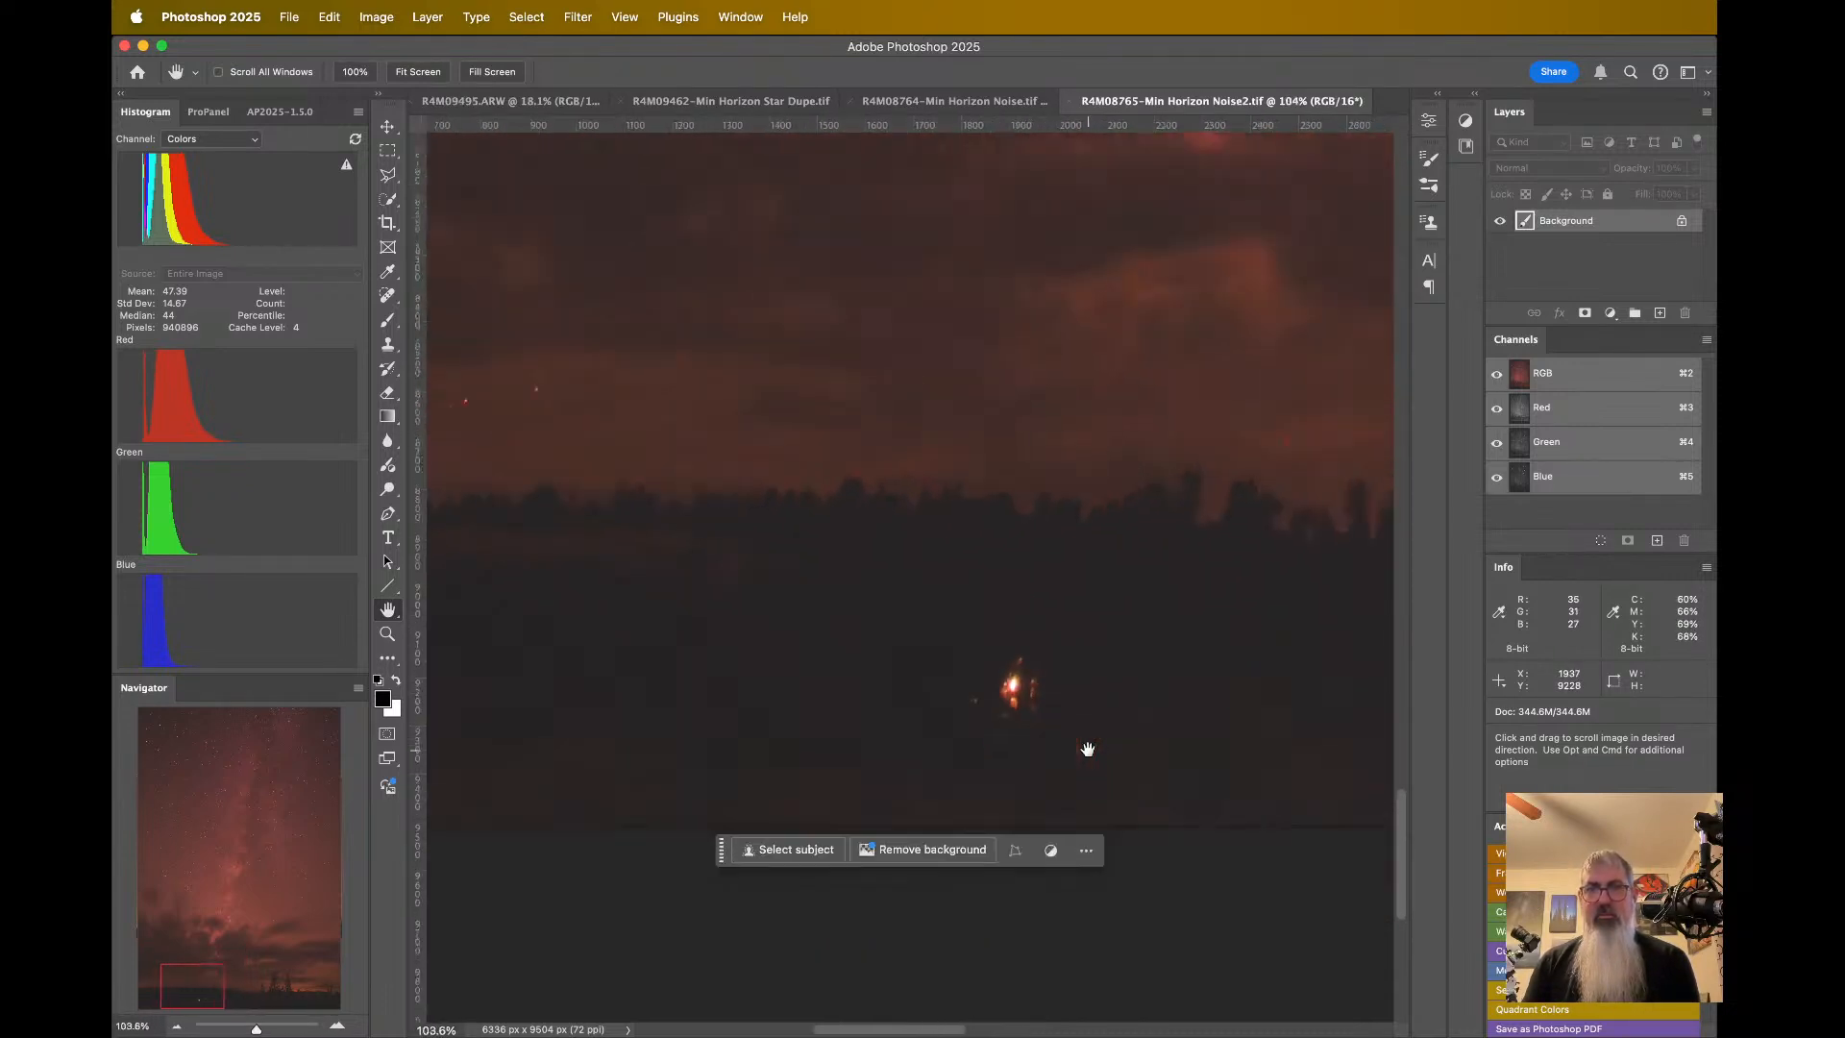
pyautogui.scroll(-3, 1033, 765)
pyautogui.scroll(10, 1165, 413)
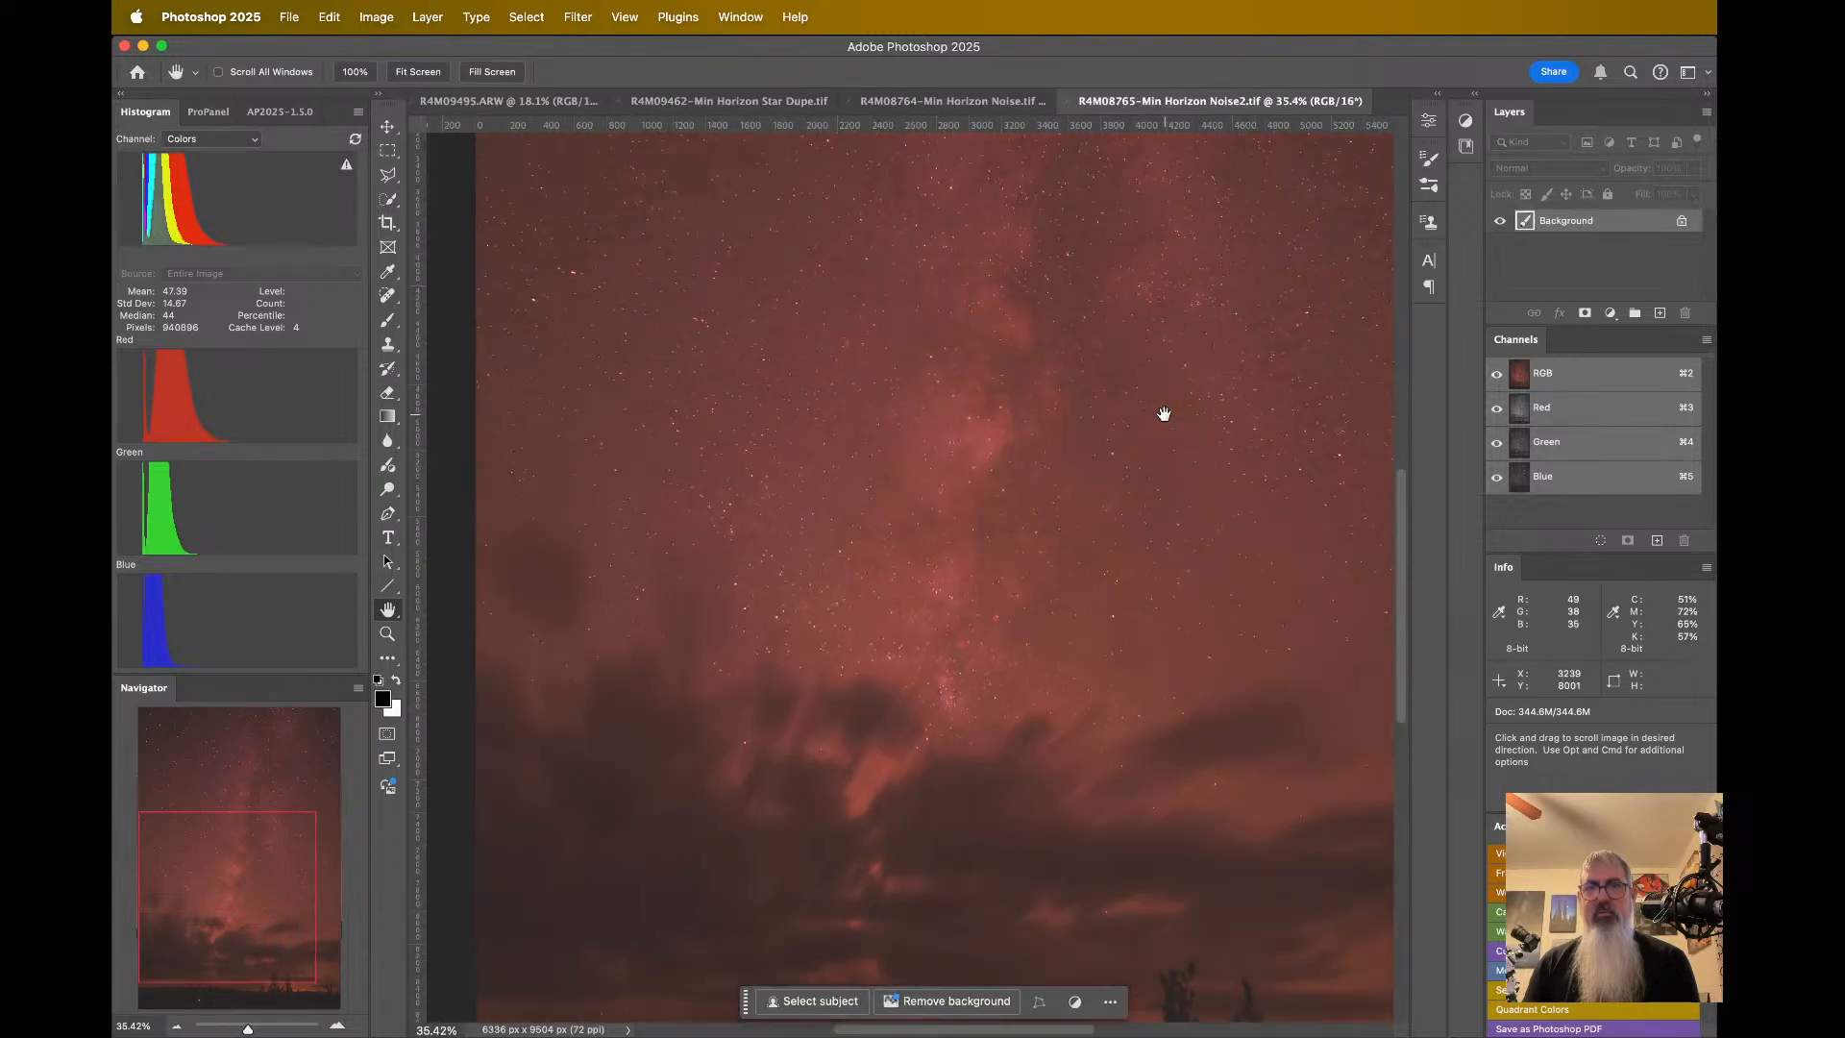
pyautogui.scroll(-2, 1150, 418)
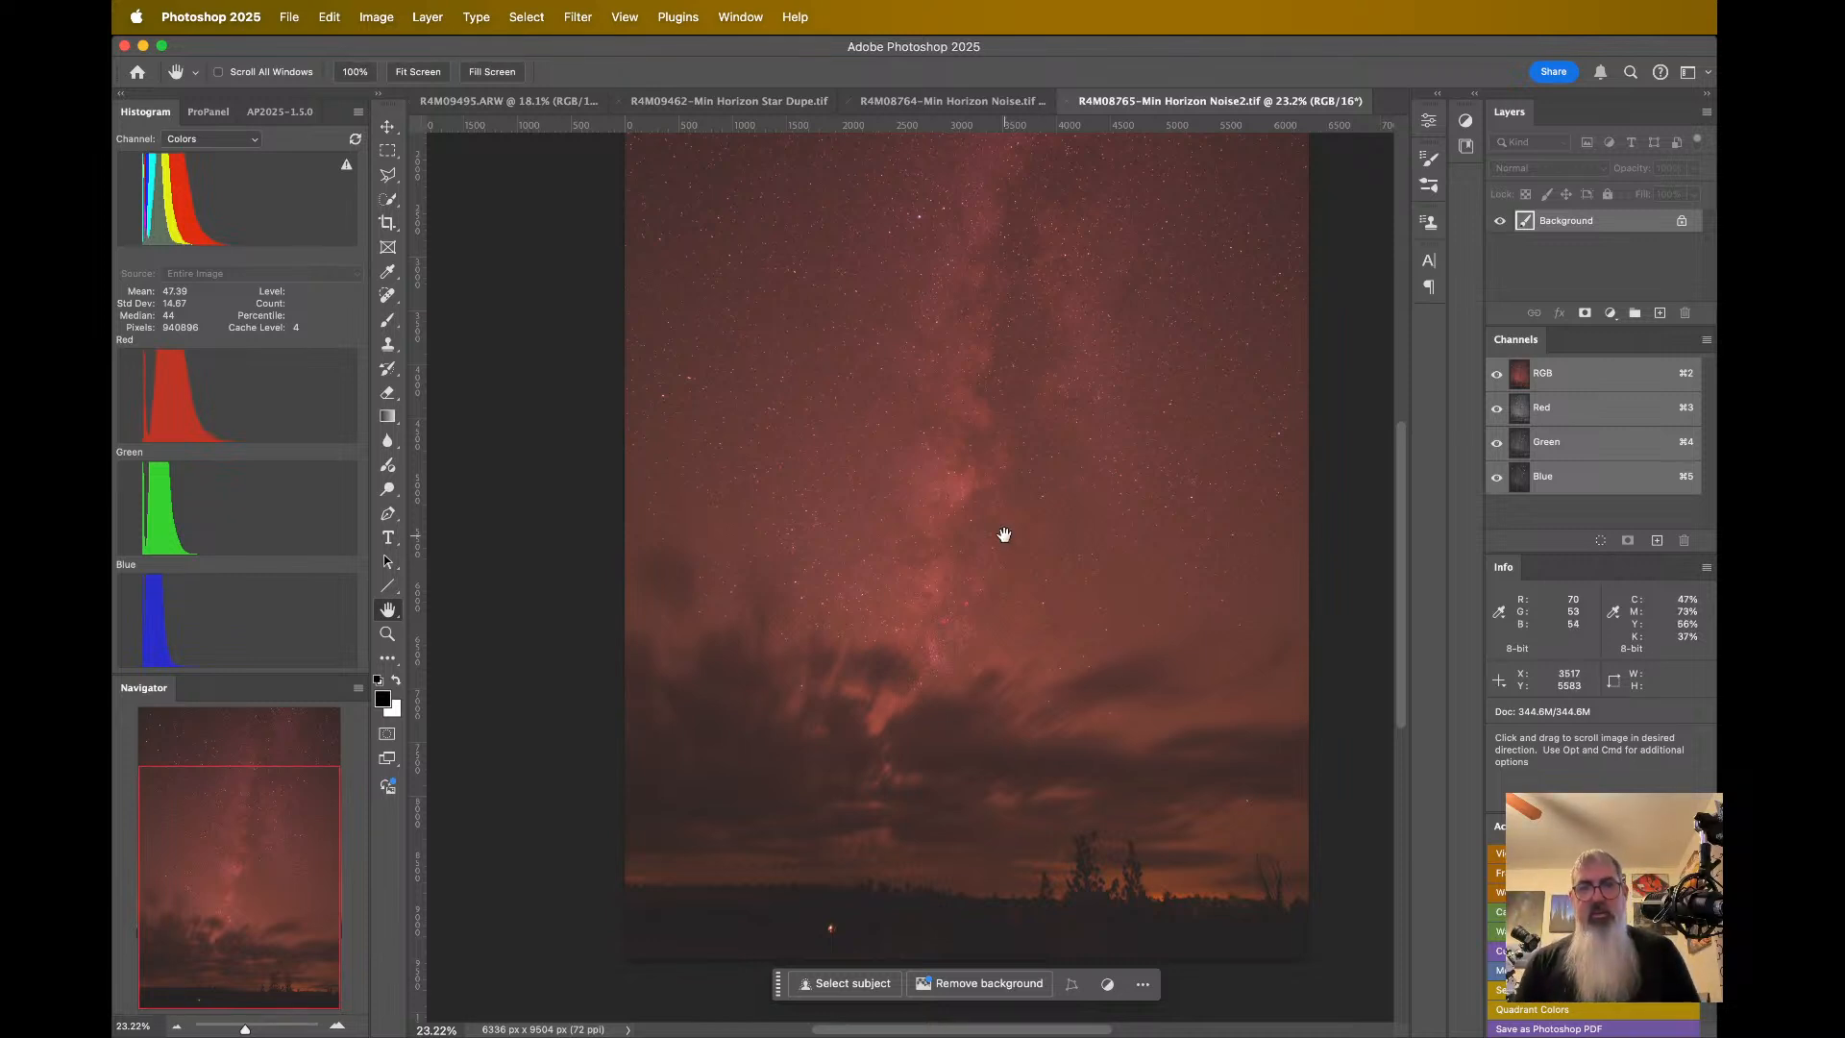
pyautogui.scroll(4, 817, 934)
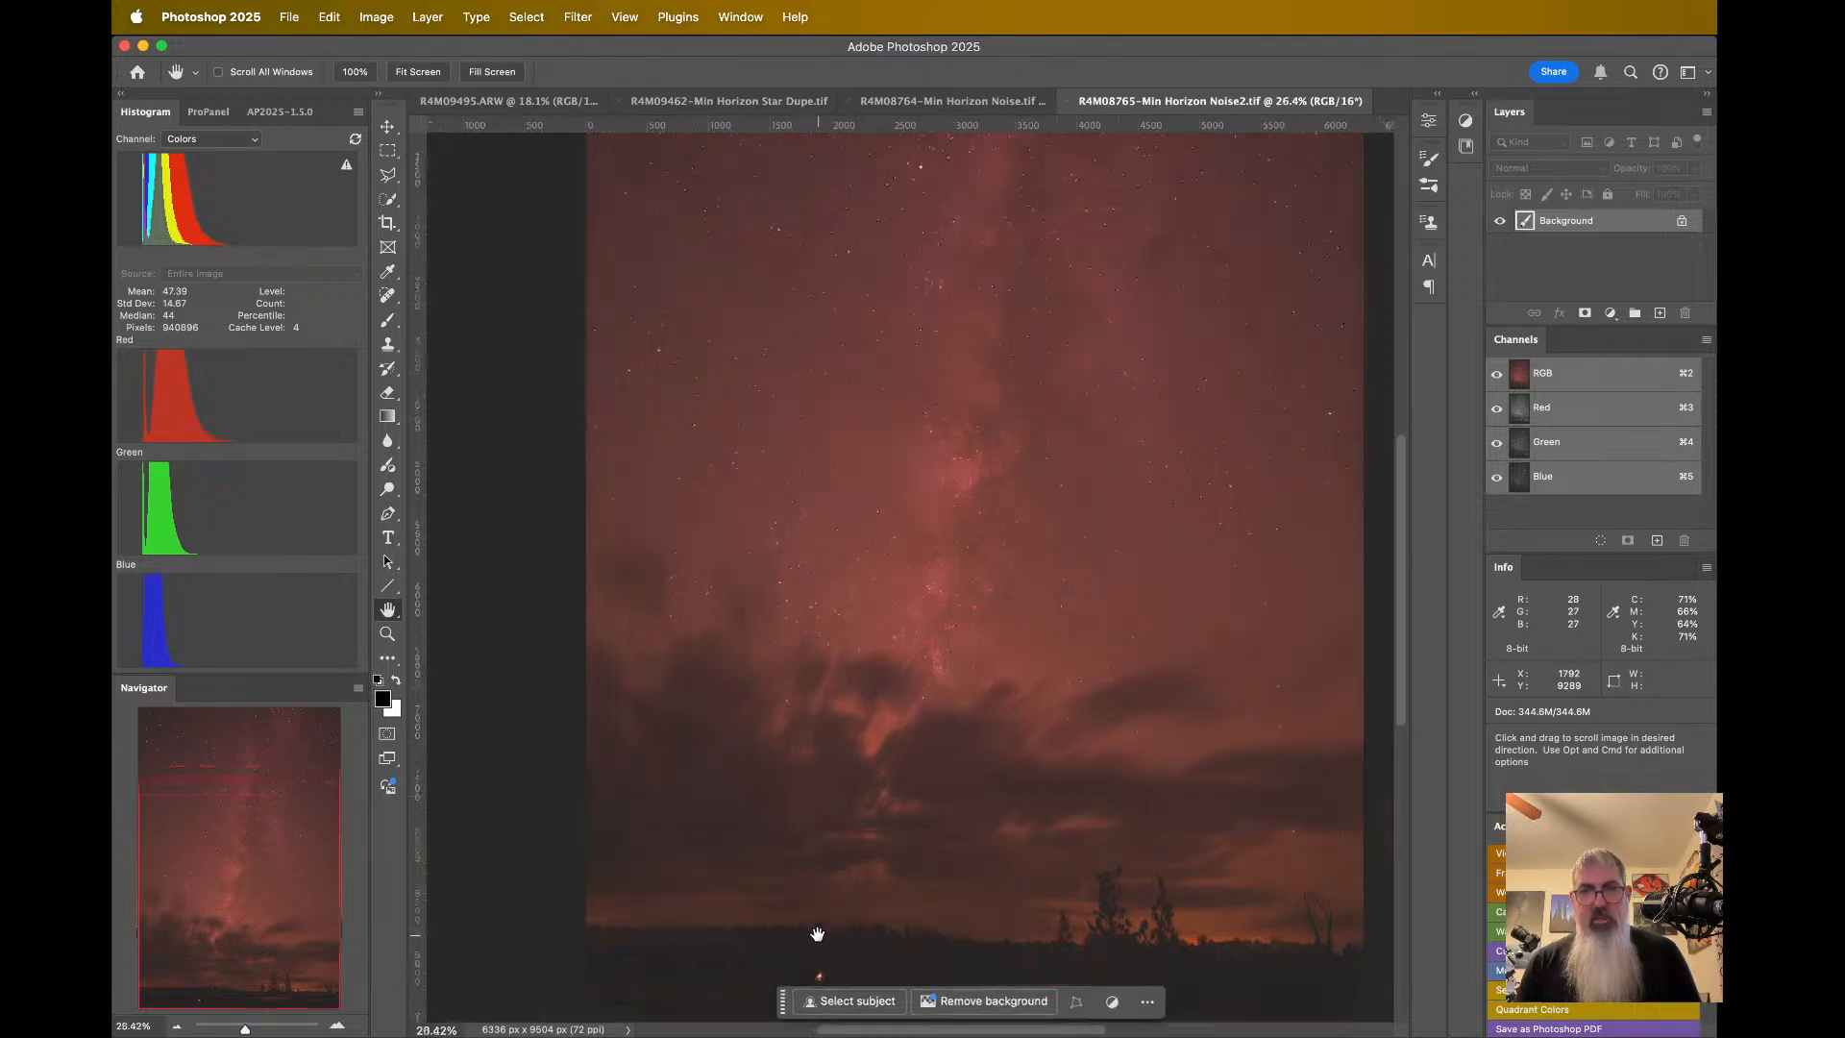
pyautogui.scroll(-10, 816, 935)
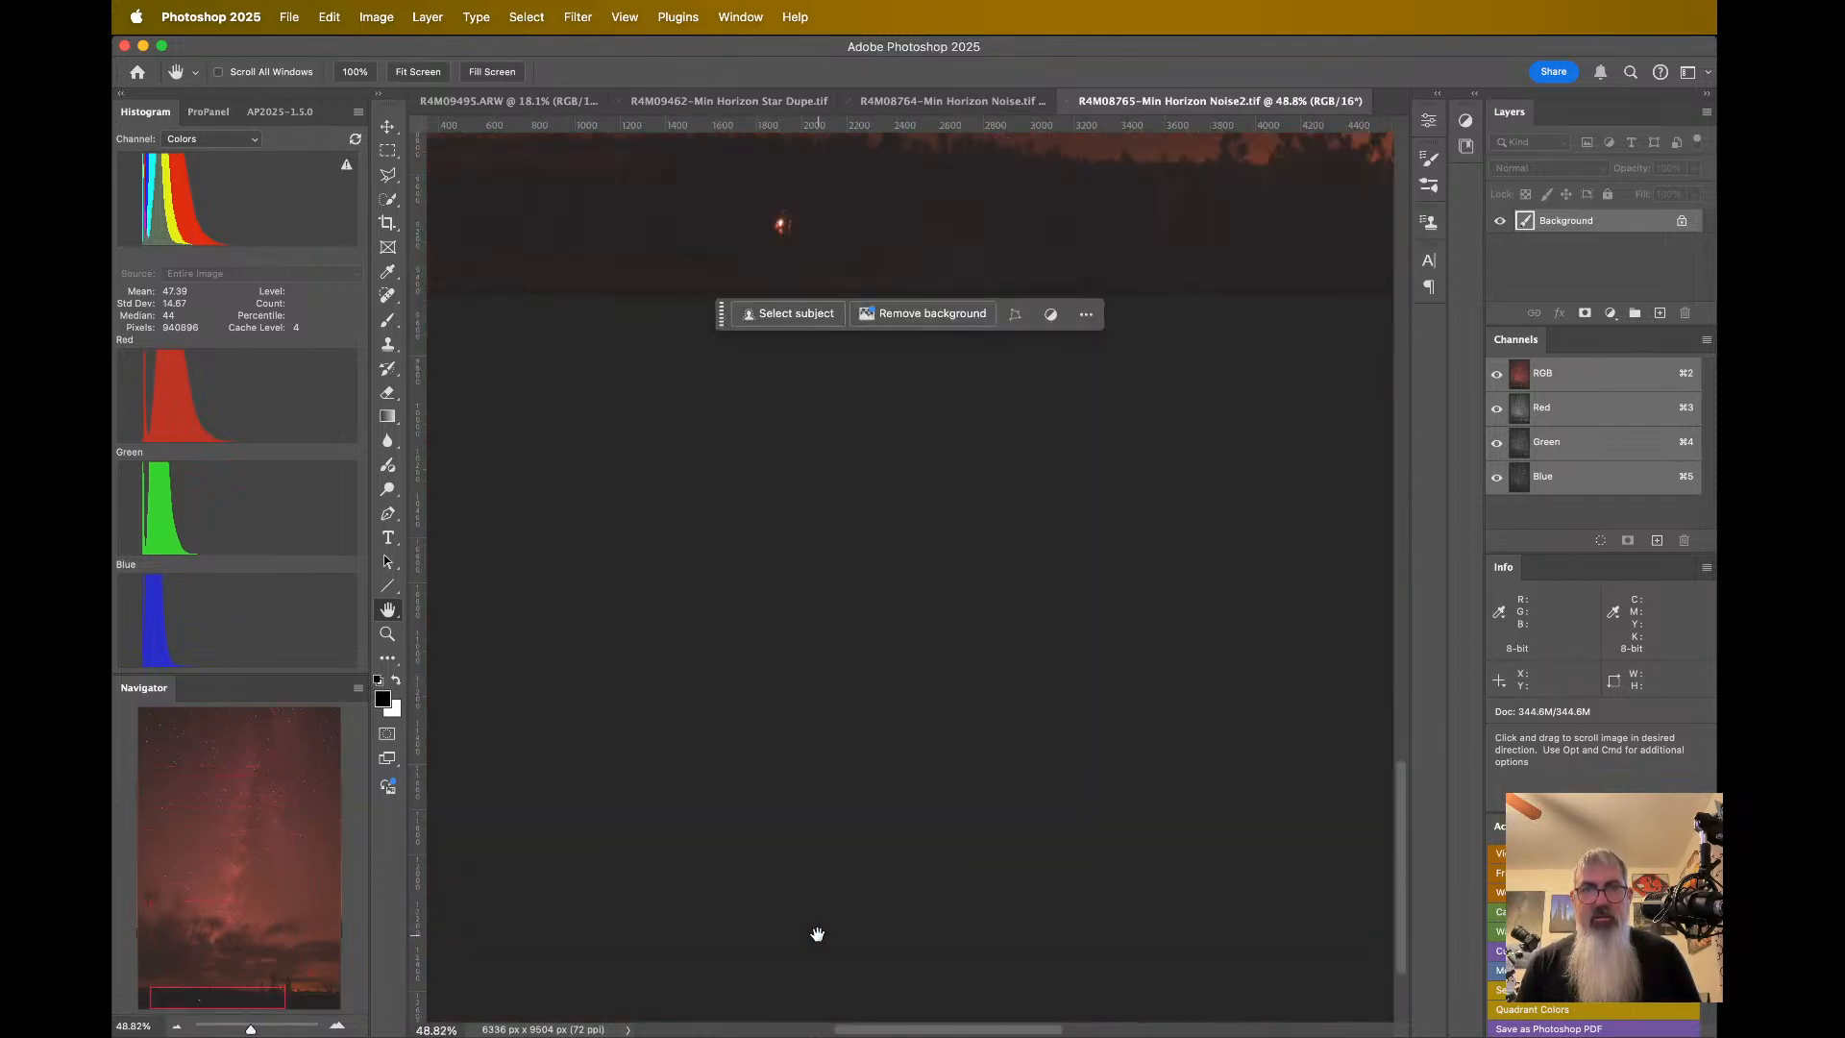
pyautogui.scroll(7, 816, 935)
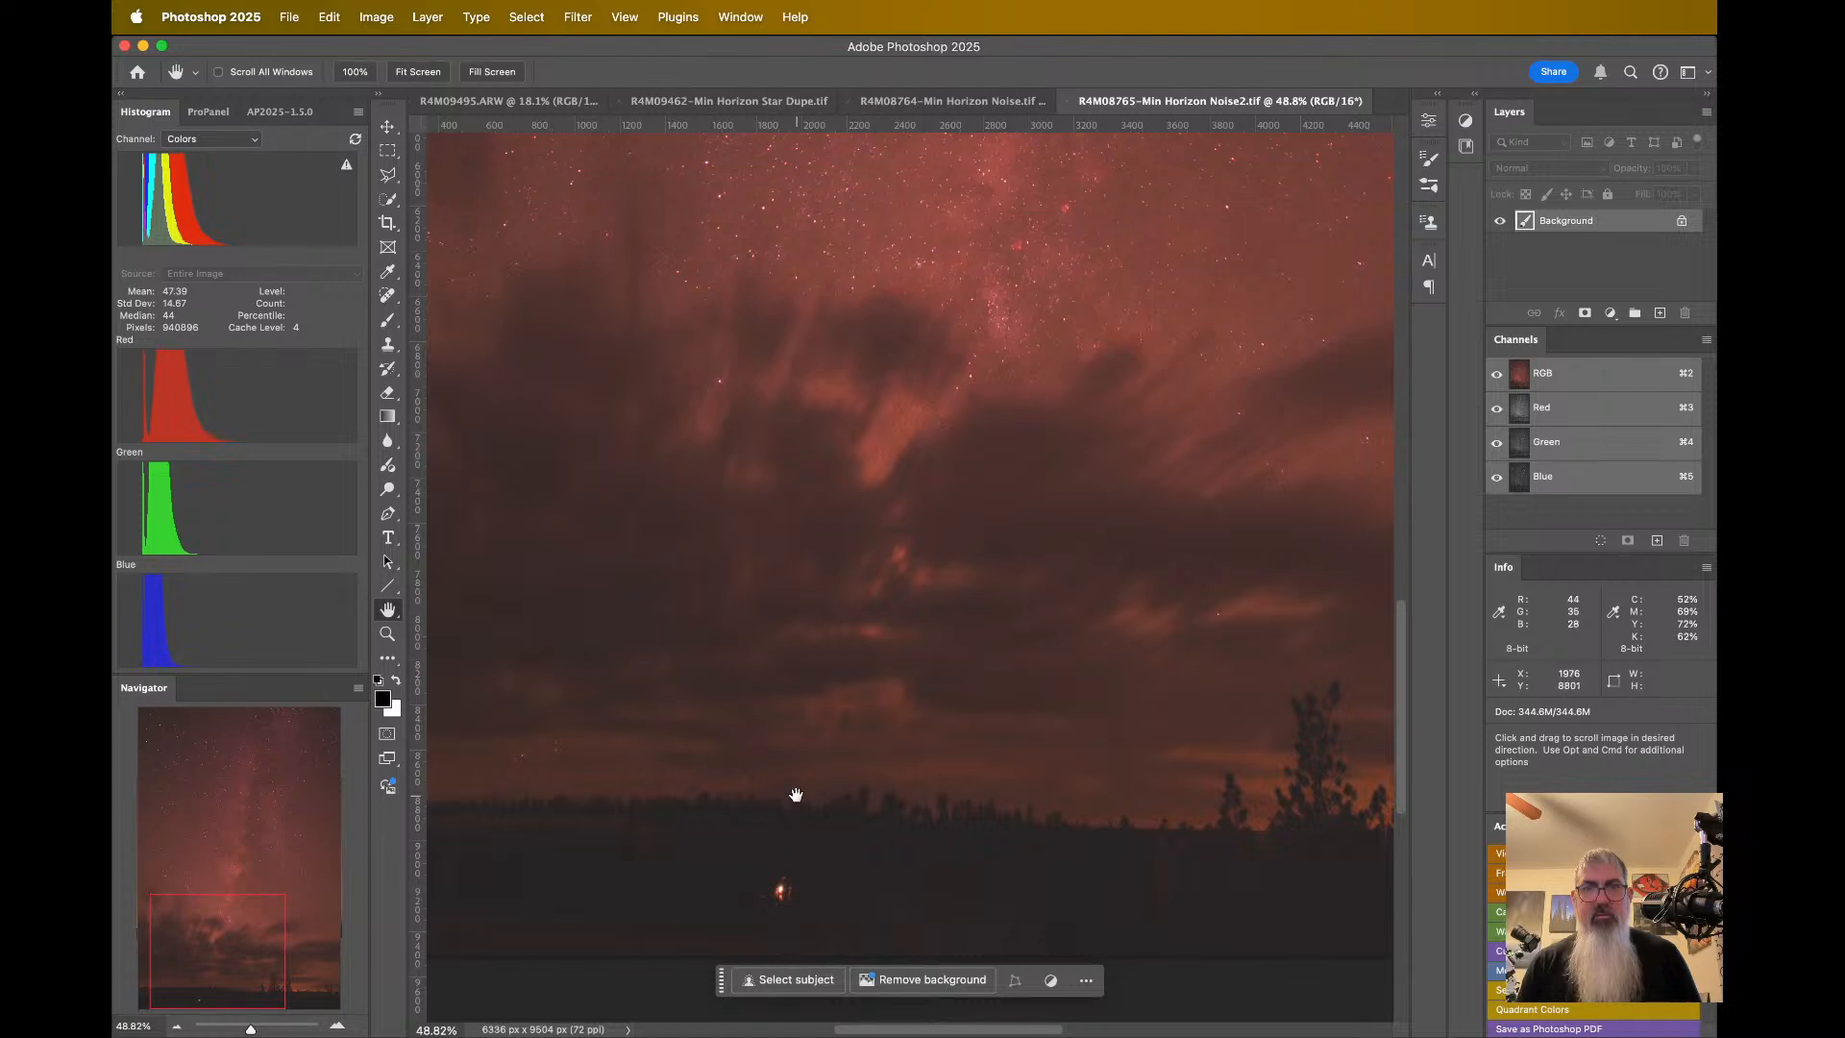
pyautogui.scroll(-1, 795, 795)
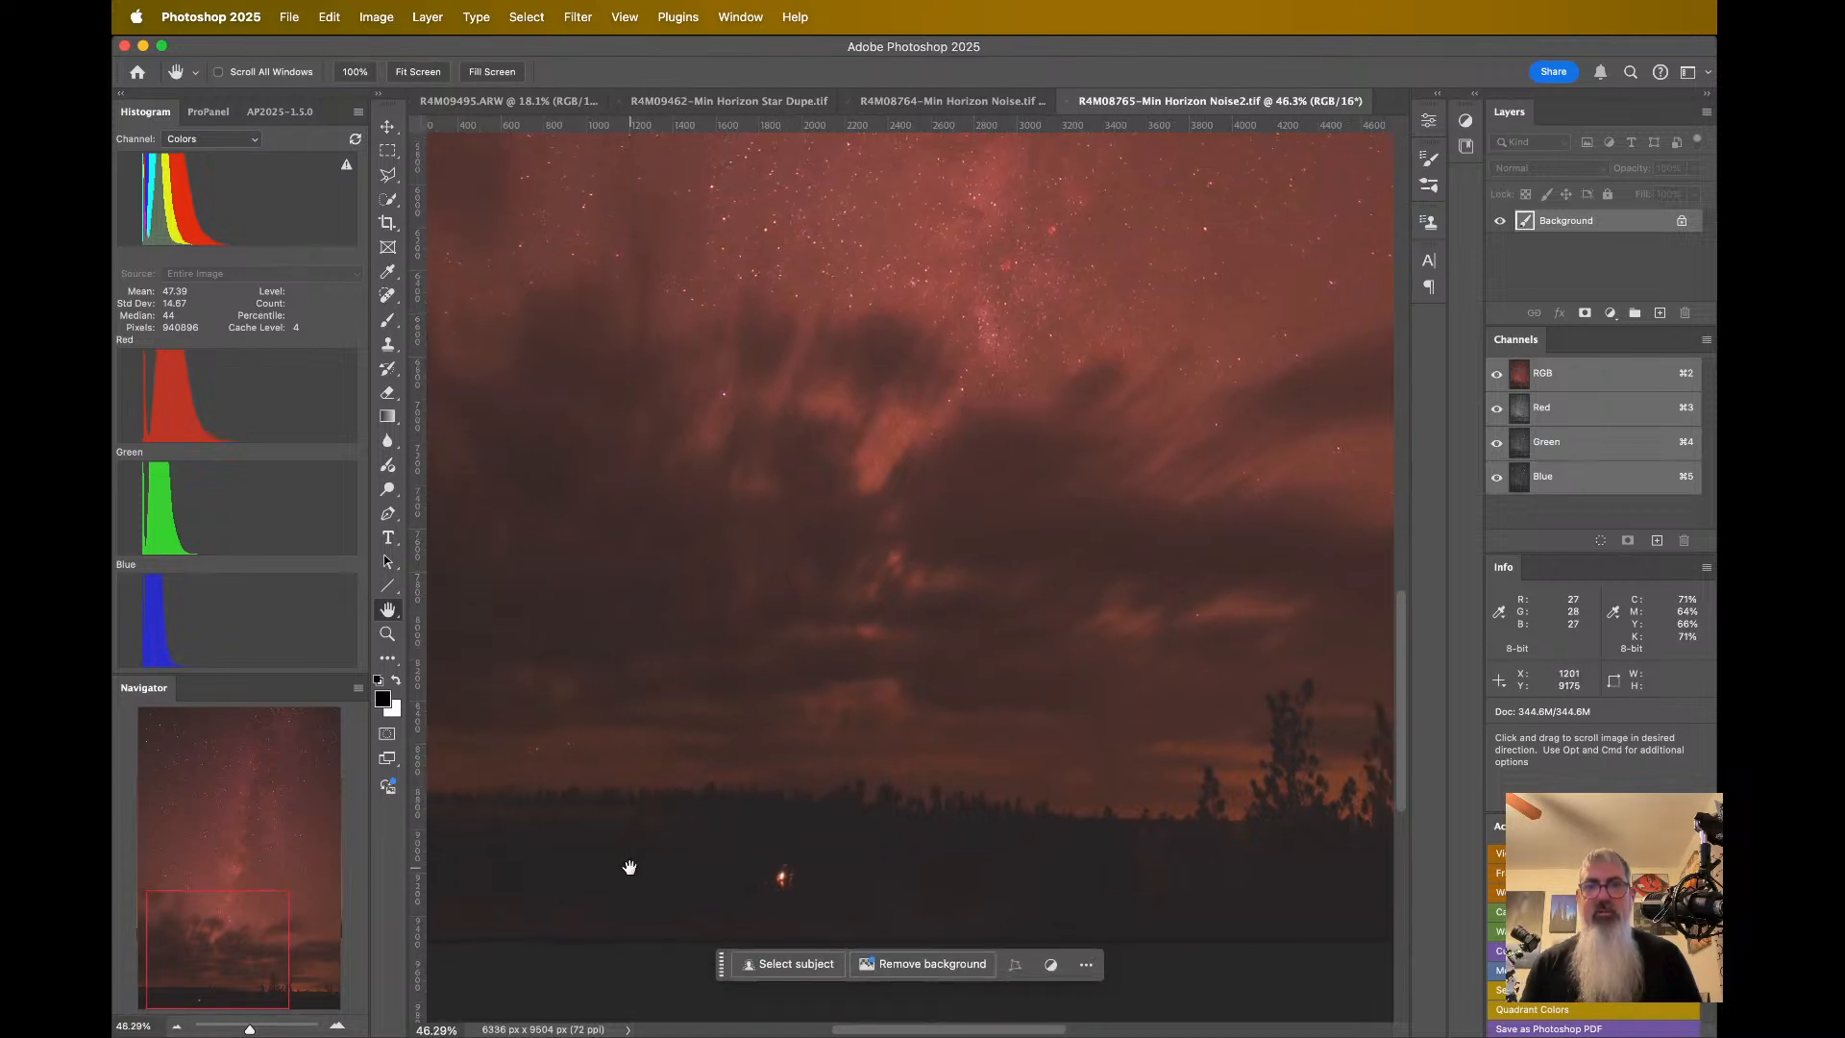
pyautogui.scroll(-5, 630, 868)
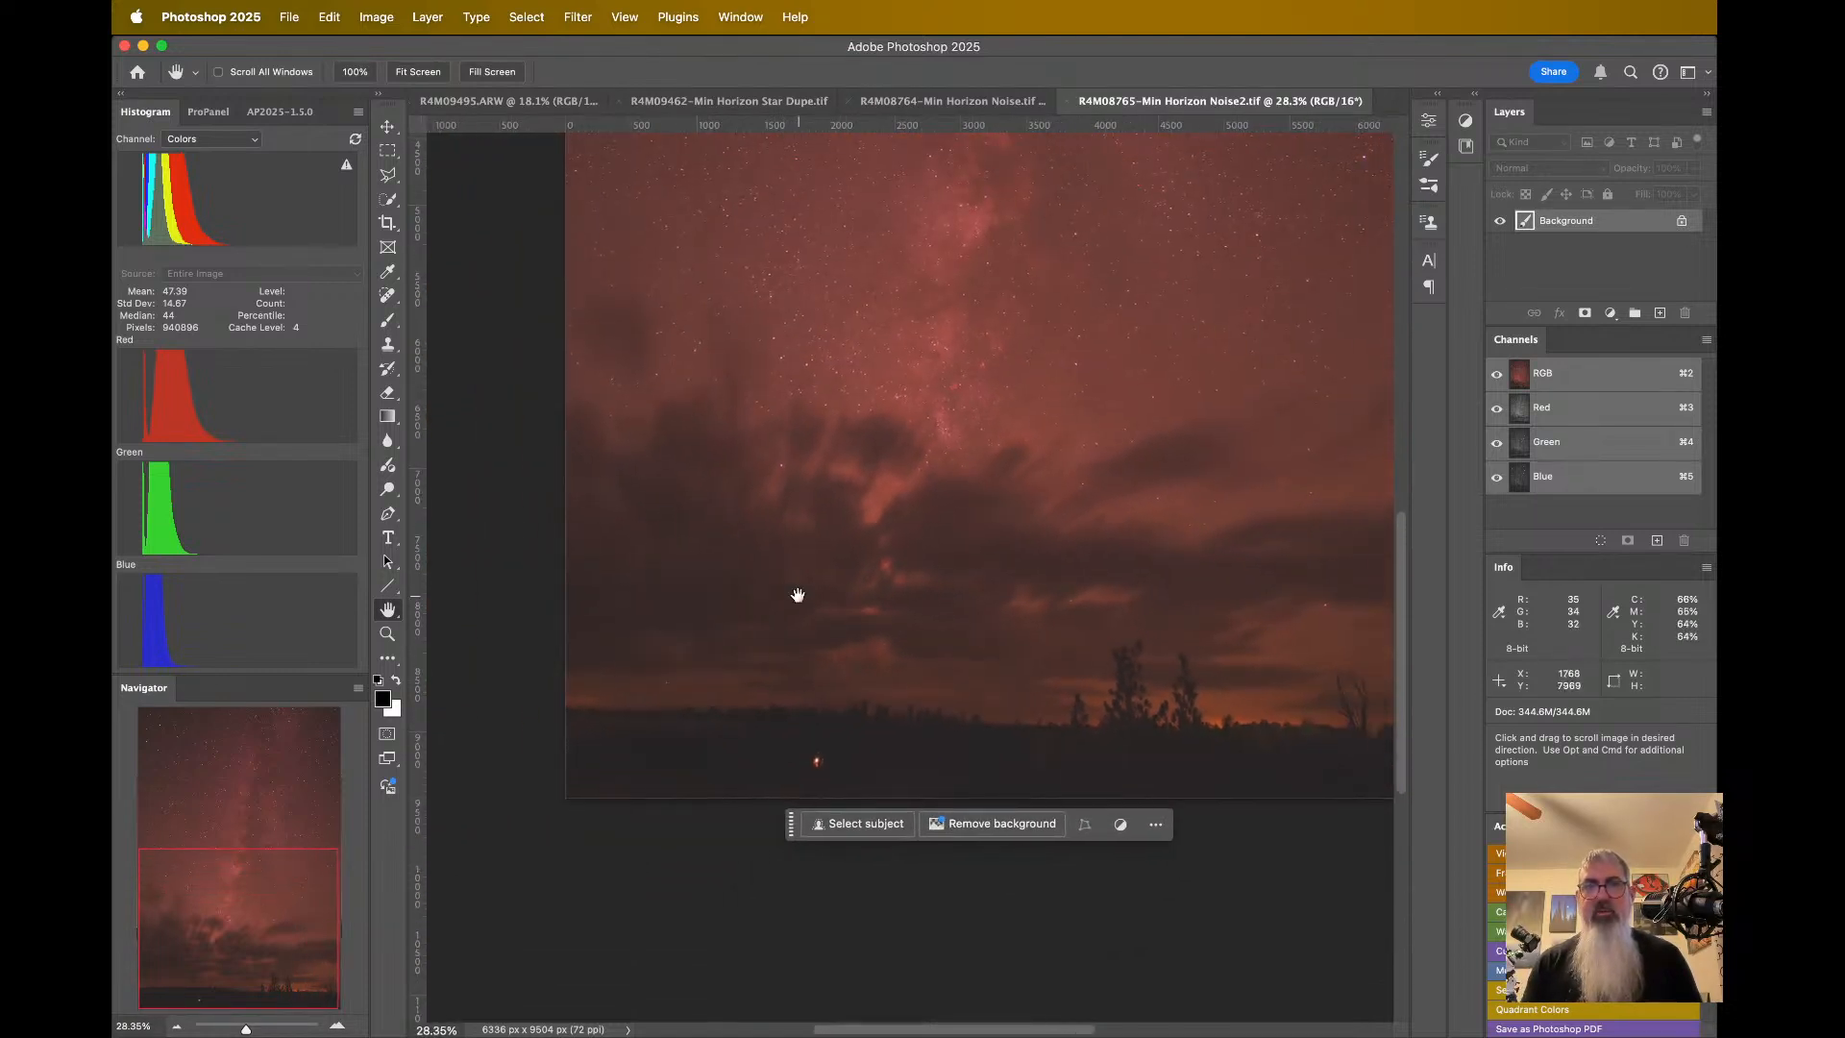
pyautogui.scroll(4, 798, 595)
pyautogui.hscroll(1, 797, 595)
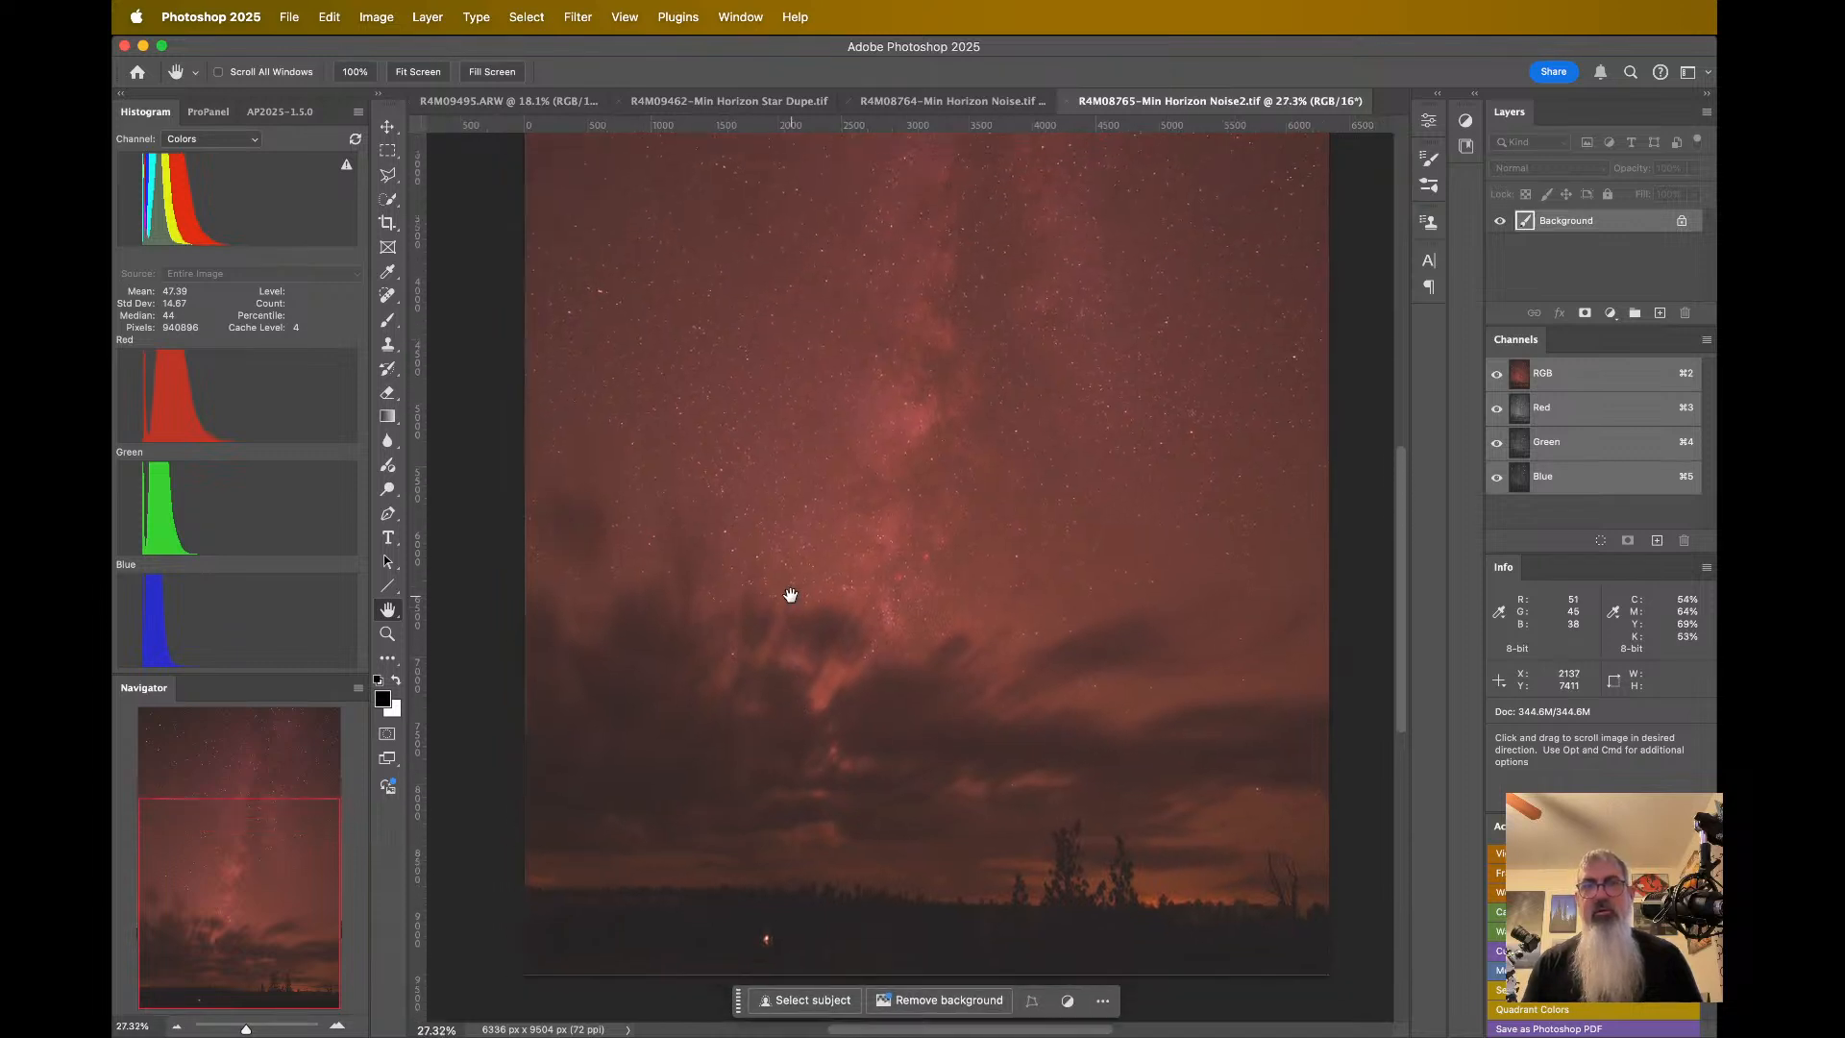
pyautogui.scroll(-2, 789, 594)
pyautogui.hscroll(1, 790, 595)
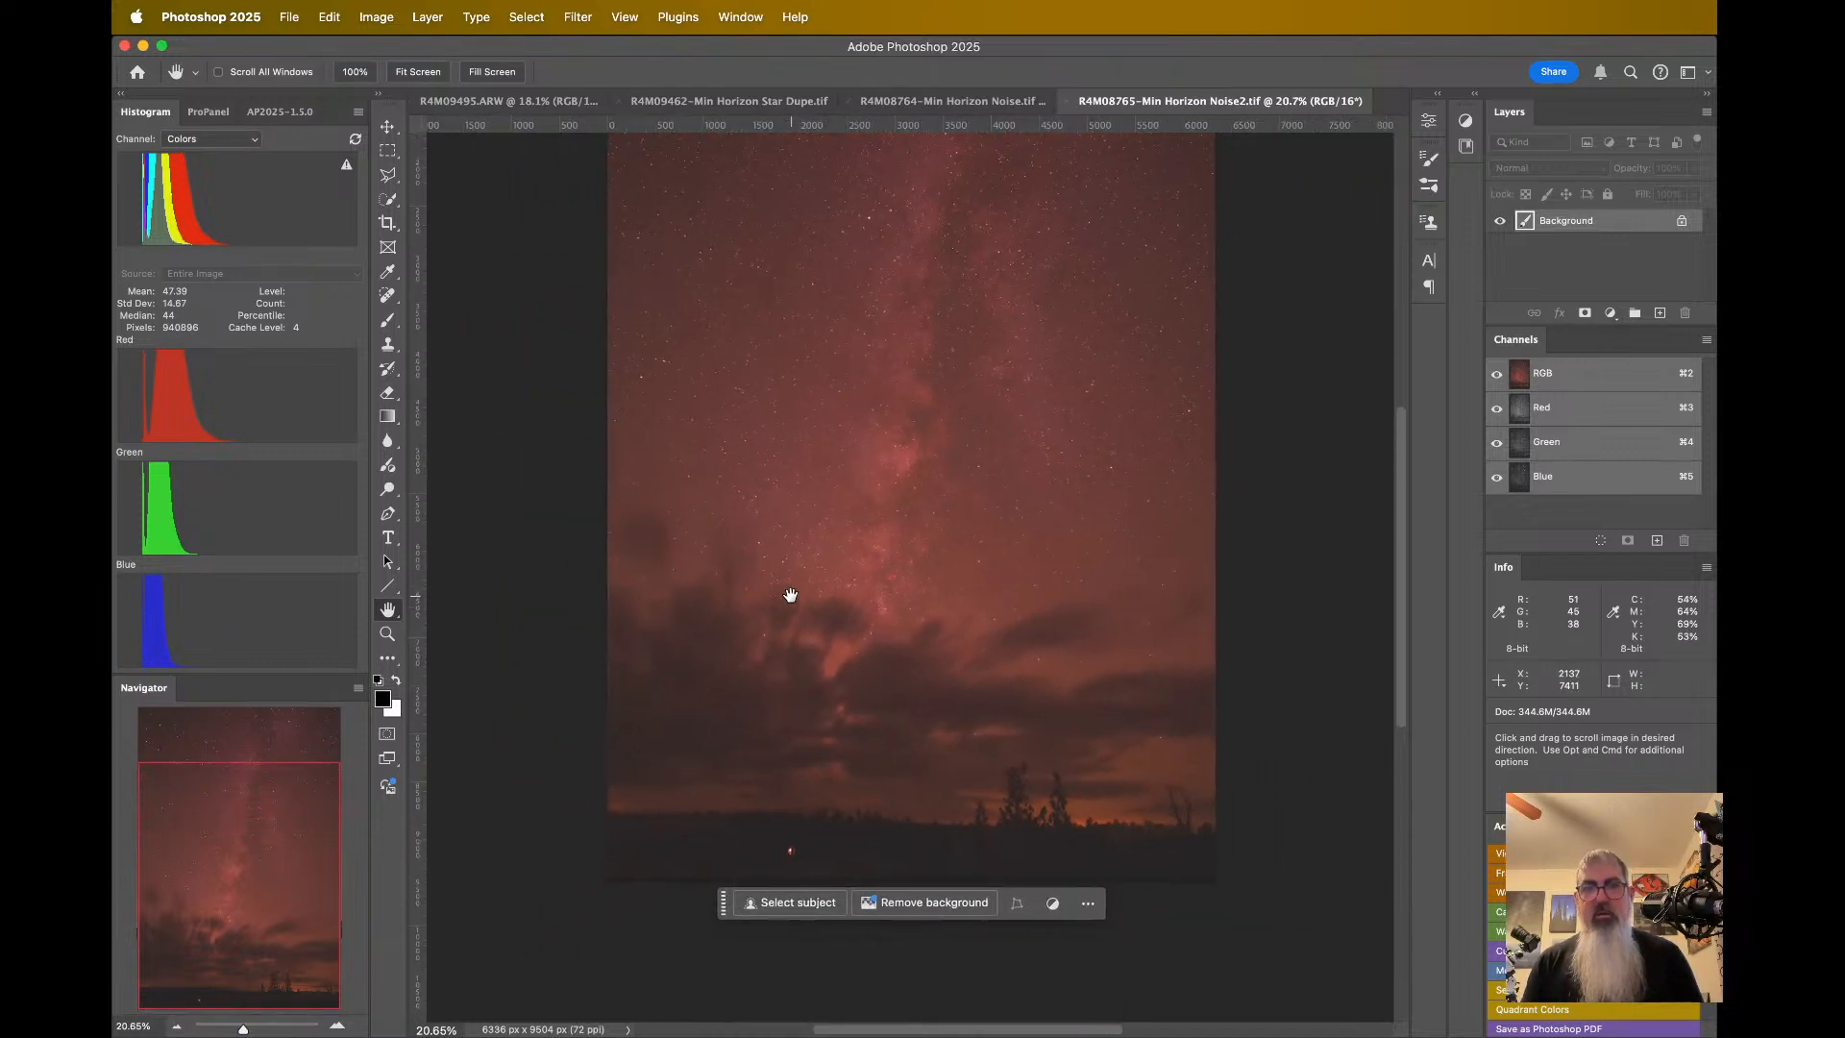
pyautogui.scroll(1, 790, 595)
pyautogui.hscroll(1, 789, 595)
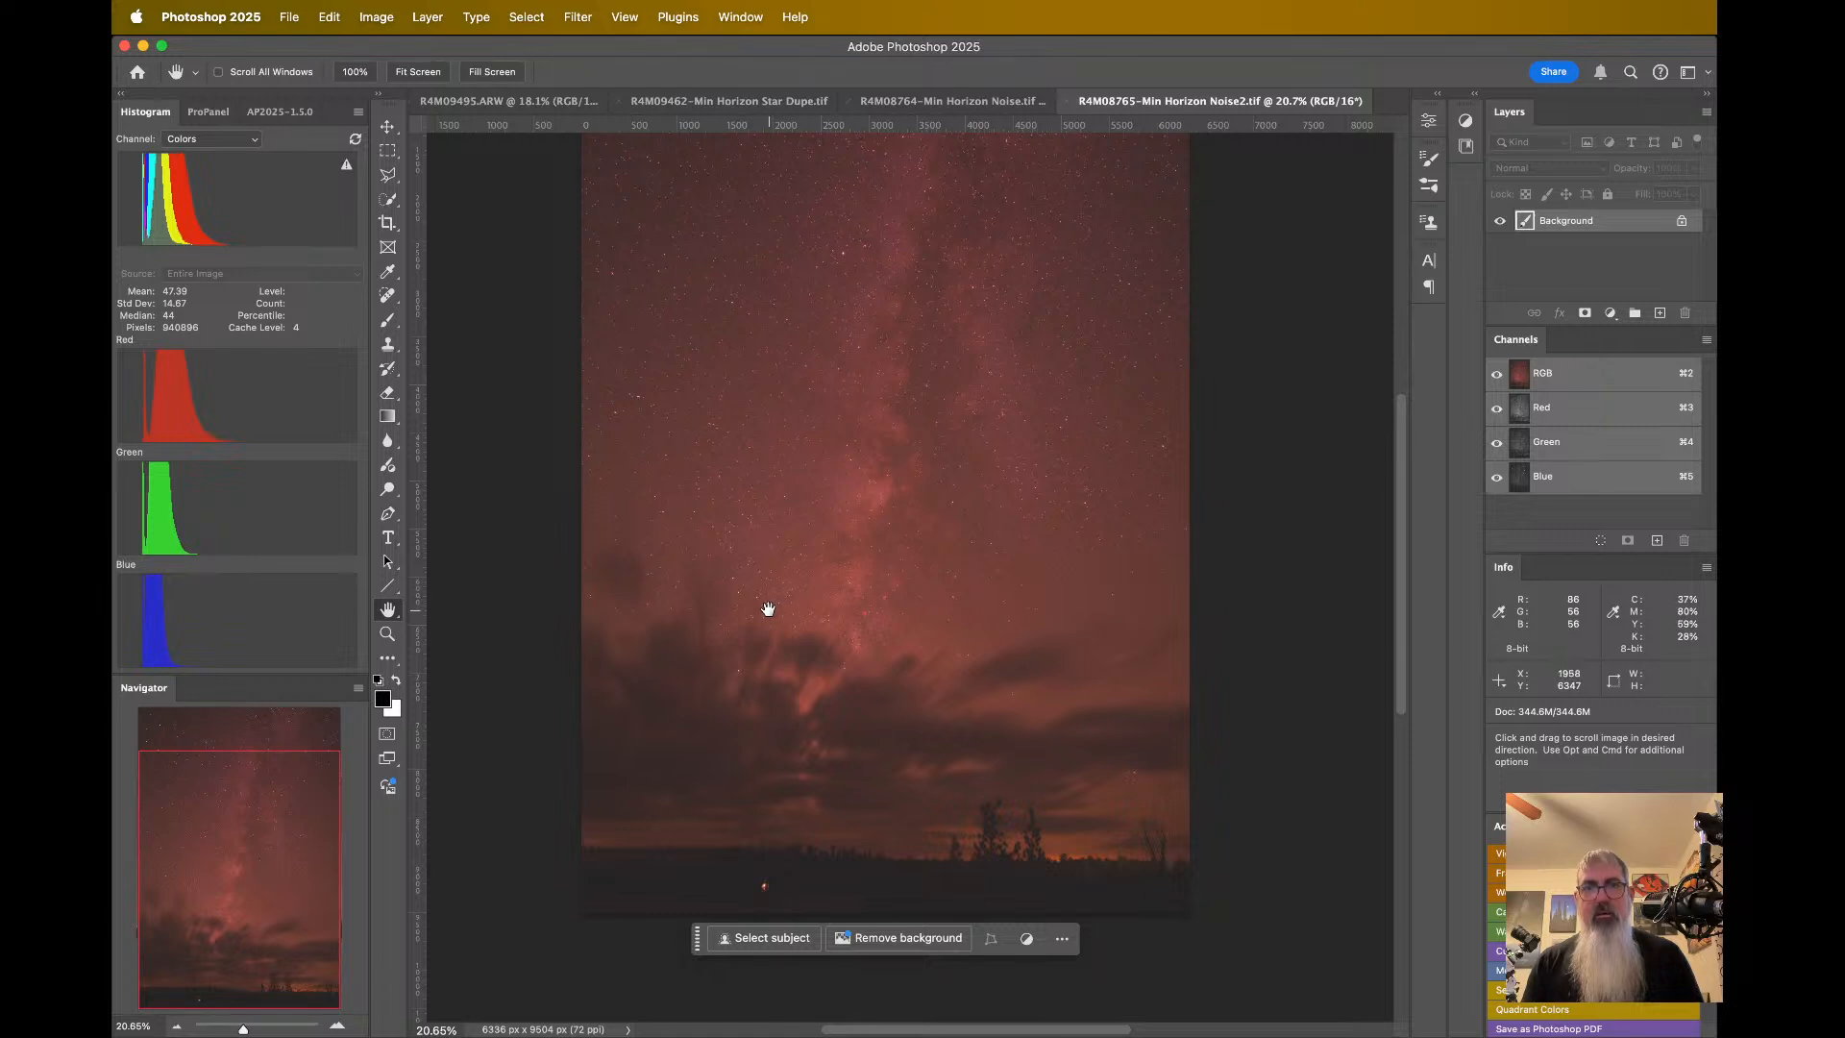
pyautogui.moveTo(767, 609); pyautogui.dragTo(872, 680)
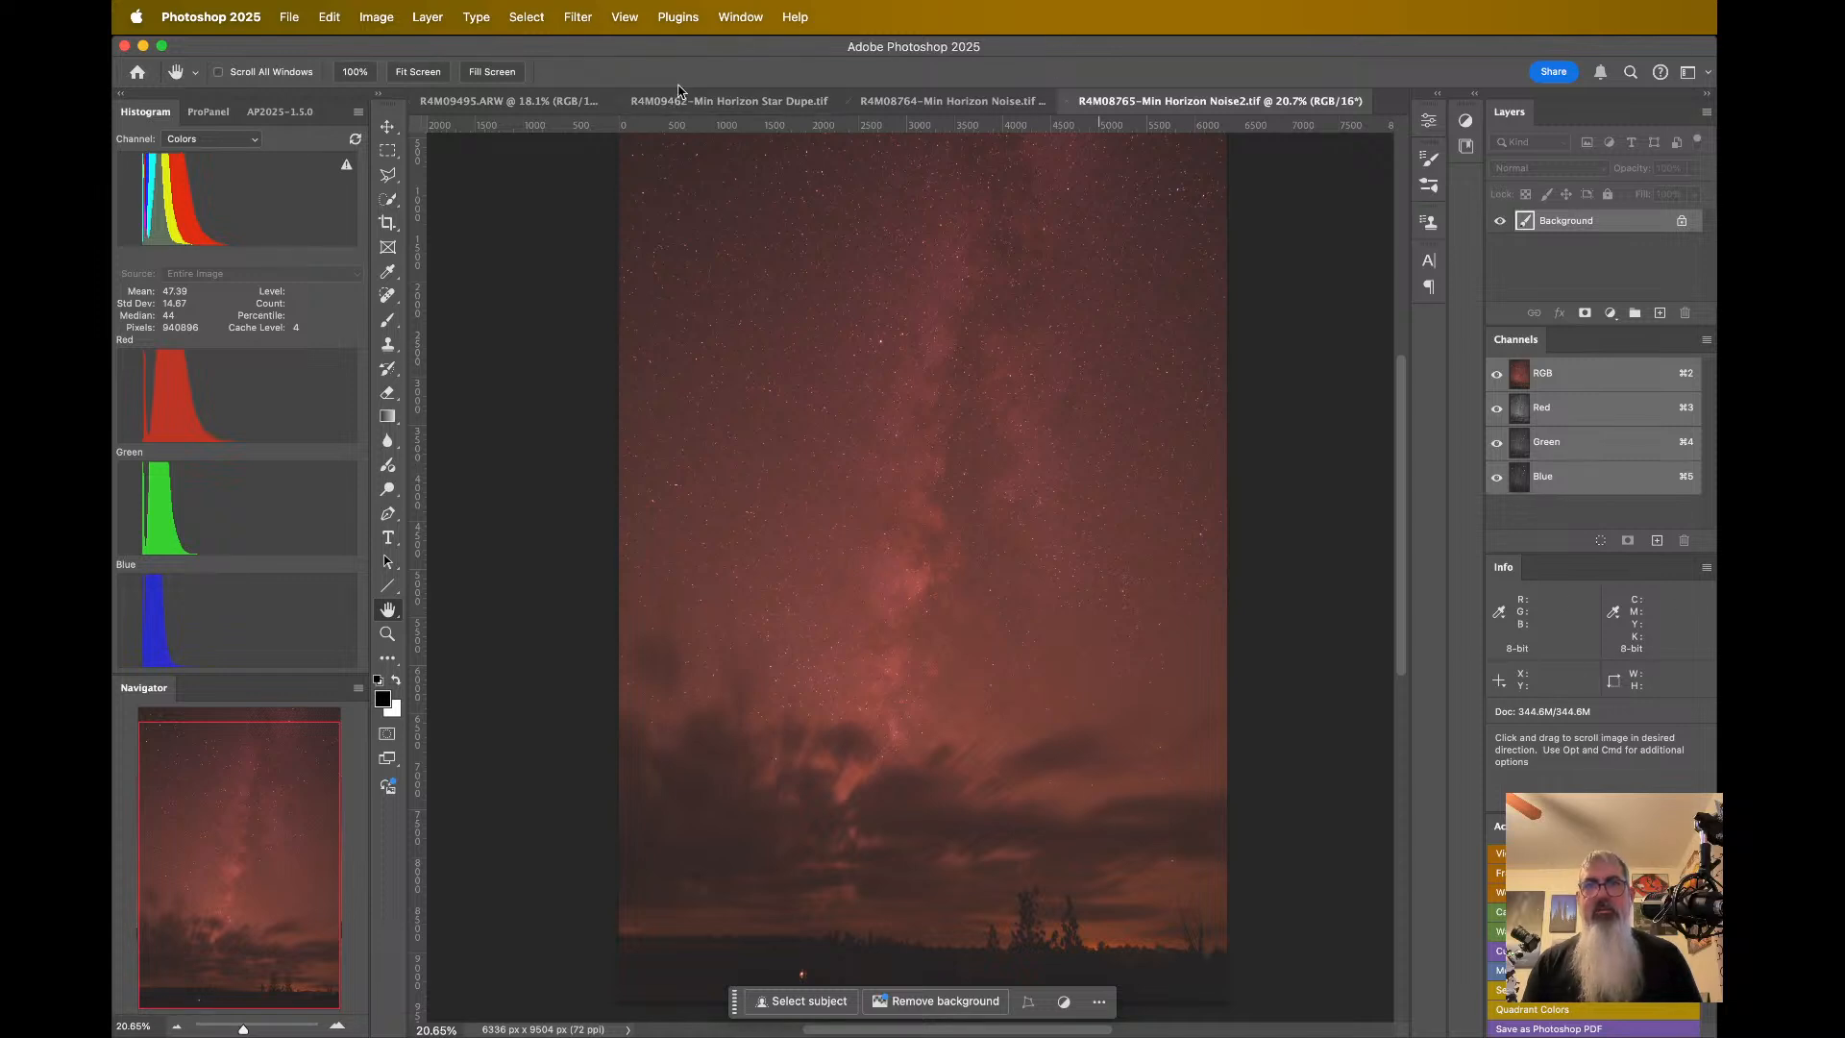
# - Duplicate the unlocked background layer and rename the original layer as Backup
pyautogui.click(1684, 222)
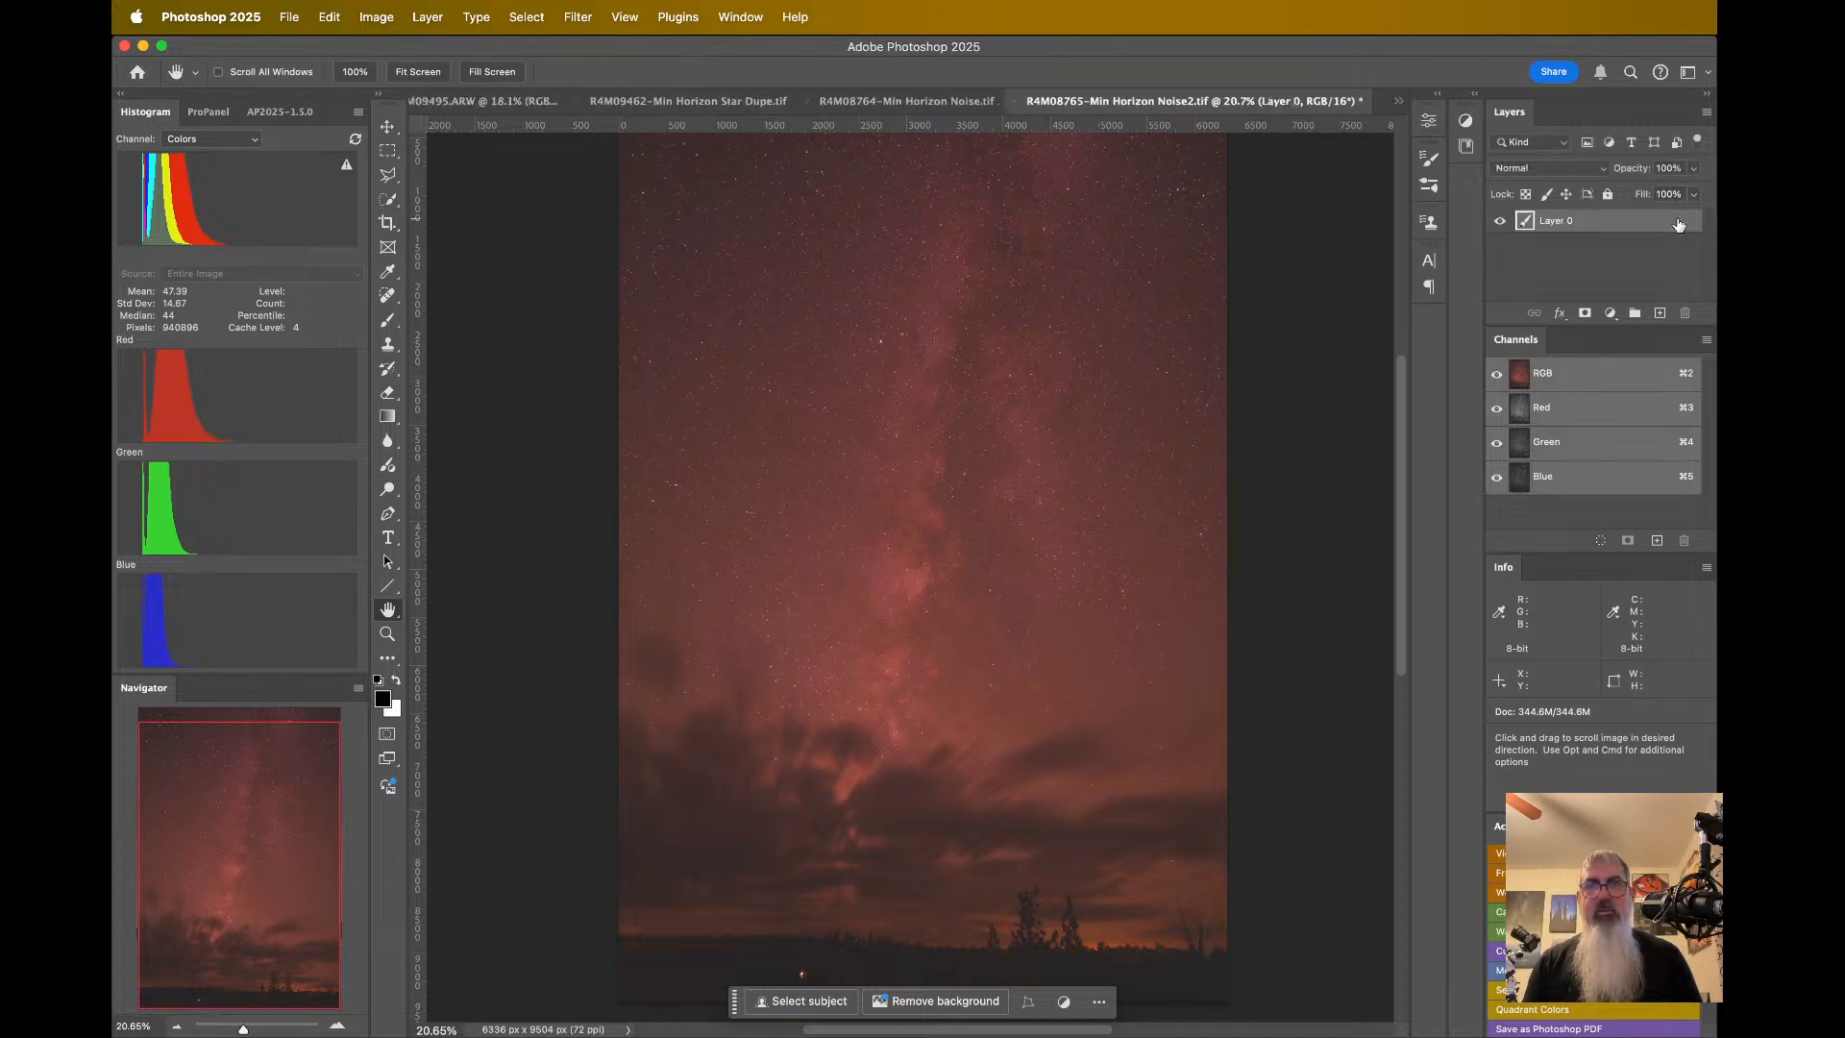
pyautogui.moveTo(1631, 233); pyautogui.dragTo(1659, 313)
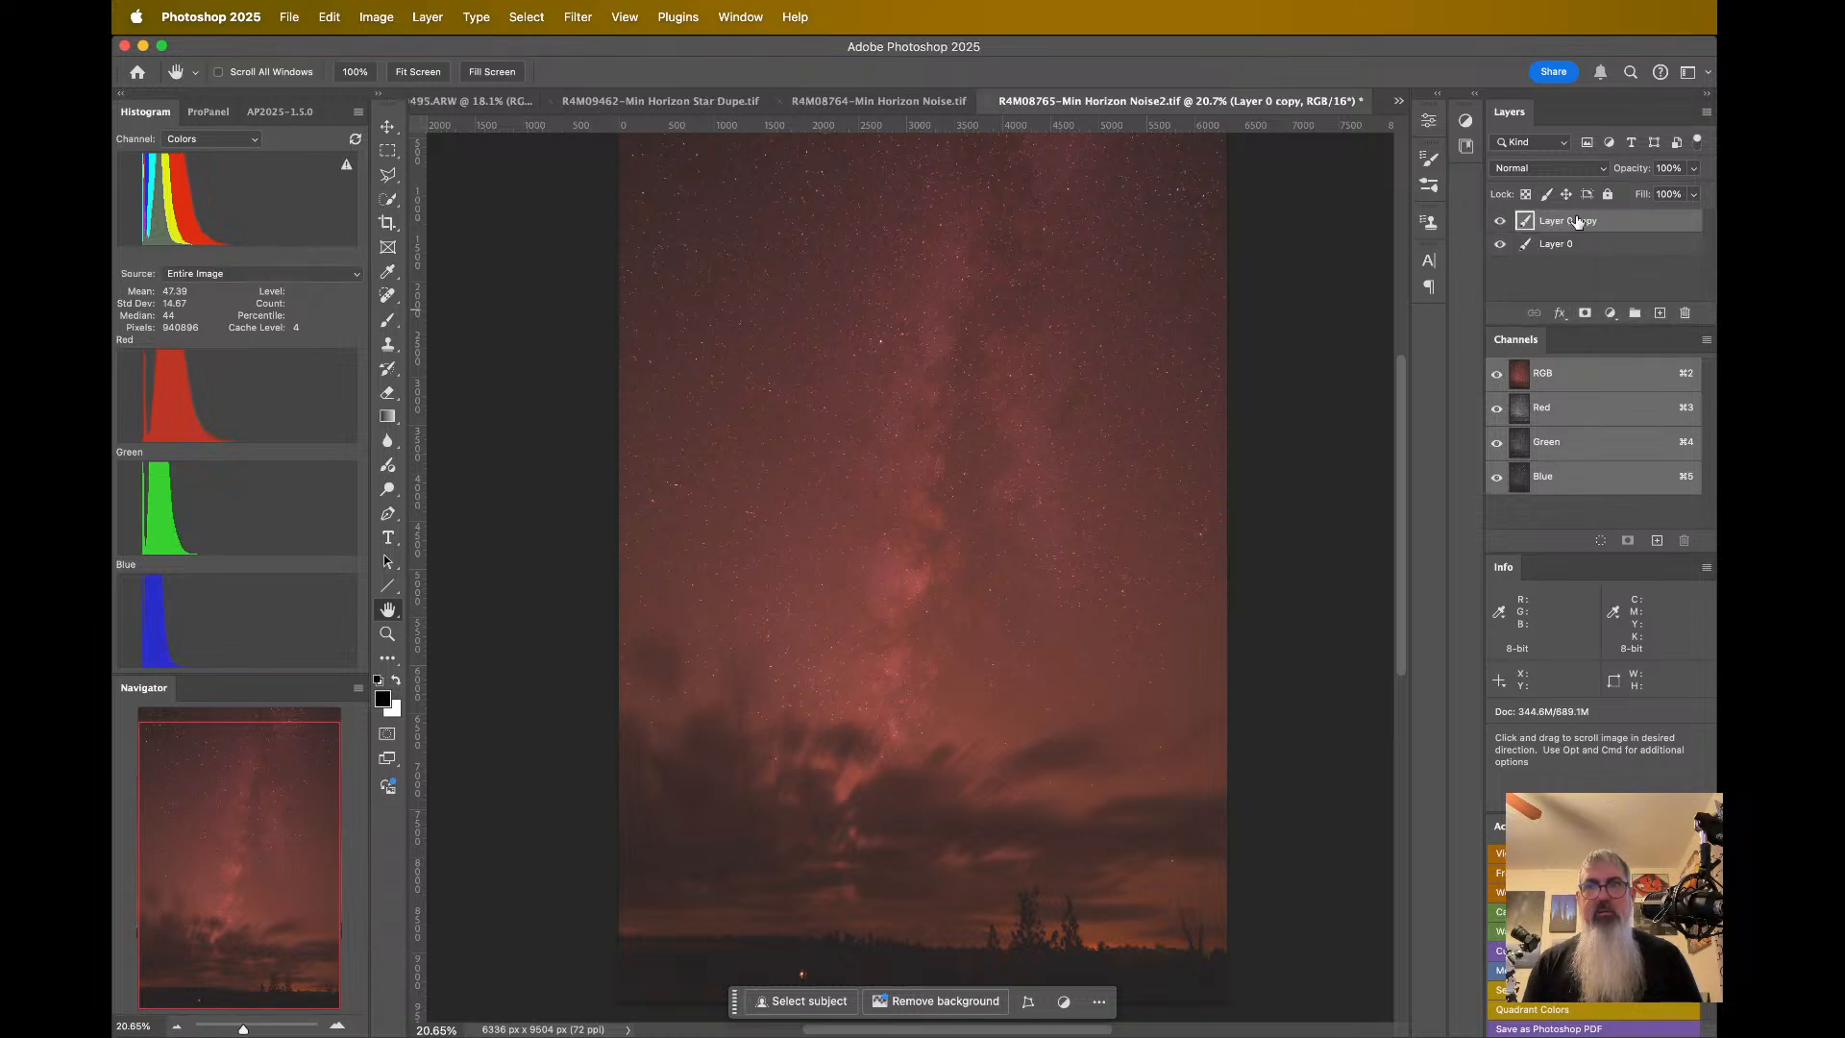
pyautogui.click(1567, 246)
pyautogui.doubleClick(1558, 244)
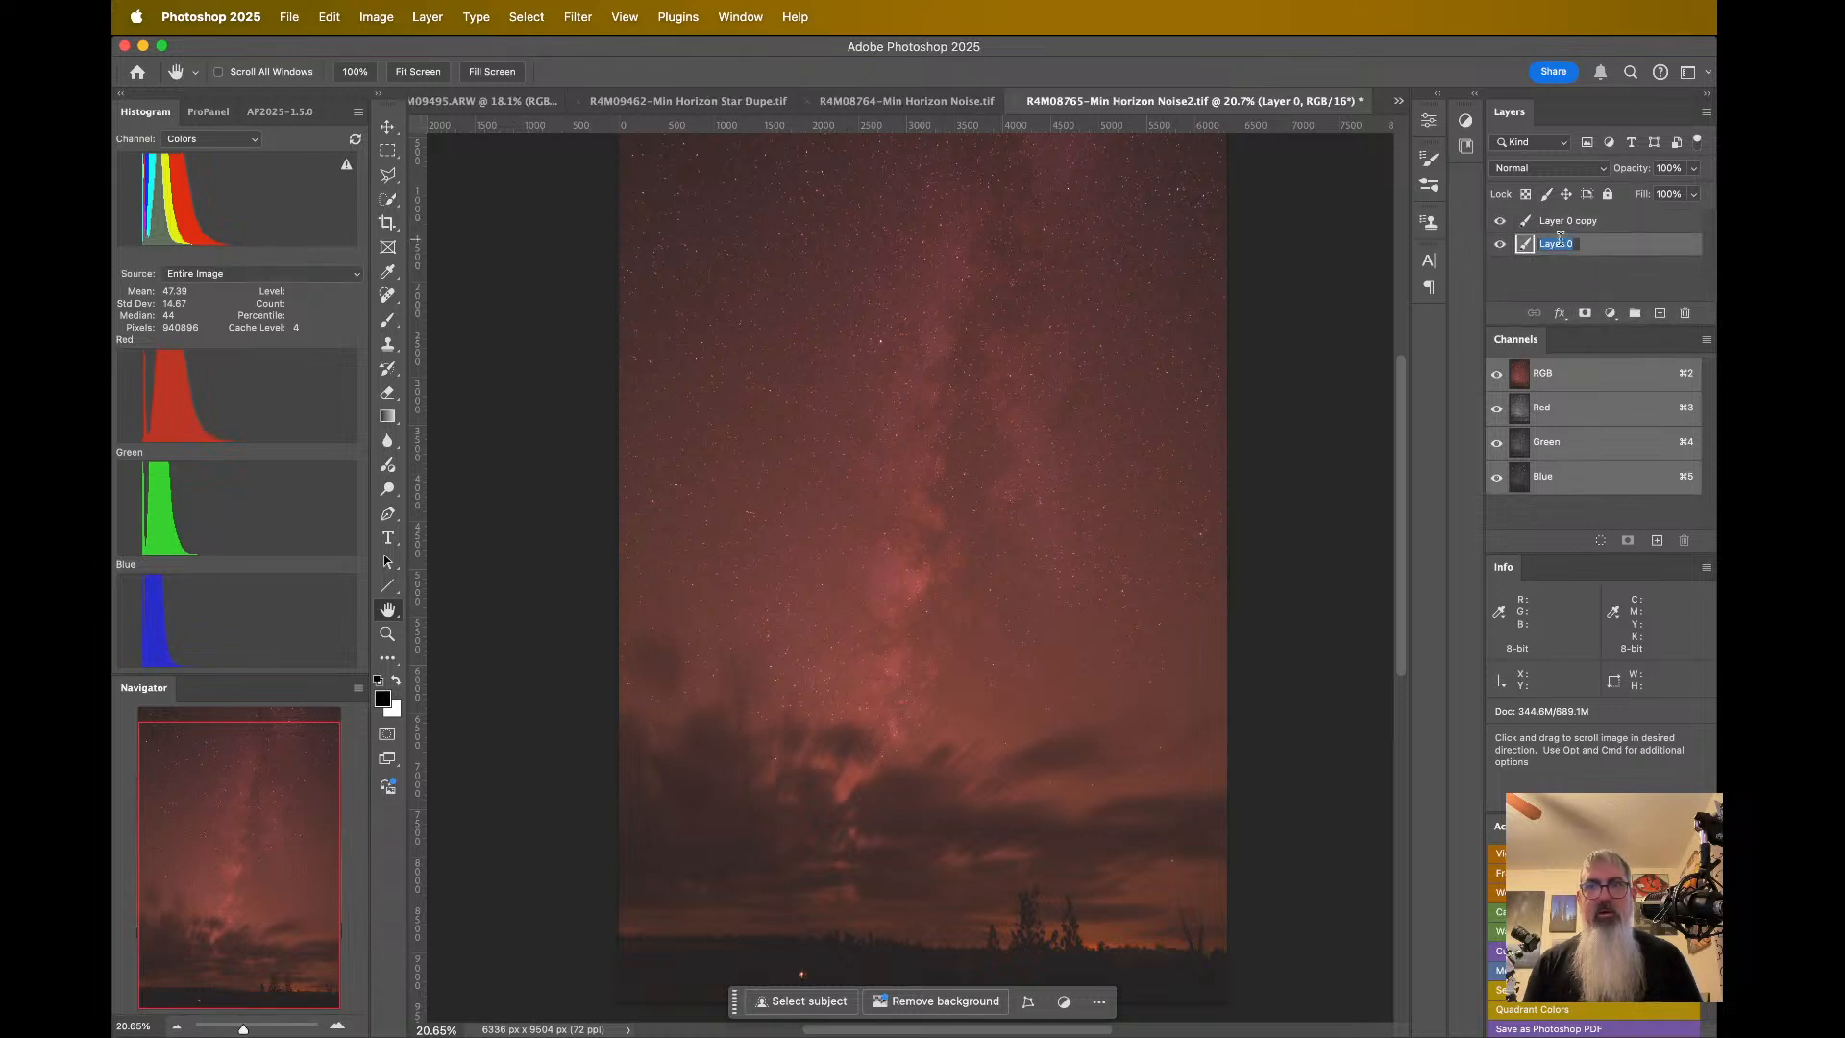
pyautogui.write('Backup')
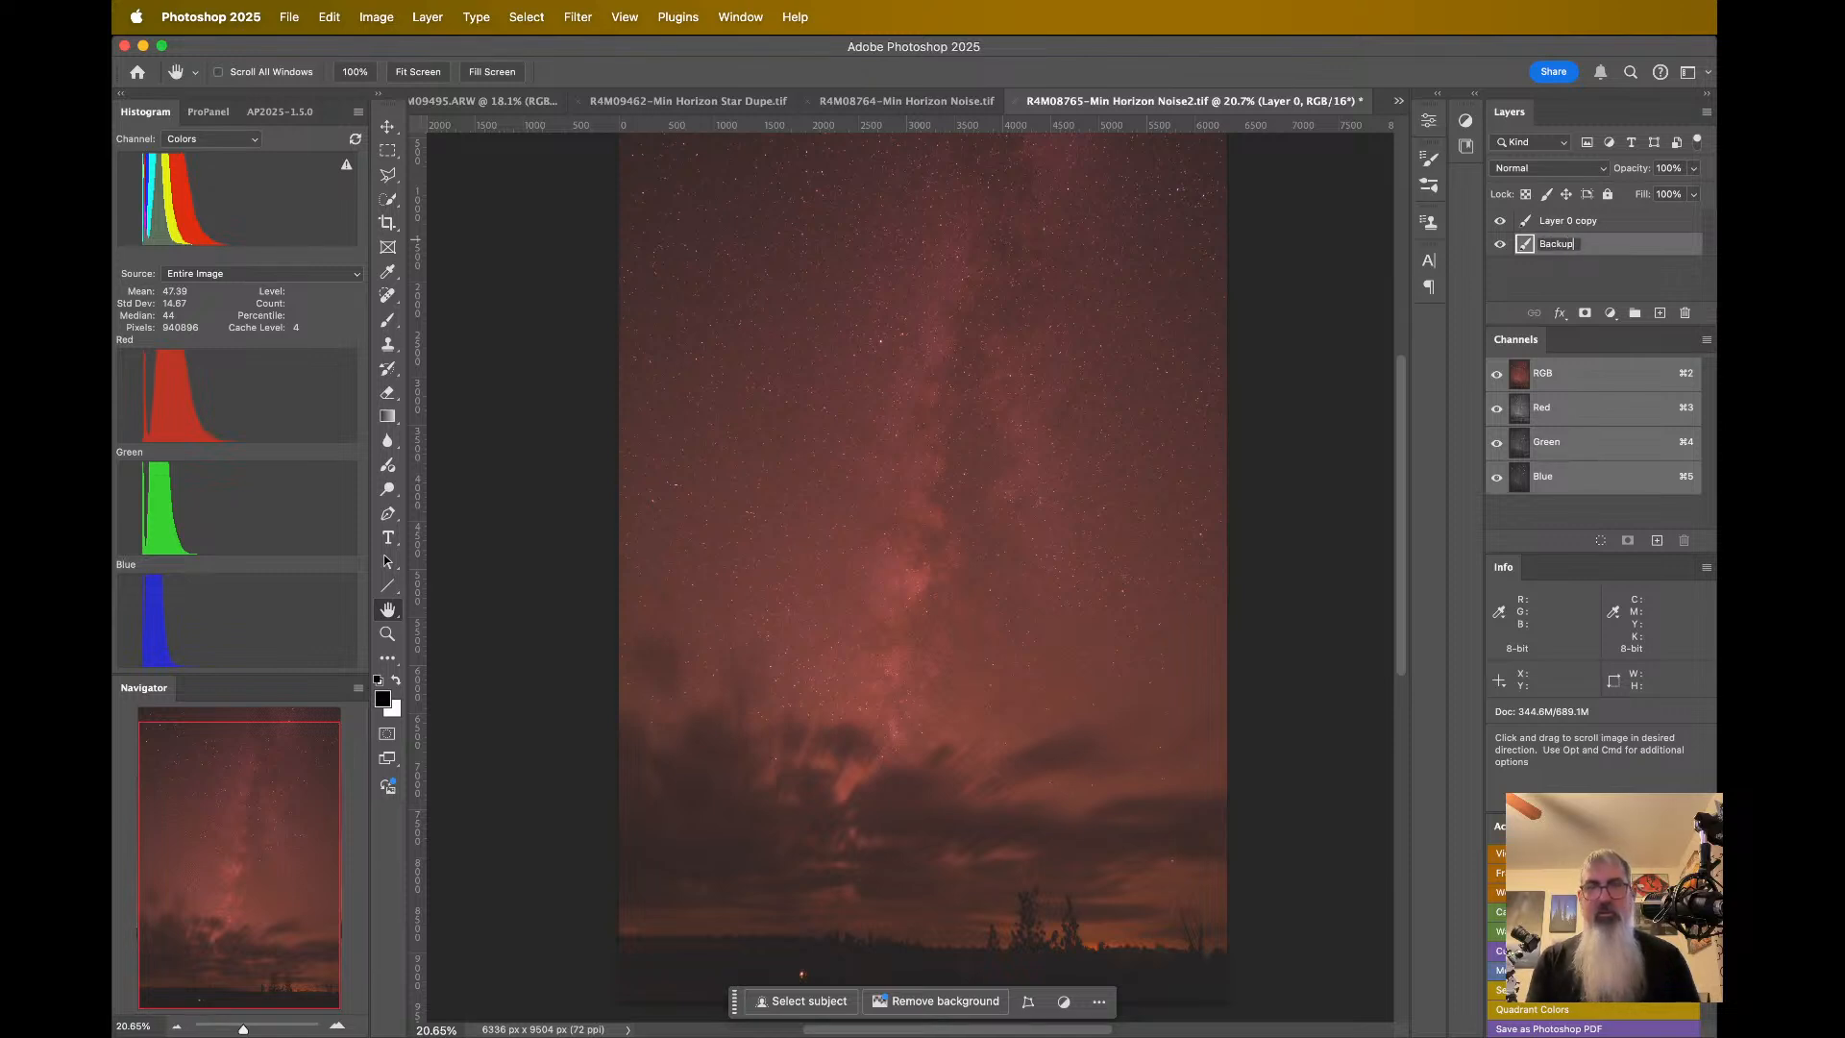
pyautogui.press('Return')
# - Open the Camera Raw Filter on the duplicate layer and raise Vibrance and Saturation to +100
pyautogui.click(1543, 224)
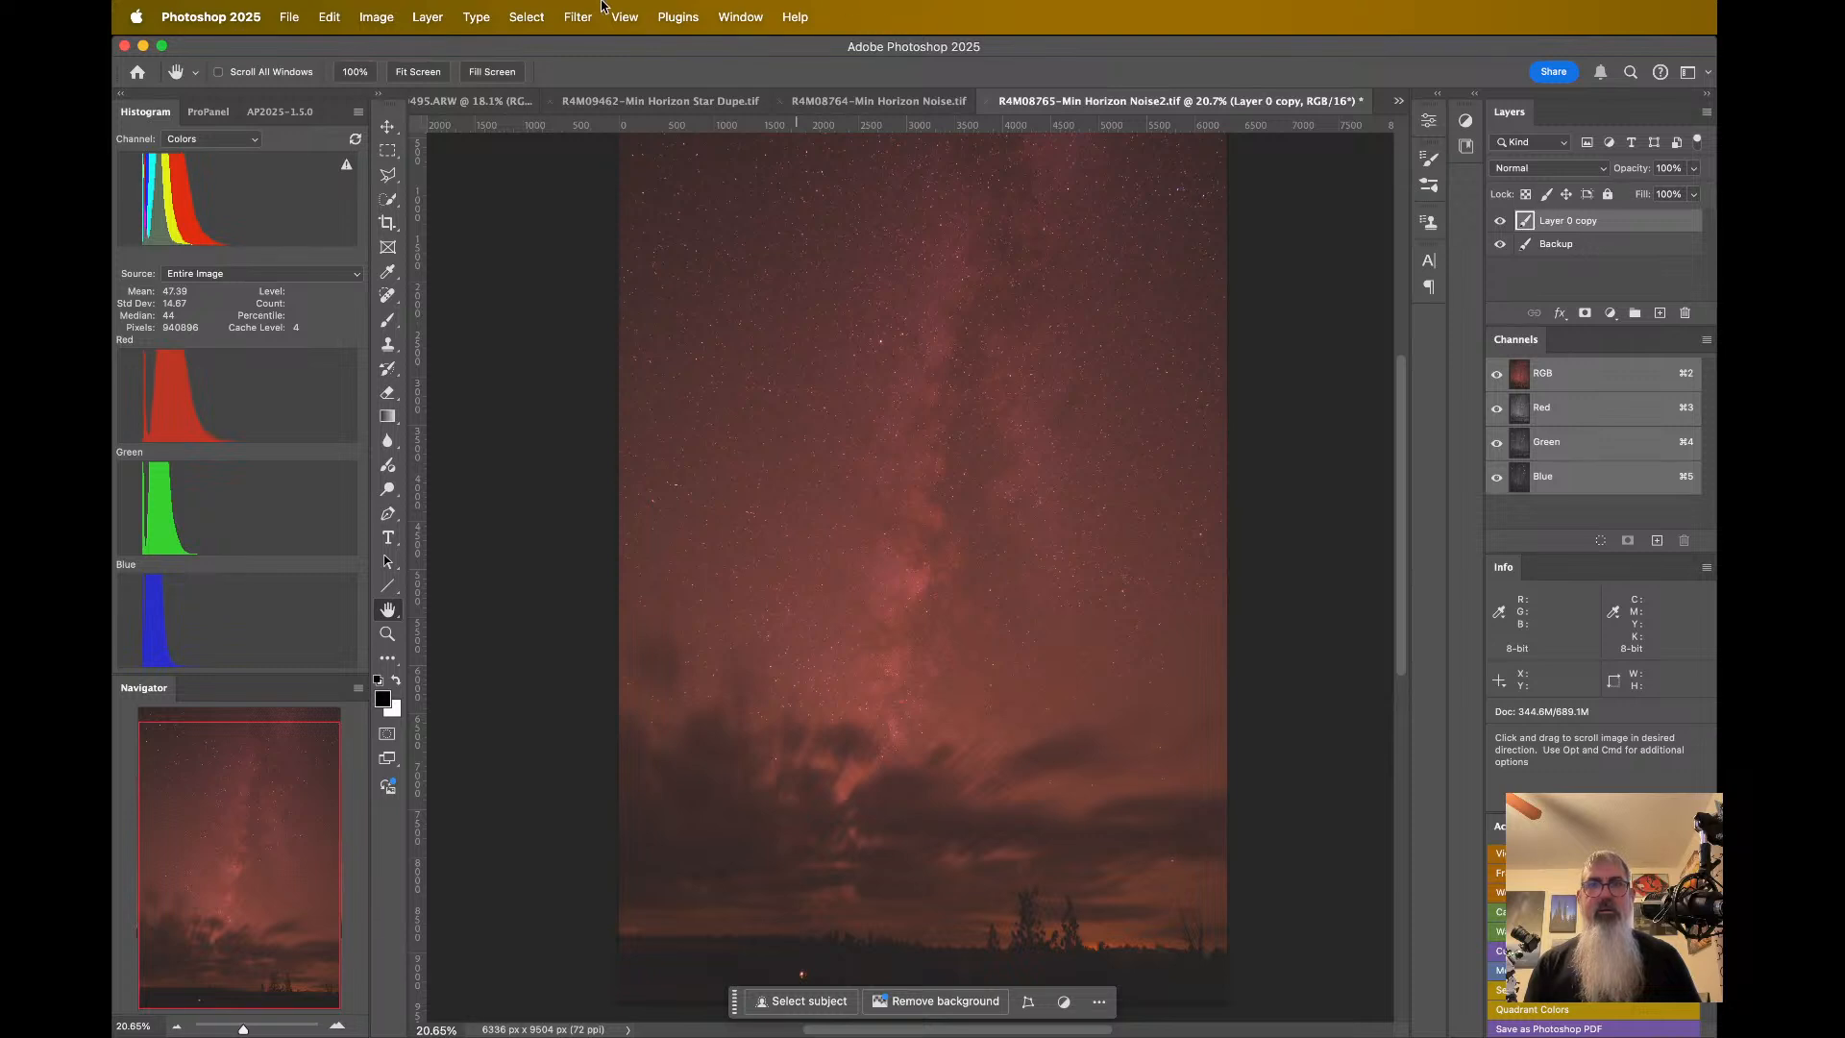
pyautogui.click(534, 16)
pyautogui.moveTo(577, 16)
pyautogui.click(630, 165)
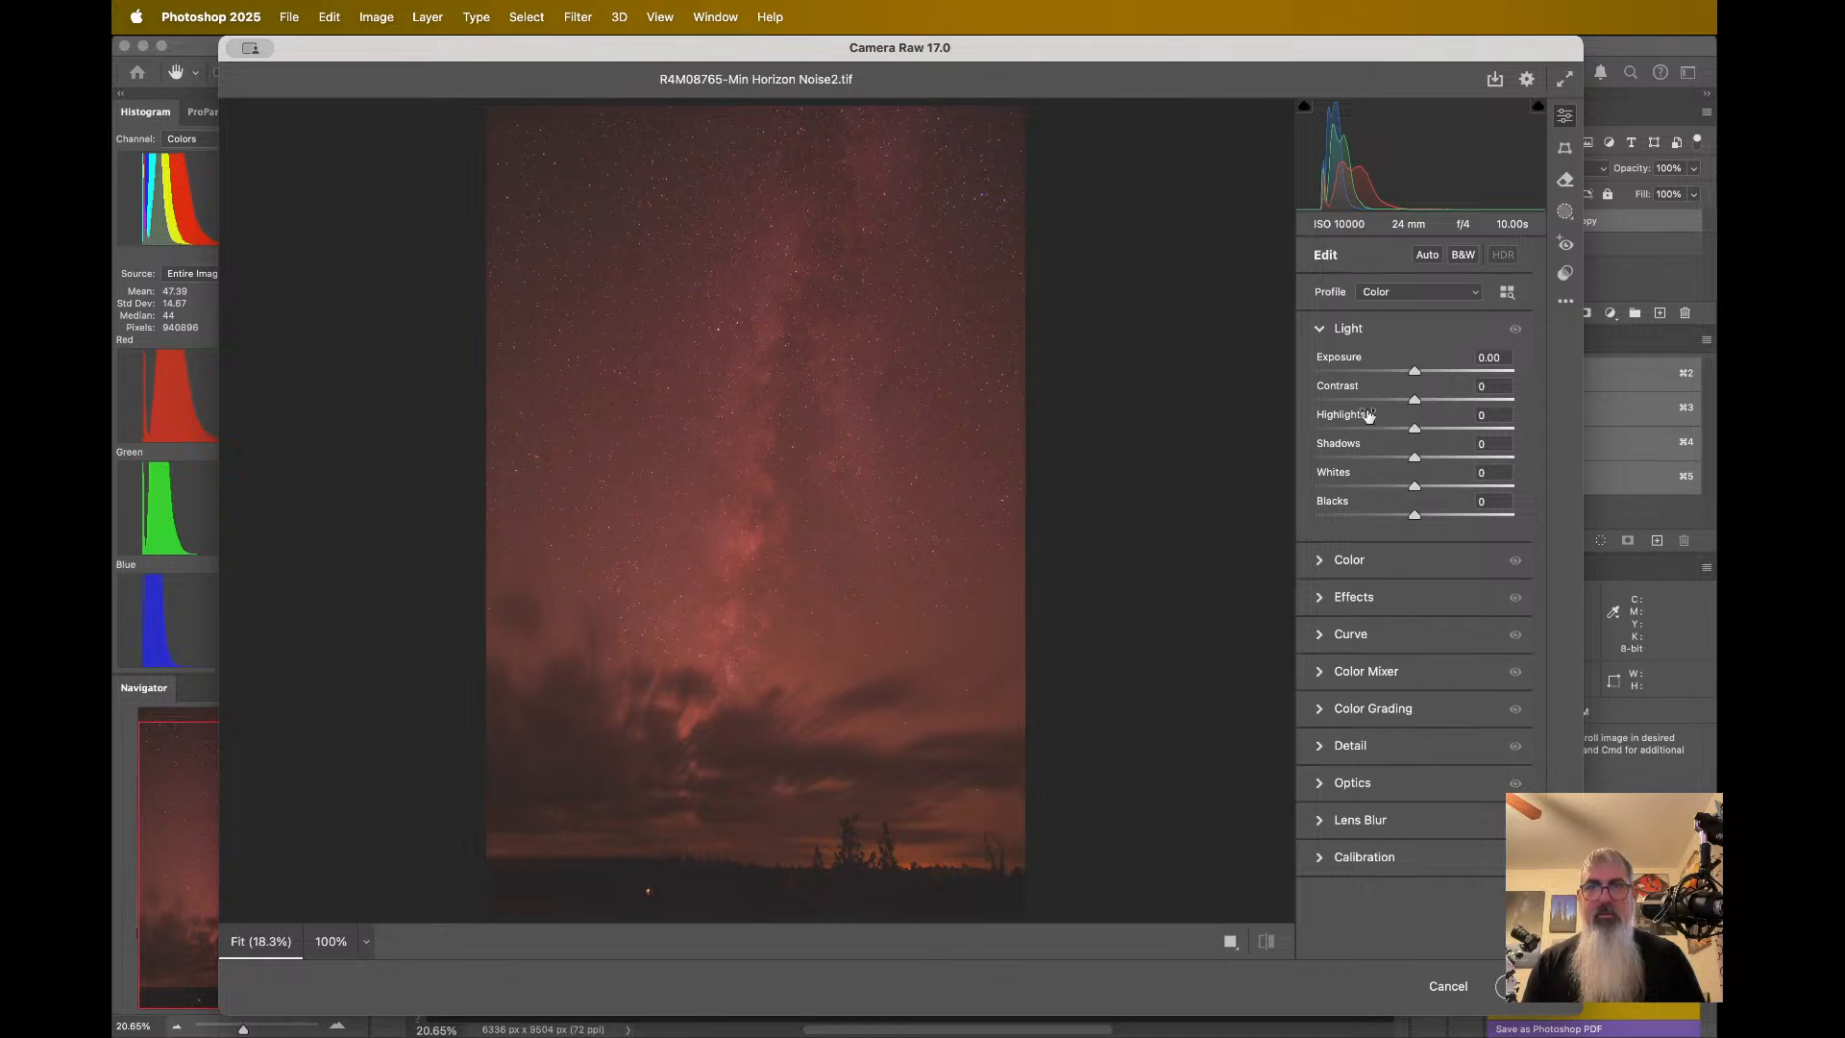
pyautogui.click(1400, 563)
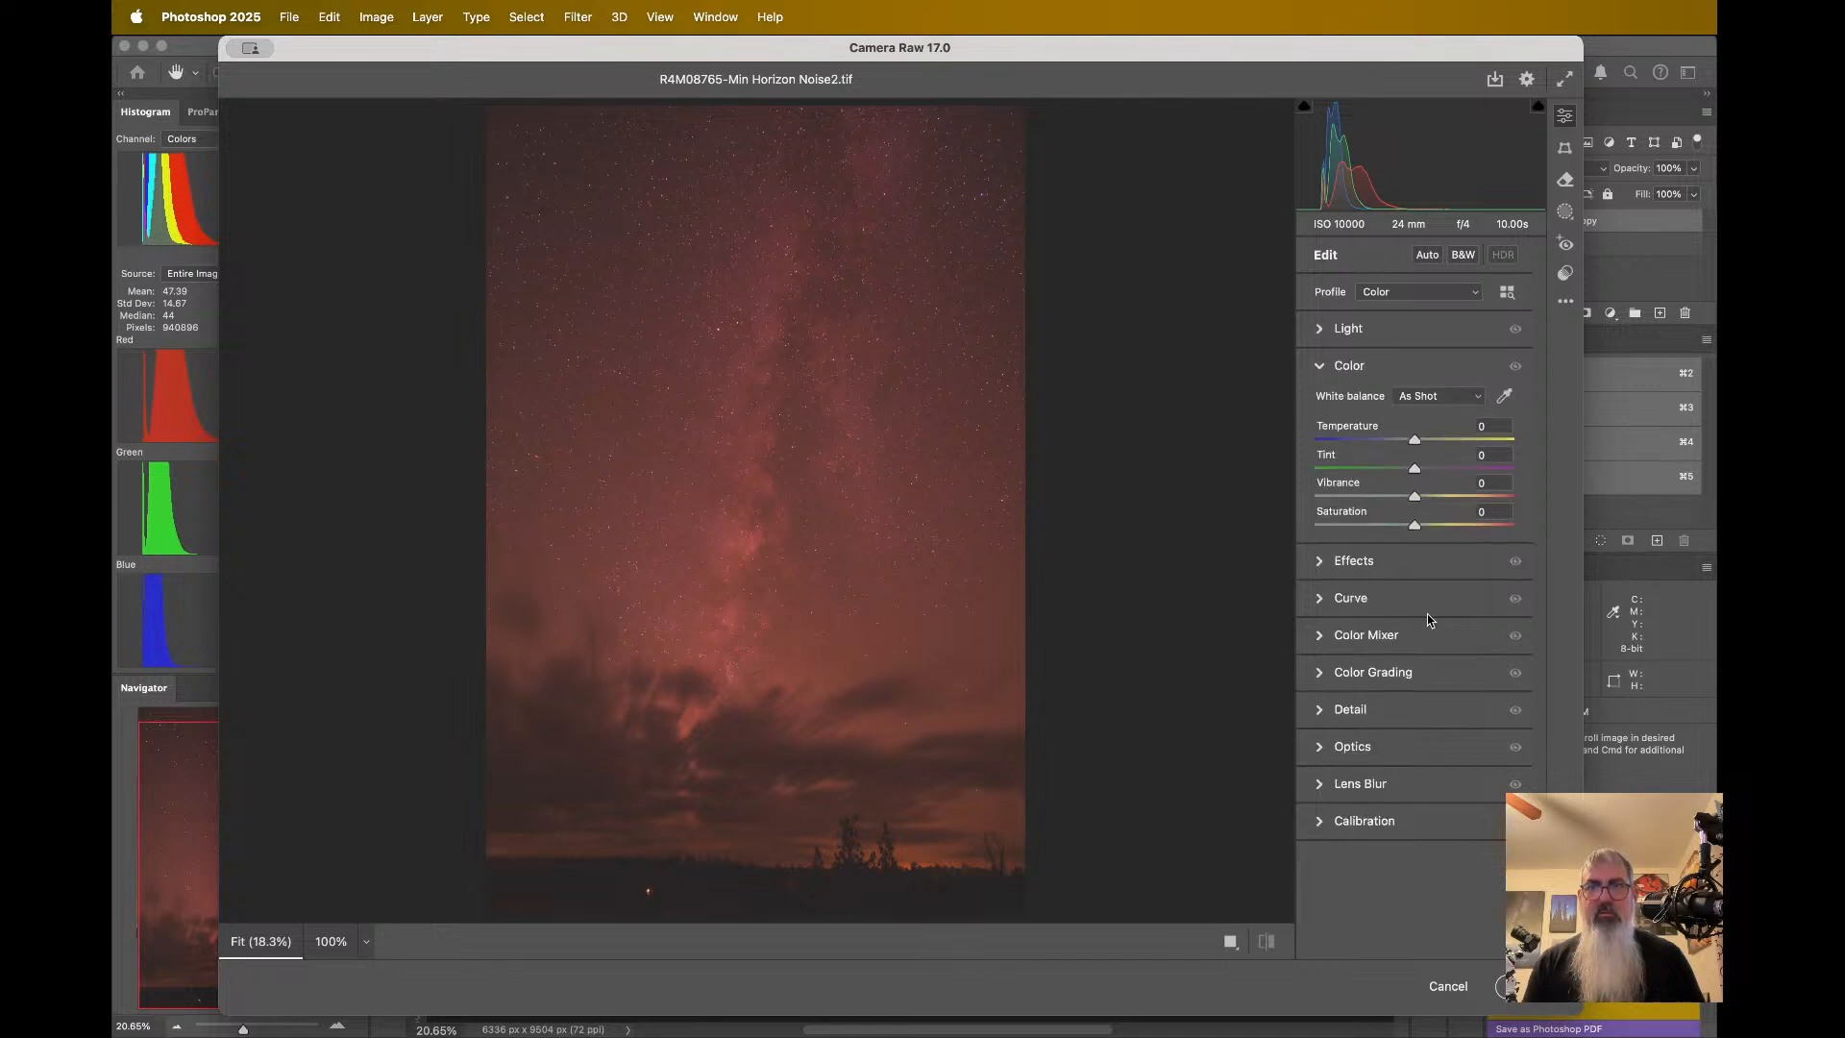
pyautogui.moveTo(1417, 500); pyautogui.dragTo(1553, 509)
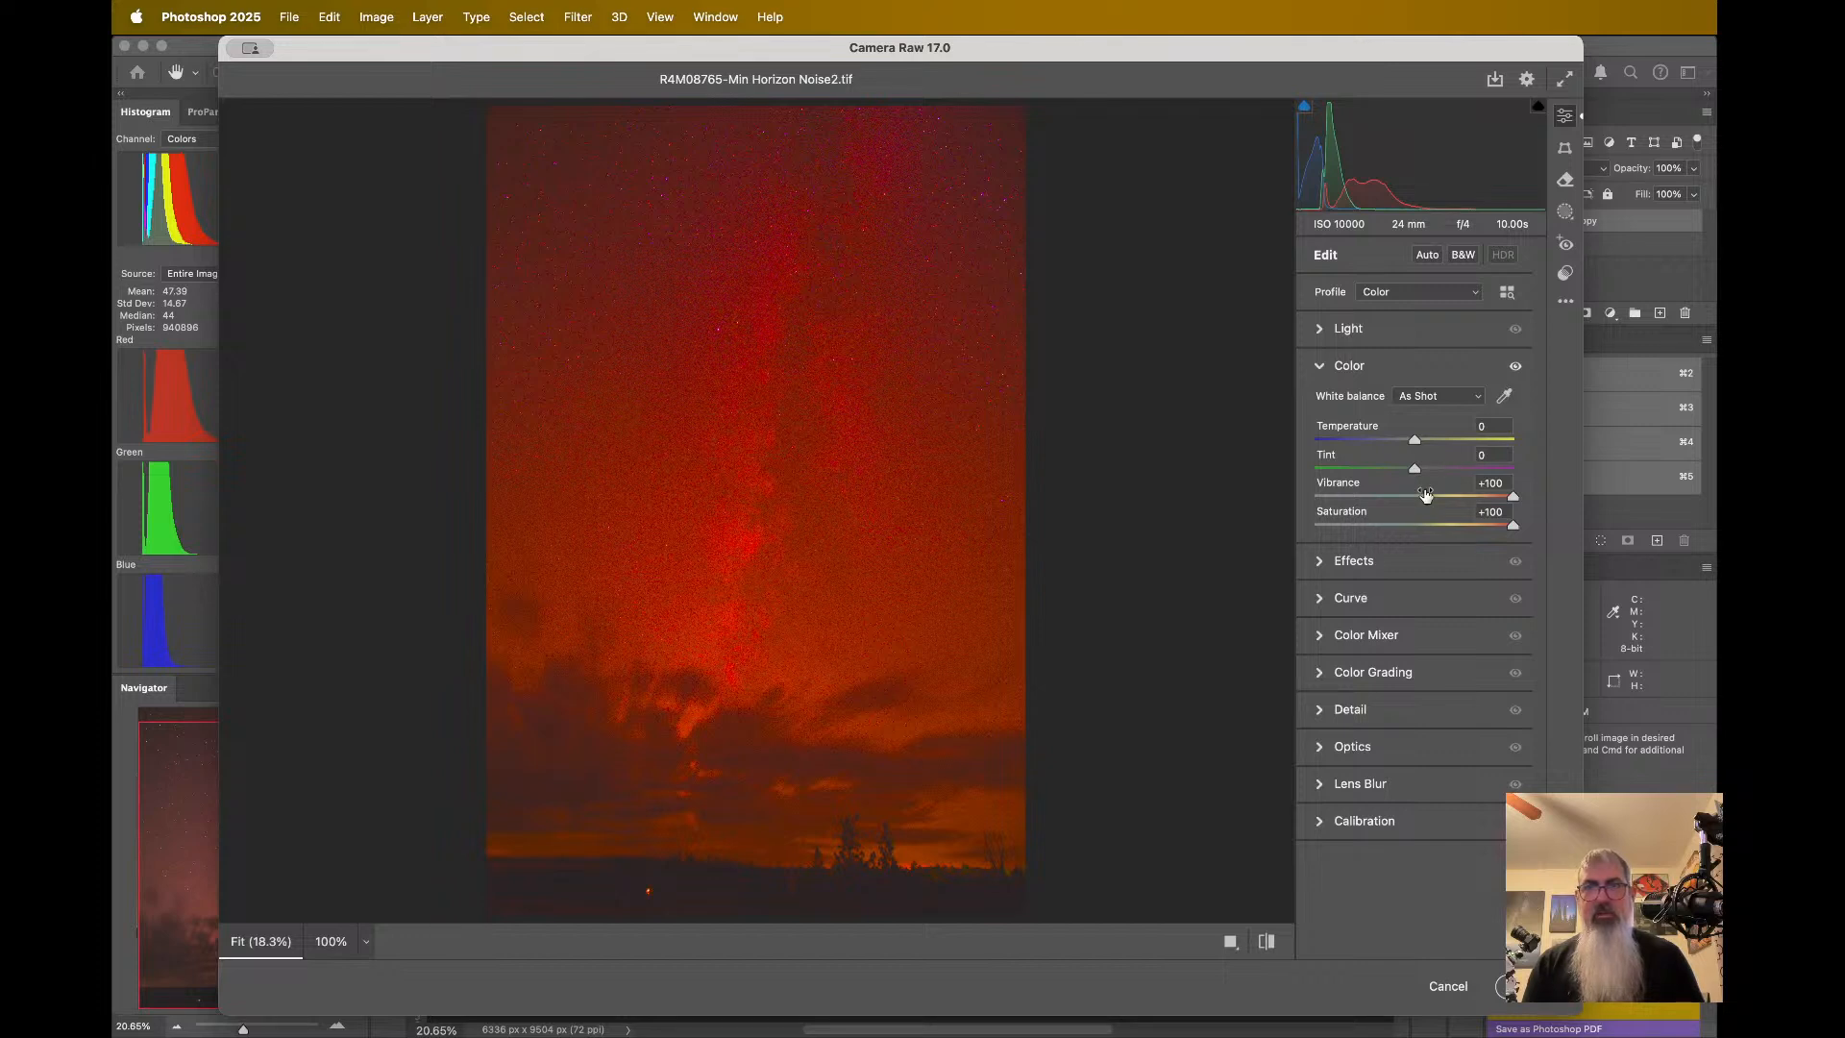
# - Set the white balance to Temperature -17 and Tint -15, and reset Vibrance and Saturation to 0
pyautogui.moveTo(1415, 472)
pyautogui.mouseDown()
pyautogui.moveTo(1379, 443)
pyautogui.moveTo(1399, 443)
pyautogui.mouseUp()
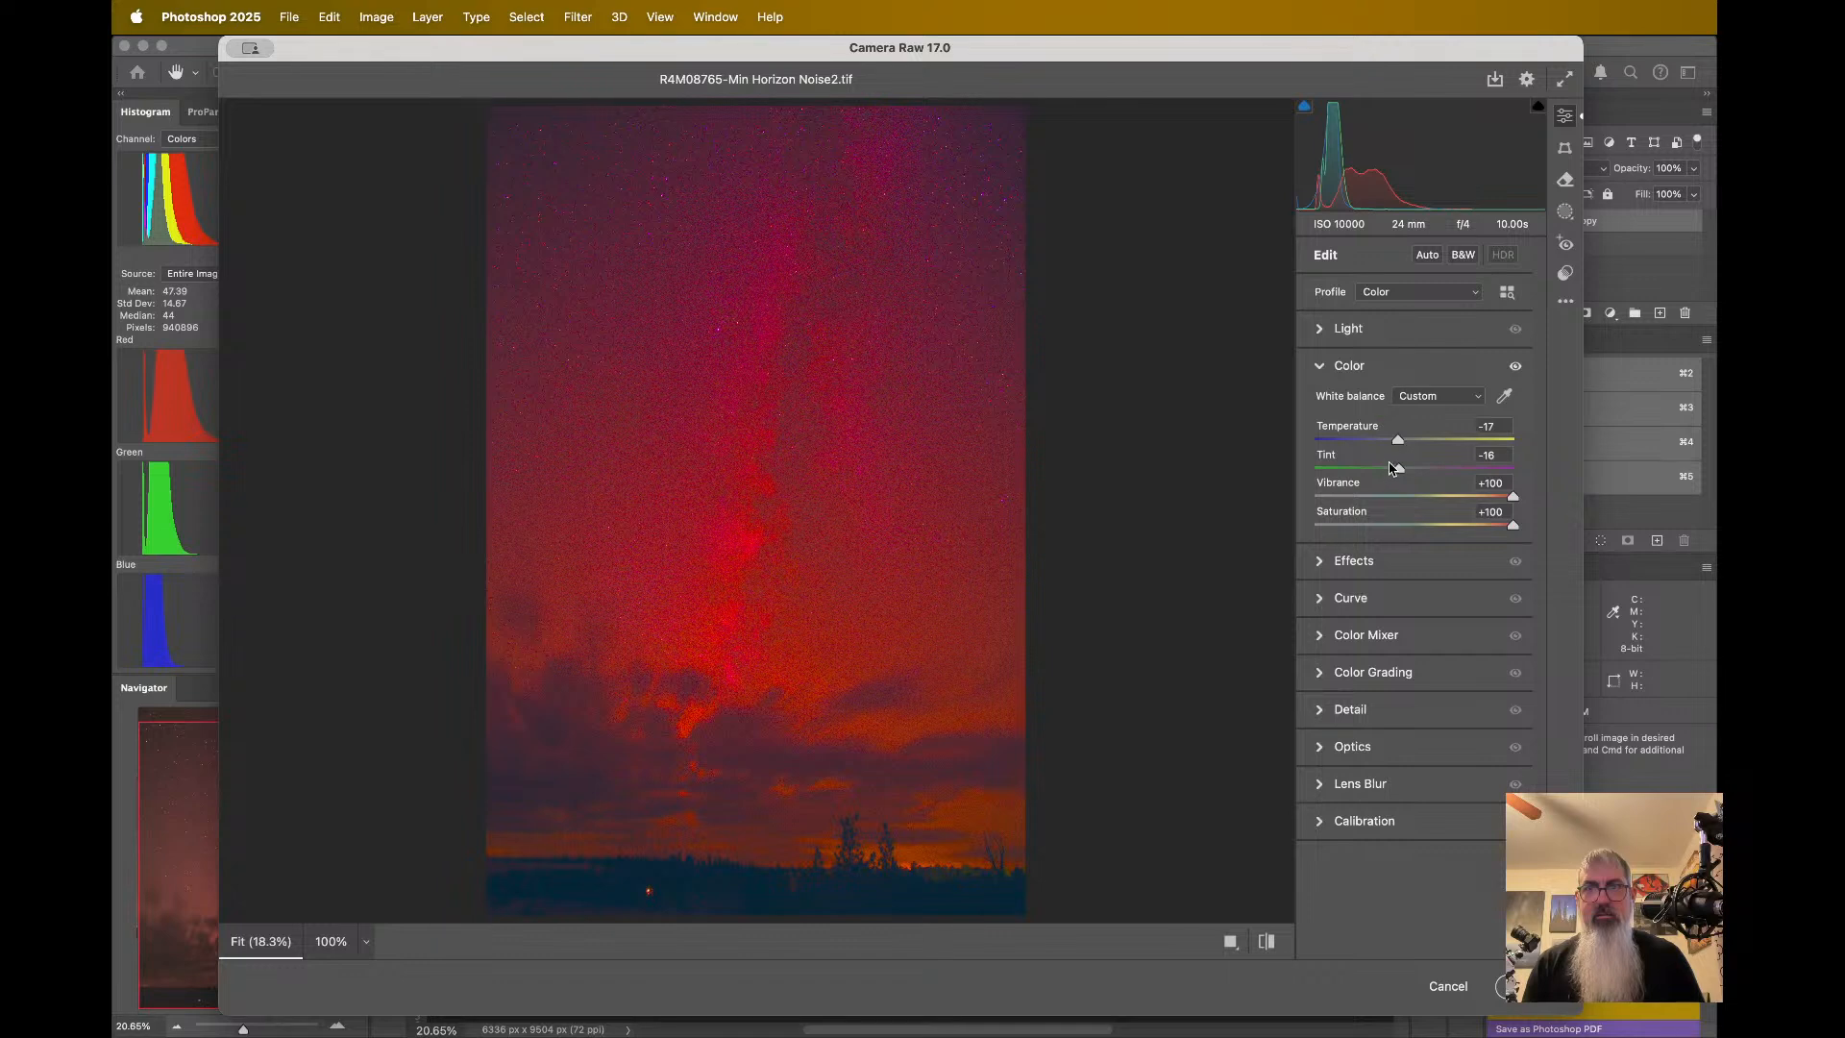
pyautogui.moveTo(1401, 470); pyautogui.dragTo(1403, 470)
pyautogui.doubleClick(1513, 498)
pyautogui.doubleClick(1513, 528)
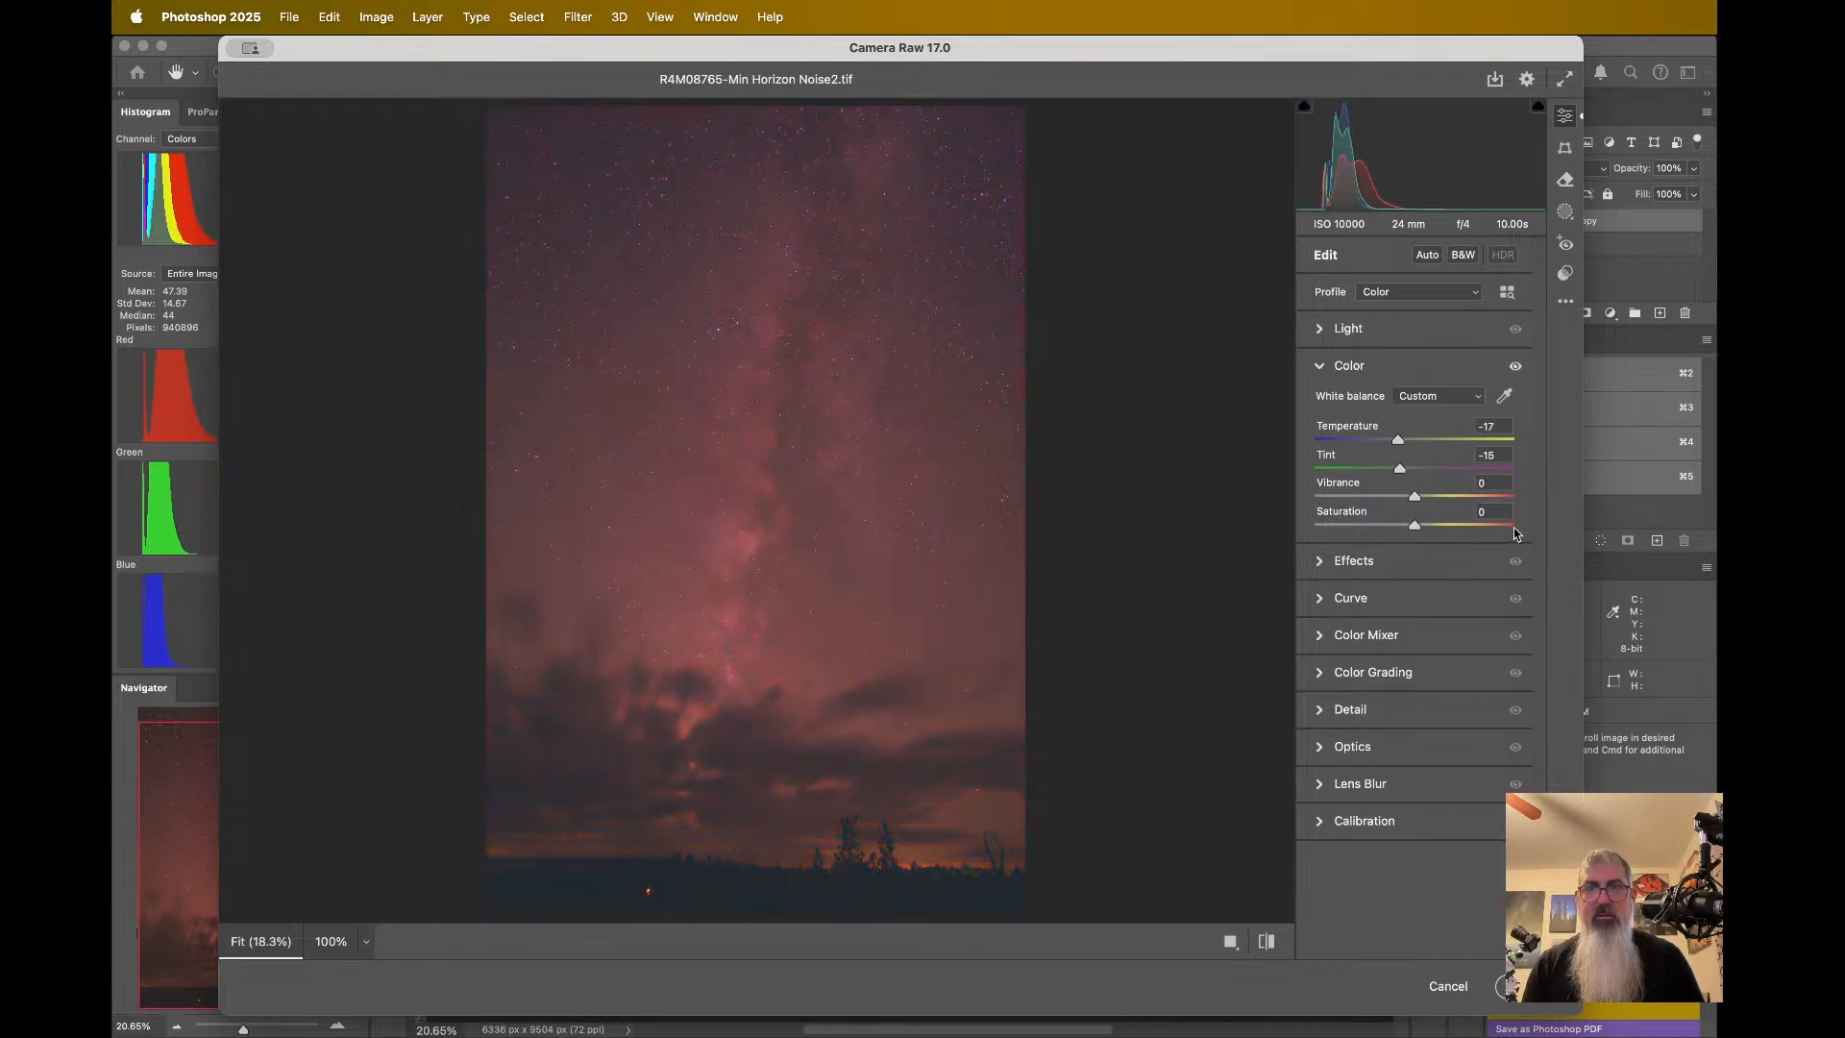
# - Shift the white balance further towards green by setting Tint to -43
pyautogui.click(766, 617)
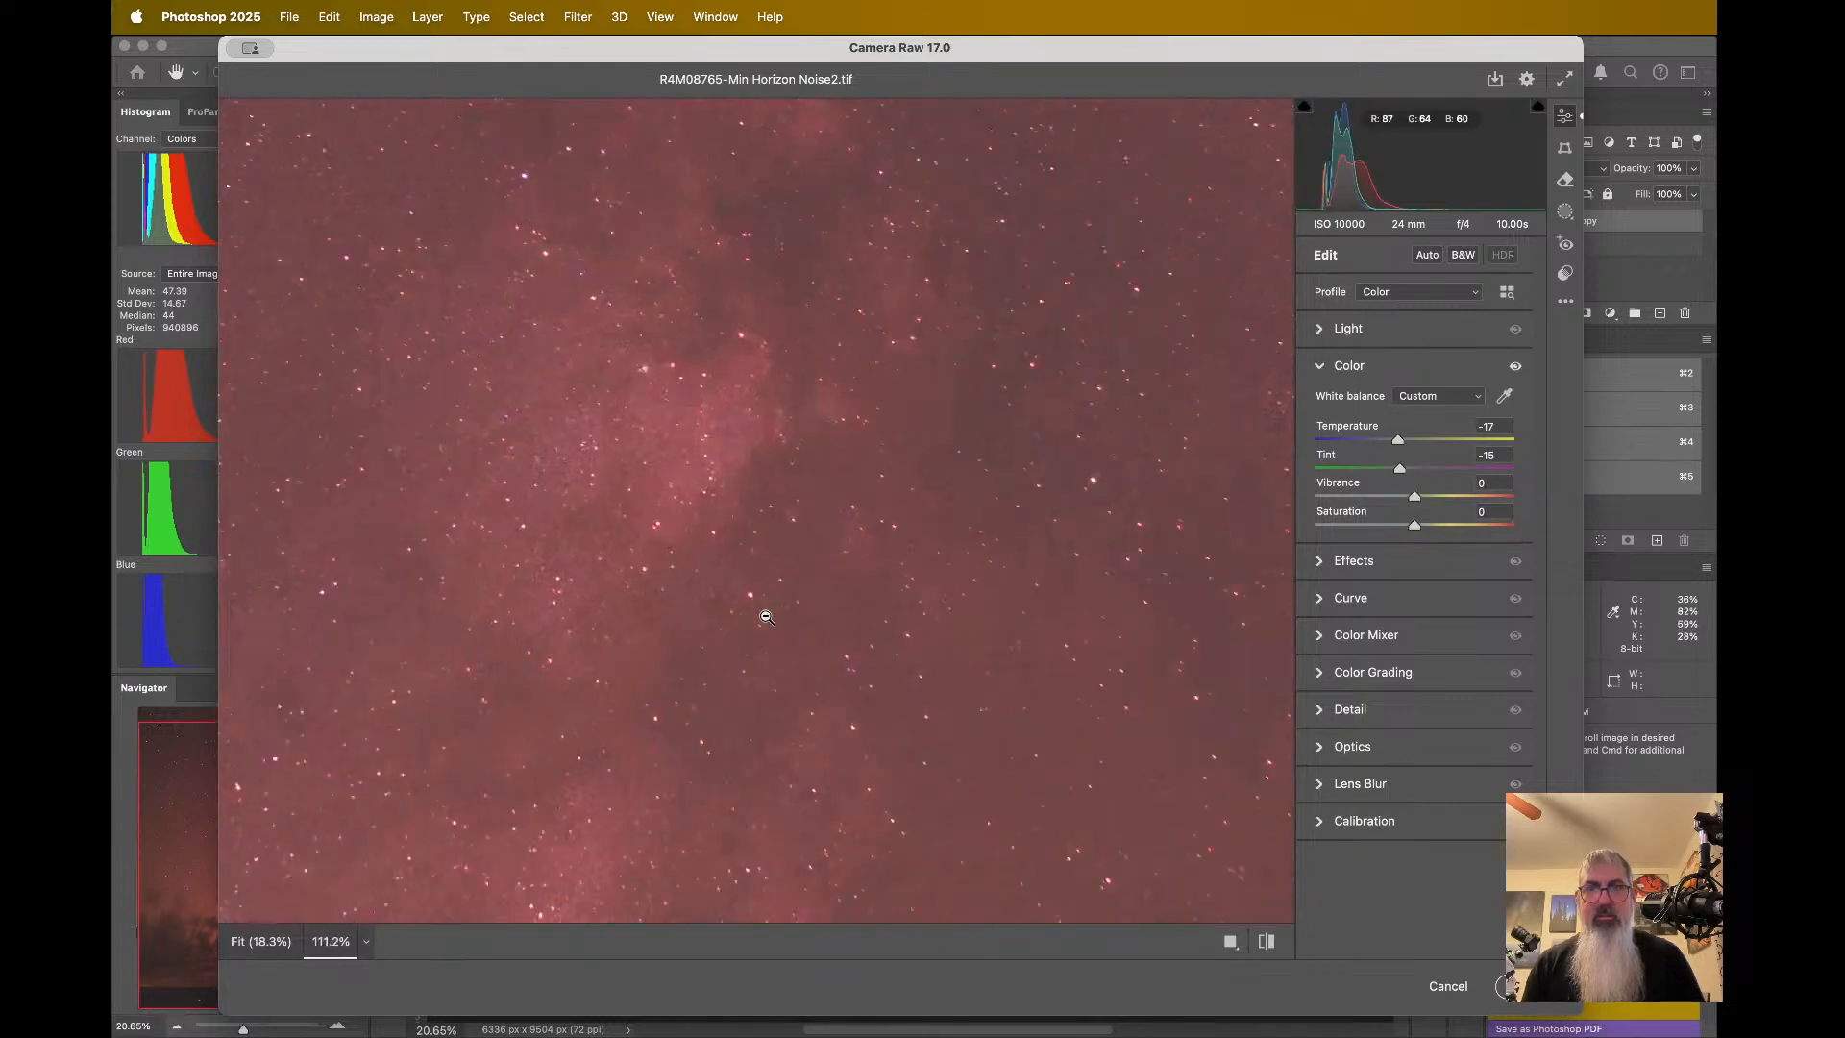
pyautogui.scroll(2, 766, 617)
pyautogui.scroll(-6, 766, 617)
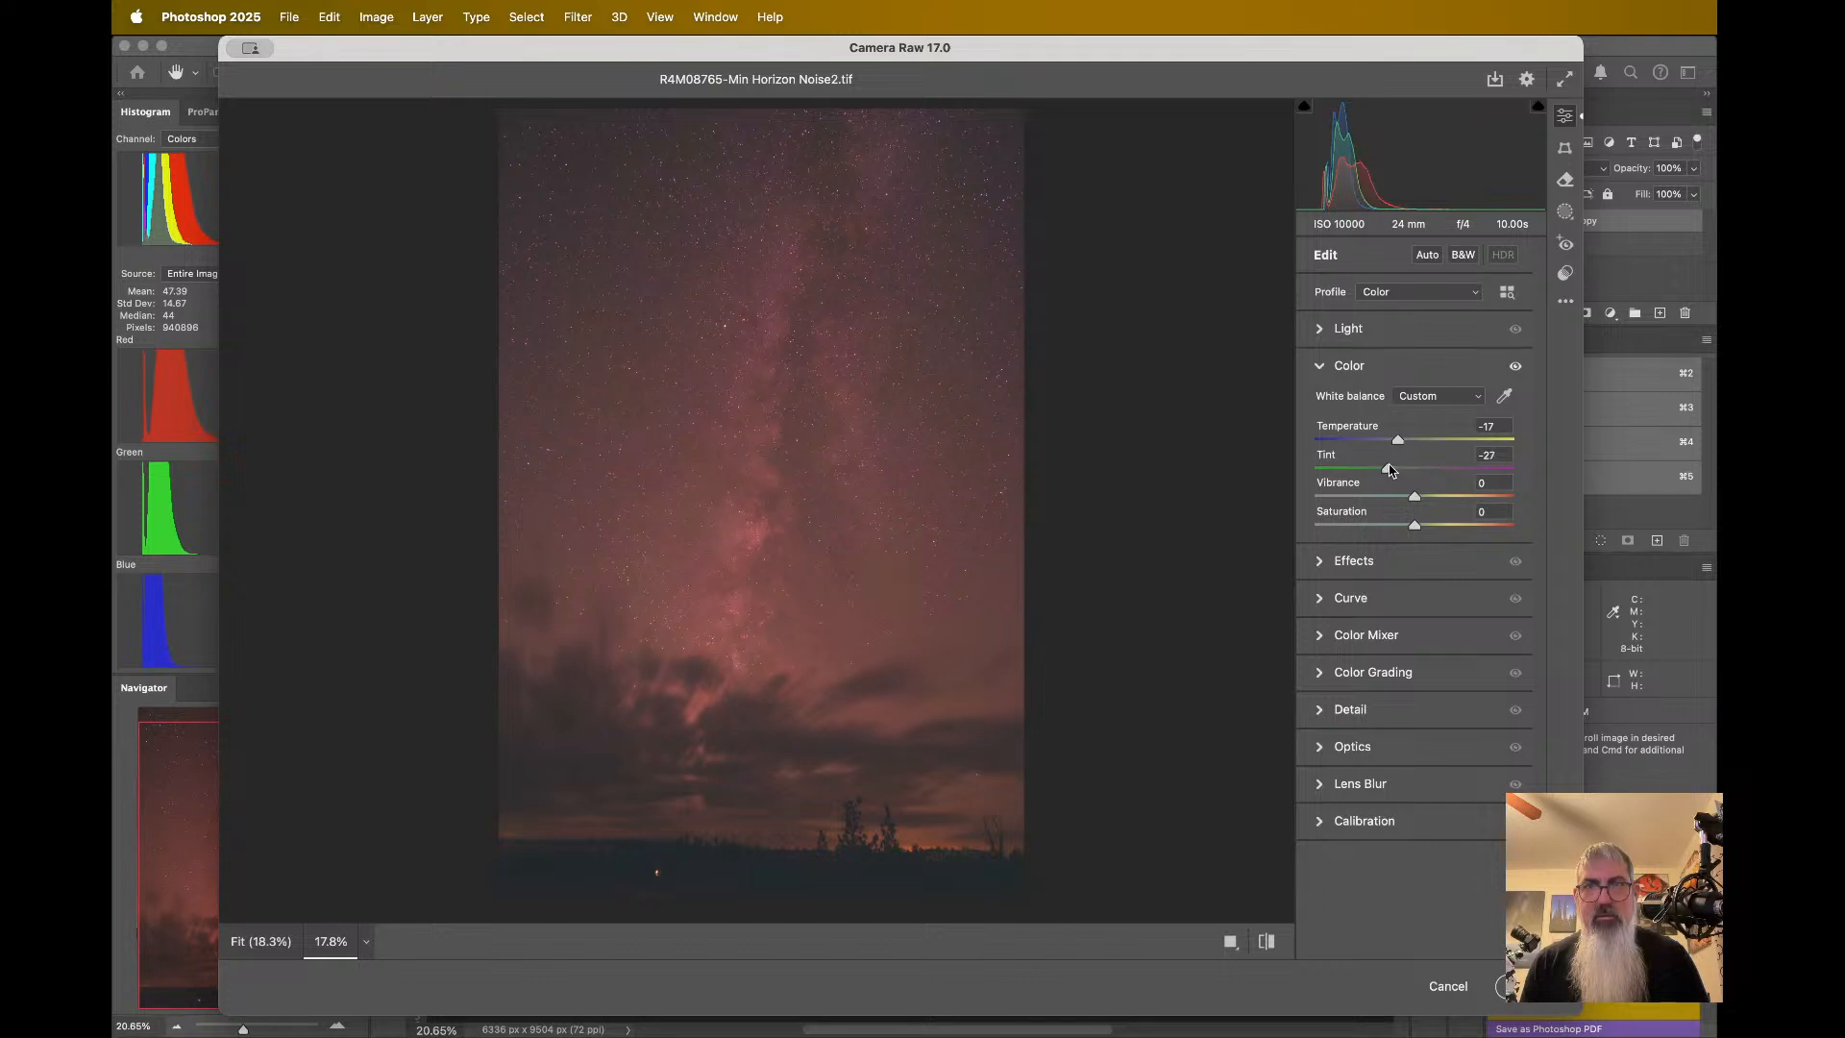
pyautogui.moveTo(1383, 469)
pyautogui.mouseDown()
pyautogui.moveTo(1355, 465)
pyautogui.moveTo(1373, 469)
pyautogui.mouseUp()
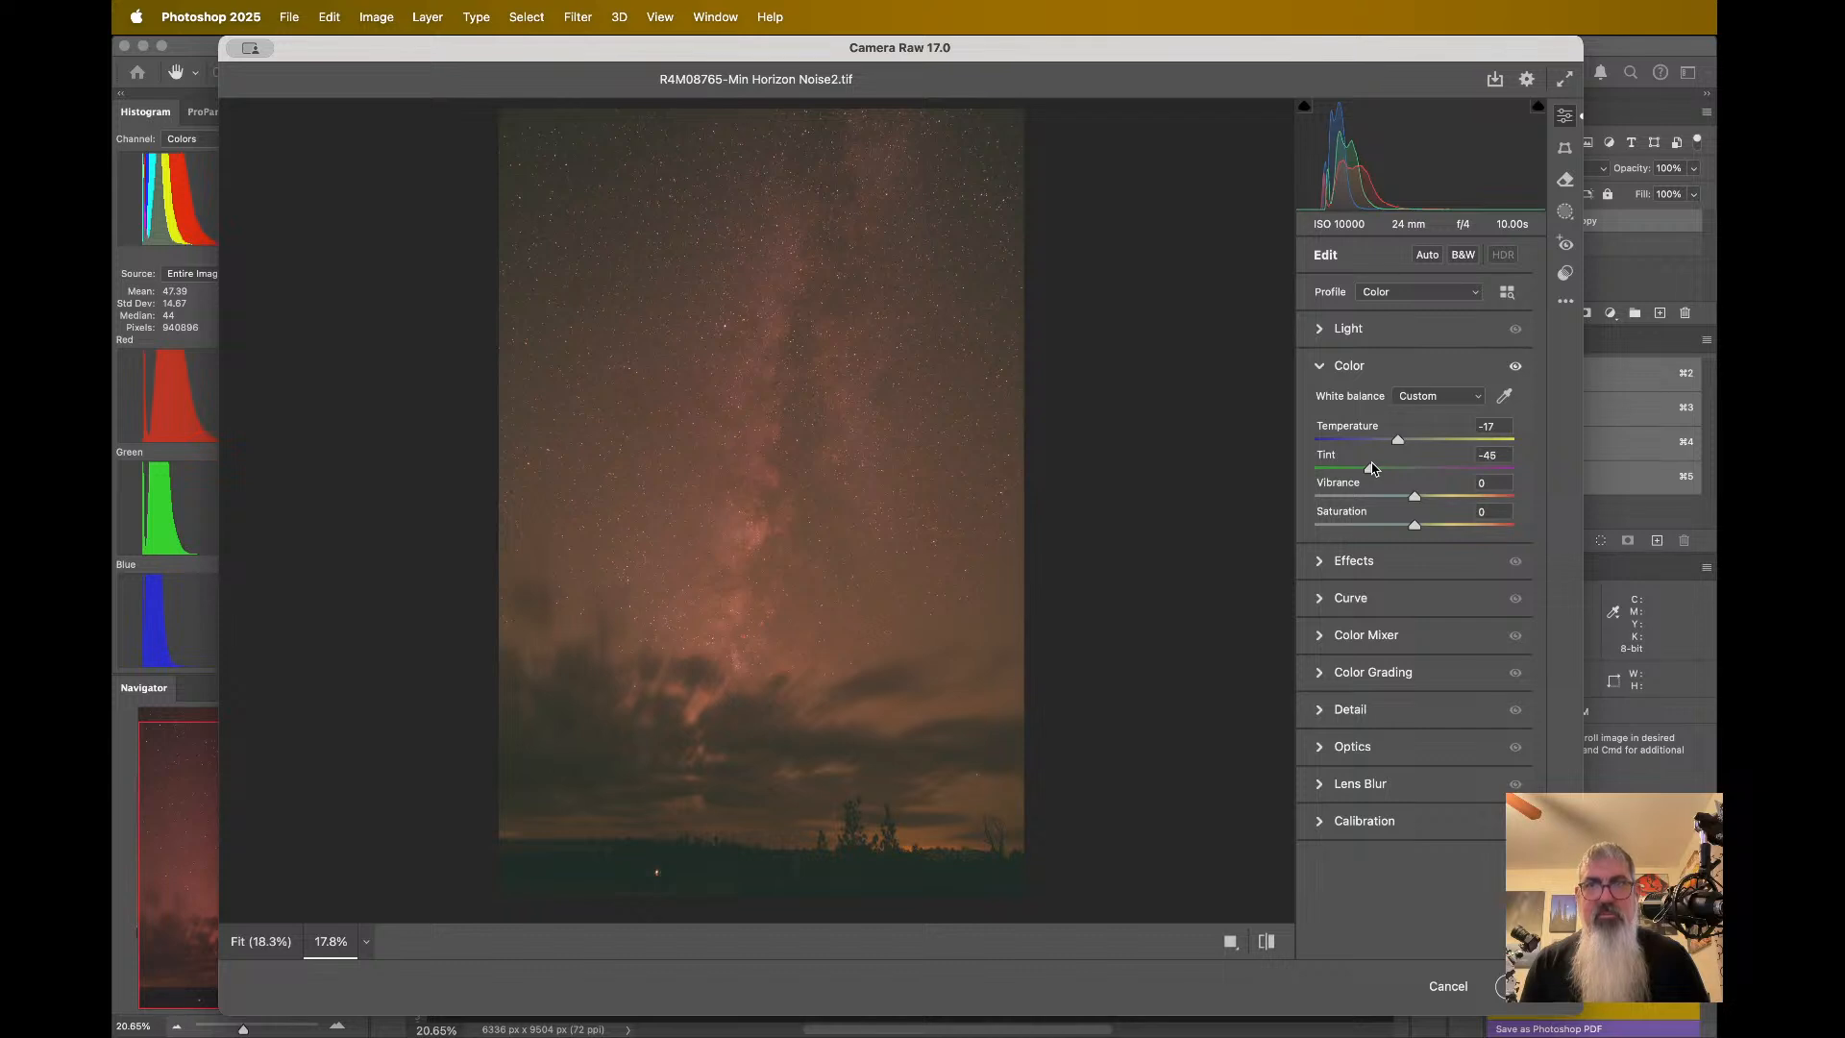
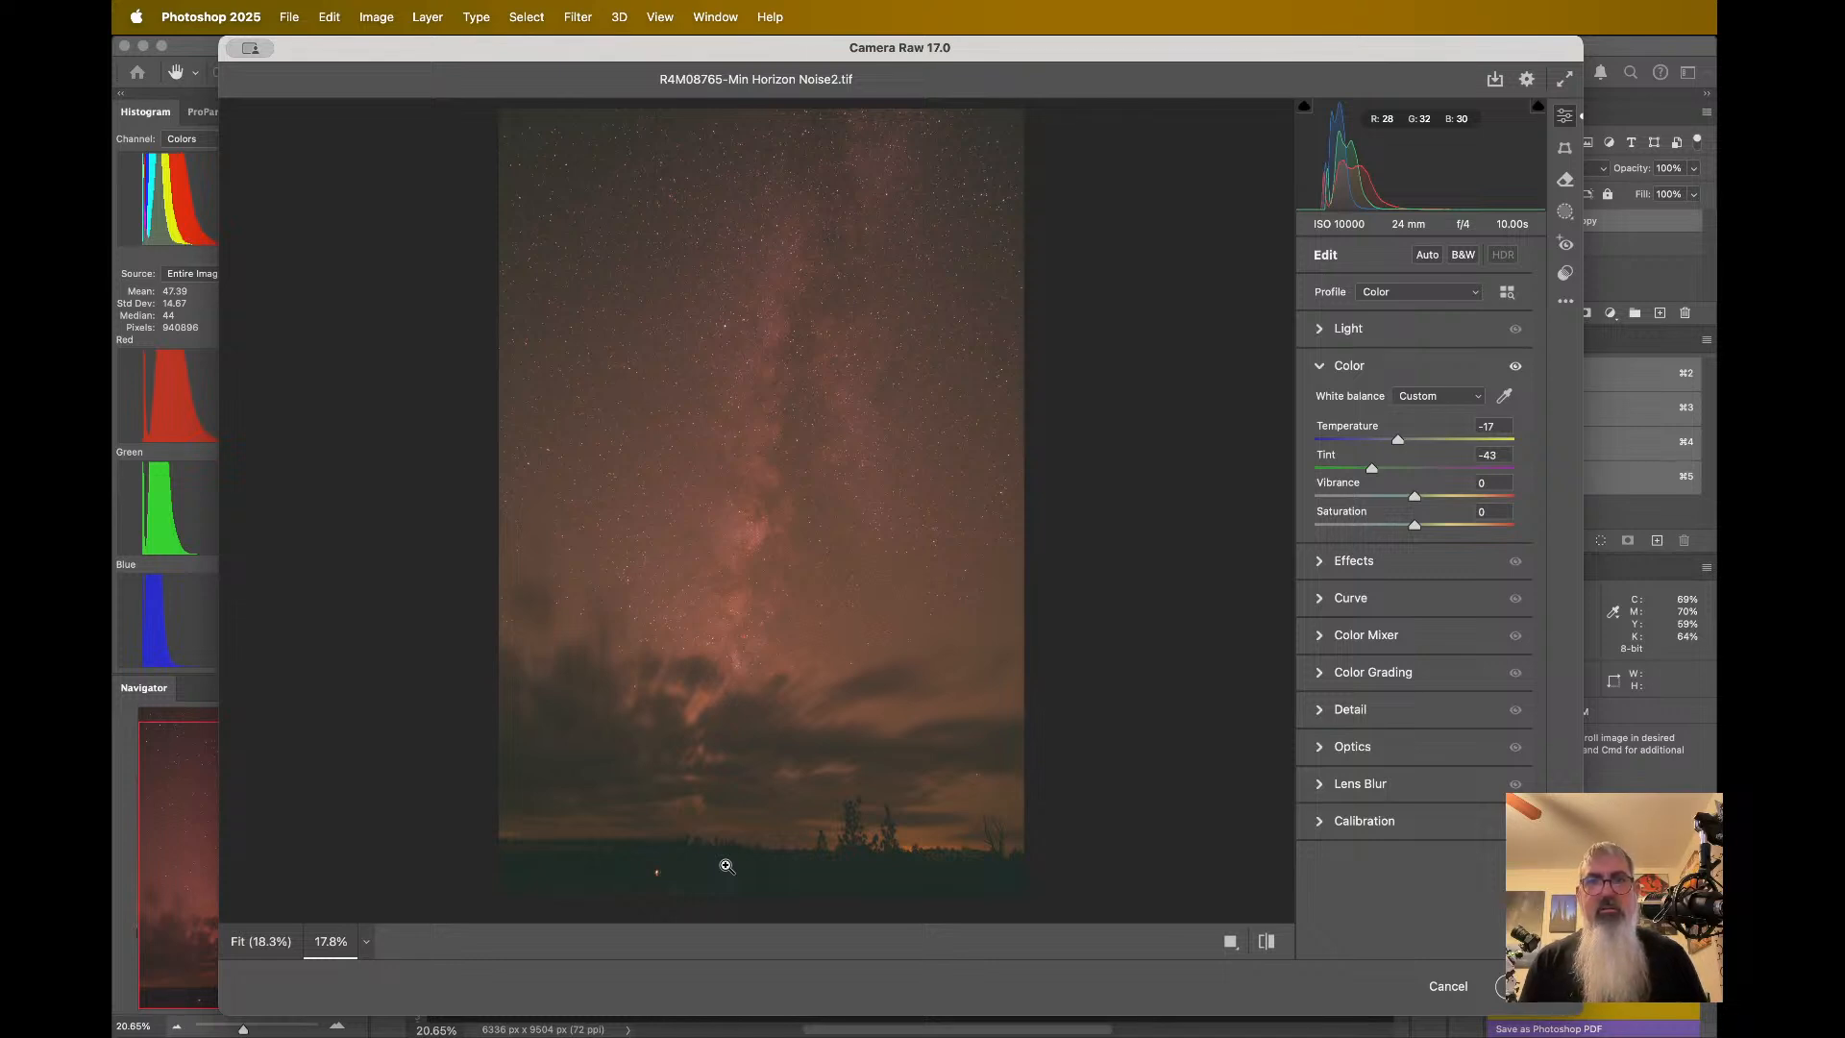
# - Examine the foreground, tree line and lower sky for colour cast and noise under the new white balance
pyautogui.scroll(5, 726, 862)
pyautogui.scroll(-5, 725, 861)
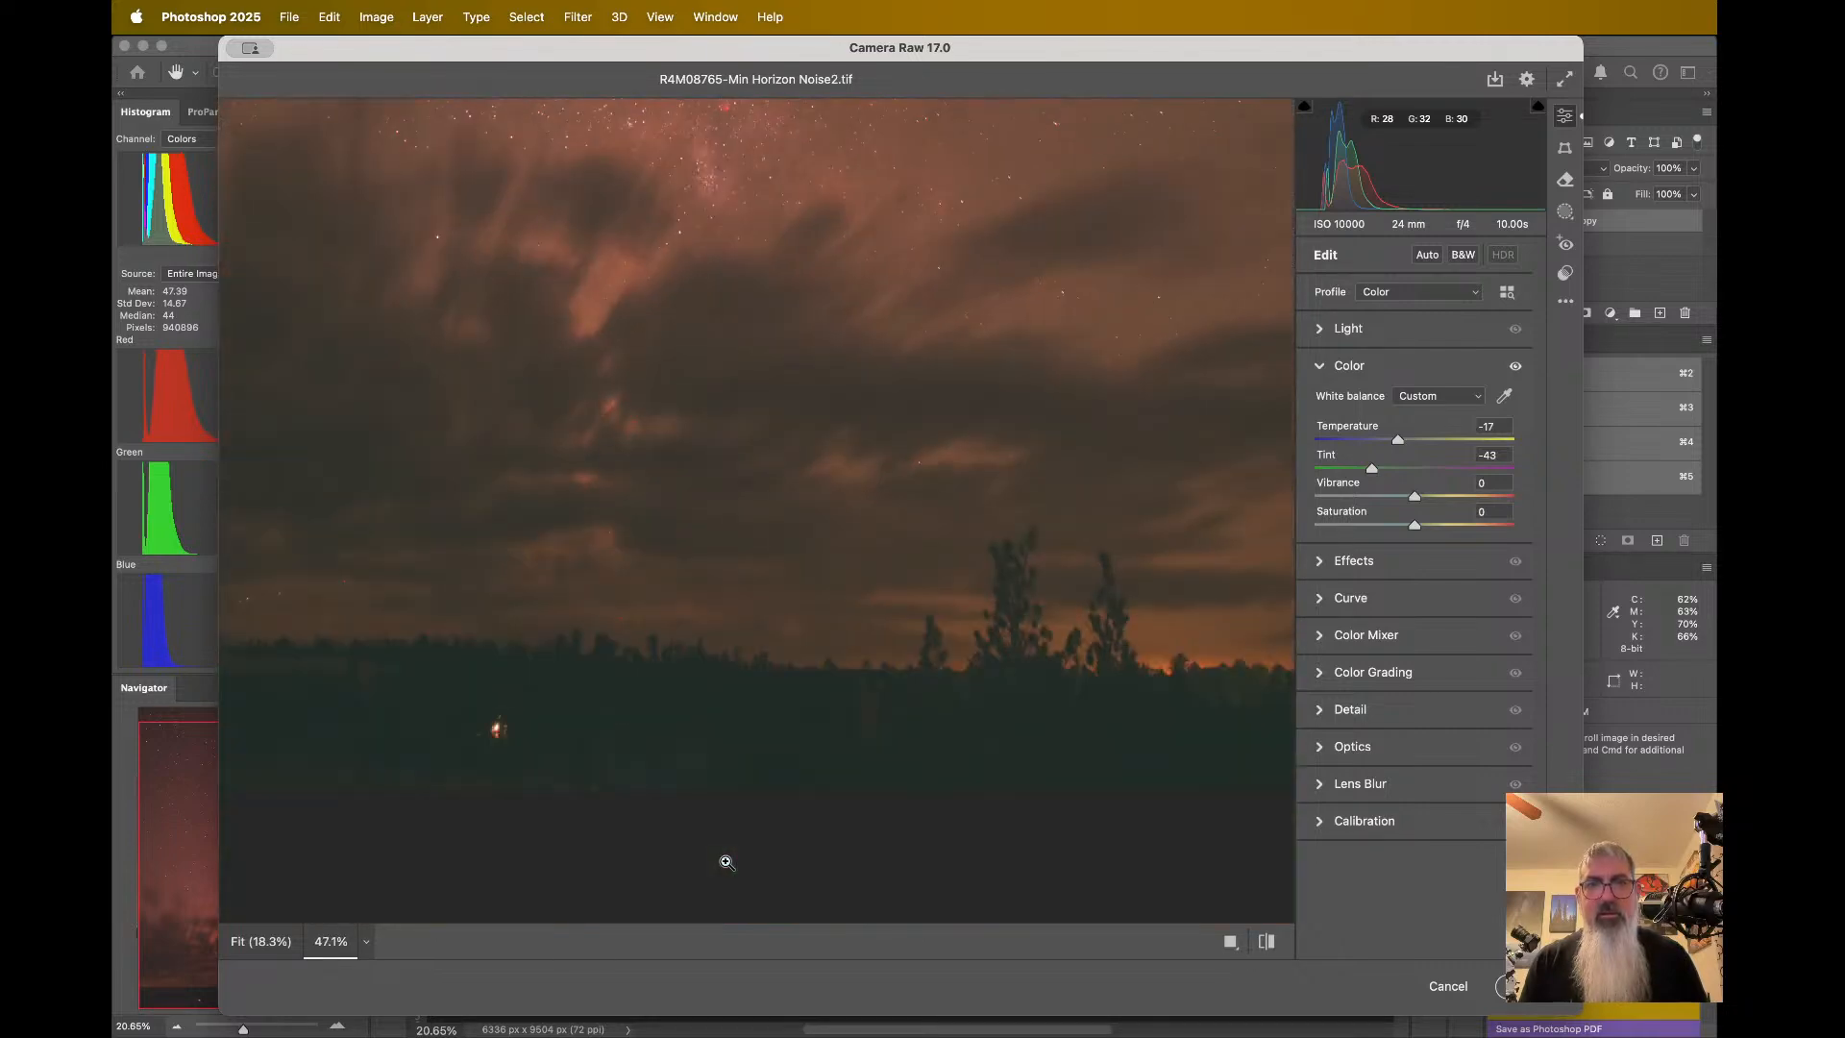
pyautogui.scroll(5, 725, 859)
pyautogui.scroll(-3, 726, 832)
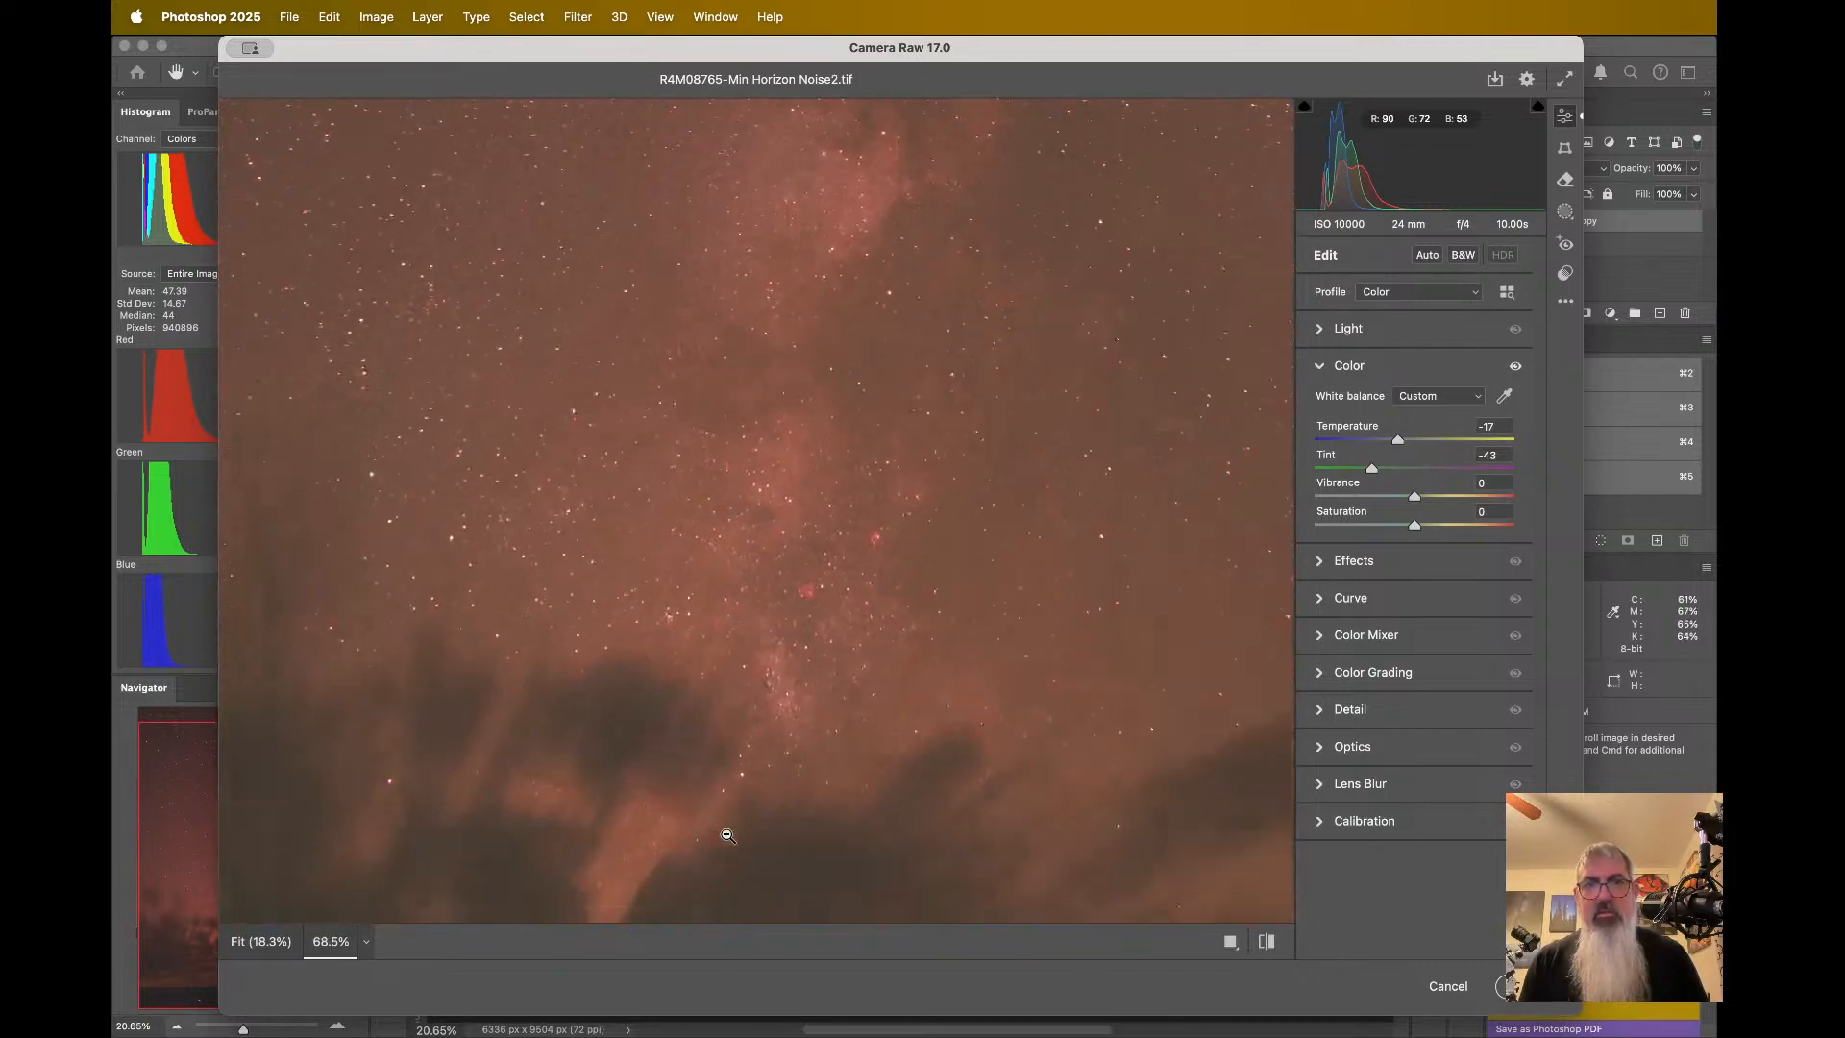
pyautogui.scroll(-8, 727, 835)
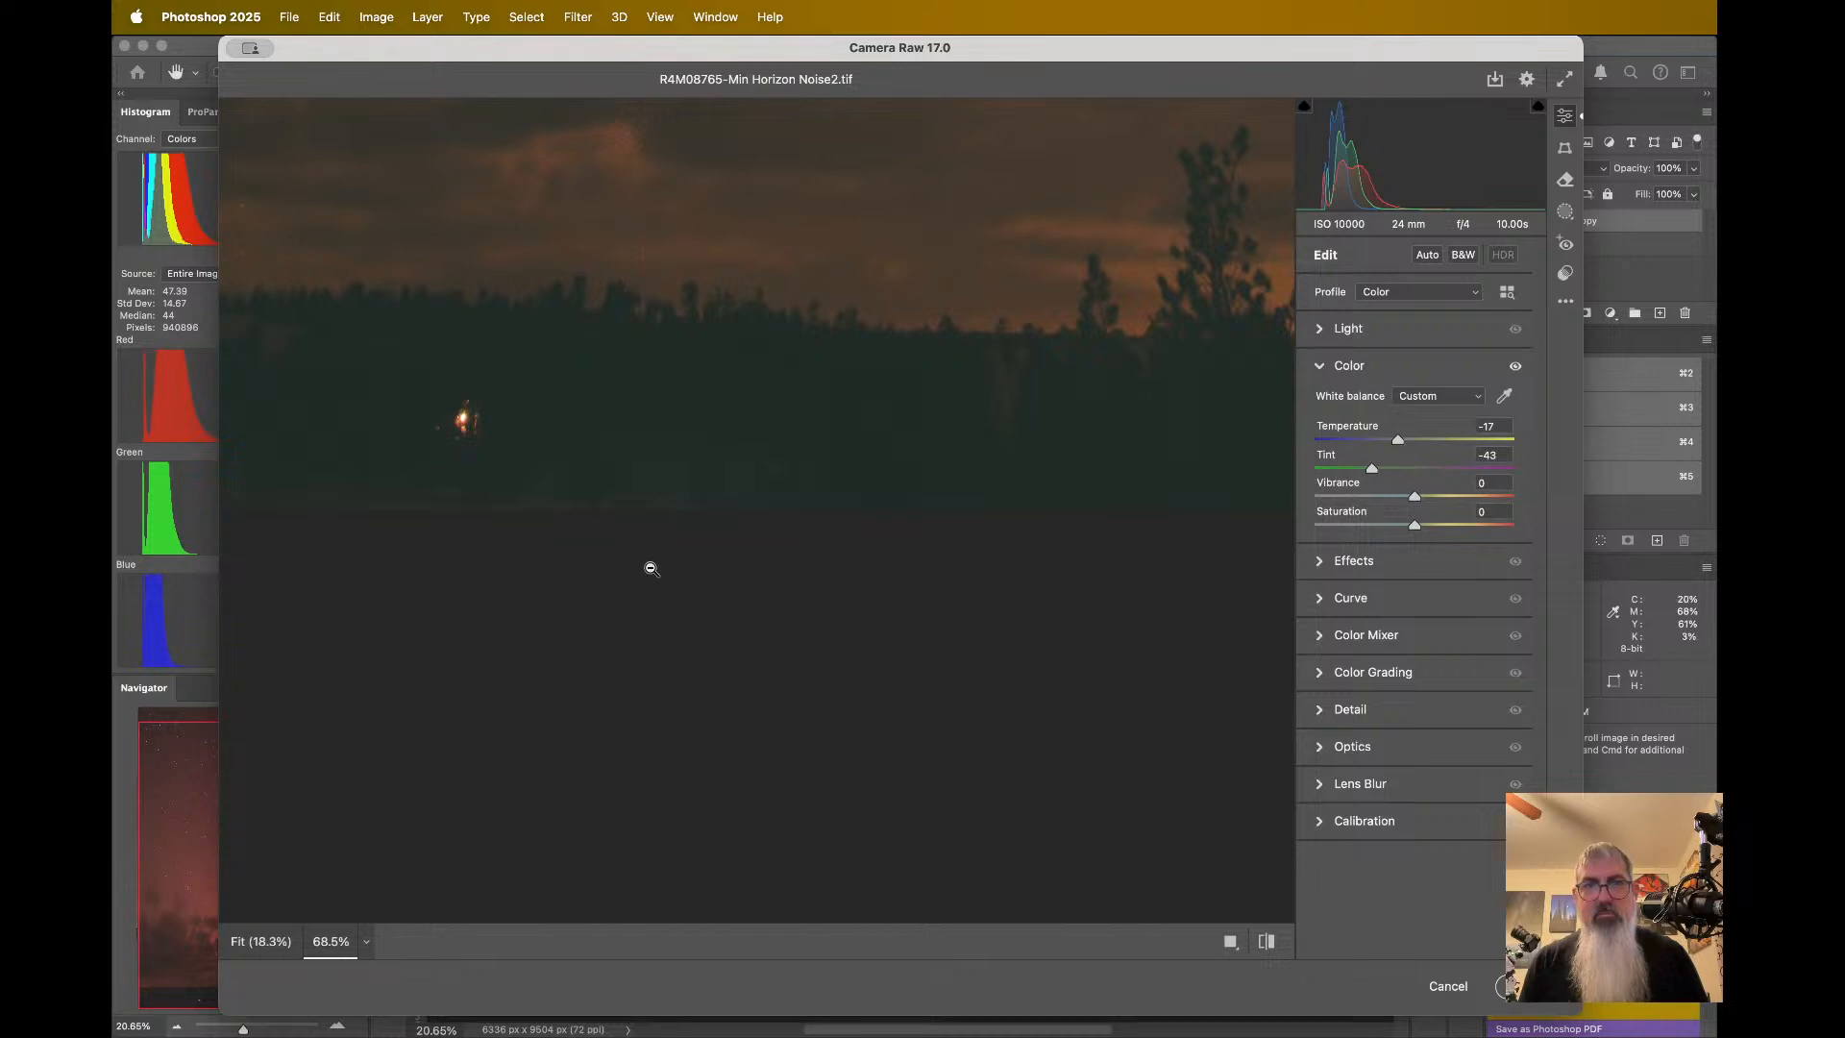
pyautogui.hscroll(-6, 650, 568)
pyautogui.hscroll(8, 651, 567)
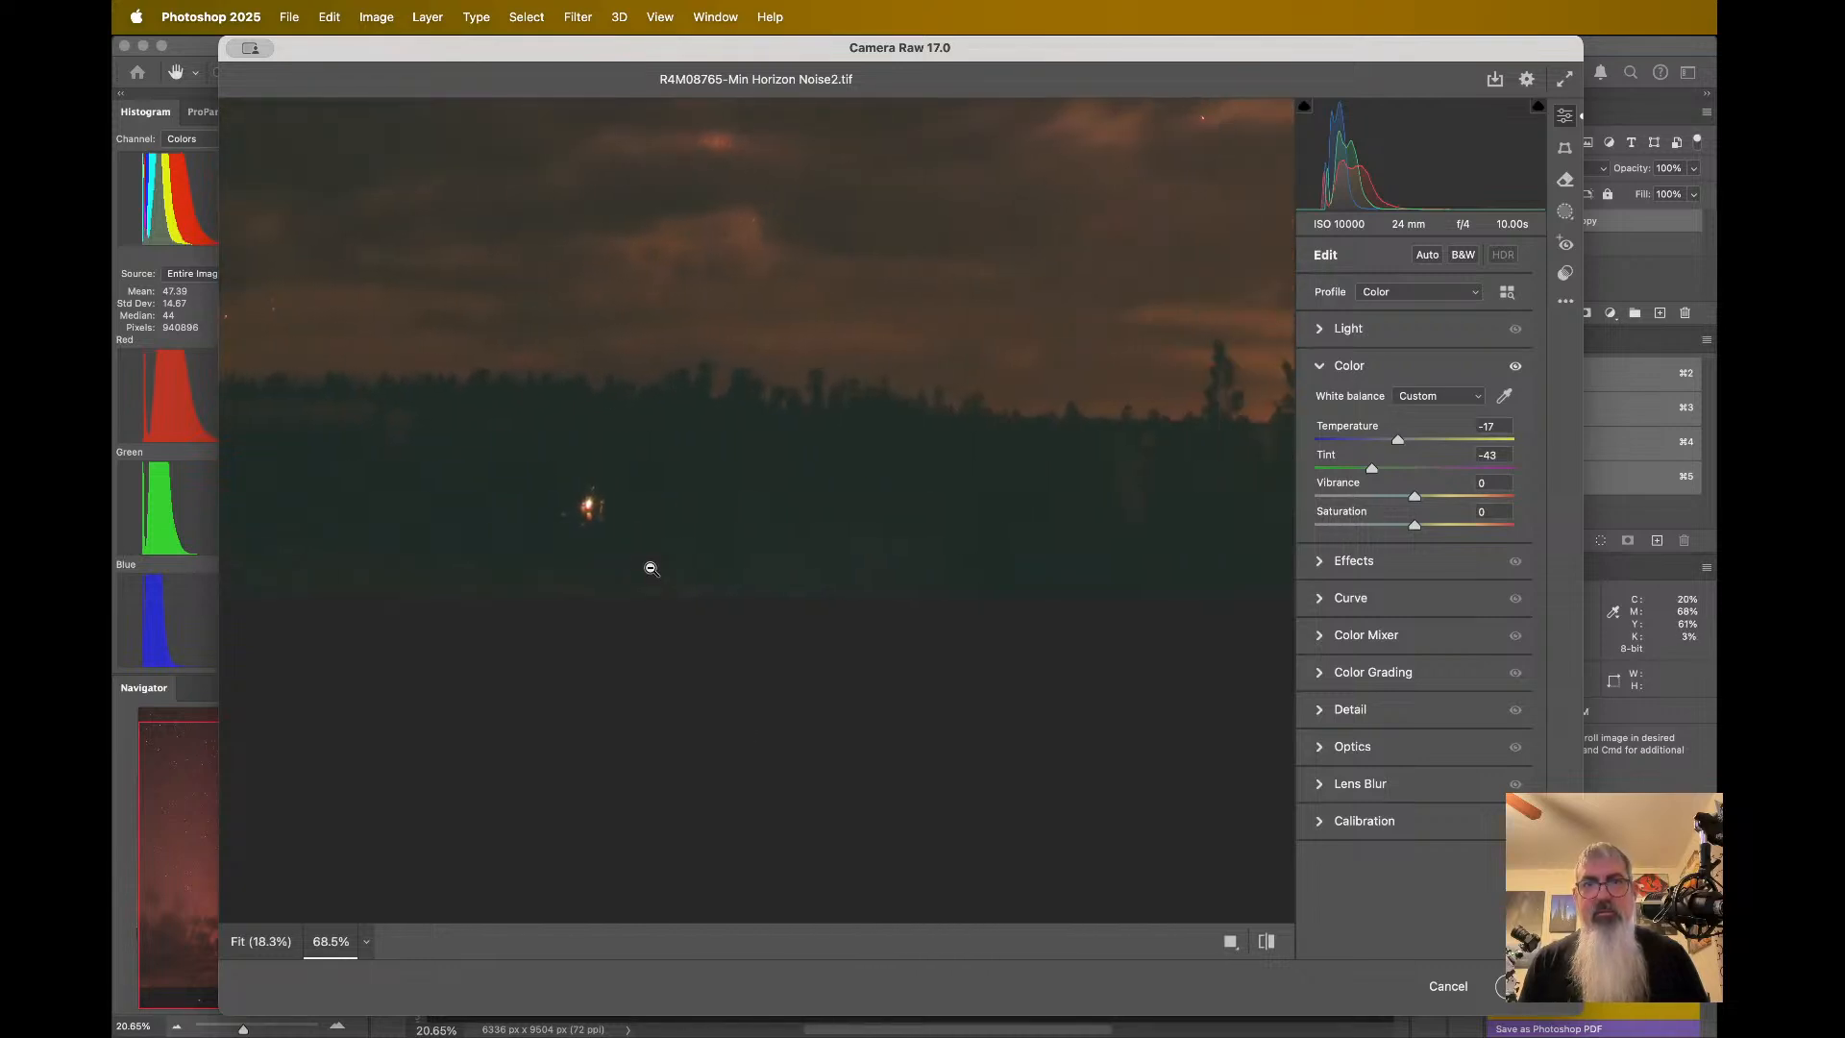
pyautogui.hscroll(6, 650, 568)
pyautogui.scroll(2, 650, 568)
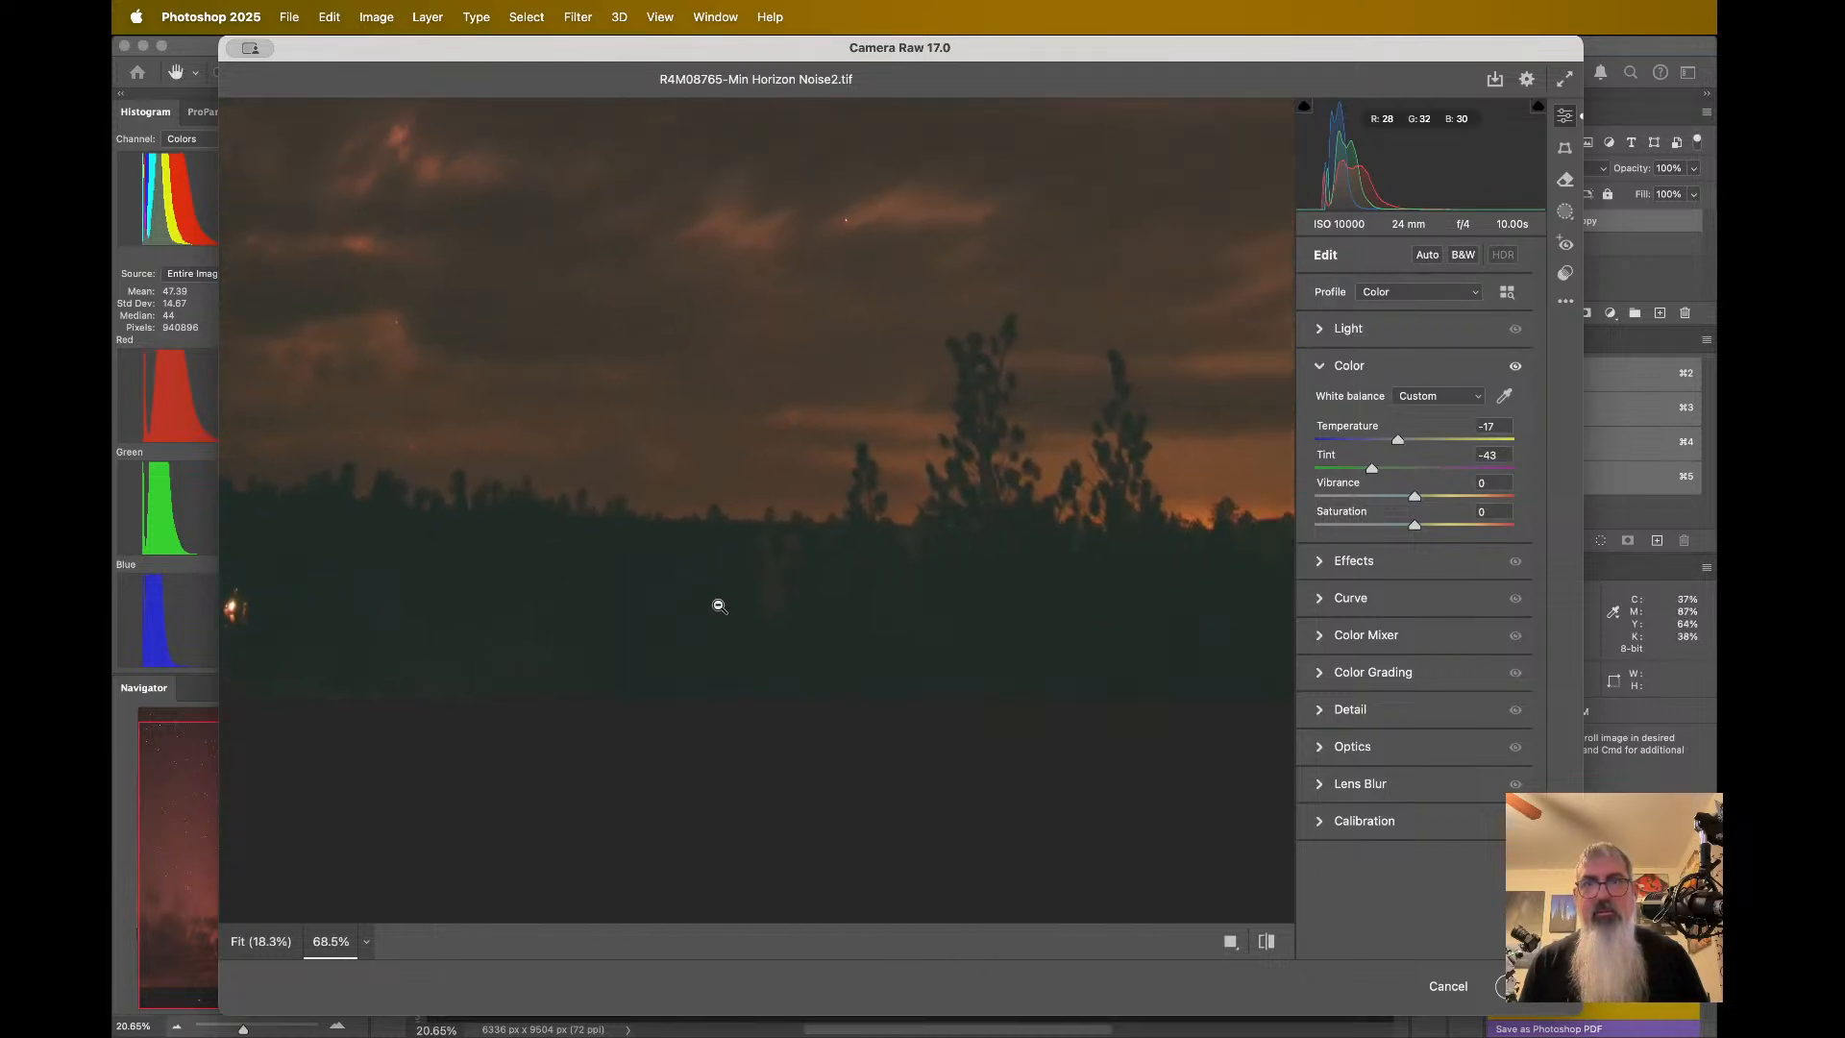
pyautogui.scroll(1, 927, 603)
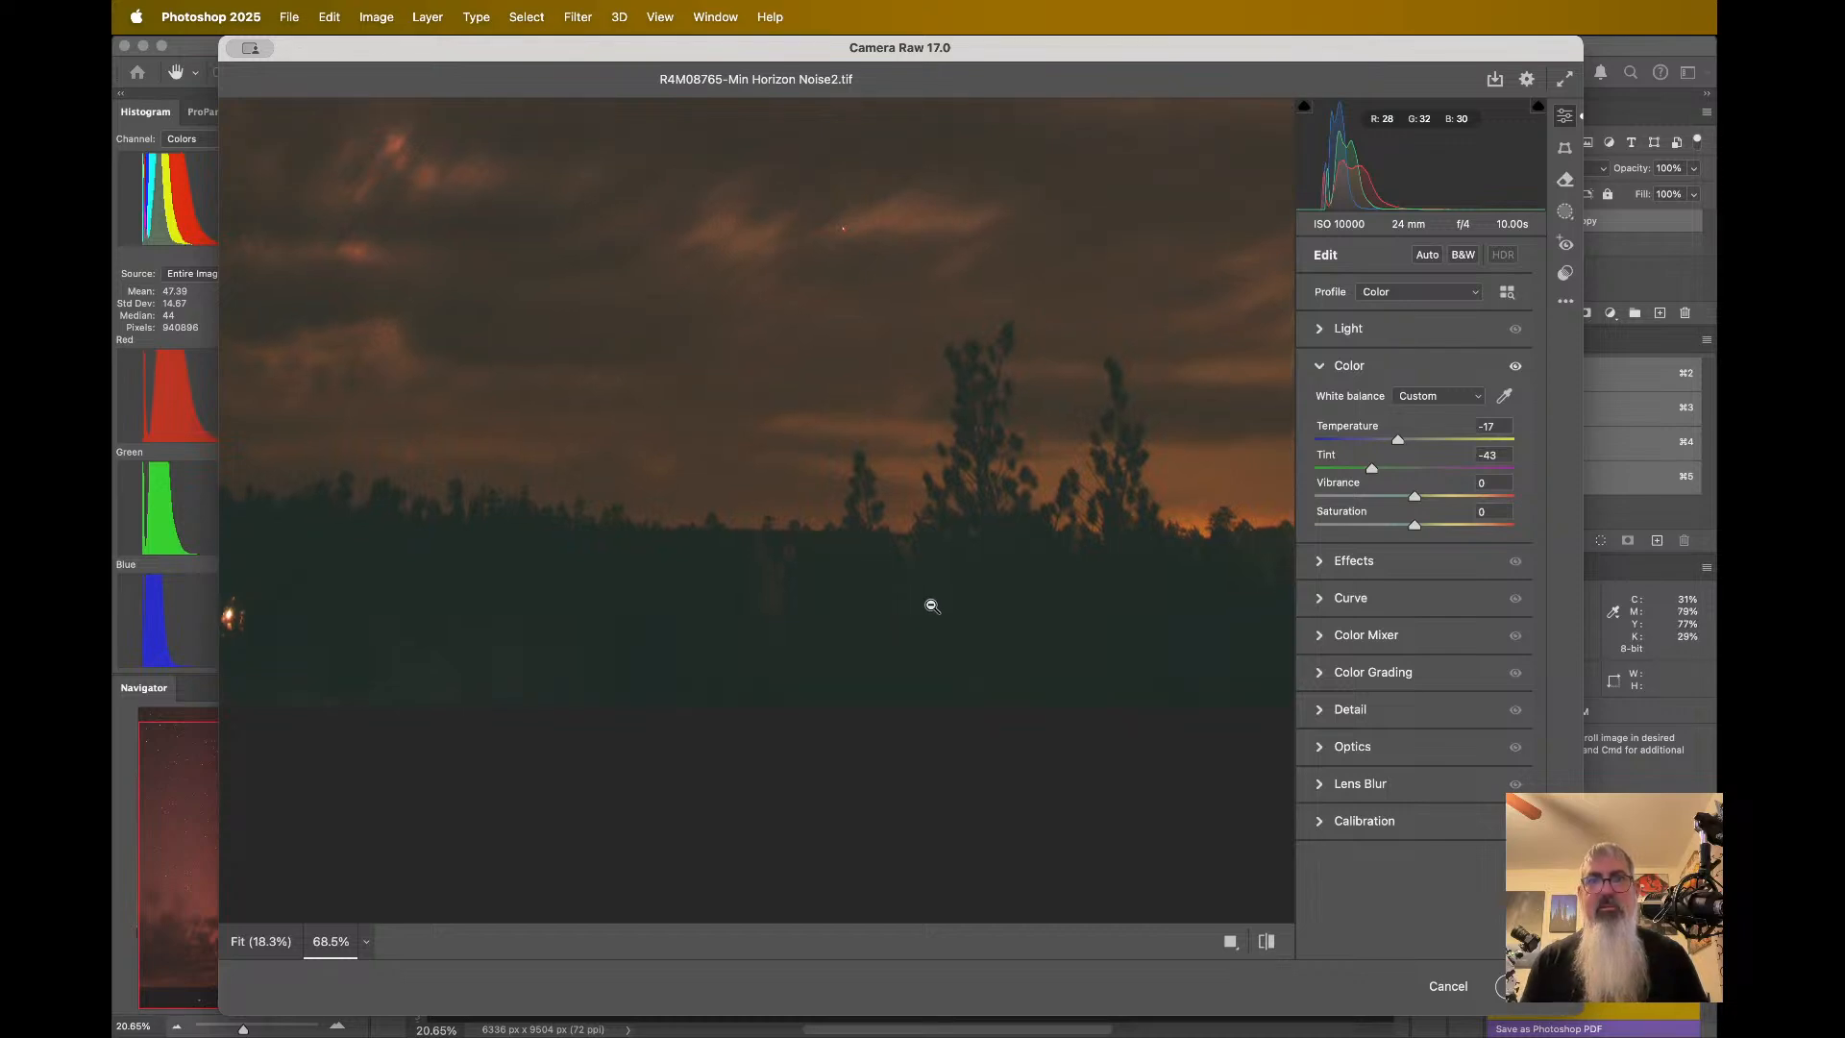
# - Reduce the saturation of the Reds to -70 in the Color Mixer
pyautogui.scroll(-6, 931, 606)
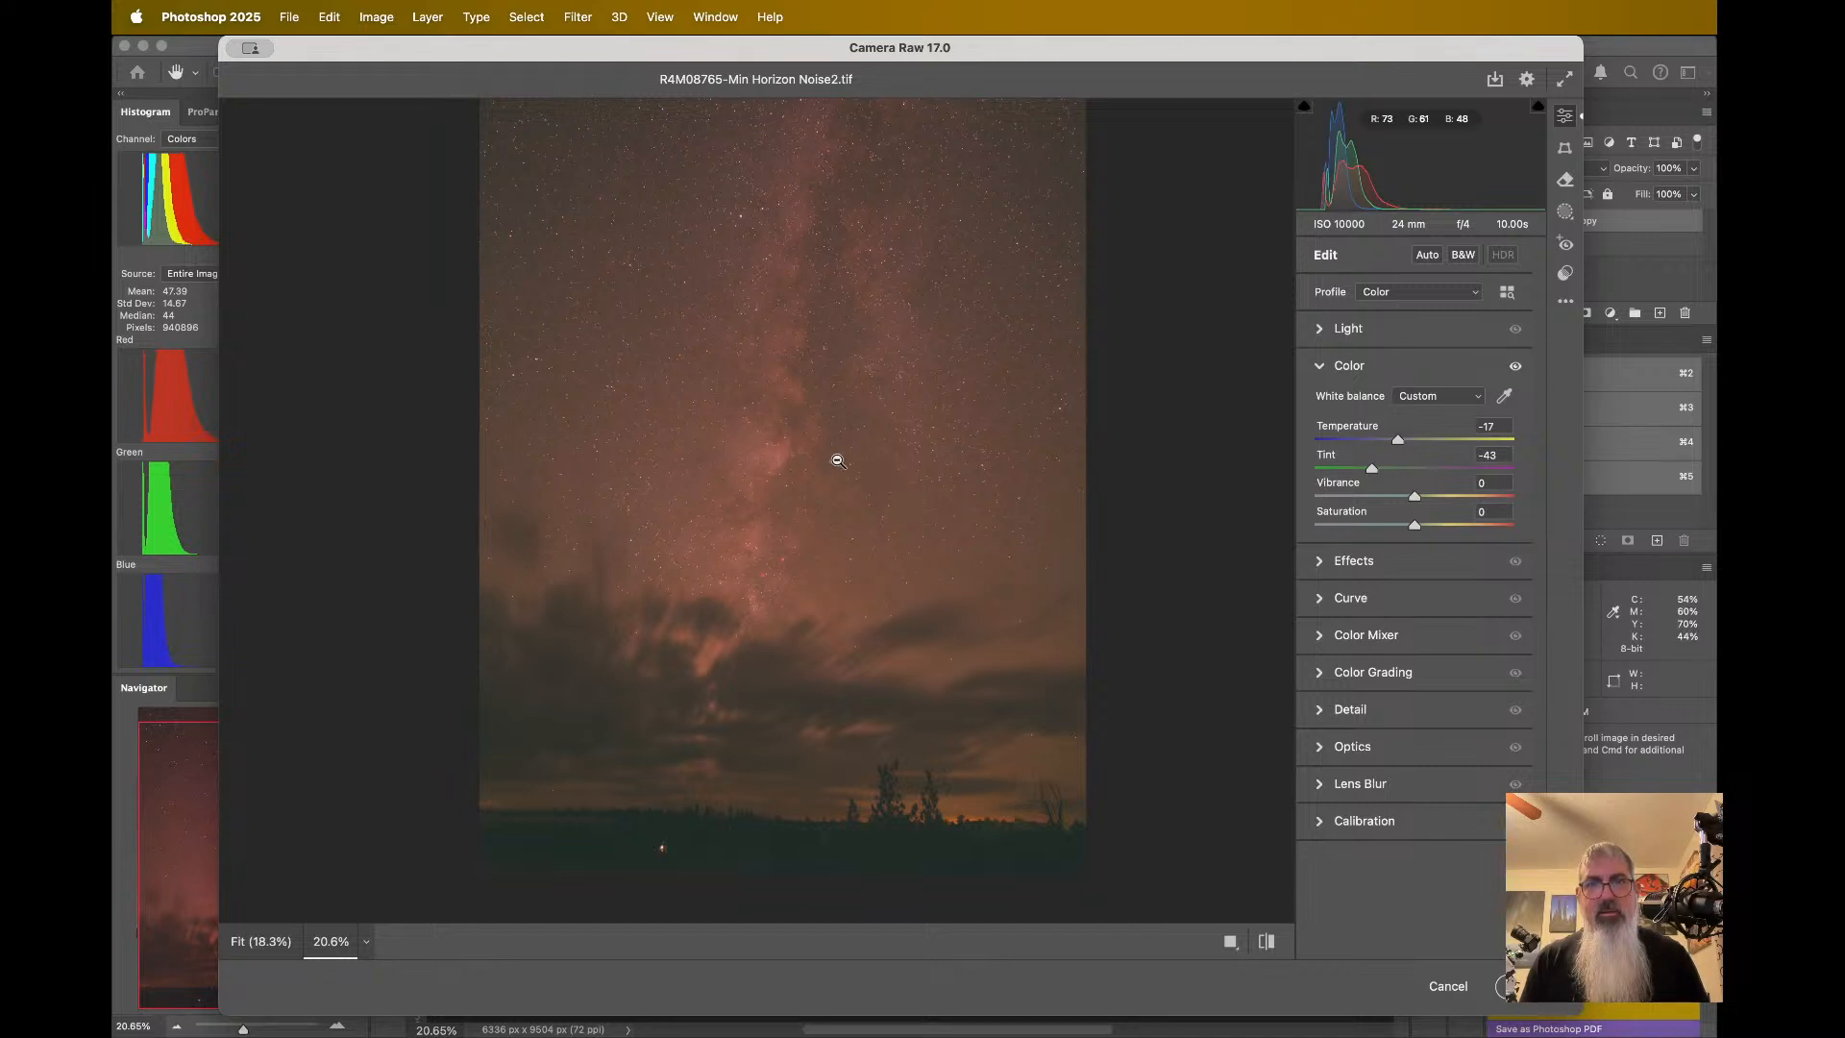
pyautogui.scroll(6, 838, 461)
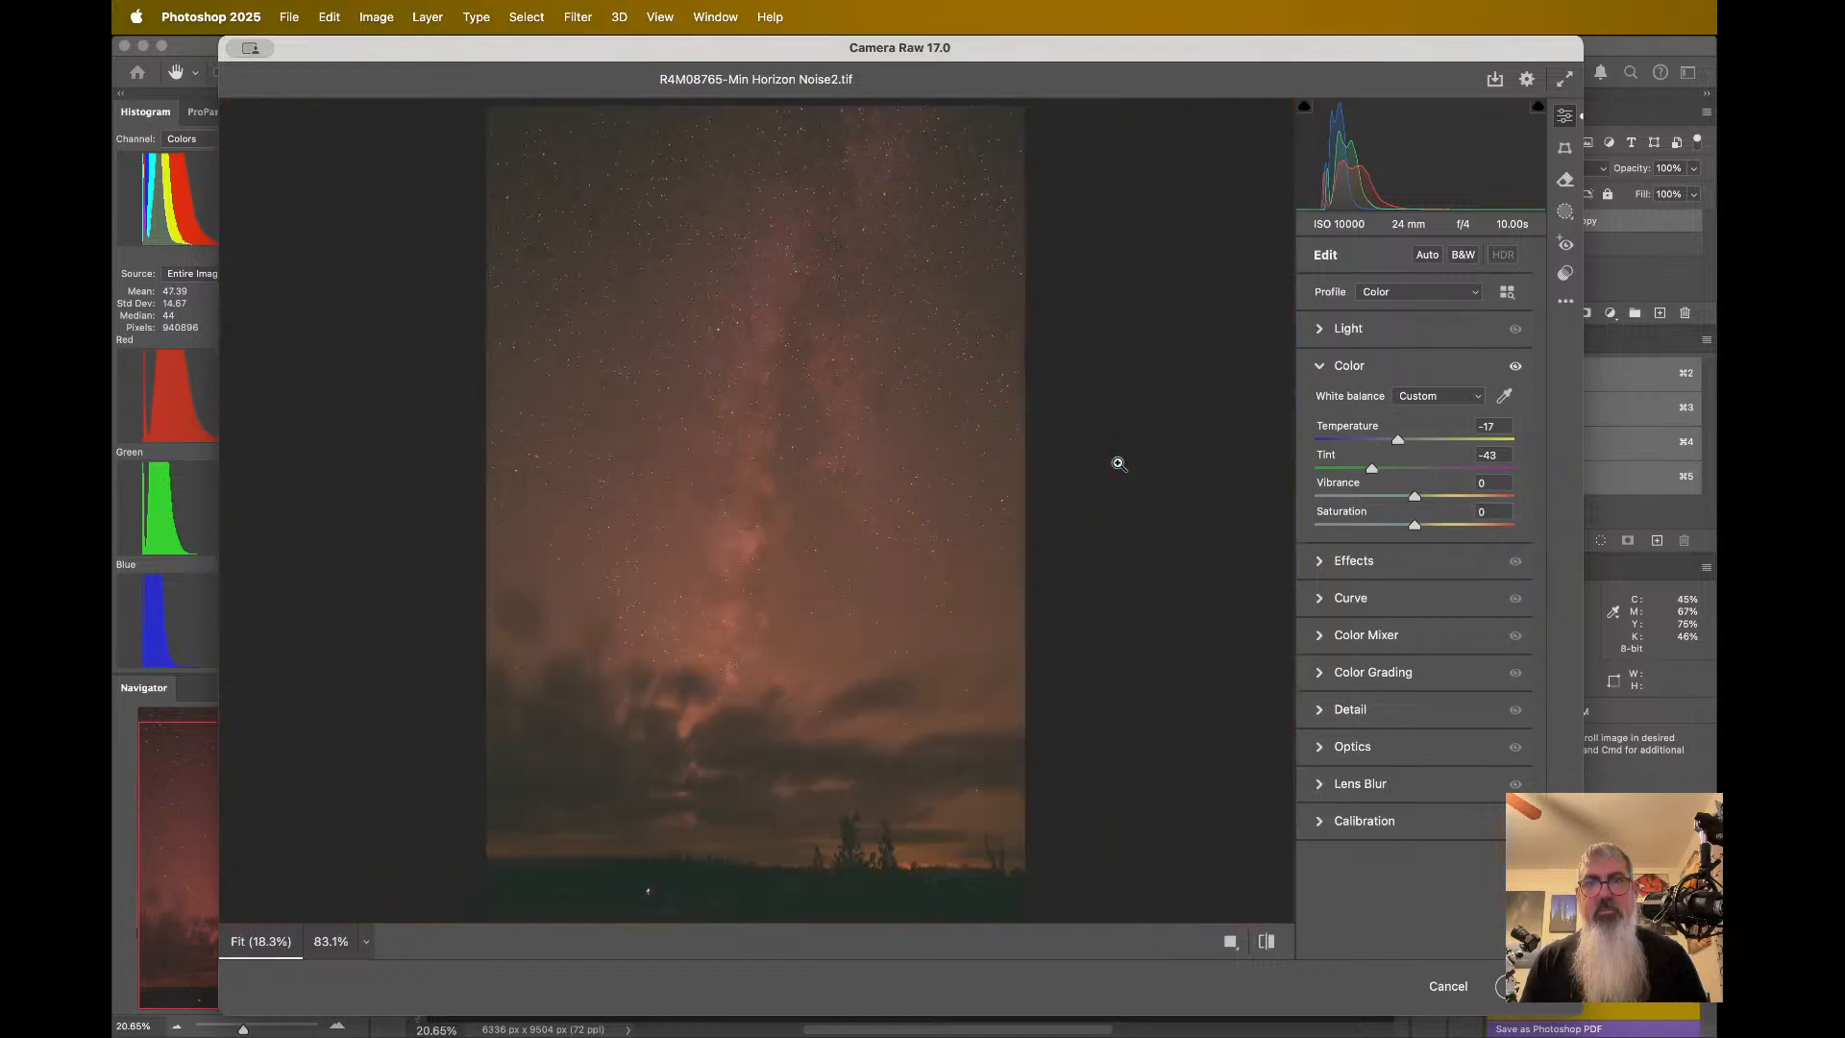
pyautogui.click(1120, 461)
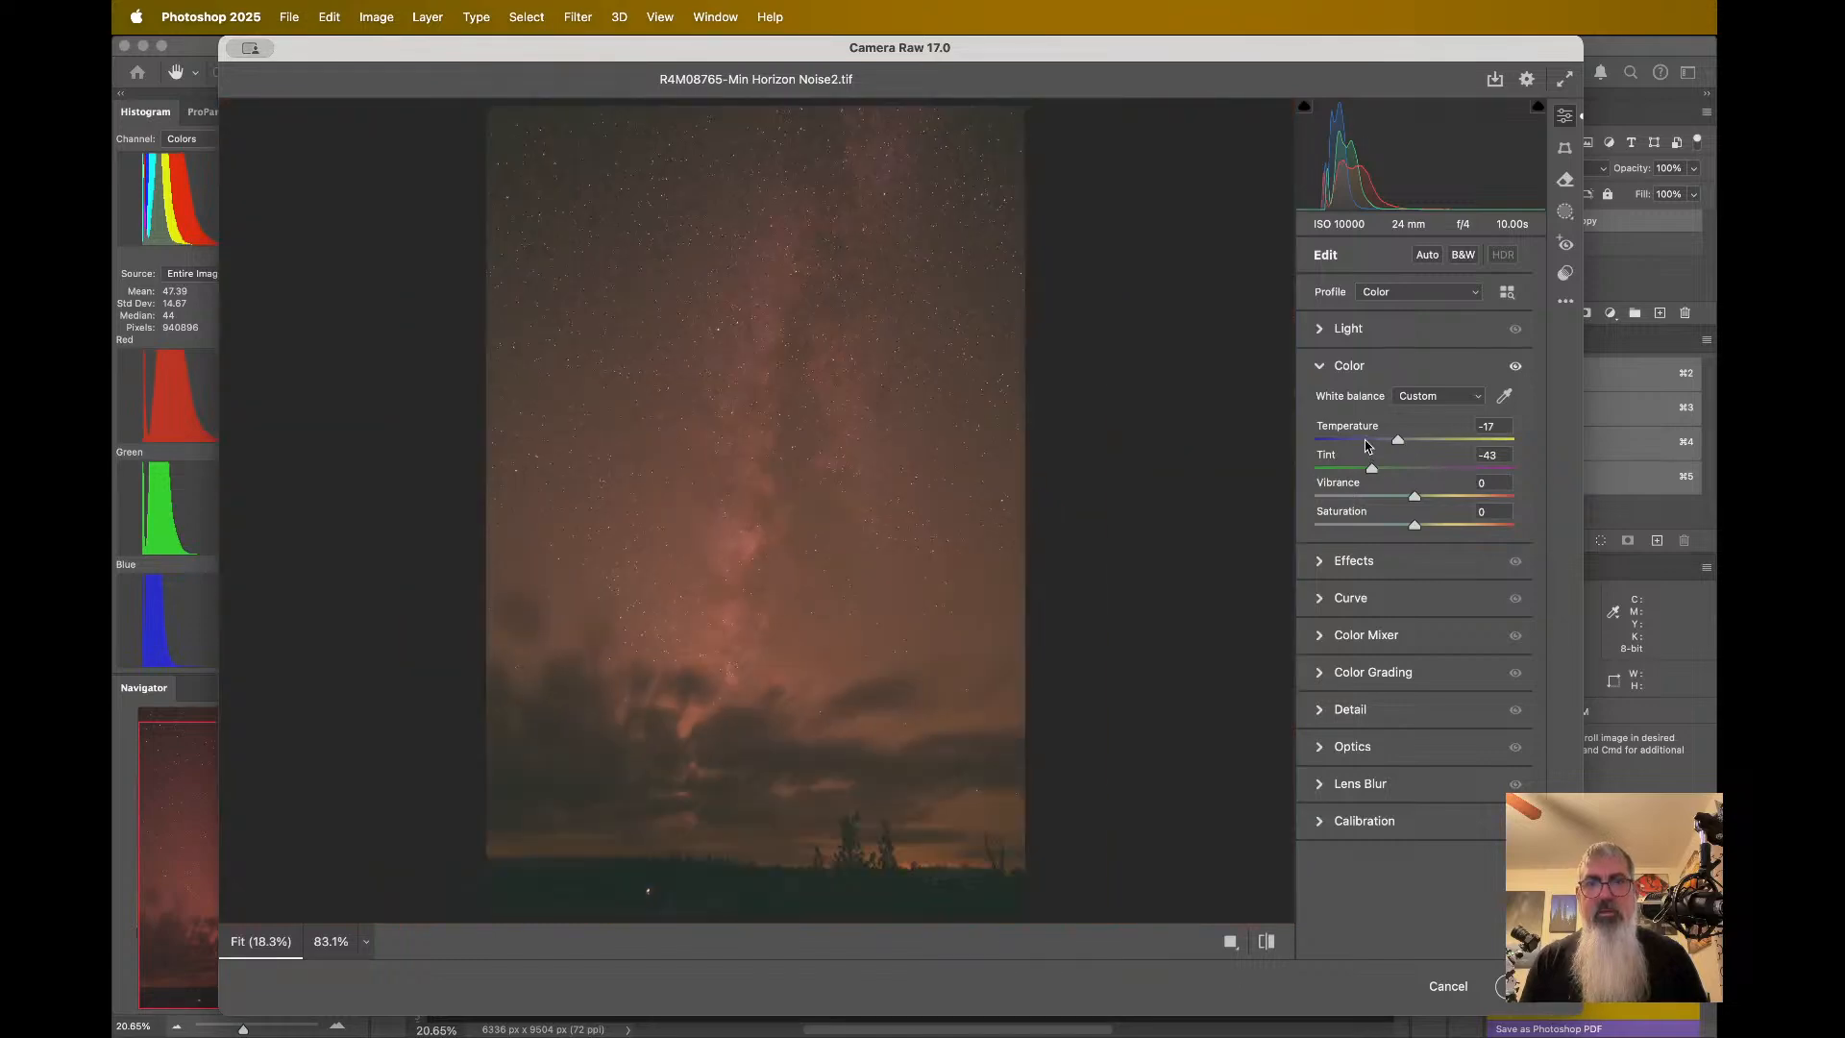
pyautogui.click(1329, 375)
pyautogui.click(898, 457)
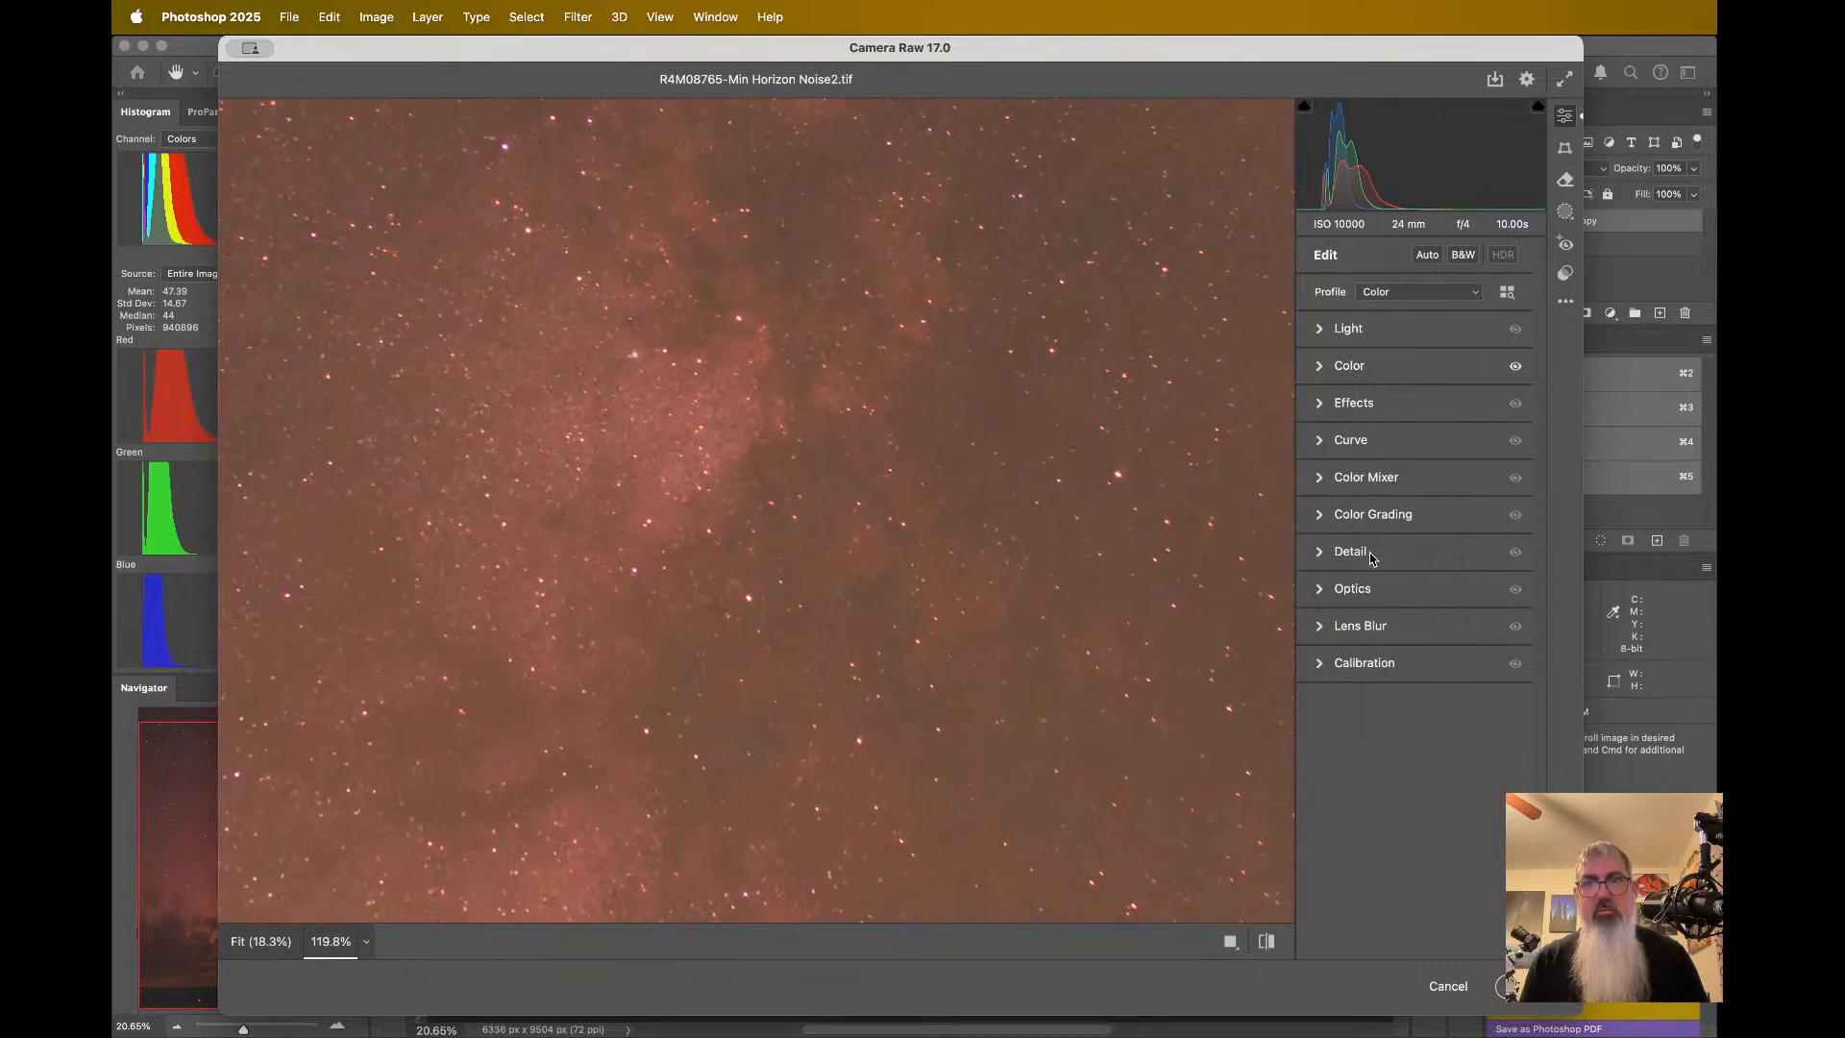
pyautogui.click(1388, 475)
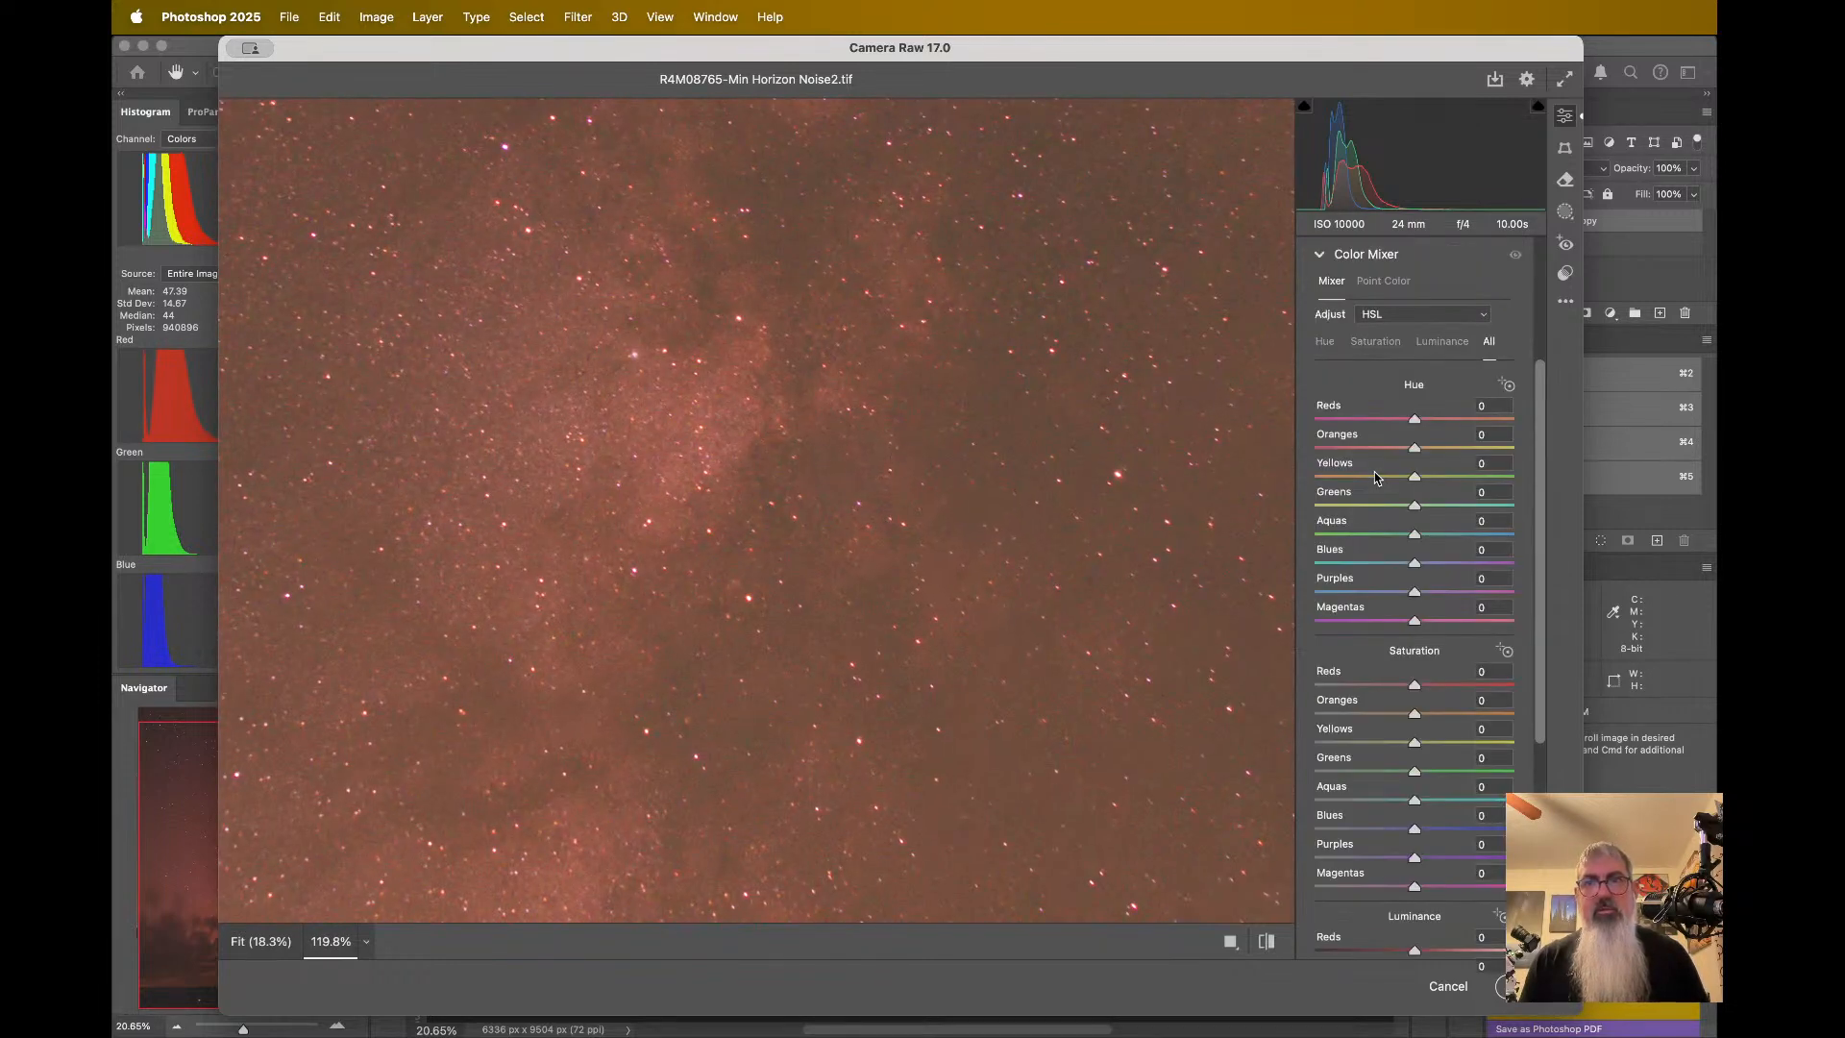
pyautogui.scroll(-3, 1400, 449)
pyautogui.click(807, 512)
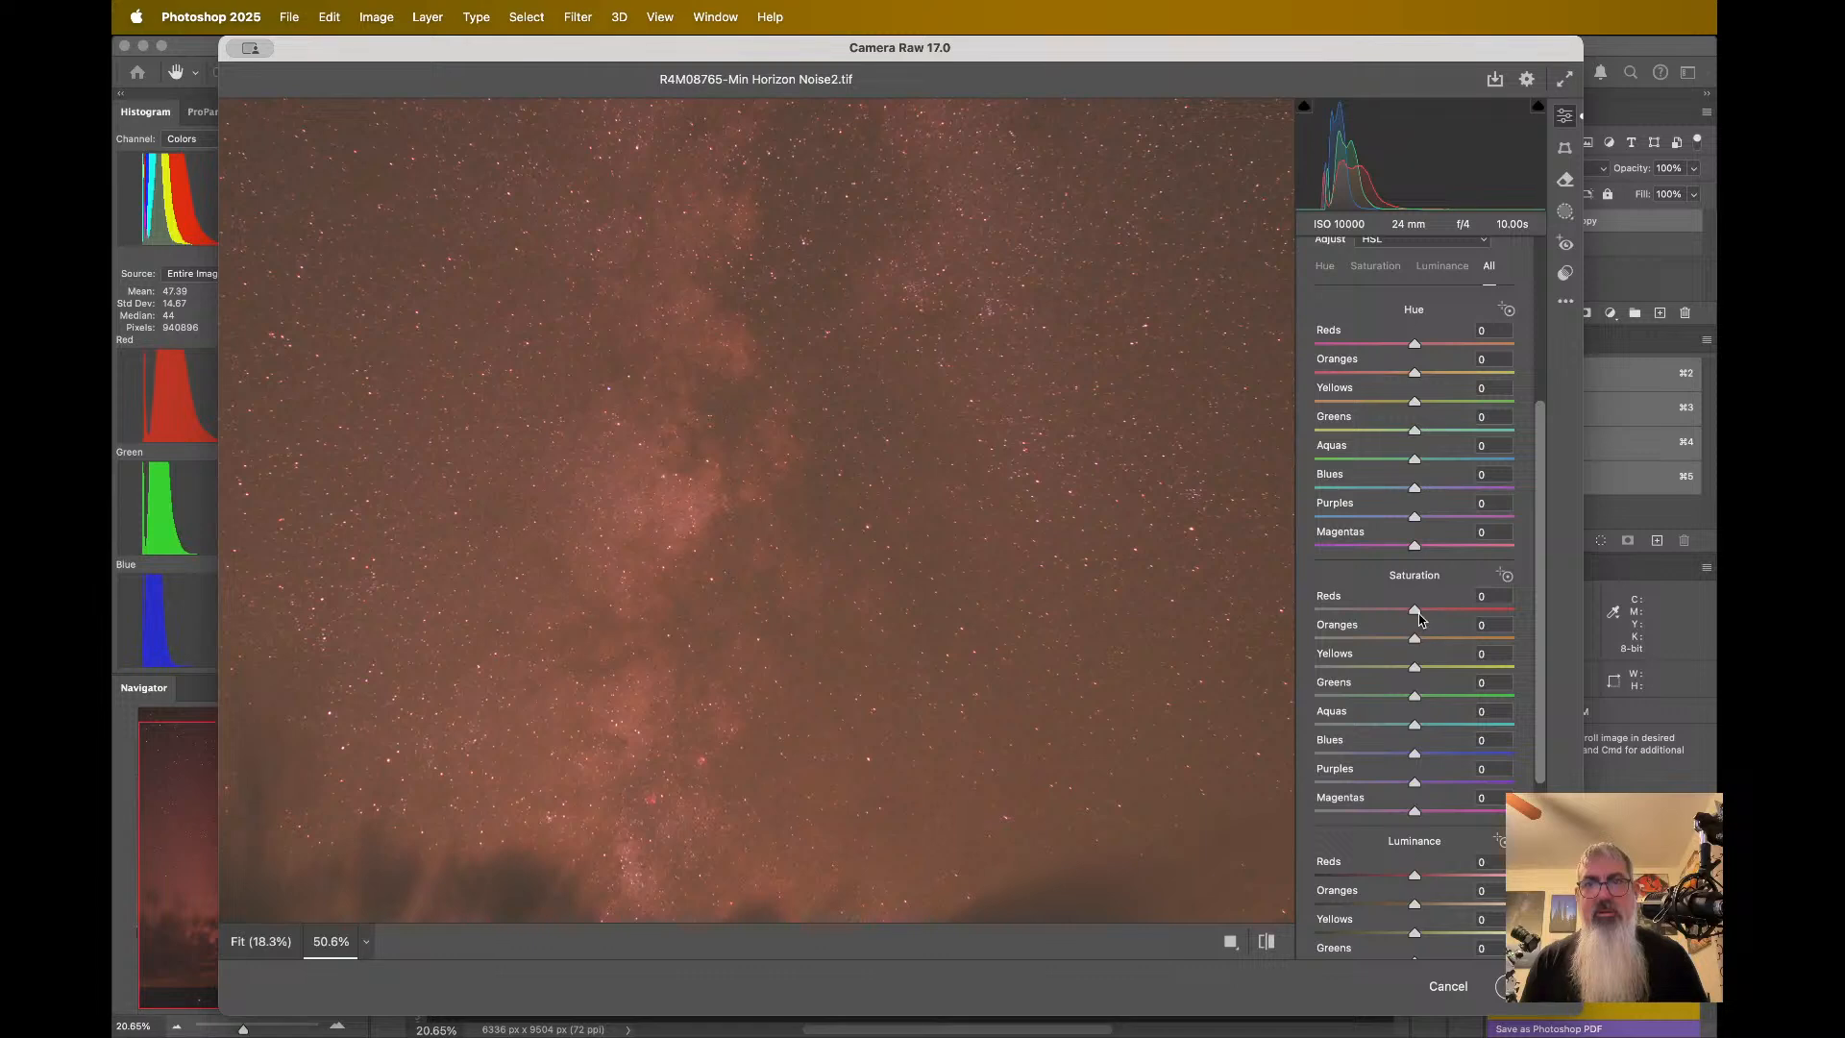
pyautogui.moveTo(1417, 616); pyautogui.dragTo(1344, 625)
# - Examine the Milky Way core, stars and nebulae, comparing the image with the Color Mixer adjustments off and on
pyautogui.scroll(-3, 1005, 581)
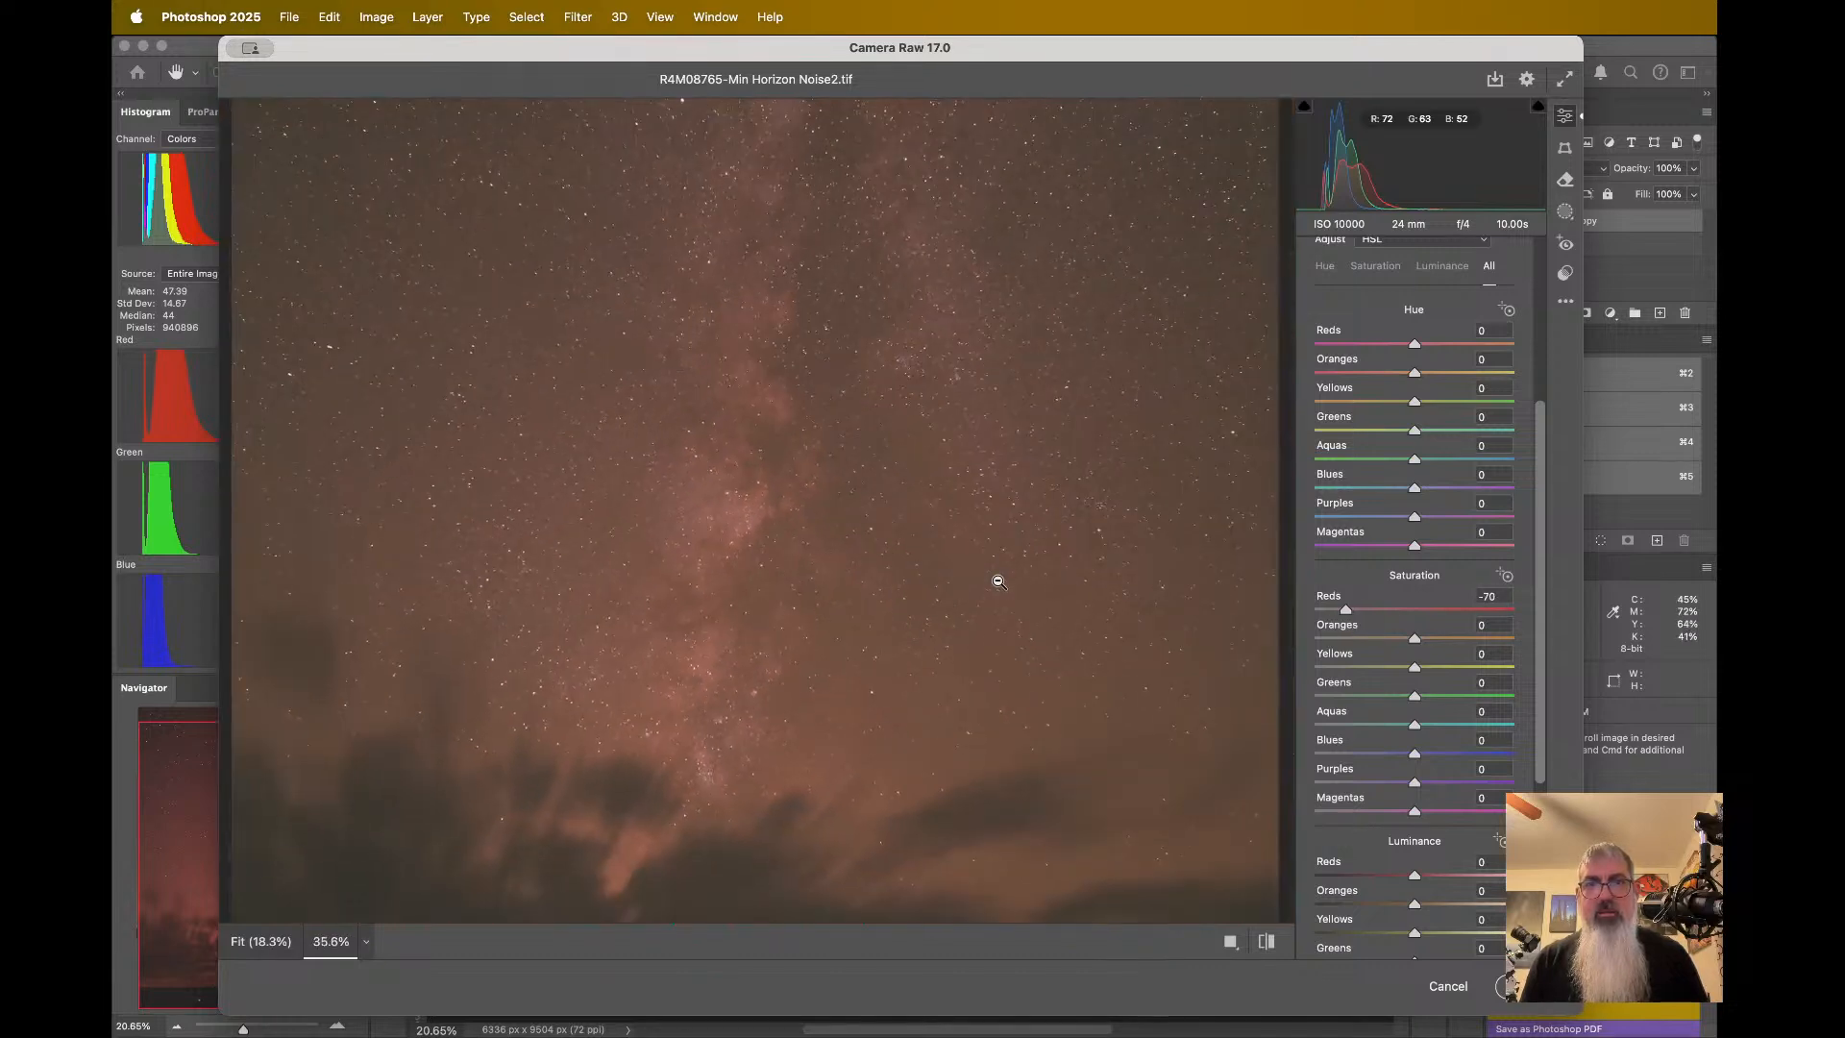
pyautogui.scroll(3, 998, 581)
pyautogui.scroll(-3, 998, 581)
pyautogui.scroll(-3, 998, 581)
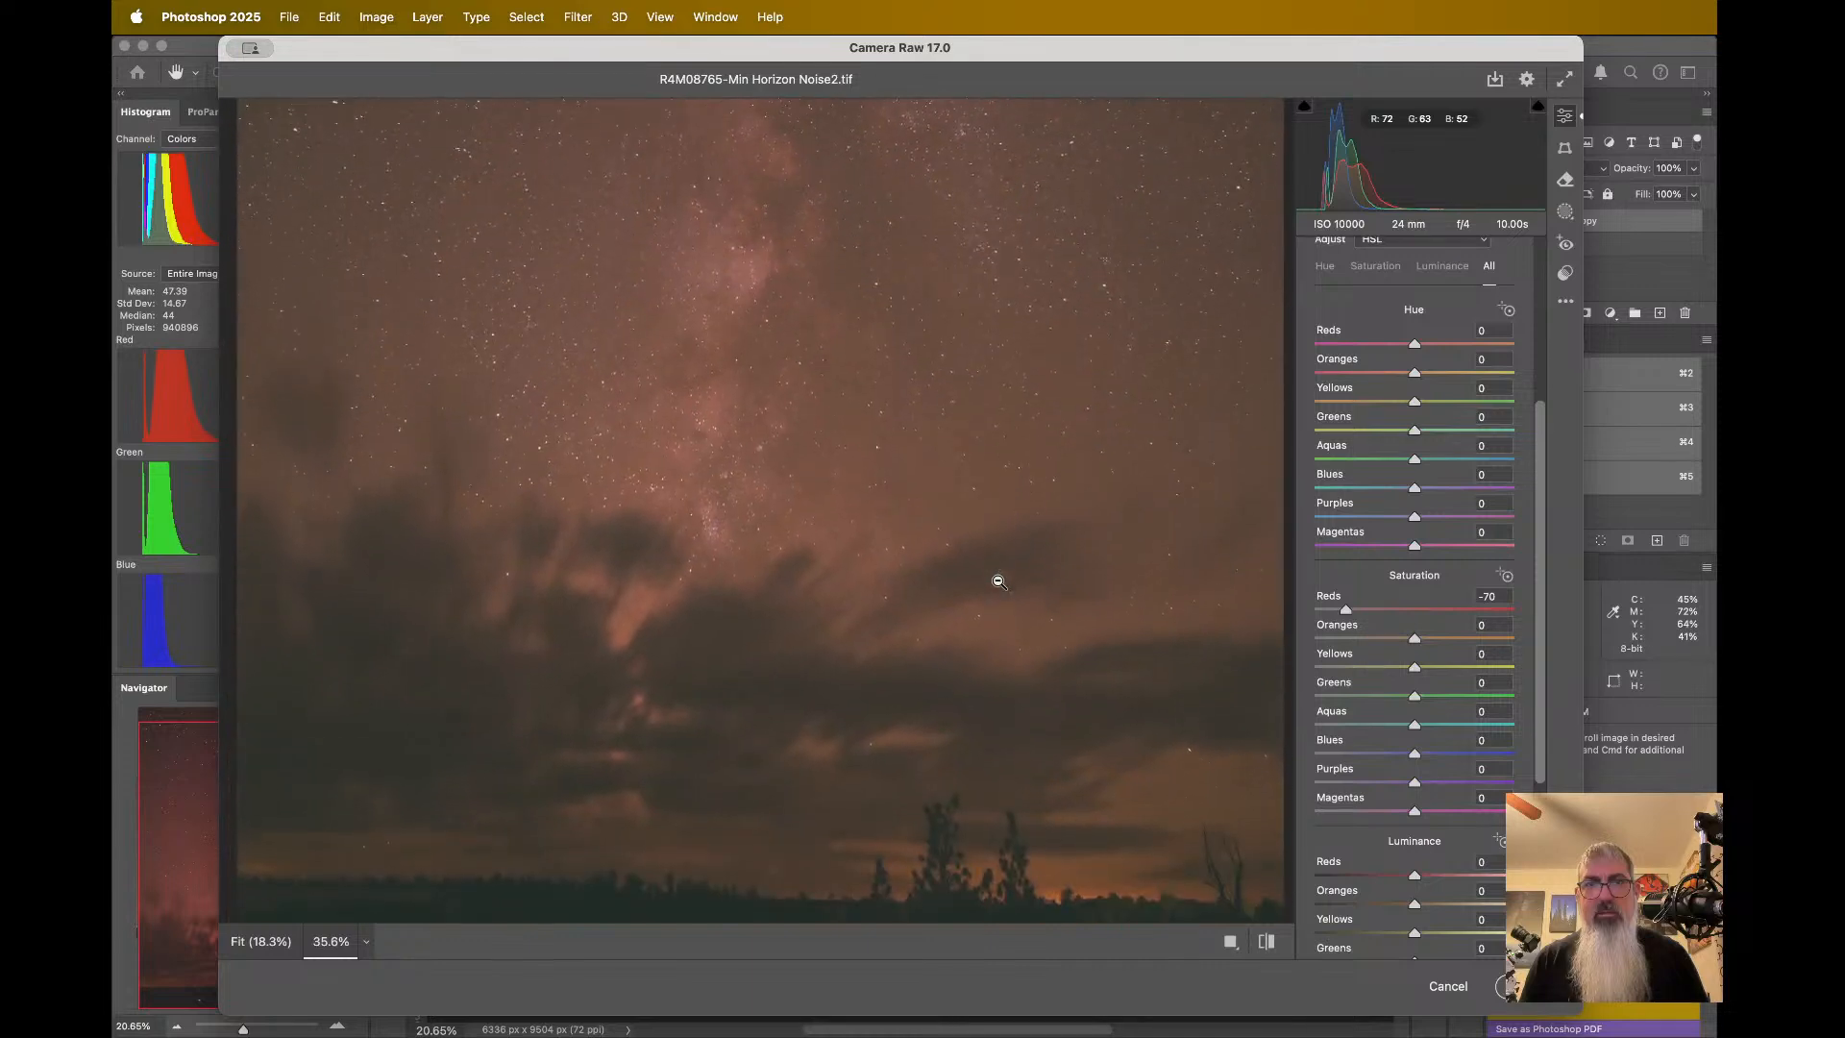
pyautogui.scroll(5, 867, 431)
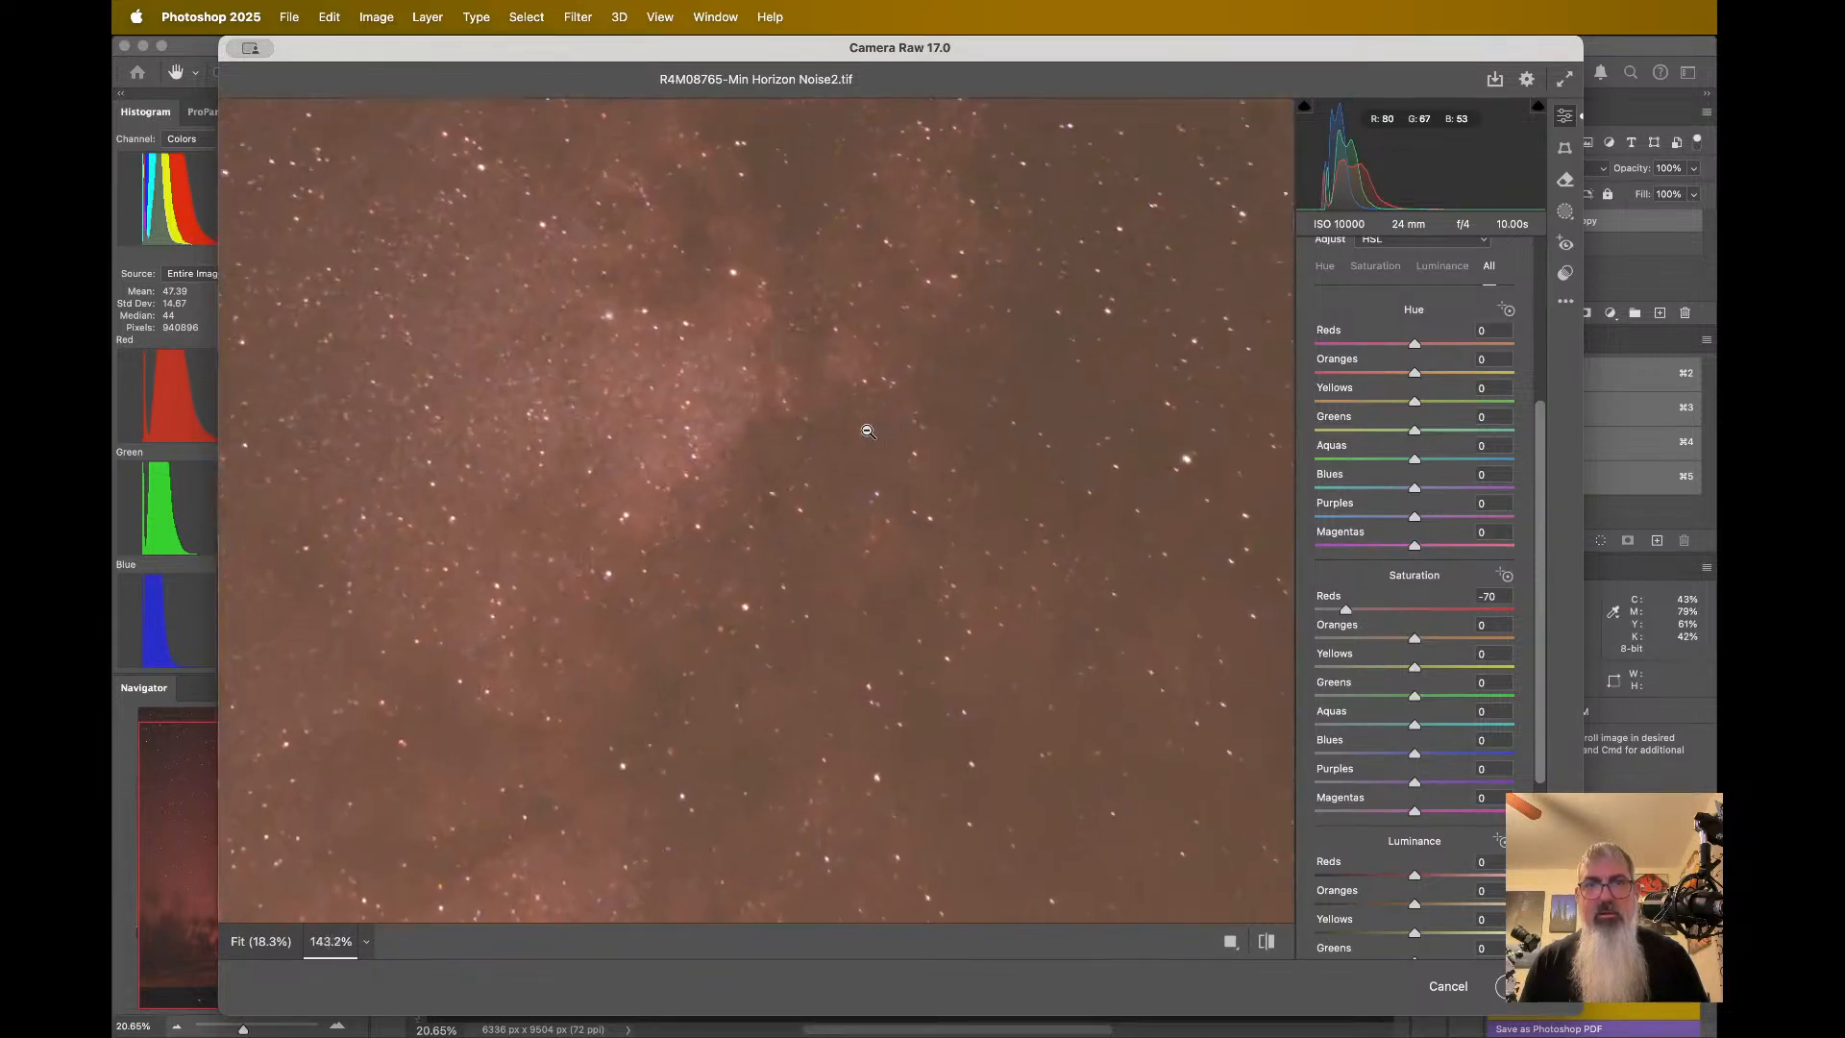
pyautogui.scroll(-3, 868, 432)
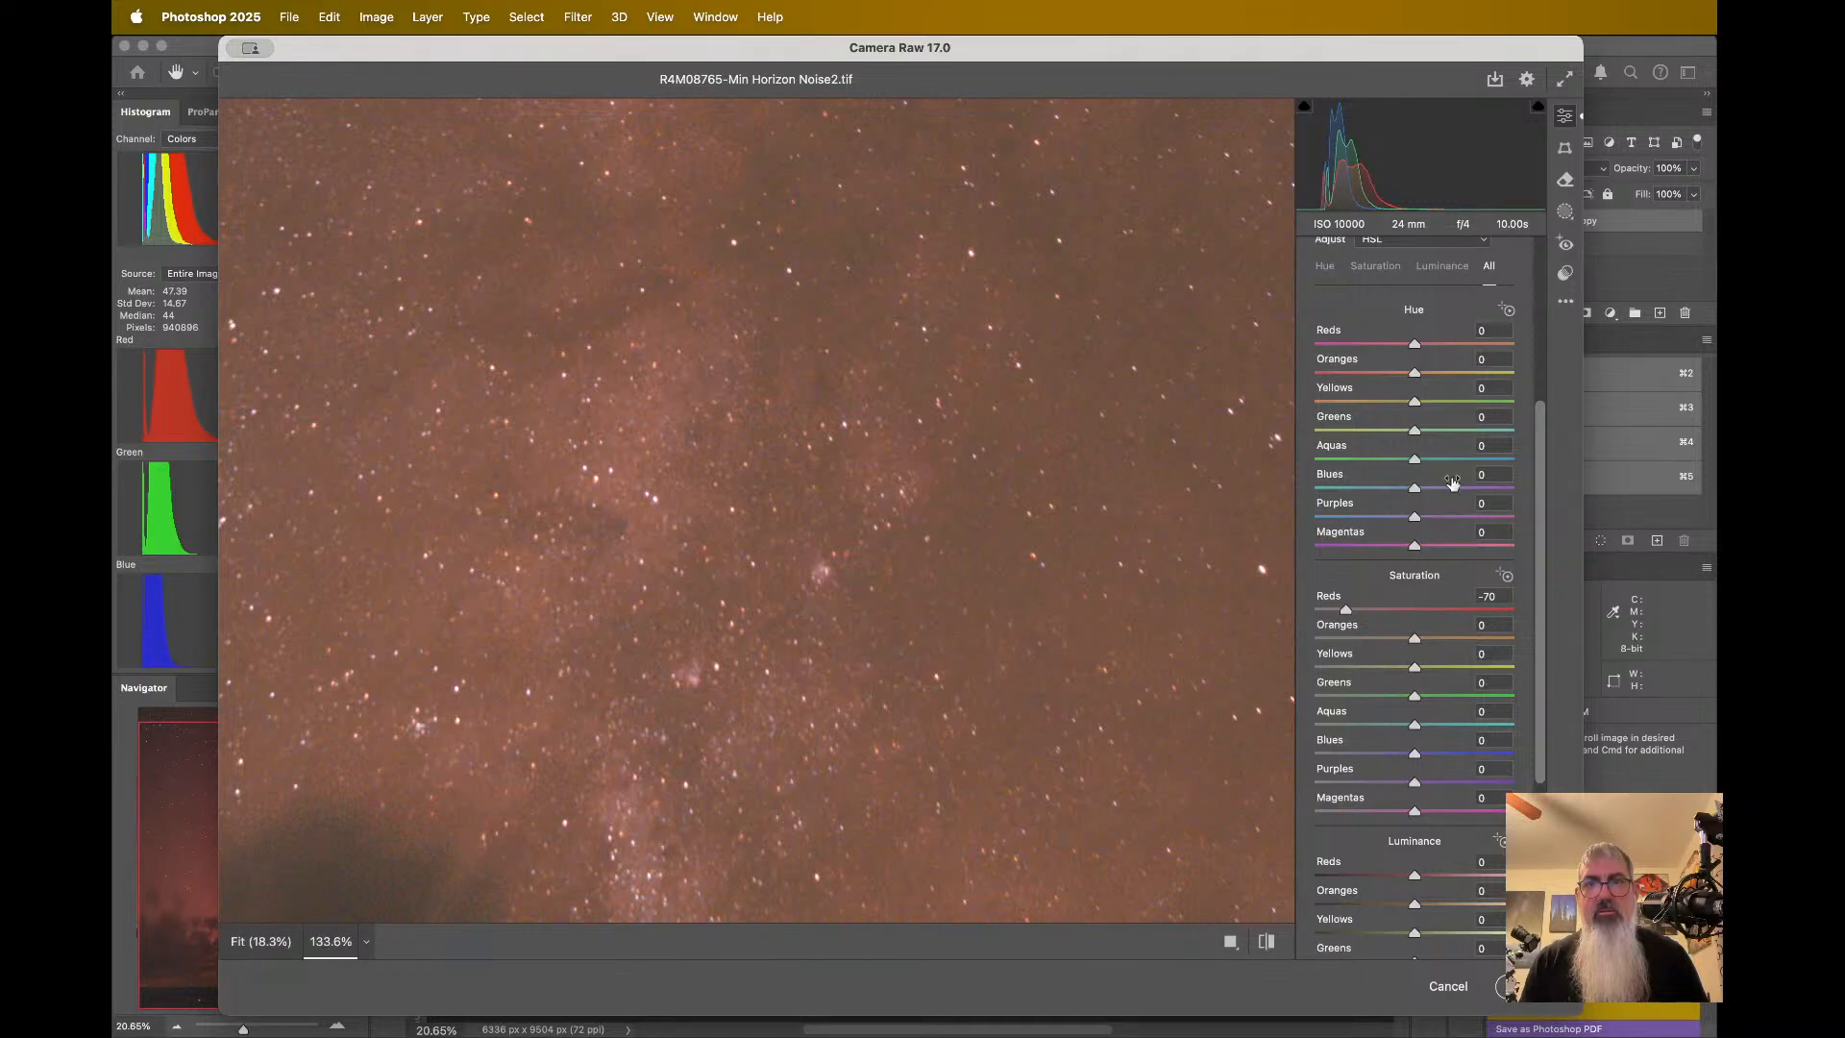
pyautogui.scroll(3, 1528, 322)
pyautogui.click(1516, 305)
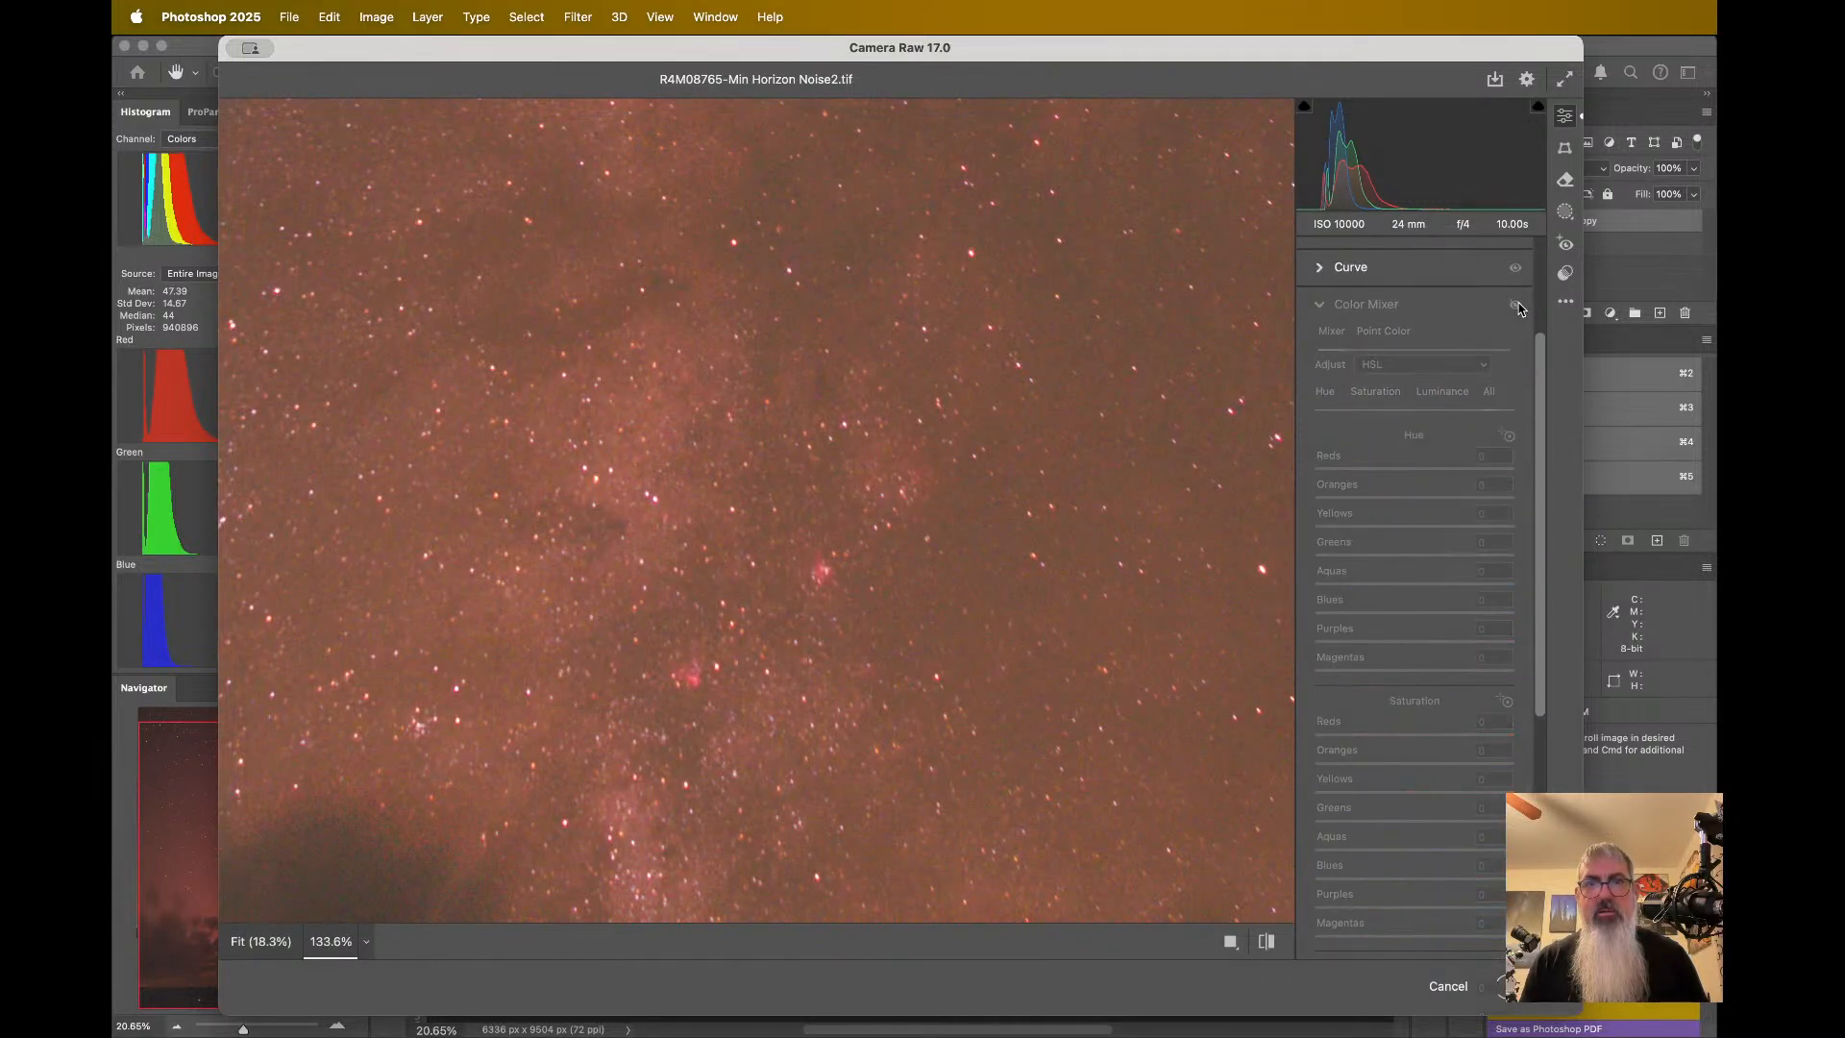
pyautogui.click(1516, 306)
pyautogui.click(1516, 306)
pyautogui.click(1516, 306)
pyautogui.click(1516, 305)
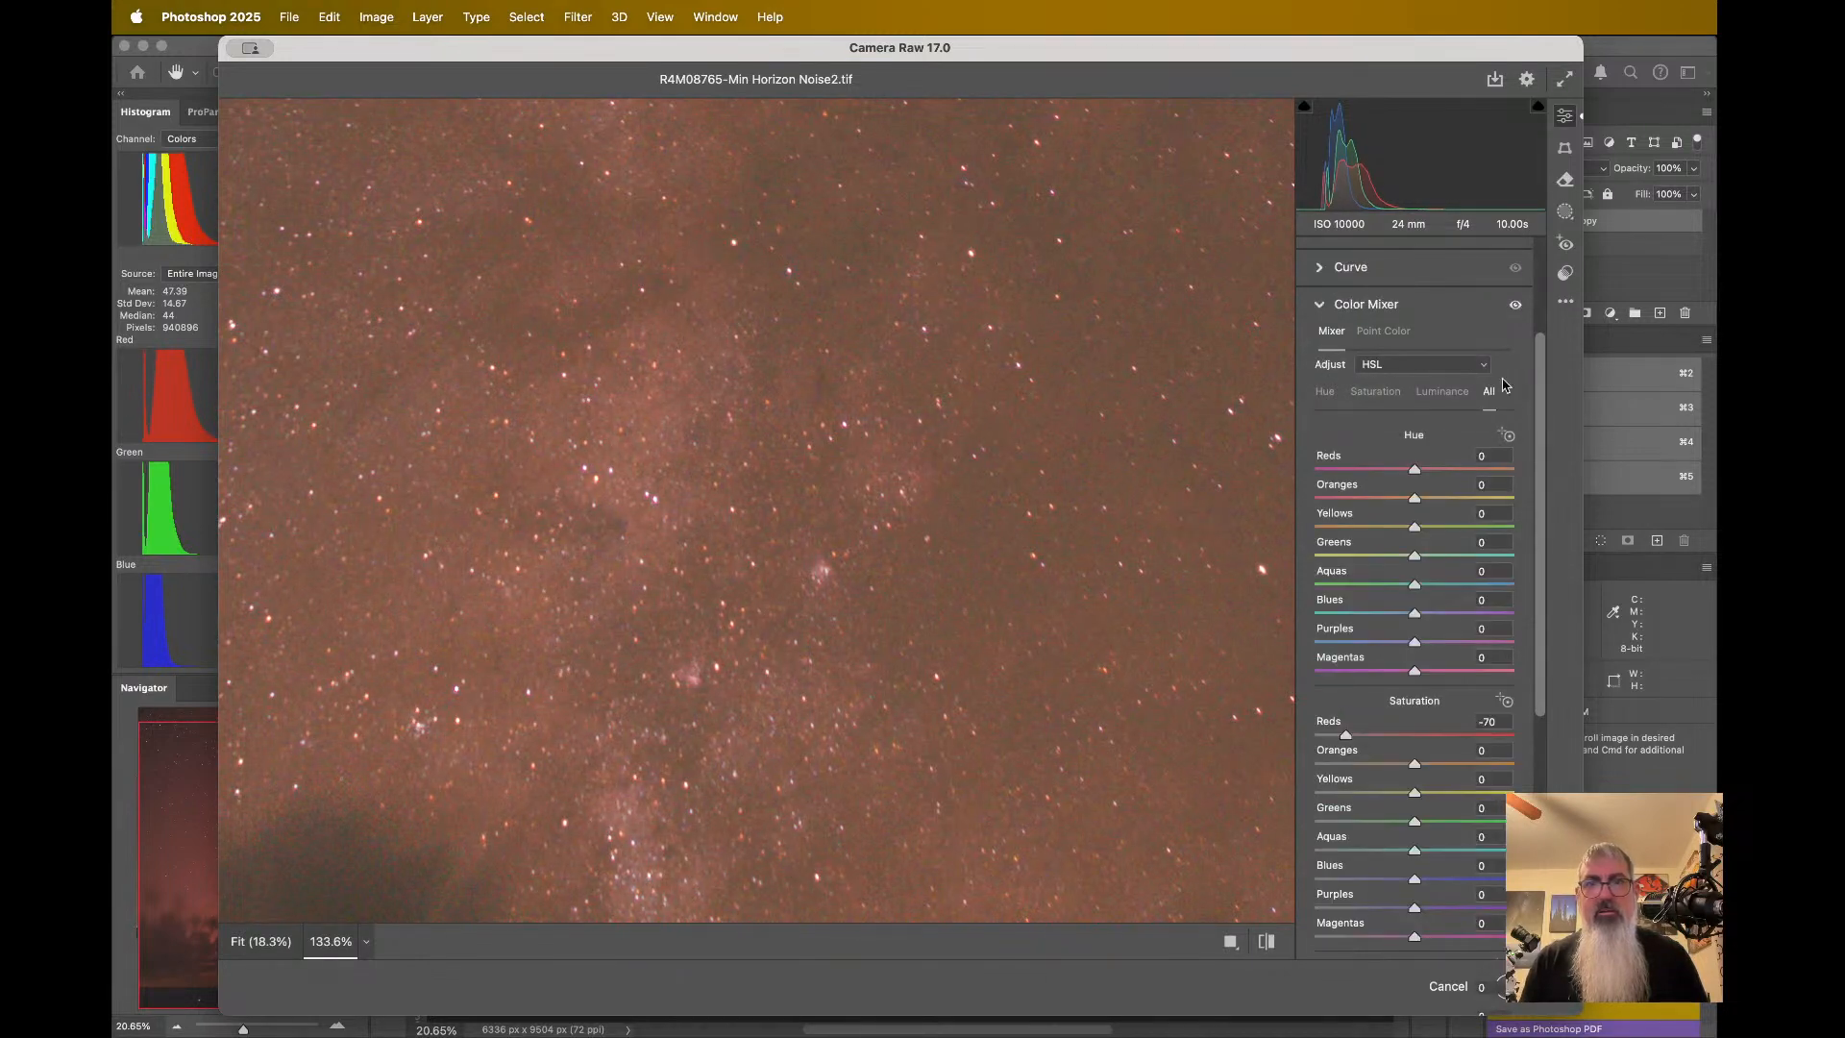
# - Set the Color Mixer saturation of the Reds to -19 and of the Greens to -48
pyautogui.moveTo(1346, 737); pyautogui.dragTo(1395, 737)
pyautogui.moveTo(1415, 741); pyautogui.dragTo(1404, 739)
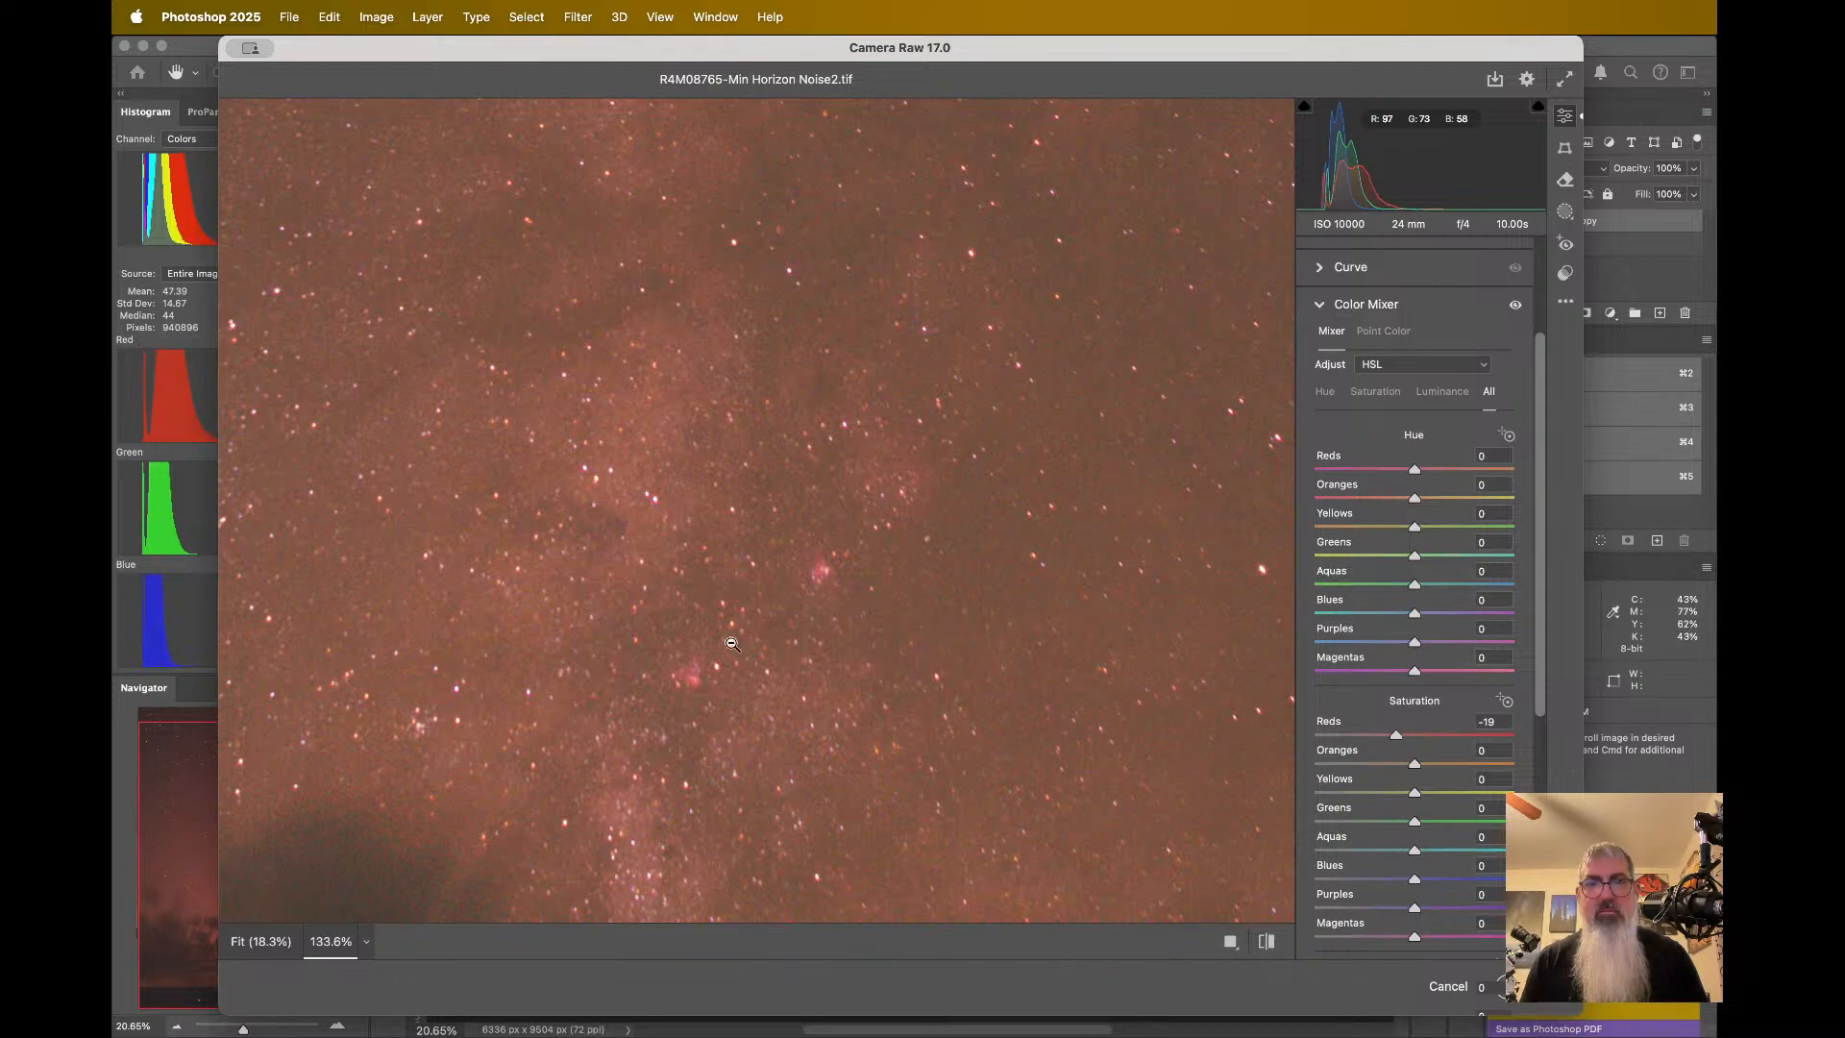
pyautogui.keyDown('alt'); pyautogui.click(699, 679); pyautogui.keyUp('alt')
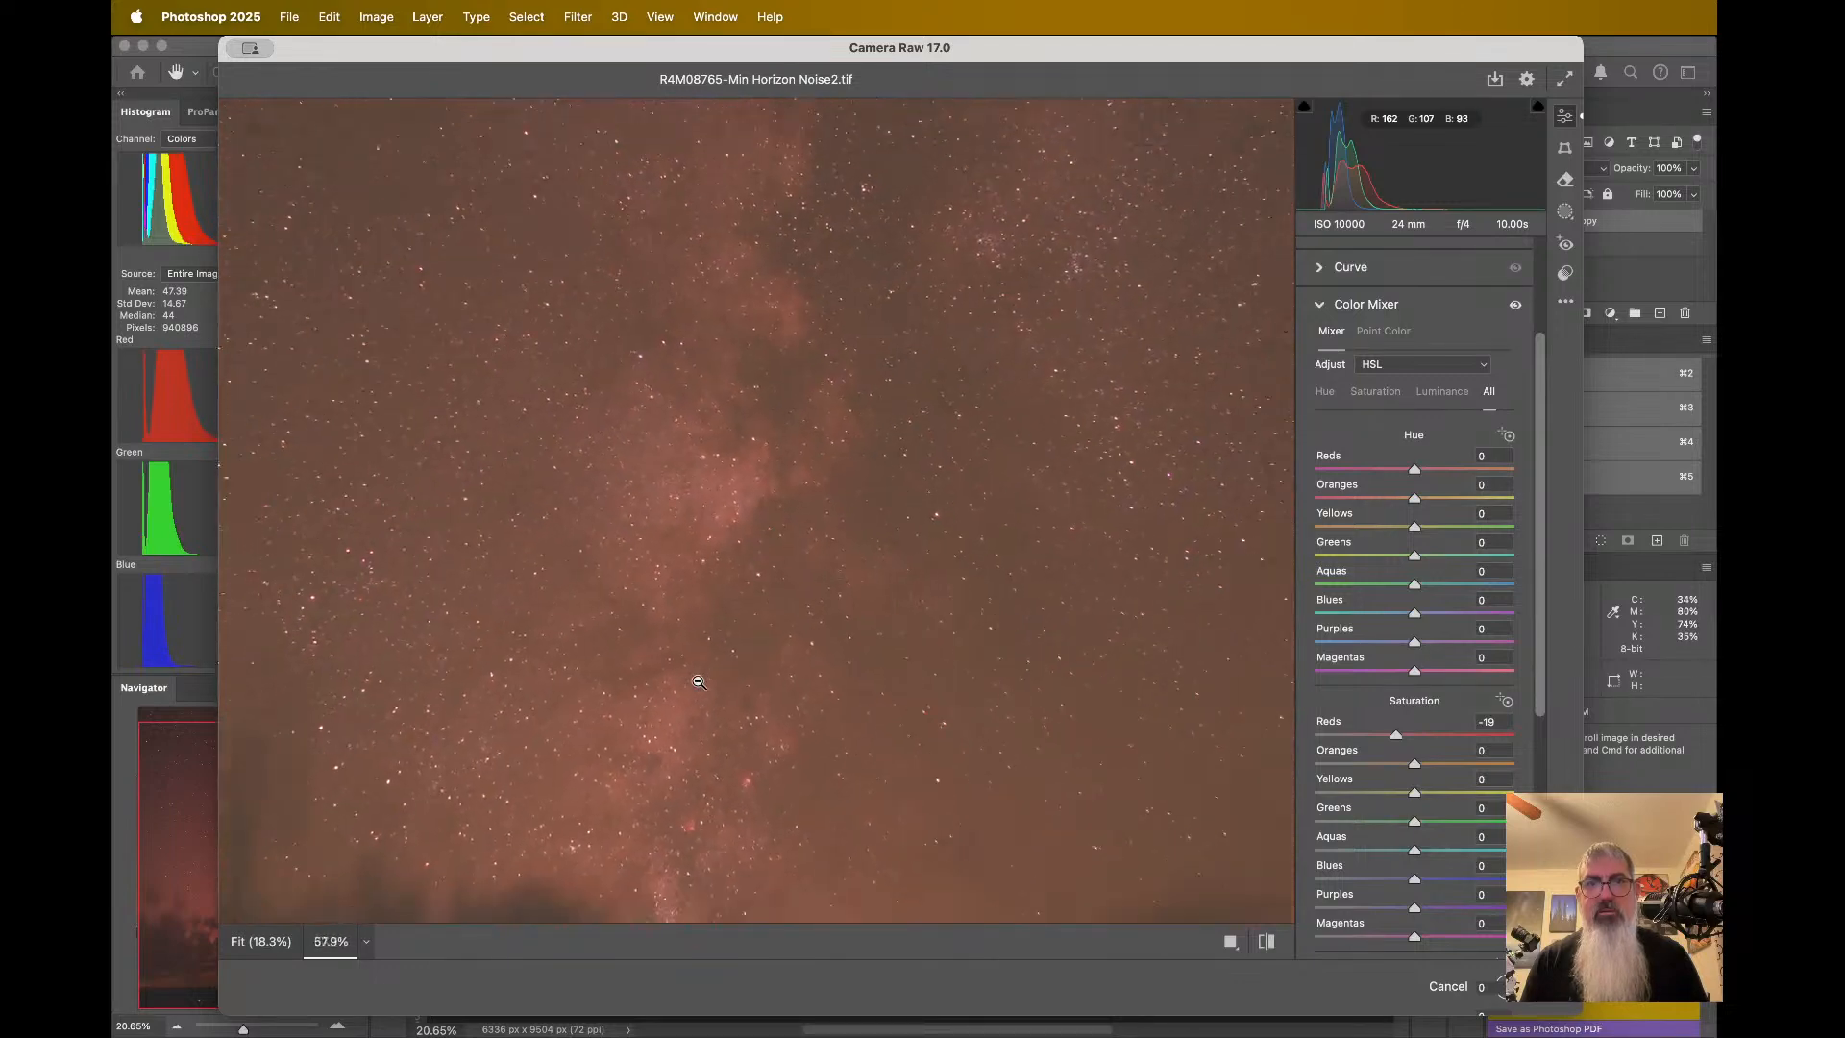
pyautogui.keyDown('alt'); pyautogui.click(690, 685); pyautogui.keyUp('alt')
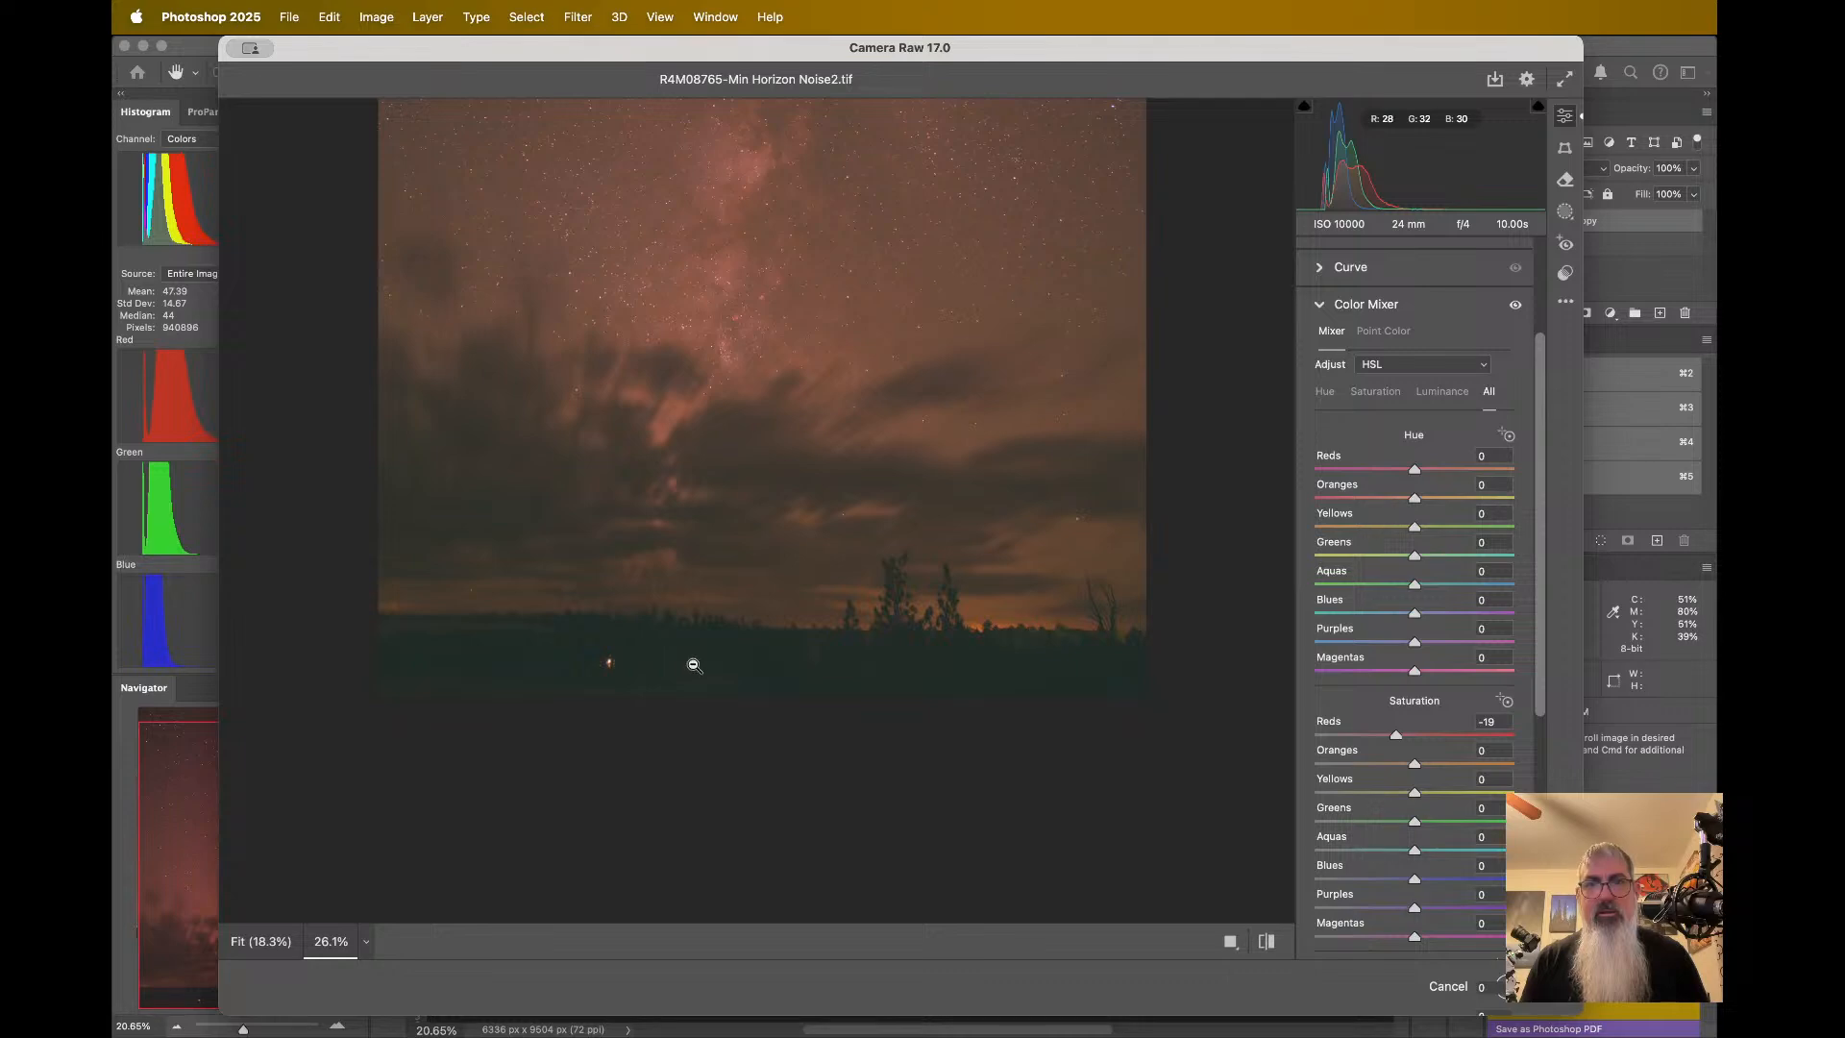
pyautogui.scroll(3, 686, 669)
pyautogui.scroll(2, 686, 669)
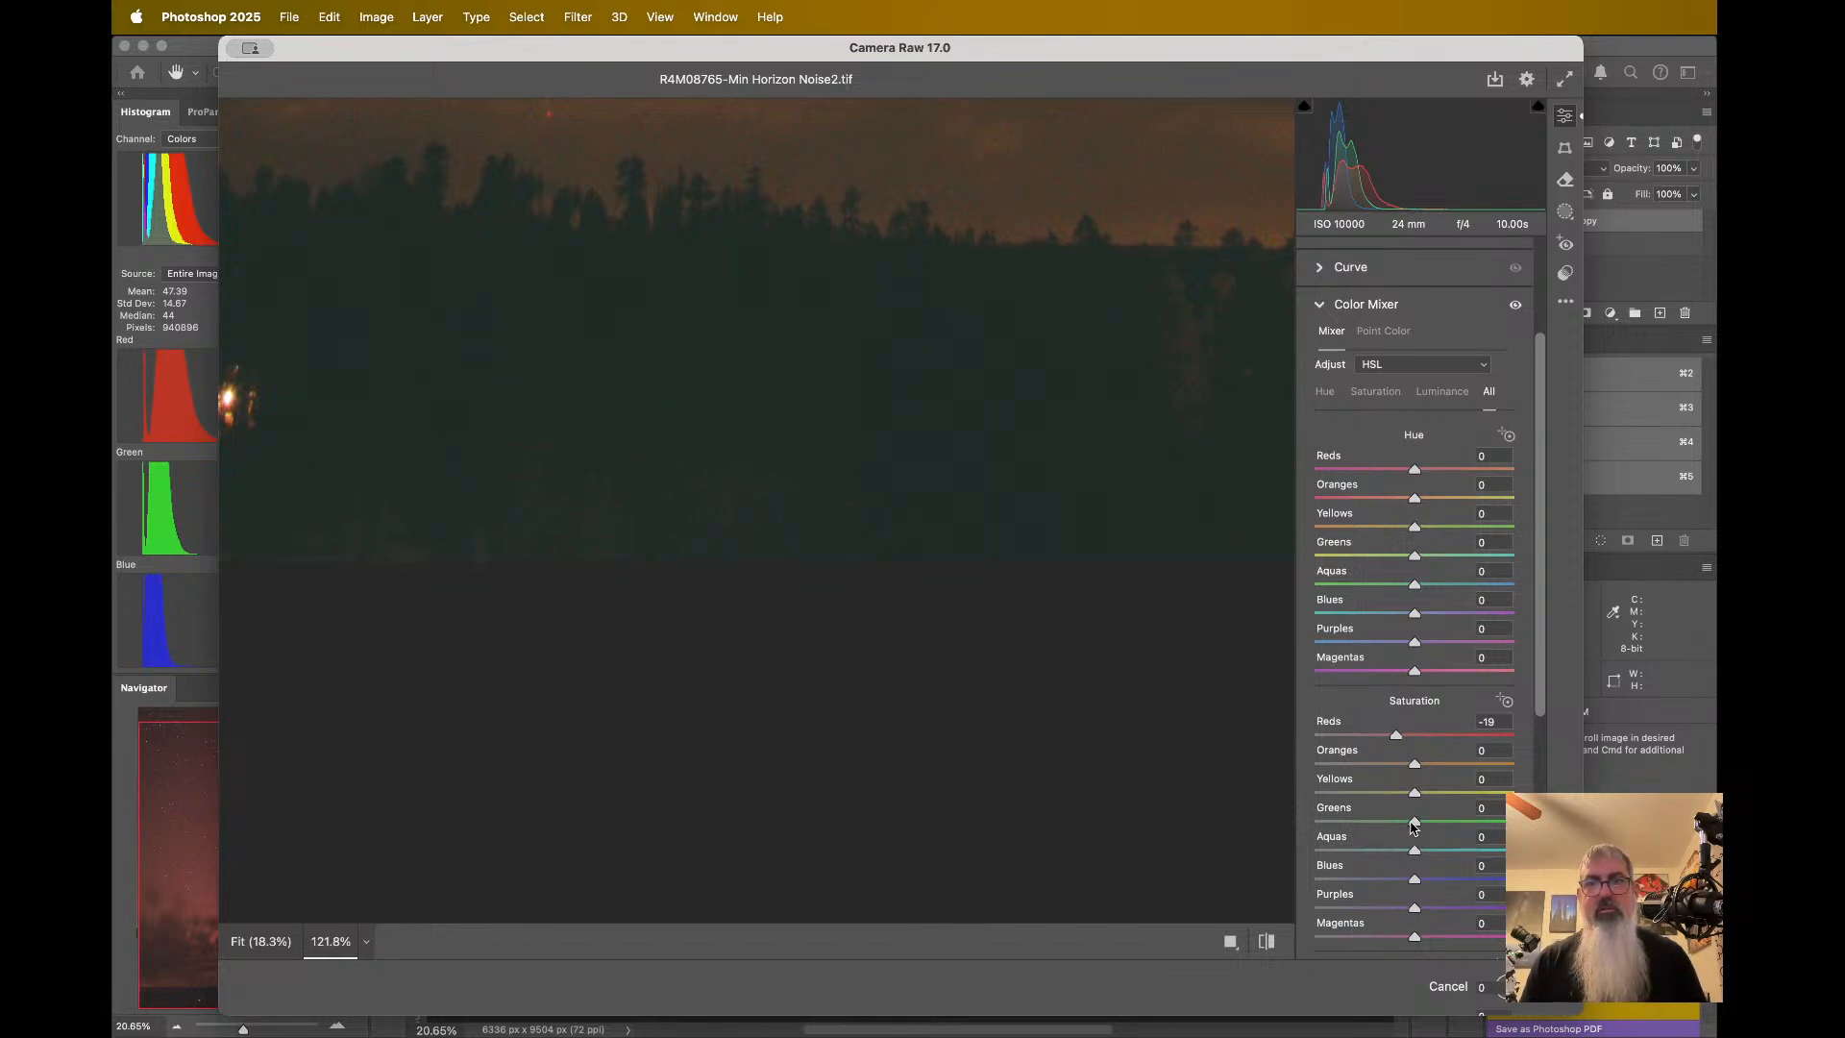
pyautogui.moveTo(1413, 823); pyautogui.dragTo(1368, 834)
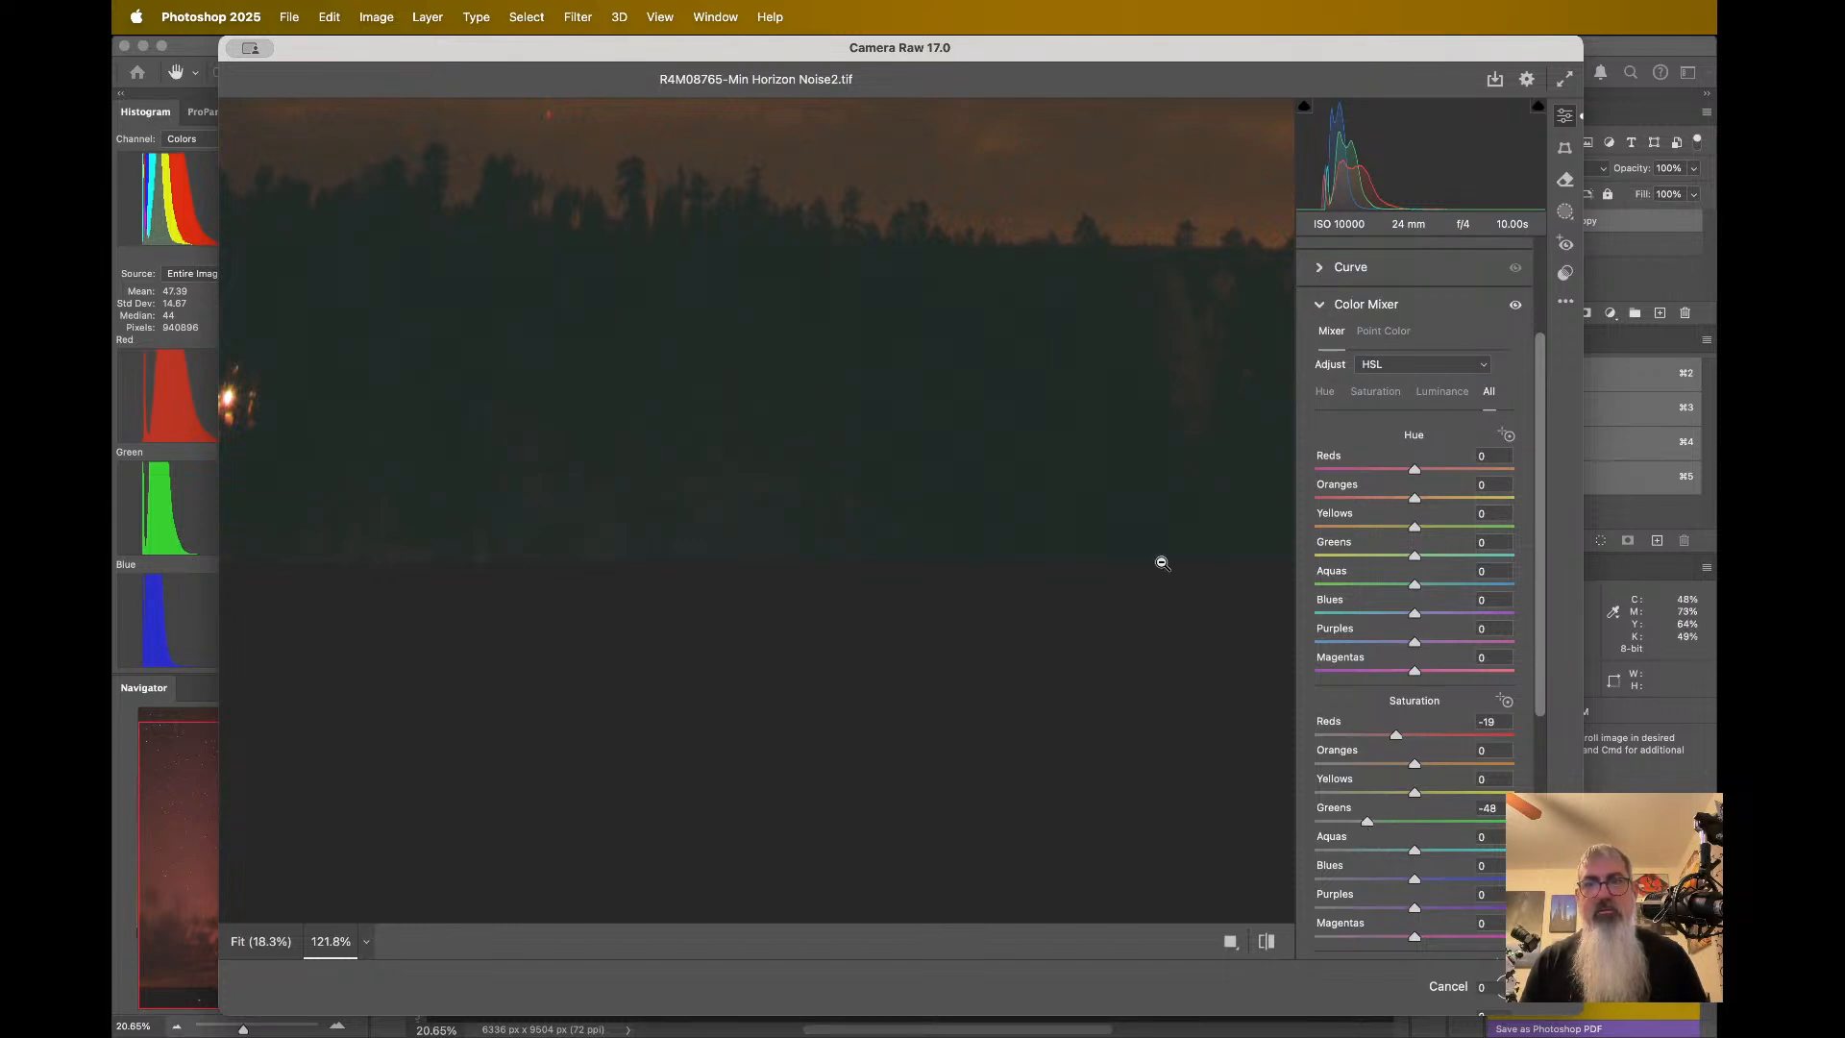
# - Compare the sky and foreground with the Color Mixer adjustments off and on, checking for remaining colour cast
pyautogui.scroll(3, 980, 523)
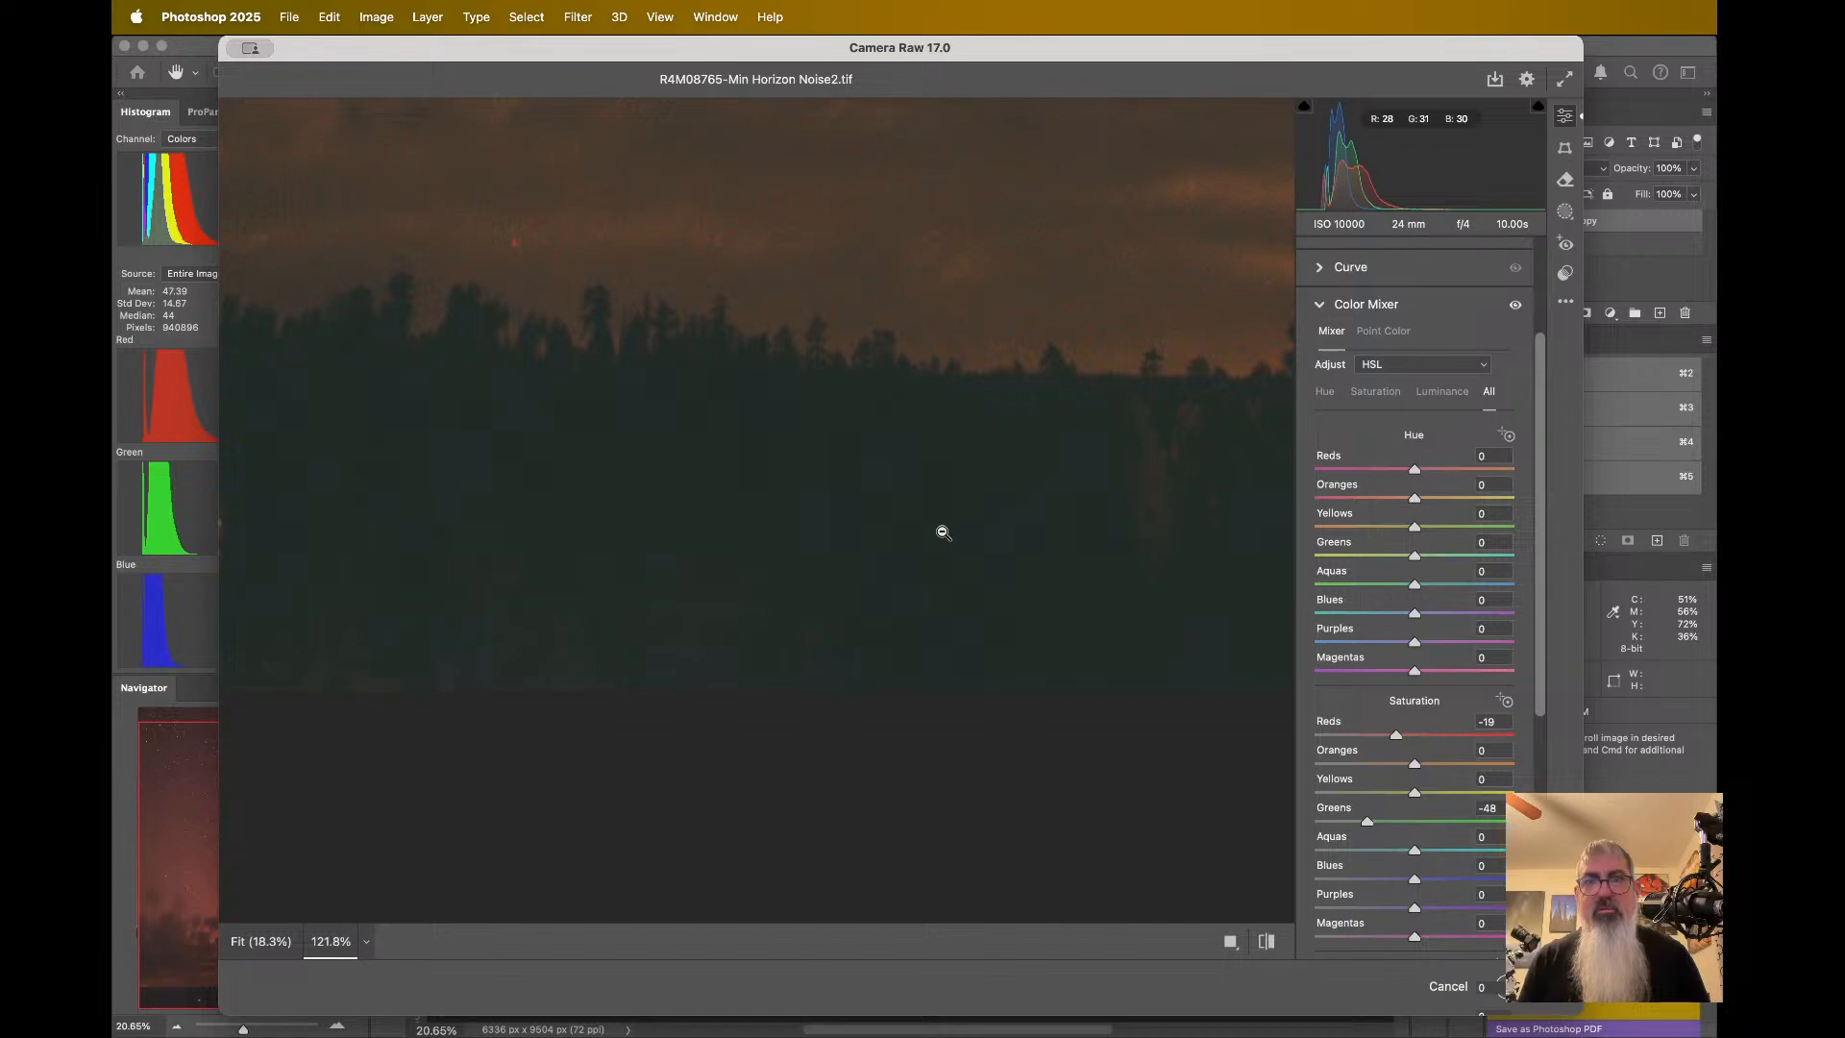
pyautogui.click(948, 528)
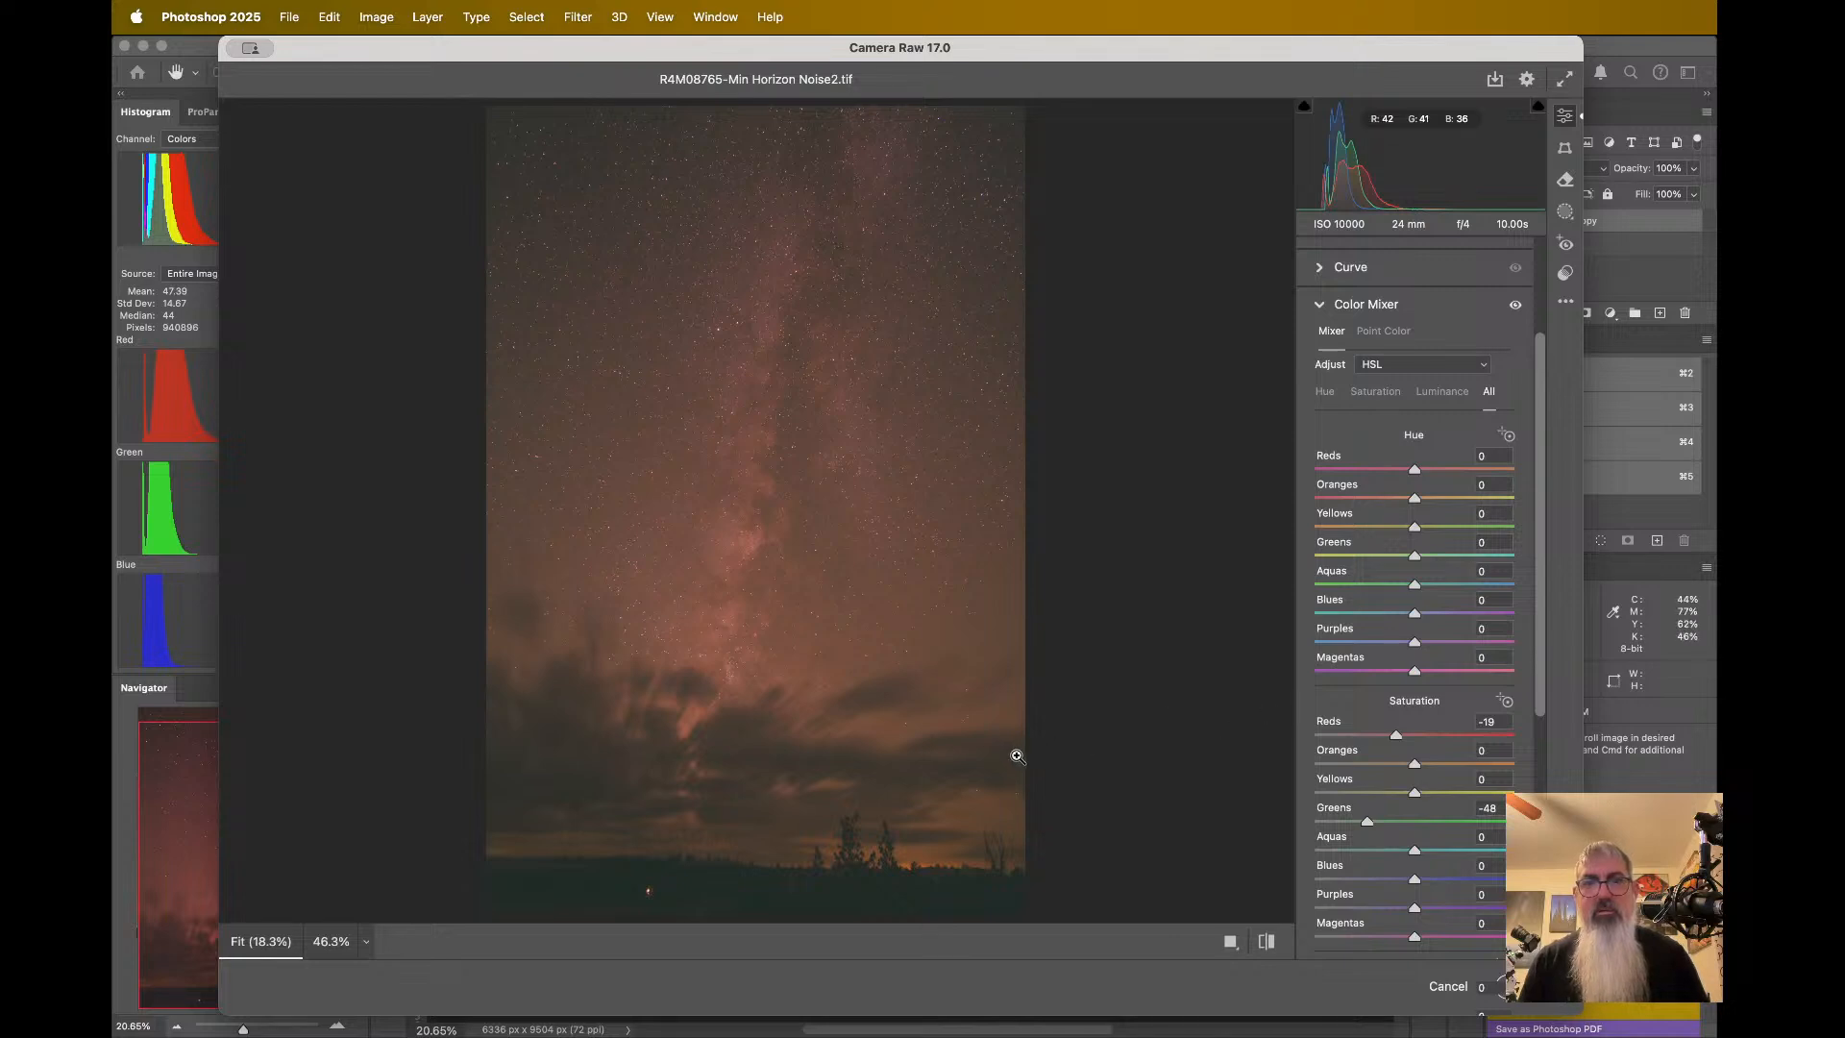
pyautogui.click(1516, 306)
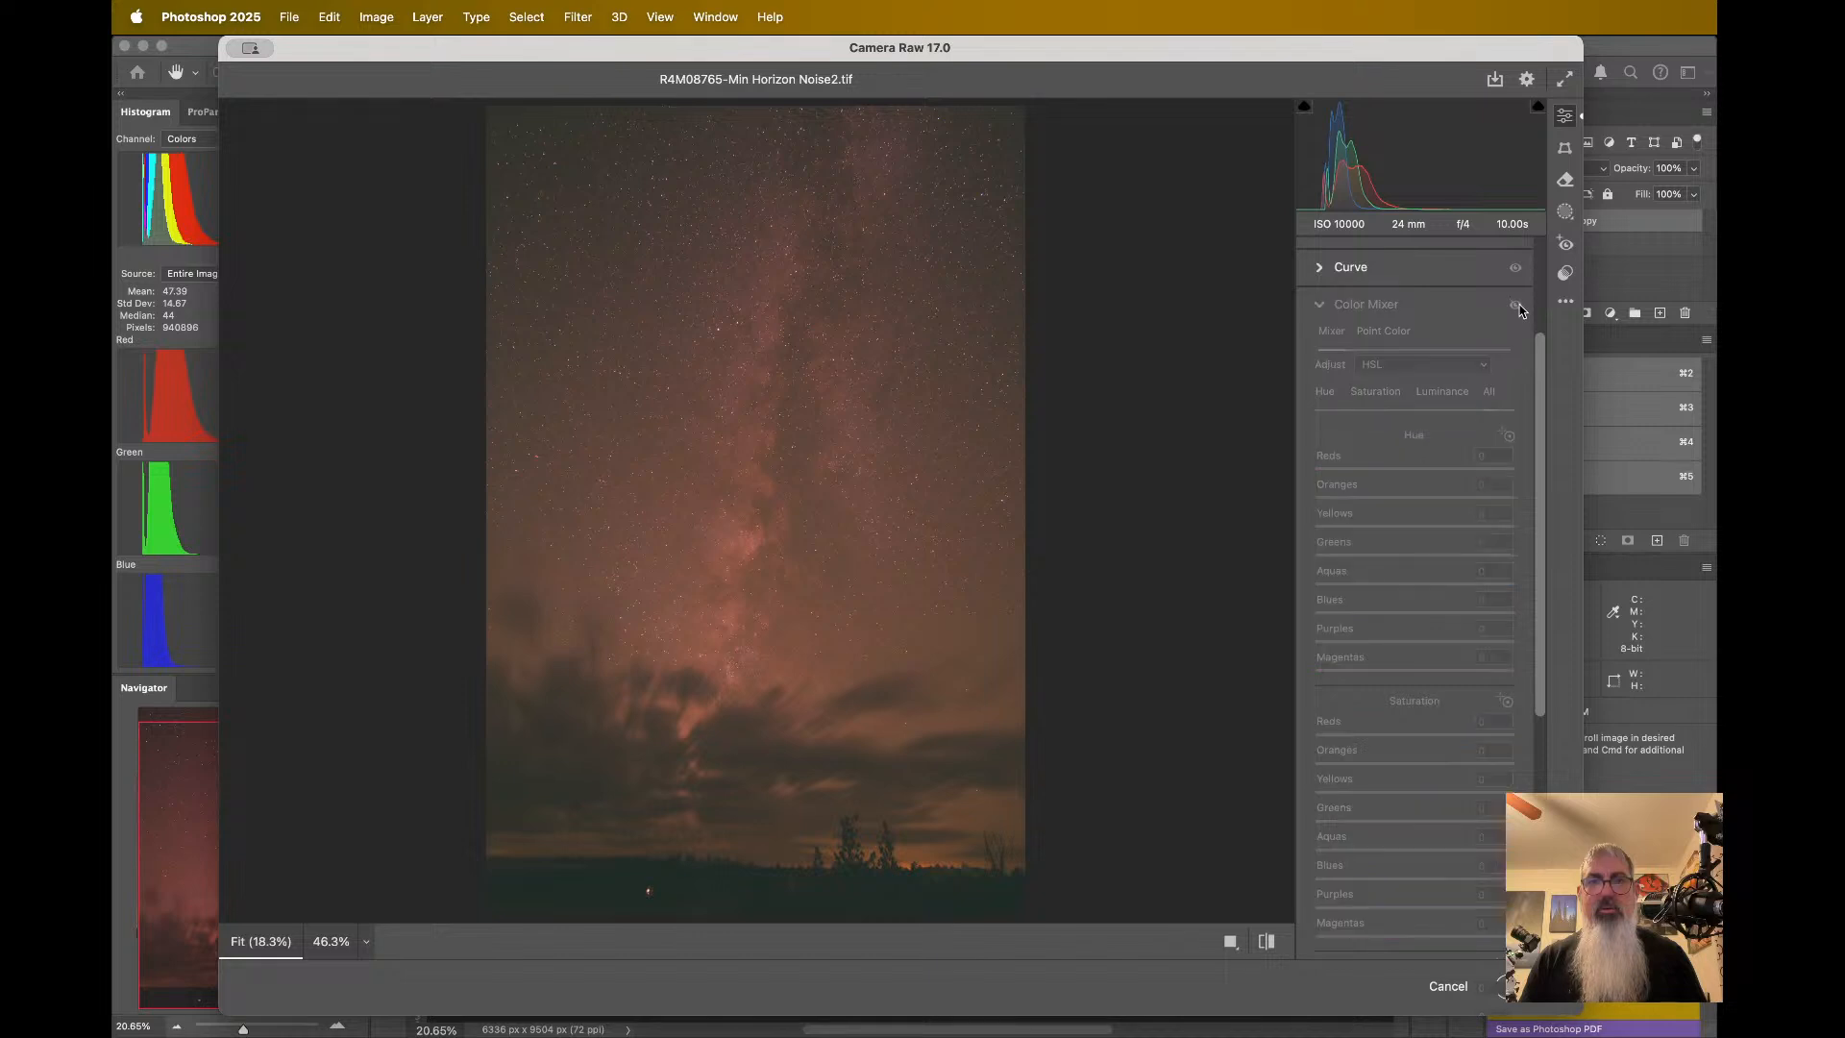
pyautogui.click(1516, 305)
pyautogui.click(1516, 306)
pyautogui.click(1516, 305)
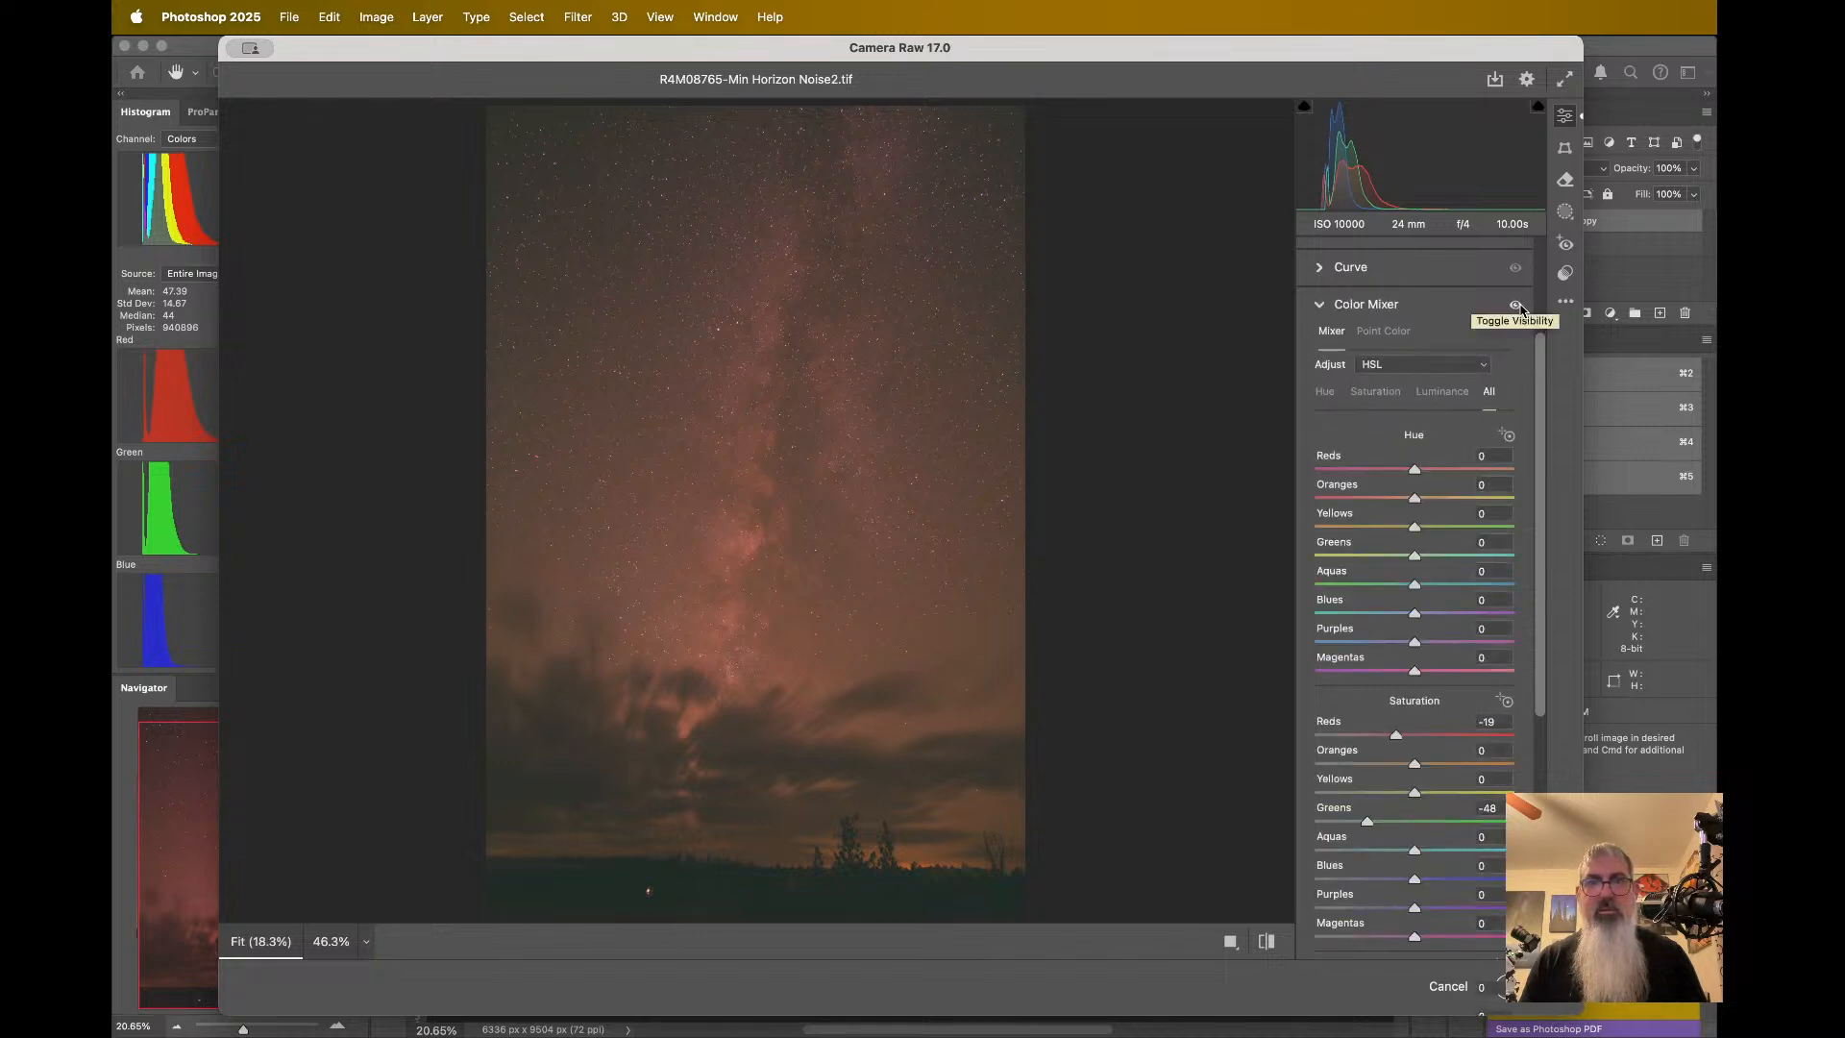
pyautogui.click(1516, 305)
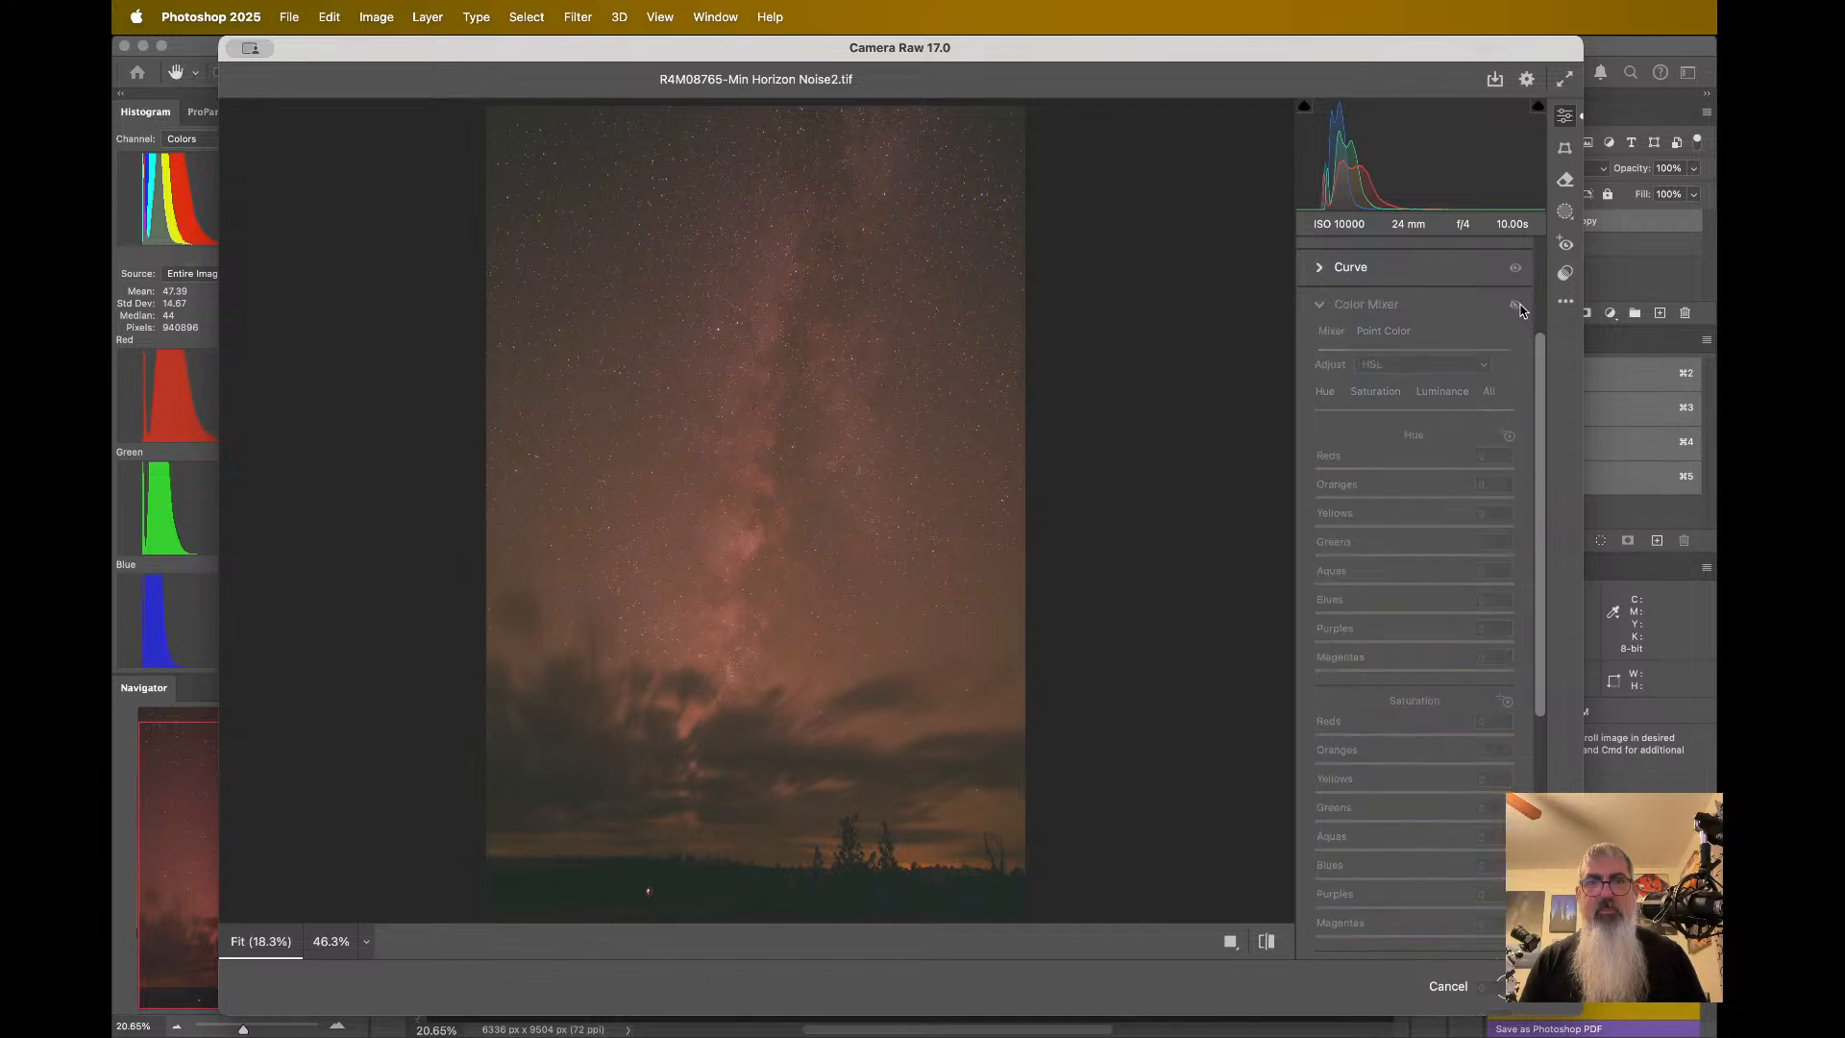
pyautogui.click(1516, 305)
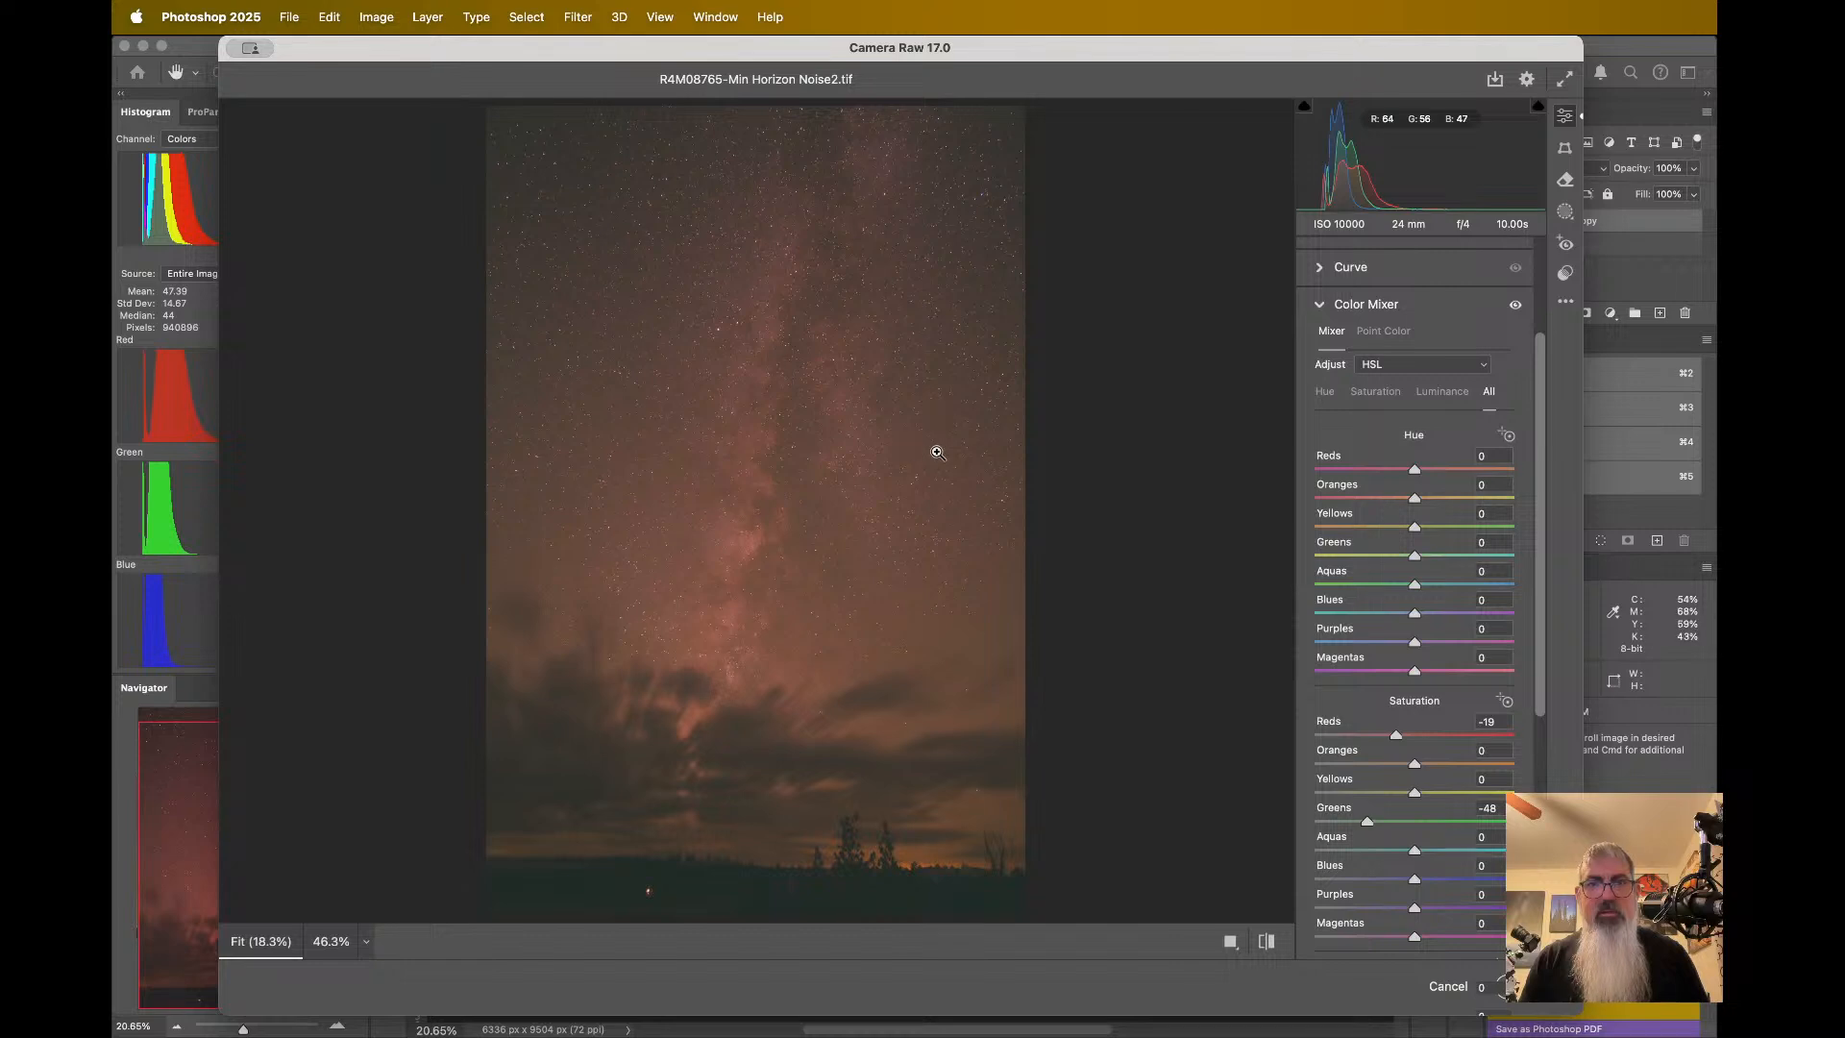
pyautogui.click(1515, 307)
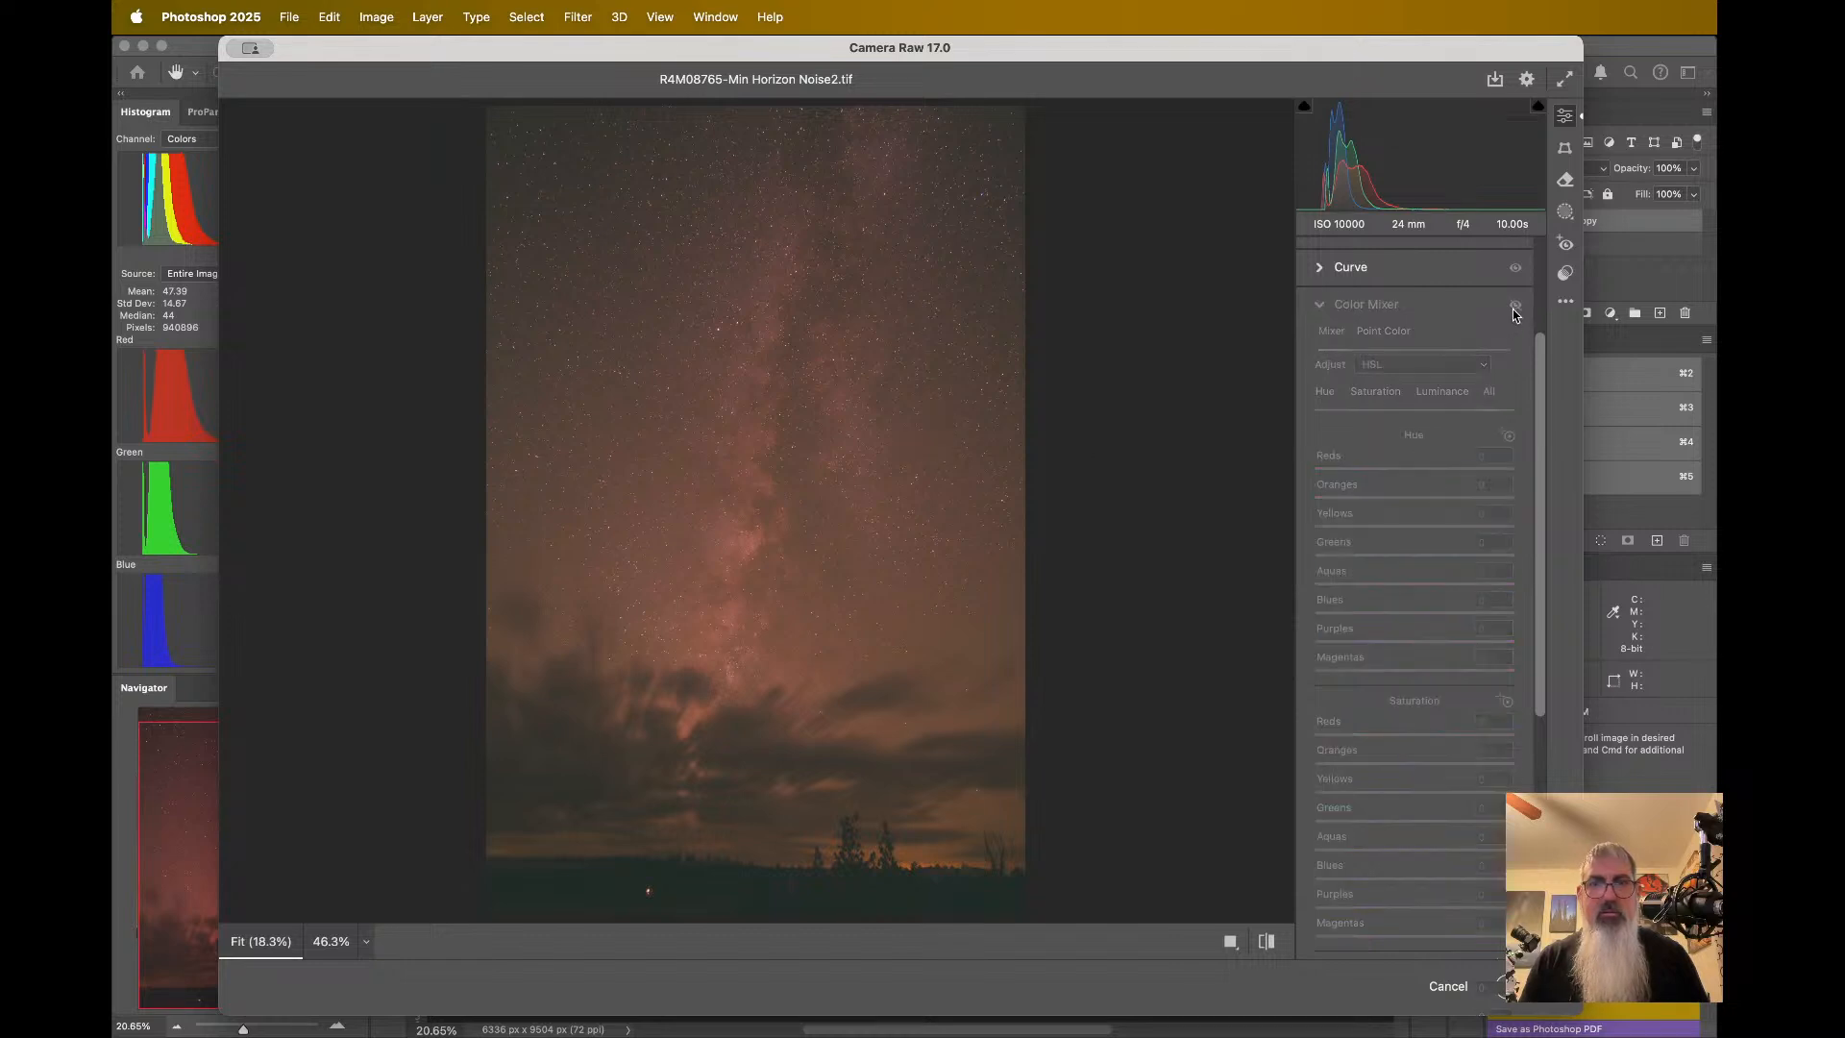
pyautogui.click(1514, 307)
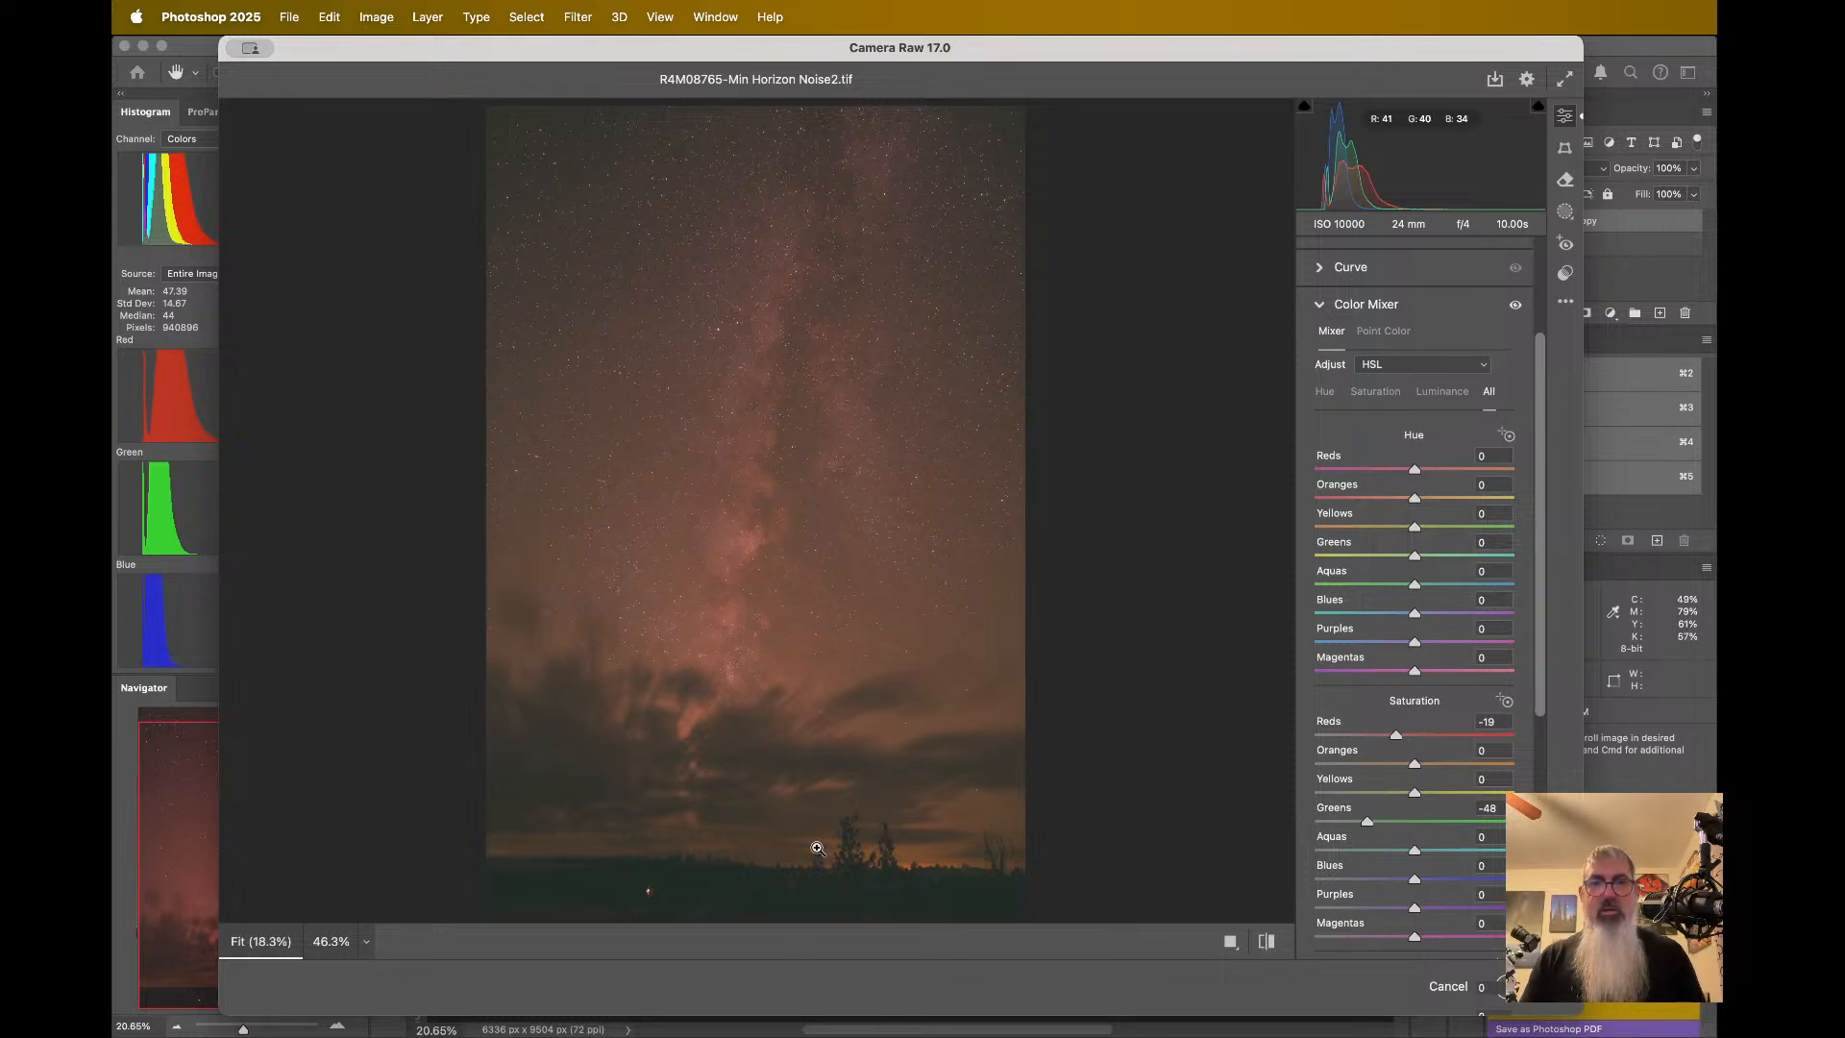
pyautogui.scroll(-1, 852, 749)
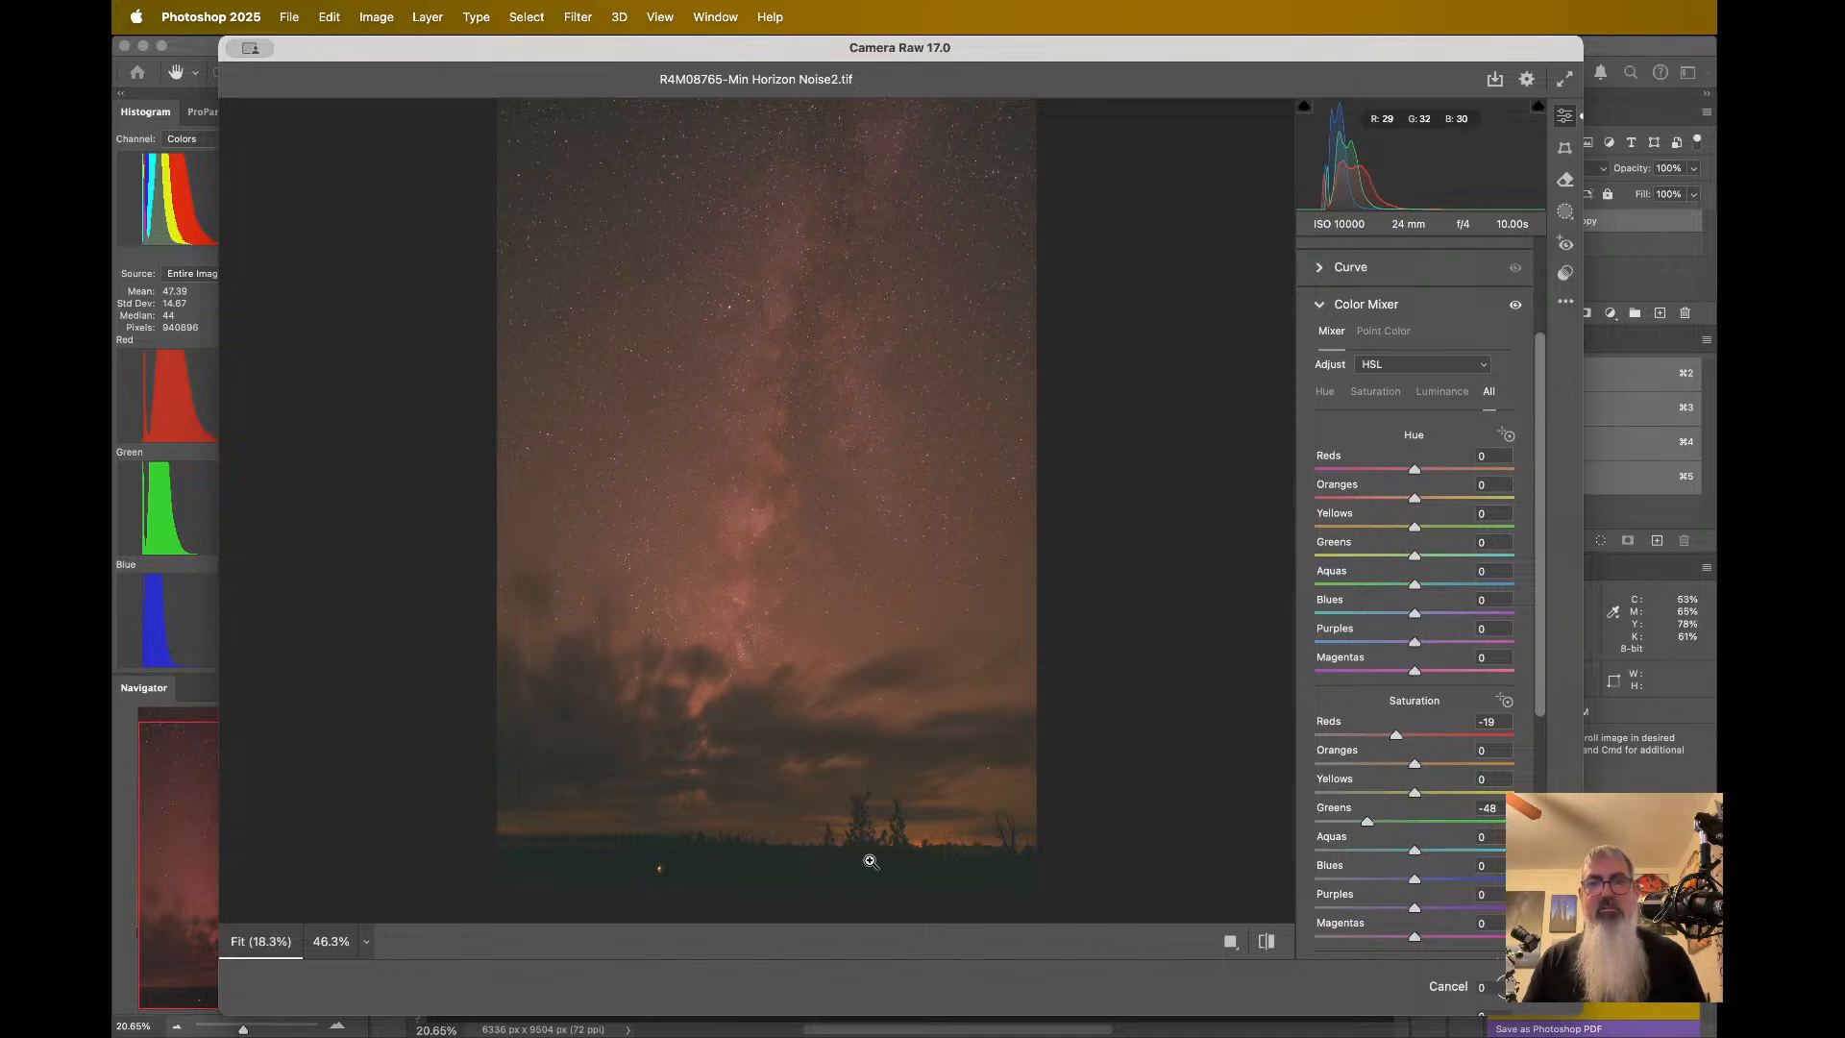
pyautogui.click(867, 847)
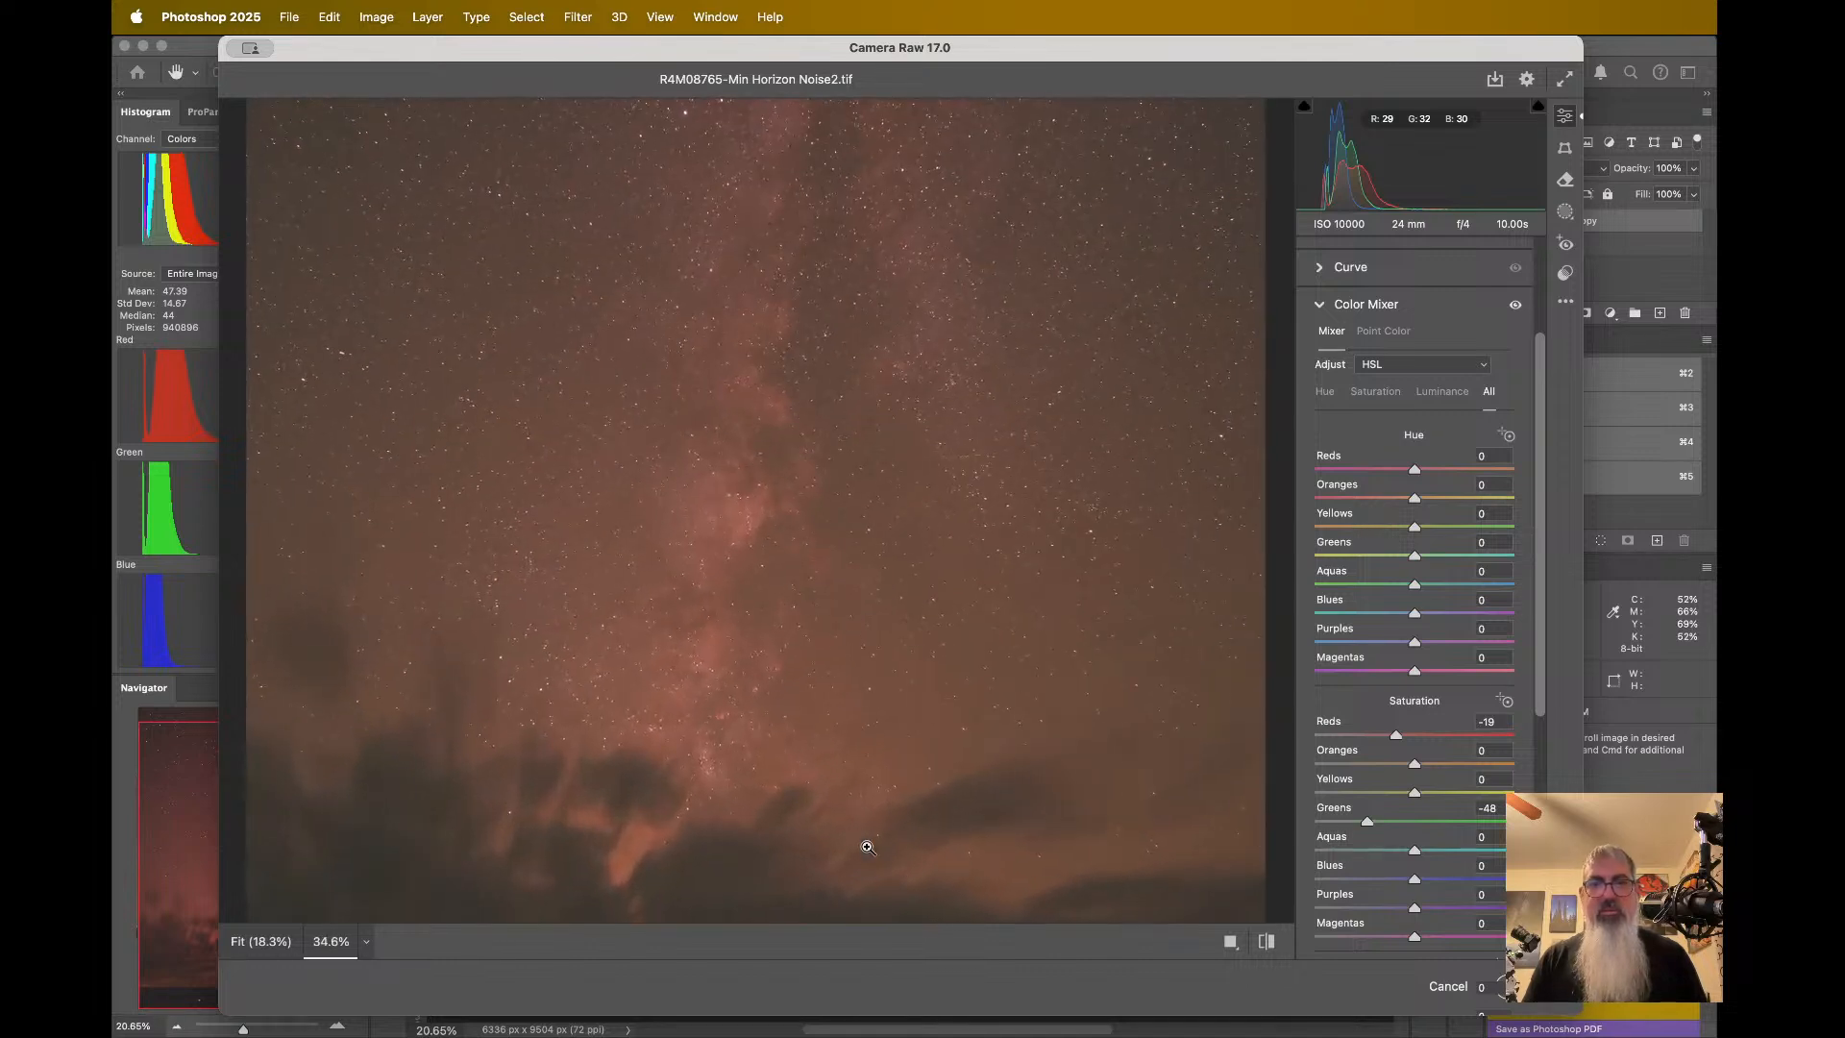
pyautogui.keyDown('alt'); pyautogui.click(884, 797); pyautogui.keyUp('alt')
pyautogui.keyDown('alt'); pyautogui.click(884, 797); pyautogui.keyUp('alt')
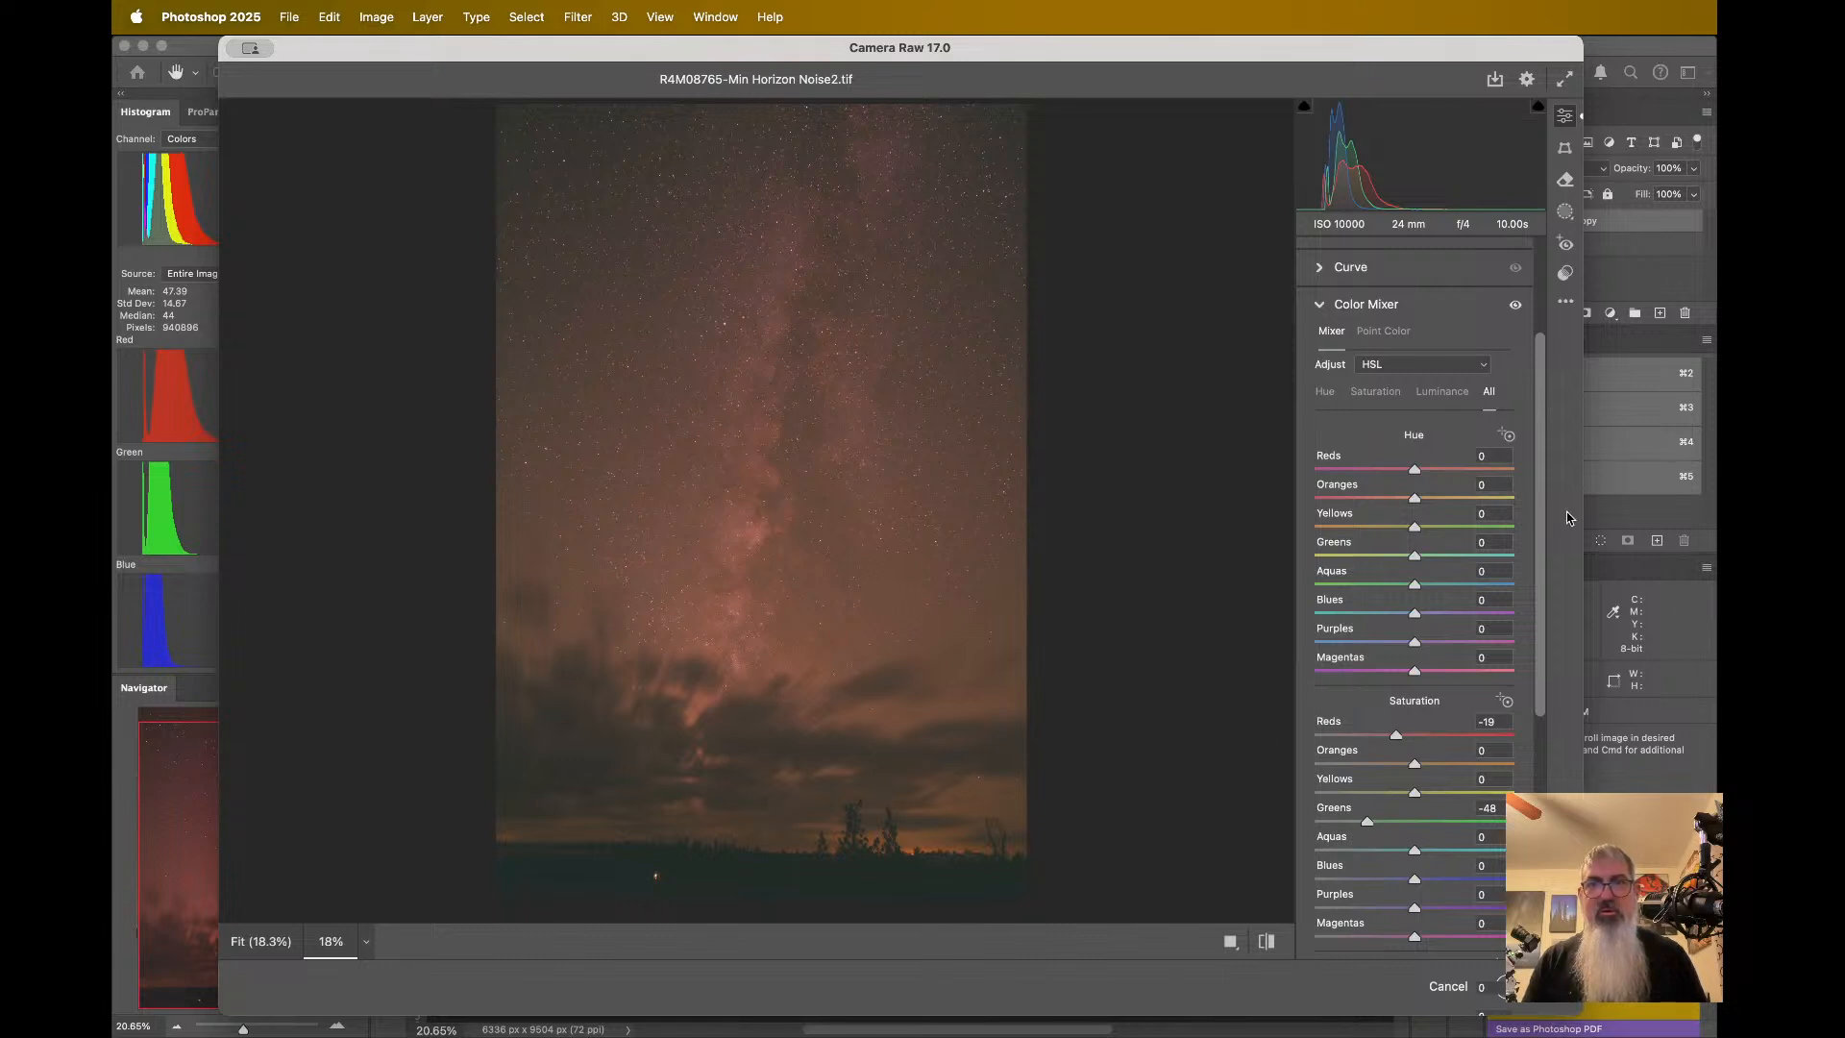
# - Boost the overall colour by setting Vibrance to +17 and Saturation to +24
pyautogui.moveTo(1537, 462); pyautogui.dragTo(1560, 378)
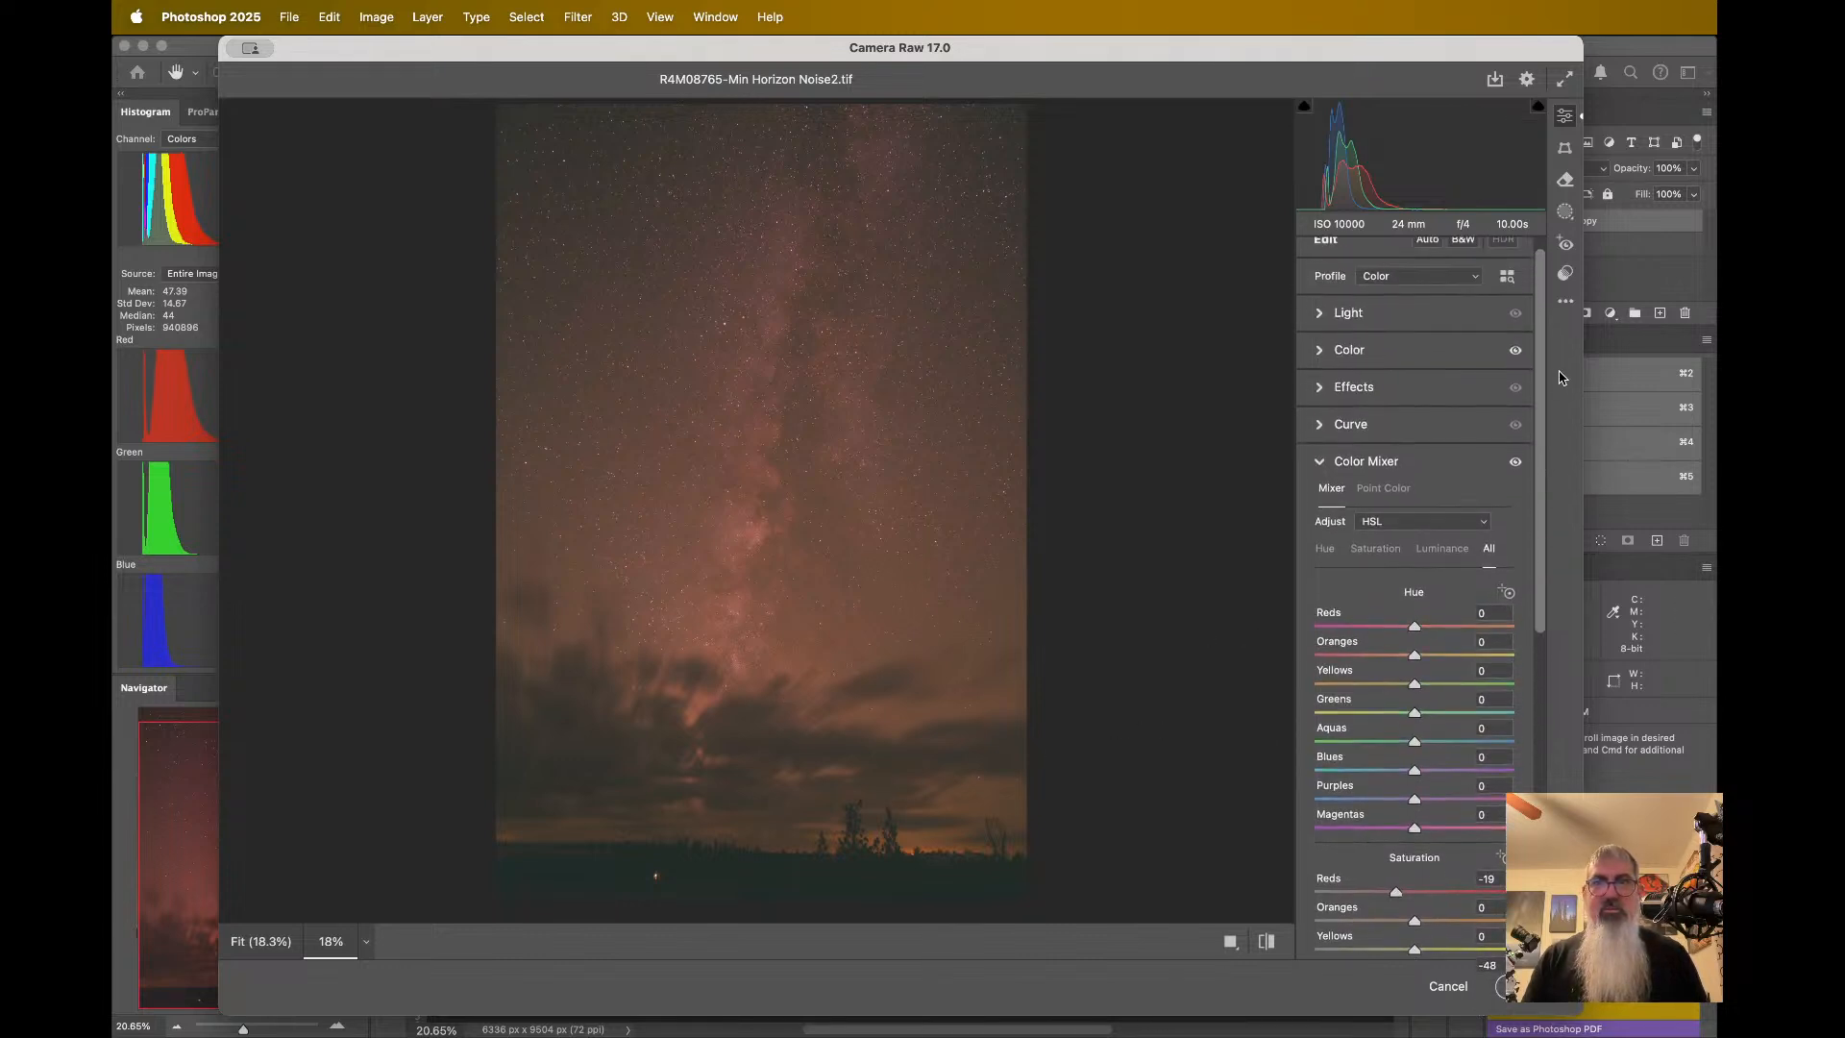
pyautogui.click(1404, 320)
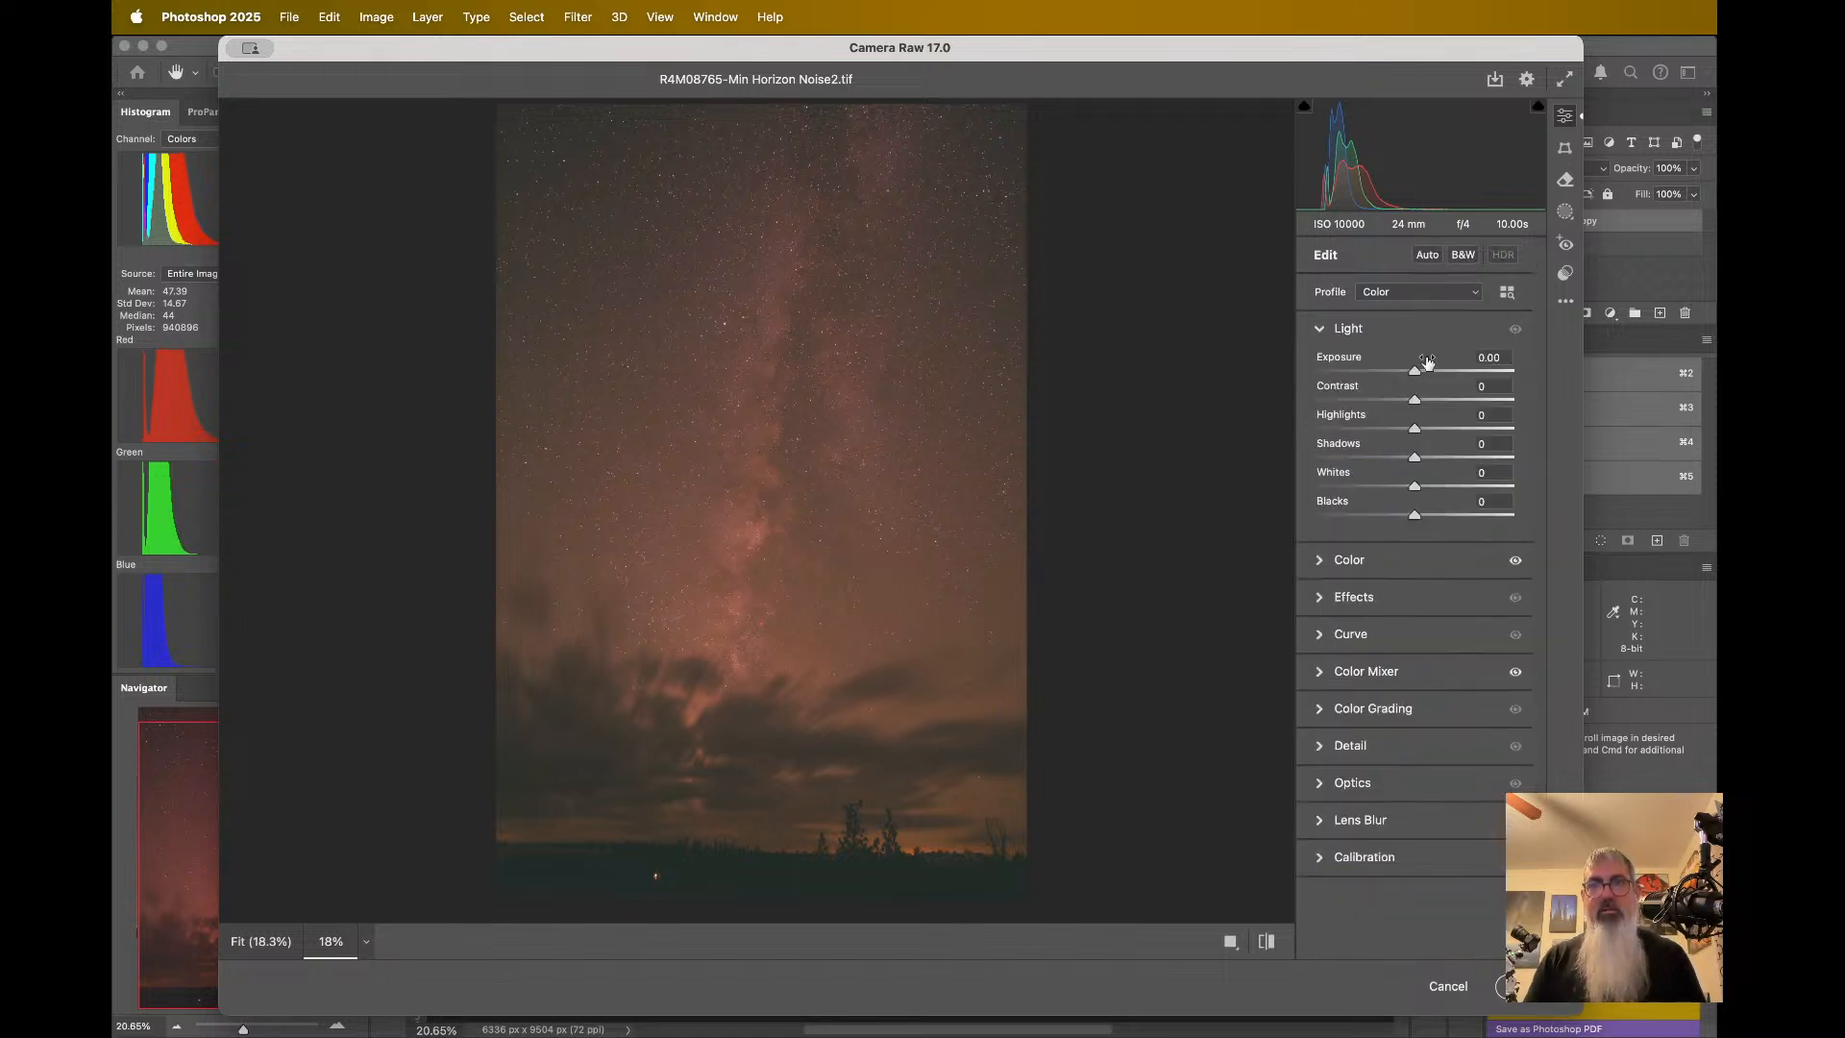
pyautogui.click(1418, 557)
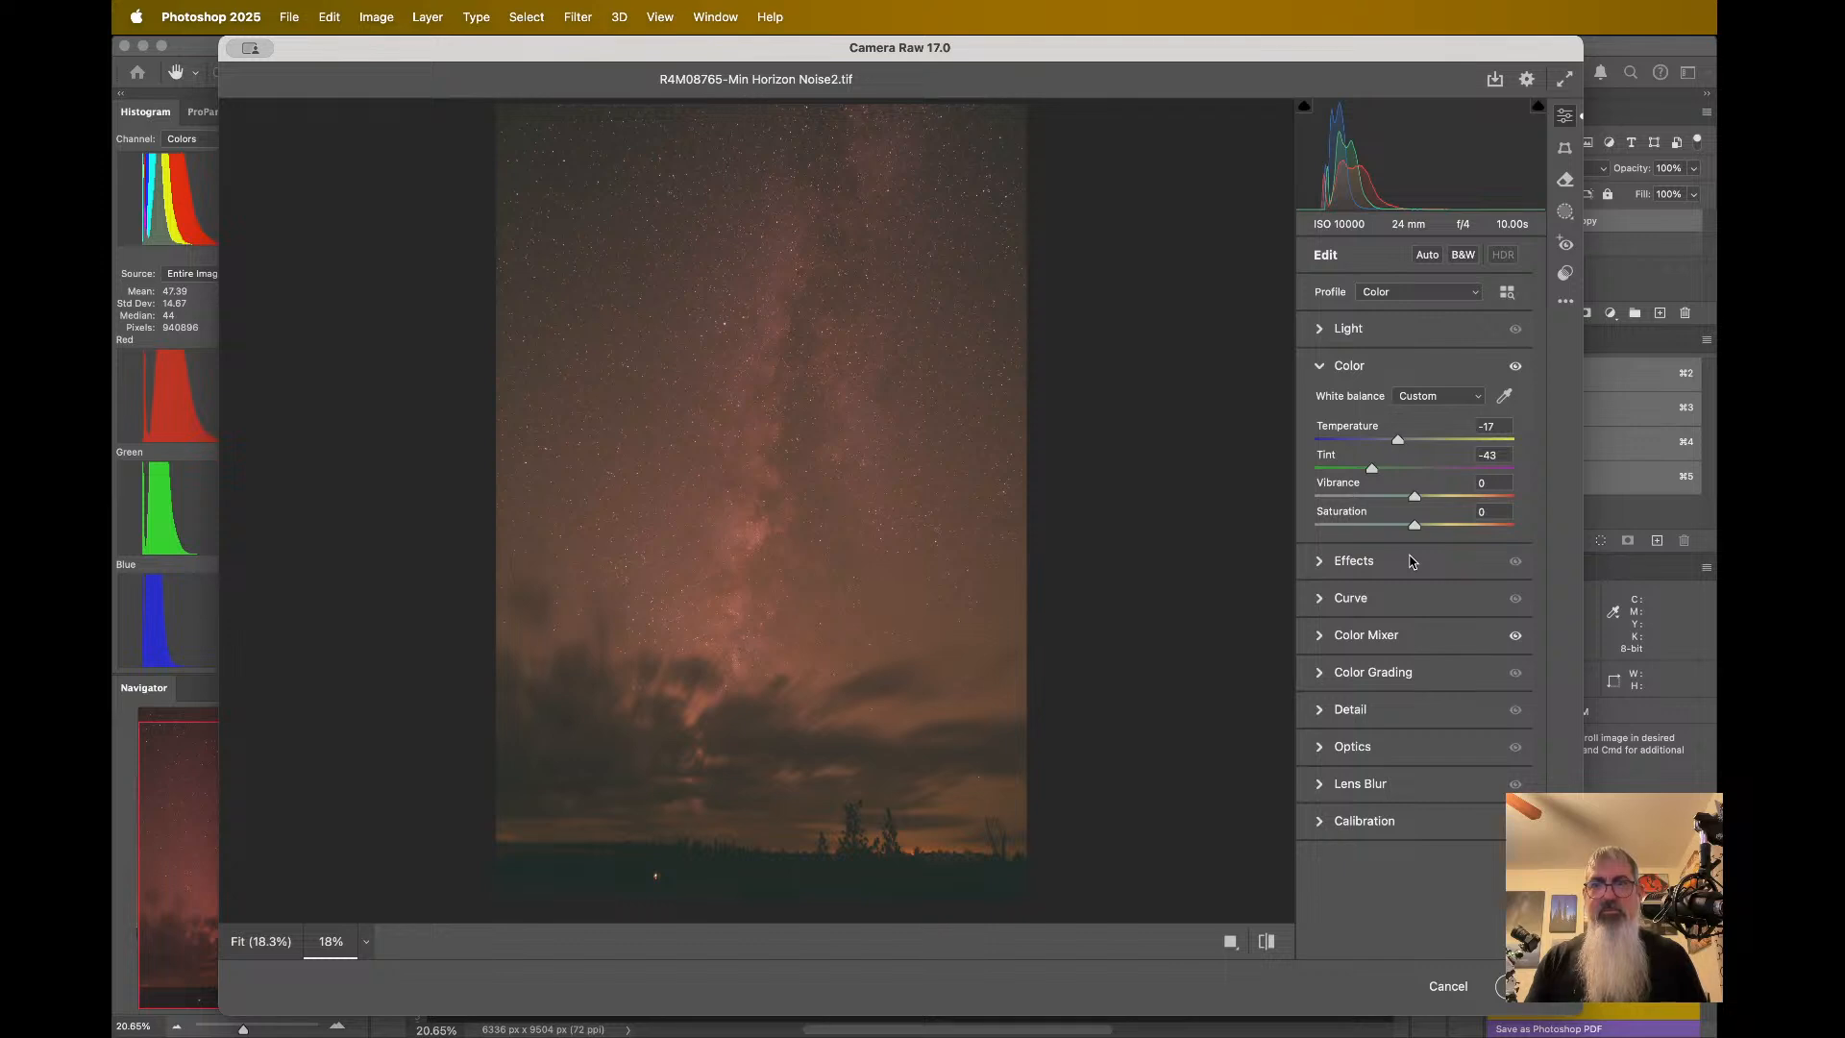
pyautogui.click(1438, 497)
pyautogui.click(1438, 525)
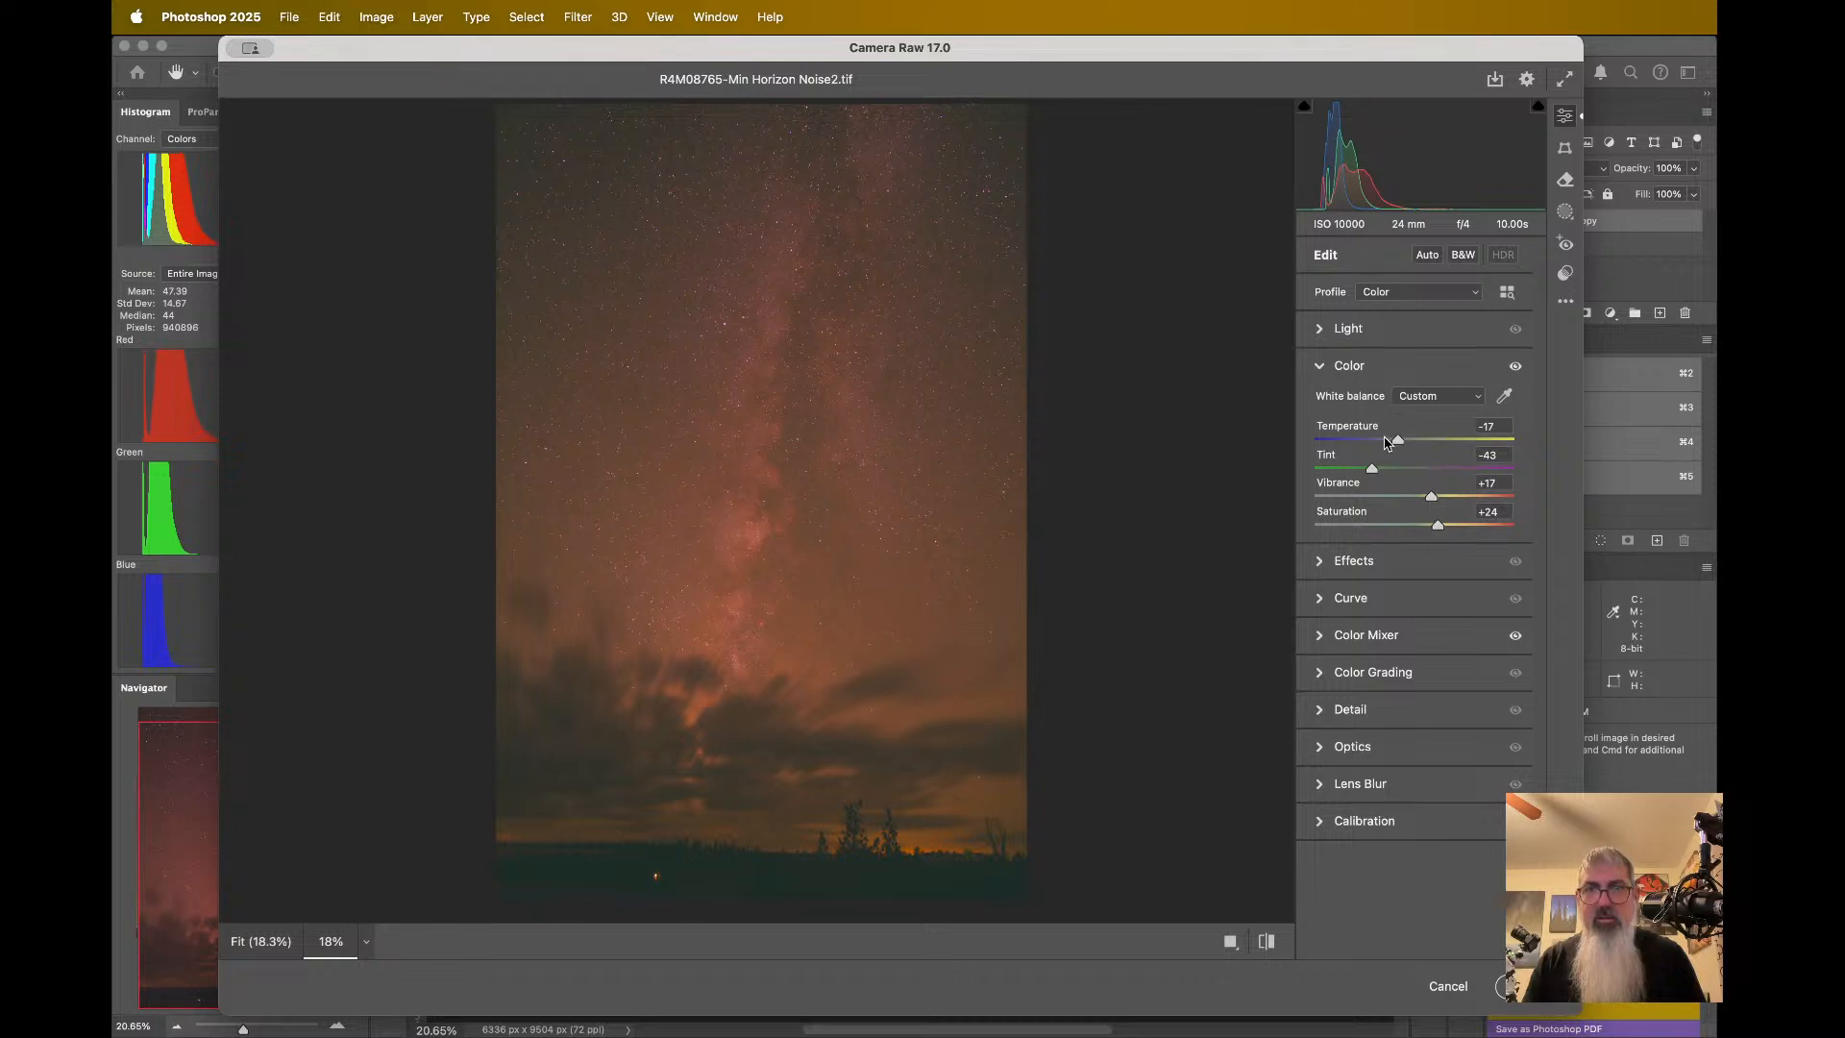
# - Cool the white balance further to Temperature -34 and Tint -49, and check the whole image
pyautogui.moveTo(1400, 444); pyautogui.dragTo(1385, 447)
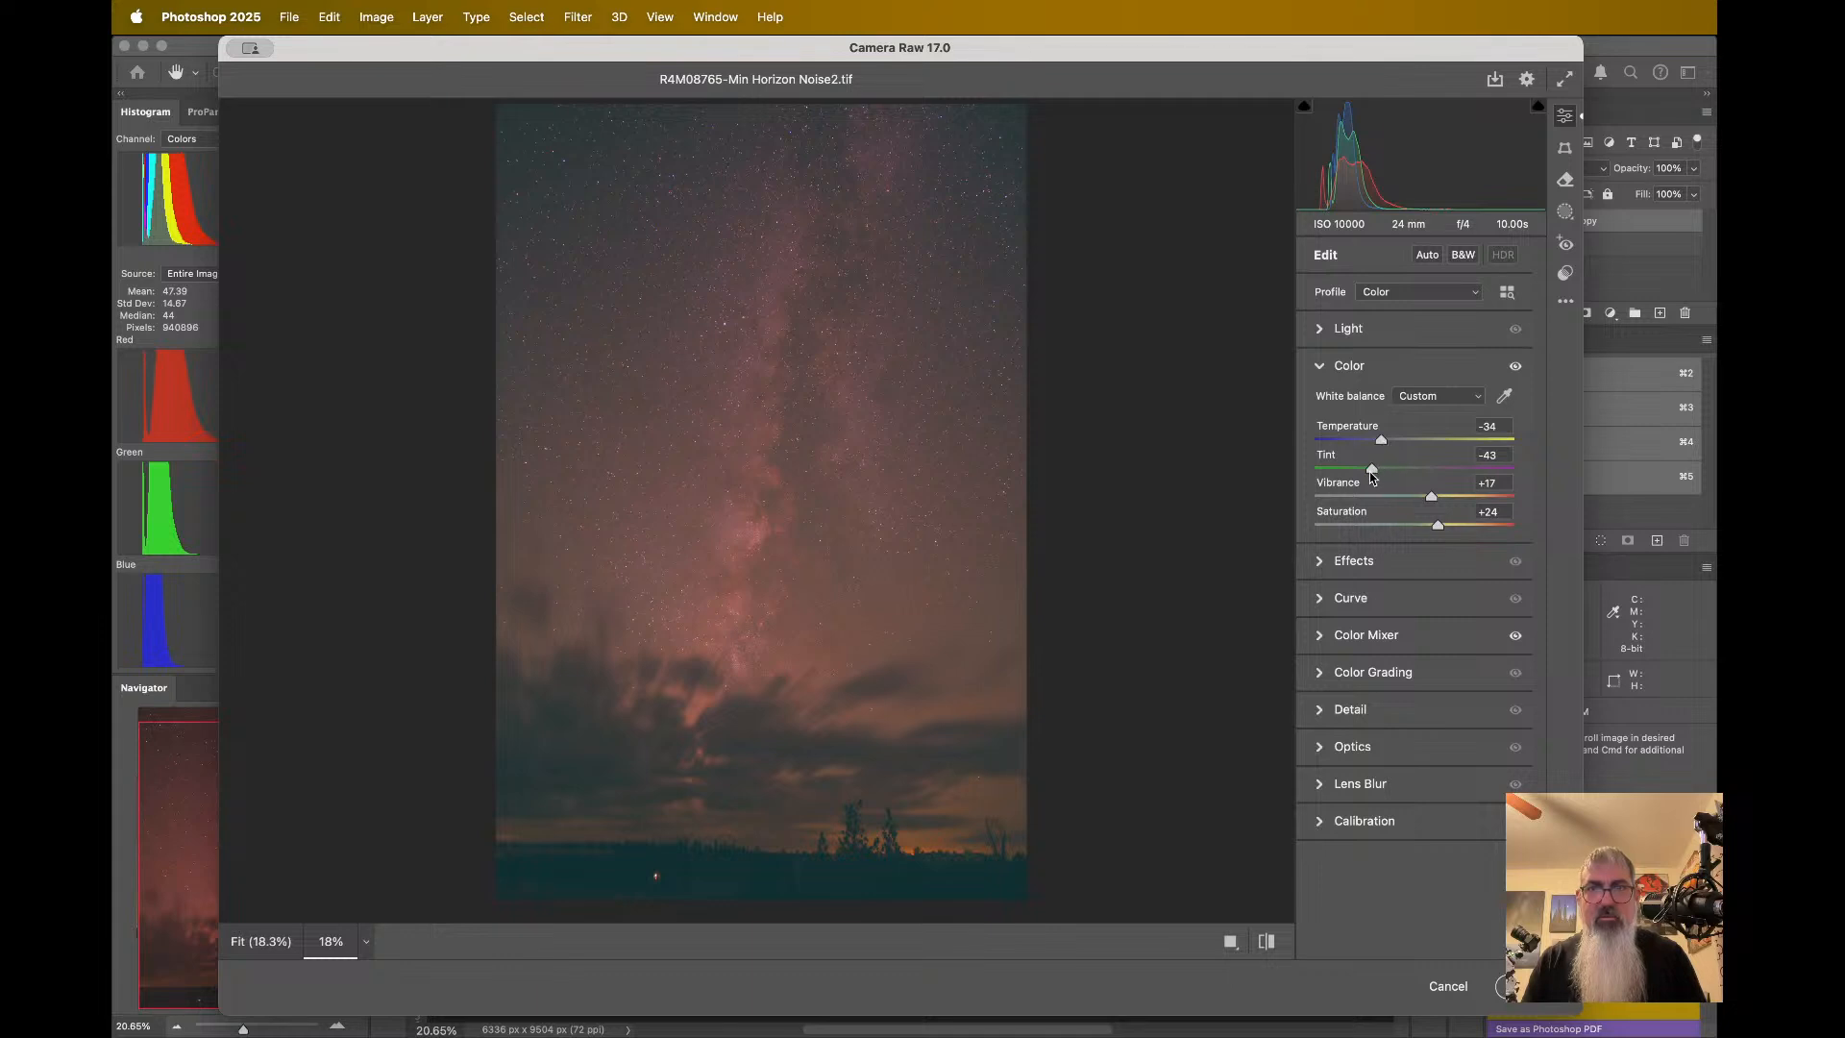
pyautogui.moveTo(1371, 475); pyautogui.dragTo(1368, 476)
pyautogui.click(730, 615)
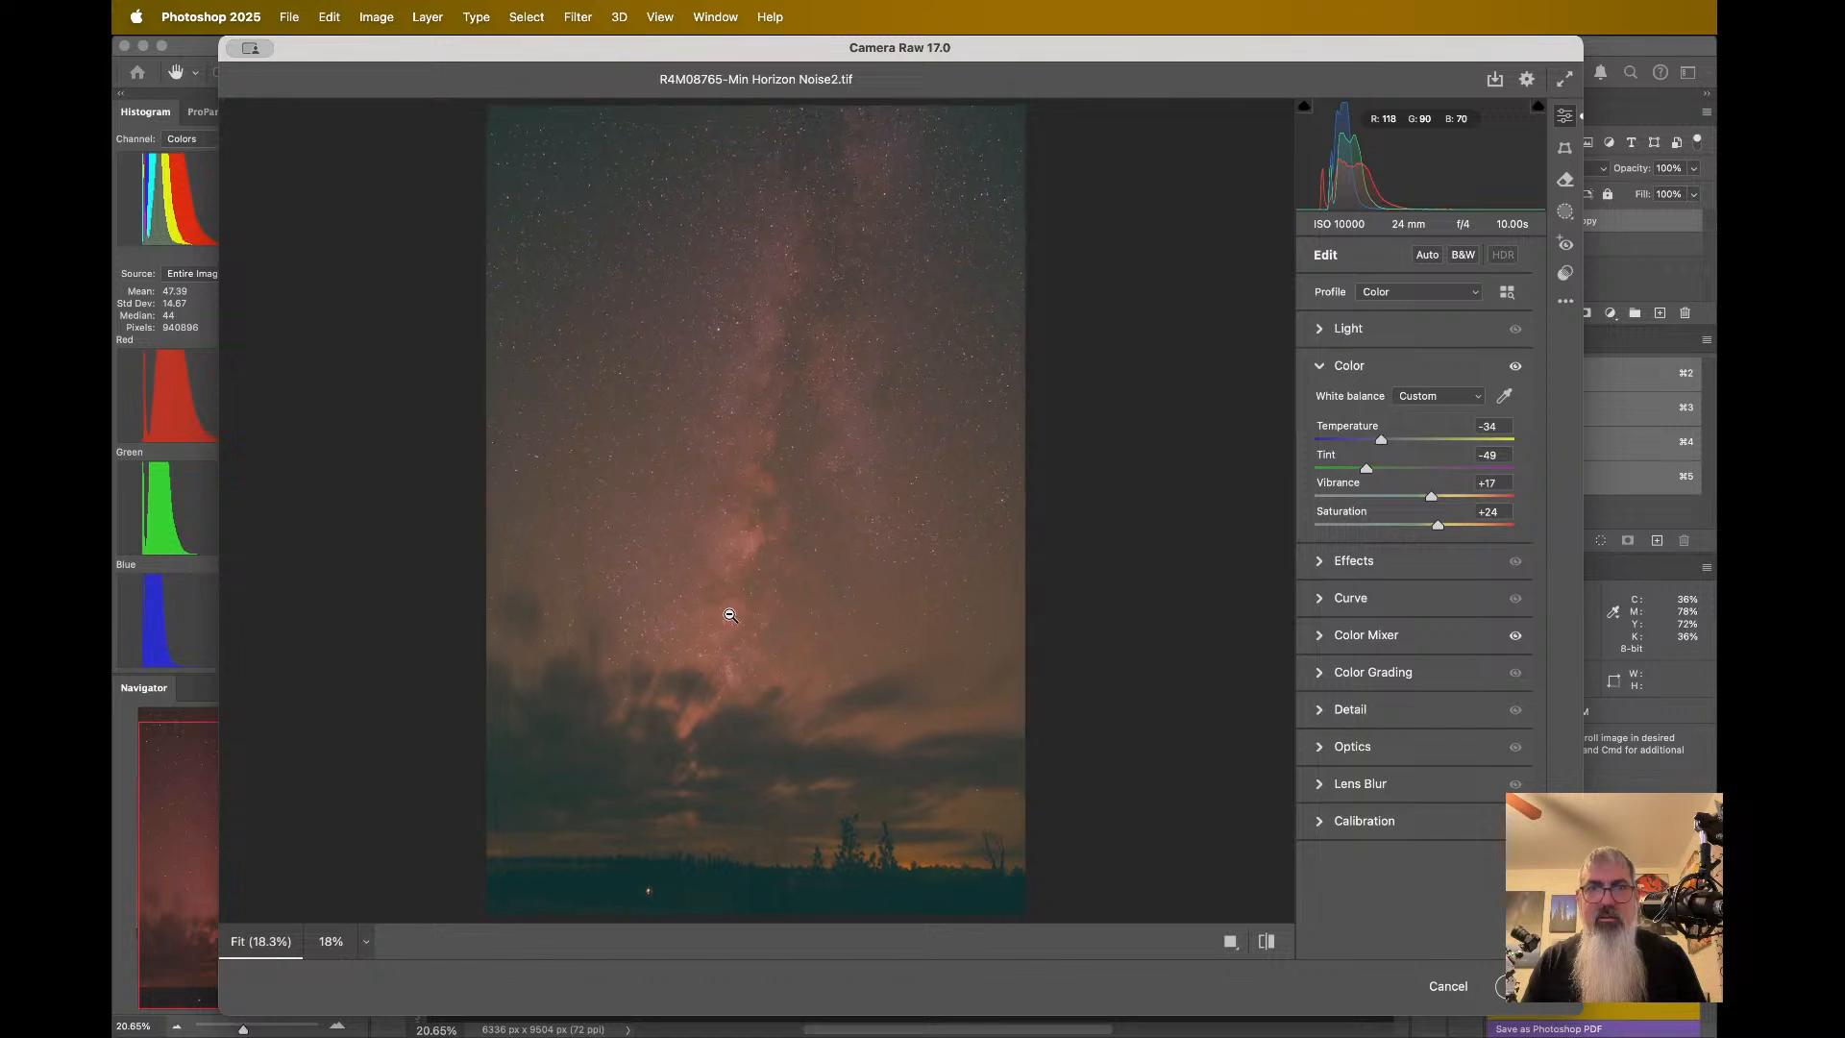
pyautogui.scroll(3, 737, 614)
pyautogui.scroll(-2, 737, 615)
pyautogui.click(737, 615)
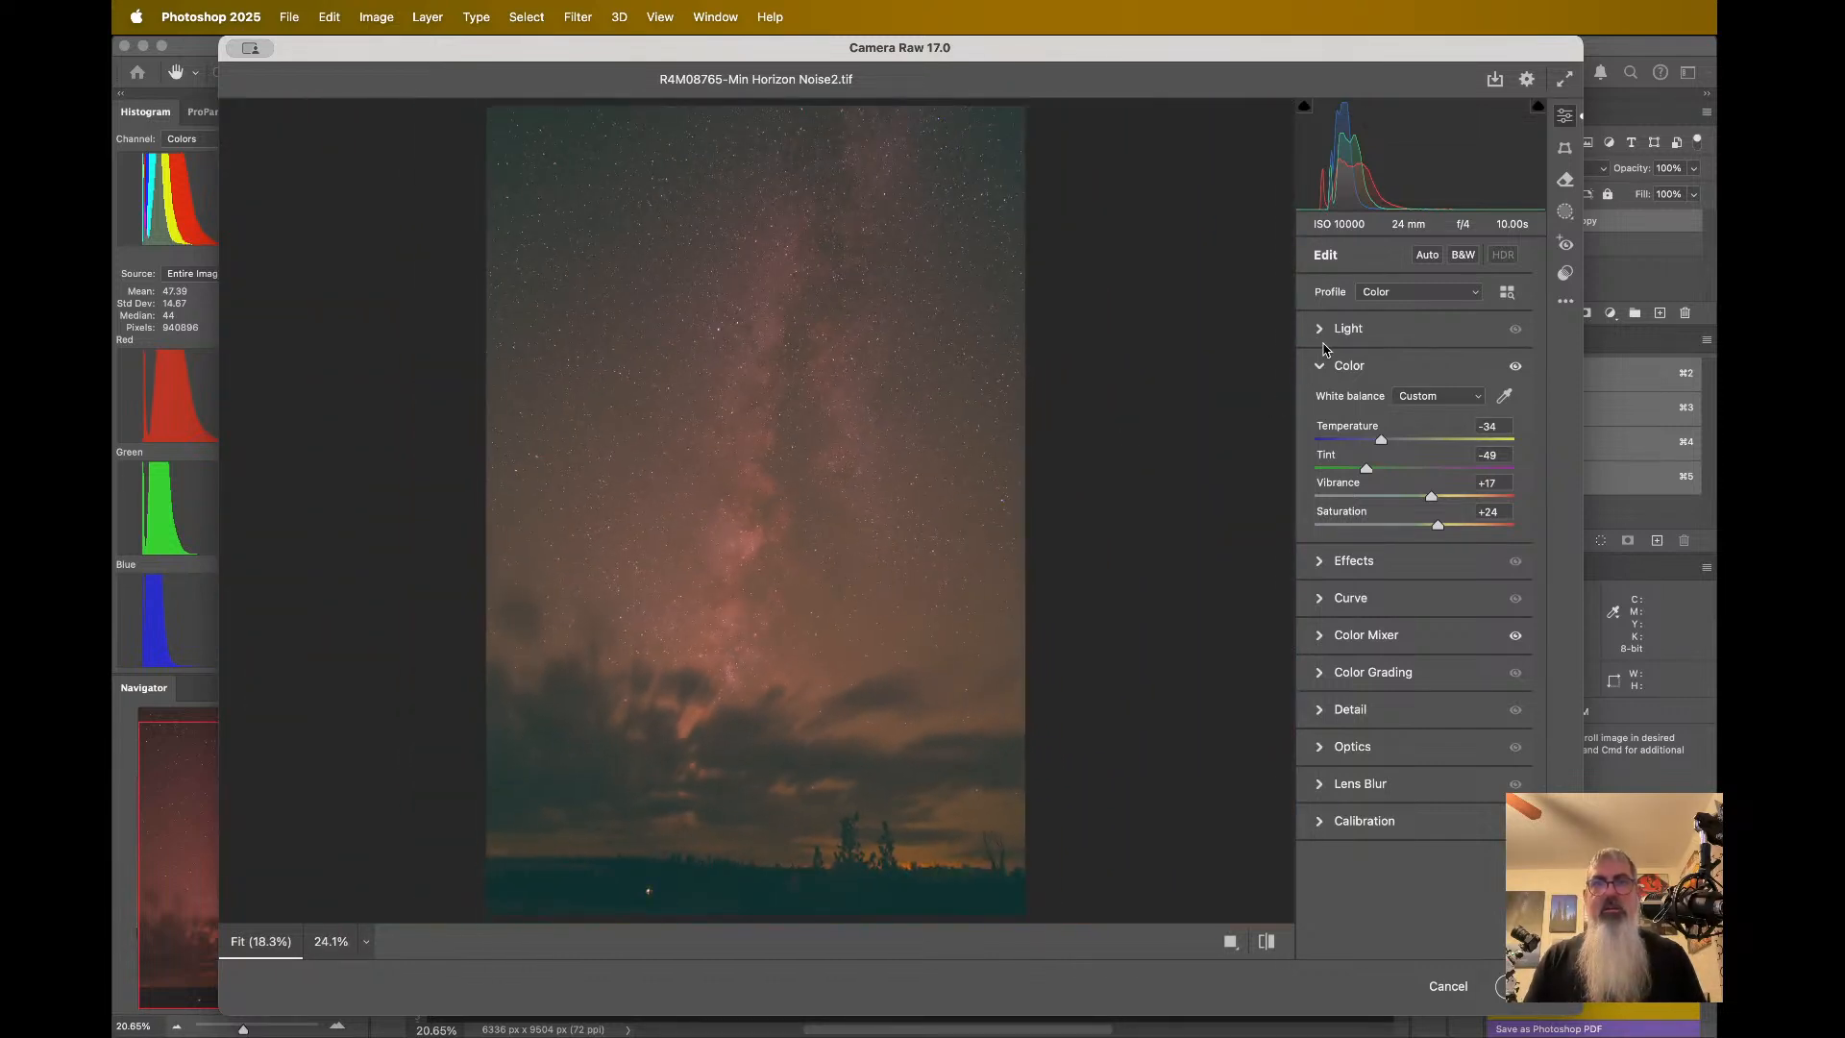
# - Try raising Exposure to +0.65, check its effect on the dark foreground, and reset it to 0
pyautogui.click(1322, 331)
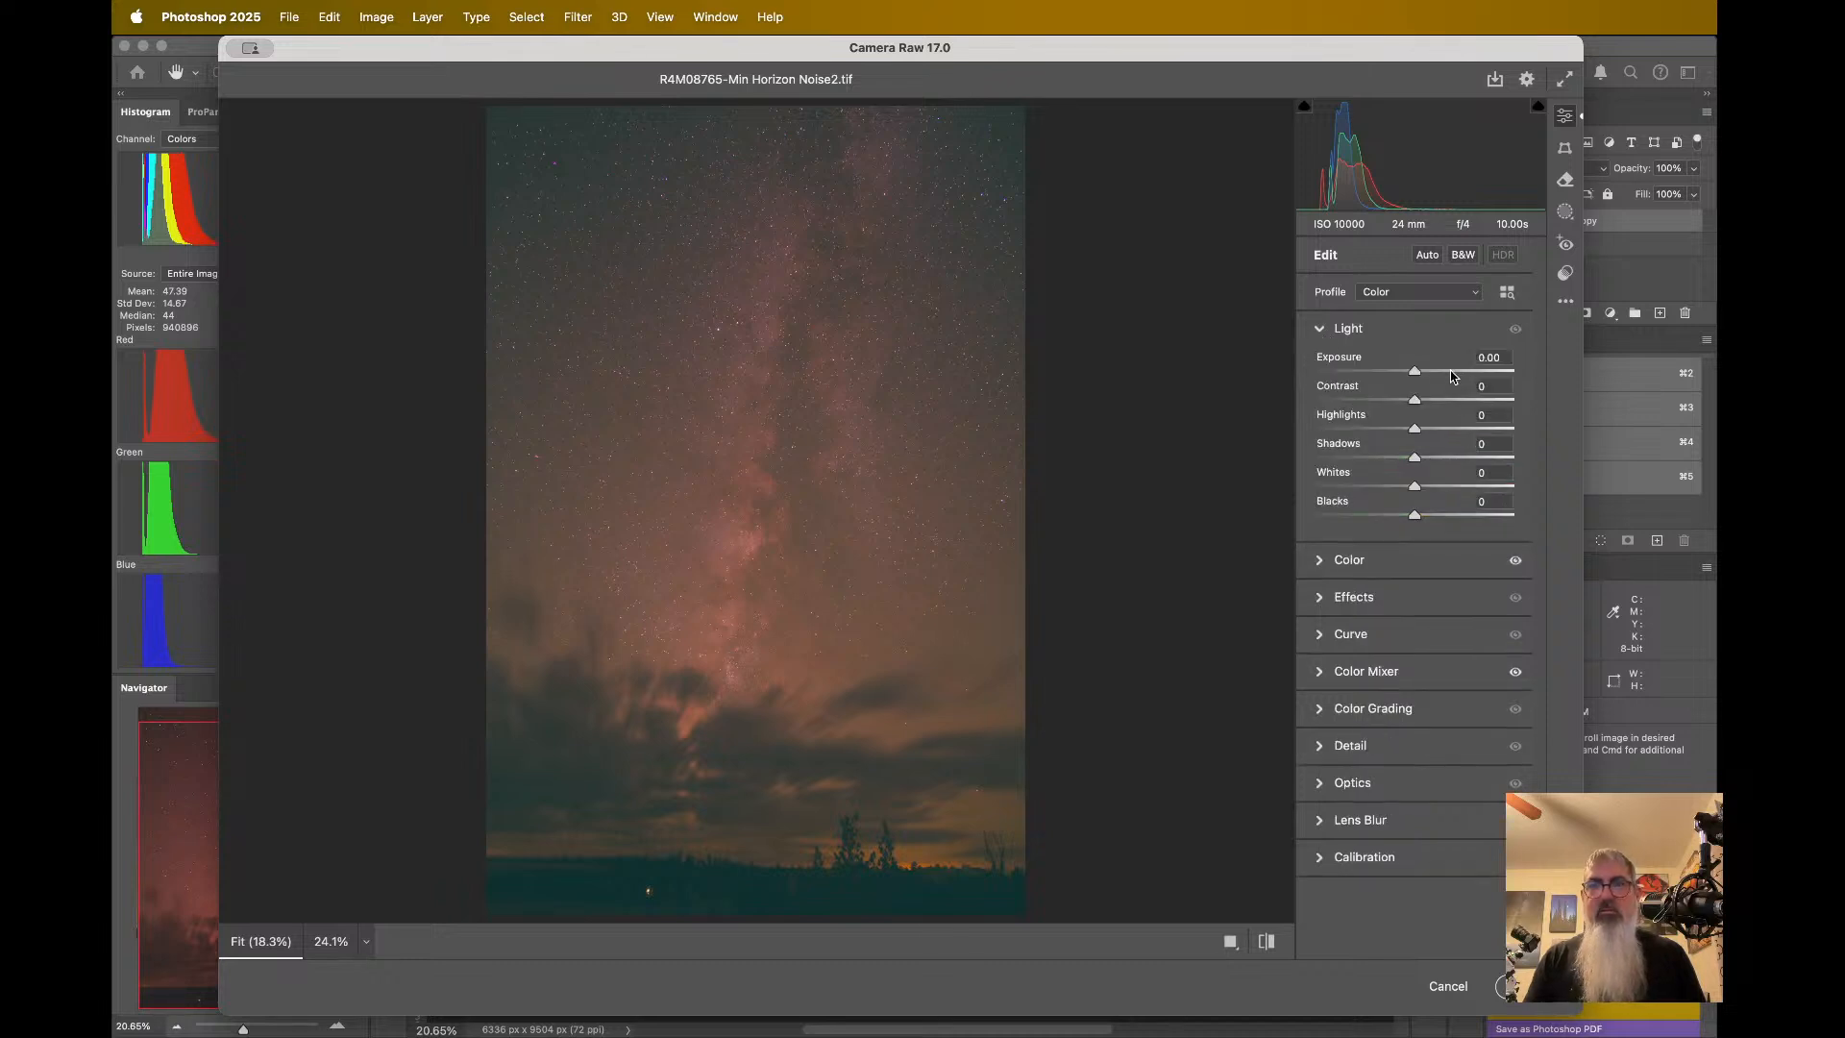
pyautogui.moveTo(1414, 380); pyautogui.dragTo(1429, 379)
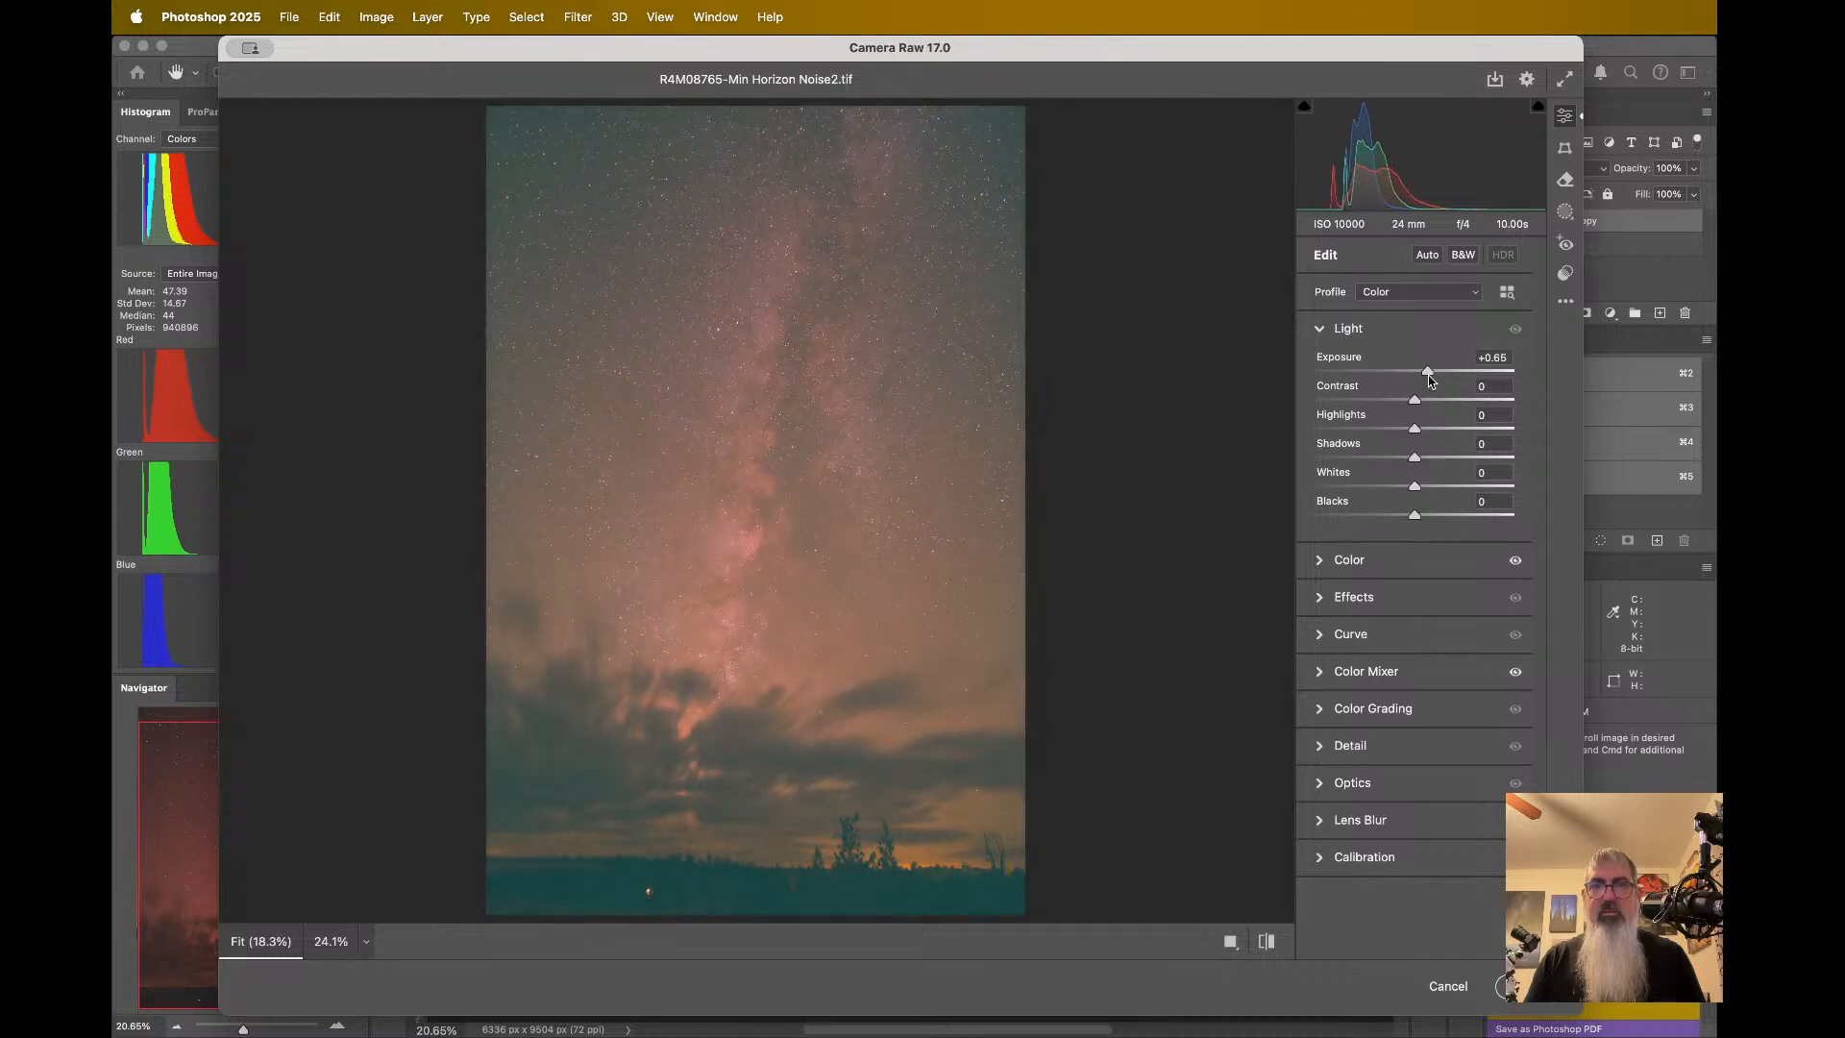
pyautogui.click(825, 892)
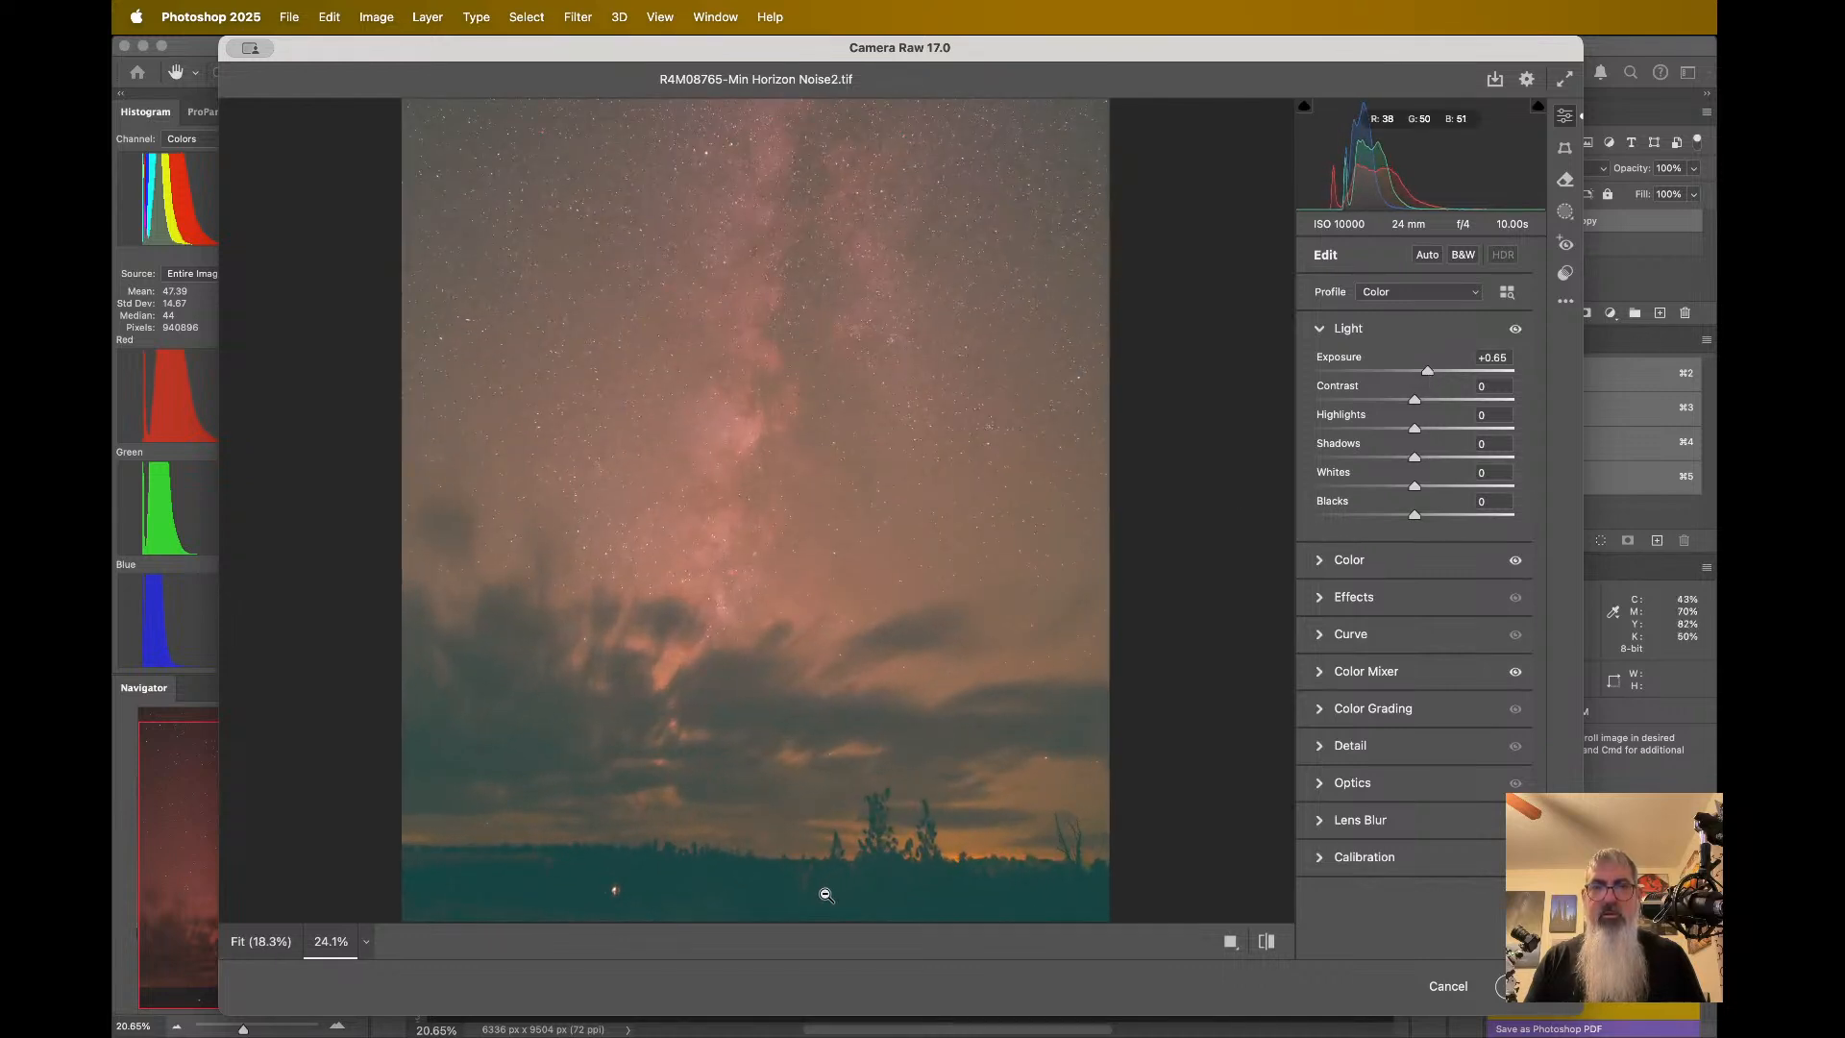
pyautogui.click(825, 893)
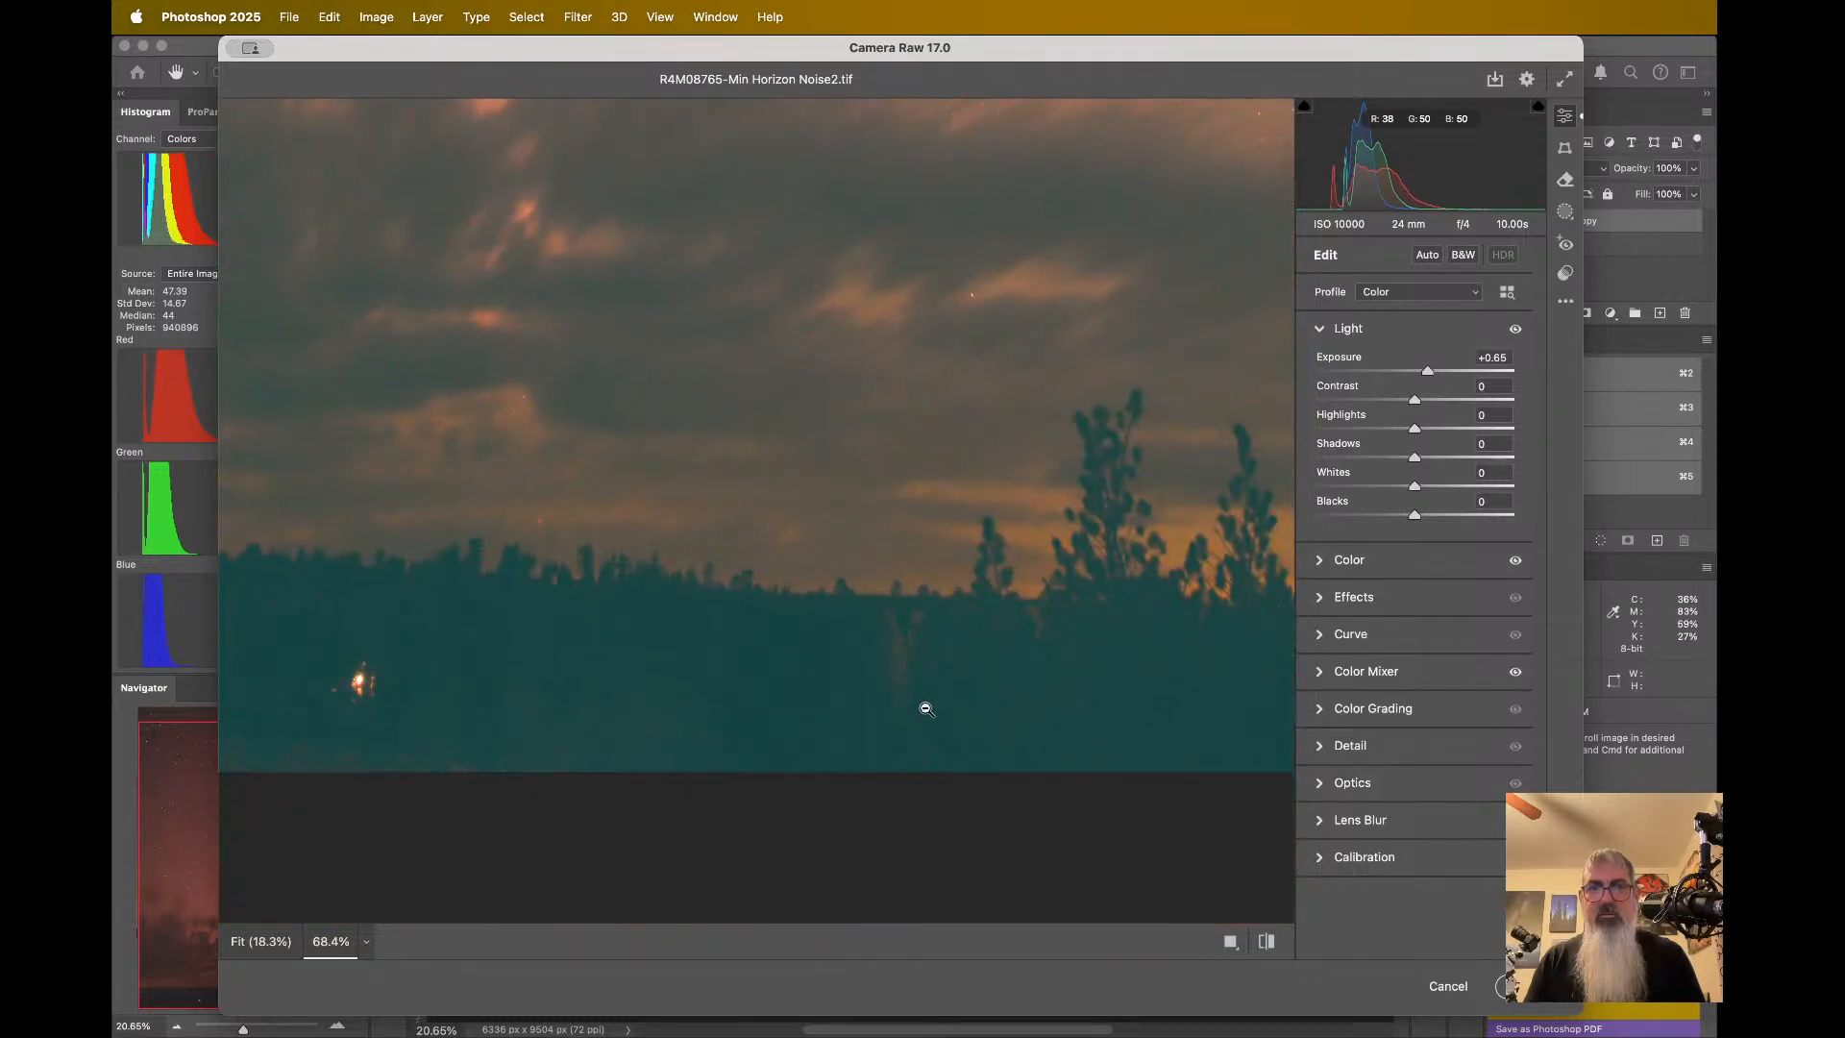
pyautogui.press('super+0')
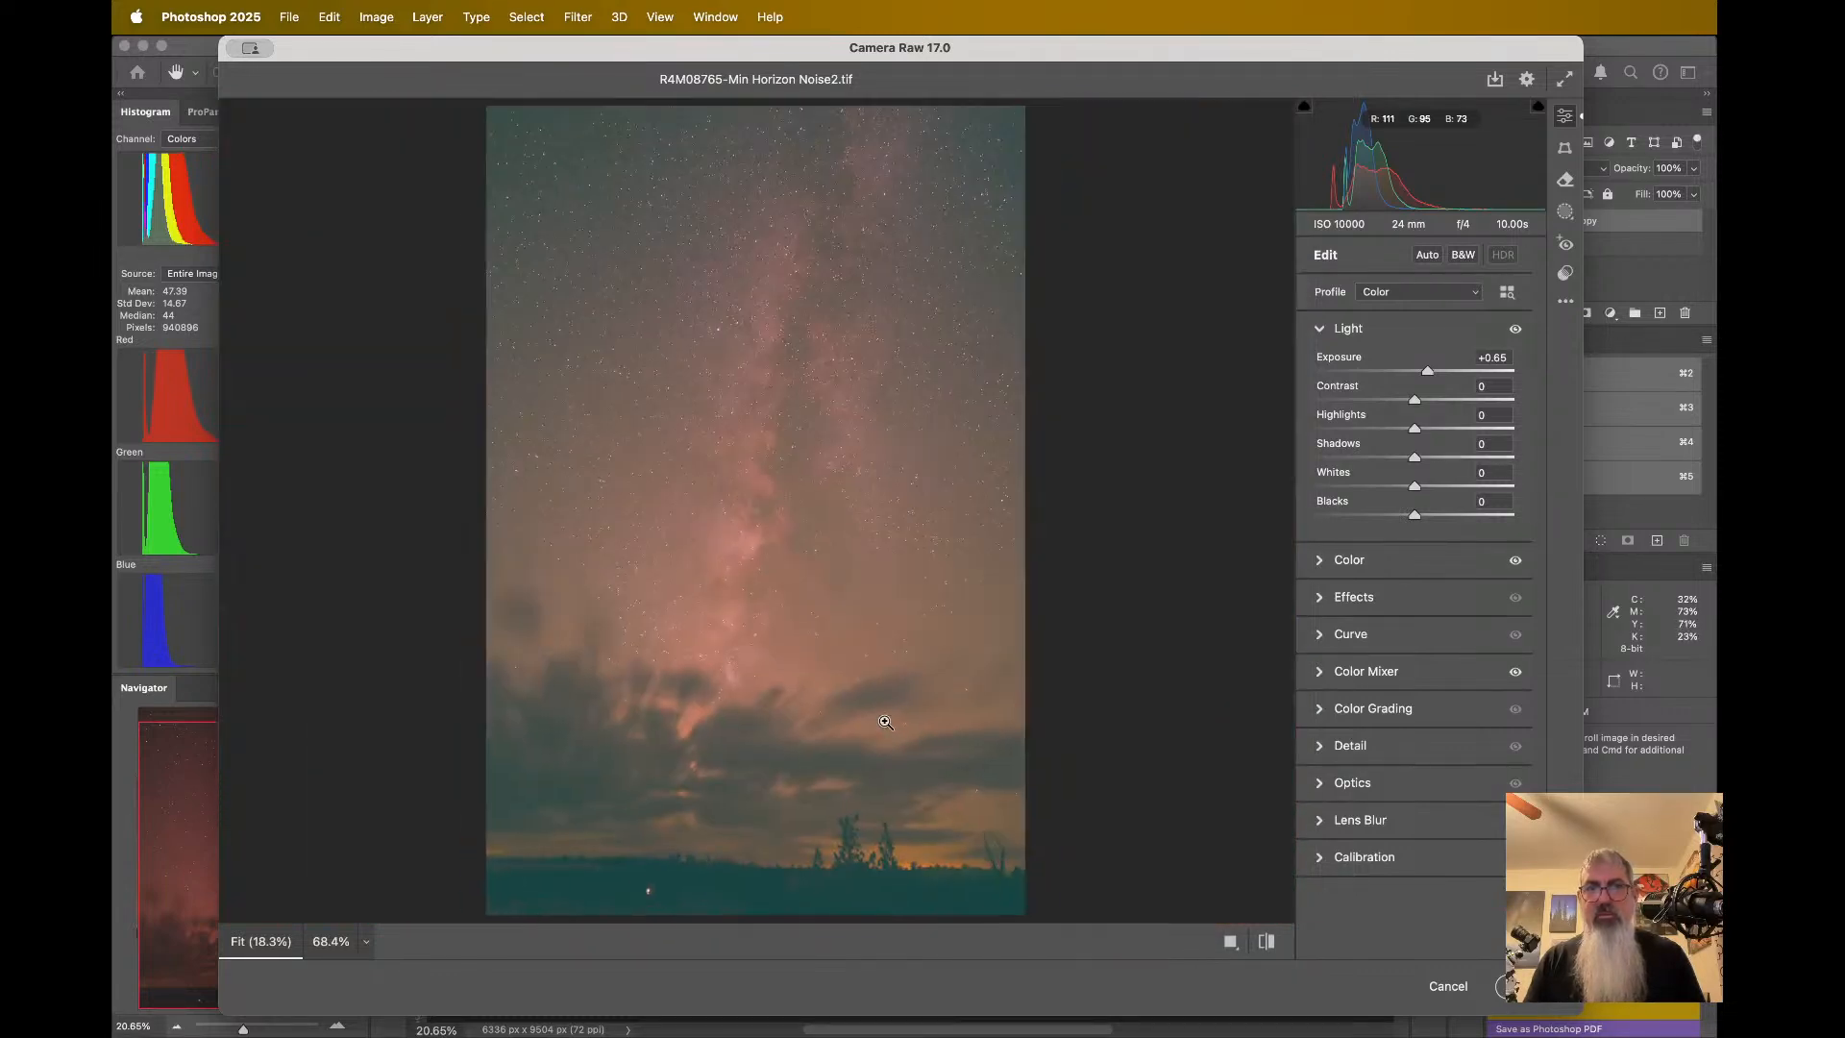
pyautogui.doubleClick(1428, 372)
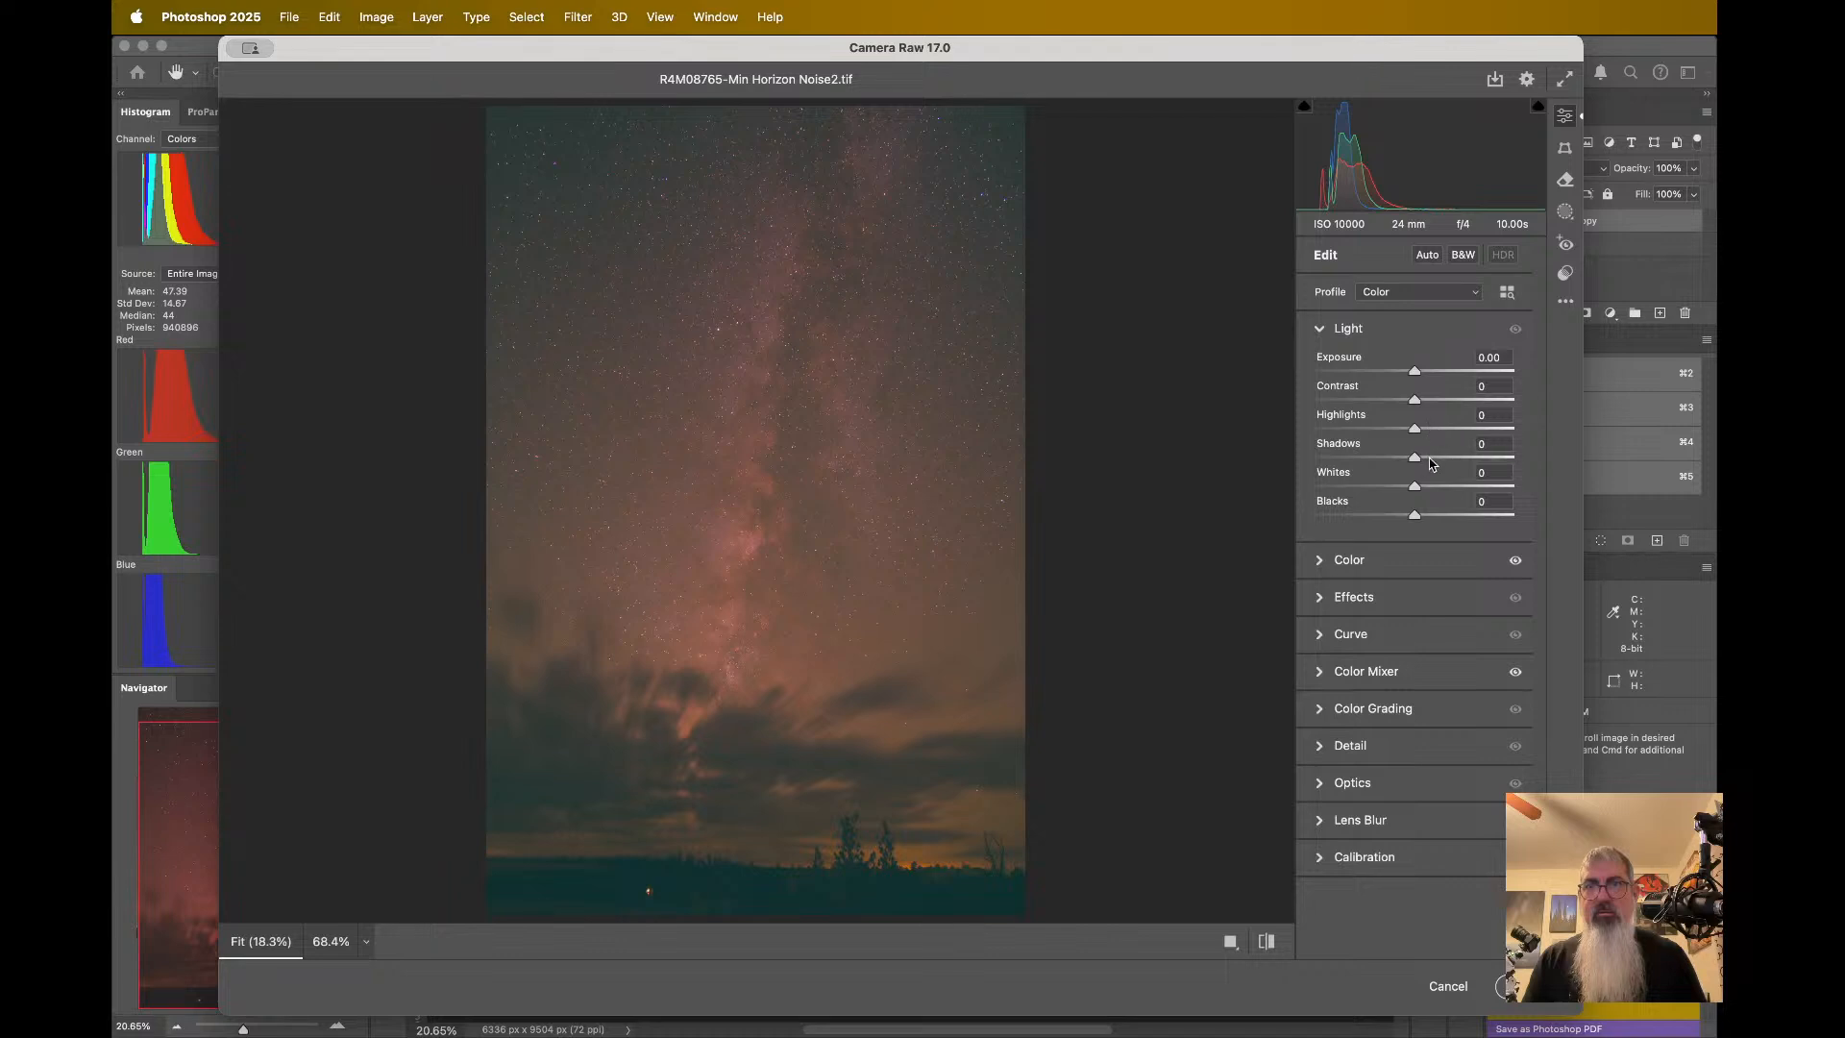
# - Set Contrast to +37 and shape a gentle S-curve with a raised highlight point and a shadow point at Input 53, Output 48
pyautogui.moveTo(1416, 404); pyautogui.dragTo(1451, 411)
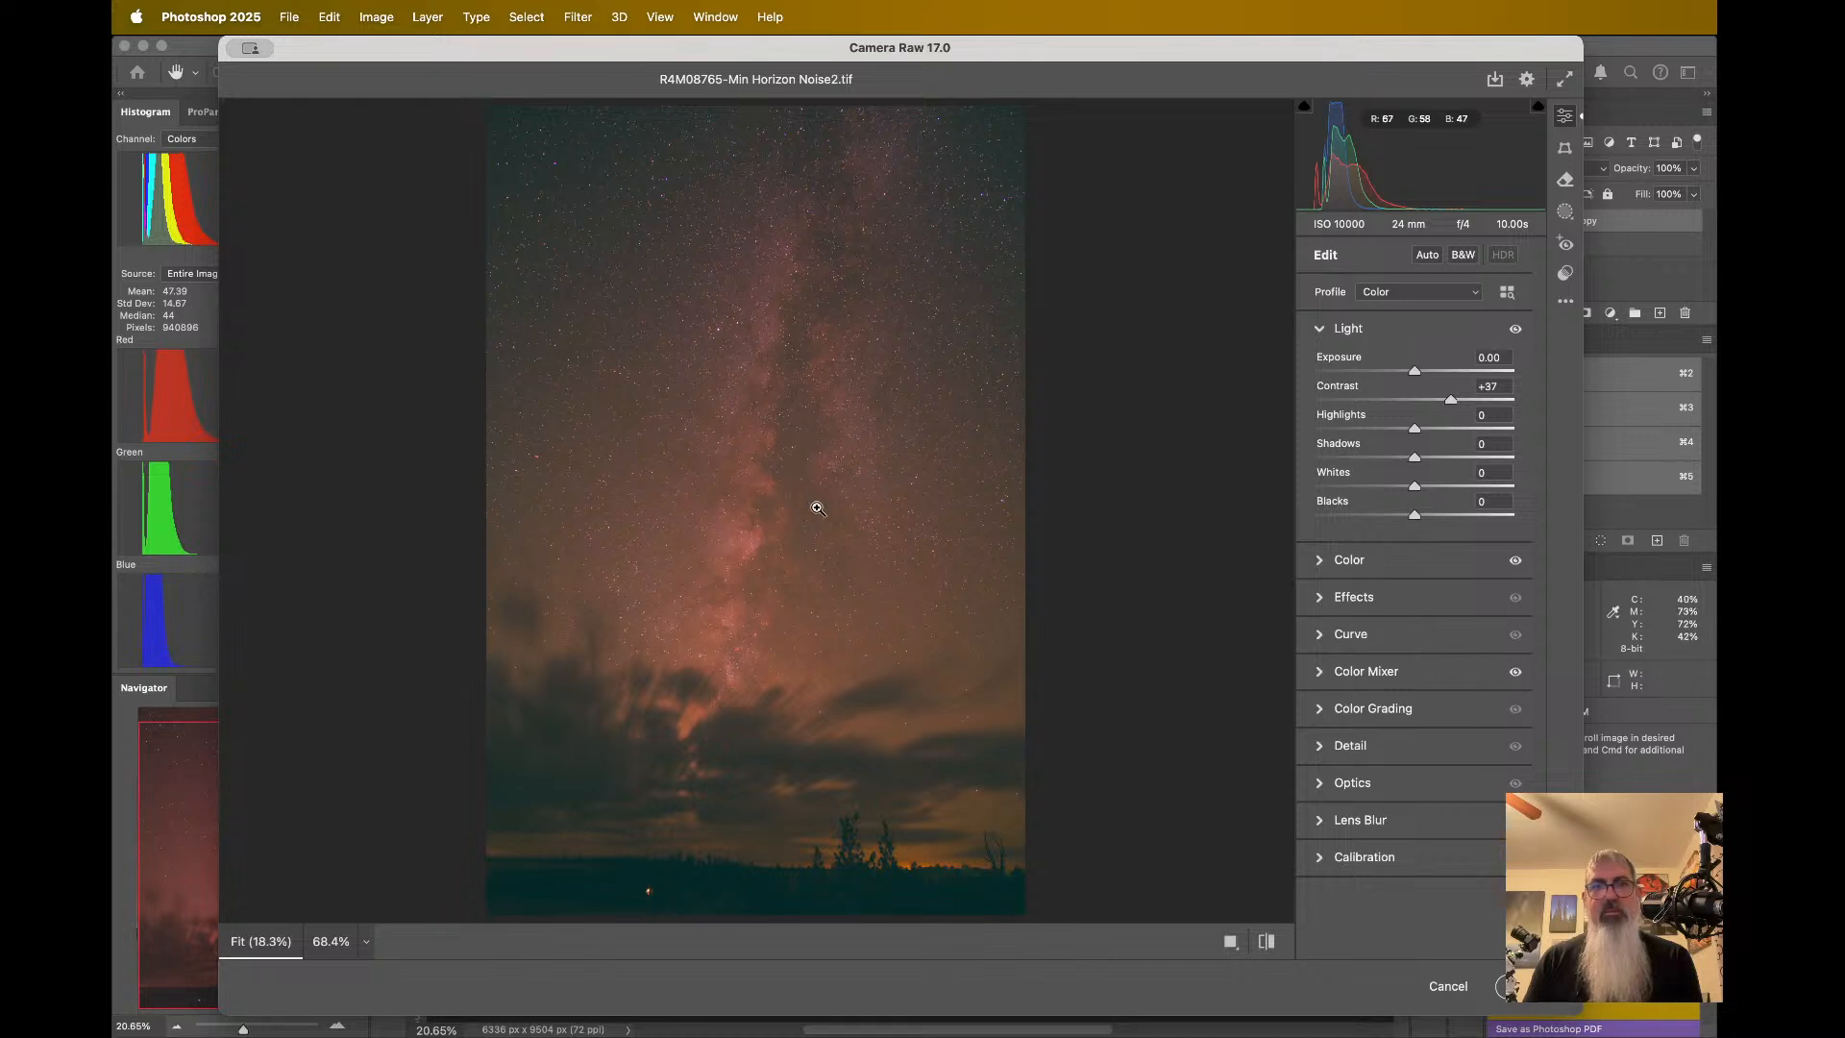
pyautogui.click(1386, 635)
pyautogui.moveTo(1469, 557); pyautogui.dragTo(1463, 540)
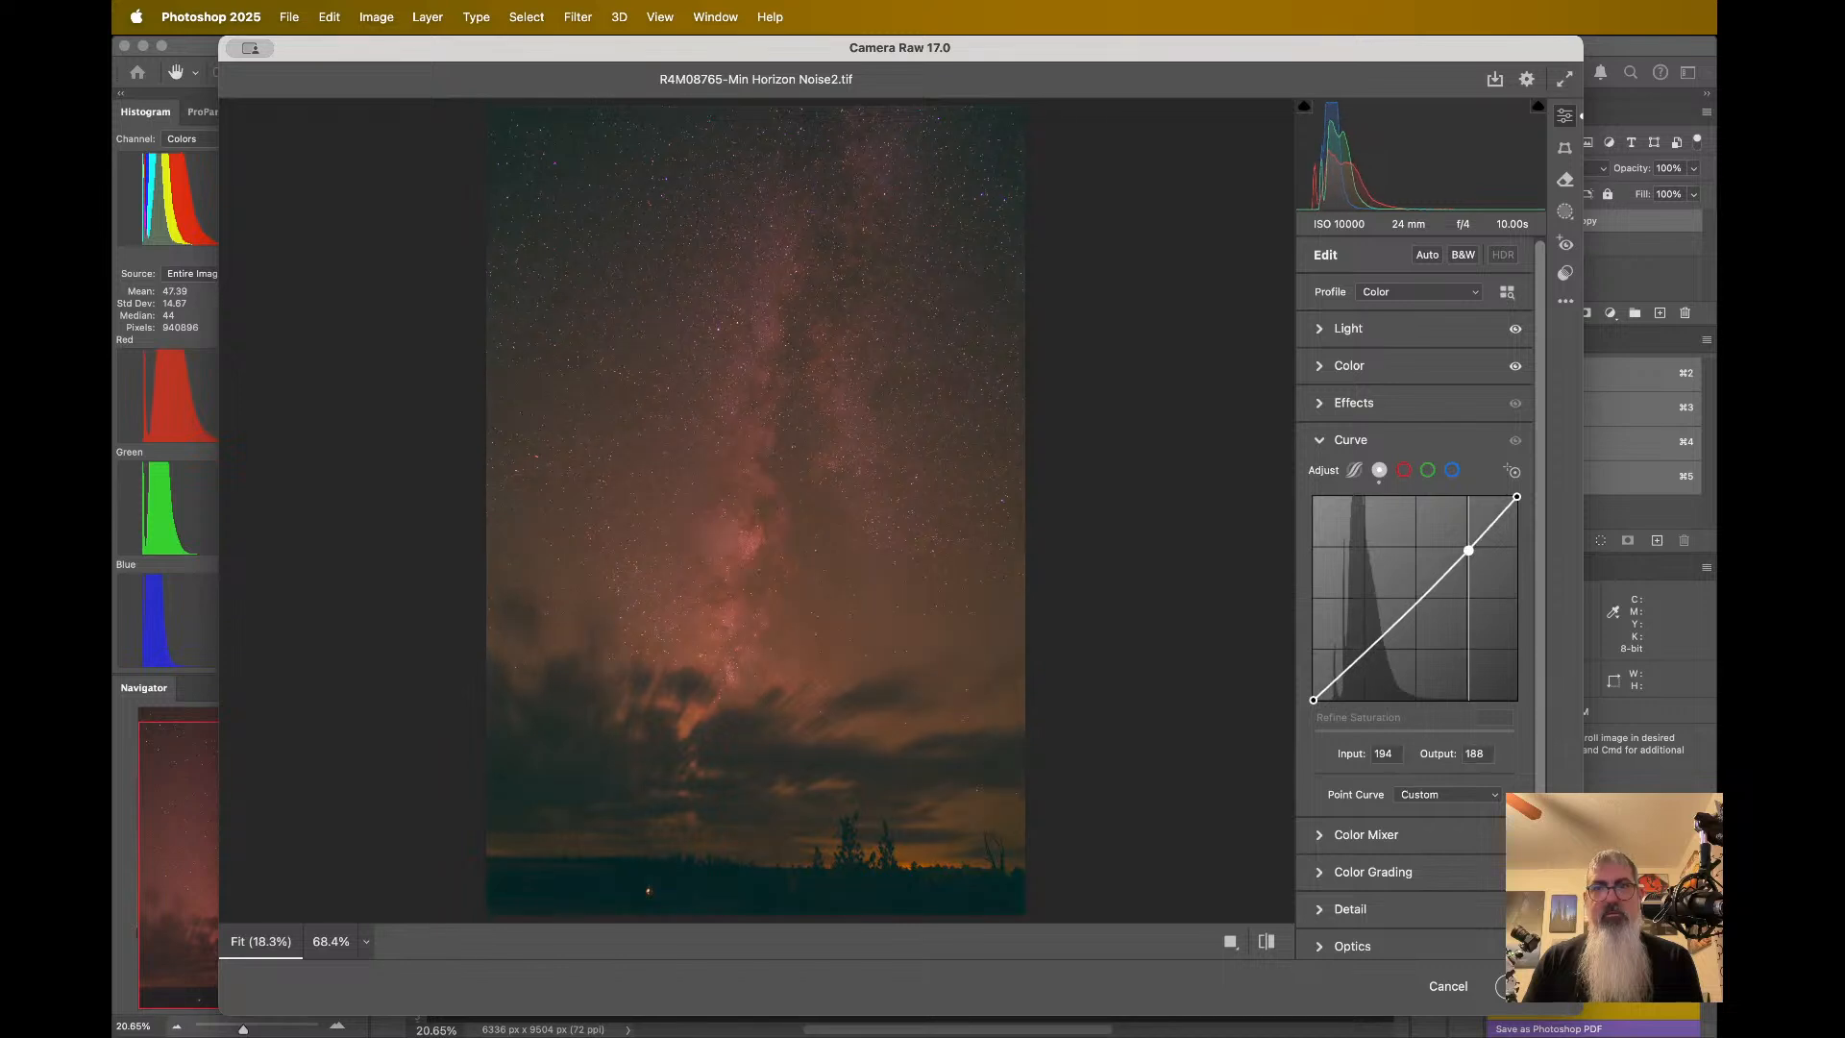
pyautogui.moveTo(1348, 663); pyautogui.dragTo(1355, 661)
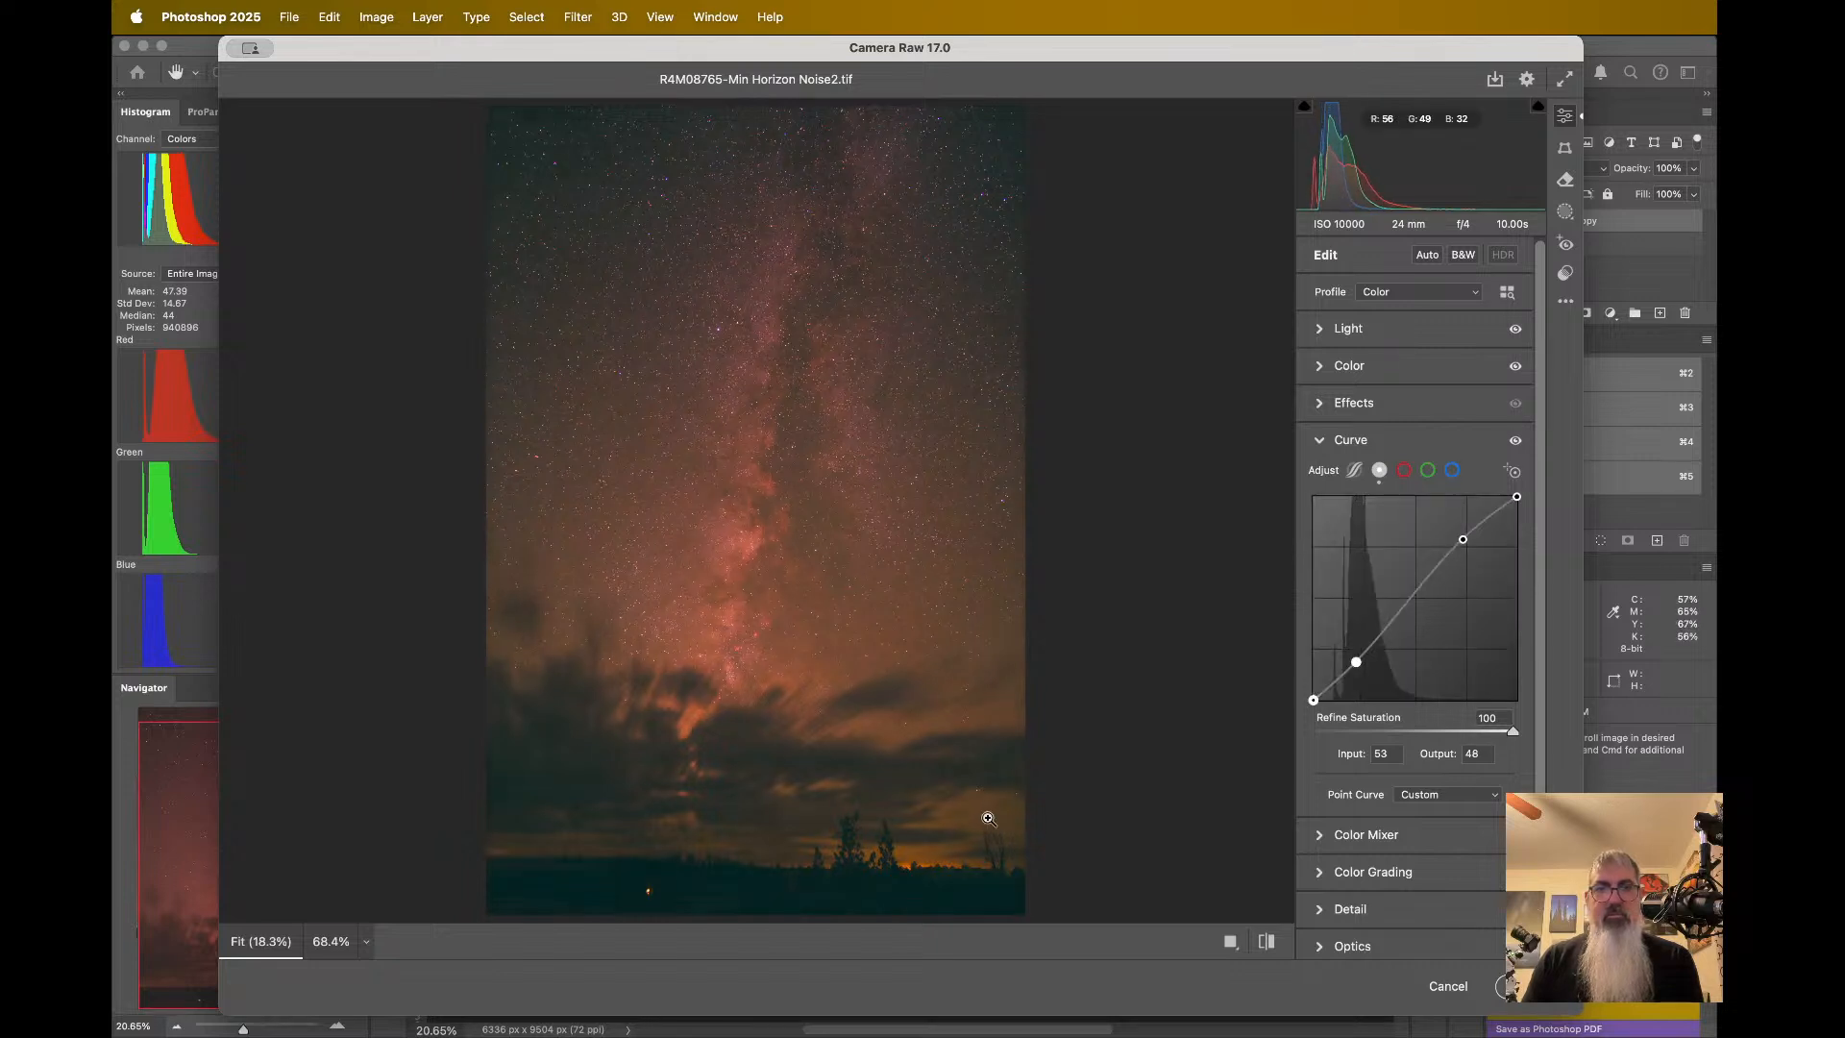
pyautogui.click(822, 795)
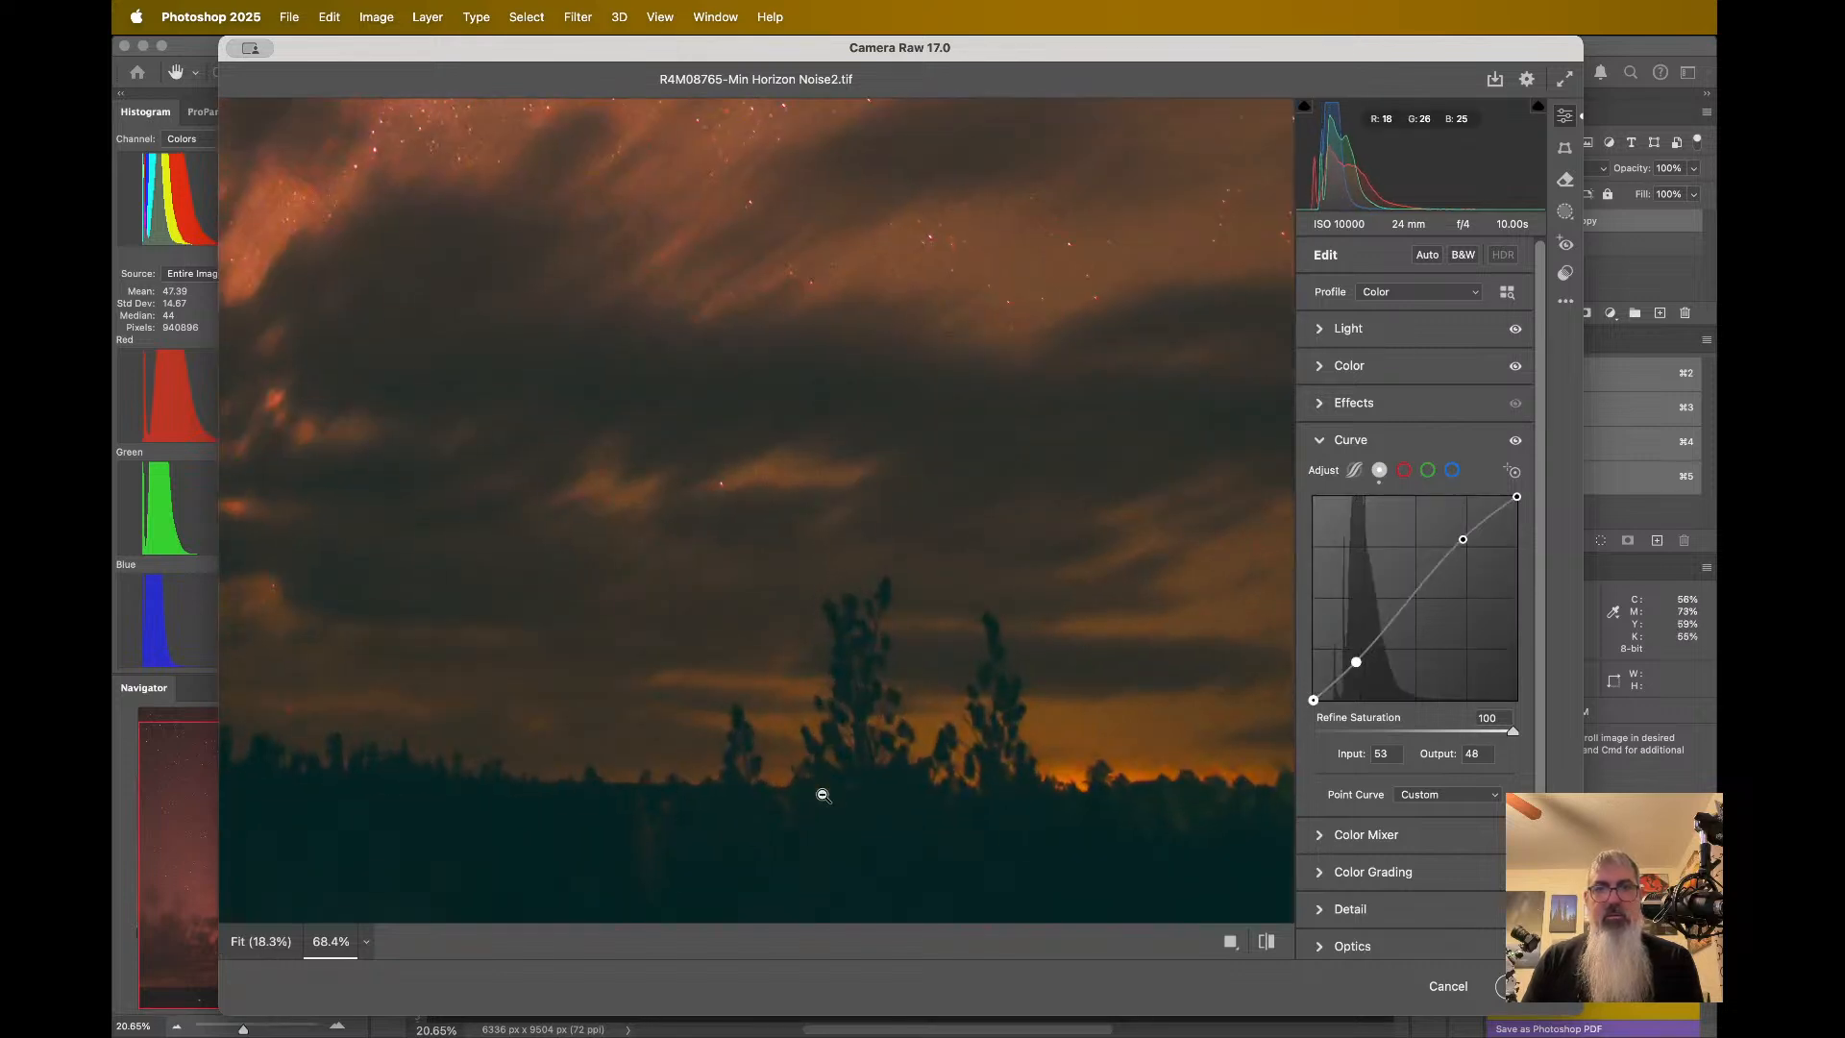
pyautogui.click(869, 415)
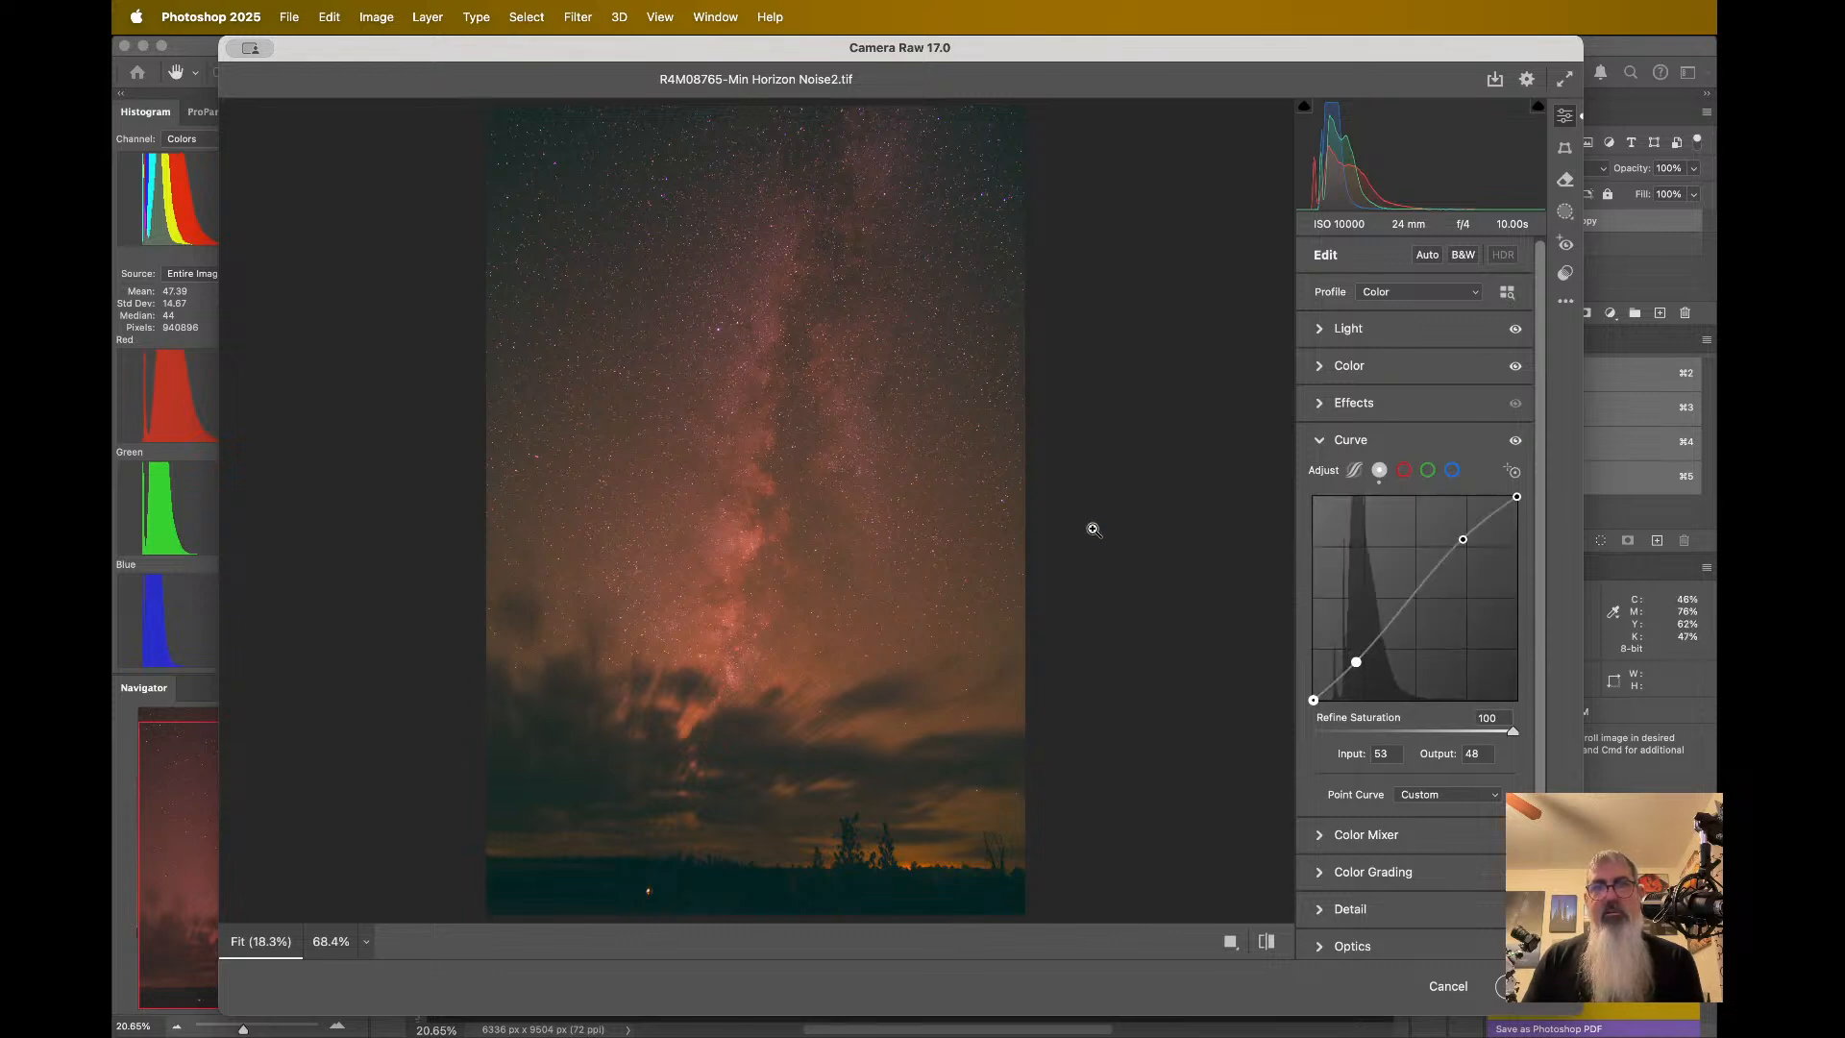
# - Lighten the image corners by setting the Optics Vignette correction to +8
pyautogui.scroll(-3, 1406, 676)
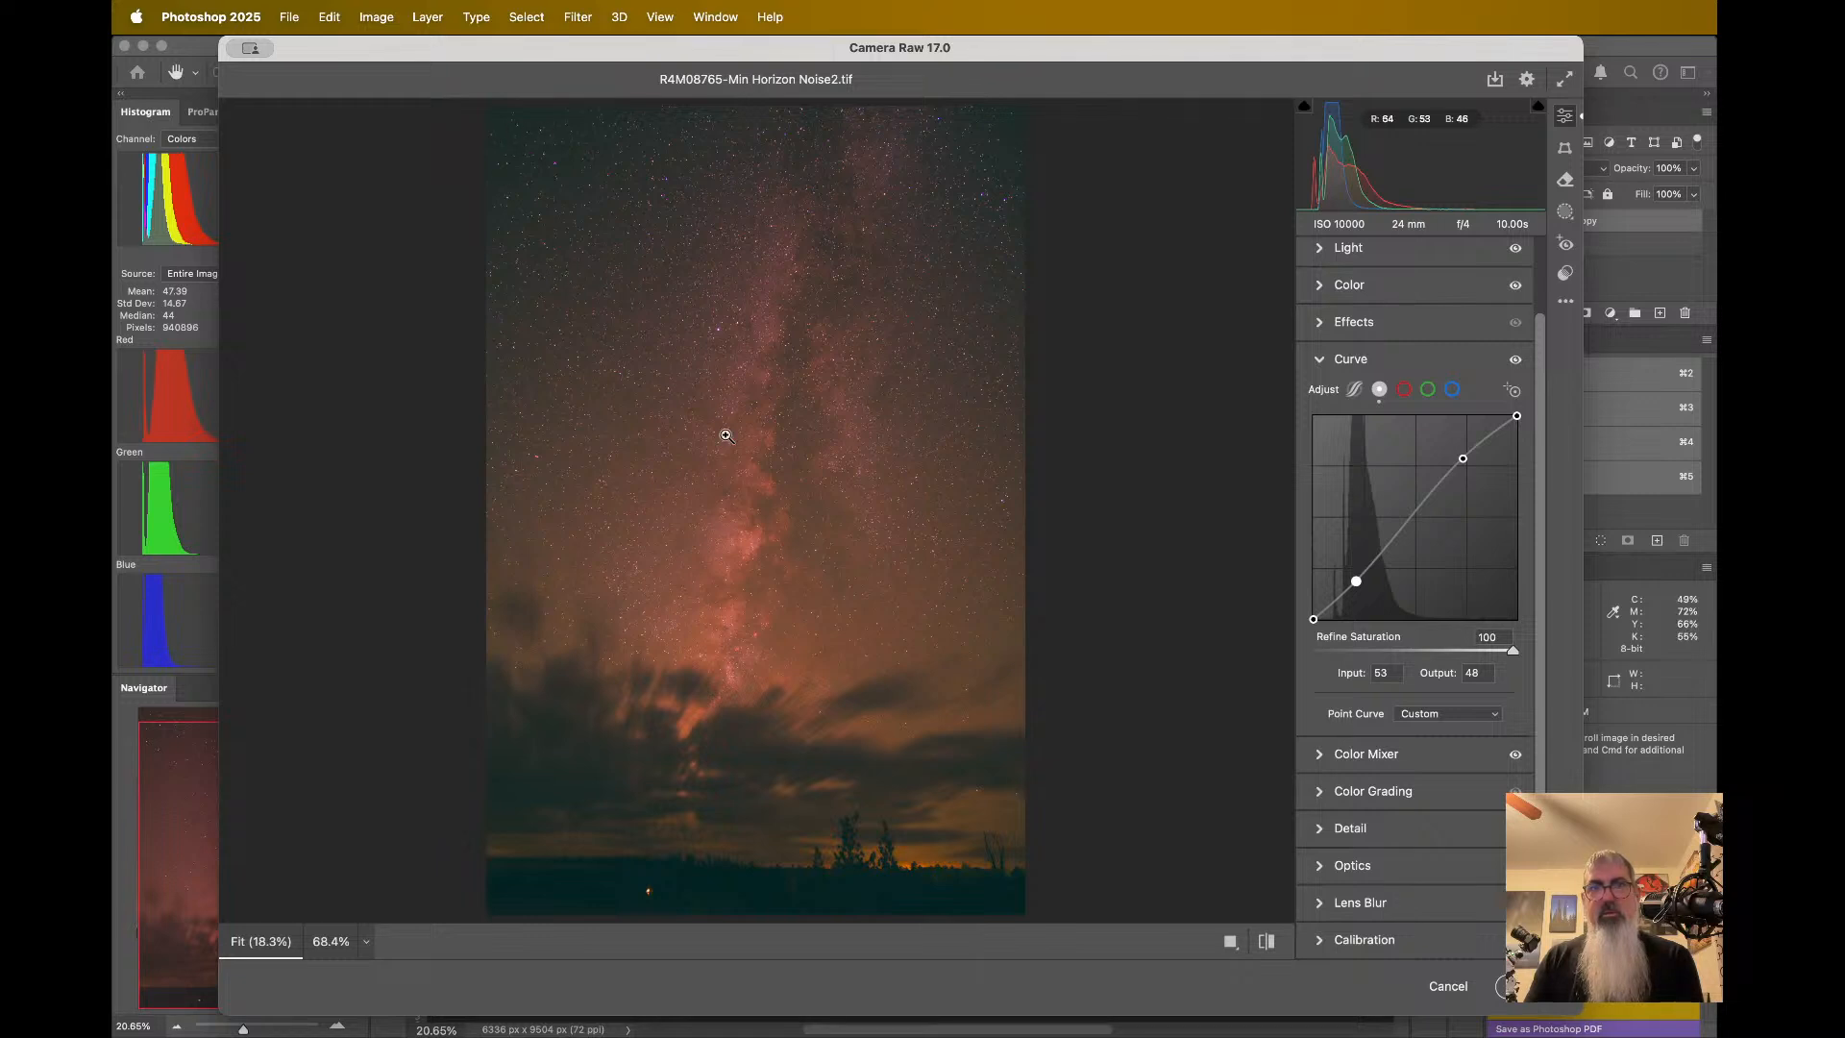
pyautogui.click(1392, 872)
pyautogui.moveTo(1418, 590)
pyautogui.mouseDown()
pyautogui.moveTo(1480, 590)
pyautogui.moveTo(1433, 590)
pyautogui.mouseUp()
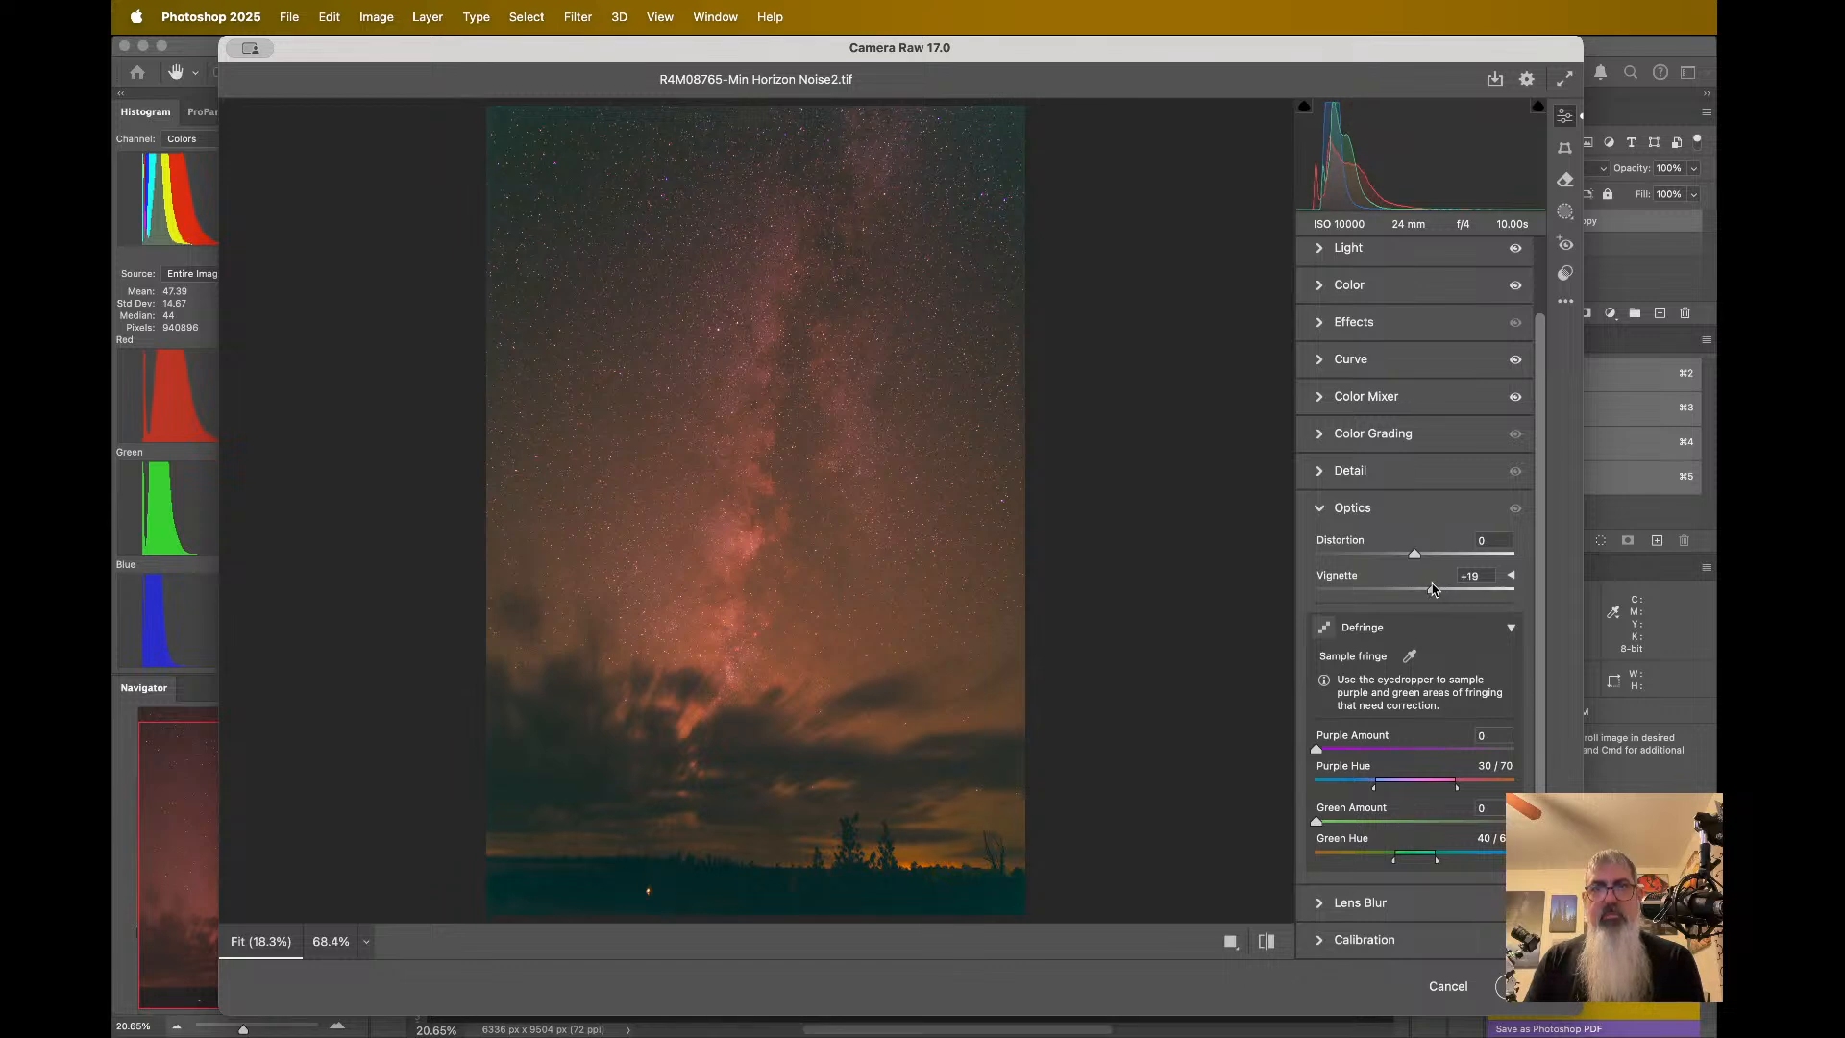
pyautogui.moveTo(1449, 591); pyautogui.dragTo(1432, 591)
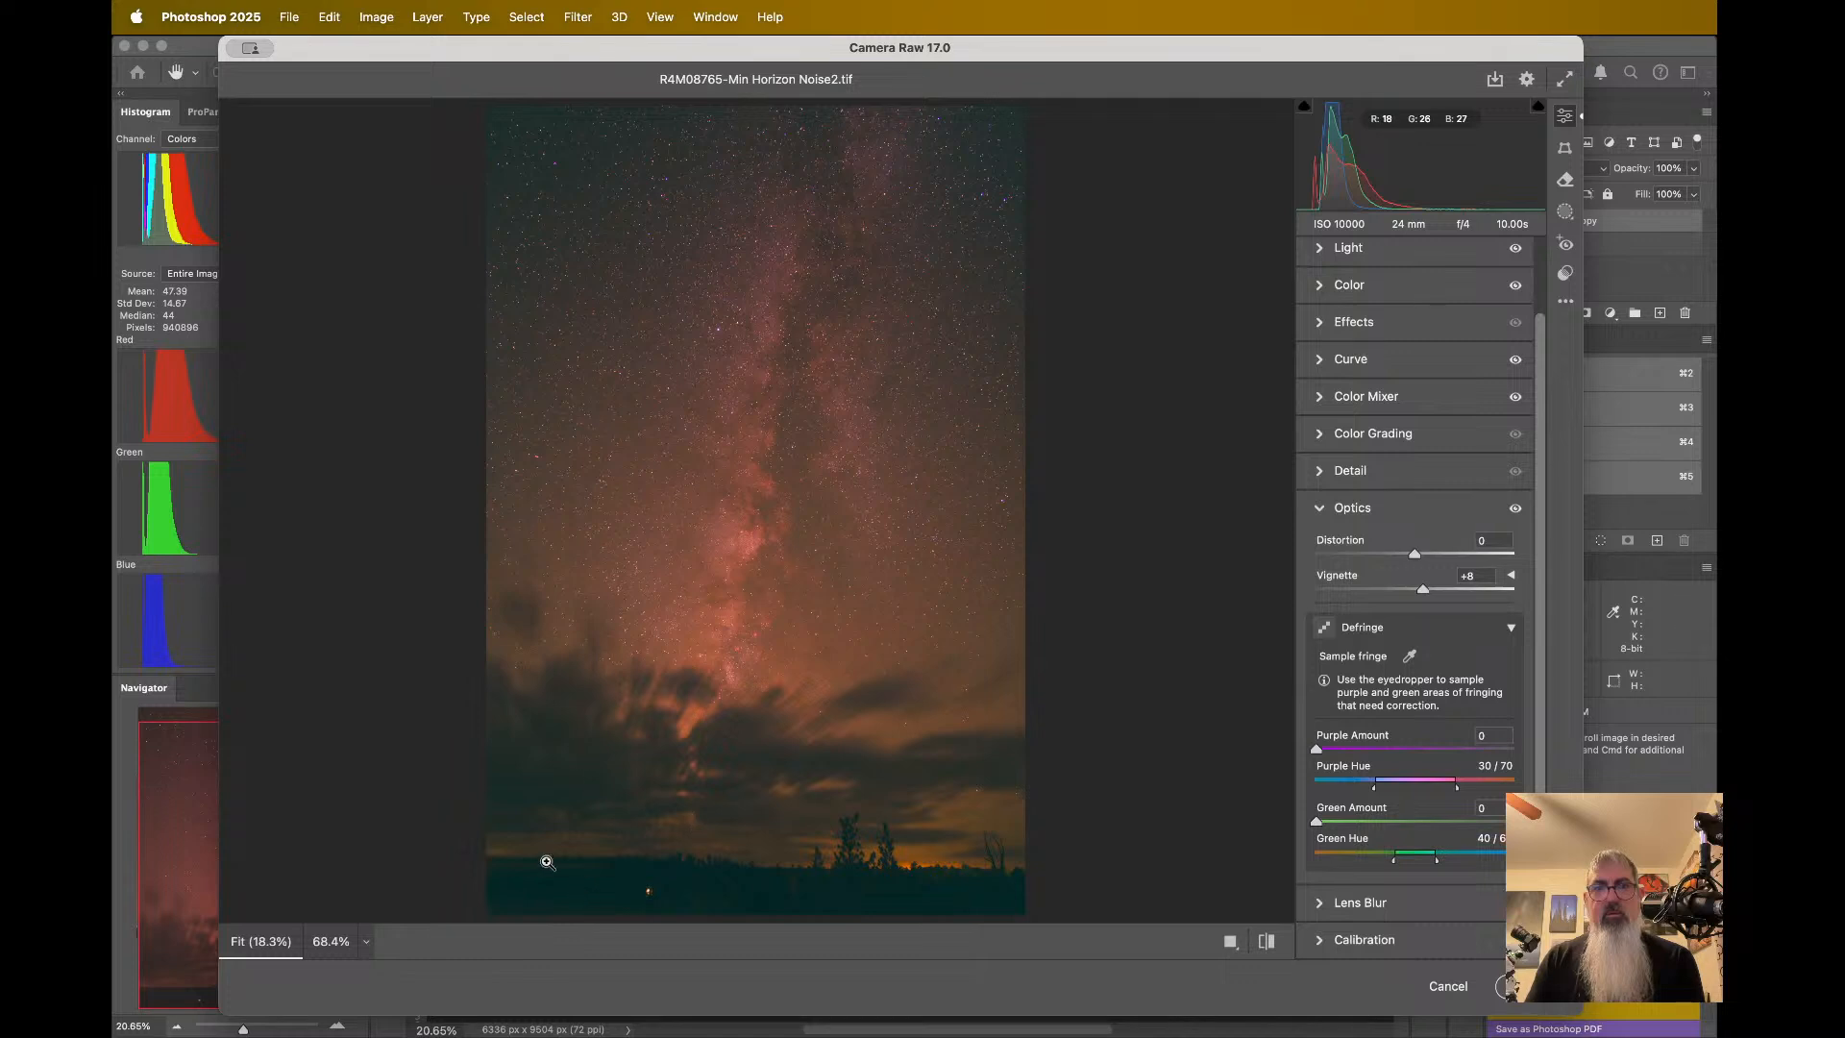
# - Bring out sky detail with the Effects settings Clarity +28 and Texture +22
pyautogui.scroll(2, 1354, 352)
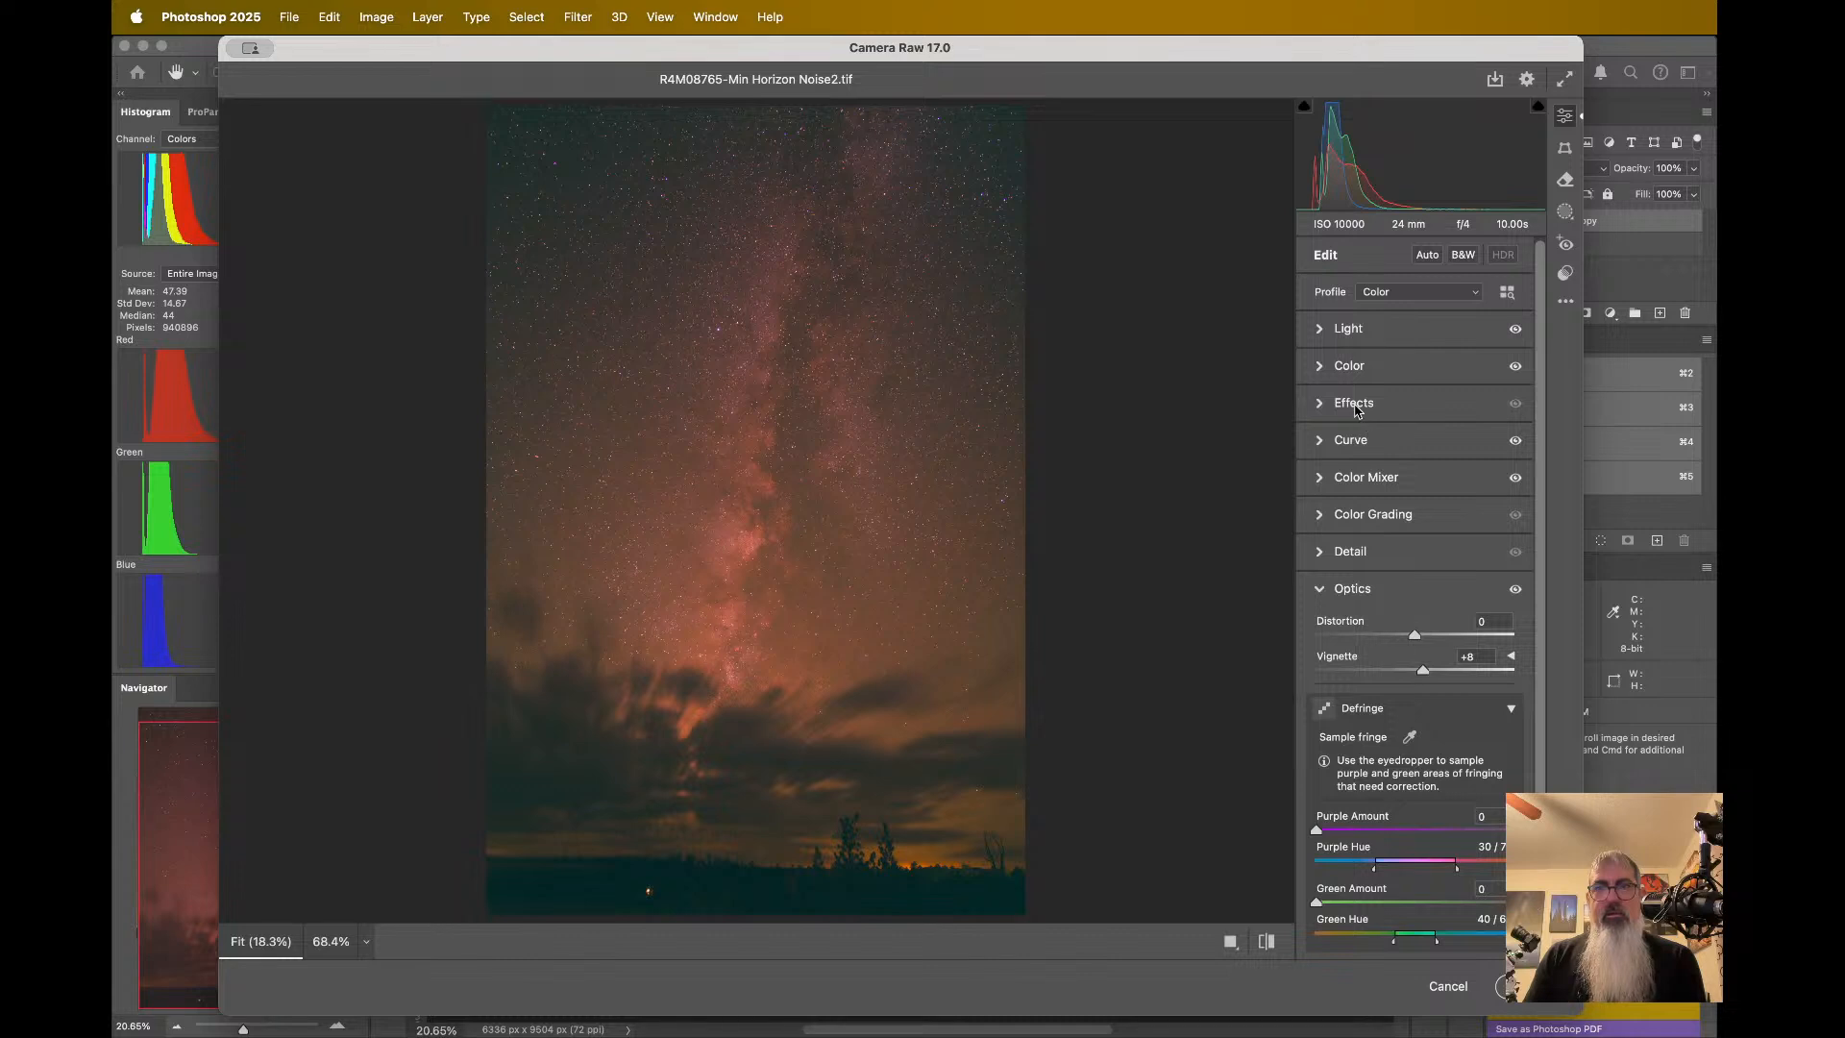
pyautogui.click(1356, 408)
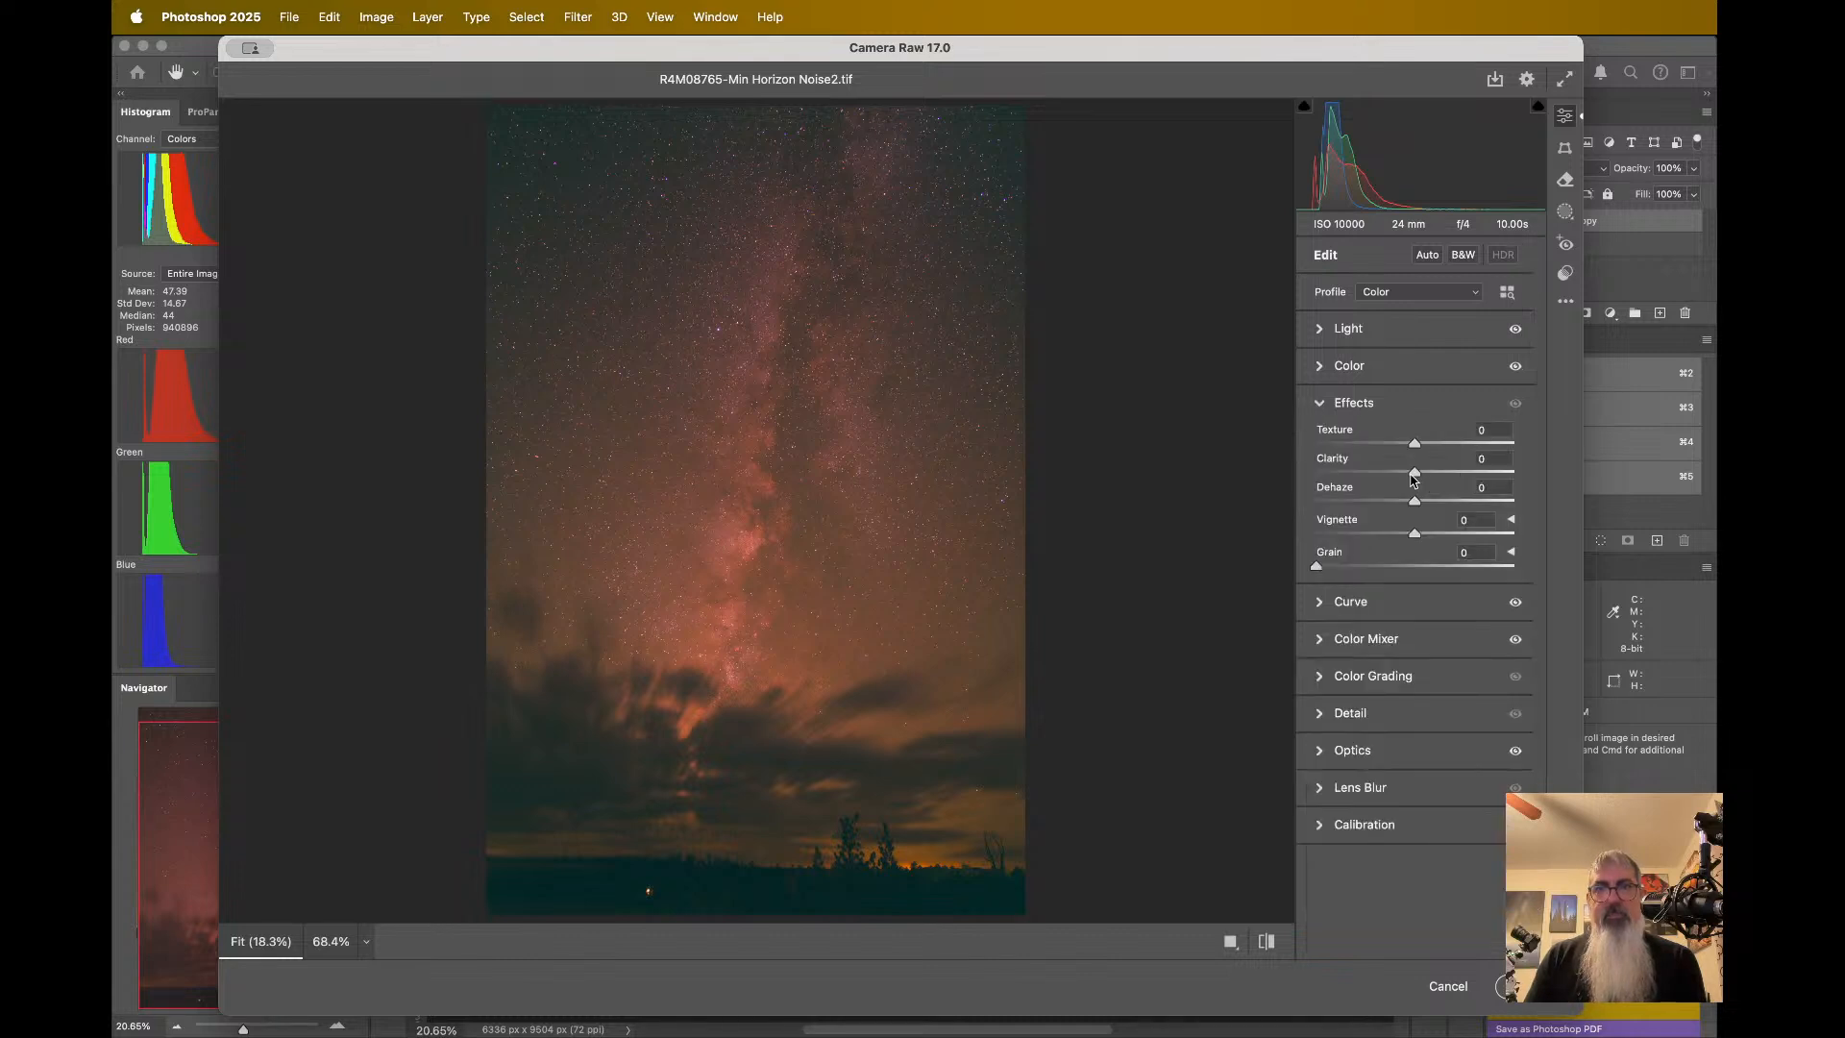
pyautogui.moveTo(1414, 477); pyautogui.dragTo(1443, 476)
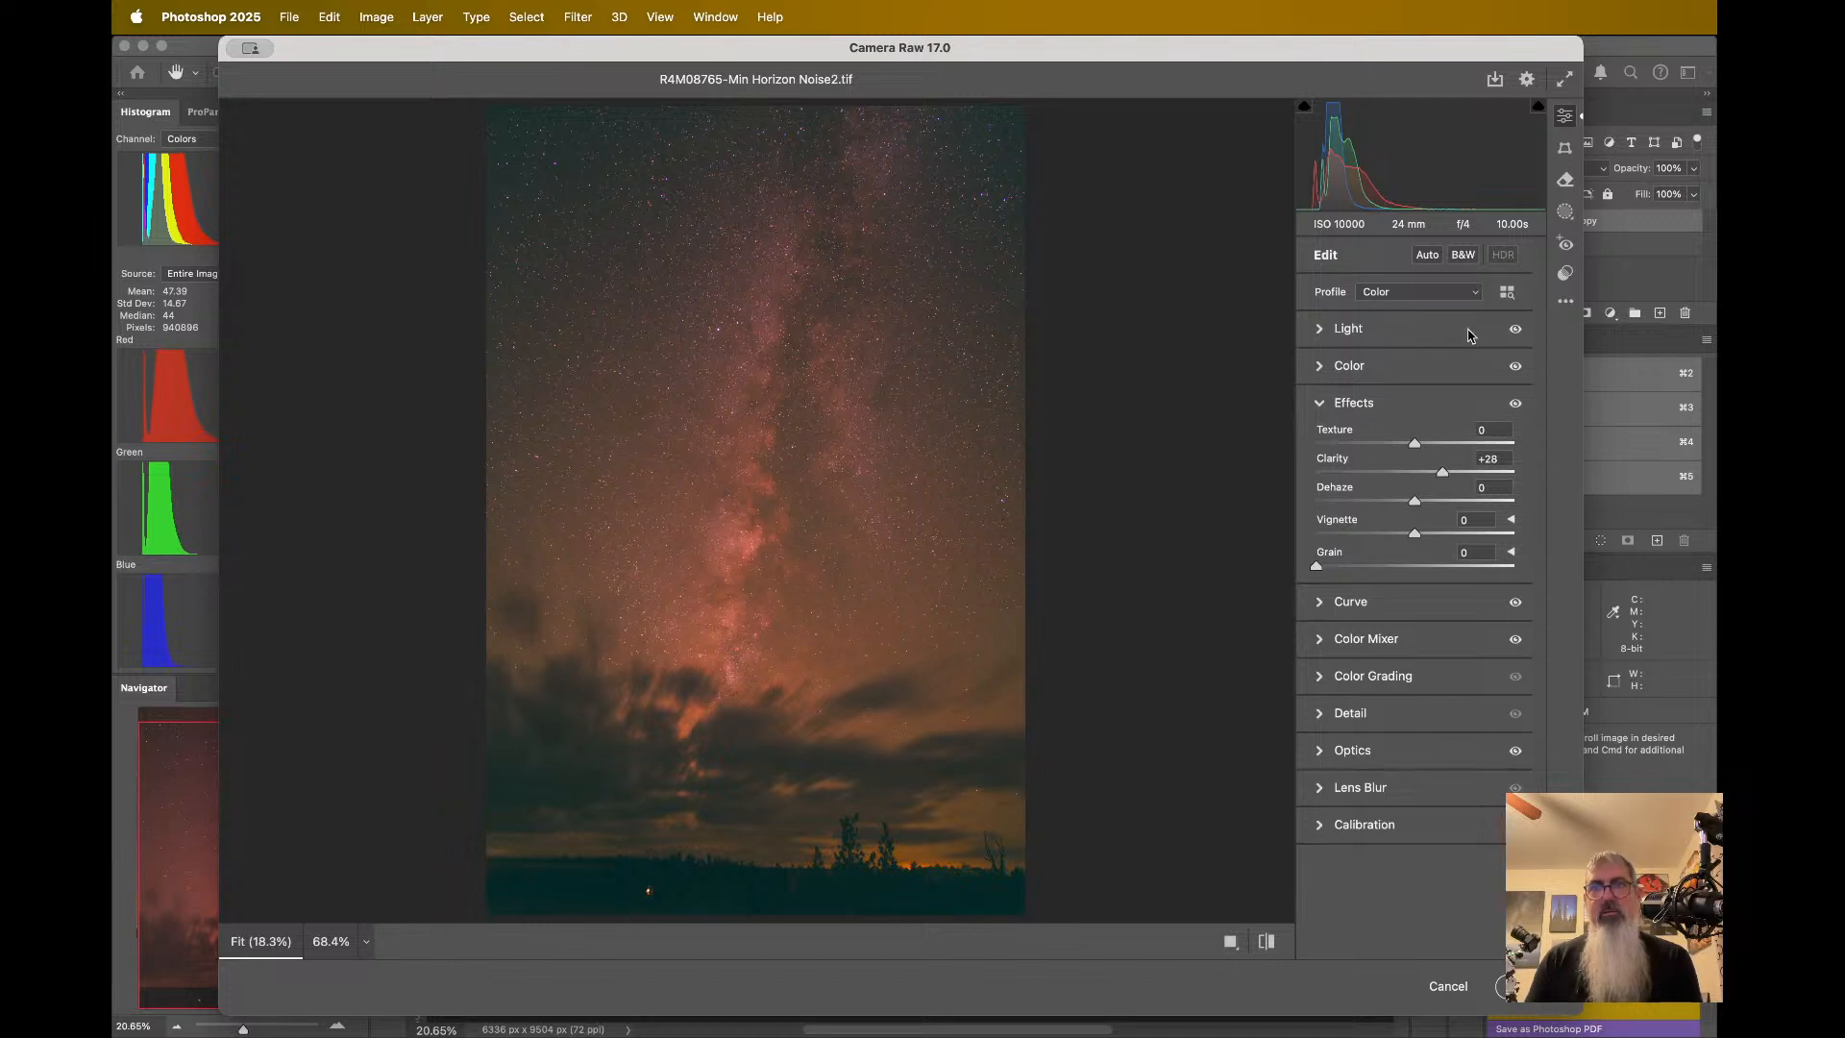
pyautogui.moveTo(1418, 448)
pyautogui.mouseDown()
pyautogui.moveTo(1433, 452)
pyautogui.moveTo(1335, 458)
pyautogui.moveTo(1432, 444)
pyautogui.mouseUp()
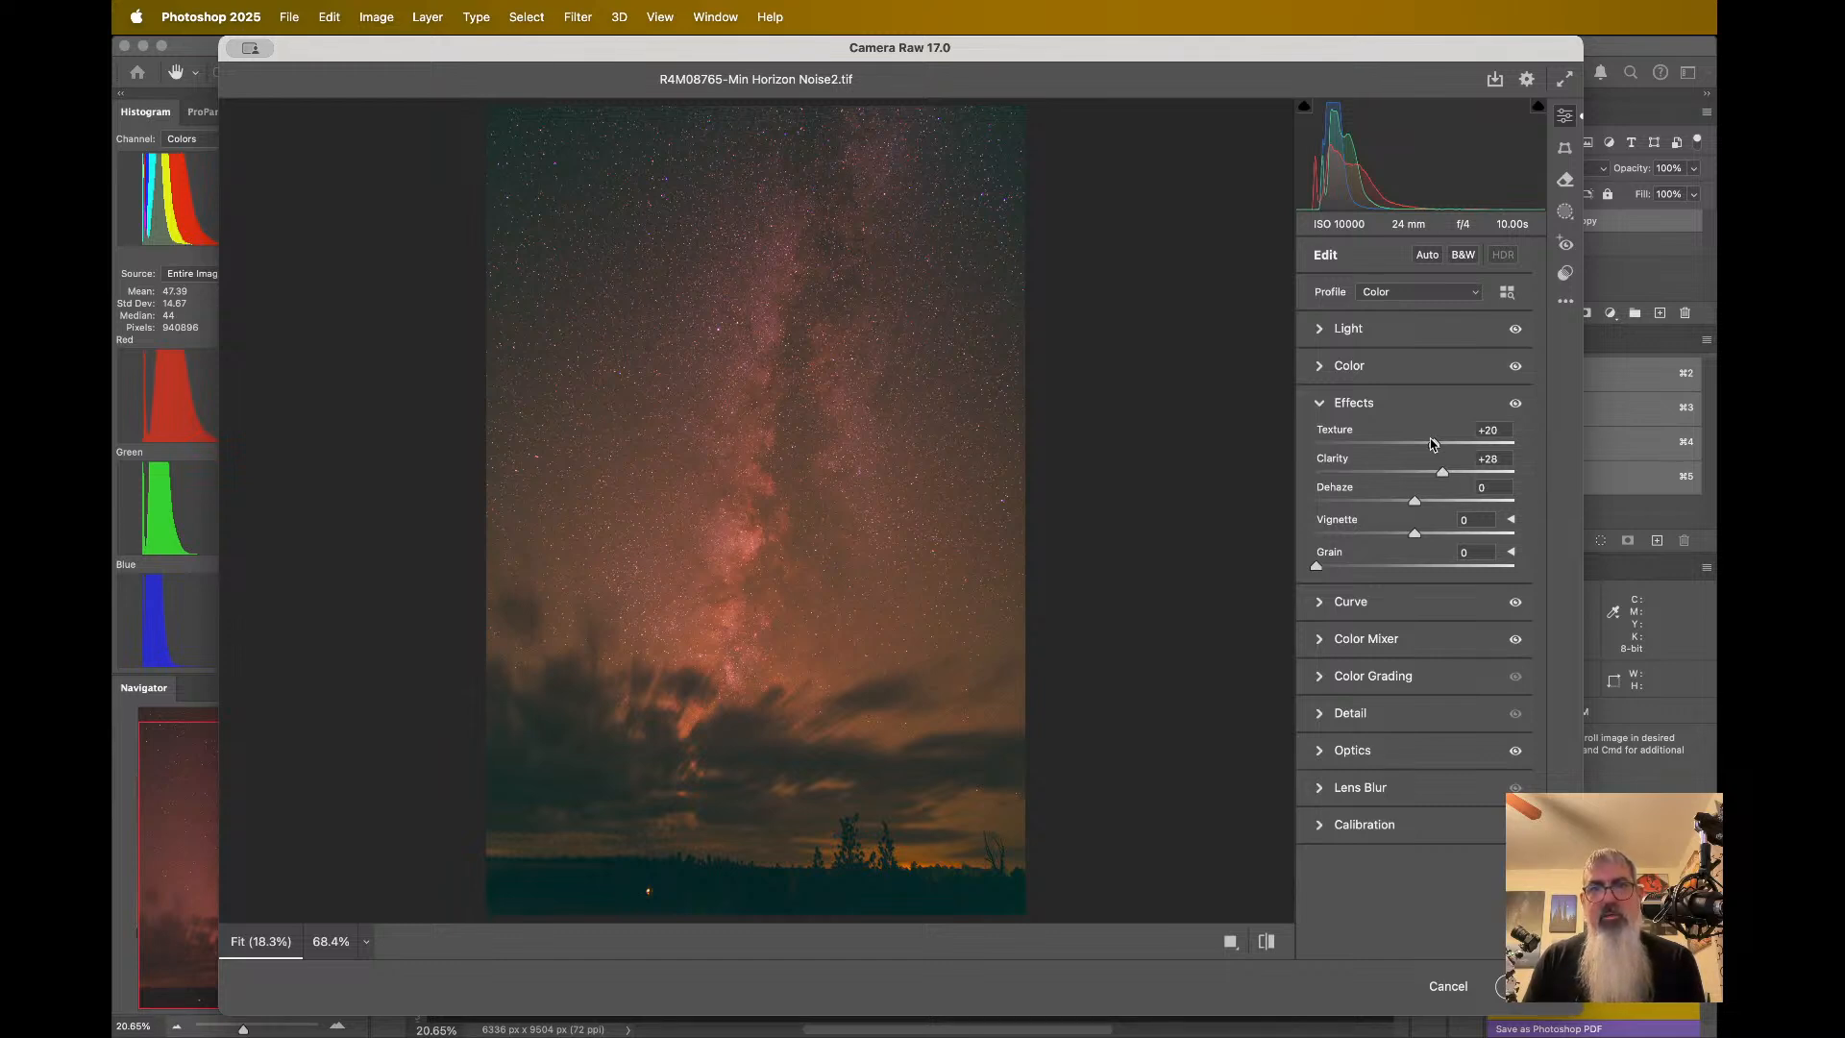
pyautogui.moveTo(1431, 443); pyautogui.dragTo(1435, 443)
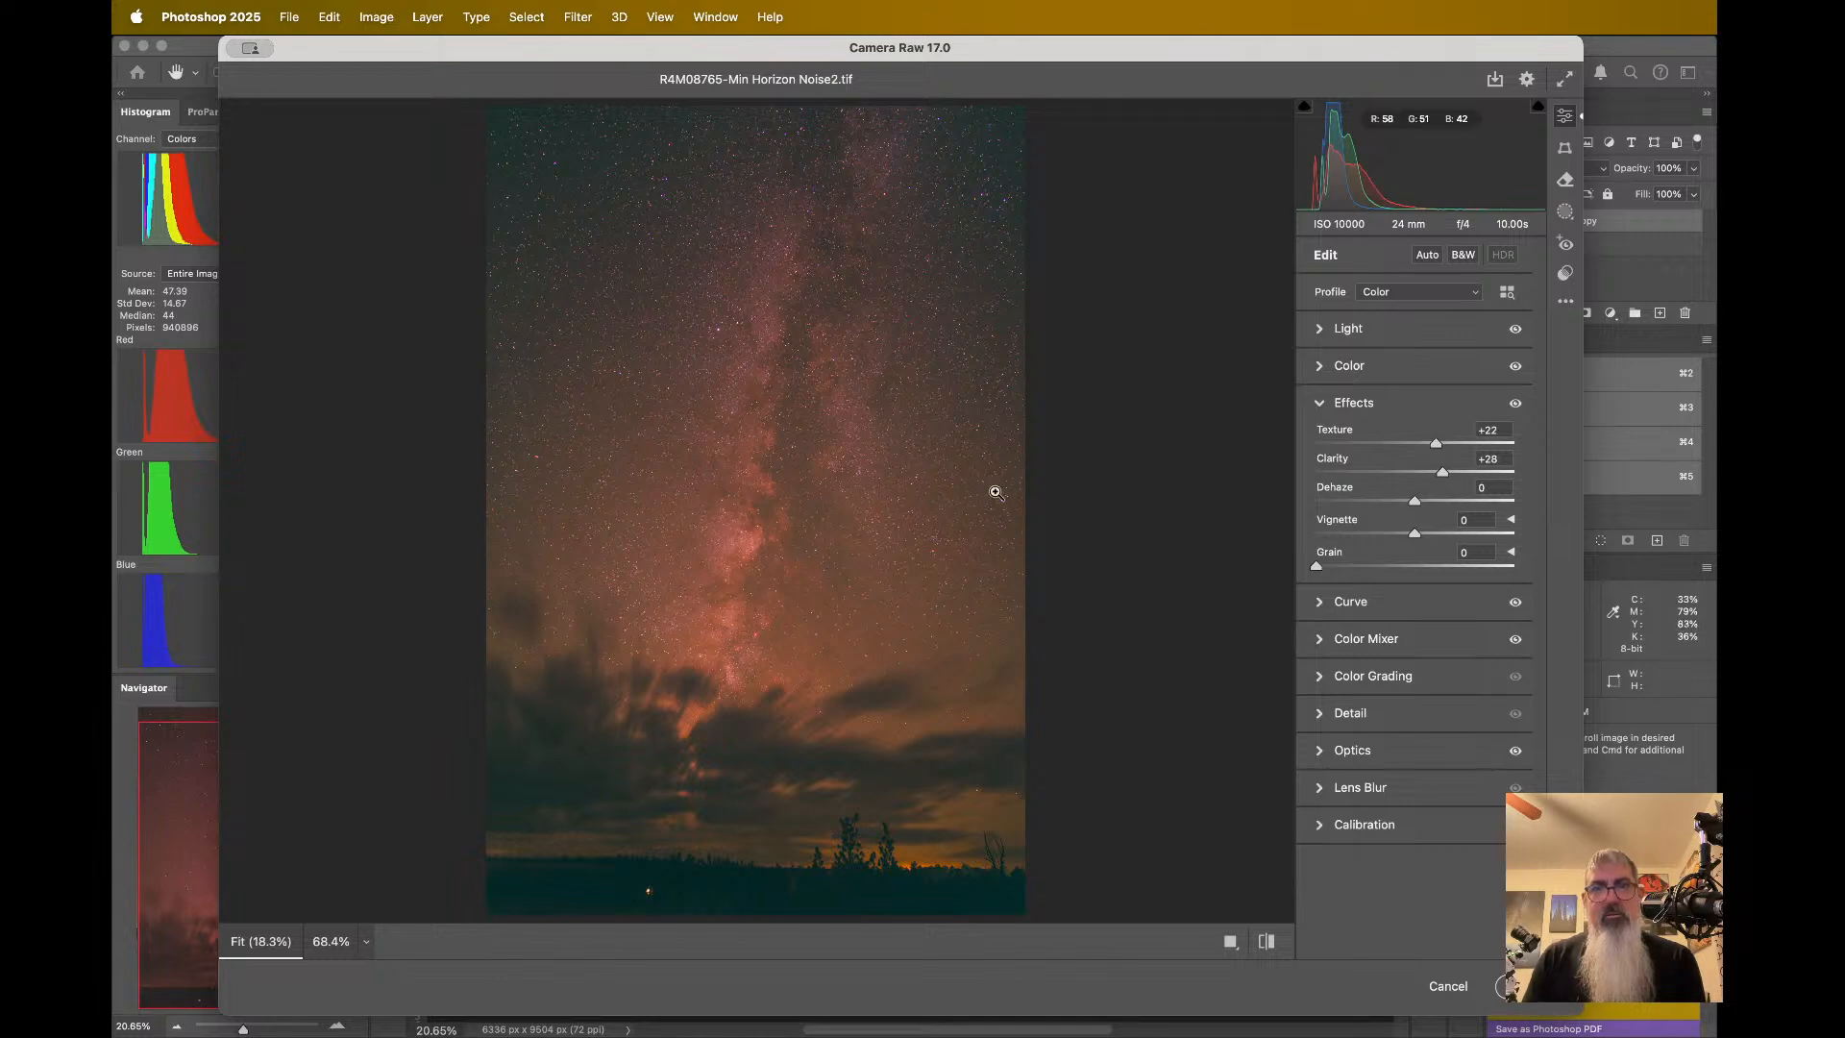
# - Refine Texture to +20 and Clarity to +43 while examining the Milky Way core up close
pyautogui.click(779, 482)
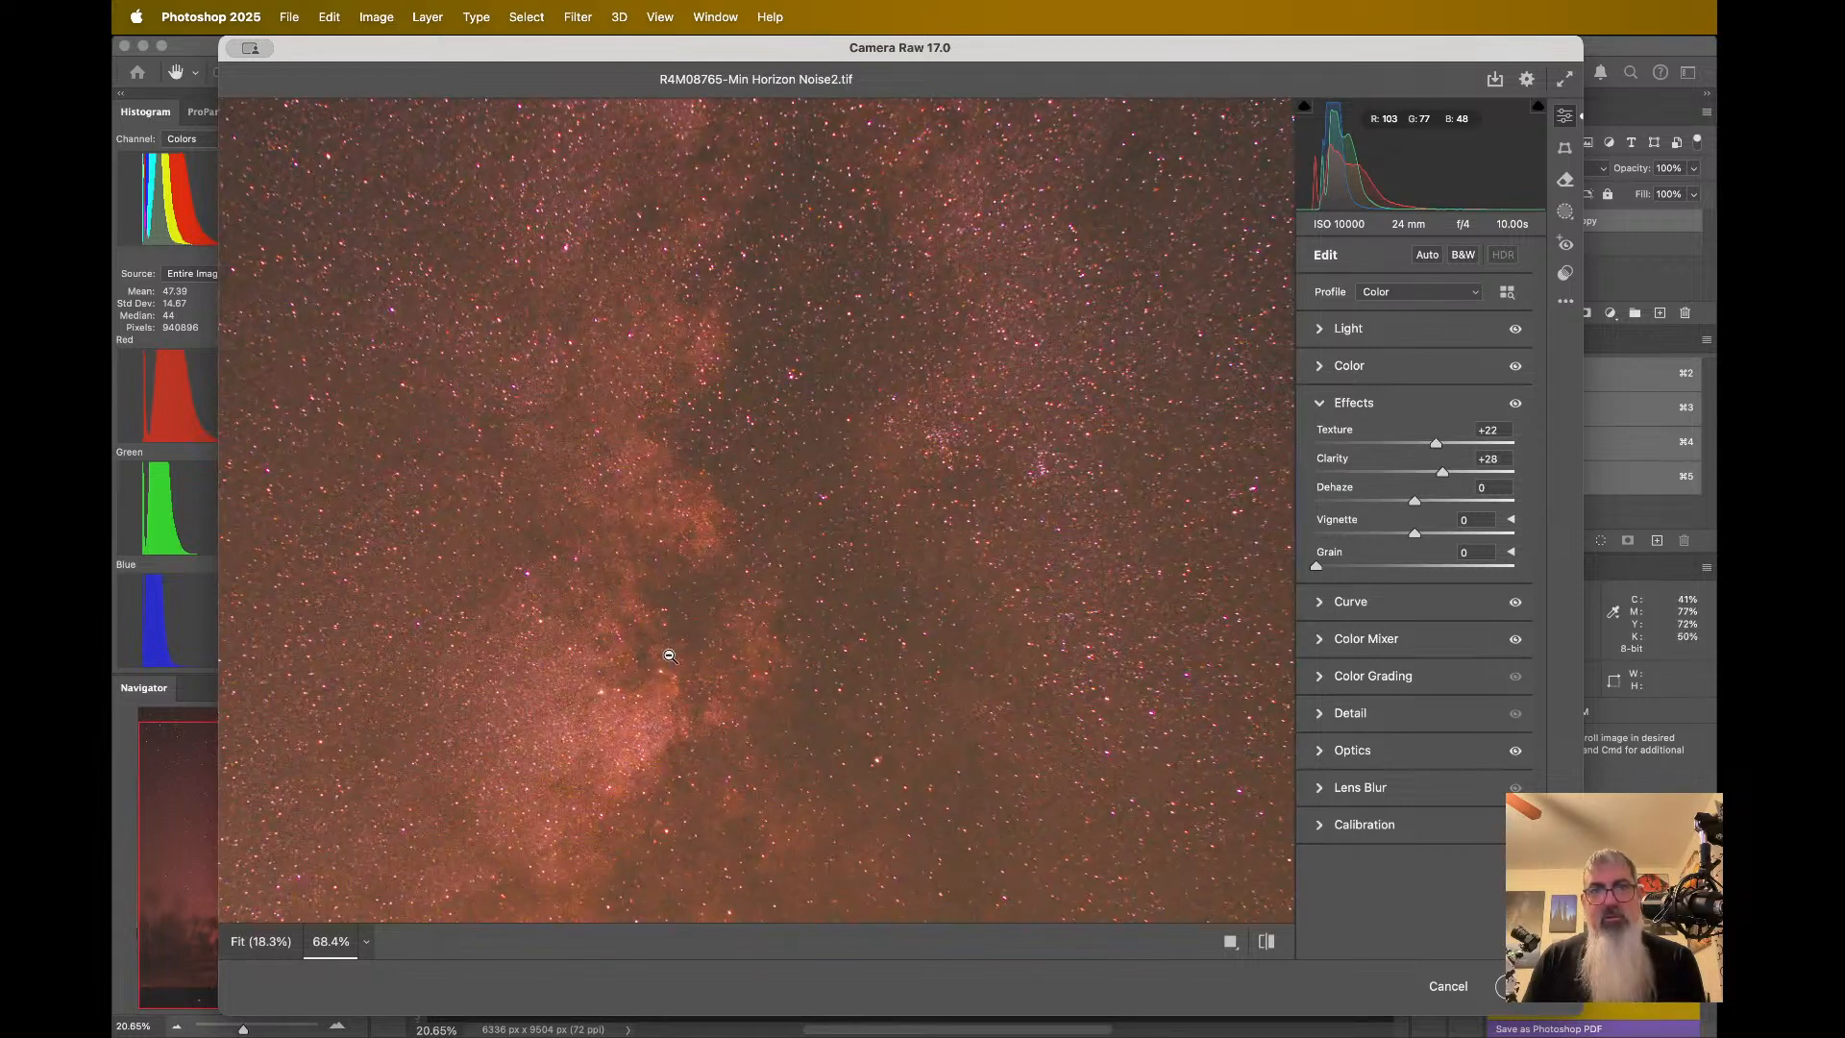
pyautogui.scroll(-3, 669, 645)
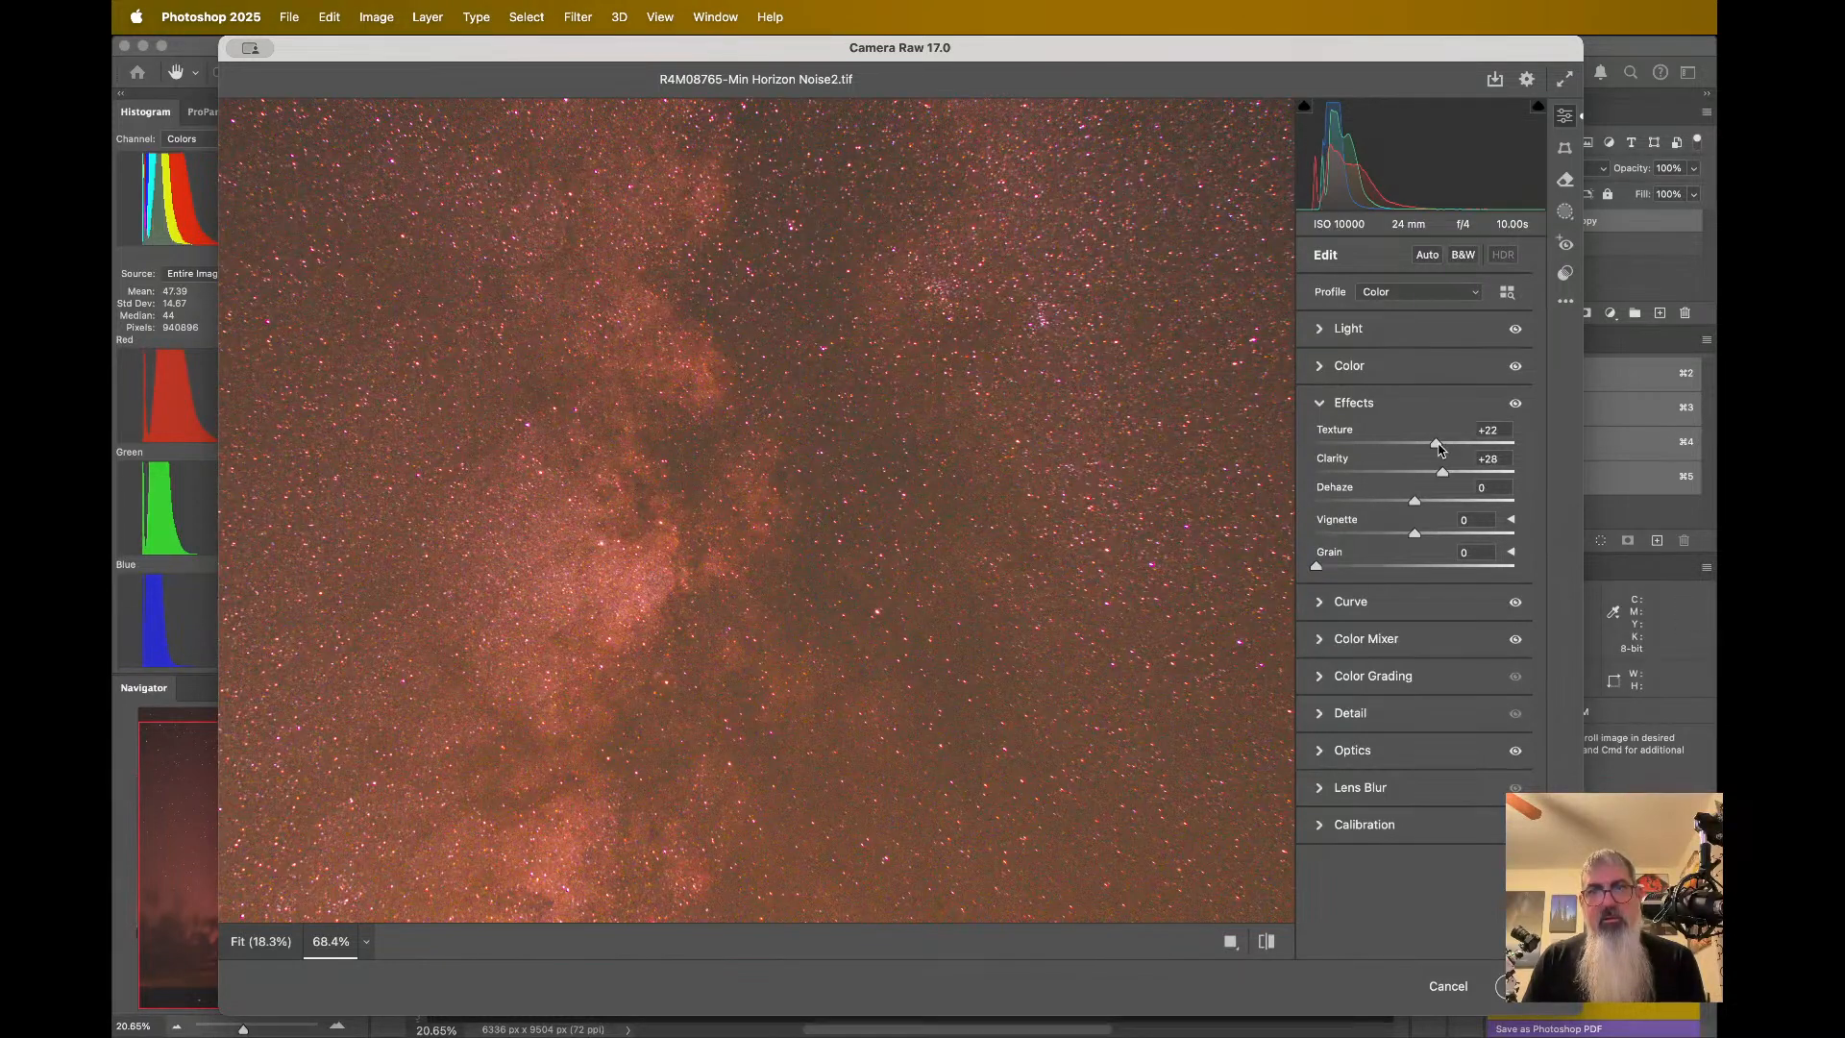
pyautogui.moveTo(1438, 447)
pyautogui.mouseDown()
pyautogui.moveTo(1542, 450)
pyautogui.moveTo(1408, 450)
pyautogui.moveTo(1528, 451)
pyautogui.moveTo(1441, 450)
pyautogui.mouseUp()
pyautogui.moveTo(1441, 475); pyautogui.dragTo(1454, 481)
# - Try a Dehaze of +19 while viewing the overall image, and reset it to 0
pyautogui.scroll(-5, 1006, 515)
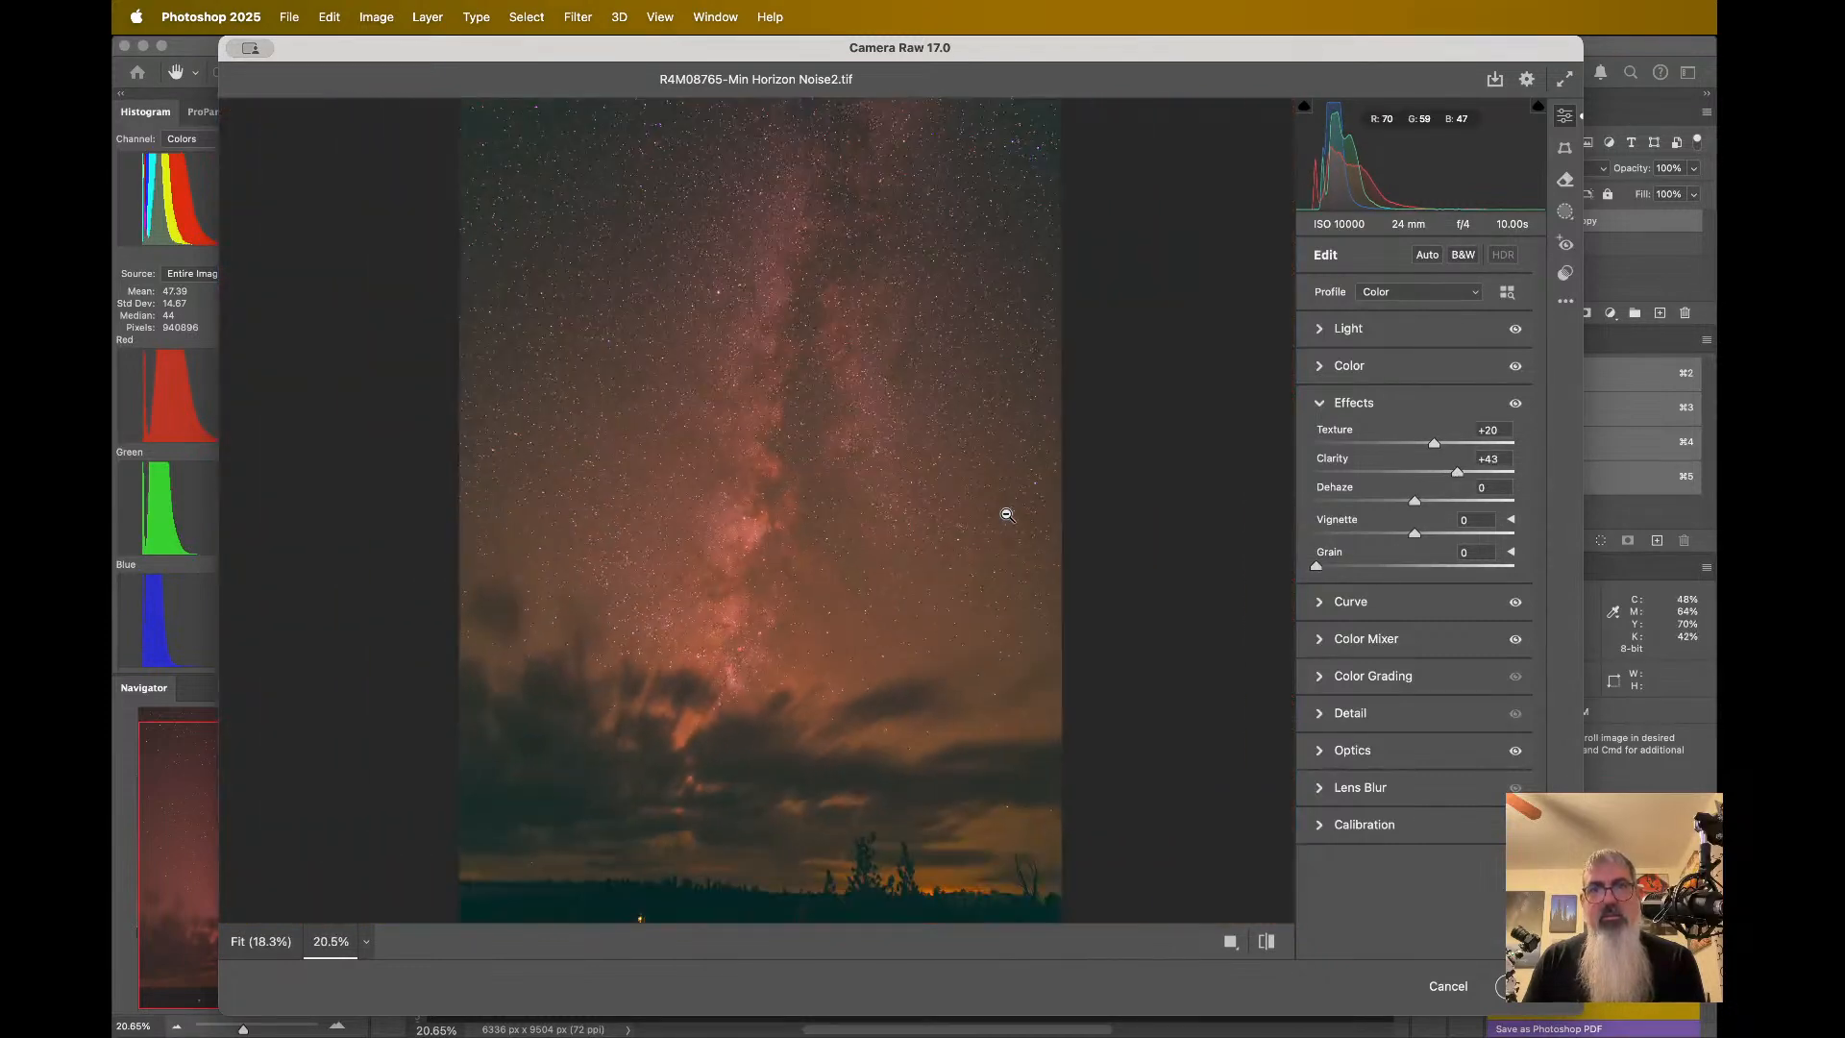
pyautogui.moveTo(1414, 501)
pyautogui.mouseDown()
pyautogui.moveTo(1454, 504)
pyautogui.moveTo(1433, 503)
pyautogui.mouseUp()
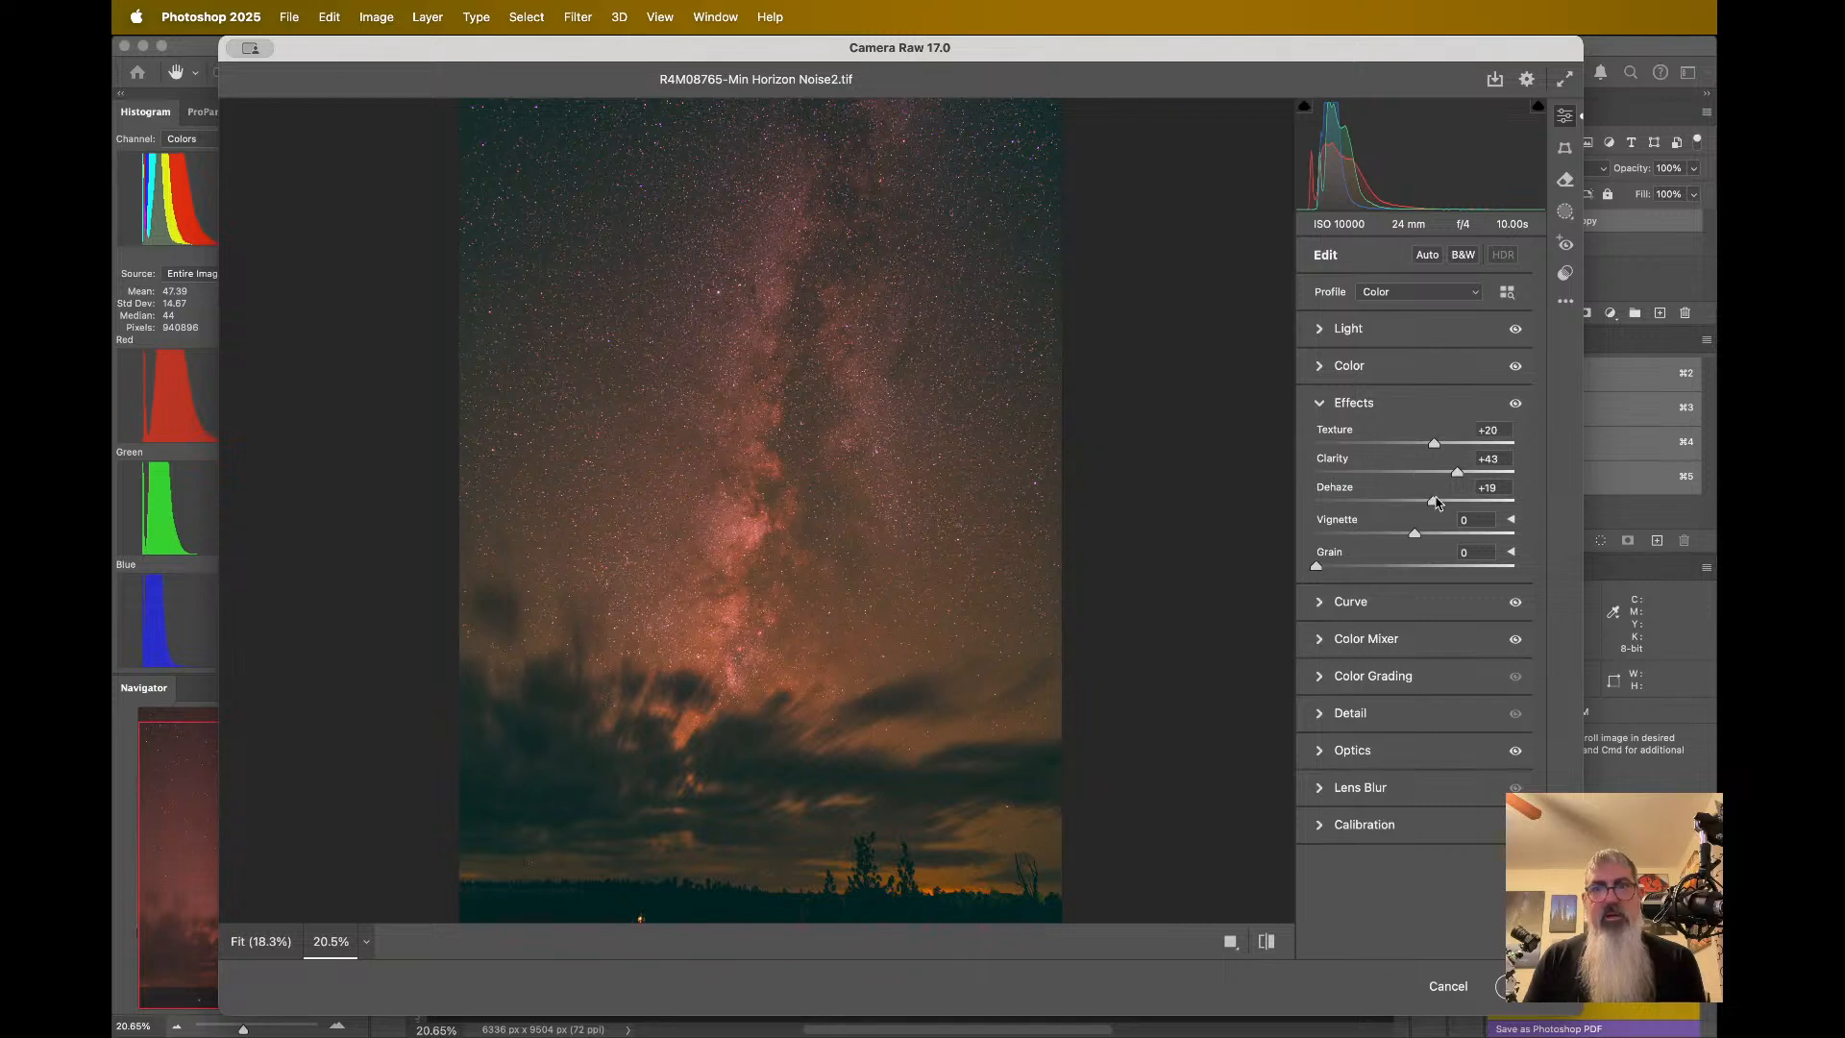
pyautogui.doubleClick(1434, 504)
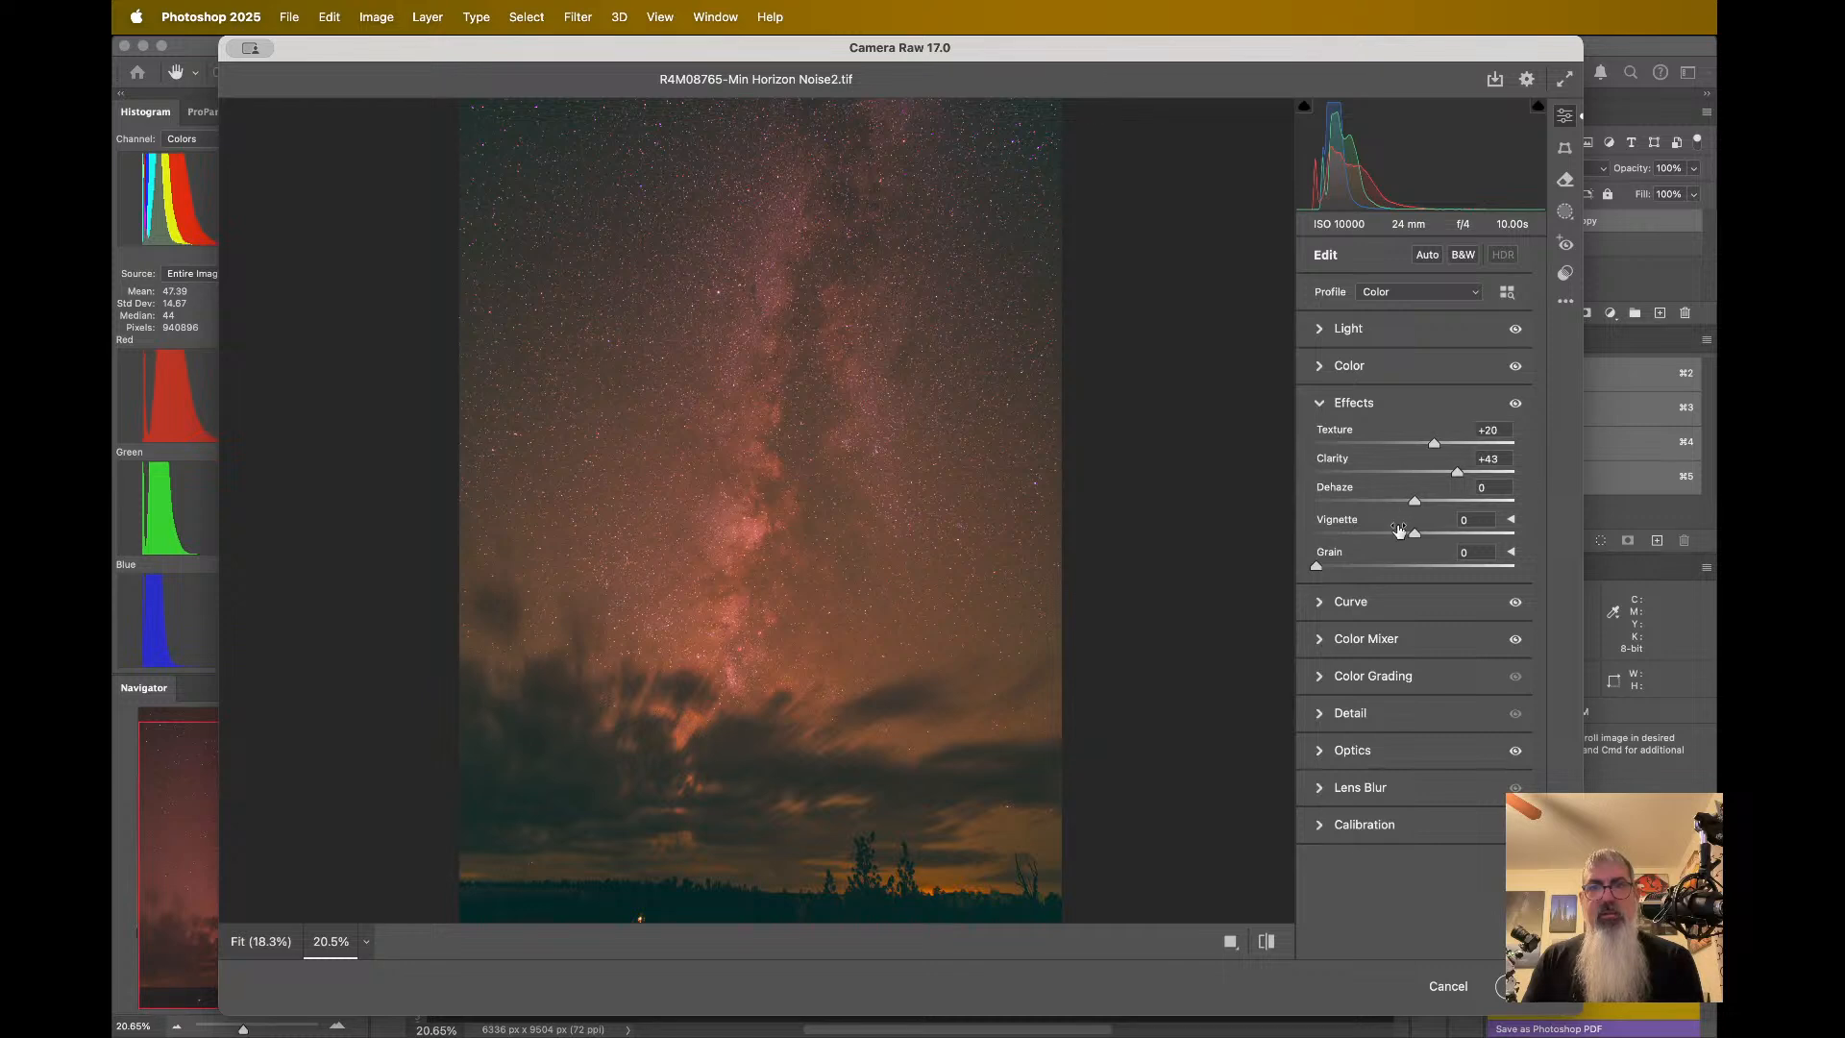
# - Set Color Noise Reduction to 25 in the Detail settings, examining the noise and star colours in the Milky Way sky up close
pyautogui.click(1350, 713)
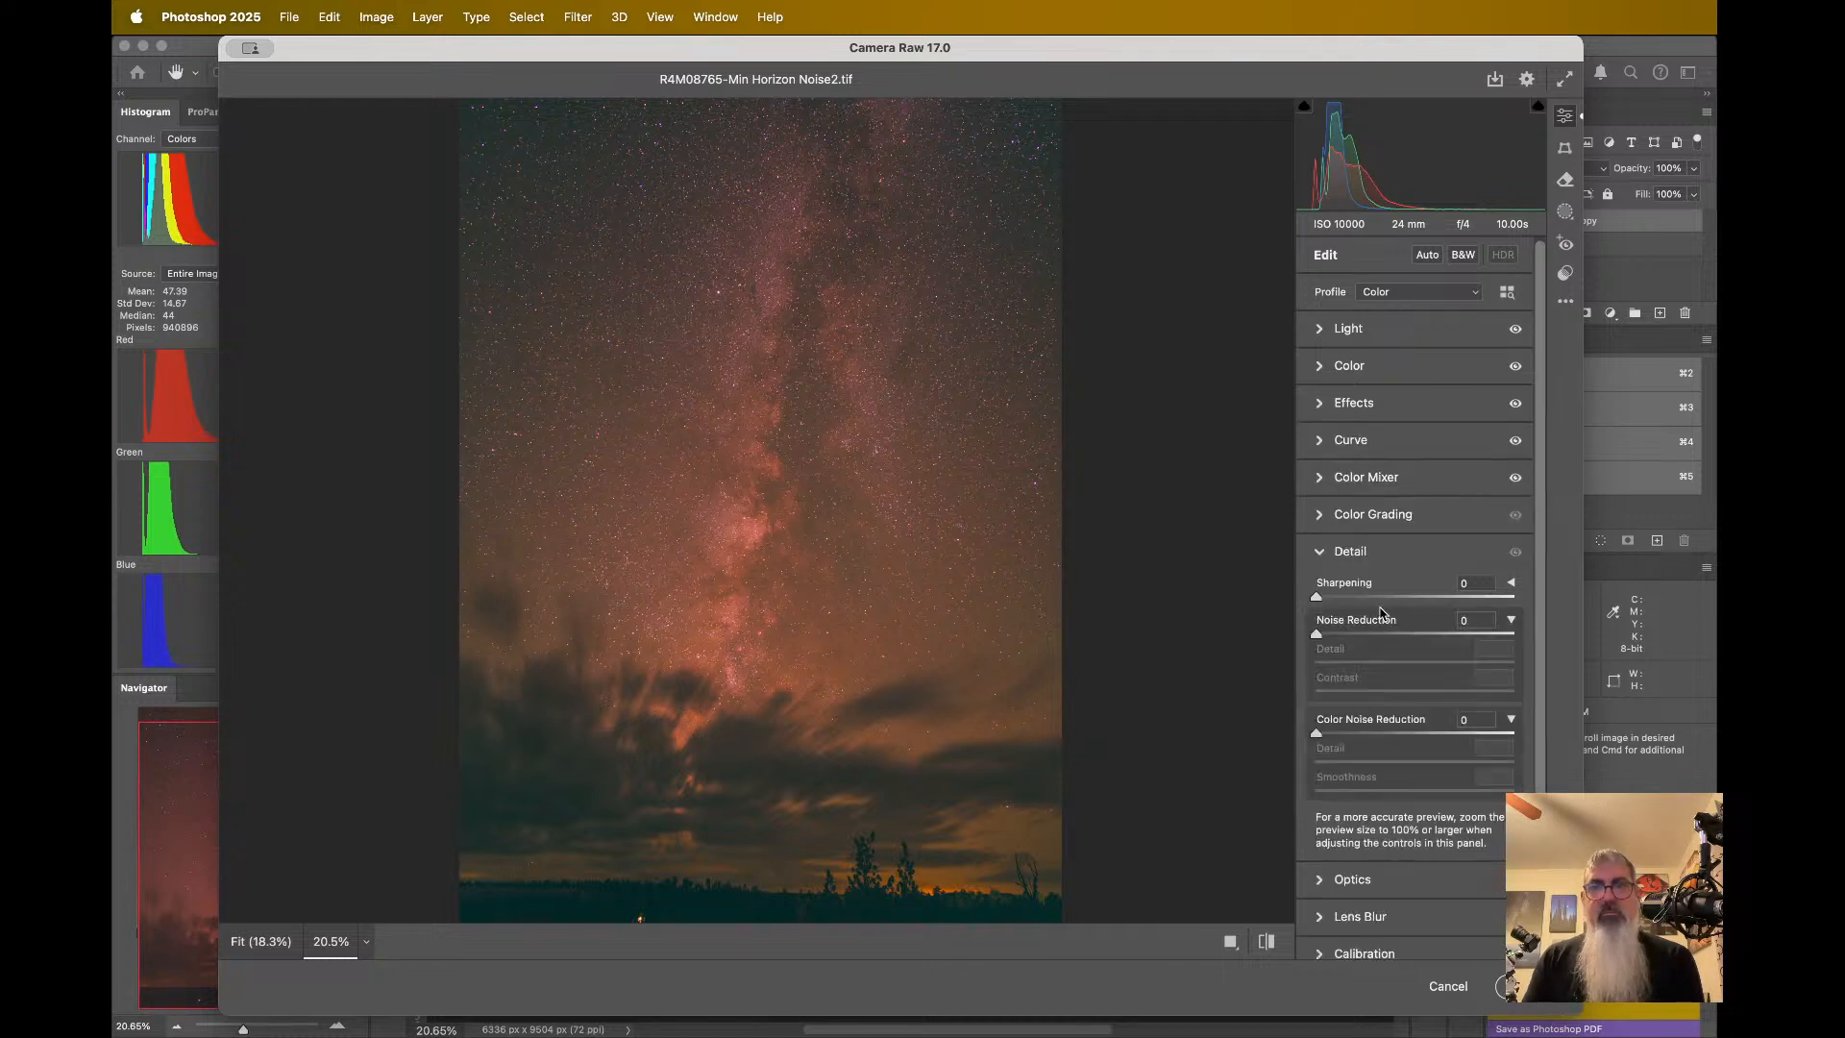
pyautogui.click(857, 561)
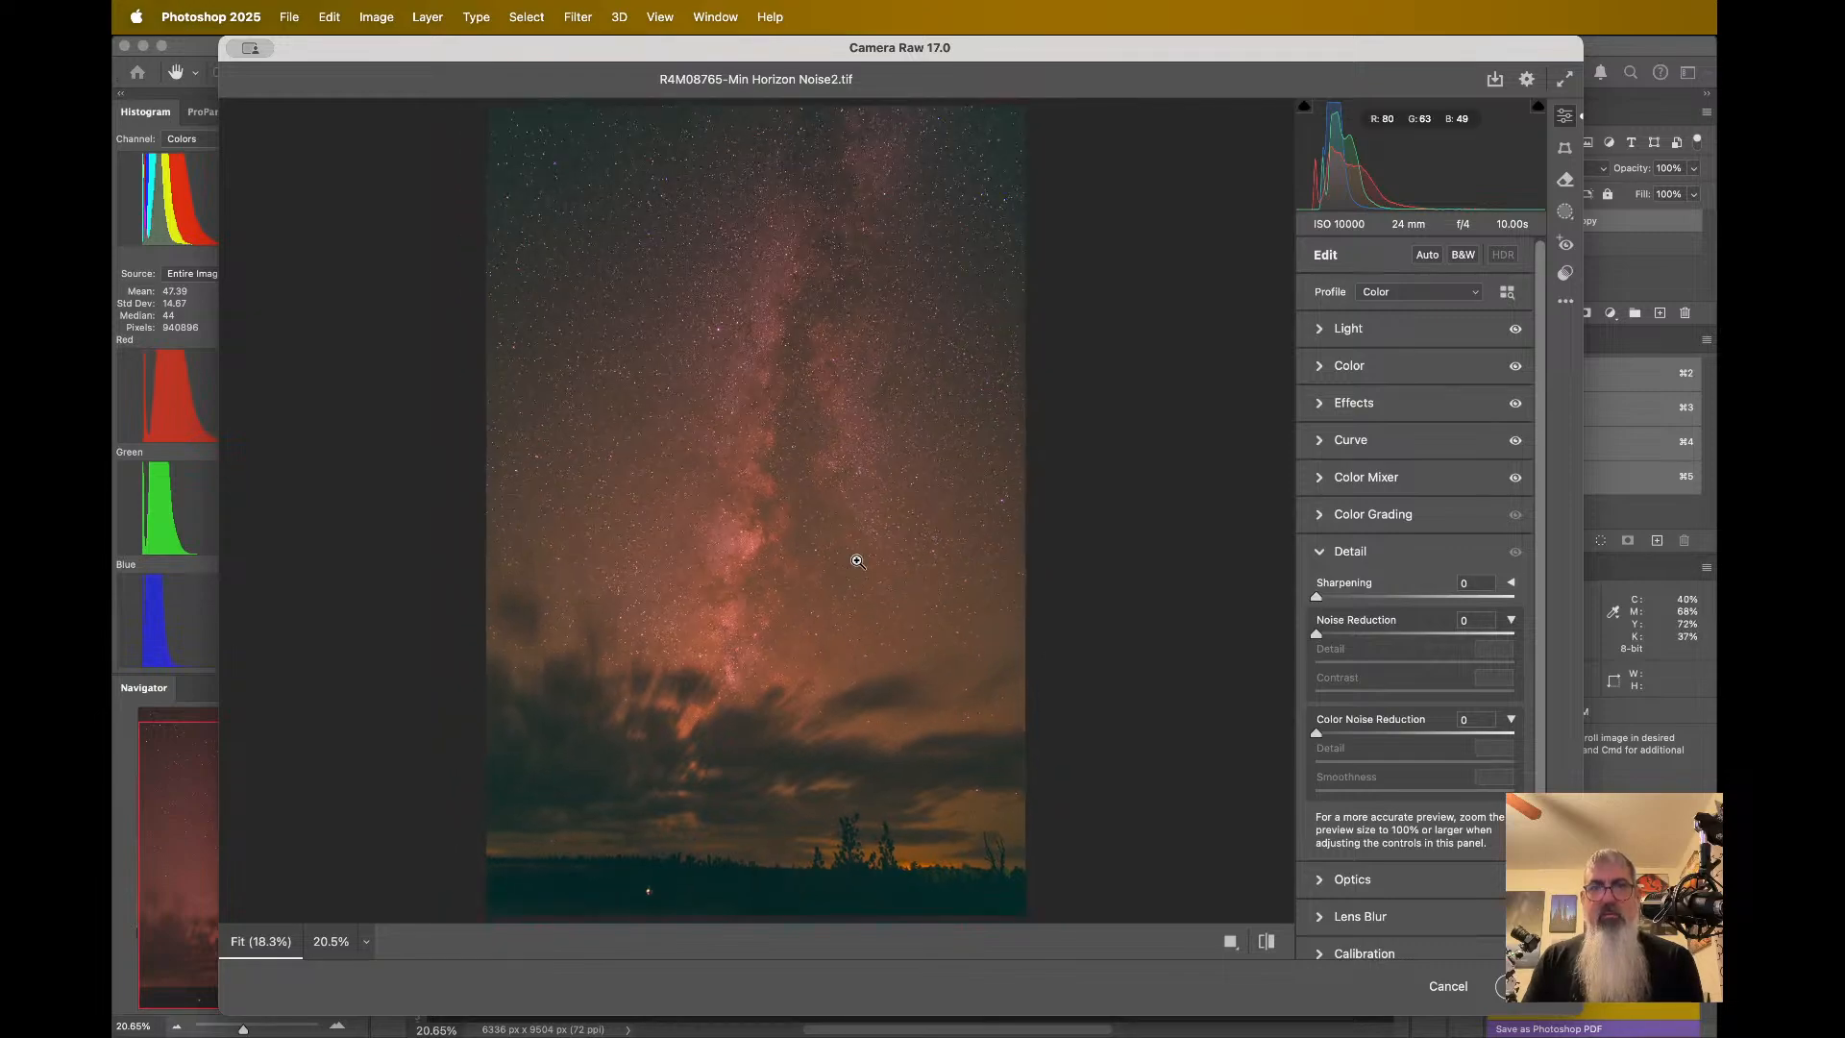
pyautogui.scroll(8, 857, 561)
pyautogui.scroll(-4, 857, 561)
pyautogui.scroll(-1, 857, 566)
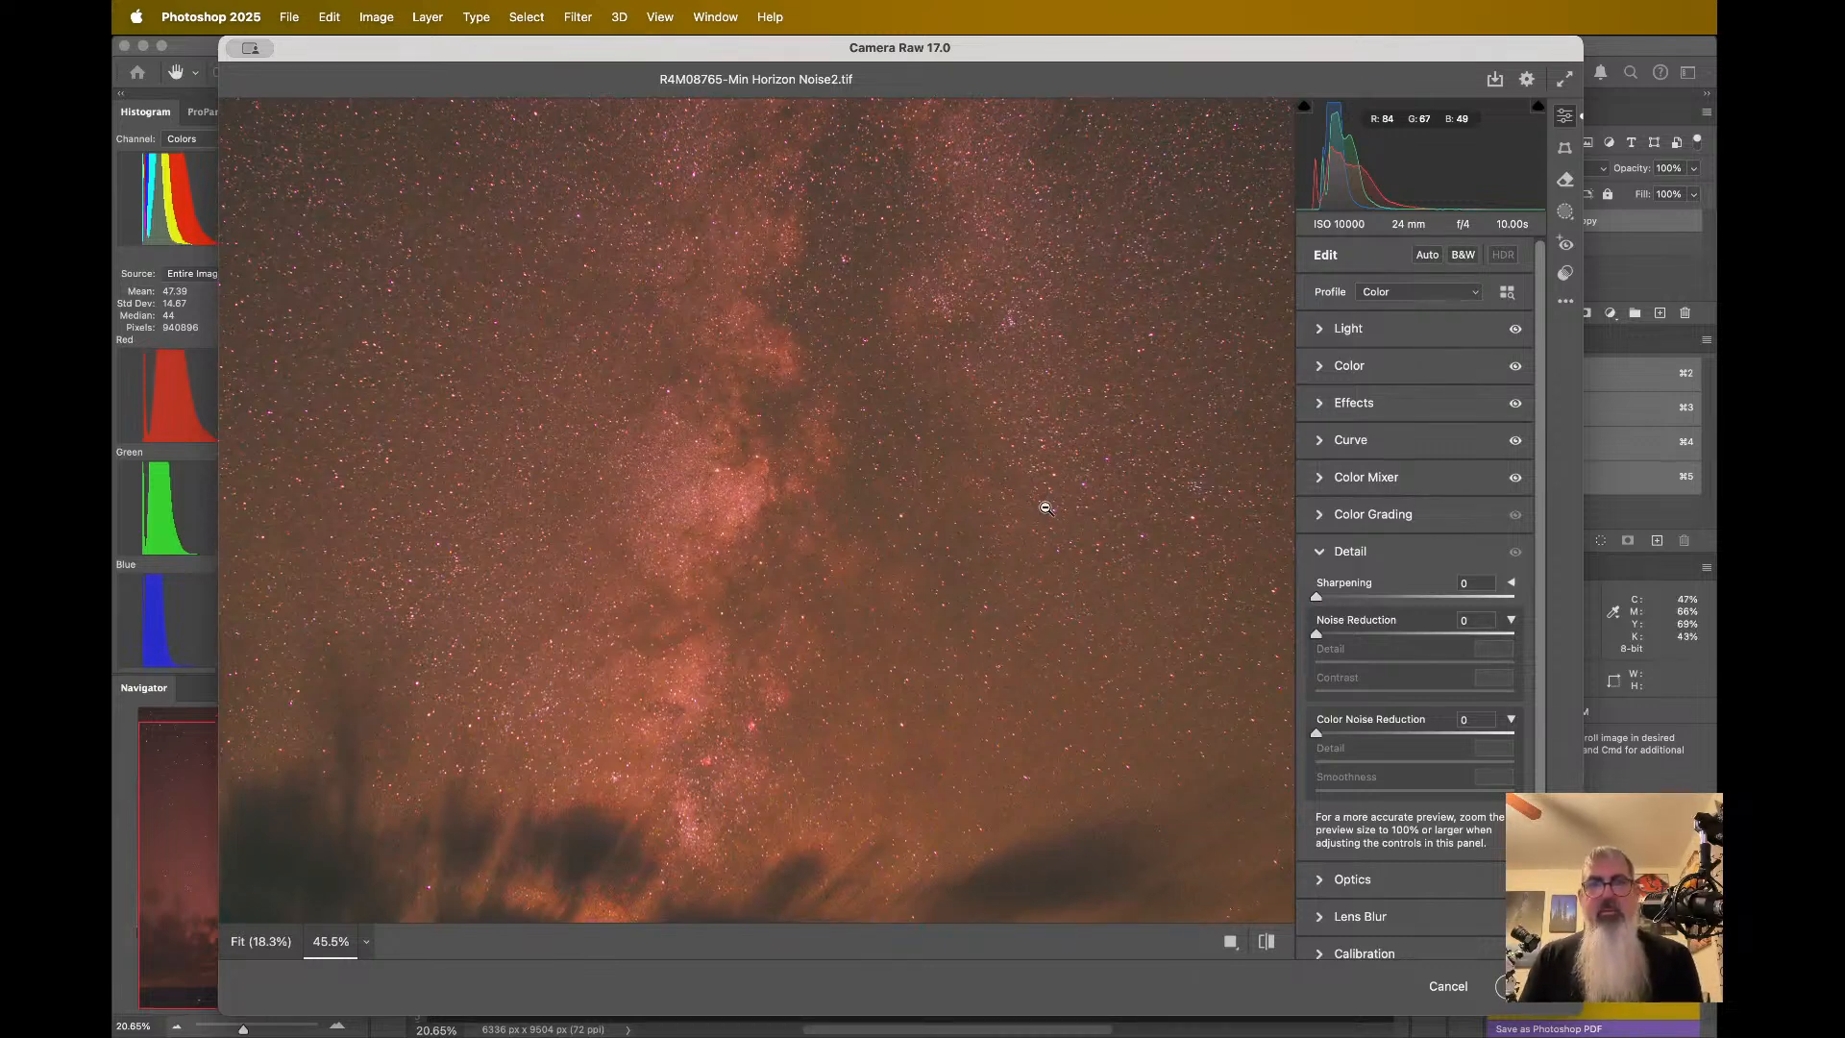
pyautogui.scroll(3, 1045, 507)
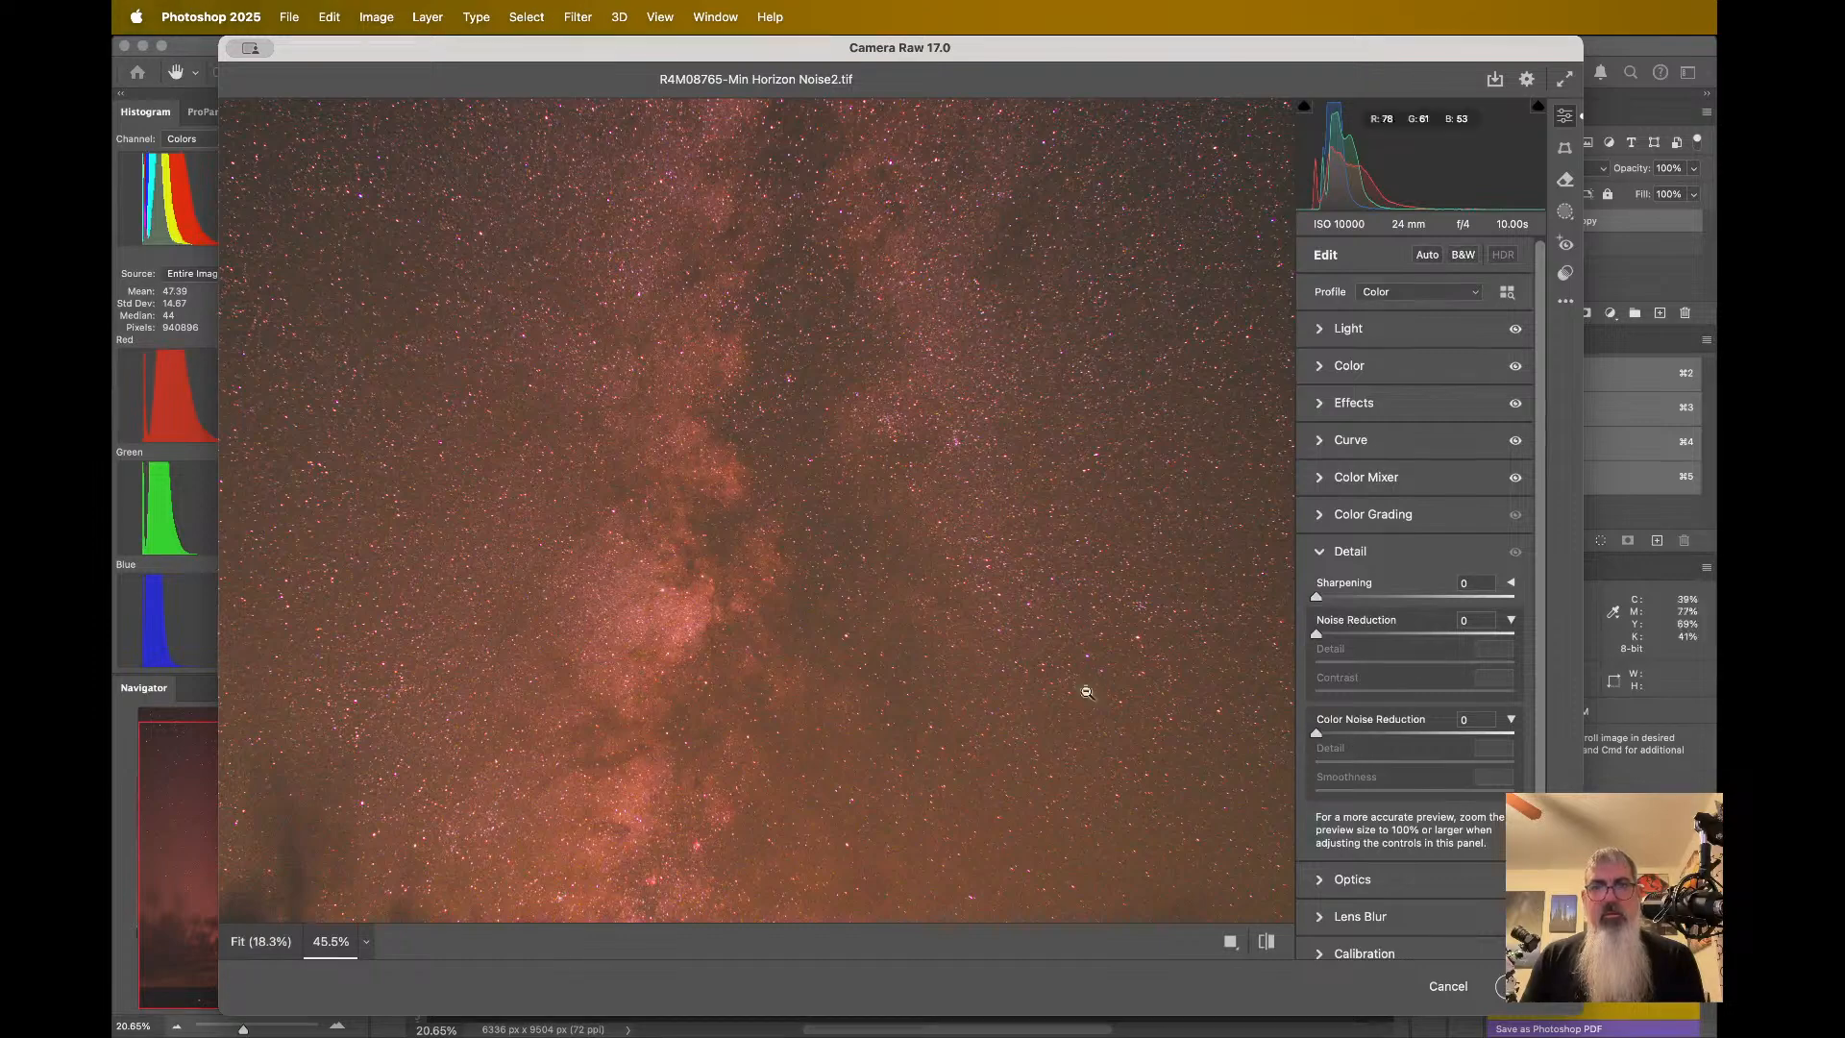
pyautogui.scroll(3, 1009, 682)
pyautogui.scroll(5, 1009, 682)
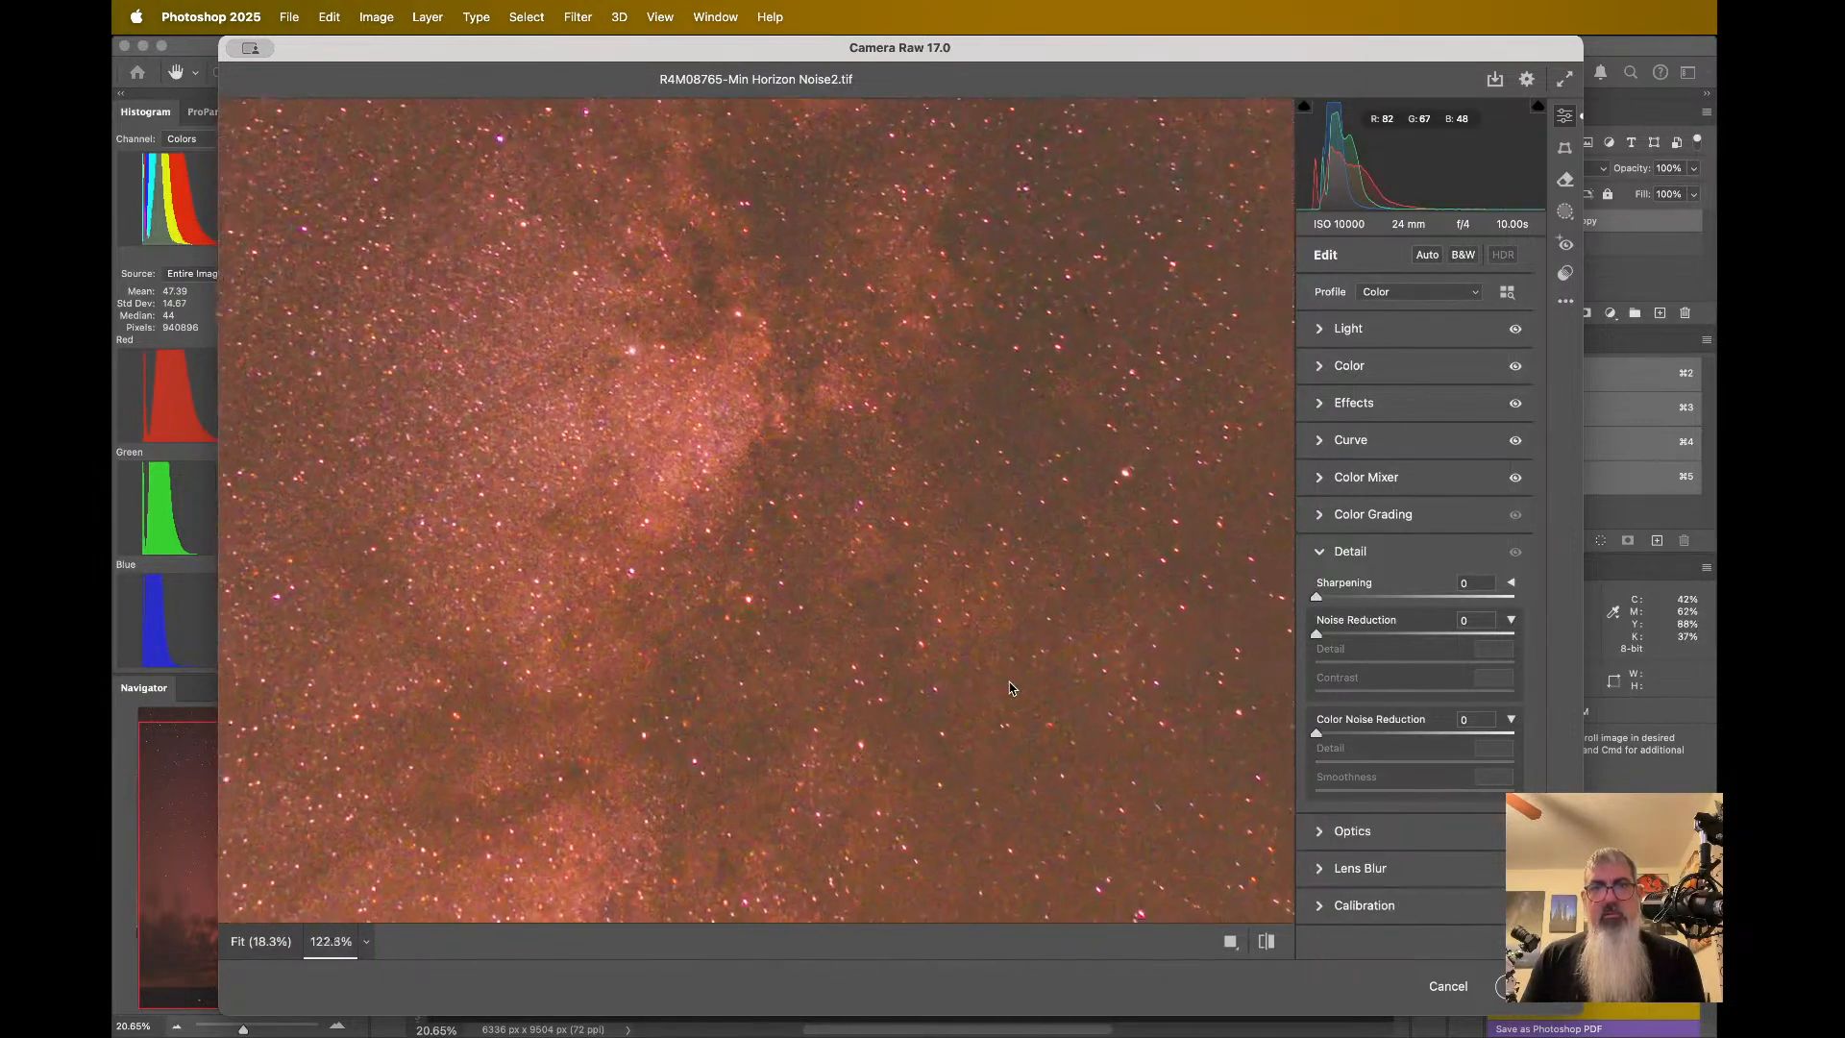
pyautogui.scroll(2, 1009, 687)
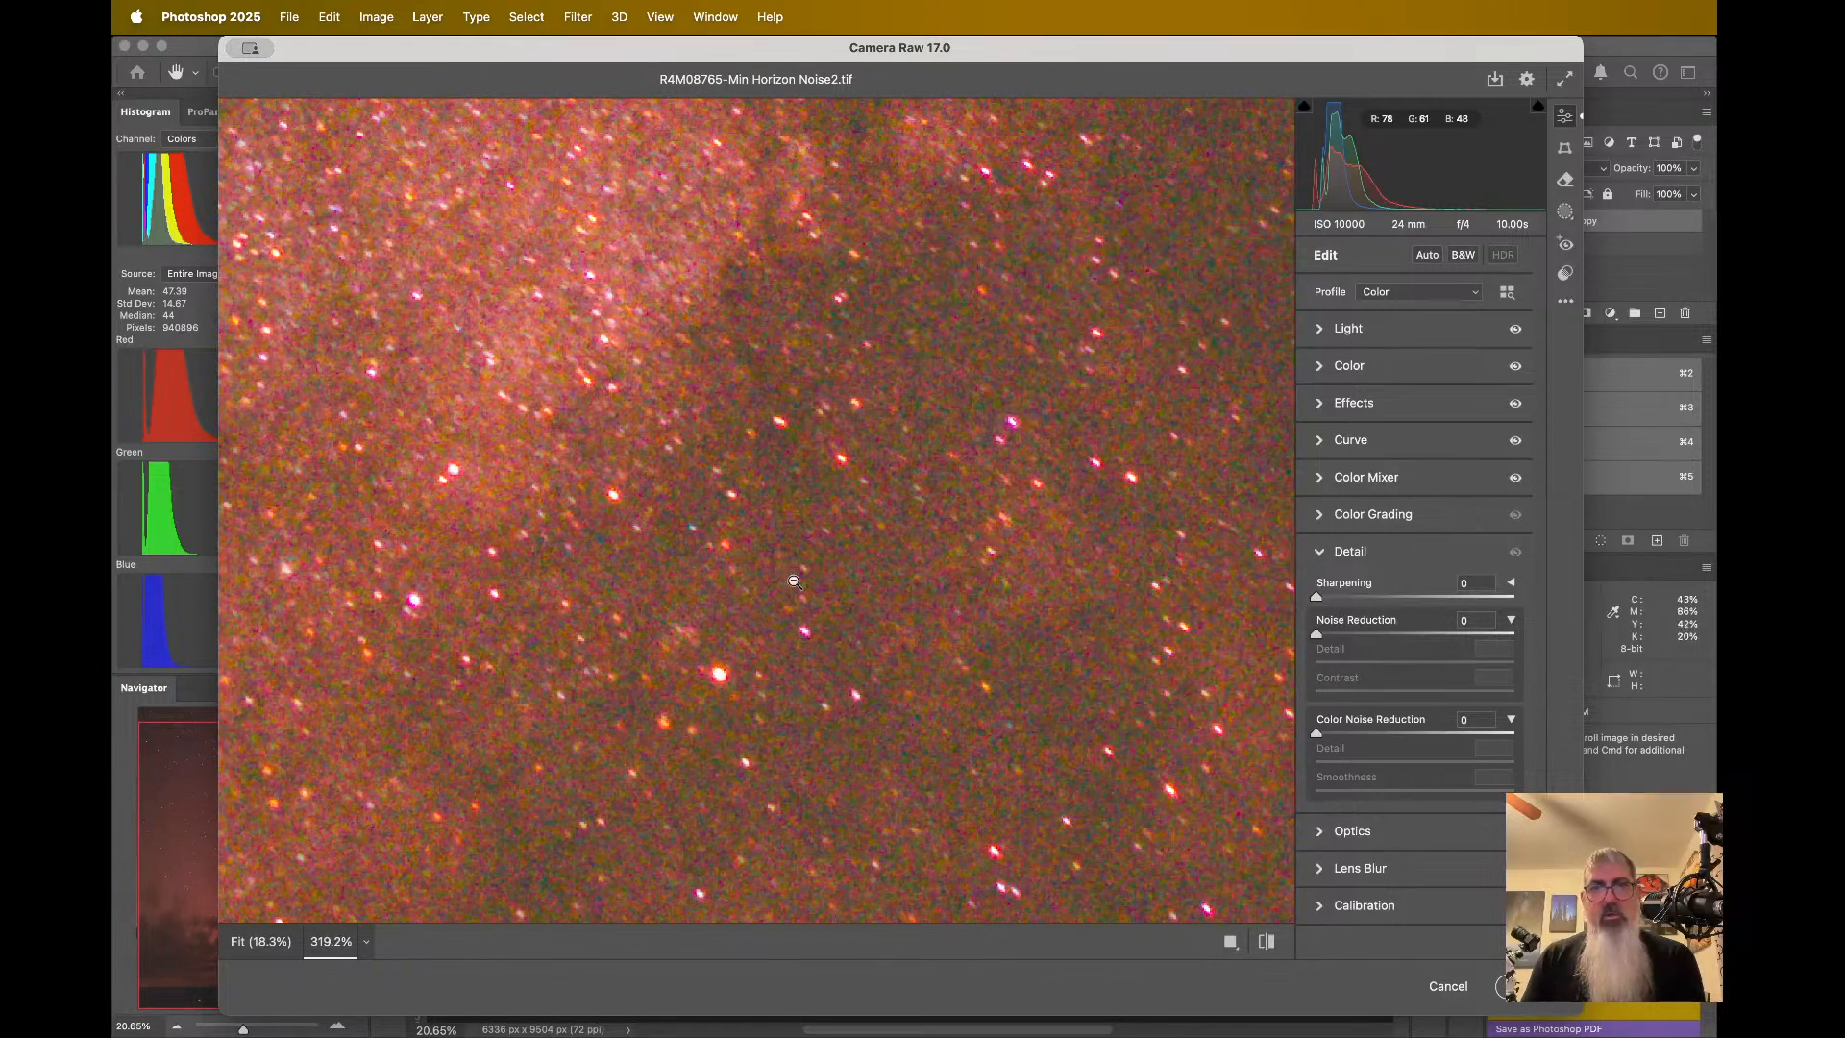
pyautogui.click(1366, 735)
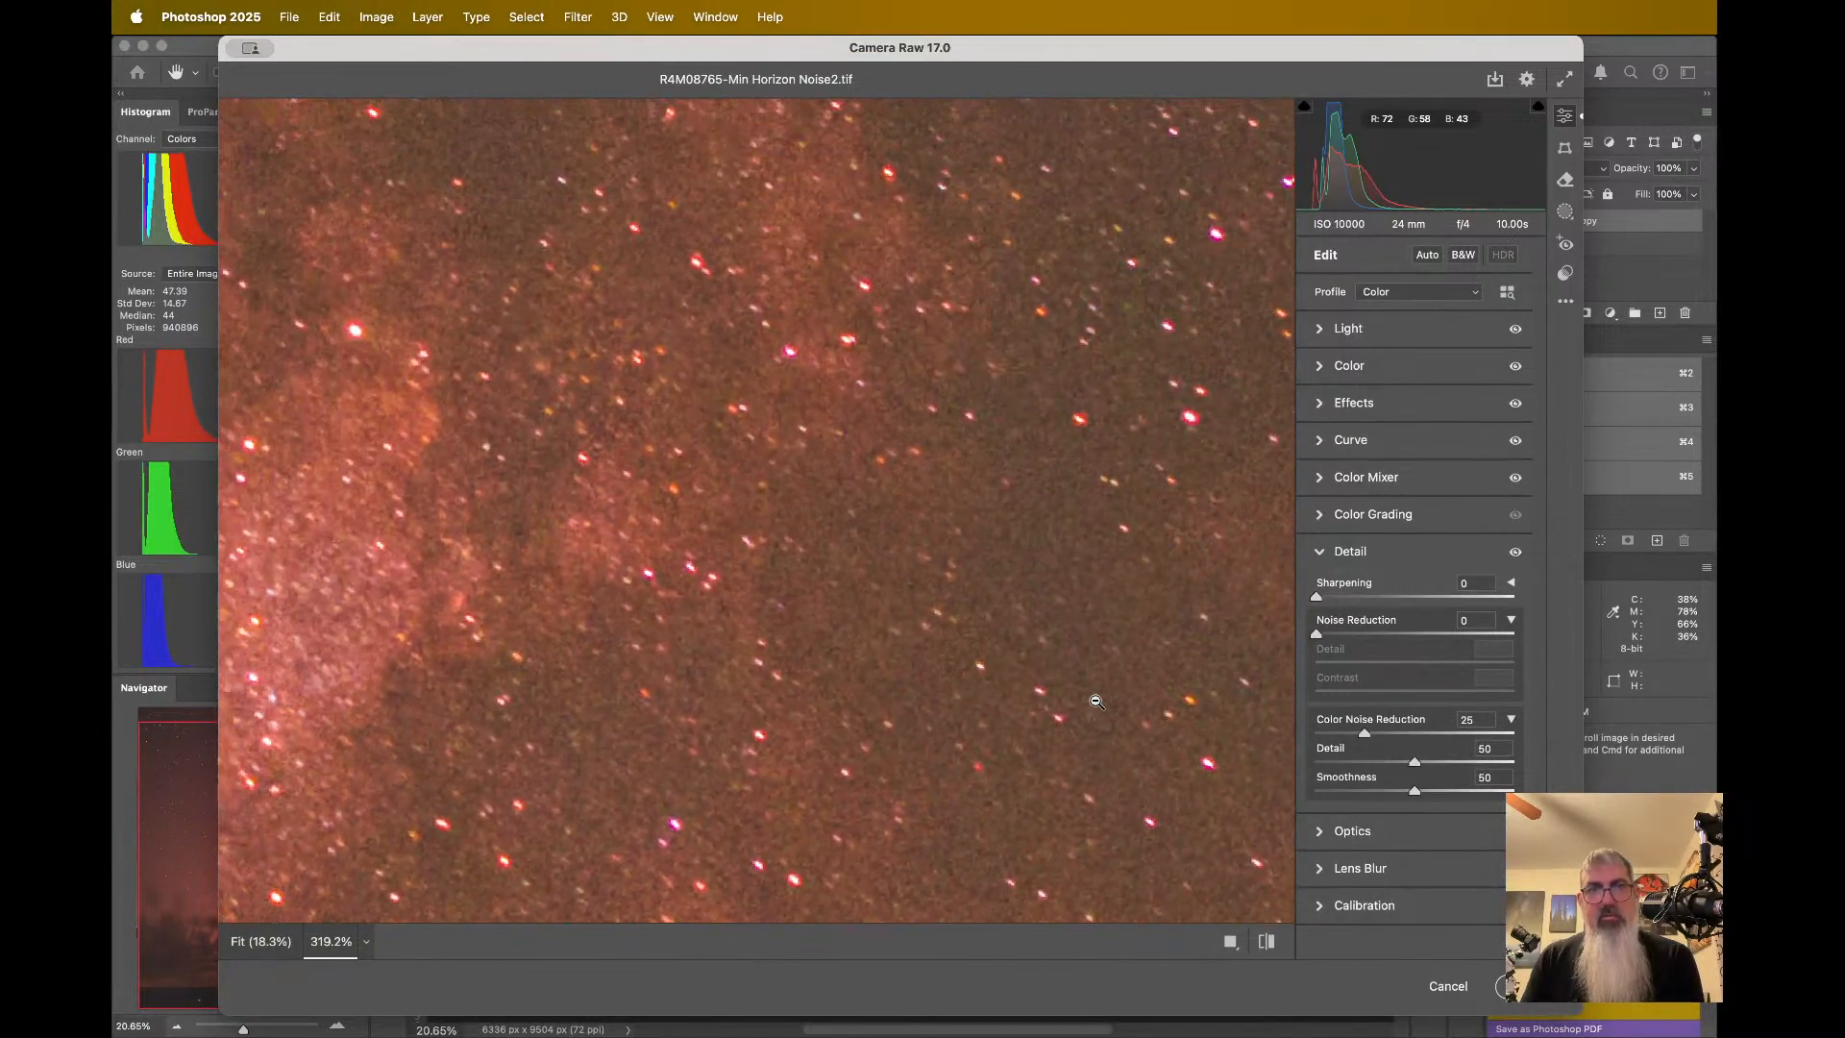
pyautogui.scroll(-2, 1096, 701)
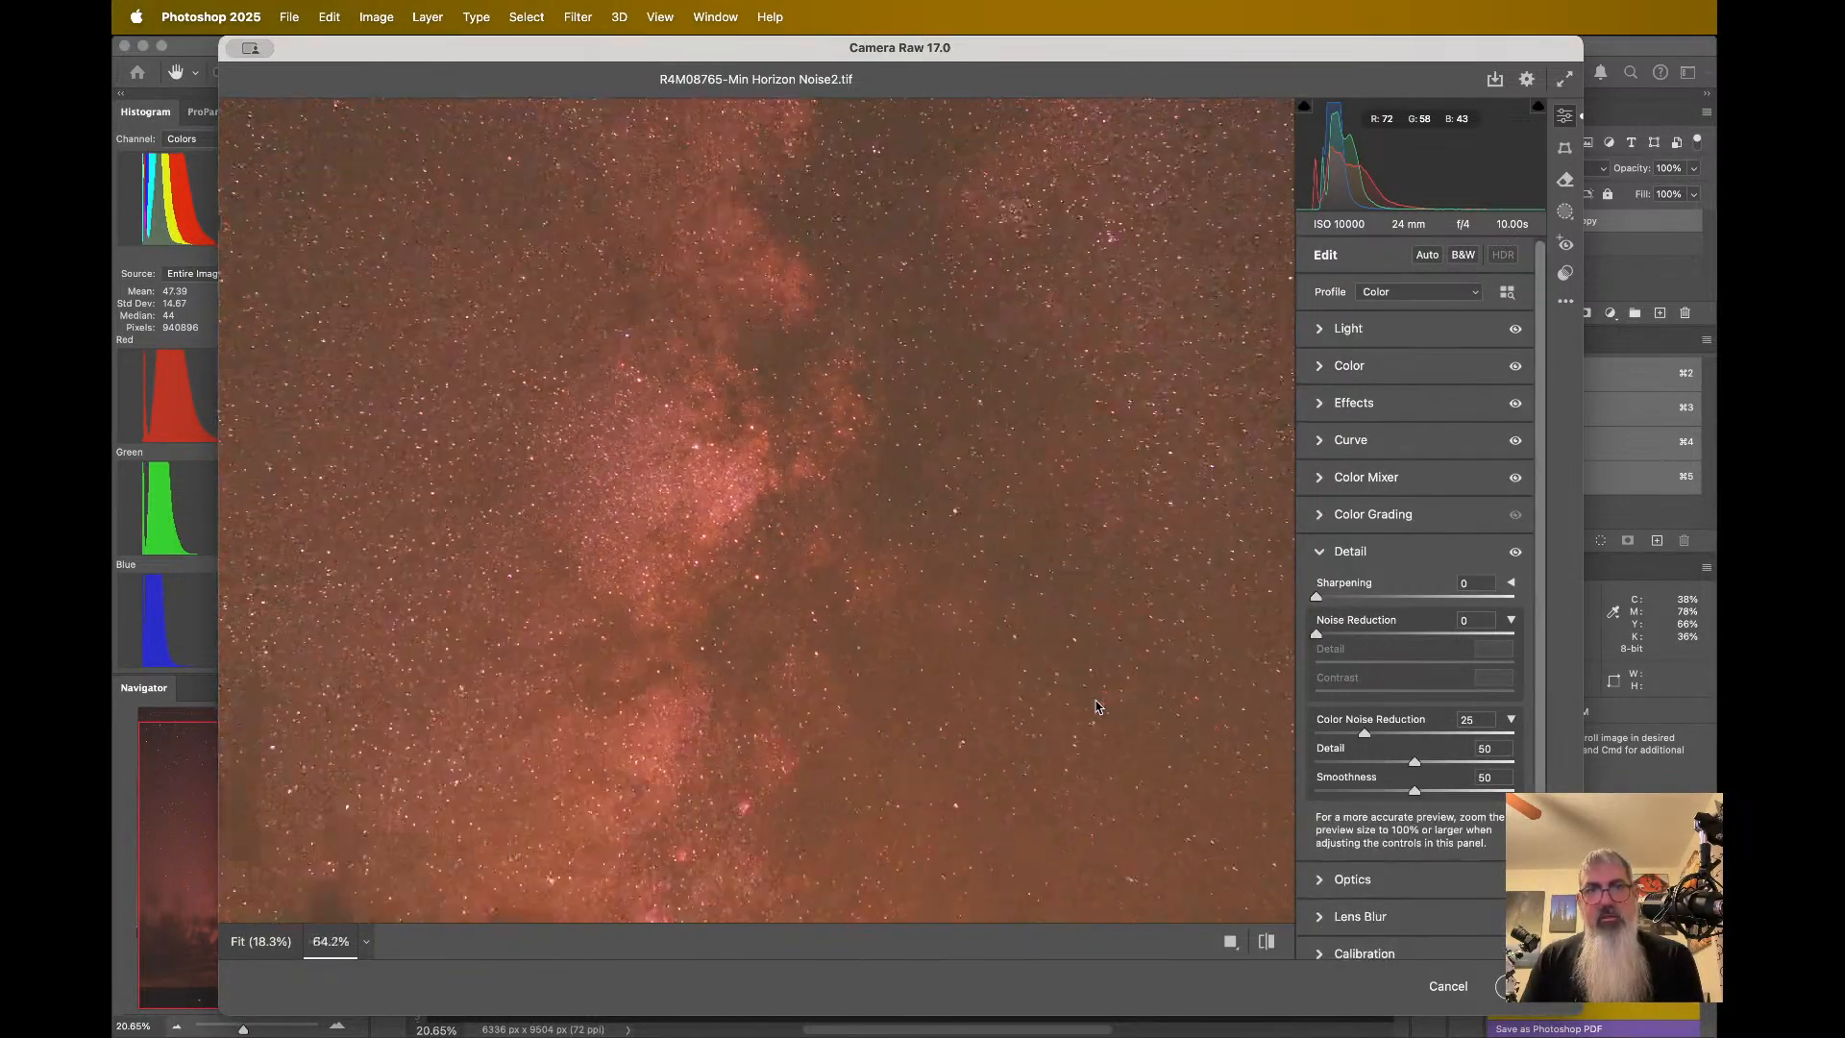
pyautogui.scroll(5, 1098, 706)
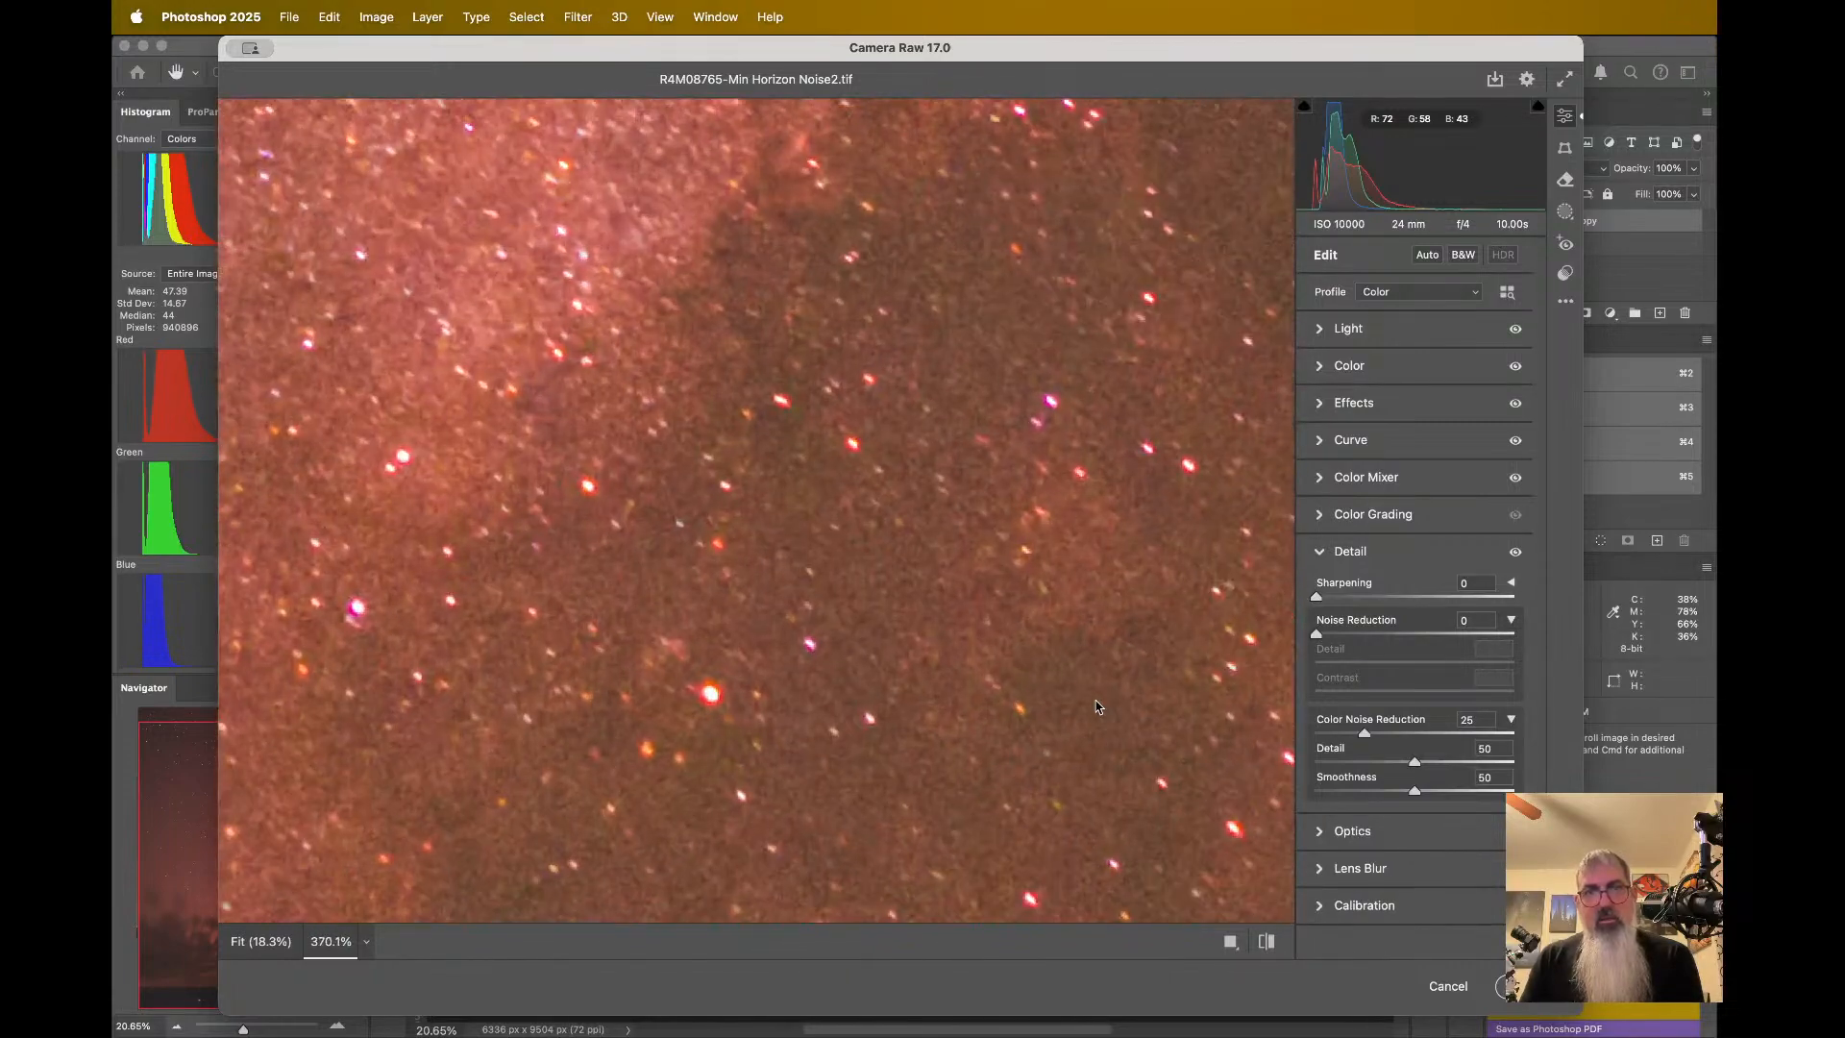
pyautogui.scroll(5, 1098, 706)
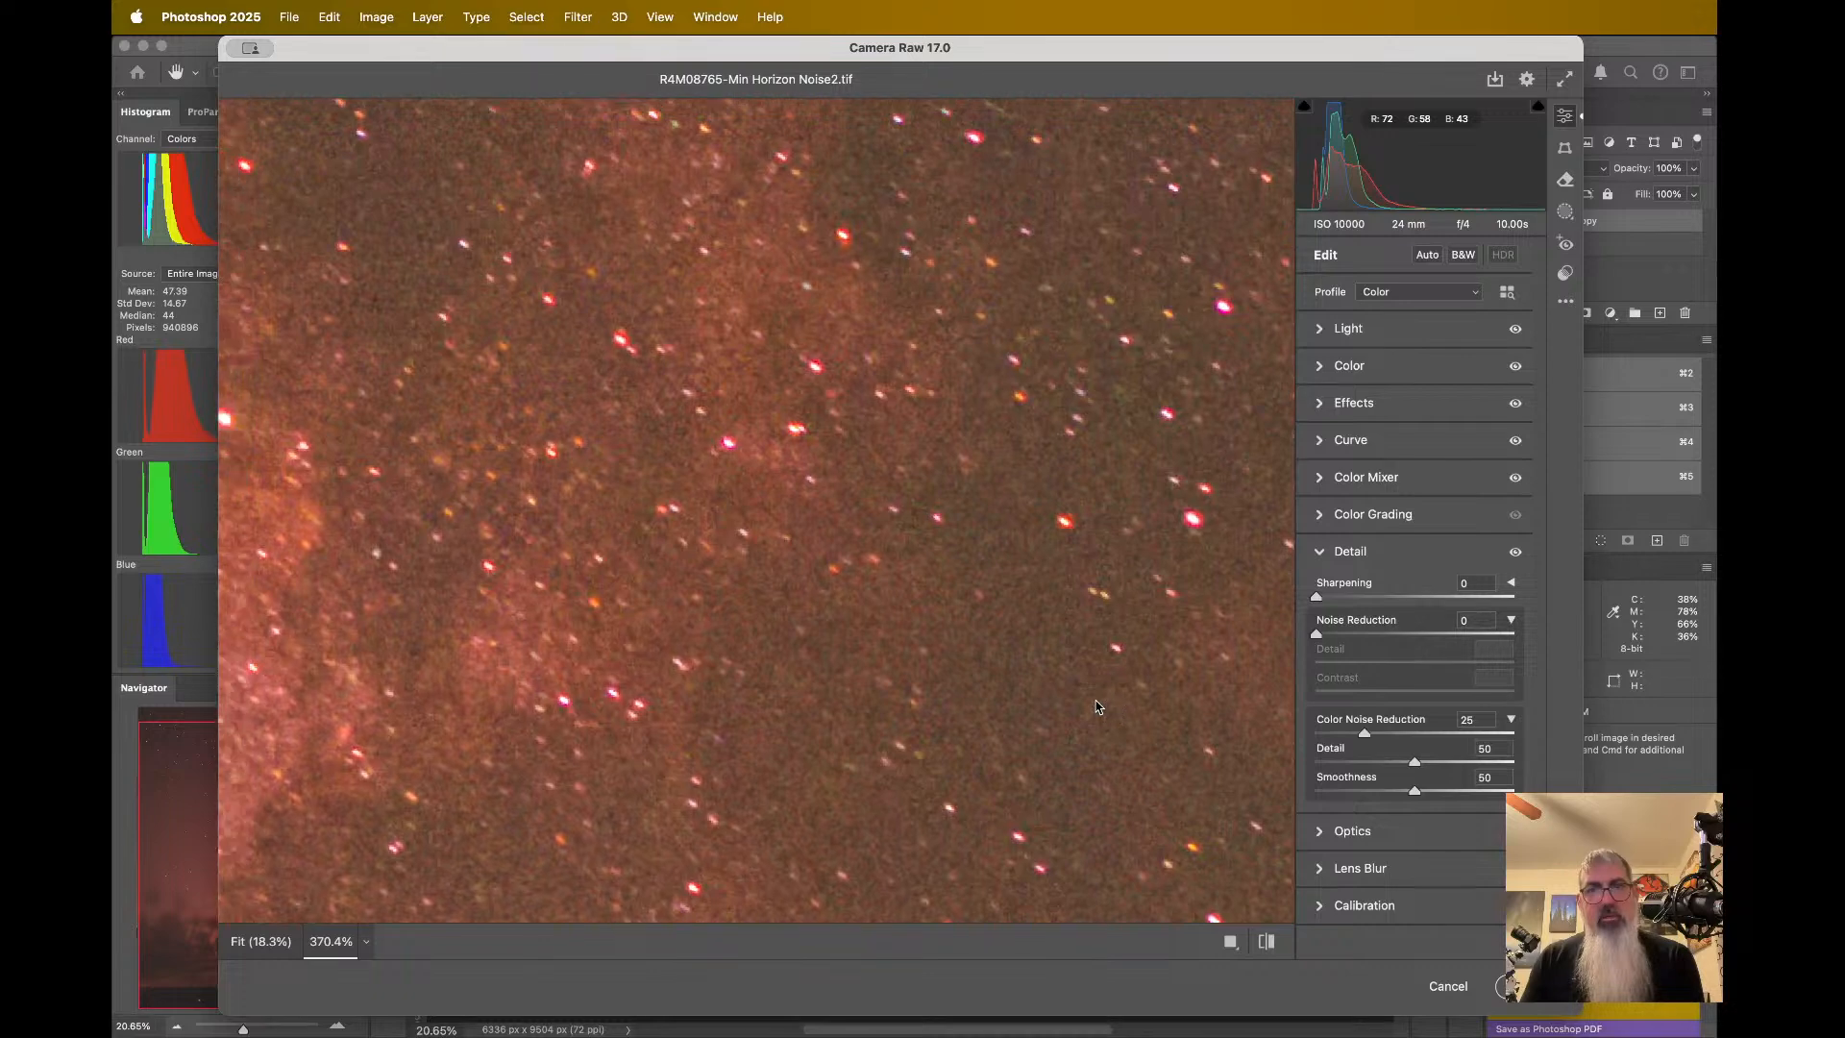
pyautogui.scroll(-3, 1096, 705)
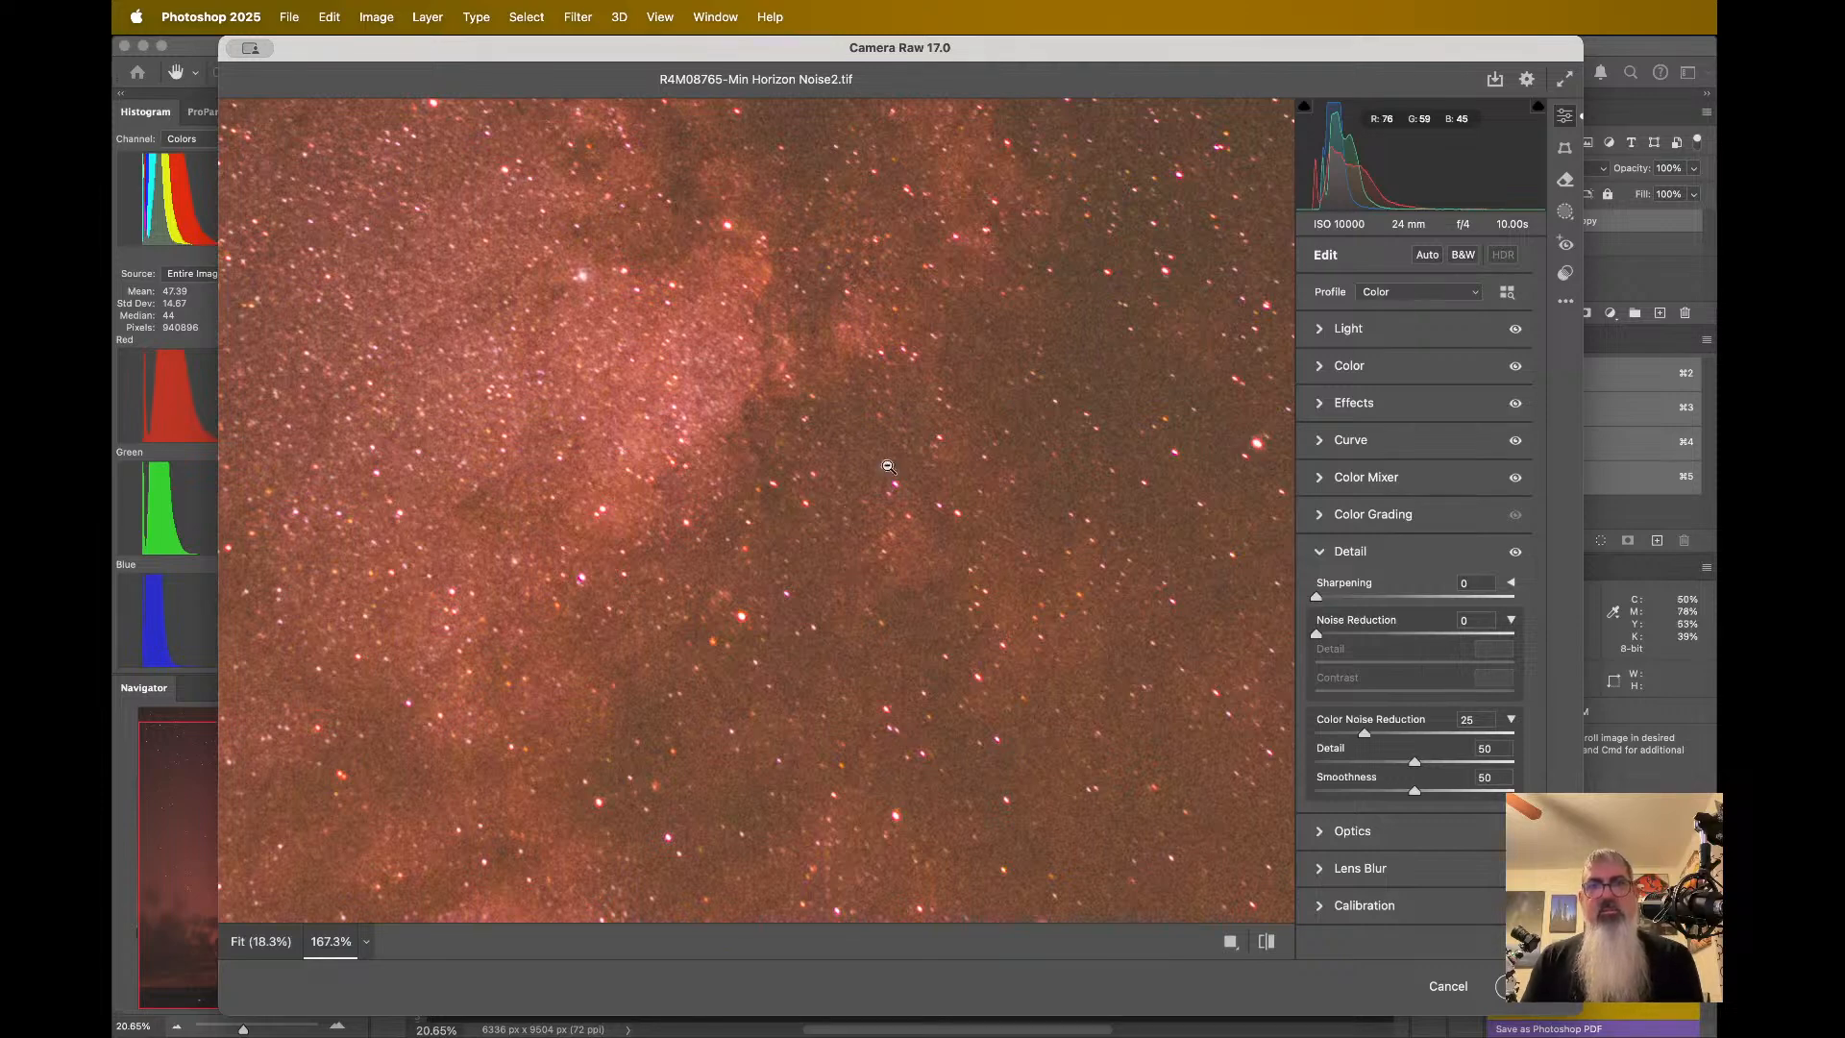
# - Compare the Milky Way sky up close with the Detail adjustments hidden and shown again
pyautogui.scroll(-6, 889, 466)
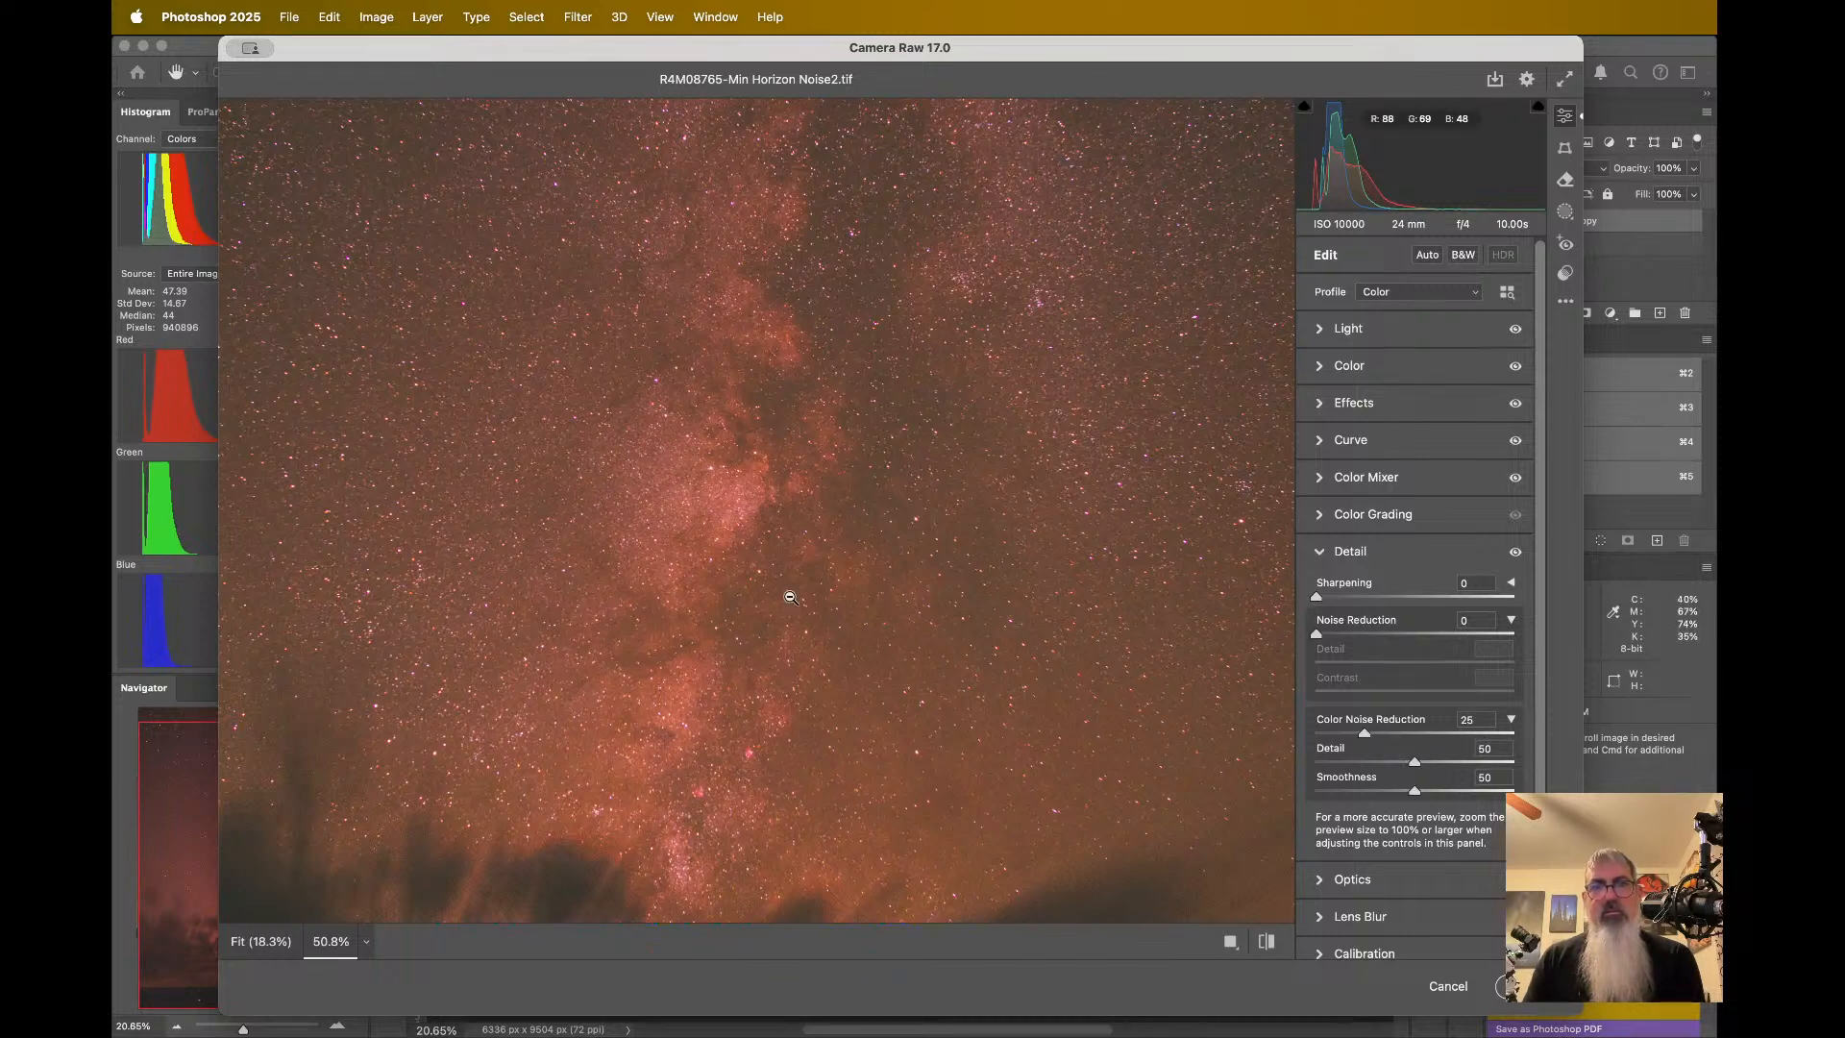
pyautogui.scroll(10, 789, 596)
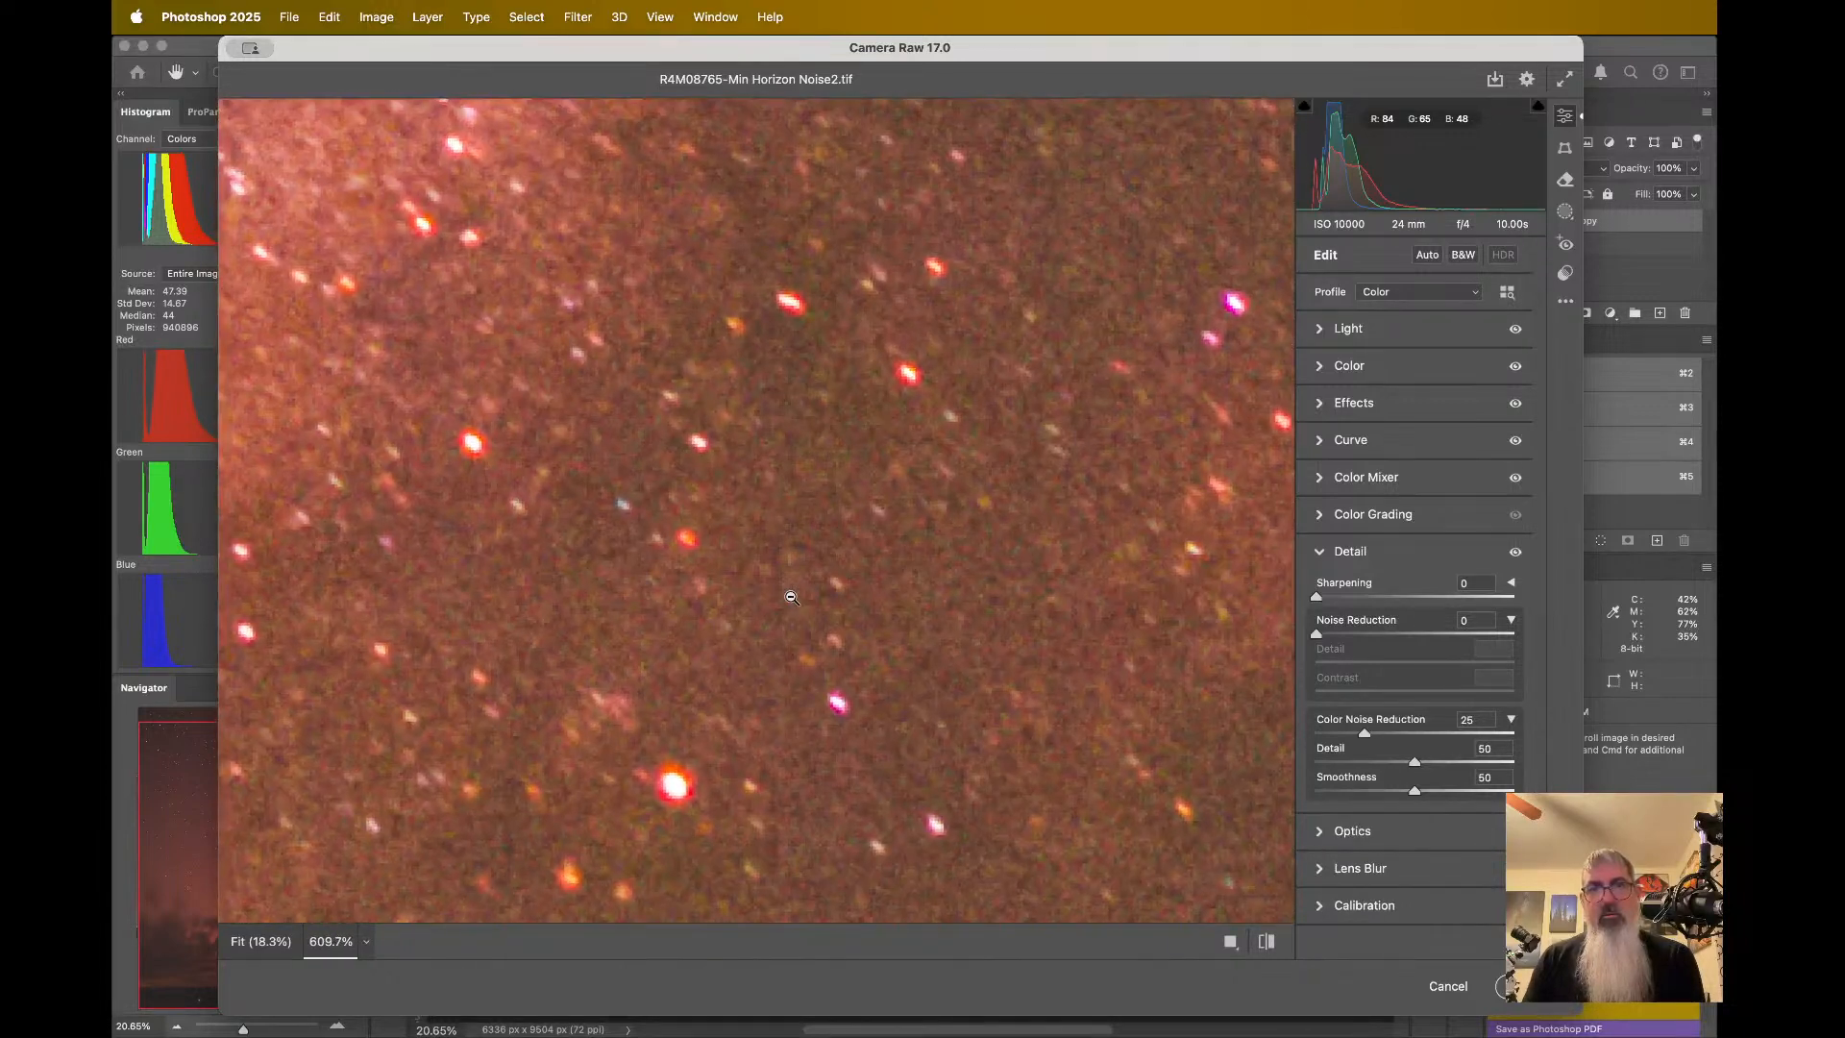
pyautogui.click(1515, 553)
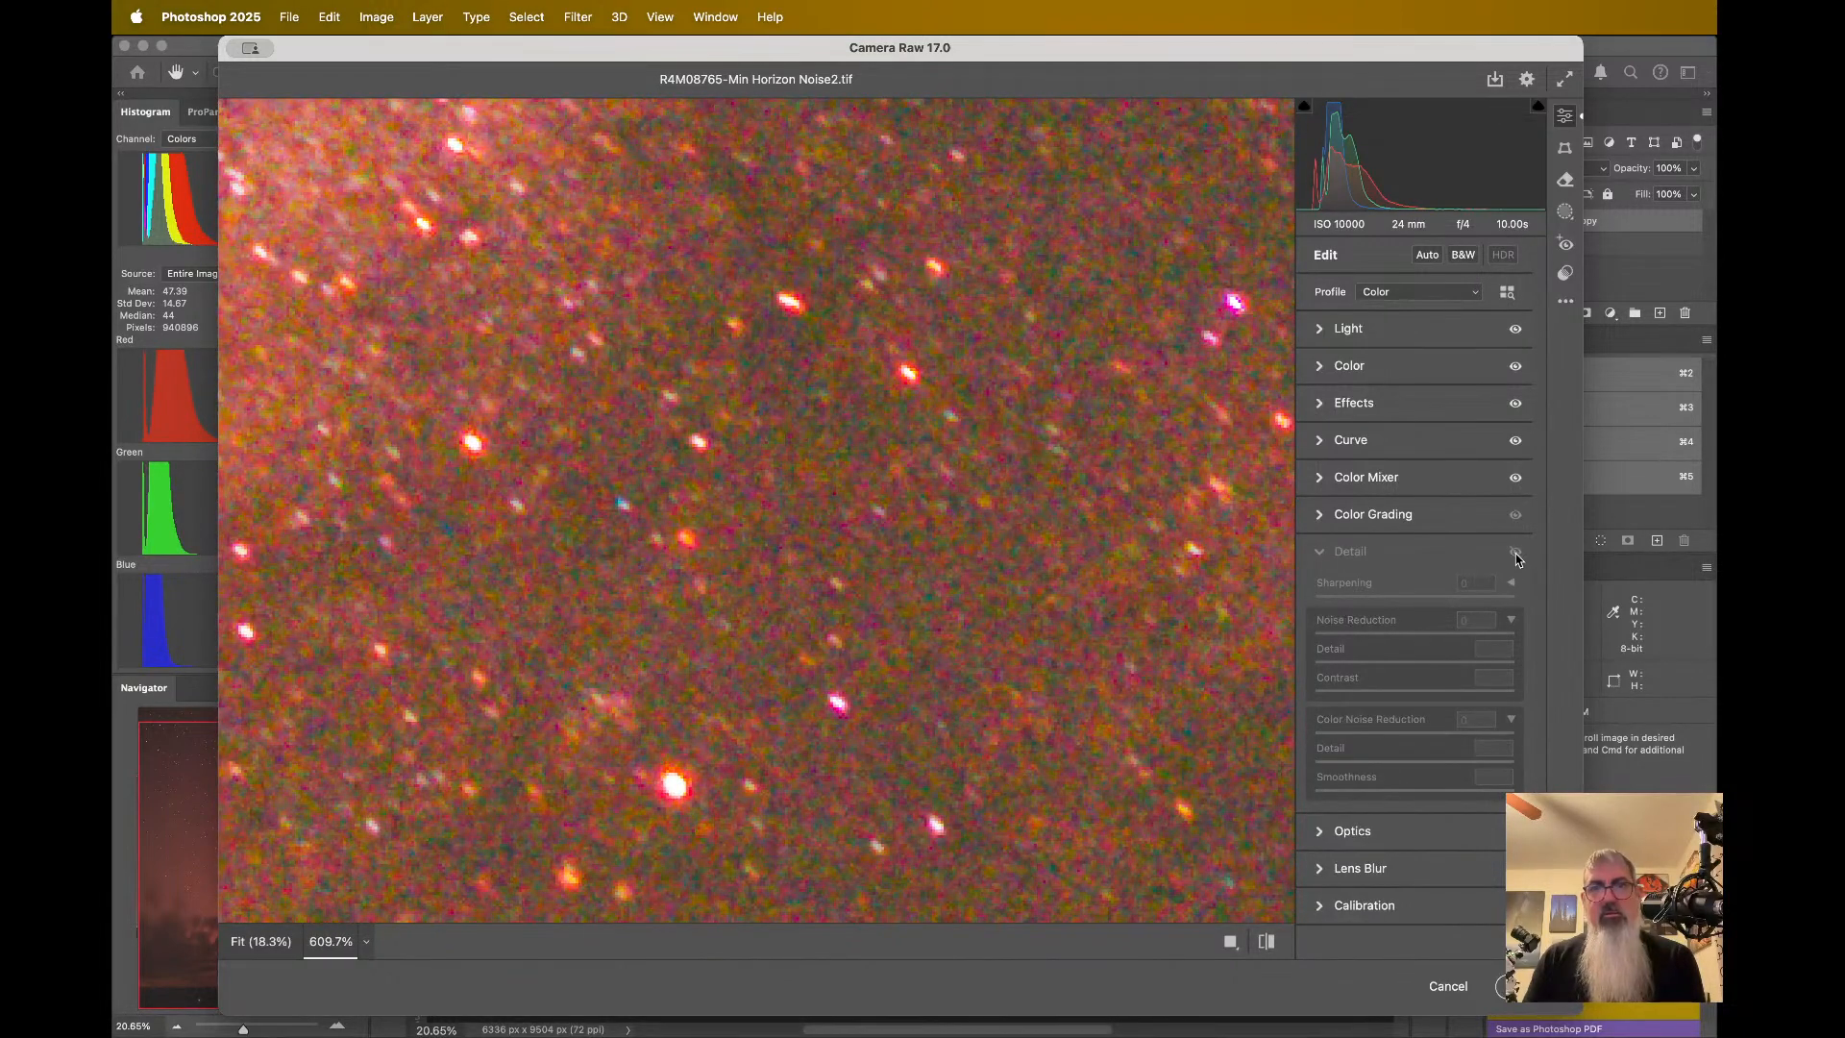
pyautogui.click(1515, 553)
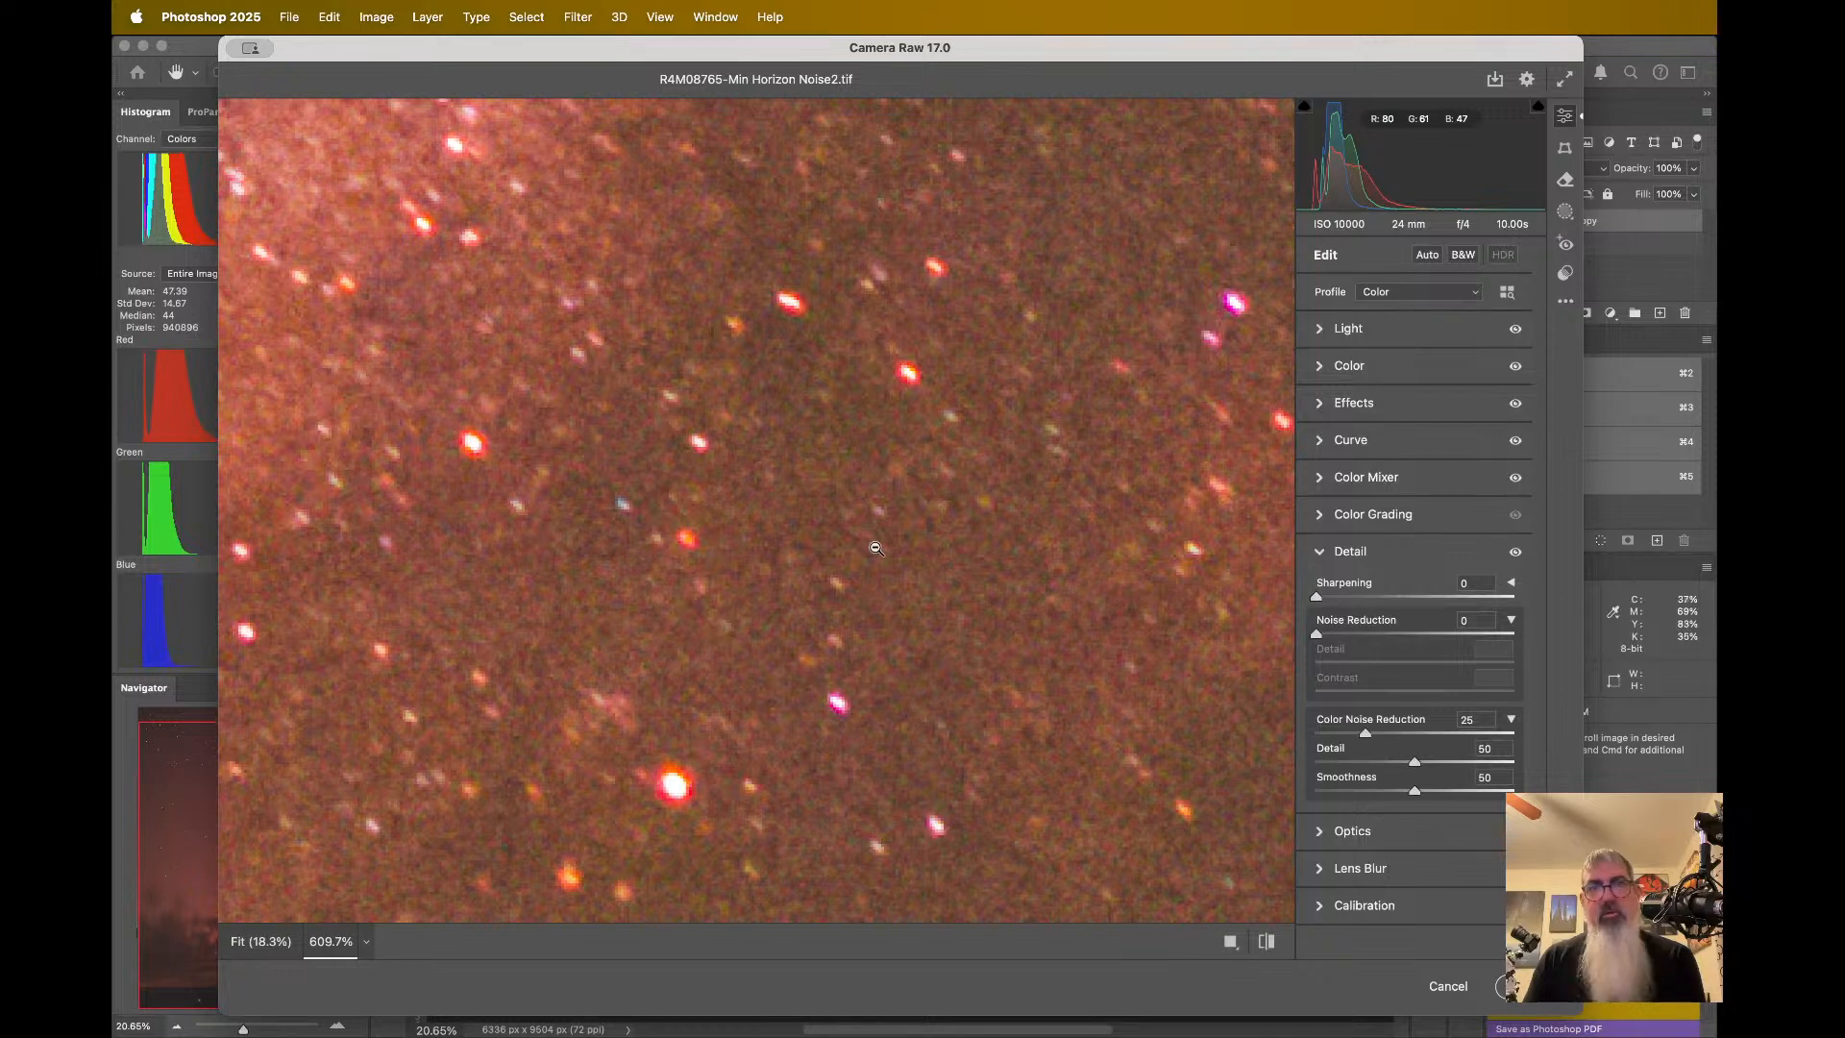
pyautogui.scroll(-4, 986, 559)
pyautogui.scroll(6, 978, 554)
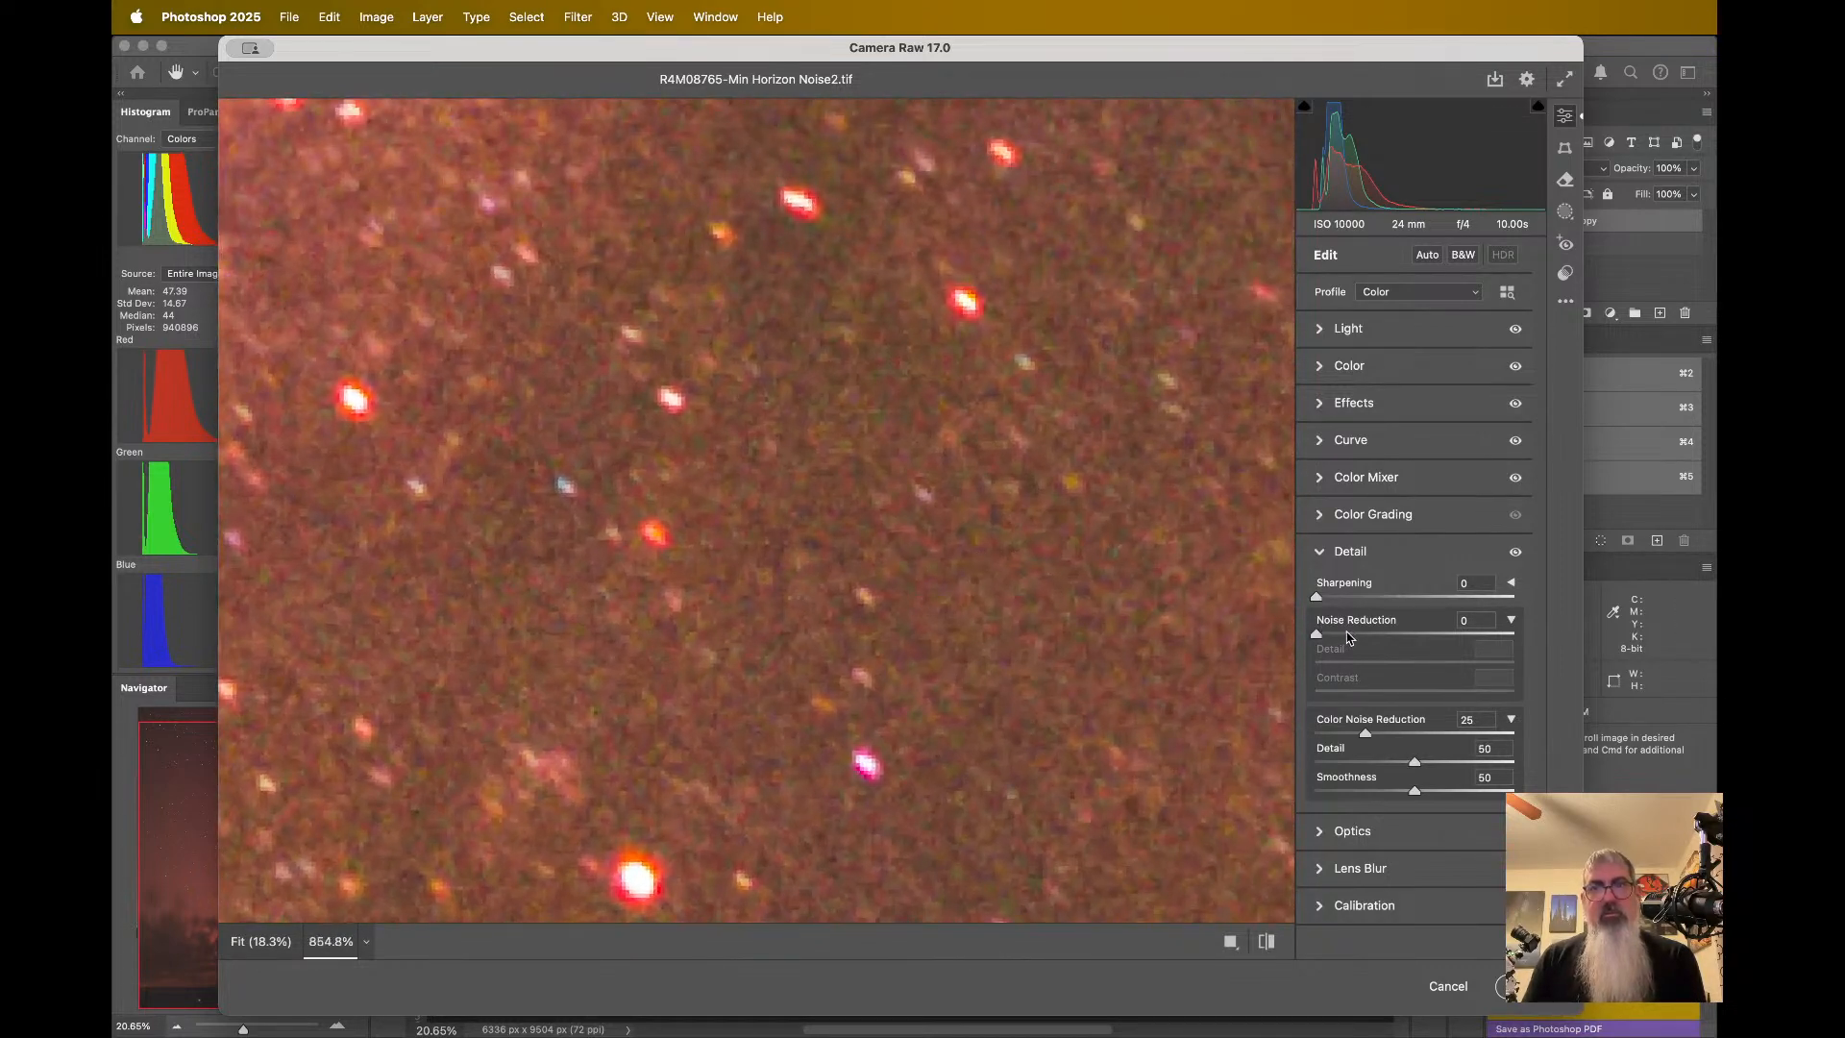
# - Try Noise Reduction amounts of 16, 100 and 26, comparing their smoothing of the sky and stars
pyautogui.click(1346, 633)
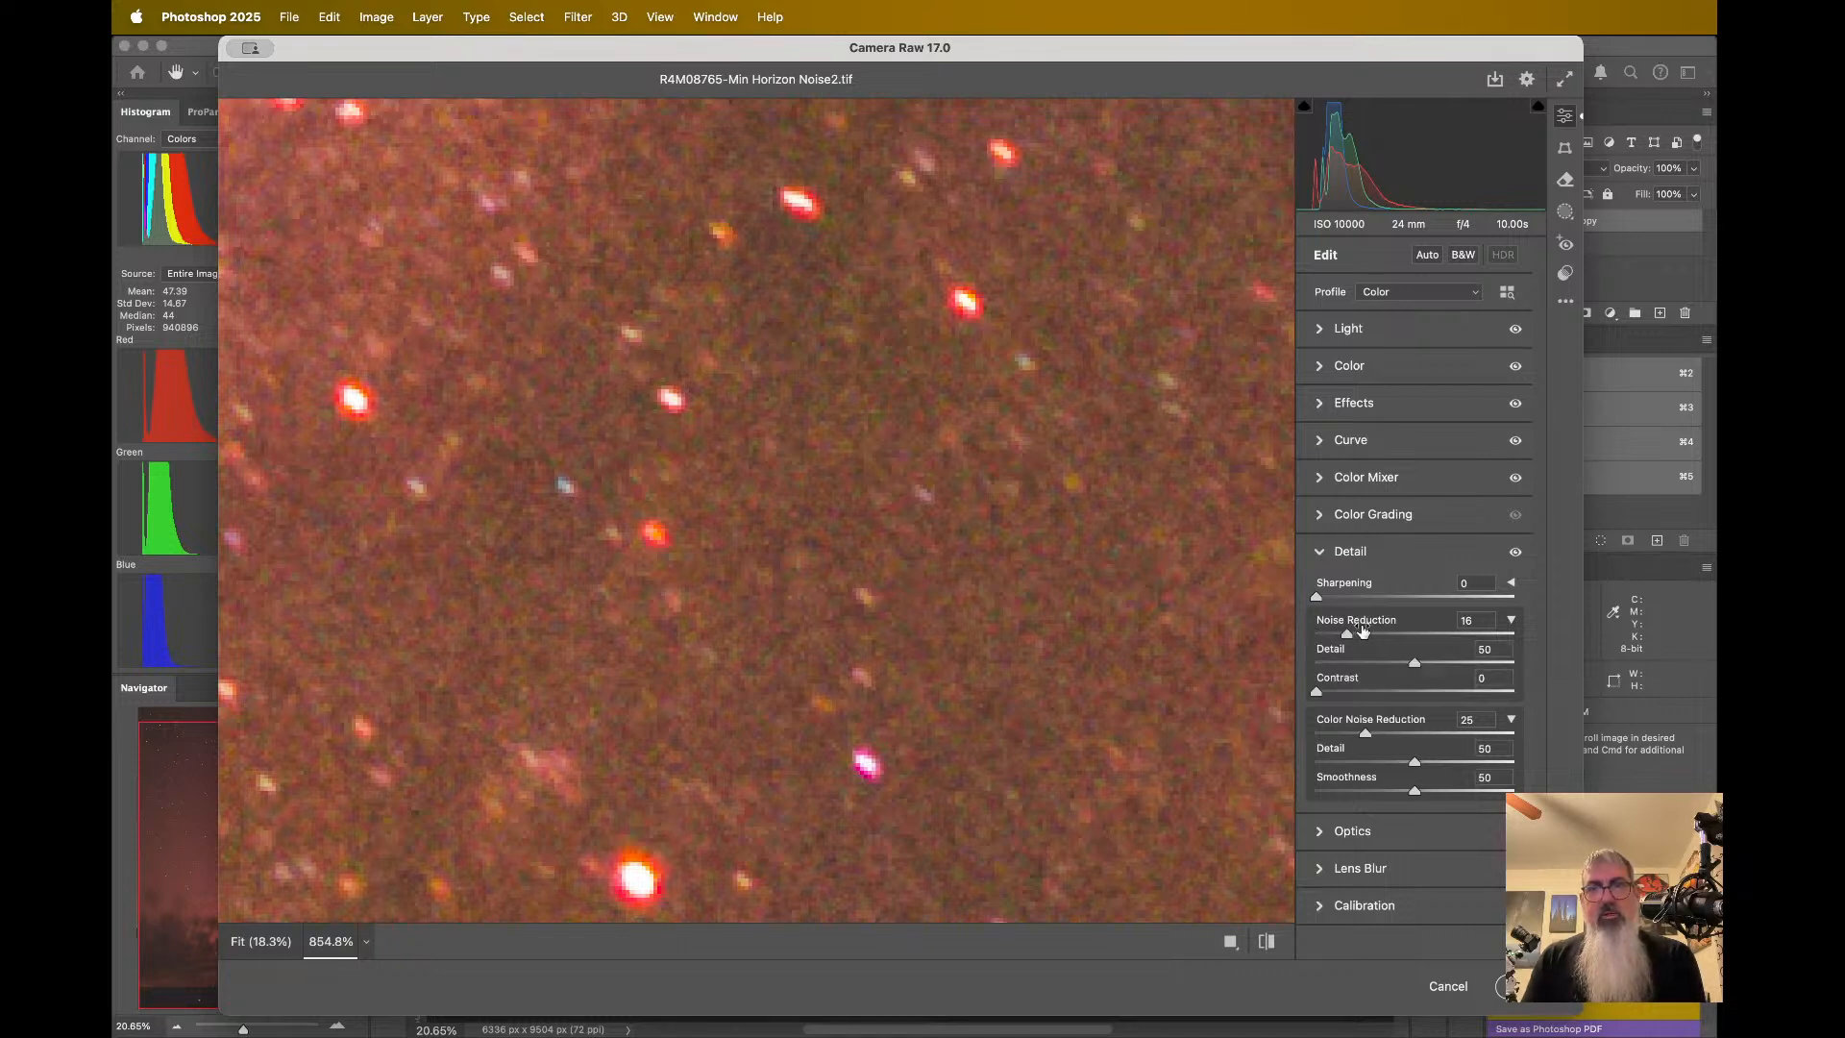
pyautogui.moveTo(1346, 634); pyautogui.dragTo(1315, 636)
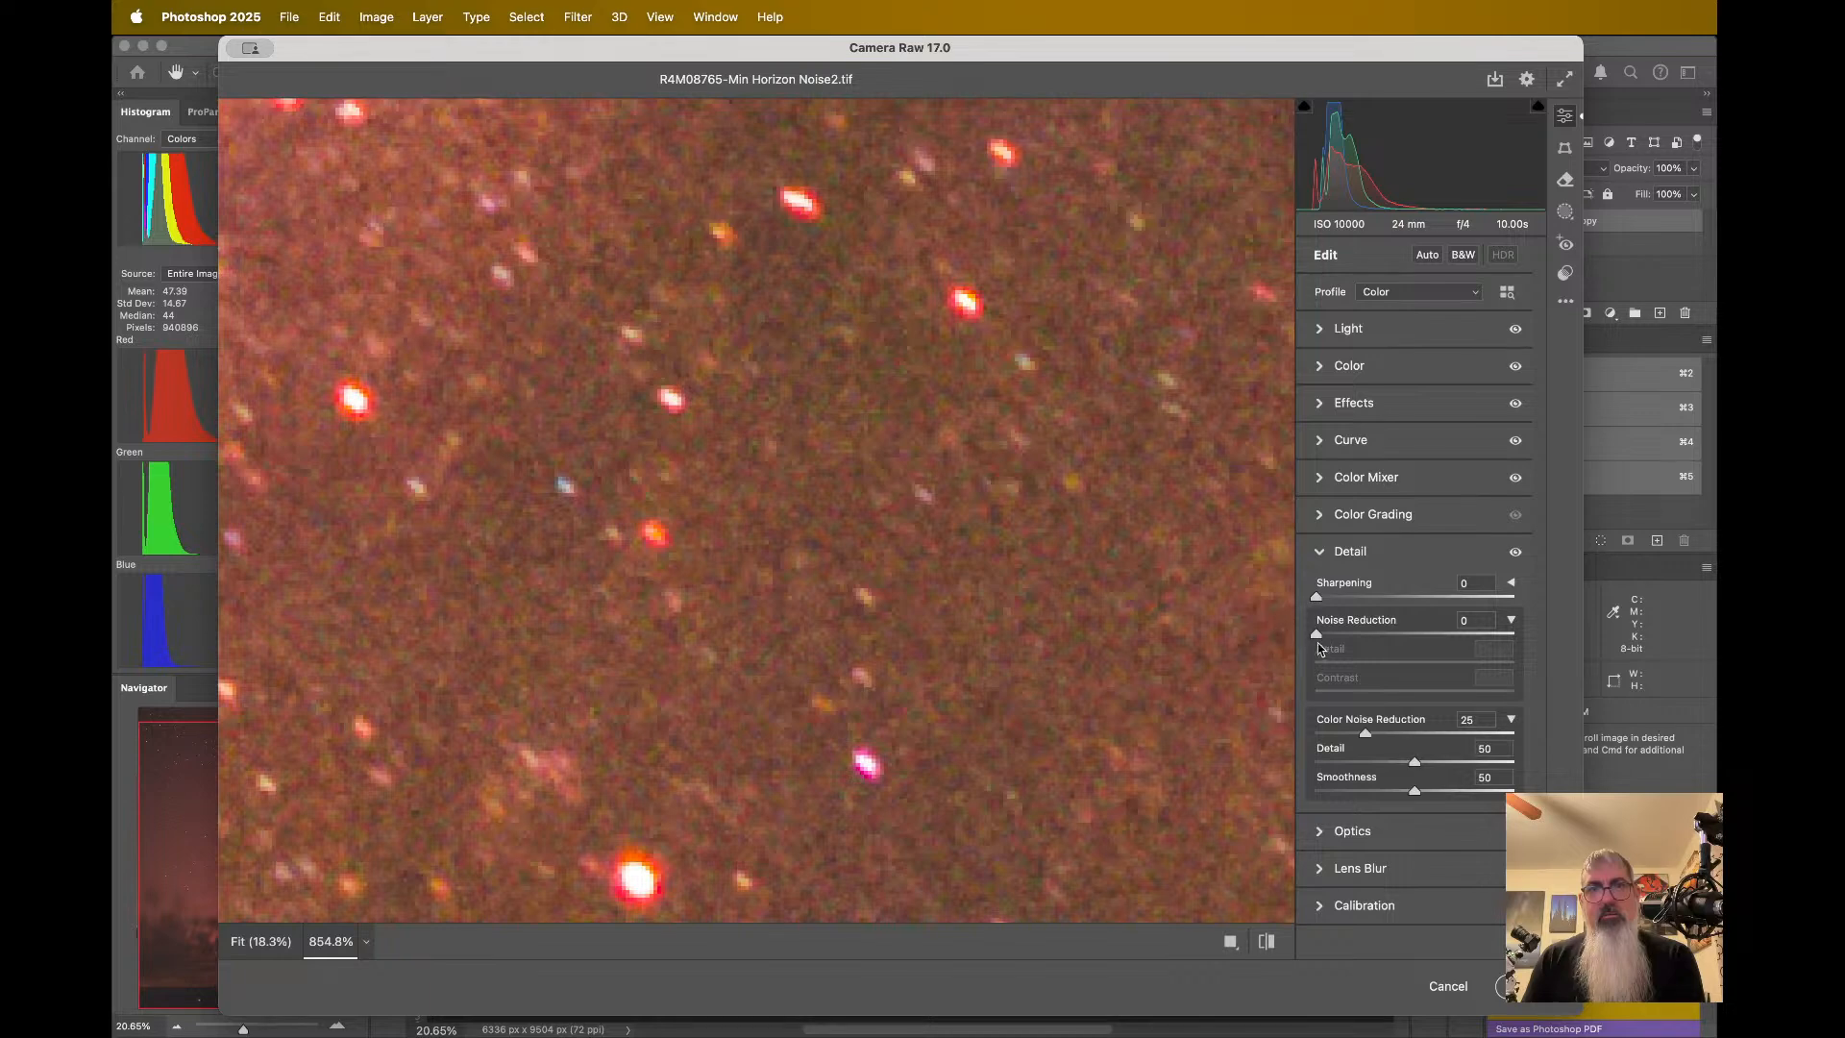
pyautogui.click(1347, 634)
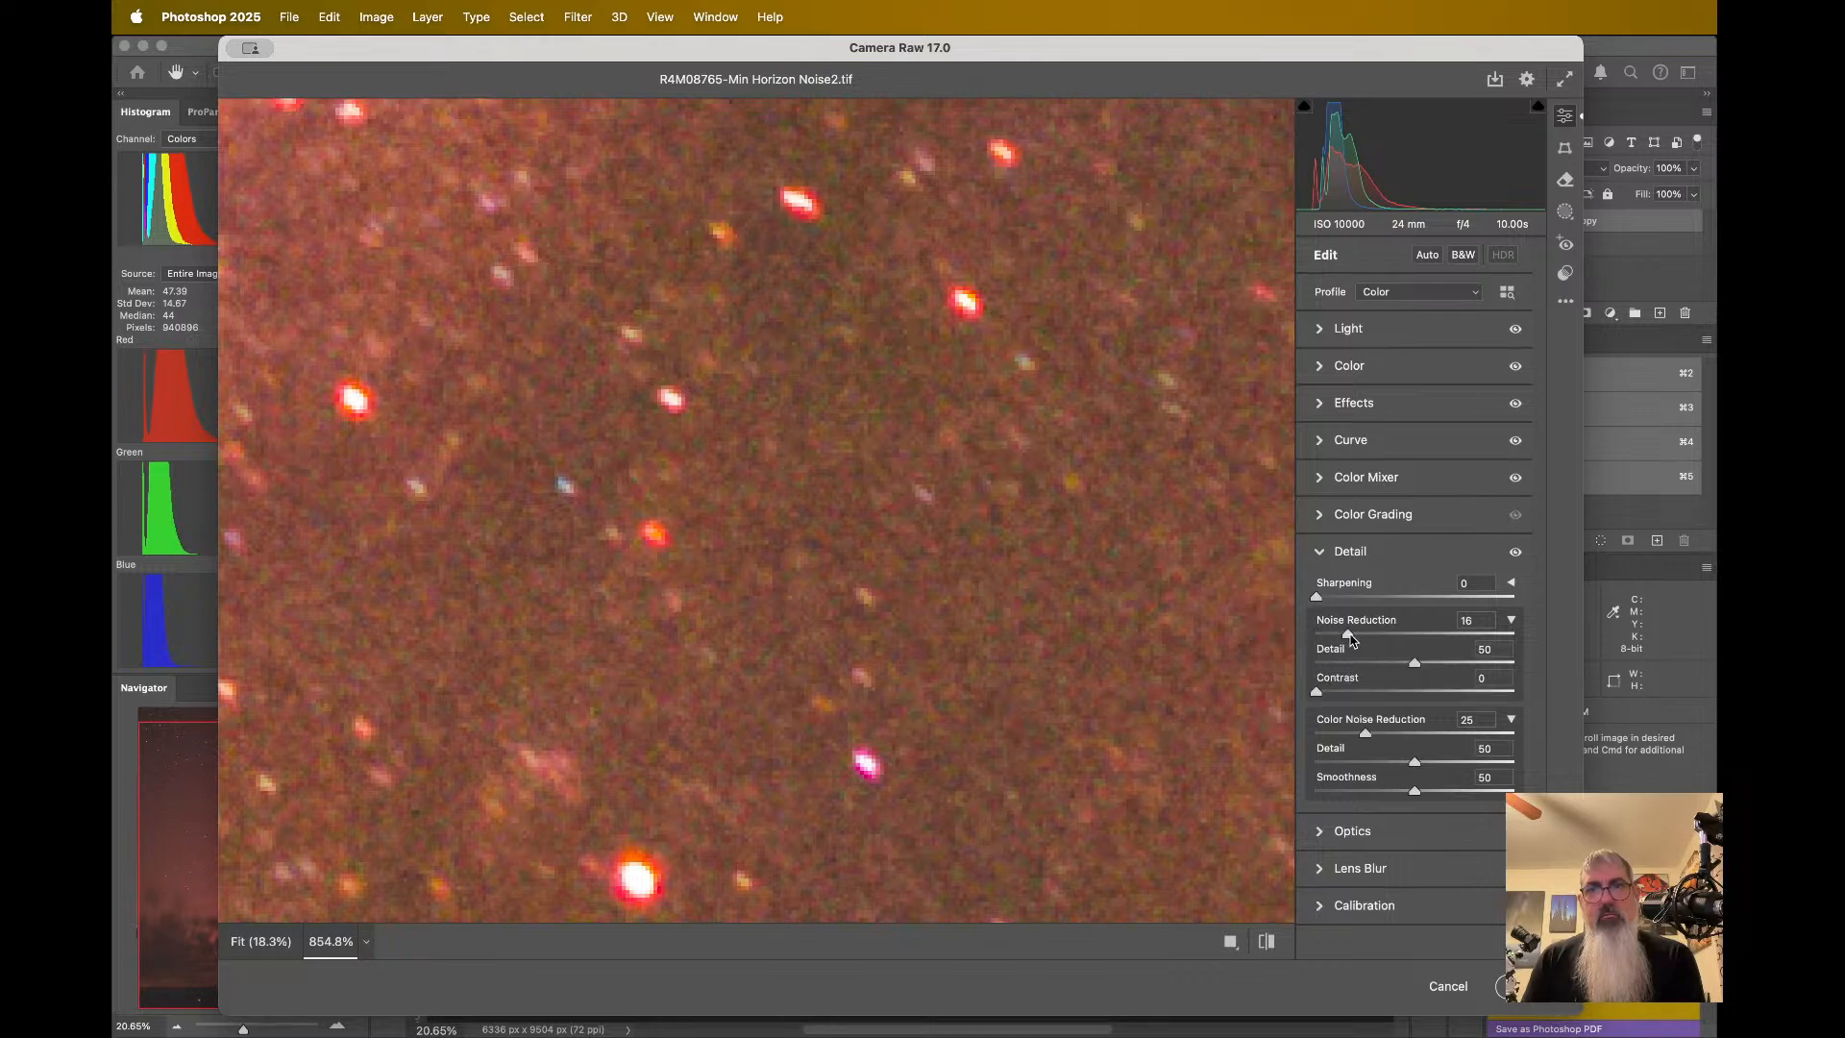
pyautogui.moveTo(1449, 637); pyautogui.dragTo(1571, 642)
pyautogui.scroll(-5, 1076, 628)
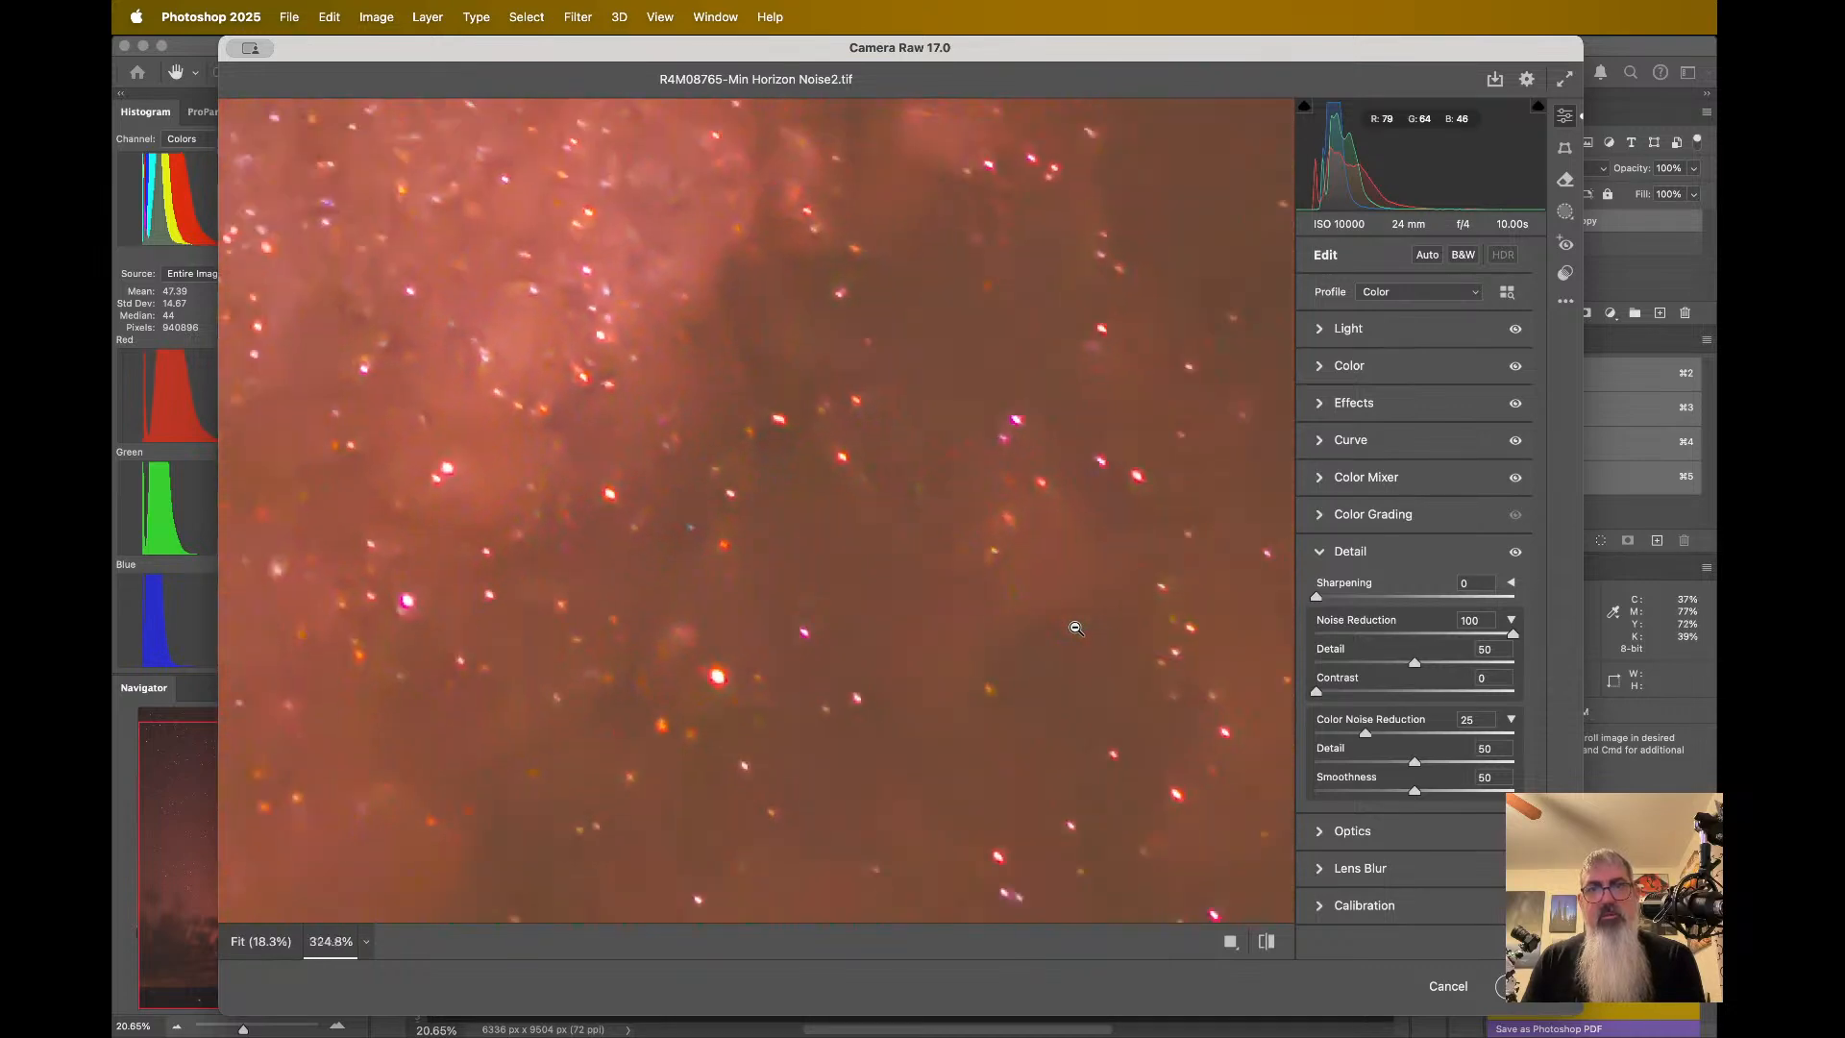
pyautogui.scroll(-5, 1074, 627)
pyautogui.scroll(3, 1073, 627)
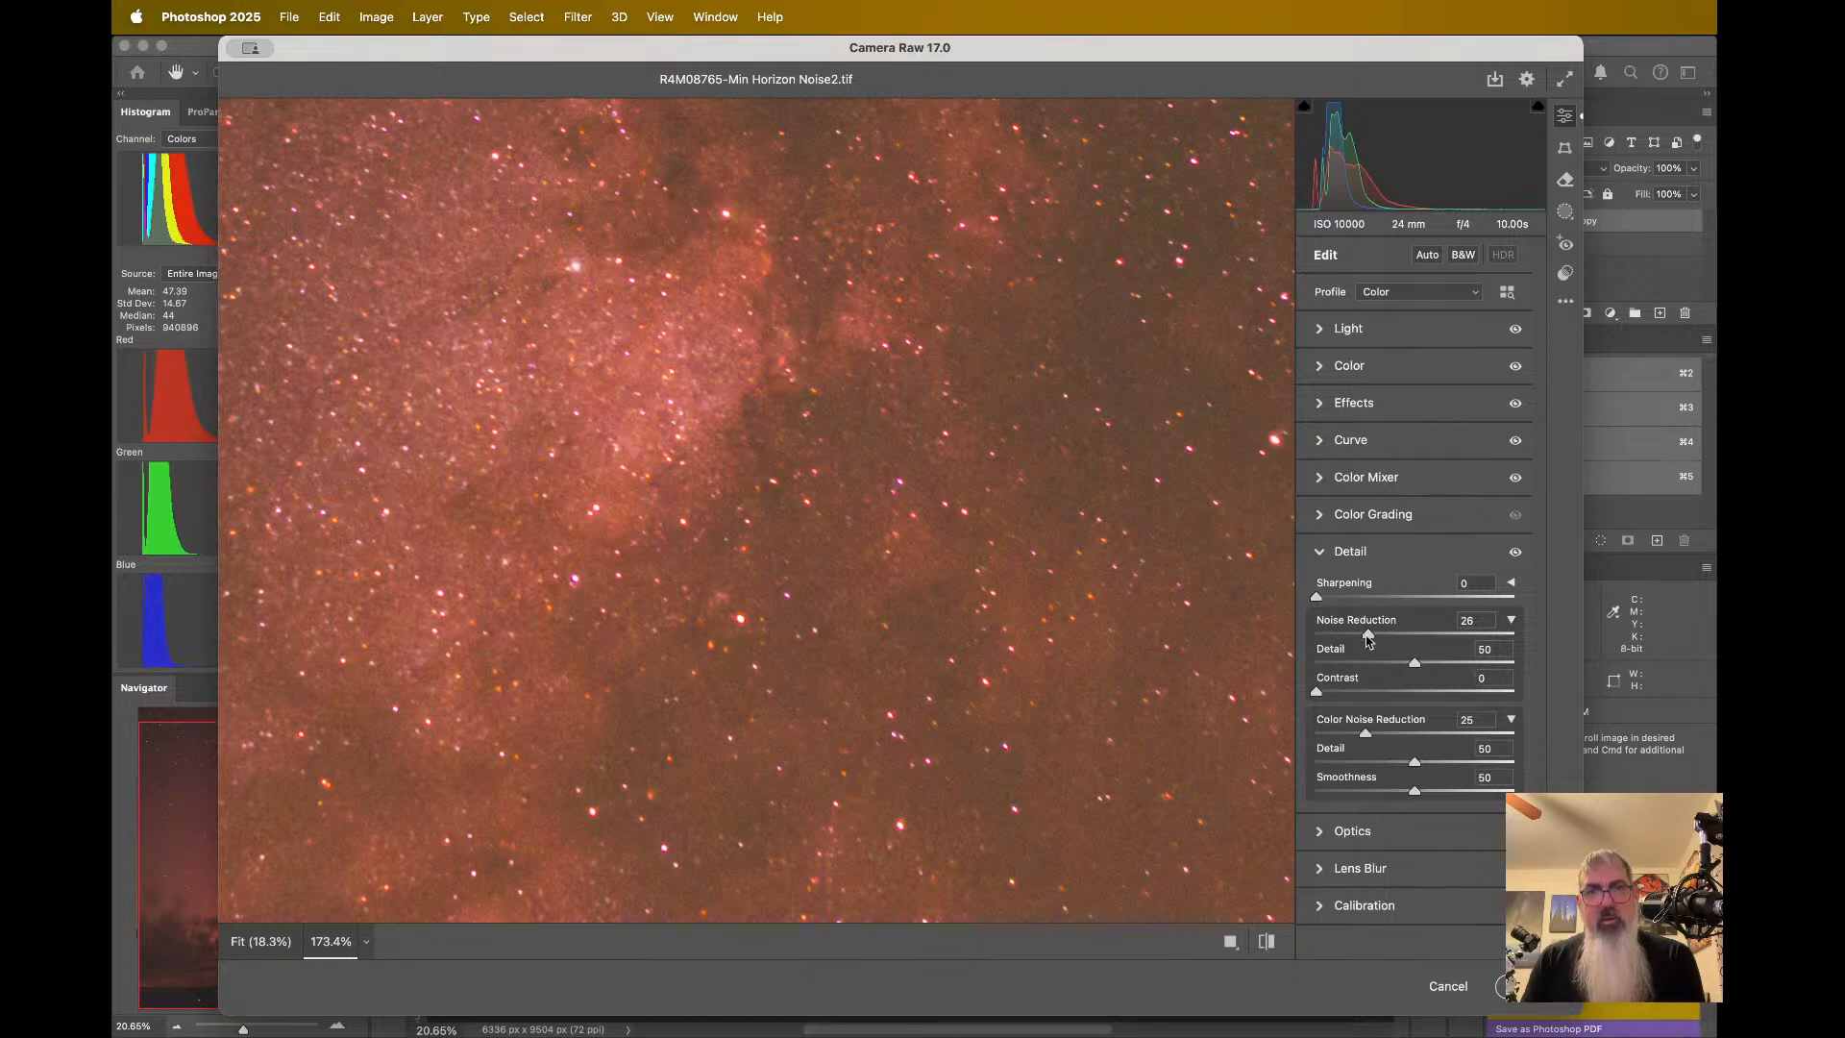
# - Set Noise Reduction to 15, judging the sky noise and small stars up close
pyautogui.scroll(6, 767, 551)
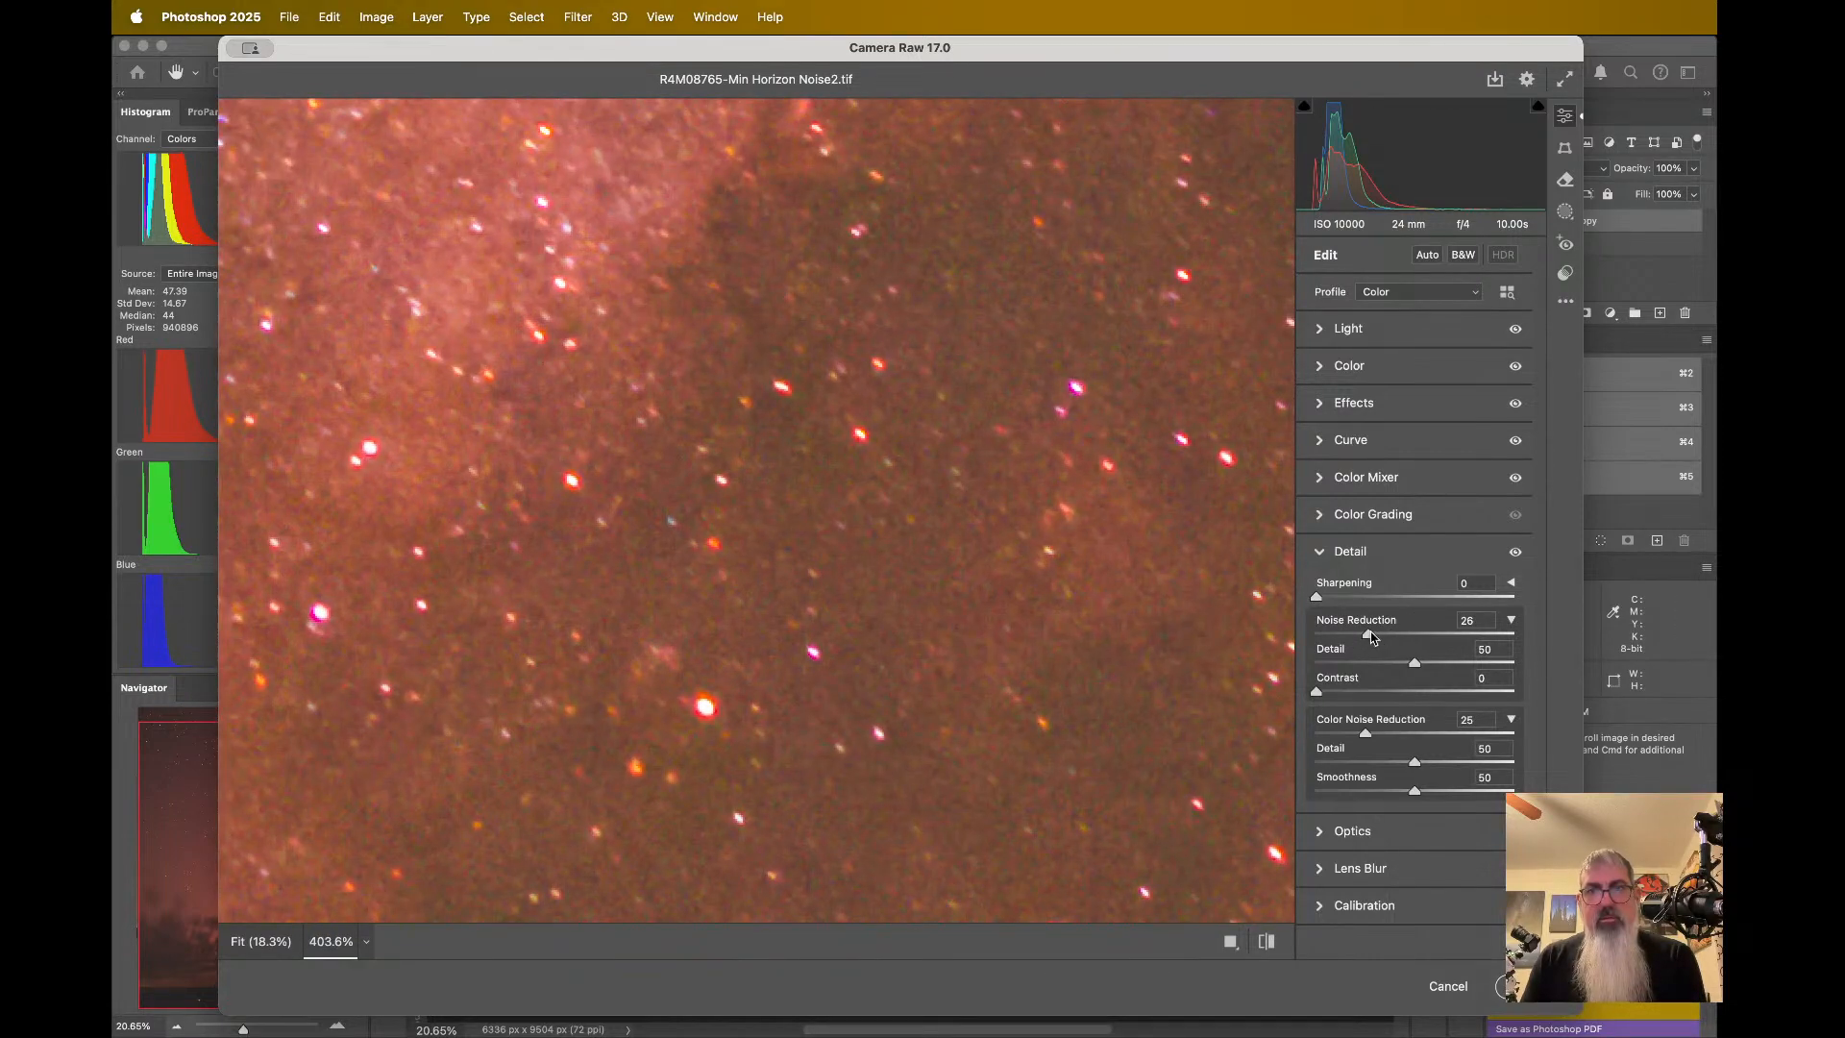
pyautogui.moveTo(1369, 634); pyautogui.dragTo(1352, 634)
pyautogui.moveTo(1326, 635)
pyautogui.mouseDown()
pyautogui.moveTo(1309, 635)
pyautogui.moveTo(1337, 637)
pyautogui.mouseUp()
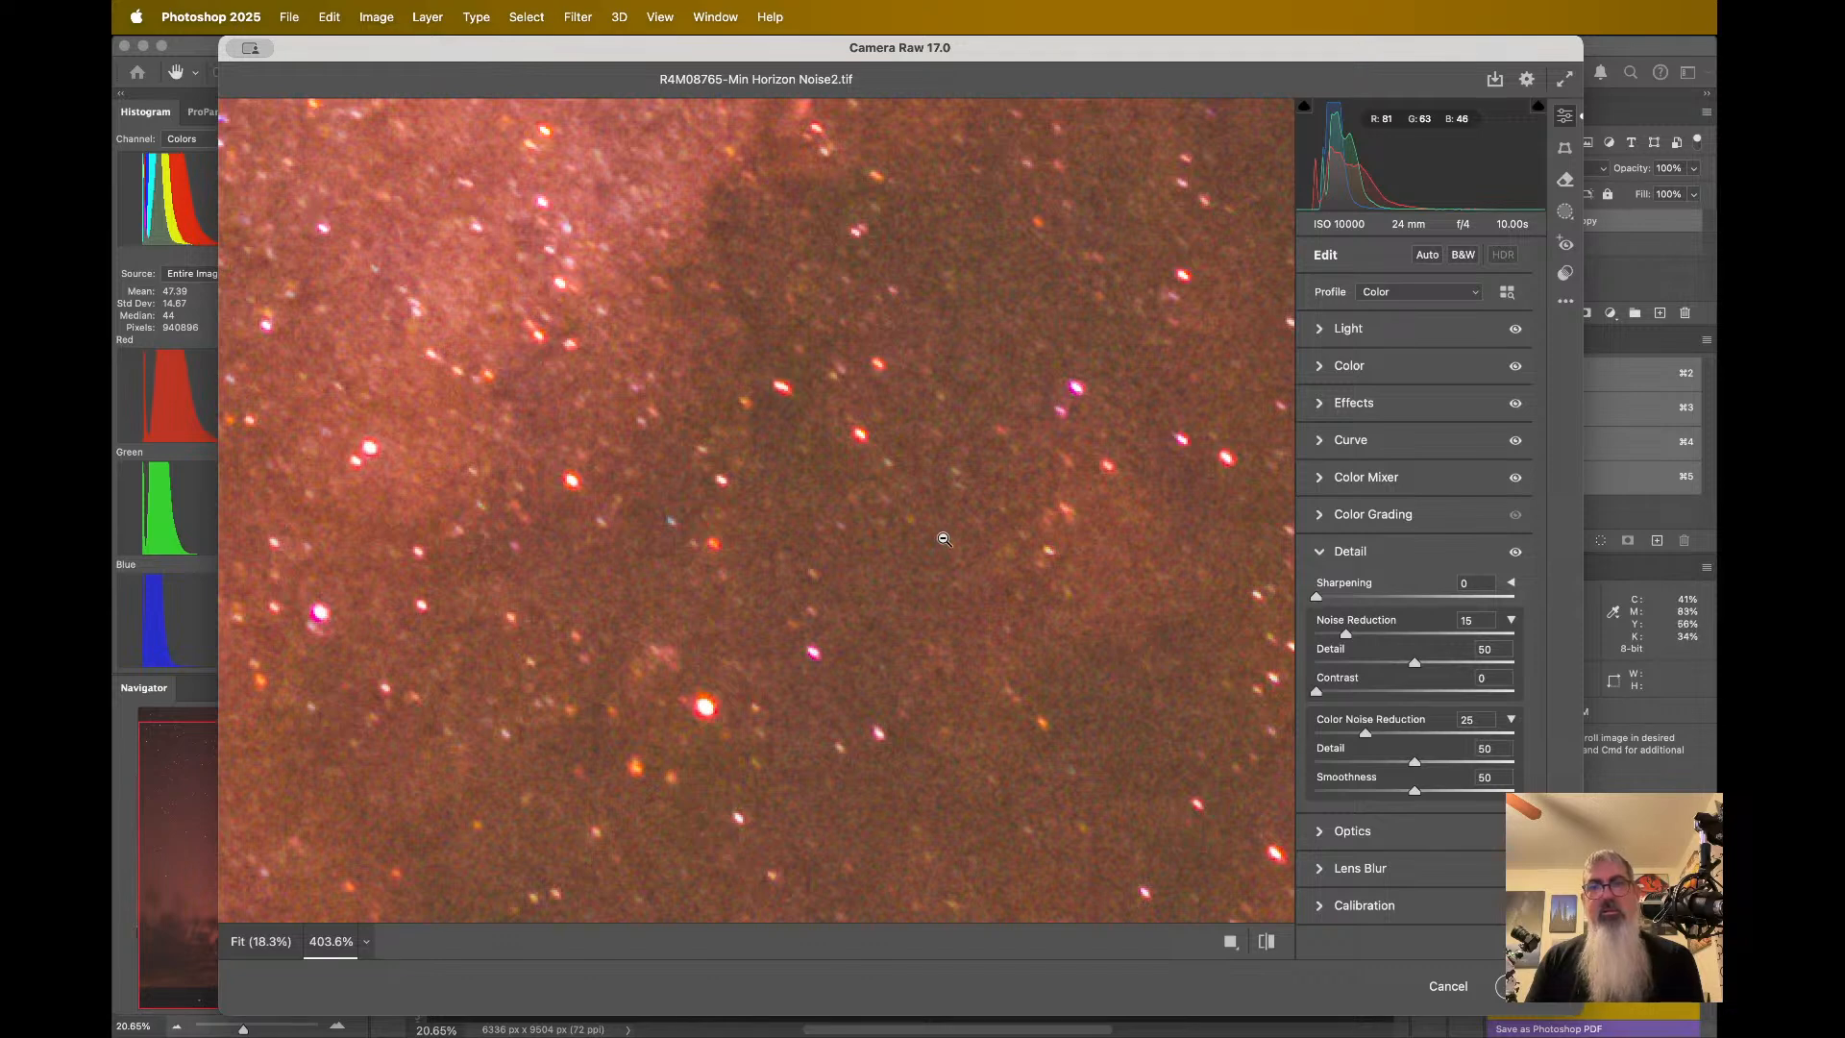
# - Examine the noise-reduced photo as a whole and up close, covering the sky, the clouds and the Milky Way core
pyautogui.click(944, 539)
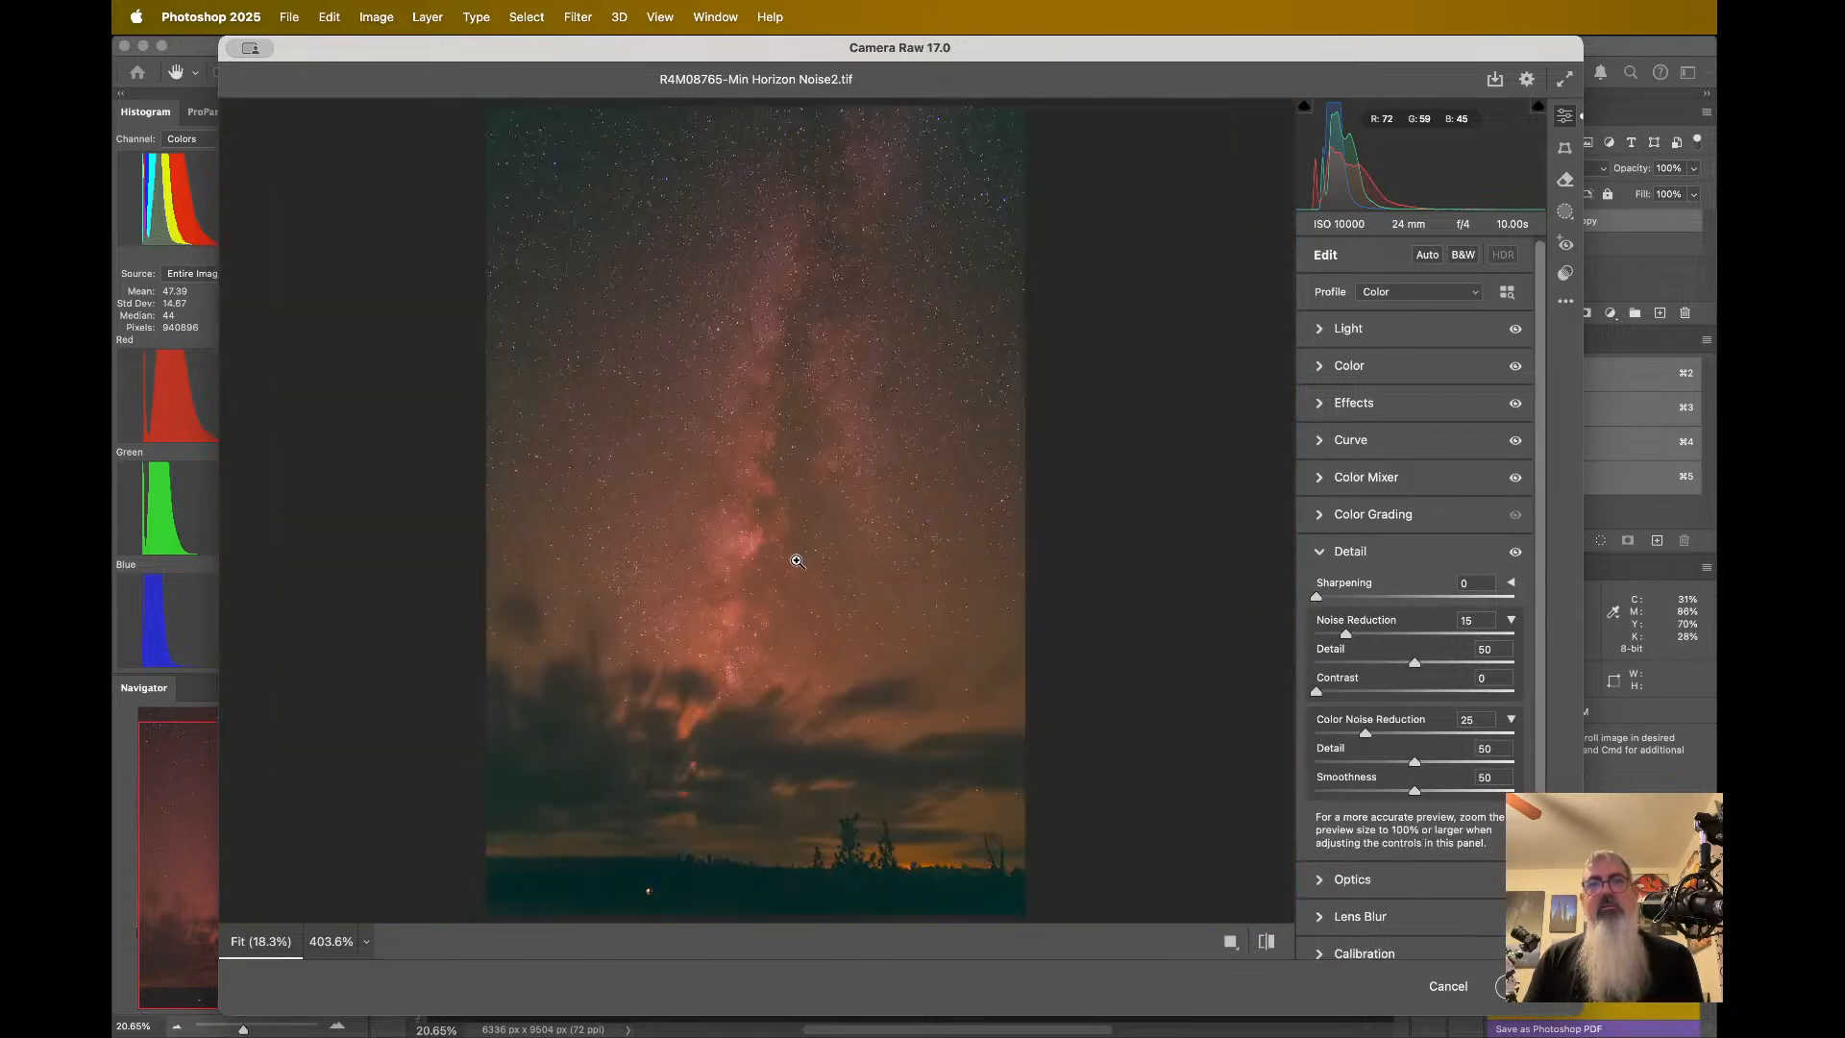
pyautogui.scroll(4, 839, 511)
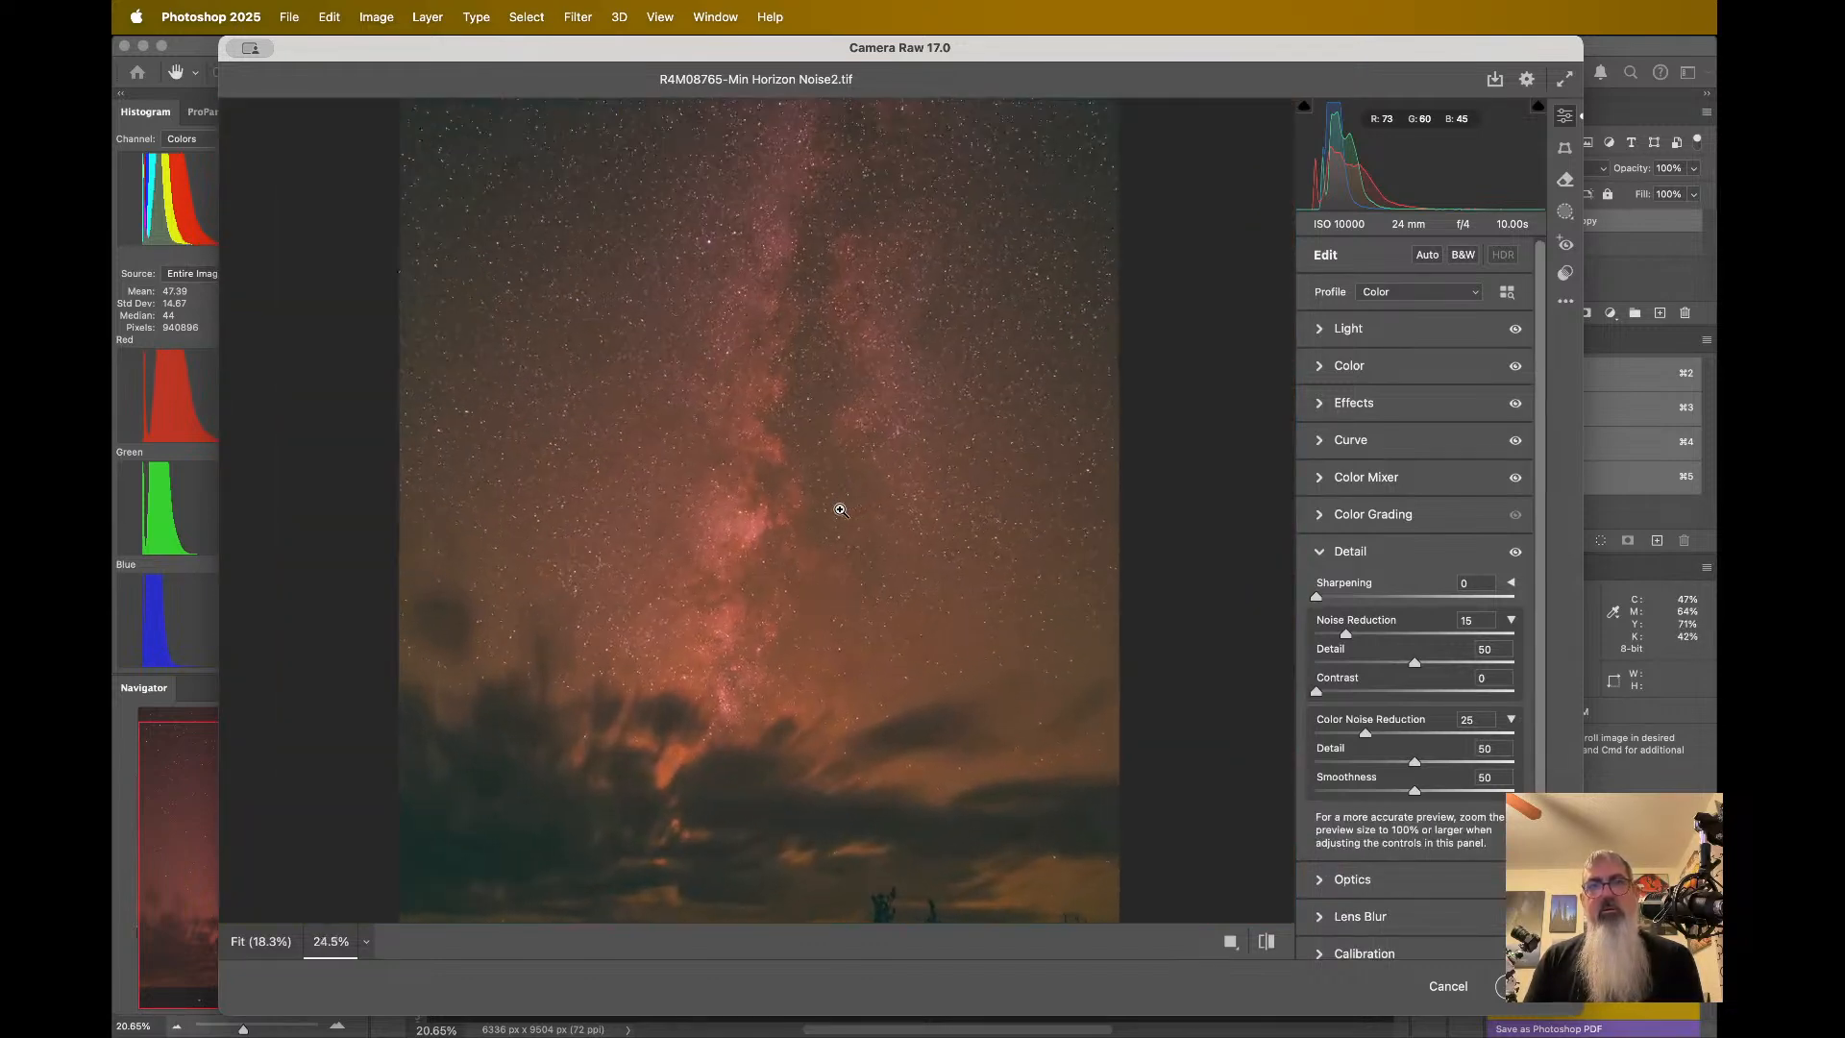
pyautogui.scroll(-4, 841, 511)
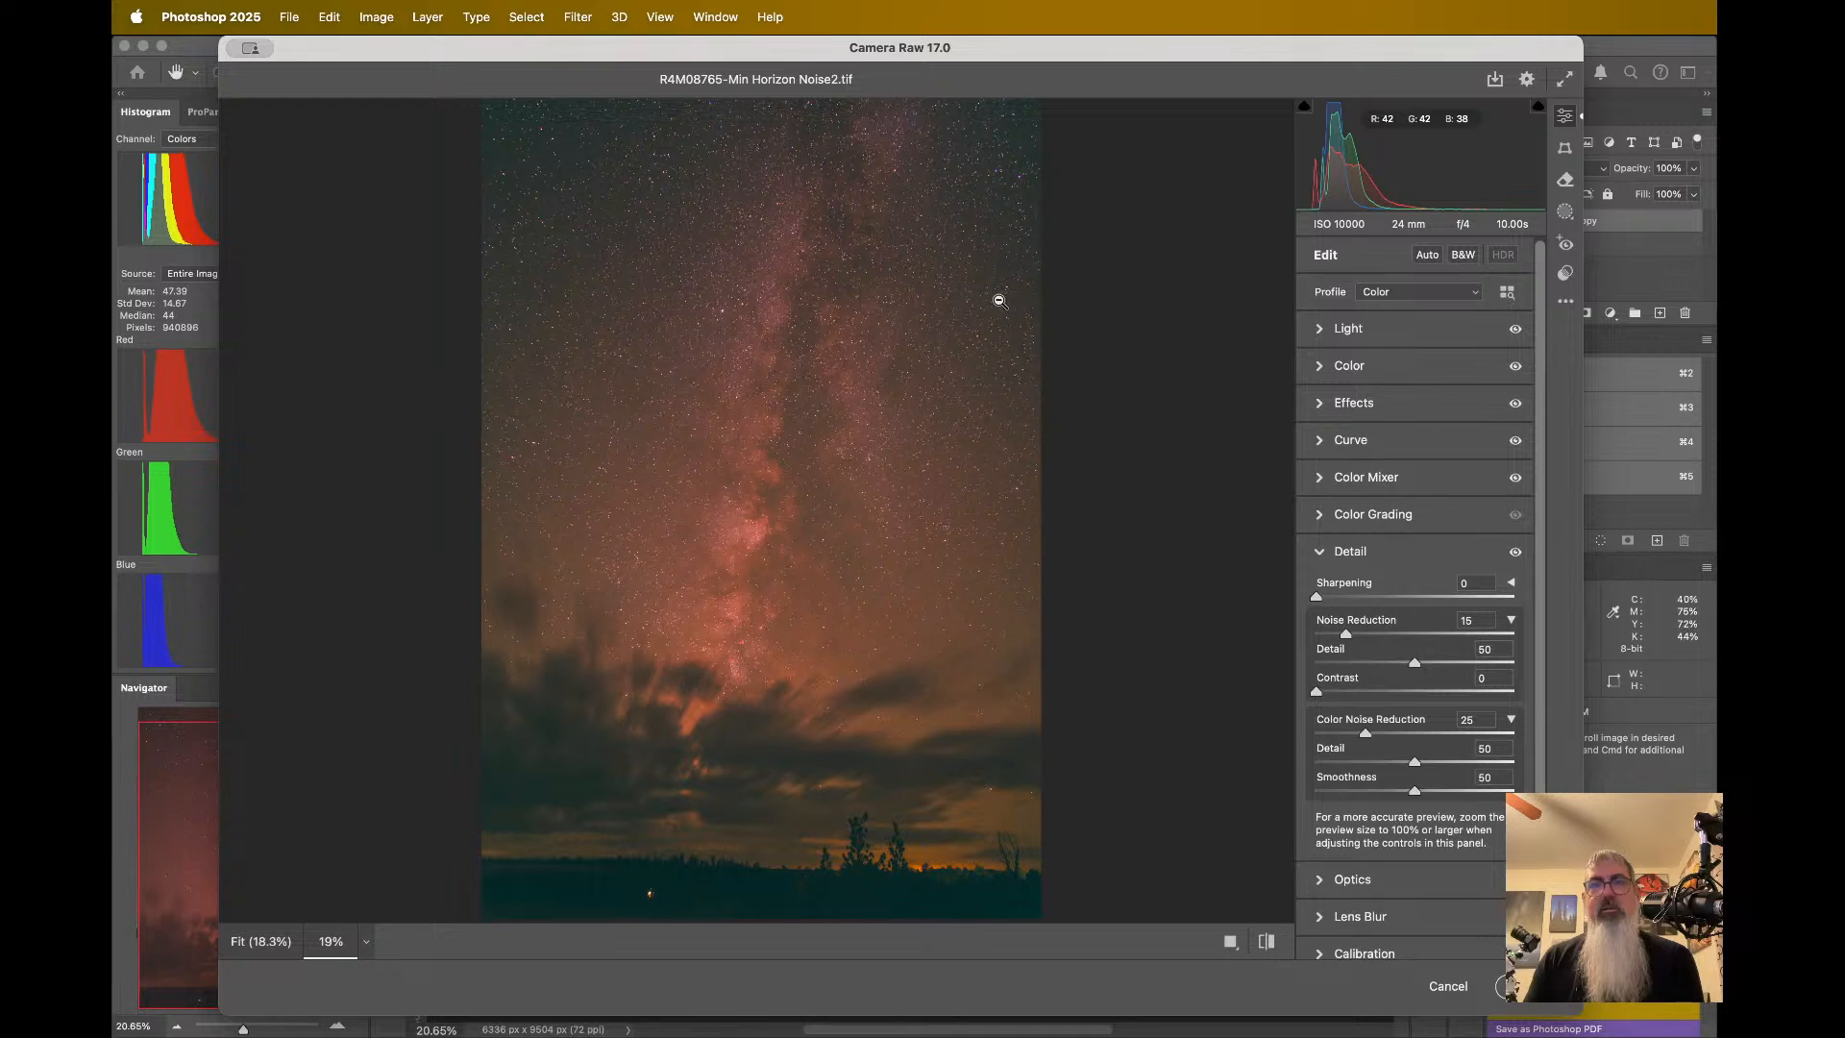
pyautogui.scroll(5, 676, 524)
pyautogui.scroll(-5, 697, 526)
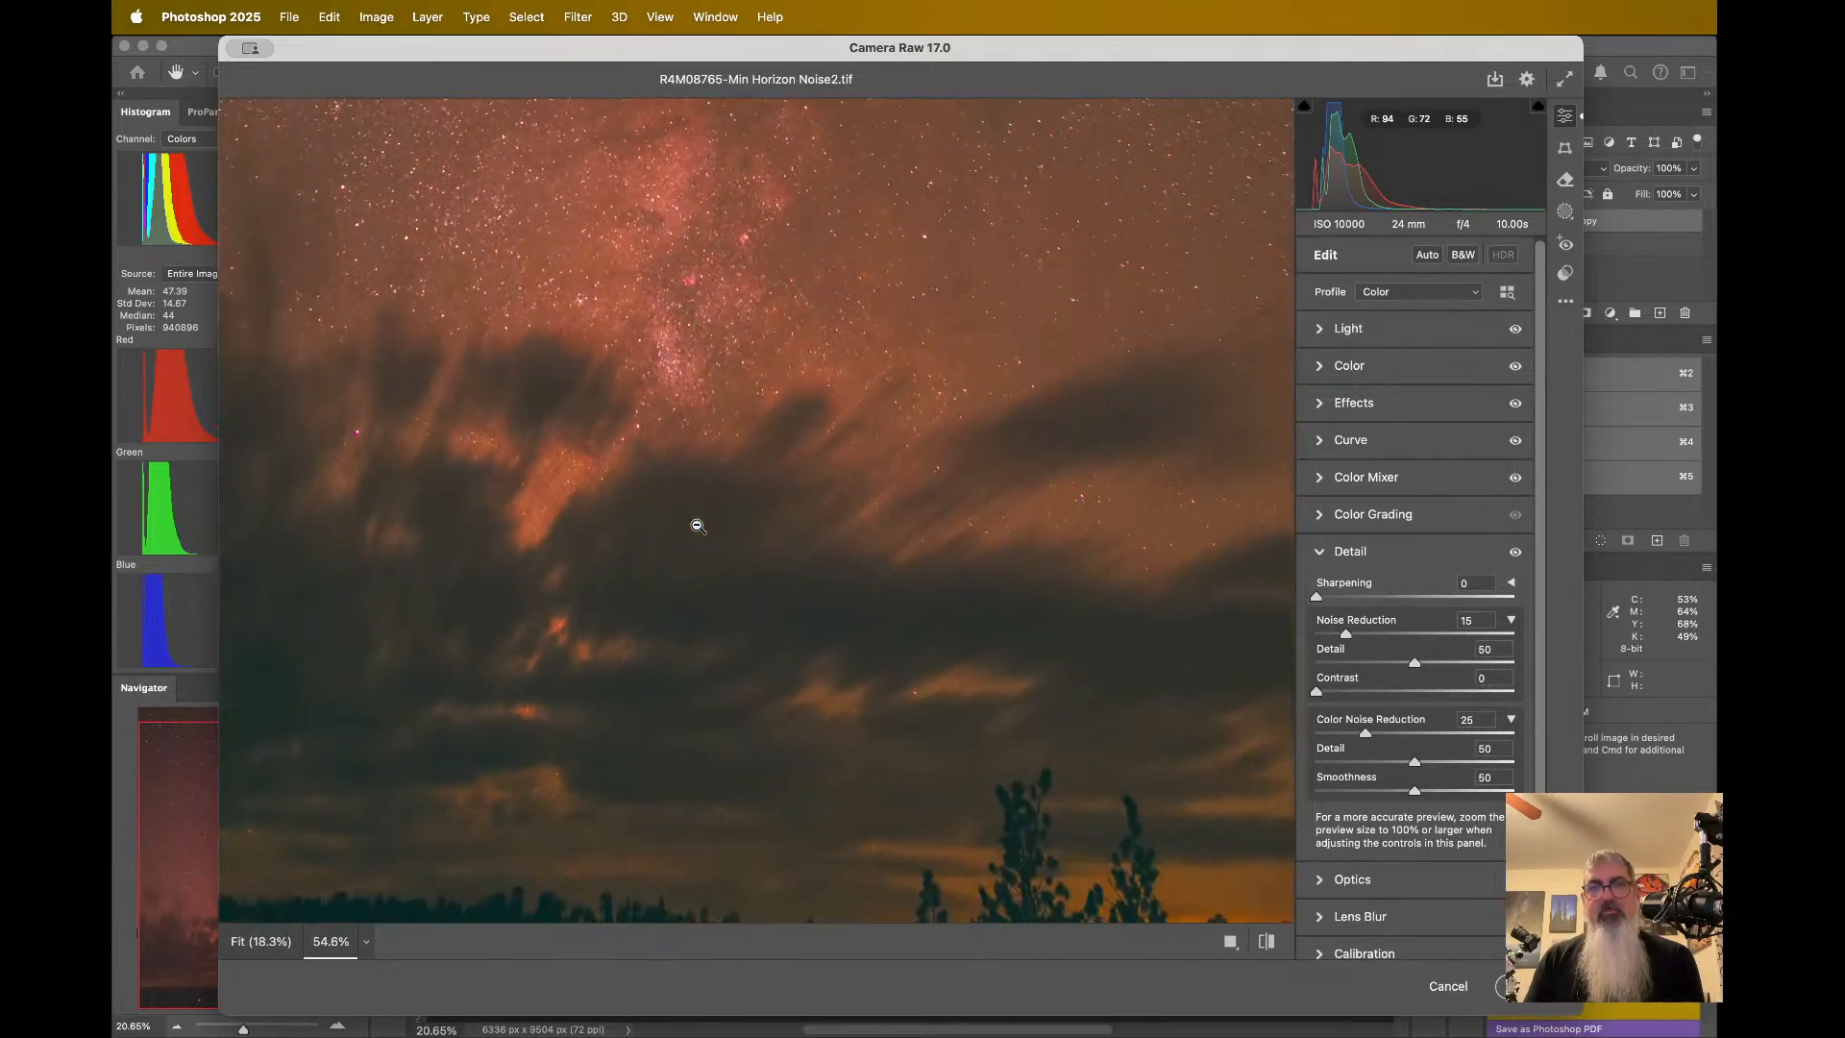
pyautogui.scroll(3, 697, 527)
pyautogui.scroll(4, 698, 527)
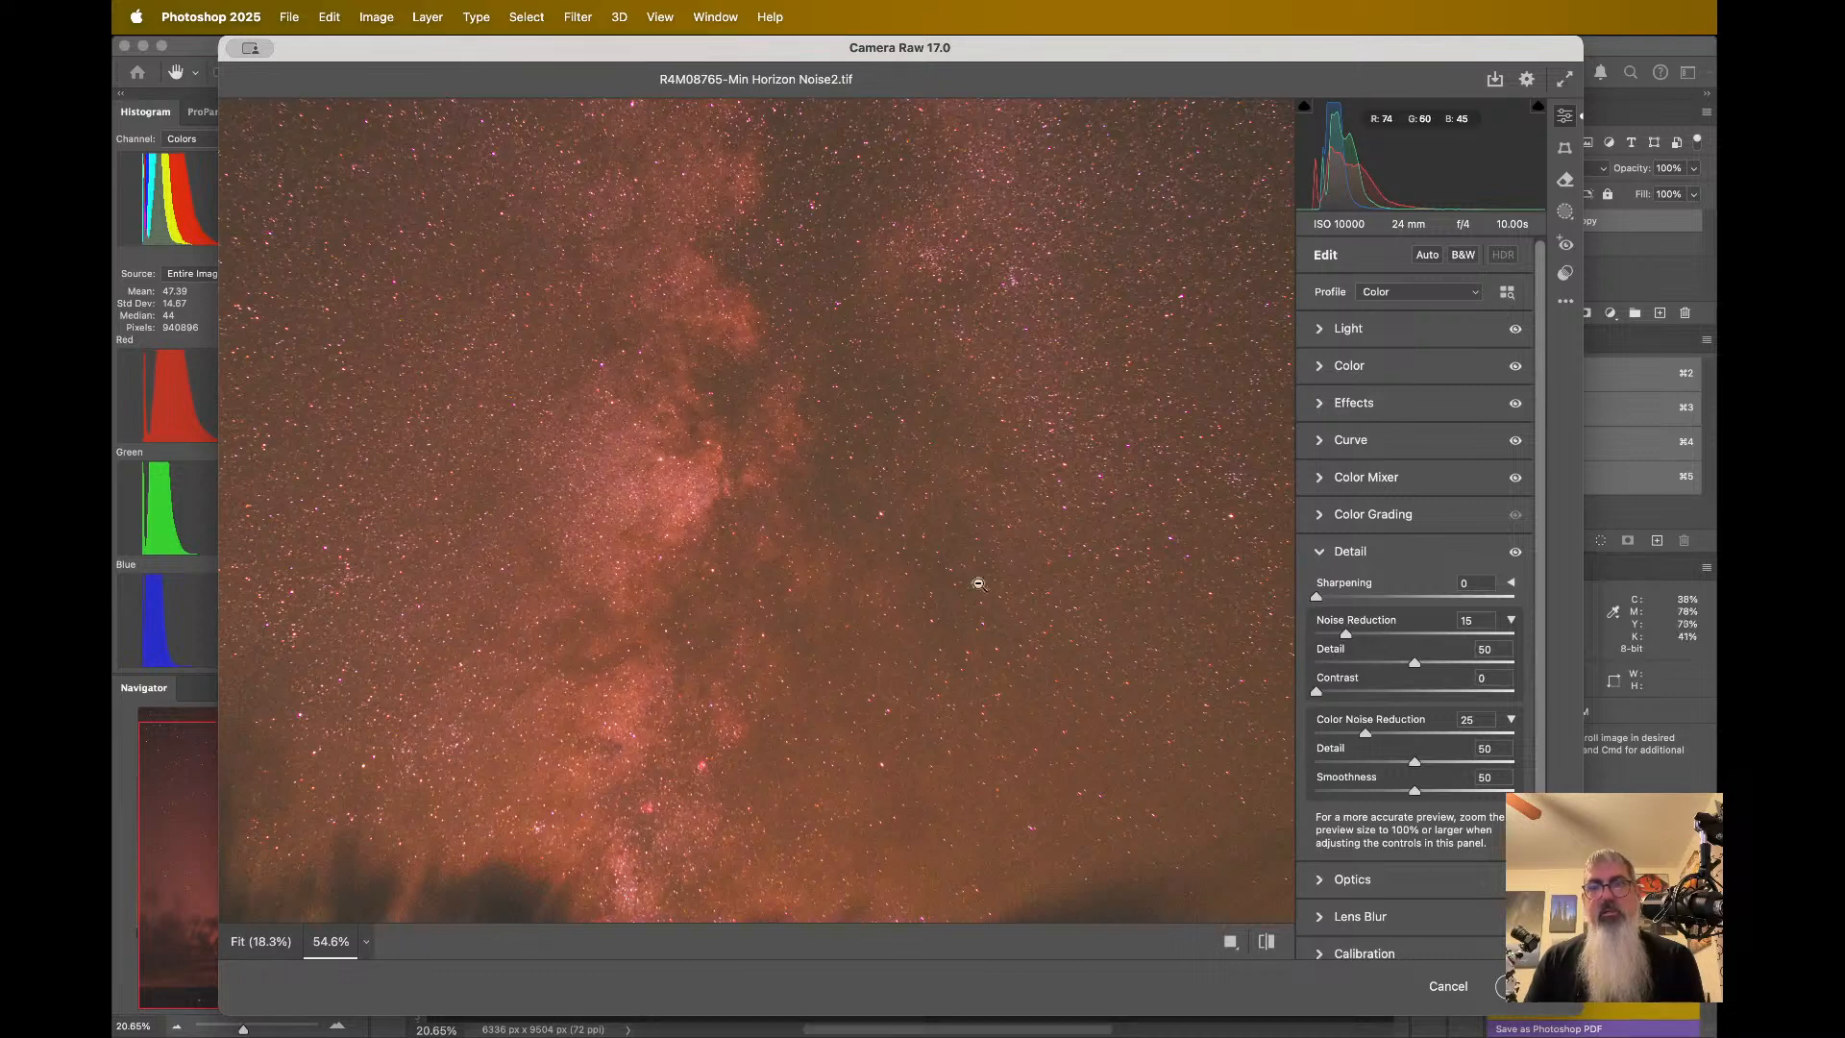
pyautogui.scroll(-1, 941, 566)
pyautogui.scroll(-10, 942, 567)
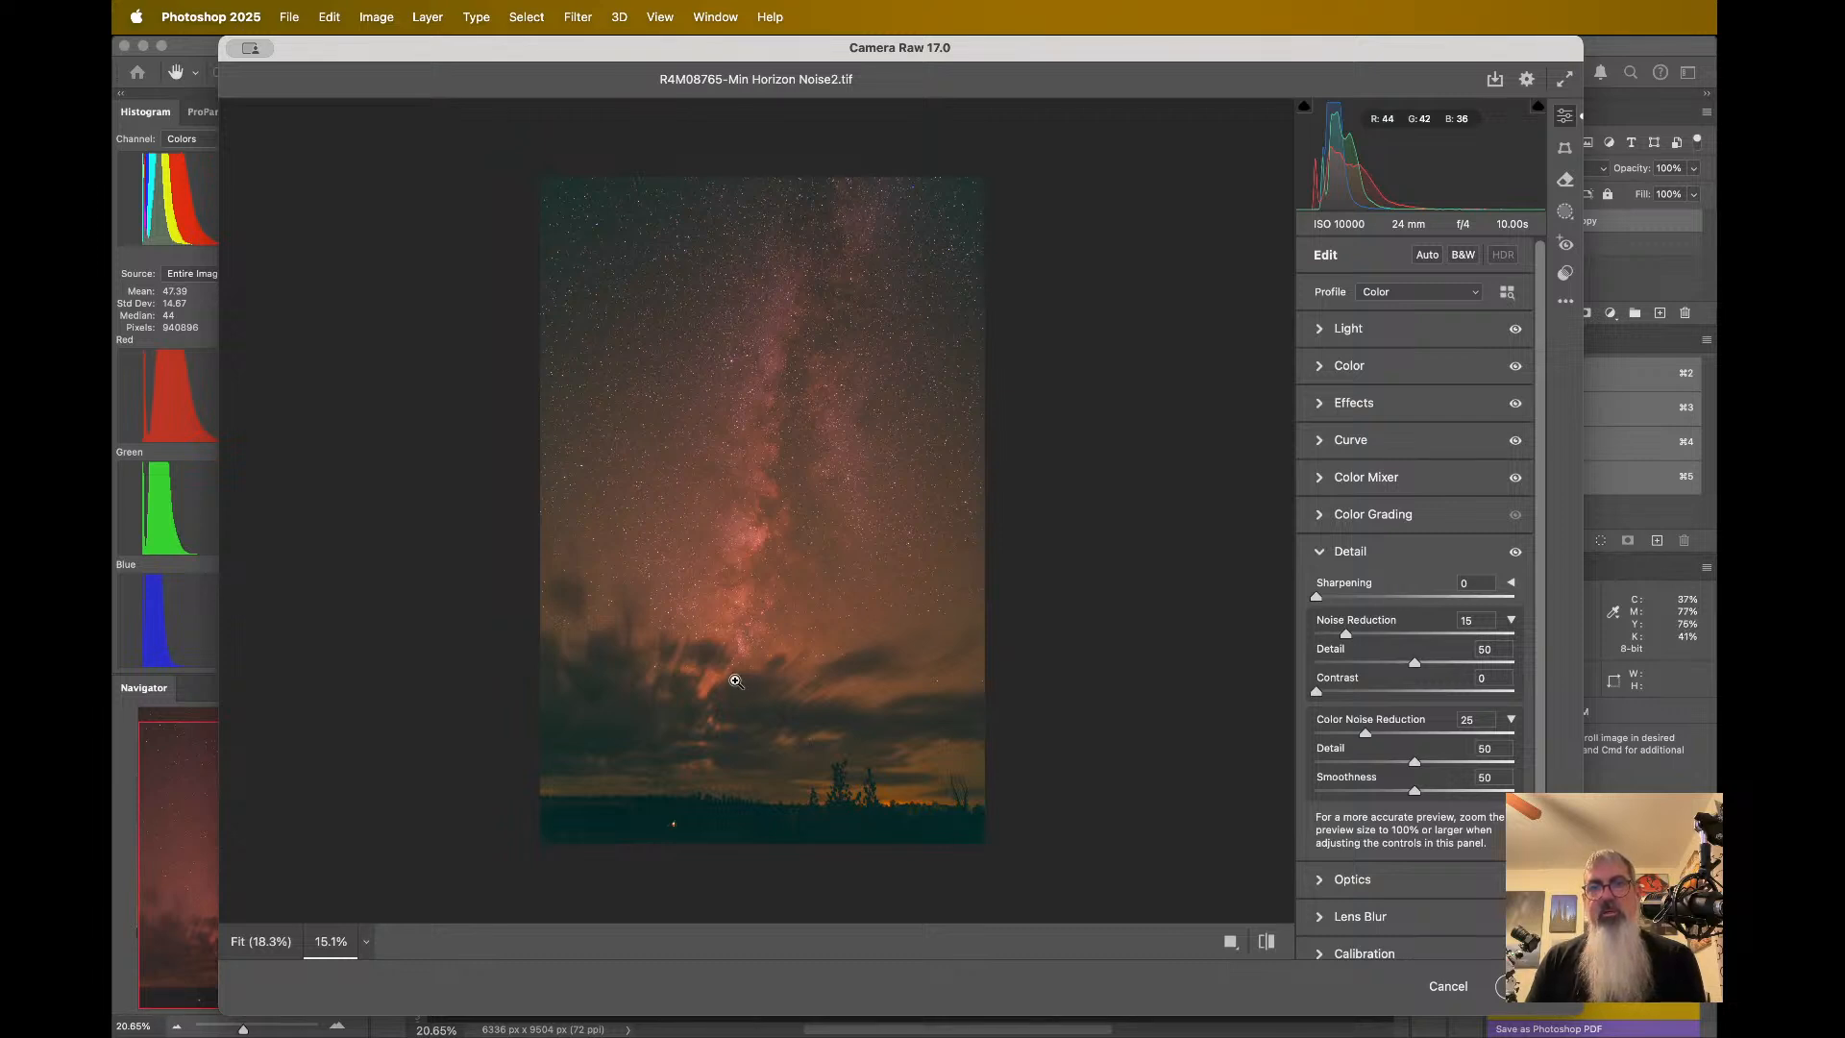
pyautogui.scroll(10, 814, 519)
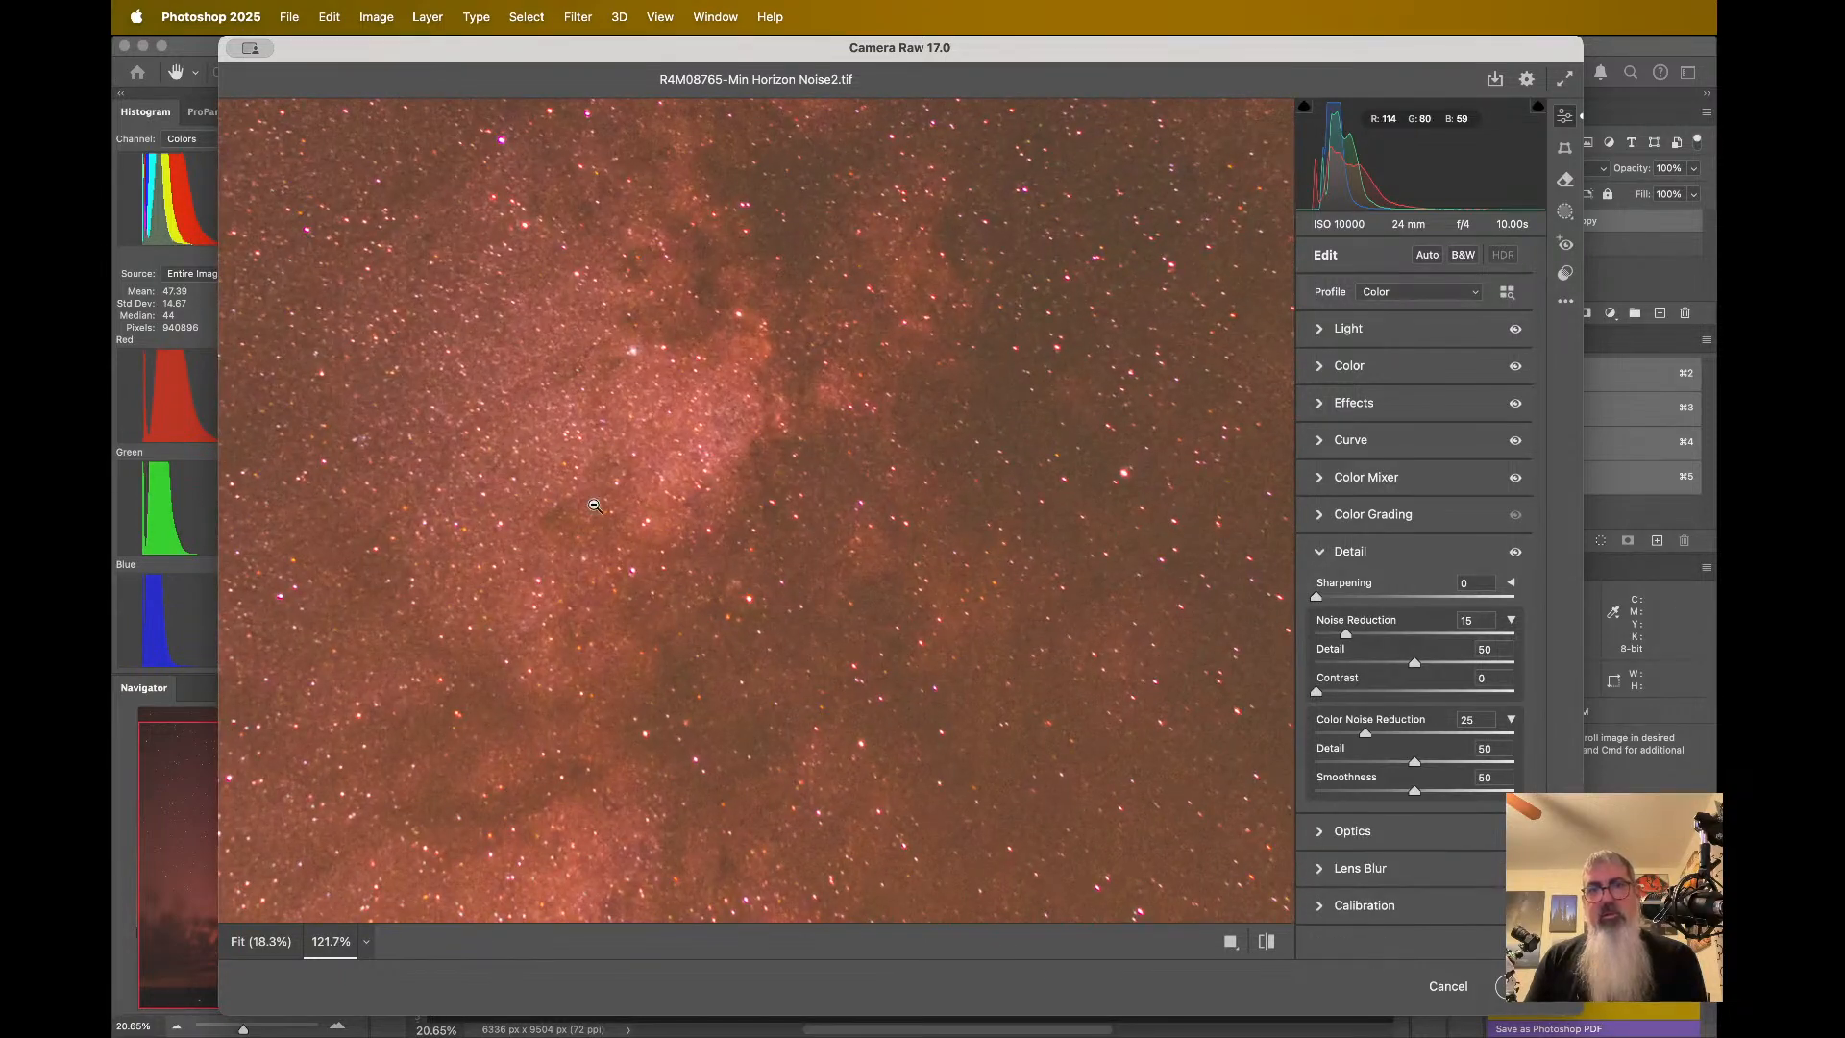
pyautogui.scroll(-8, 561, 514)
pyautogui.scroll(-4, 558, 514)
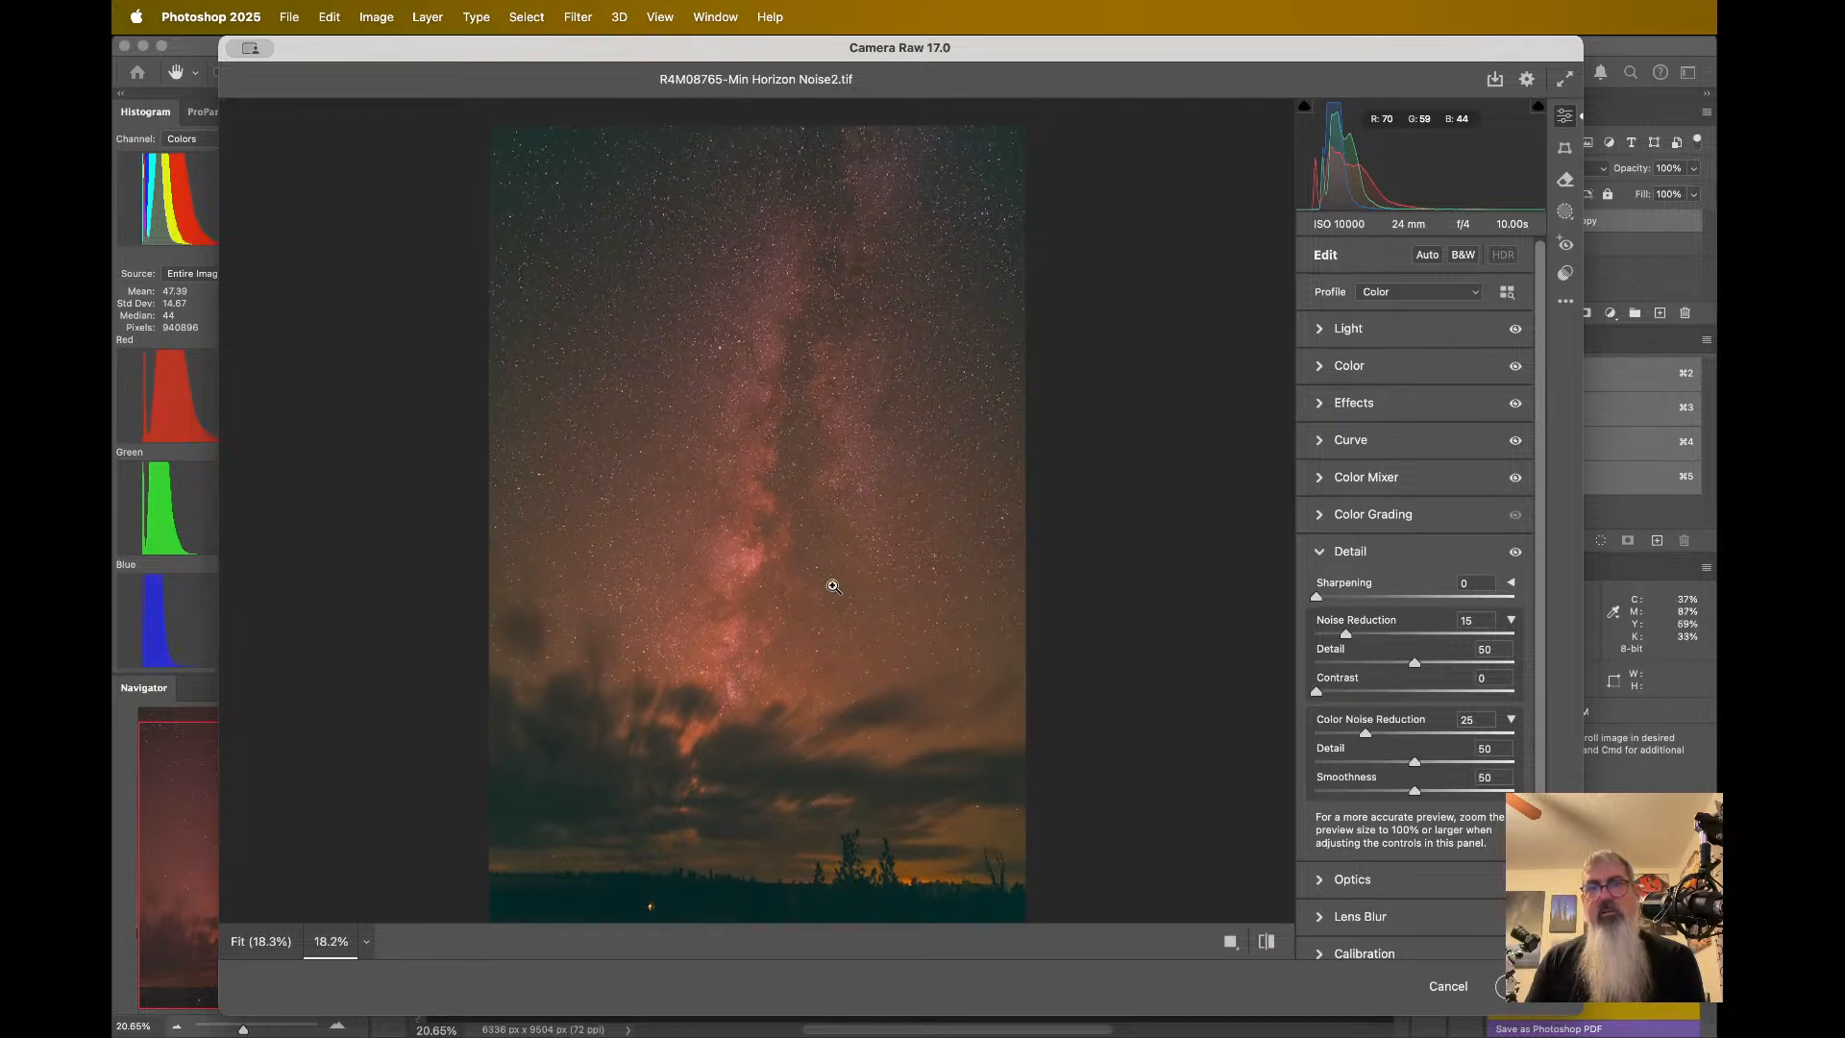
# - Examine the star and dust detail of the Milky Way core at several magnifications against the full image
pyautogui.scroll(15, 730, 568)
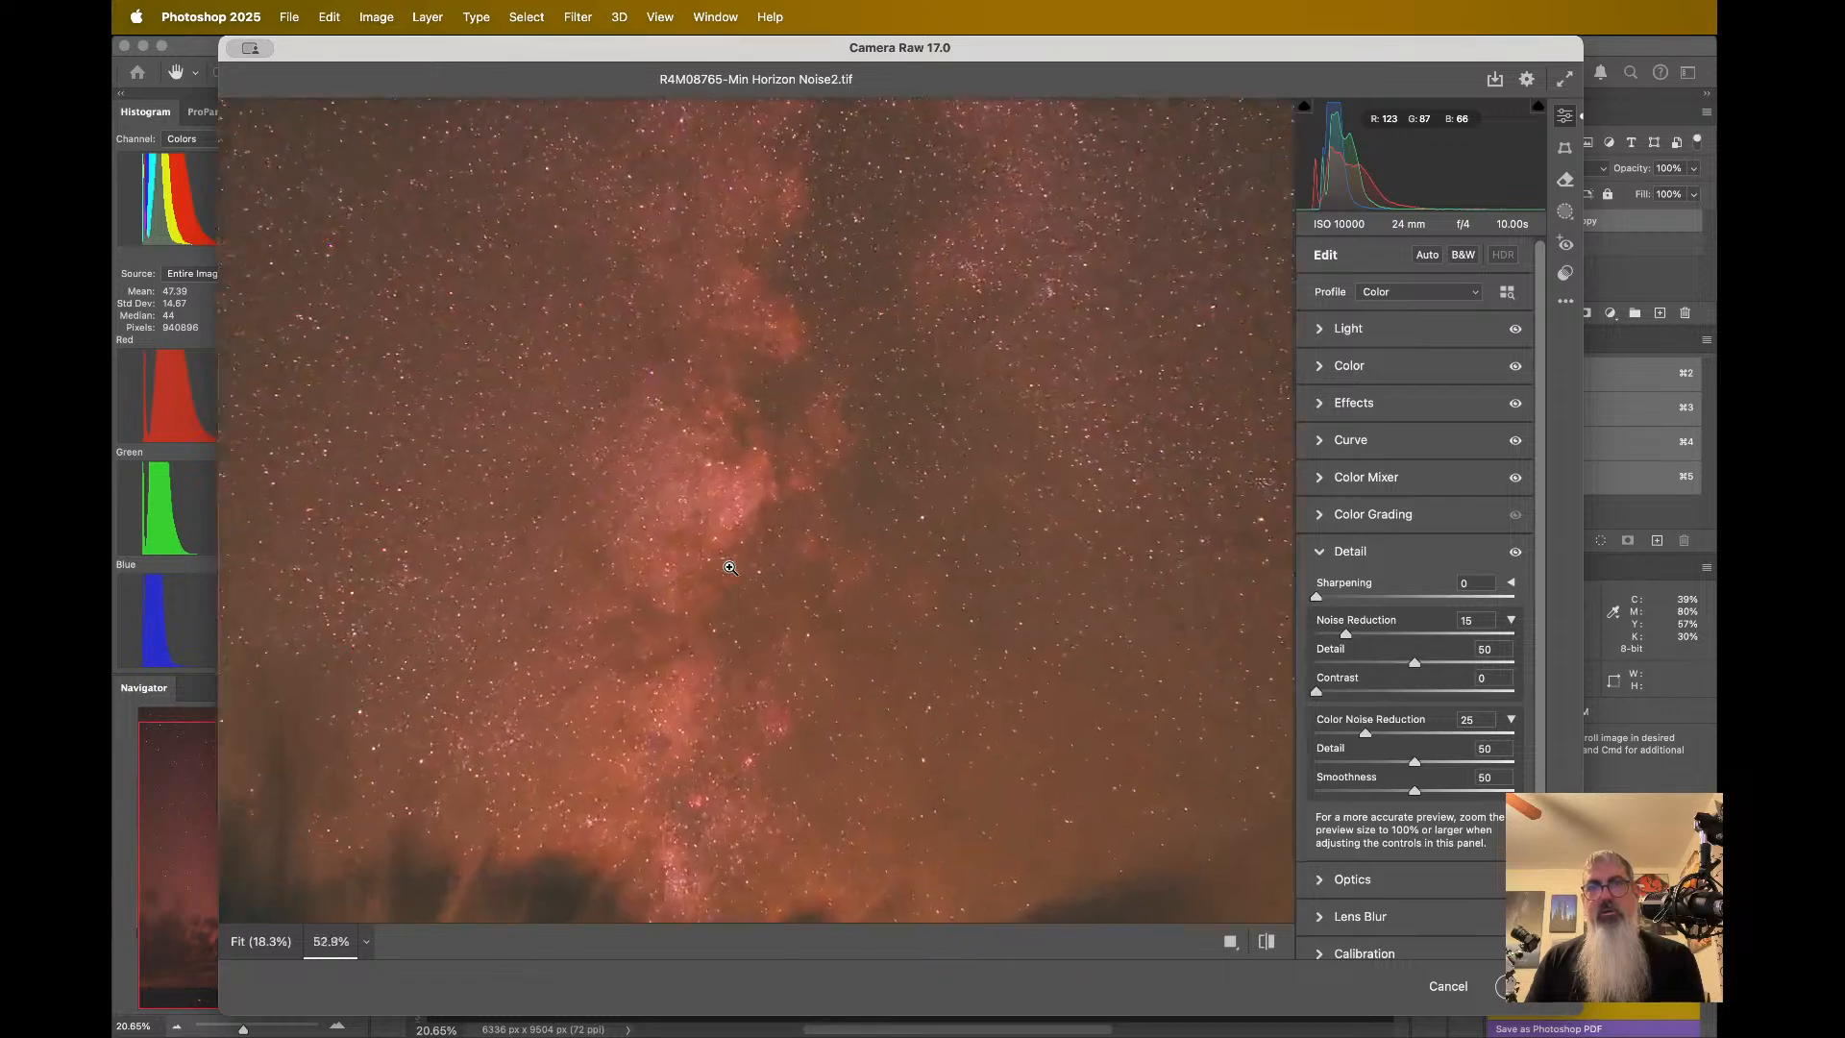
pyautogui.scroll(-4, 730, 572)
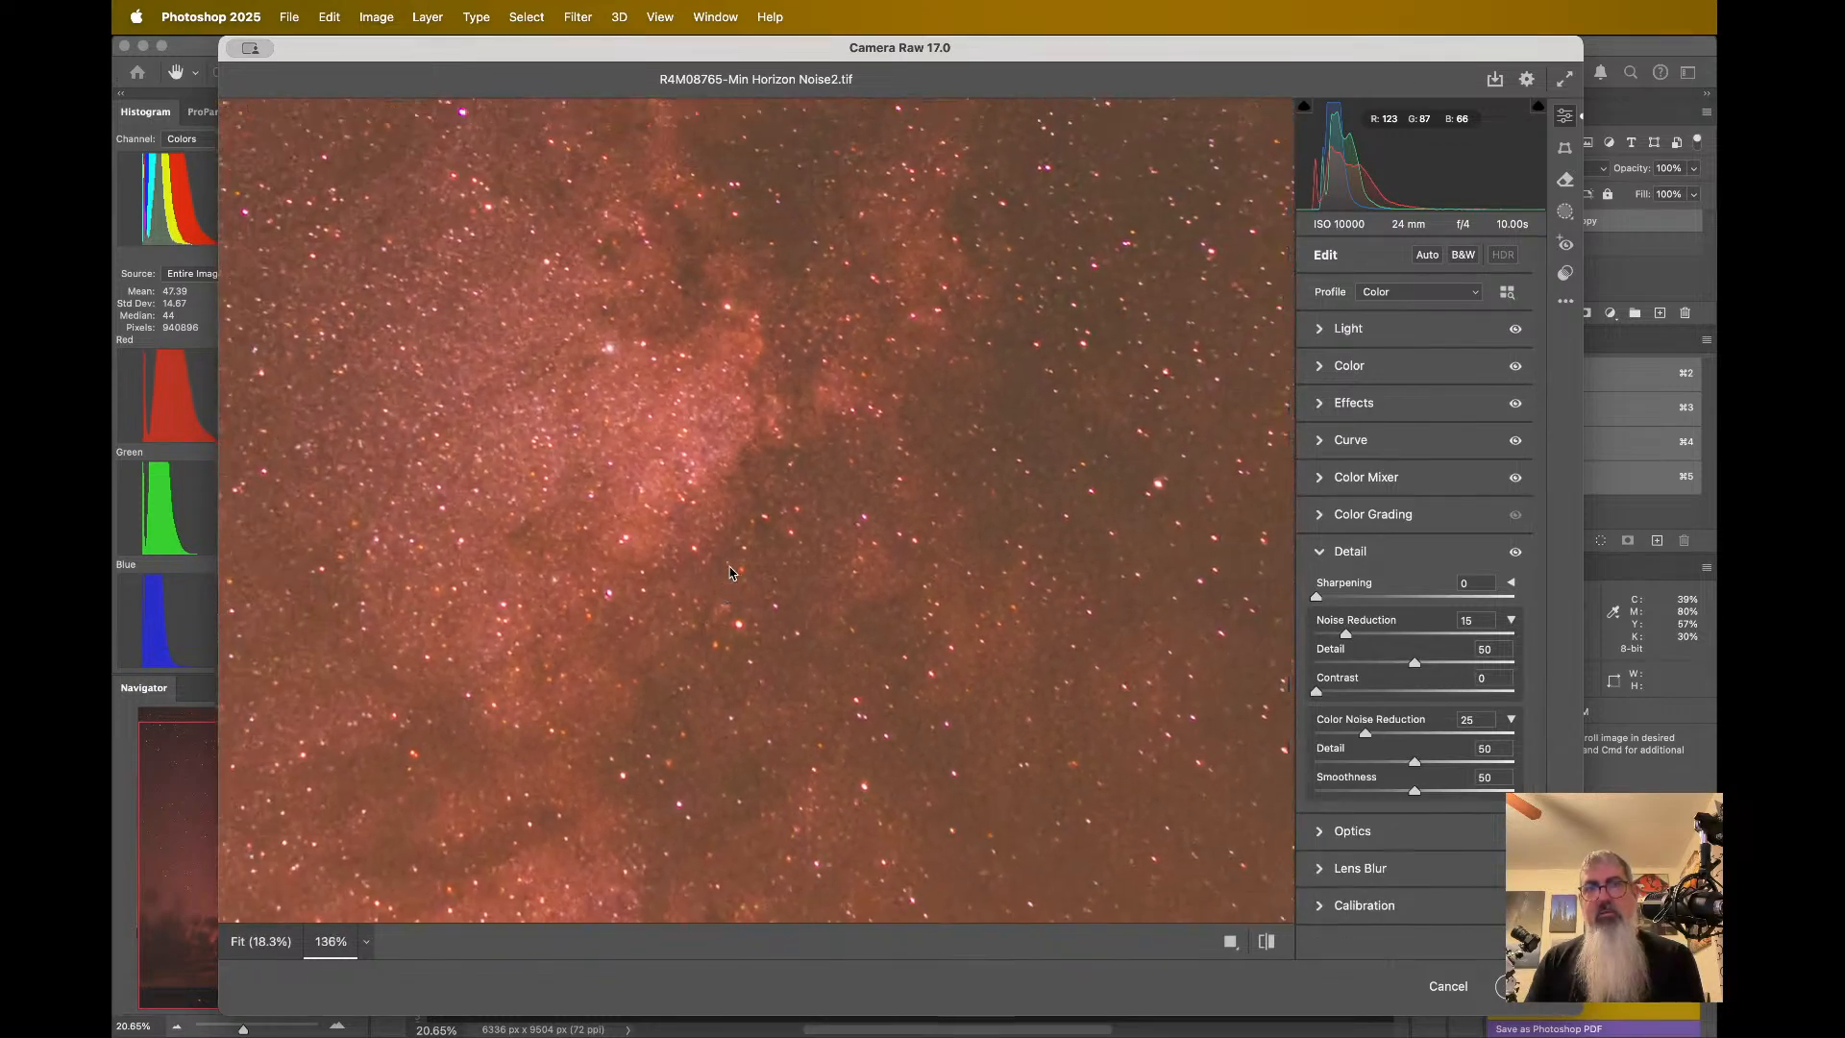
pyautogui.scroll(-5, 727, 568)
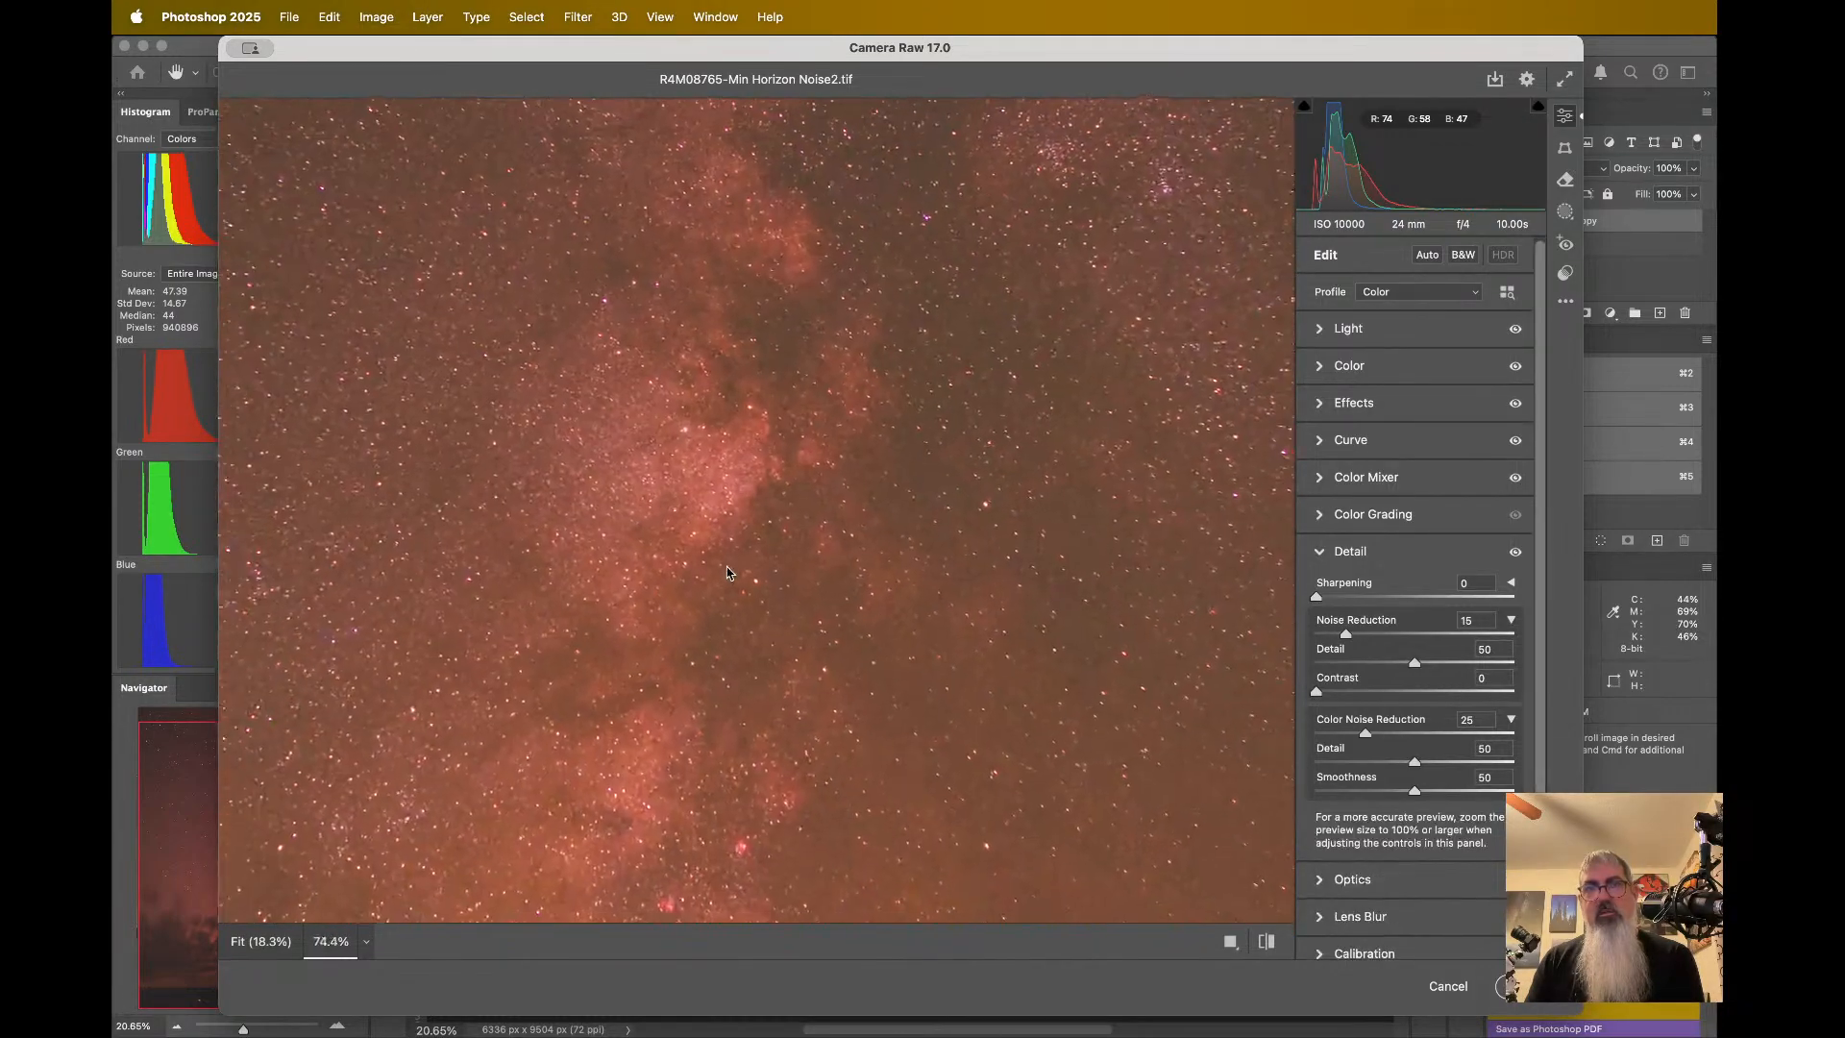
pyautogui.scroll(-7, 727, 573)
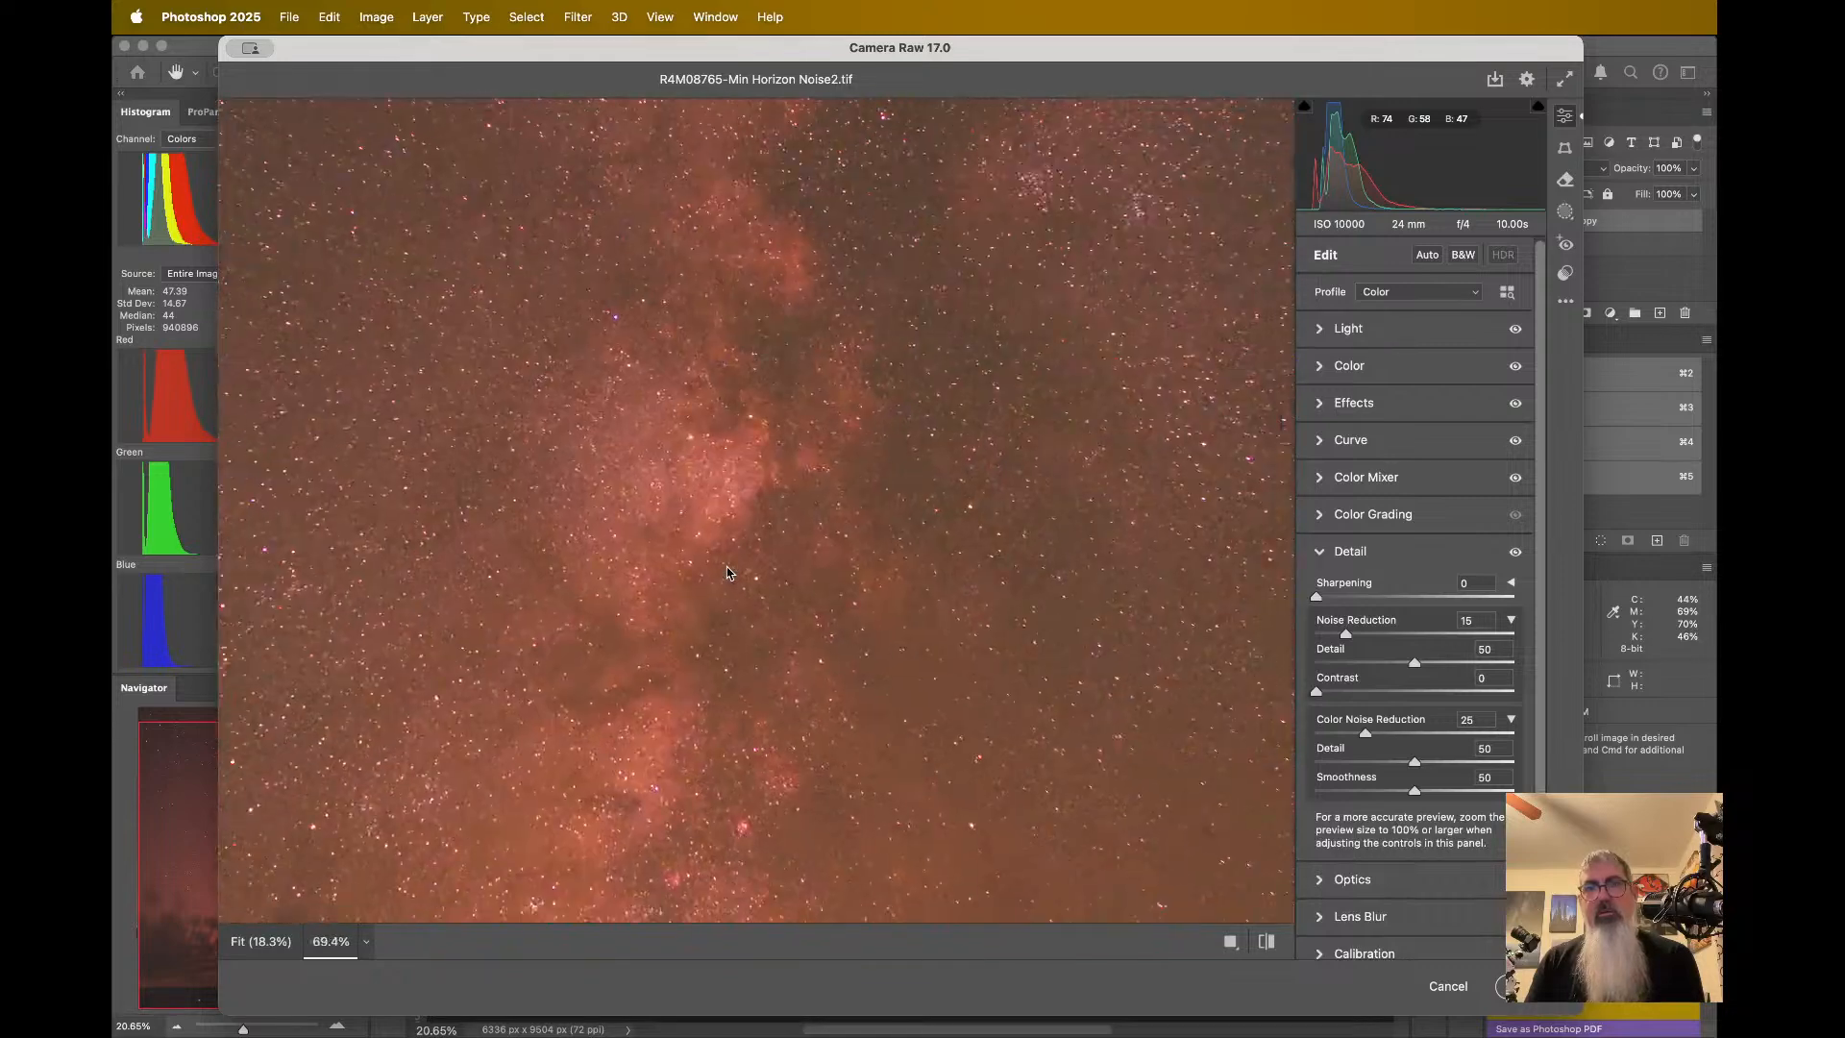
pyautogui.scroll(-2, 727, 570)
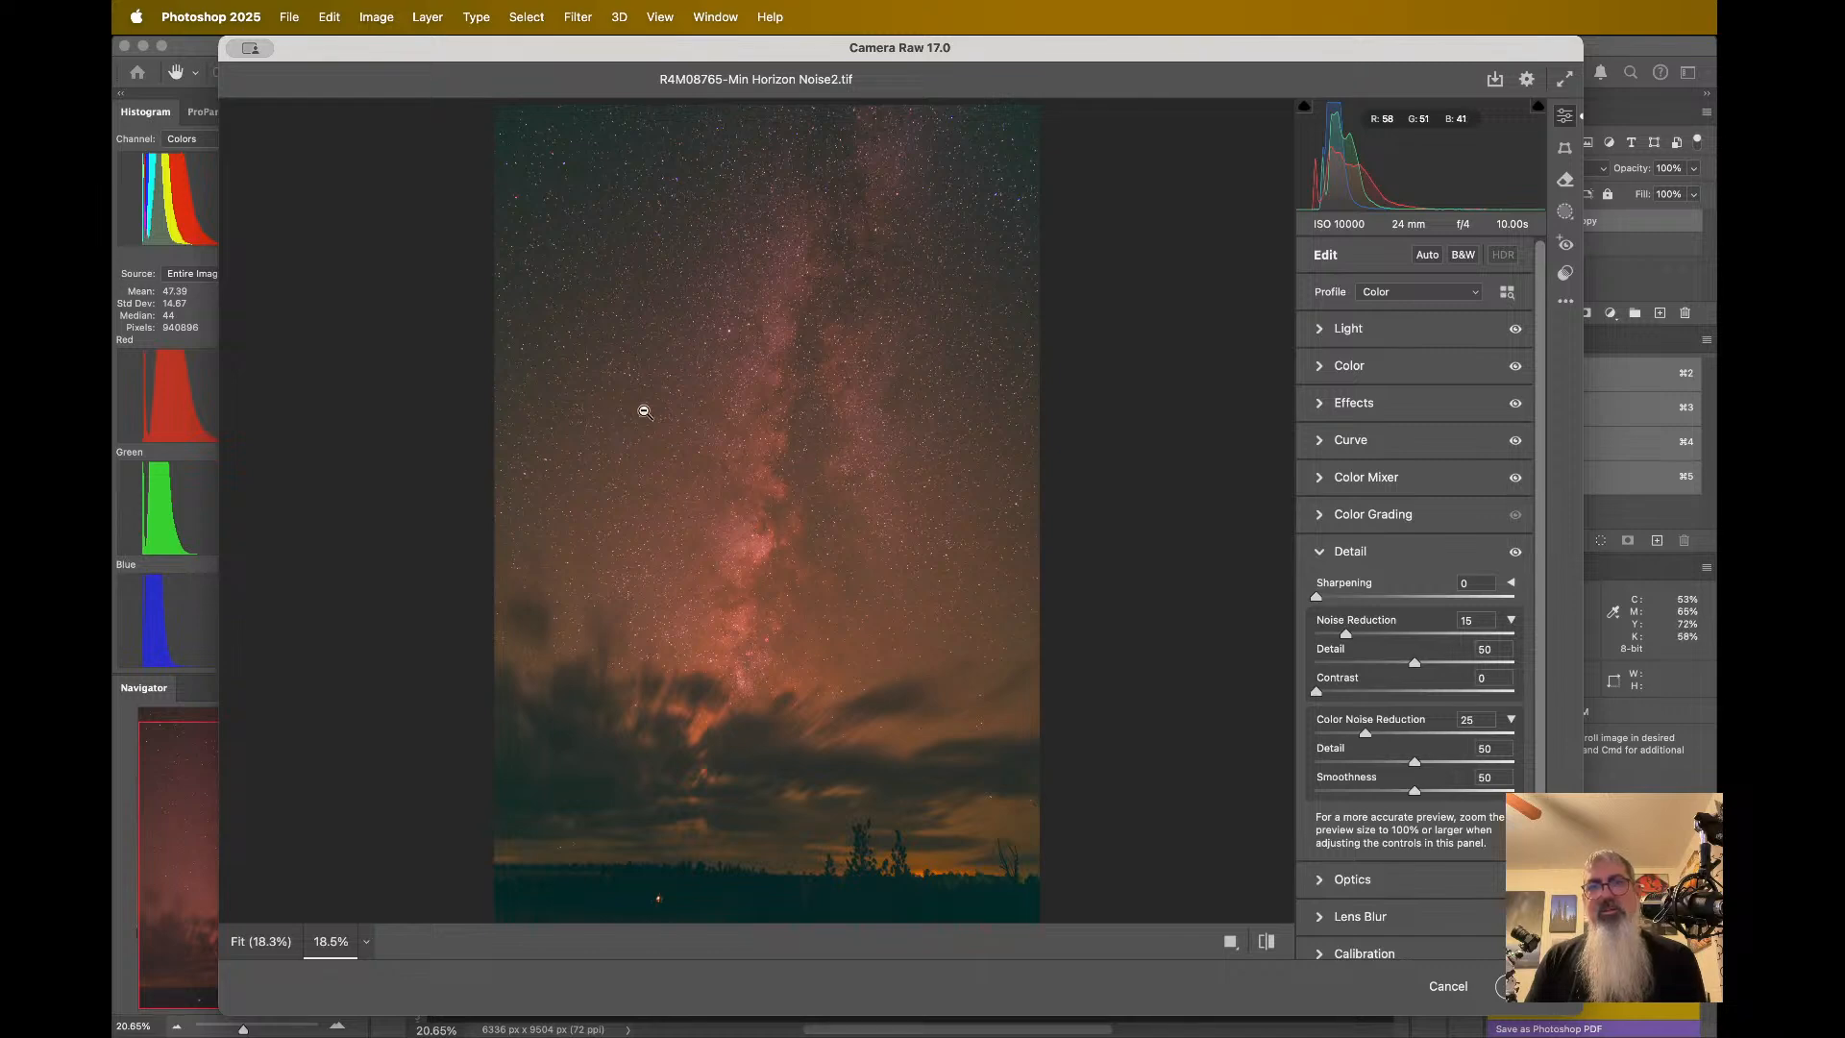
pyautogui.click(844, 385)
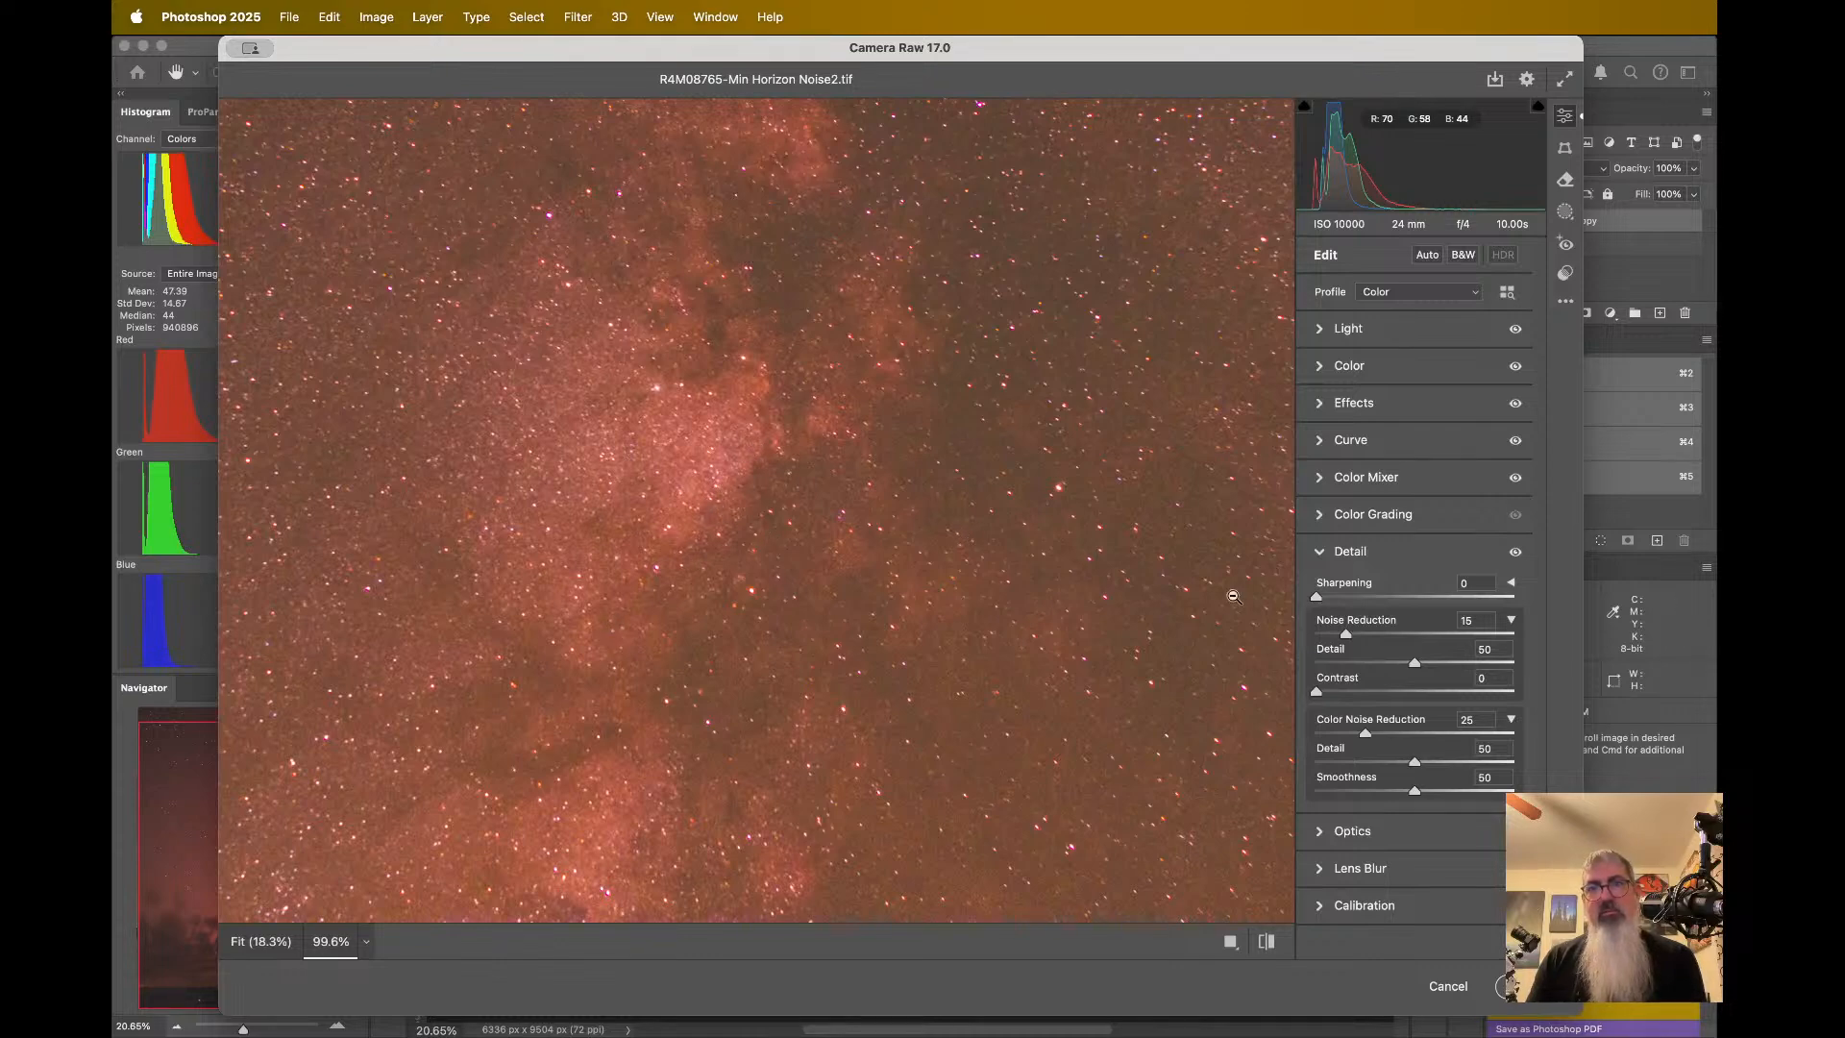
pyautogui.scroll(1, 849, 610)
pyautogui.keyDown('alt'); pyautogui.click(850, 610); pyautogui.keyUp('alt')
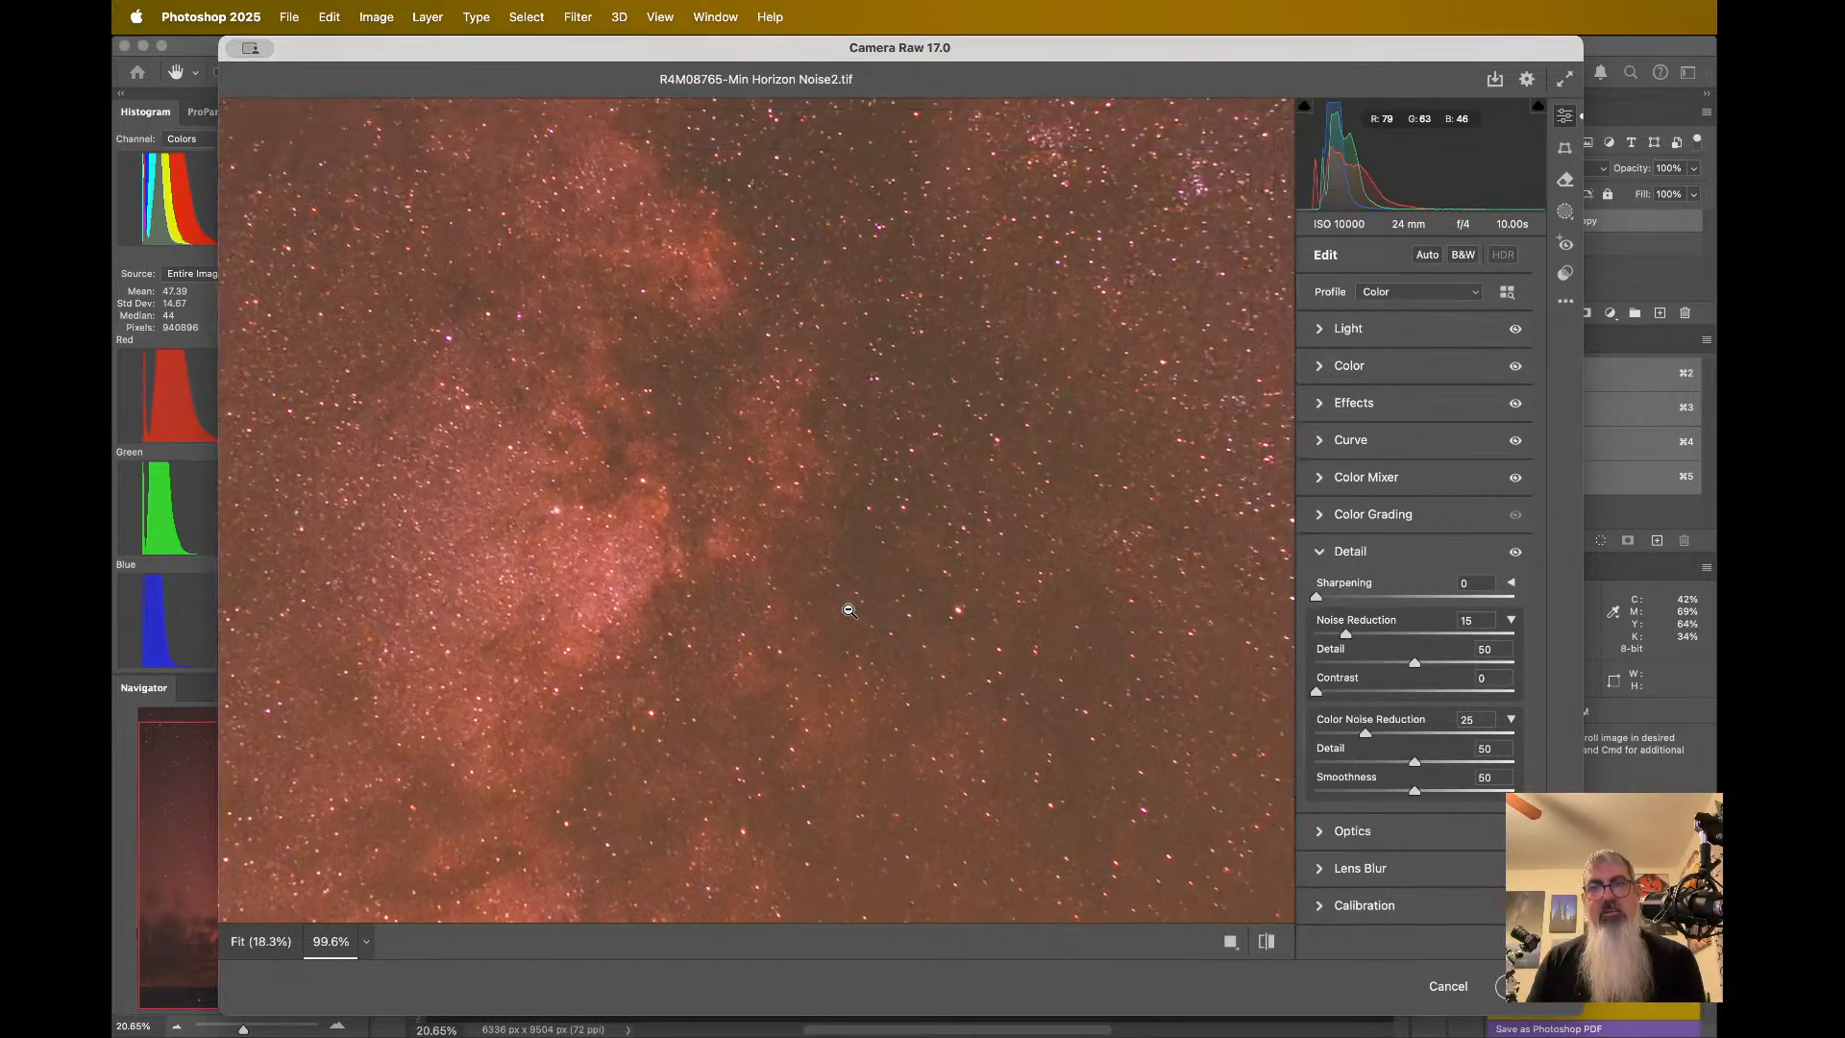
pyautogui.keyDown('alt'); pyautogui.click(849, 615); pyautogui.keyUp('alt')
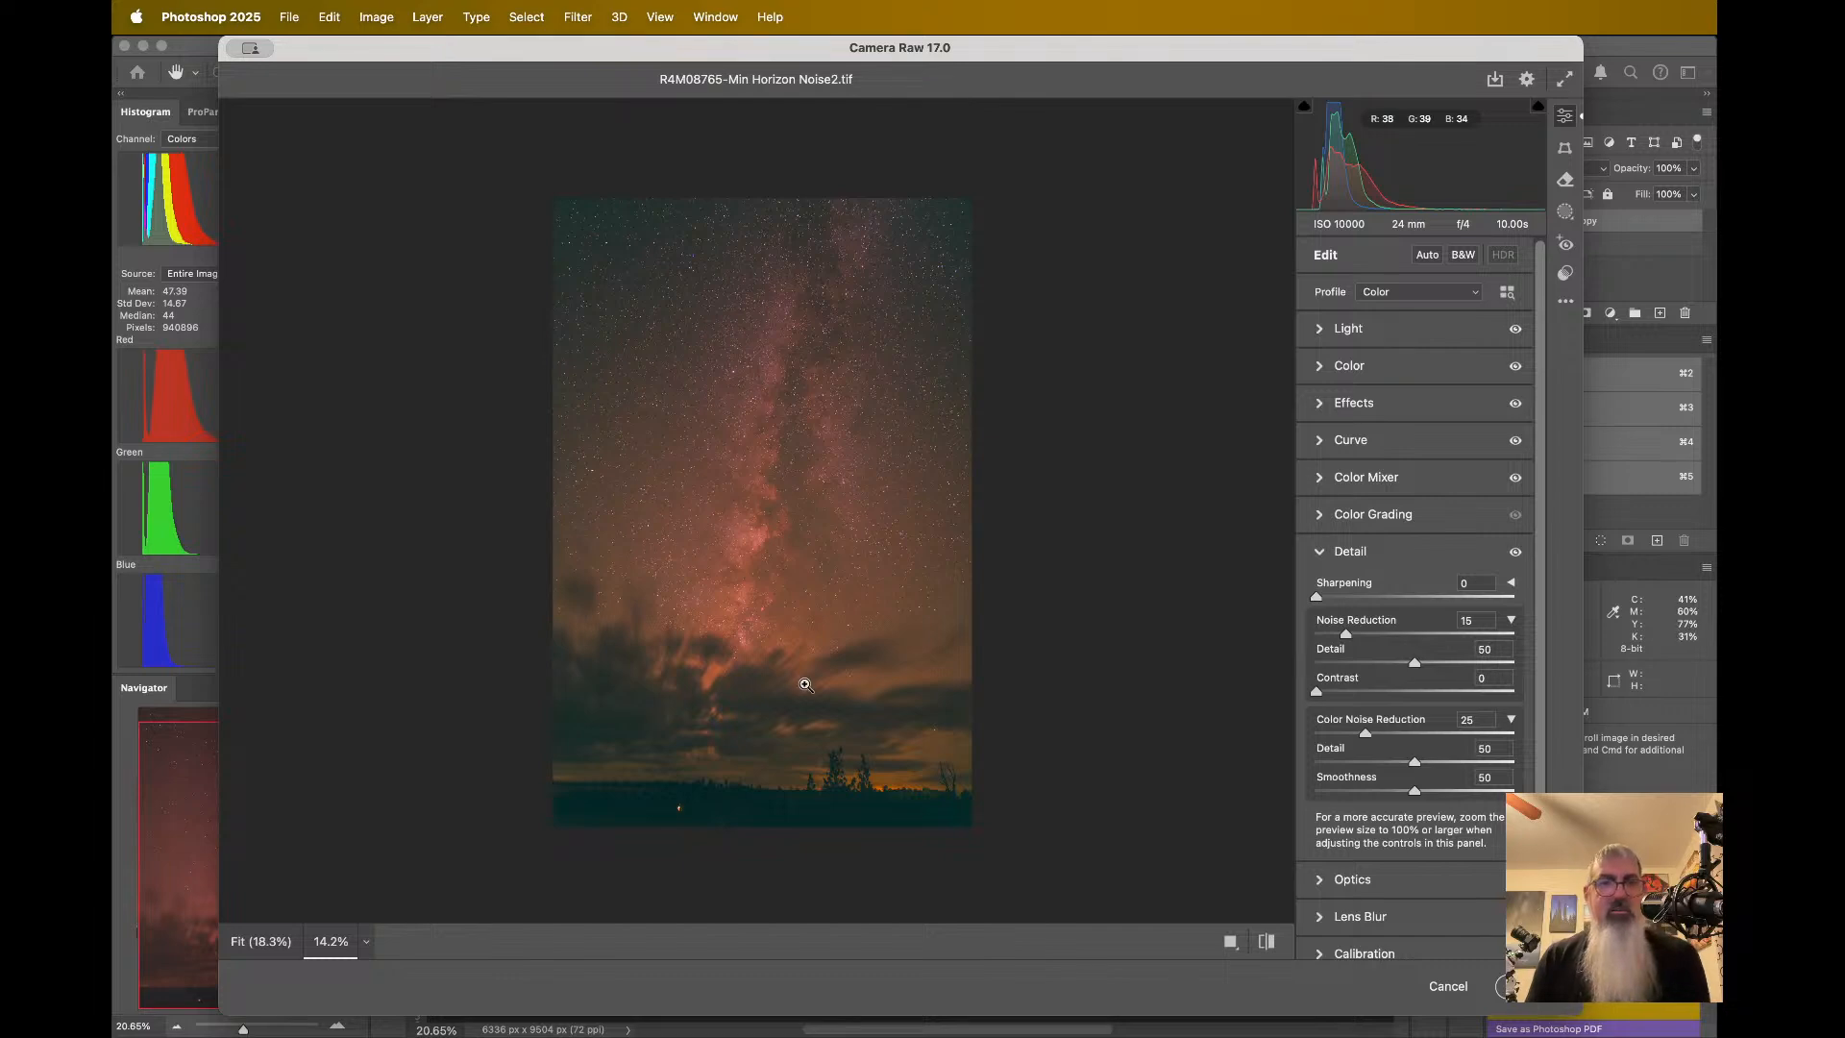
# - Examine the clouds, the tree-lined horizon and the dark foreground at closer magnification
pyautogui.click(805, 678)
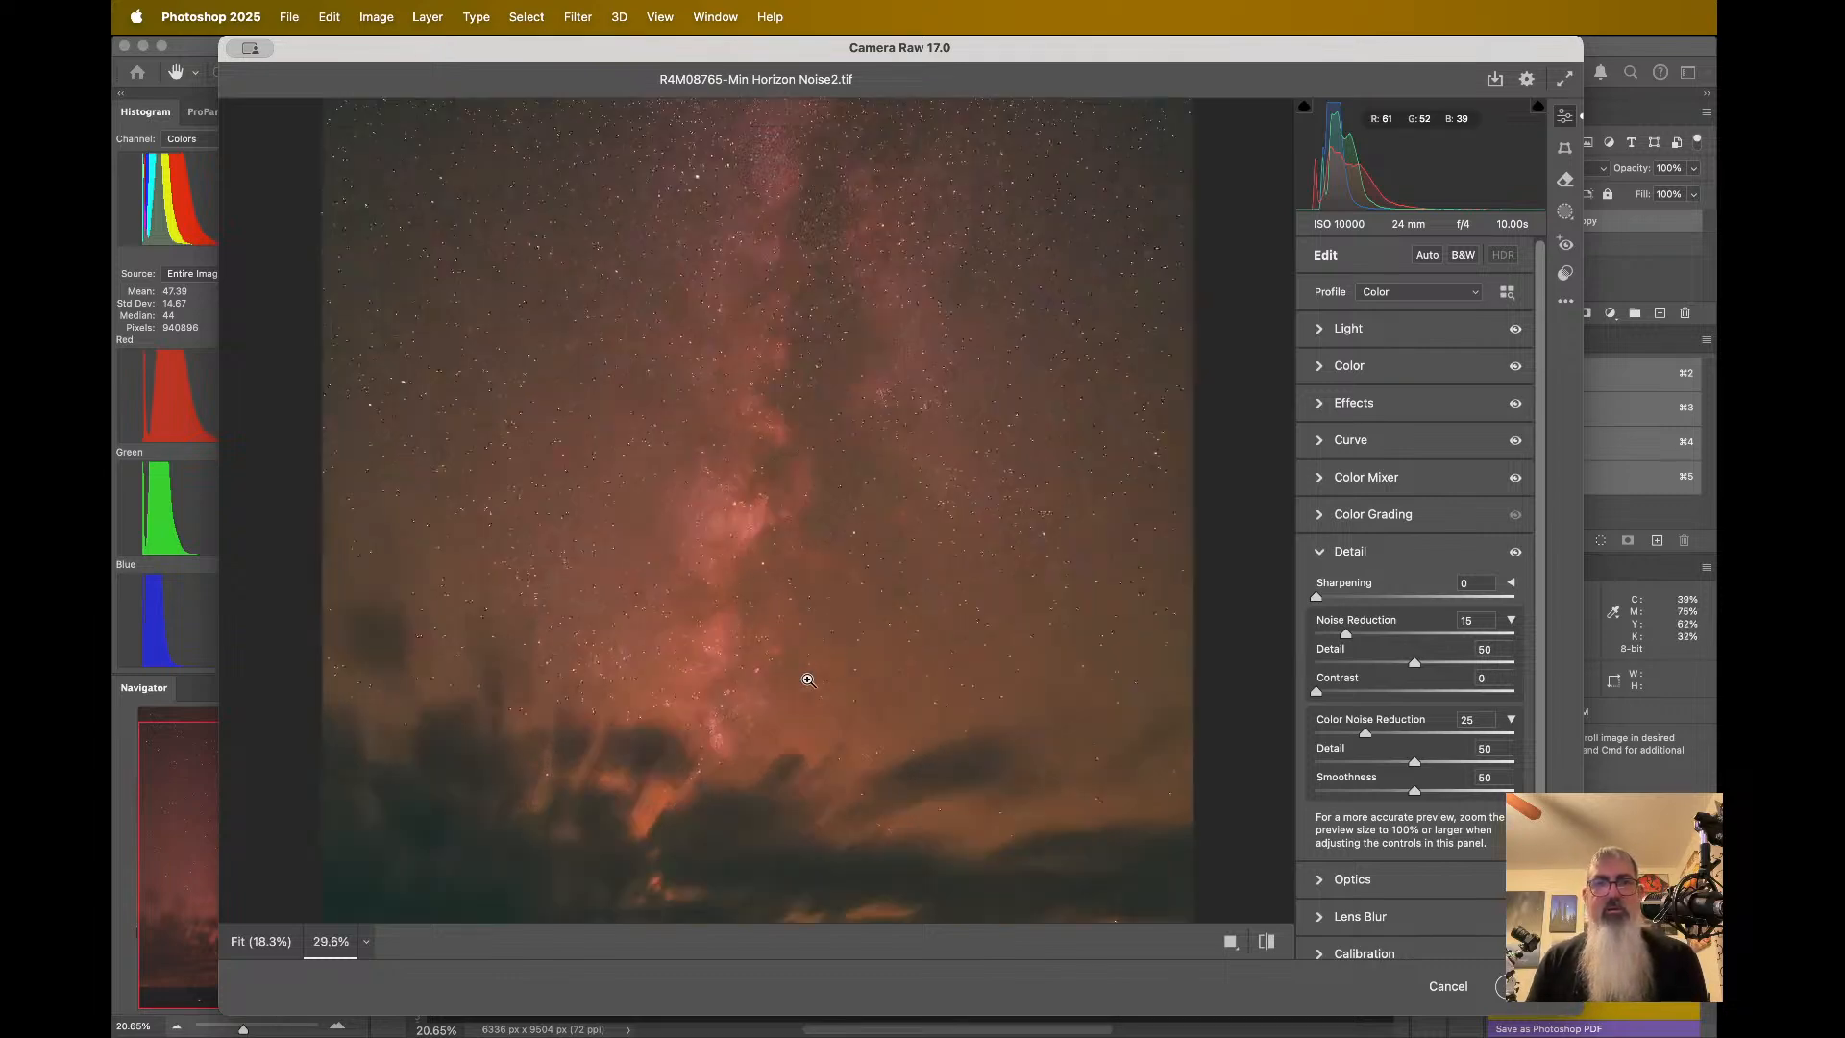
pyautogui.scroll(-5, 807, 679)
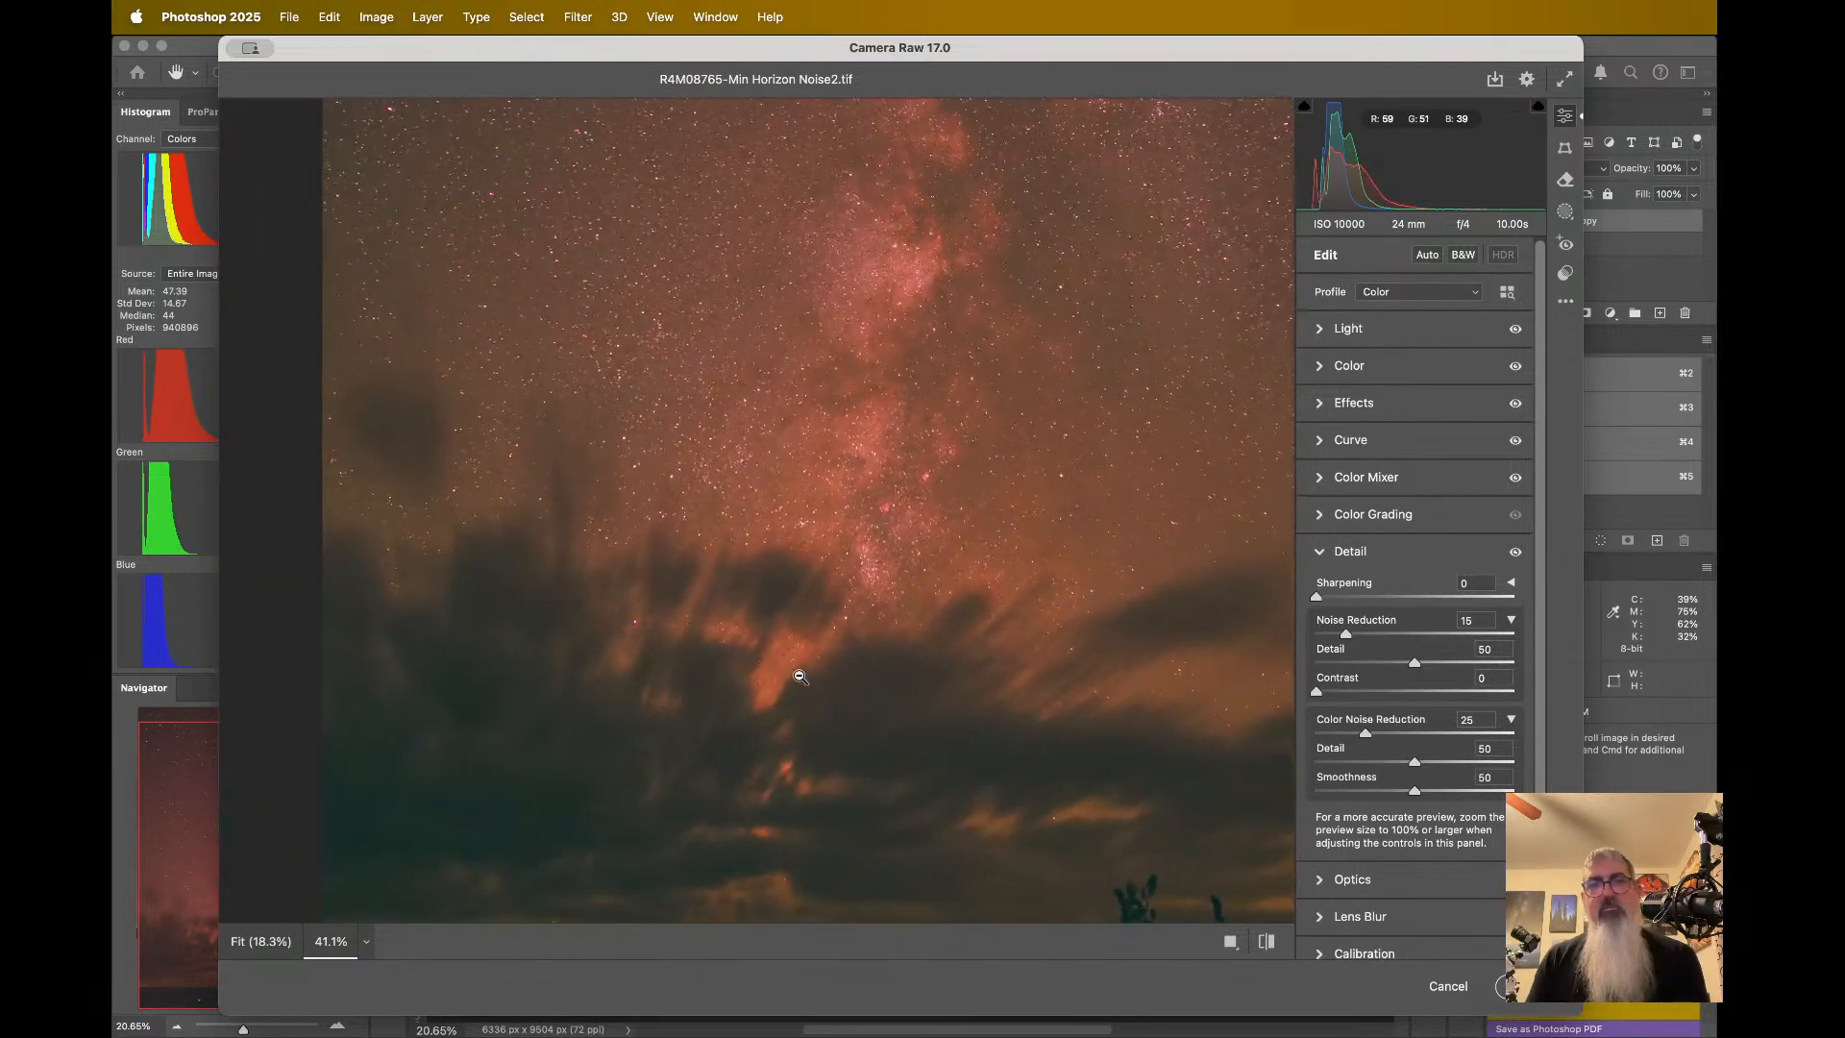
pyautogui.scroll(5, 796, 675)
pyautogui.keyDown('alt'); pyautogui.click(800, 676); pyautogui.keyUp('alt')
pyautogui.scroll(-3, 800, 676)
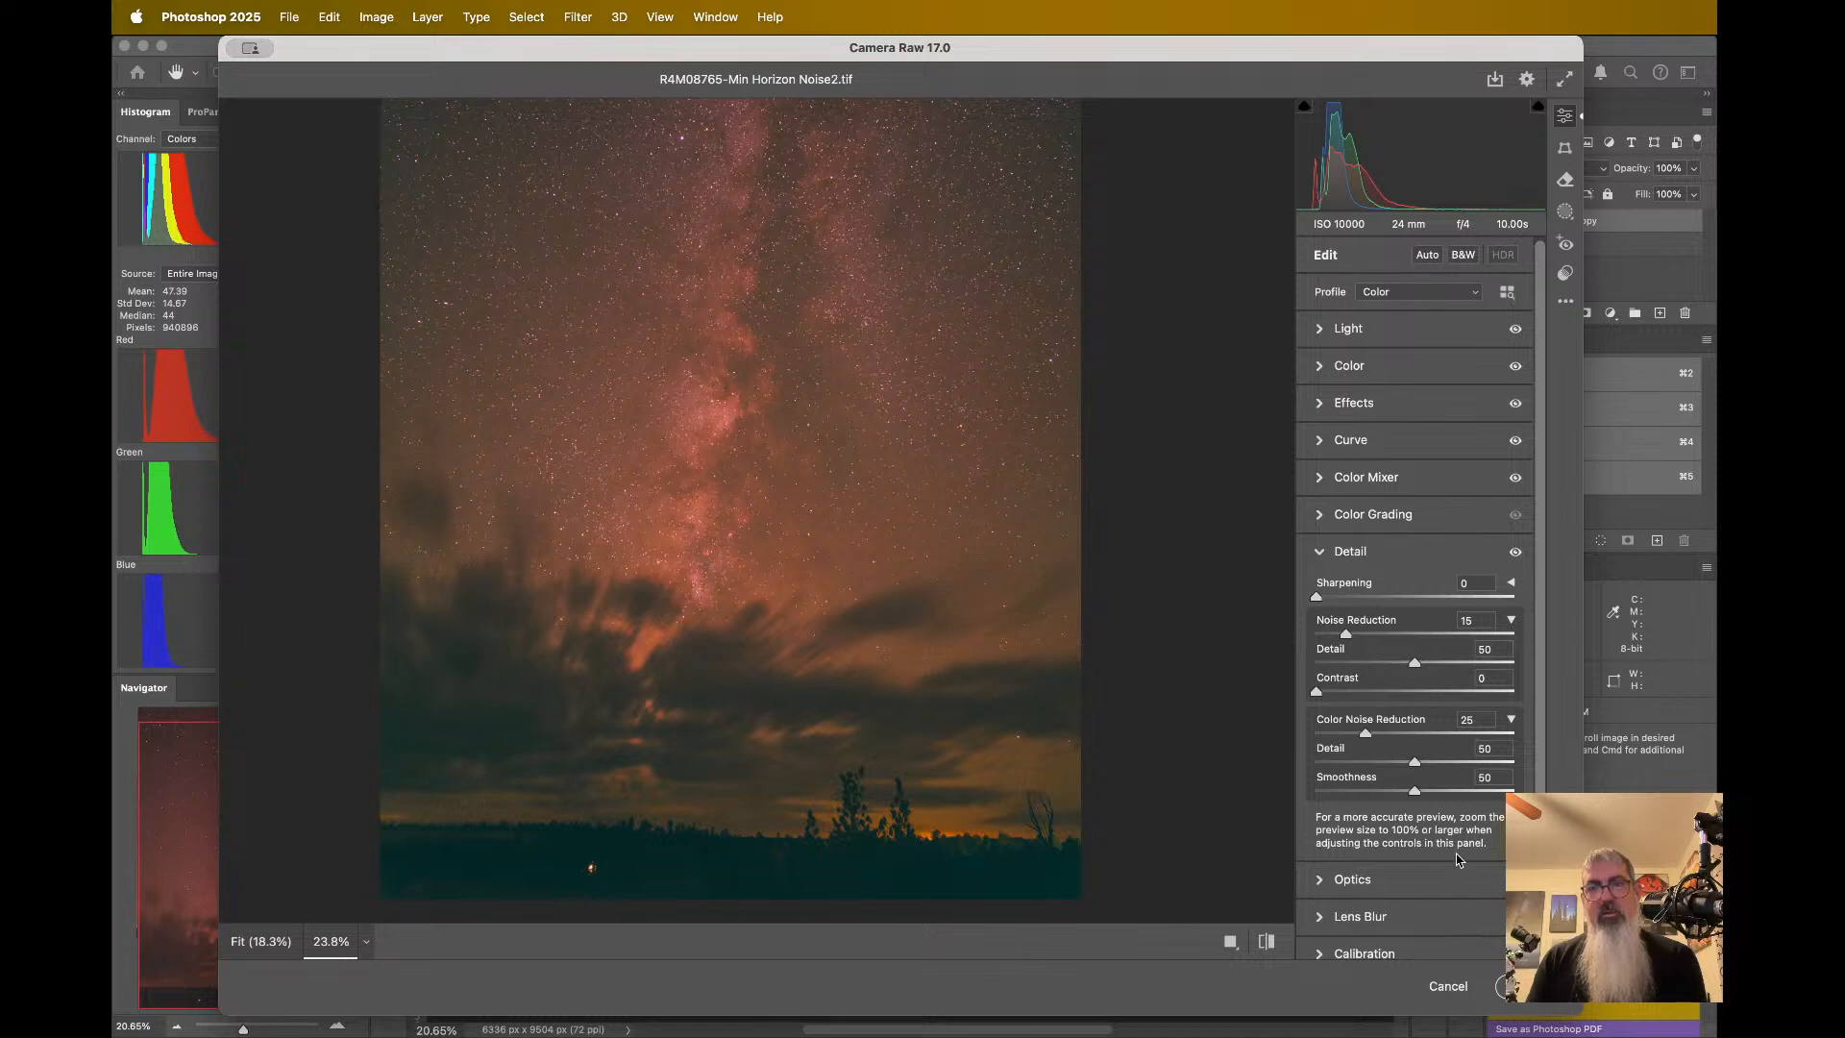
pyautogui.scroll(3, 639, 691)
pyautogui.scroll(-7, 639, 691)
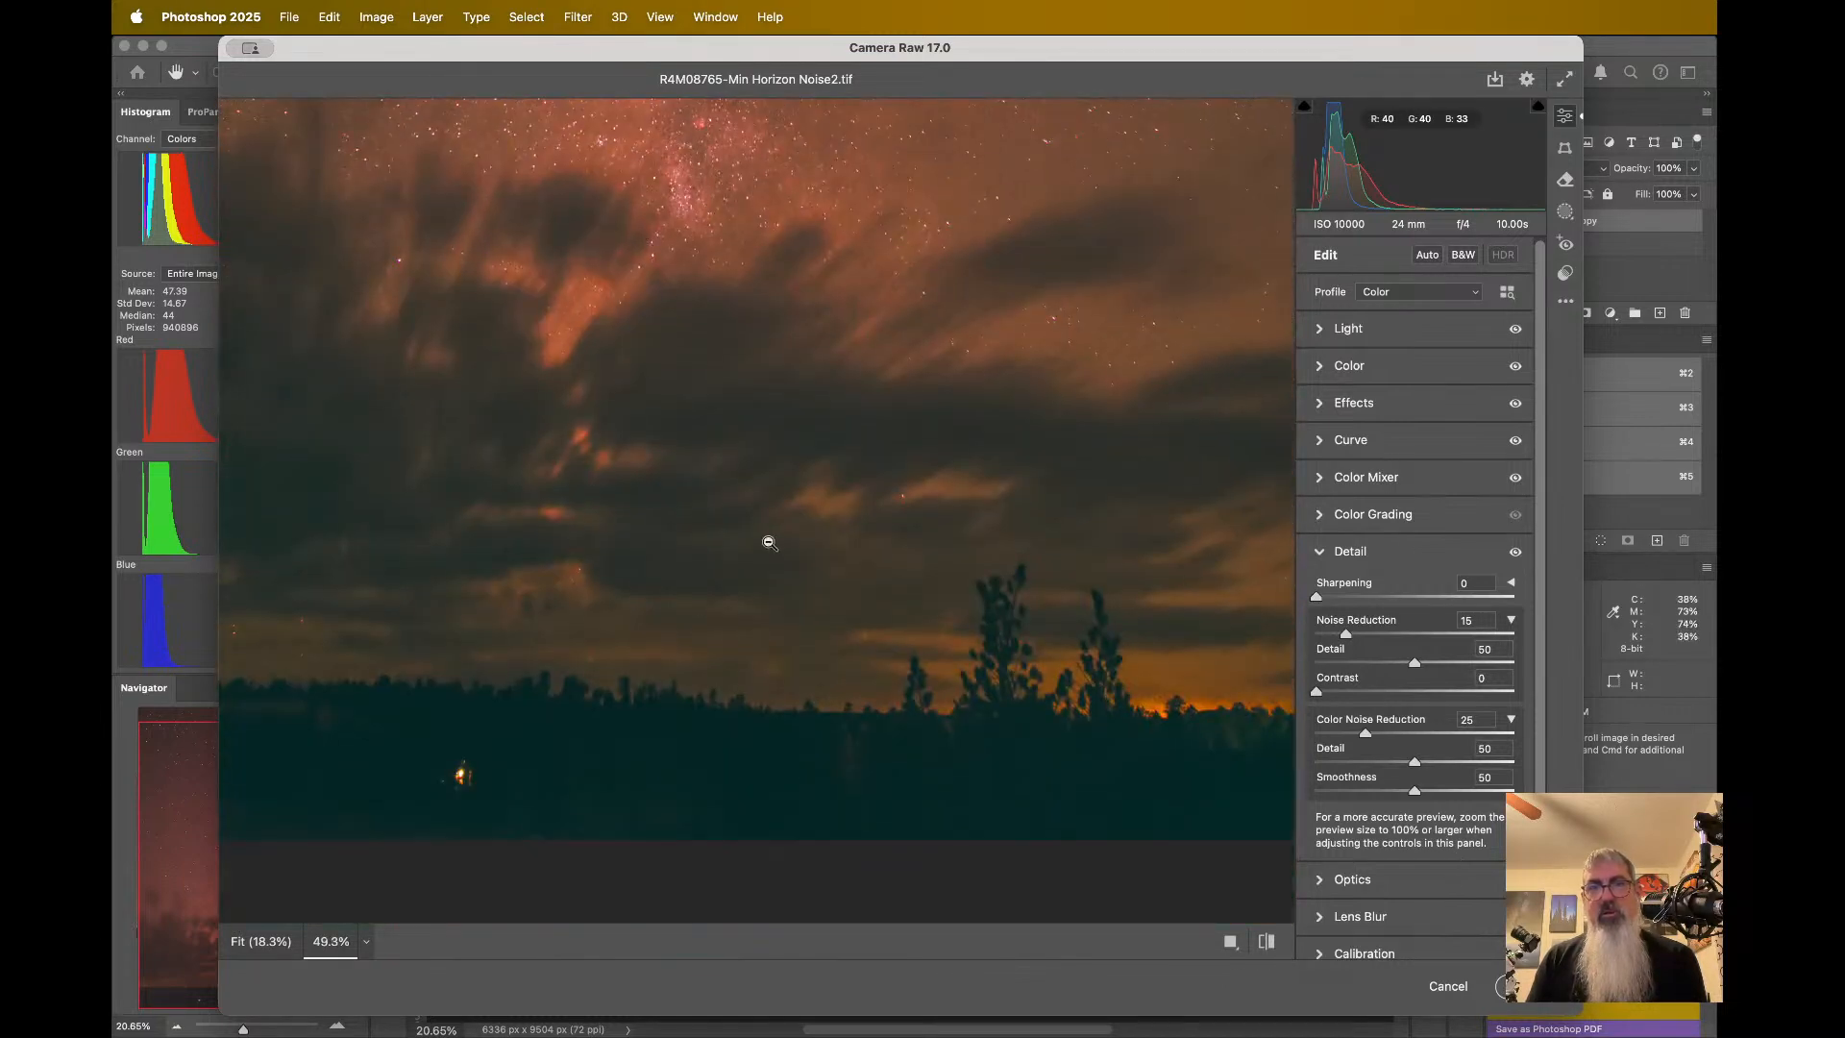
pyautogui.scroll(8, 769, 541)
pyautogui.scroll(-9, 768, 541)
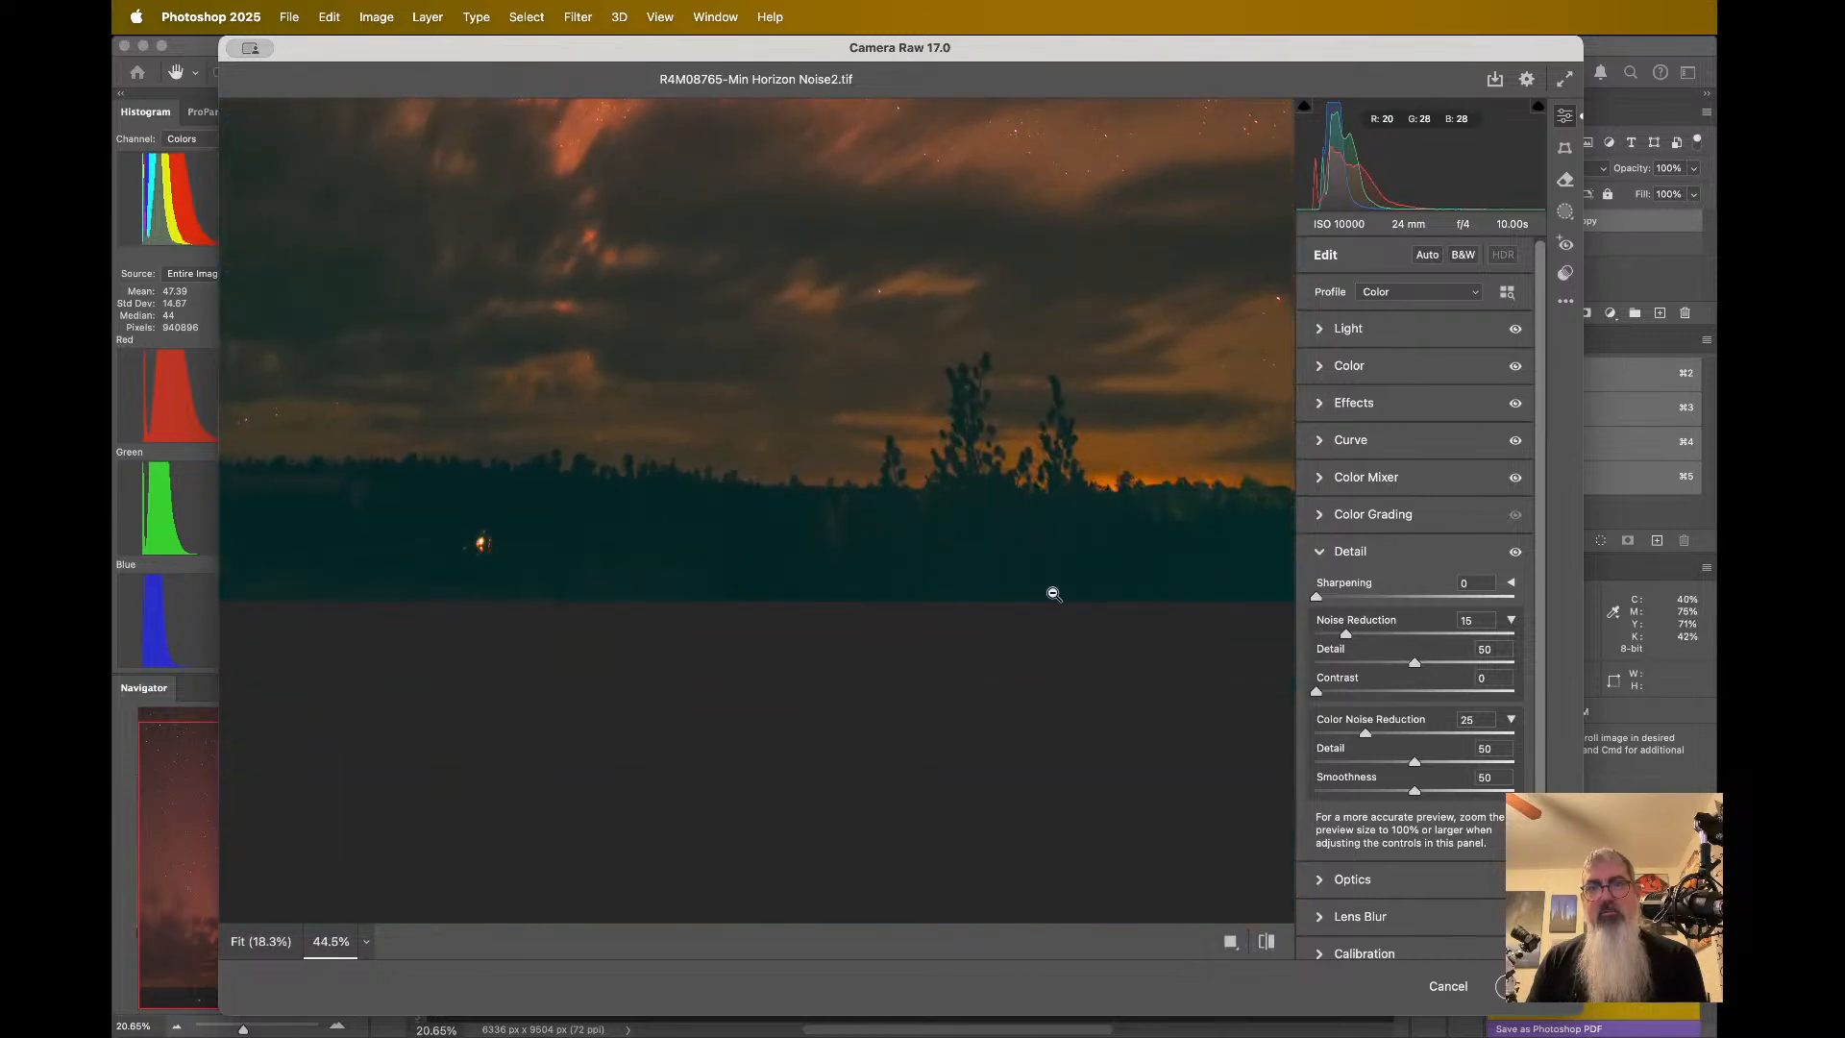
# - Apply the Camera Raw adjustments and hide Layer 0 copy to compare the result with the Backup layer
pyautogui.scroll(6, 1051, 593)
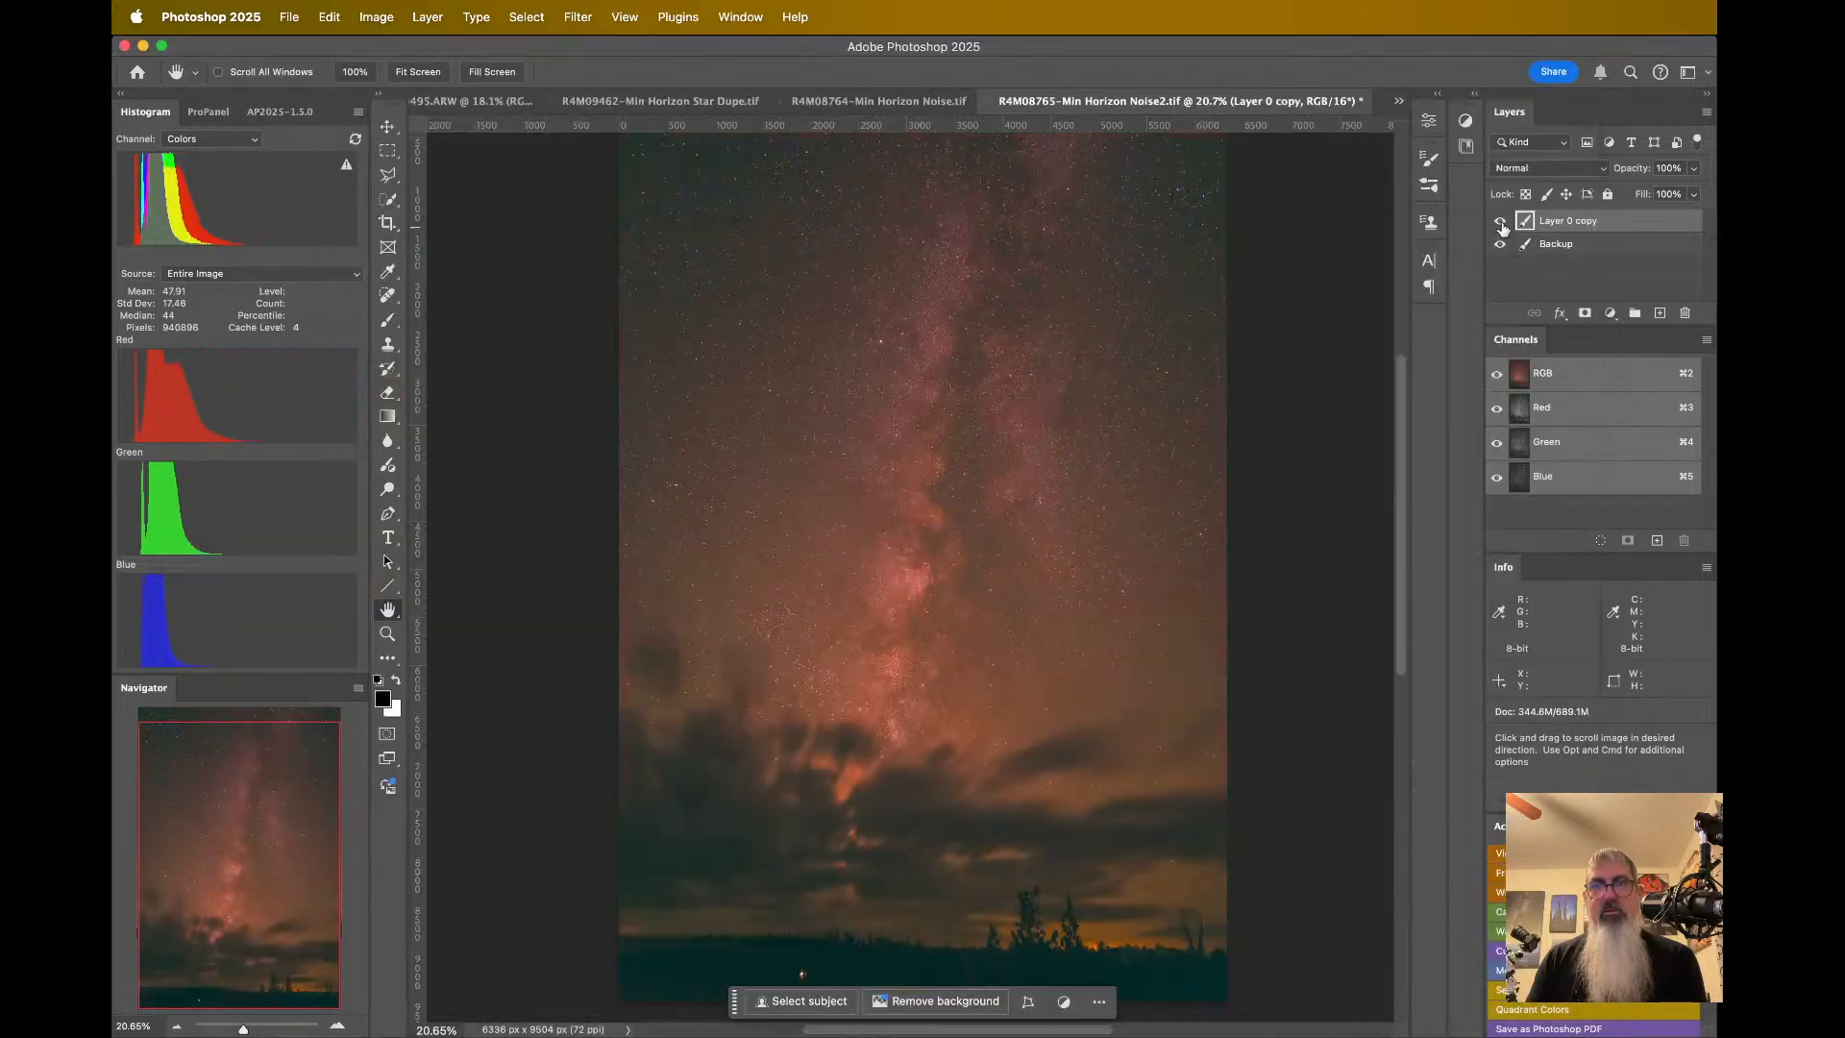
pyautogui.click(1500, 222)
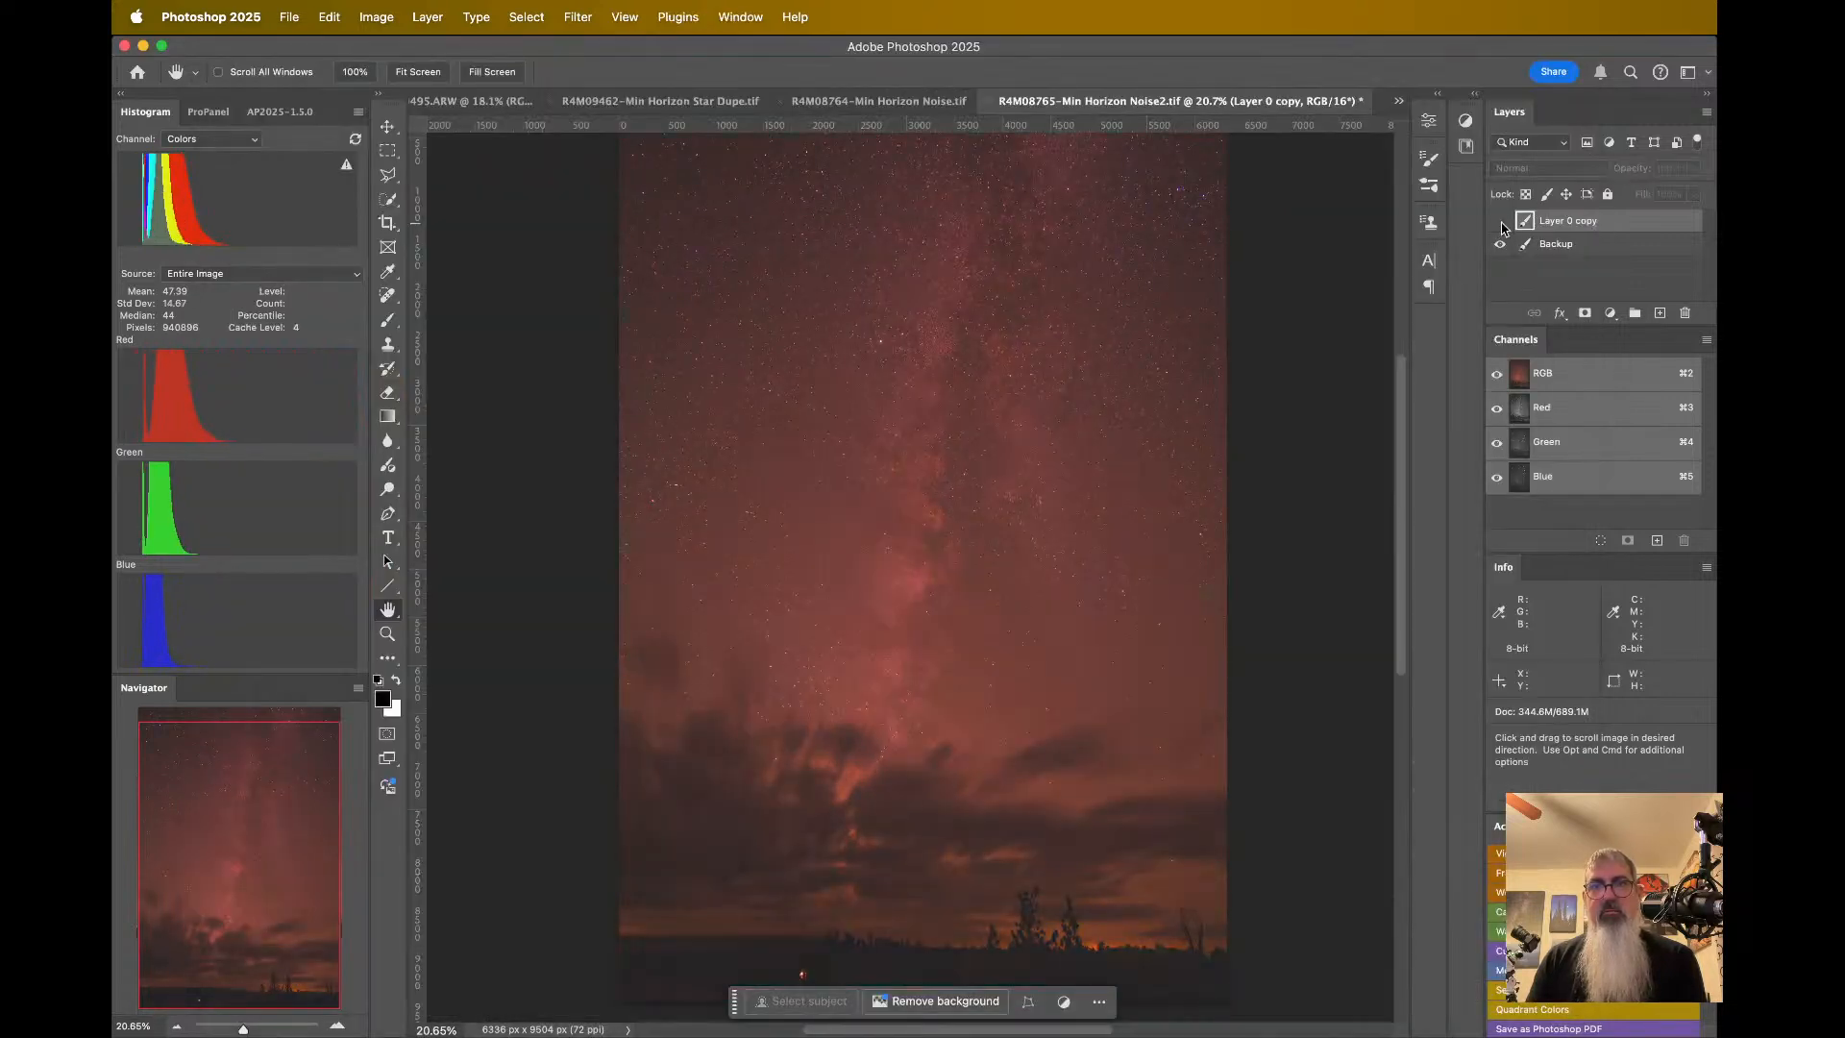
# - Show Layer 0 copy again and examine the adjusted Milky Way core up close
pyautogui.click(1502, 223)
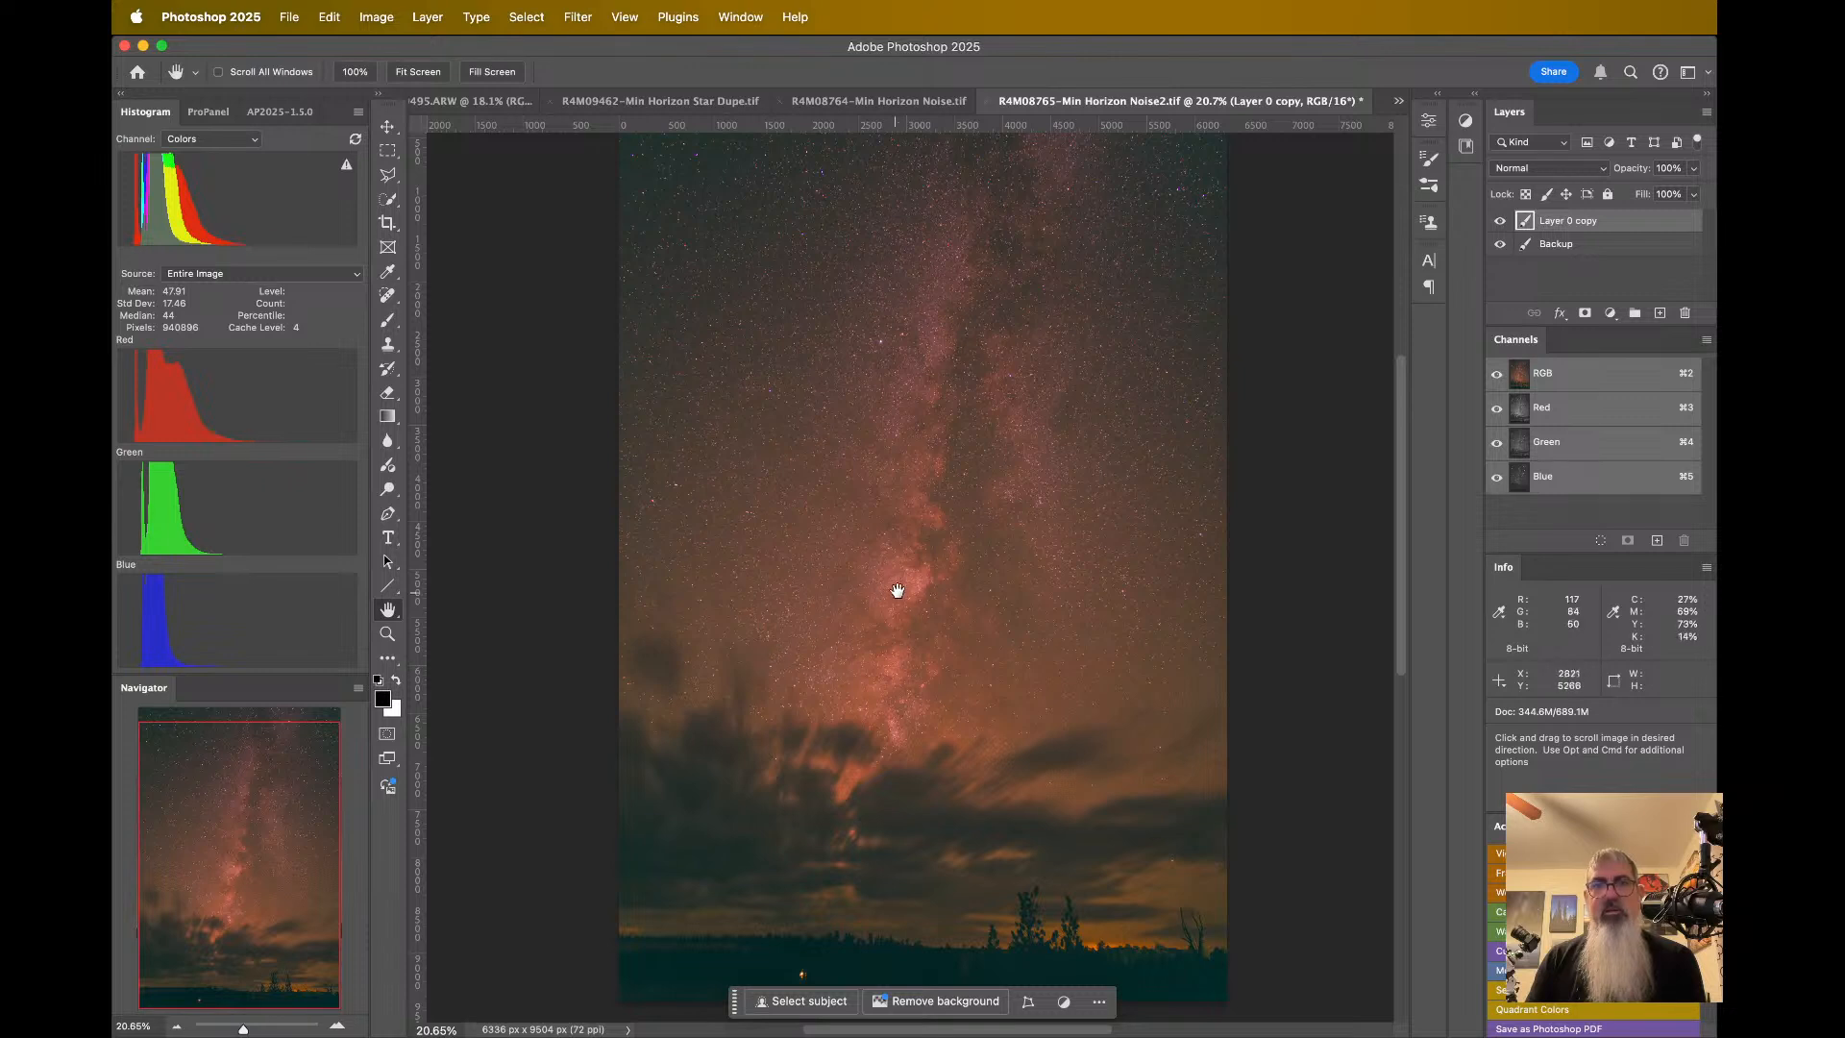
pyautogui.scroll(1, 905, 586)
pyautogui.scroll(4, 905, 586)
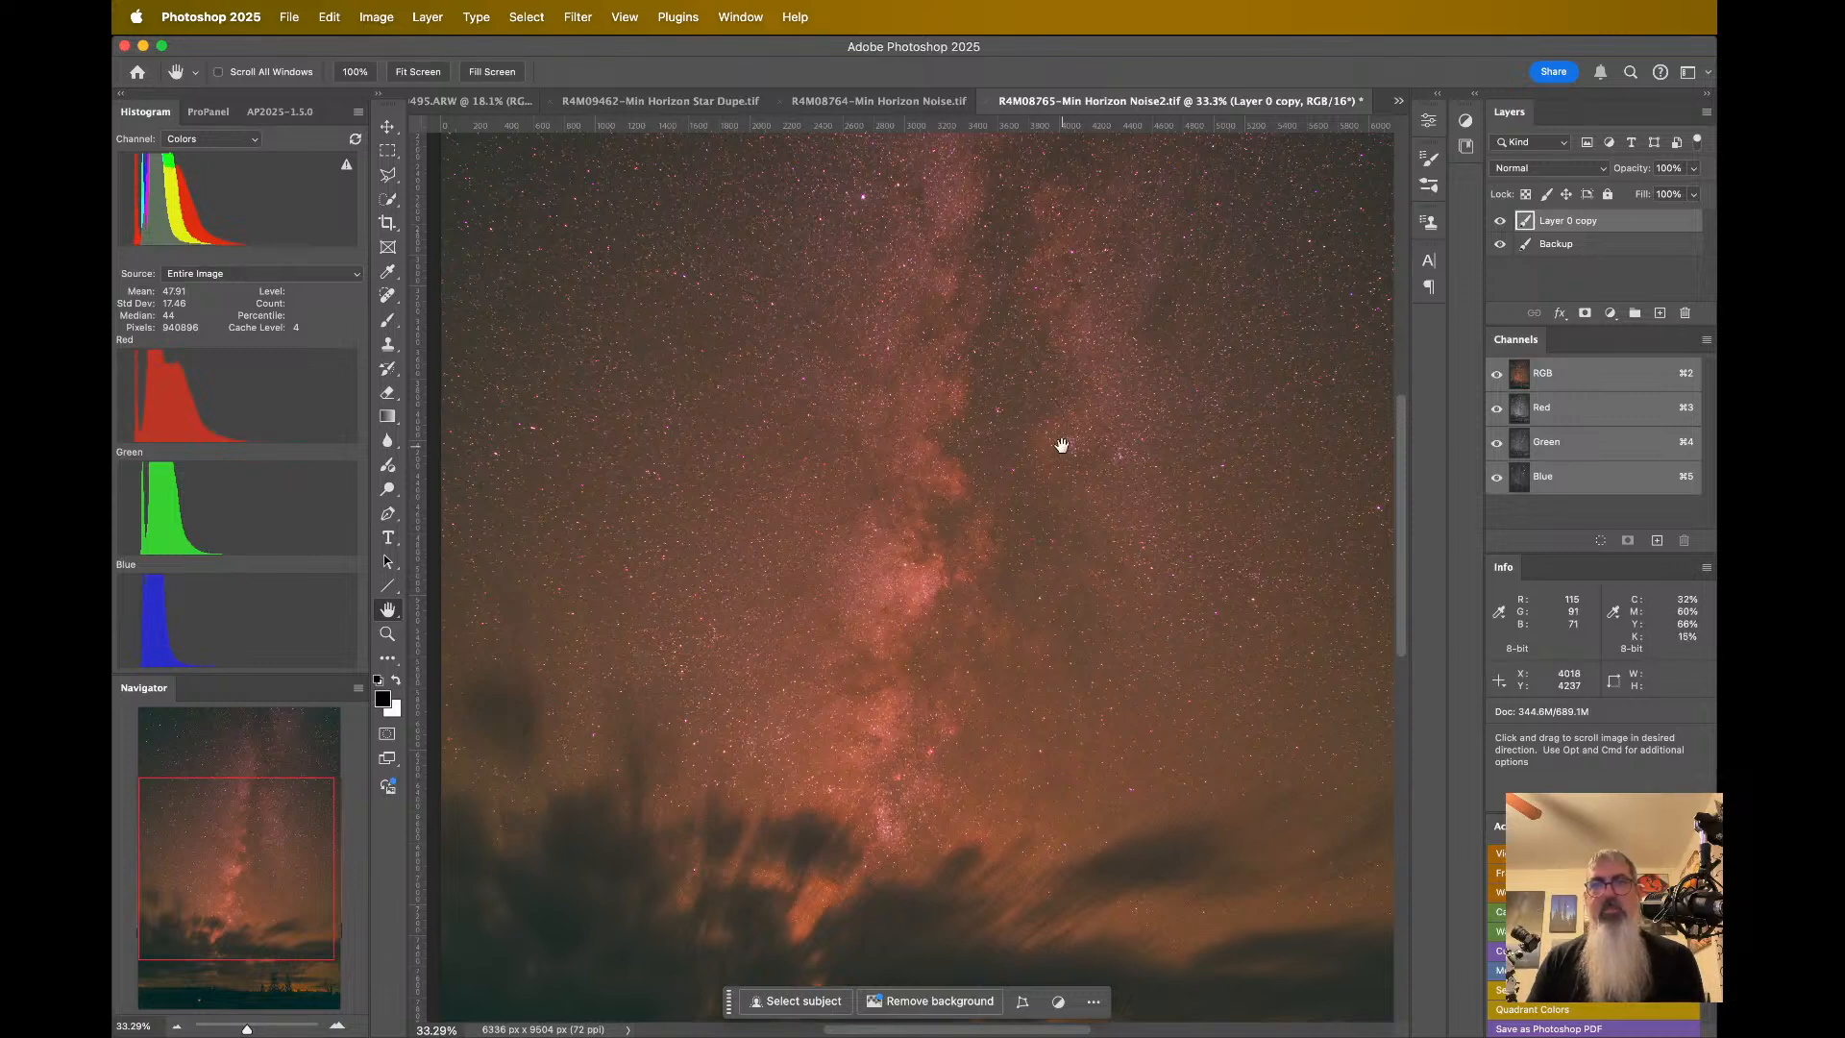
pyautogui.scroll(-3, 1002, 410)
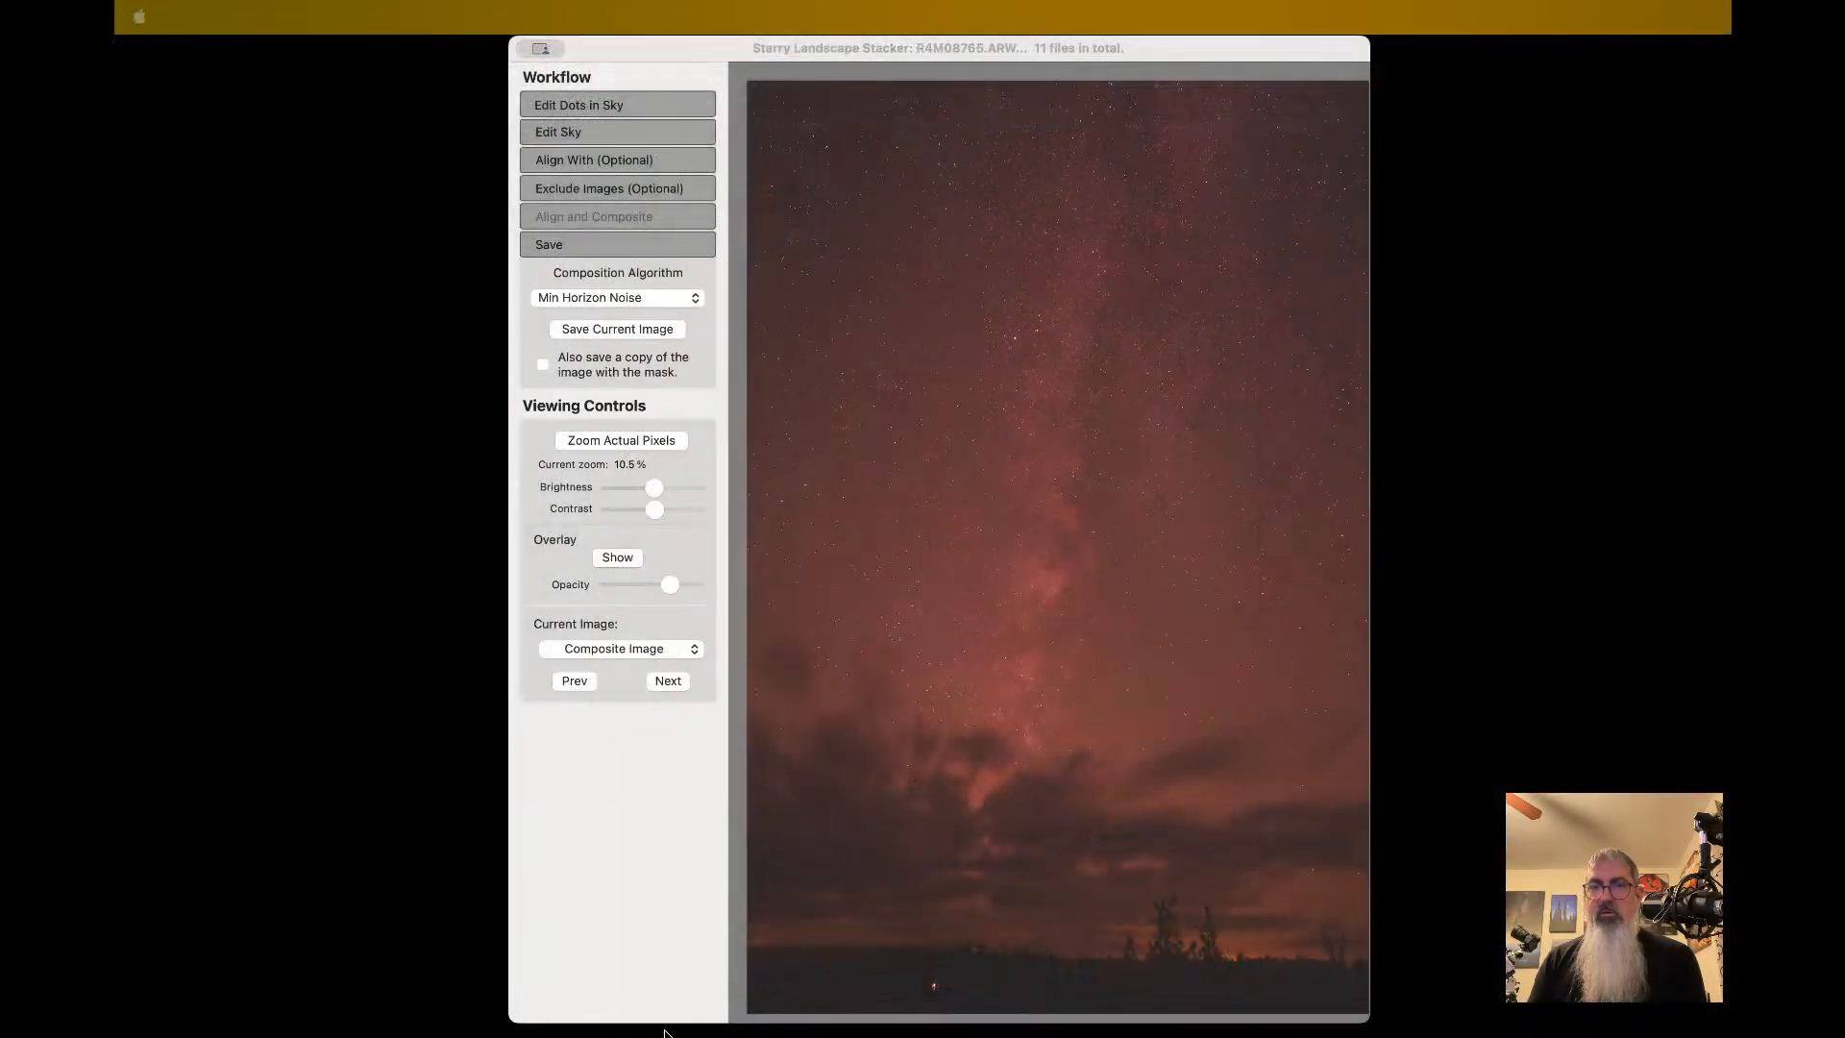
# - Switch to Starry Landscape Stacker and start opening a new set of images
pyautogui.click(1092, 546)
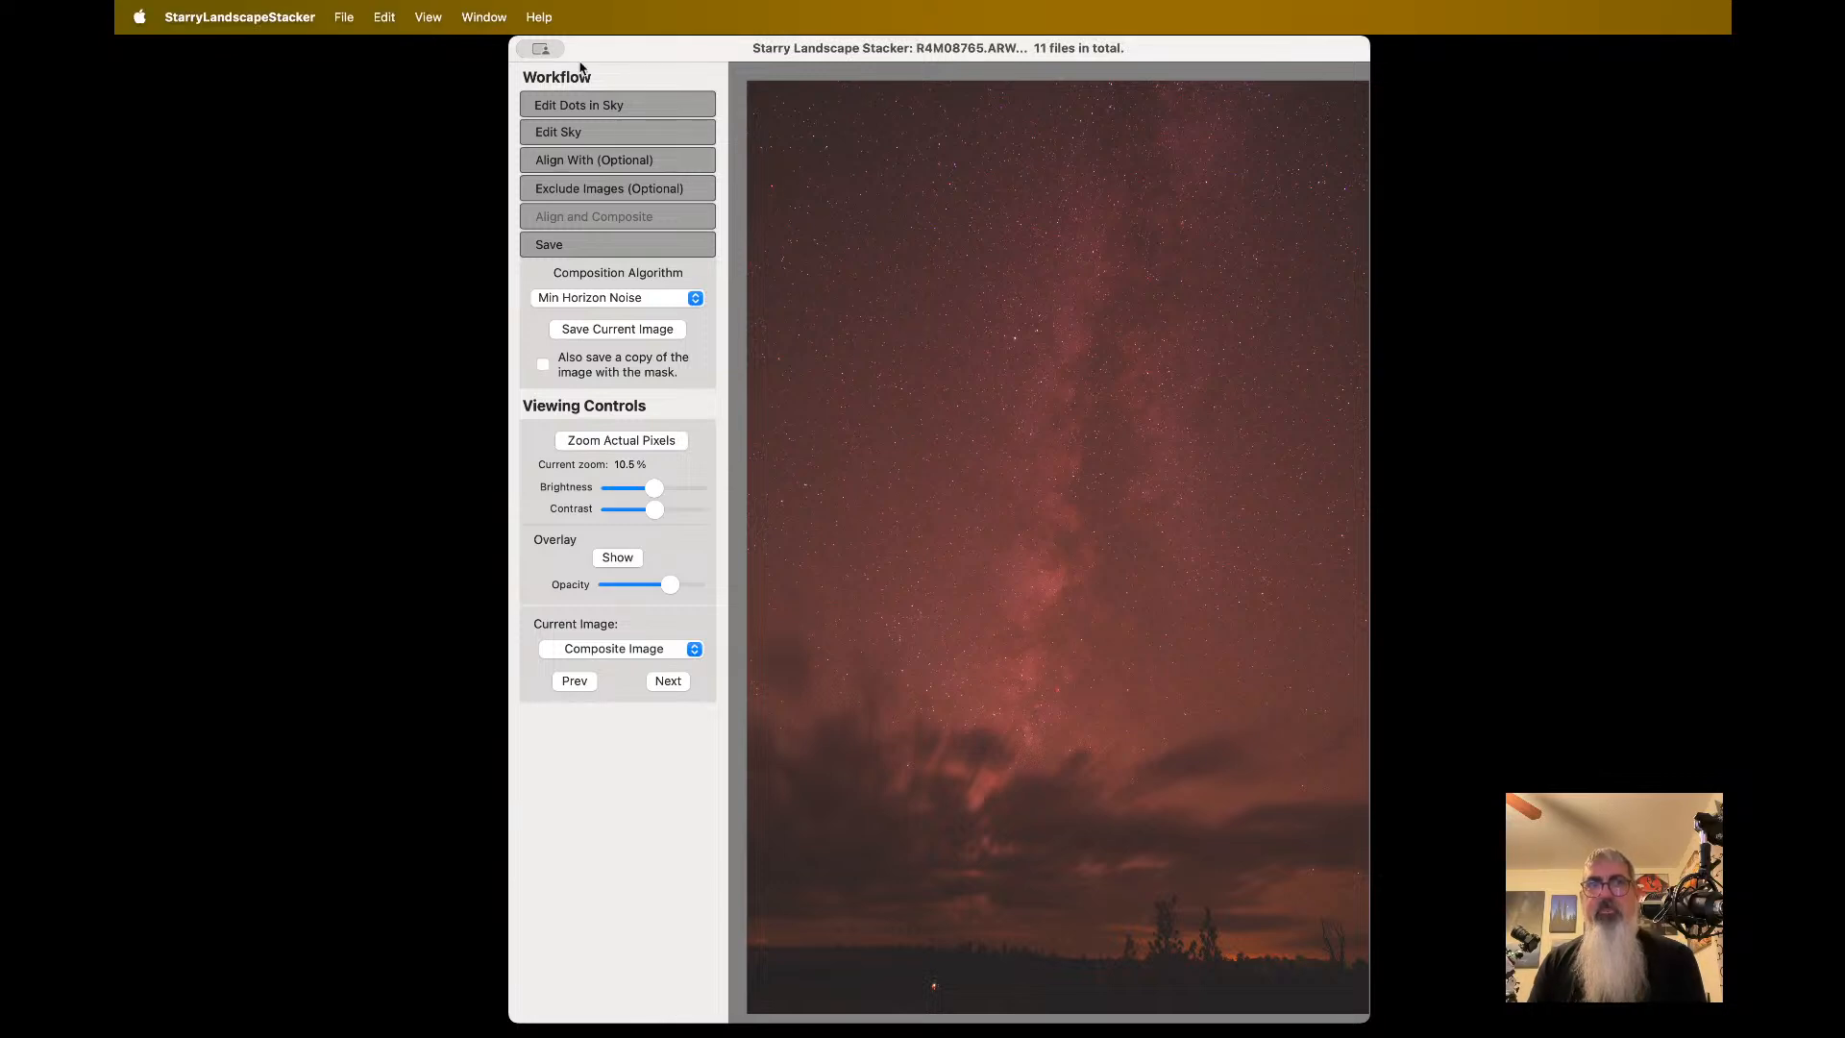
pyautogui.click(343, 17)
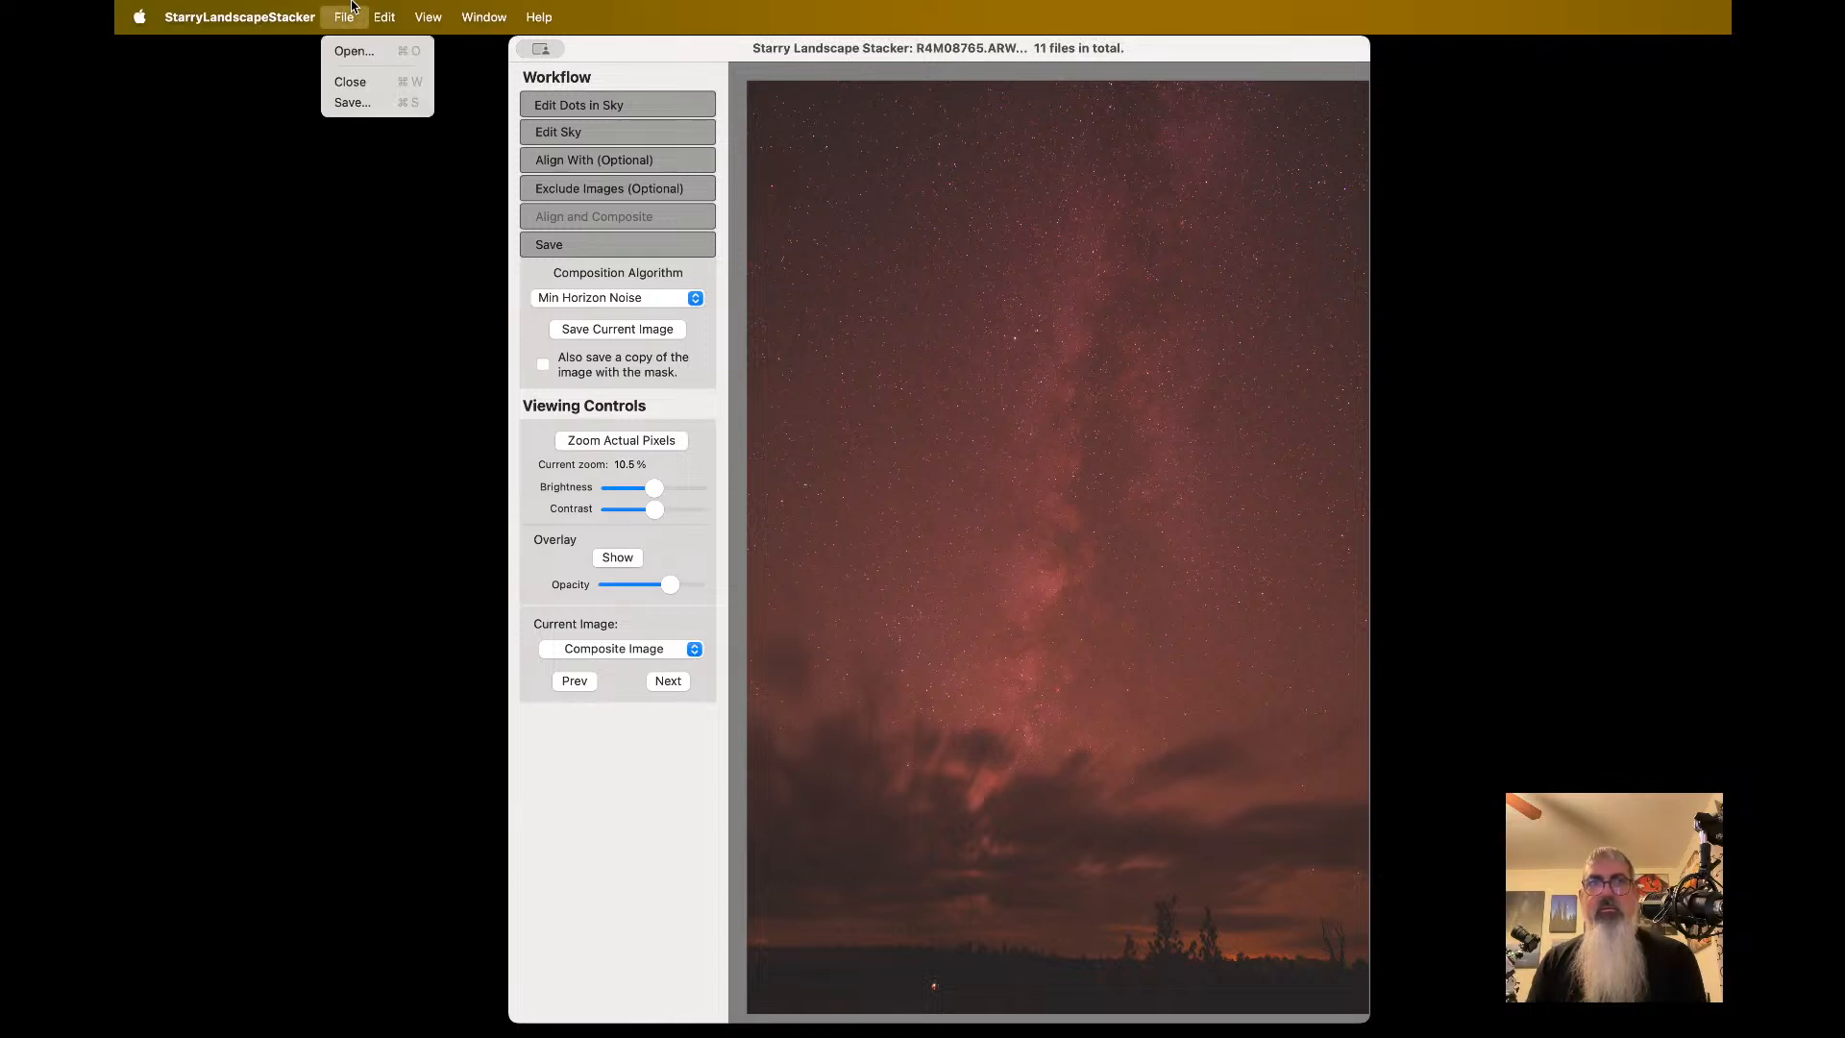
pyautogui.click(363, 55)
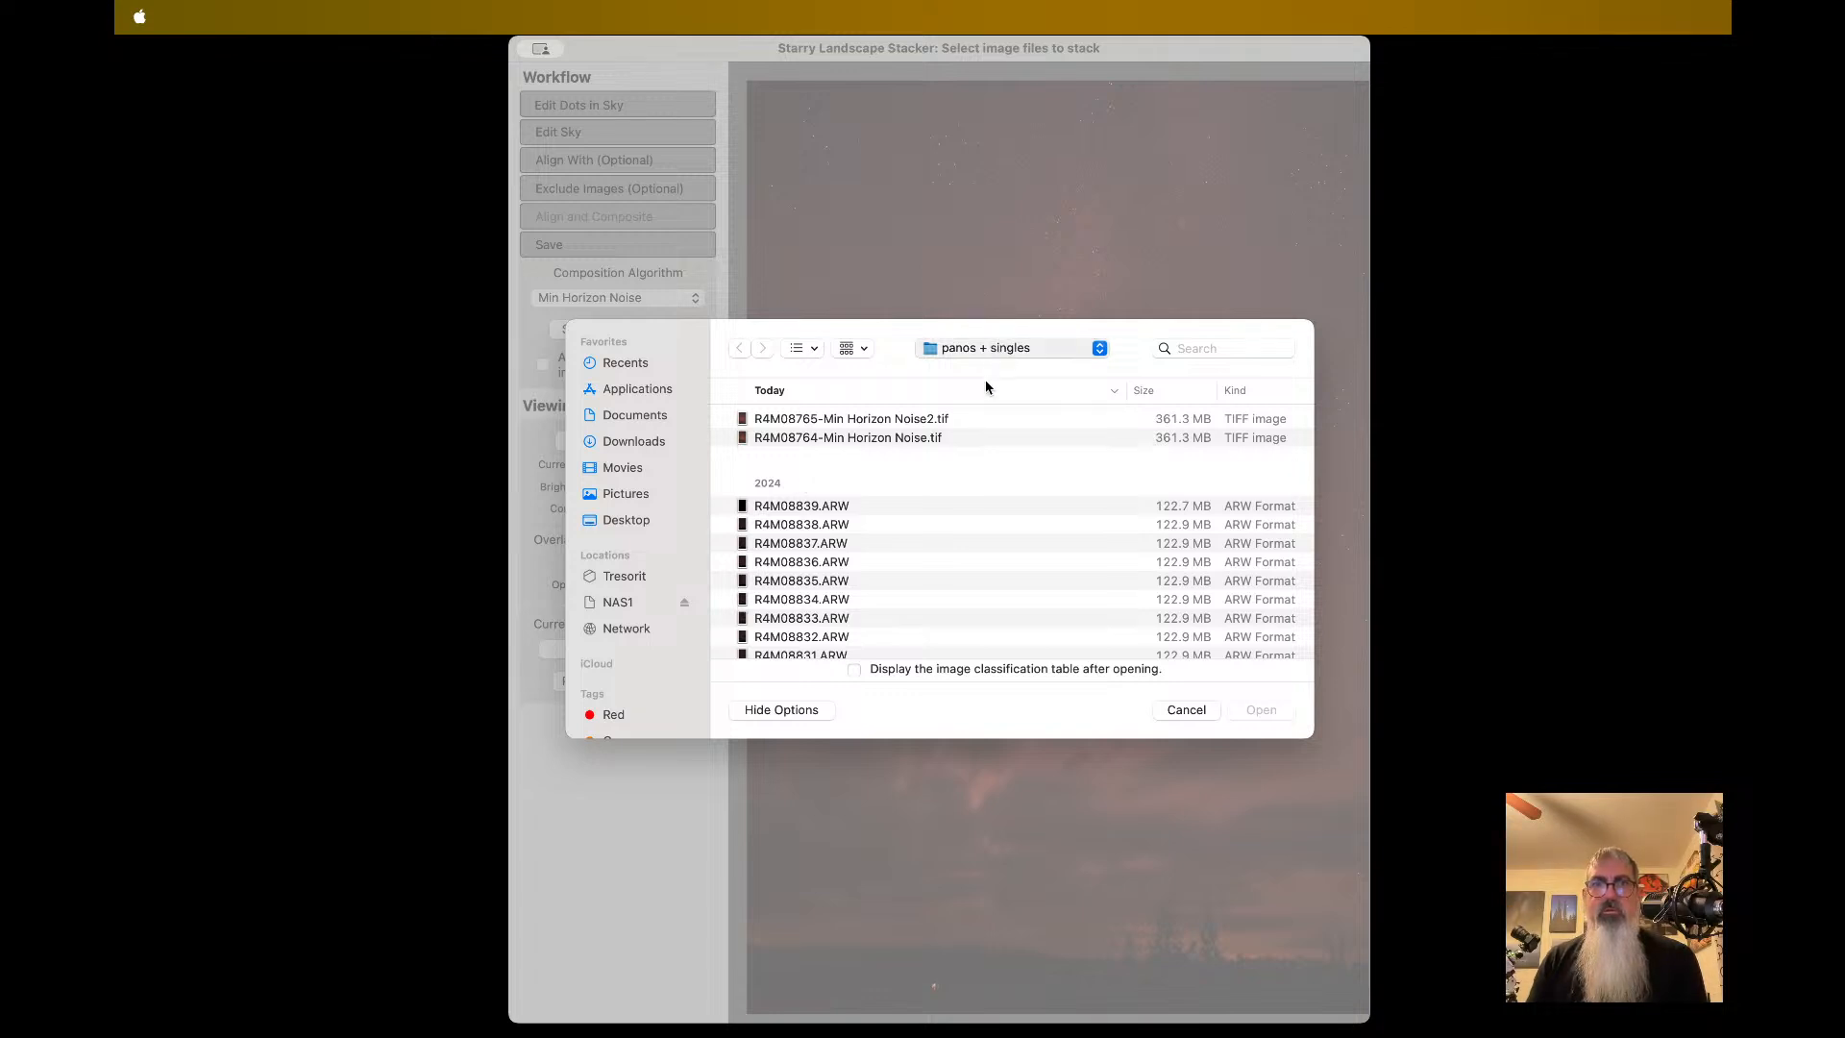
# - Browse from the Desktop into the mesa verde folder and open its night 2 subfolder
pyautogui.press('super+shift+d')
pyautogui.scroll(-5, 889, 559)
pyautogui.scroll(3, 889, 560)
pyautogui.scroll(-8, 889, 559)
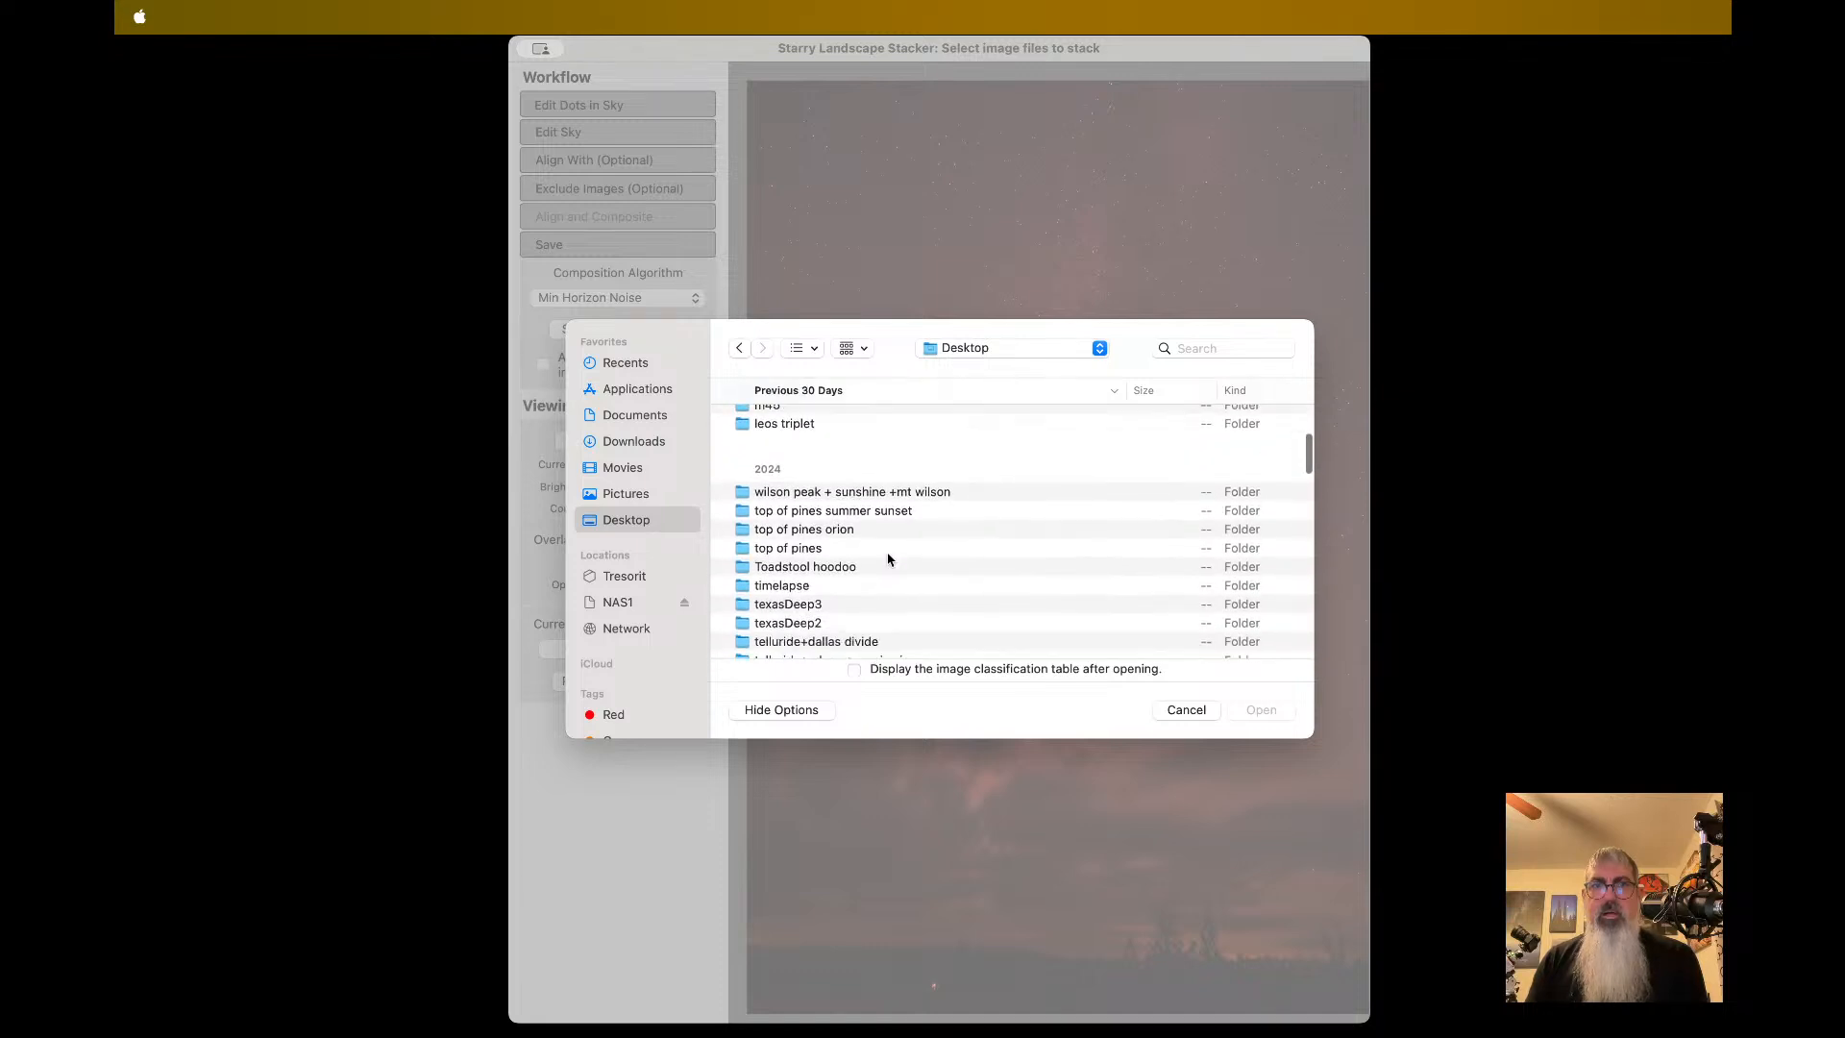
pyautogui.scroll(-5, 889, 559)
pyautogui.scroll(2, 889, 559)
pyautogui.scroll(-7, 888, 559)
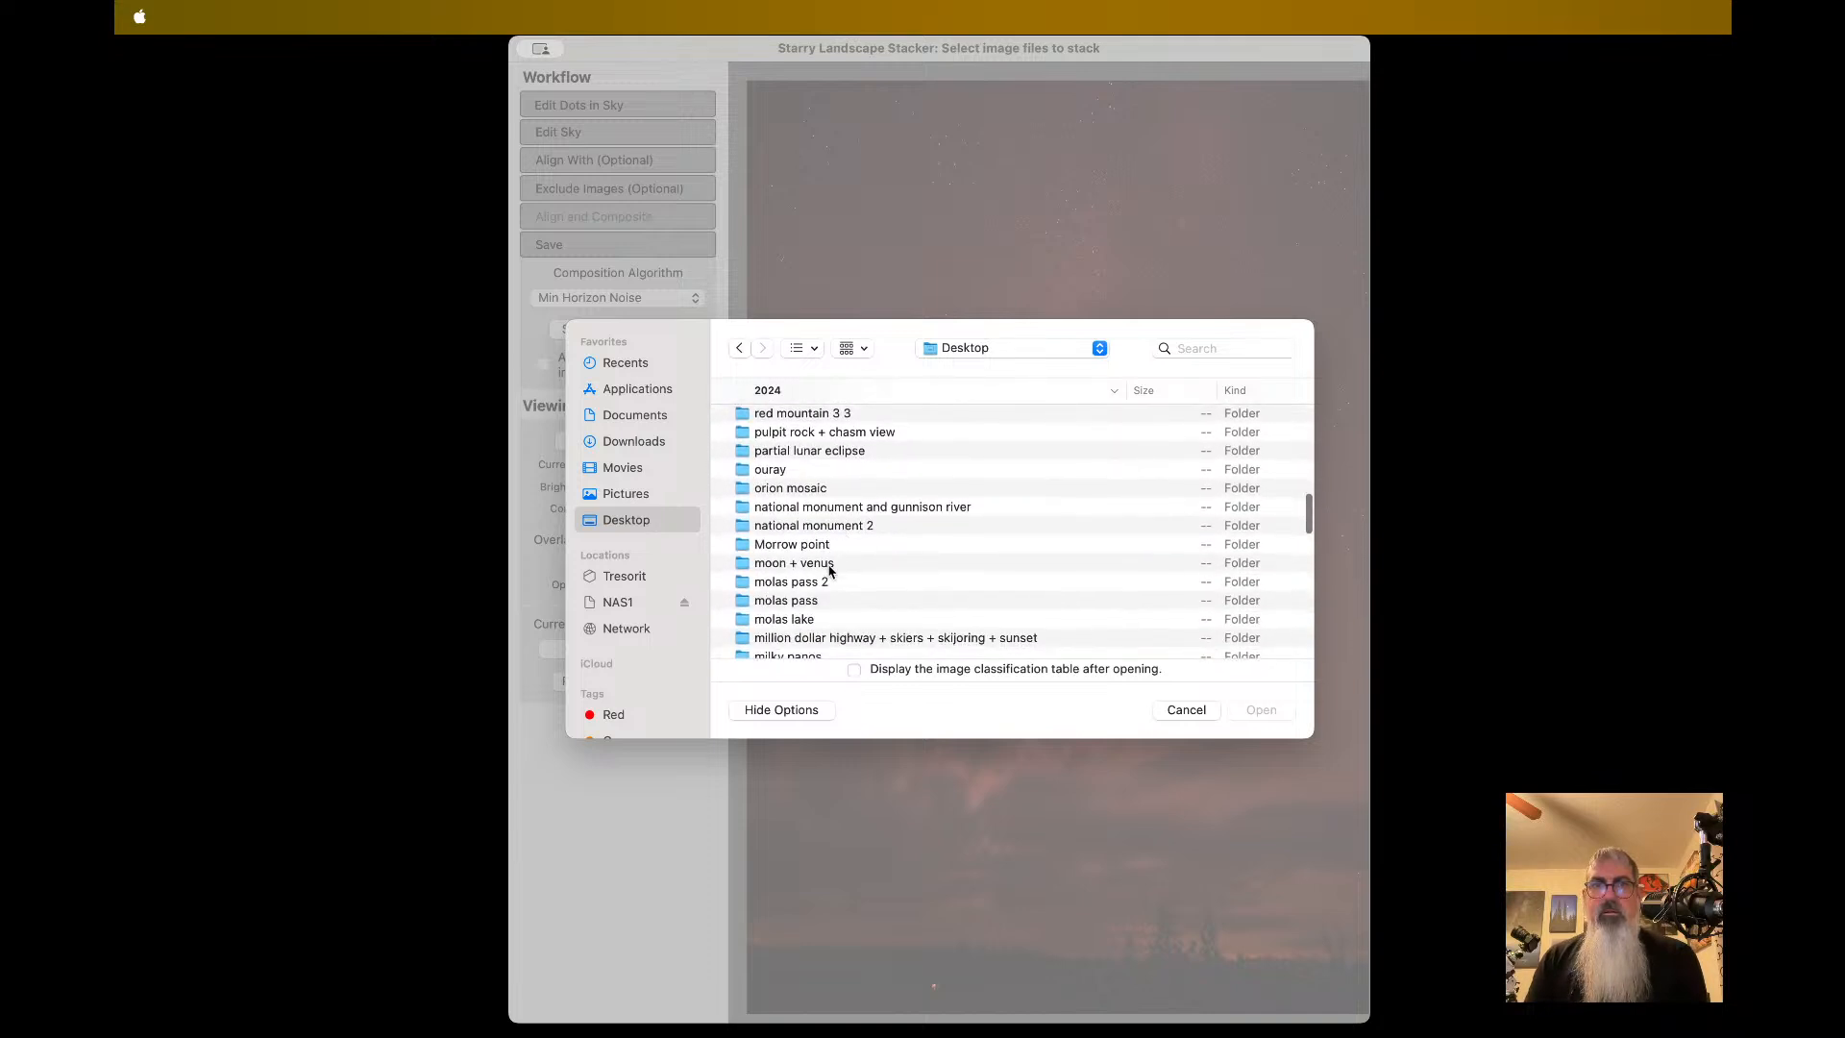
pyautogui.scroll(-3, 812, 600)
pyautogui.scroll(2, 810, 538)
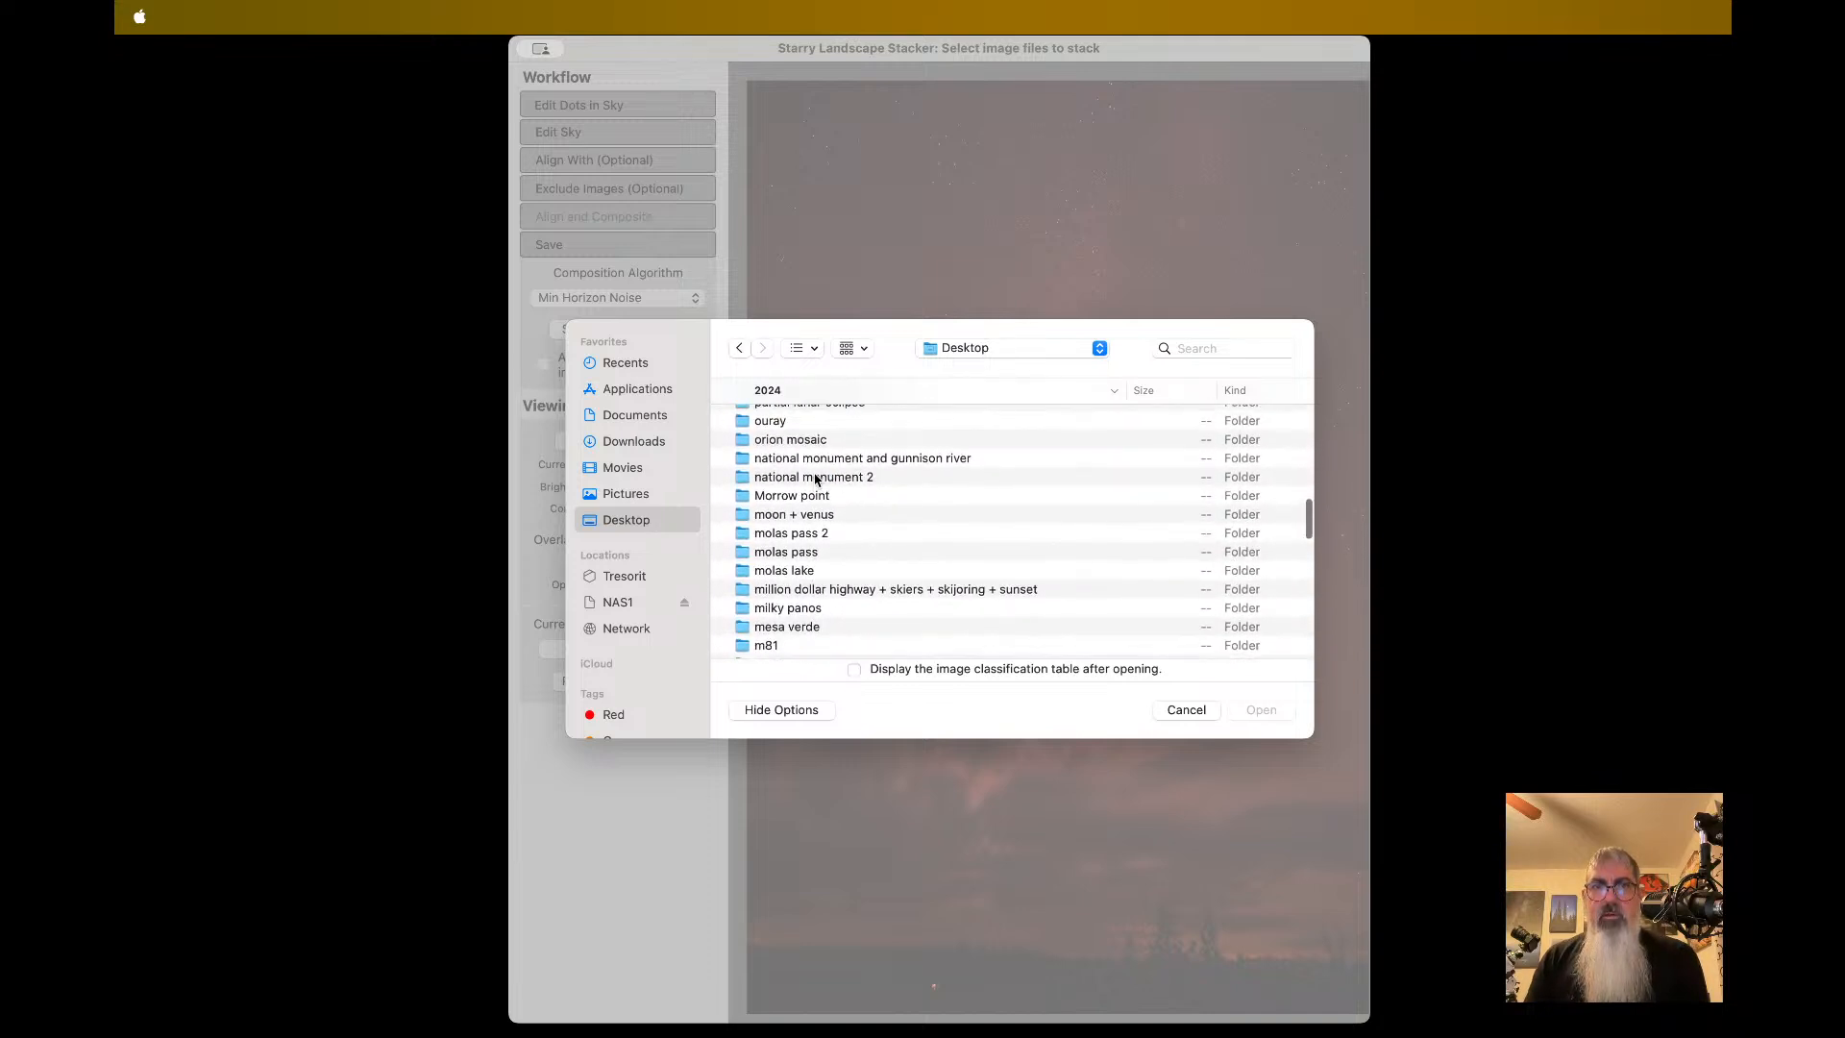
pyautogui.scroll(-3, 811, 551)
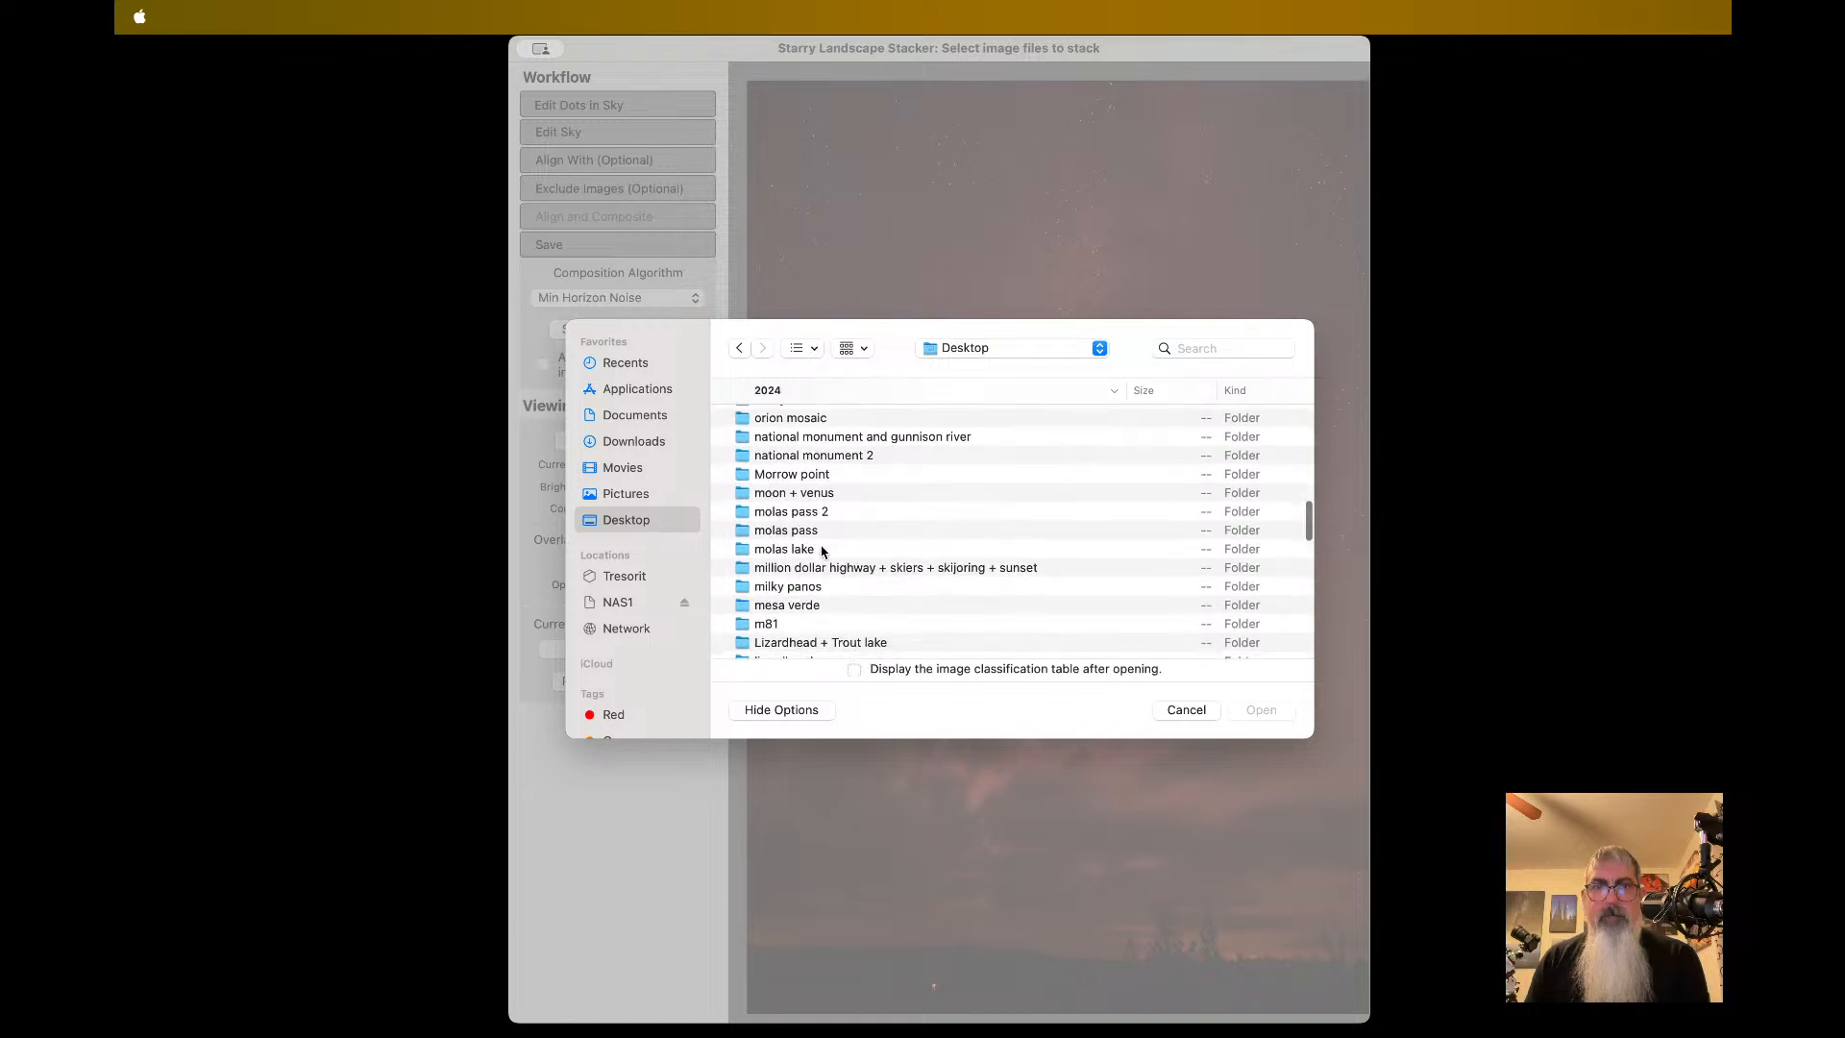
pyautogui.click(824, 561)
pyautogui.doubleClick(824, 561)
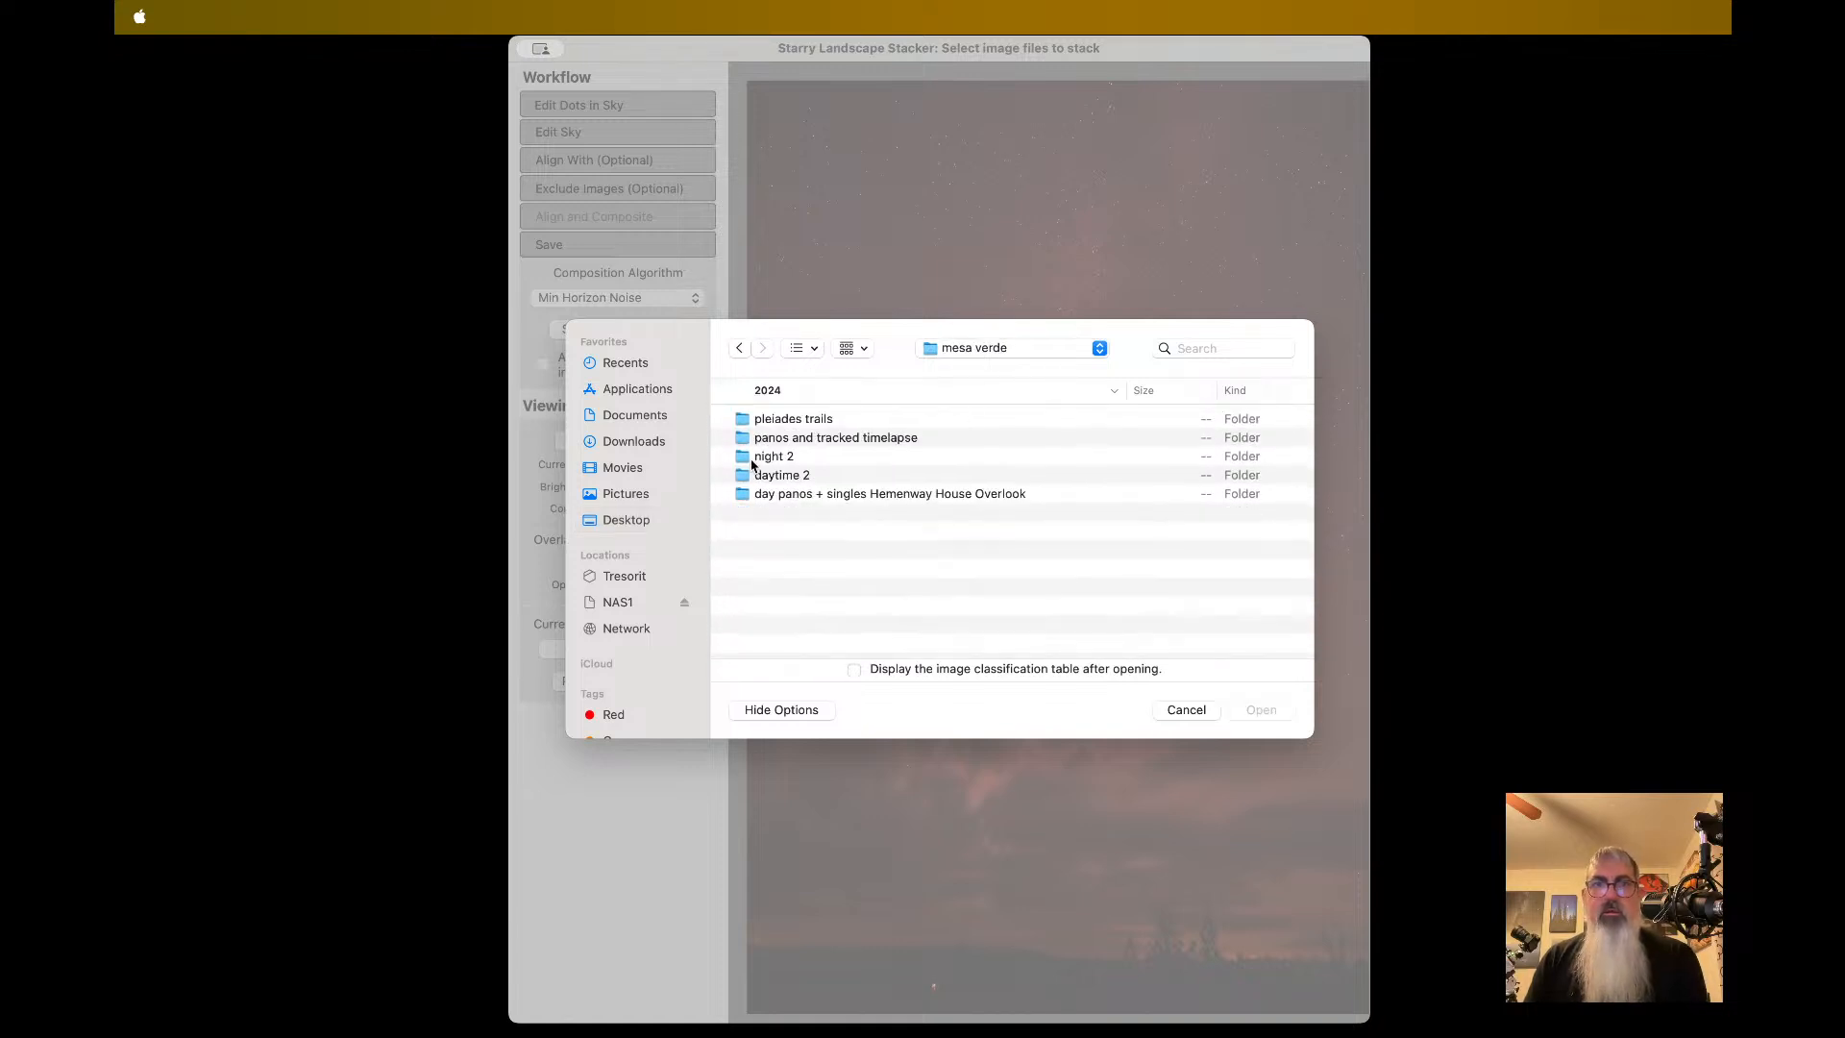
pyautogui.click(785, 461)
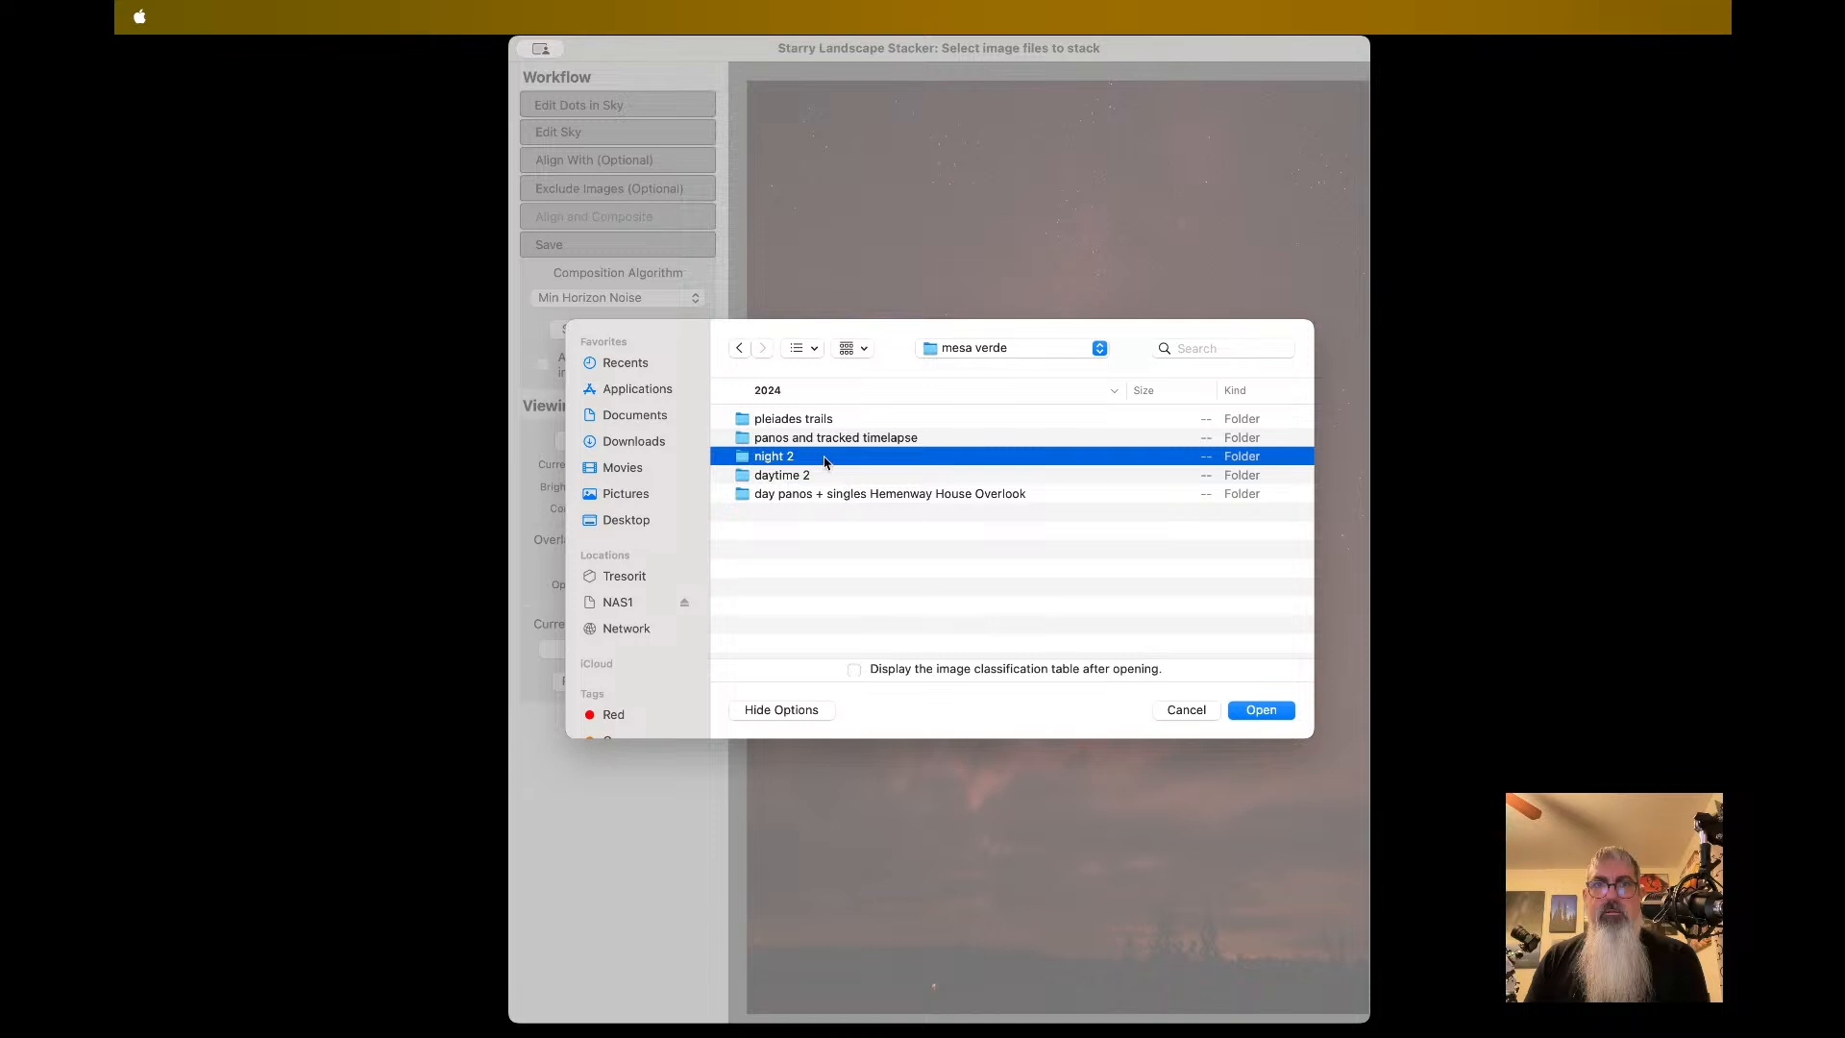
pyautogui.doubleClick(824, 462)
# - Load the images R4M09462.ARW through R4M09472.ARW for stacking and accept the default RAW conversion settings
pyautogui.scroll(-4, 852, 518)
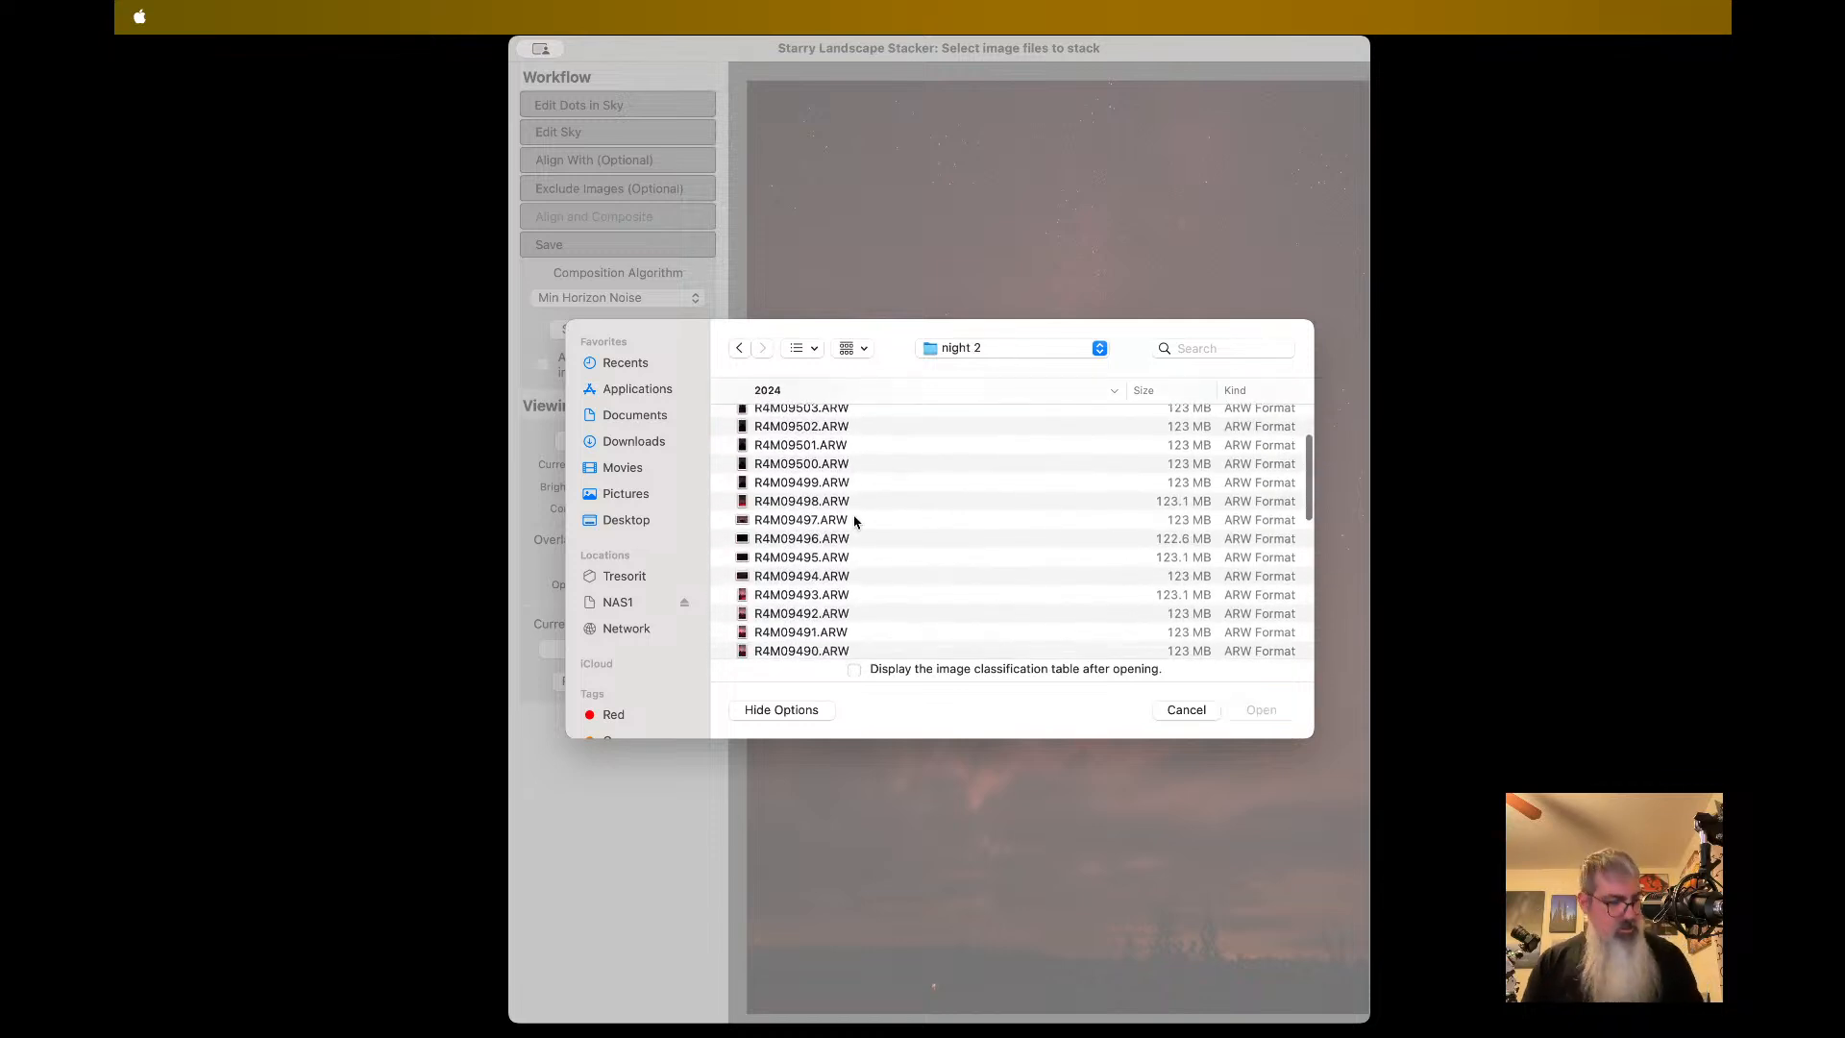
pyautogui.scroll(-6, 861, 522)
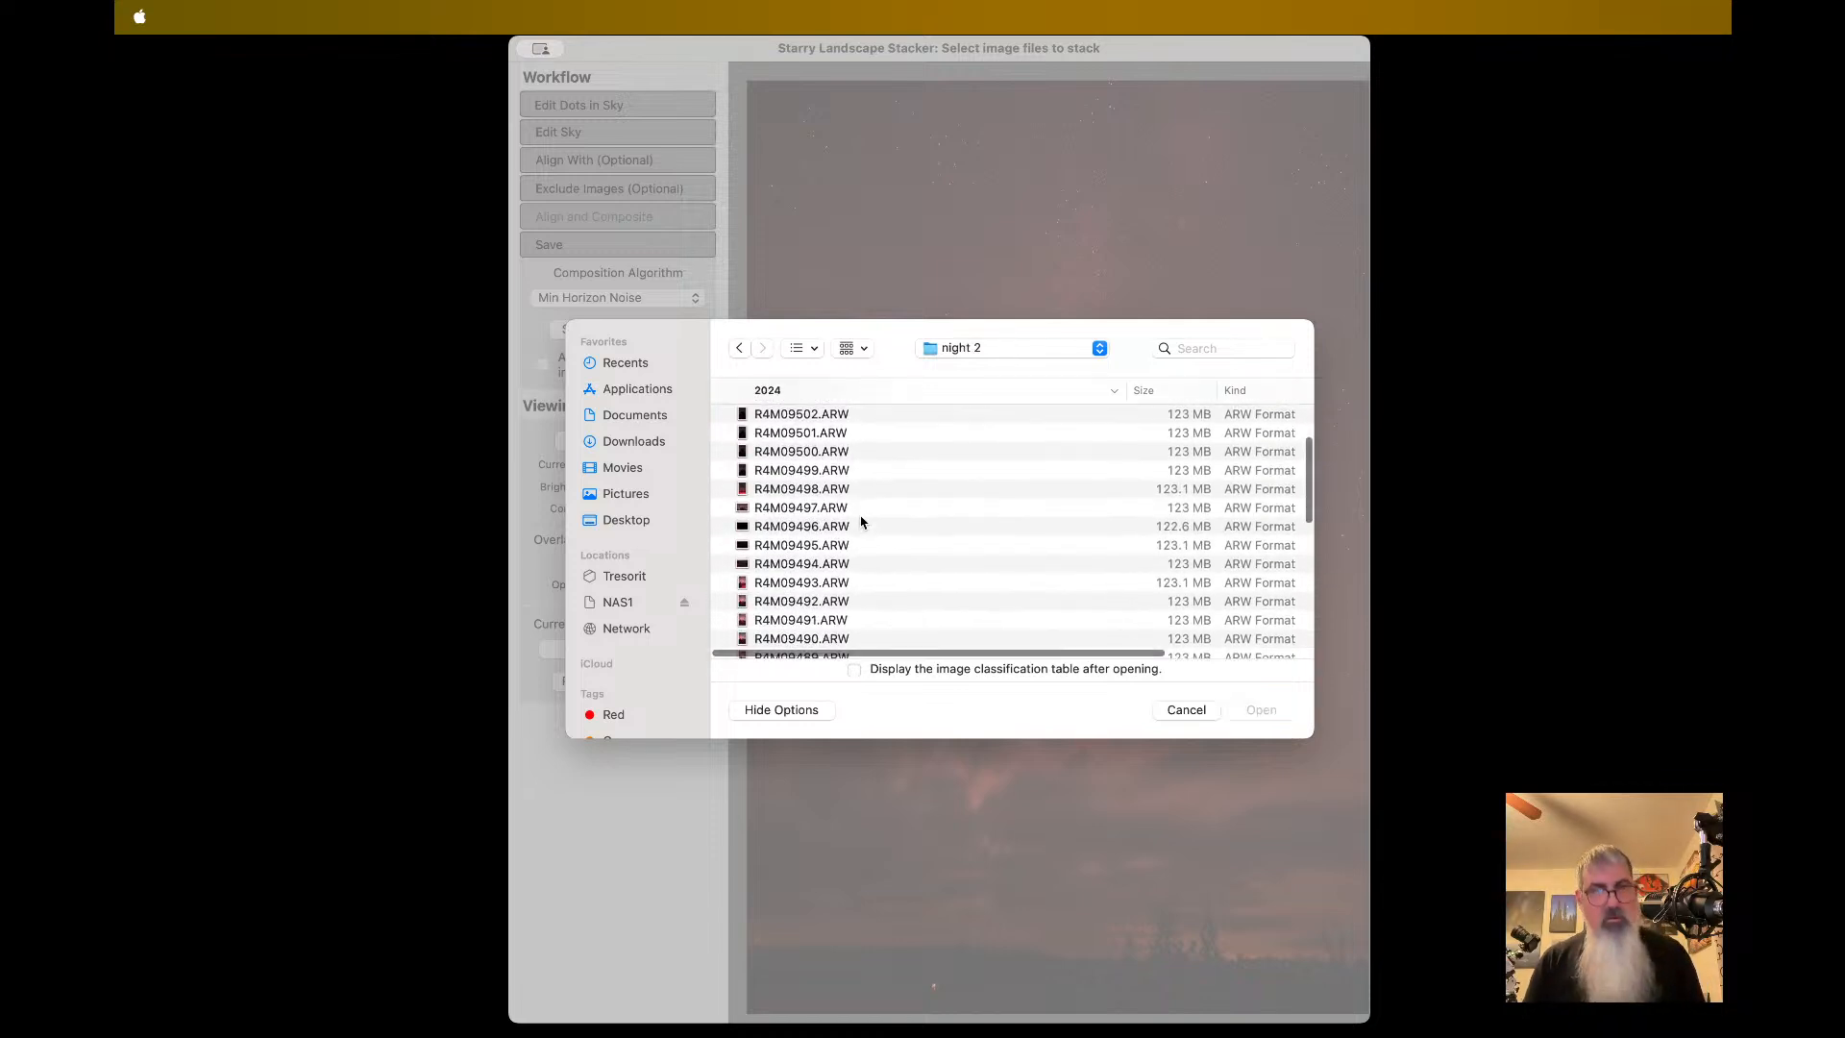
pyautogui.scroll(-5, 861, 522)
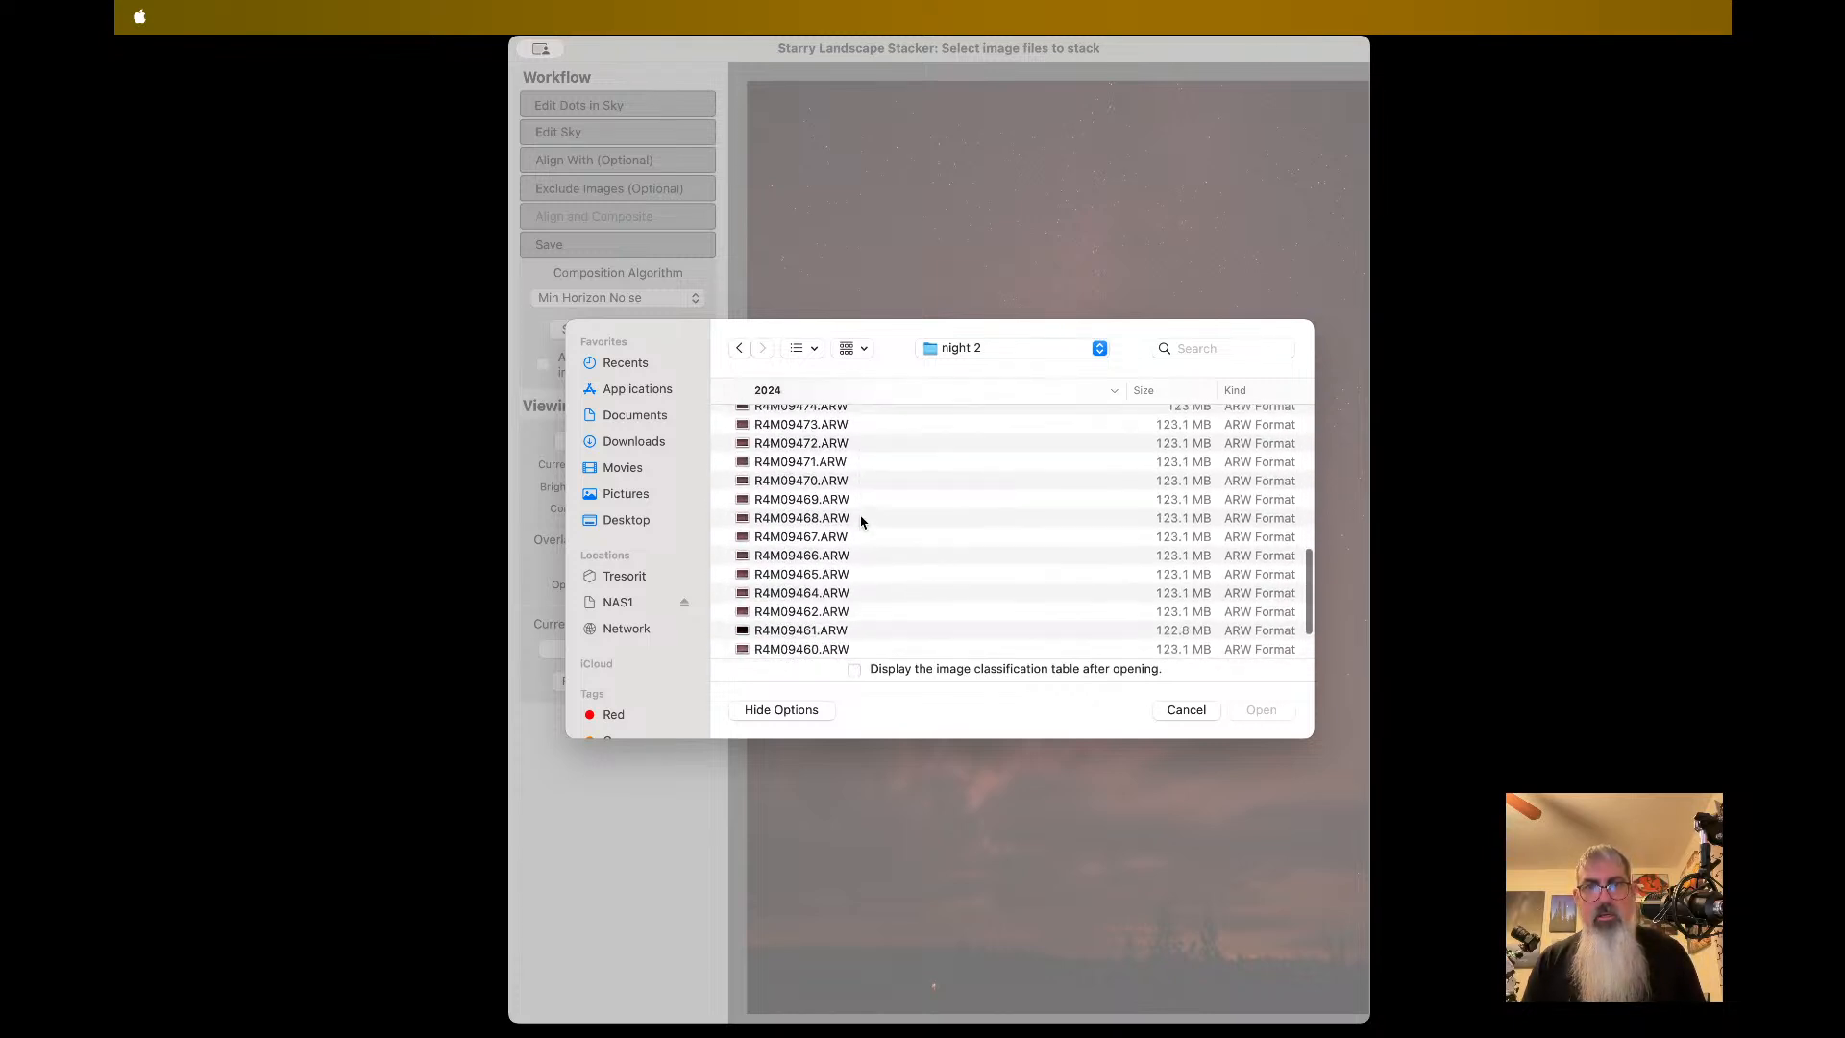
pyautogui.scroll(3, 861, 522)
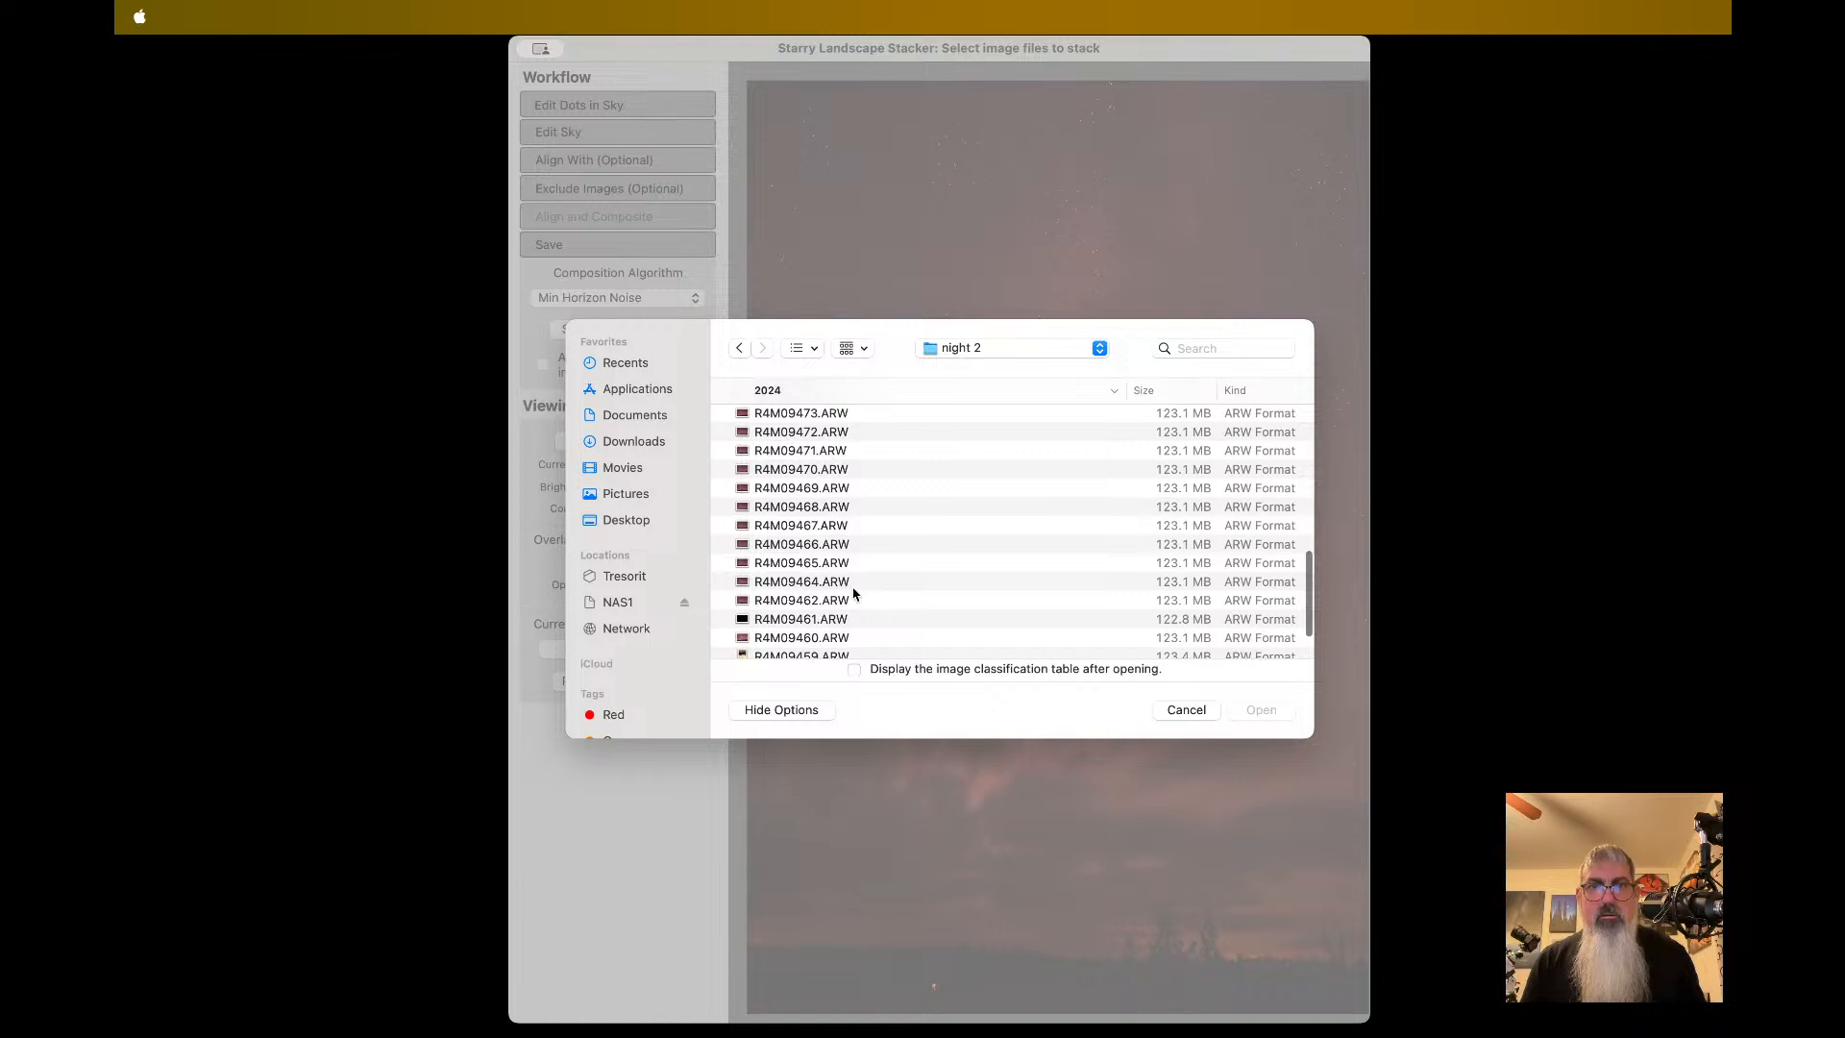
pyautogui.click(850, 597)
pyautogui.scroll(2, 858, 489)
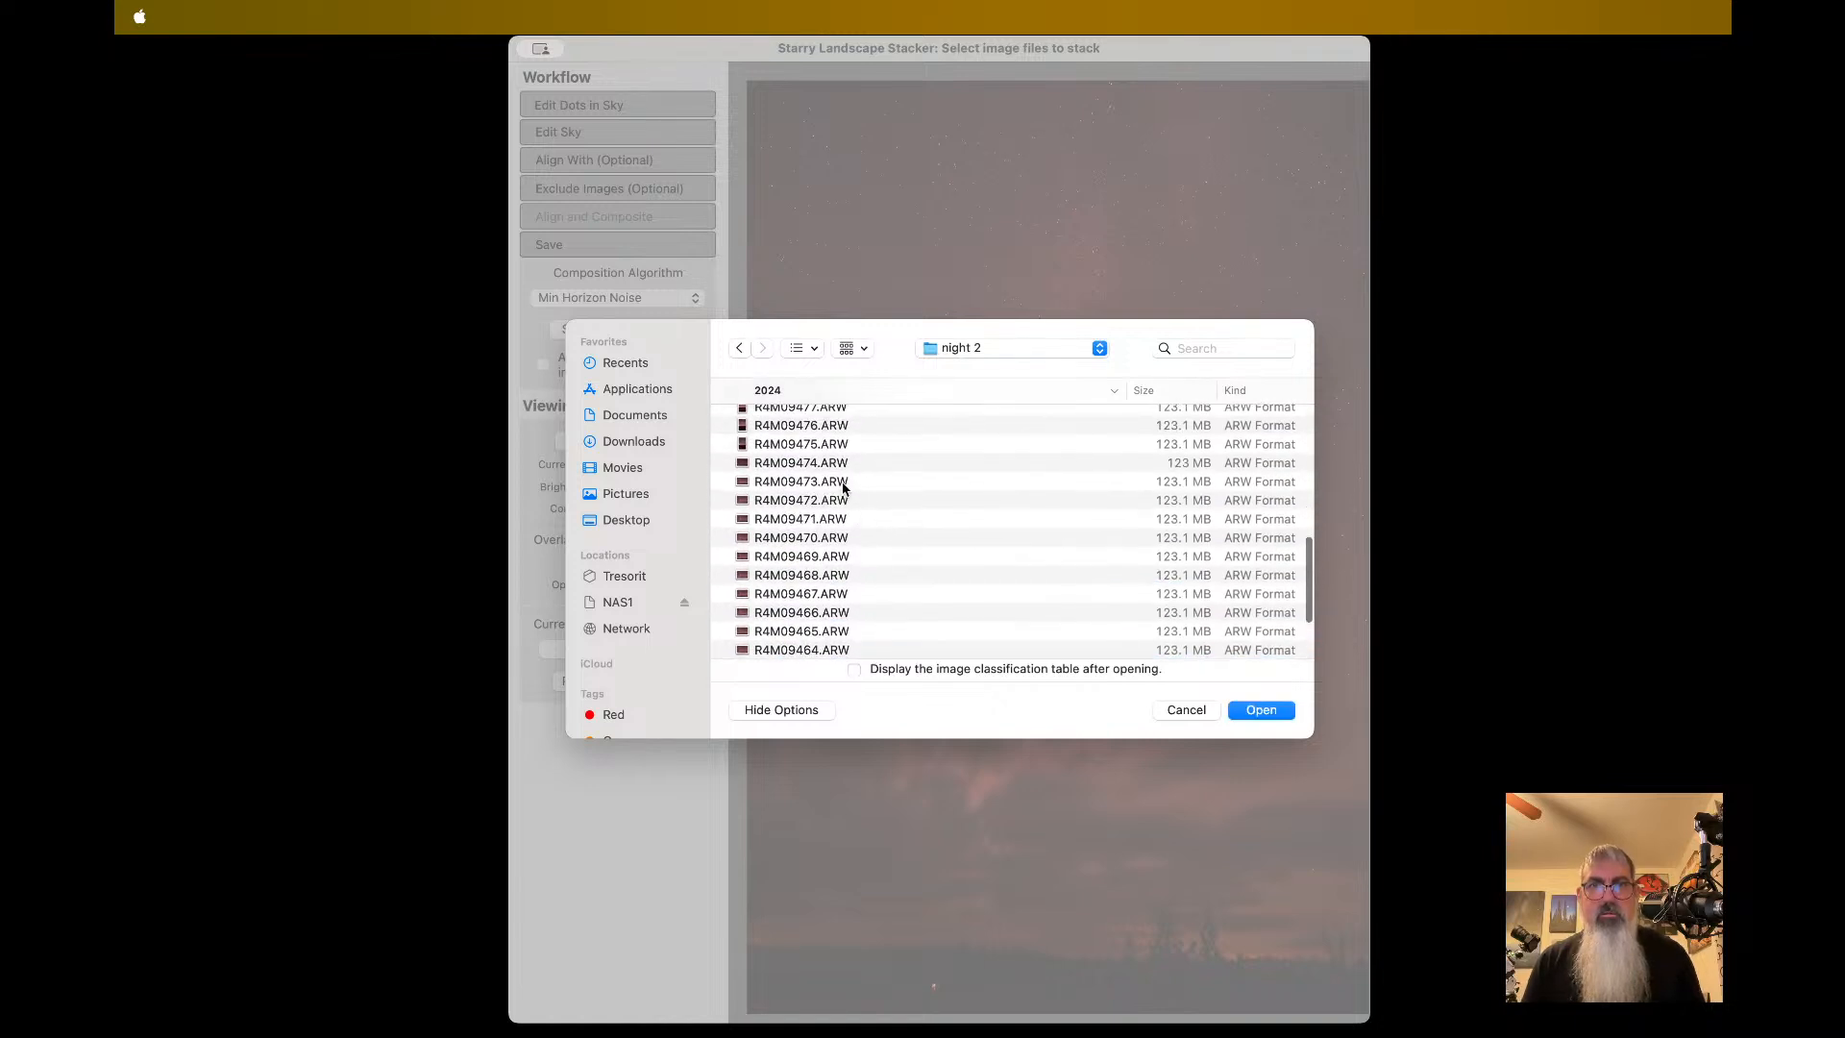
pyautogui.keyDown('shift'); pyautogui.click(848, 507); pyautogui.keyUp('shift')
pyautogui.scroll(-2, 1157, 572)
pyautogui.click(1261, 710)
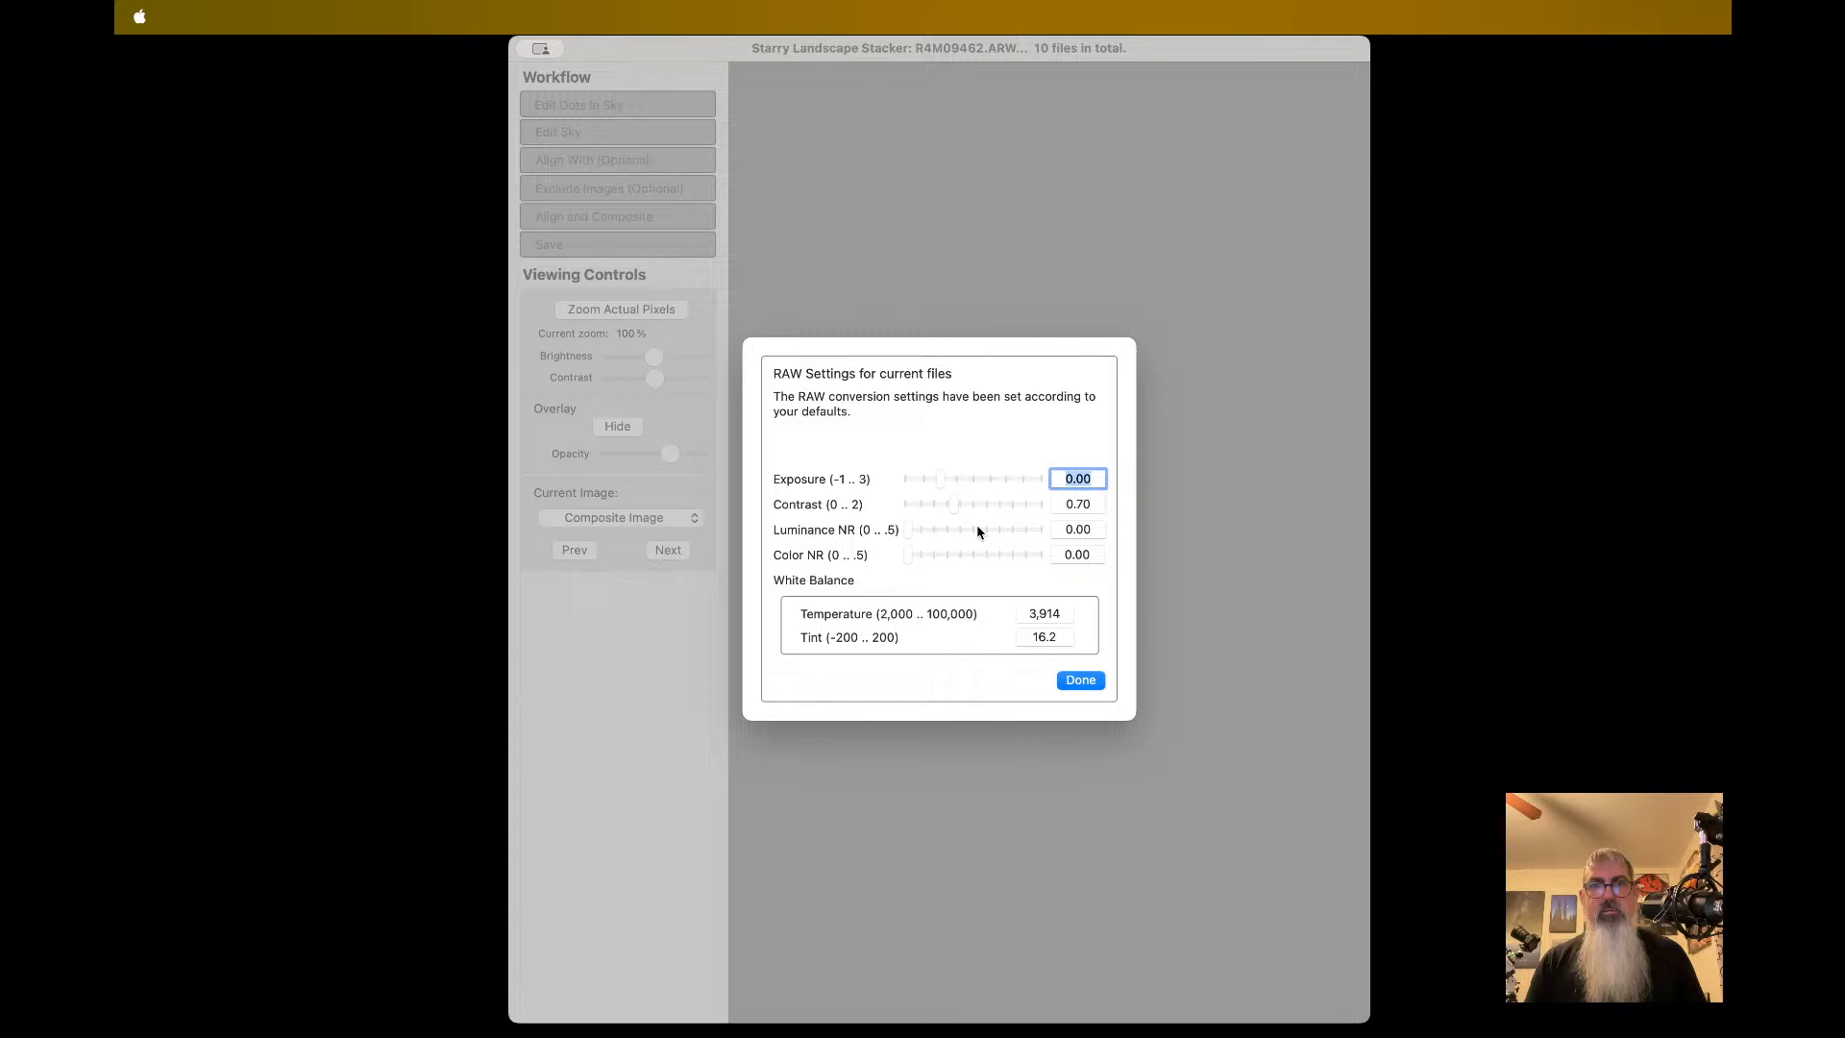
pyautogui.click(1080, 681)
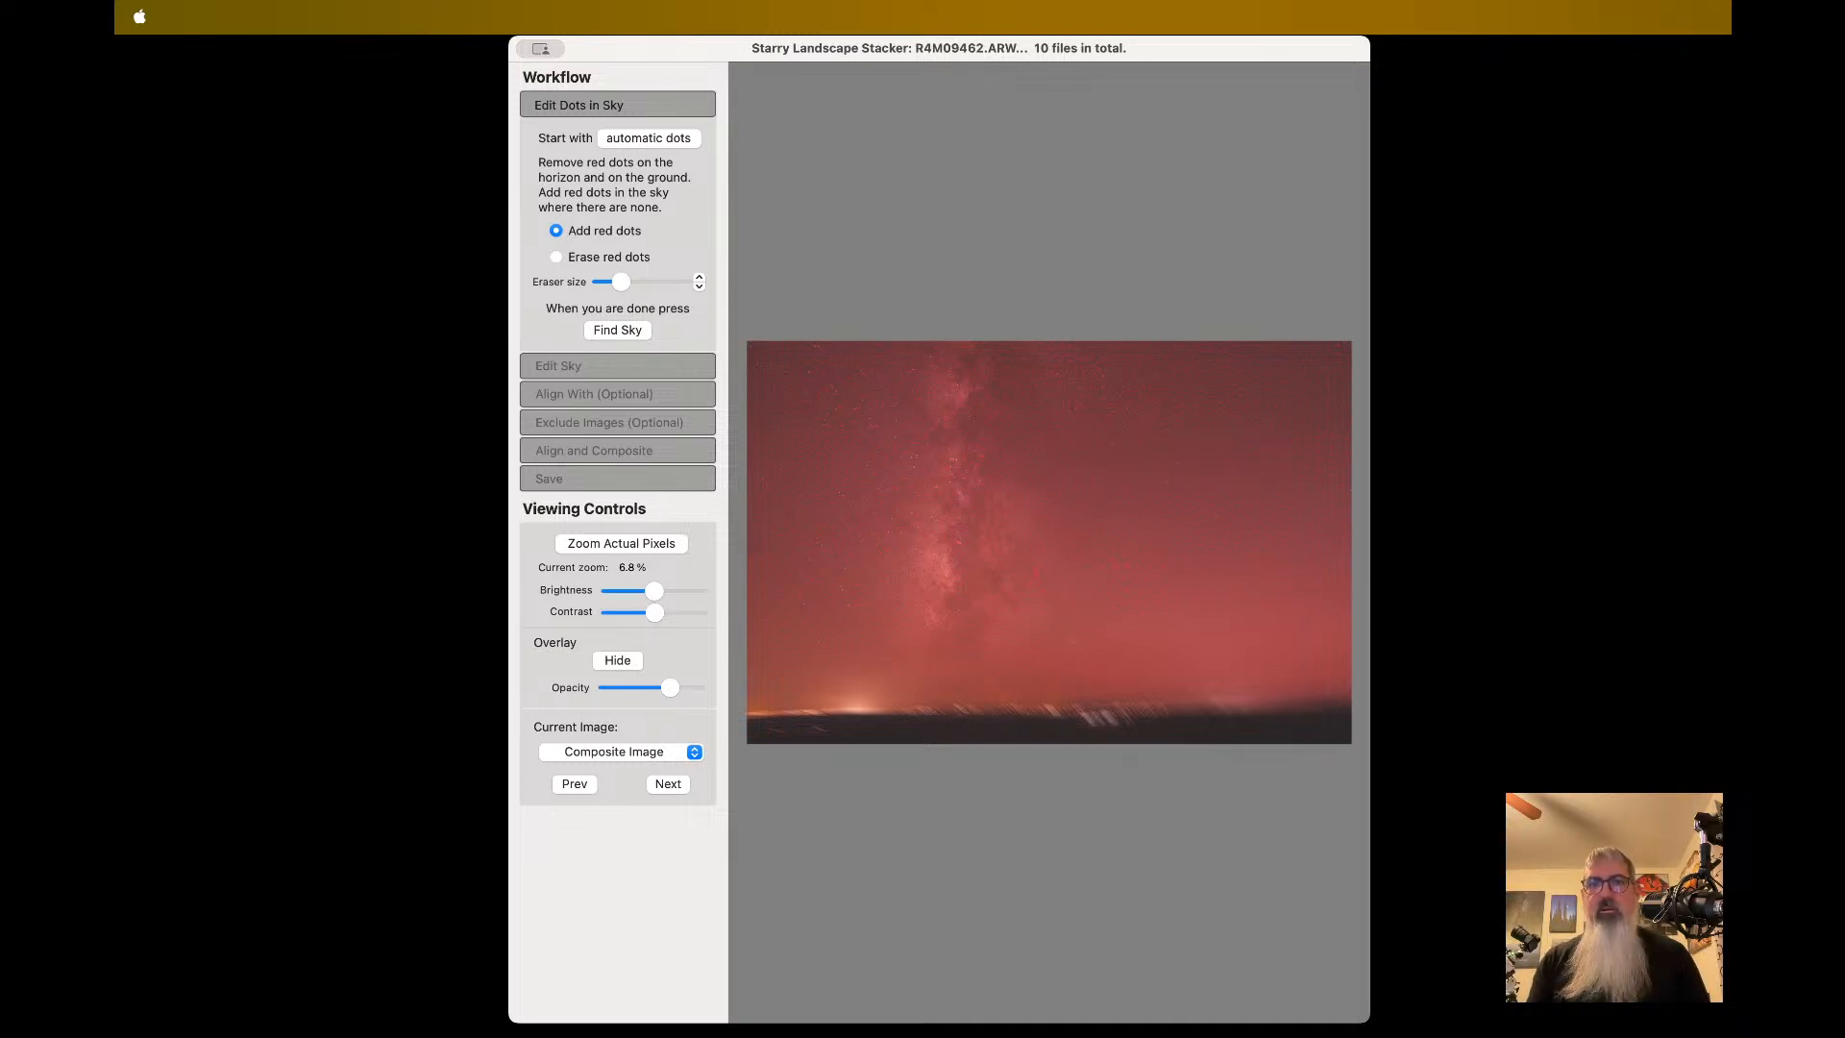
# - Examine the placement of the automatic red dots across the whole sky and along the horizon
pyautogui.scroll(5, 1048, 542)
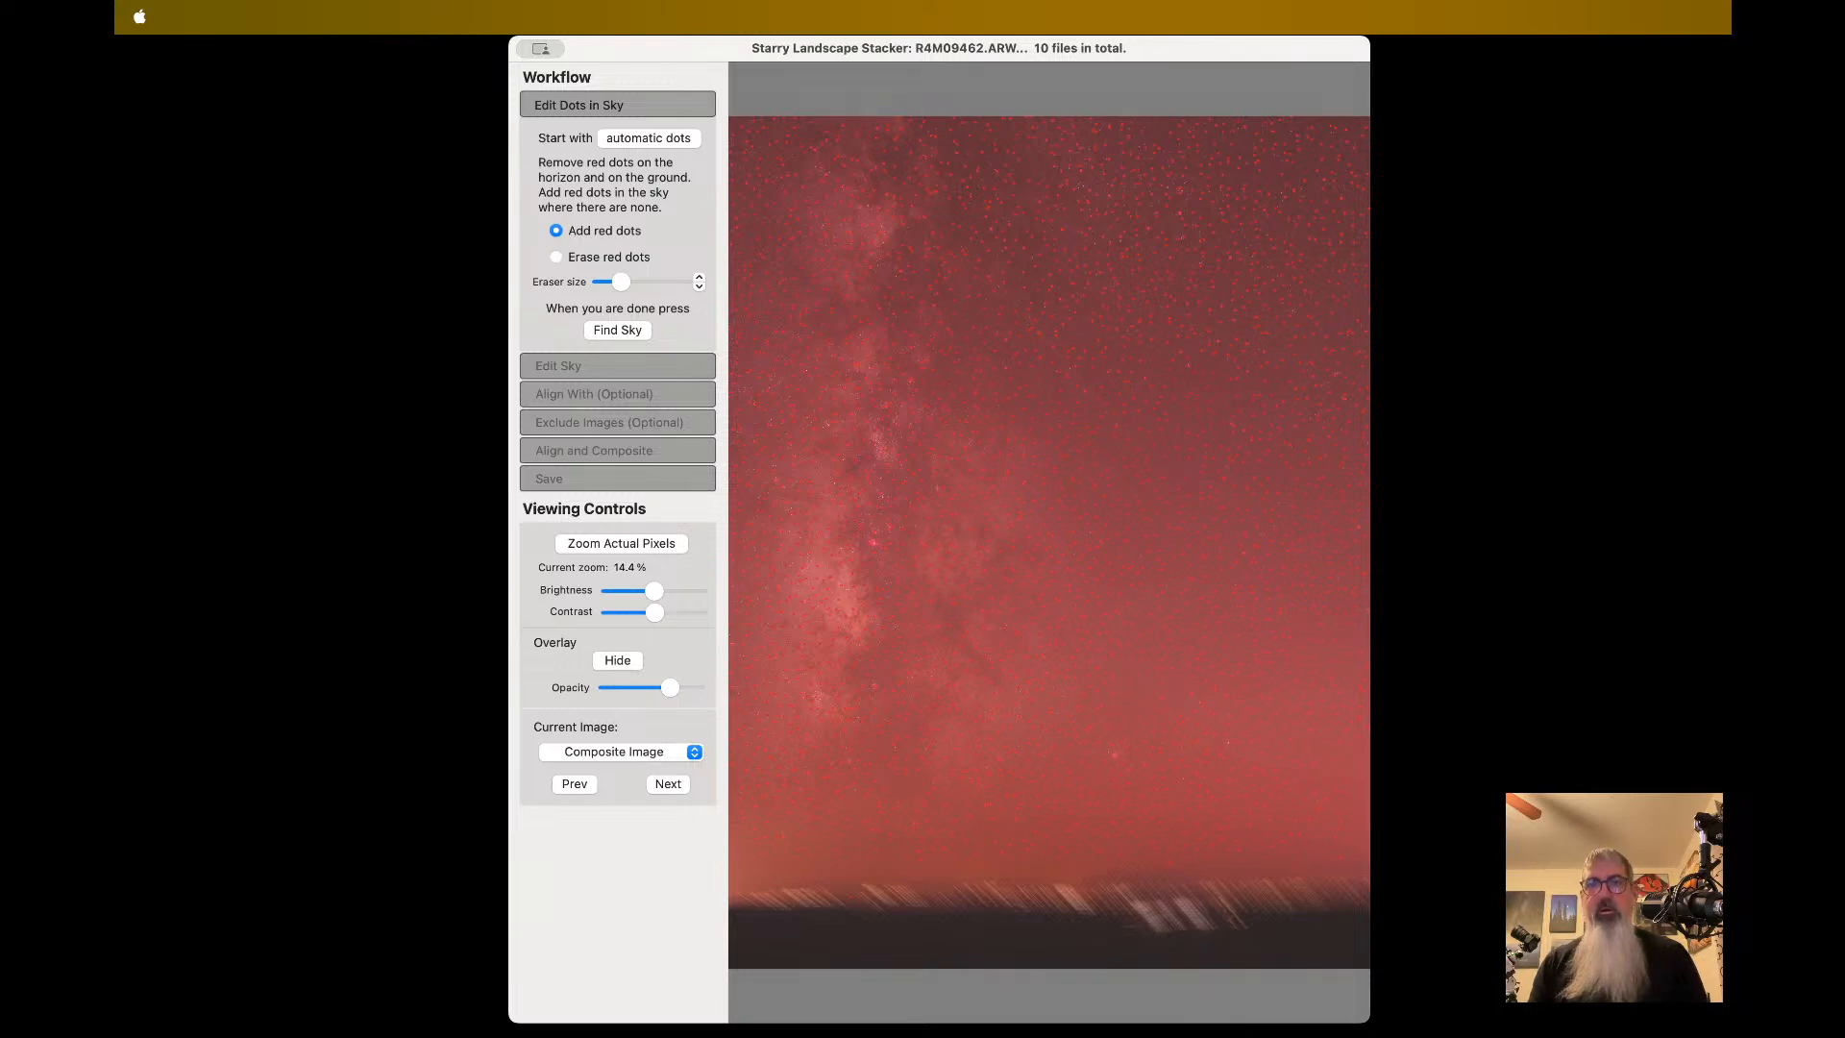
pyautogui.hscroll(3, 1048, 541)
pyautogui.hscroll(5, 1048, 541)
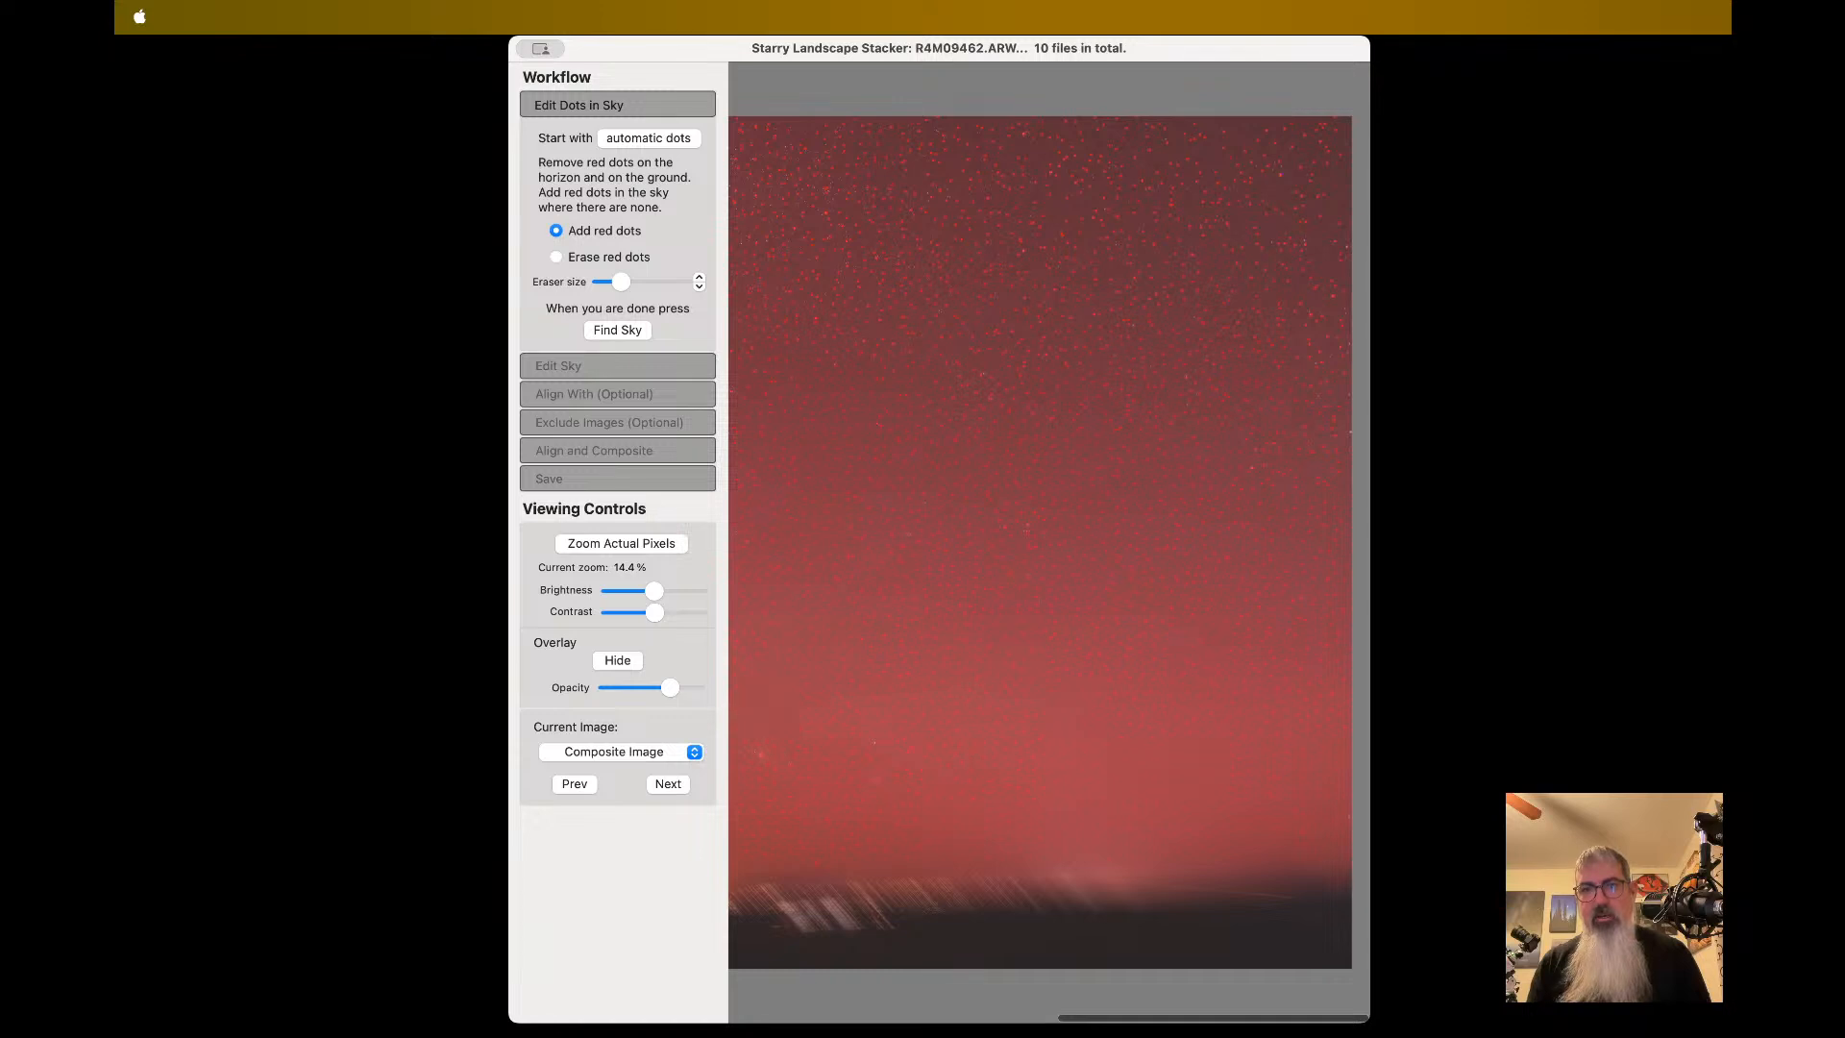
pyautogui.hscroll(-5, 1048, 541)
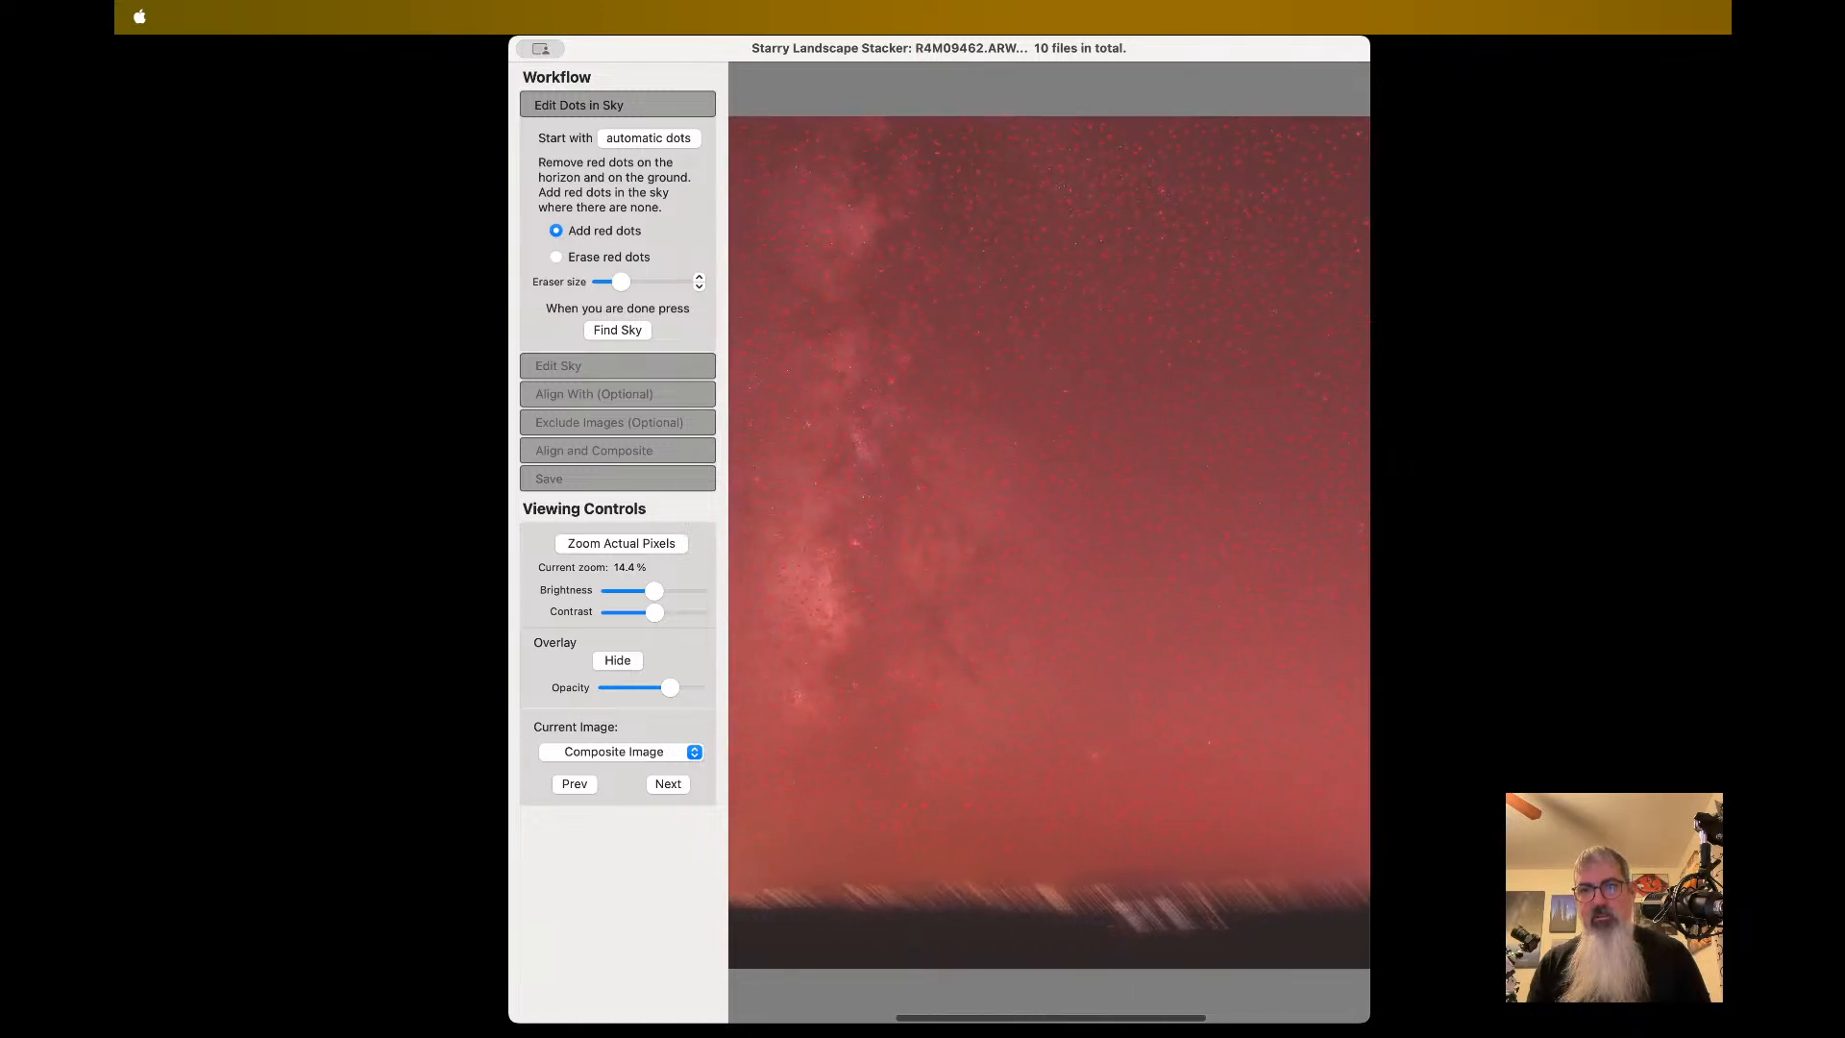
pyautogui.hscroll(-2, 1048, 541)
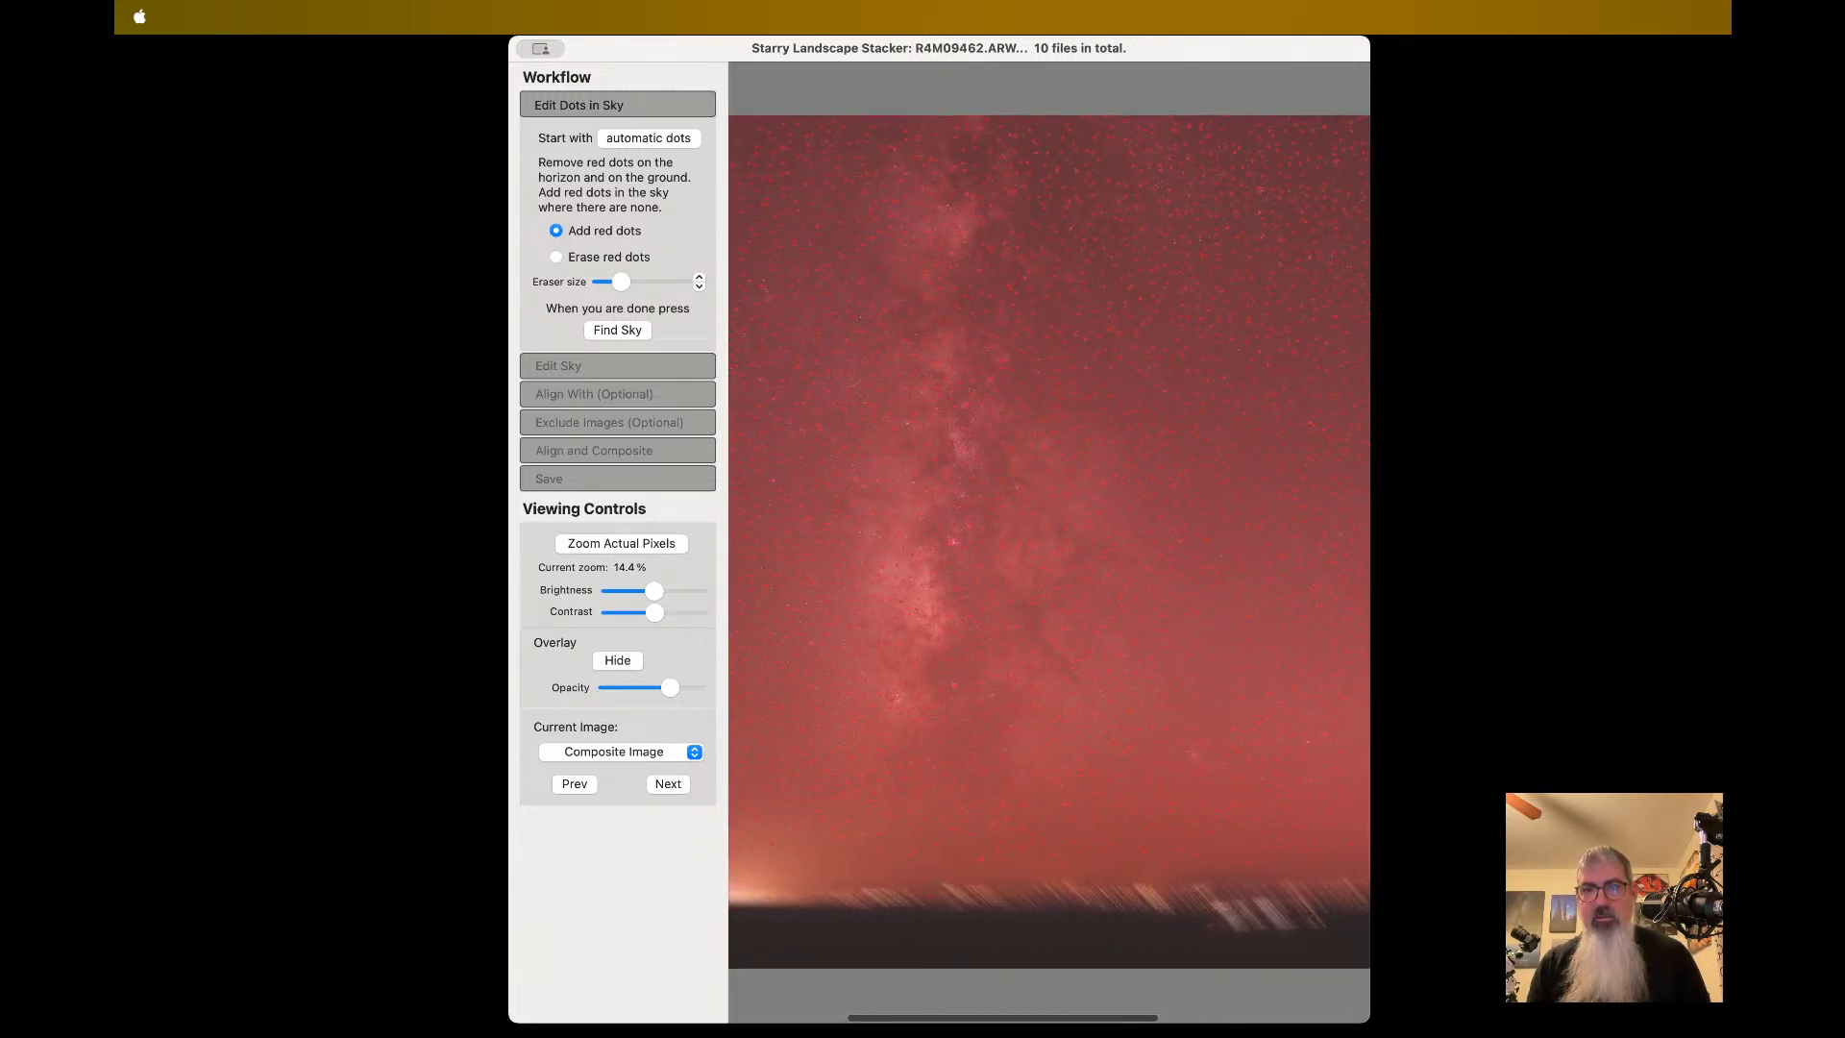
pyautogui.hscroll(-4, 1048, 541)
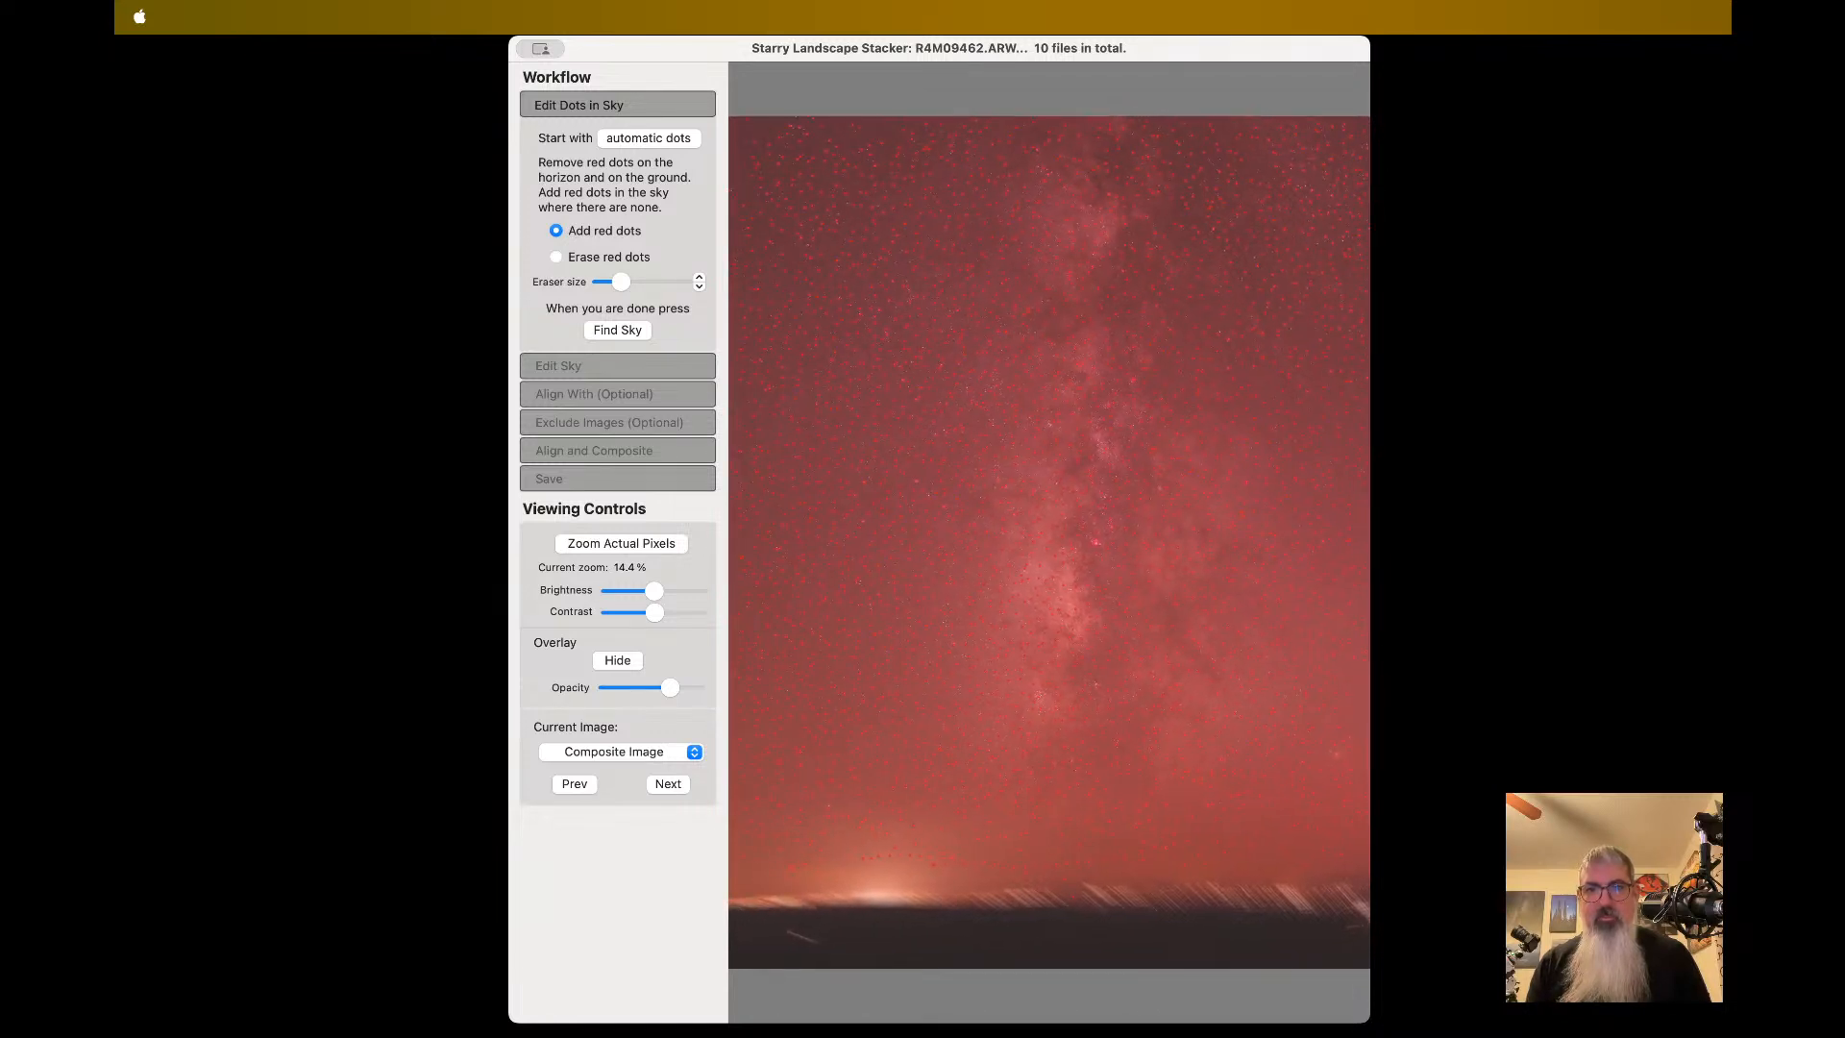
pyautogui.hscroll(-3, 1048, 541)
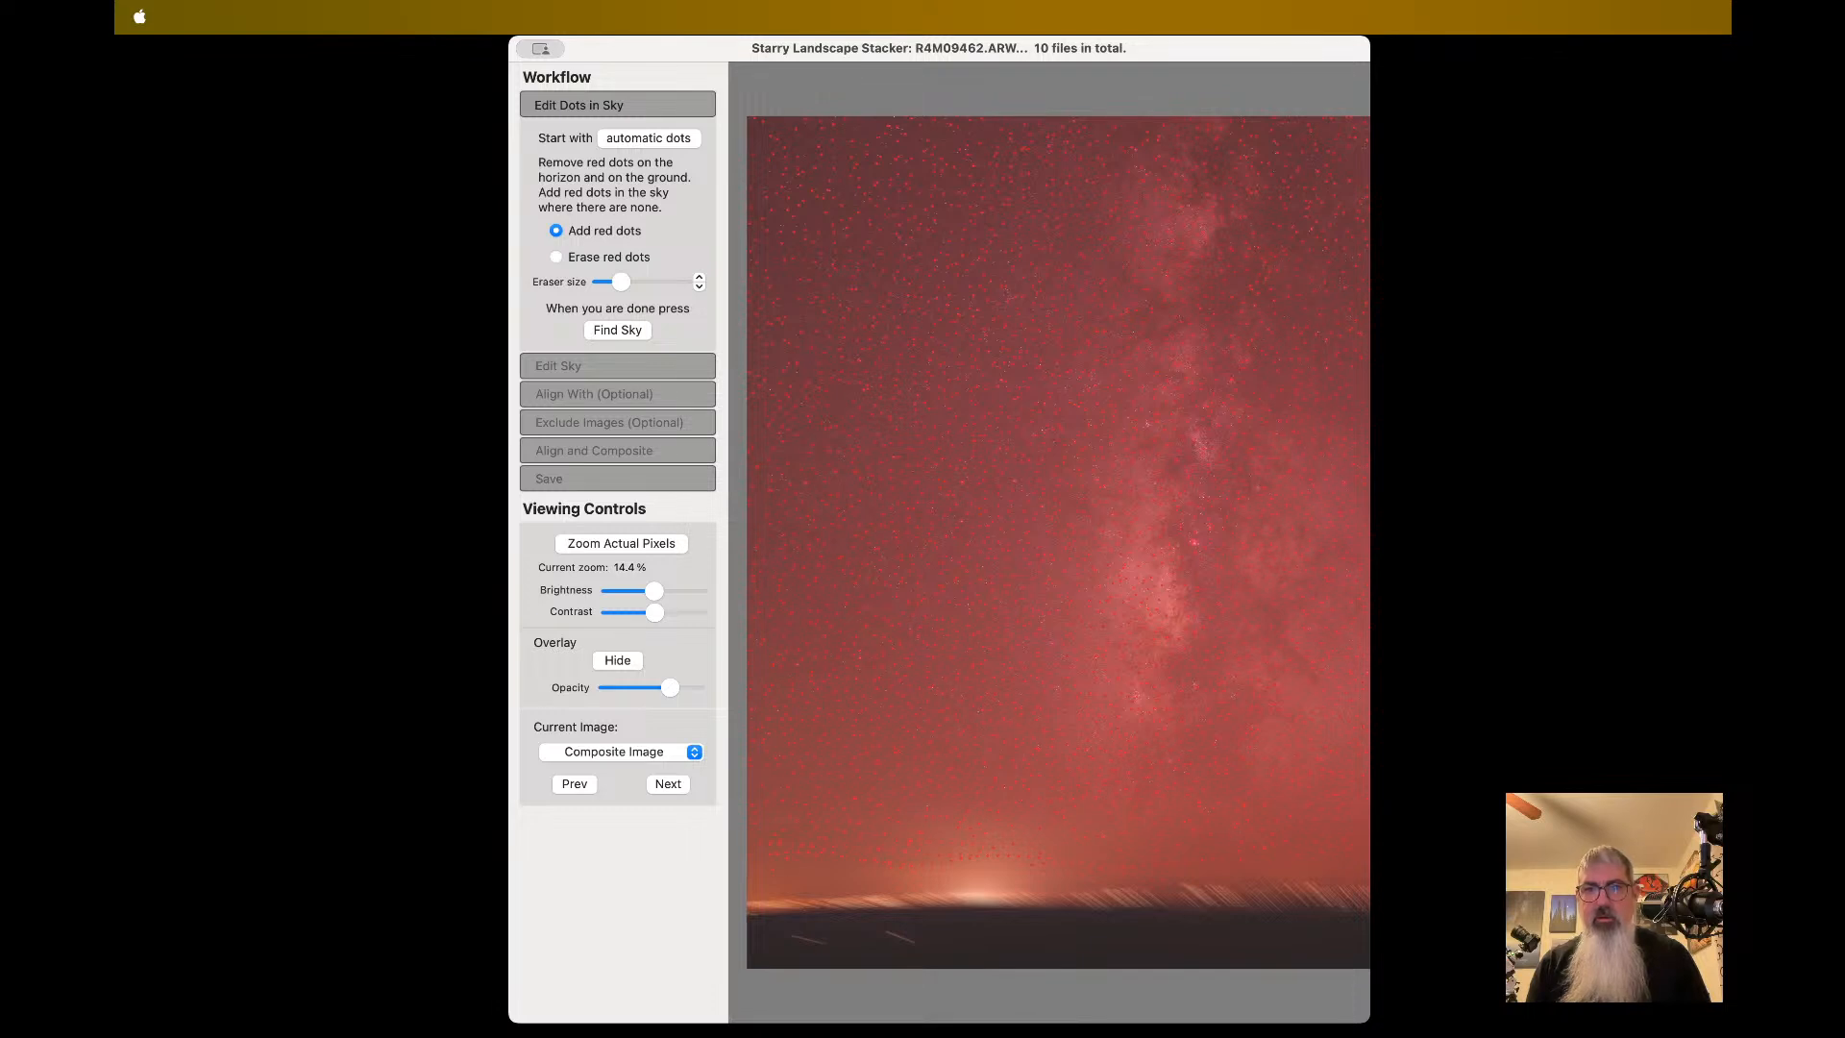
pyautogui.hscroll(8, 1048, 541)
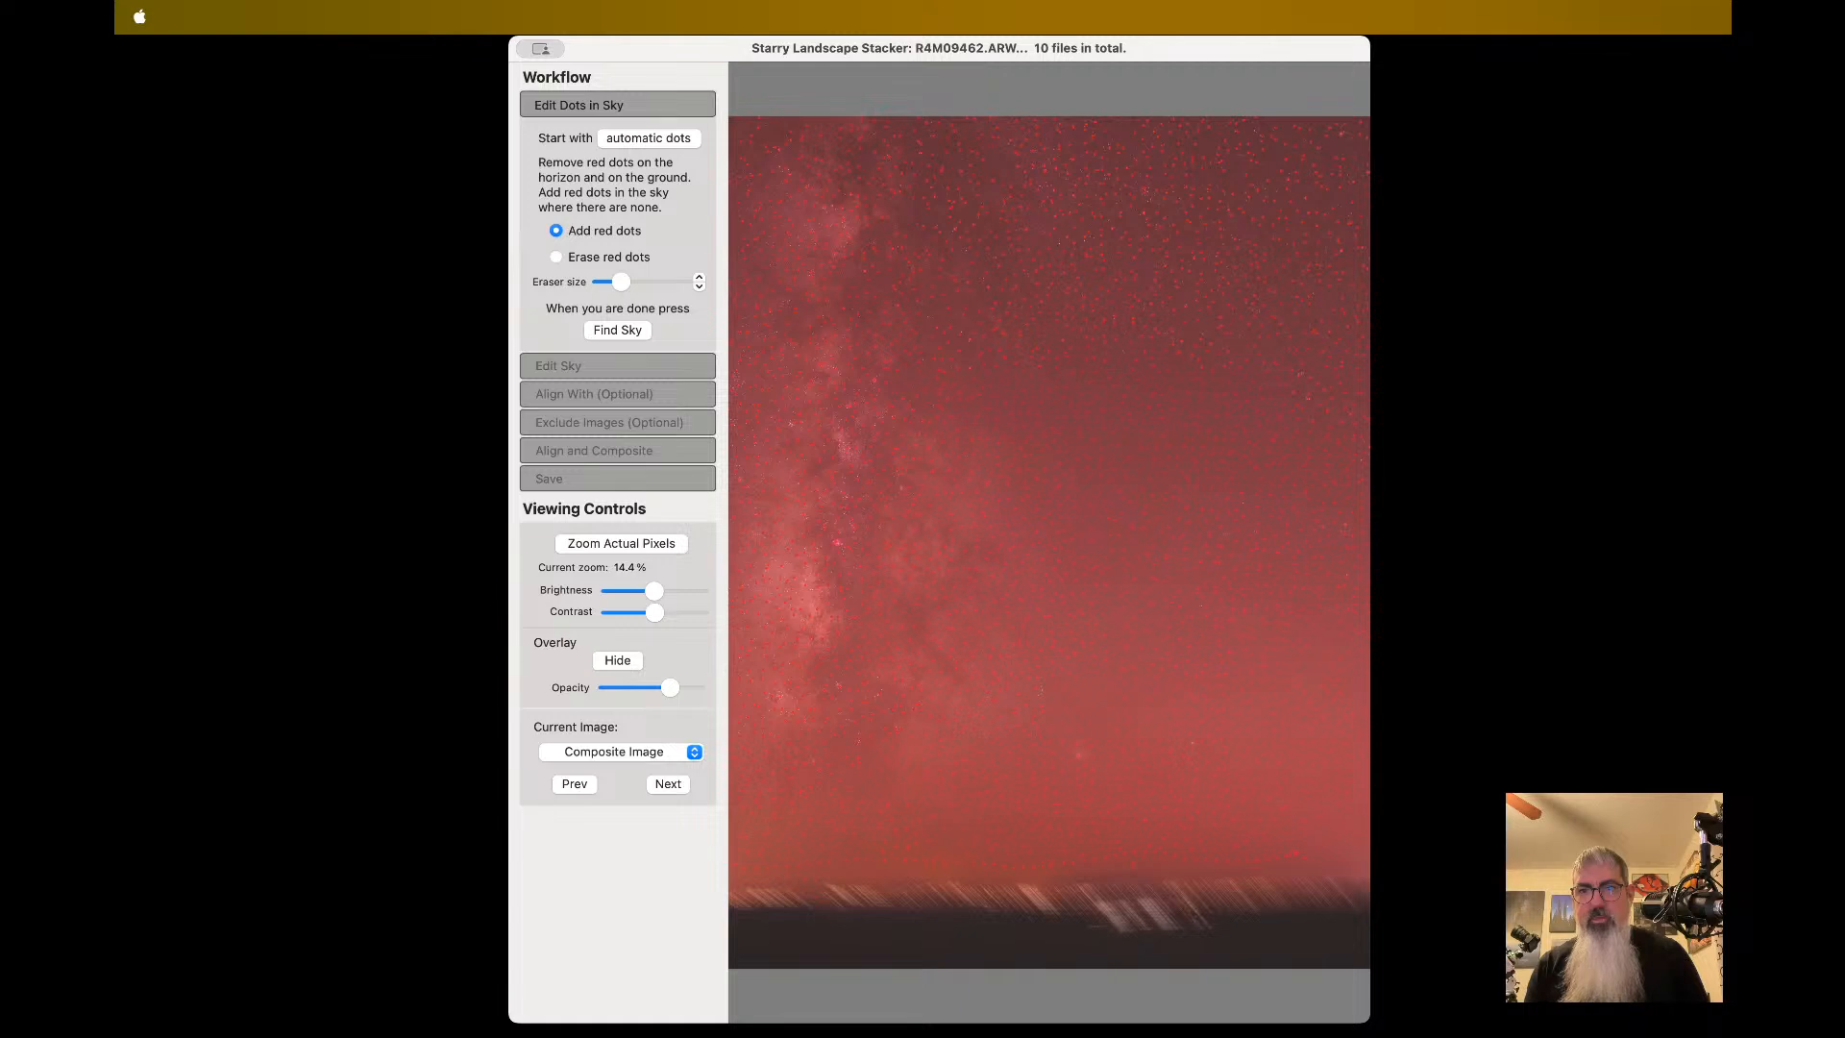
pyautogui.hscroll(6, 1048, 540)
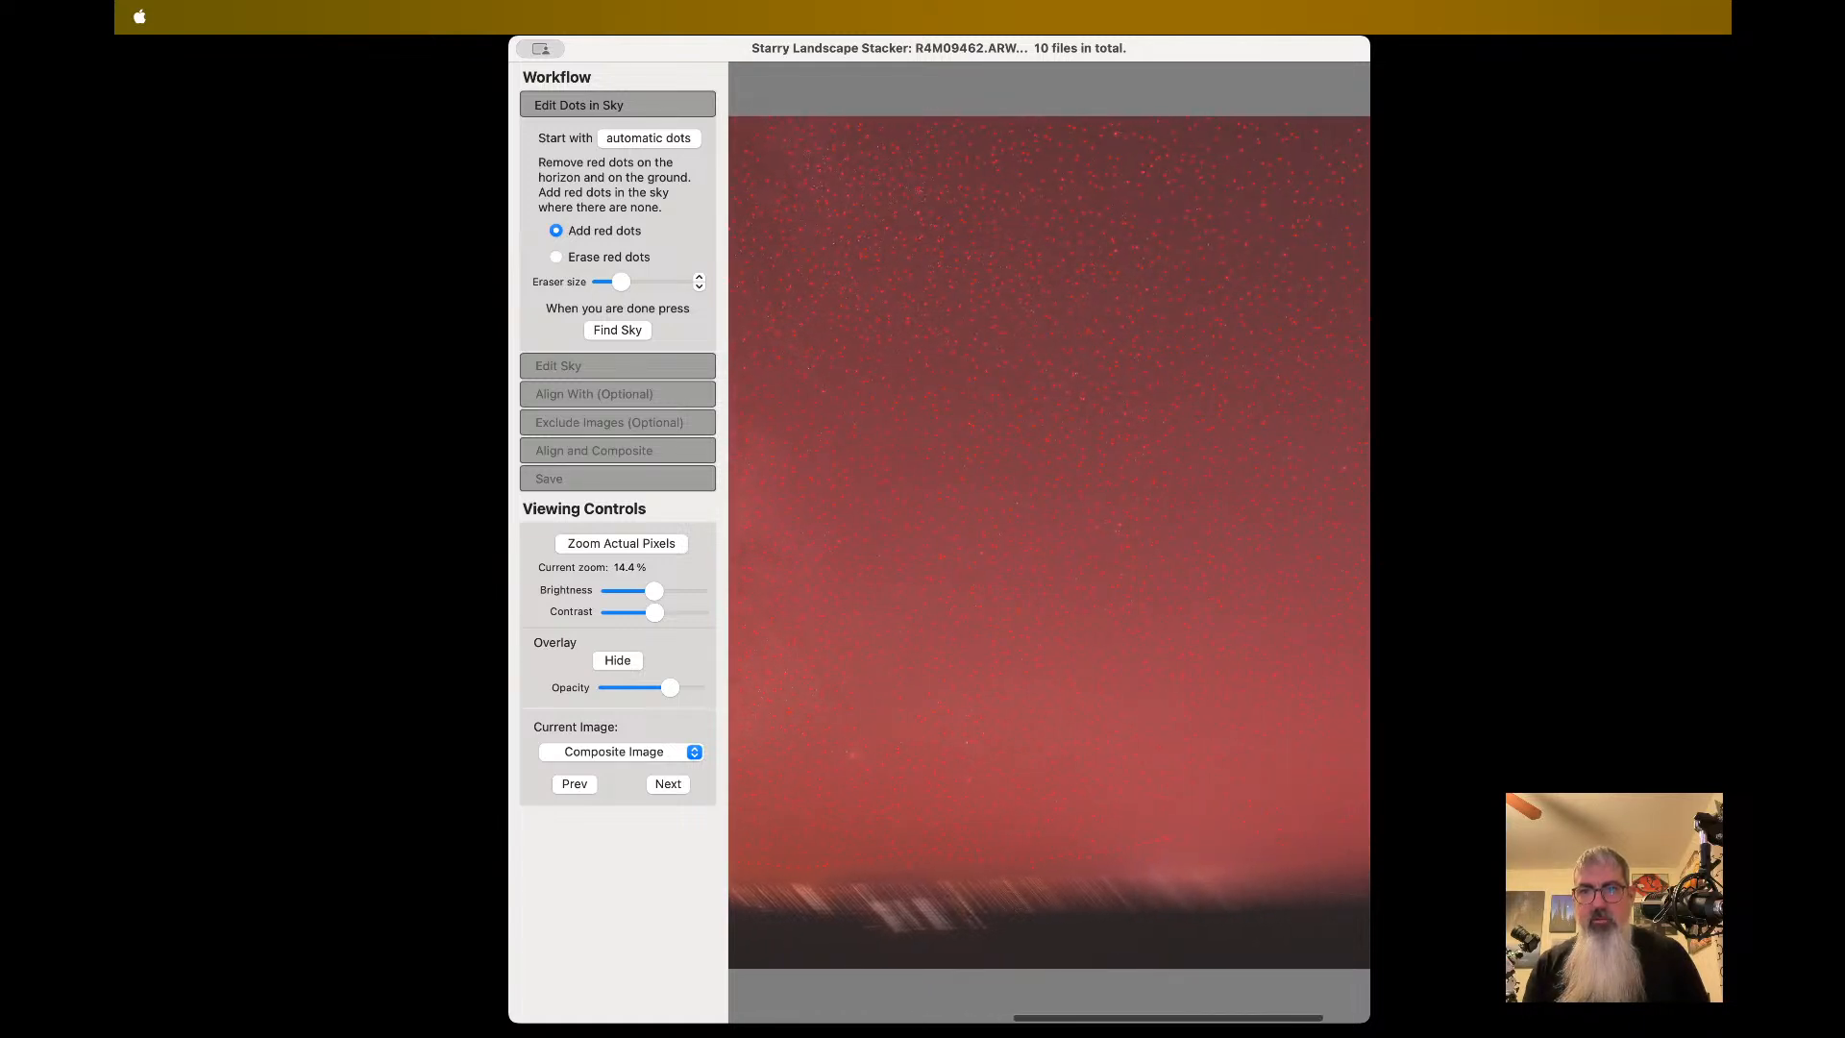
pyautogui.hscroll(2, 1048, 541)
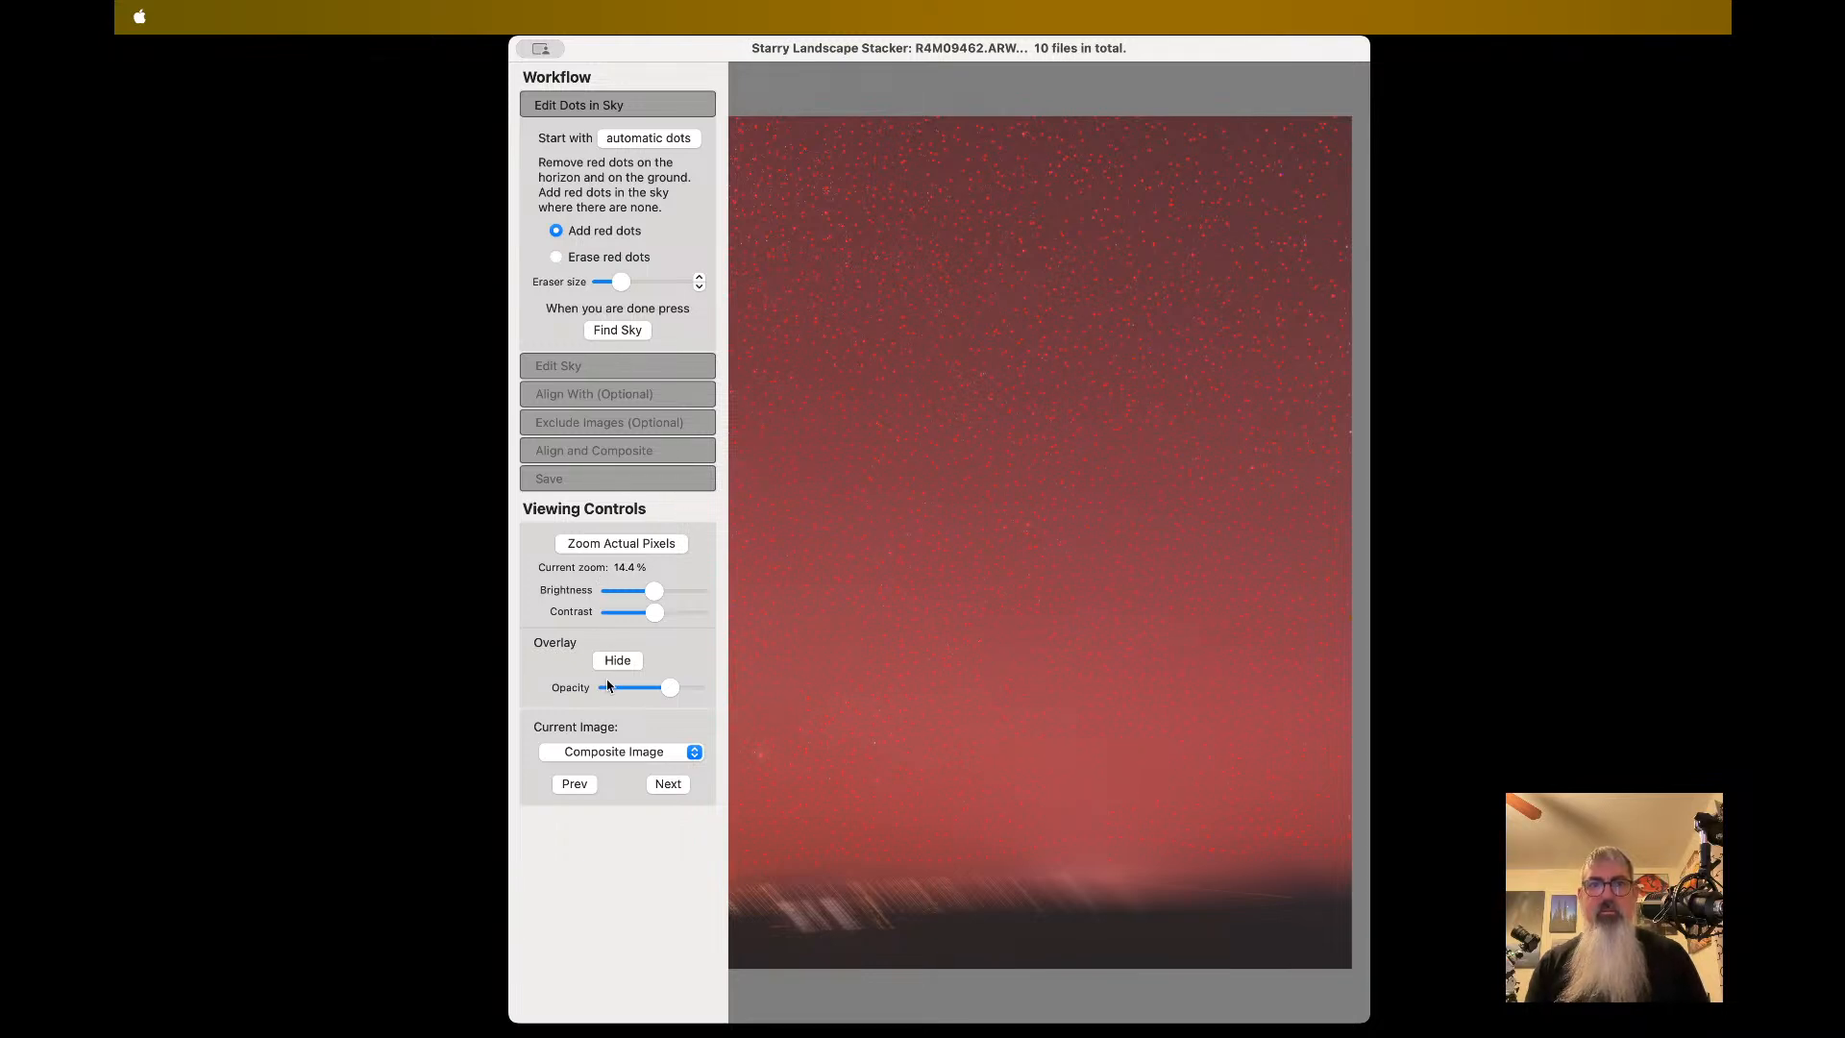
# - Generate the sky mask from the red dots and check its coverage along the horizon and in the corners
pyautogui.click(625, 330)
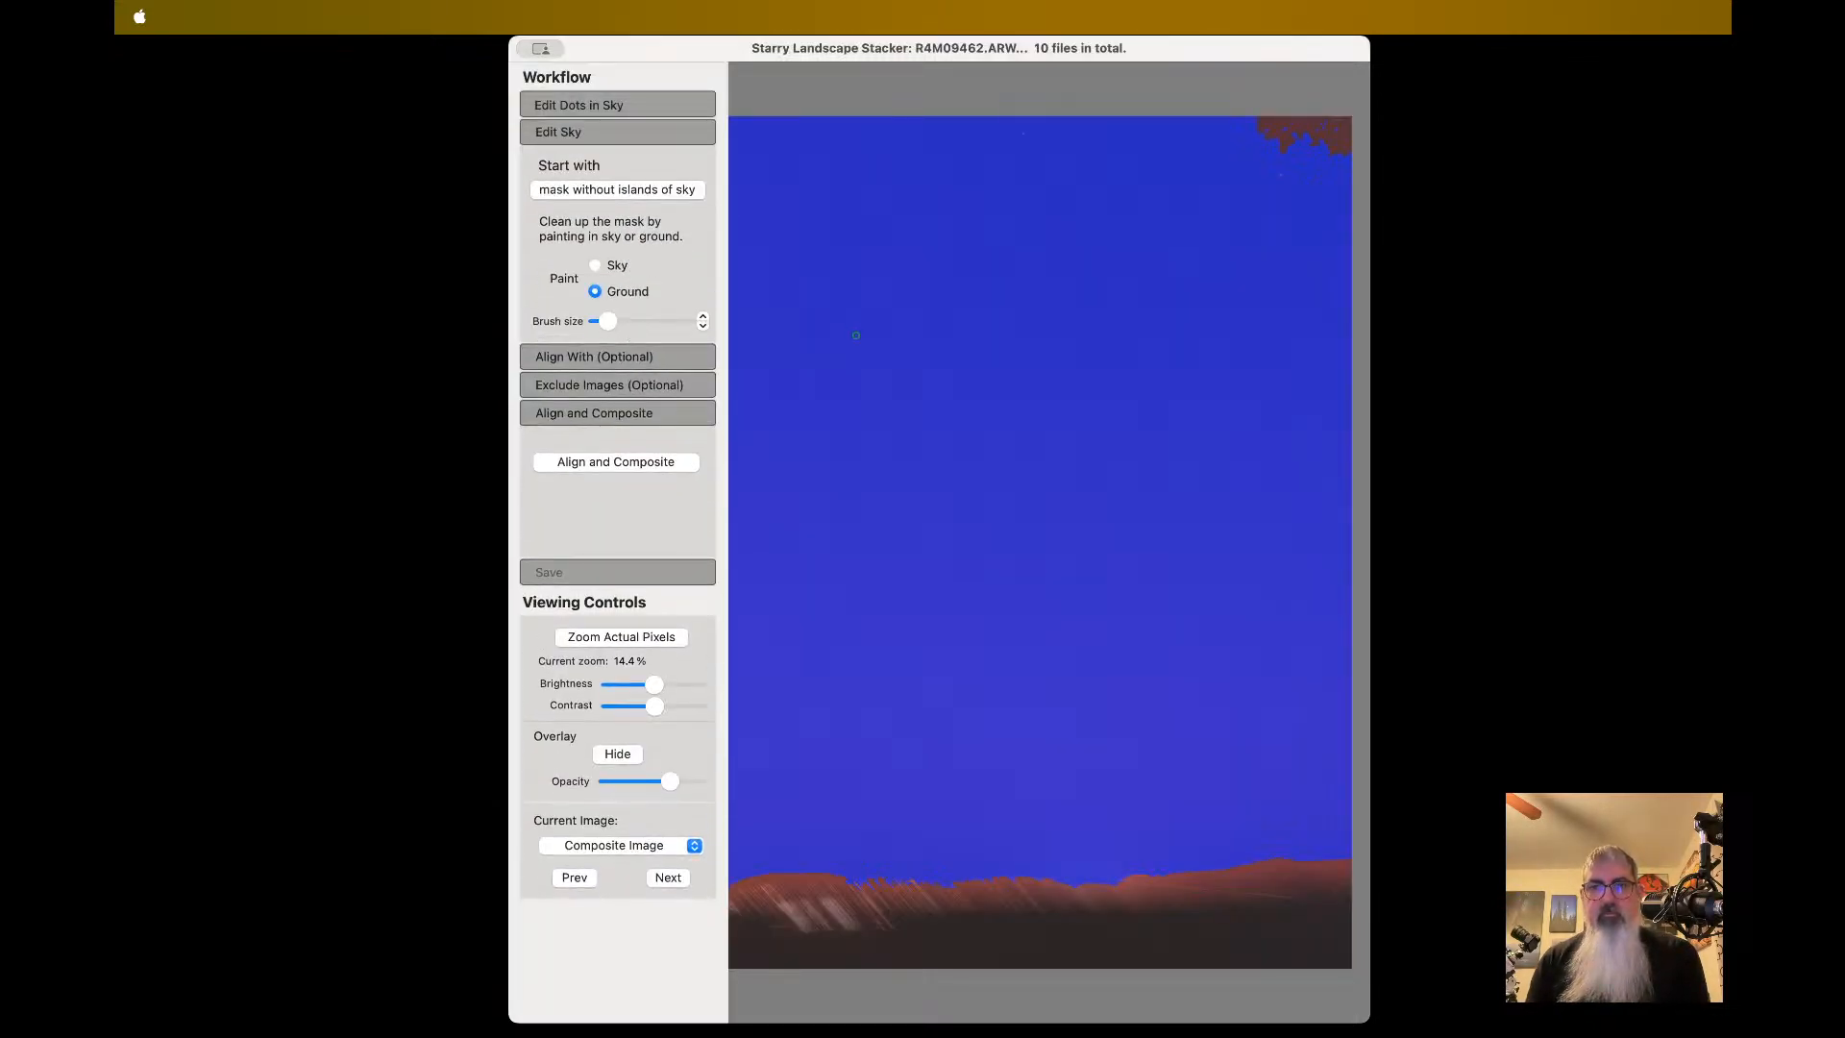
pyautogui.scroll(-3, 1101, 451)
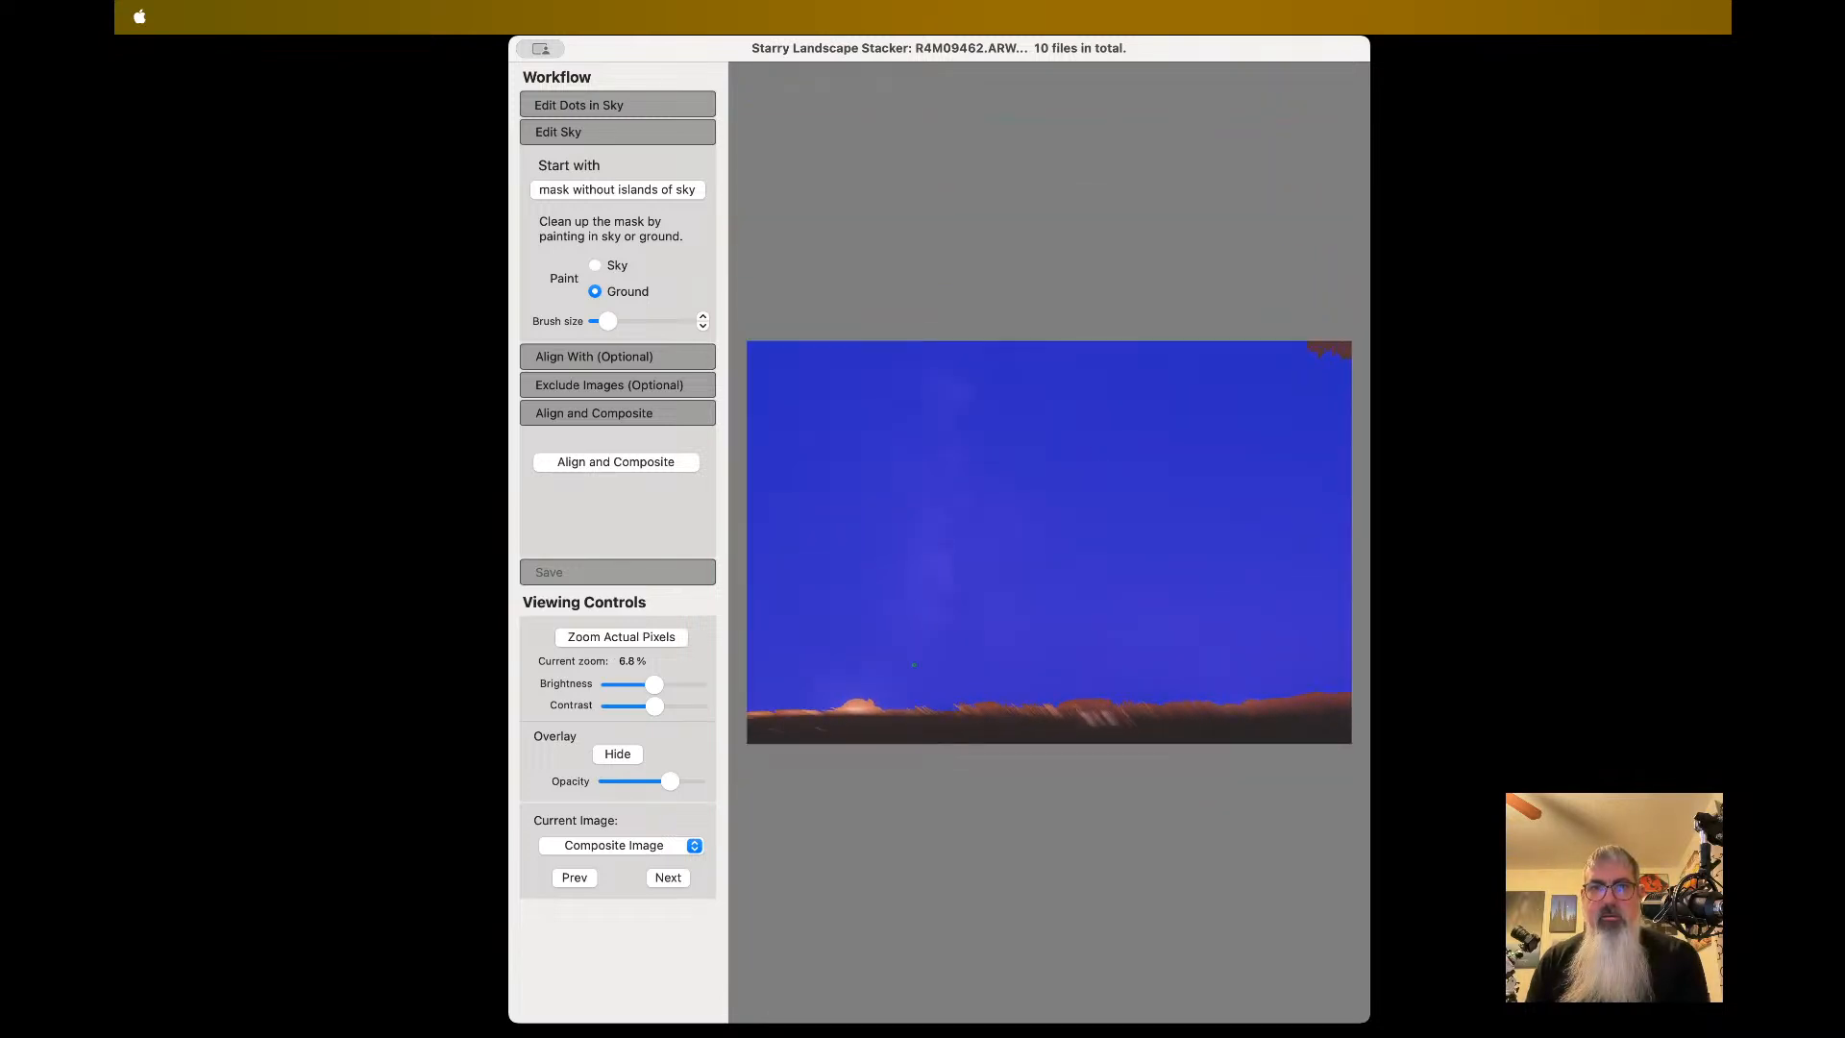
pyautogui.scroll(3, 913, 663)
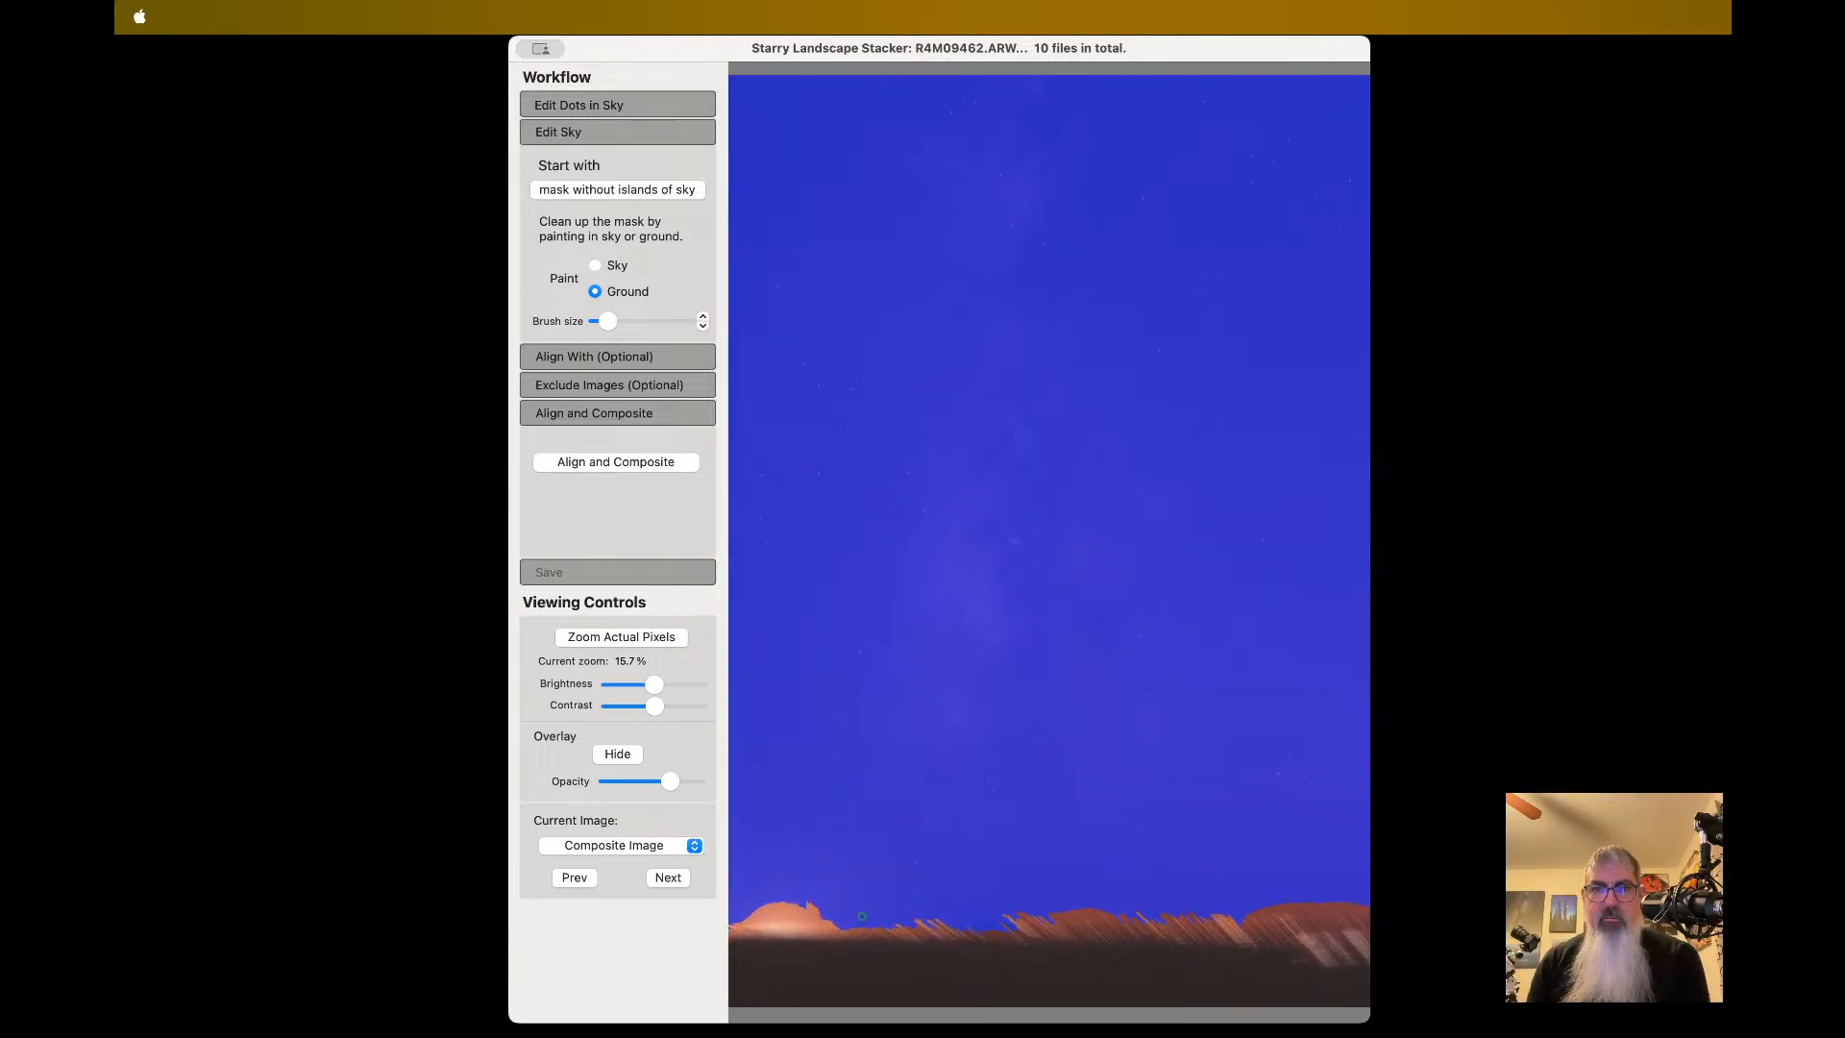
pyautogui.hscroll(10, 862, 915)
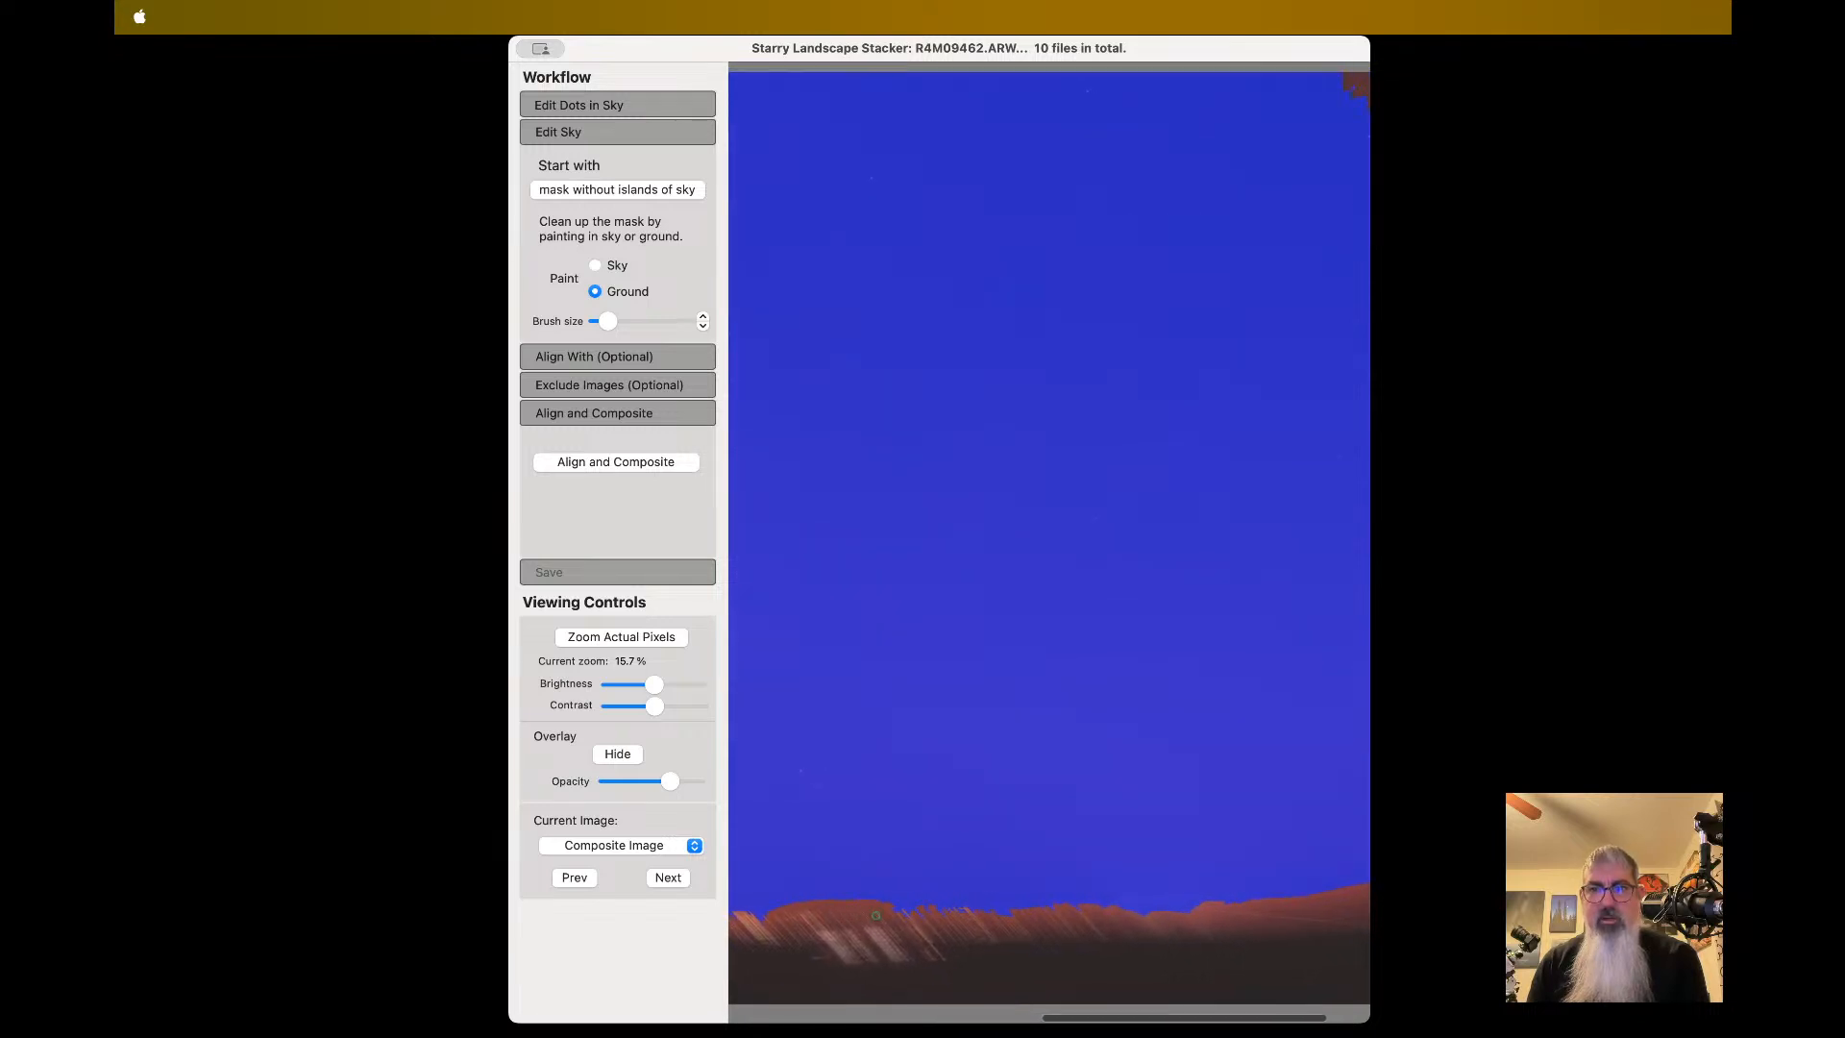
pyautogui.hscroll(3, 875, 915)
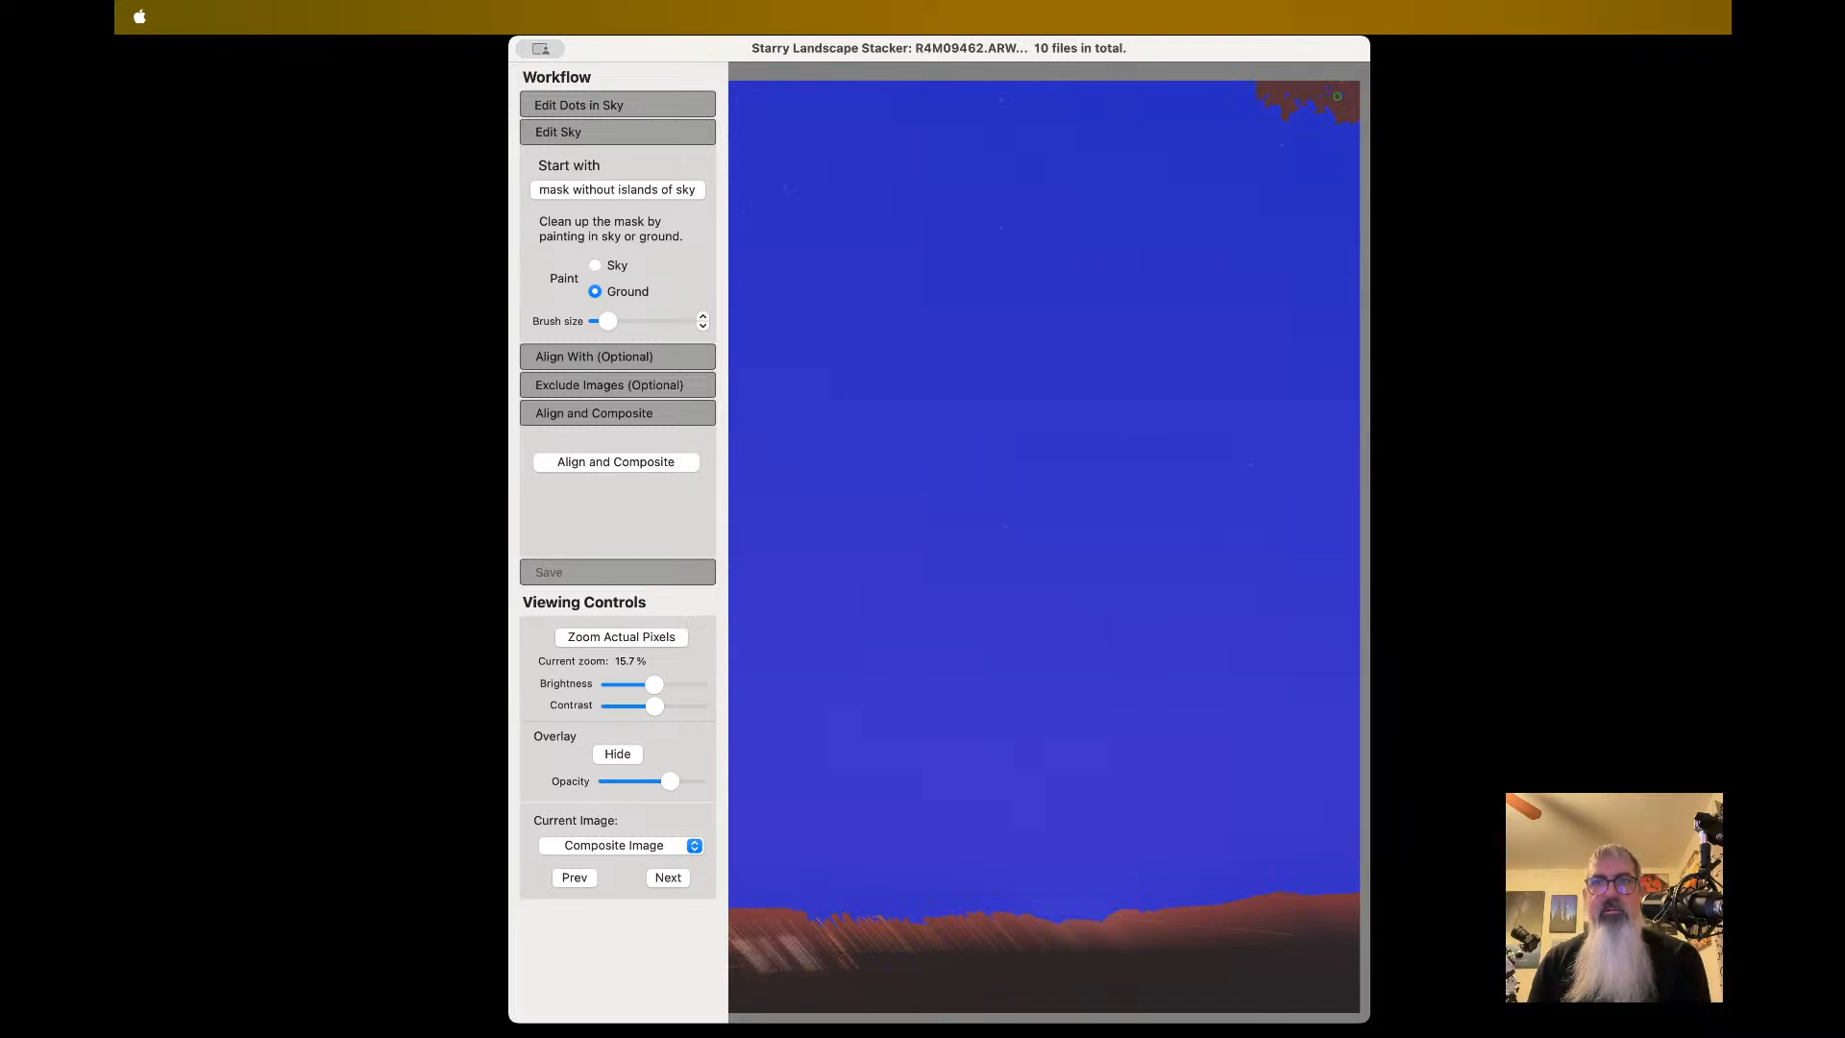
# - Enlarge the mask brush and paint sky over the stray ground patch in the image's upper-right corner
pyautogui.click(597, 266)
pyautogui.moveTo(604, 321); pyautogui.dragTo(633, 321)
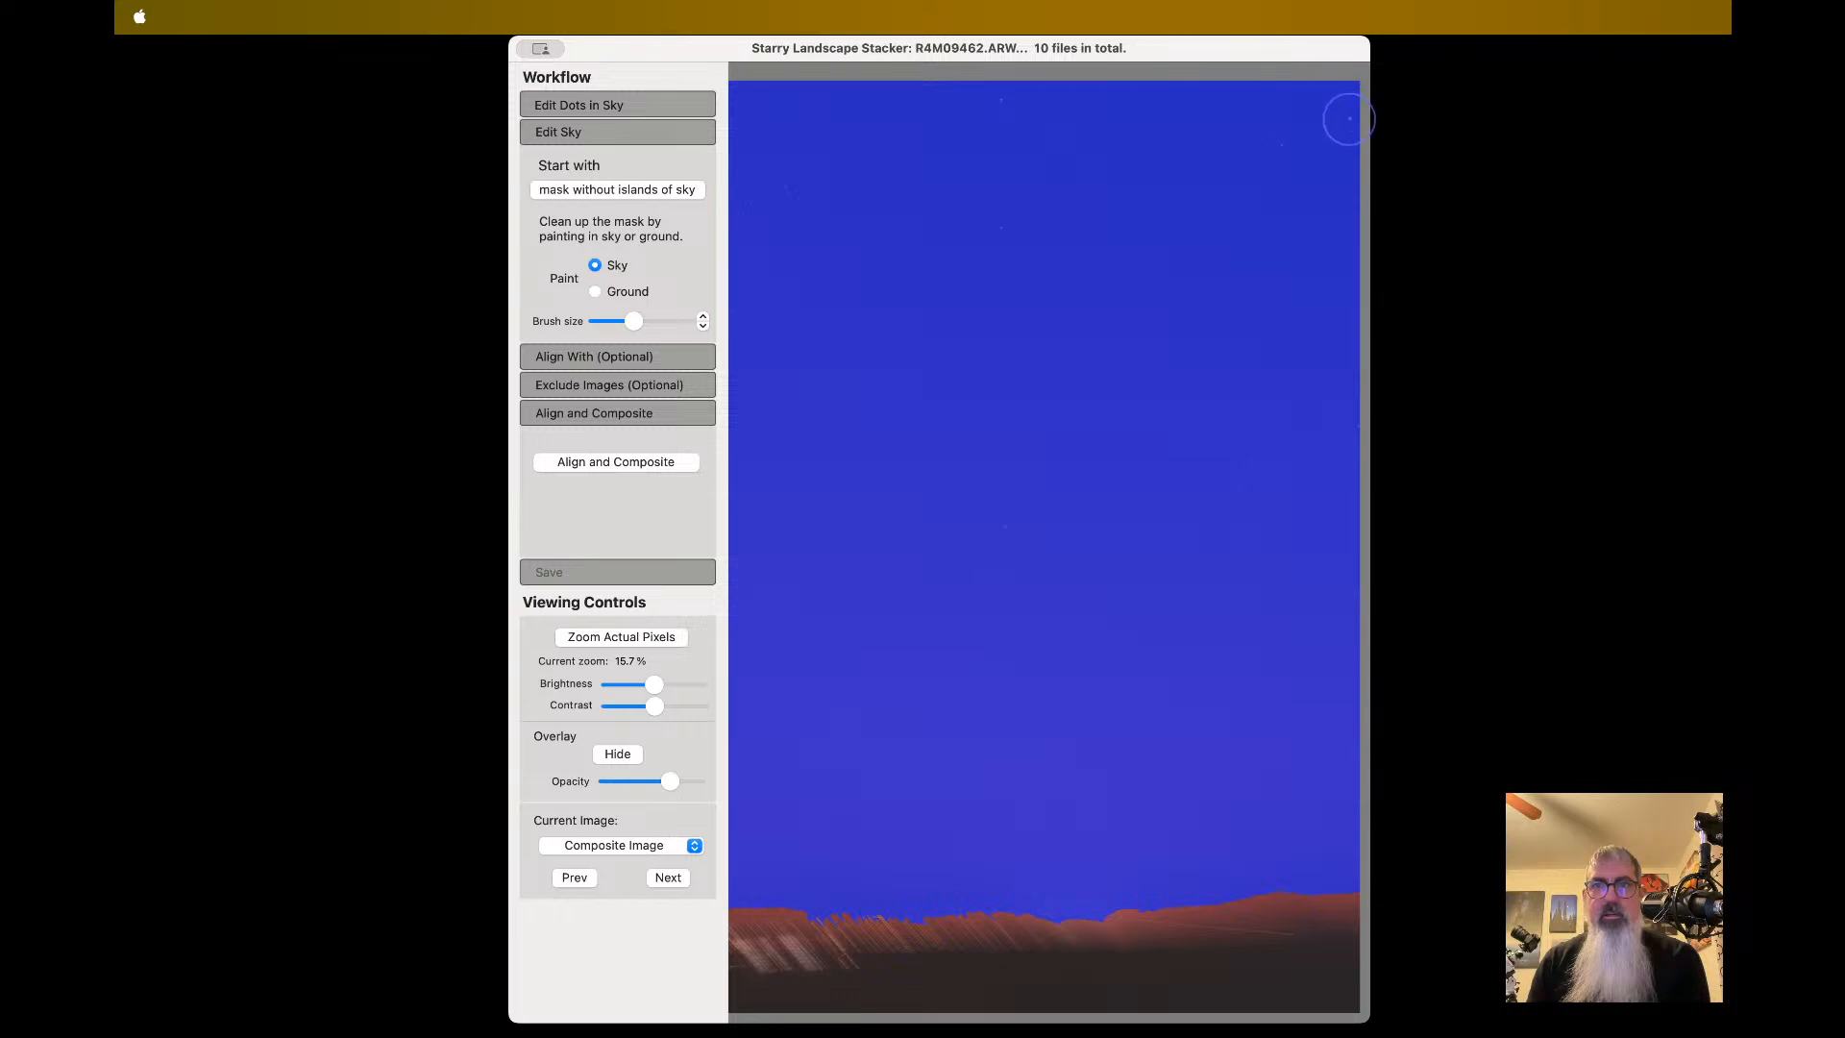
pyautogui.hscroll(-2, 1312, 121)
pyautogui.hscroll(-3, 1054, 380)
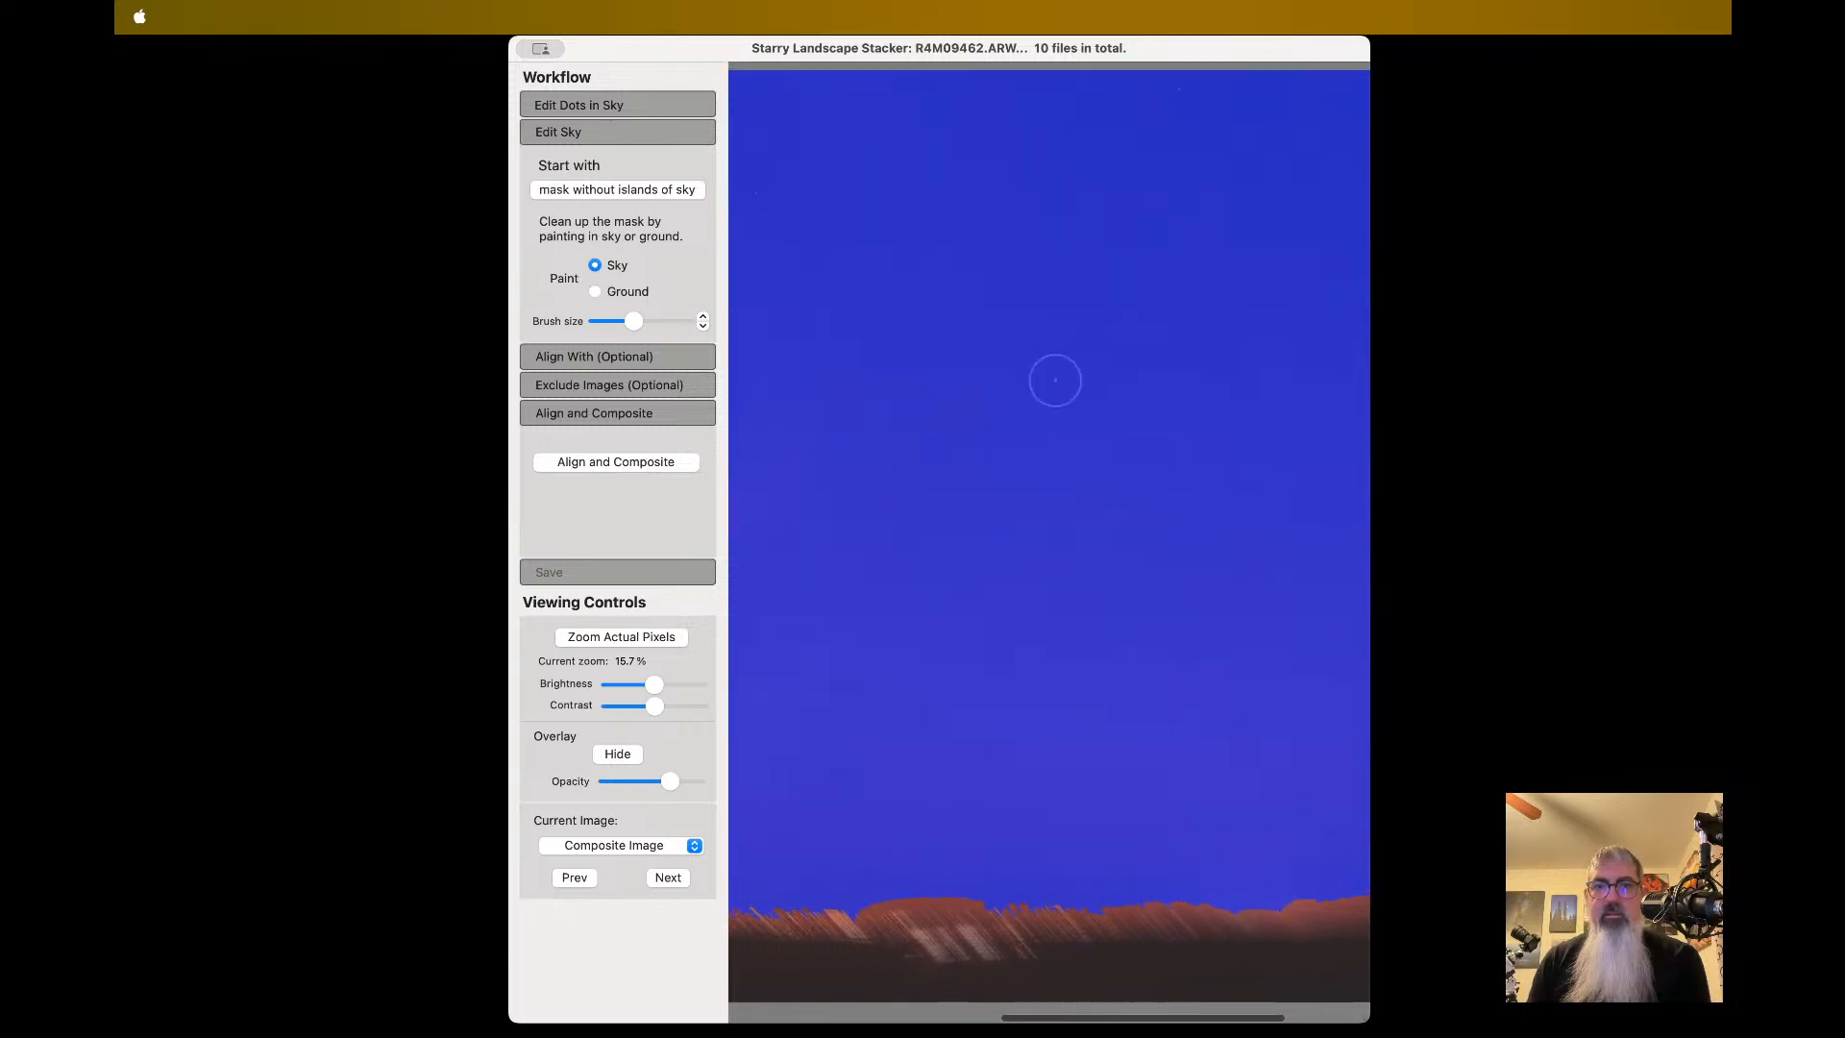
# - Align and composite the ten images using the current sky mask
pyautogui.hscroll(-2, 1021, 571)
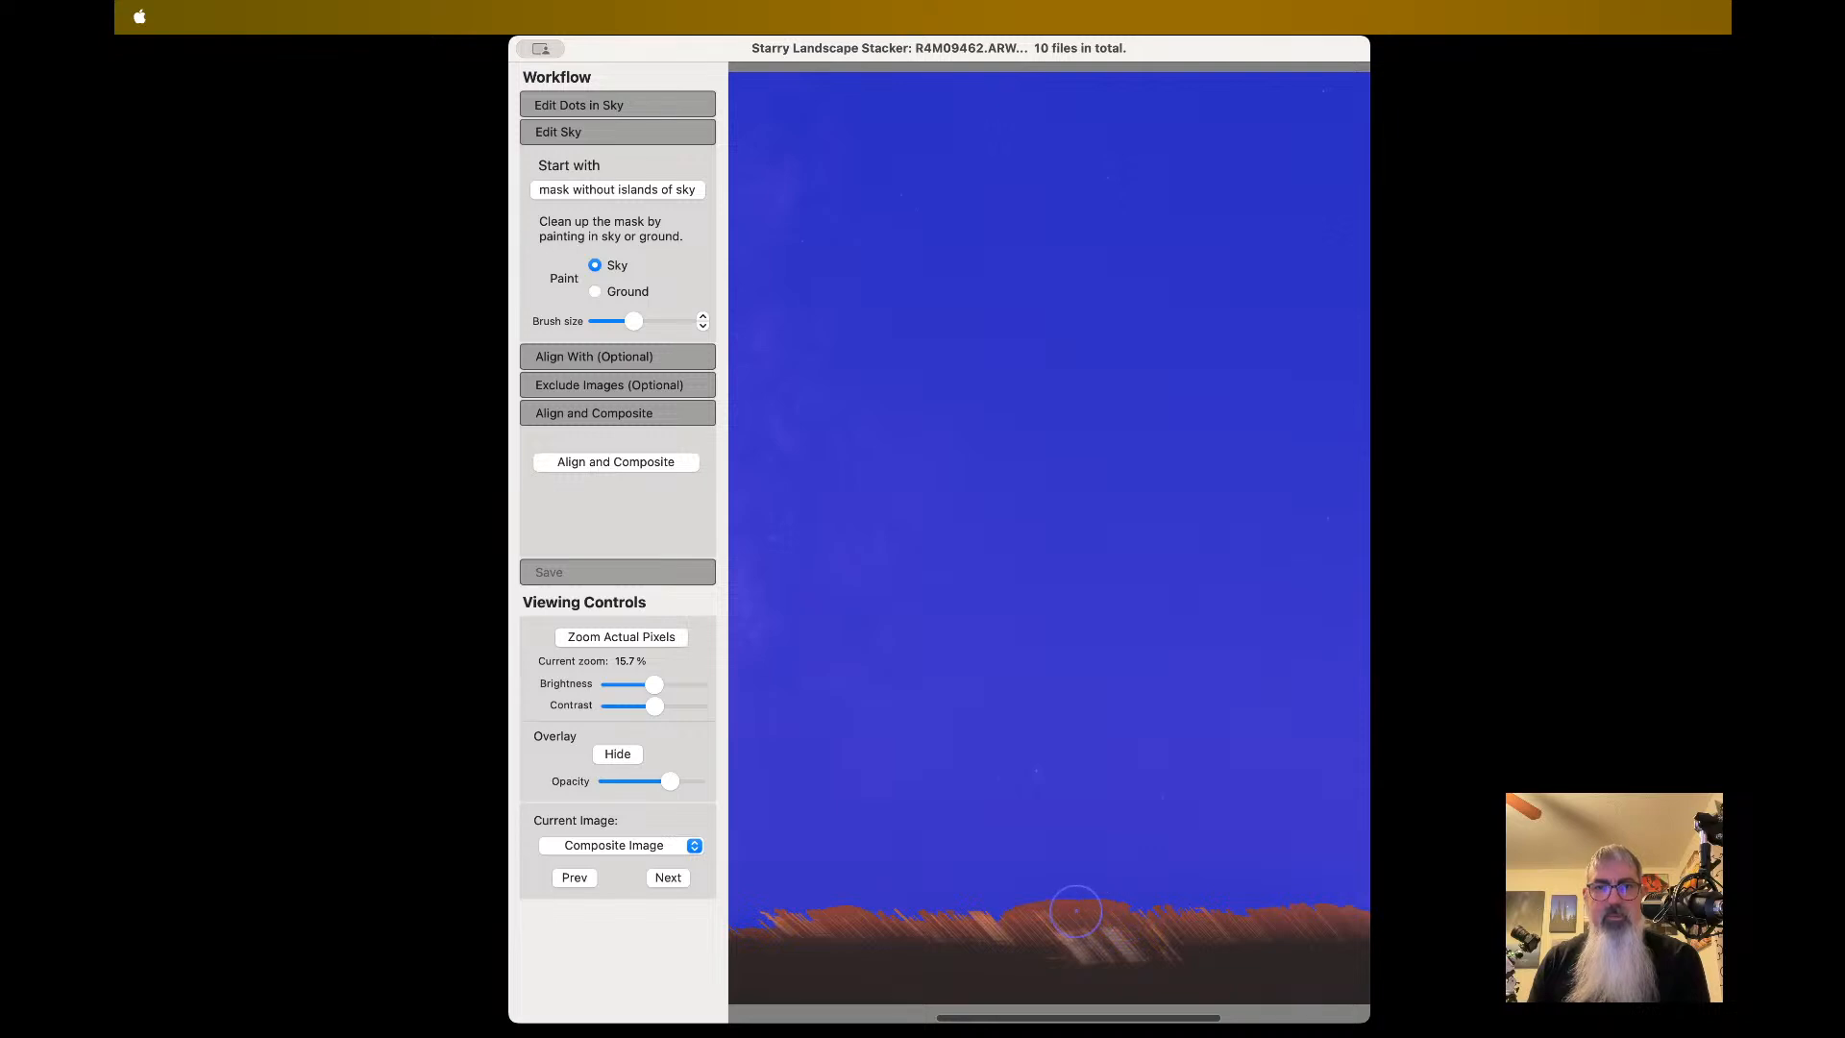
pyautogui.hscroll(10, 1090, 913)
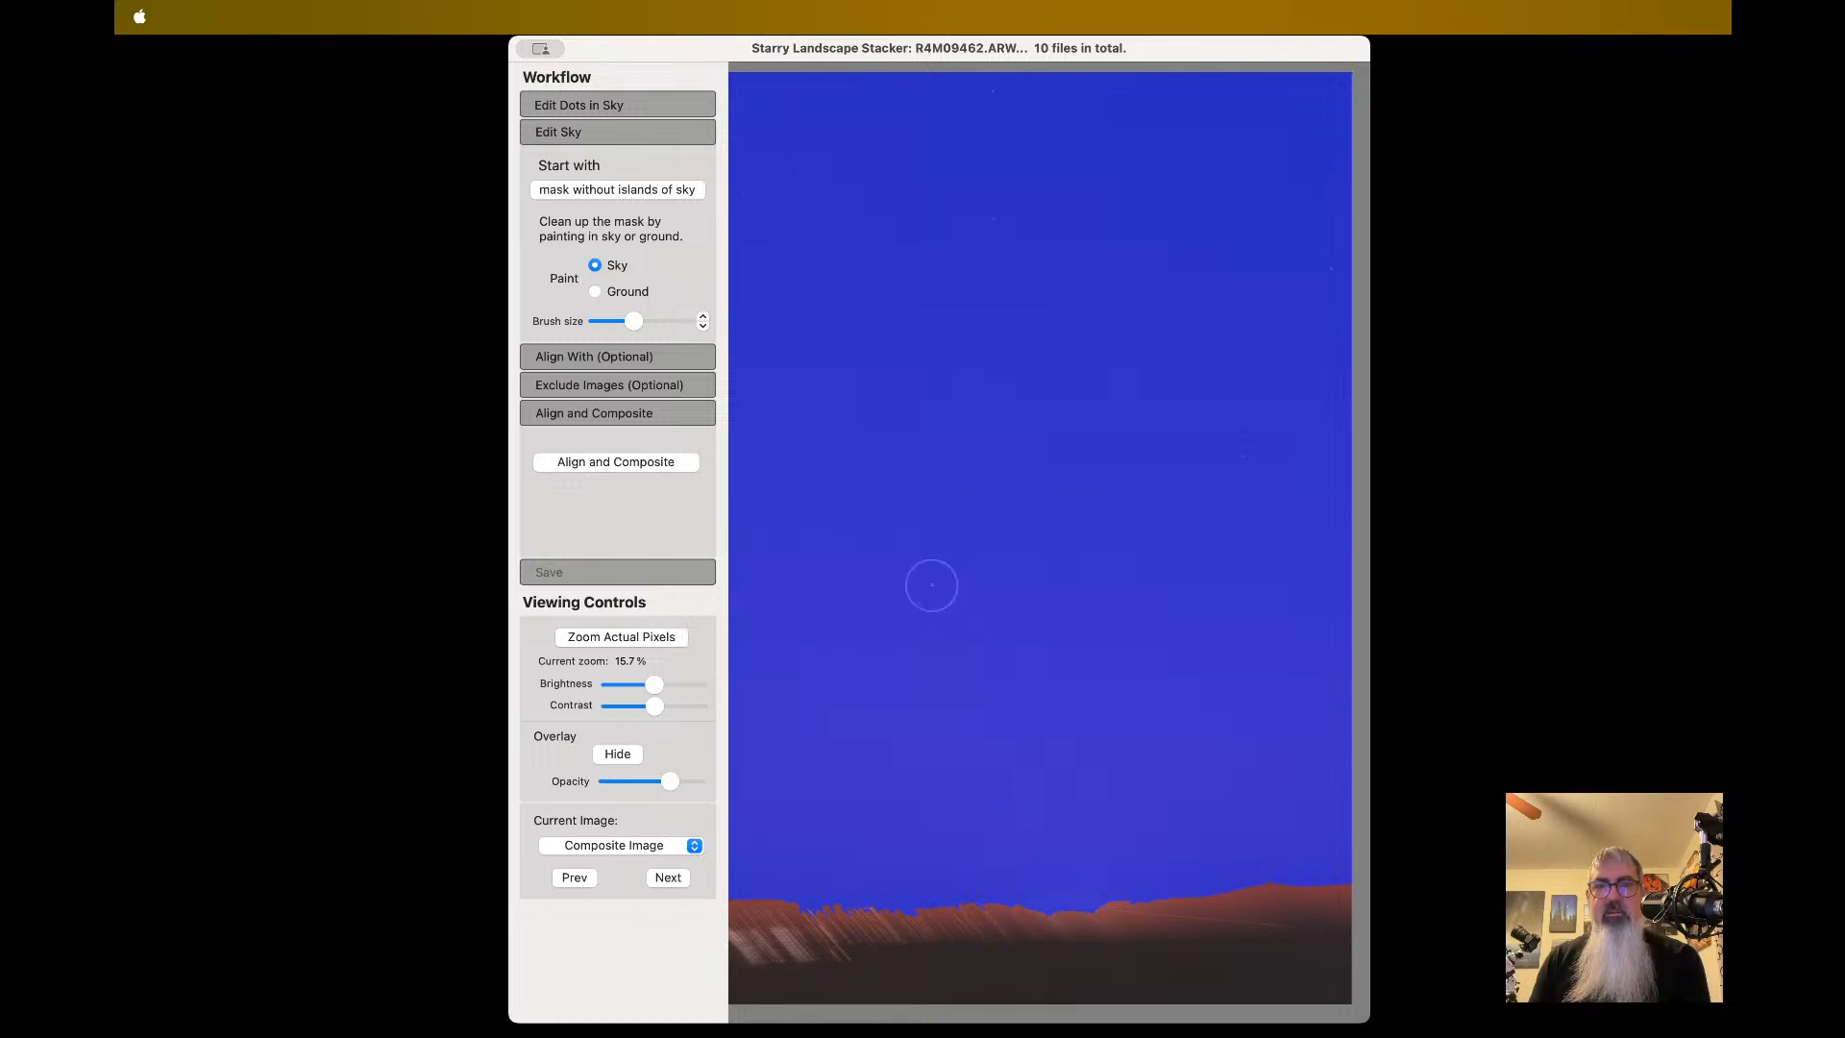
pyautogui.hscroll(-3, 931, 585)
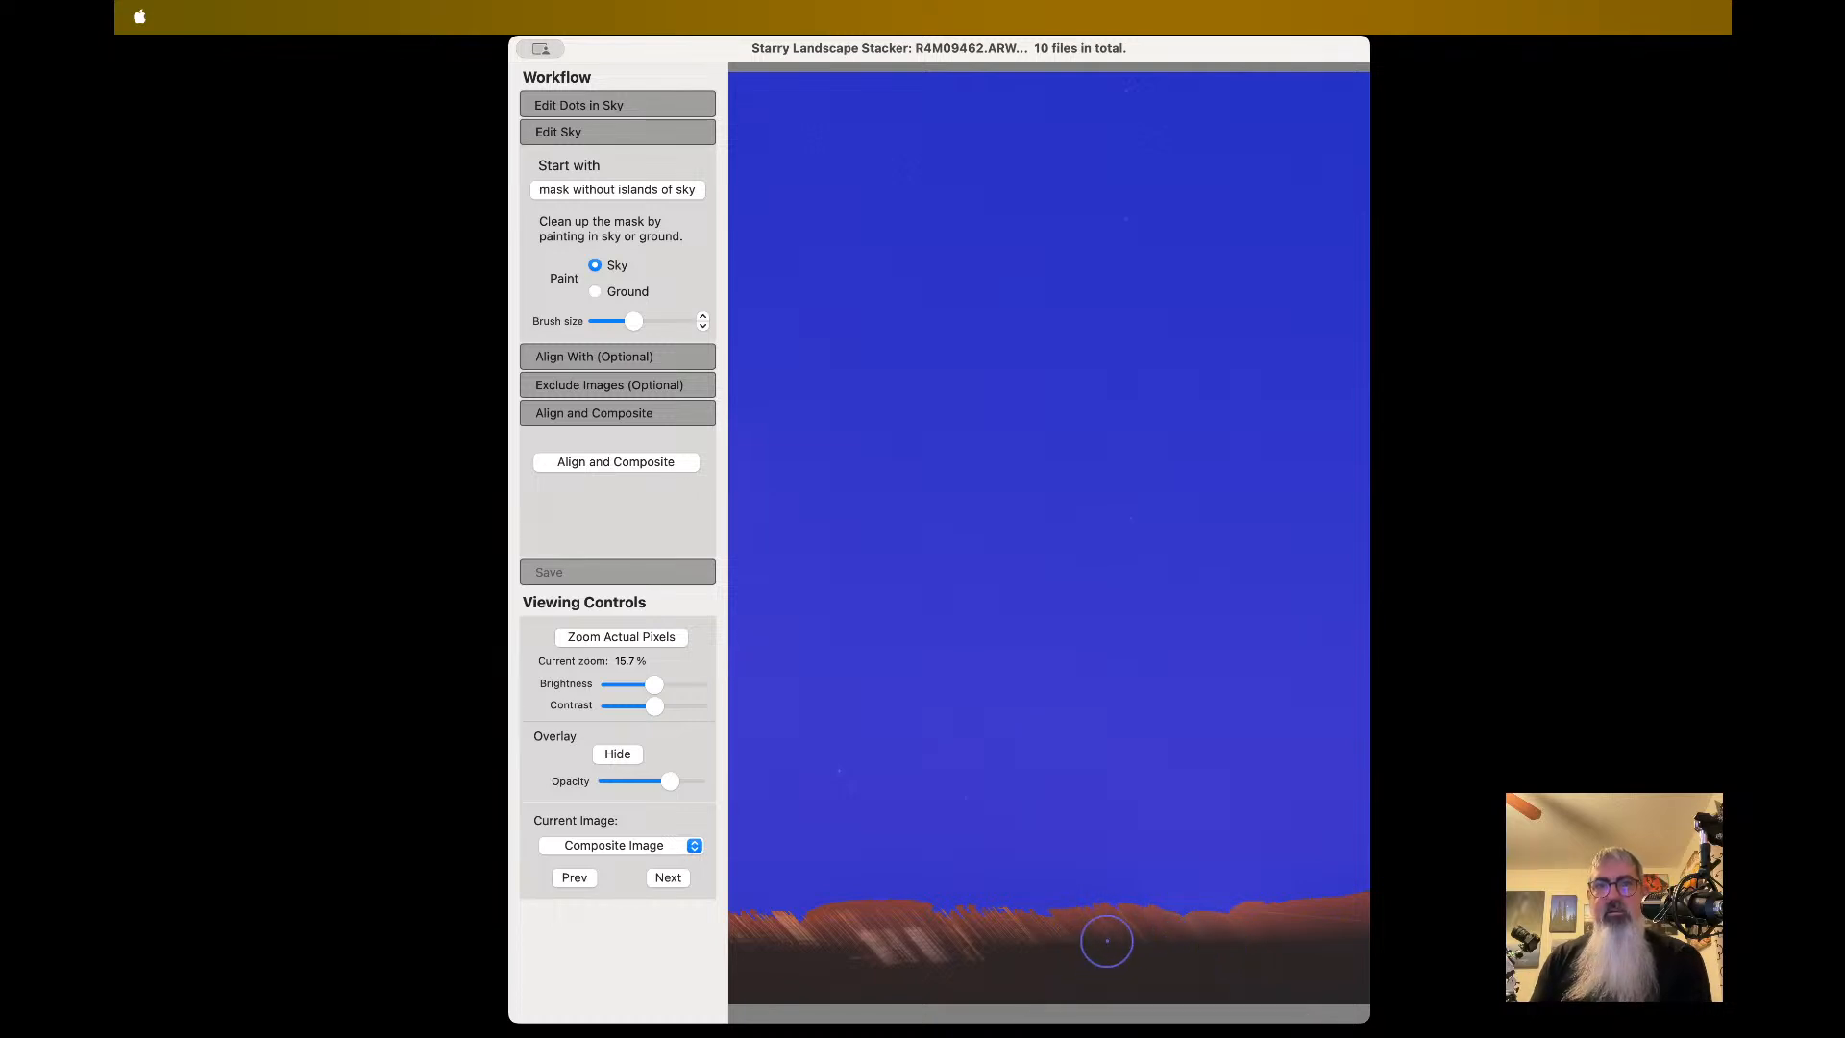
pyautogui.hscroll(-5, 1164, 827)
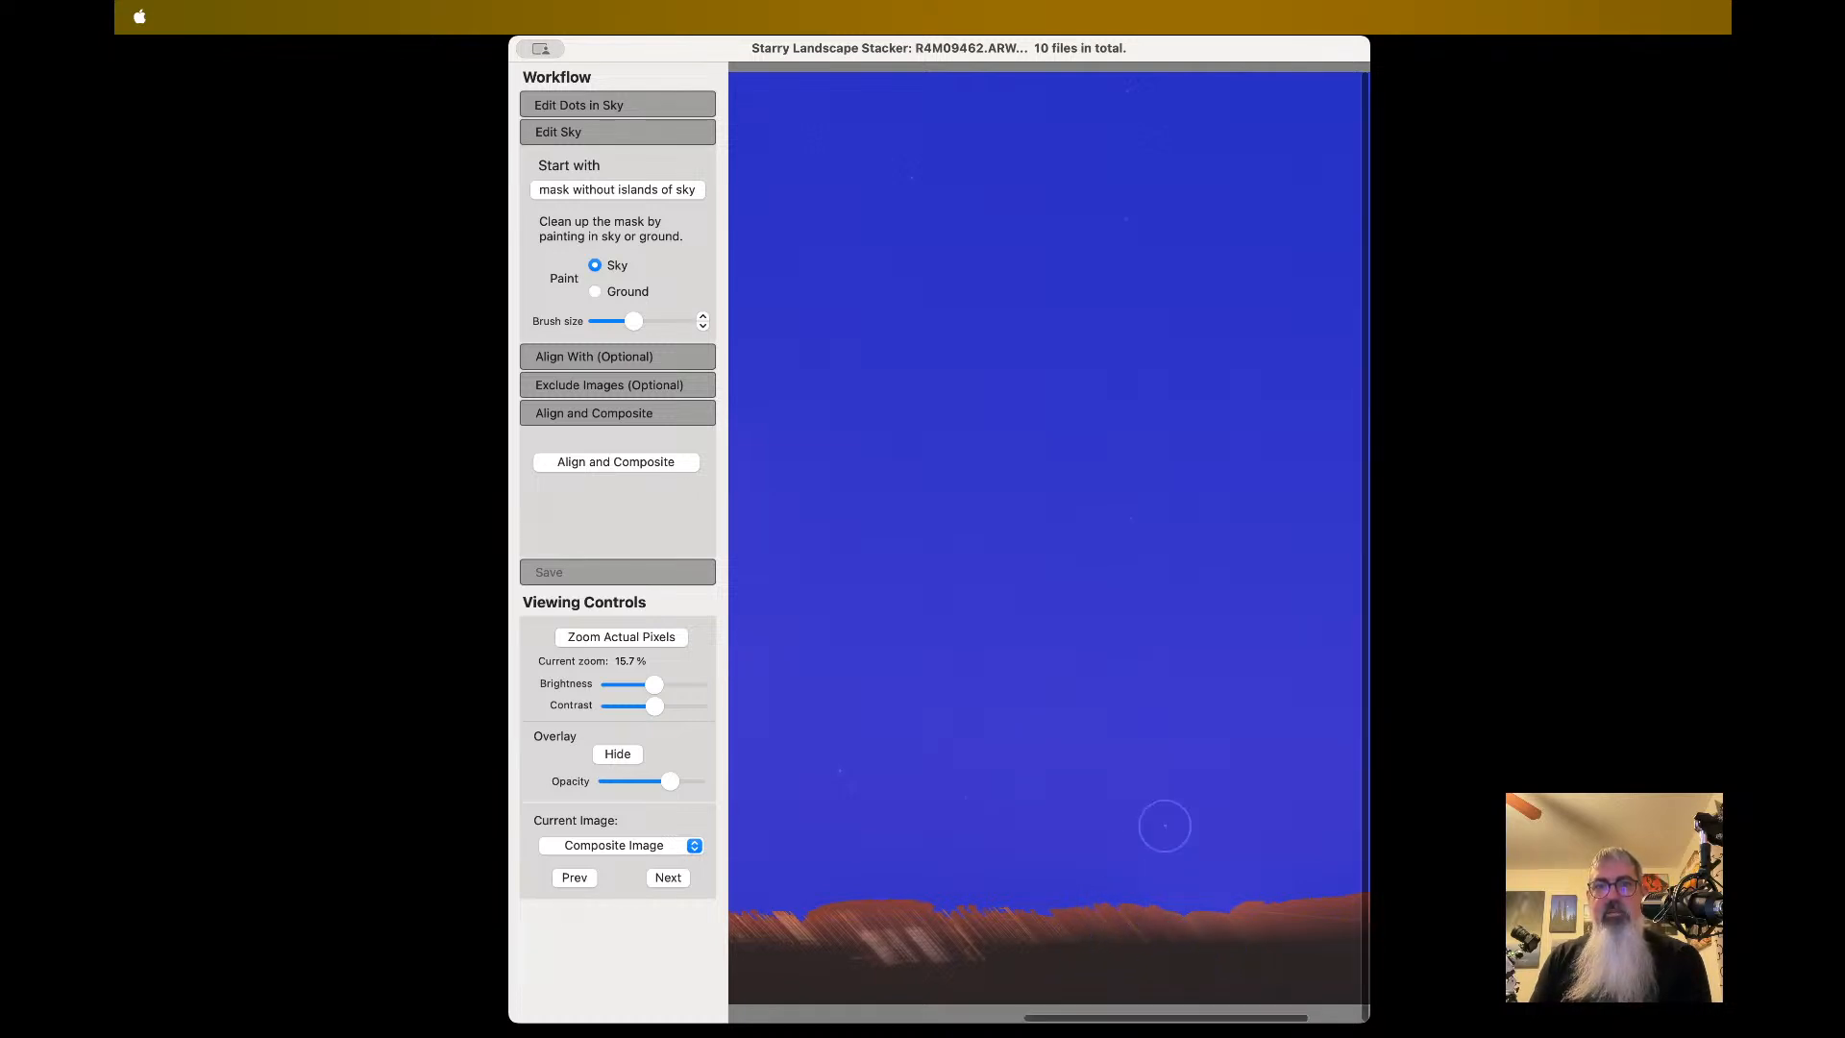
pyautogui.hscroll(-5, 1165, 826)
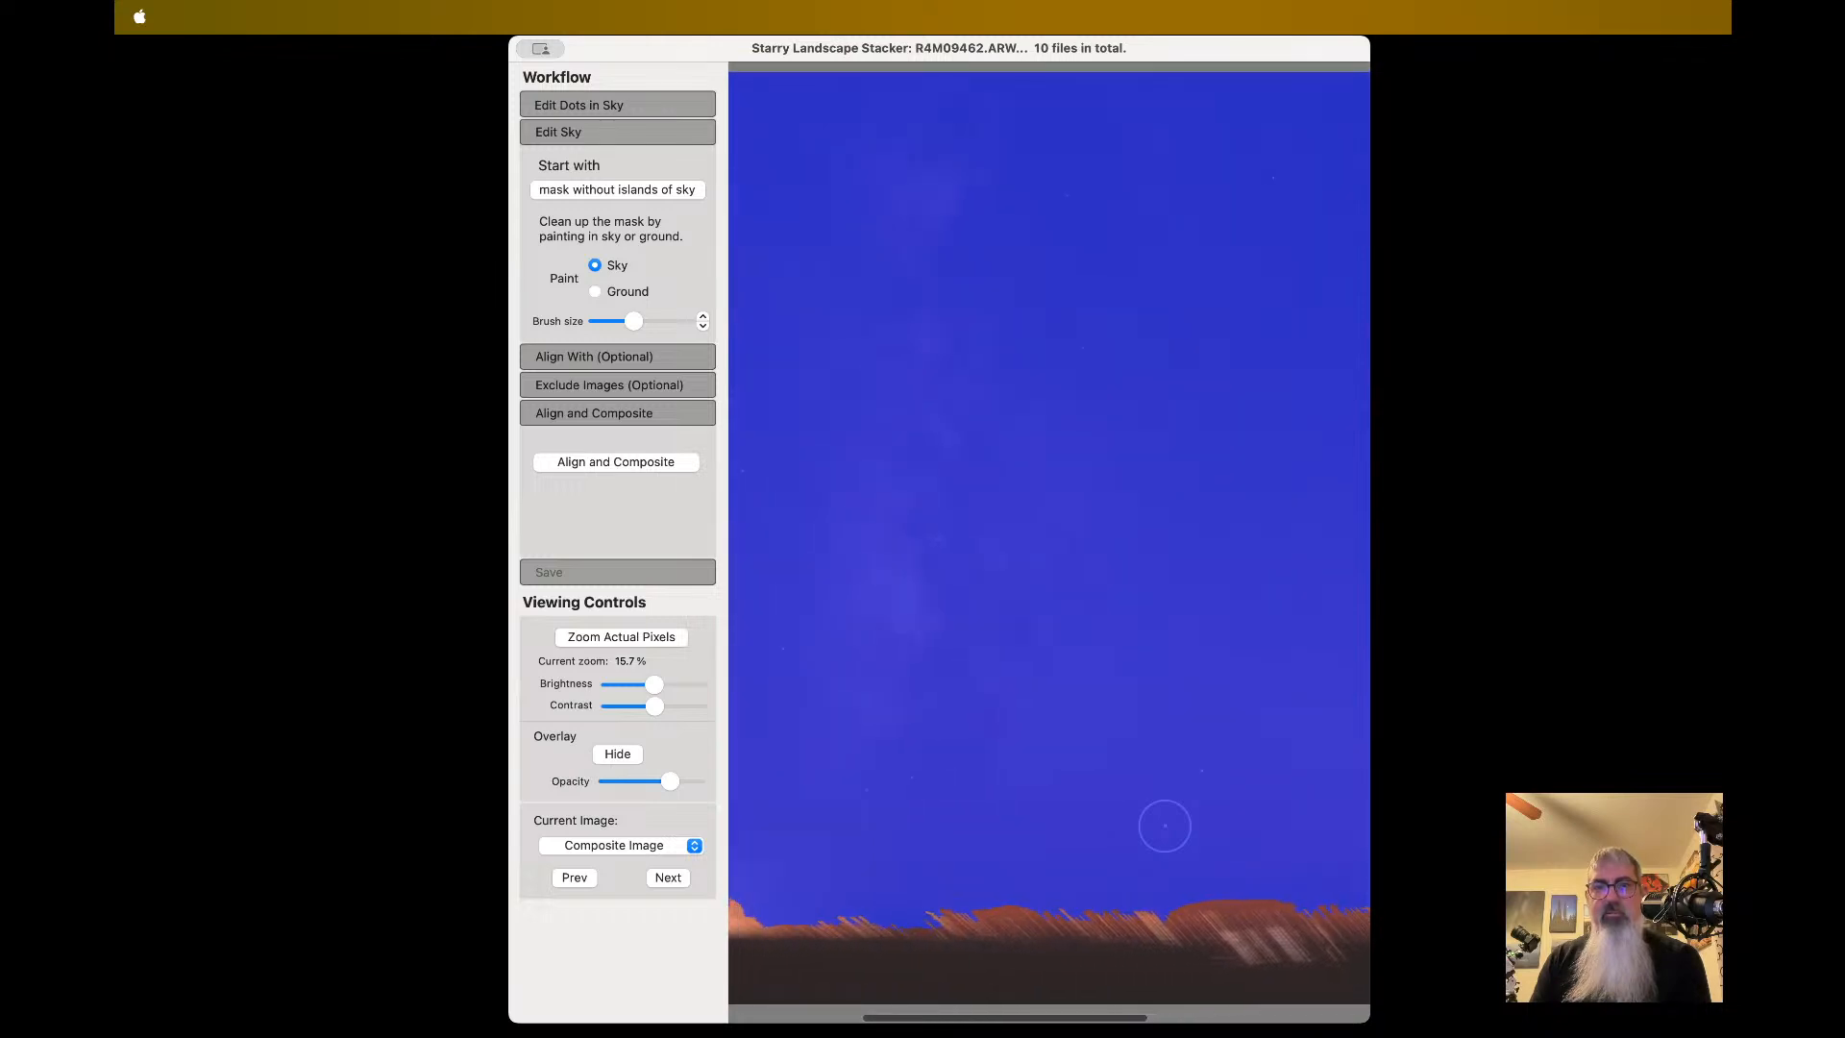
pyautogui.scroll(-5, 1164, 825)
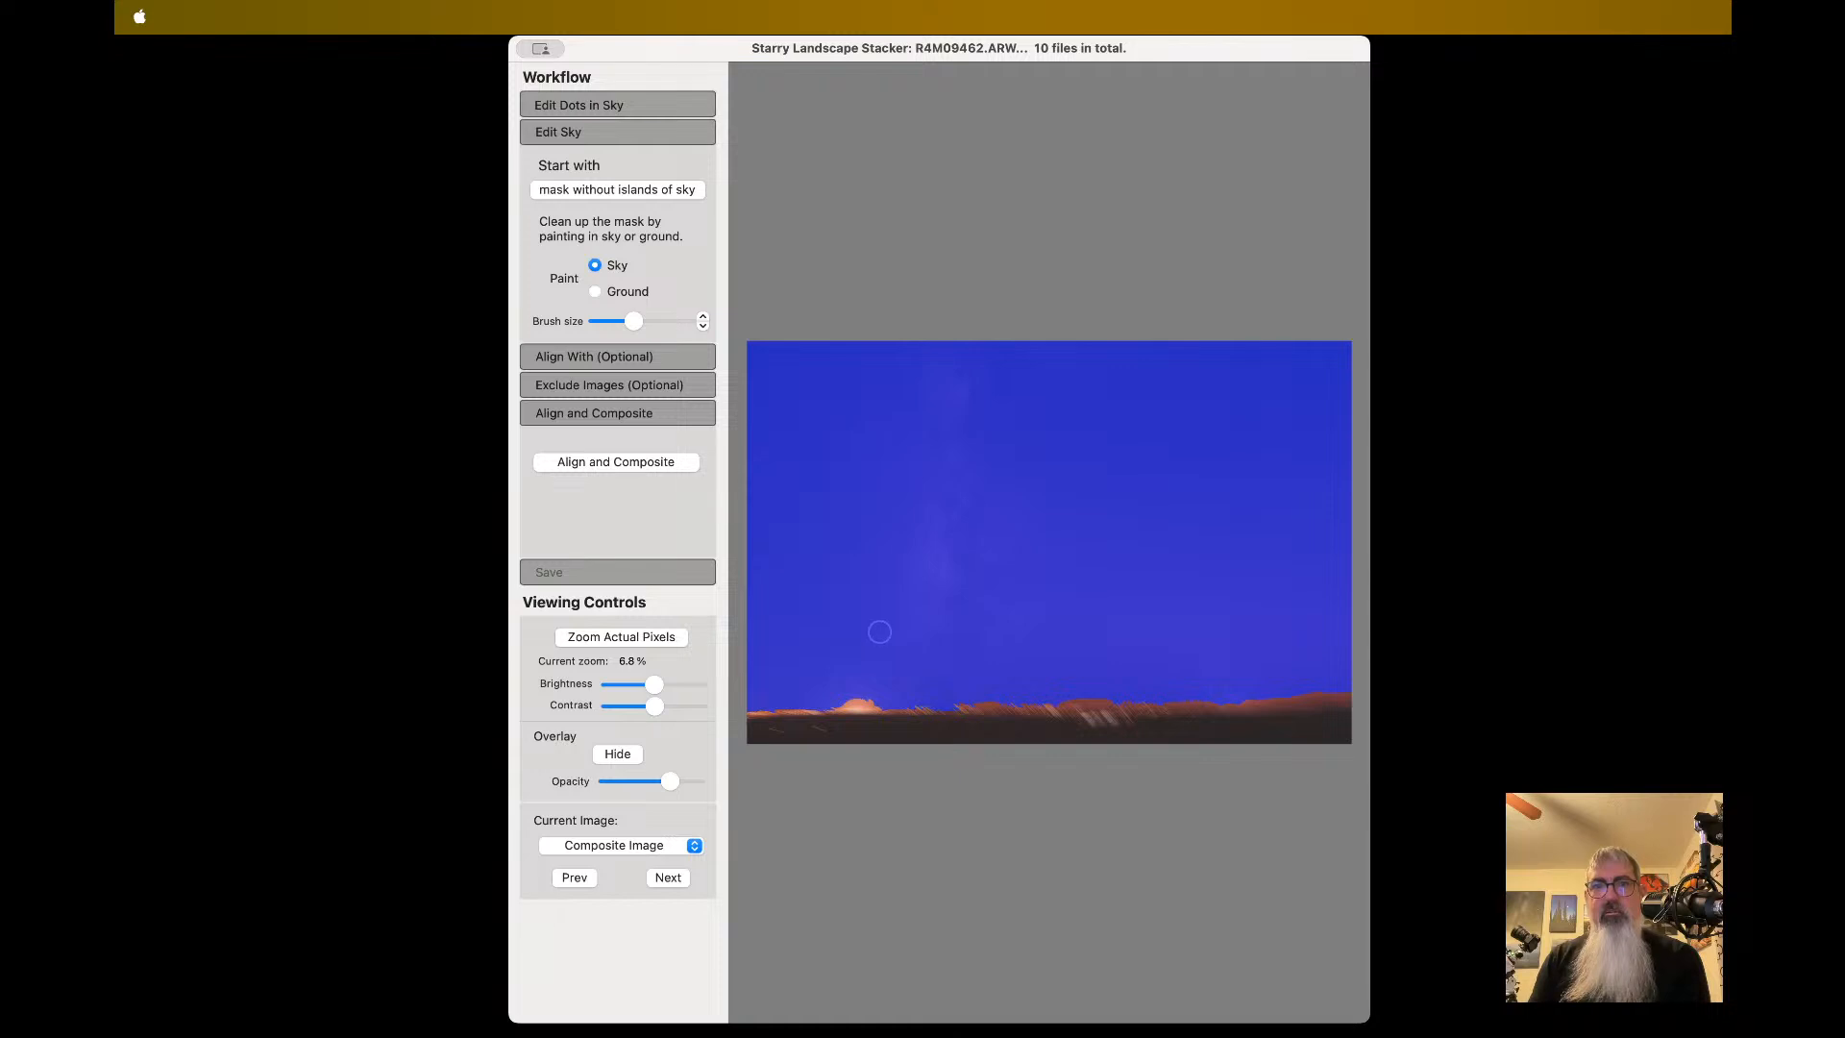
pyautogui.scroll(1, 1196, 707)
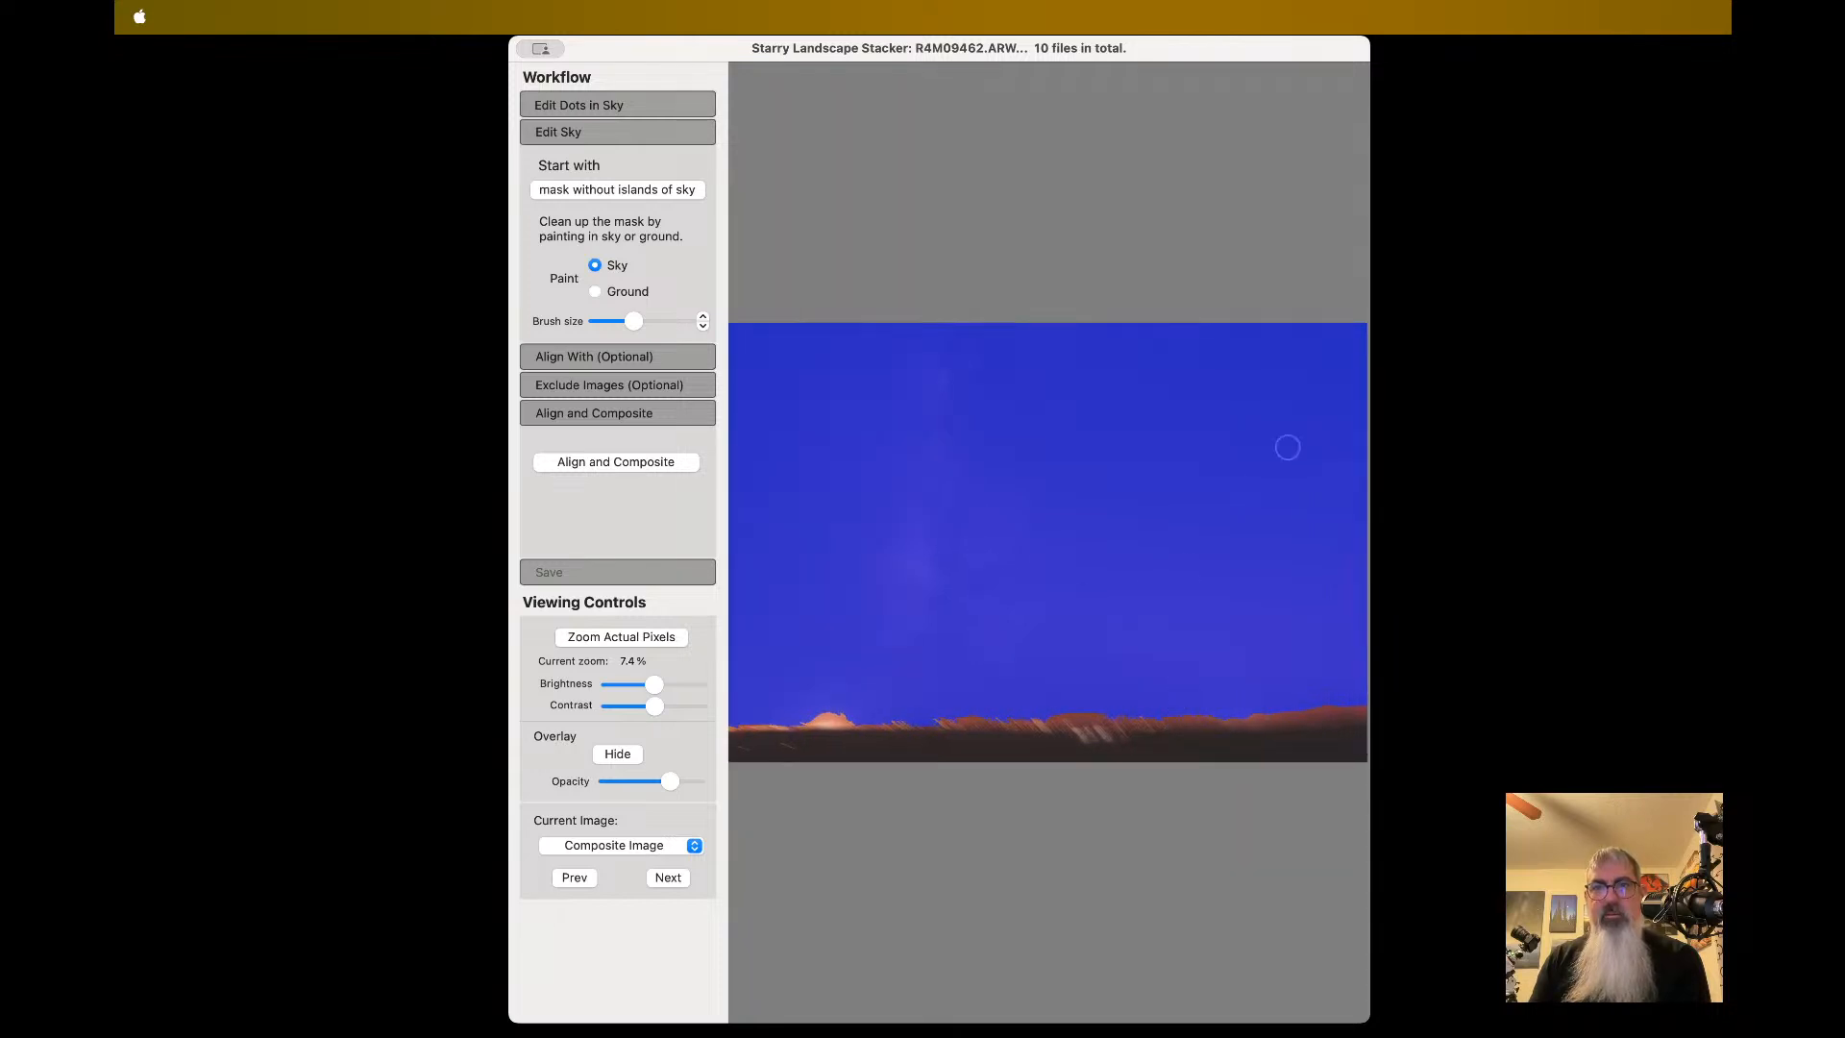
pyautogui.click(607, 462)
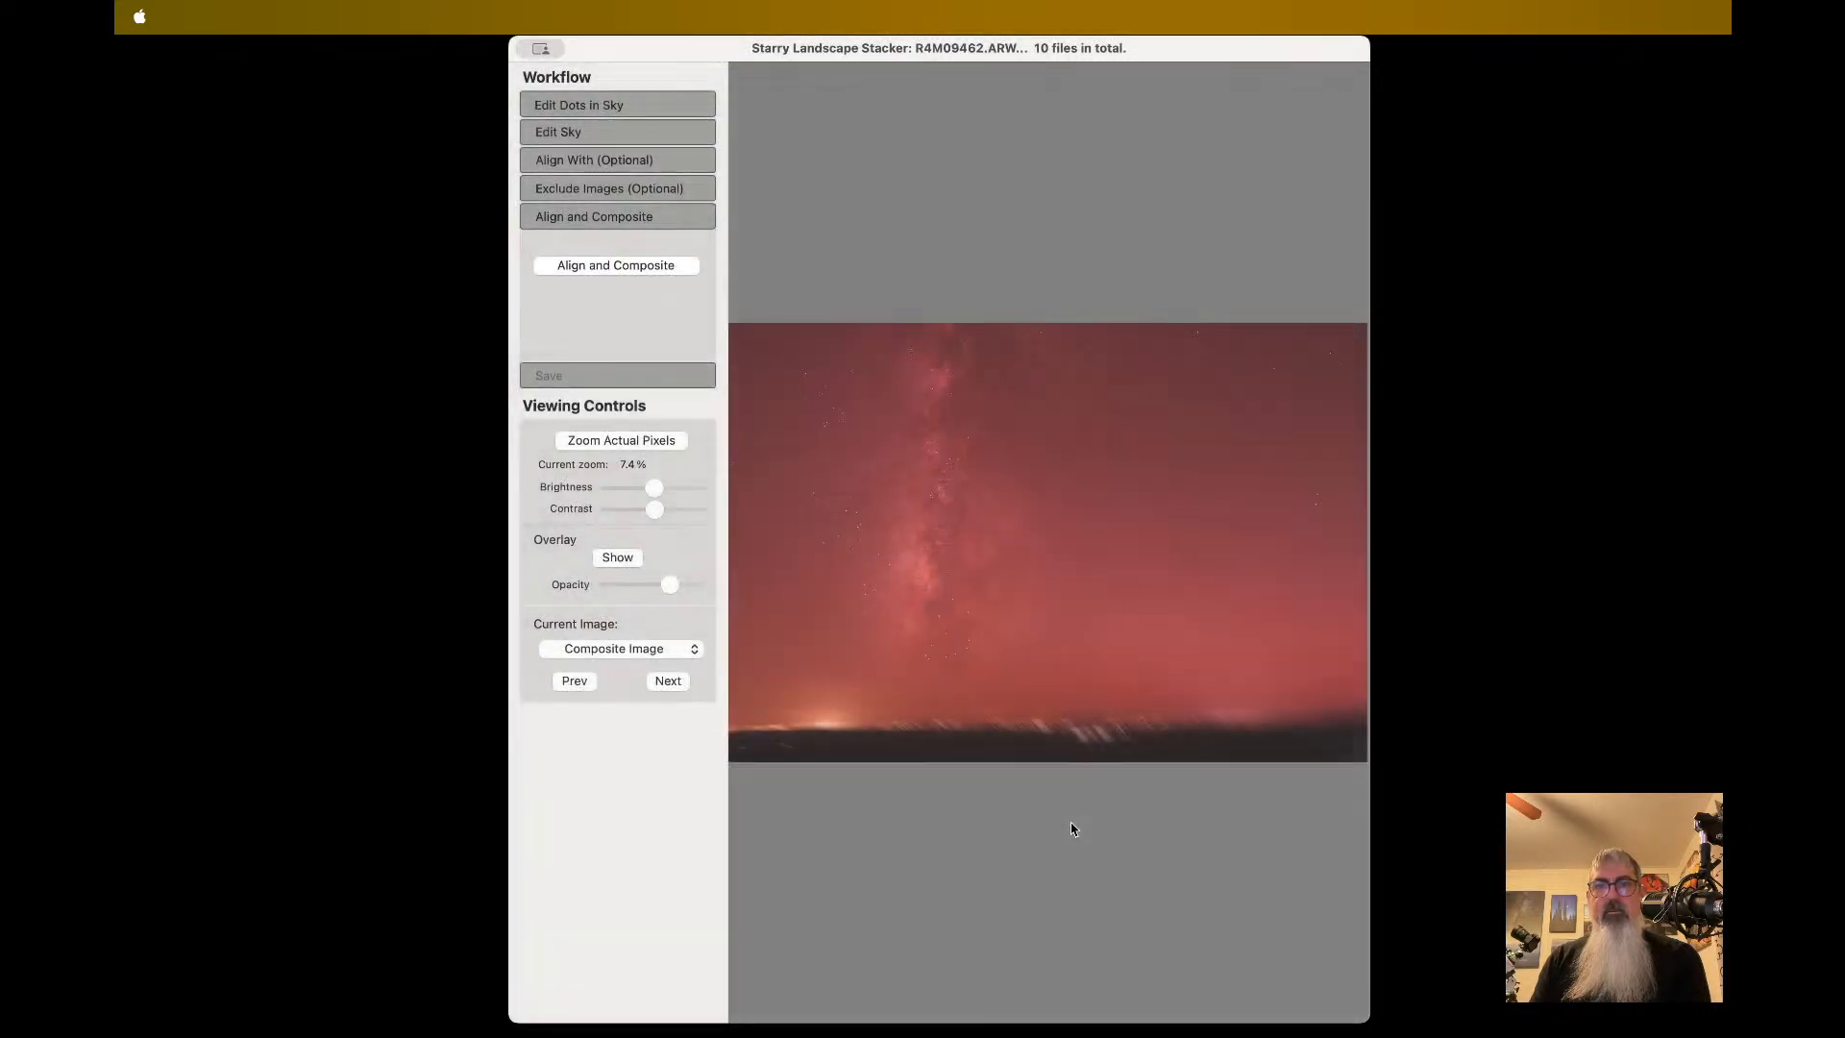
# - Examine the composite along the whole horizon, comparing the ground edge near the city glow with the distant hills
pyautogui.scroll(5, 1061, 629)
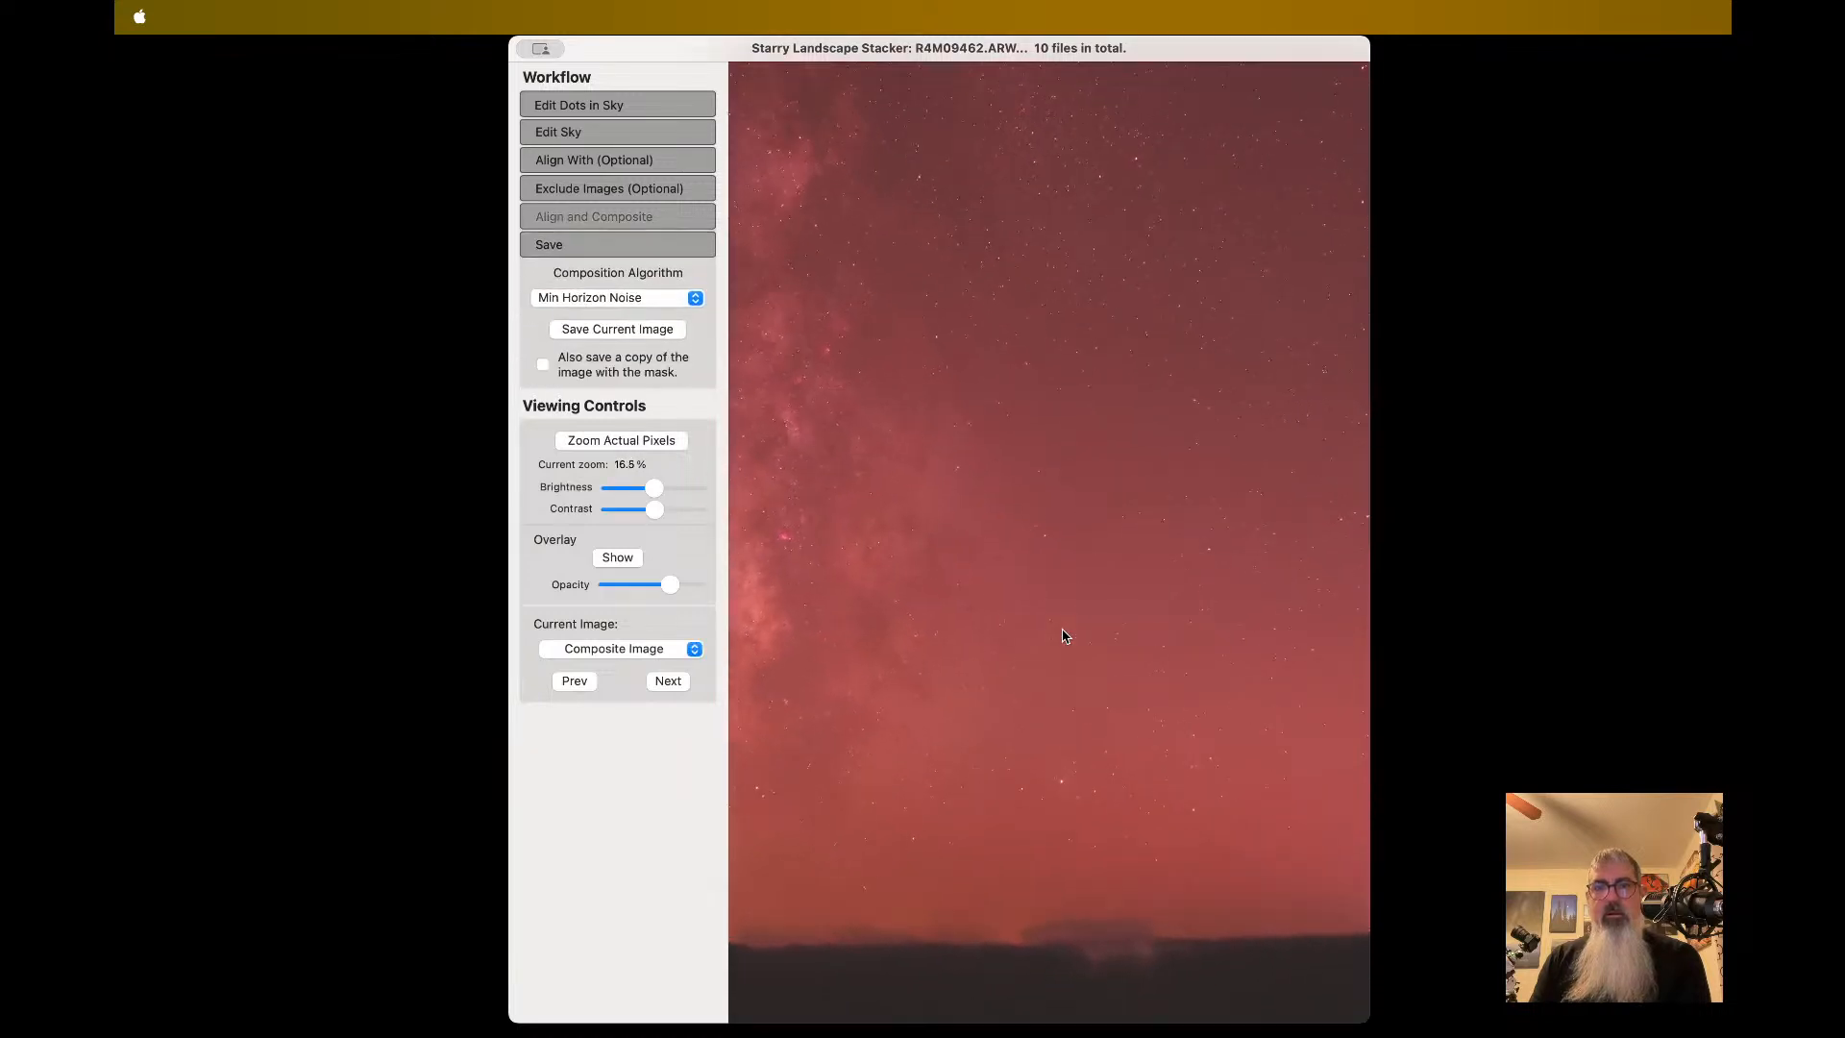
pyautogui.scroll(-3, 1062, 634)
pyautogui.hscroll(3, 1063, 634)
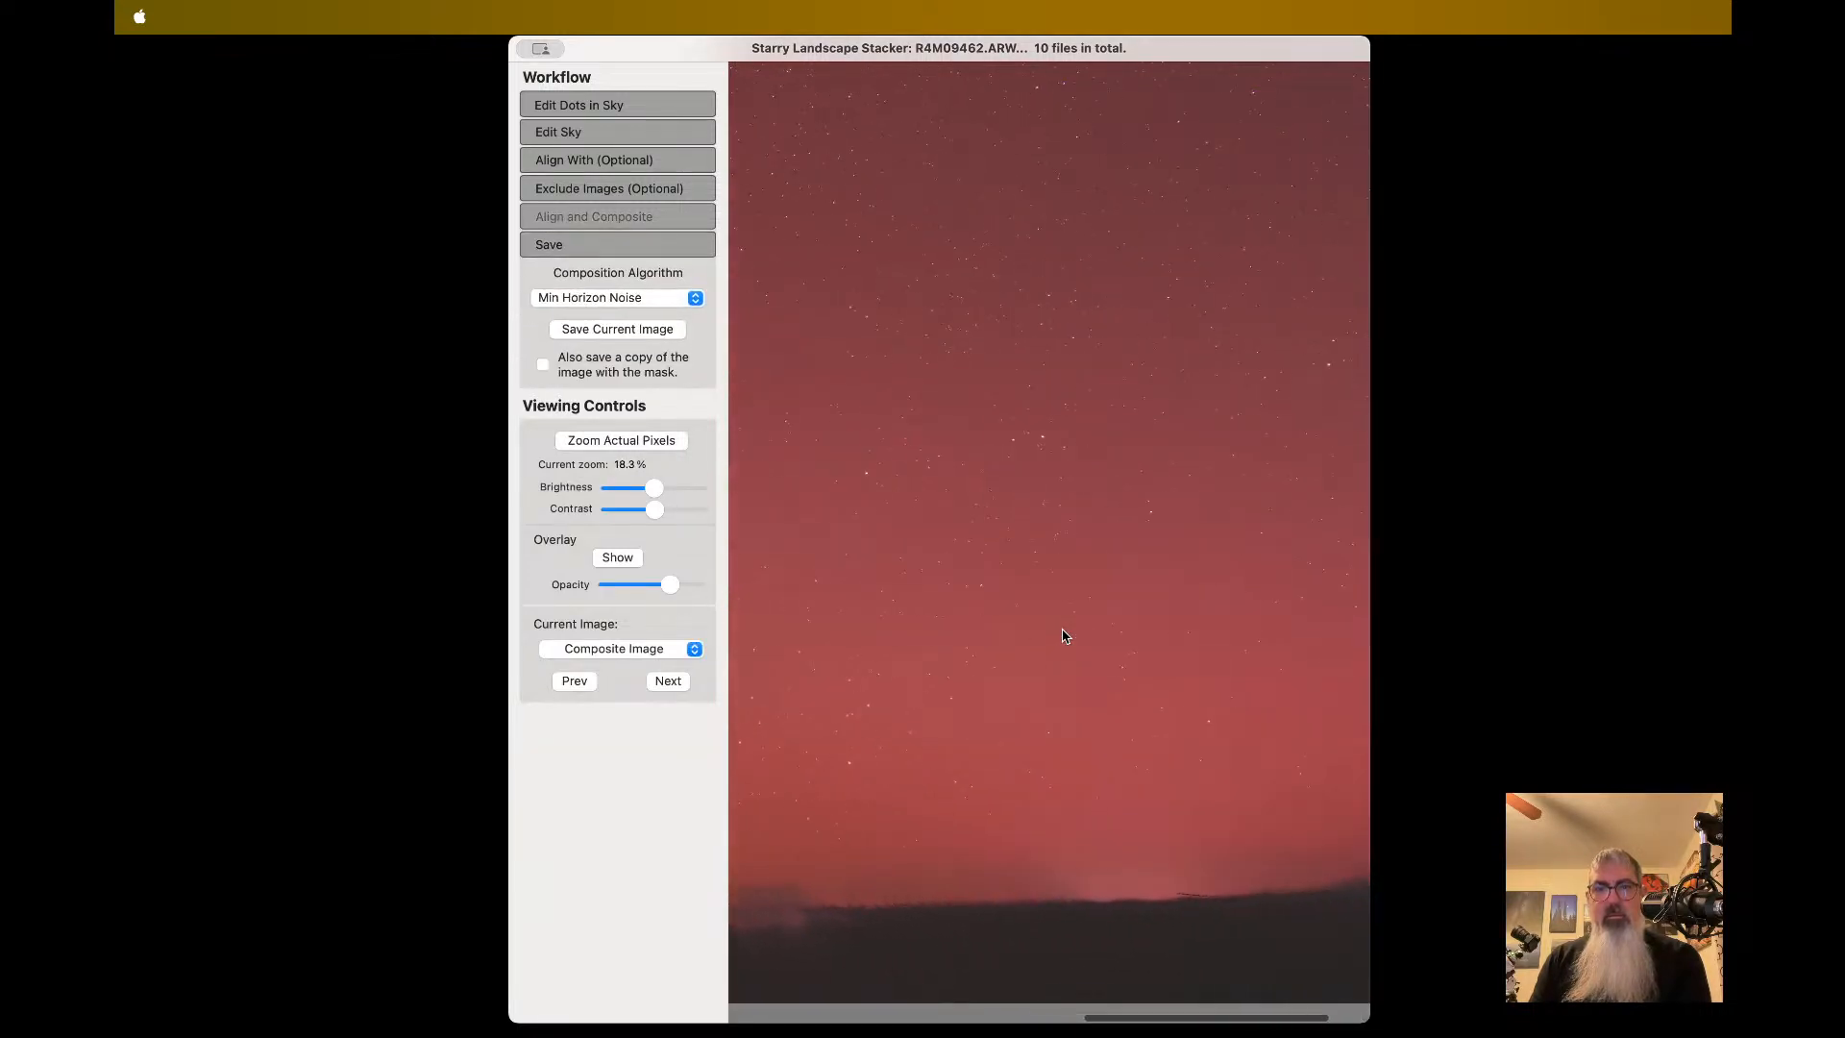
pyautogui.hscroll(-5, 1213, 904)
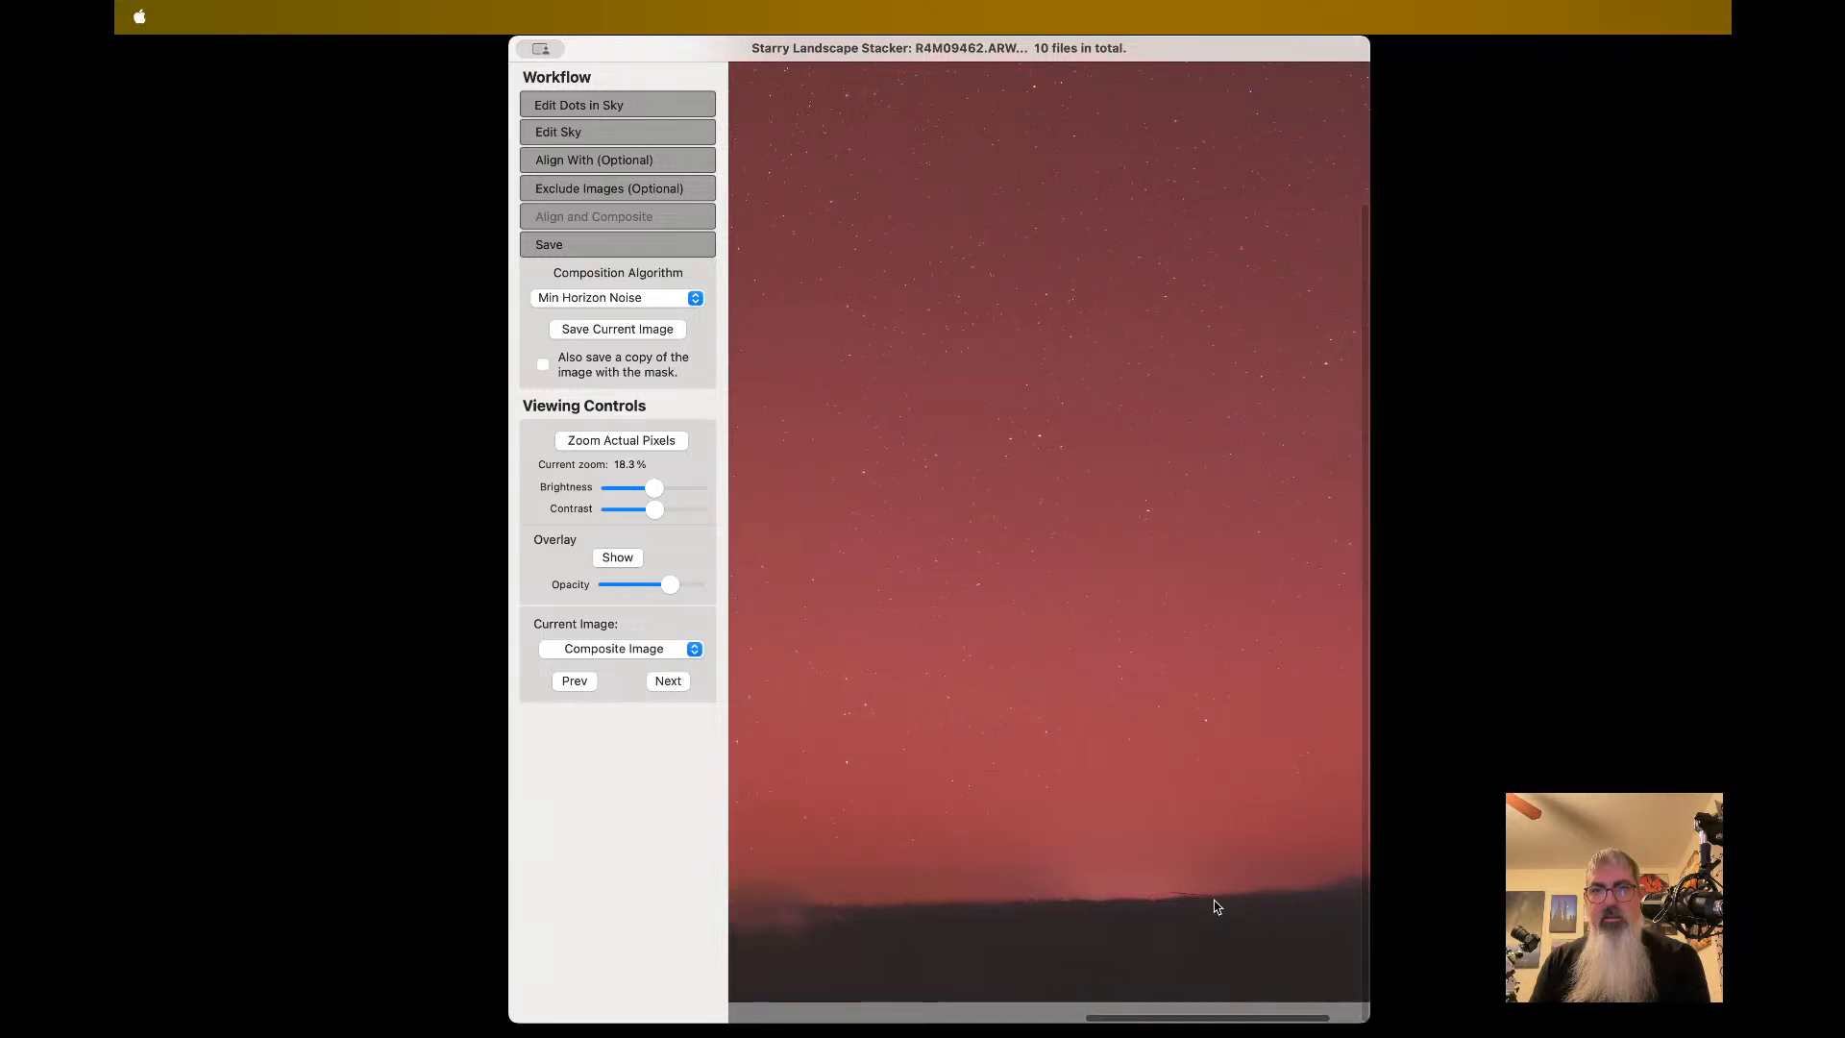
pyautogui.hscroll(-5, 1079, 869)
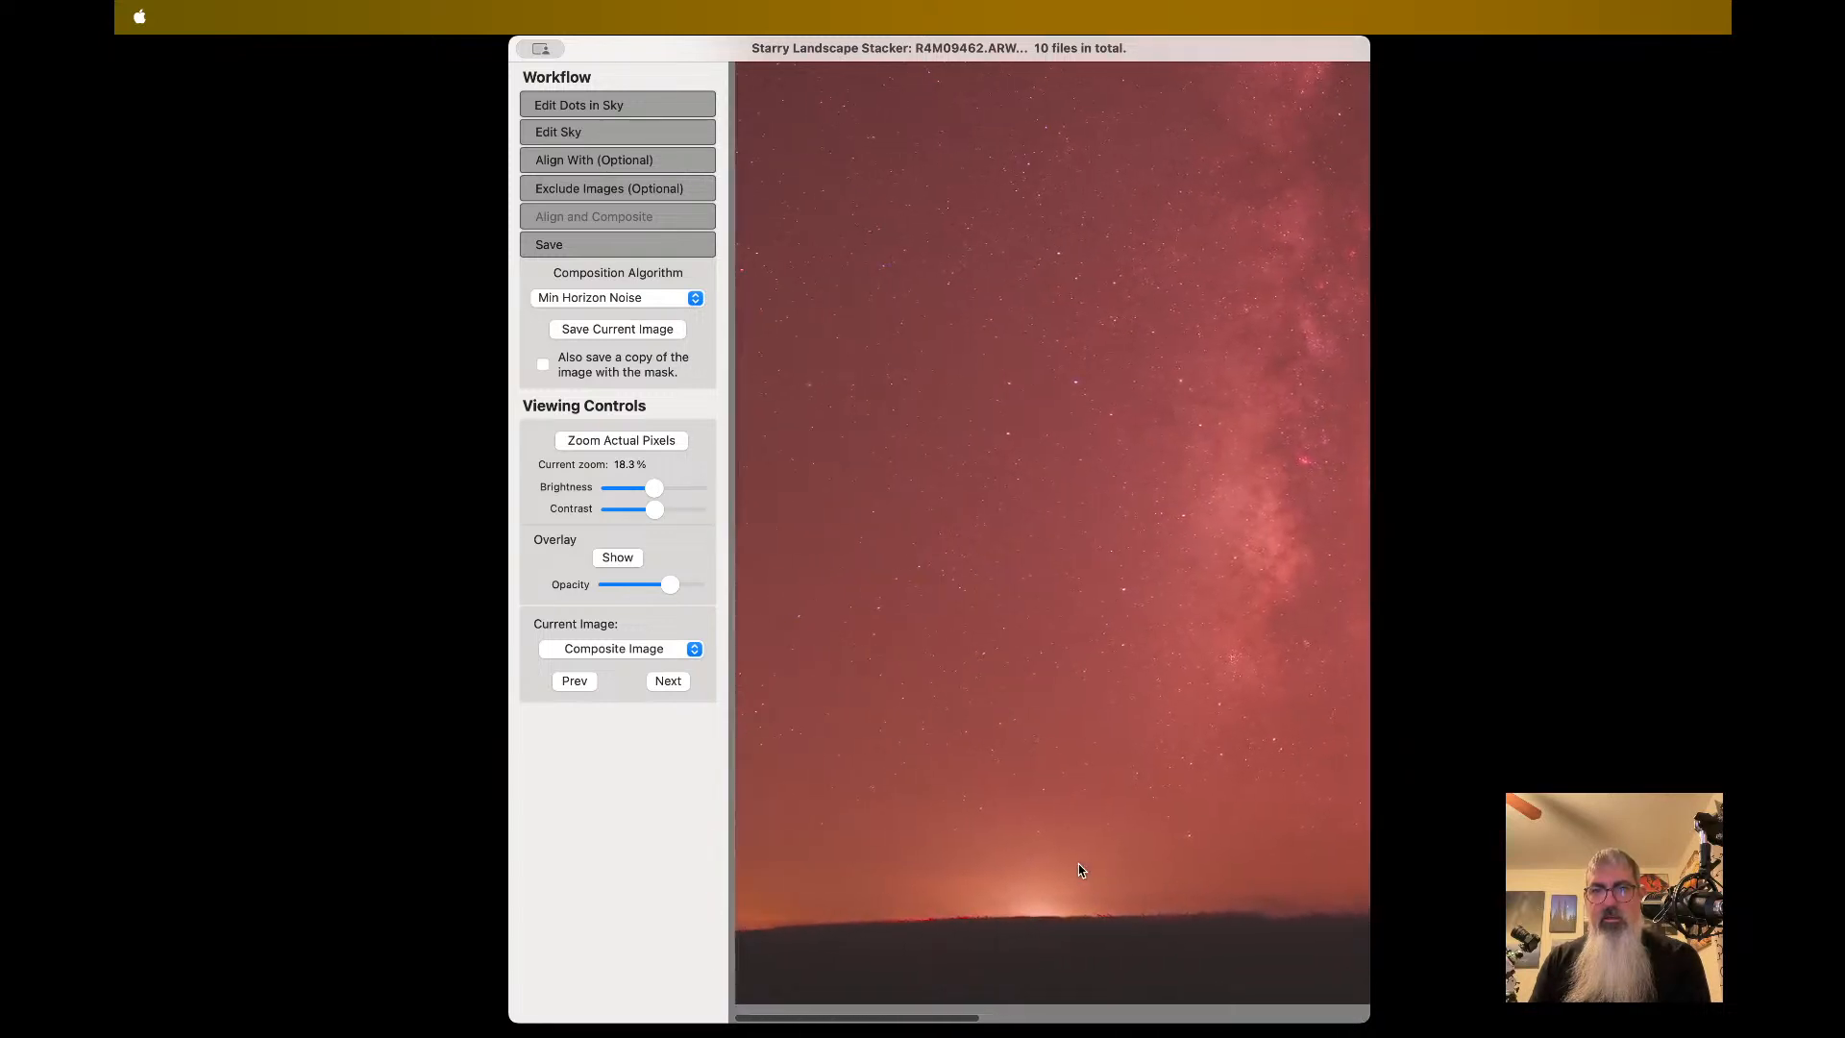
pyautogui.hscroll(5, 875, 927)
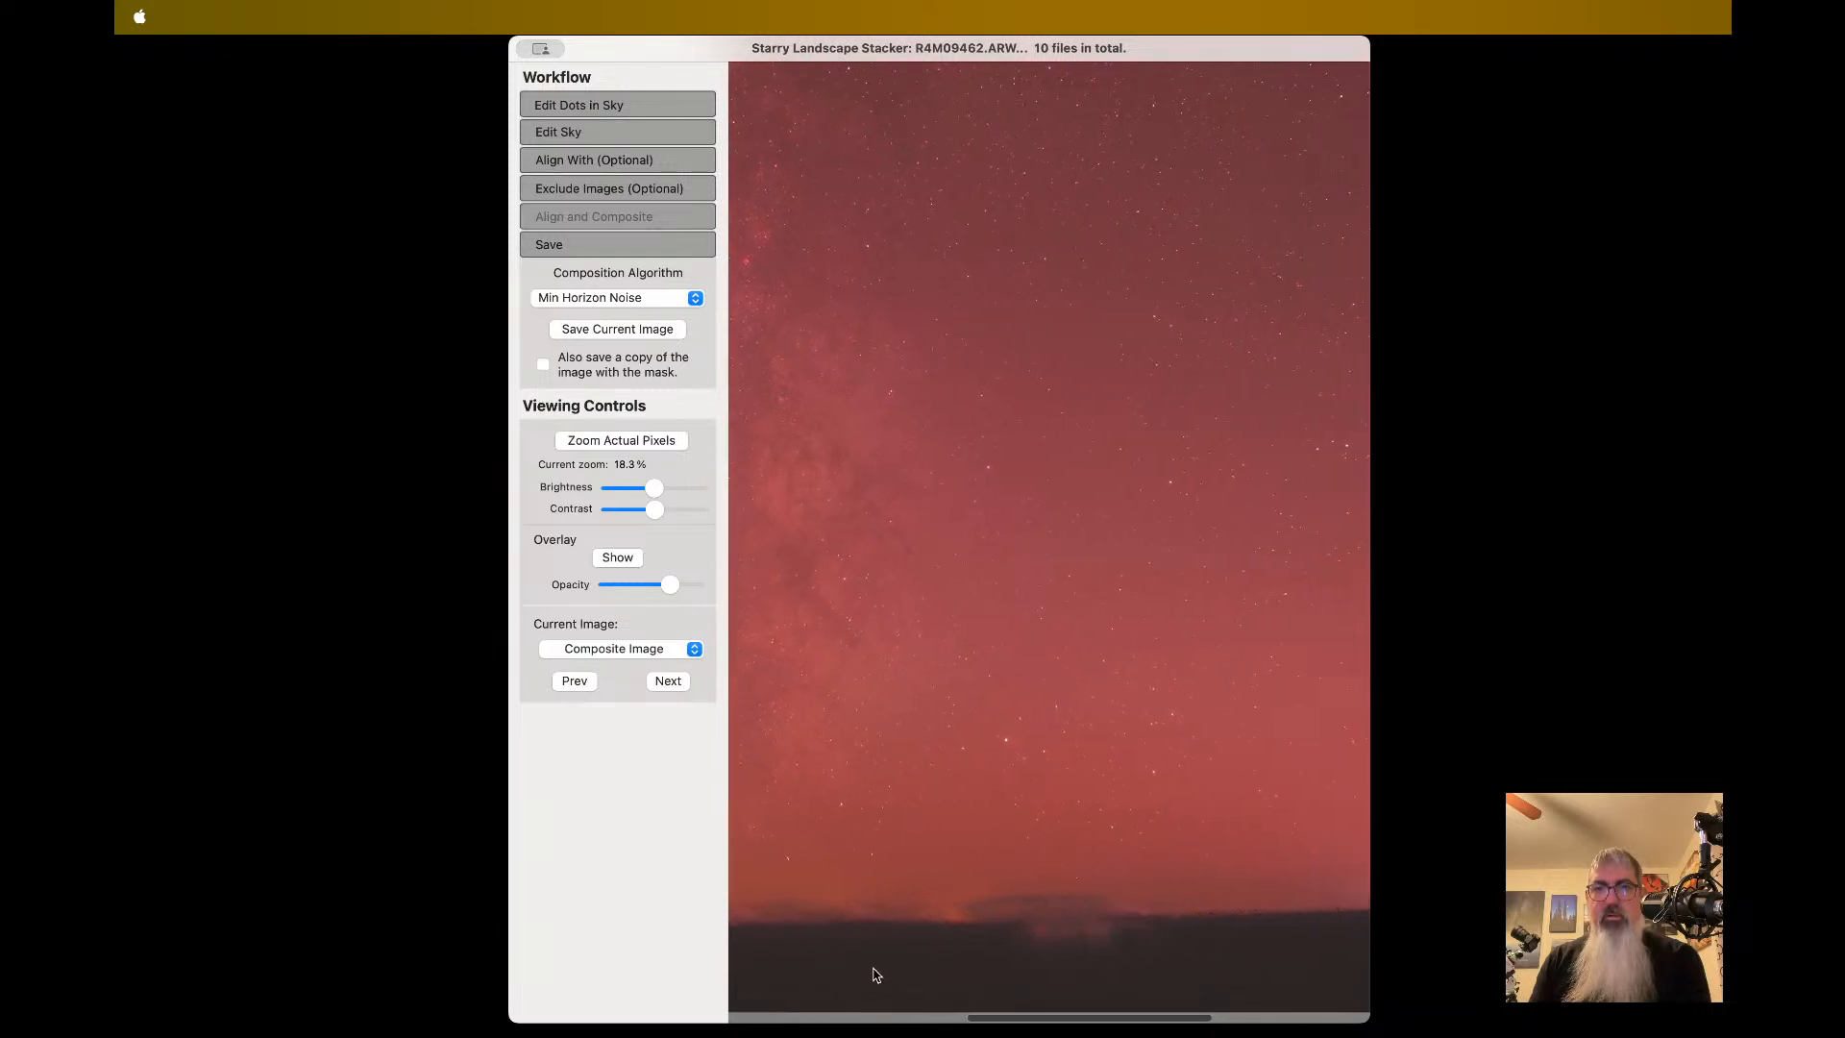
pyautogui.hscroll(-2, 876, 975)
pyautogui.hscroll(3, 1159, 894)
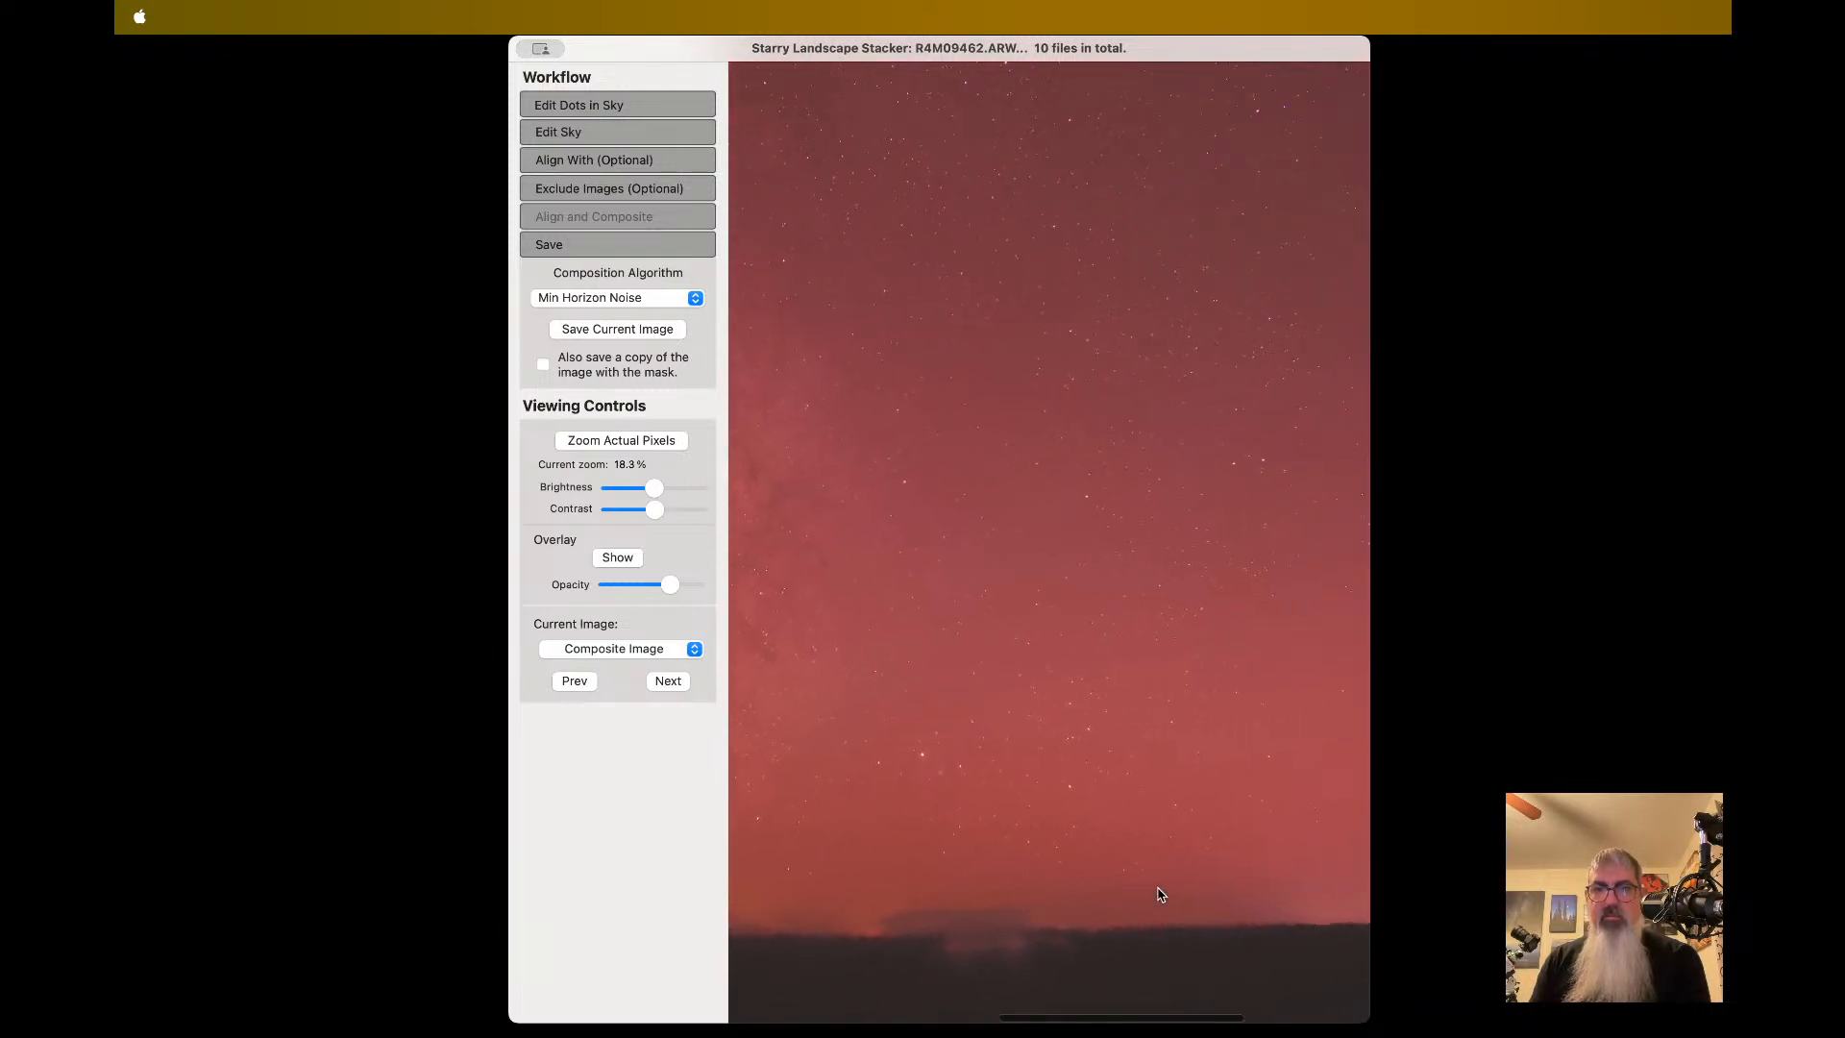
pyautogui.hscroll(3, 1016, 922)
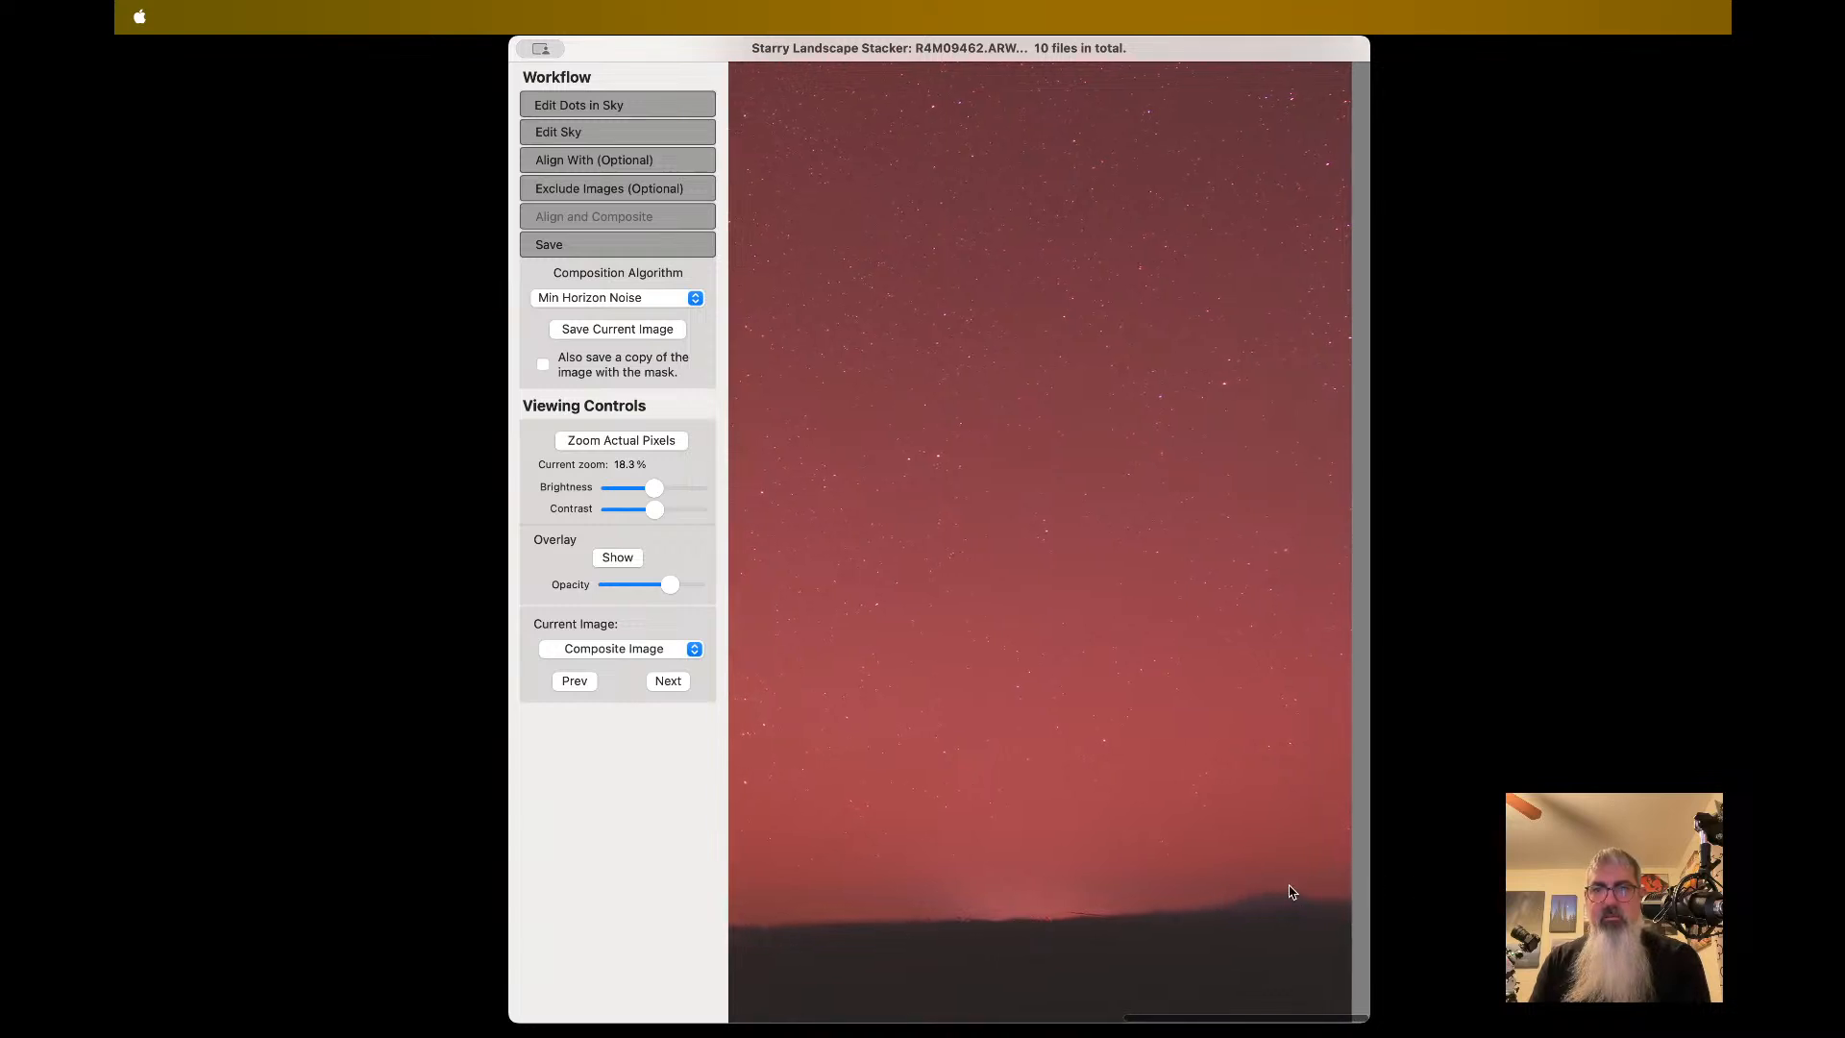
pyautogui.hscroll(-3, 1272, 891)
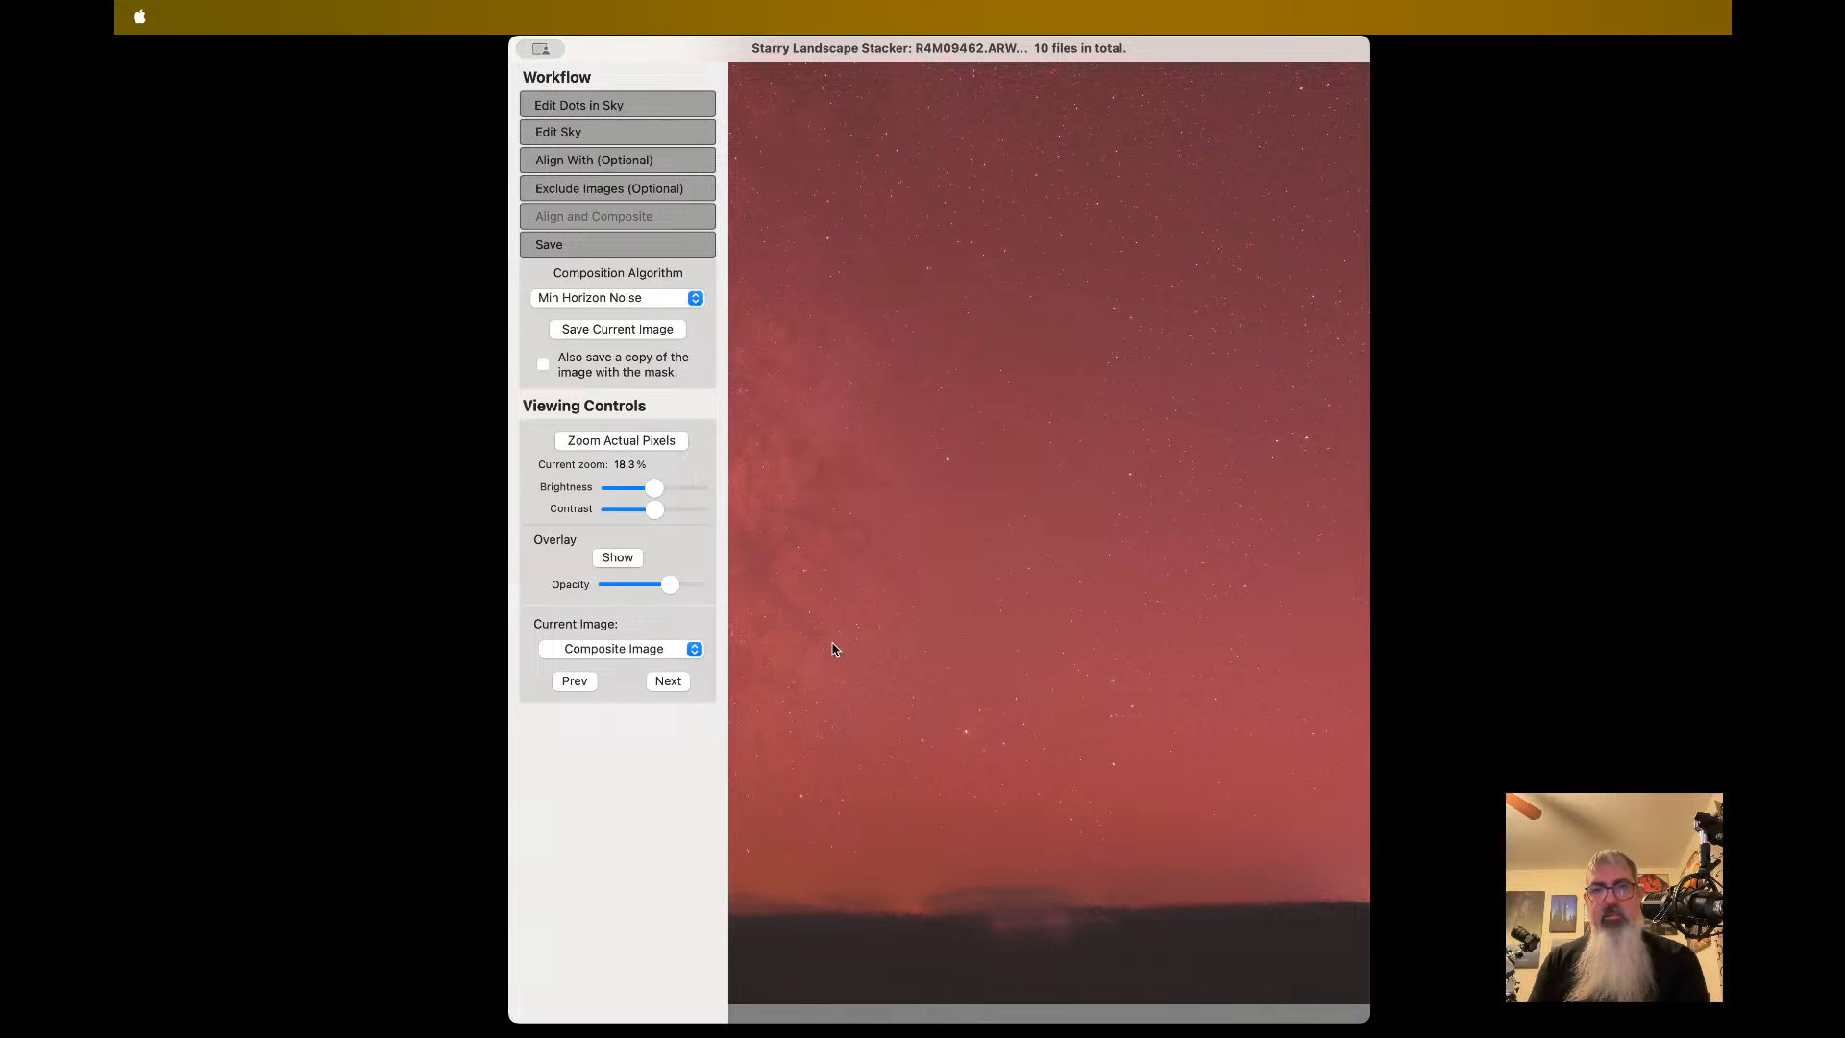
pyautogui.hscroll(-3, 1047, 691)
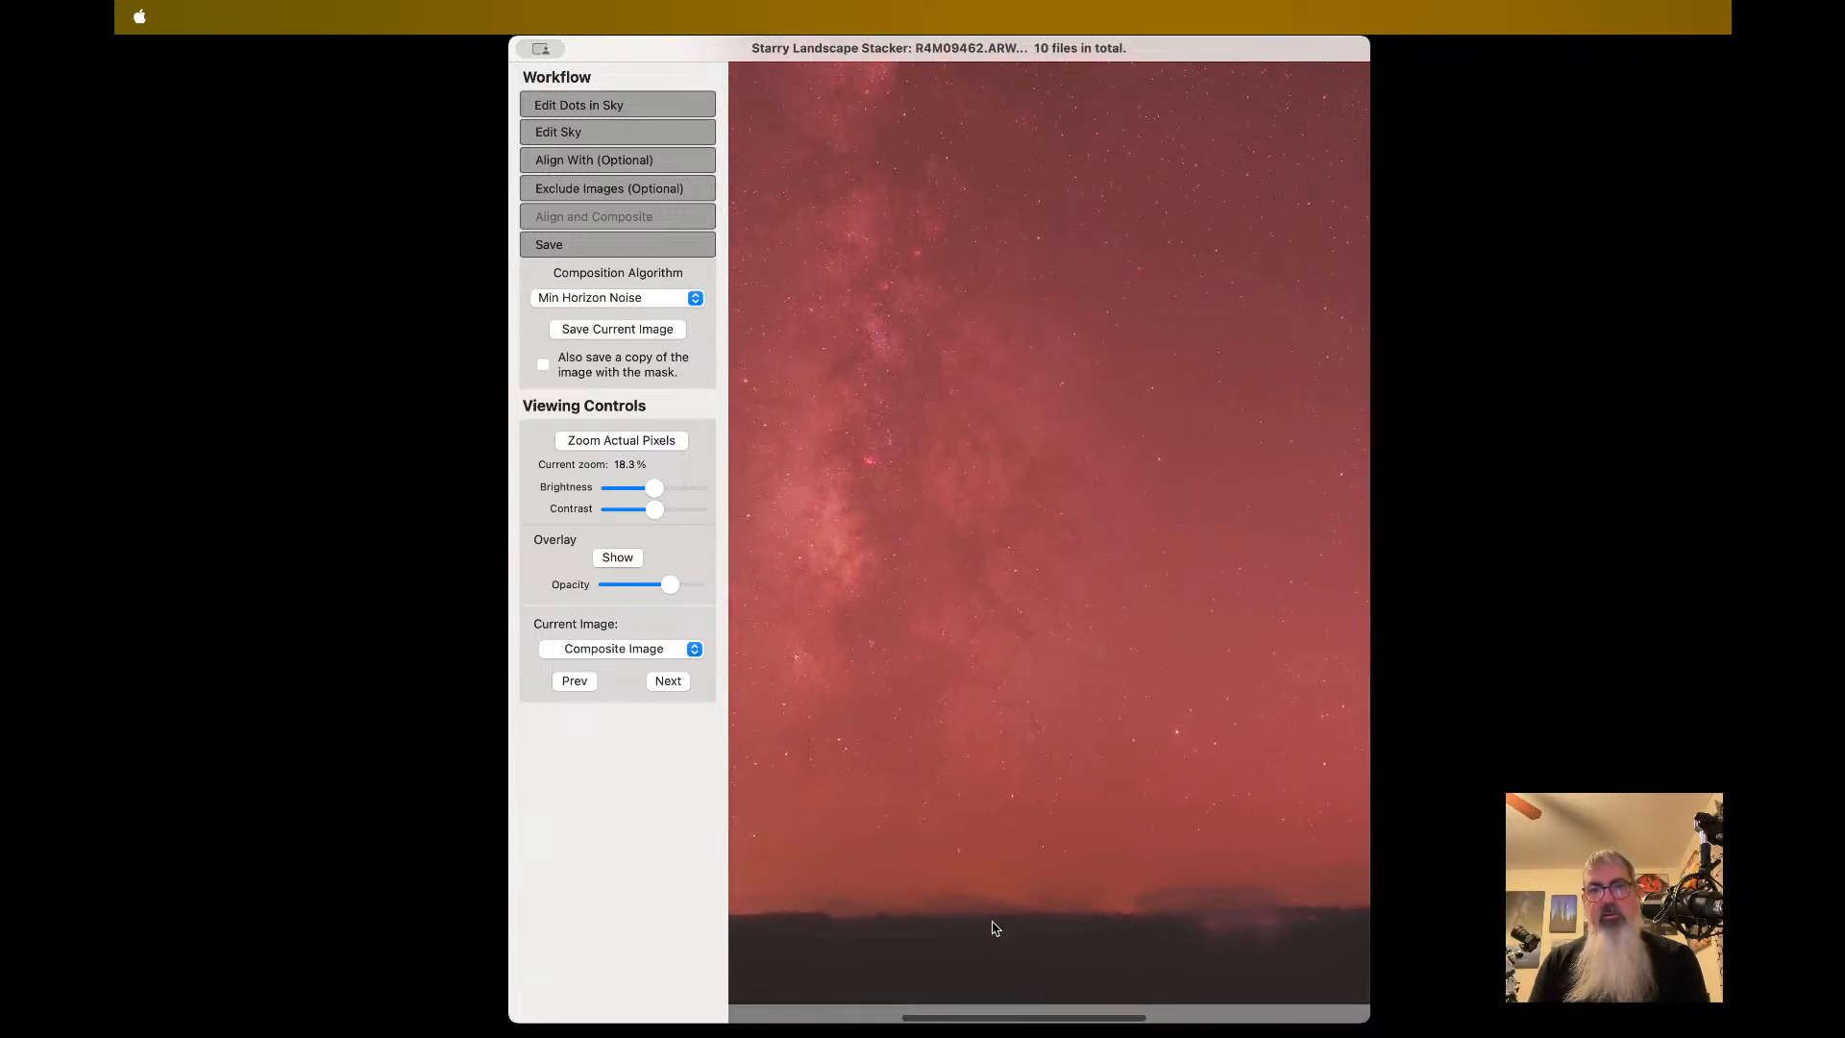
pyautogui.hscroll(-3, 994, 927)
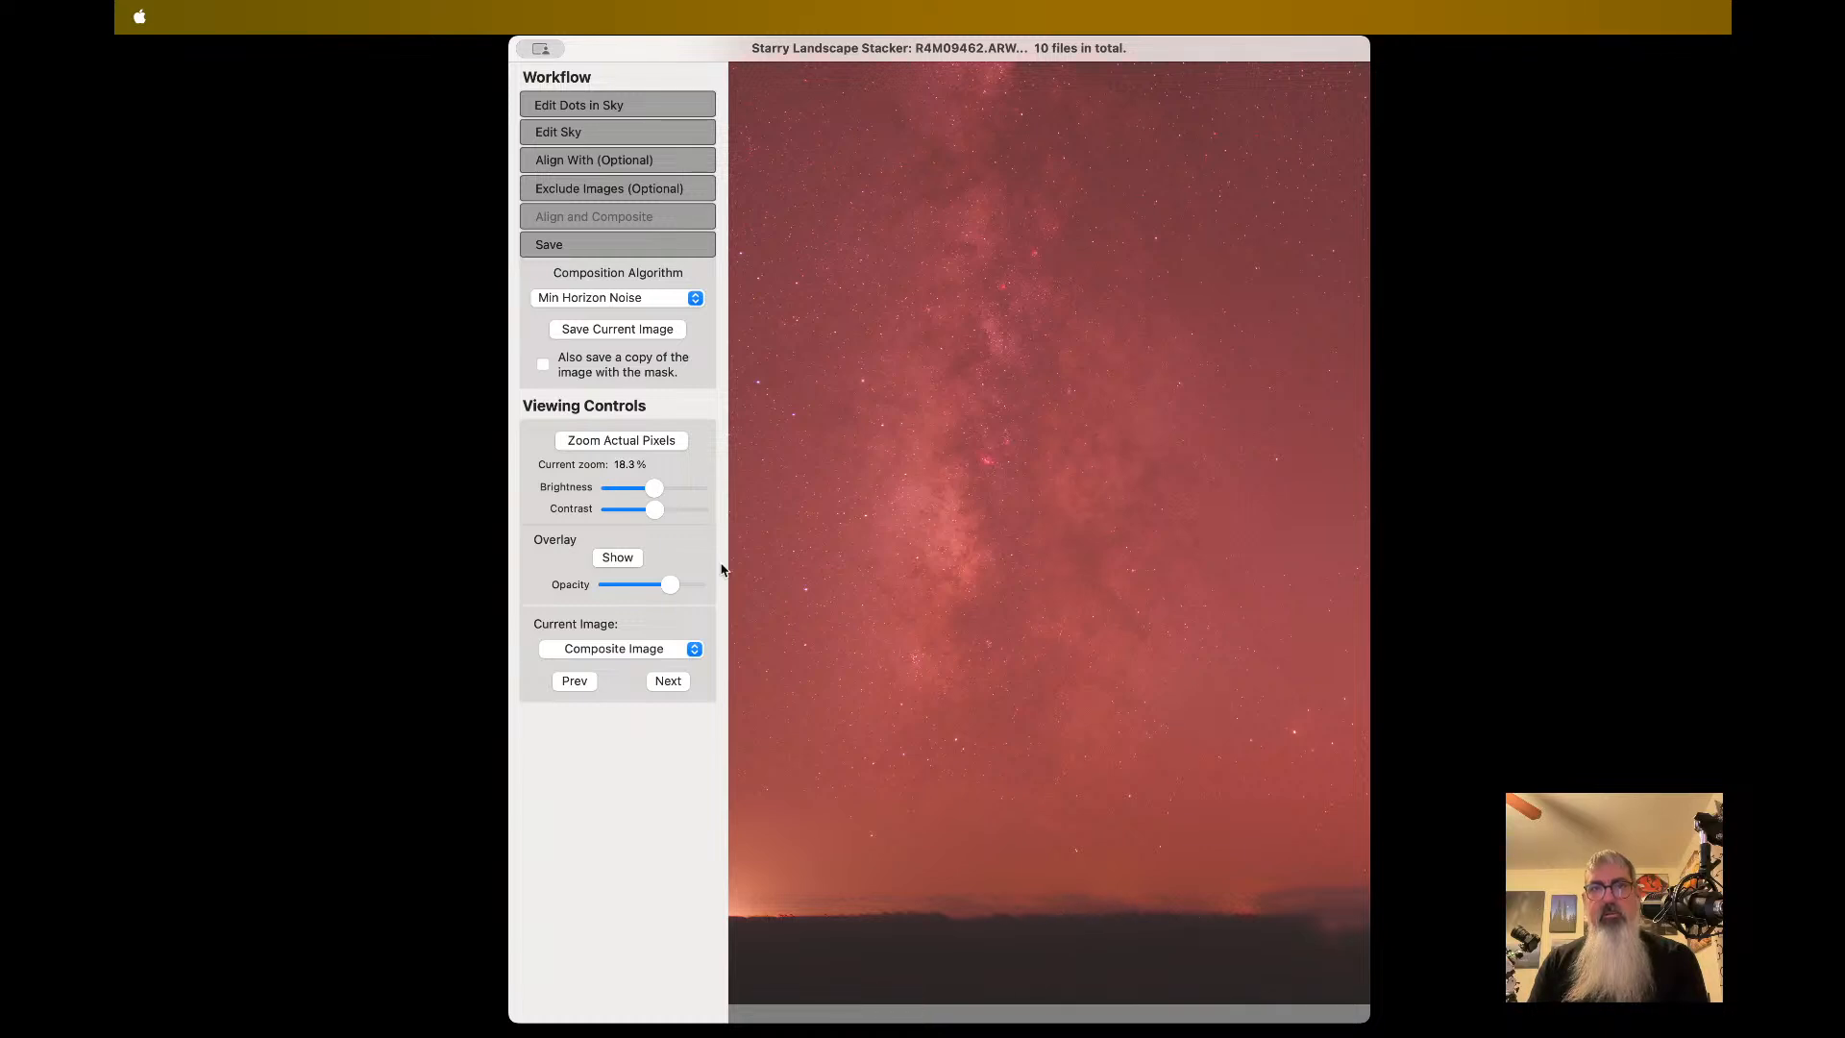
# - Reopen the sky mask for editing and paint sky over the jagged unmasked strip along the left part of the horizon
pyautogui.click(693, 134)
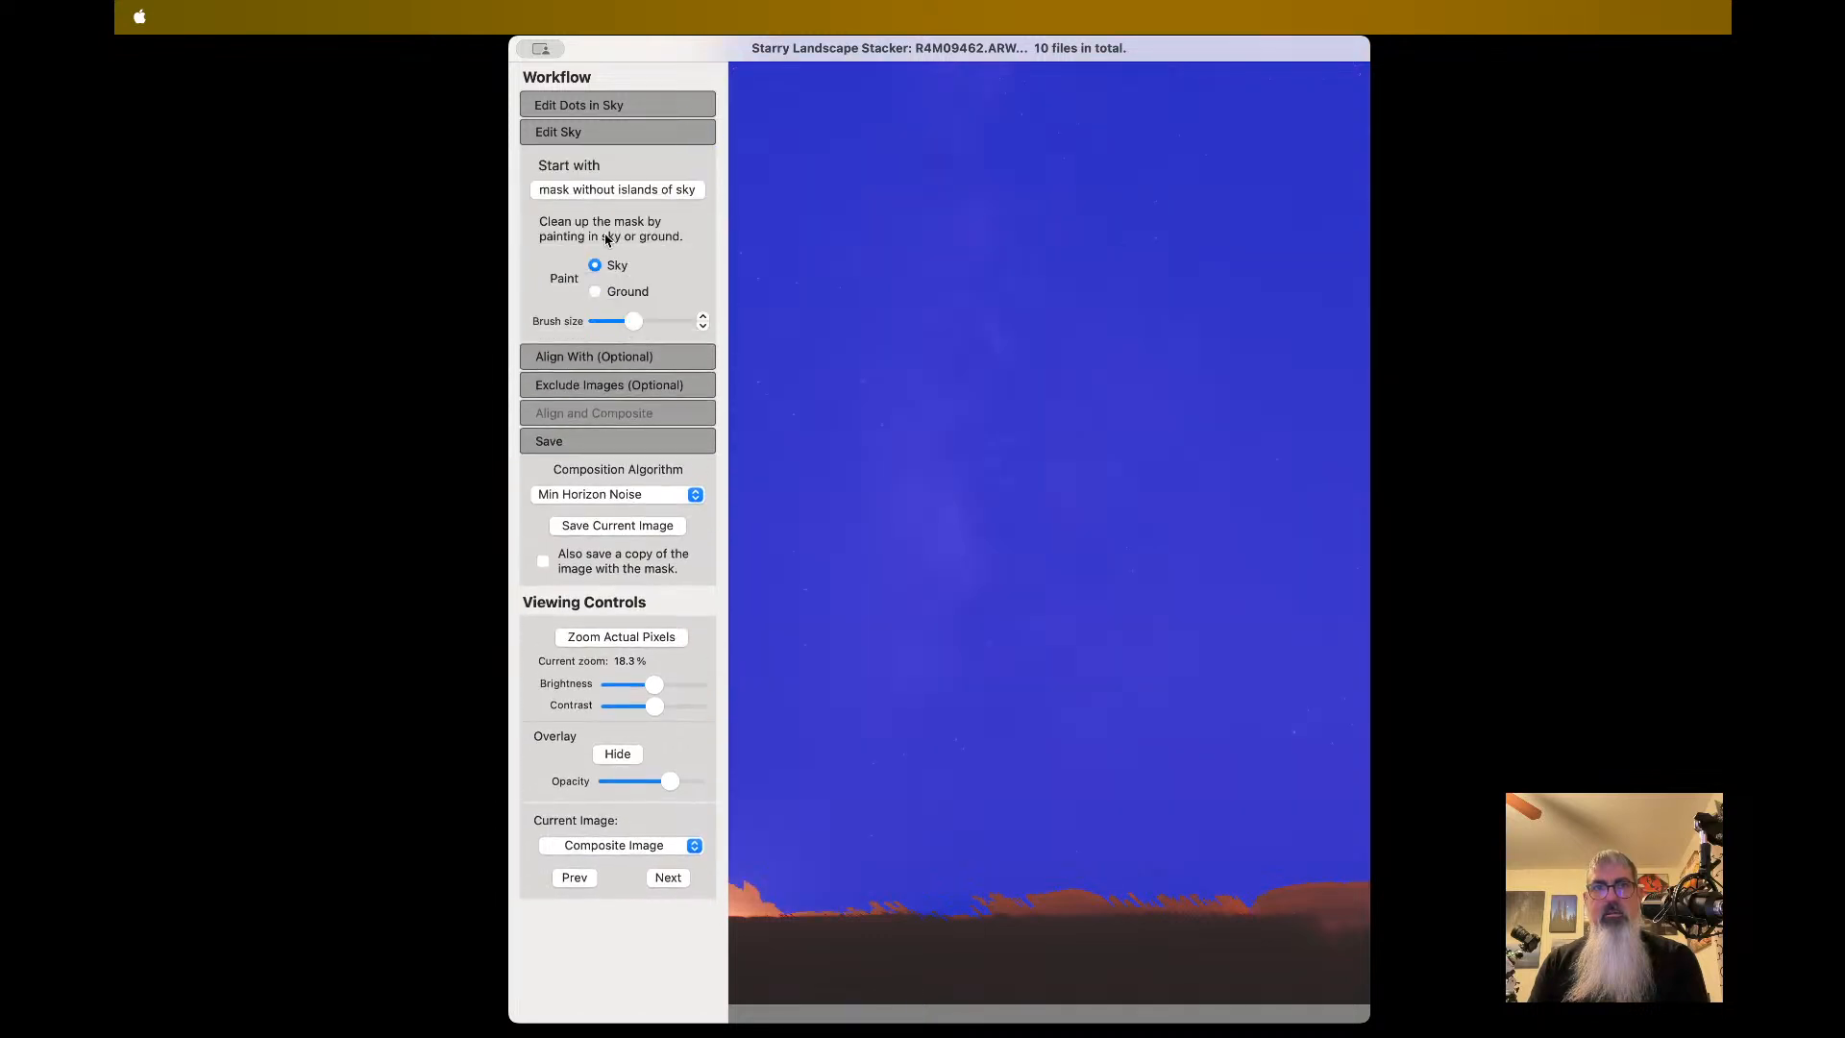
pyautogui.hscroll(-5, 902, 663)
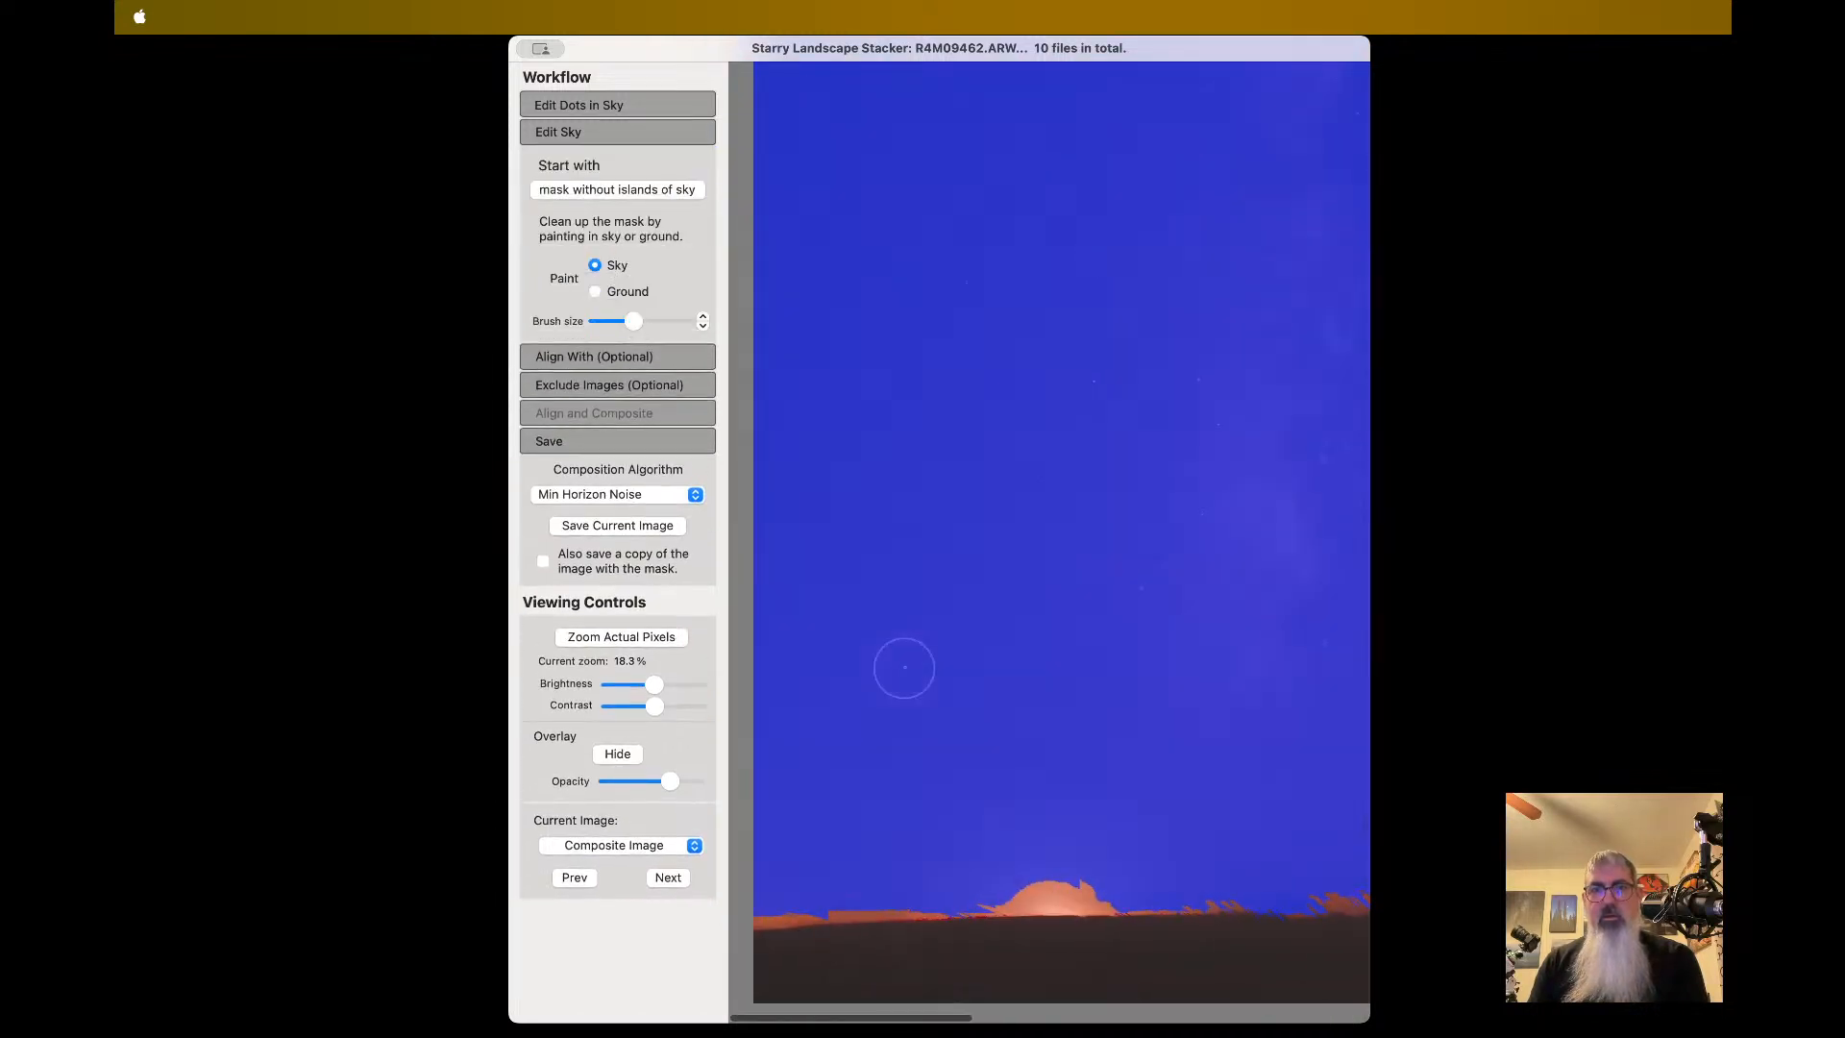
pyautogui.moveTo(767, 891)
pyautogui.mouseDown()
pyautogui.moveTo(874, 900)
pyautogui.moveTo(762, 911)
pyautogui.moveTo(1308, 906)
pyautogui.mouseUp()
pyautogui.hscroll(3, 1213, 899)
pyautogui.hscroll(1, 1257, 904)
pyautogui.hscroll(7, 1299, 899)
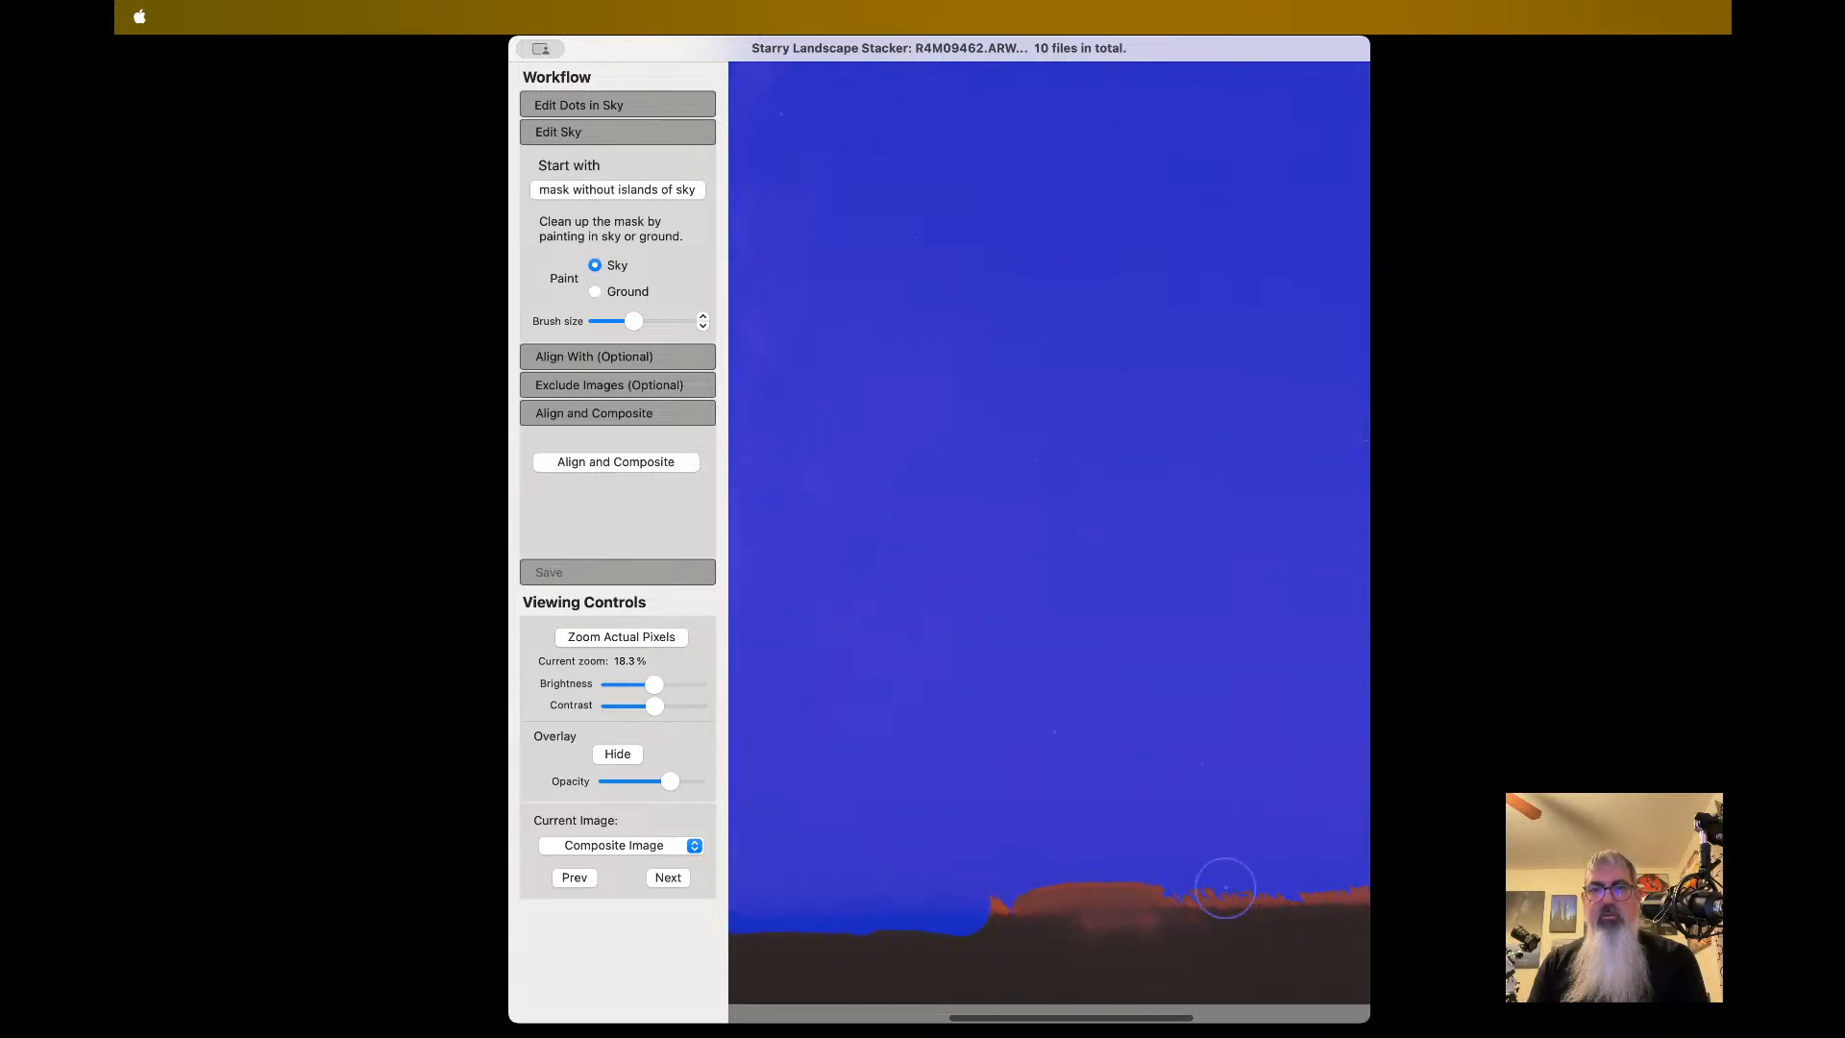
# - Paint sky over the remaining unmasked patches along the middle and right parts of the horizon, down to the dark ground
pyautogui.moveTo(996, 904)
pyautogui.mouseDown()
pyautogui.moveTo(1205, 906)
pyautogui.moveTo(975, 909)
pyautogui.moveTo(1304, 898)
pyautogui.mouseUp()
pyautogui.hscroll(4, 1112, 893)
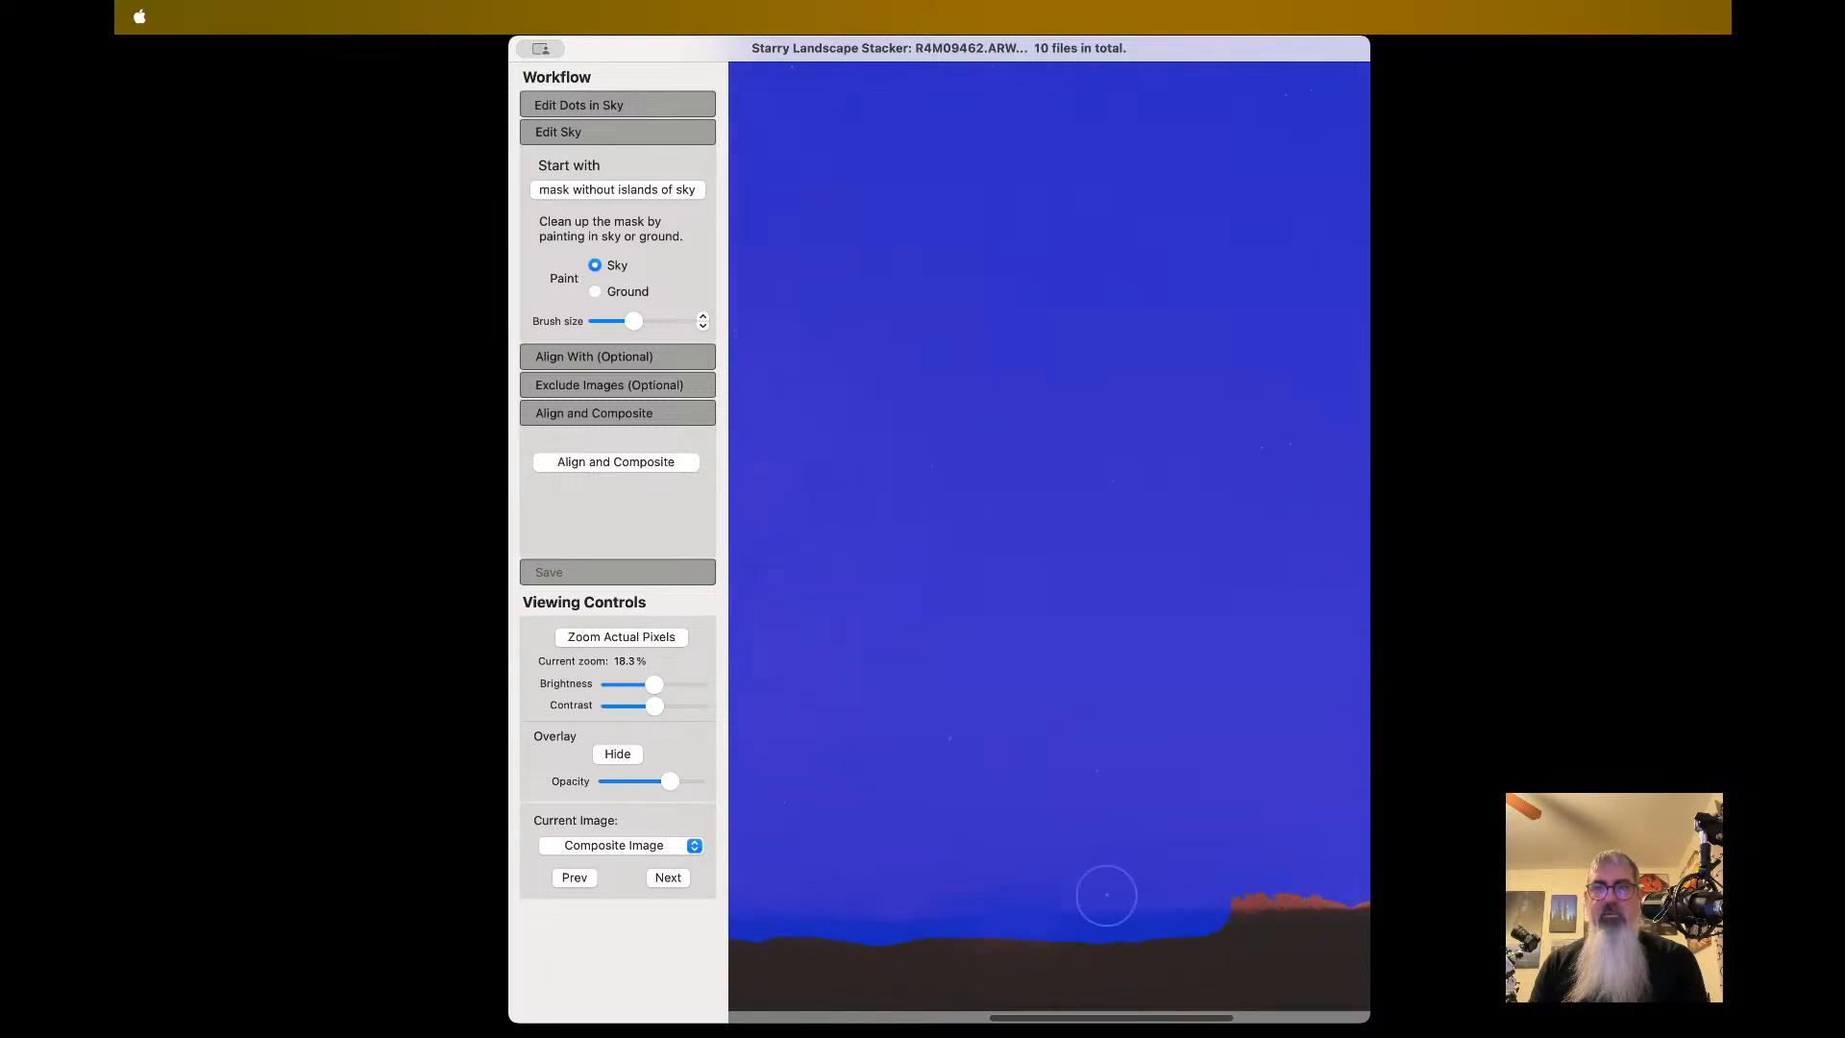
pyautogui.hscroll(2, 885, 870)
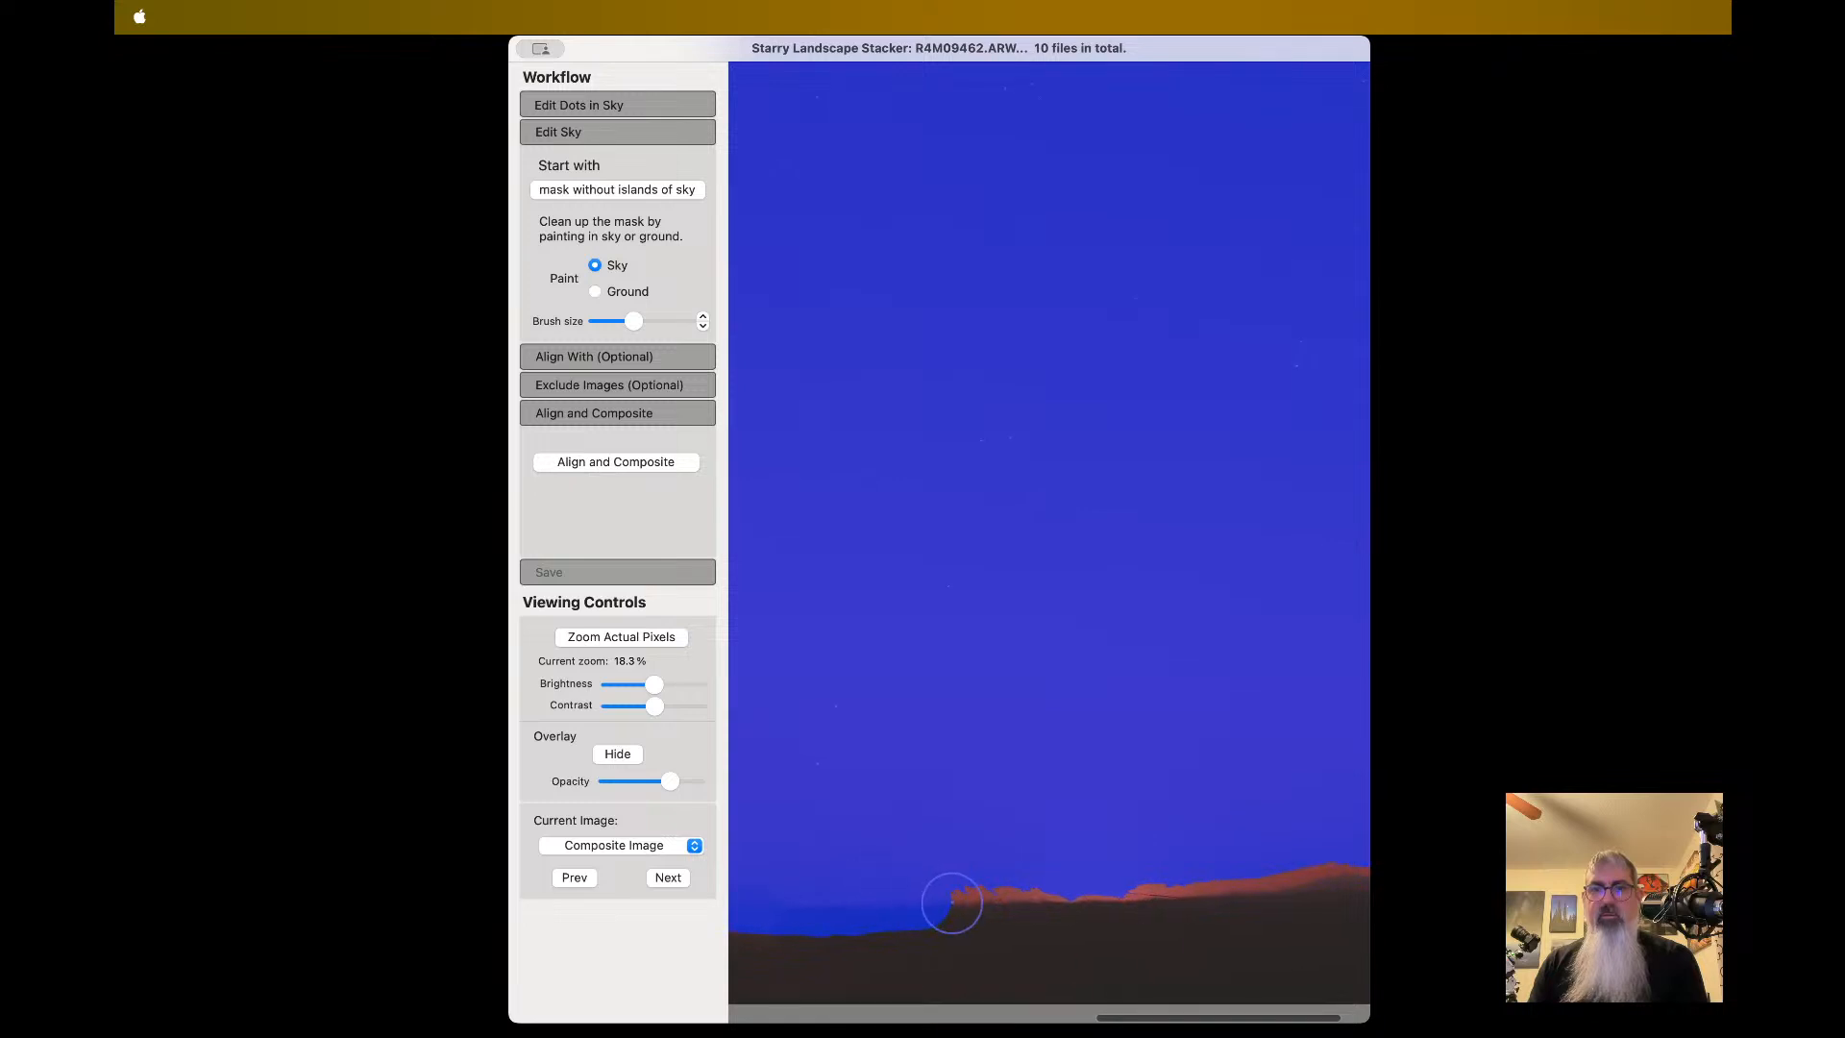
pyautogui.moveTo(1034, 896); pyautogui.dragTo(1358, 869)
pyautogui.hscroll(2, 1335, 878)
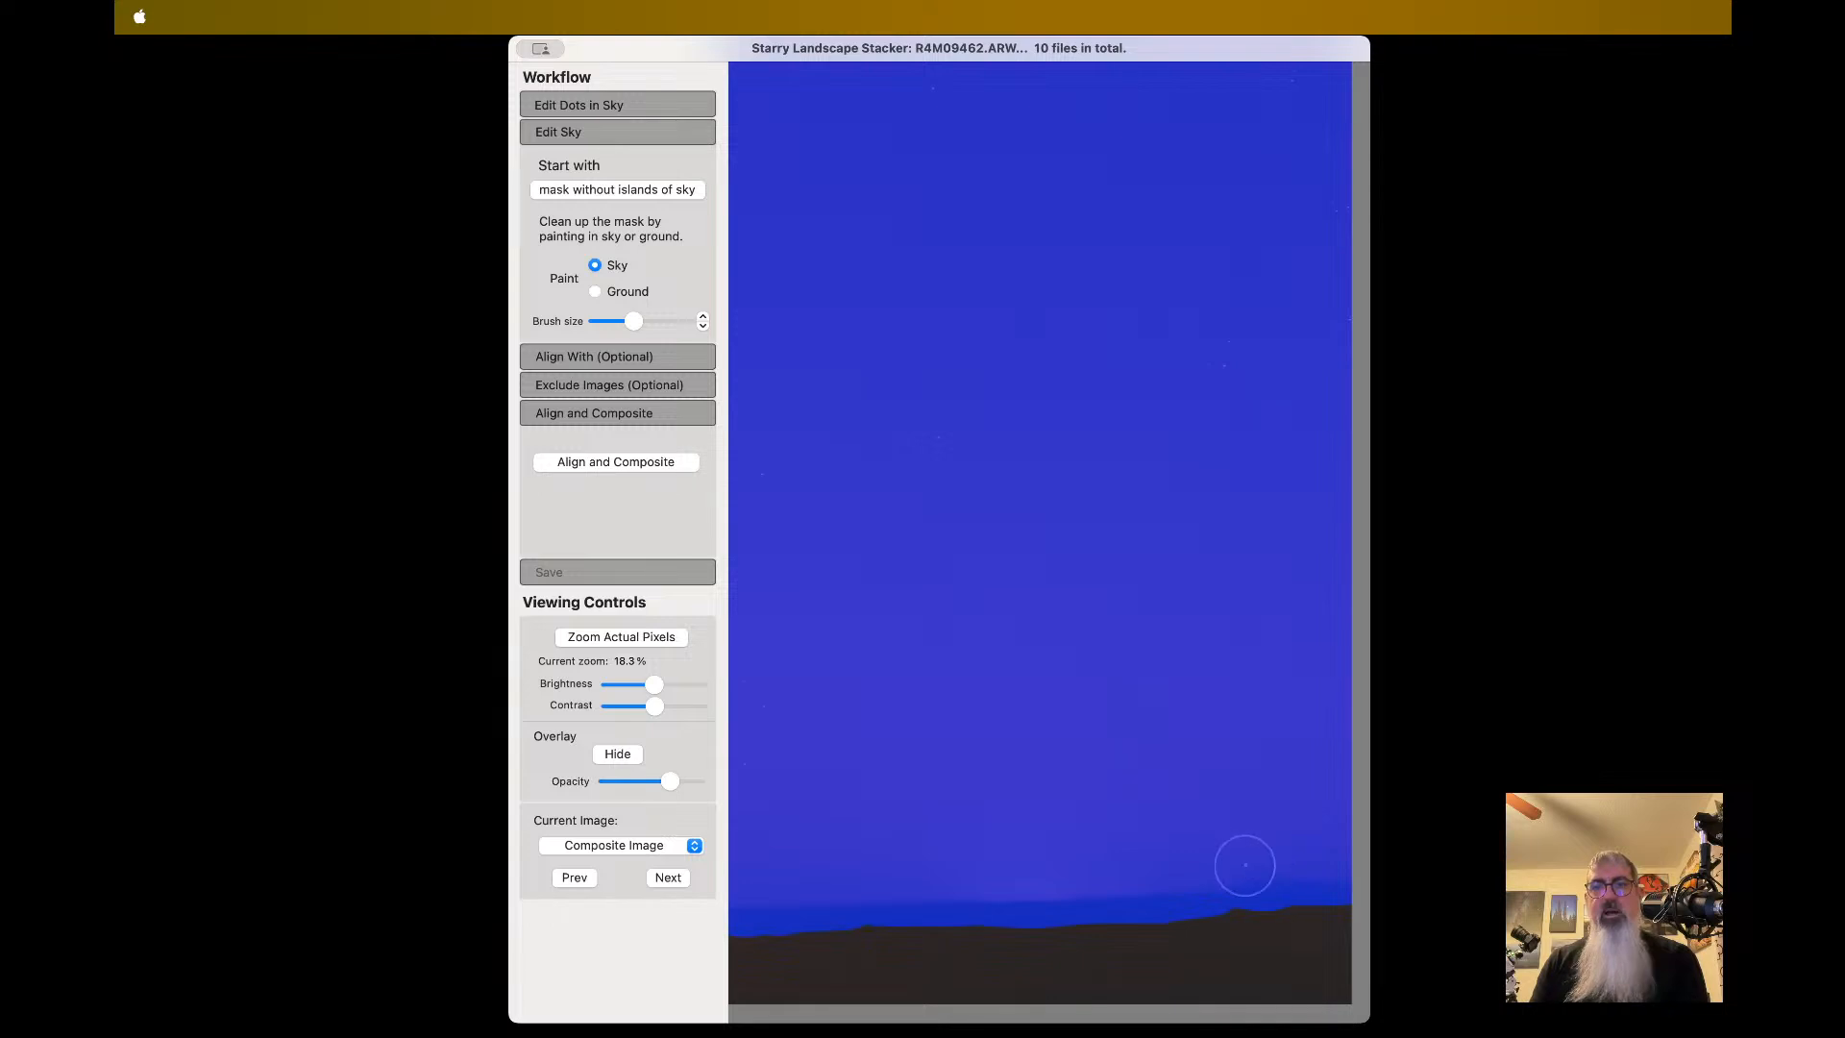
# - Check the repainted mask along the horizon and align and composite the ten images again
pyautogui.hscroll(-2, 912, 829)
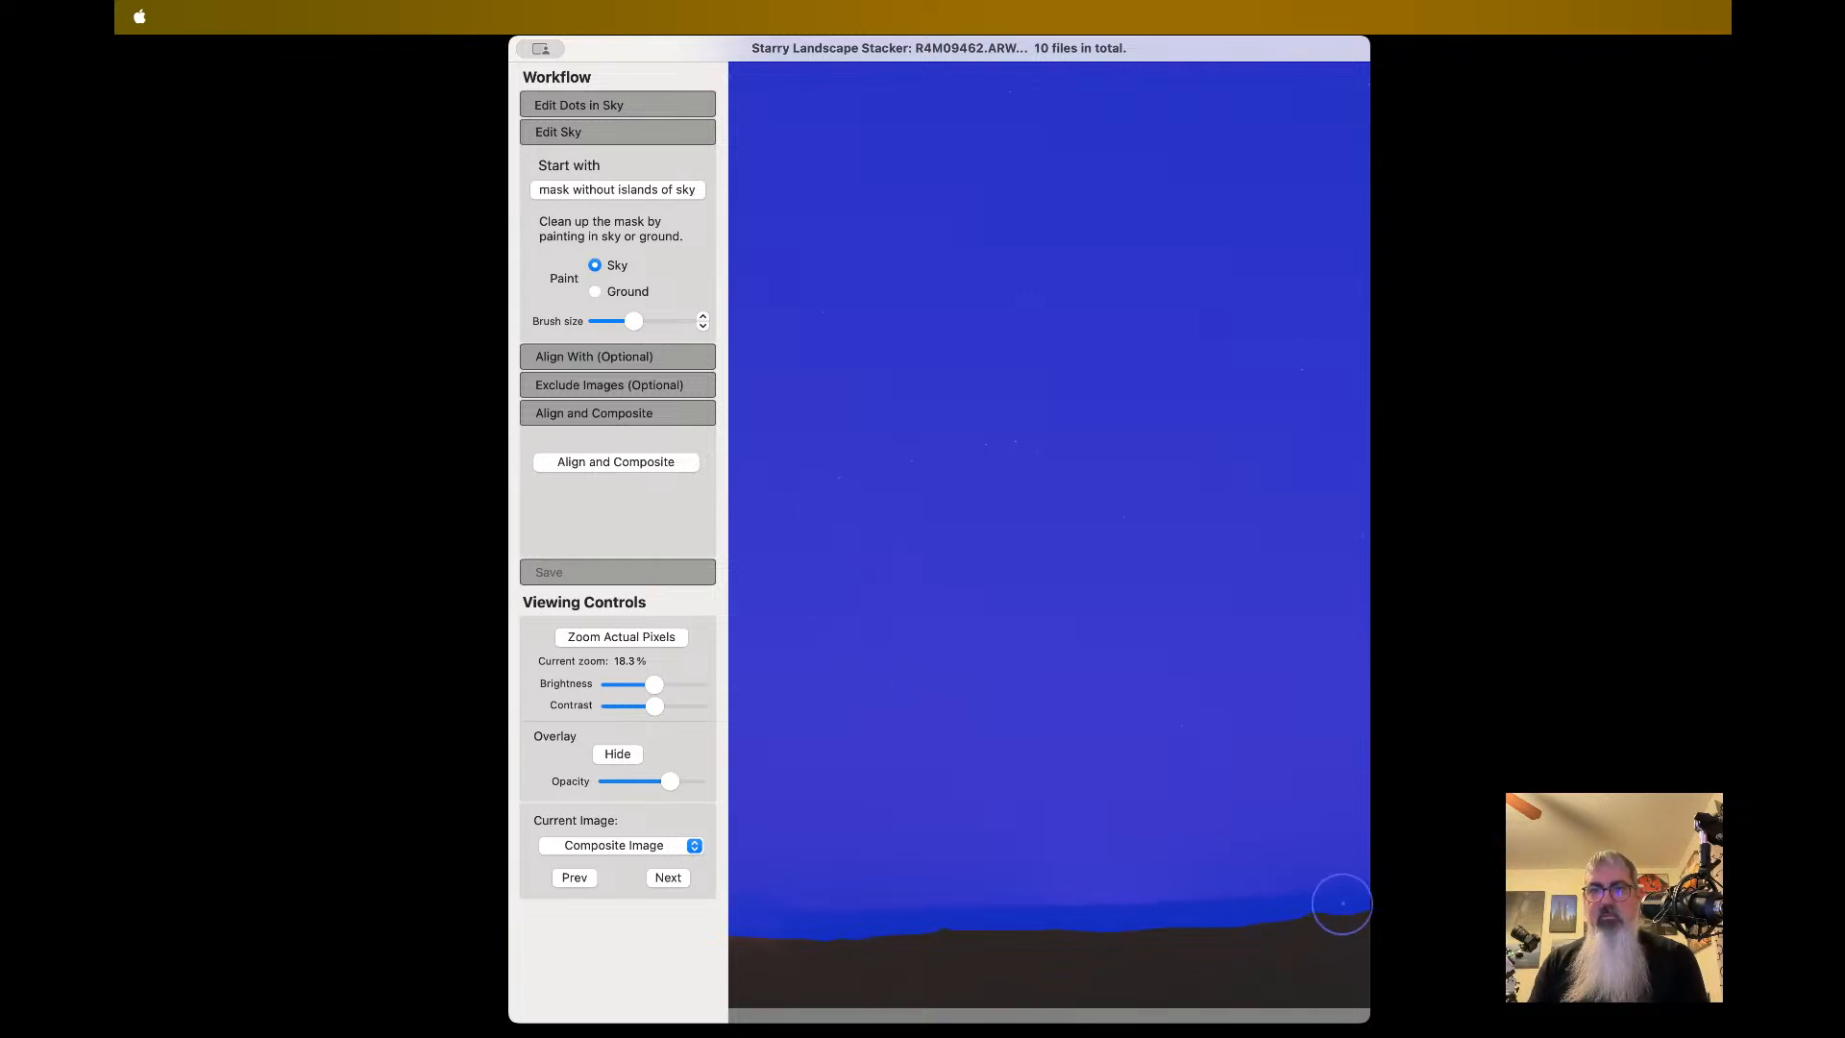
pyautogui.hscroll(-5, 1219, 894)
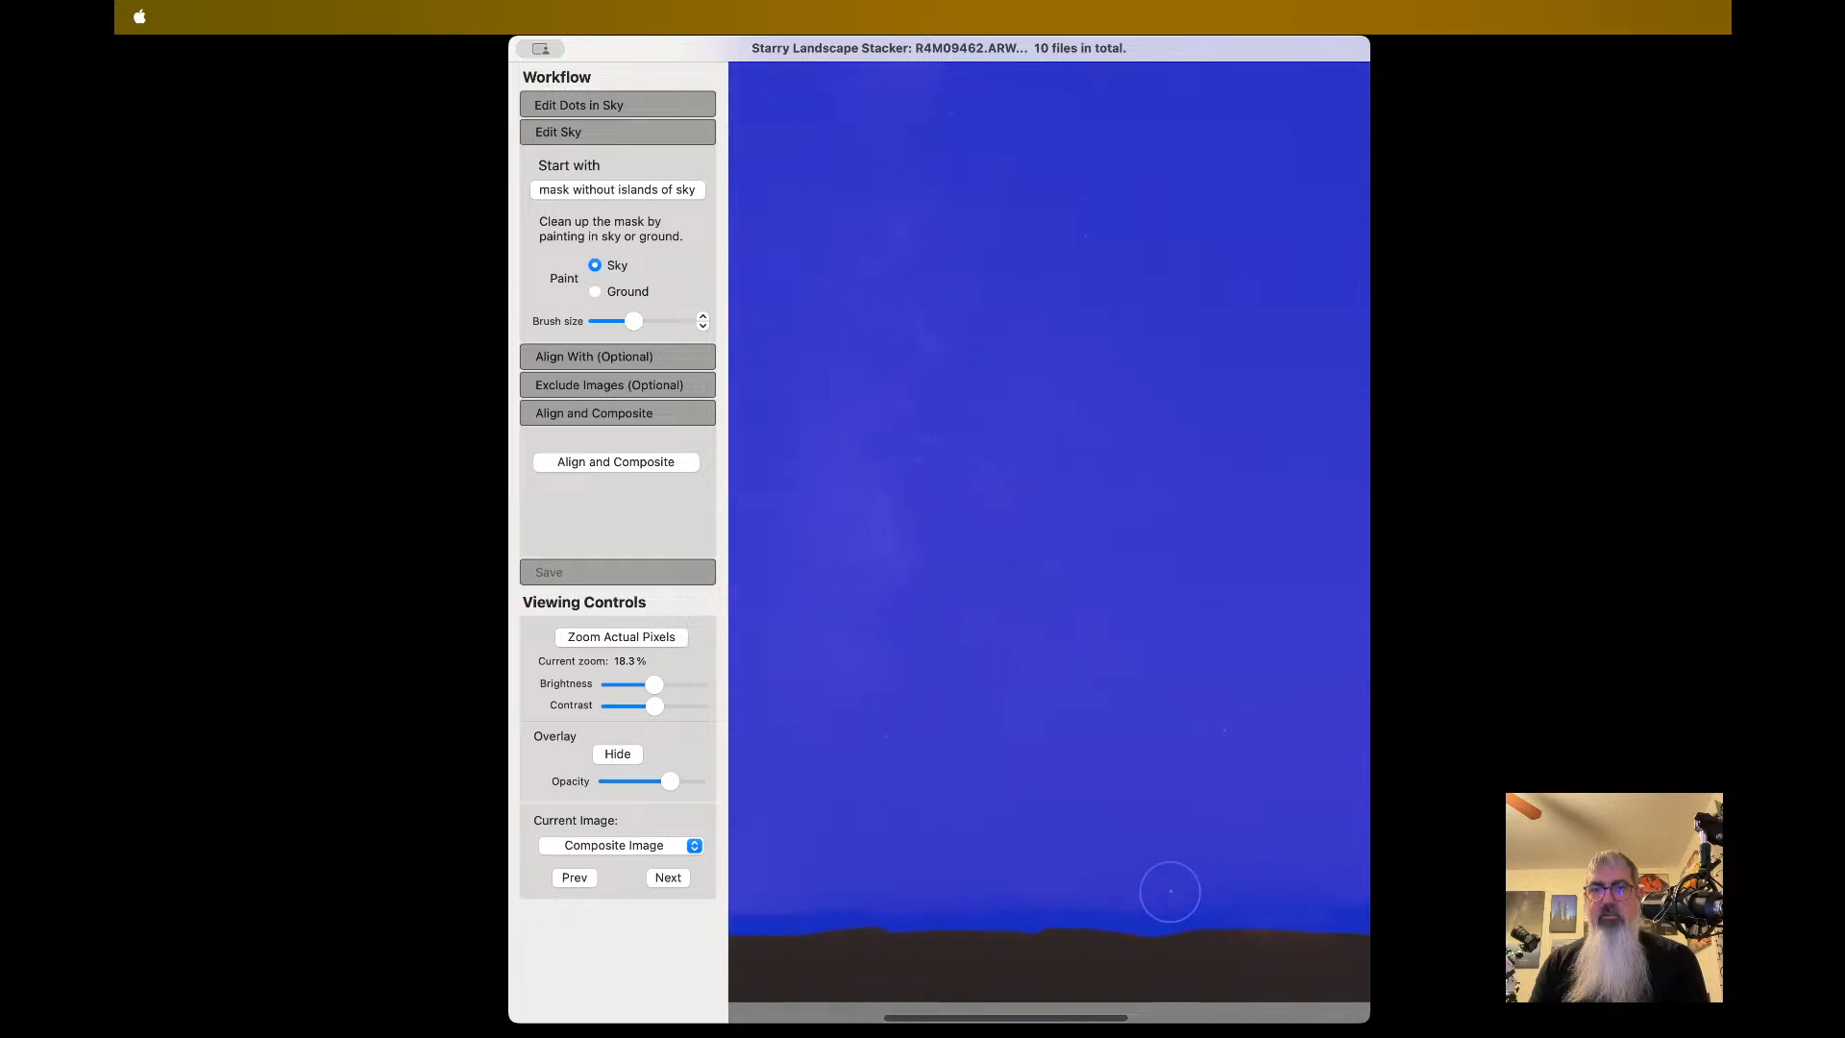
pyautogui.hscroll(-3, 1124, 888)
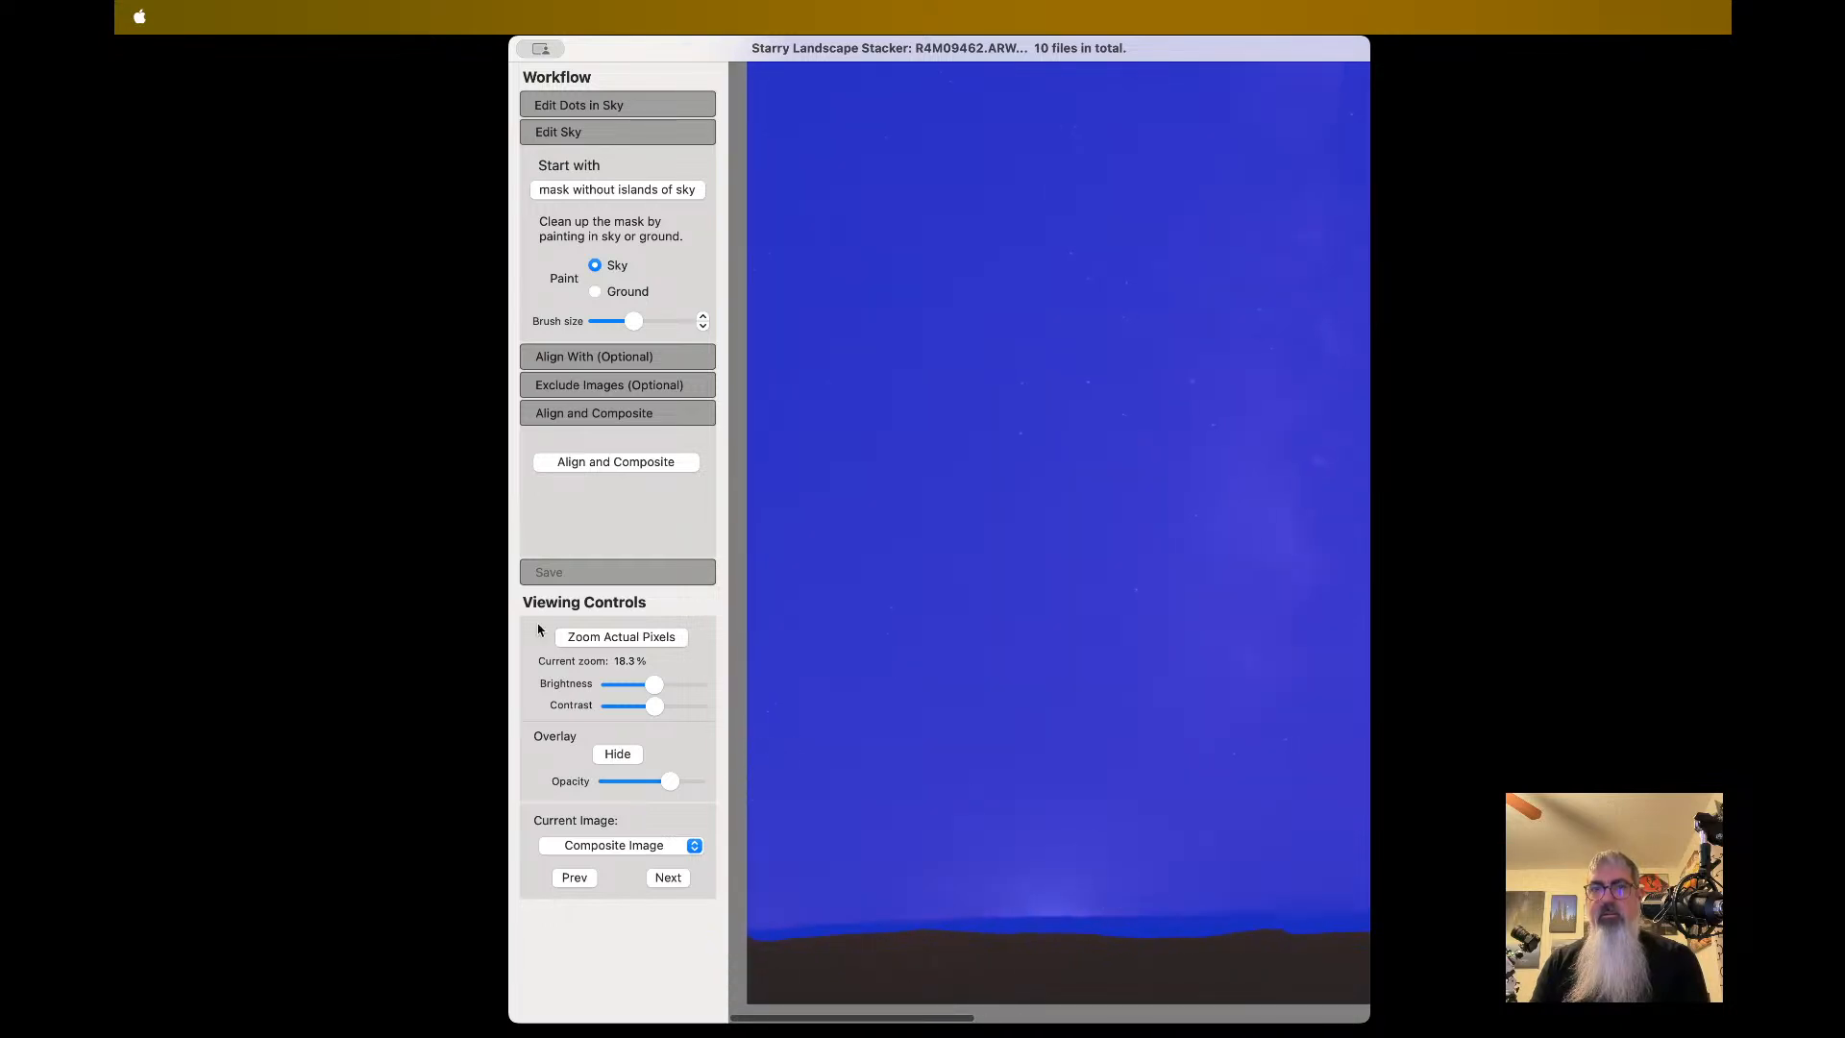
pyautogui.click(646, 463)
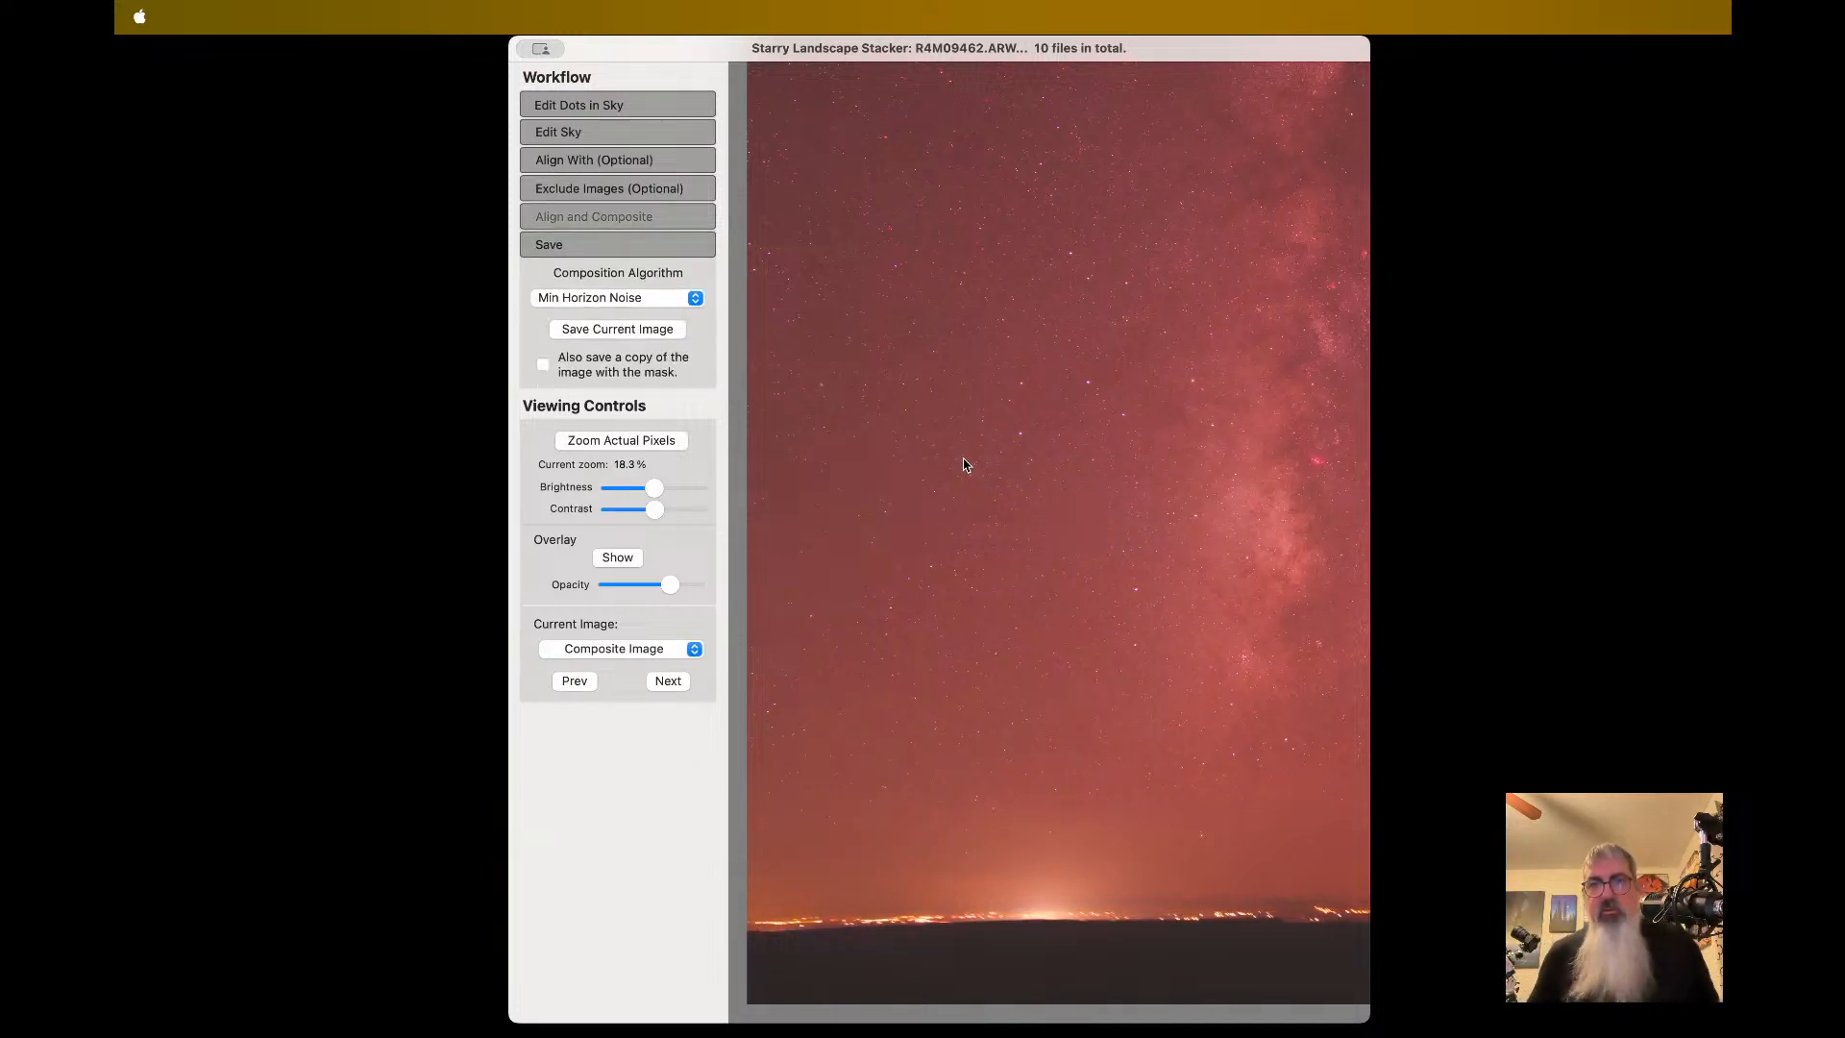
# - Examine the new composite's horizon up close, inspecting the city lights, the dark hills and the stars just above them
pyautogui.hscroll(10, 908, 699)
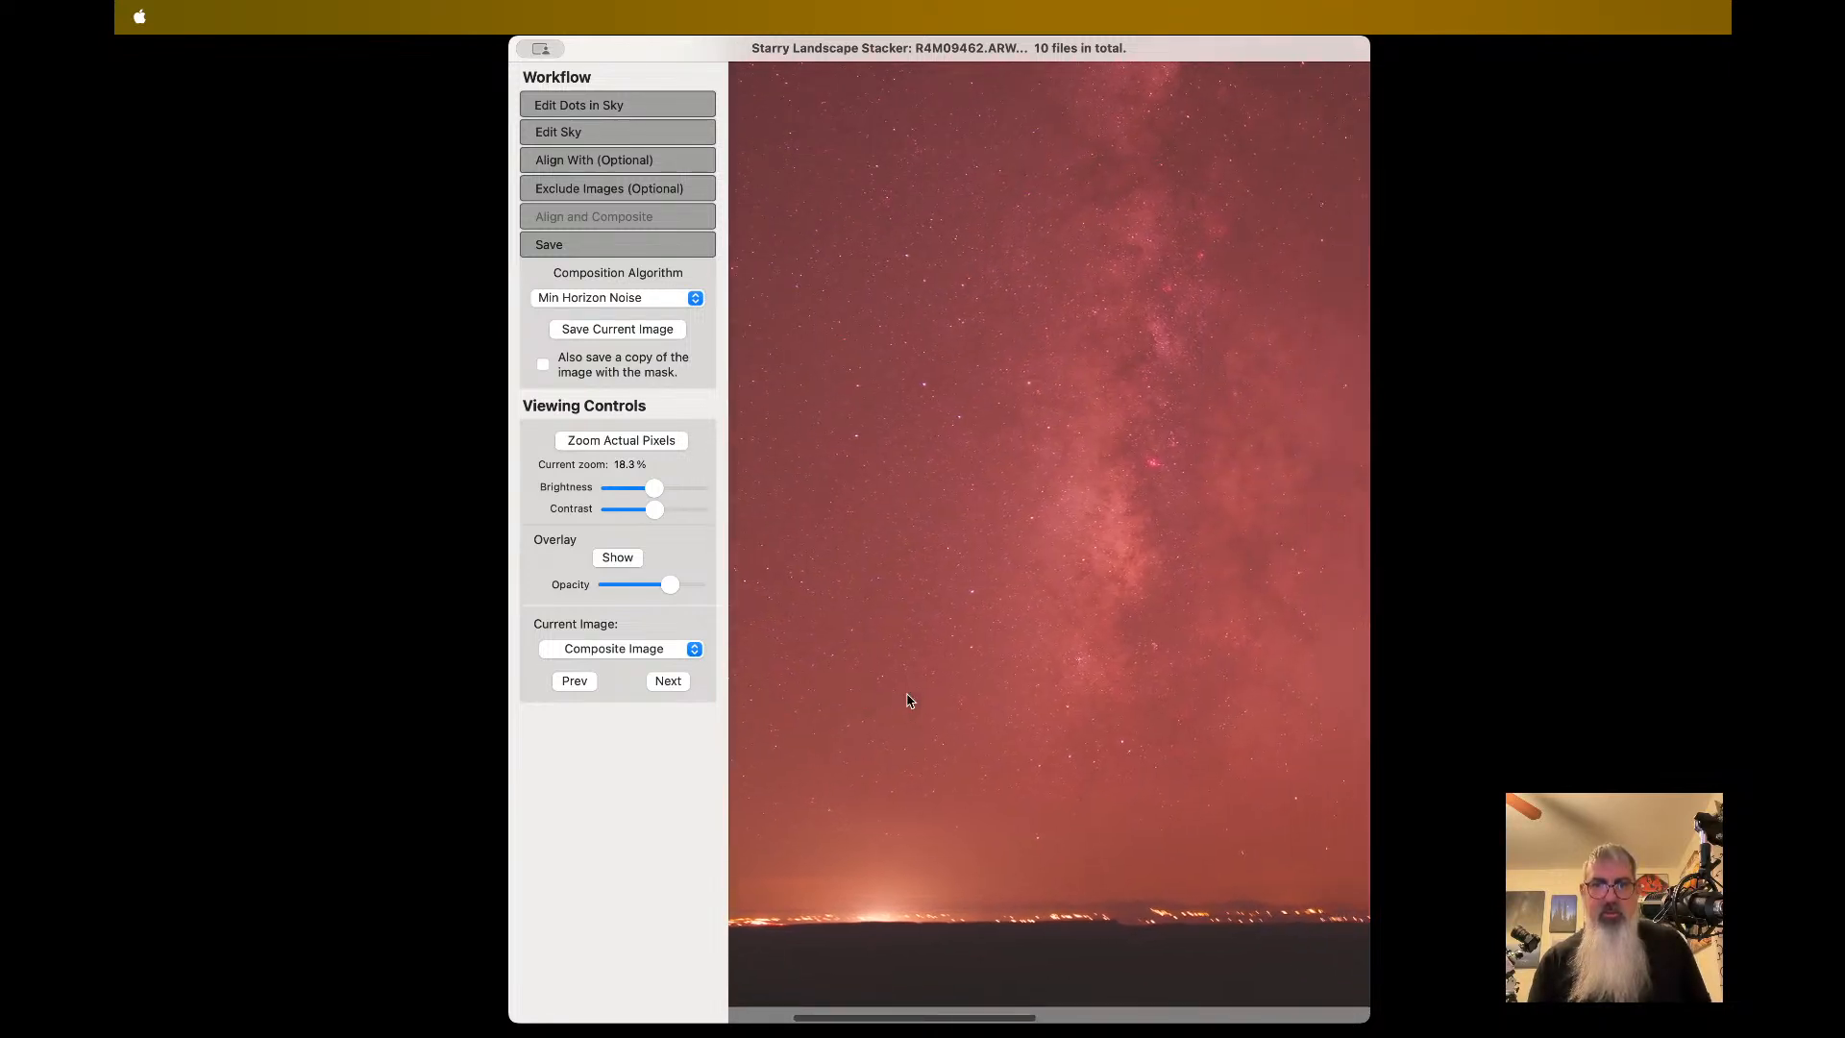
pyautogui.hscroll(8, 1157, 959)
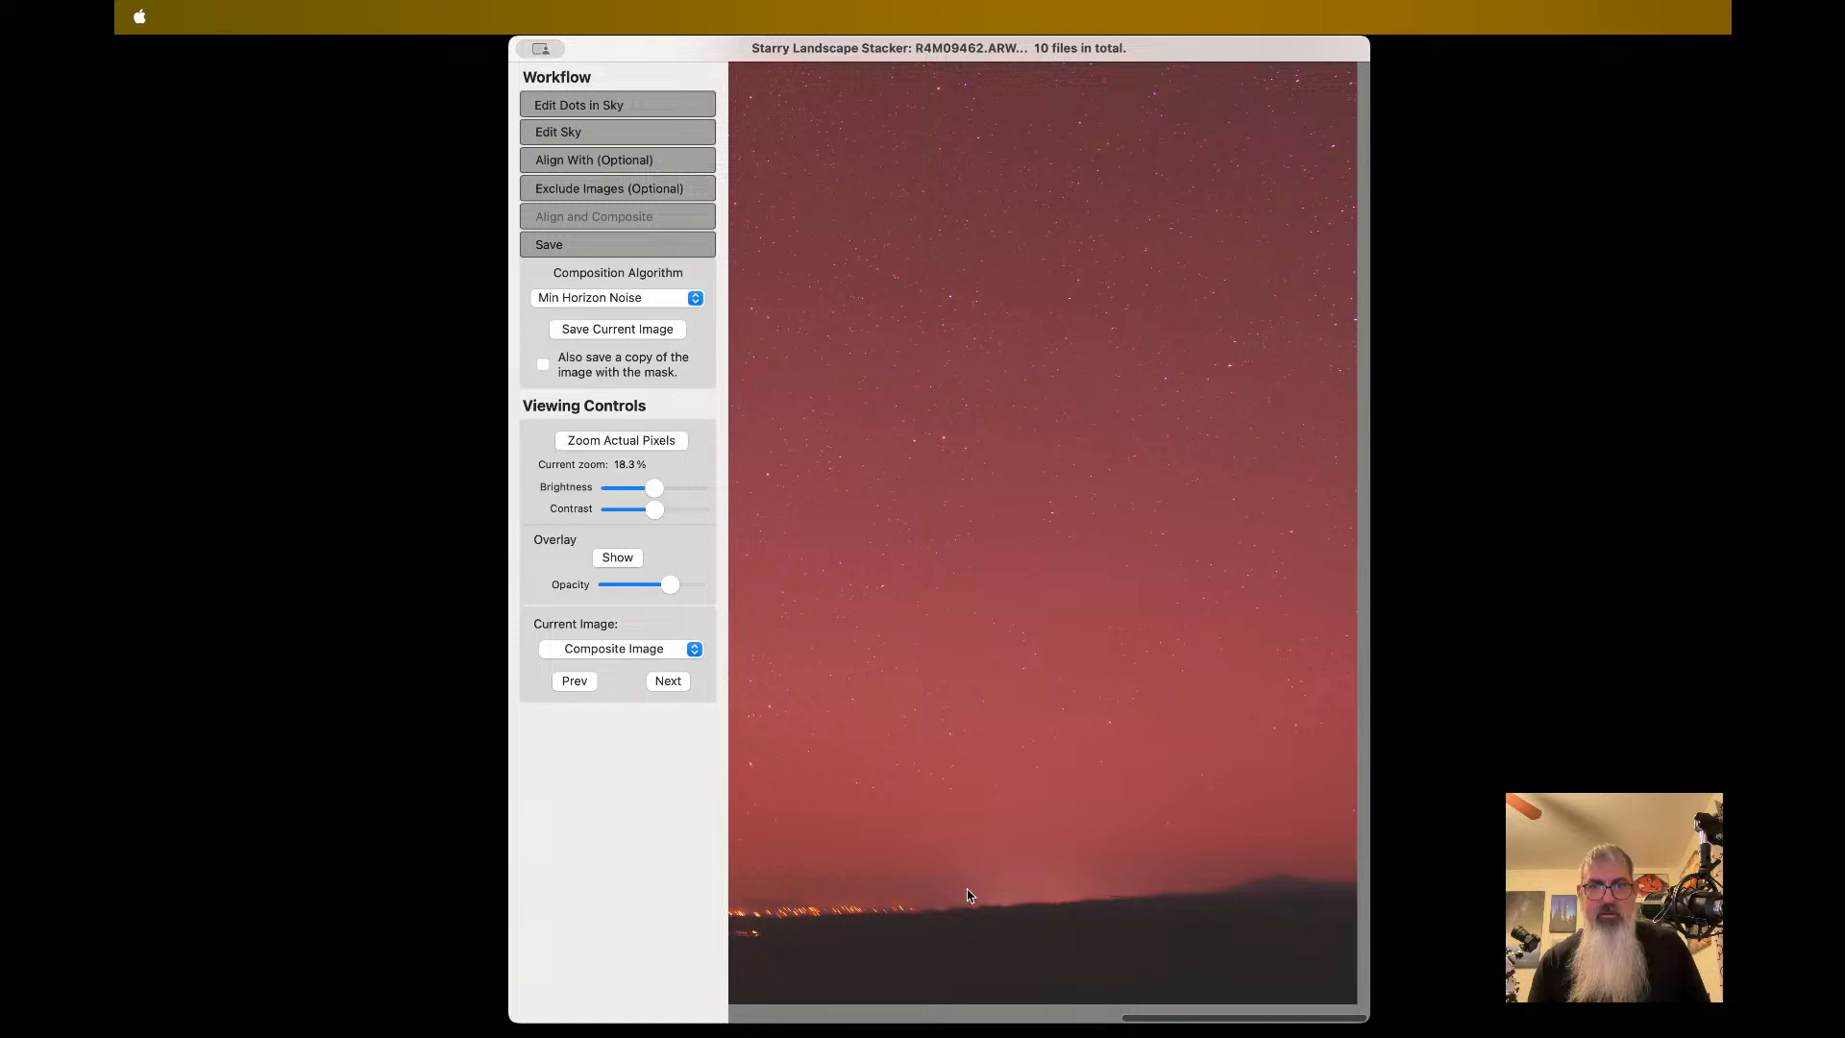
pyautogui.scroll(6, 951, 893)
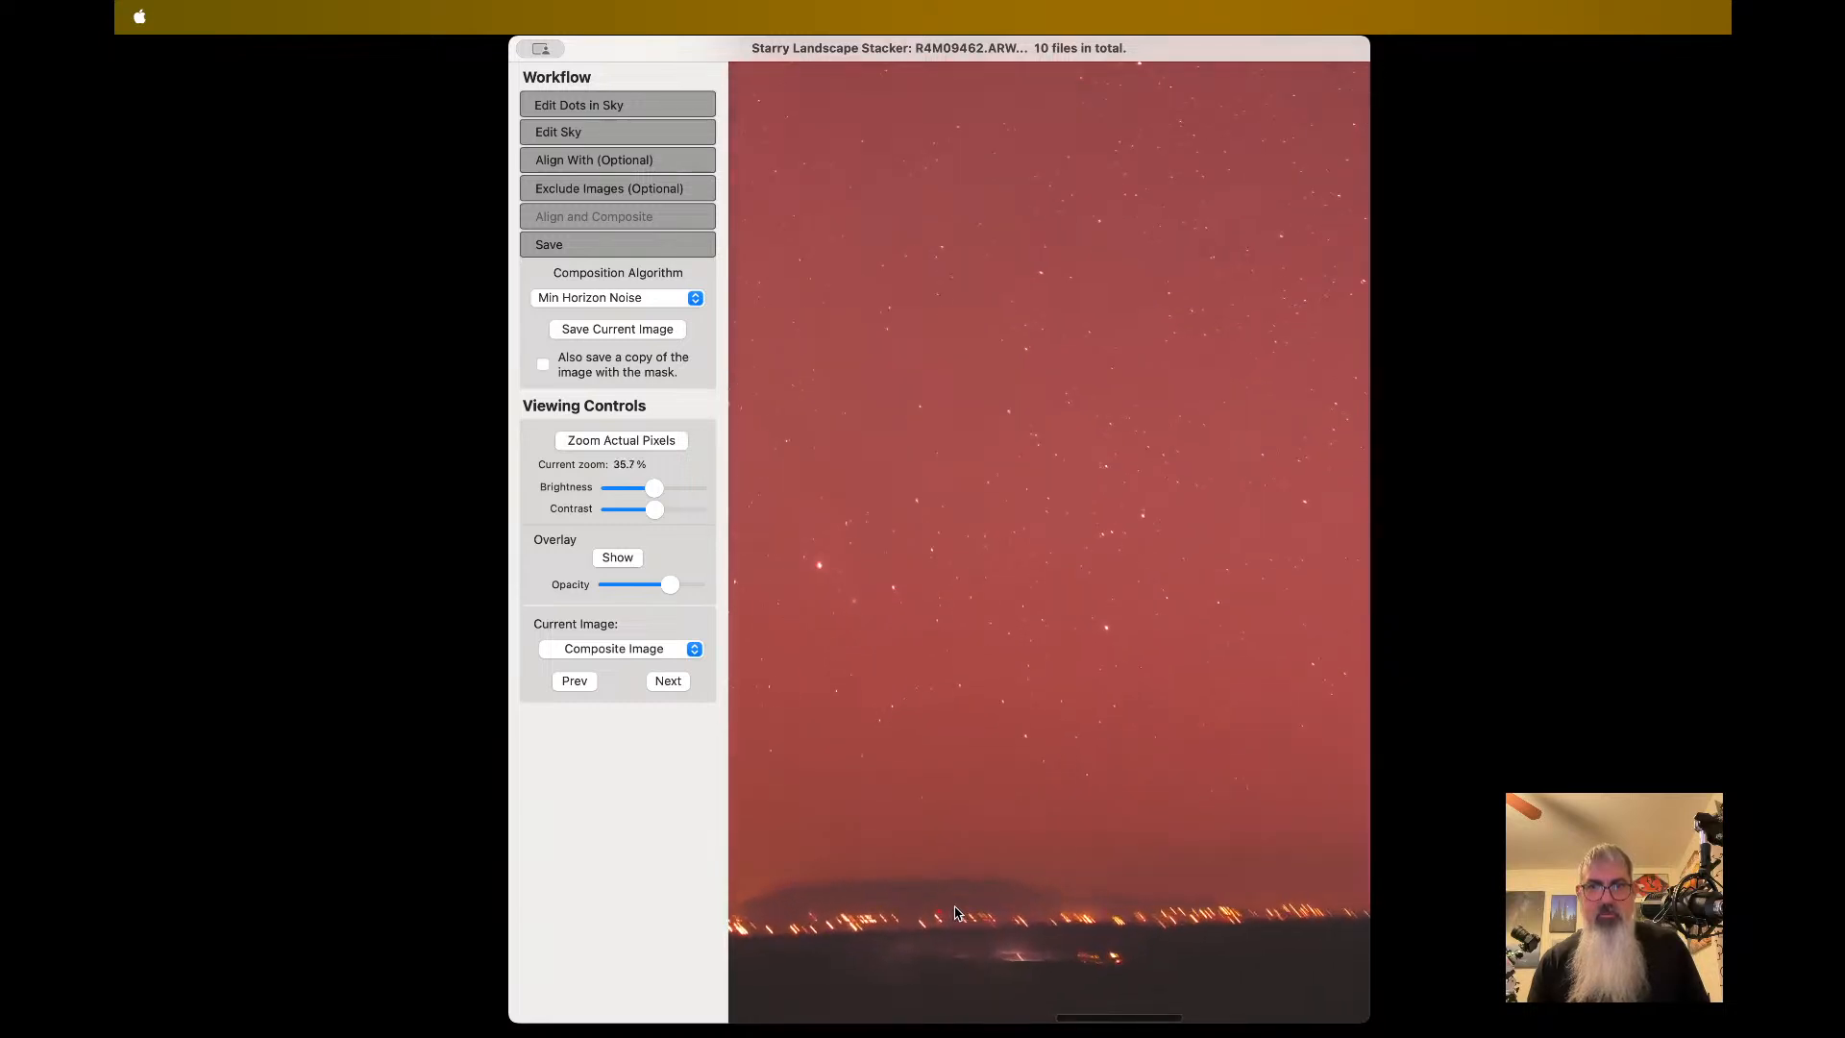
pyautogui.scroll(4, 956, 913)
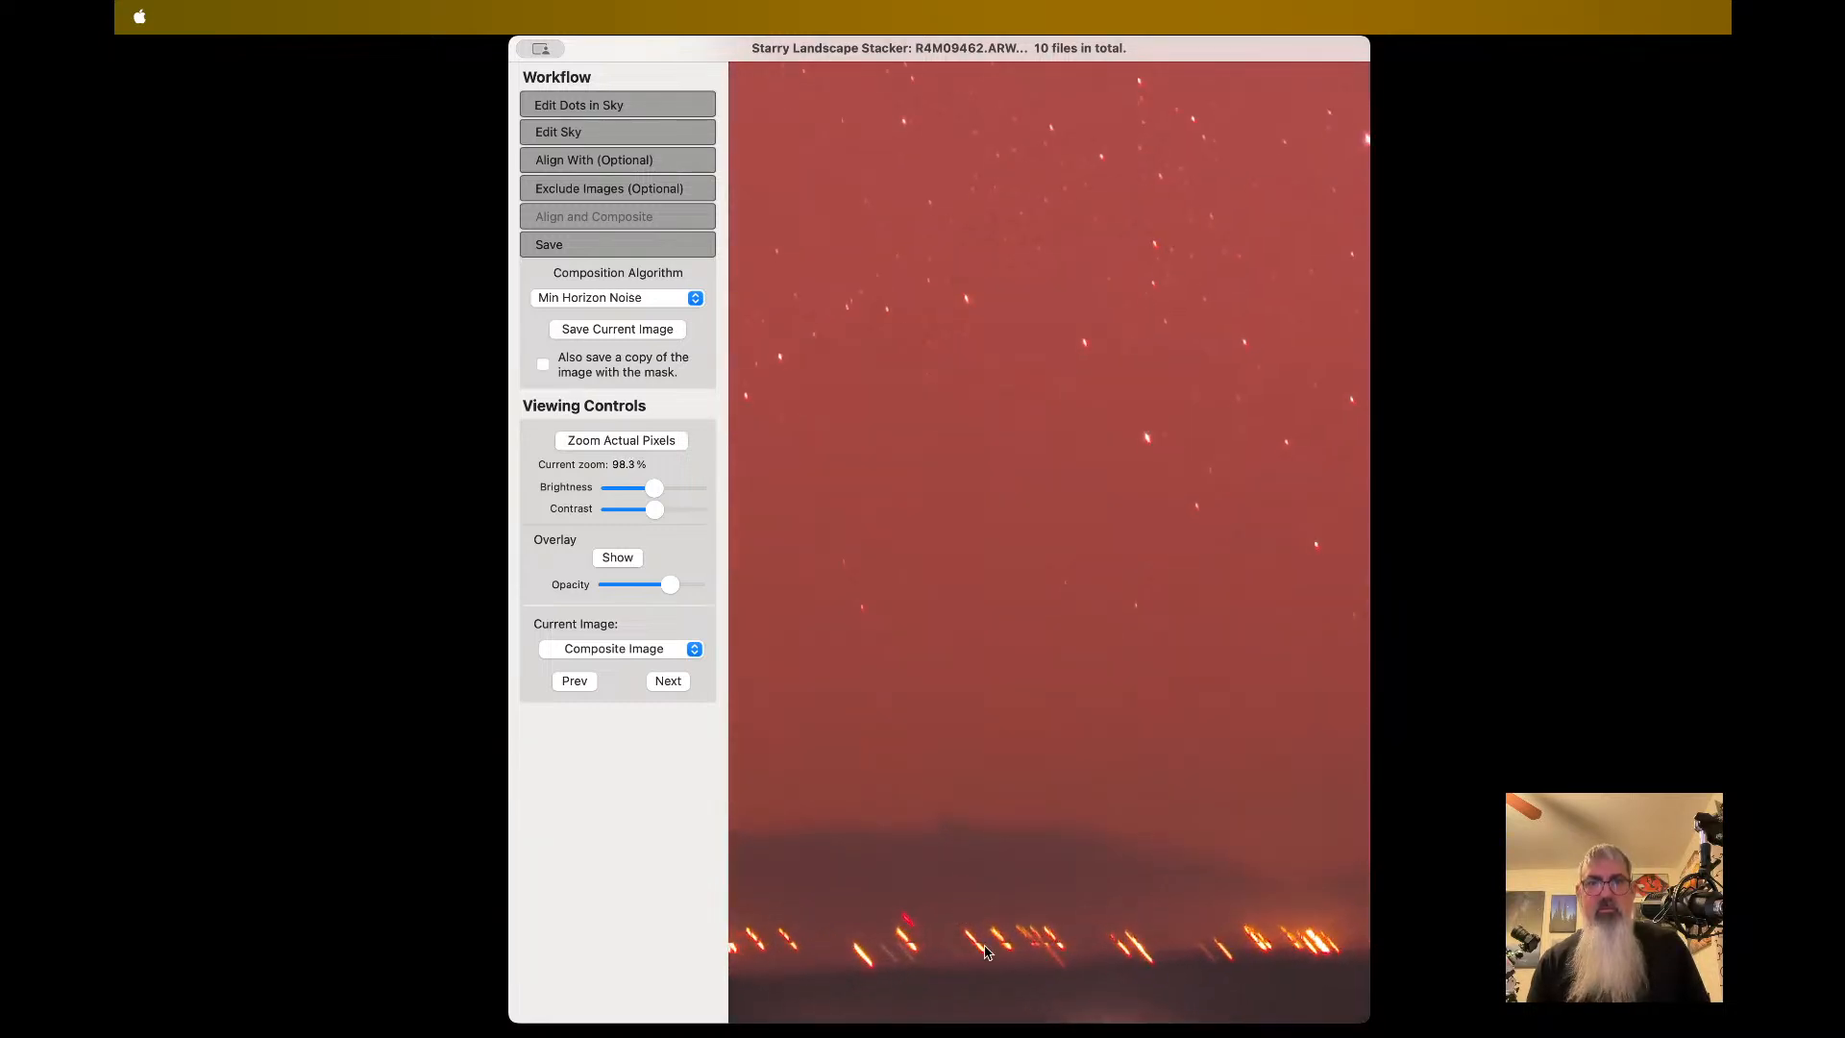
pyautogui.scroll(-3, 987, 949)
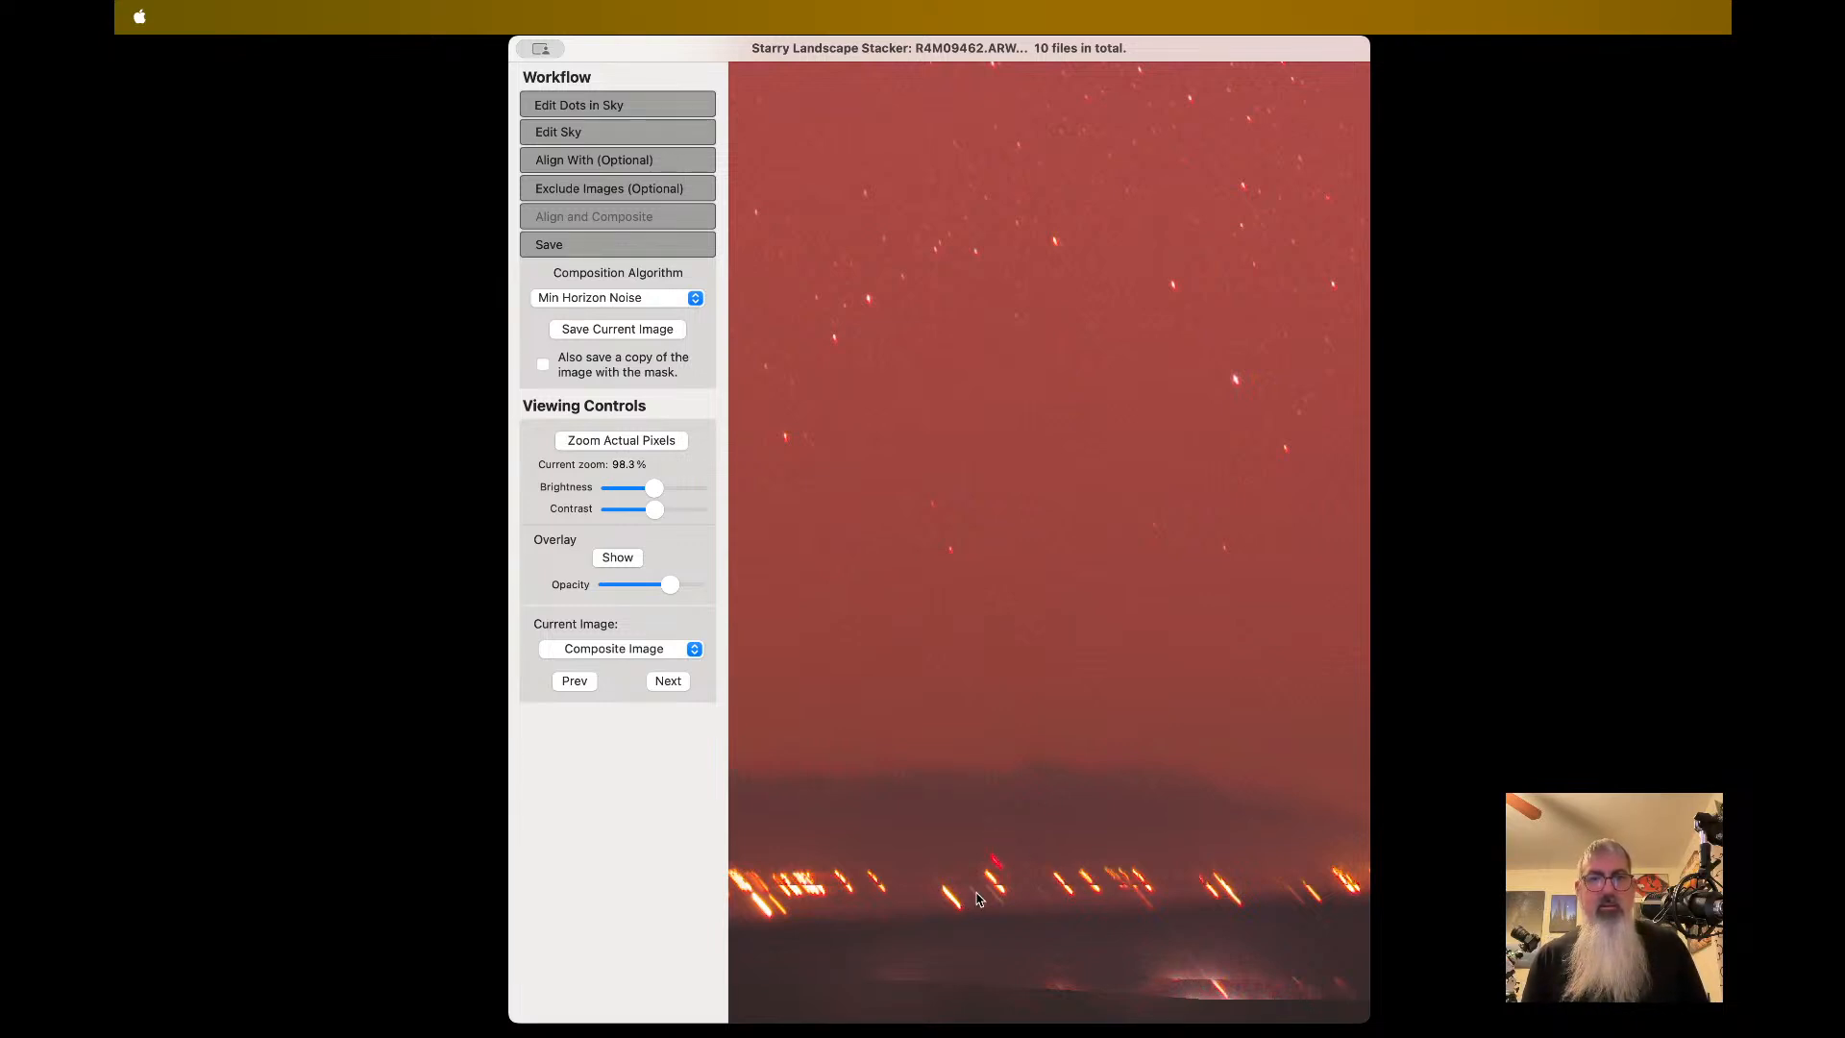
pyautogui.scroll(-3, 905, 885)
pyautogui.scroll(1, 879, 896)
pyautogui.hscroll(-3, 879, 896)
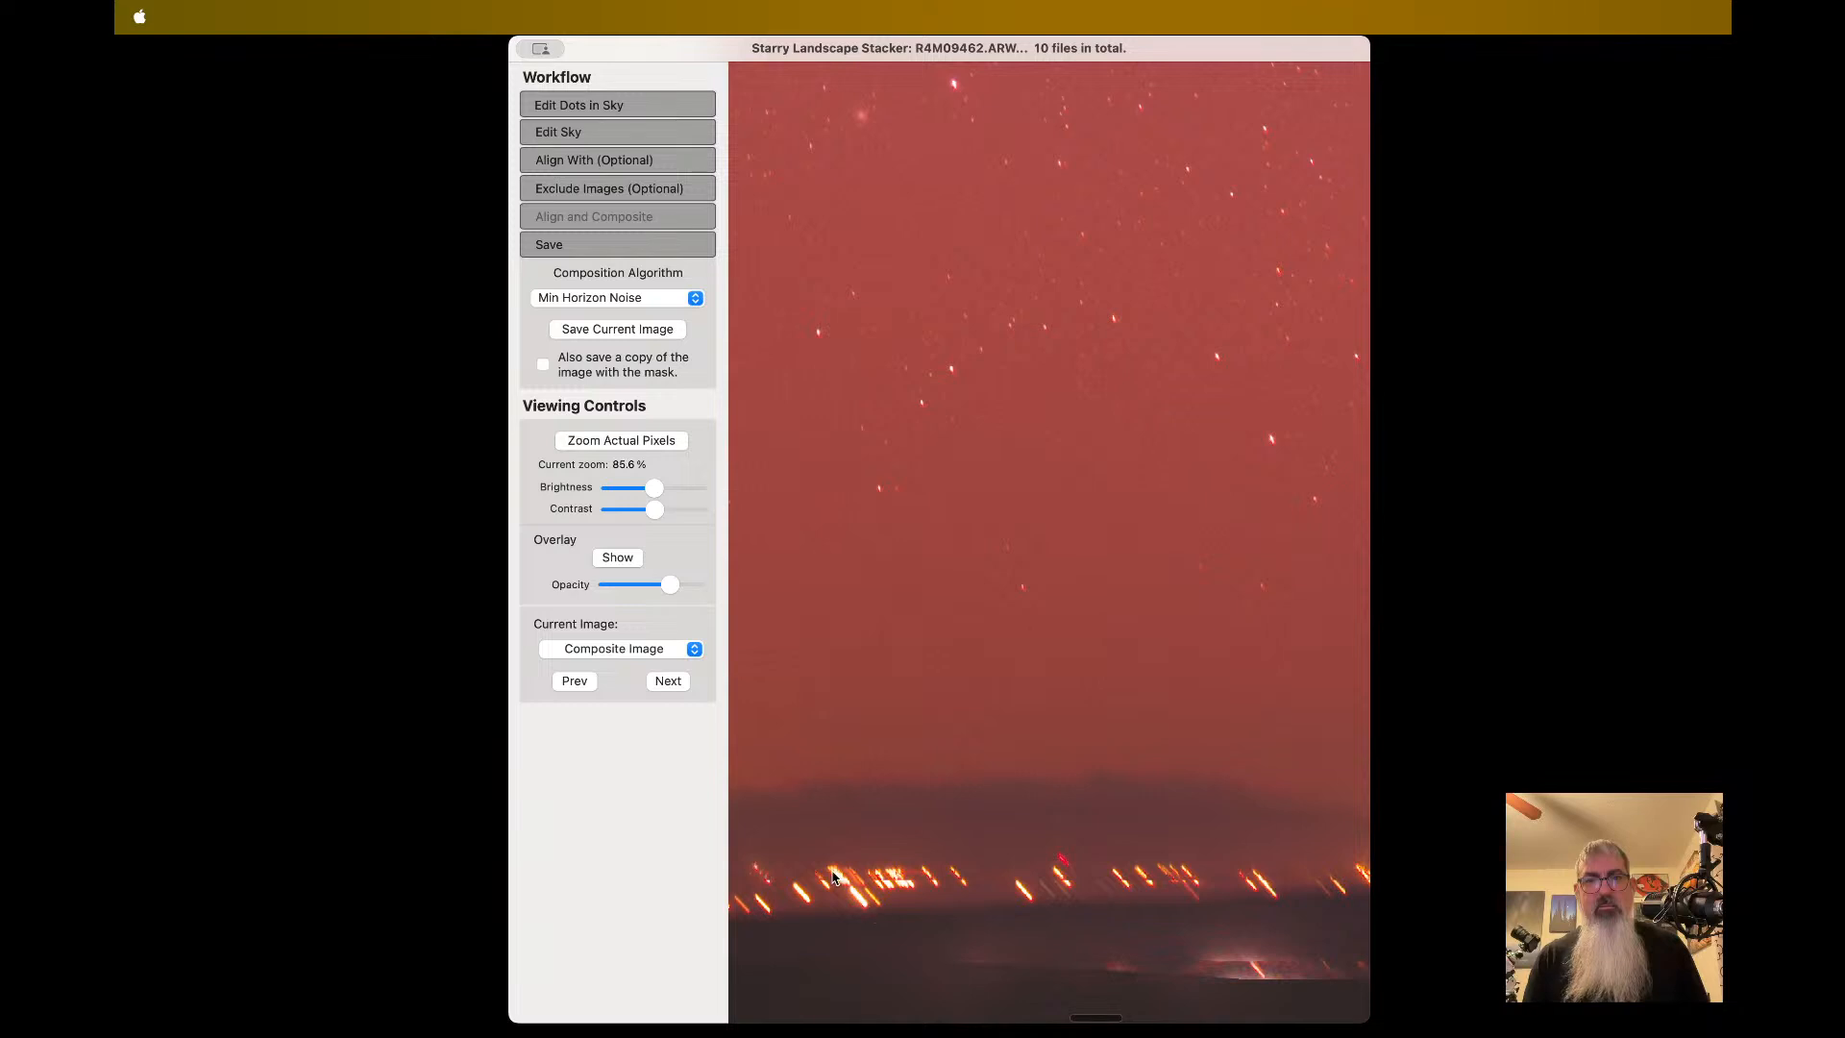
pyautogui.hscroll(-5, 875, 893)
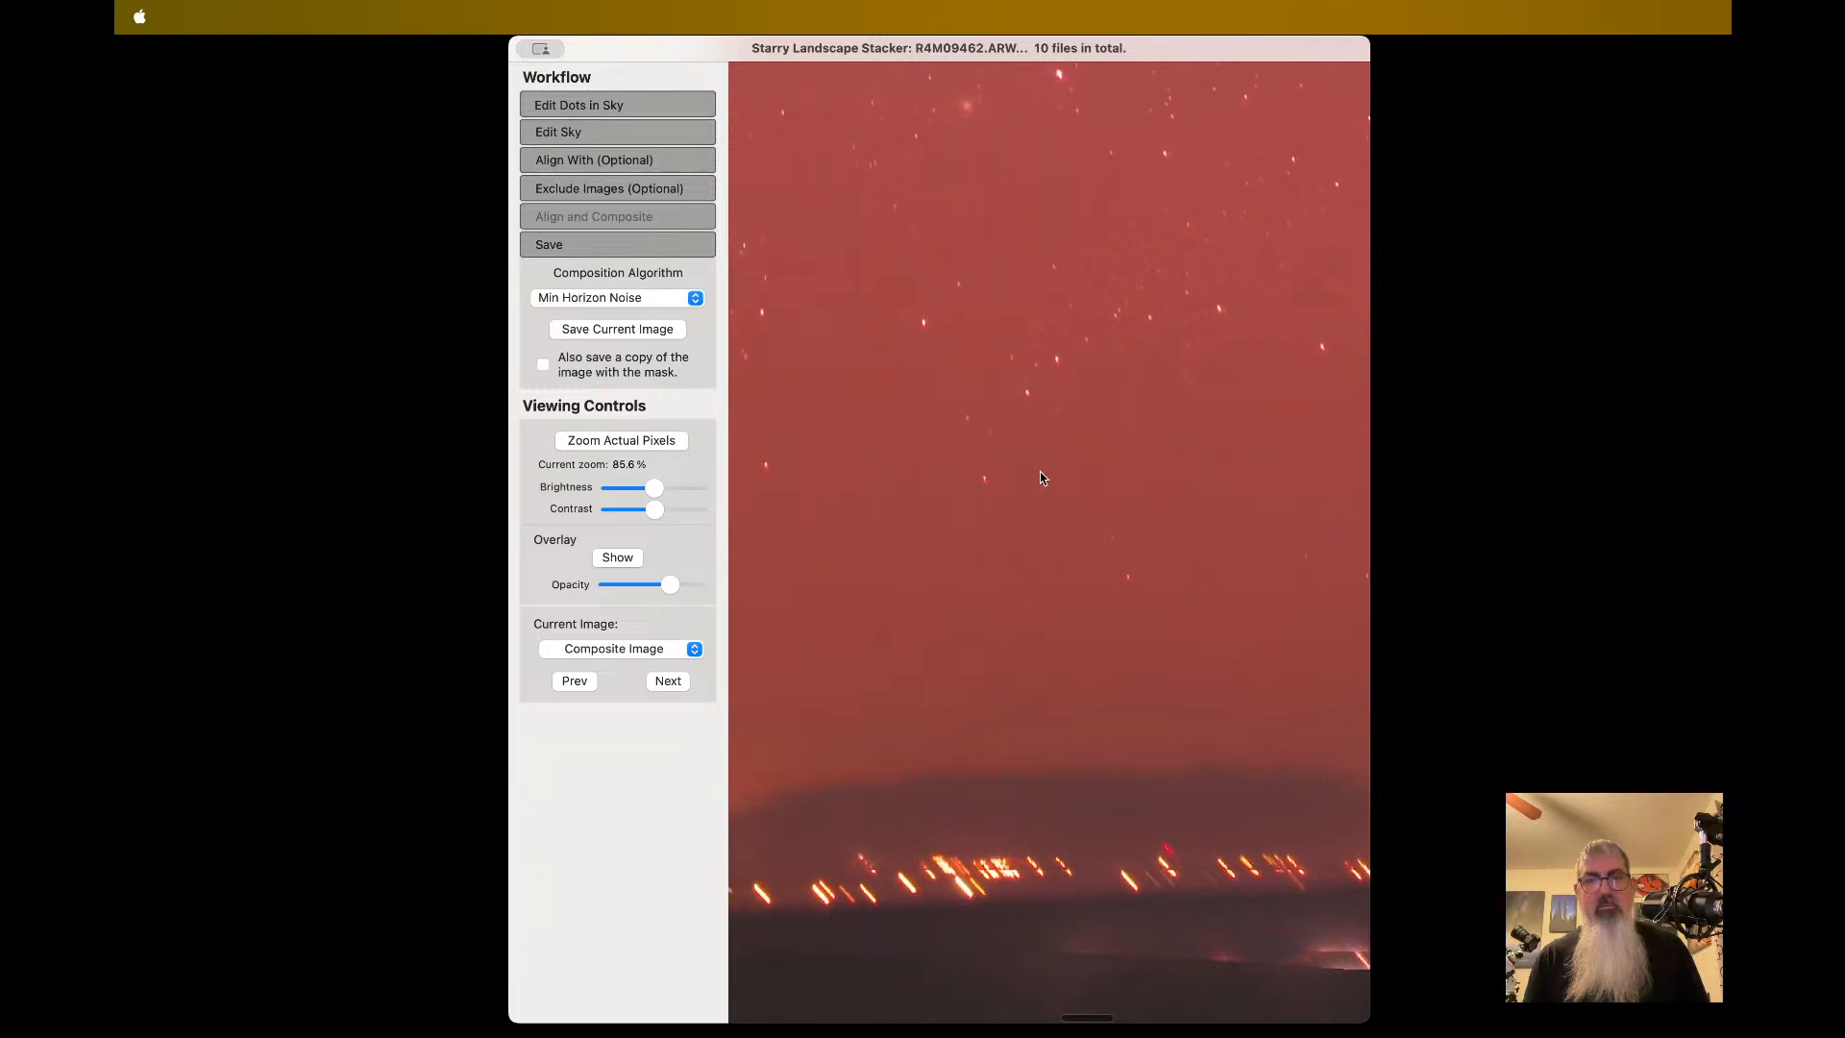
# - Examine the whole composite, from the dark ground and city lights up to the Milky Way
pyautogui.scroll(-2, 966, 930)
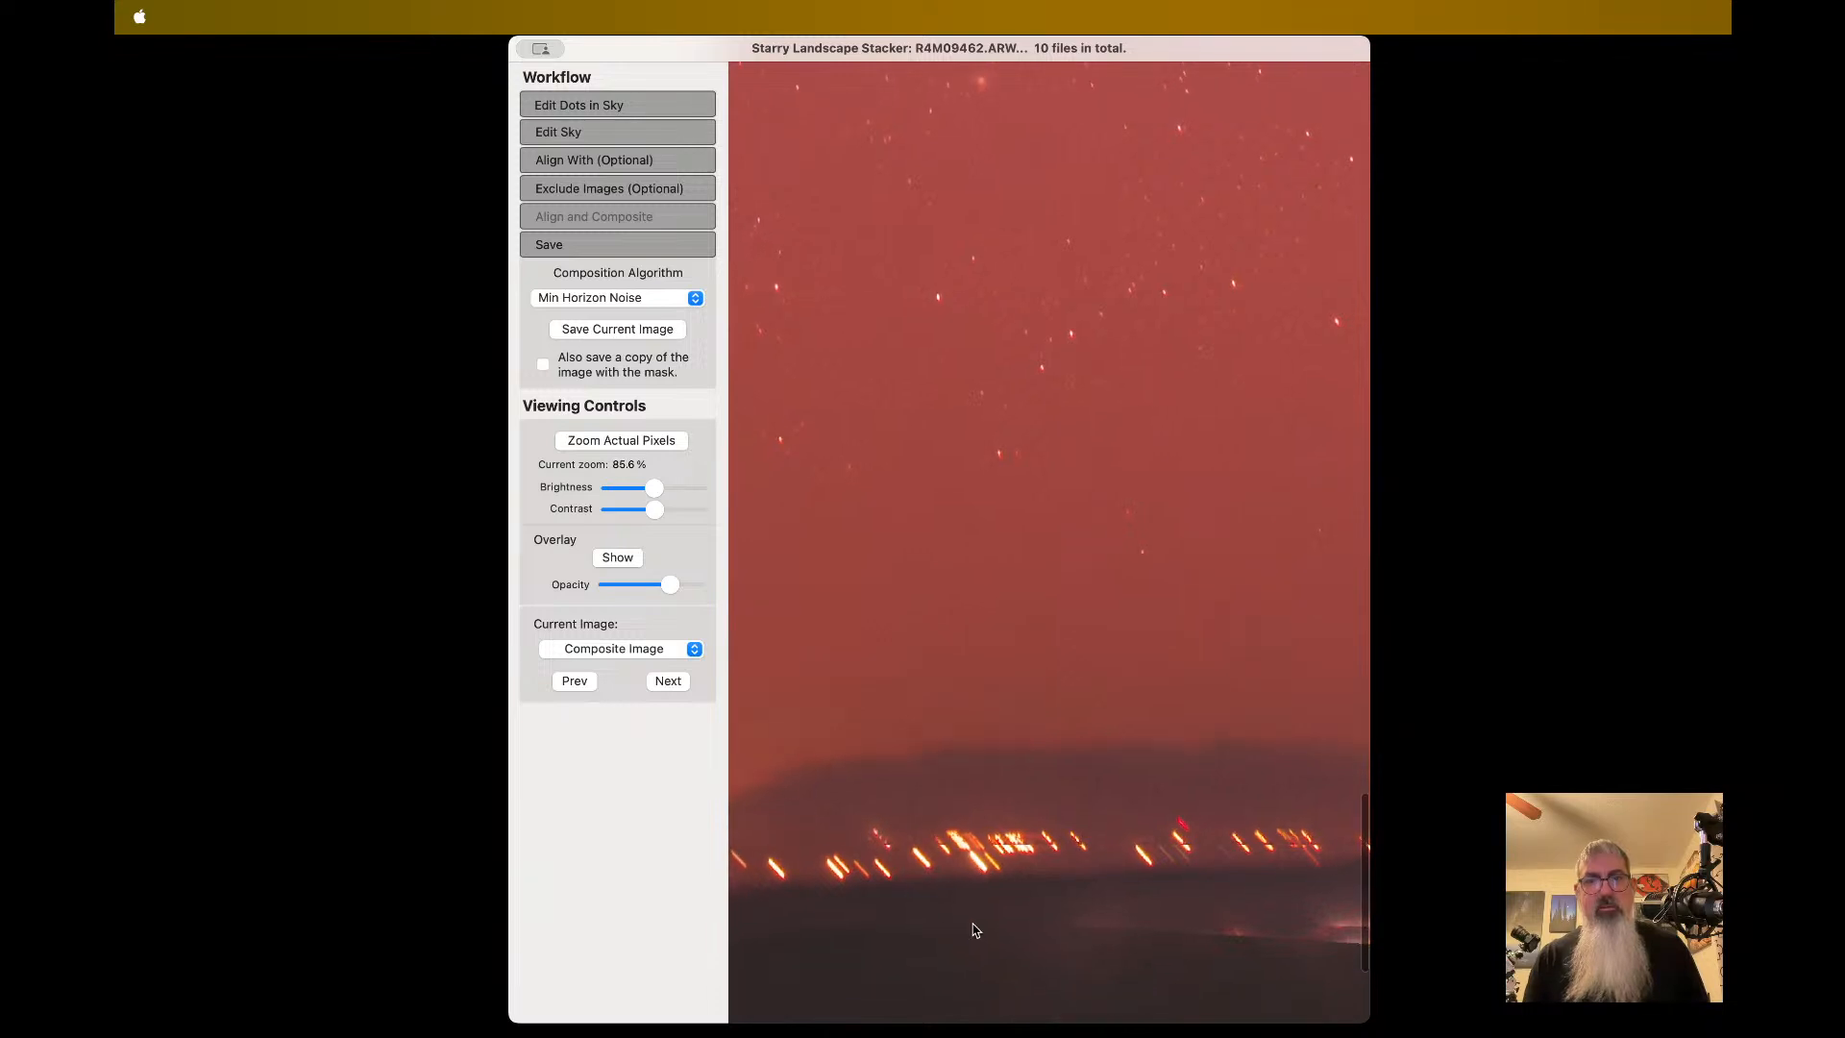
pyautogui.scroll(-5, 968, 932)
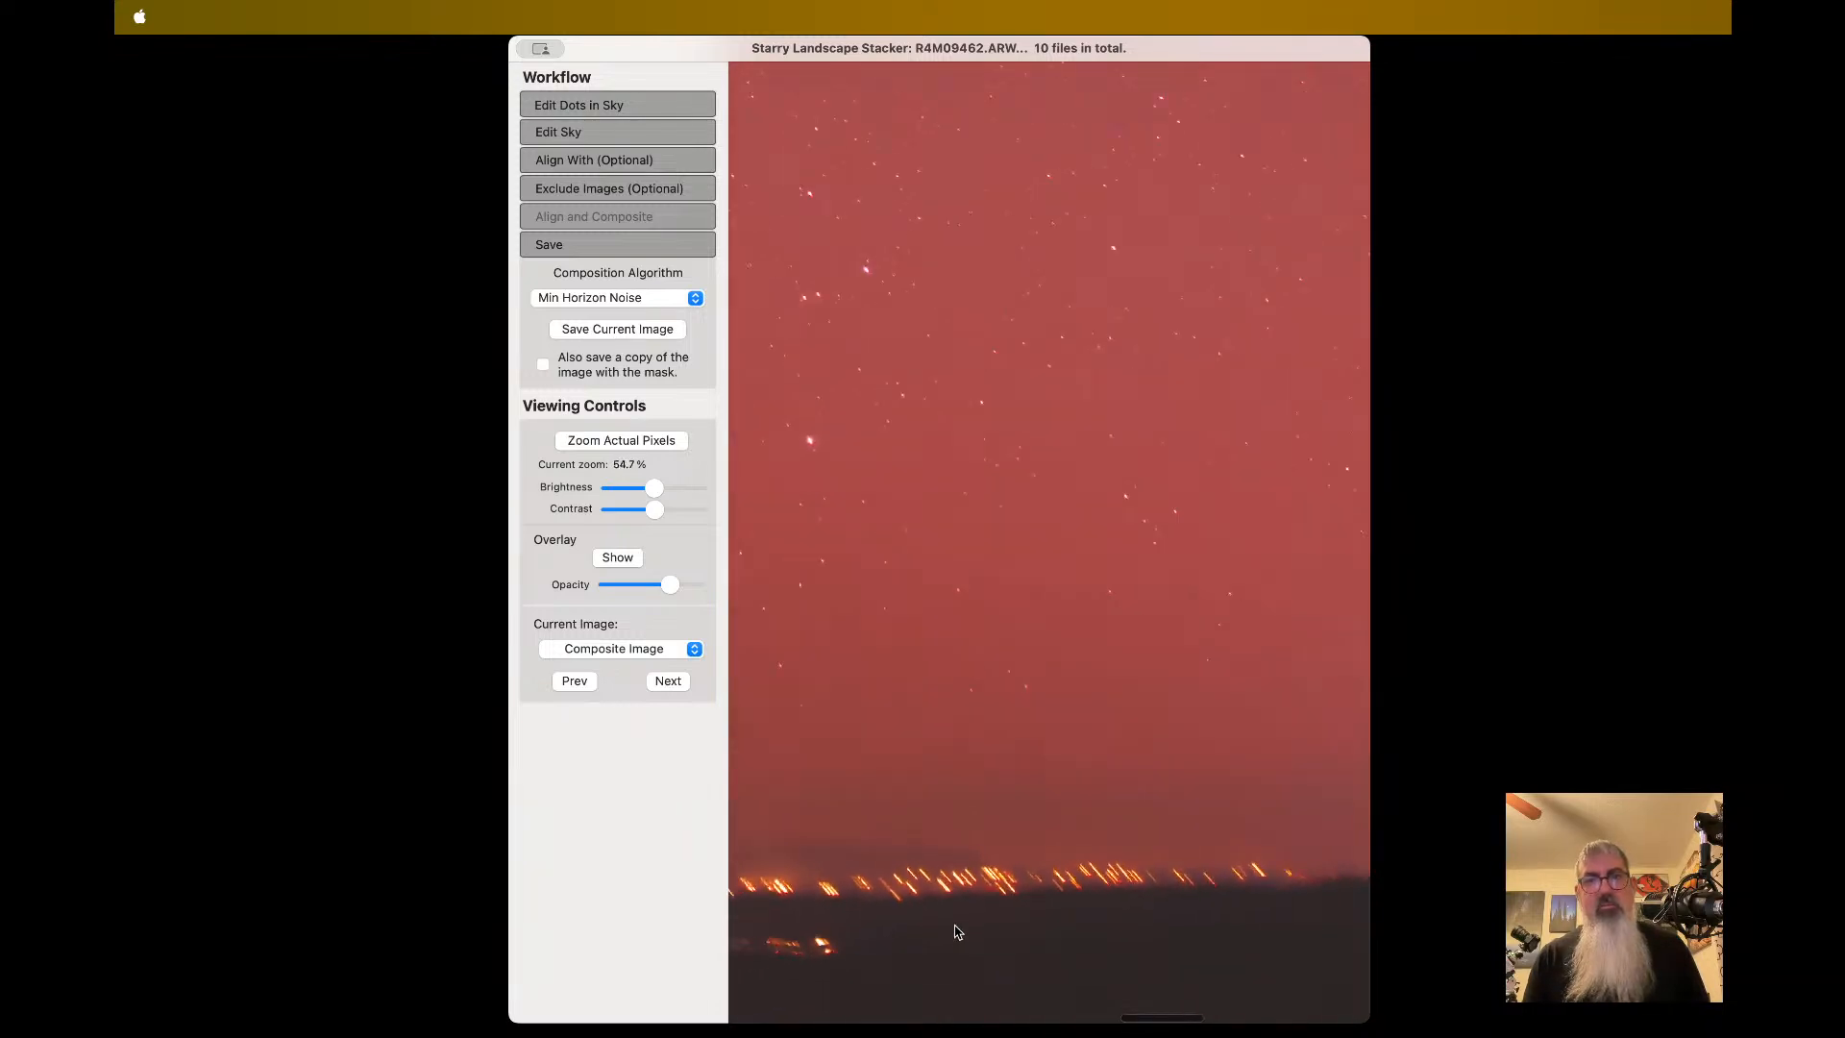
pyautogui.scroll(-8, 958, 932)
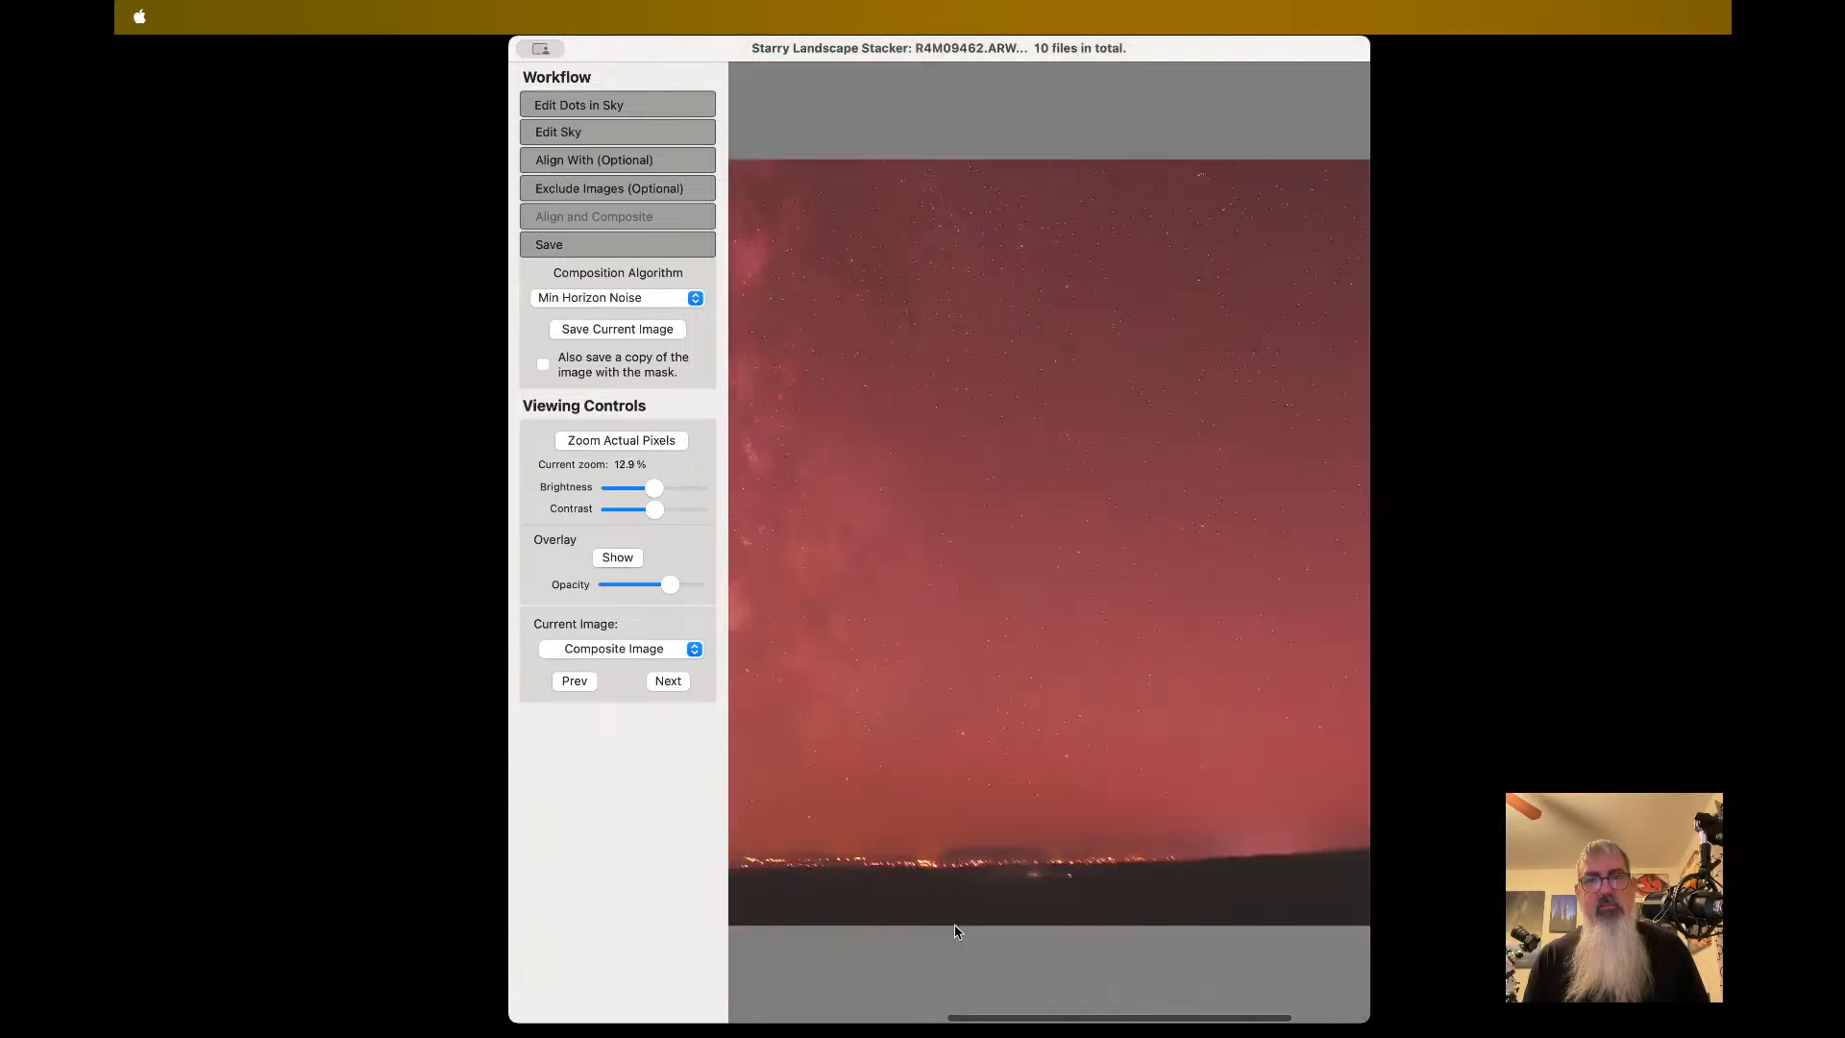
pyautogui.scroll(1, 1008, 695)
pyautogui.scroll(1, 1008, 695)
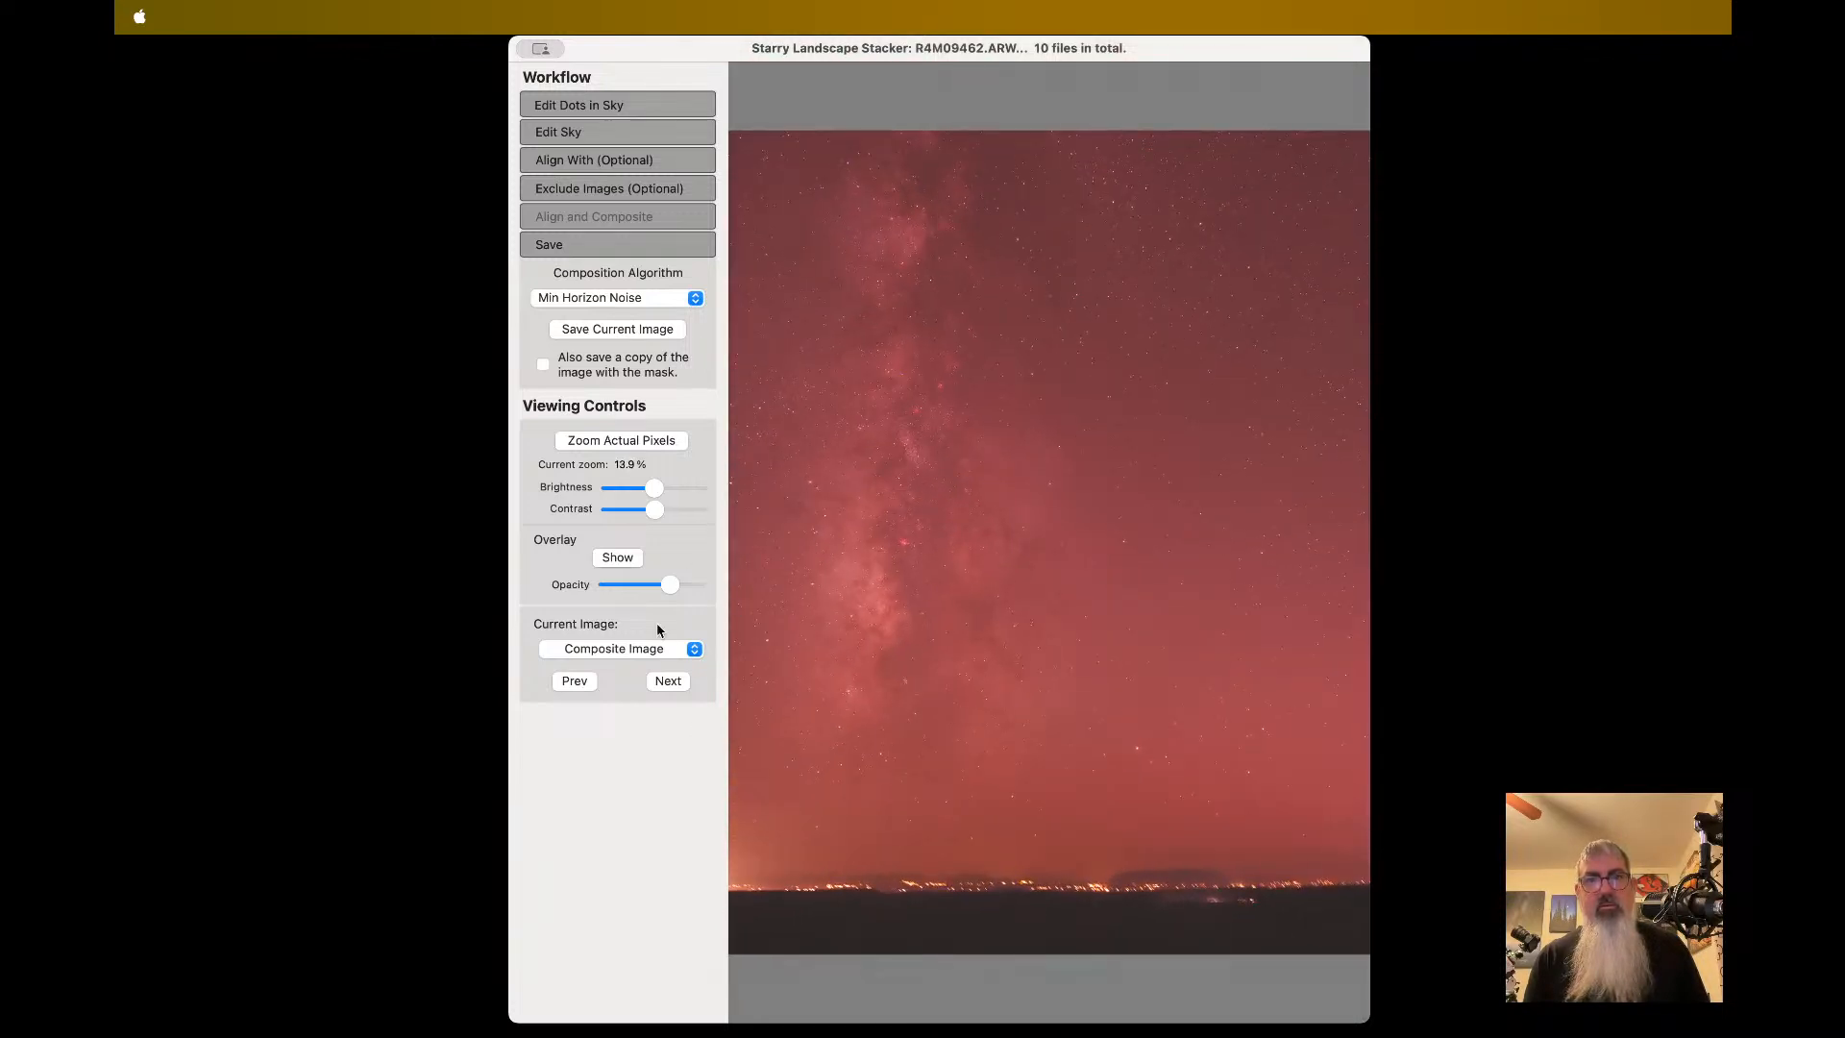
pyautogui.hscroll(-3, 893, 611)
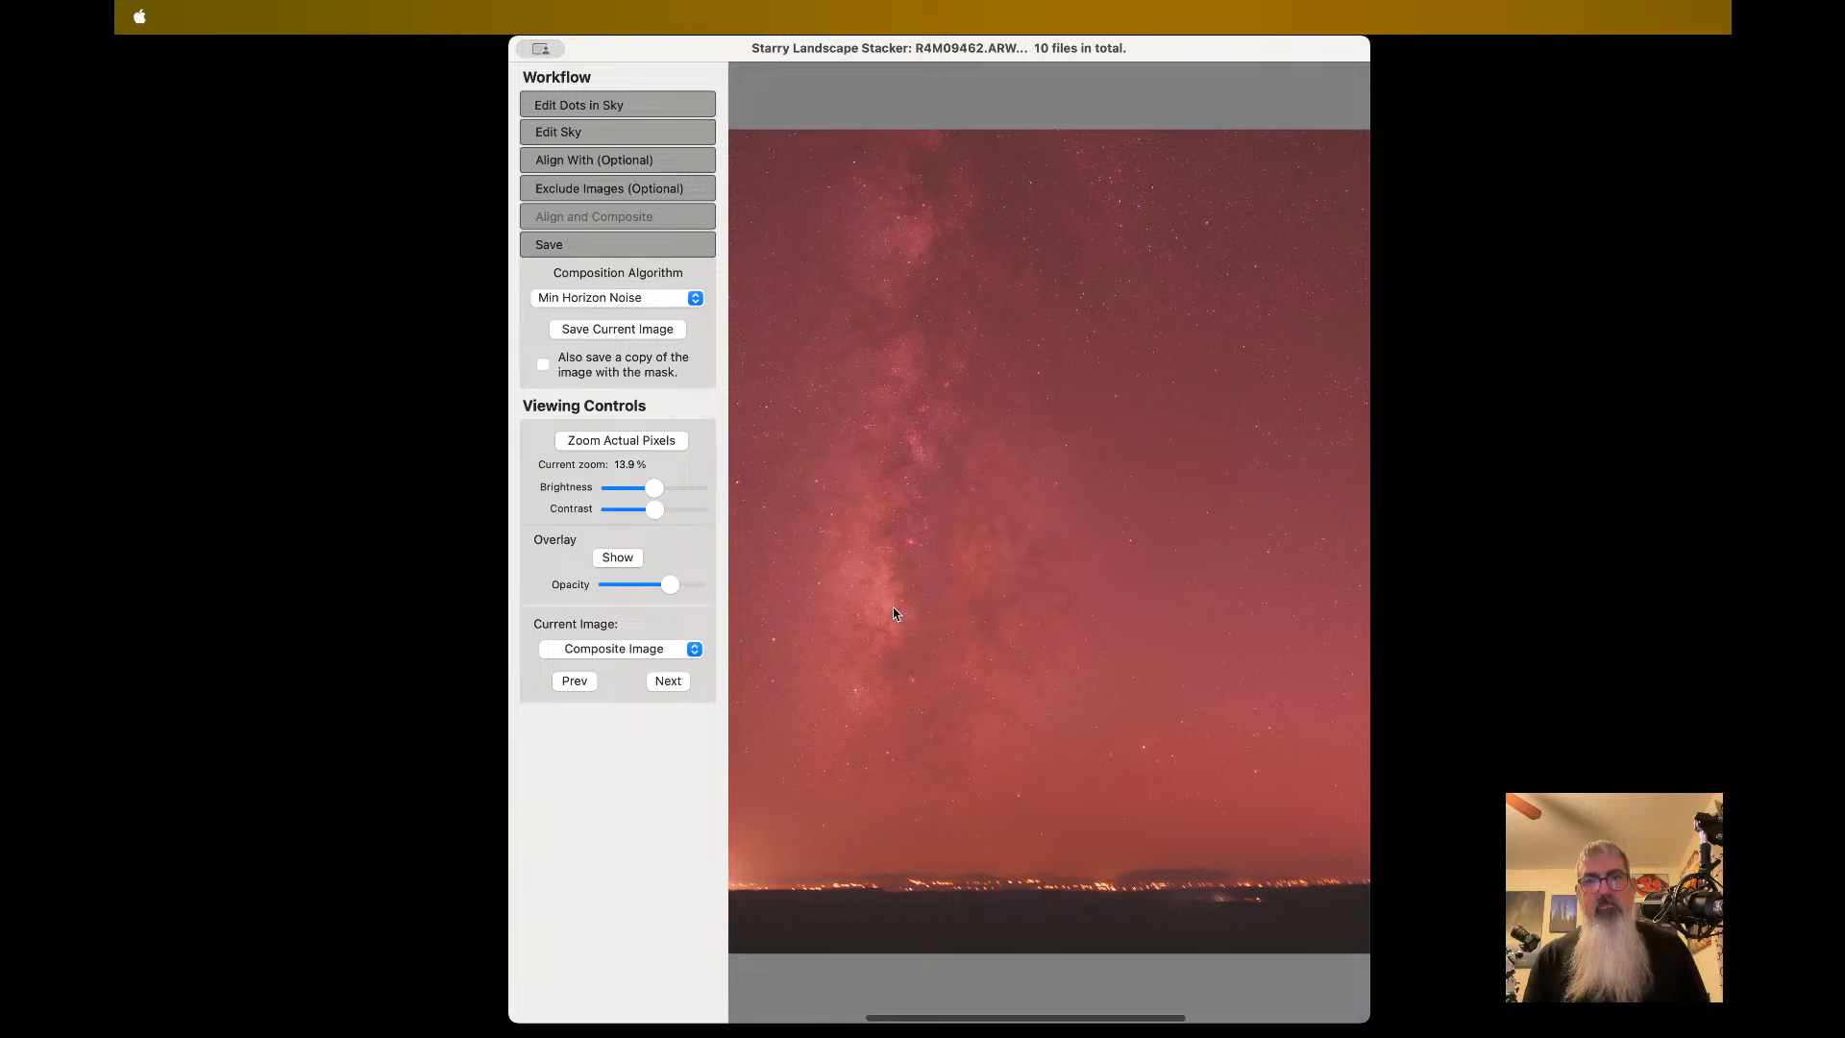
# - Keep the Min Horizon Noise composition algorithm and save the current composite as "R4M09462-Min Horizon Noise" in the night 2 folder
pyautogui.click(677, 296)
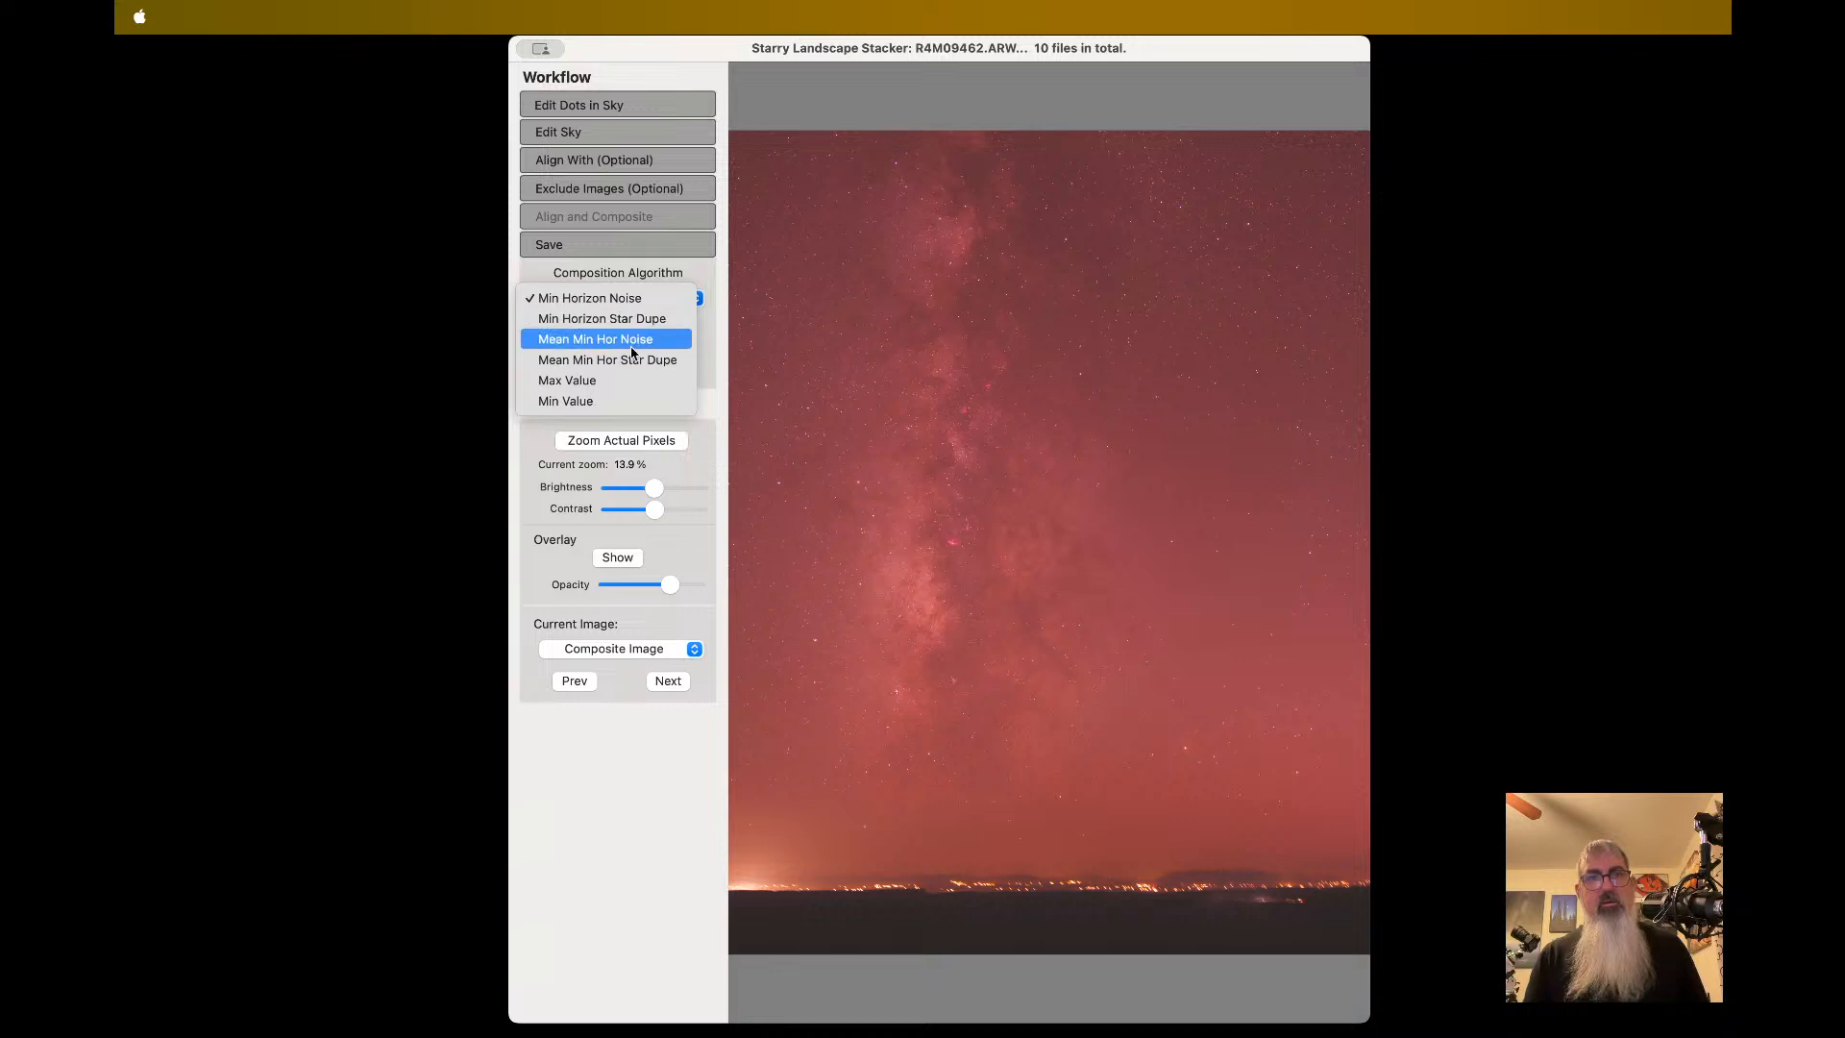
pyautogui.click(709, 348)
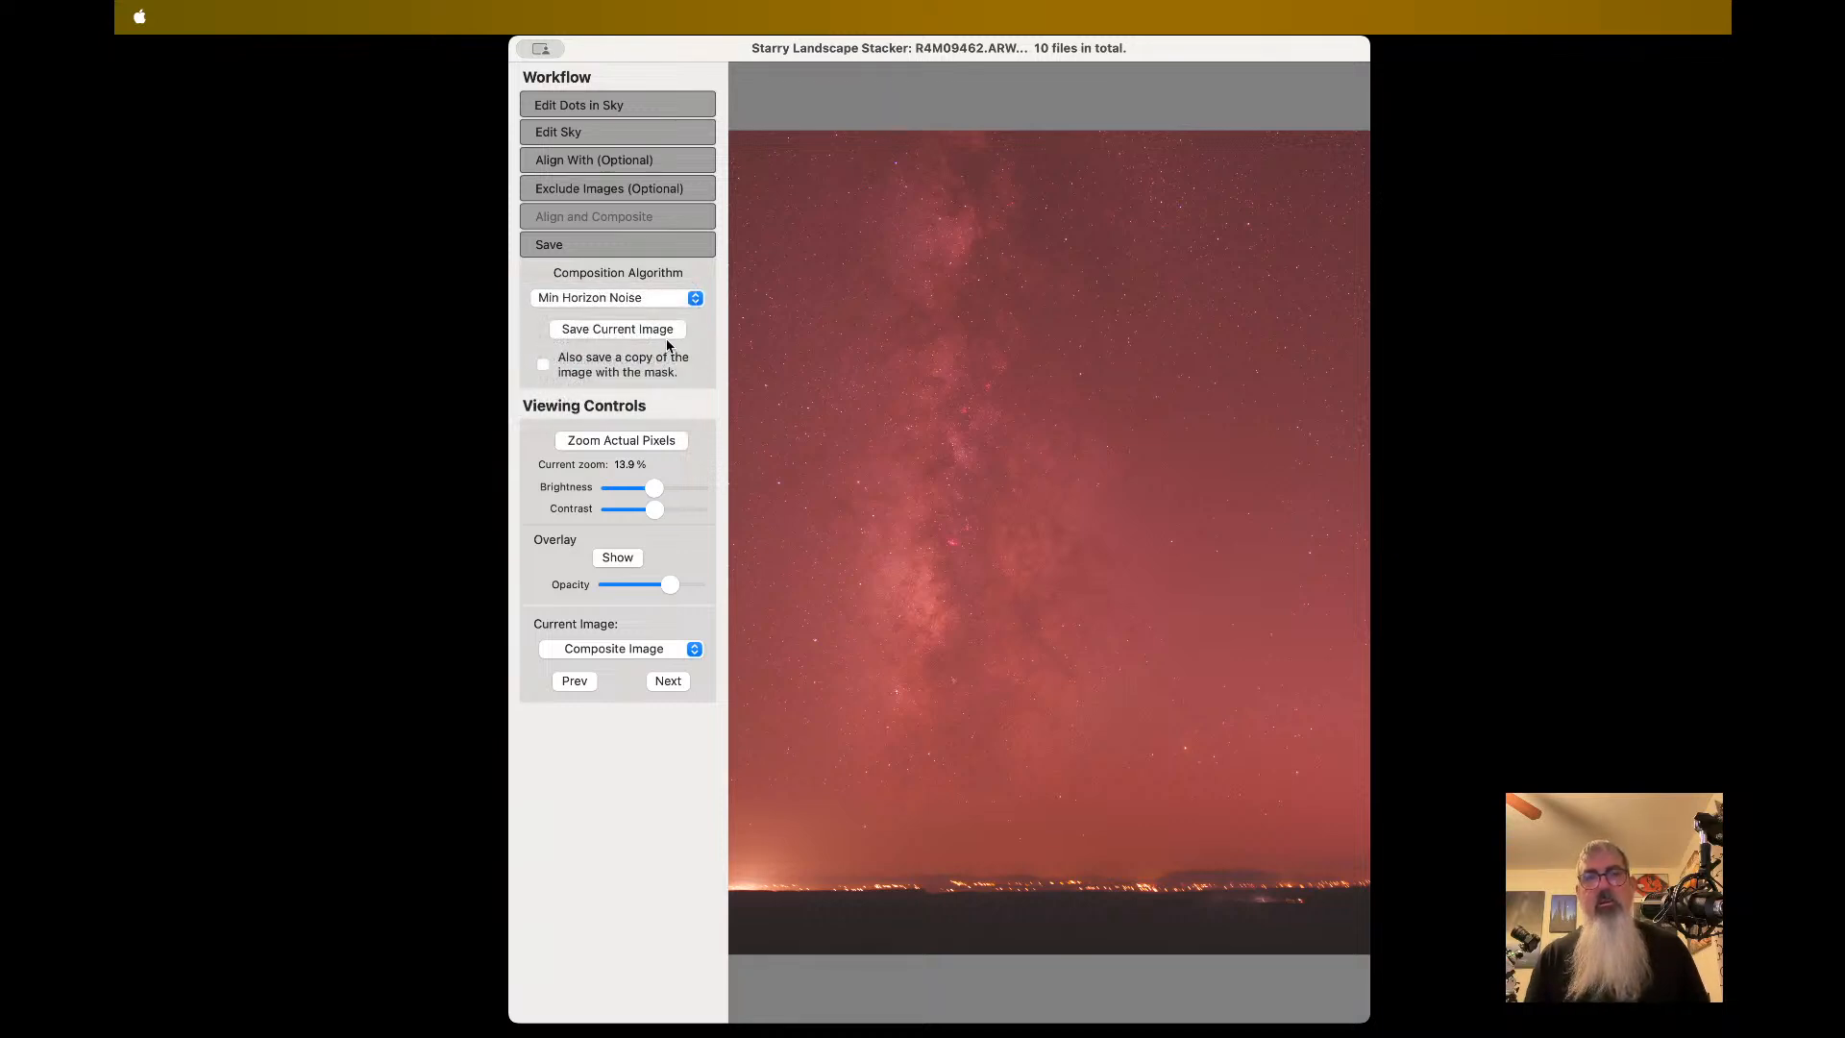
pyautogui.click(659, 330)
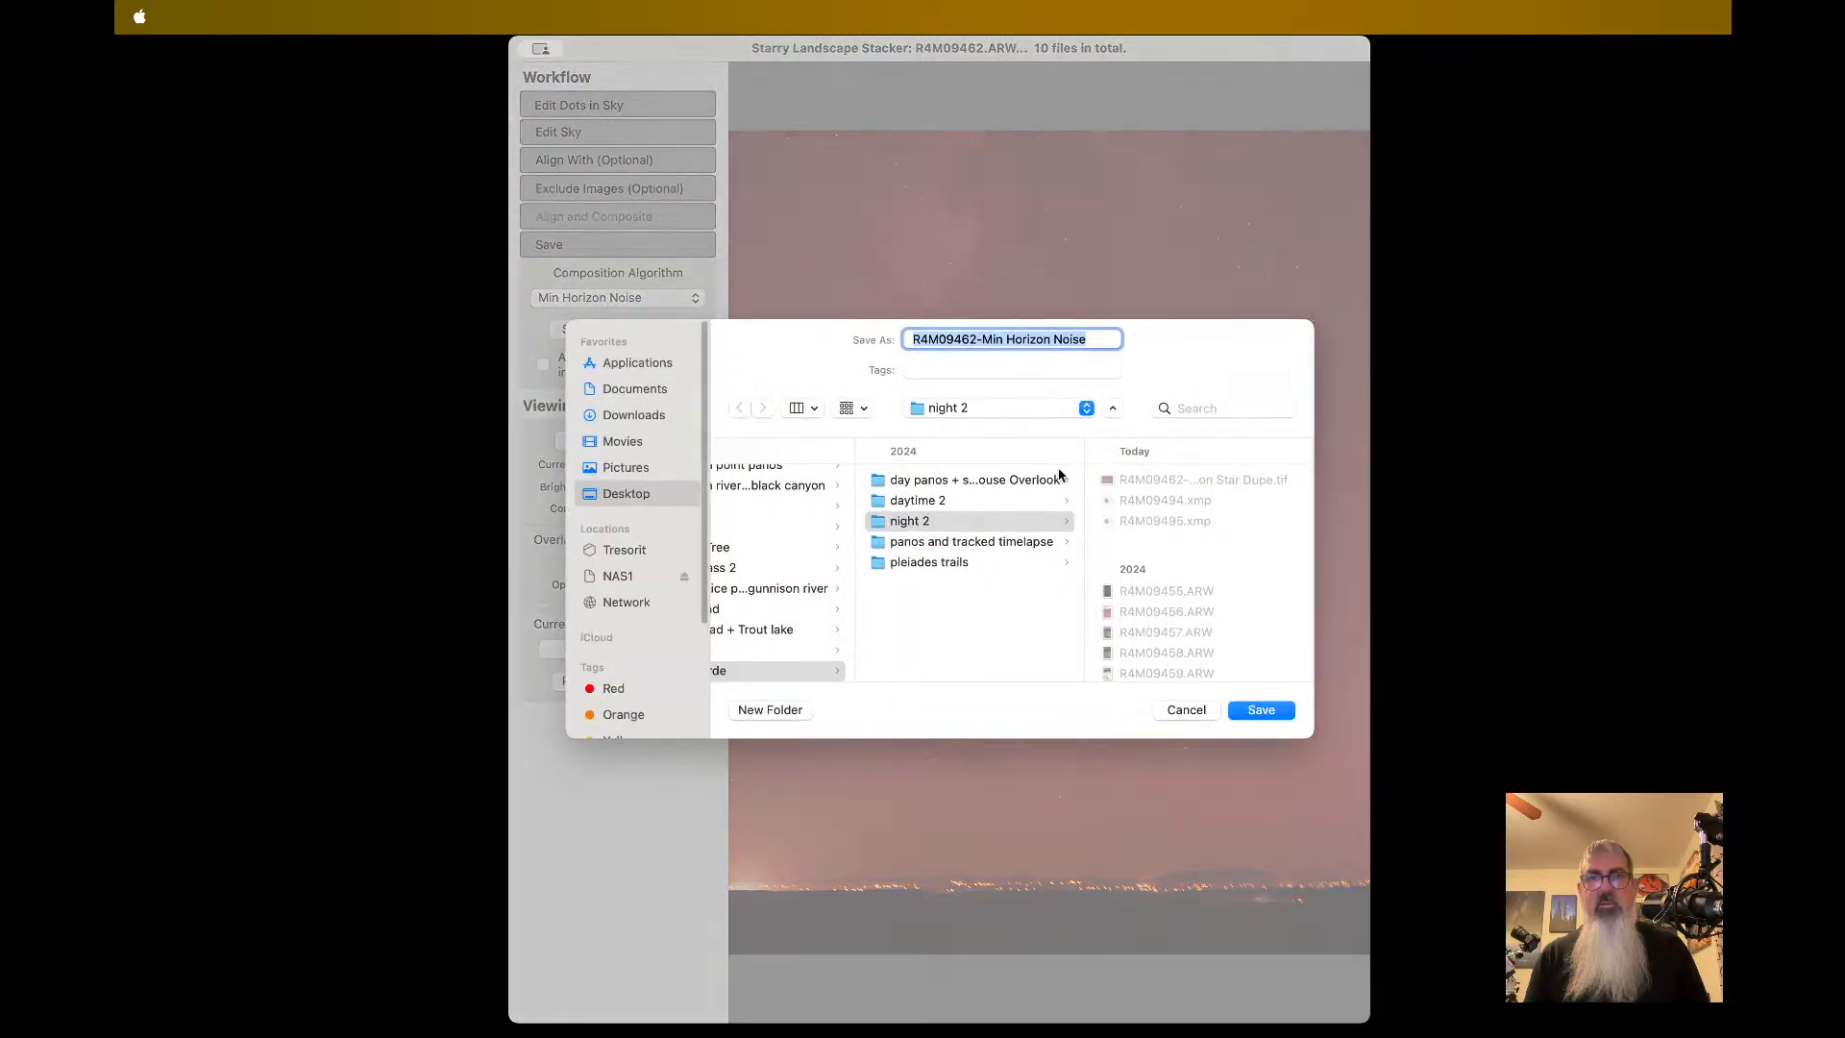
pyautogui.click(1095, 332)
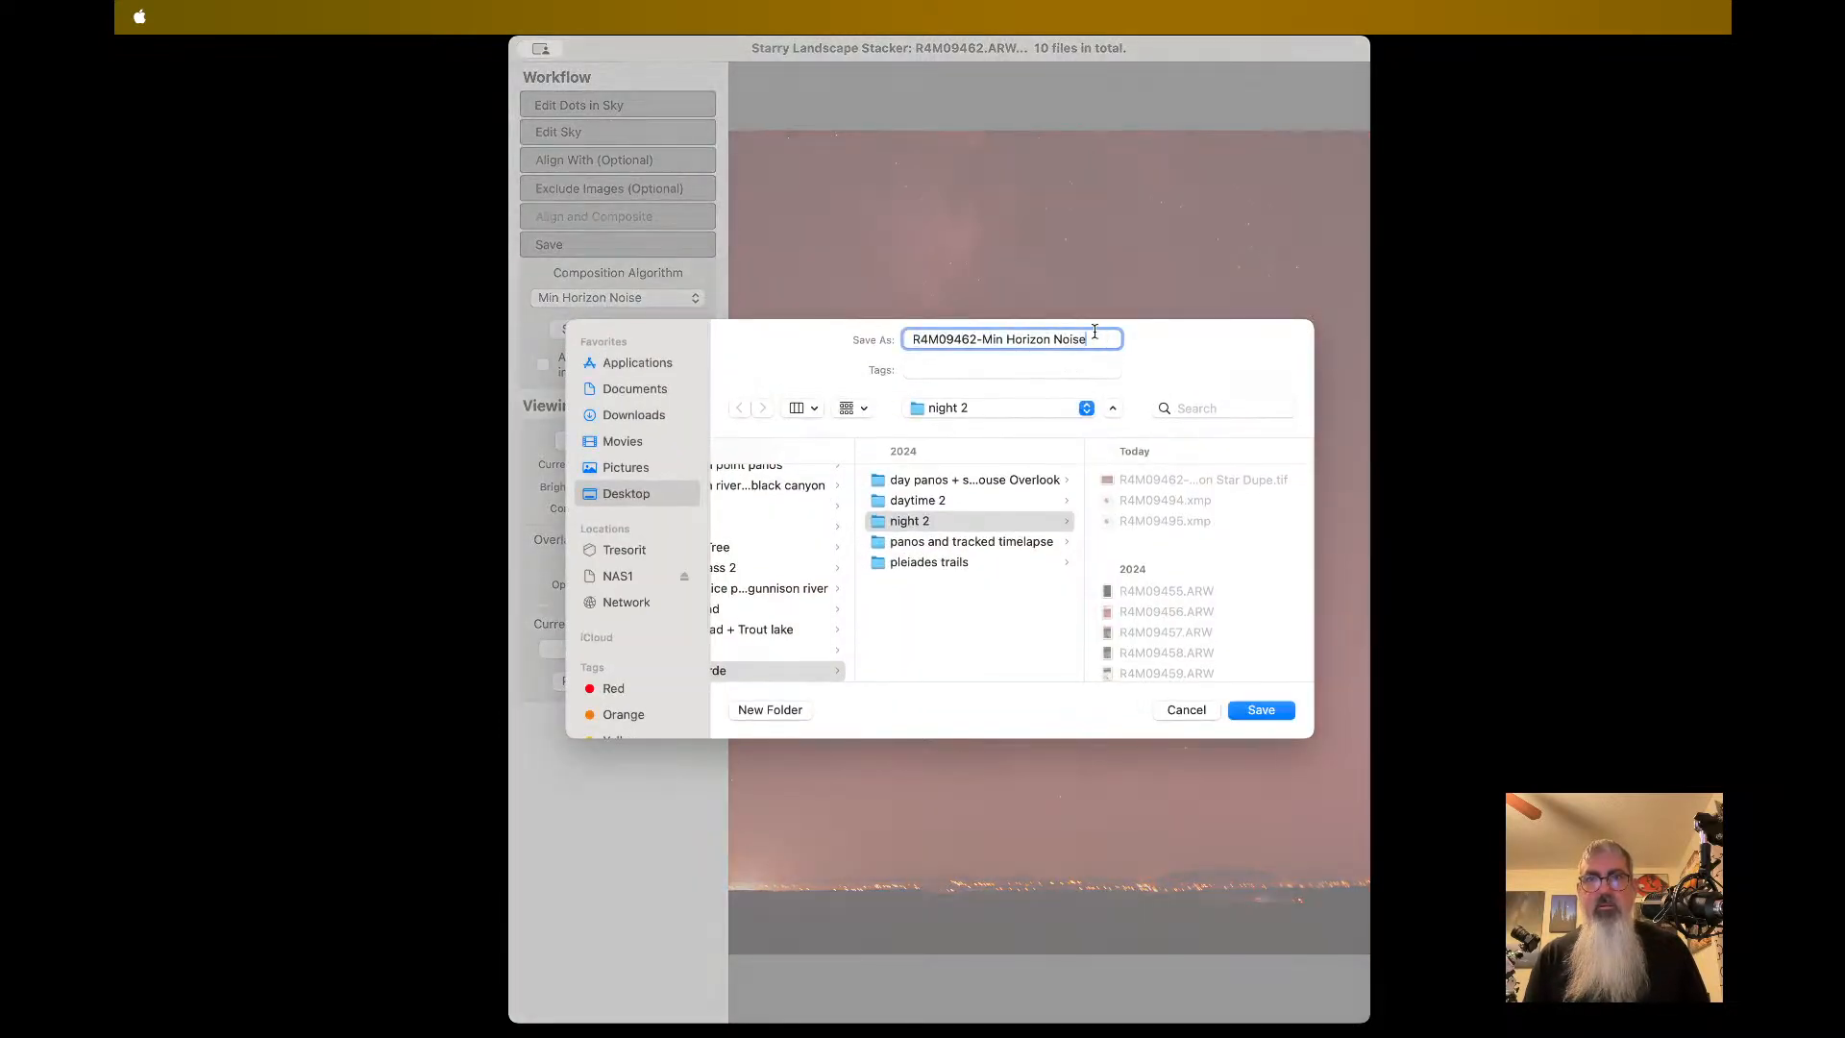
pyautogui.click(1264, 709)
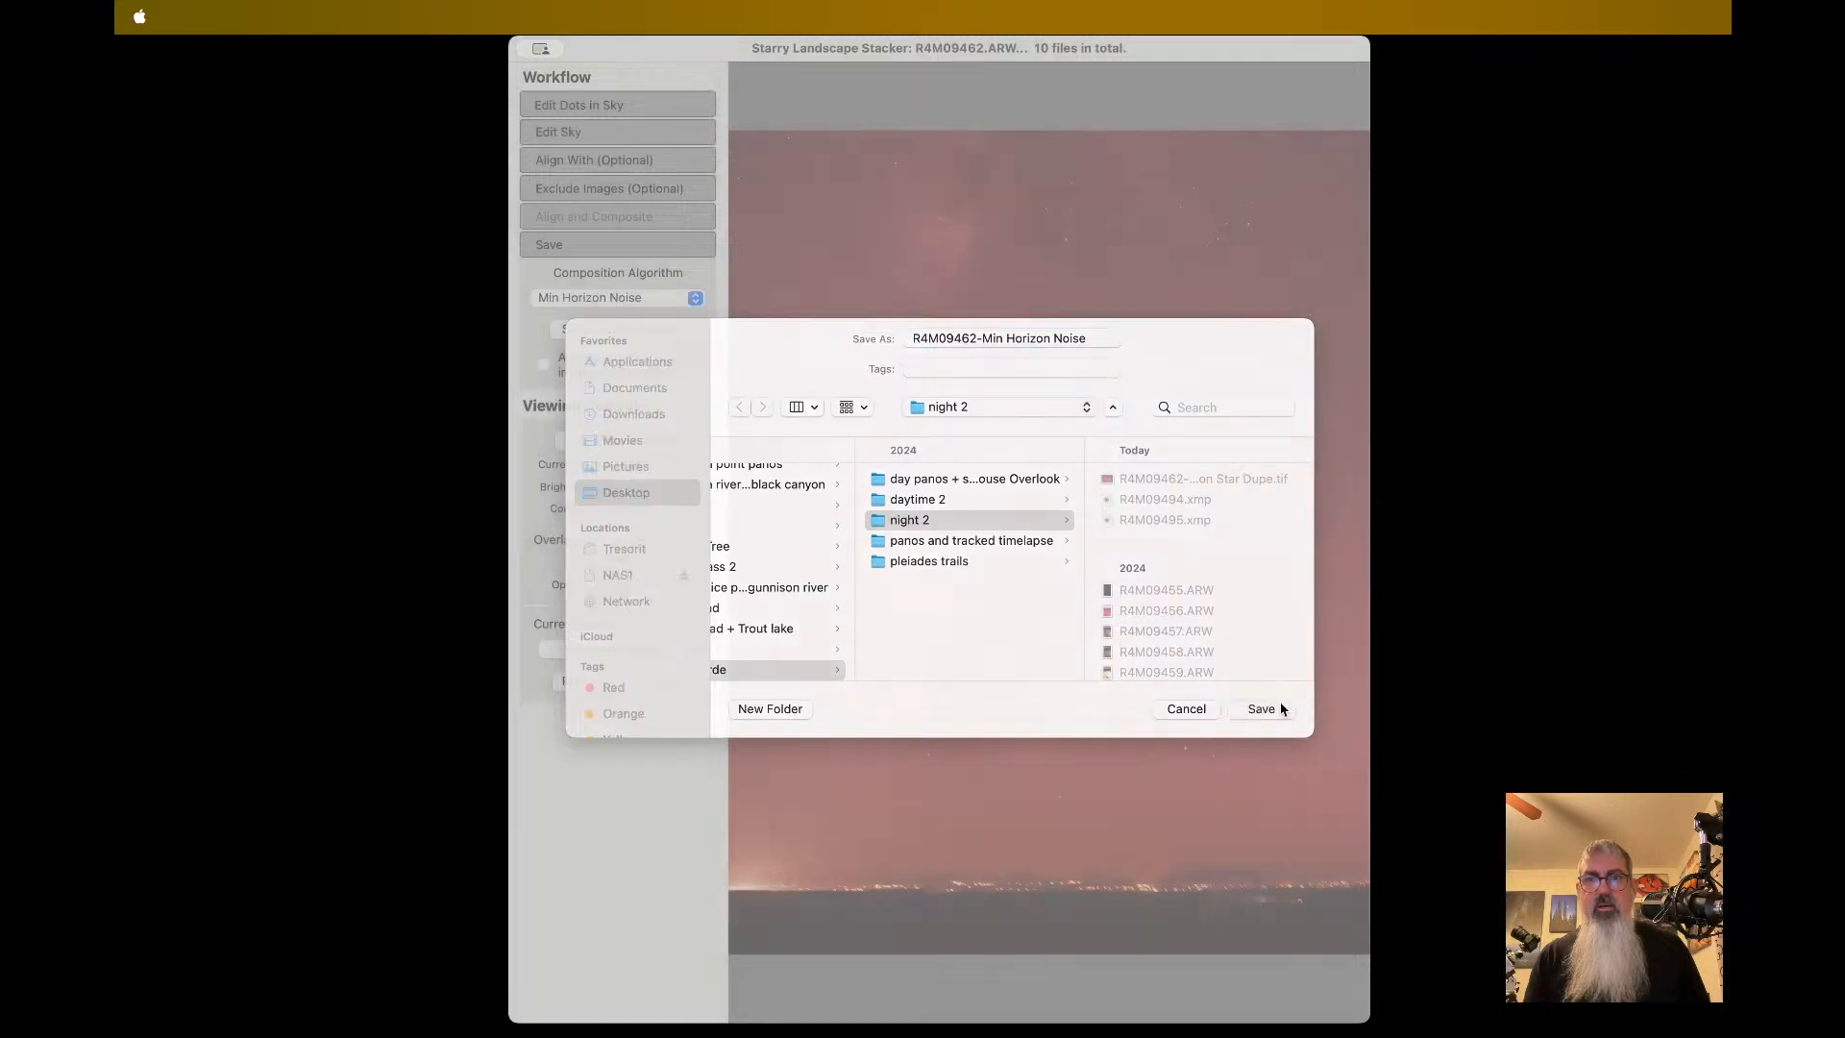
pyautogui.click(1408, 599)
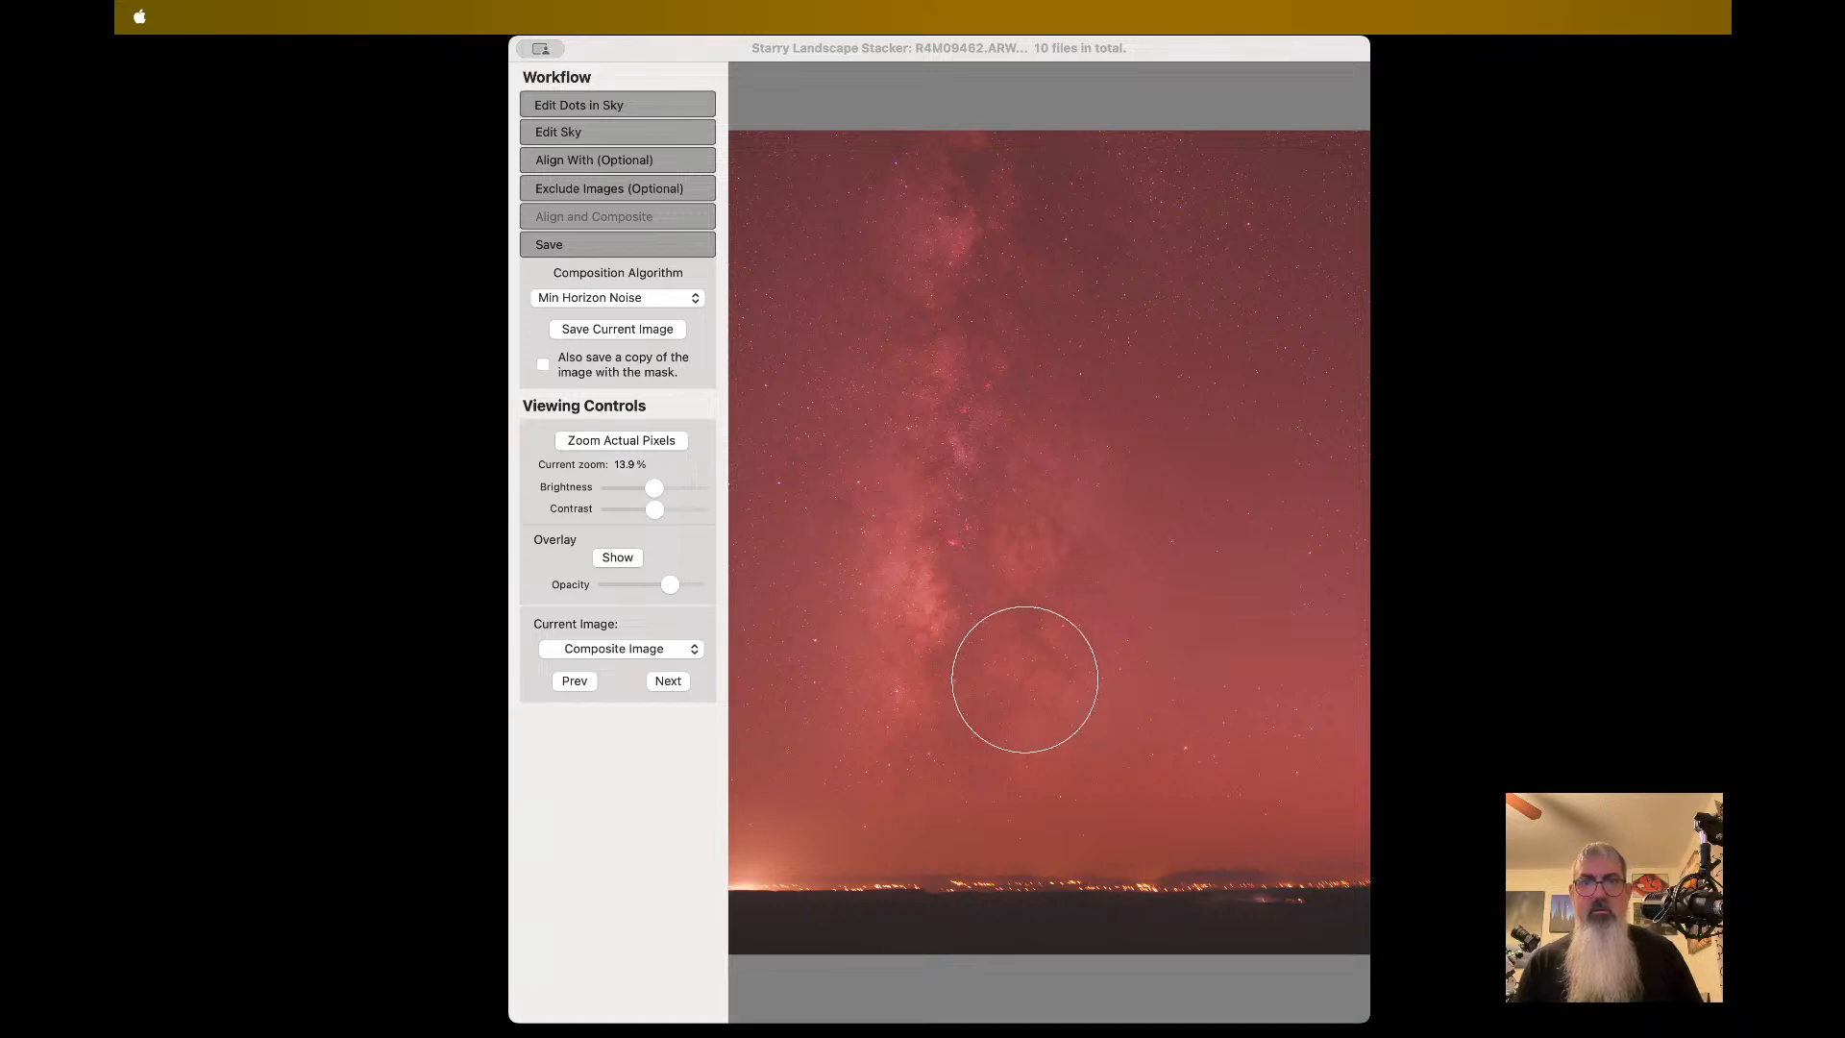
pyautogui.scroll(-3, 1024, 680)
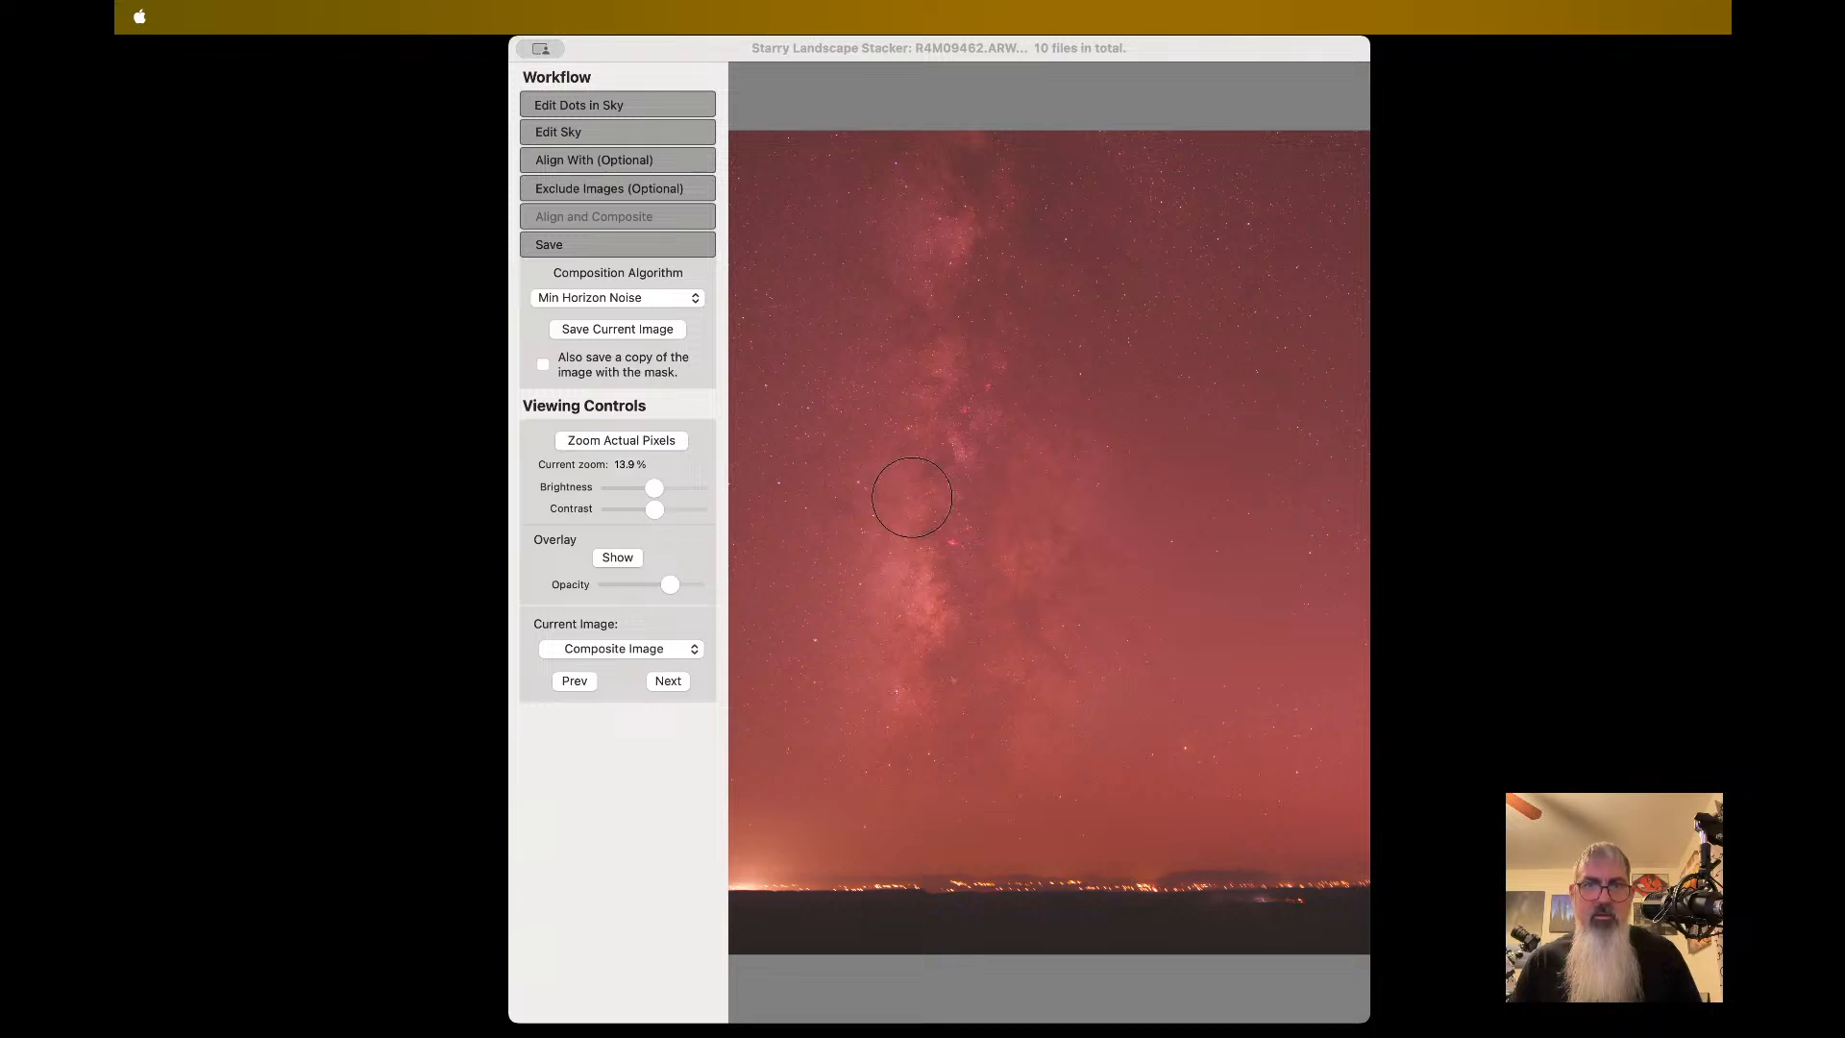
pyautogui.scroll(5, 906, 496)
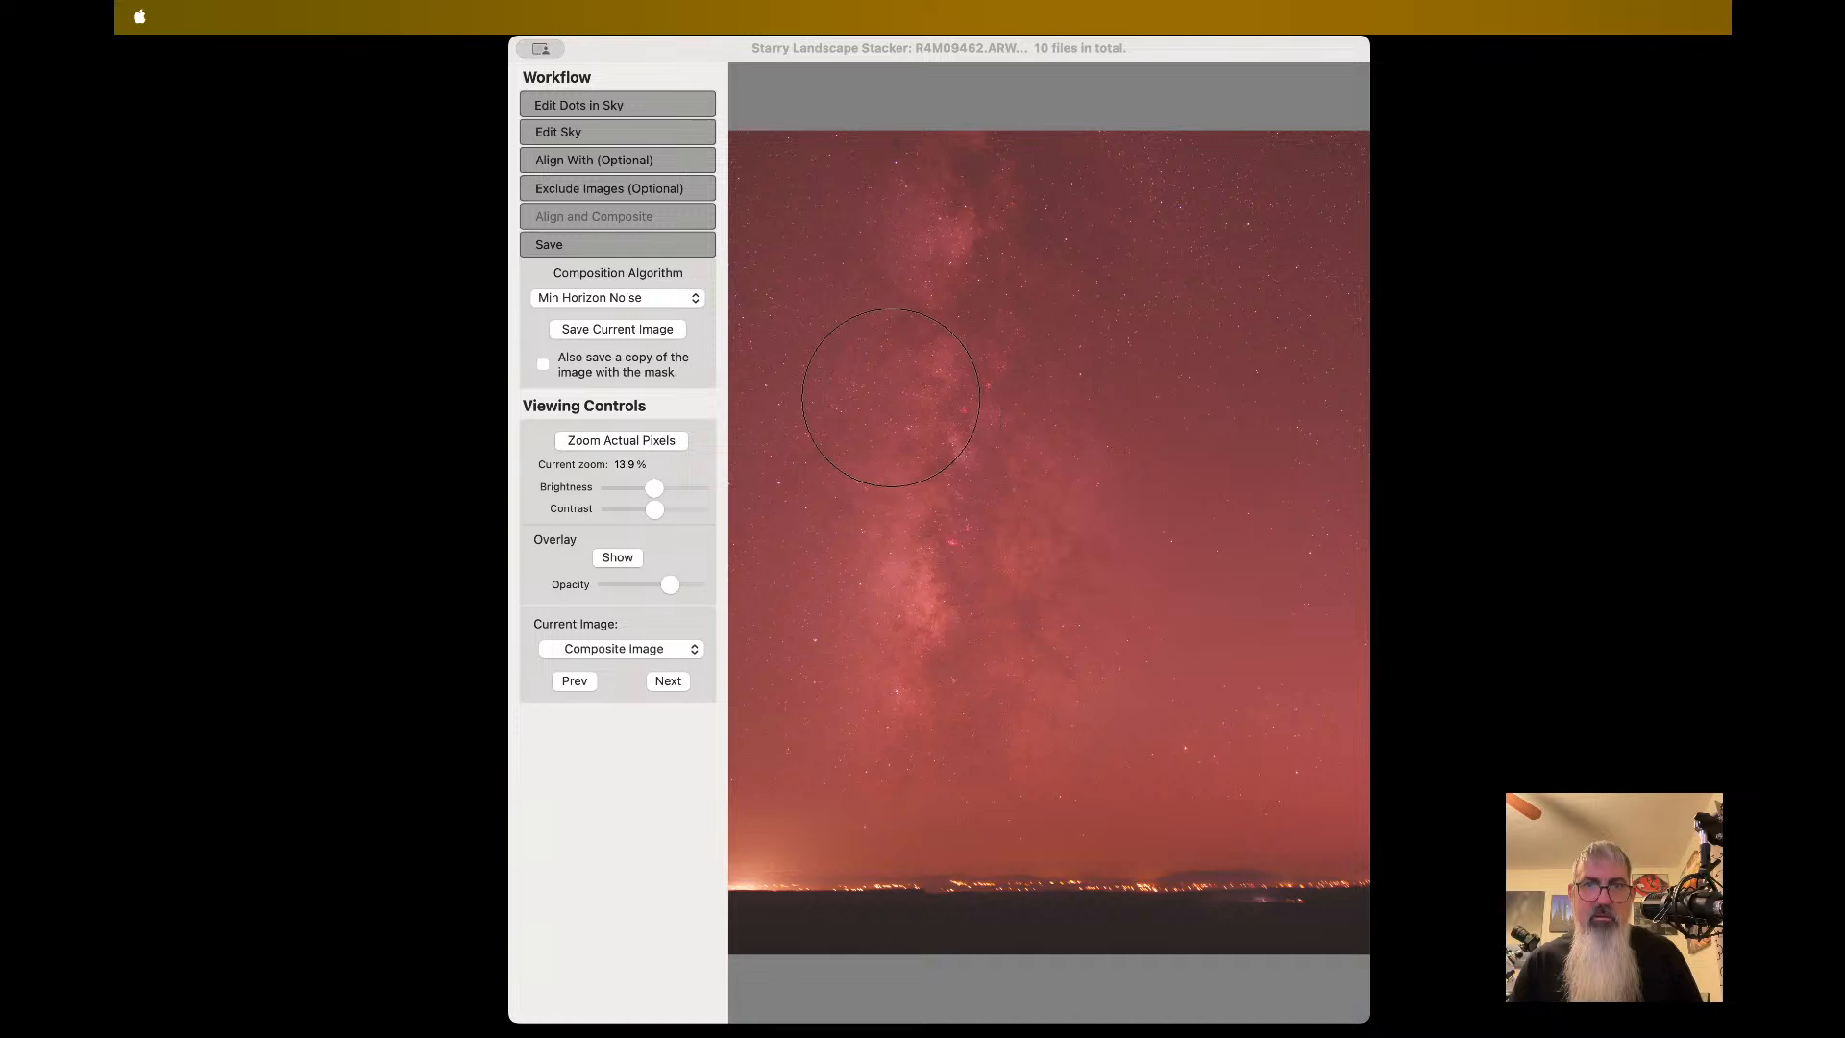